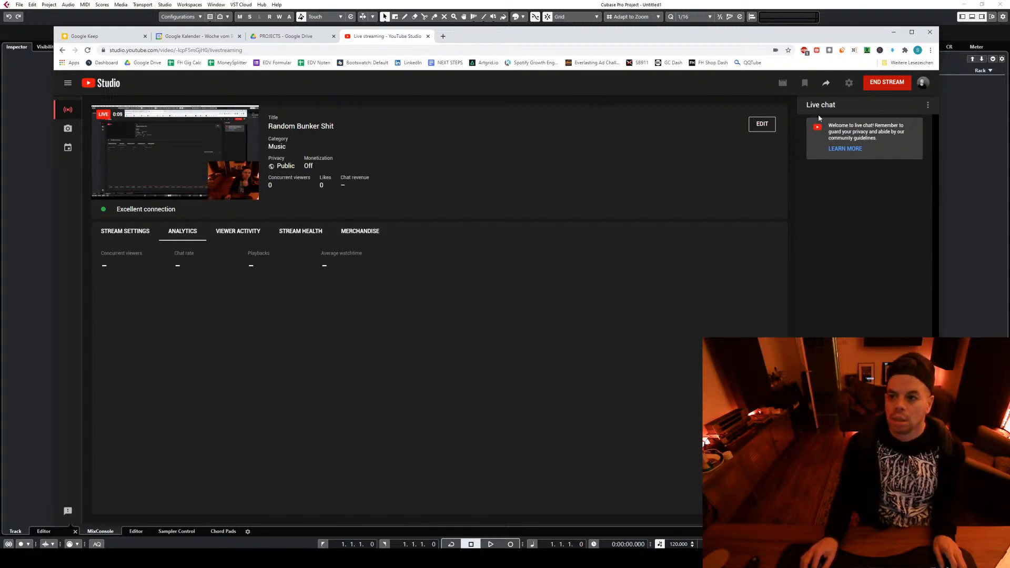
Copy the Random Bunker Shit livestream's share link and post it in Discord's main-hangout channel
left_click(826, 84)
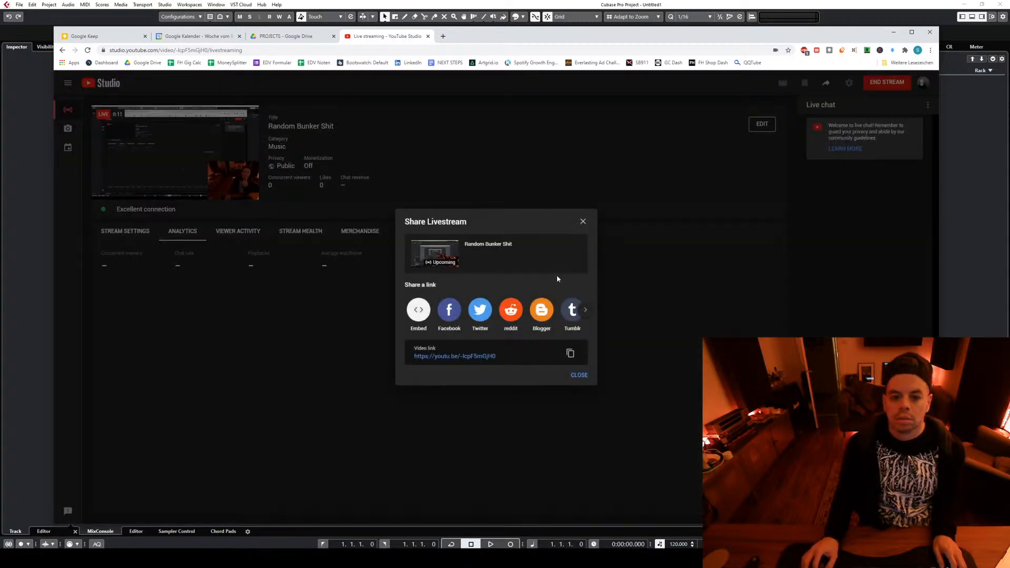
left_click(570, 357)
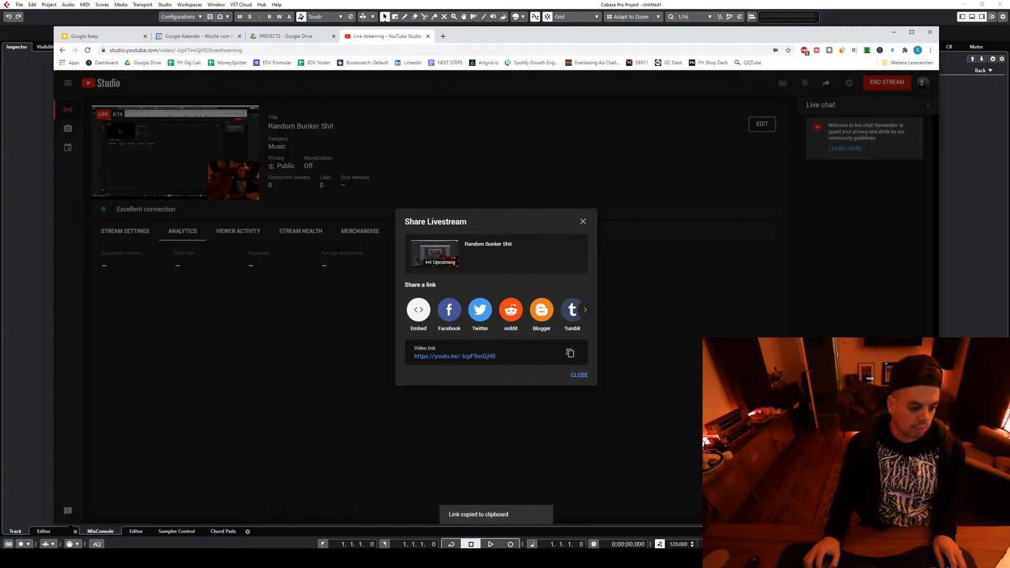
key("alt+Tab")
key("ctrl+v")
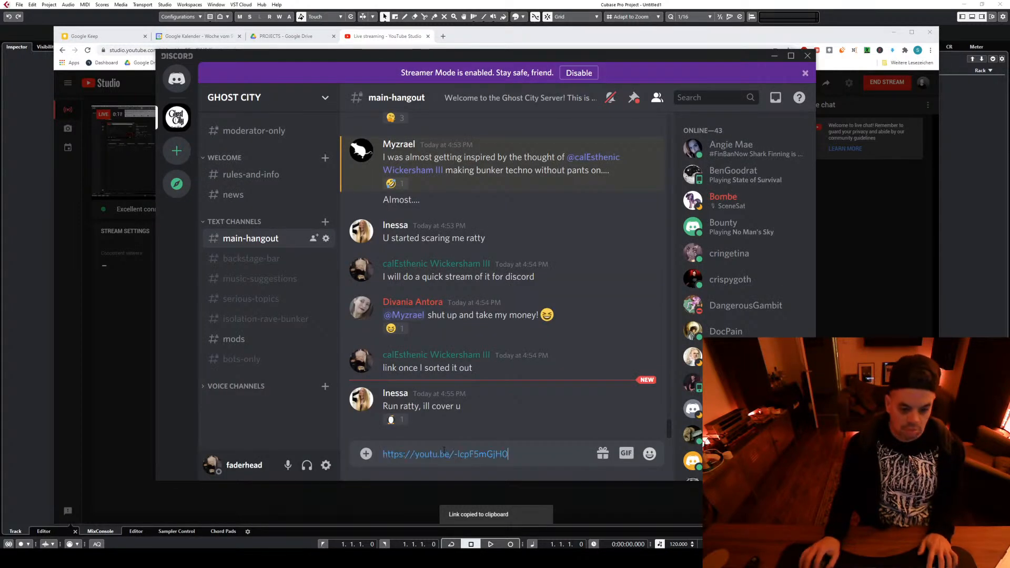
key("Return")
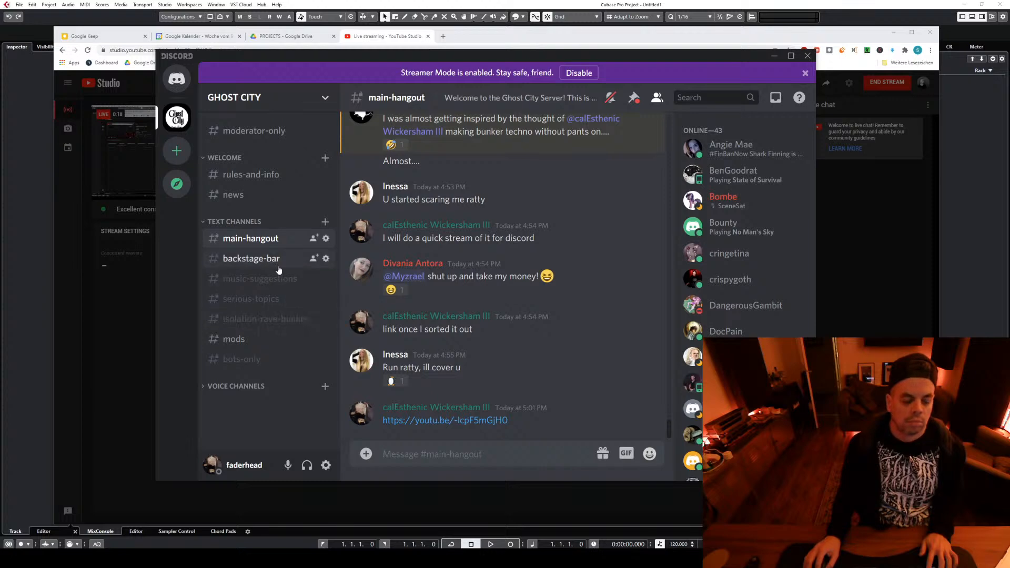
Post the same livestream link in the backstage-bar channel and return to YouTube Studio
left_click(278, 270)
key("ctrl+v")
key("Return")
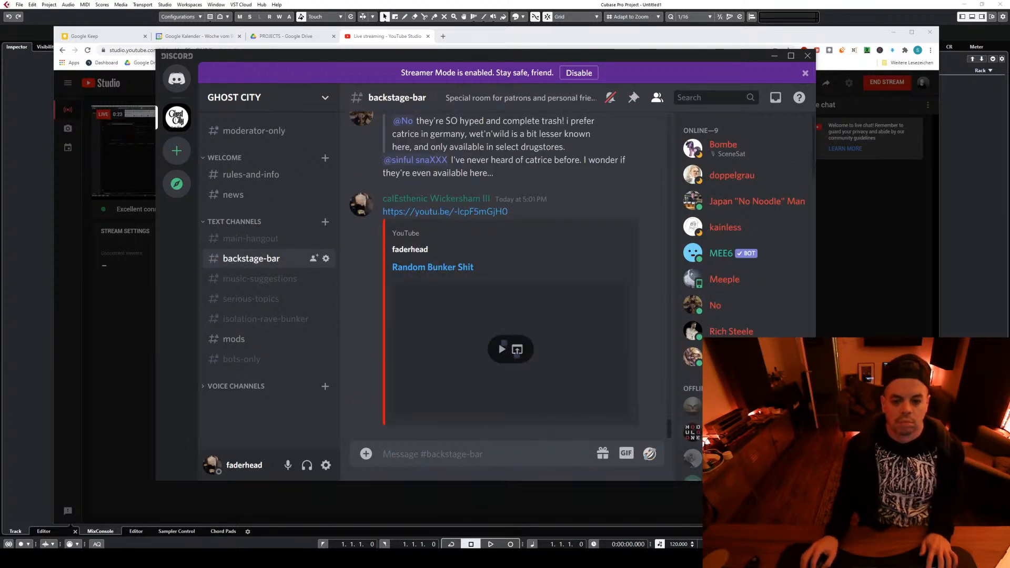
left_click(838, 320)
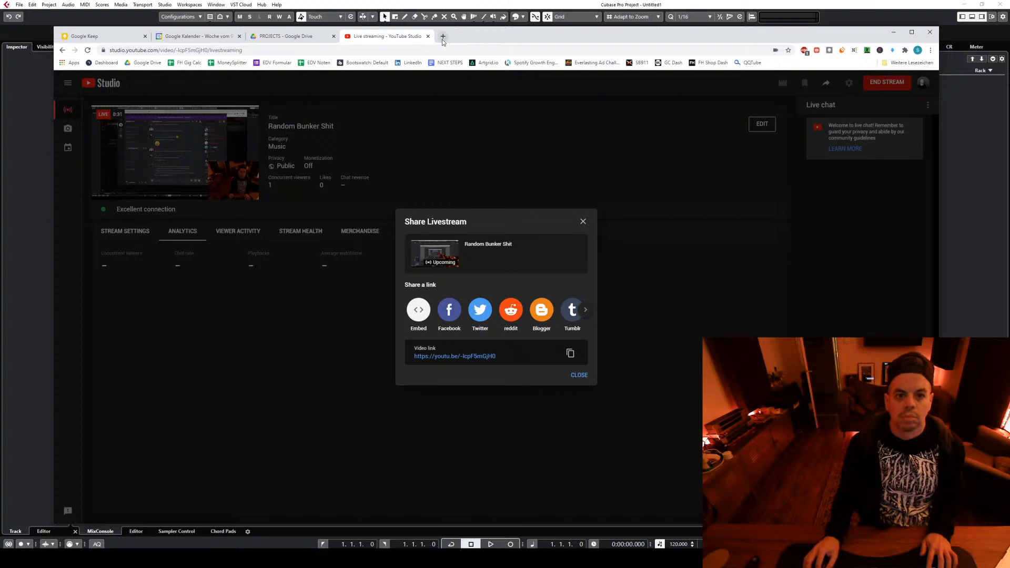
Close the livestream share dialog and show the stream settings, dismissing the stream markers tip
left_click(583, 221)
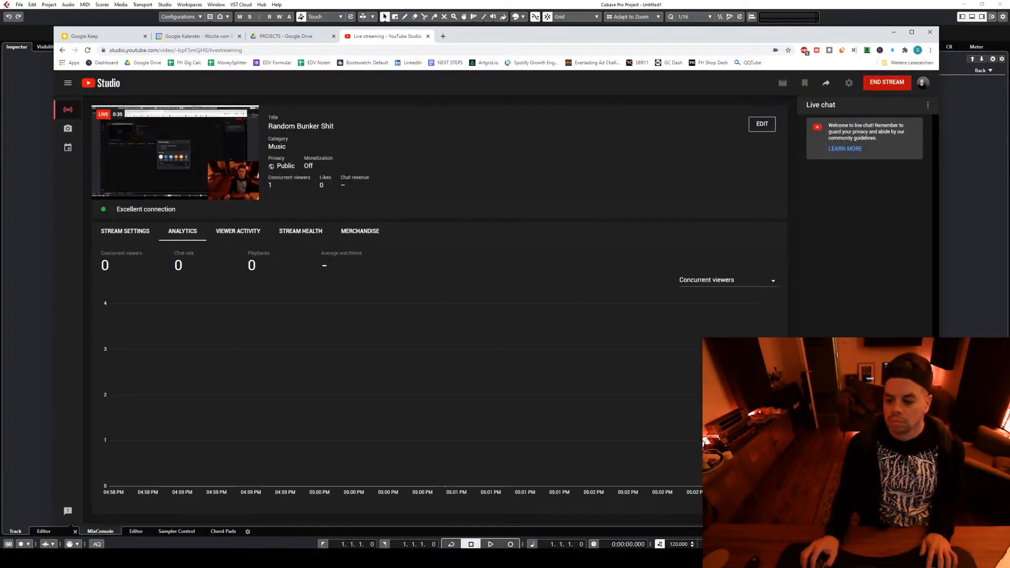
mouse_move(200, 193)
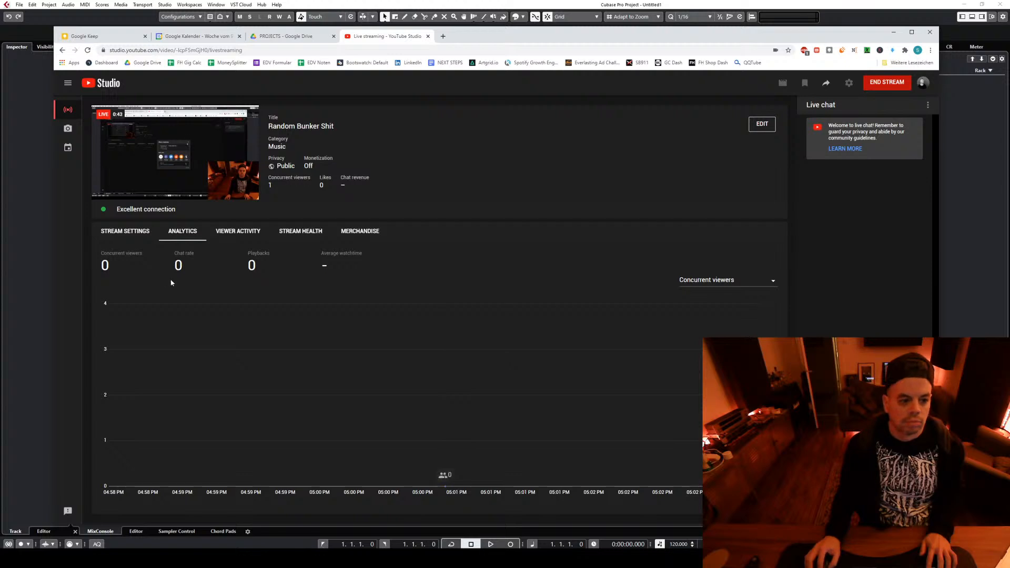
left_click(141, 238)
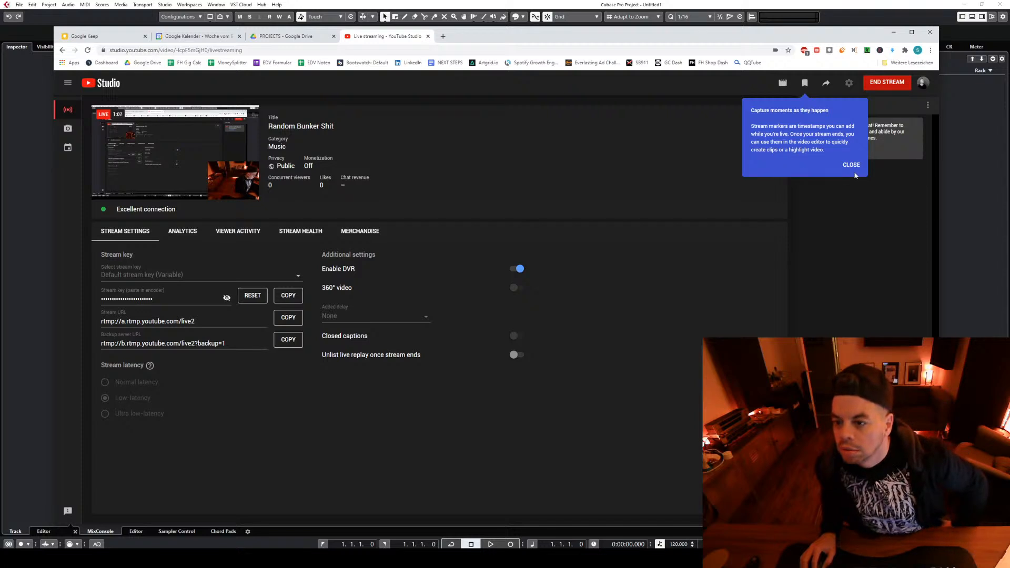
left_click(851, 165)
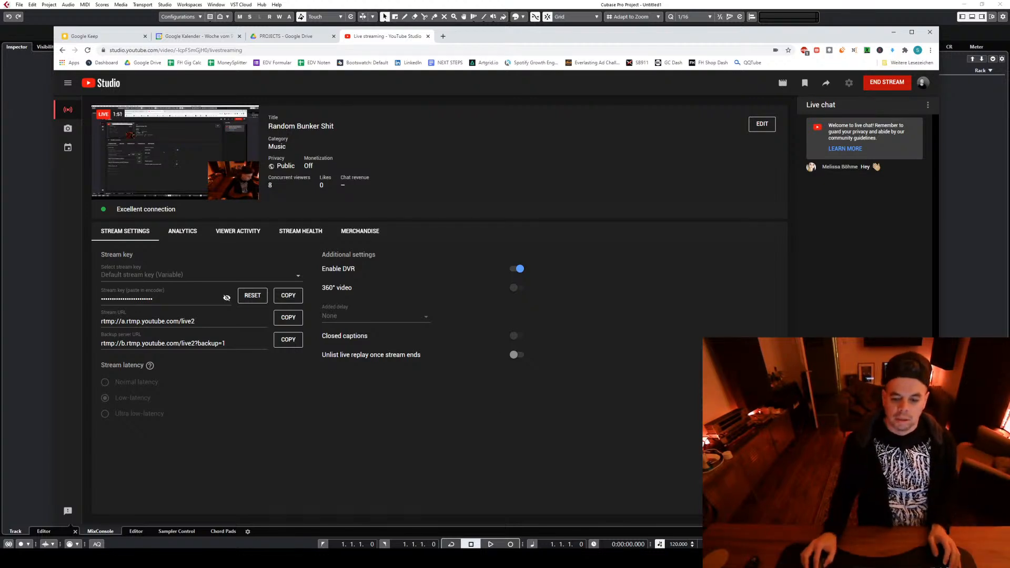
Check Discord's main-hangout and backstage-bar channels for replies and return to Cubase
key("alt+Tab")
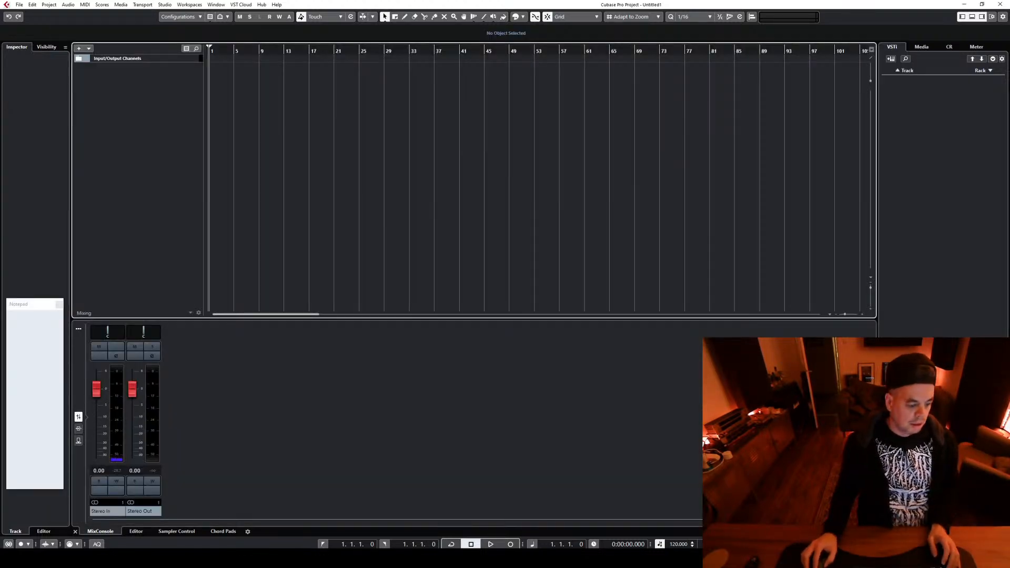
key("alt+Tab")
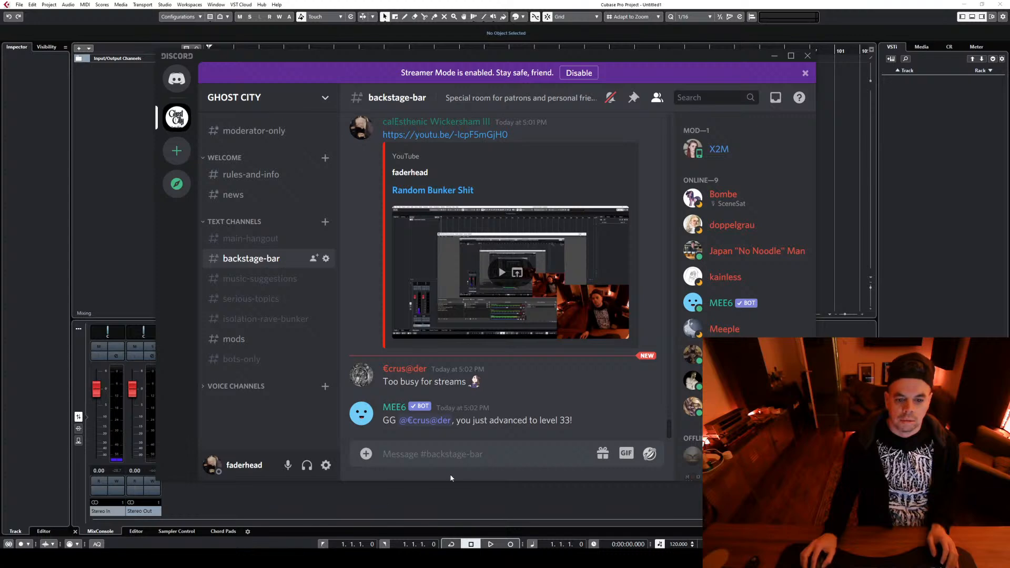
left_click(251, 242)
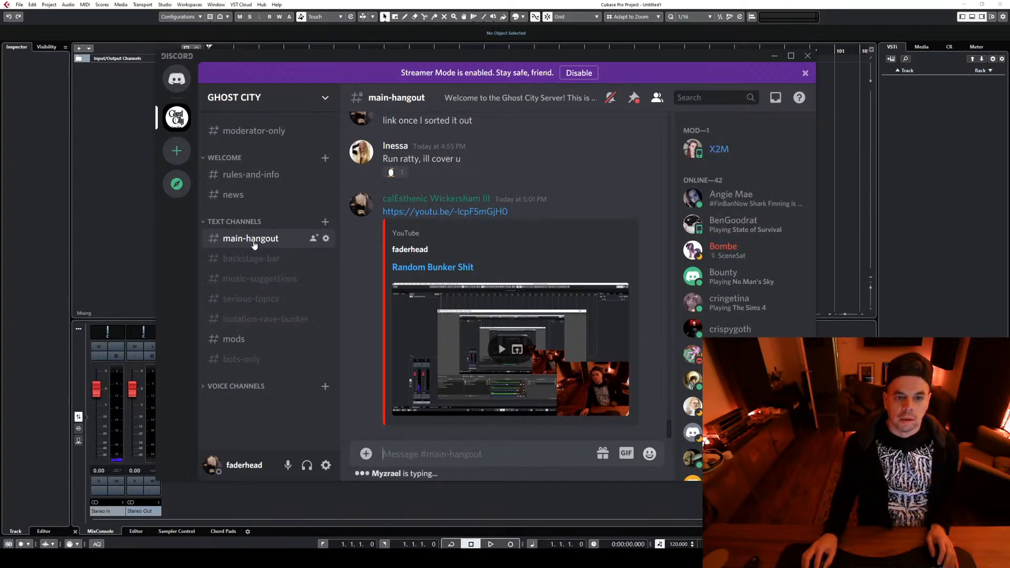
left_click(256, 260)
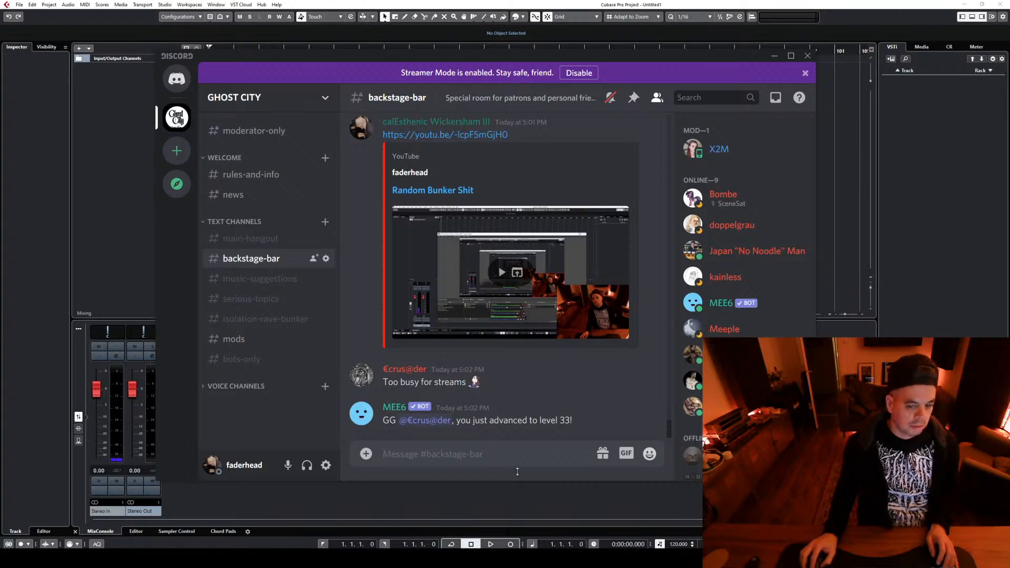
left_click(513, 501)
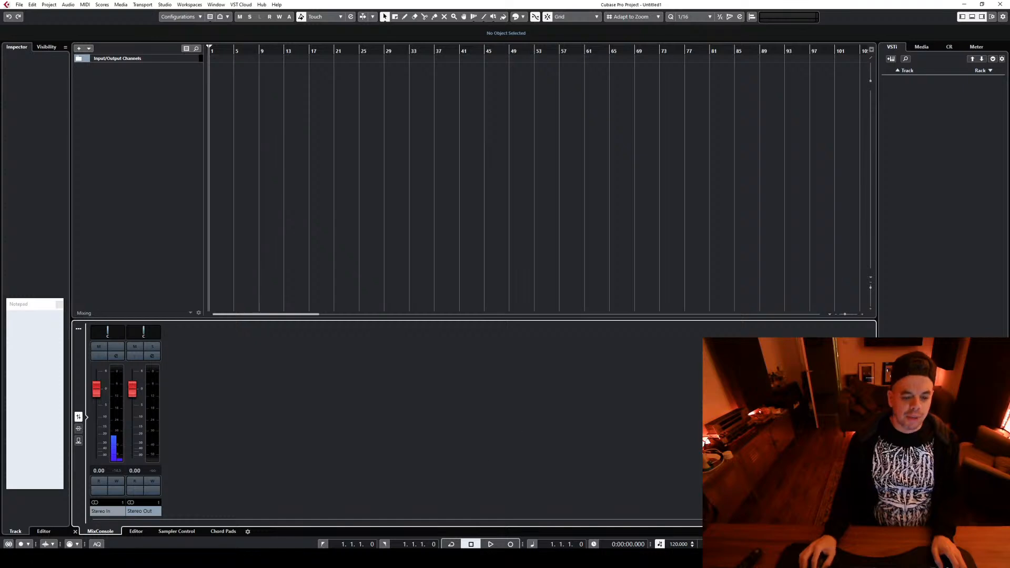
Switch to OBS, slightly lower the Webcam source's audio level and minimise the window
key("alt+Tab")
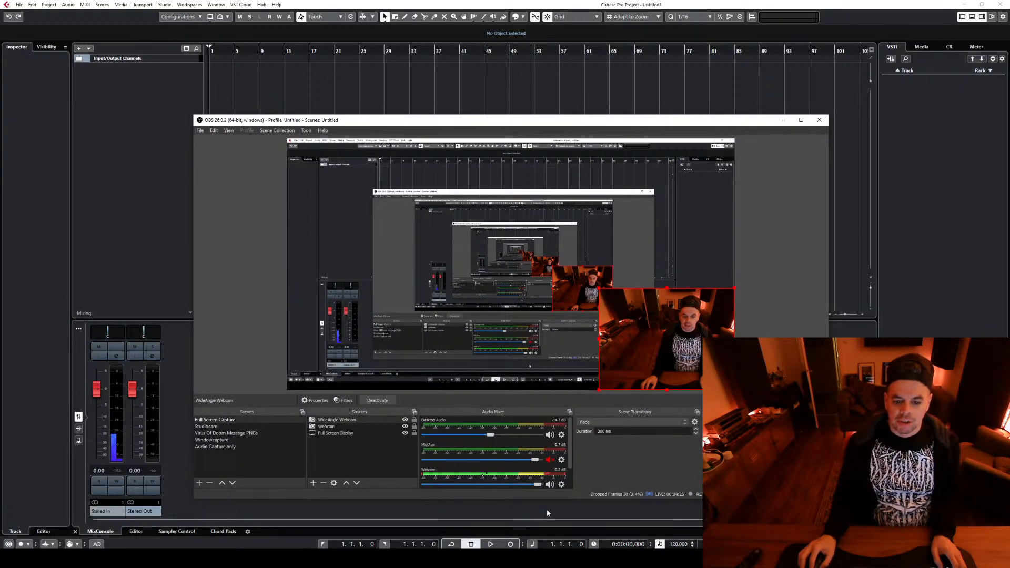
left_click_drag(536, 487, 531, 487)
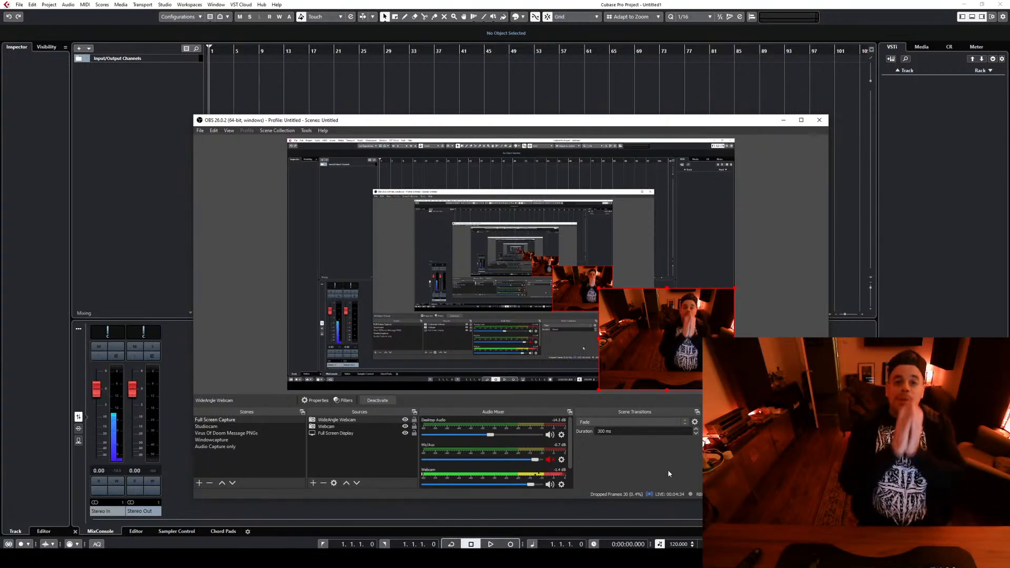
left_click(783, 121)
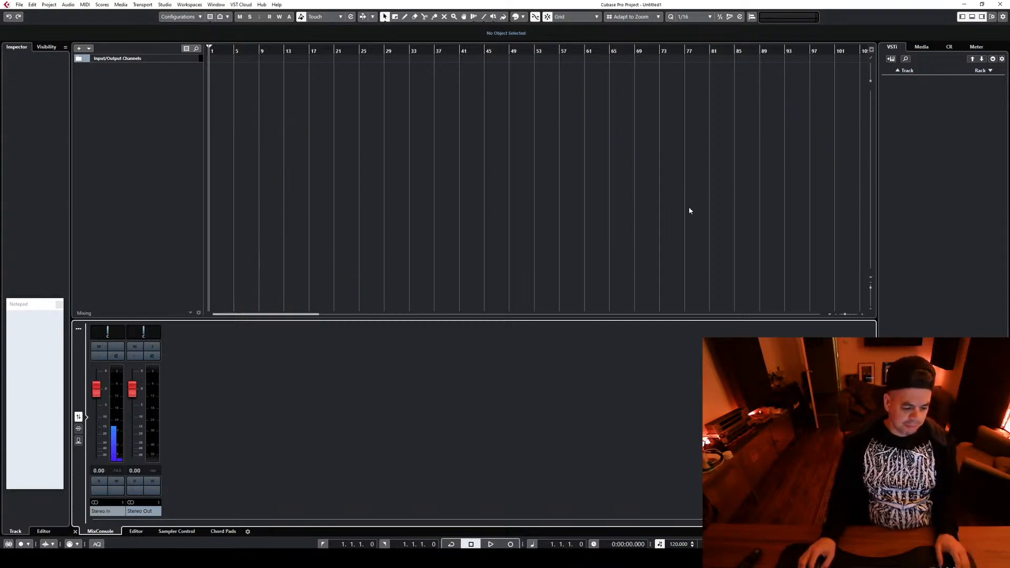
left_click(920, 48)
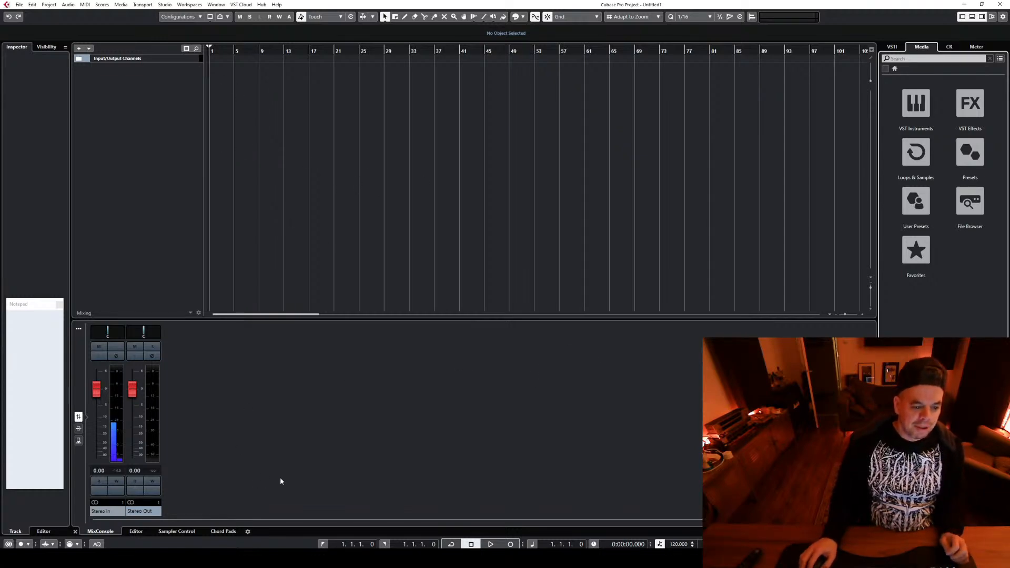
right_click(170, 122)
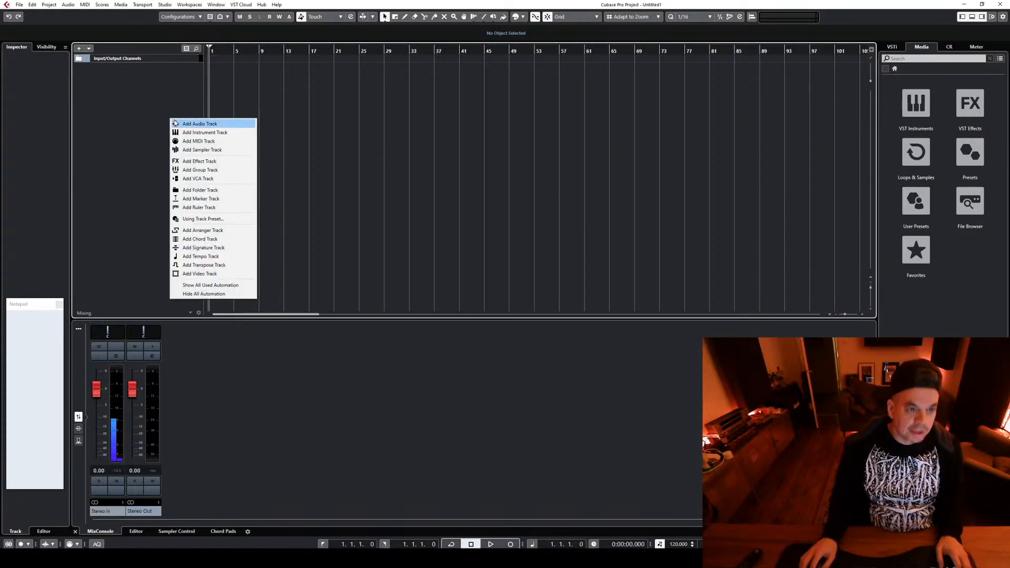
left_click(205, 149)
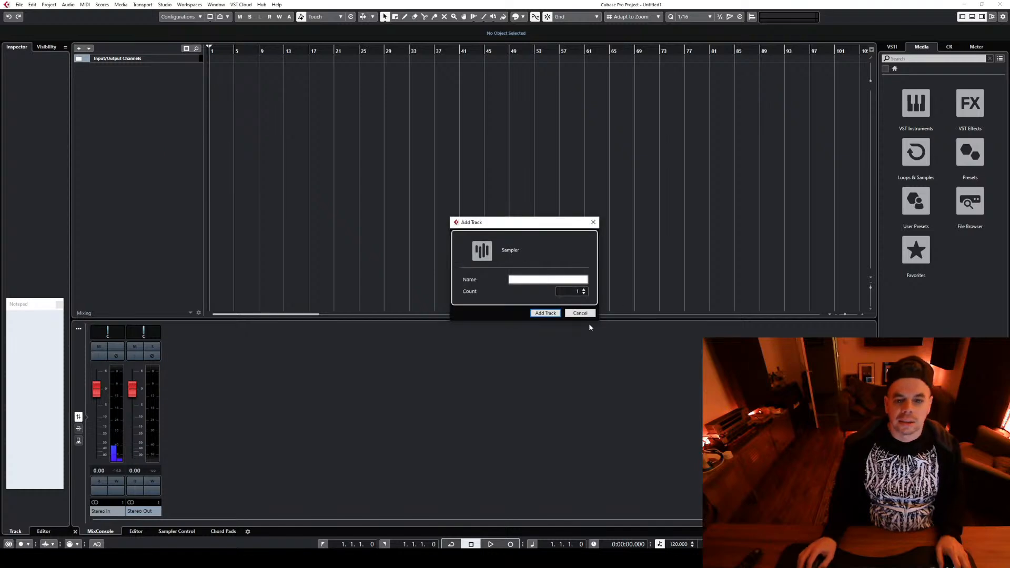
double_click(583, 291)
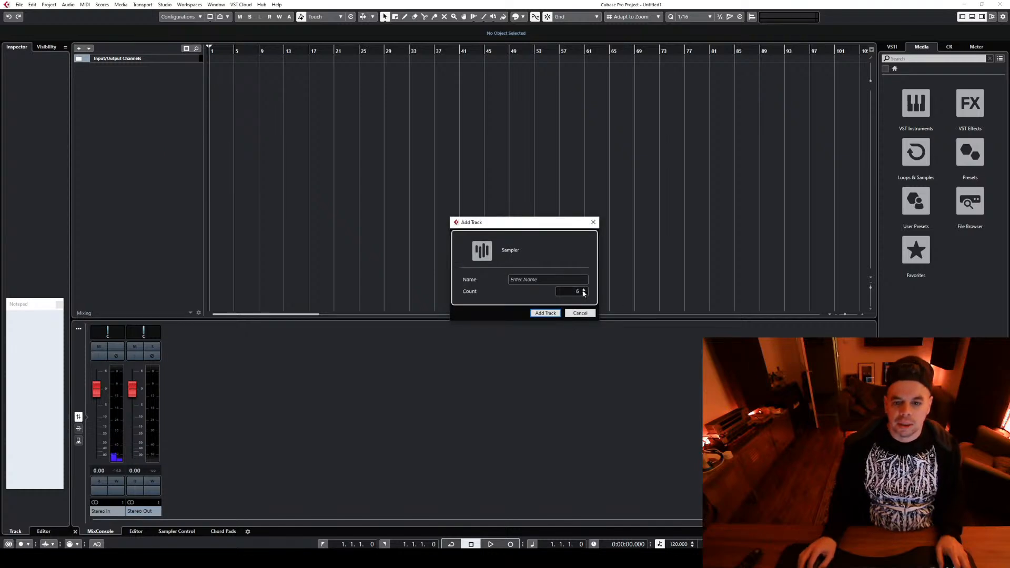
left_click(583, 291)
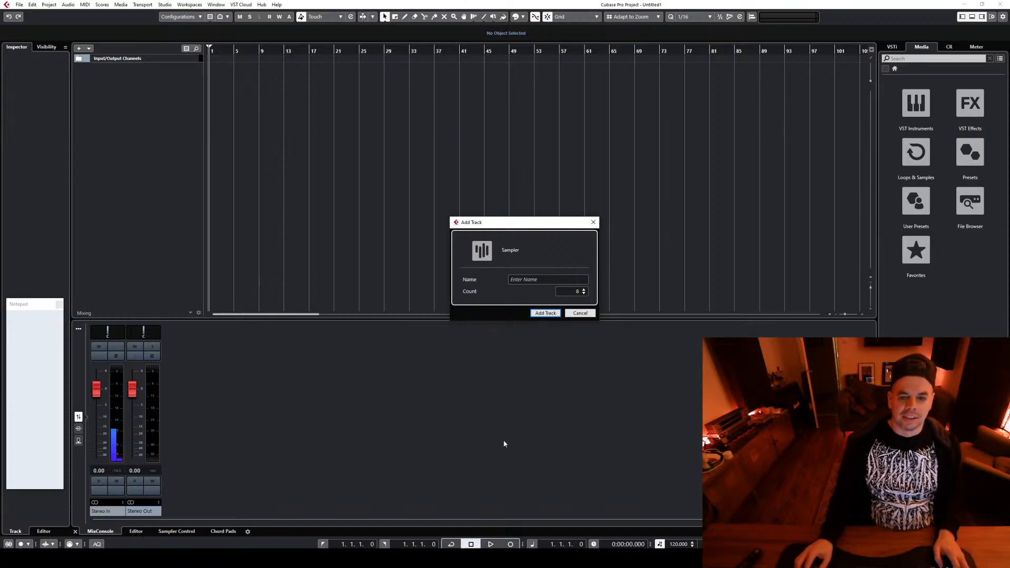
left_click_drag(532, 223, 371, 191)
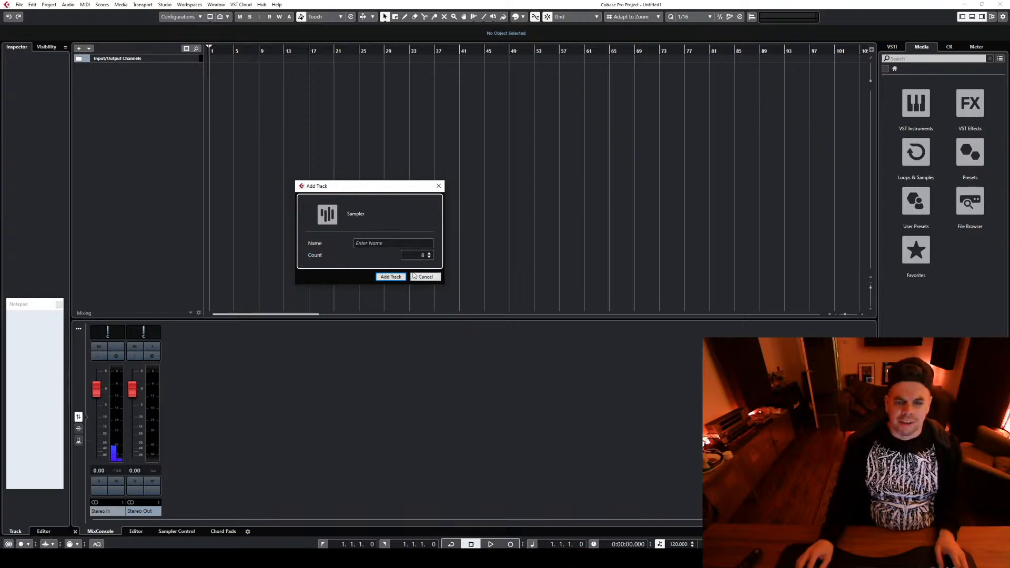
left_click(390, 276)
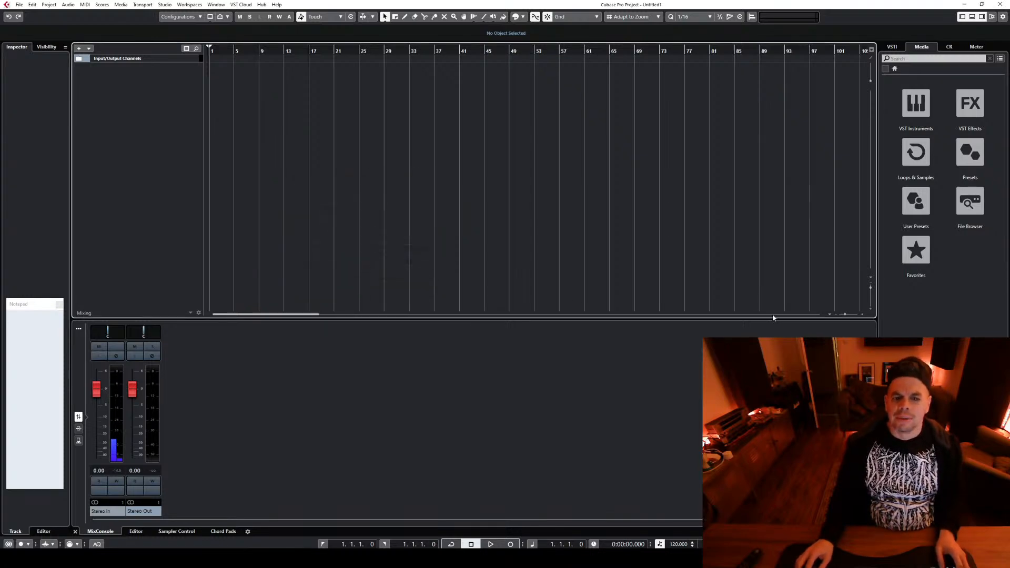
Close the empty Cubase project without saving it
left_click(19, 5)
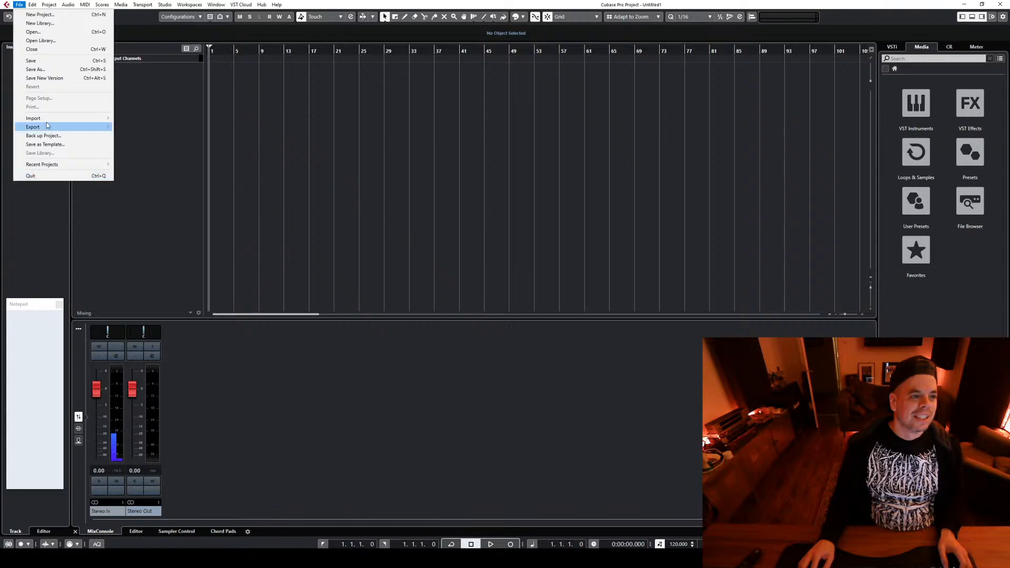
left_click(47, 61)
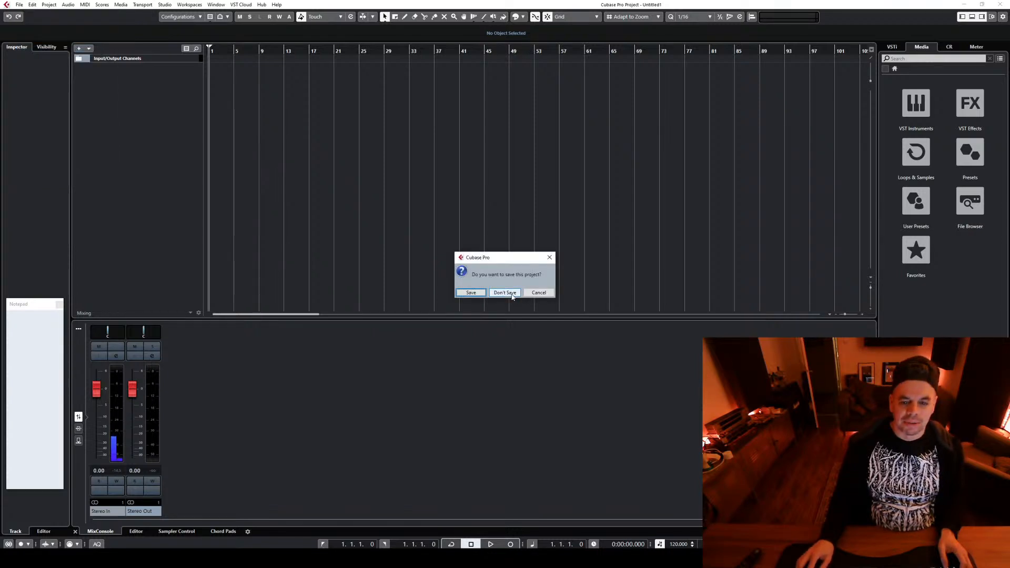
left_click(505, 292)
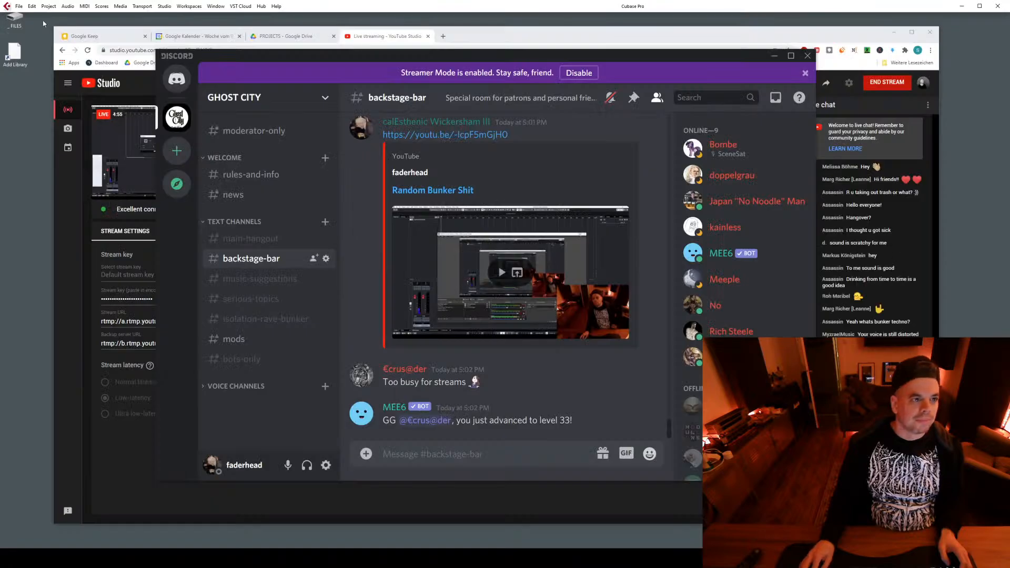
Create a new project from the Small Pre_Loaded_K6 template in the Techno\BunkerBonk project folder
left_click(19, 5)
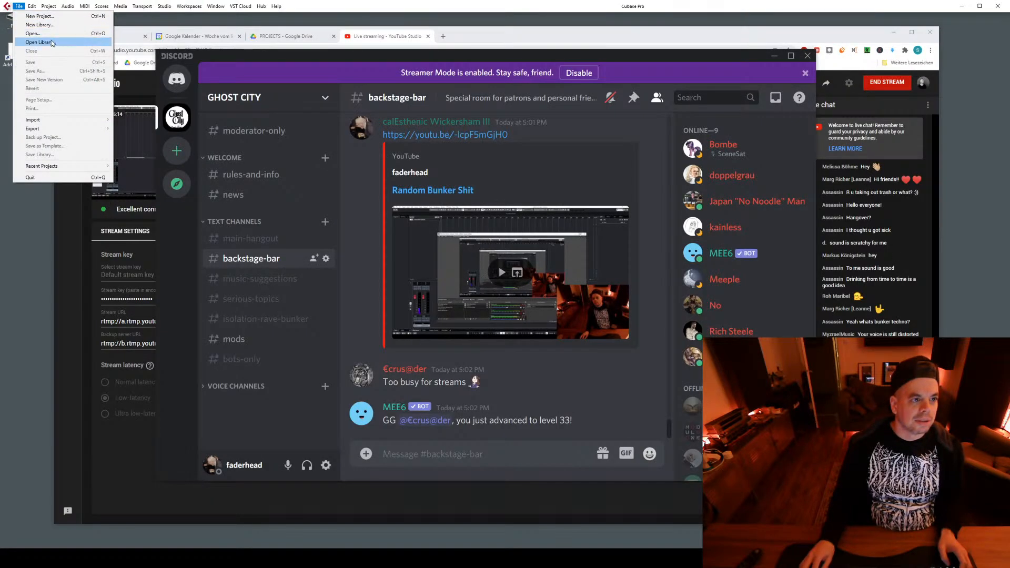
left_click(40, 16)
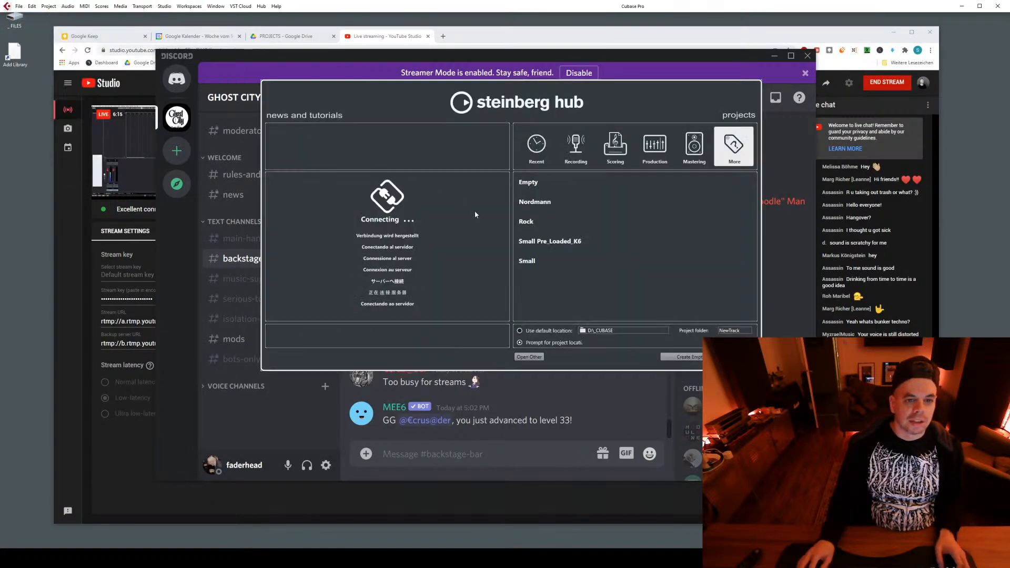
left_click(555, 241)
left_click(693, 358)
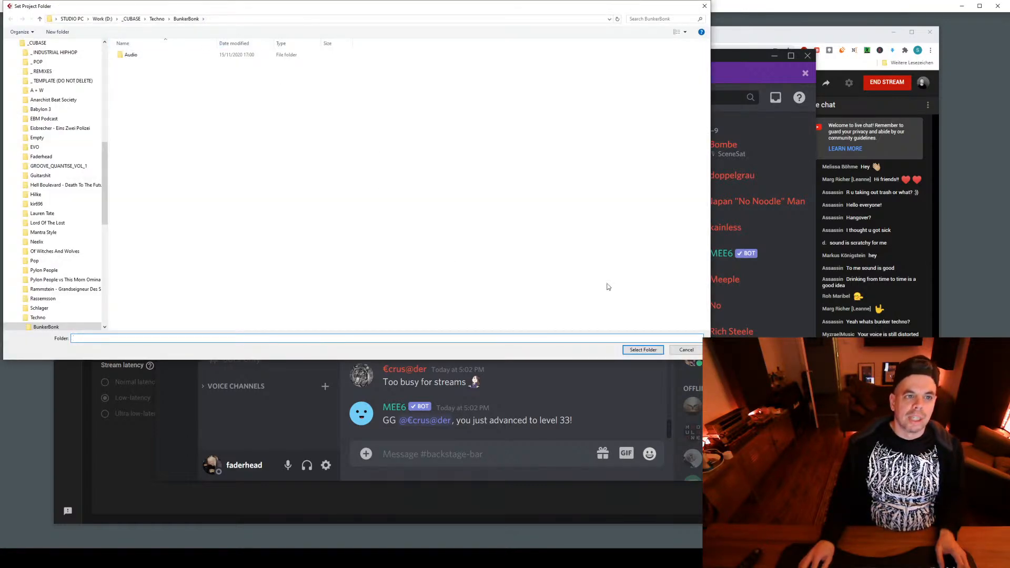
left_click(642, 350)
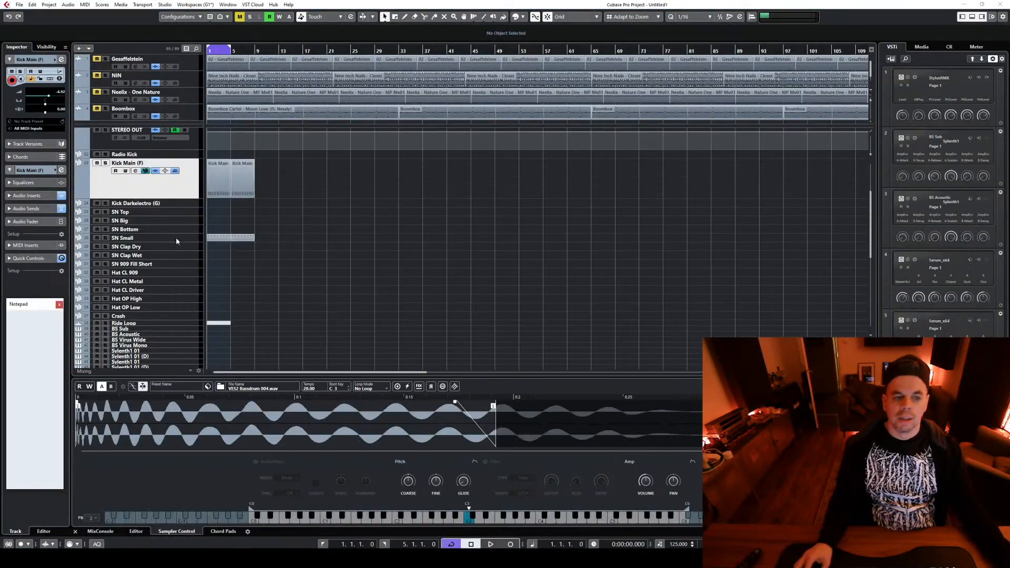
Hide the Kick Main (F) track's sample in the Sampler Control and show it again
scroll(315, 271, "down", 3)
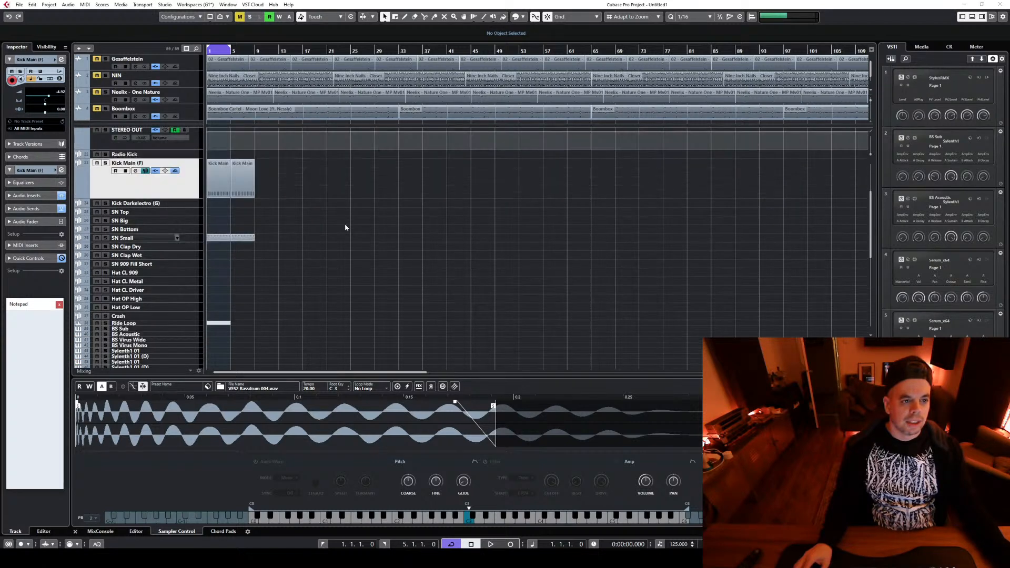
left_click(145, 171)
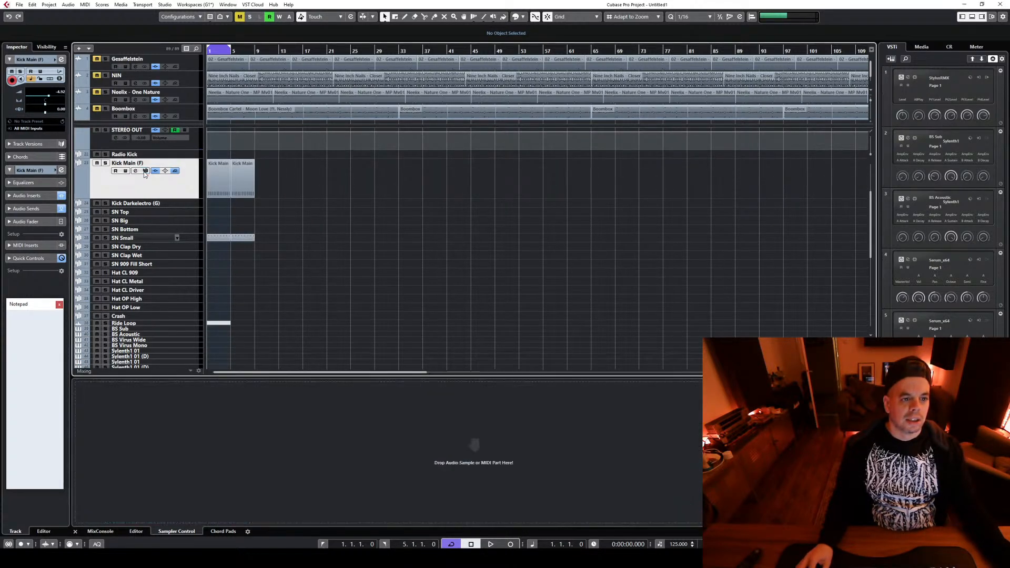
left_click(145, 172)
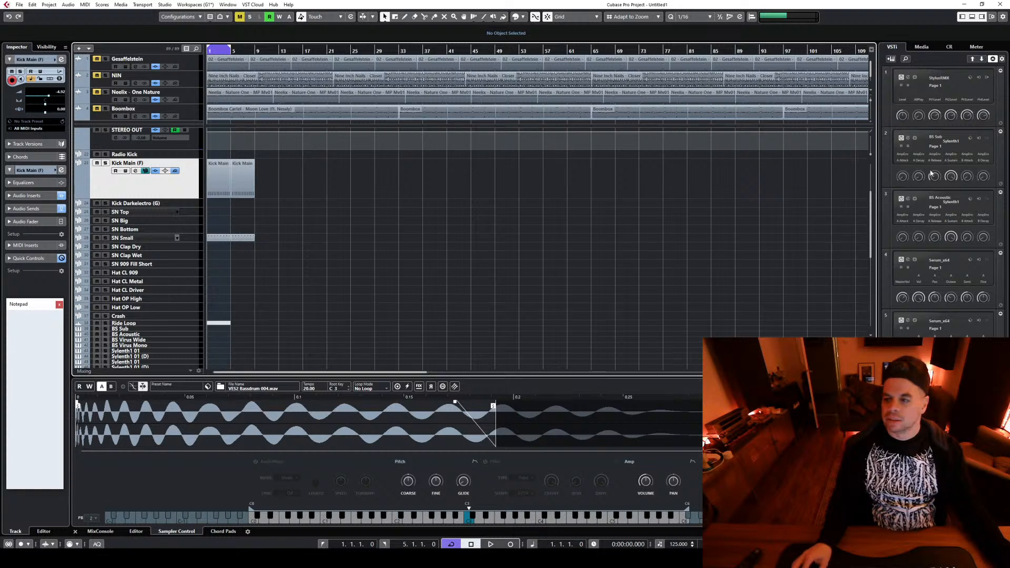
Browse the media files to the Kicks folder under Oneshots in the Riemann_Industrial_Techno_5 sample pack
left_click(921, 47)
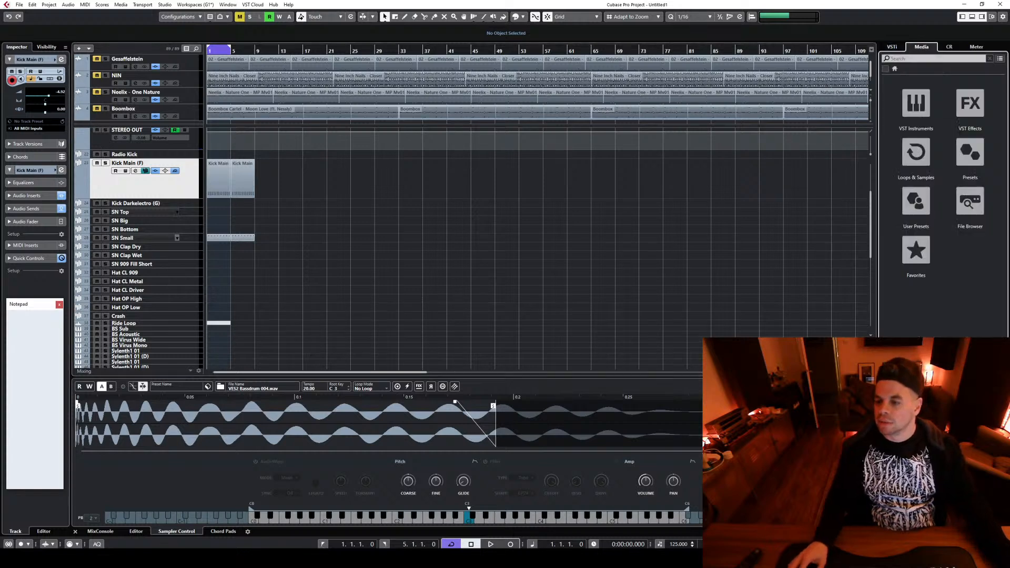
left_click(976, 211)
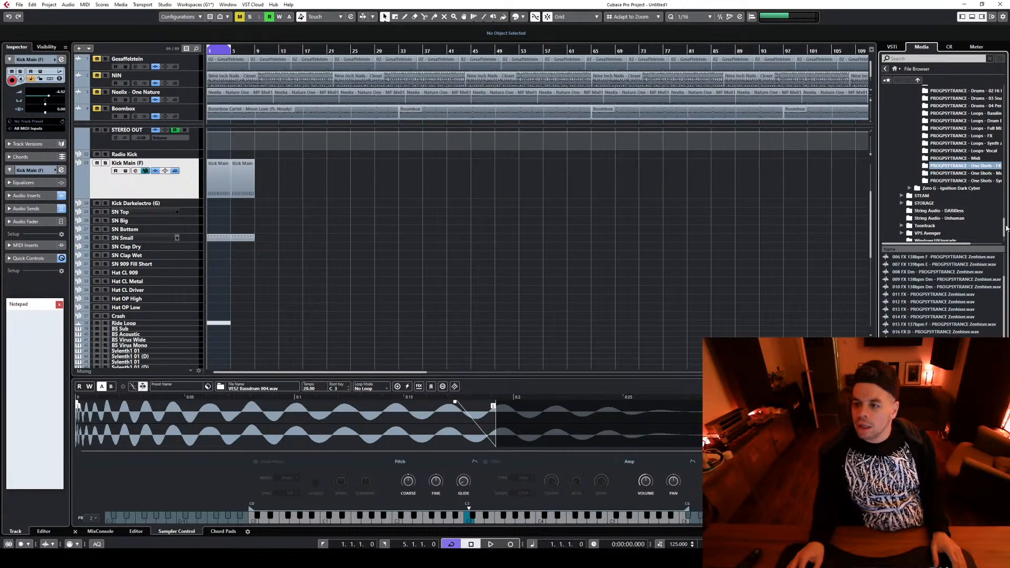
left_click_drag(1005, 227, 1006, 180)
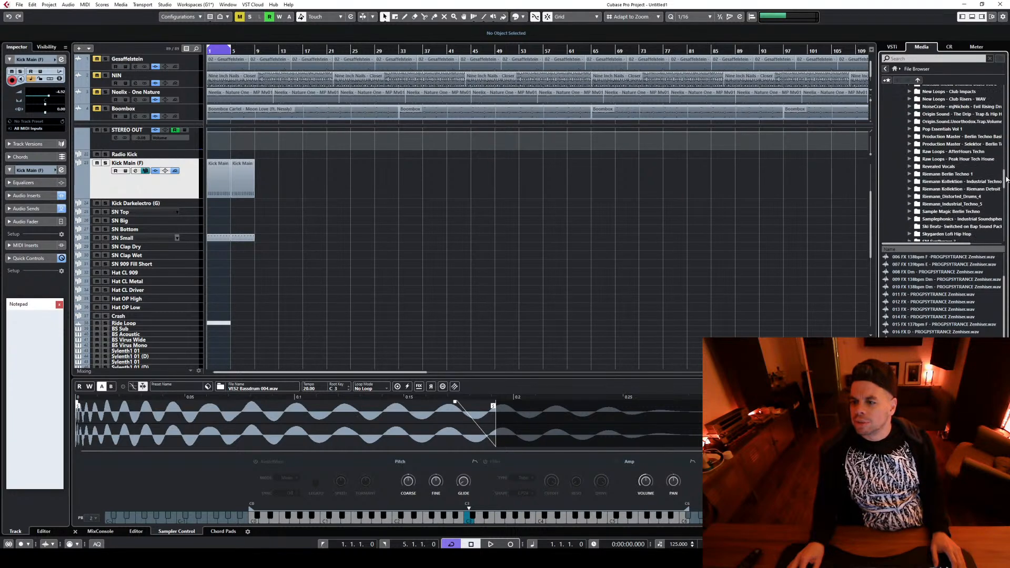
left_click(910, 204)
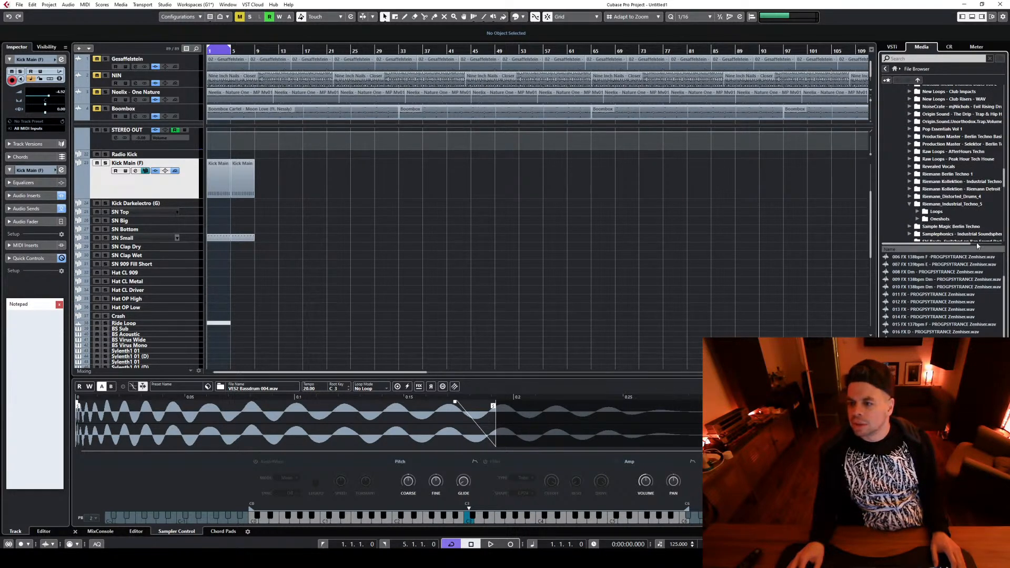
left_click(918, 204)
scroll(965, 200, "down", 1)
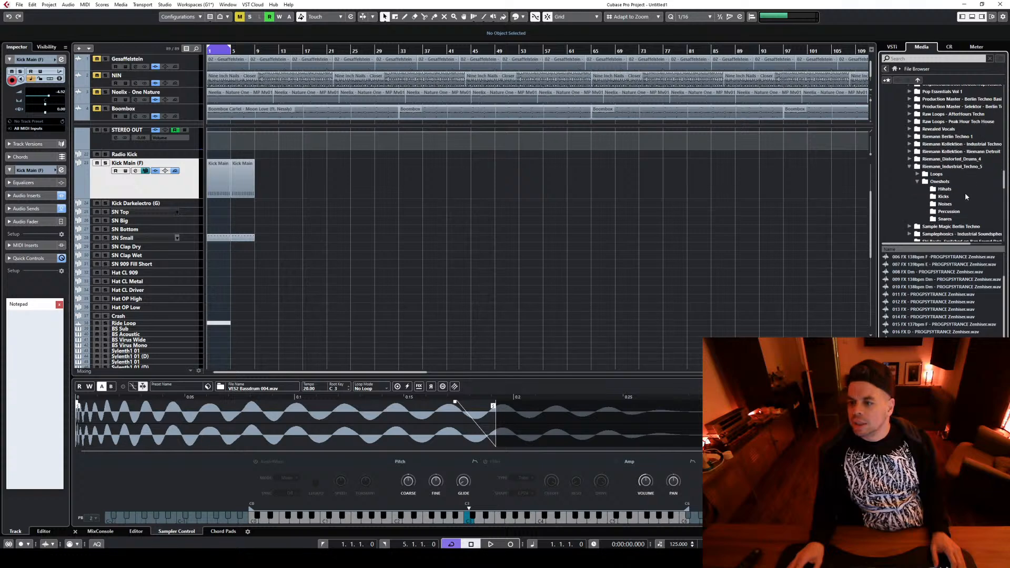
left_click(947, 196)
Audition the first kick samples in the folder, comparing RK_IT5_Kick_01 to RK_IT5_Kick_04 back and forth
left_click(915, 265)
left_click(910, 257)
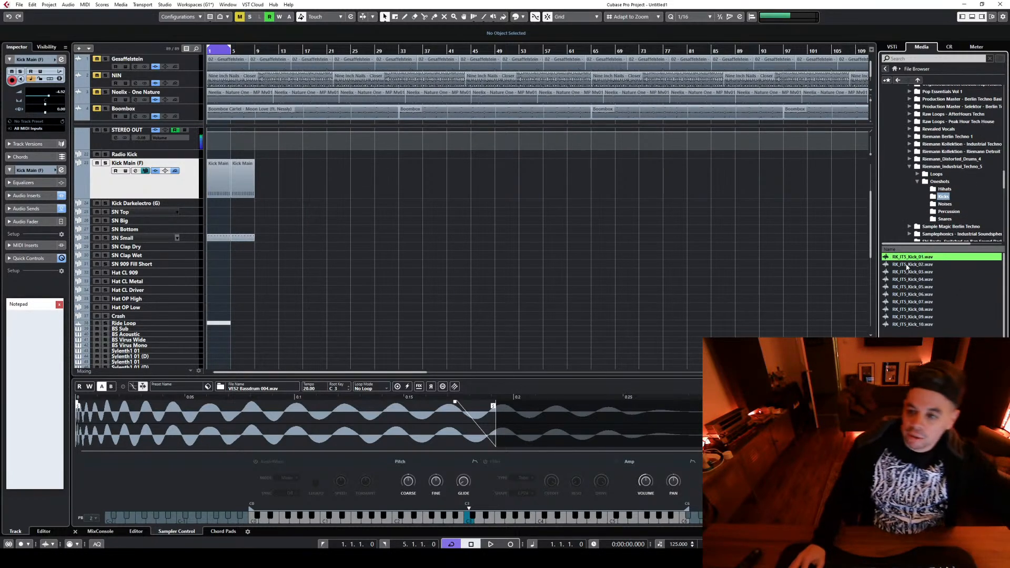
key("Down")
key("Up")
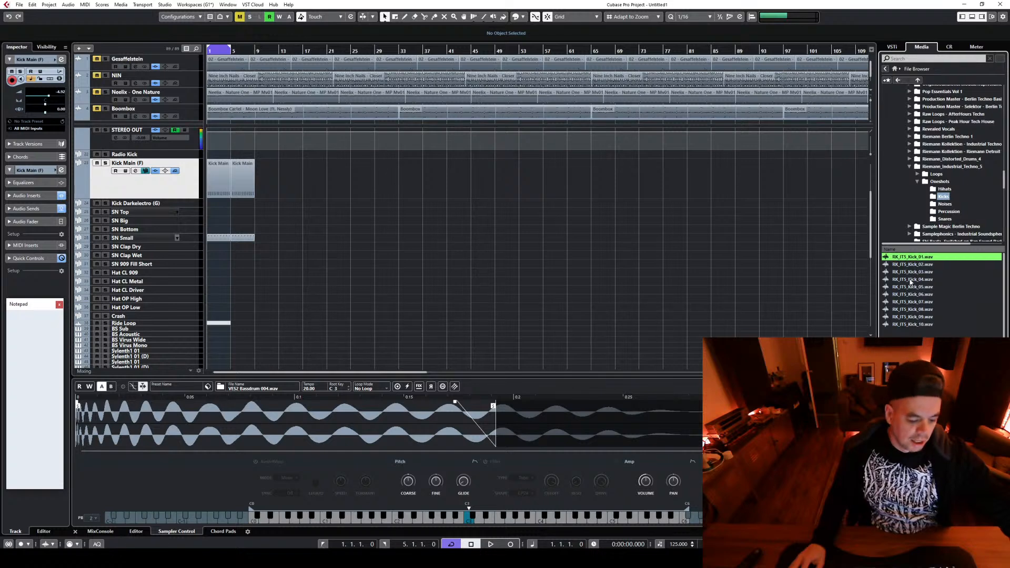
key("Down")
key("Down")
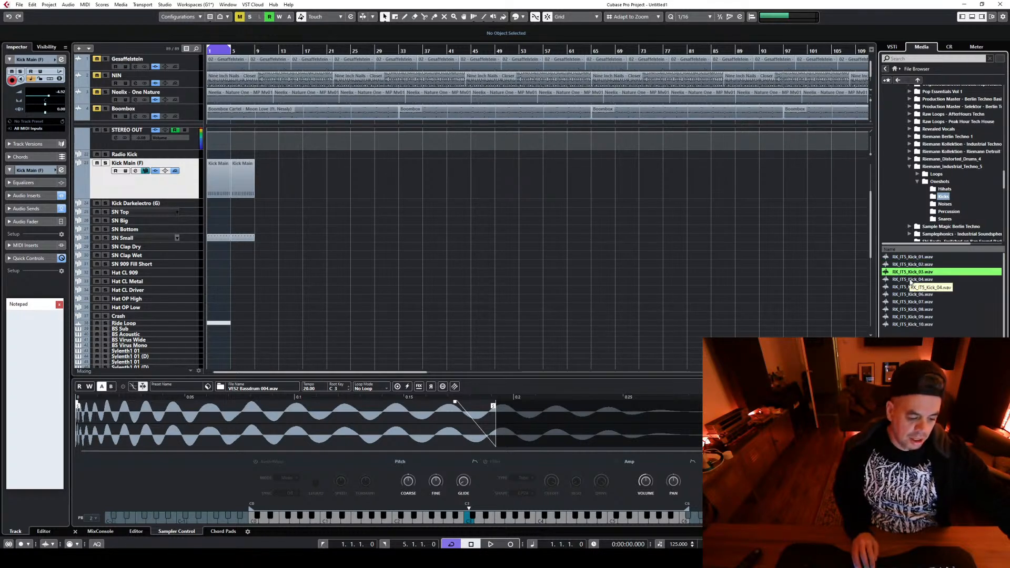
key("Down")
key("Up")
key("Up")
key("Up")
key("Down")
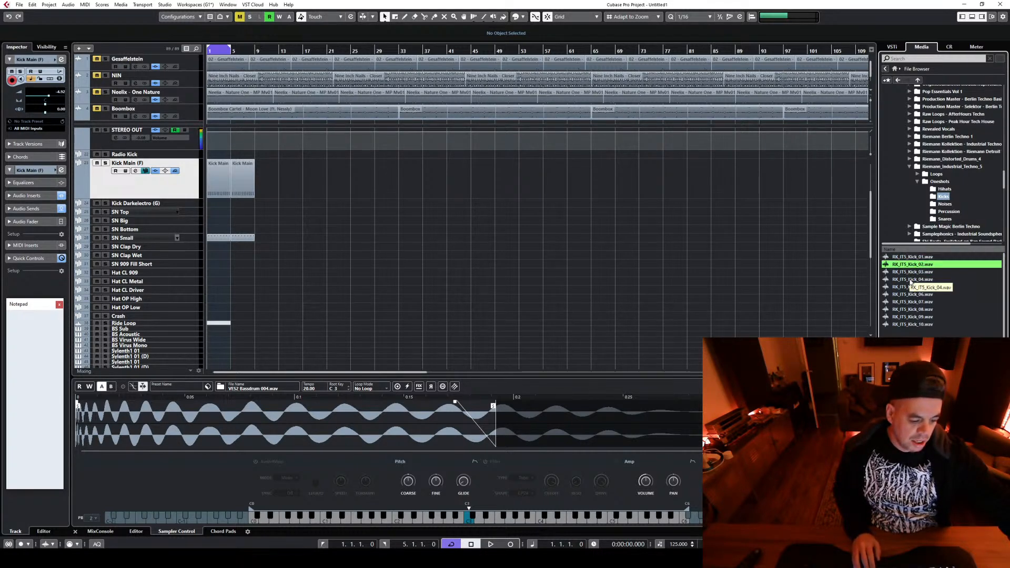
key("Down")
key("Down")
key("Down")
key("Up")
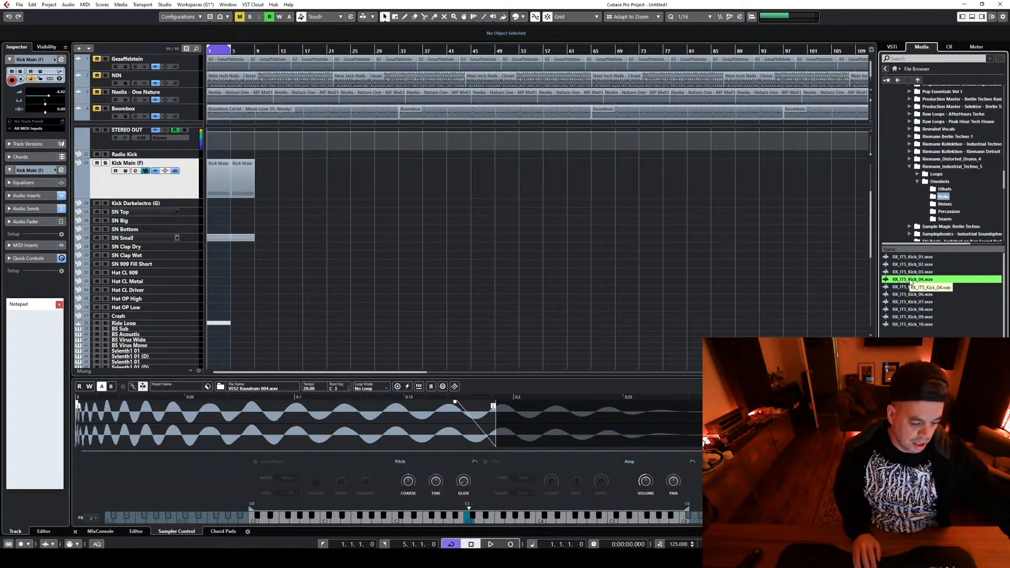
key("Up")
key("Up")
key("Up")
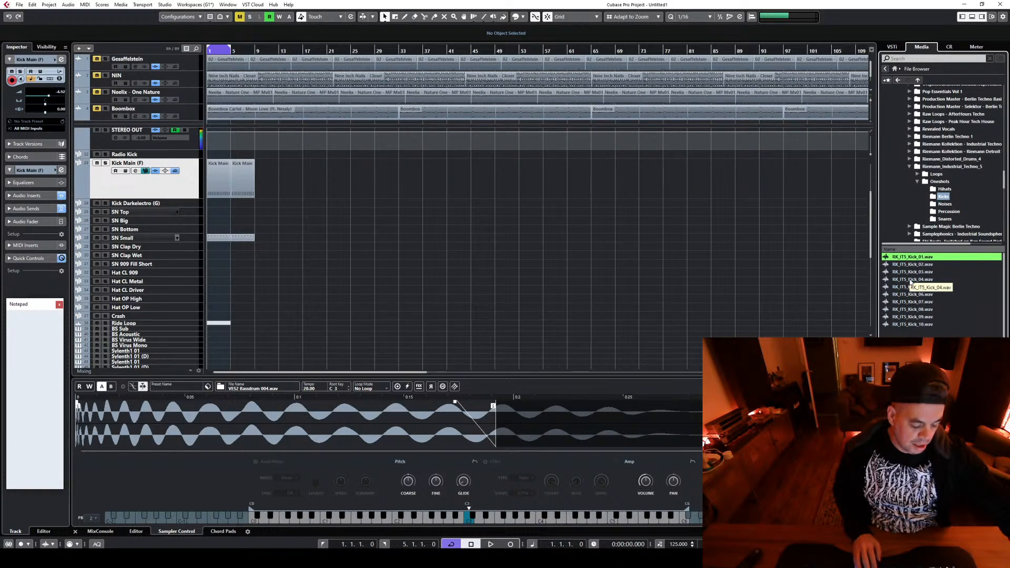
Audition the remaining kick samples through RK_IT5_Kick_10 and go back to RK_IT5_Kick_08
key("Down")
key("Down")
key("Down")
key("Down")
key("Down")
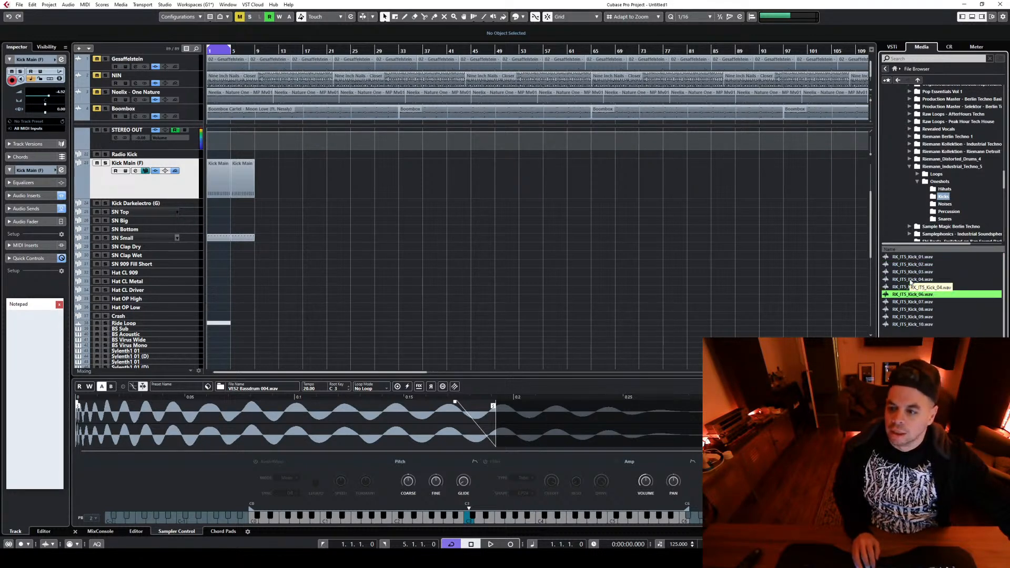
key("Down")
key("Down")
key("Down")
key("Down")
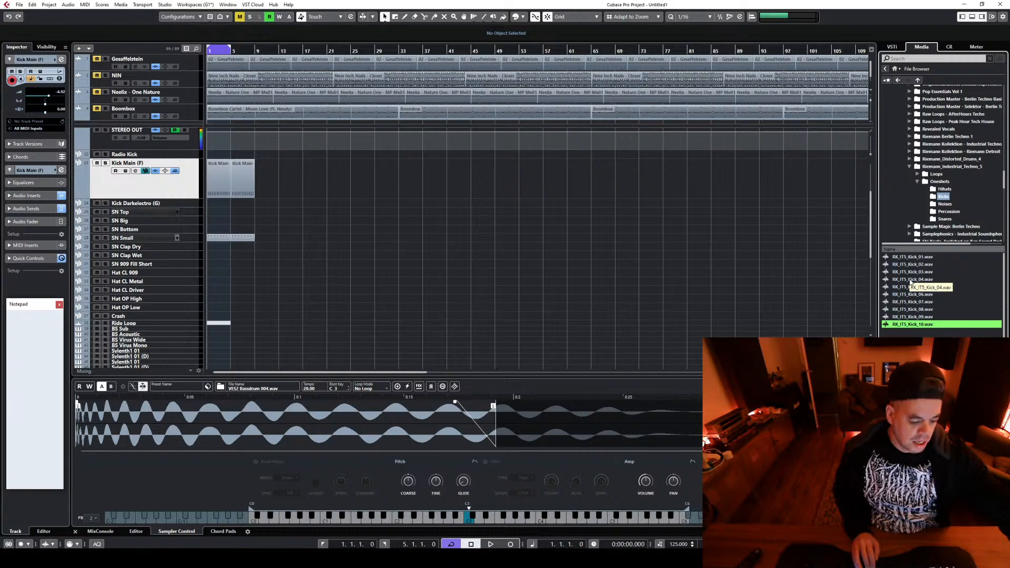
key("Up")
key("Up")
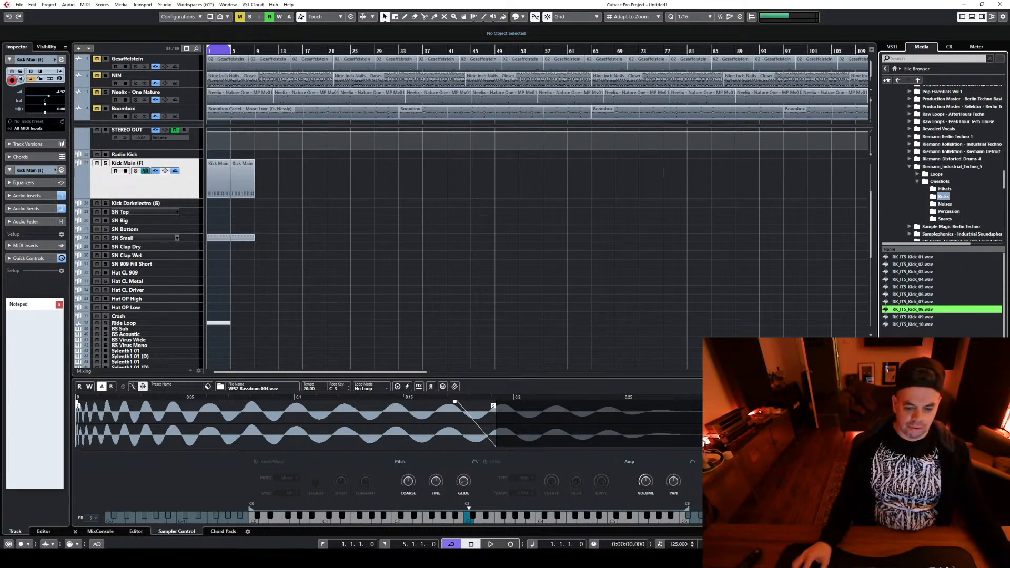
Switch to OBS and lower the Webcam source's audio level to about -7.5 dB
left_click(639, 557)
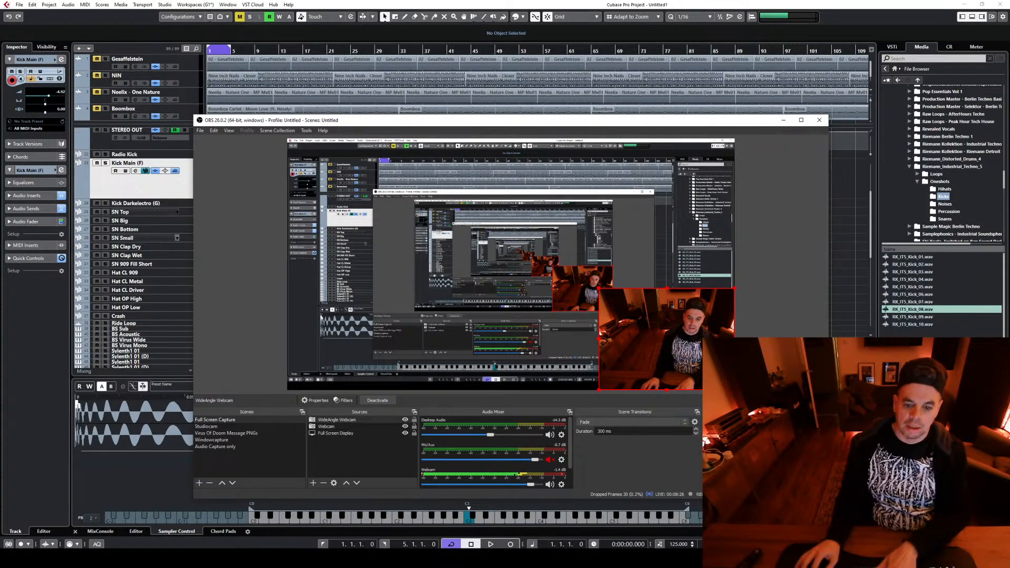
left_click_drag(529, 485, 511, 485)
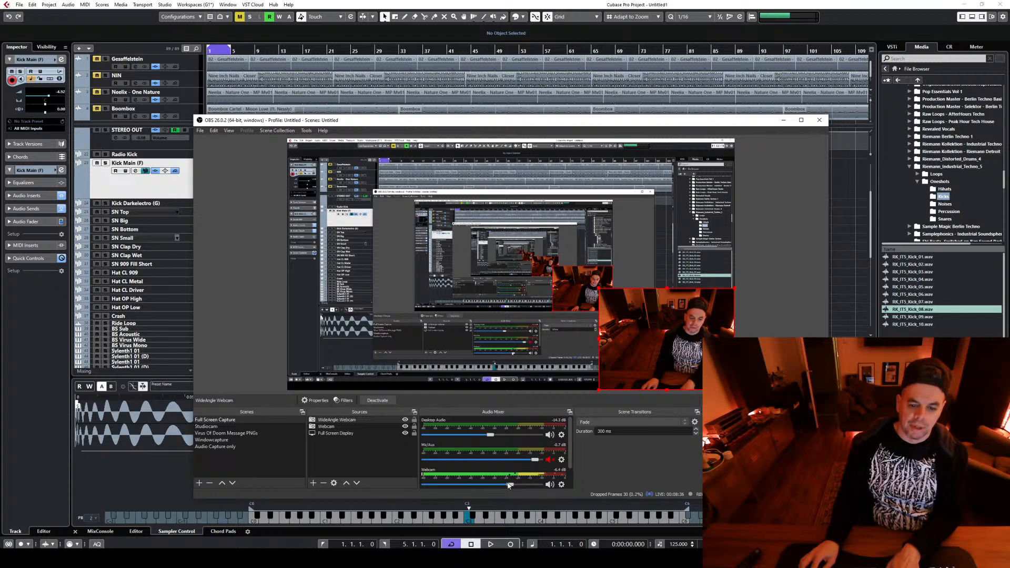
left_click_drag(508, 485, 505, 485)
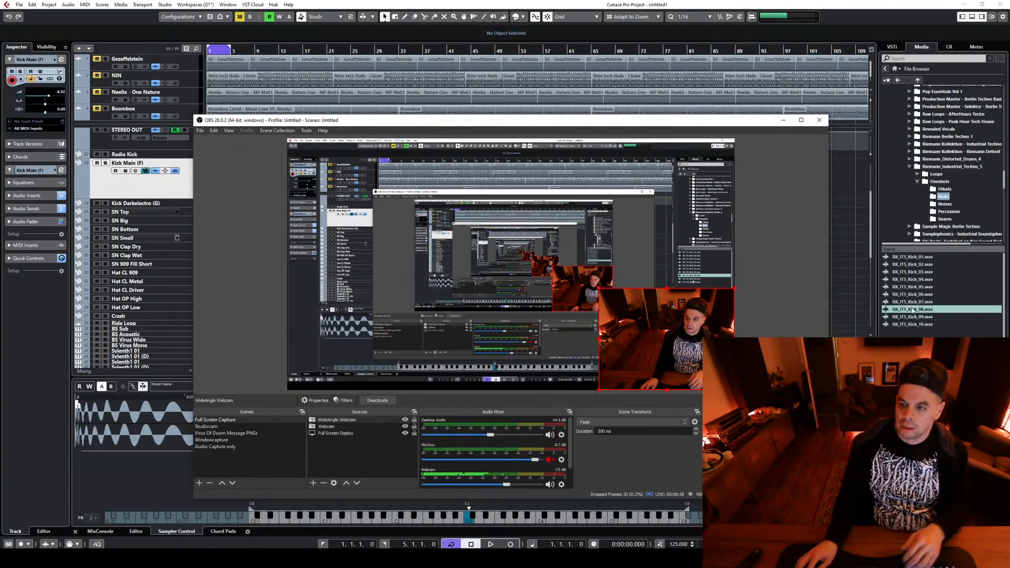
Switch back to Cubase and replay the kick samples 01, 03 and 08 to check the stream's sound
left_click(912, 257)
left_click(912, 272)
left_click(913, 309)
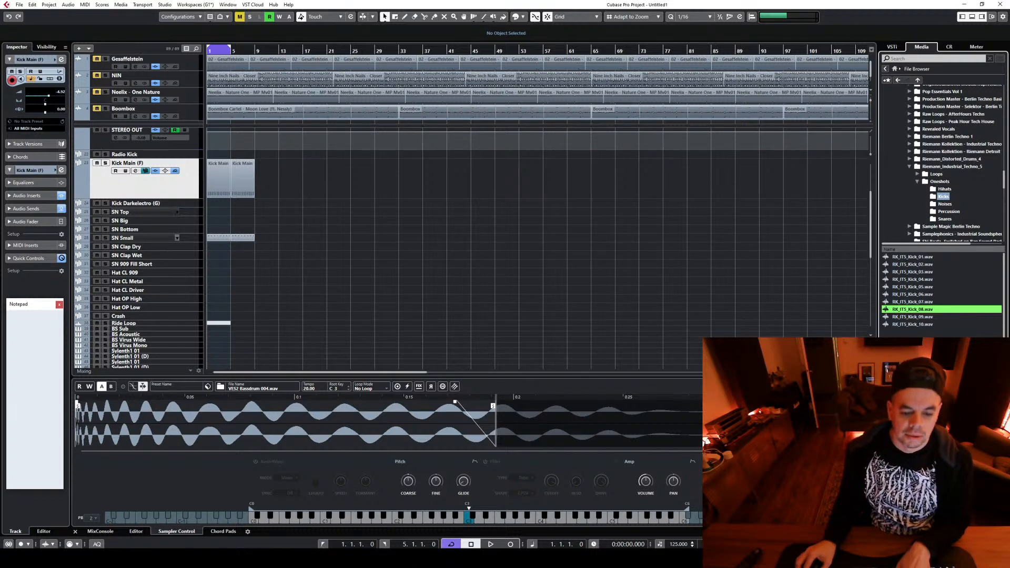
Switch to OBS, lower the Webcam source's audio level to about -10.3 dB and minimise the window
left_click(518, 558)
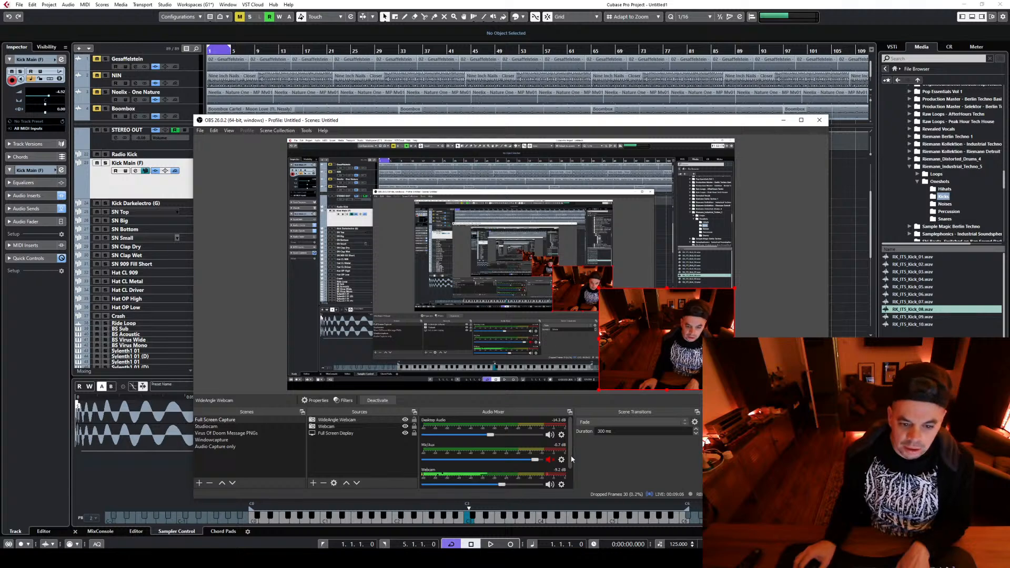
left_click_drag(570, 456, 569, 478)
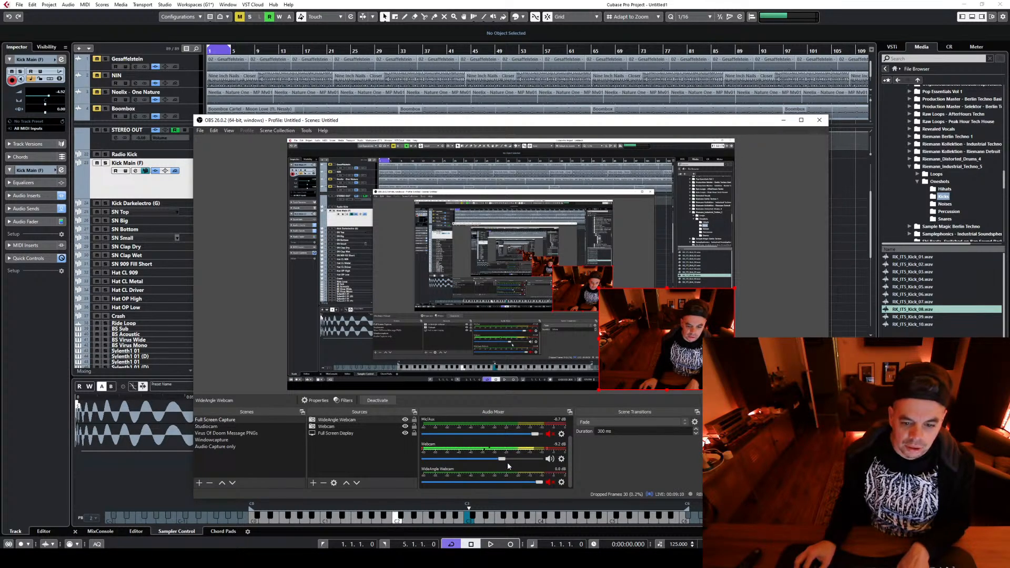
left_click_drag(502, 459, 500, 459)
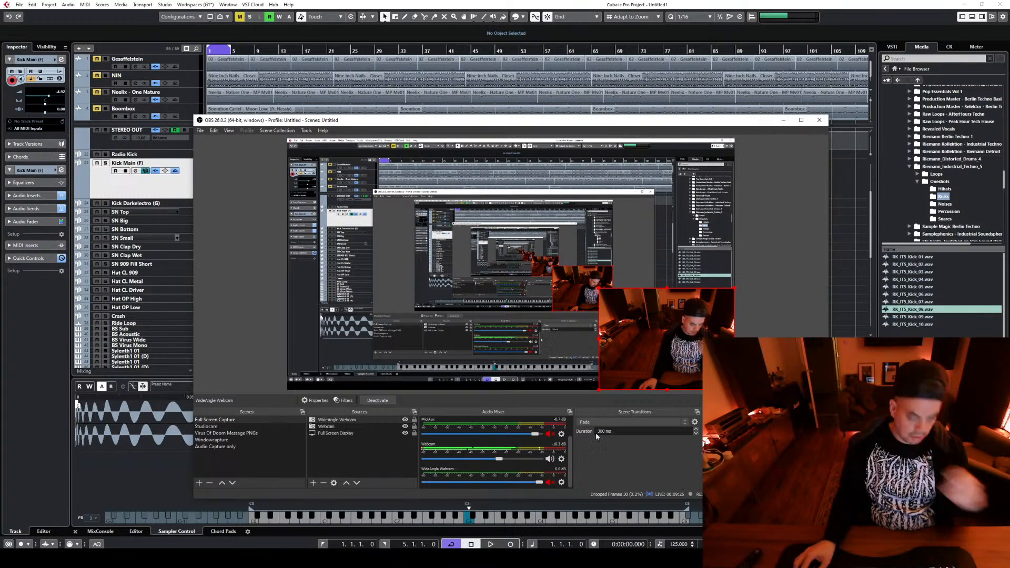
left_click(782, 120)
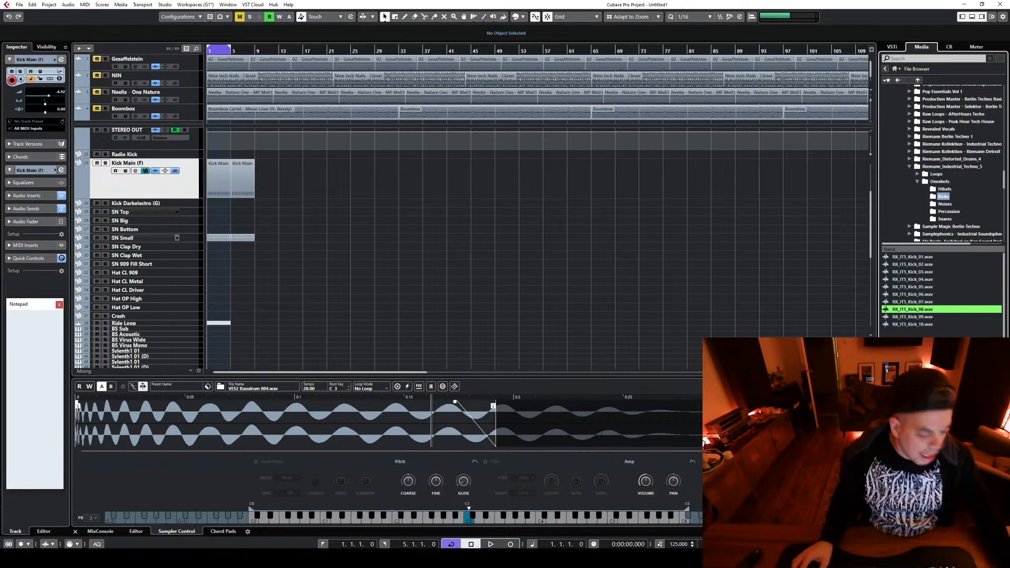
Audition the kick samples in descending order: 10, 09, 08, 07 and 05
left_click(917, 324)
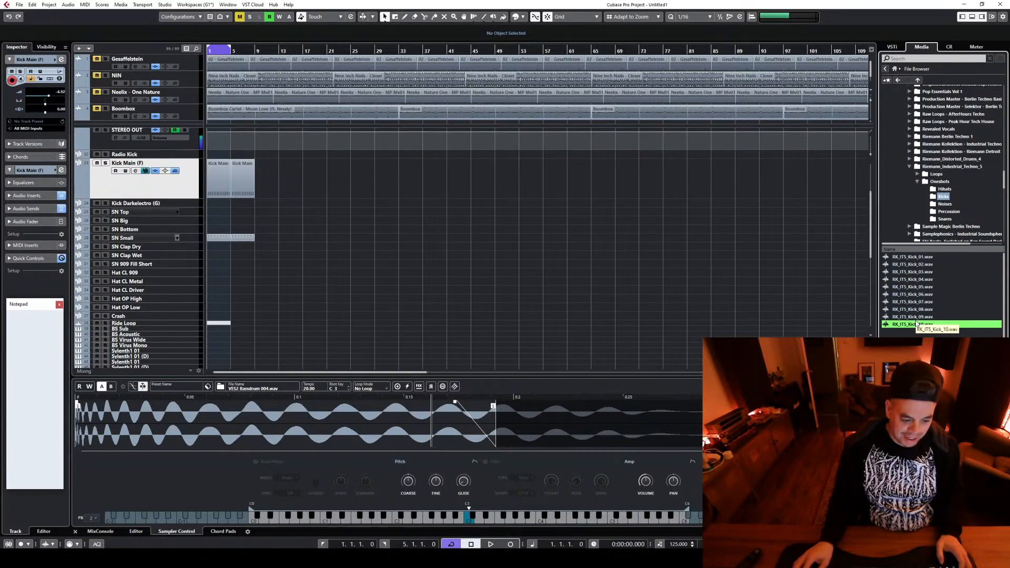
left_click(918, 316)
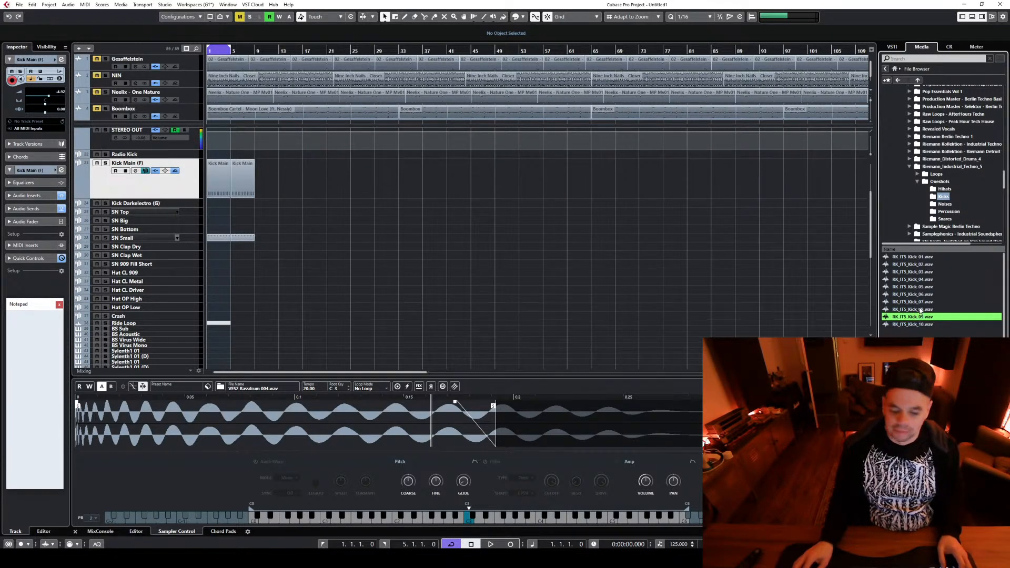
left_click(918, 309)
left_click(917, 302)
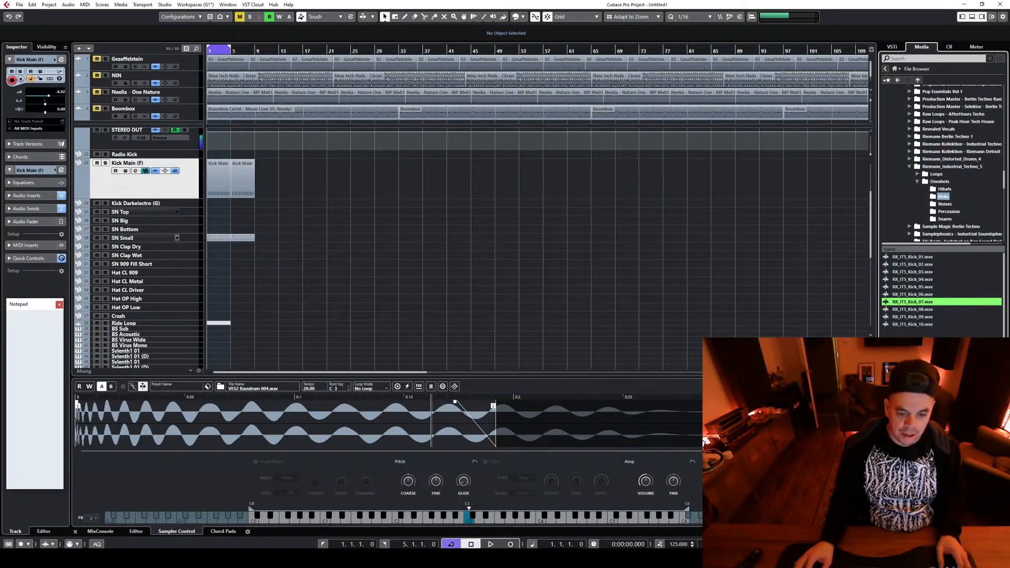
left_click(904, 287)
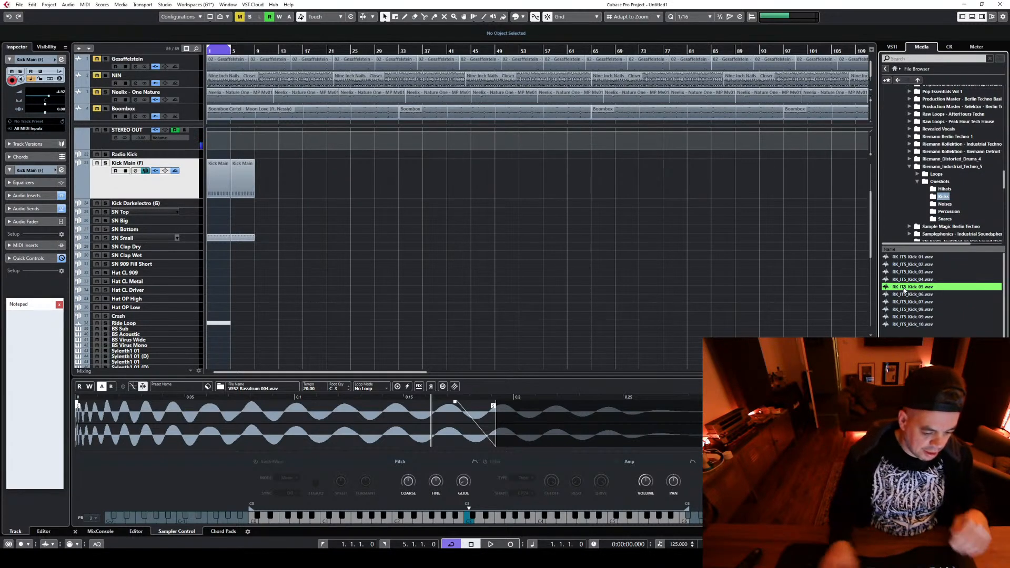
Audition kick samples 09 and 10, followed by 01 through 04
left_click(924, 317)
left_click(924, 325)
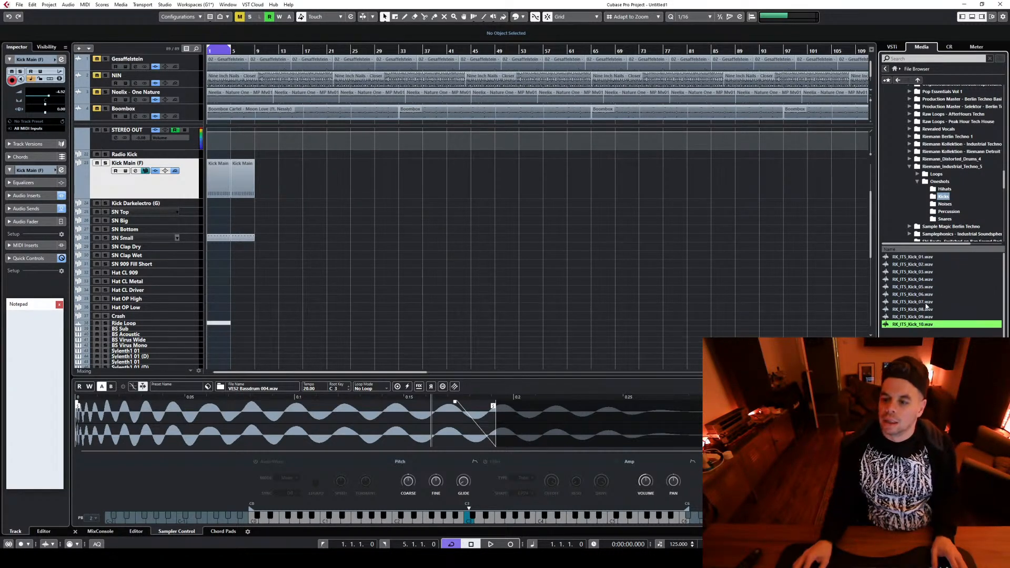
left_click(919, 258)
left_click(913, 265)
left_click(915, 272)
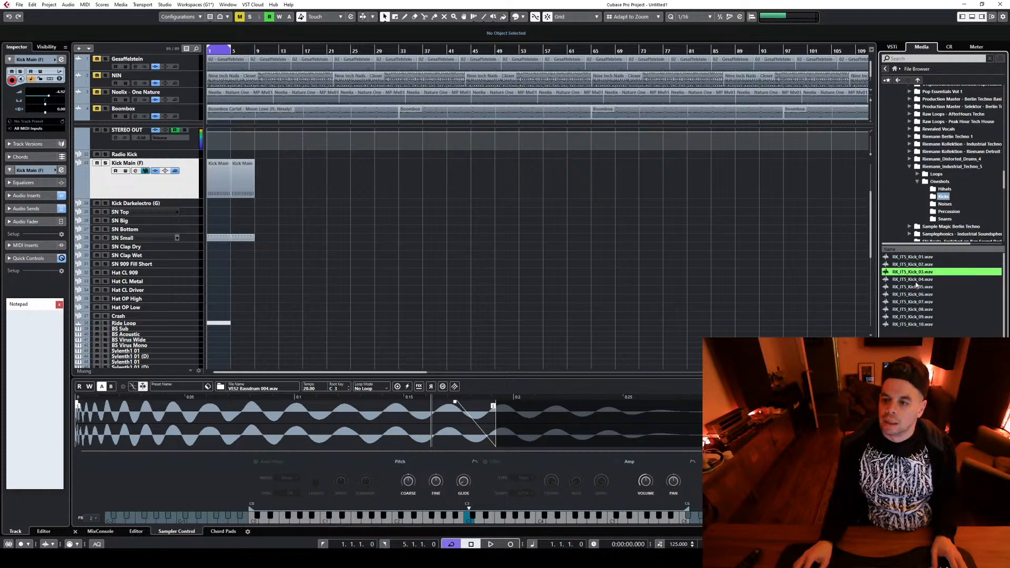
left_click(915, 279)
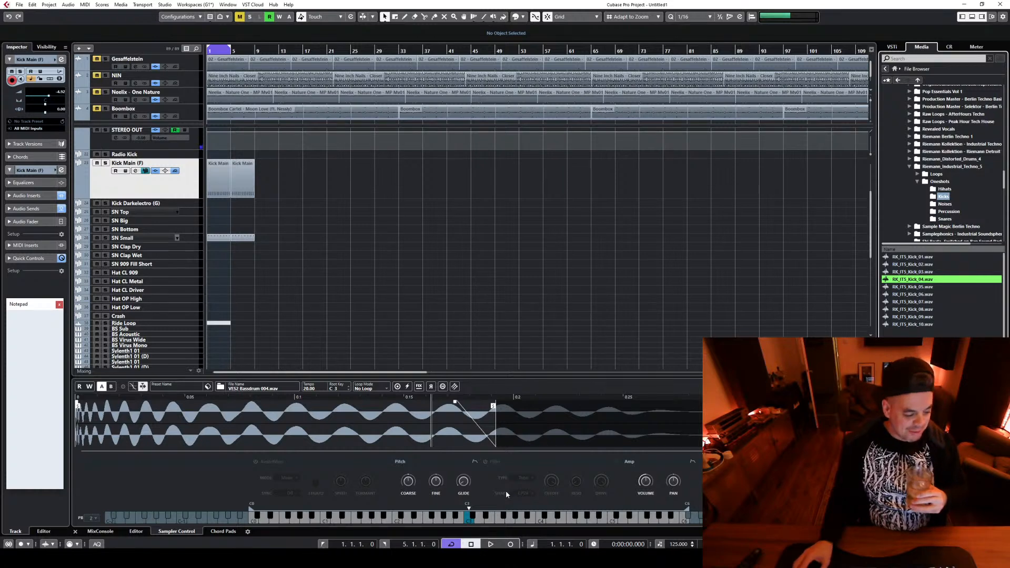
Audition the pack's kick samples once more in ascending order, from RK_IT5_Kick_01 up to RK_IT5_Kick_10
mouse_move(565, 559)
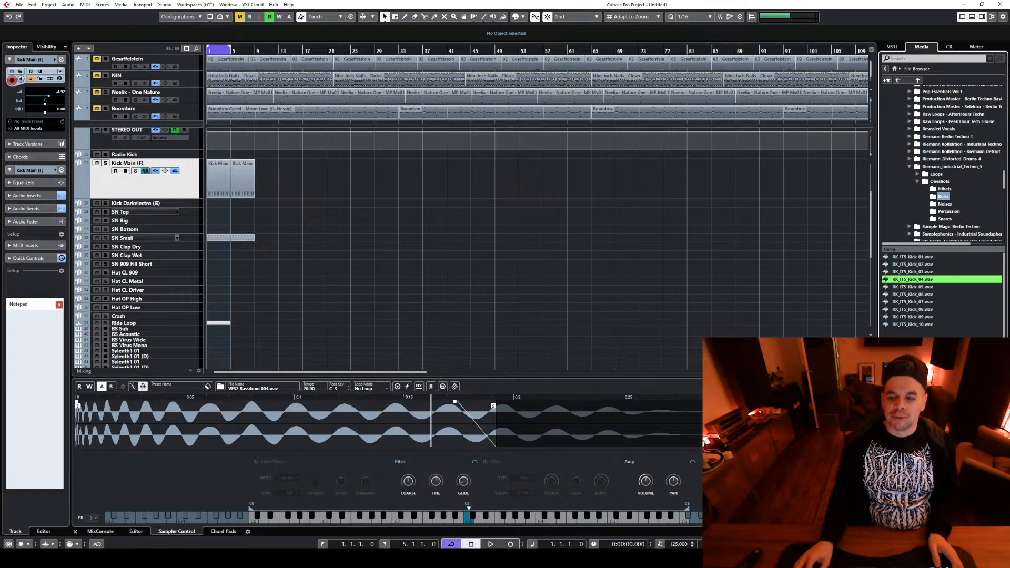
left_click_drag(832, 372, 843, 371)
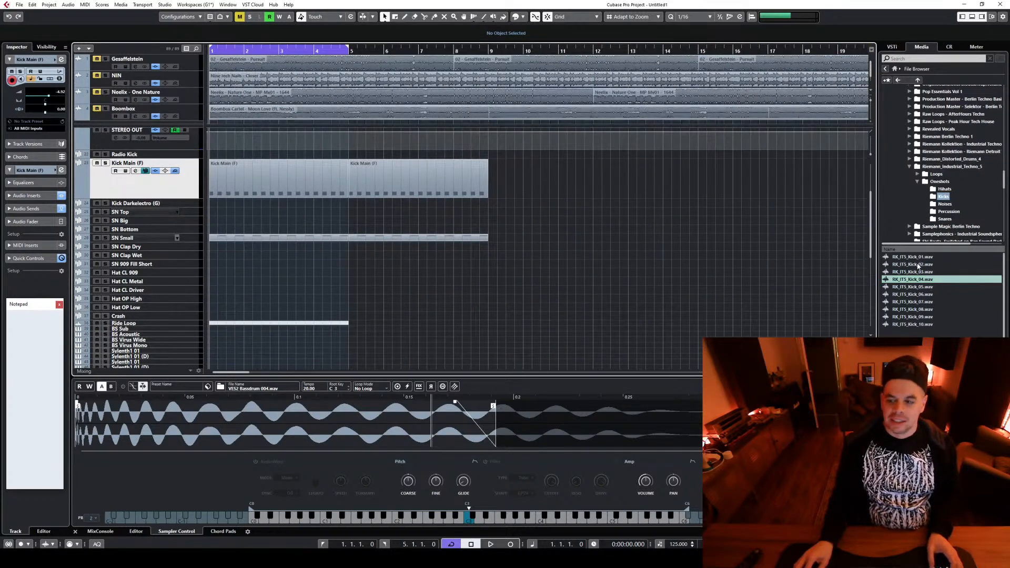
left_click(913, 257)
left_click(914, 265)
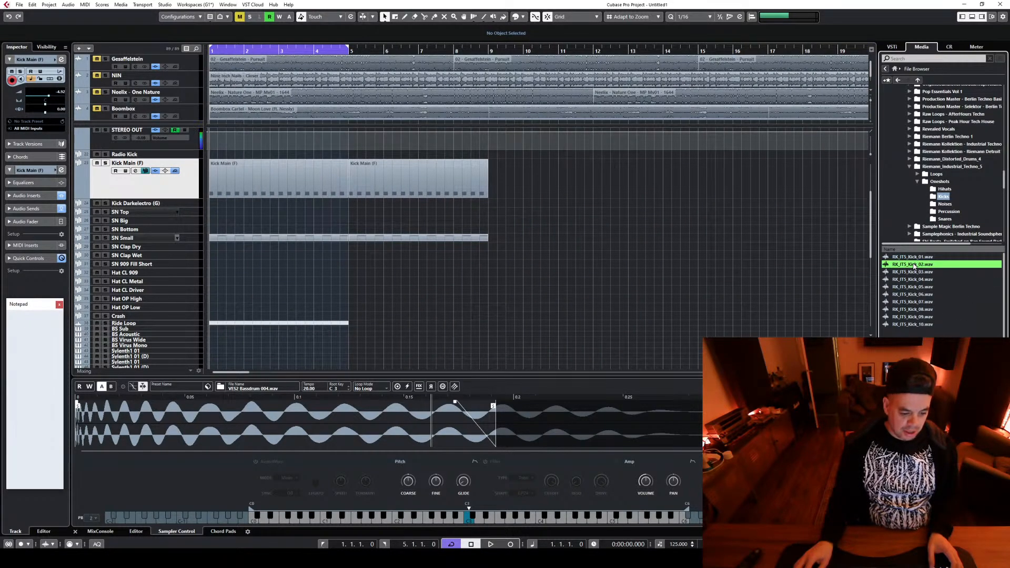
left_click(905, 281)
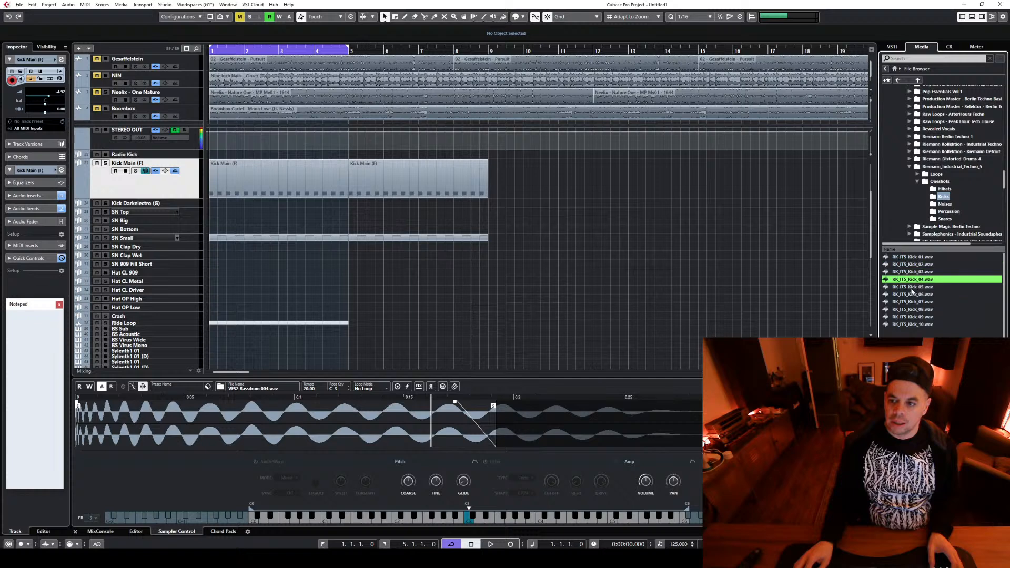
left_click(910, 287)
left_click(920, 295)
left_click(914, 303)
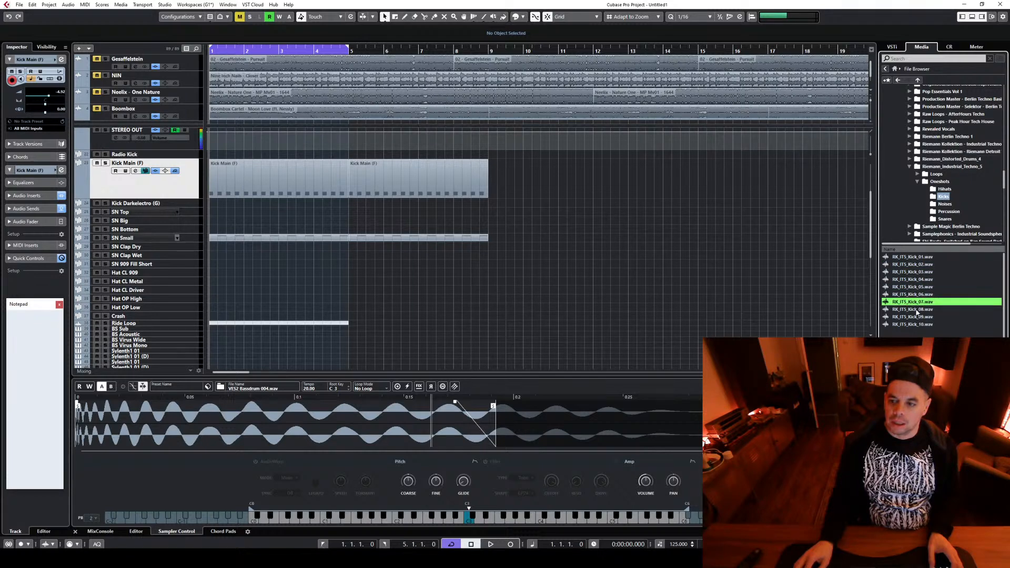
left_click(920, 309)
left_click(920, 317)
left_click(923, 325)
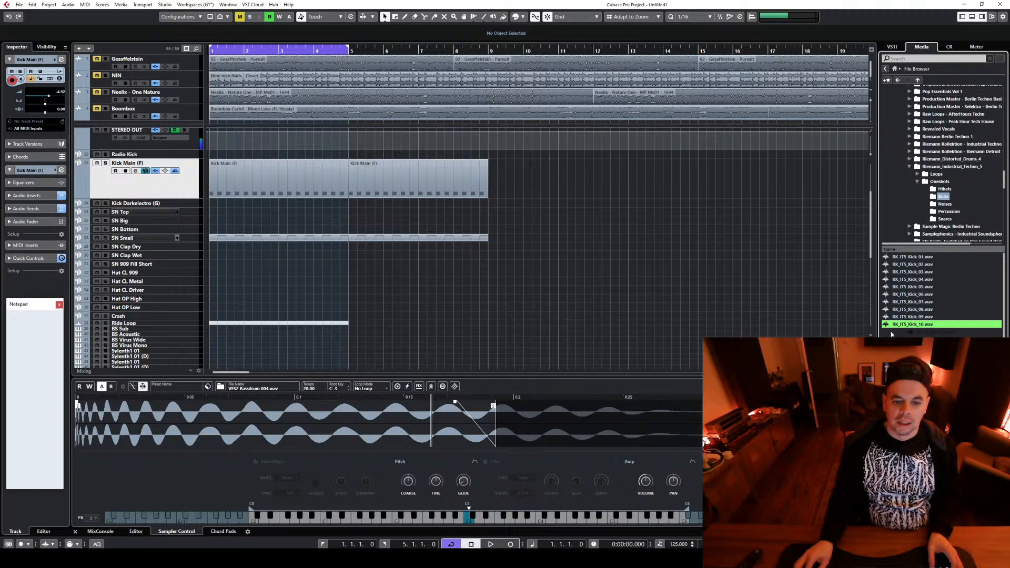
Load RK_IT5_Kick_10.wav into the Kick Main (F) sampler, set the project tempo to 130 and play the loop
left_click_drag(472, 442, 472, 442)
double_click(679, 545)
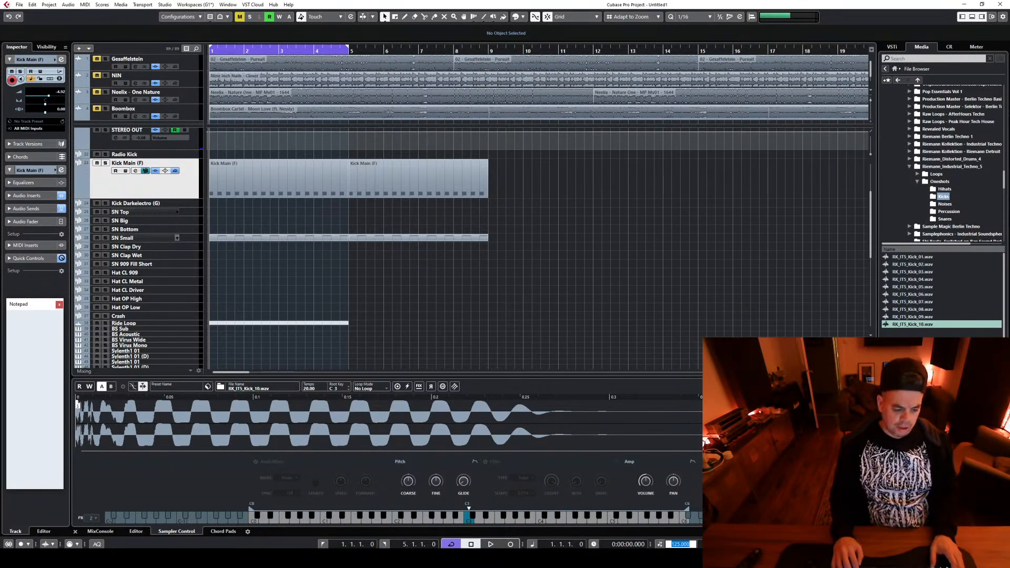
type("130")
key("Return")
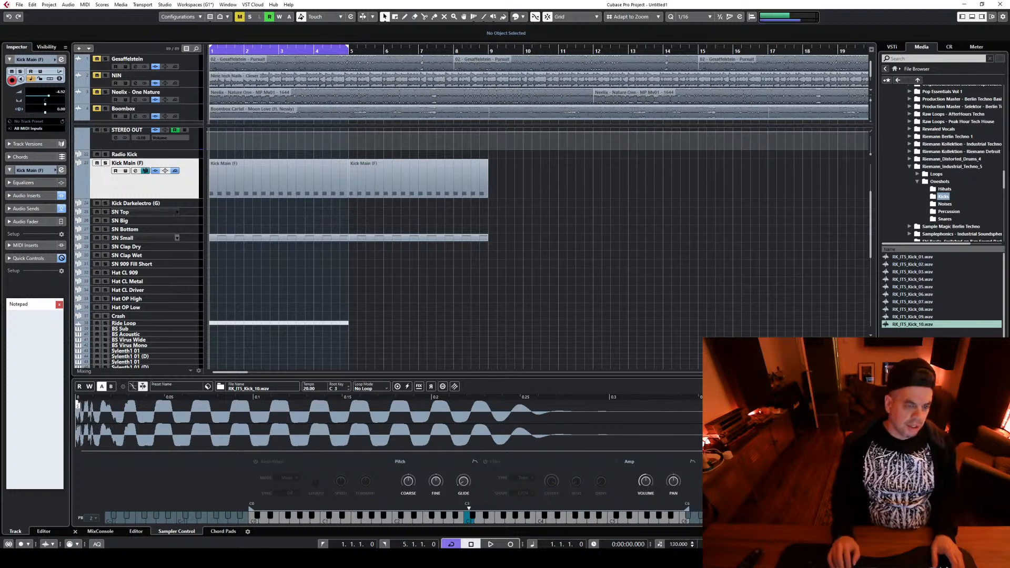
key("space")
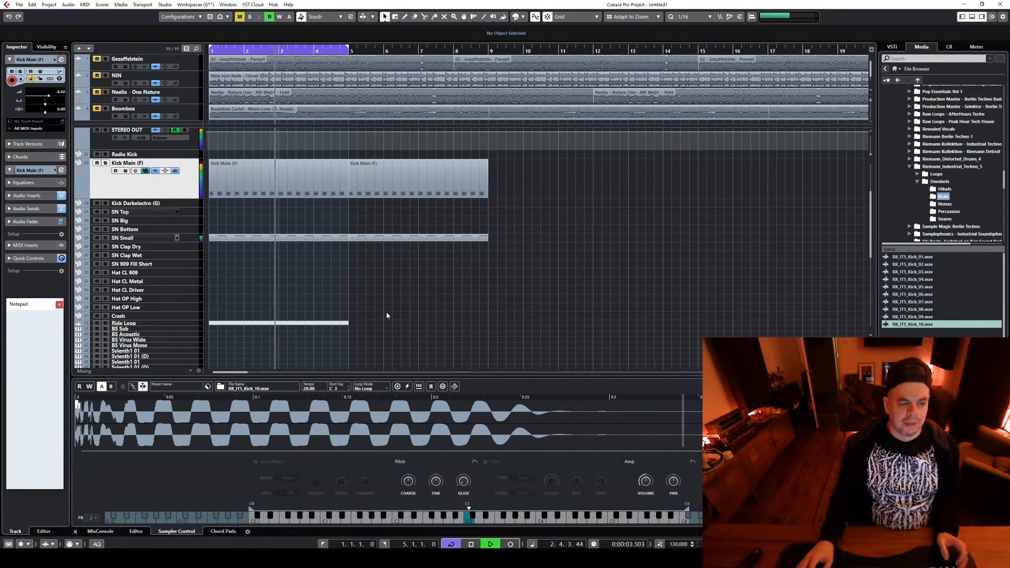
key("space")
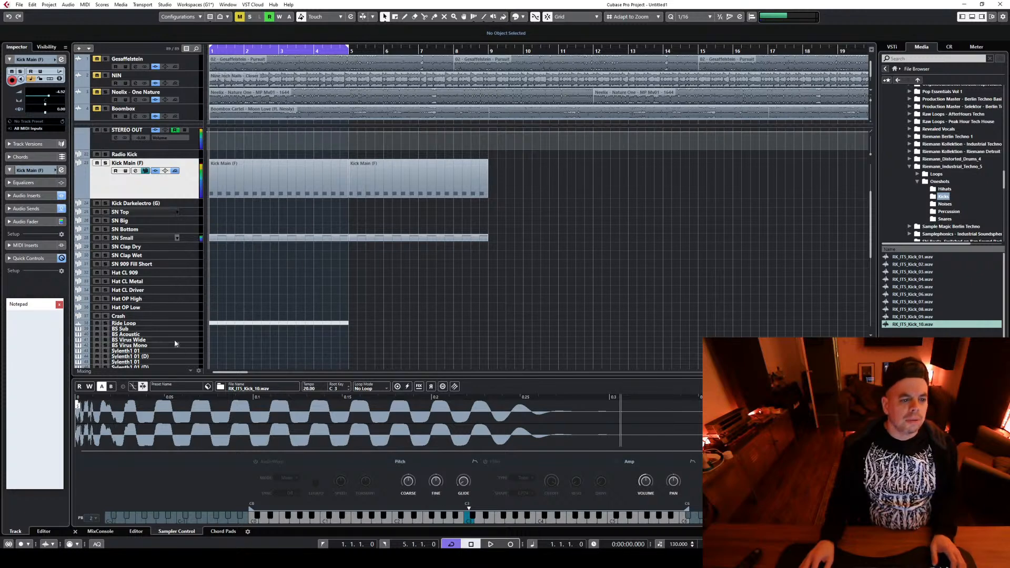
Select the BS Acoustic bass track and briefly play the loop with it
scroll(195, 300, "down", 3)
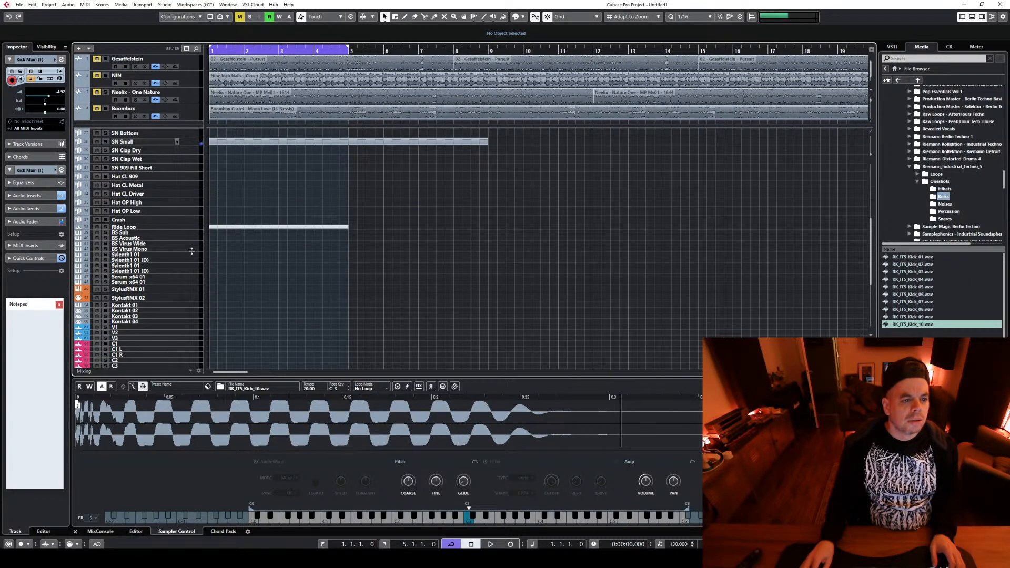
left_click(192, 255)
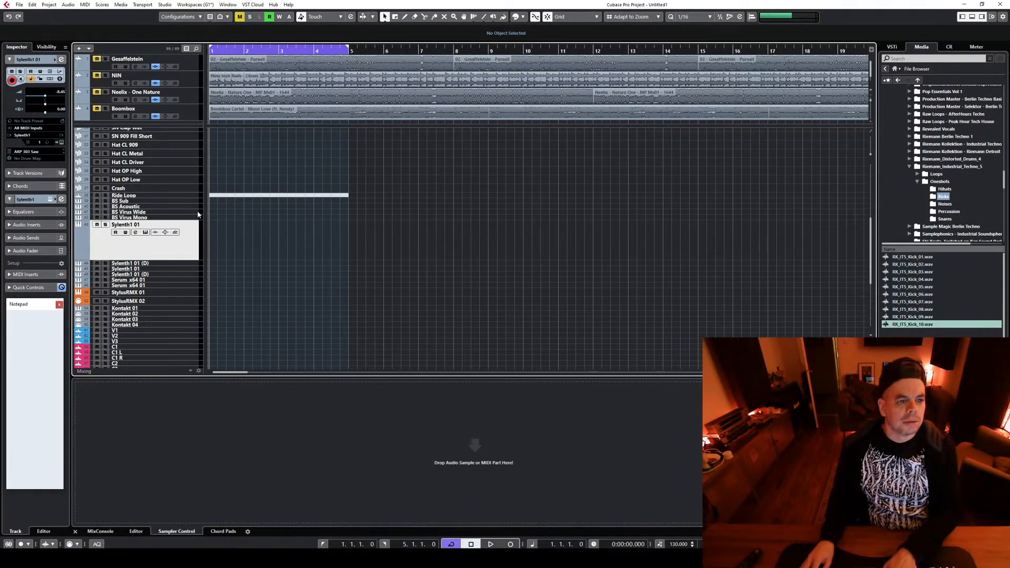
left_click(194, 207)
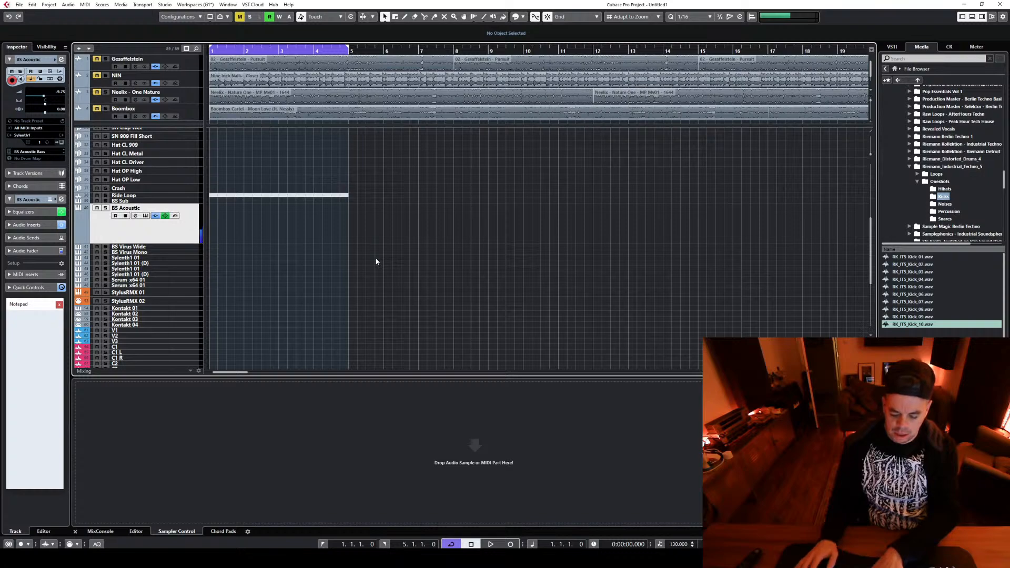
key("space")
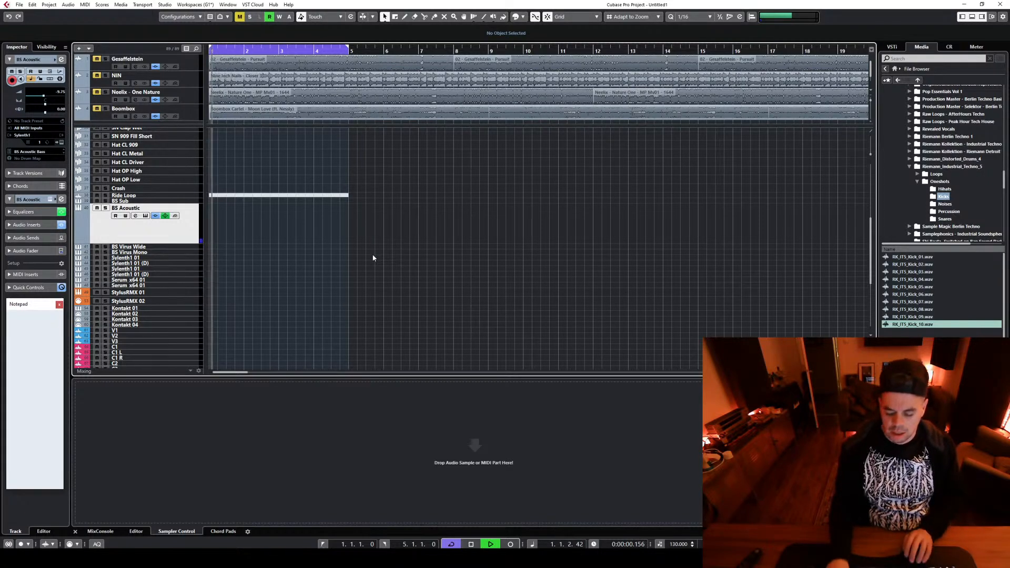
key("space")
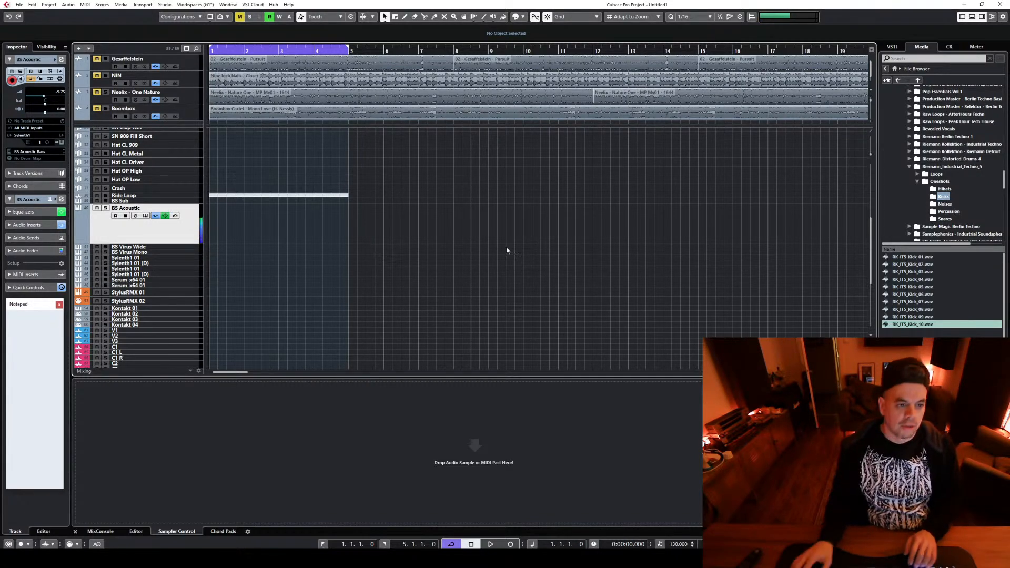
Duplicate the Kick Main (F) and SN Small parts repeatedly until they fill the arrangement up to bar 65
scroll(506, 246, "up", 5)
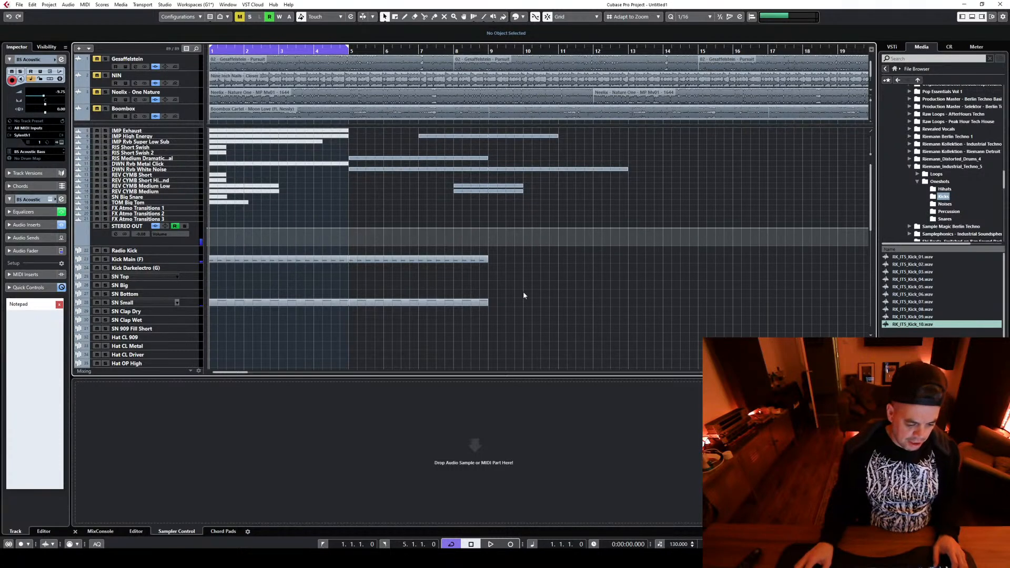
scroll(525, 291, "down", 2)
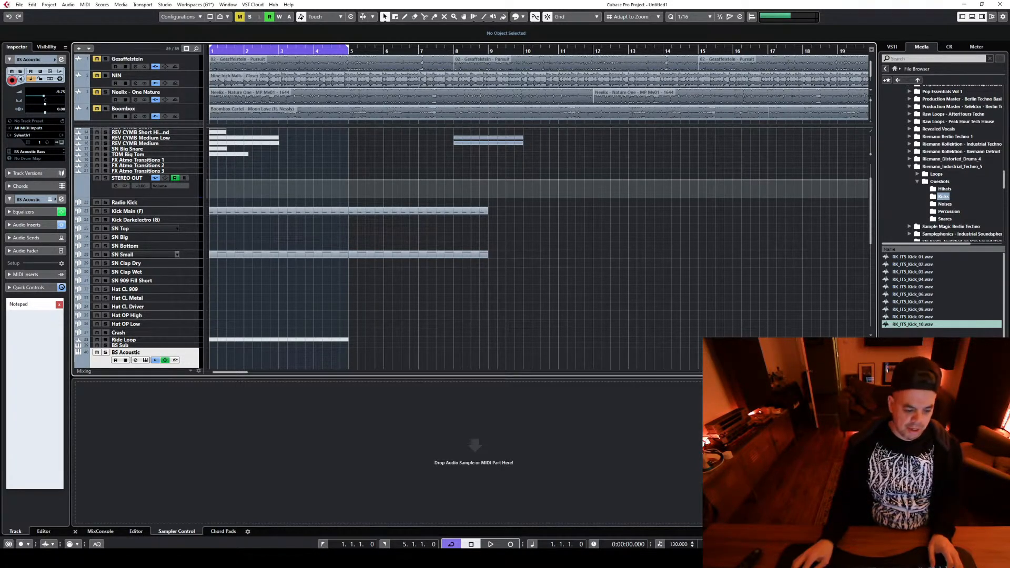
scroll(283, 265, "down", 4)
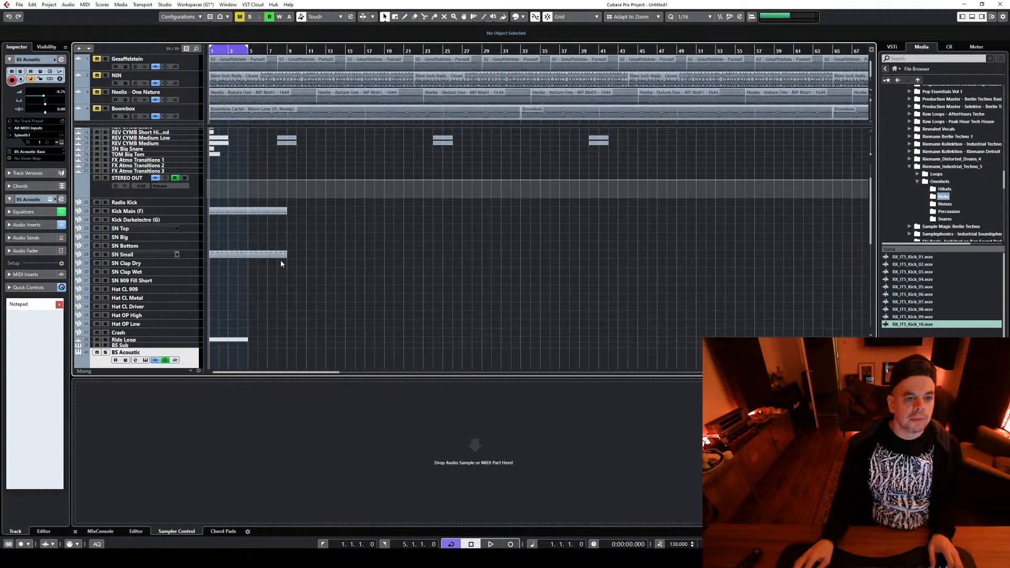
scroll(287, 294, "down", 3)
scroll(309, 319, "up", 4)
left_click_drag(318, 288, 208, 192)
key("ctrl+d")
key("ctrl+d")
key("ctrl+d")
key("ctrl+d")
key("ctrl+d")
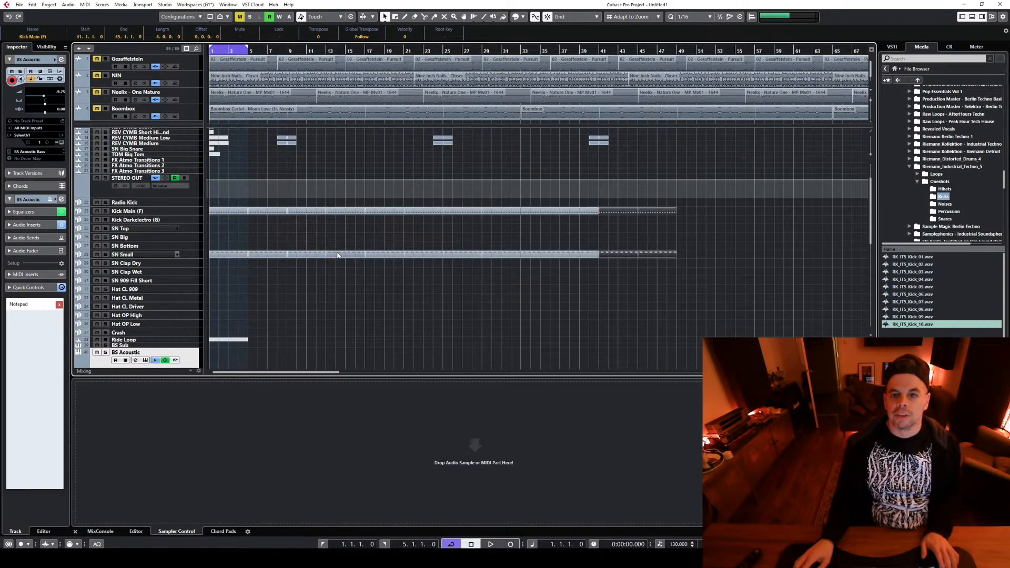
key("ctrl+d")
key("ctrl+d")
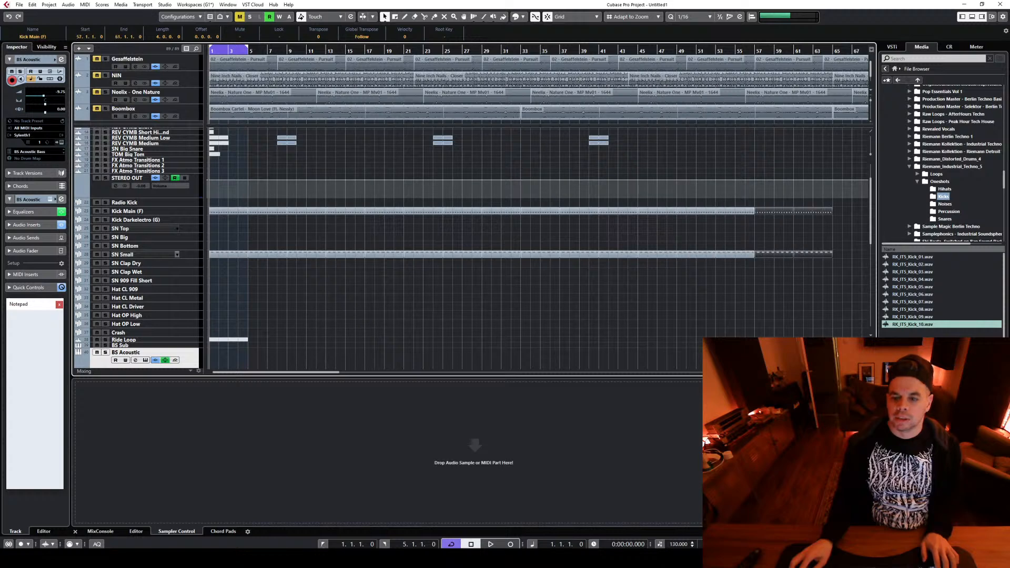
Delete the SN Small parts before bar 17 and play the loop with the kick alone
scroll(645, 326, "up", 3)
key("space")
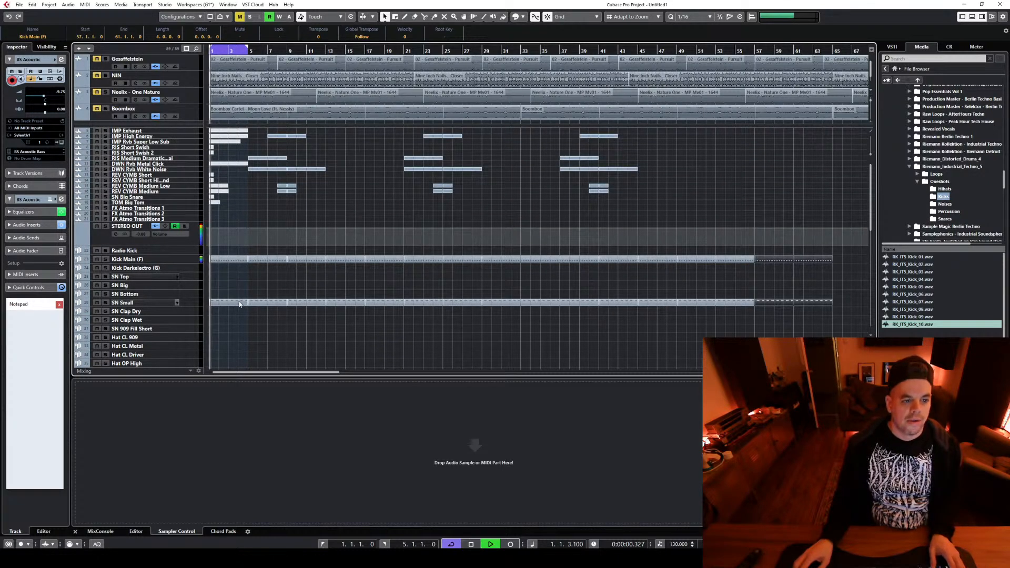
key("space")
left_click_drag(228, 290, 338, 316)
key("Delete")
key("space")
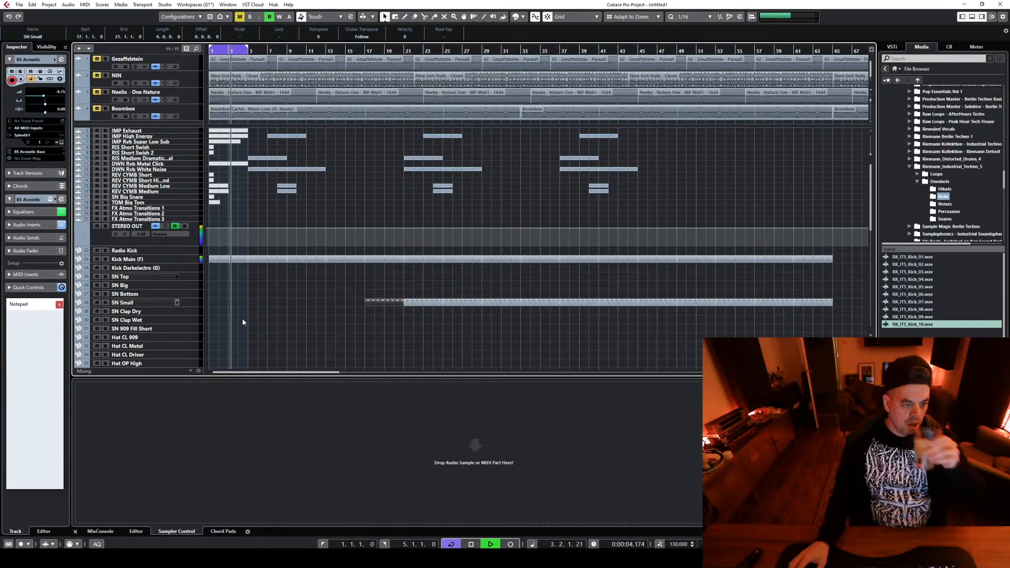
key("space")
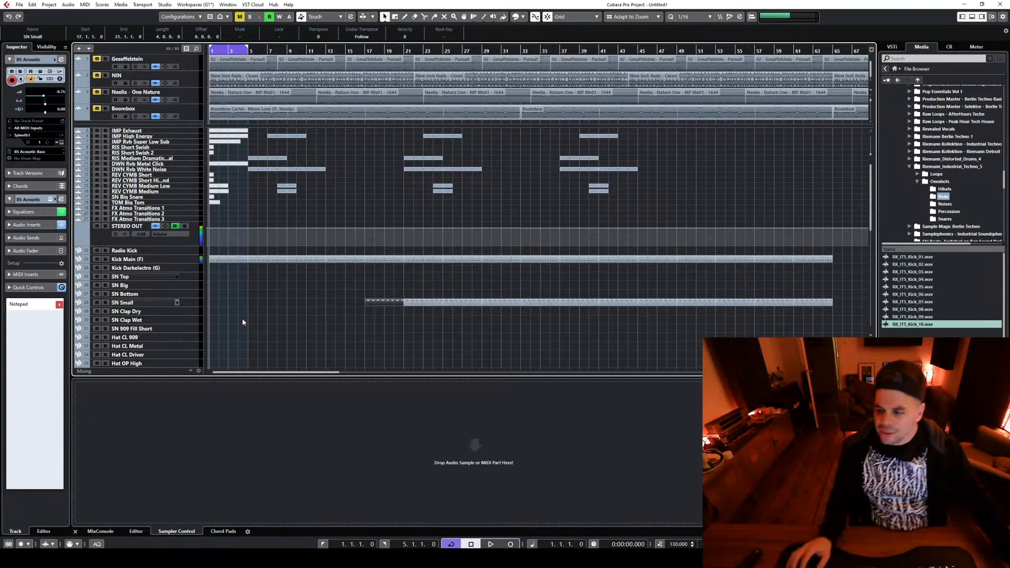
Browse to the Distorted Kickdrums folder in Riemann_Distorted_Drums_4 and audition its samples in order, starting with RK_DD4_Distorted_Kick_01
left_click(909, 166)
left_click(910, 158)
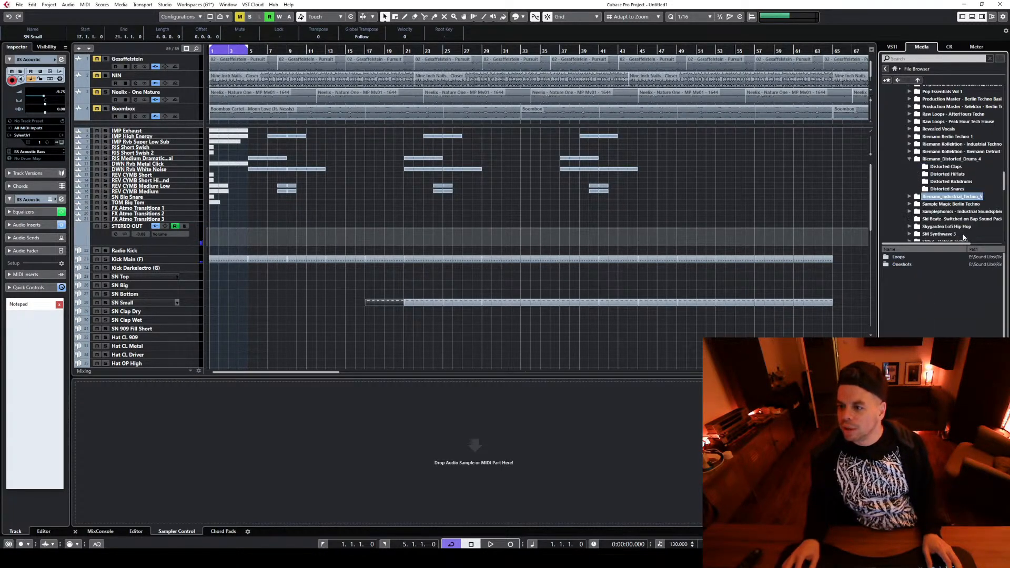
left_click(950, 182)
left_click(899, 257)
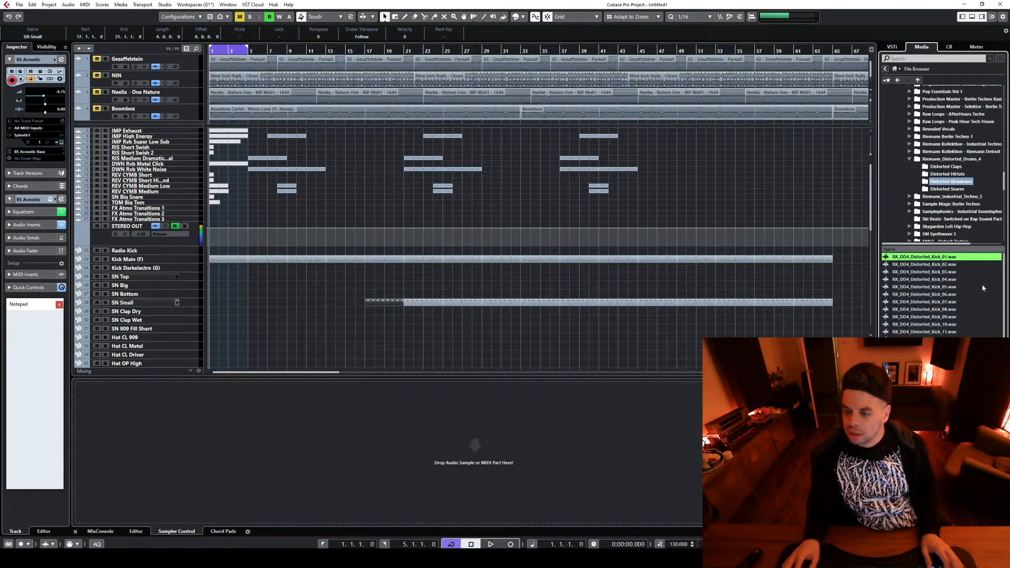
key("Down")
key("Down")
key("Down")
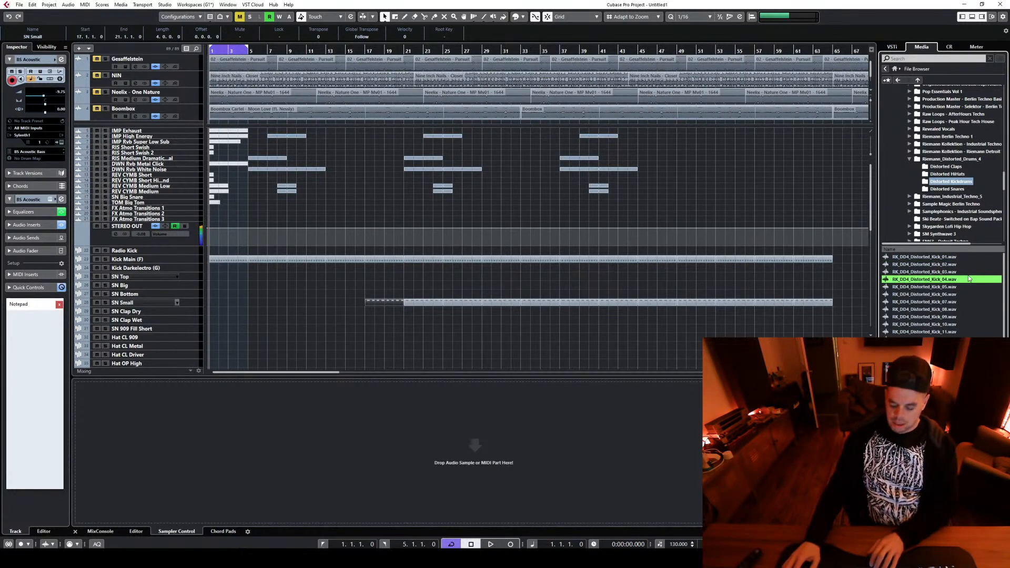
key("Down")
key("Down")
key("Down")
key("Down")
key("Down")
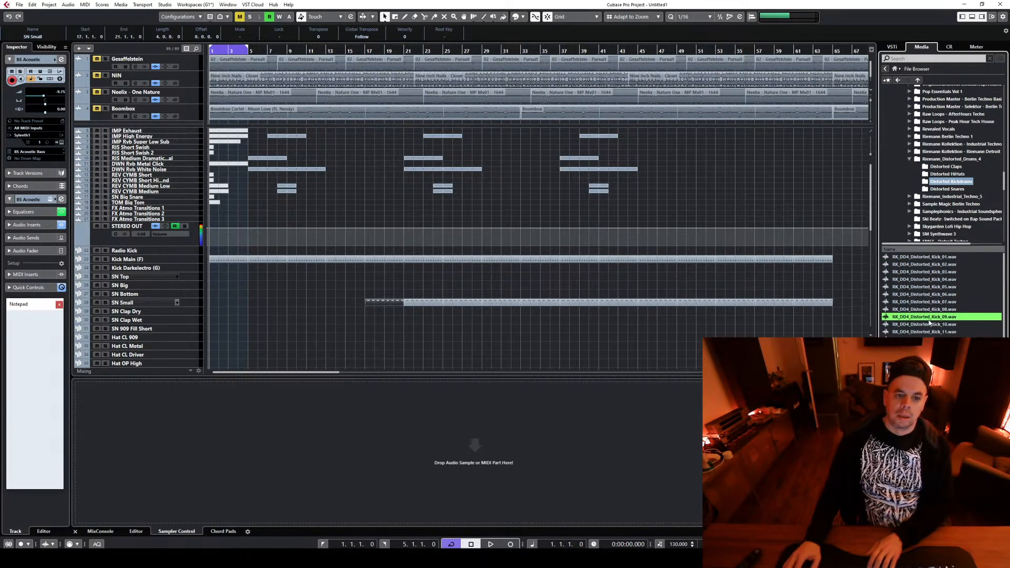
key("Down")
key("Down")
key("Down")
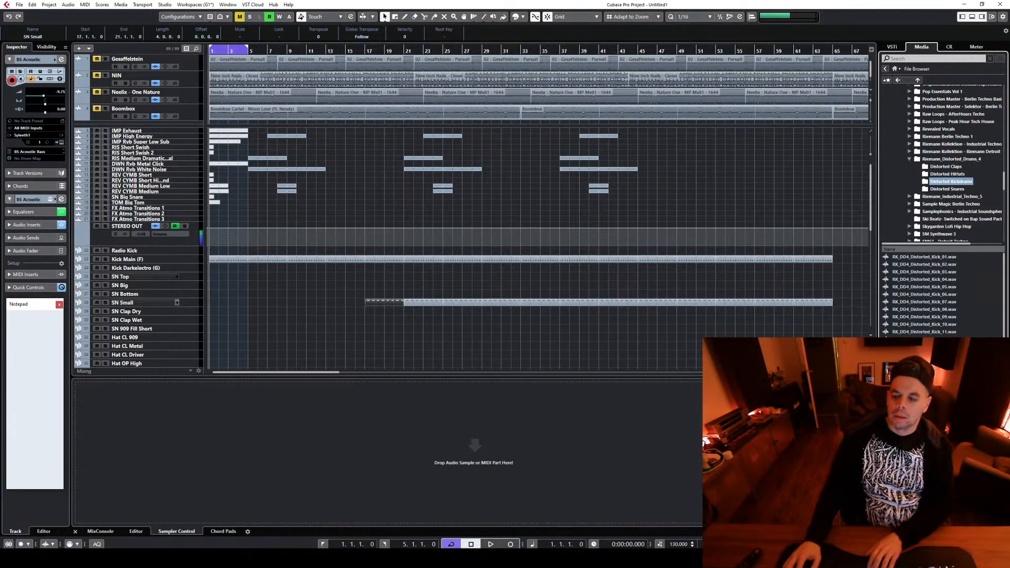
Try RK_DD4_Distorted_Kick_28.wav in the Kick Main (F) sampler, replace it with RK_DD4_Distorted_Kick_45.wav and play the loop
left_click(169, 261)
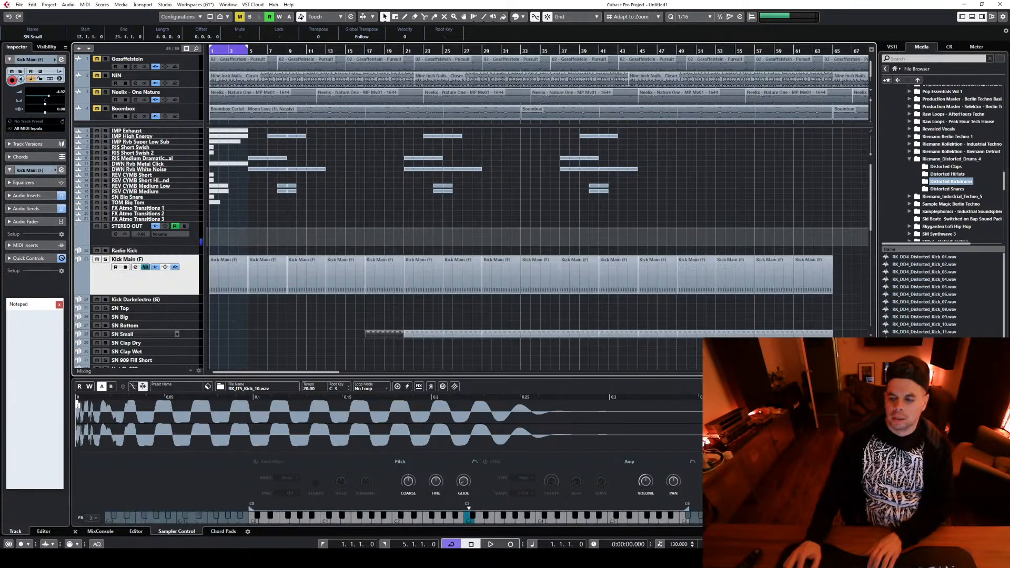
left_click_drag(498, 436, 498, 436)
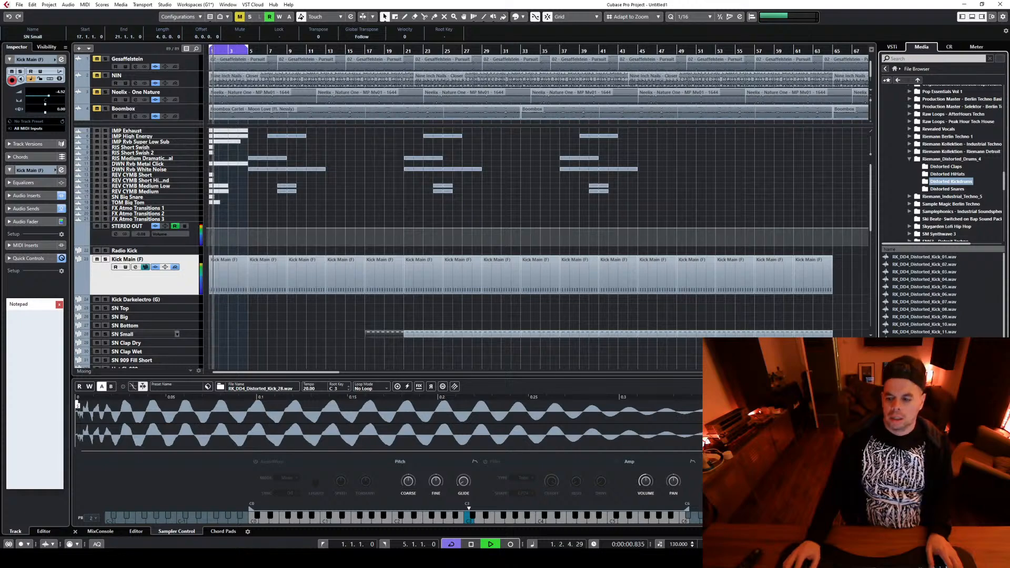
key("Down")
key("Down")
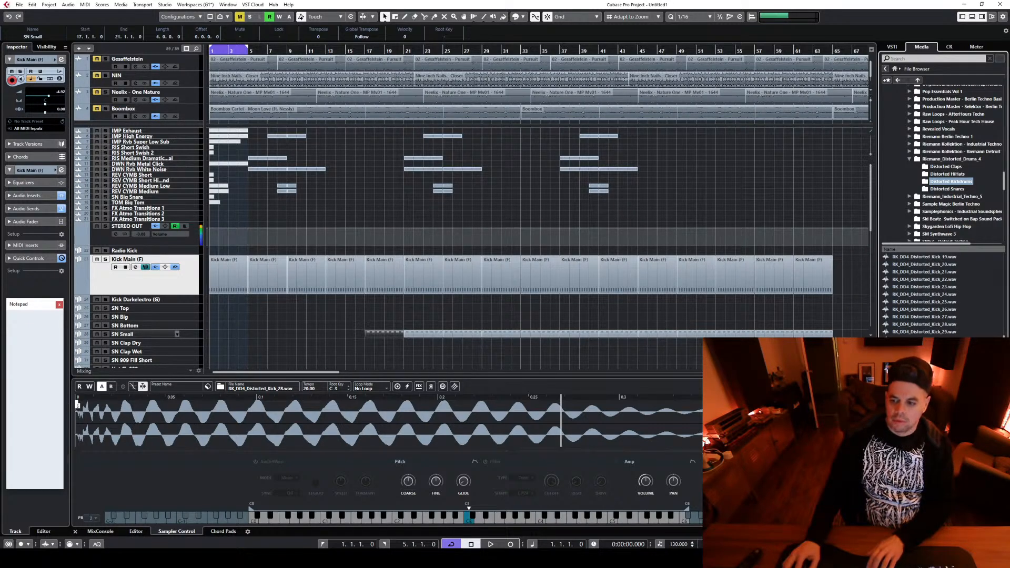
left_click_drag(923, 452, 379, 423)
key("space")
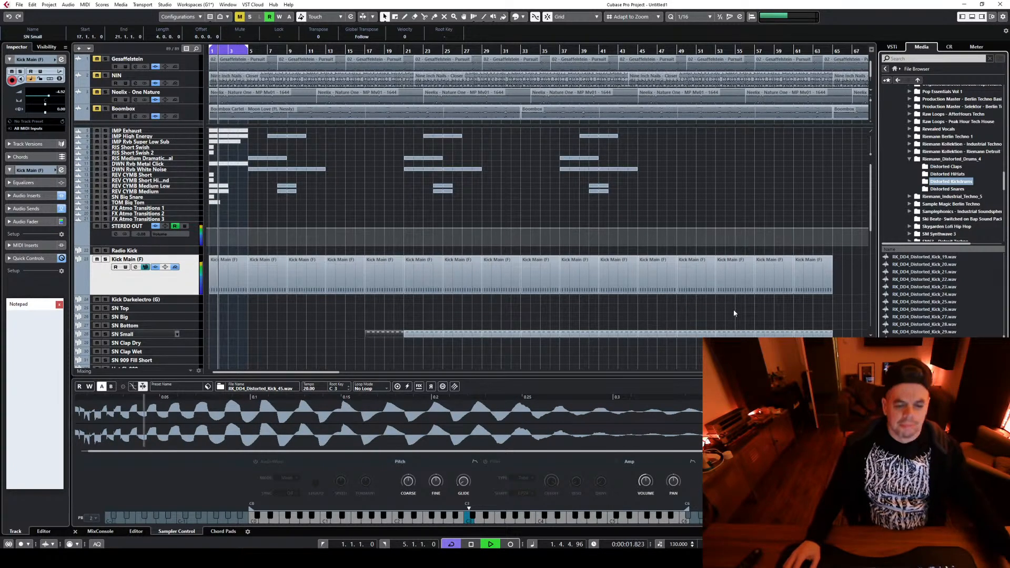
Cut the lowest frequencies of Kick Main (F) with the low band of its channel EQ, close the channel settings and stop playback
left_click(136, 267)
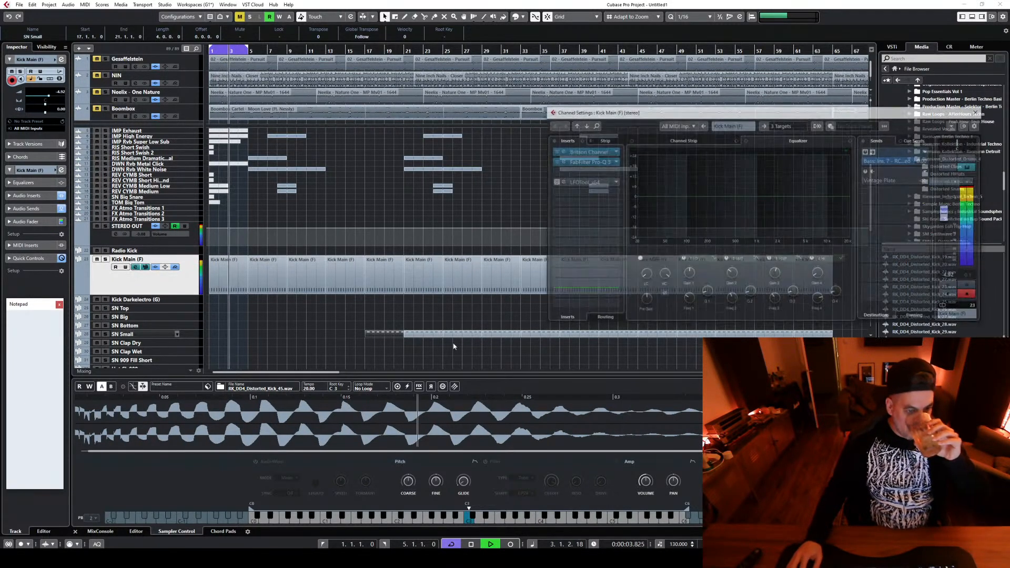
left_click_drag(639, 196, 633, 245)
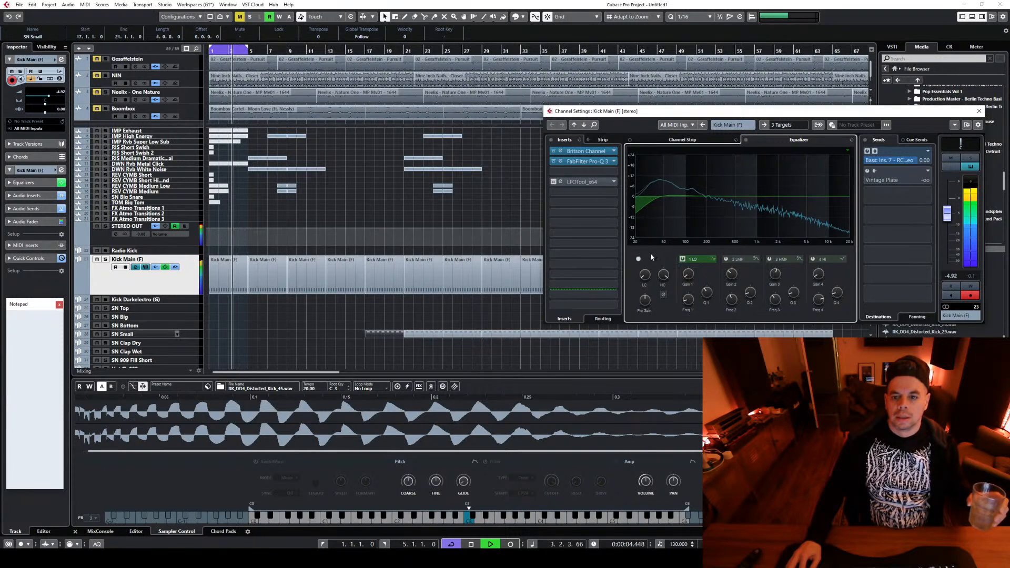
left_click_drag(713, 291, 711, 294)
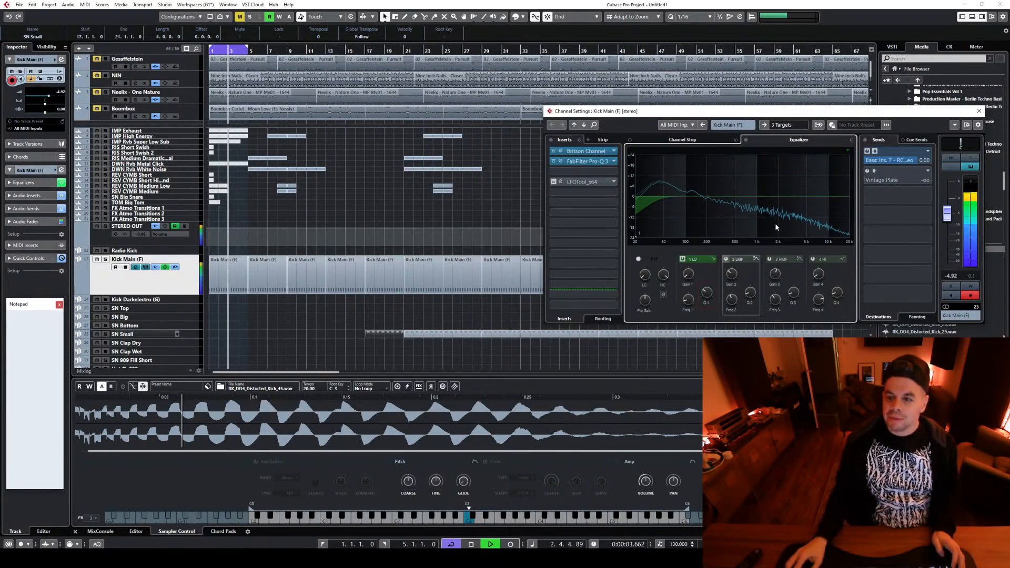
left_click(979, 111)
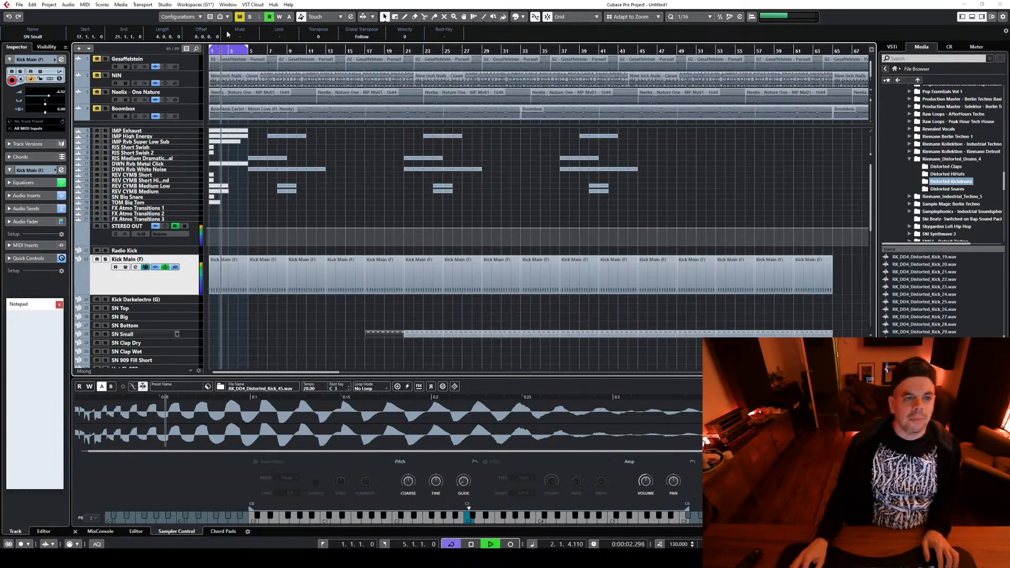
key("space")
Extend the loop range to bar 9, try an end at bar 17 and bring it back to bar 9
left_click_drag(248, 50, 284, 59)
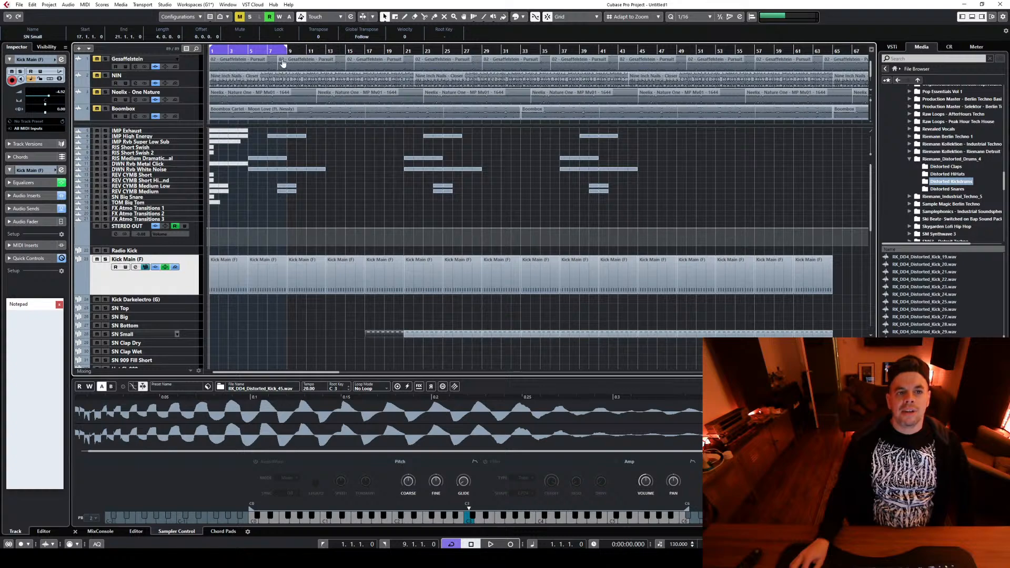
left_click_drag(279, 54, 355, 59)
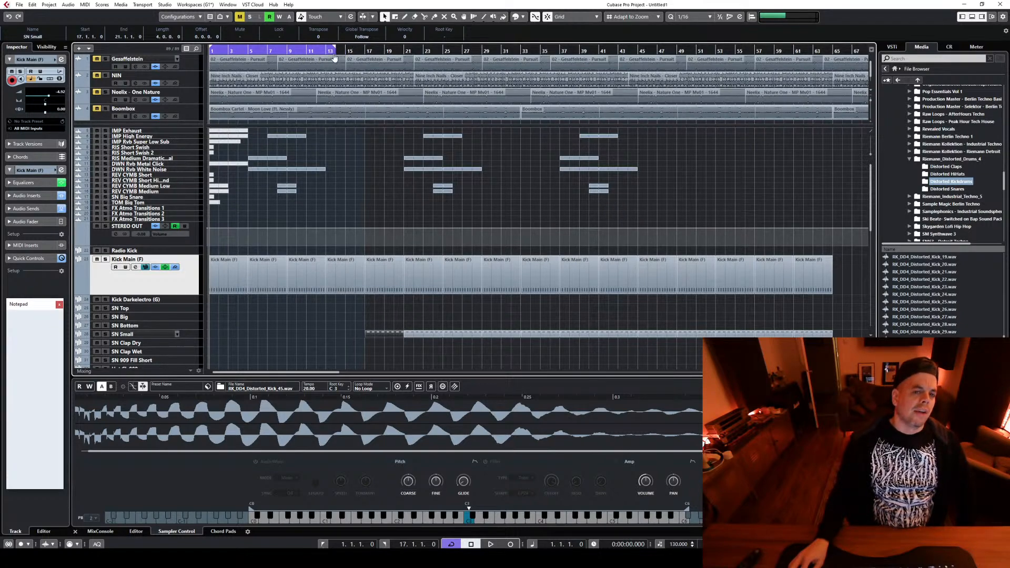
left_click_drag(367, 58, 283, 72)
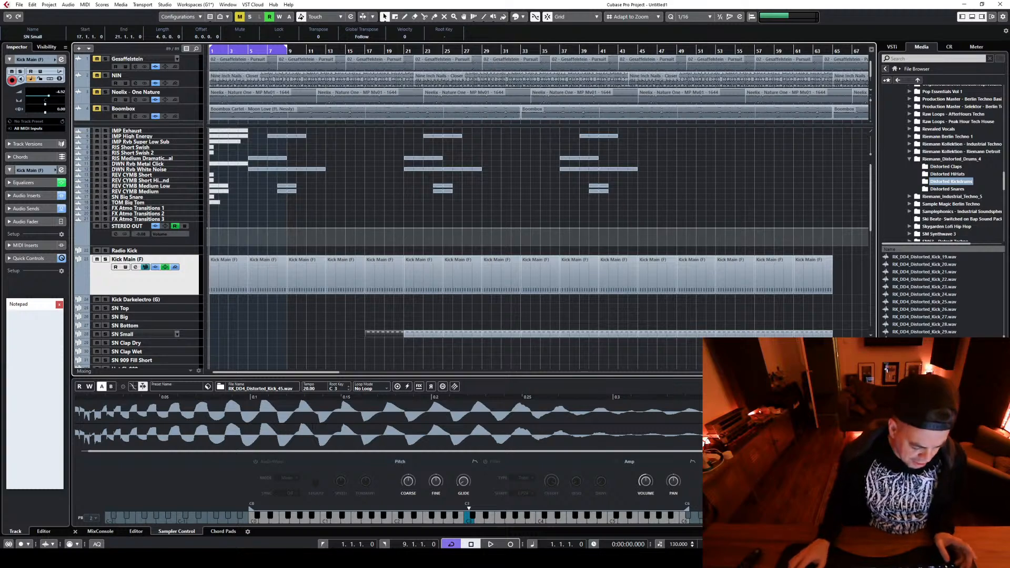
Save the project as BunkerBonk-01 in the BunkerBonk folder under Techno
key("ctrl+shift+s")
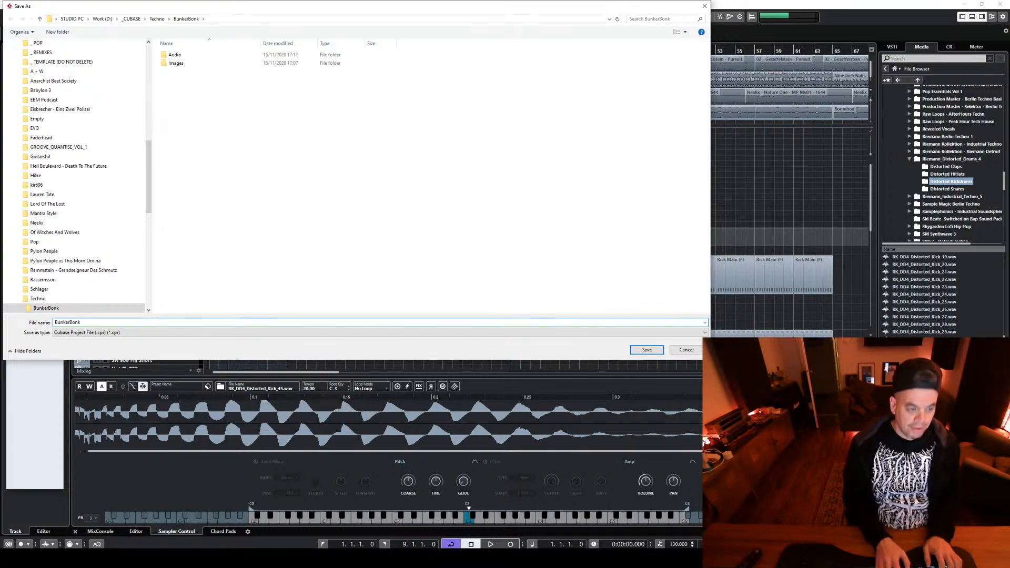
type("BunkerBonk")
key("Return")
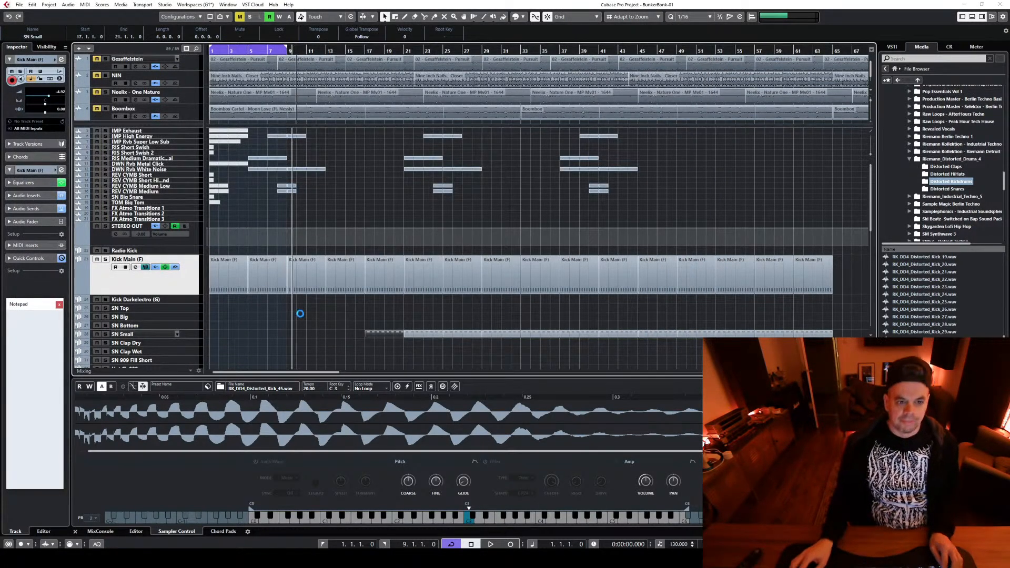
Play the loop, extend the loop range's end from bar 9 to bar 17, and stop playback
scroll(331, 325, "down", 3)
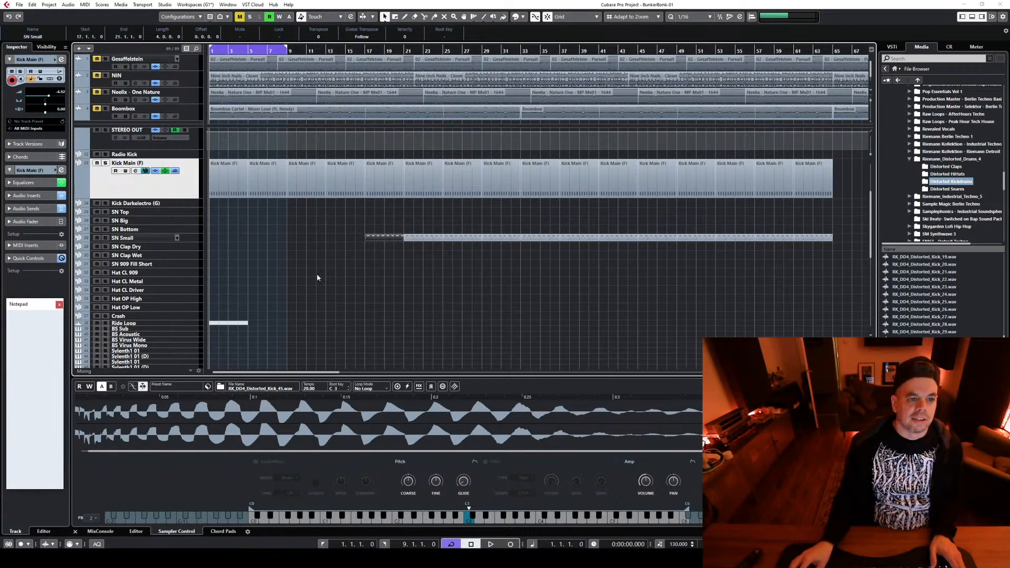
key("space")
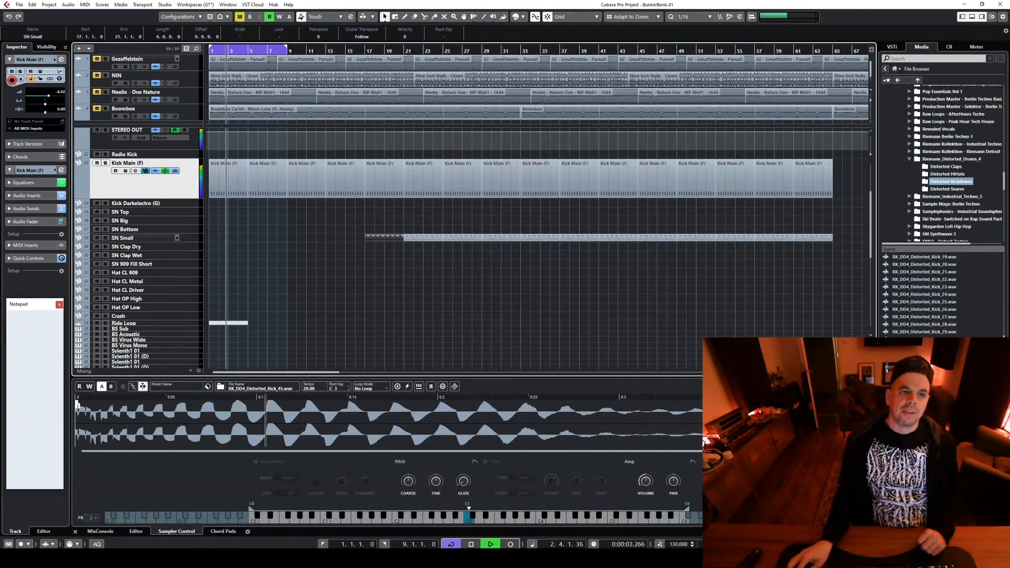
key("h")
scroll(340, 254, "up", 3)
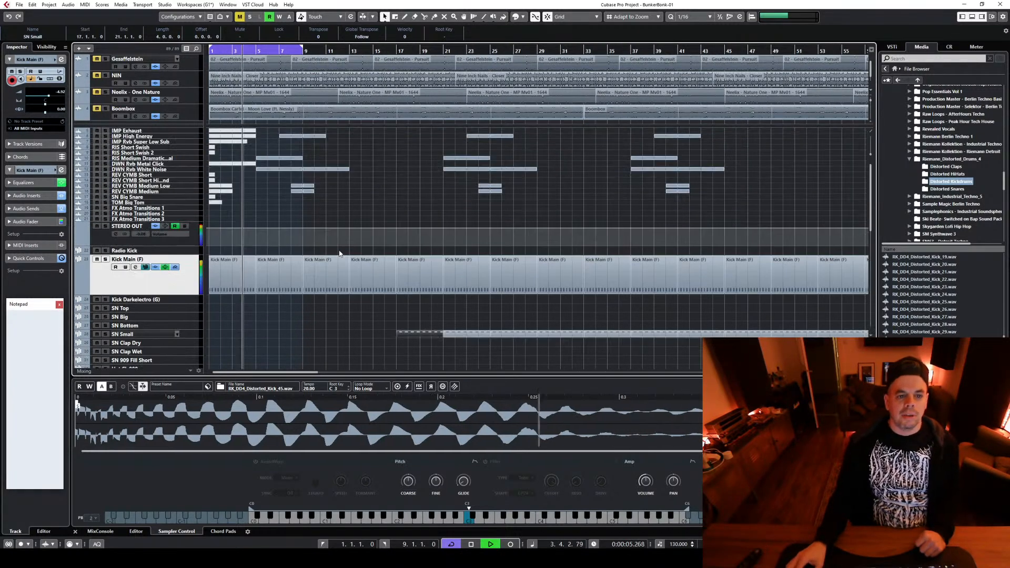
scroll(261, 326, "down", 3)
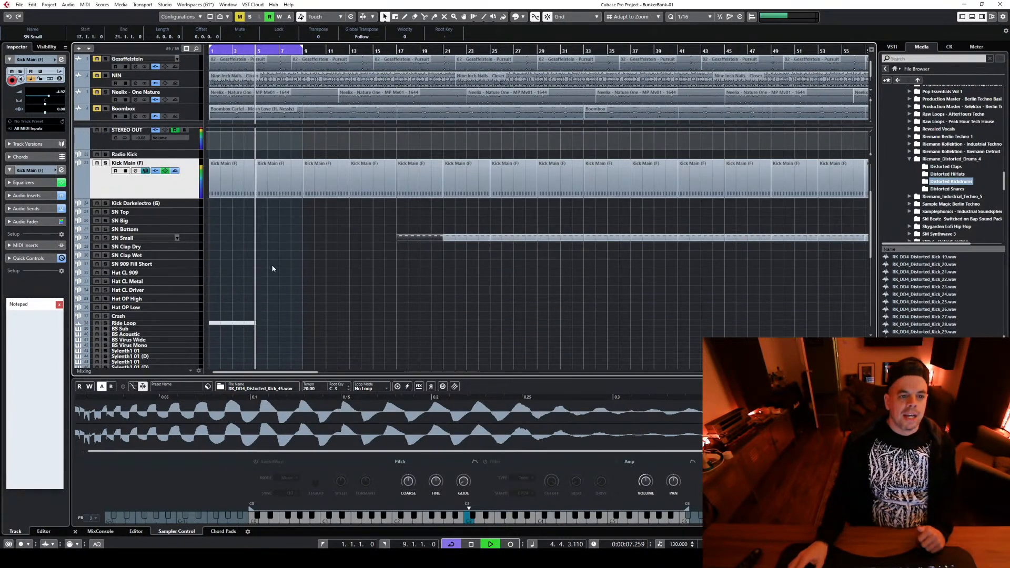
scroll(374, 214, "up", 3)
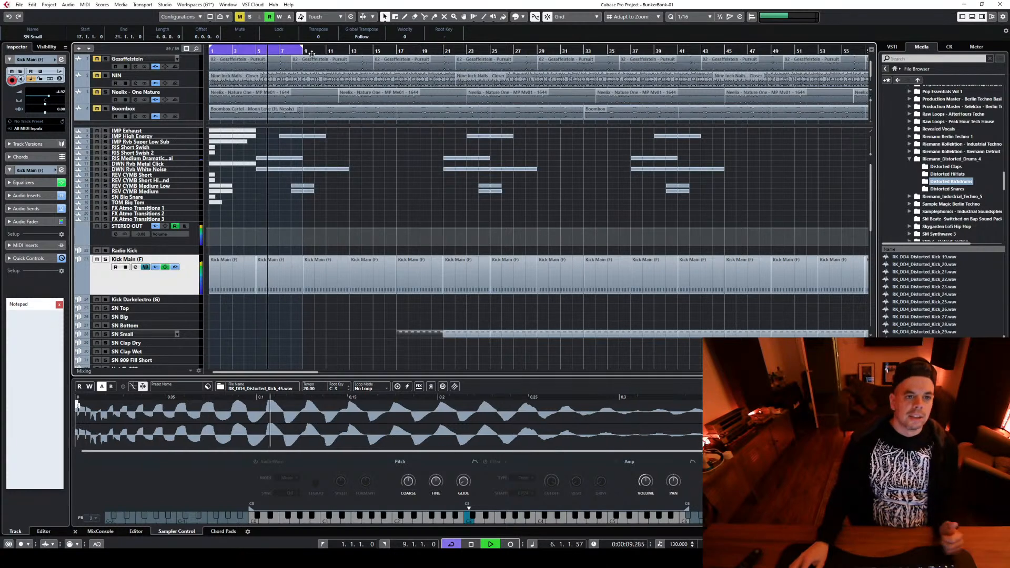
left_click_drag(311, 53, 396, 64)
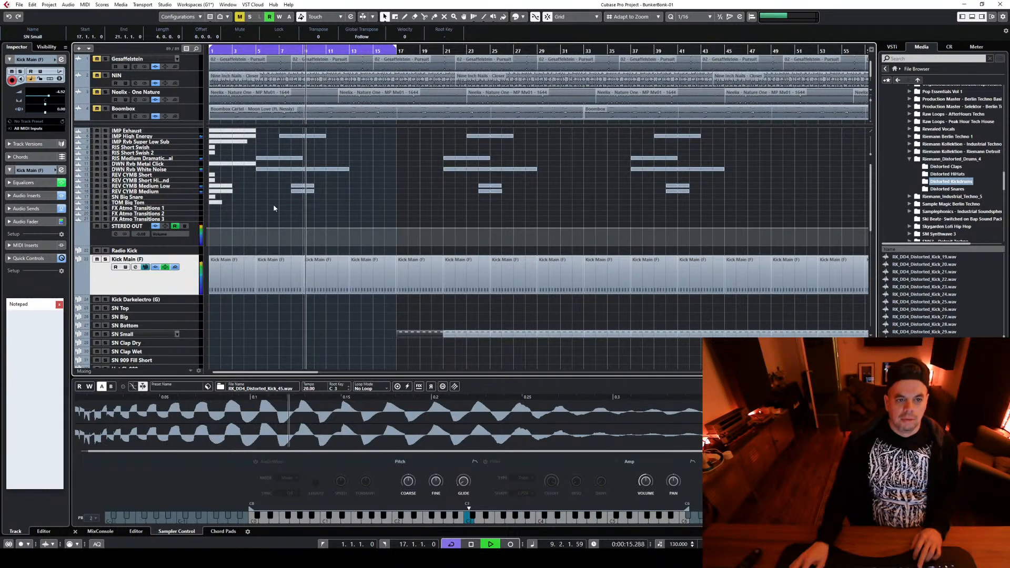
key("space")
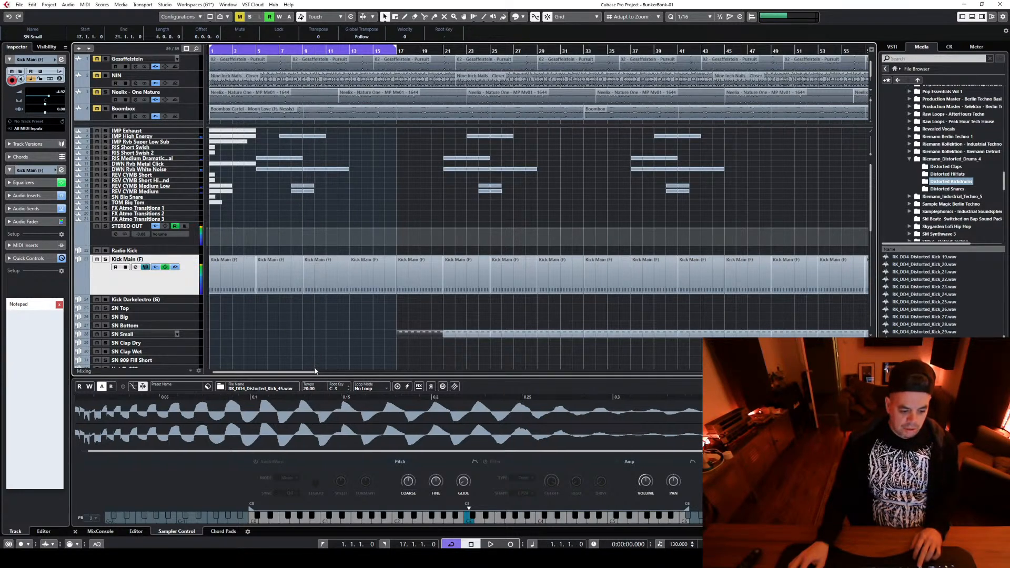
Place the project cursor at bar 9
scroll(315, 368, "down", 1)
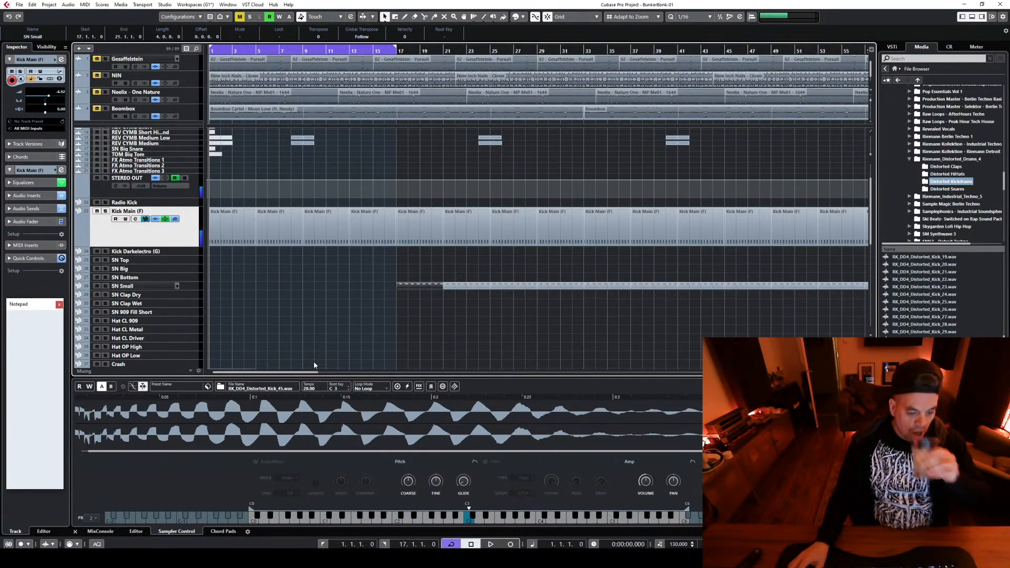
scroll(314, 365, "down", 1)
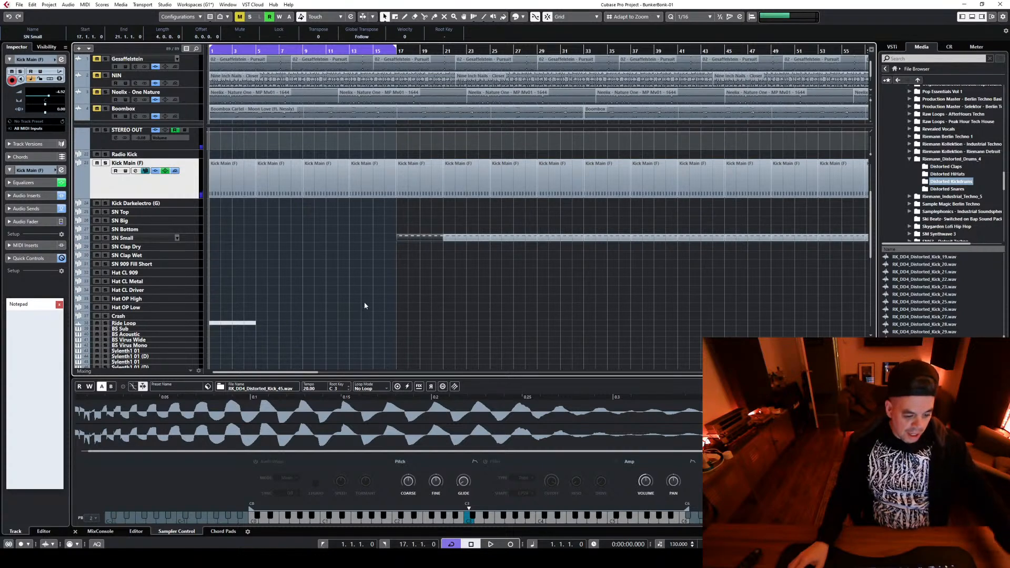
left_click(303, 51)
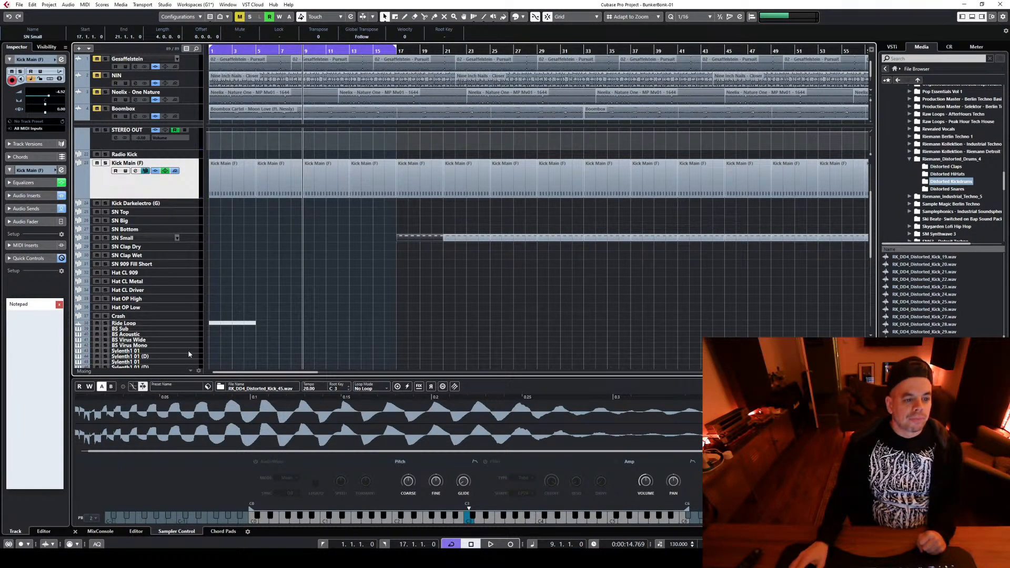
Open Serum on the first Serum_x64 01 track and load the preset PML STP - LD Acidized from PM Techno Presets
scroll(487, 348, "up", 2)
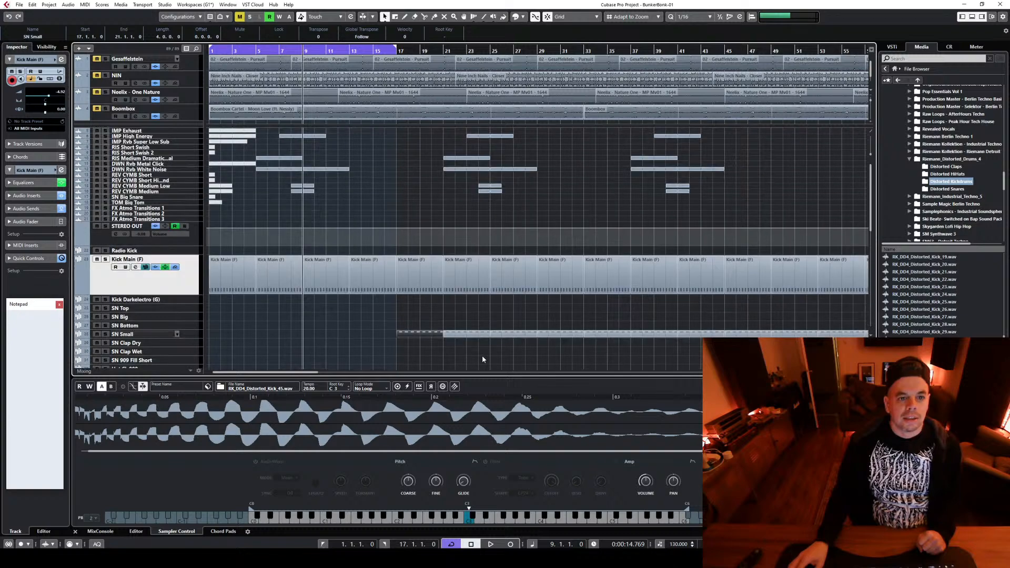
scroll(314, 242, "down", 3)
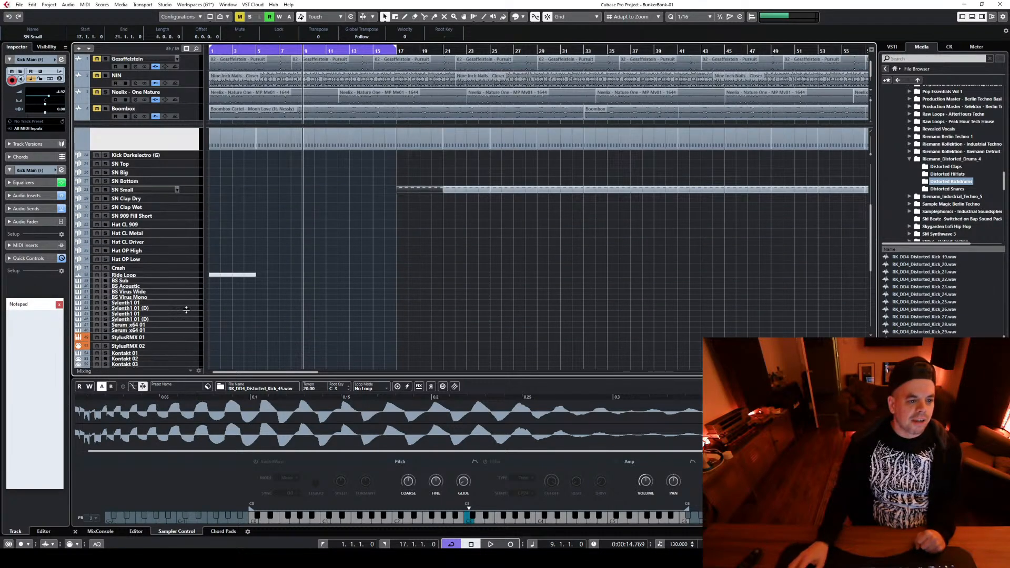
left_click(192, 324)
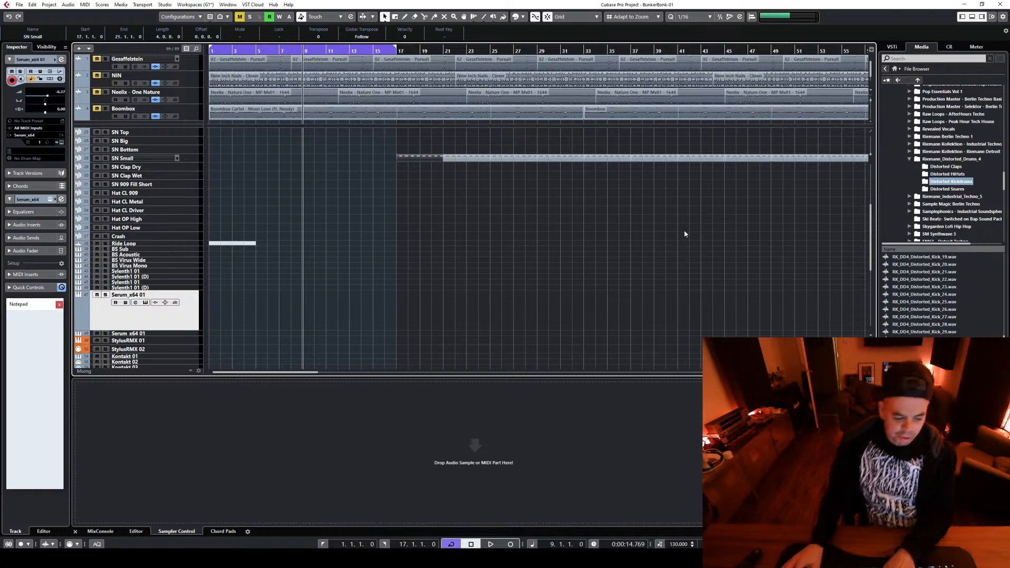
key("e")
left_click(322, 198)
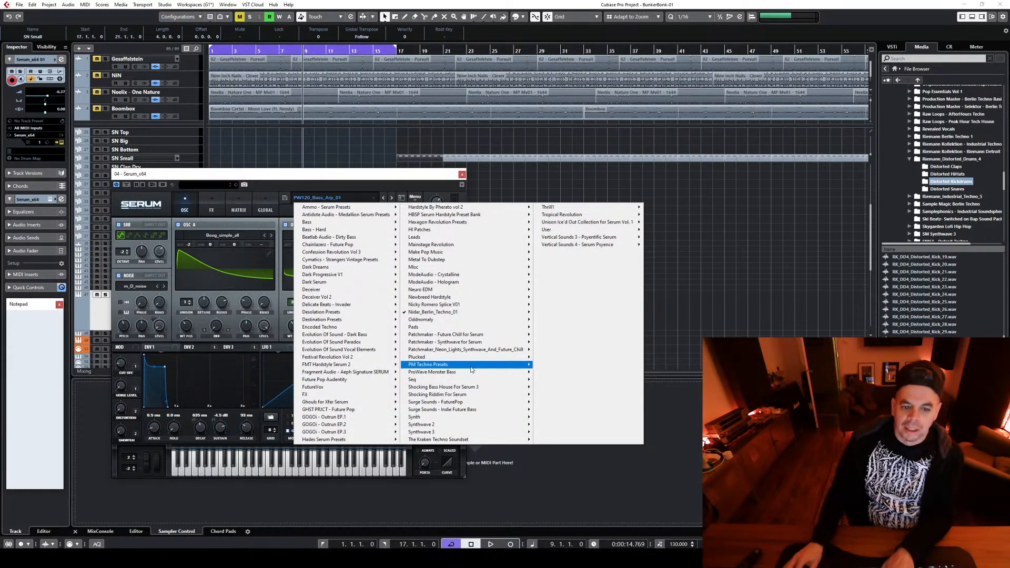
mouse_move(484, 366)
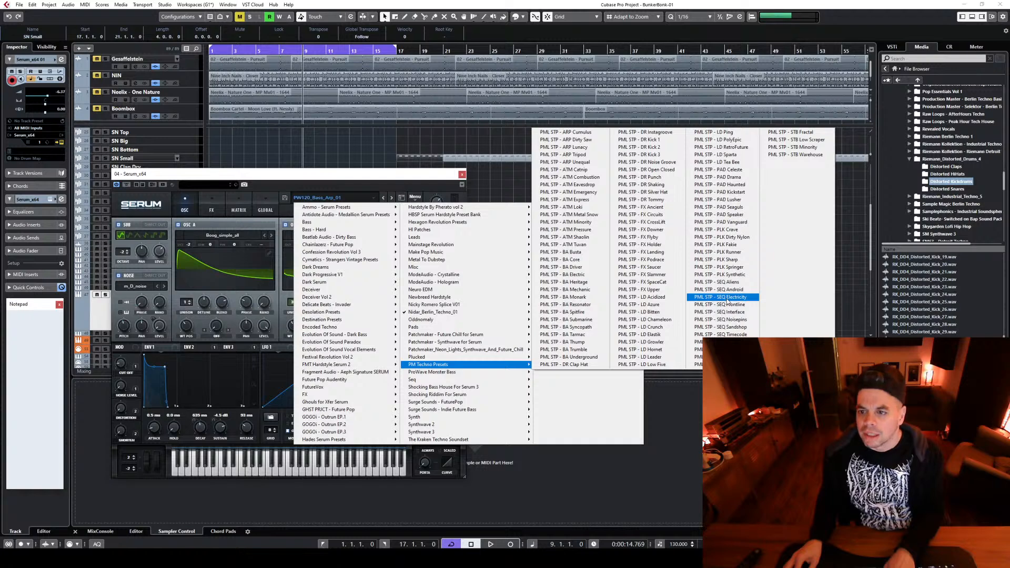
left_click(669, 296)
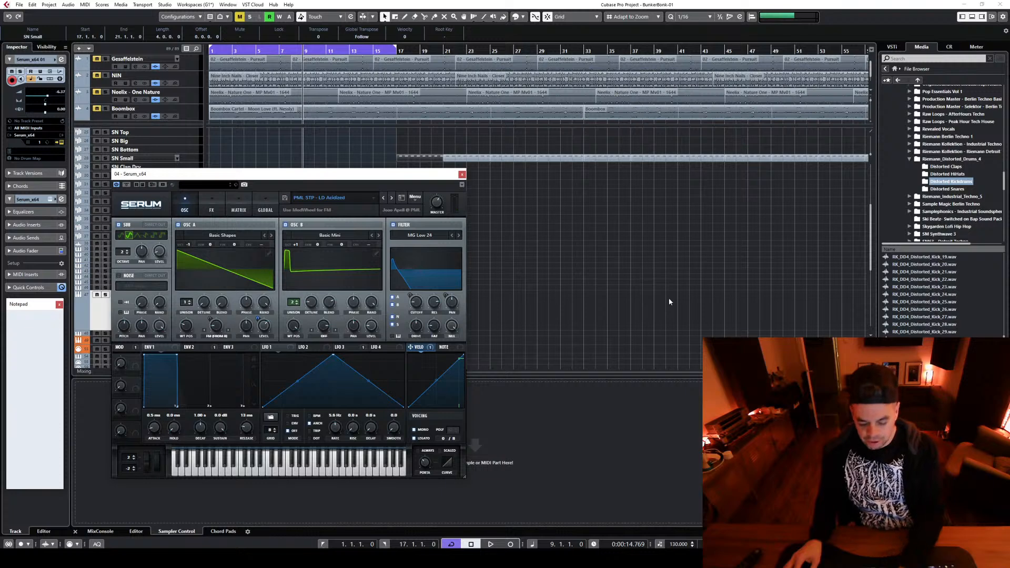
Step forward through the PML STP lead presets, past LD Azure, LD Chameleon and LD Crunch, and close the Serum window
left_click(391, 197)
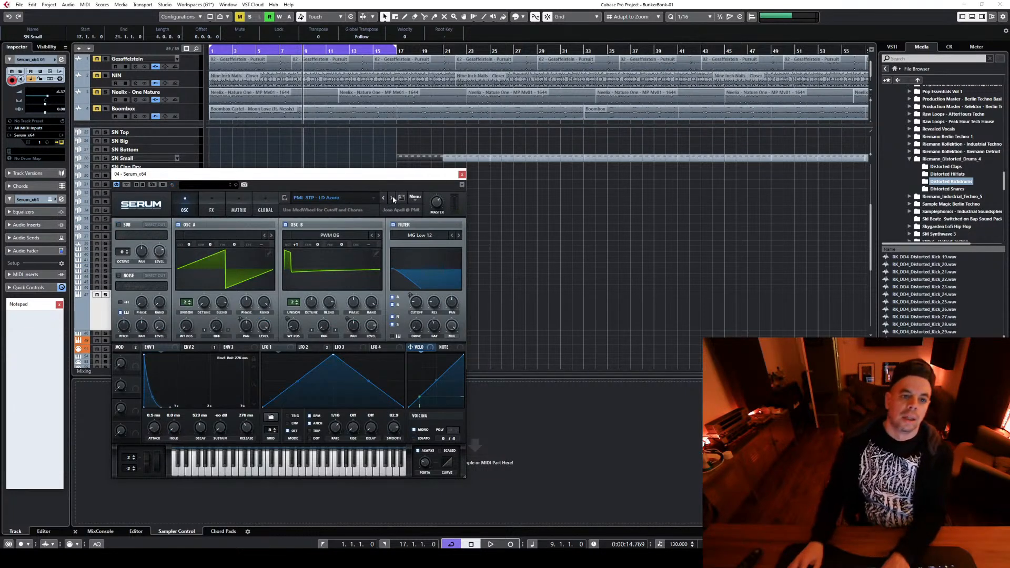
left_click(392, 198)
left_click(392, 198)
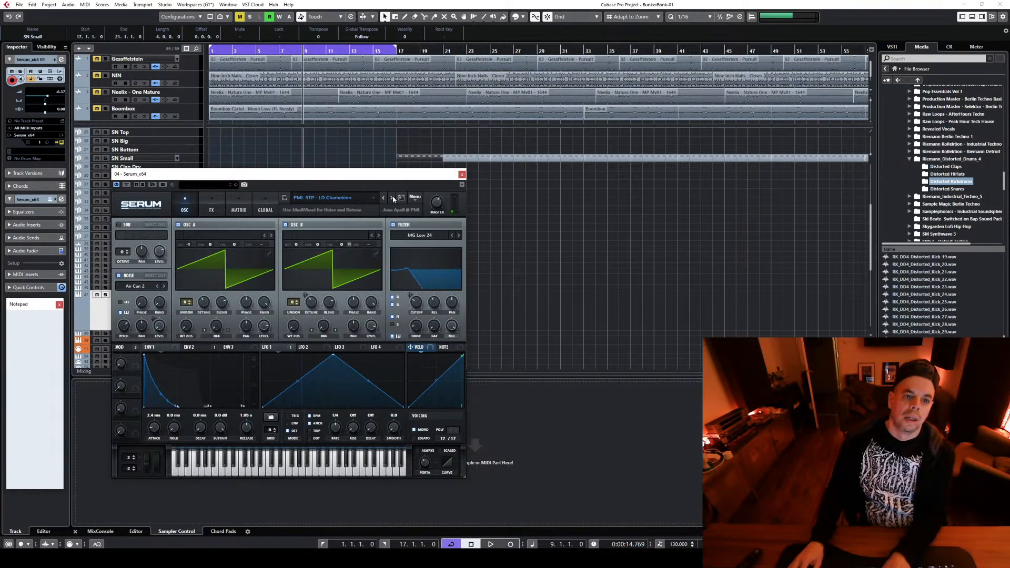
left_click(392, 198)
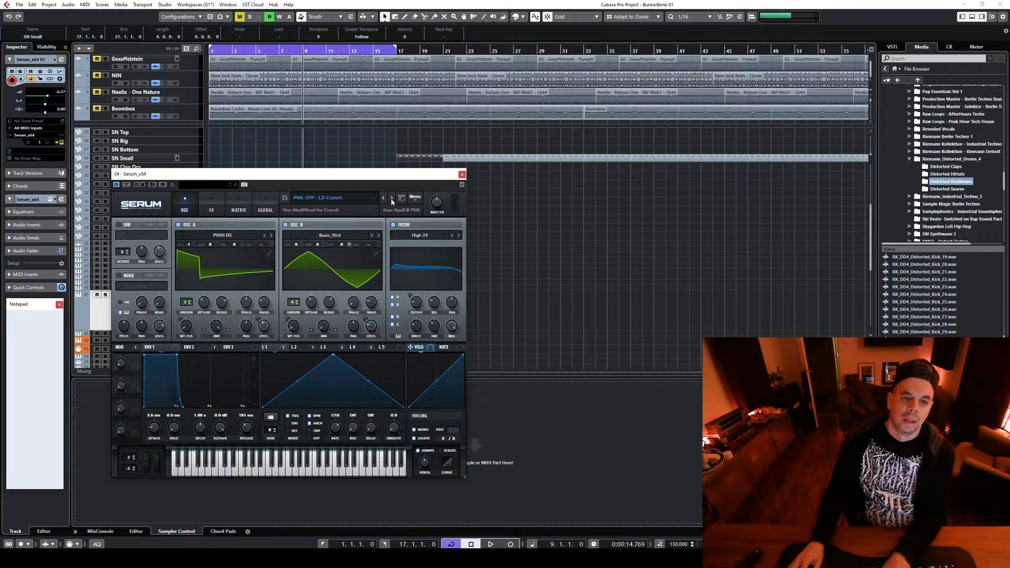
left_click(391, 199)
left_click(462, 174)
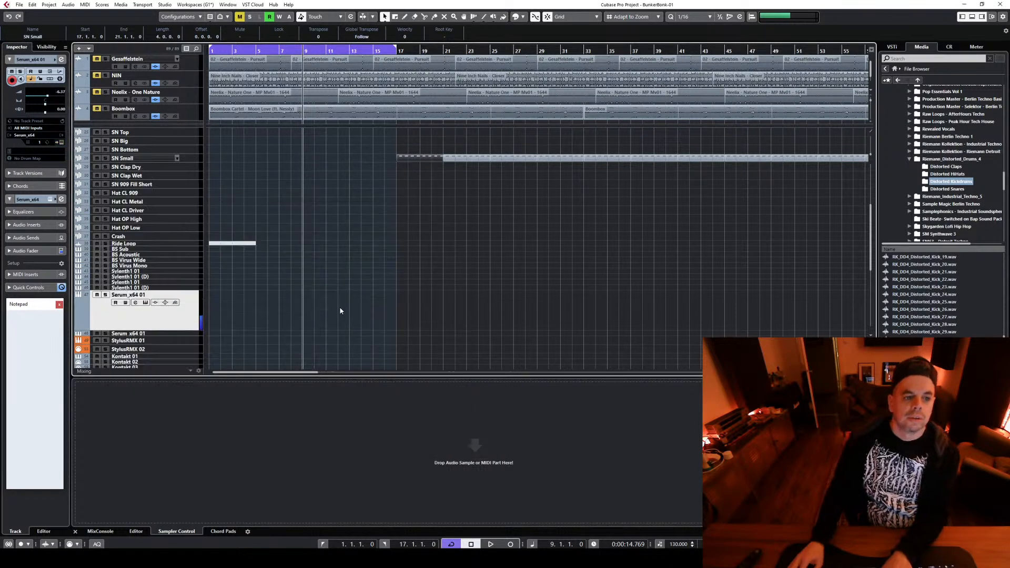
Create an empty MIDI part on the Serum_x64 01 track, trim its start to bar 9 and start playback
double_click(312, 323)
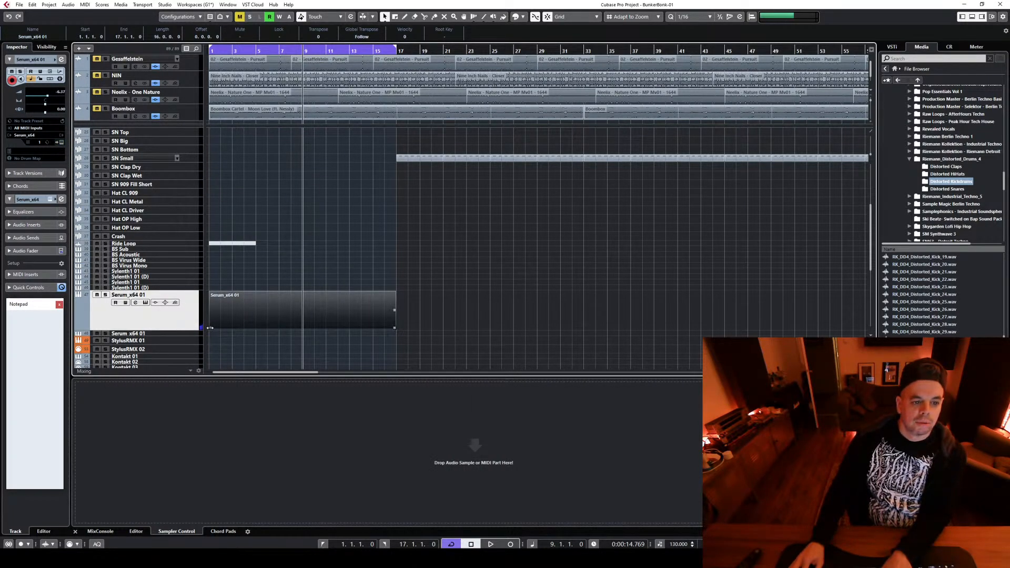
left_click_drag(210, 328, 304, 327)
key("space")
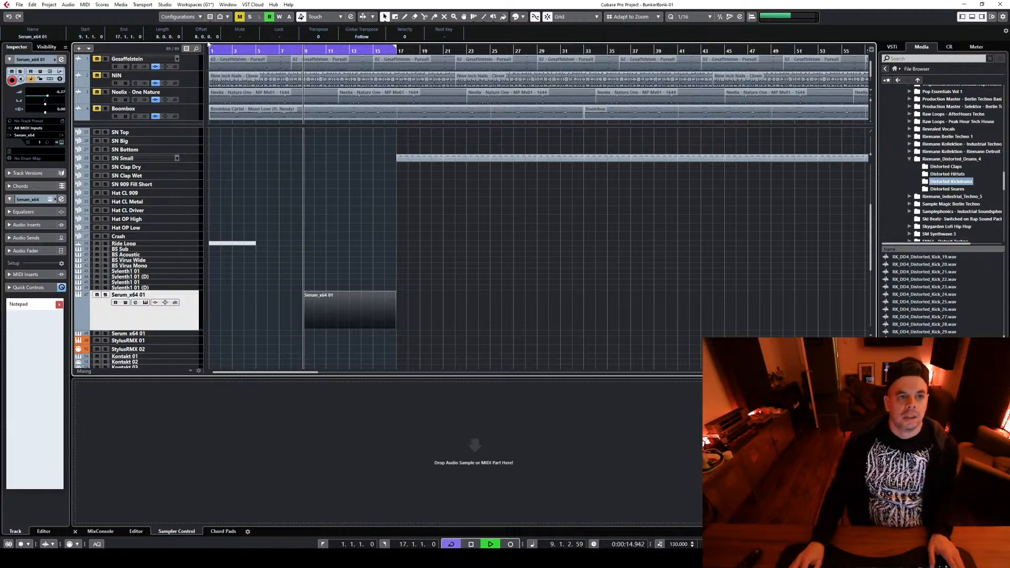
Move the loop range's start to bar 9, stop playback and open the Serum part for note editing
left_click_drag(209, 46, 304, 46)
key("space")
left_click(331, 332)
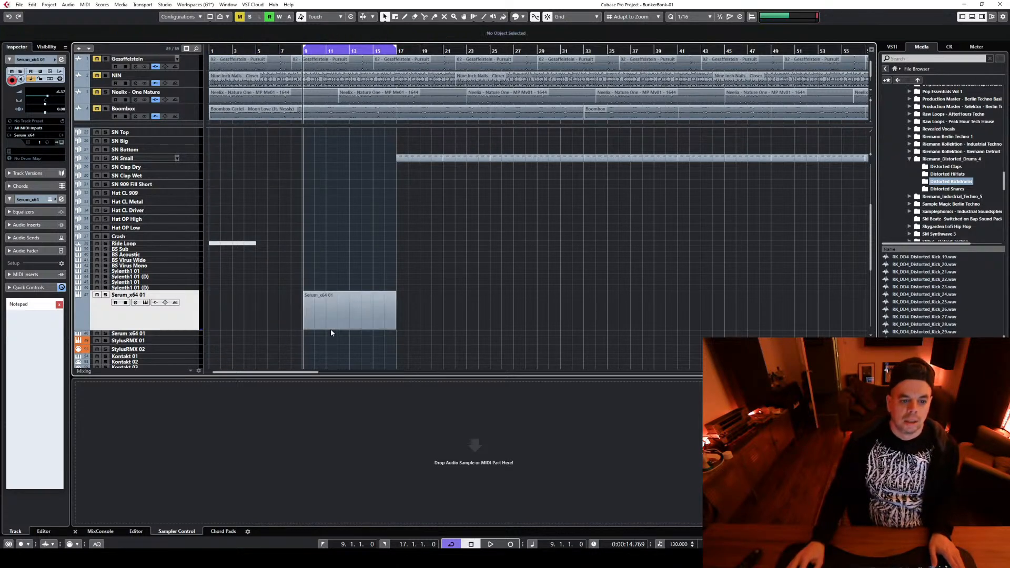
double_click(330, 329)
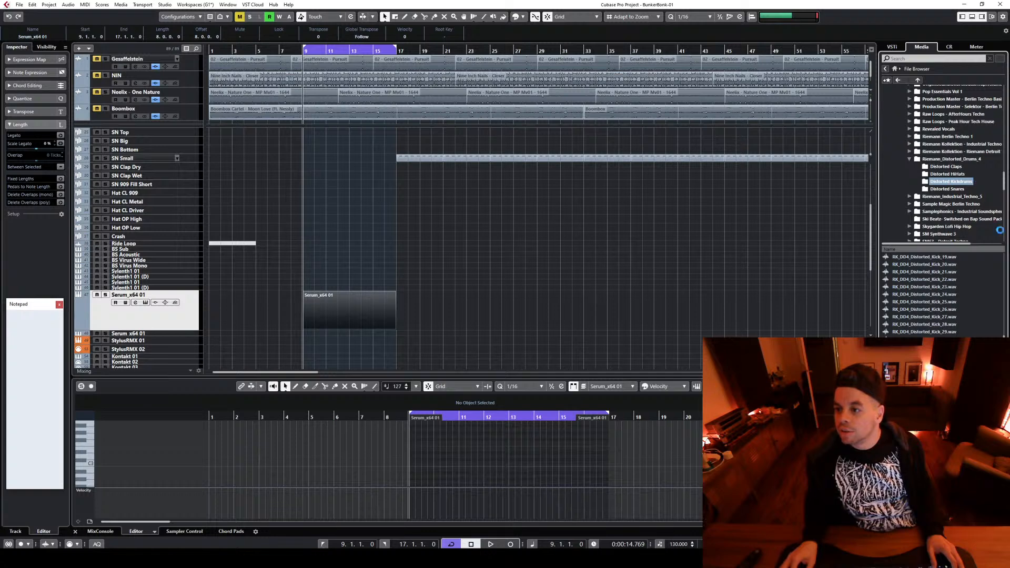
Browse the Percussion Loops folder of Riemann Berlin Techno 1 and audition RK_BT1_Perc_Loop 01 through 03
left_click(909, 136)
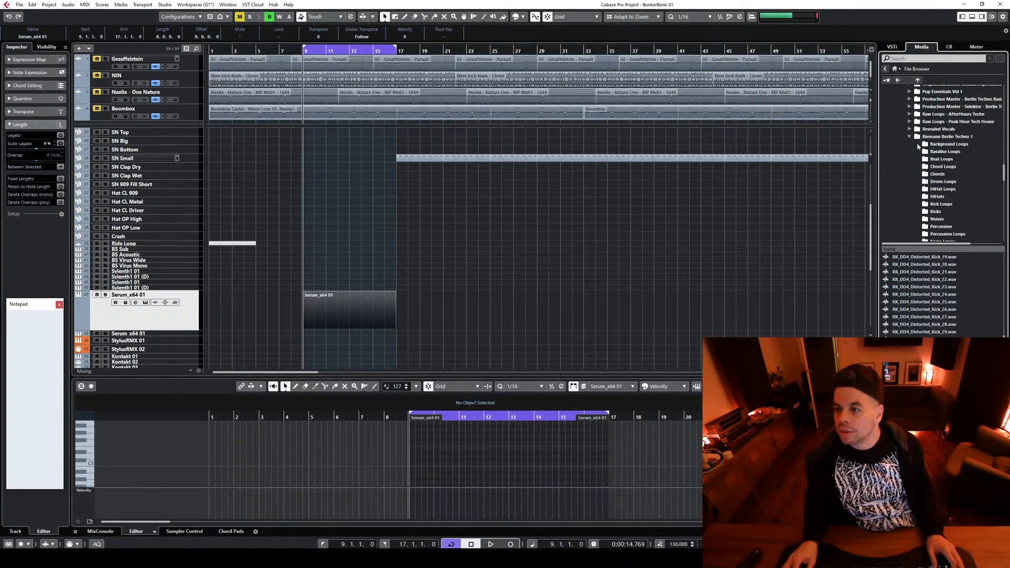
scroll(964, 223, "down", 1)
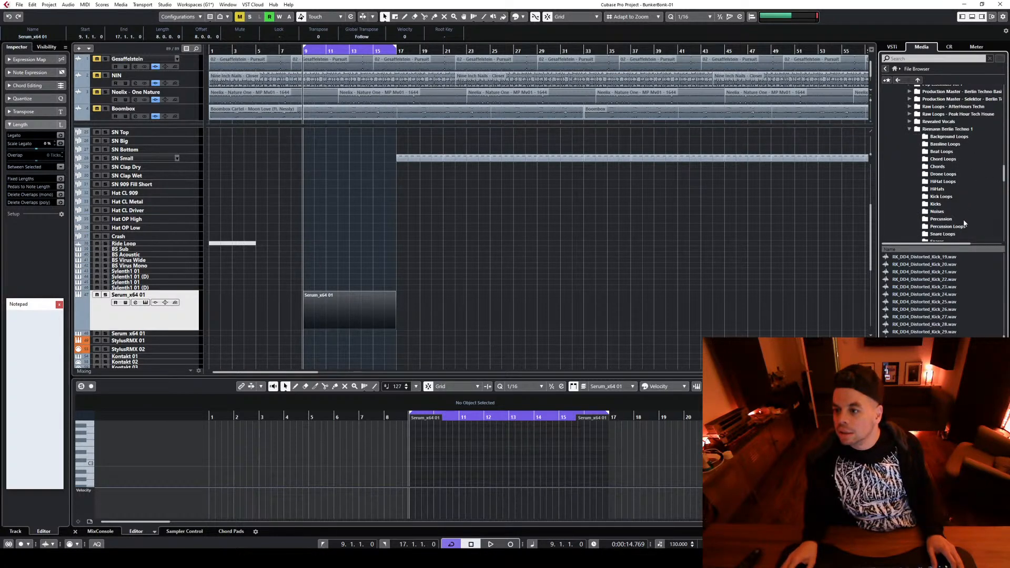
left_click(964, 227)
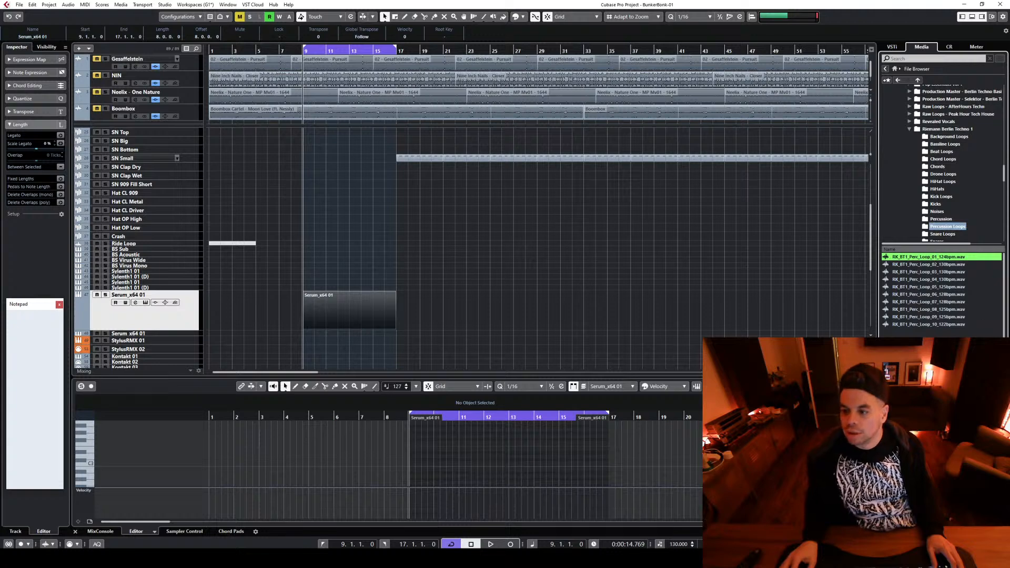
key("Down")
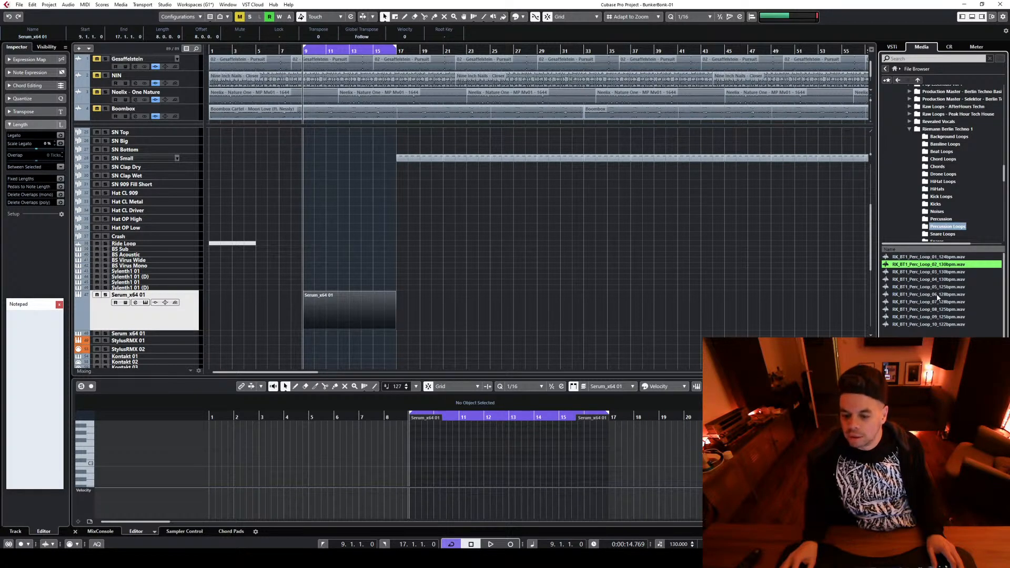
key("Down")
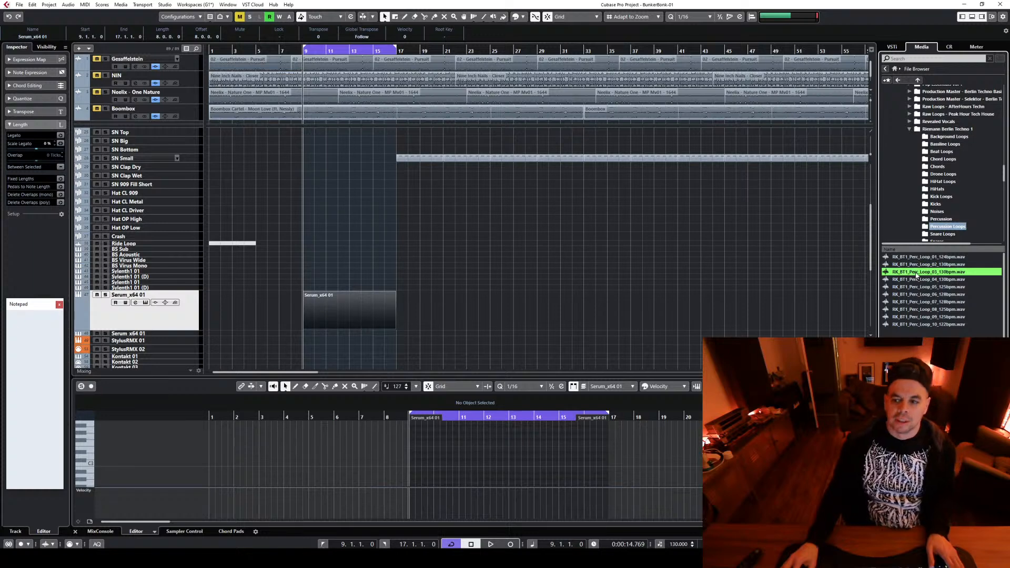
Import RK_BT1_Perc_Loop_03_130bpm.wav at bar 9 on a new audio track above Ride Loop and select its event
left_click_drag(916, 274, 323, 299)
mouse_move(244, 227)
left_mouse_down()
mouse_move(208, 236)
mouse_move(311, 242)
mouse_move(180, 245)
left_mouse_up()
left_click_drag(366, 288, 250, 258)
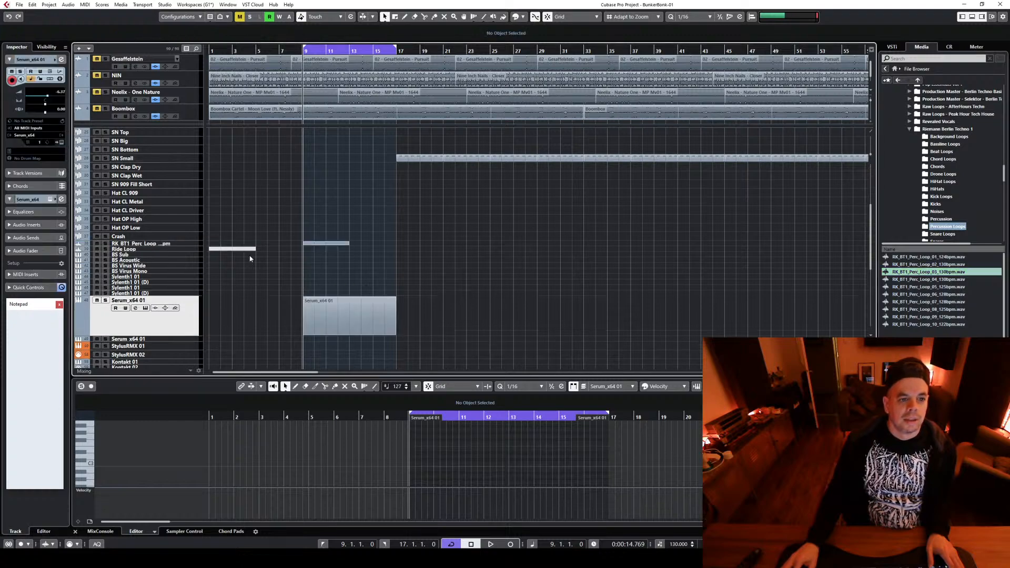
left_click(332, 244)
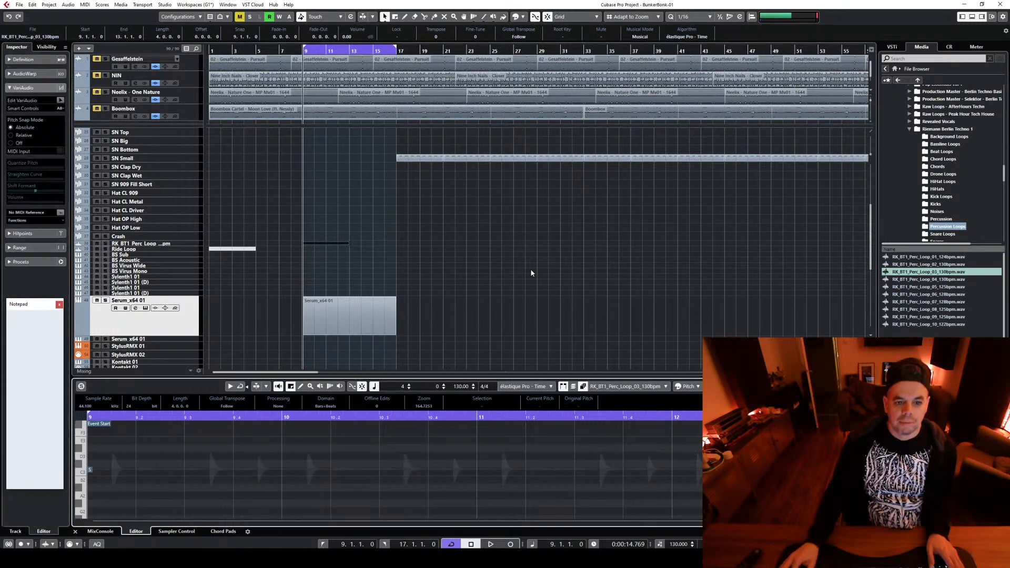
Route the output of the RK_BT1_Perc_Loop track to the Drums group
left_click(196, 245)
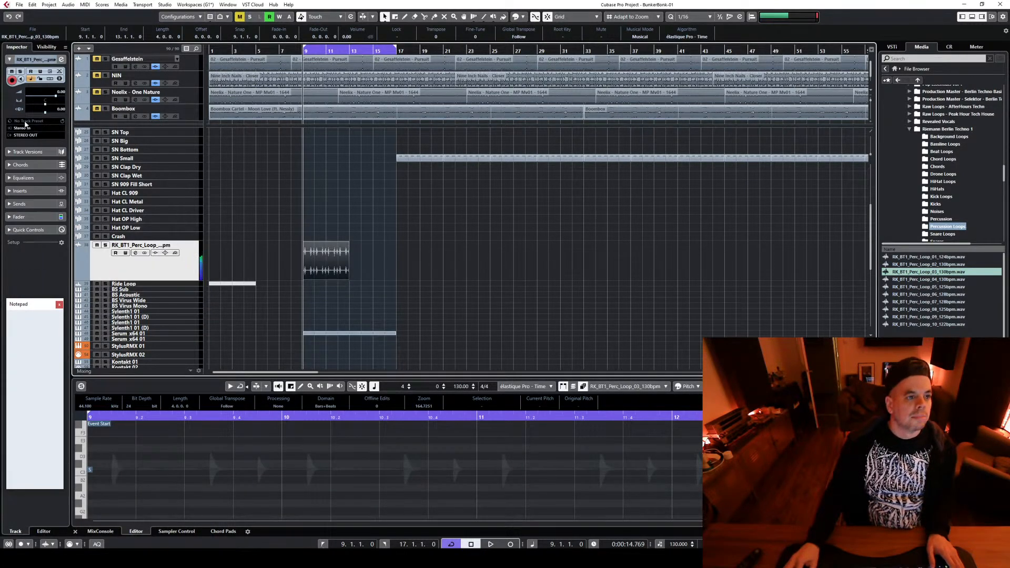
left_click(24, 134)
left_click(26, 213)
left_click(43, 226)
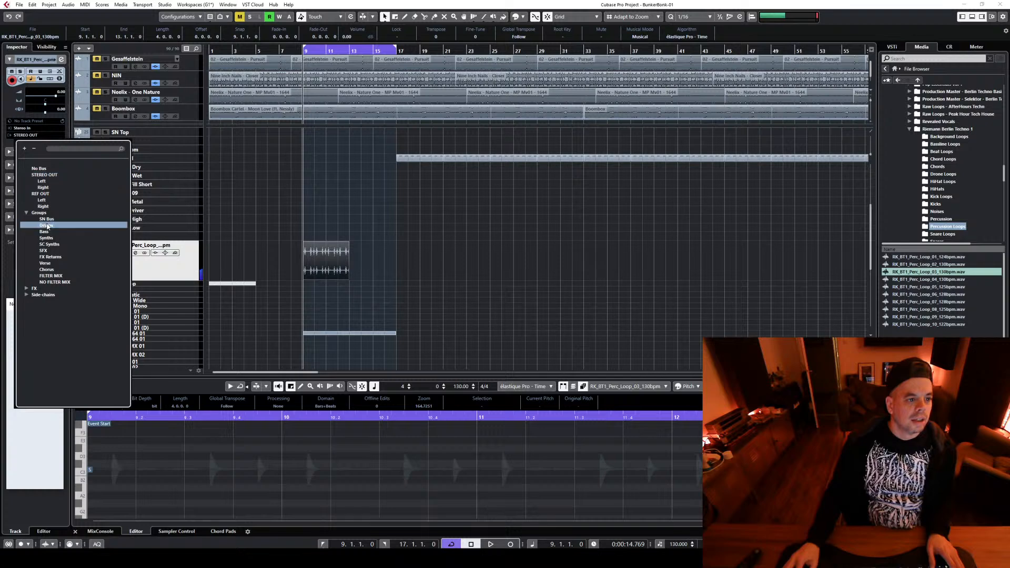
left_click(494, 271)
Play the loop, duplicate the percussion loop event to bar 13 and lower the percussion track's volume
key("space")
left_click_drag(318, 258, 364, 252)
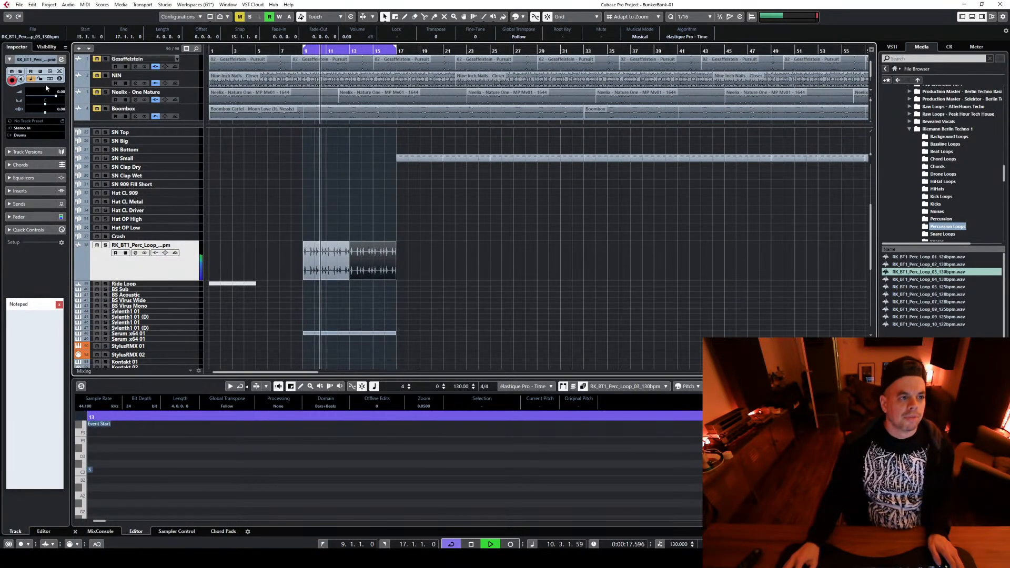
left_click_drag(56, 96, 53, 96)
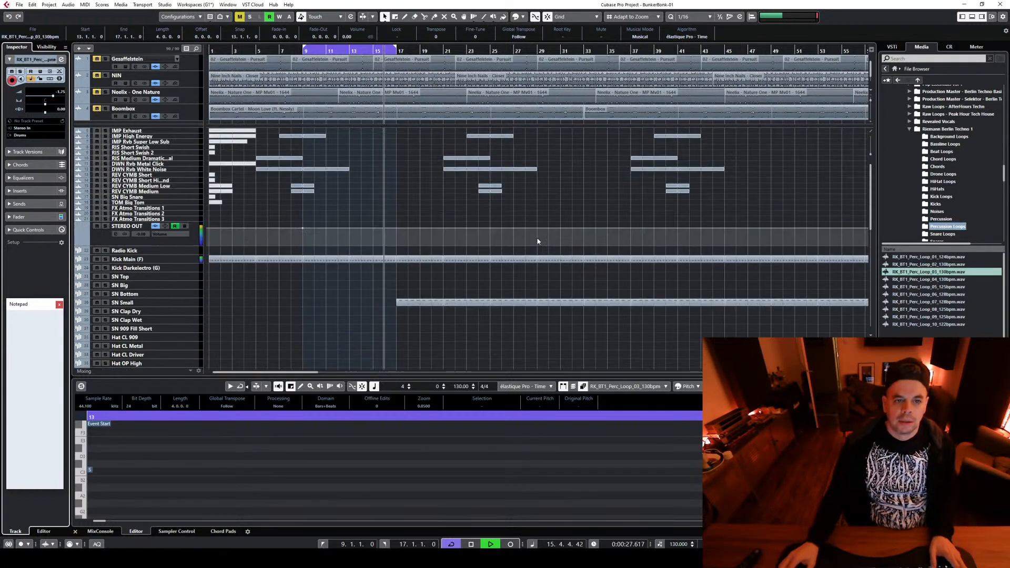
Stop playback, select all the SN Small events and move them so they start at bar 41
key("space")
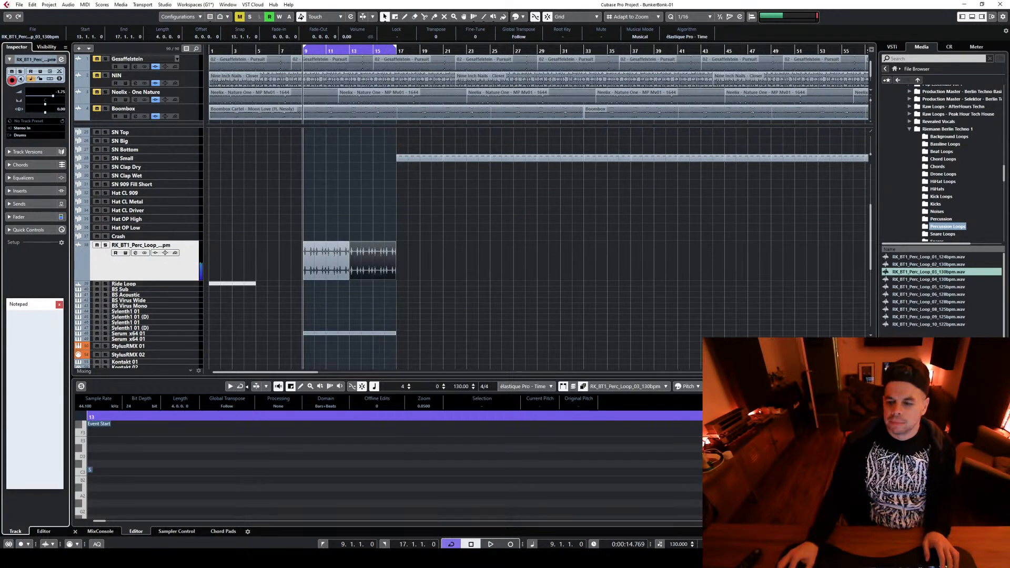
key("g")
scroll(348, 220, "up", 3)
left_click(343, 235)
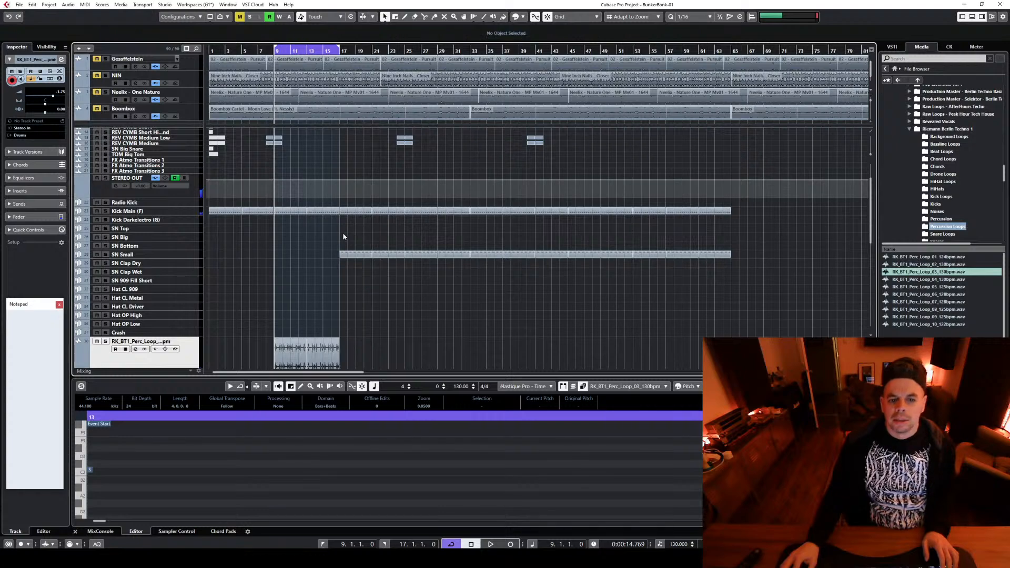
left_click_drag(343, 235, 797, 298)
left_click_drag(359, 254, 551, 252)
Duplicate the RK_BT1_Perc_Loop events repeatedly so the percussion runs from bar 9 to bar 49
scroll(321, 301, "down", 4)
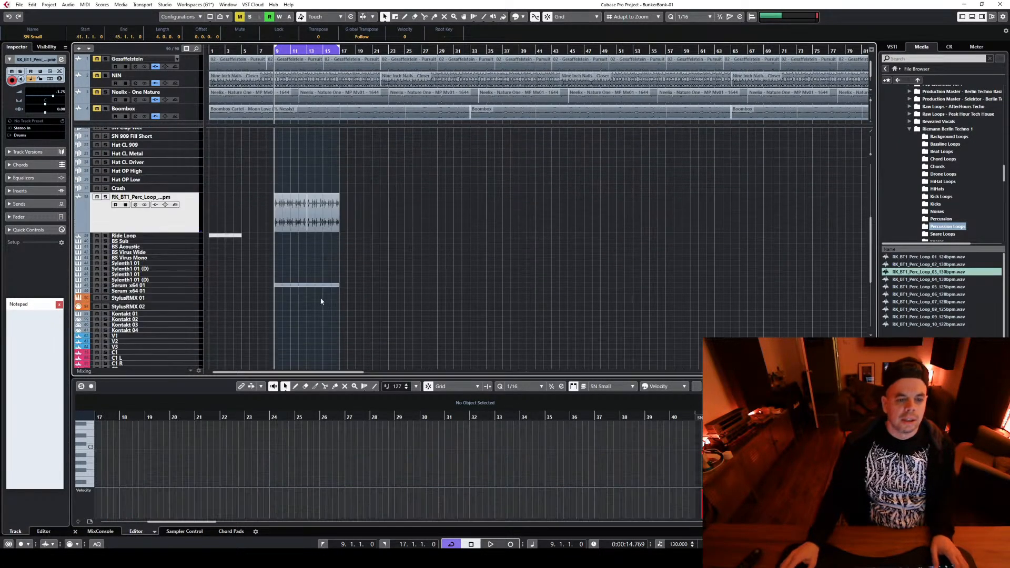
left_click(331, 224)
key("ctrl+d")
key("ctrl+d")
key("ctrl+d")
key("ctrl+d")
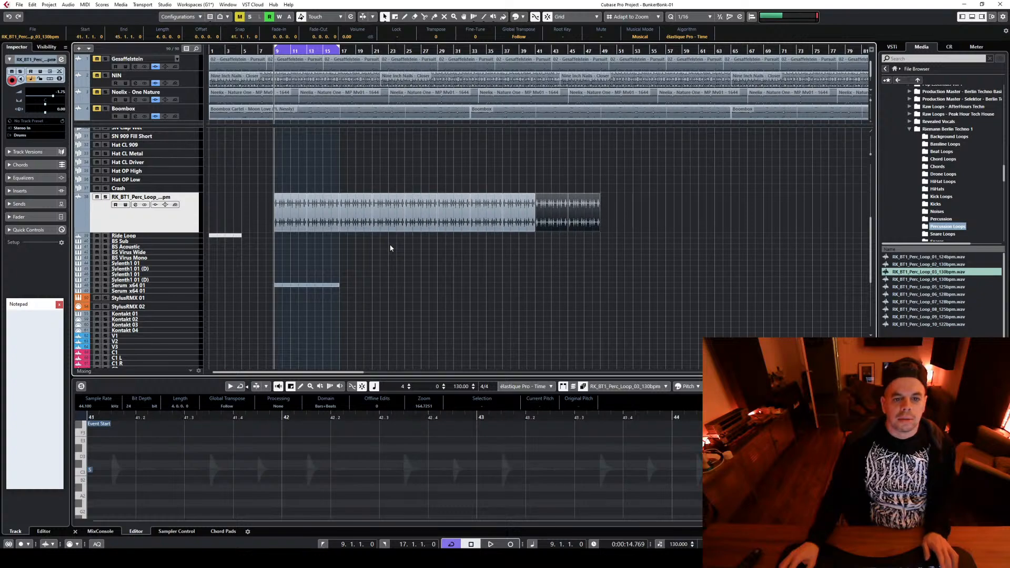
Copy a pair of REV CYMB Medium Low and REV CYMB Medium events to bar 16 while the loop plays
key("space")
scroll(390, 248, "up", 6)
left_click(393, 200)
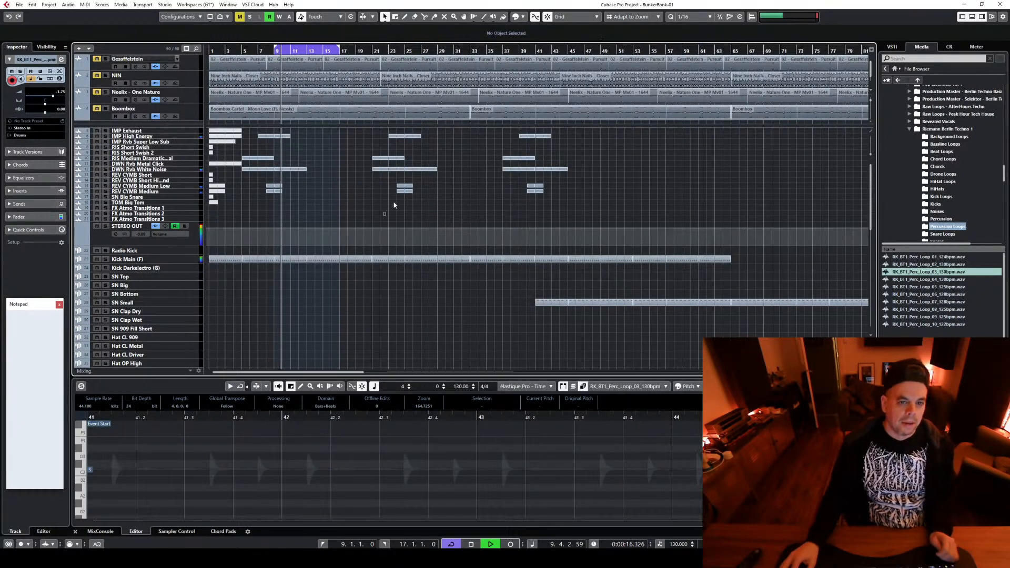
left_click_drag(394, 203, 333, 186)
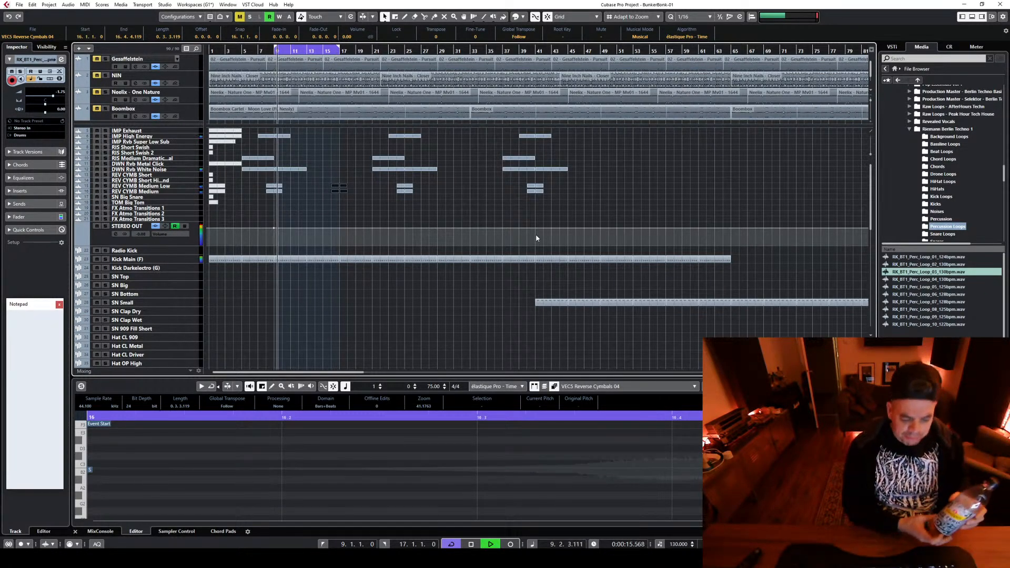
key("space")
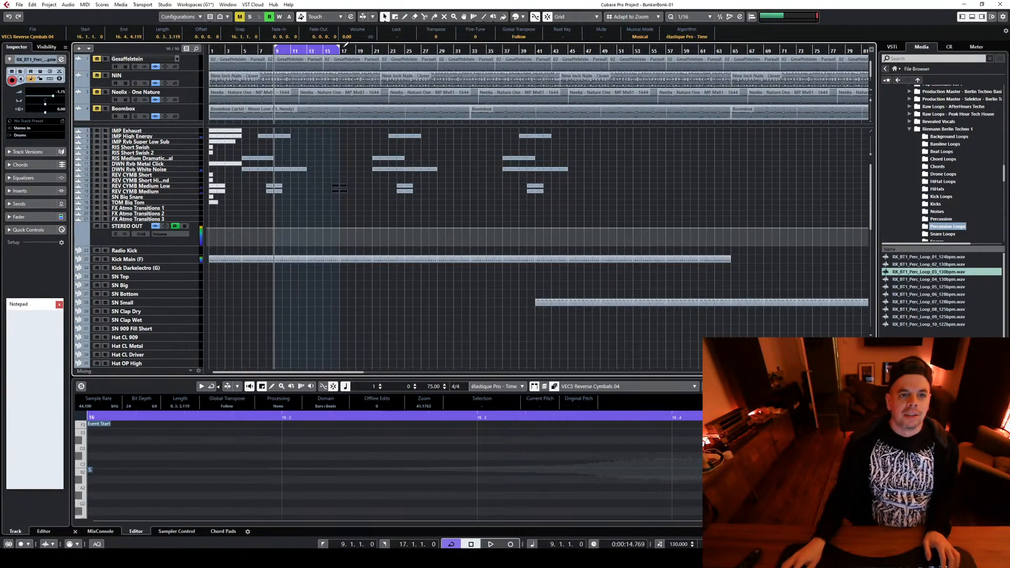
Extend the cycle range to end at bar 25 and place the playback cursor at bar 17
left_click_drag(345, 45, 401, 55)
scroll(417, 229, "down", 3)
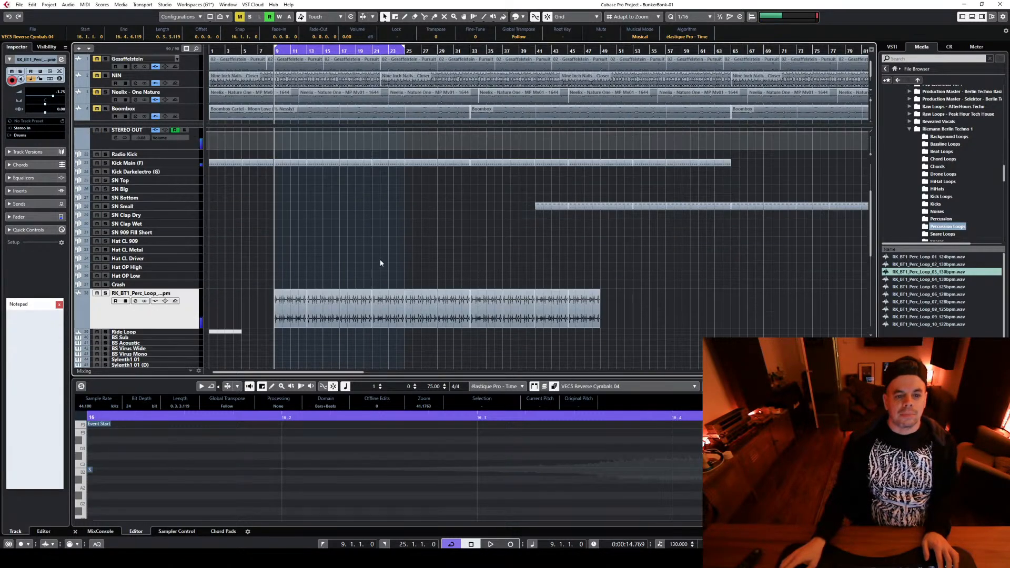
left_click(341, 51)
Move the Serum_x64 01 MIDI part from bar 9 to bar 17
scroll(396, 193, "down", 3)
left_click(309, 286)
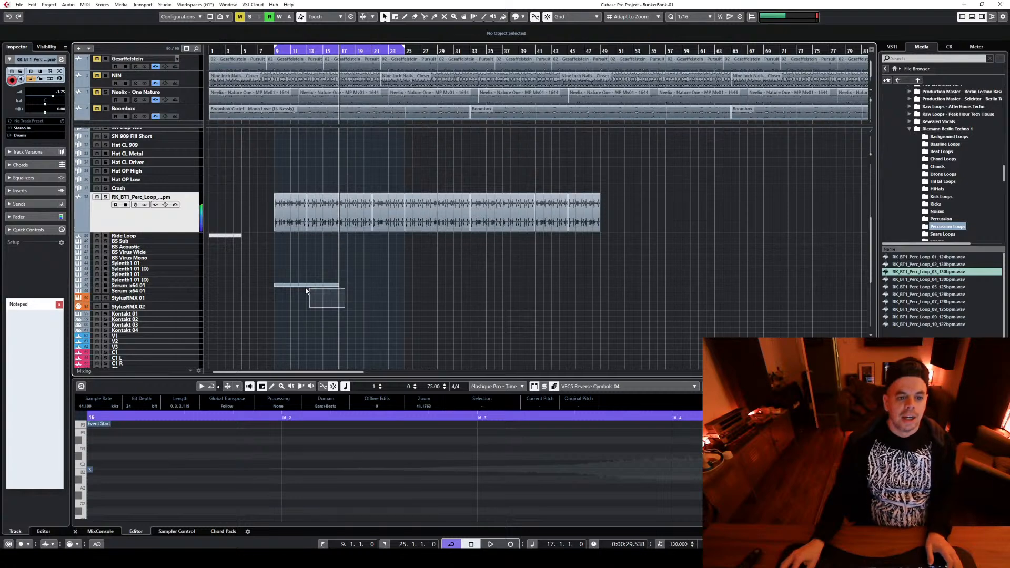
left_click_drag(283, 285, 368, 287)
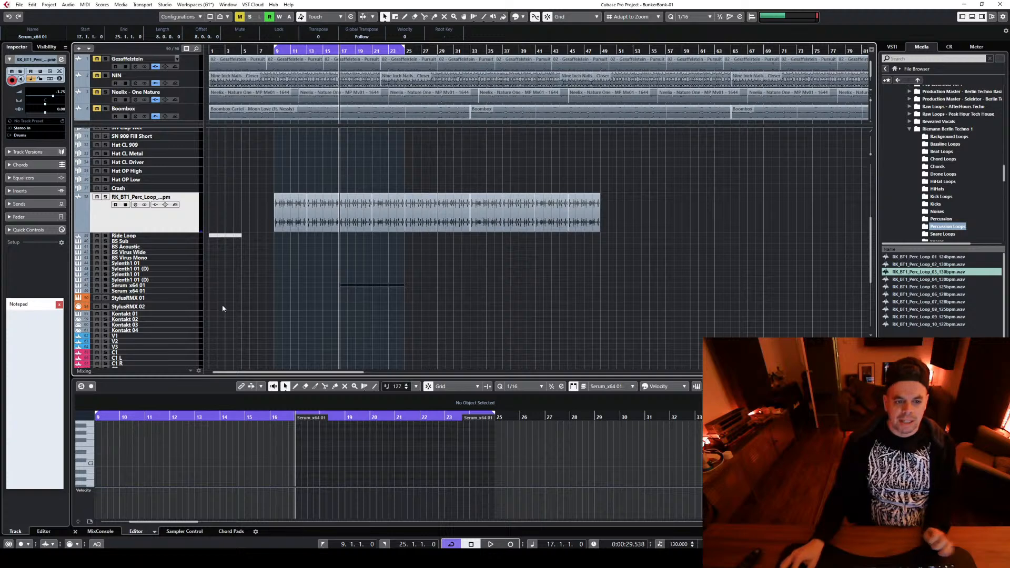
Select the Serum_x64 01 track and audition notes on the key editor's piano keyboard
left_click(191, 287)
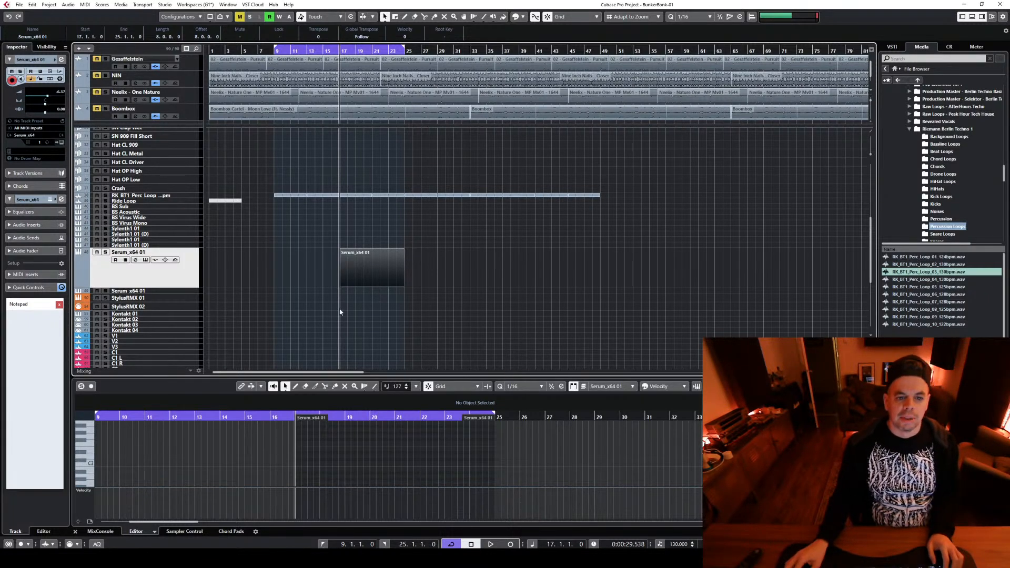
left_click(92, 470)
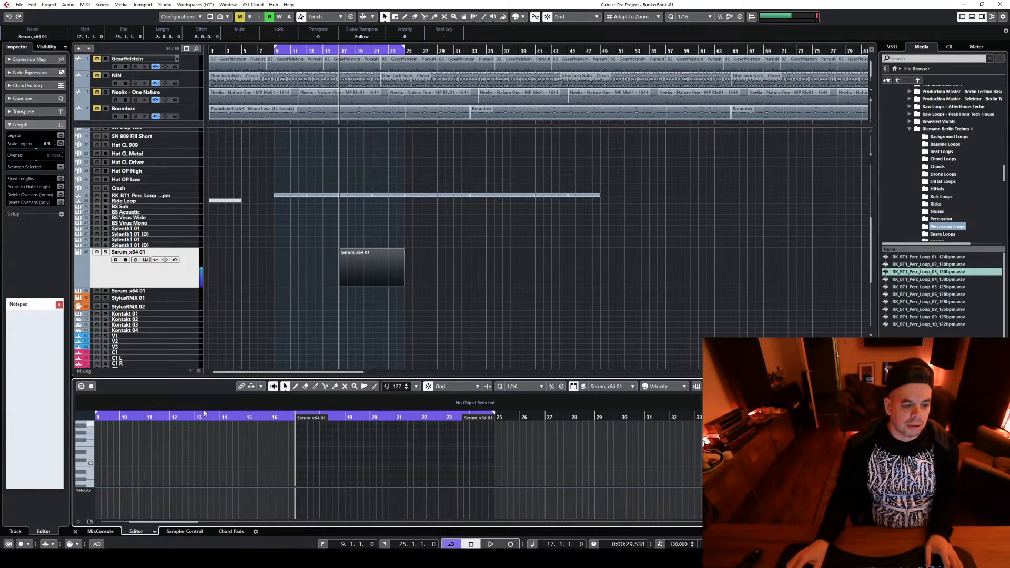
scroll(111, 456, "down", 2)
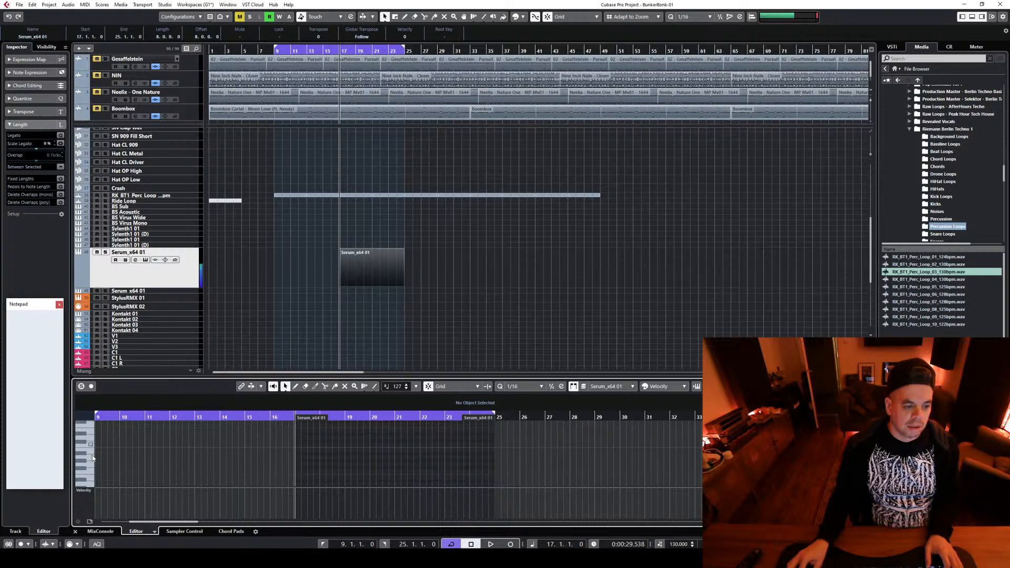
Solo and select the Kick Main (F) track, and play it on its own
scroll(216, 222, "up", 4)
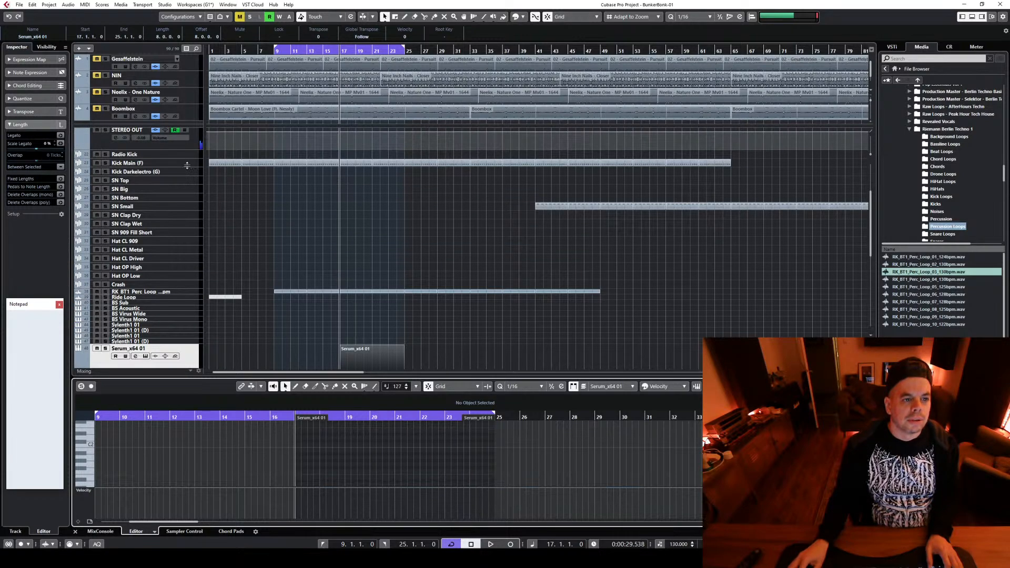
left_click(105, 163)
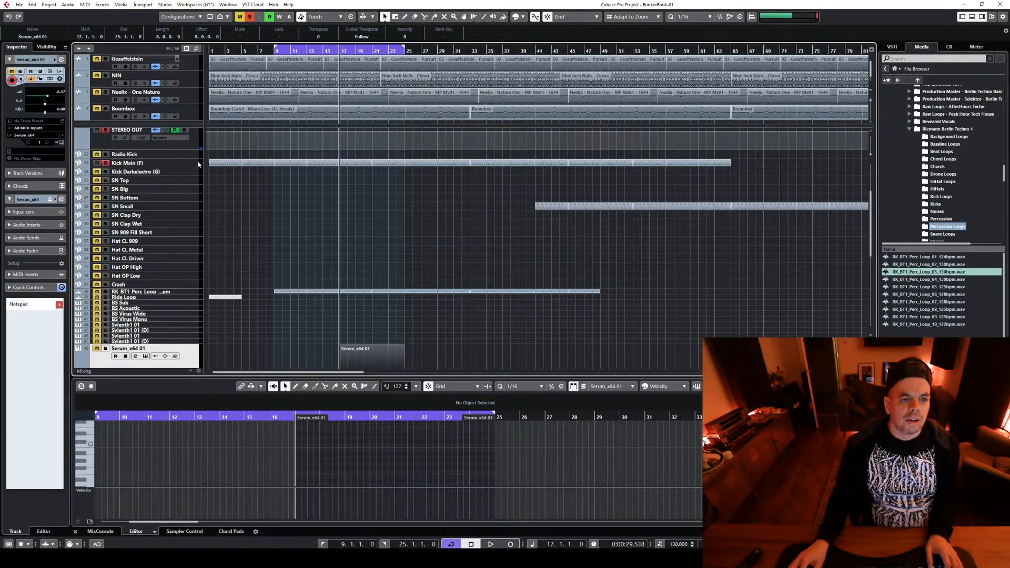
left_click(198, 164)
left_click(148, 172)
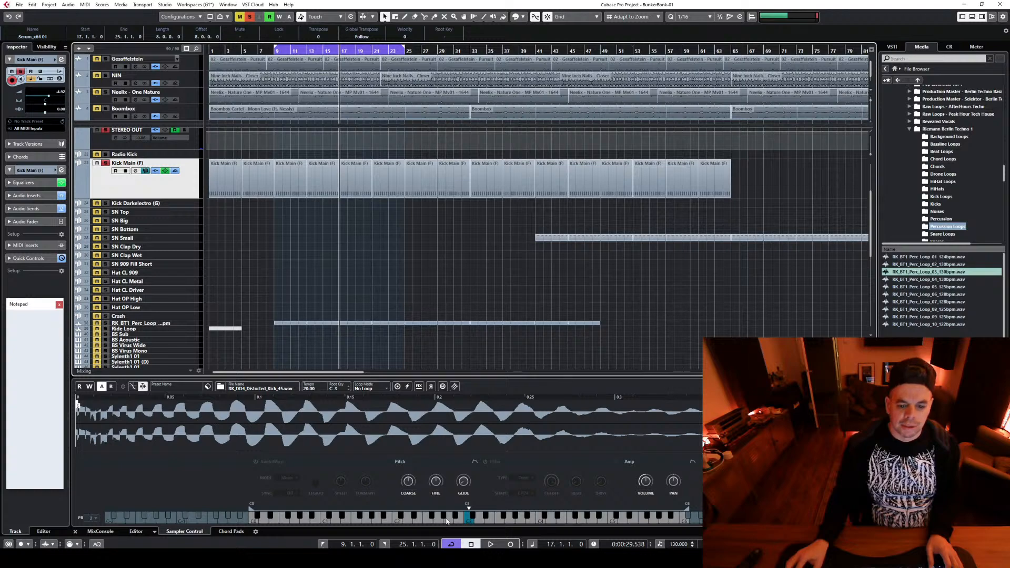
key("space")
Solo the BS Acoustic track as well and open its Sylenth1 instrument to hear the bass against the kick
scroll(256, 324, "down", 5)
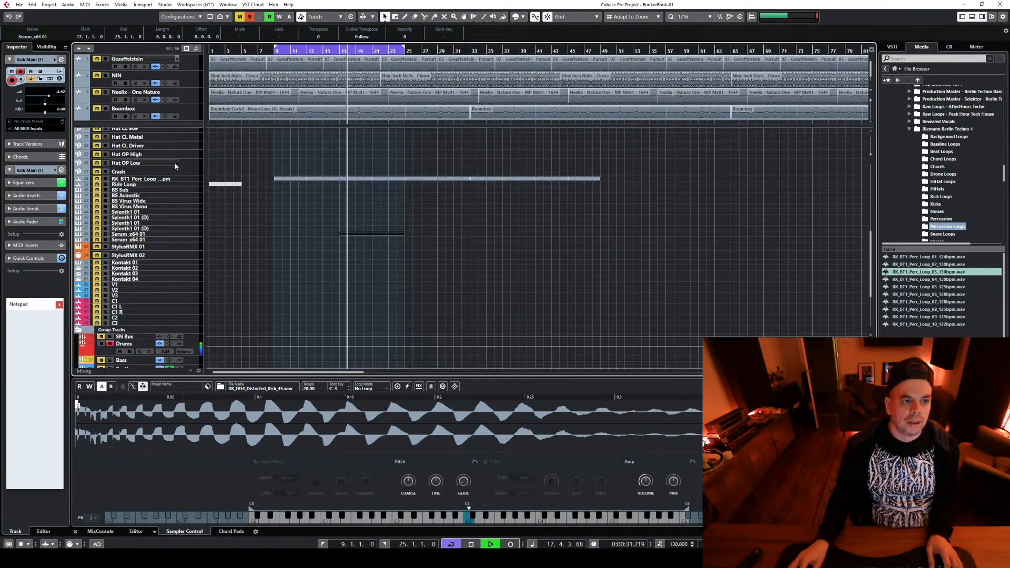
left_click(105, 195)
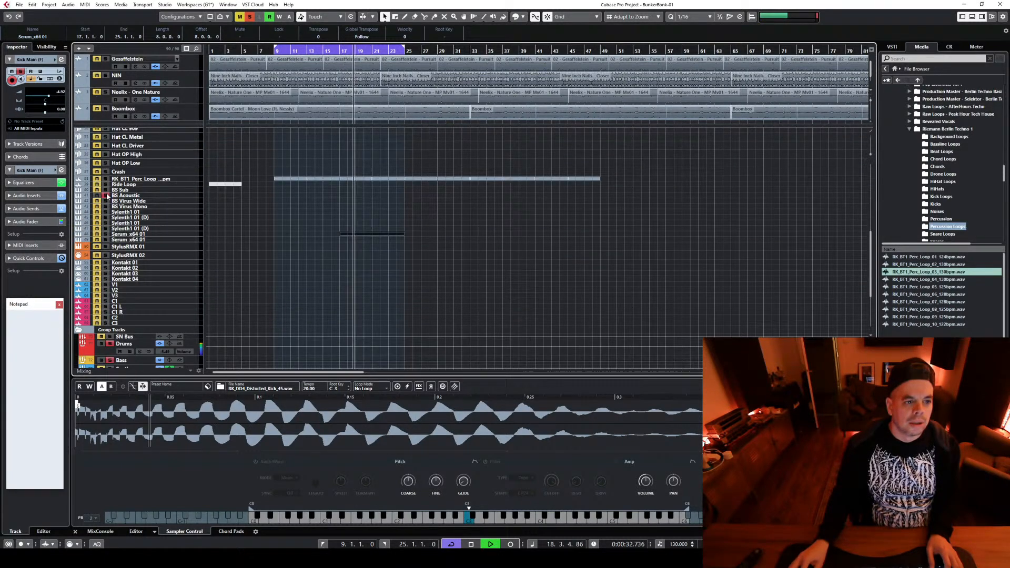
left_click(193, 196)
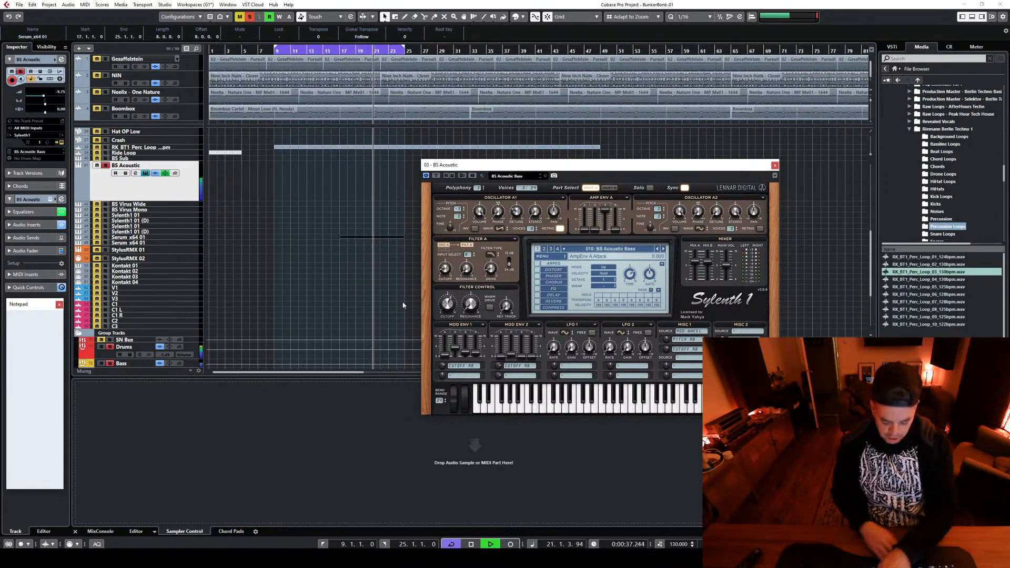
key("space")
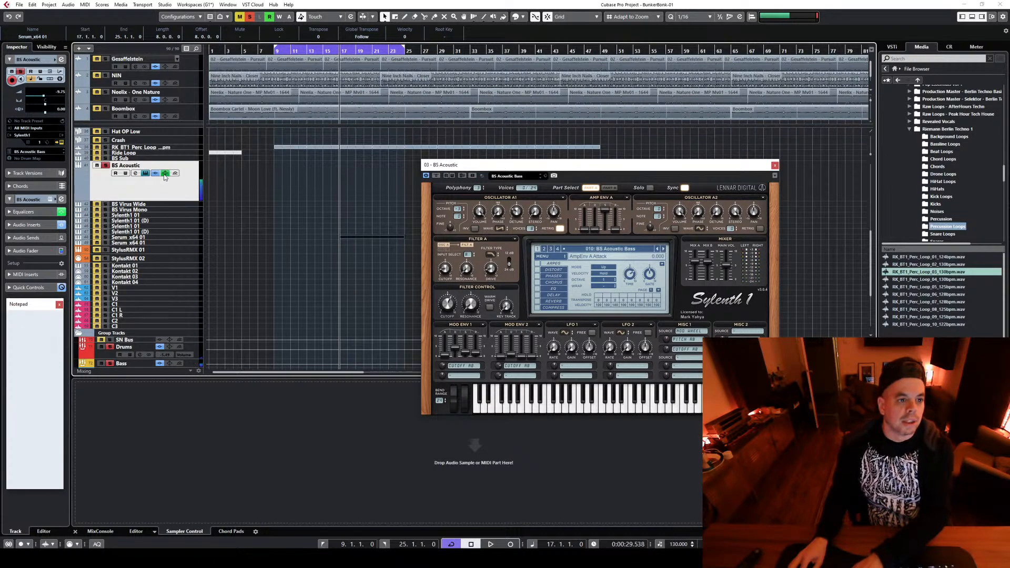
Turn on the sampler filter of the Kick Main (F) track and play the kick
scroll(218, 225, "up", 3)
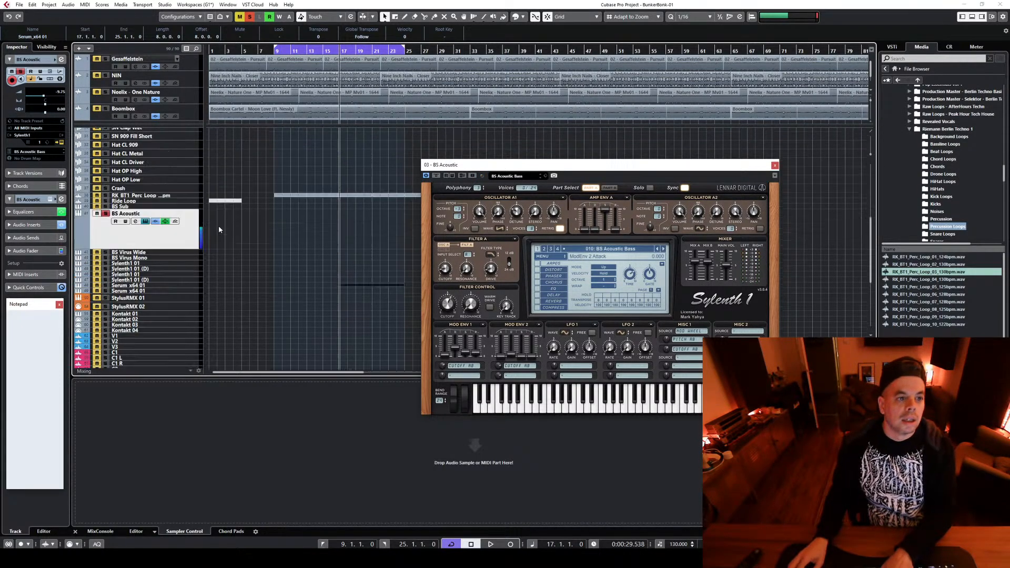
scroll(219, 225, "up", 12)
left_click(193, 260)
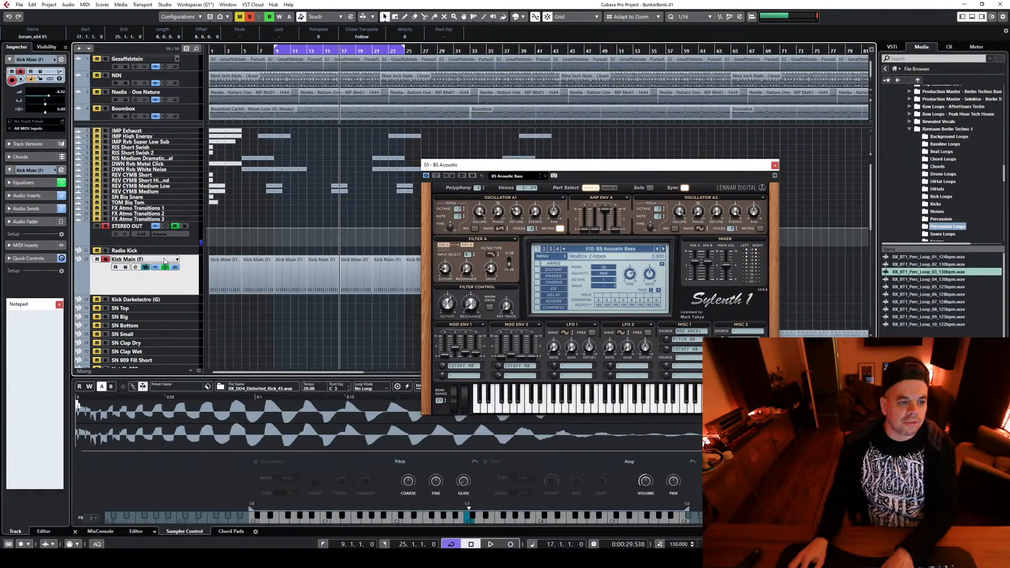
left_click(485, 462)
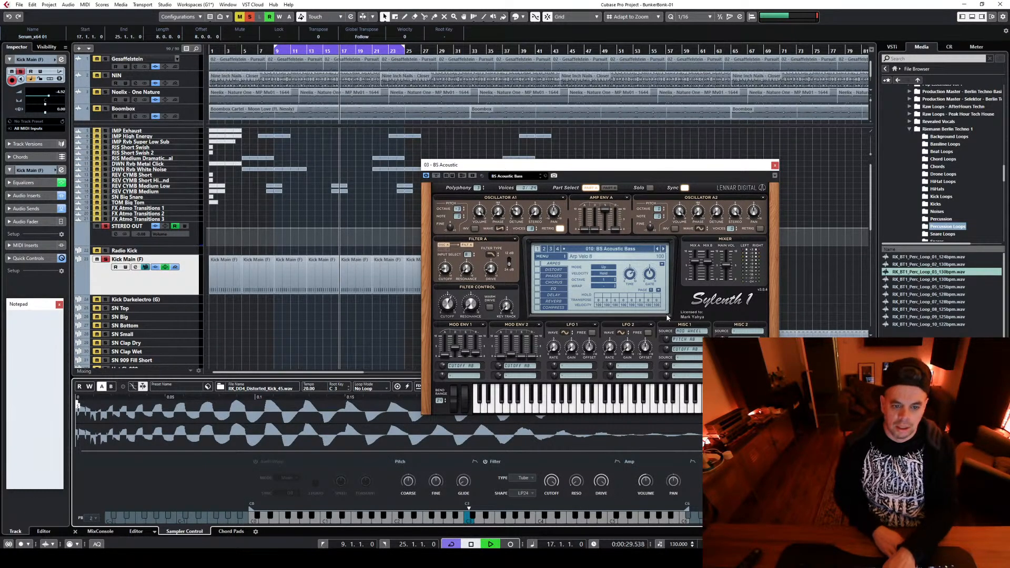
key("space")
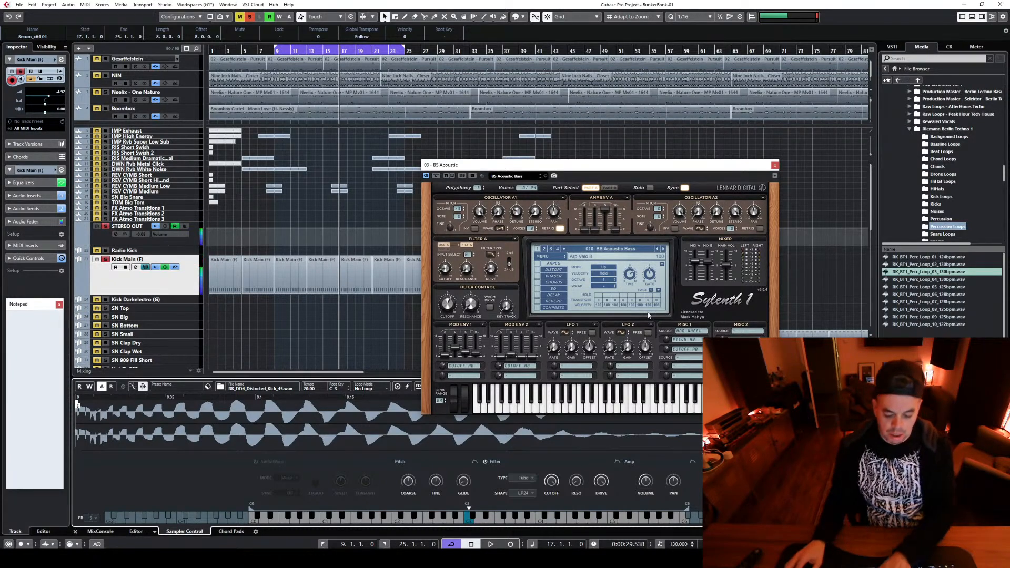
key("space")
Listen to the BS Acoustic bass with the kick, take it out of solo and close its Sylenth1 window
scroll(160, 315, "down", 4)
key("space")
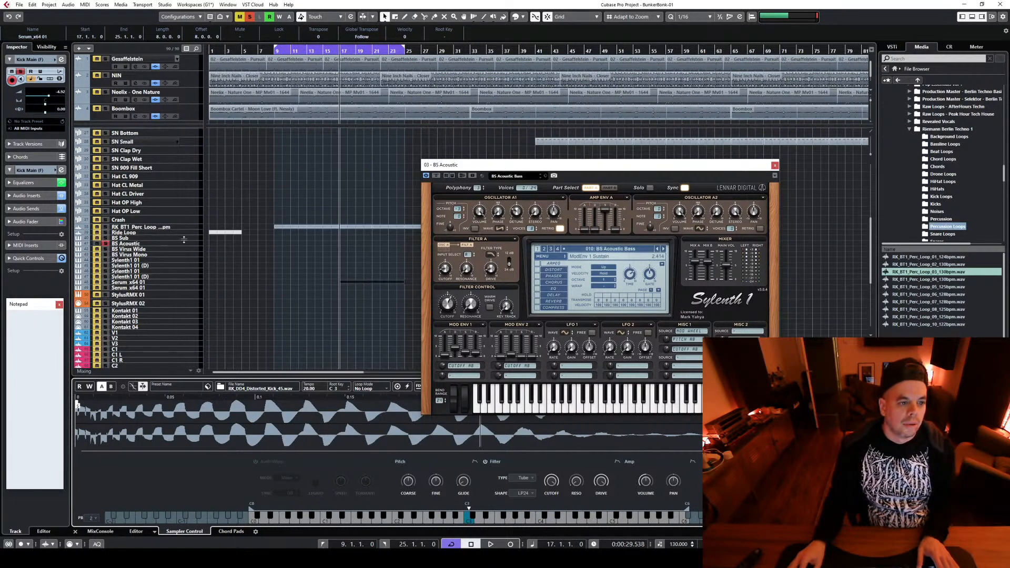
left_click(190, 244)
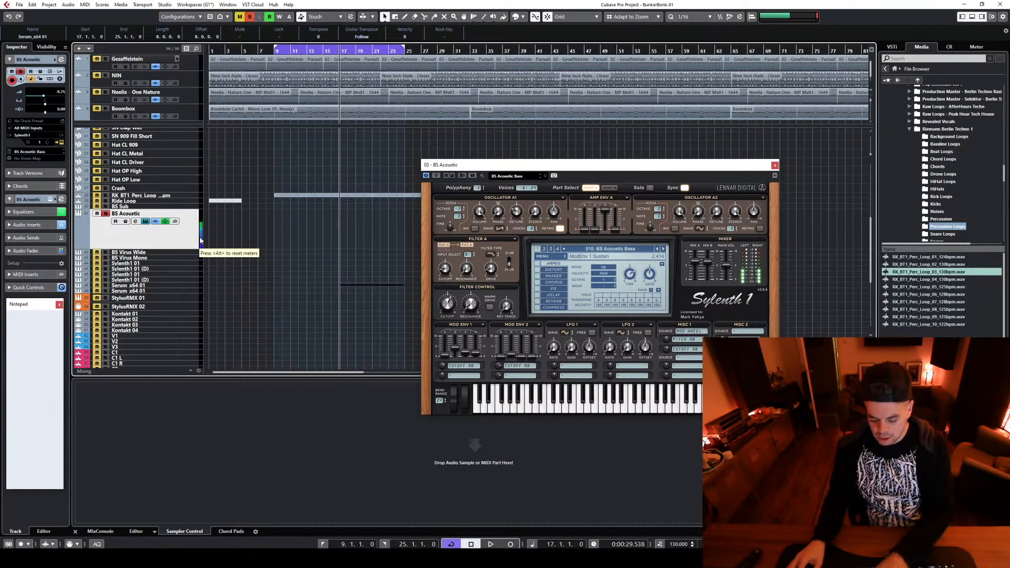
key("space")
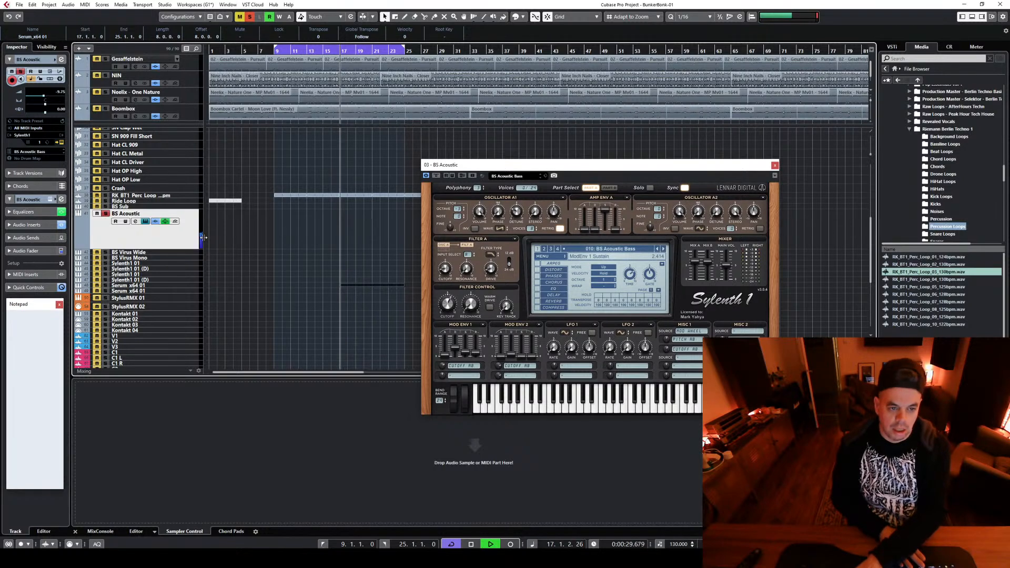
key("space")
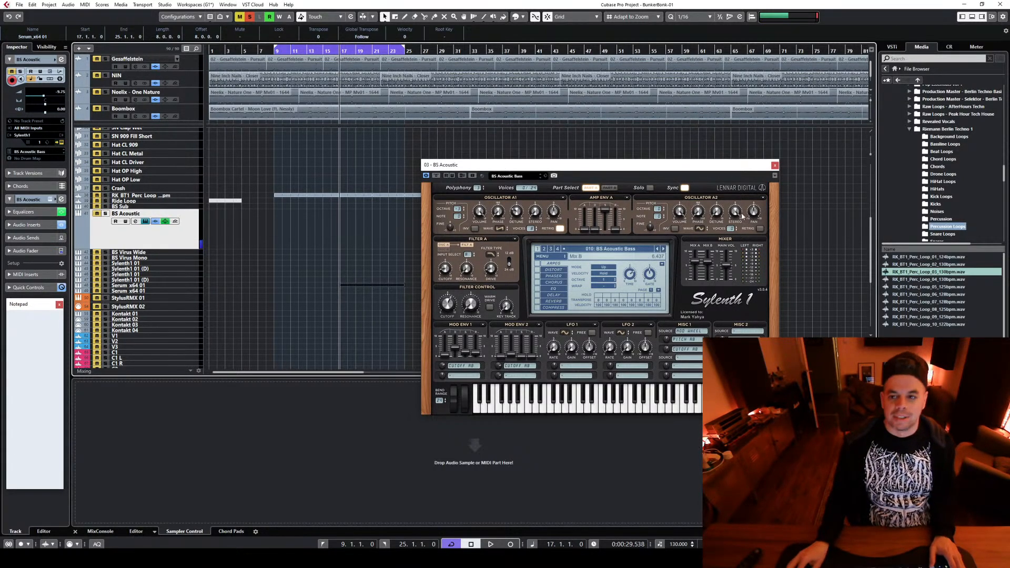
left_click(774, 166)
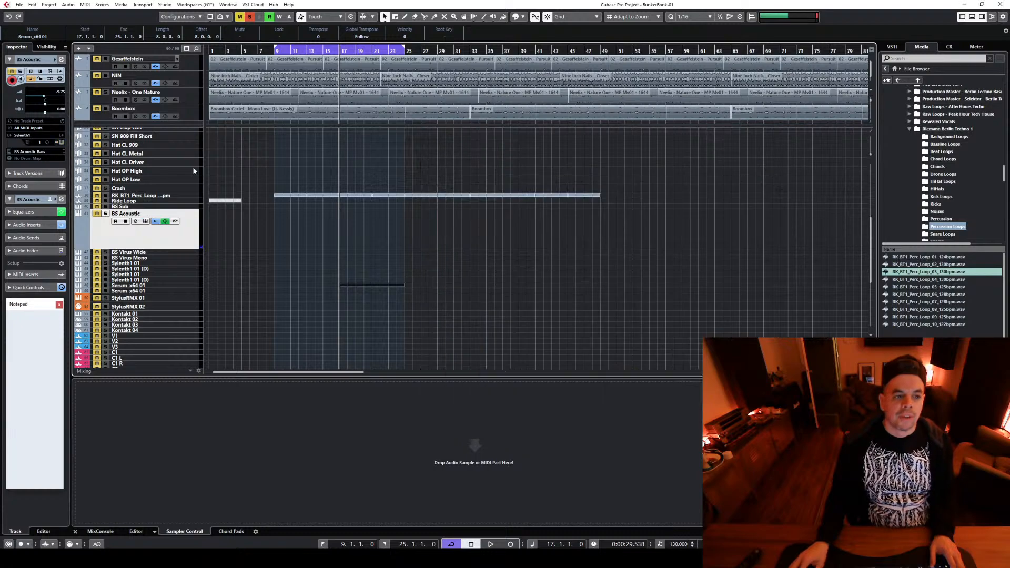
Turn off the sampler filter of Kick Main (F), play the kick alone and remove its solo
scroll(240, 311, "up", 3)
left_click(196, 208)
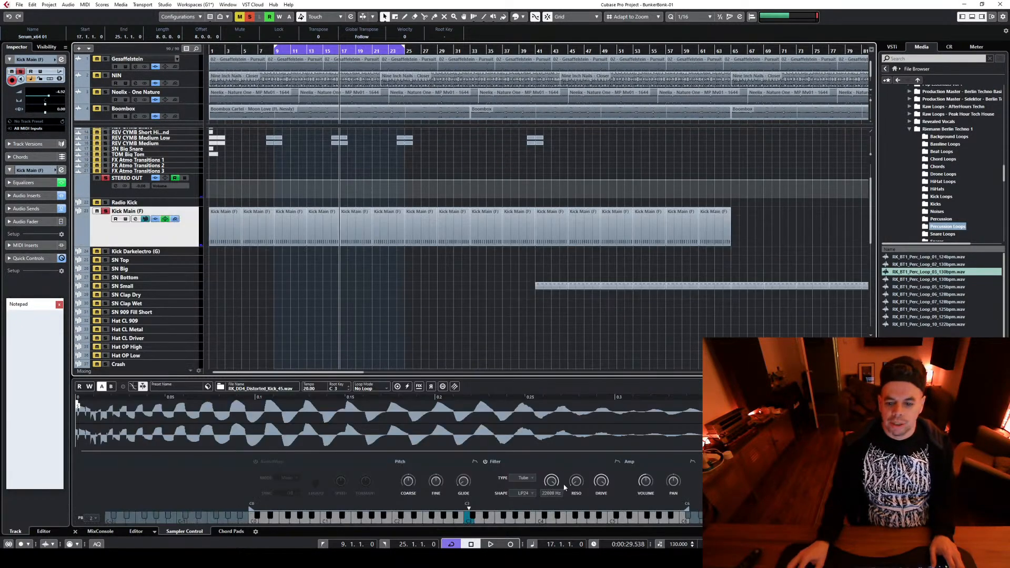
left_click(485, 461)
key("space")
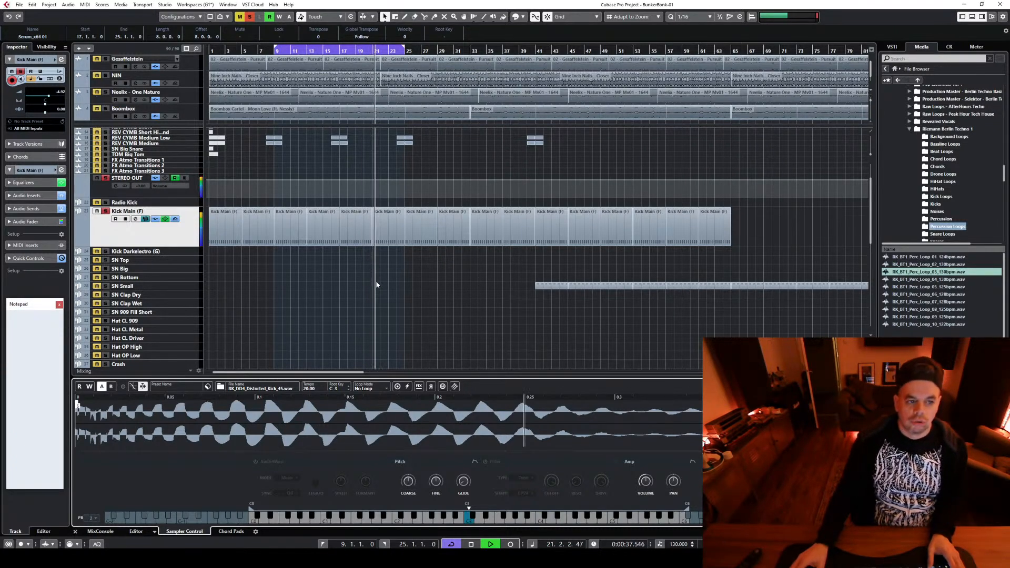
key("space")
left_click(105, 211)
Open Serum on the first Serum_x64 01 track and load the PW120_Arp_01 preset
scroll(300, 294, "down", 5)
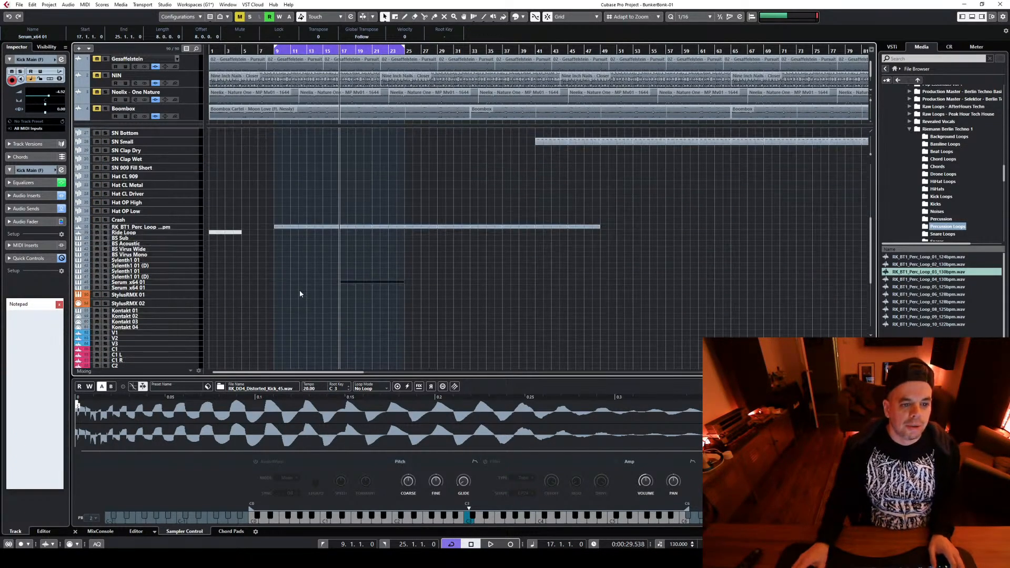
left_click(192, 282)
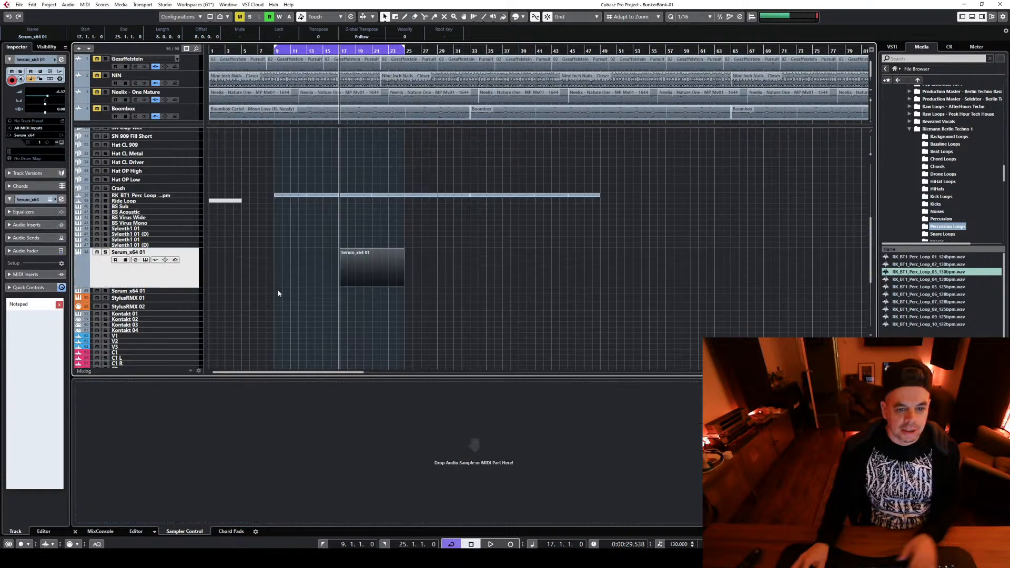
left_click(146, 260)
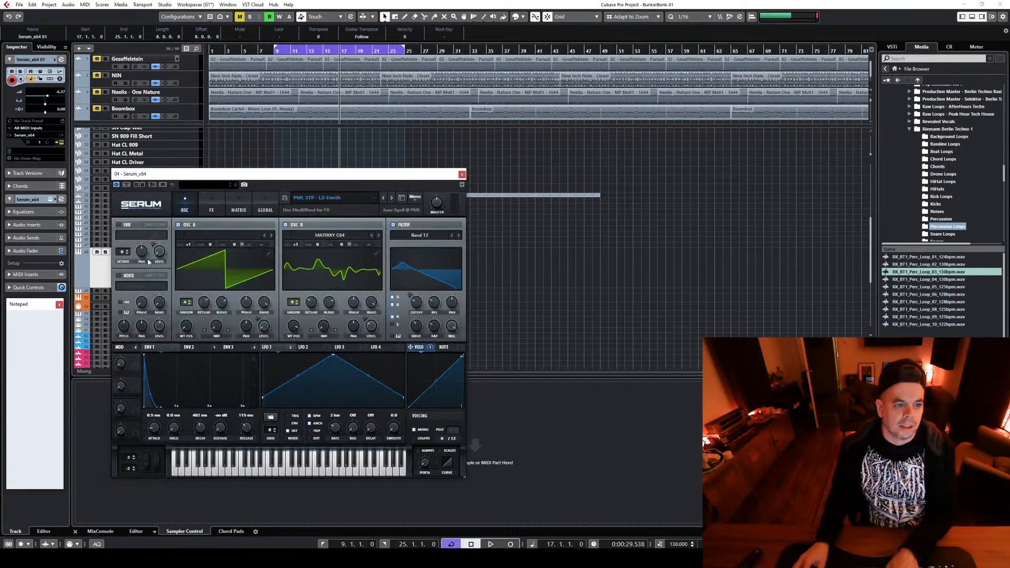
left_click(391, 200)
left_click(363, 198)
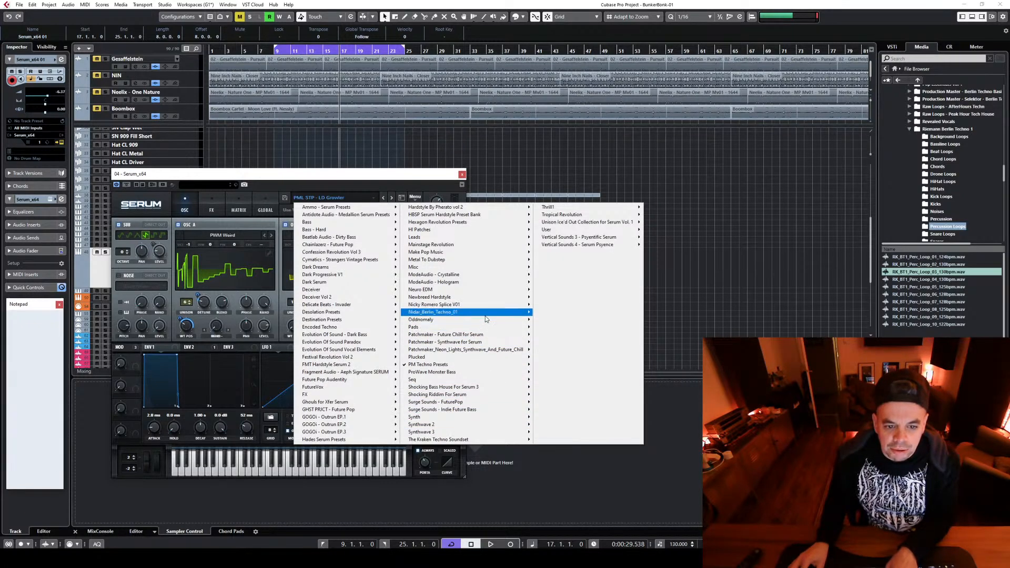
mouse_move(485, 315)
left_click(543, 314)
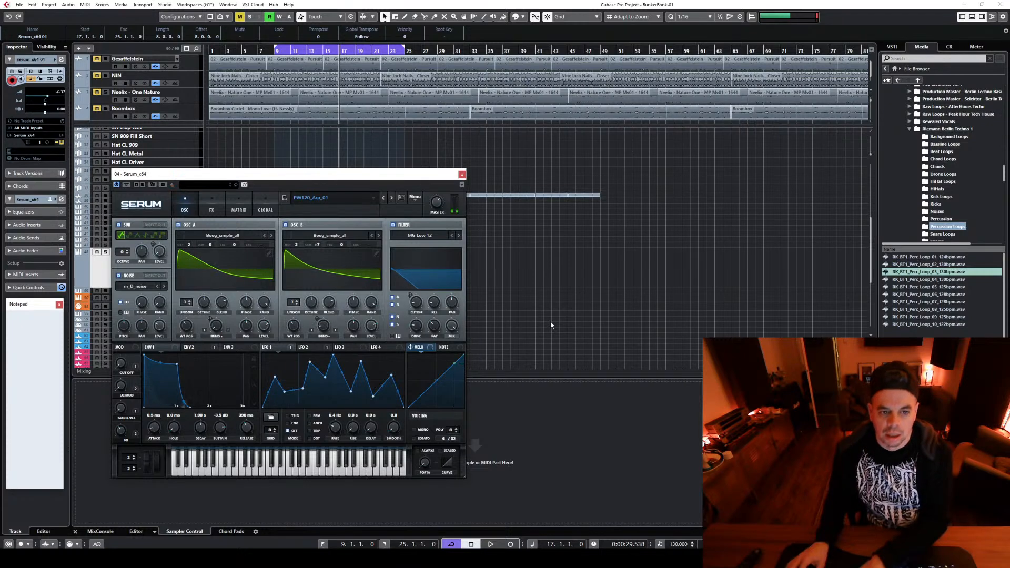
Play the project briefly, close Serum and open the Serum_x64 01 part at bar 17 for note editing
key("space")
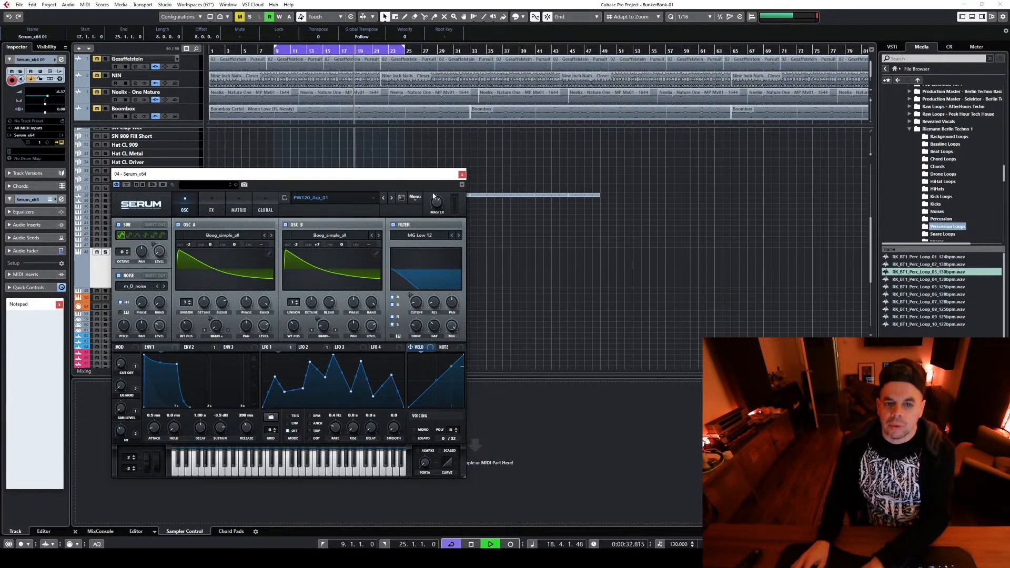
left_click(462, 174)
key("space")
double_click(378, 270)
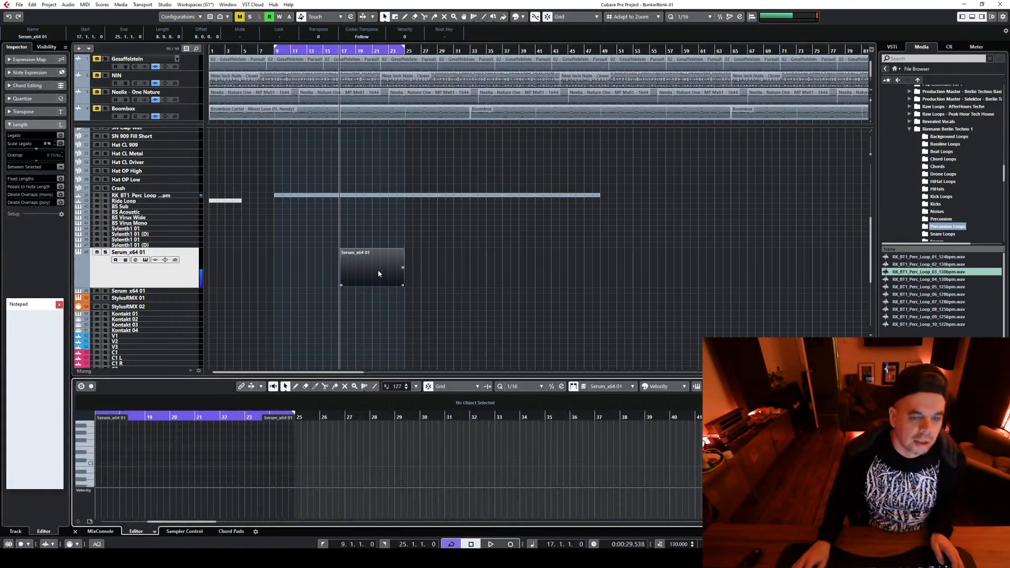
Draw same-pitch notes in bar 17: an eighth at 17.1.3 and sixteenths at 17.3.4 and 17.4.3, checking them in playback
left_click(83, 460)
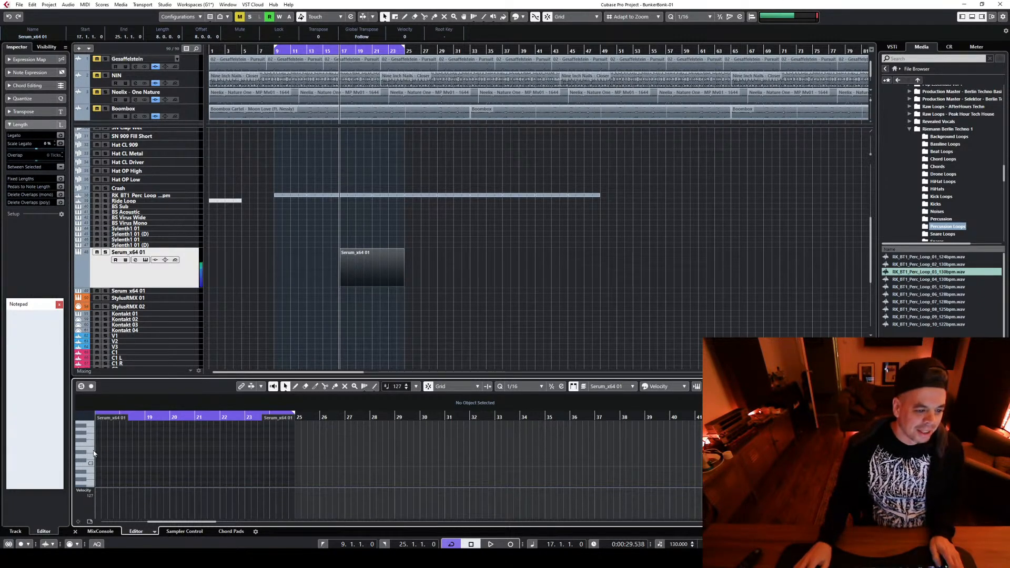
key("h")
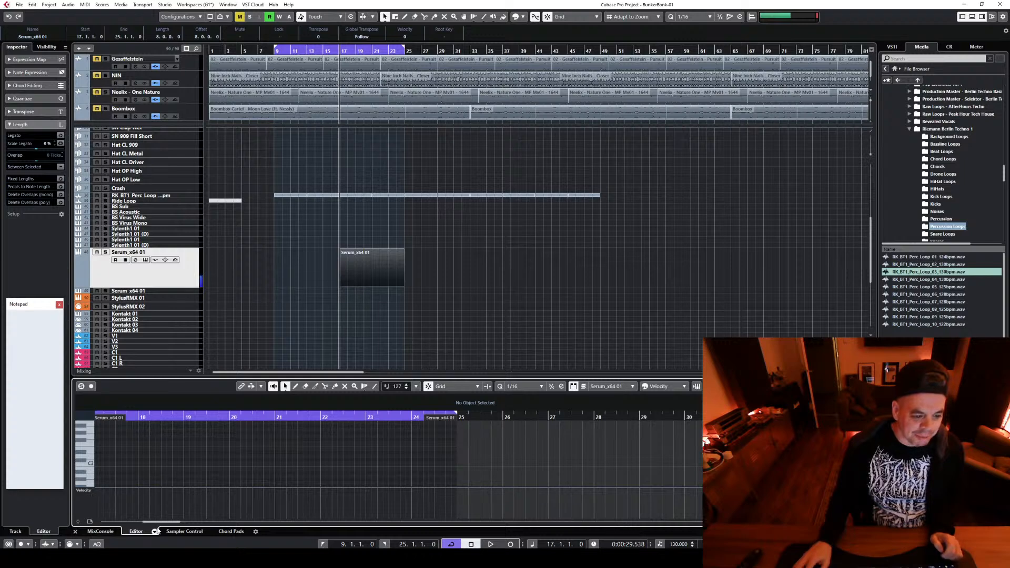
left_click_drag(159, 522, 154, 524)
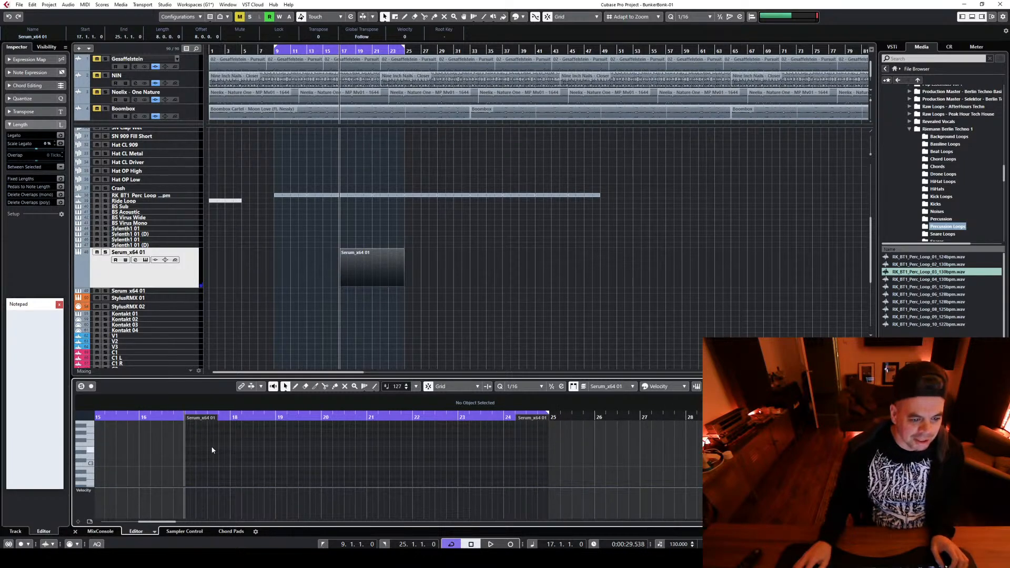
left_click(213, 450, "alt")
key("h")
key("h")
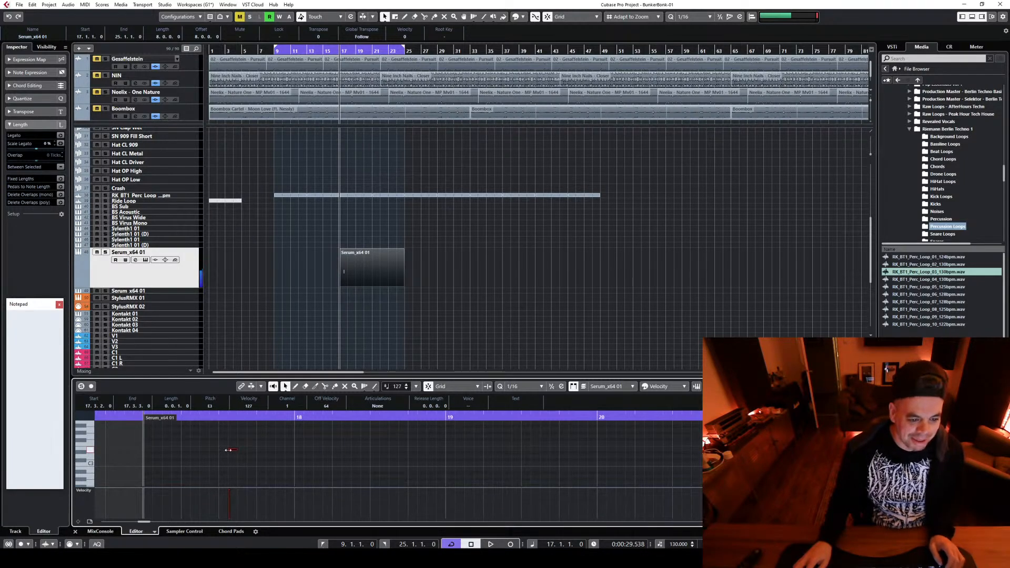
left_click_drag(226, 450, 173, 455)
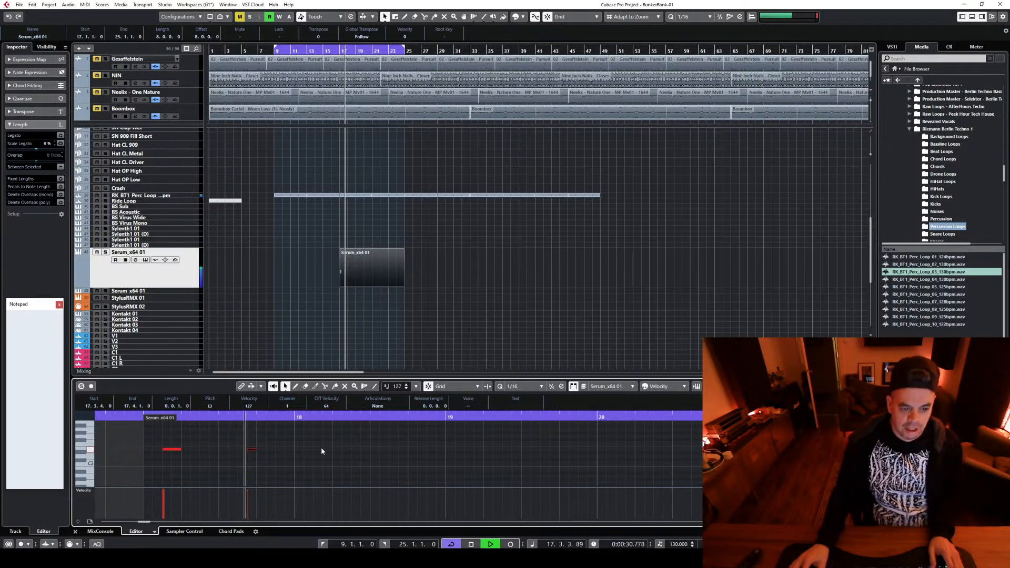
key("space")
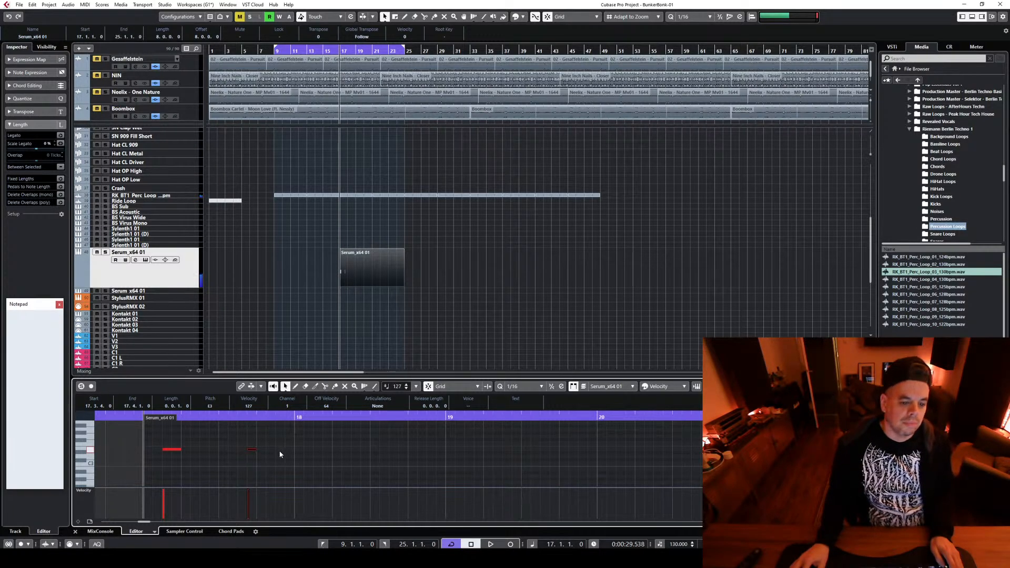
key("space")
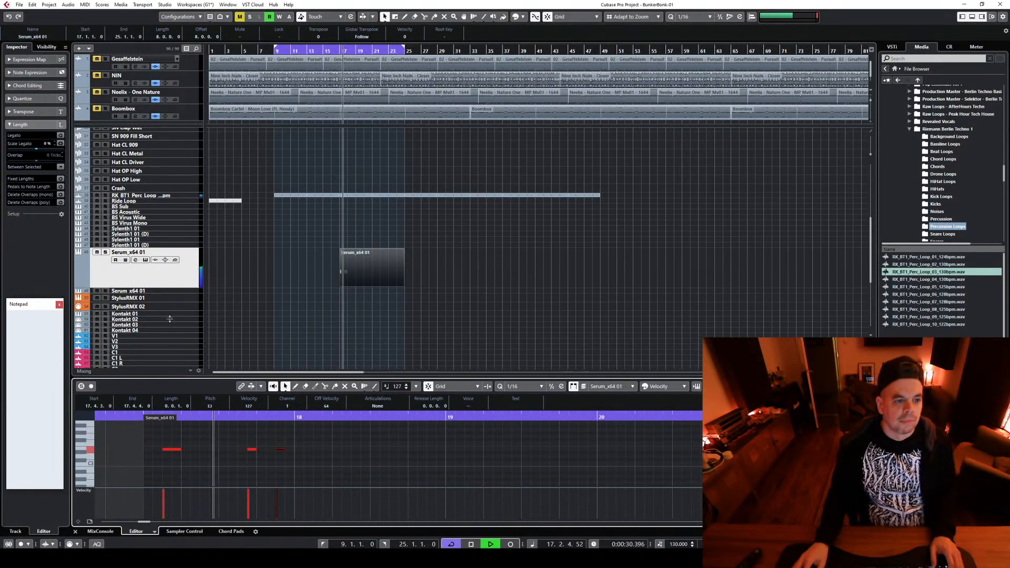
Set the Serum_x64 01 track volume to -1.75 and play the phrase
left_click(68, 102)
key("space")
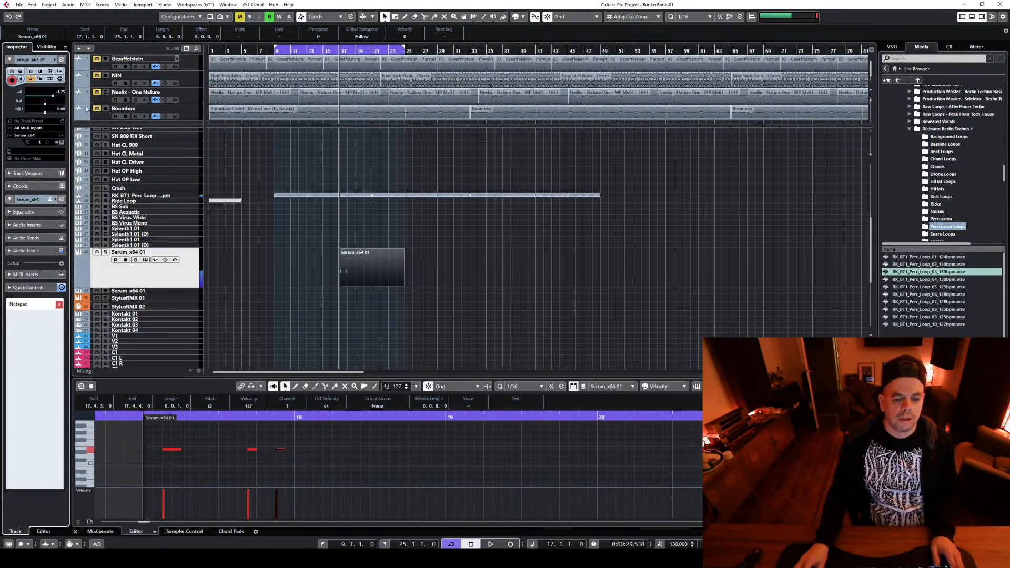
key("space")
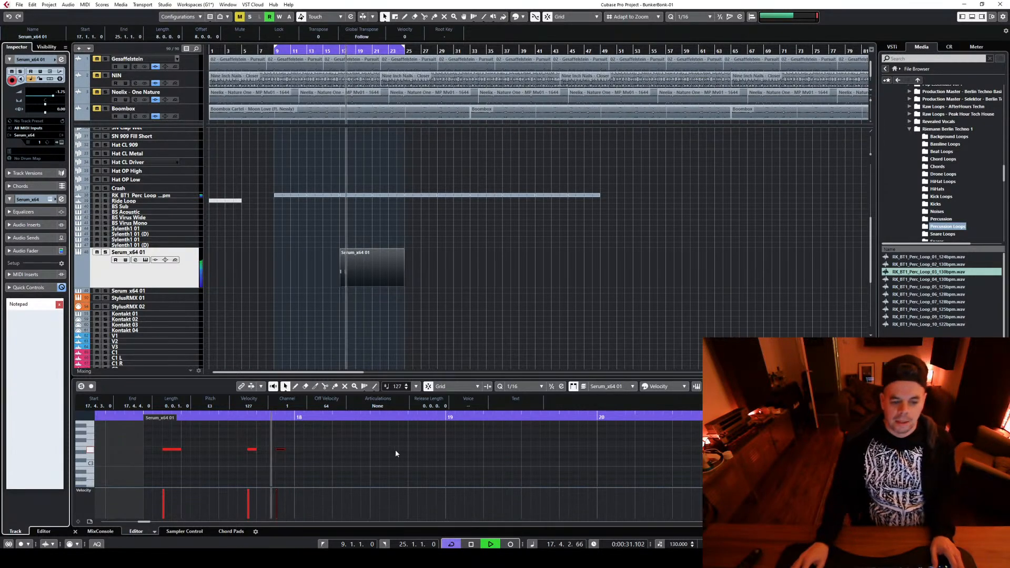
key("space")
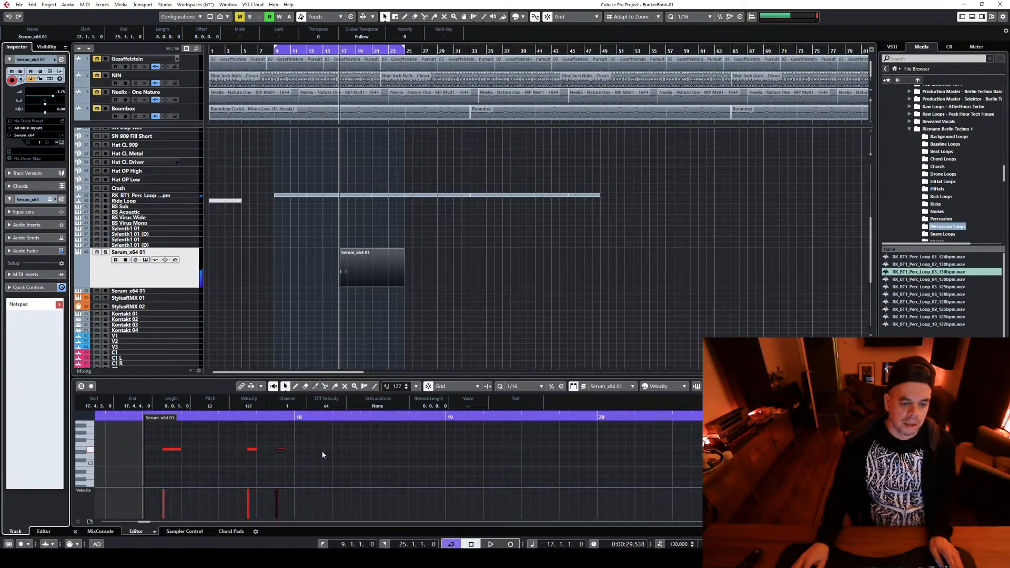
Select the three bar 17 notes and duplicate them into bar 18
left_click_drag(314, 462, 173, 452)
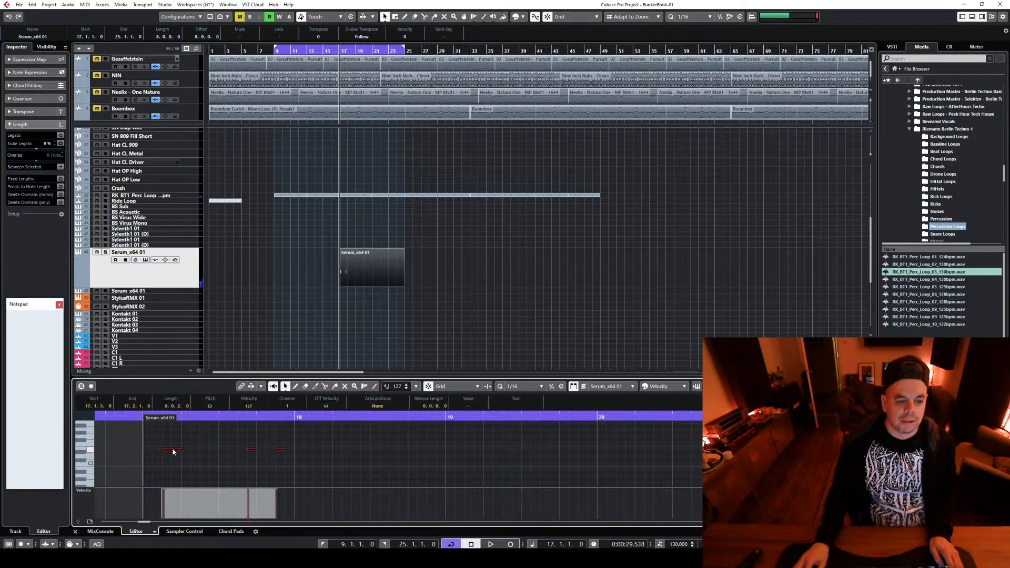
left_click_drag(325, 451, 326, 451)
left_click(383, 462)
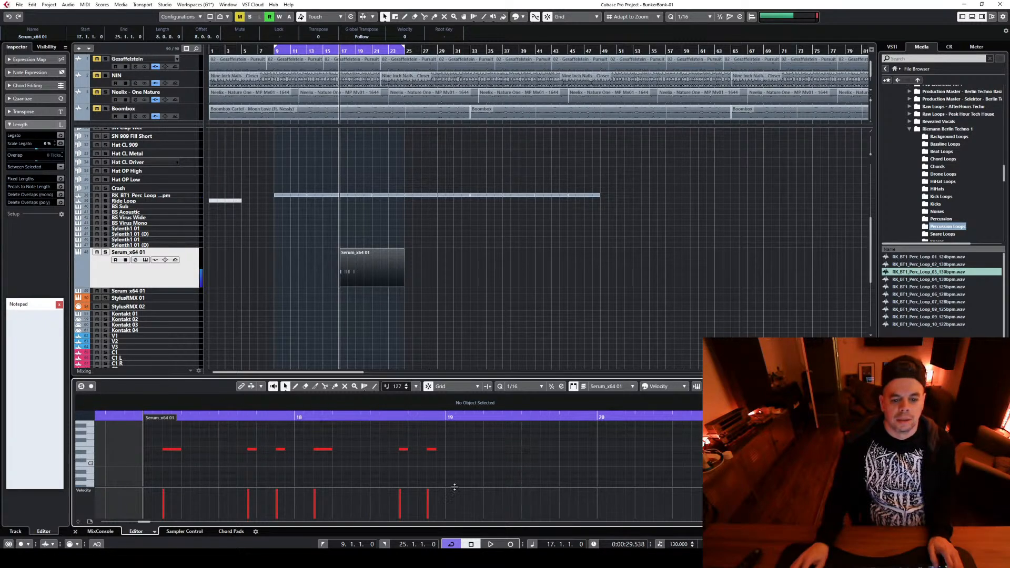
Equalize the Serum_x64 01 channel during playback: cut the lows with band 1 and boost band 2 by 6.4 dB at 560 Hz
key("space")
left_click(136, 271)
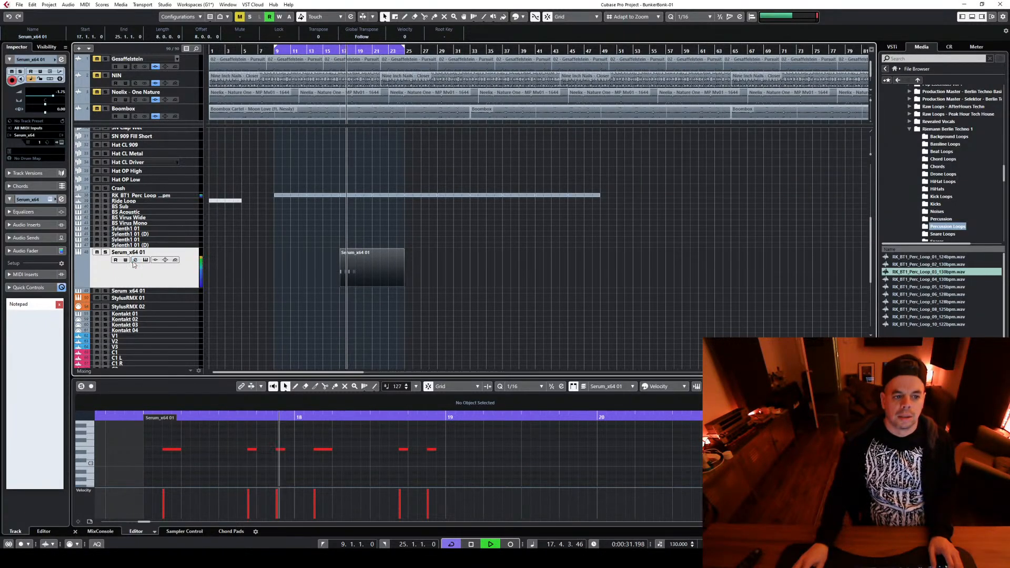
left_click(135, 260)
left_click_drag(665, 196, 673, 235)
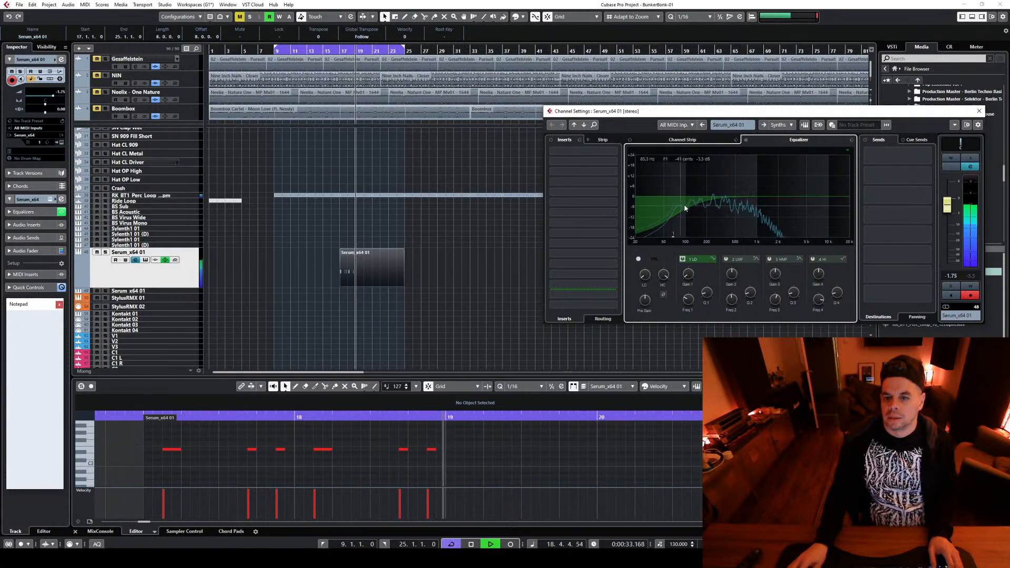
left_click_drag(698, 196, 738, 185)
key("space")
key("space")
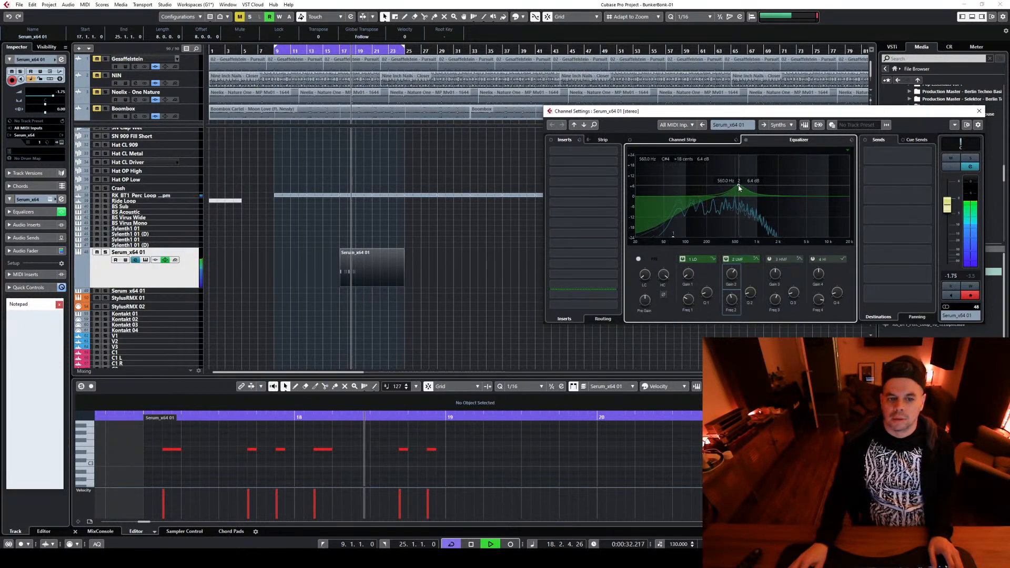
key("space")
Repeat the note pattern across bars 19 and 20, varying bar 19 with a lower sixteenth at 19.1.3 and another at 19.1.4
mouse_move(454, 445)
left_mouse_down()
mouse_move(178, 457)
mouse_move(472, 455)
left_mouse_up()
left_click(479, 461)
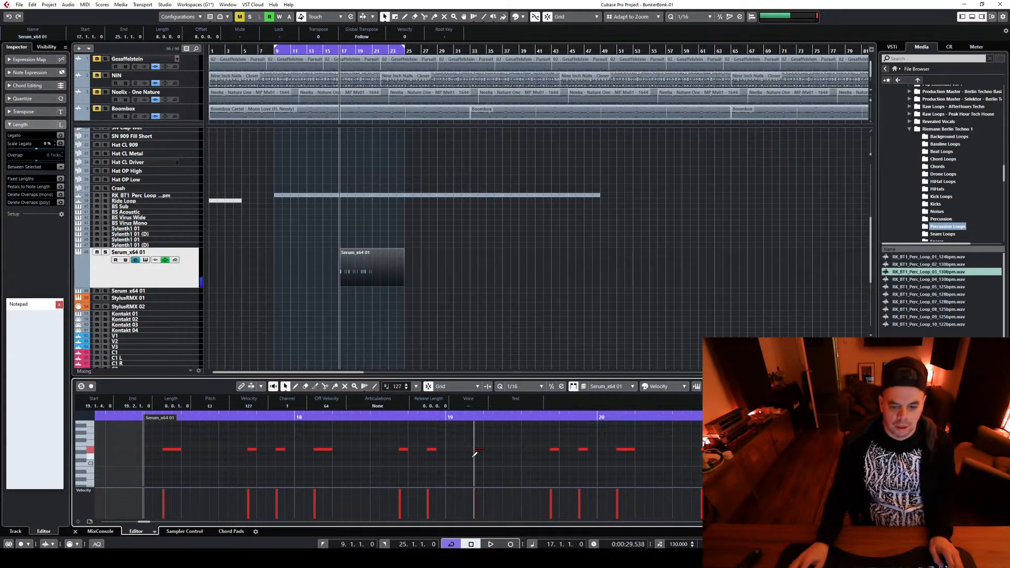
key("space")
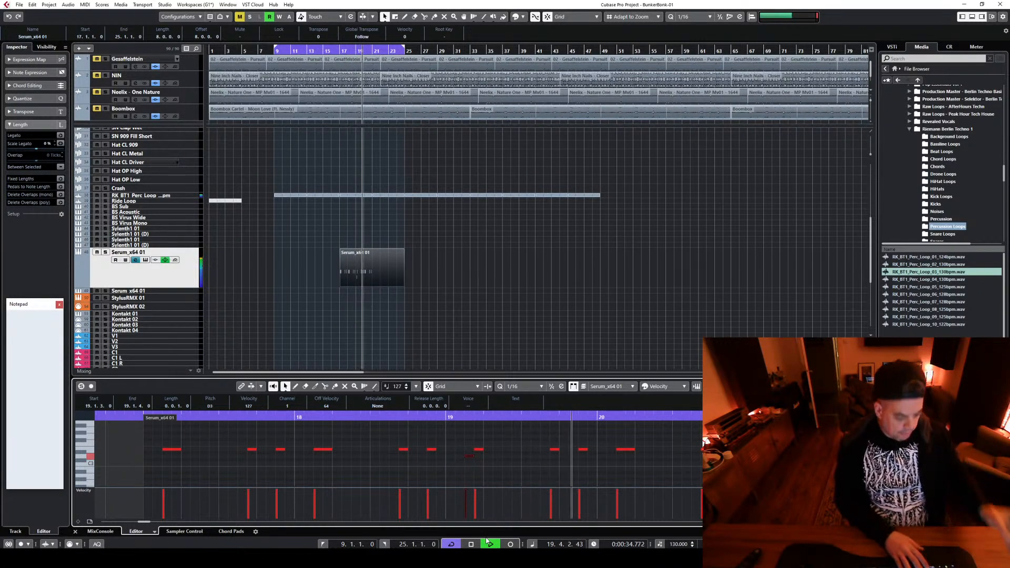
Add high sixteenth notes at 20.2.4 and 20.3.4 and a low one at 20.4.3, checking each in playback
key("space")
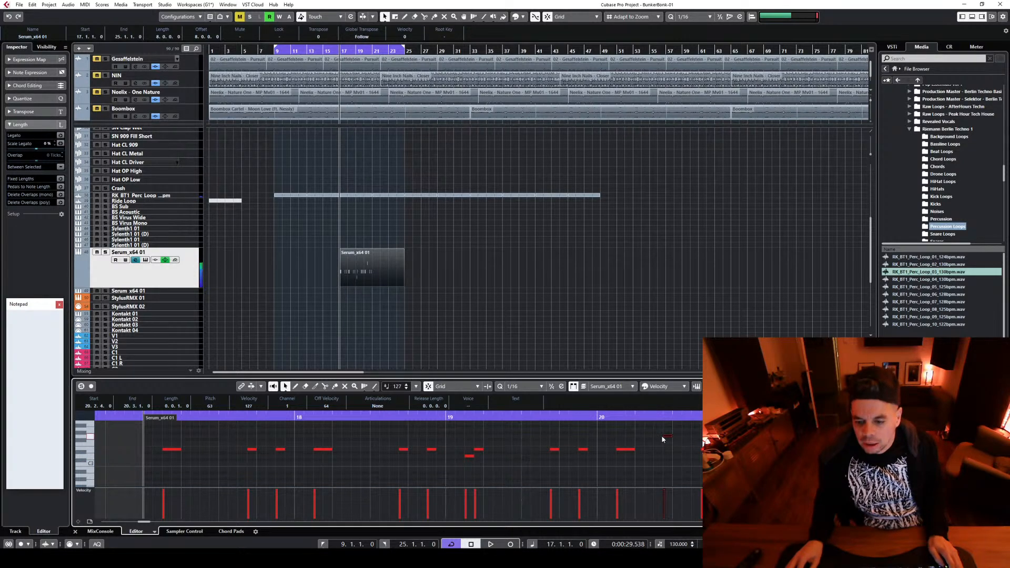
key("space")
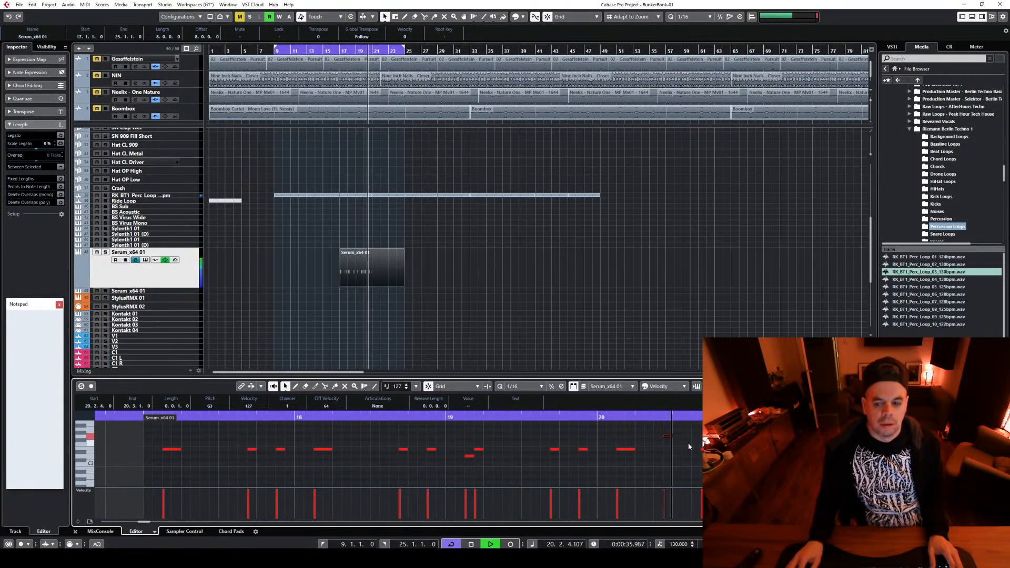
key("space")
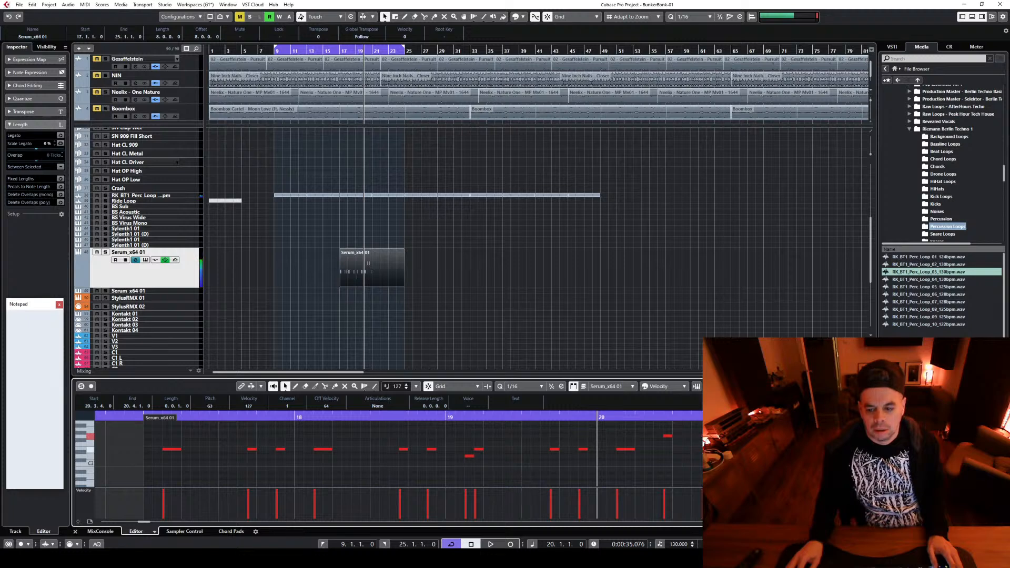
key("space")
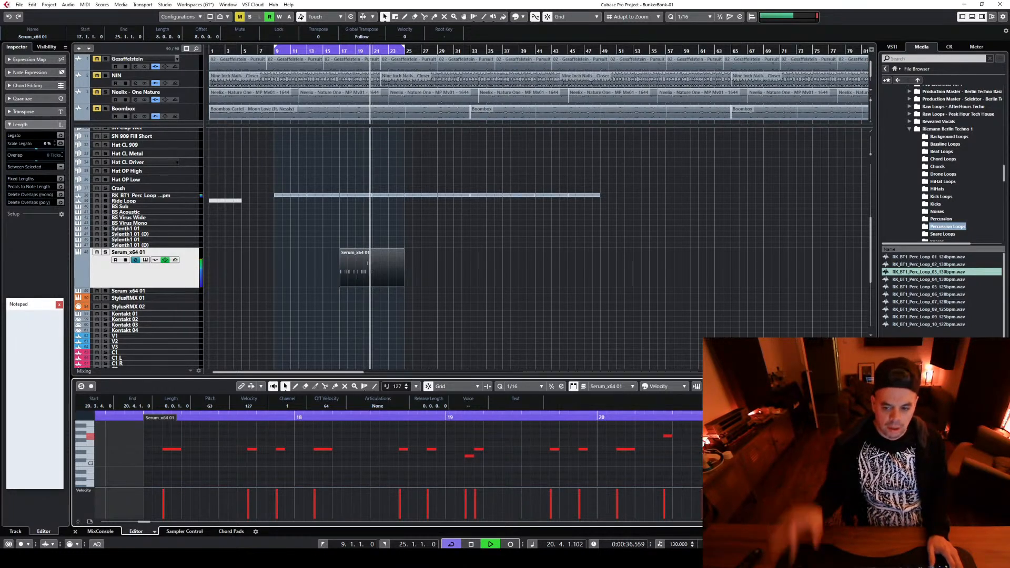
key("space")
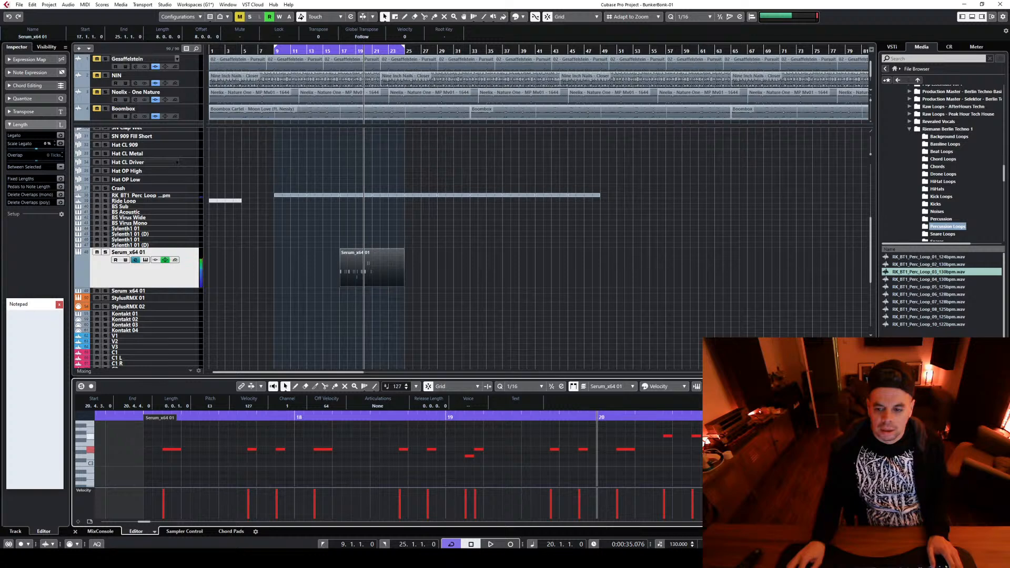
key("space")
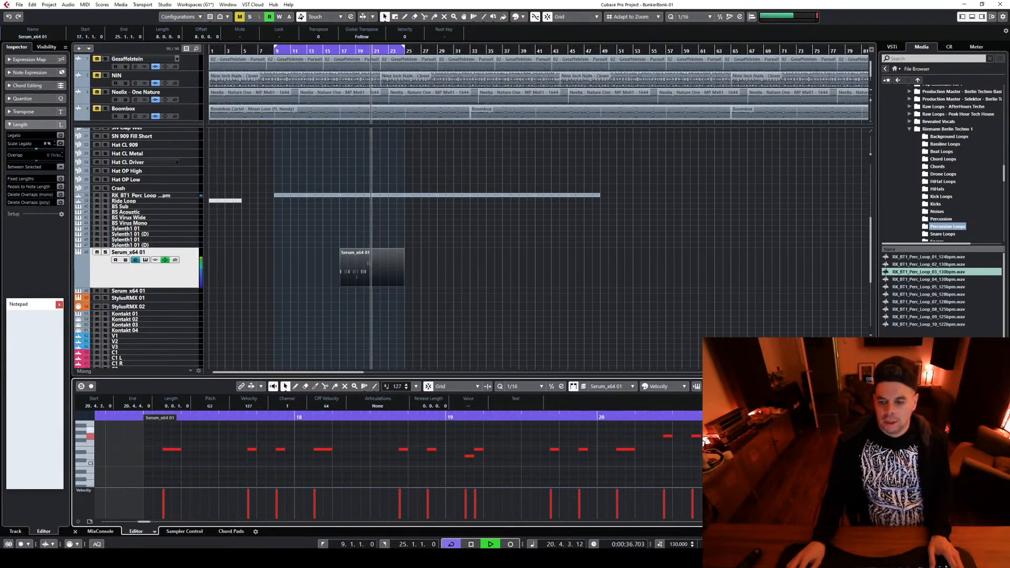
key("space")
key("space")
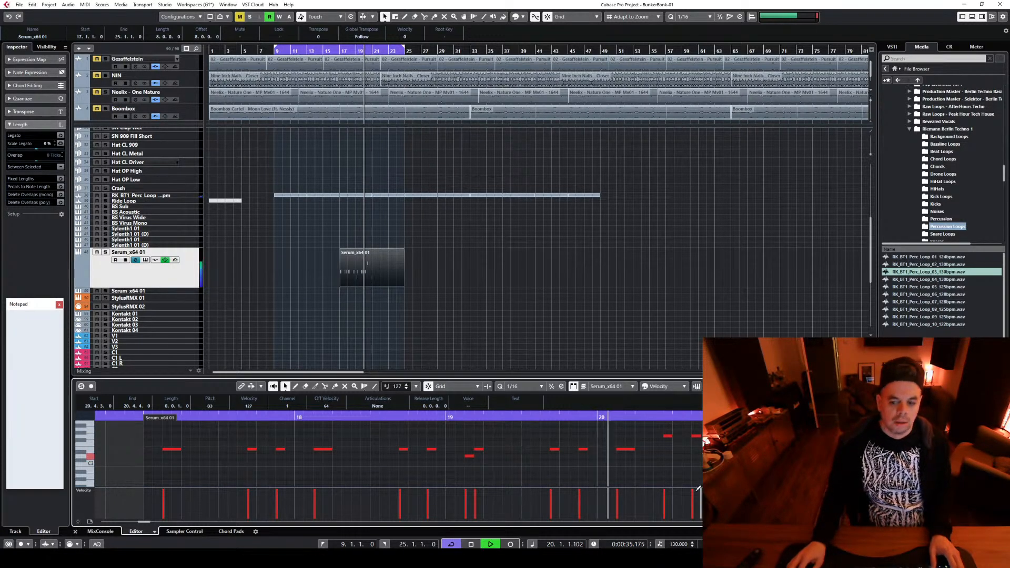
key("space")
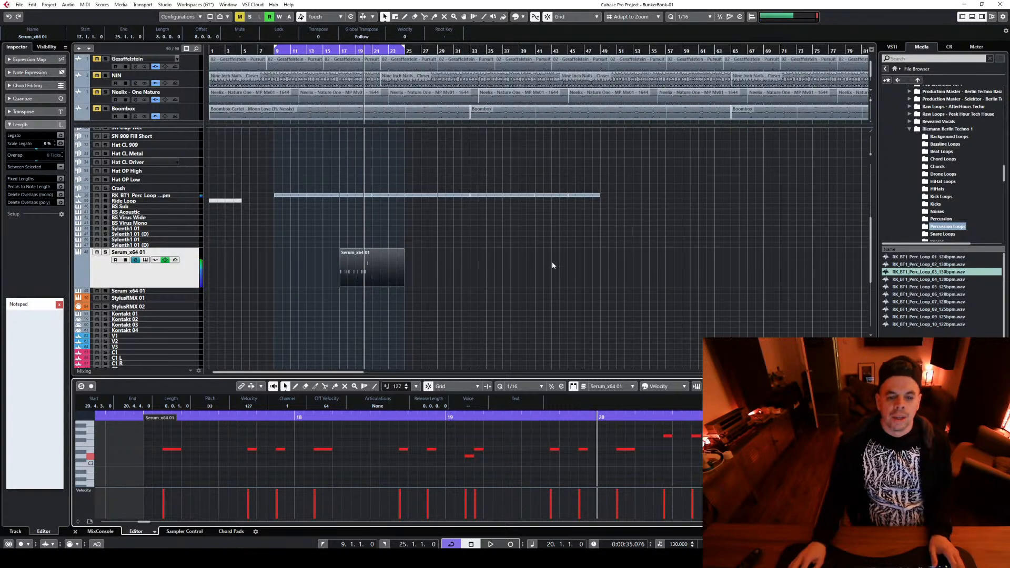
Shorten the Serum_x64 01 part to four bars and duplicate it at bar 21
left_click_drag(404, 287, 386, 260)
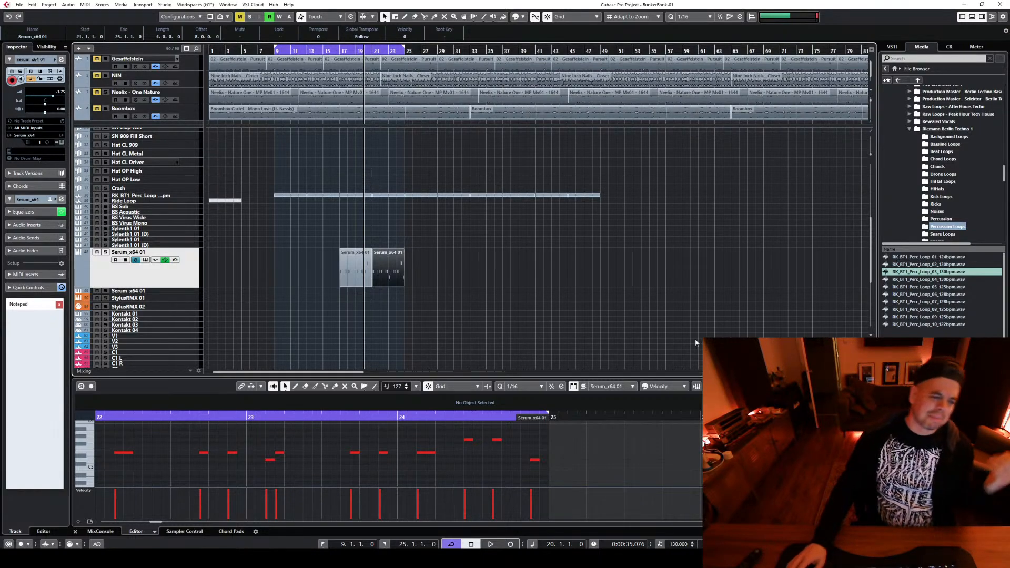
scroll(424, 305, "up", 5)
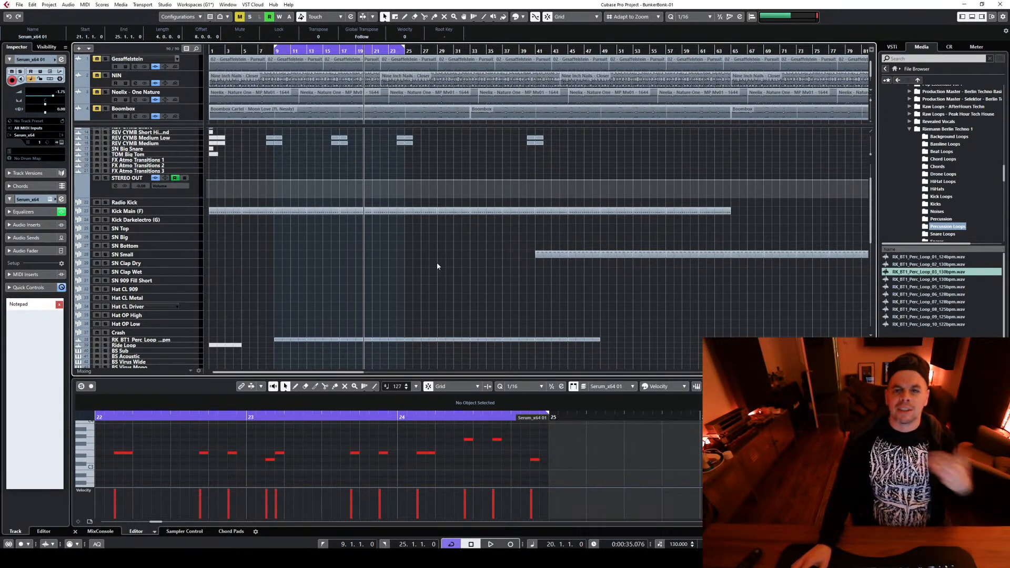
scroll(436, 279, "down", 7)
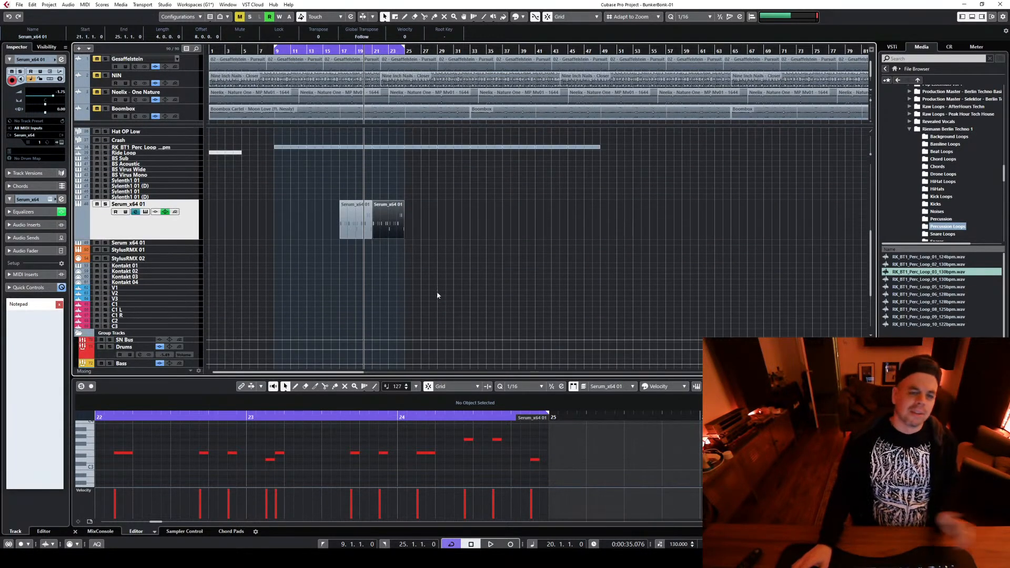
Play the riff from bar 17 and lower the high notes at 20.2.4 and 20.3.4 by two semitones in the first Serum part
left_click(340, 51)
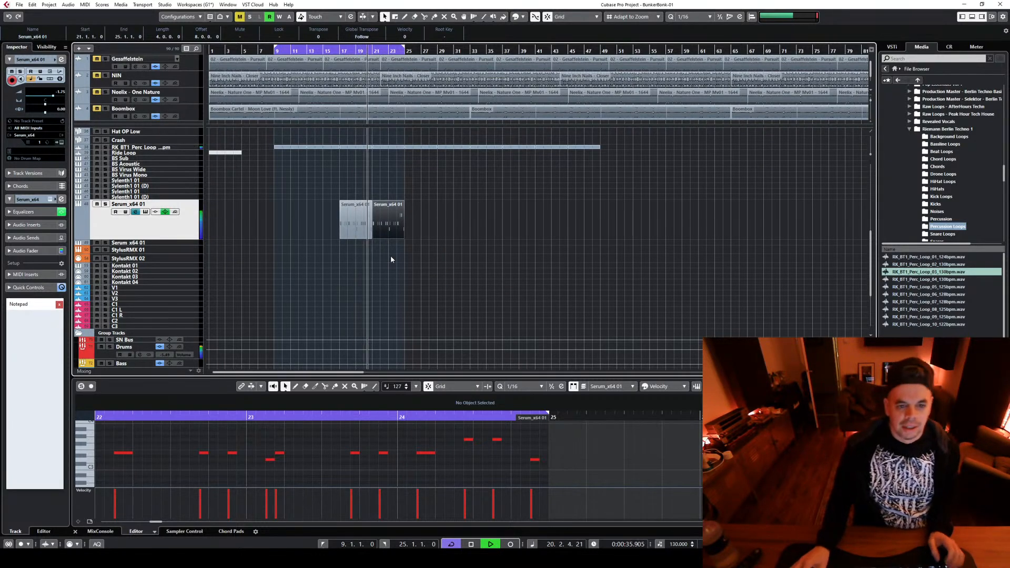
key("space")
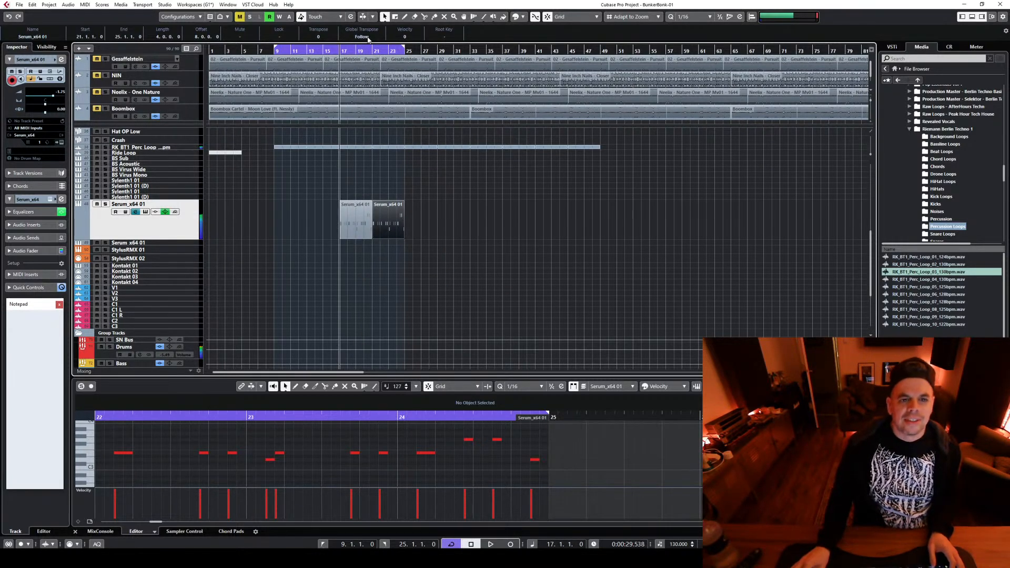
left_click(368, 210)
left_click_drag(613, 426, 649, 446)
key("Down")
key("Down")
key("space")
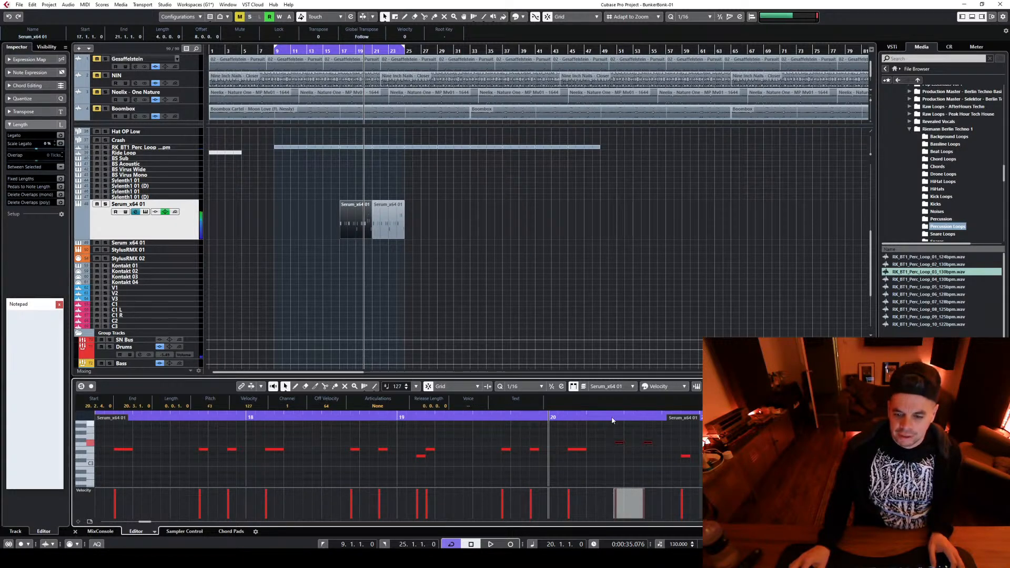
key("space")
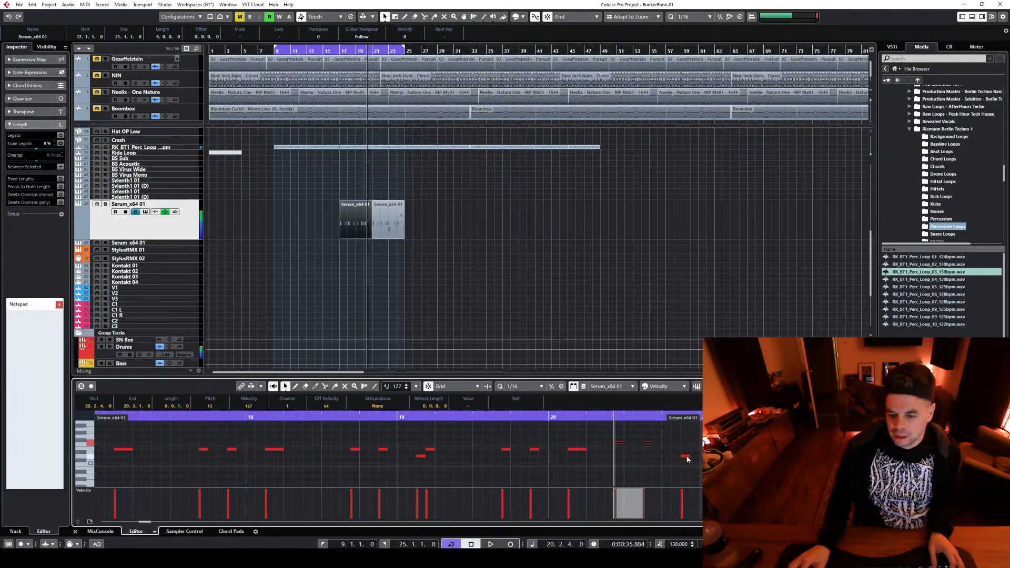
Lower the matching high notes at 24.2.4 and 24.3.4 by two semitones in the second Serum part
left_click(685, 456)
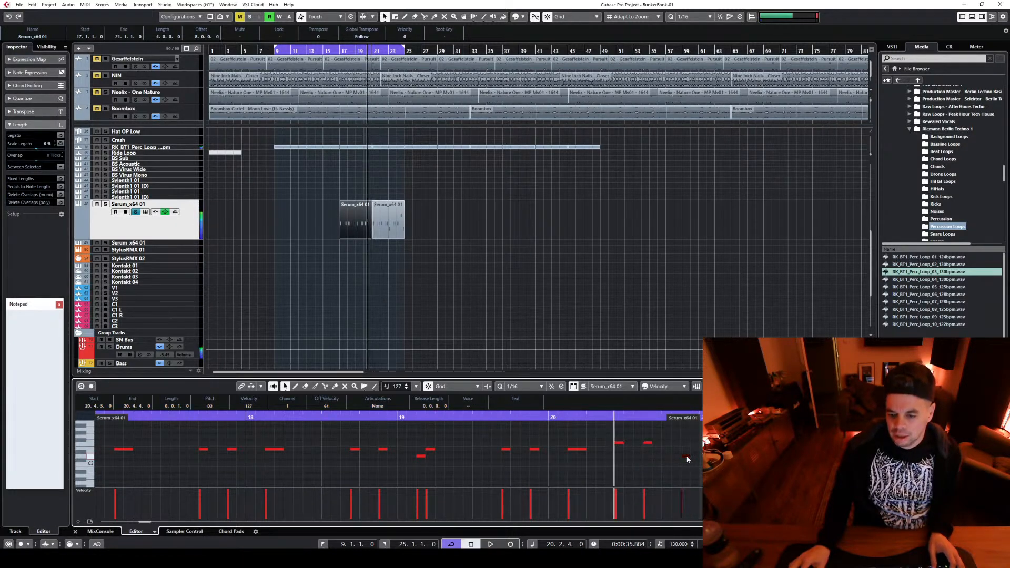
left_click(399, 218)
left_click_drag(613, 427, 648, 441)
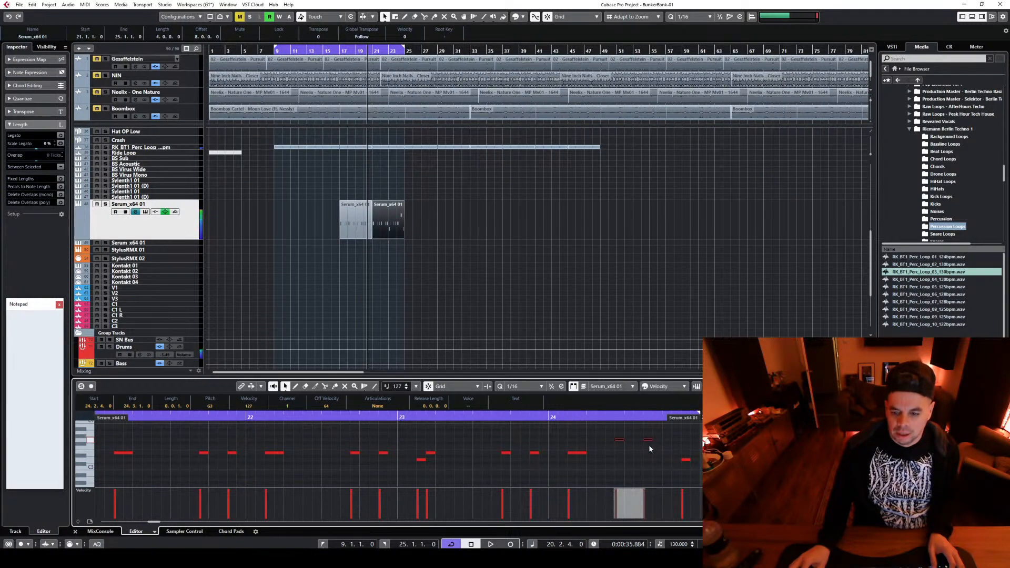
During playback, try out Serum's filter cutoff and its eq mod, fx and cut off macros, and close the instrument
key("space")
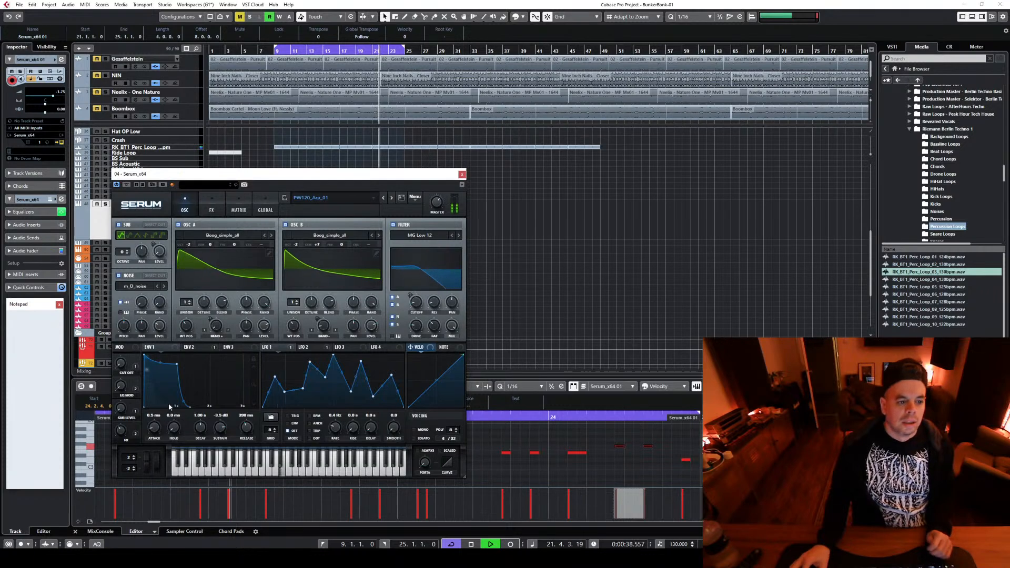
left_click_drag(418, 302, 428, 272)
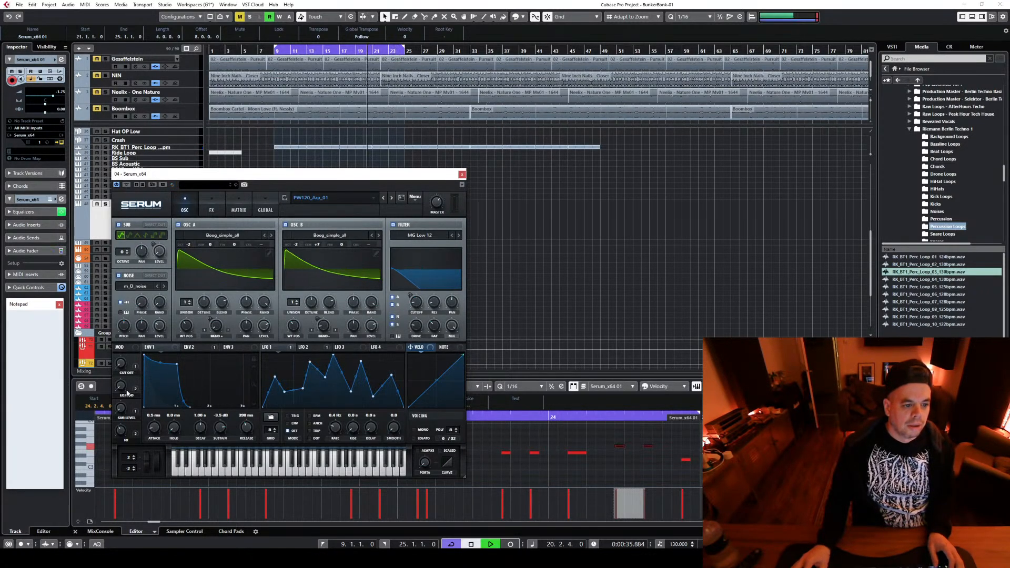
left_click_drag(126, 393, 133, 356)
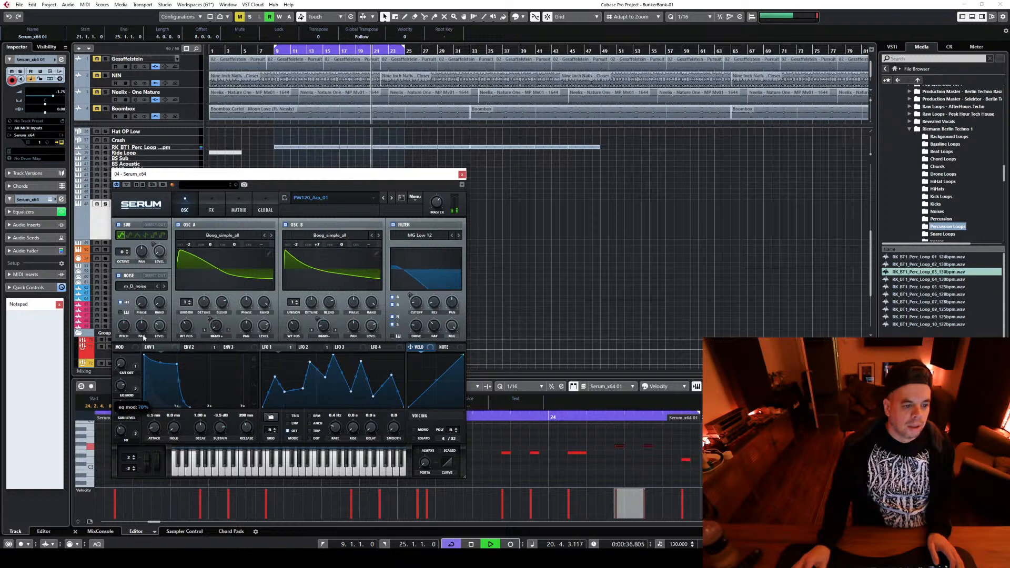
left_click_drag(121, 407, 128, 446)
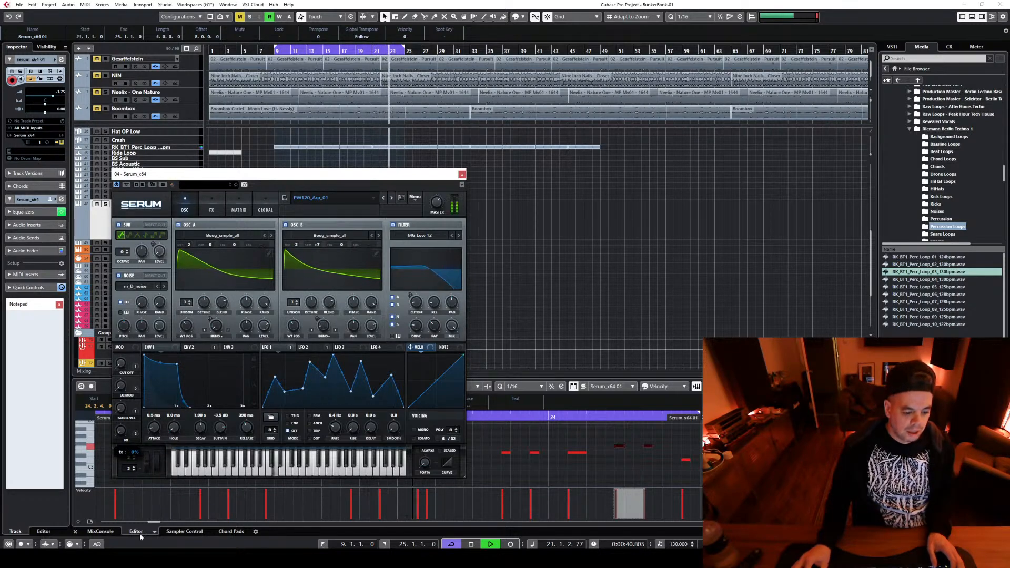
left_click_drag(121, 365, 120, 353)
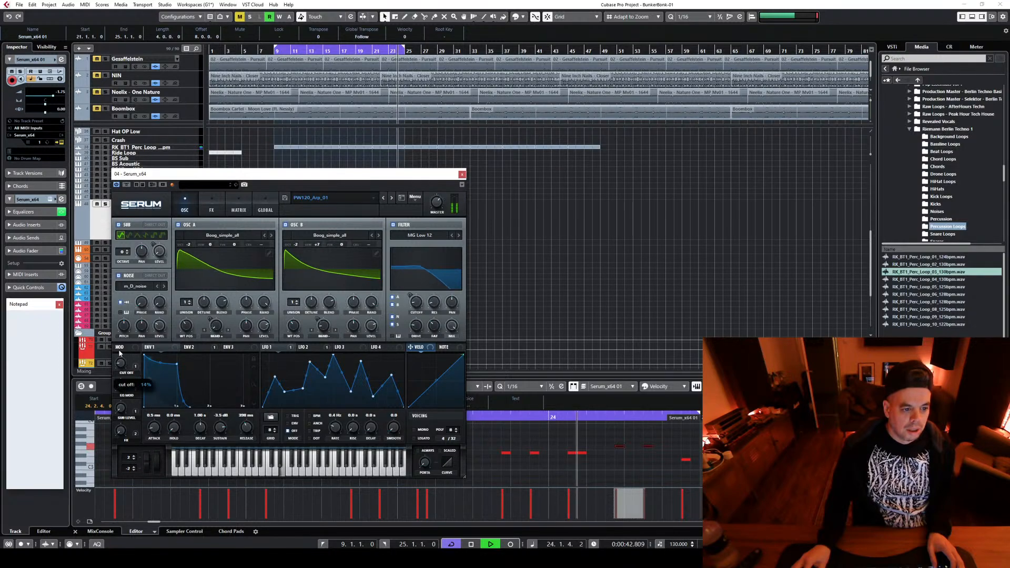
key("space")
left_click(462, 174)
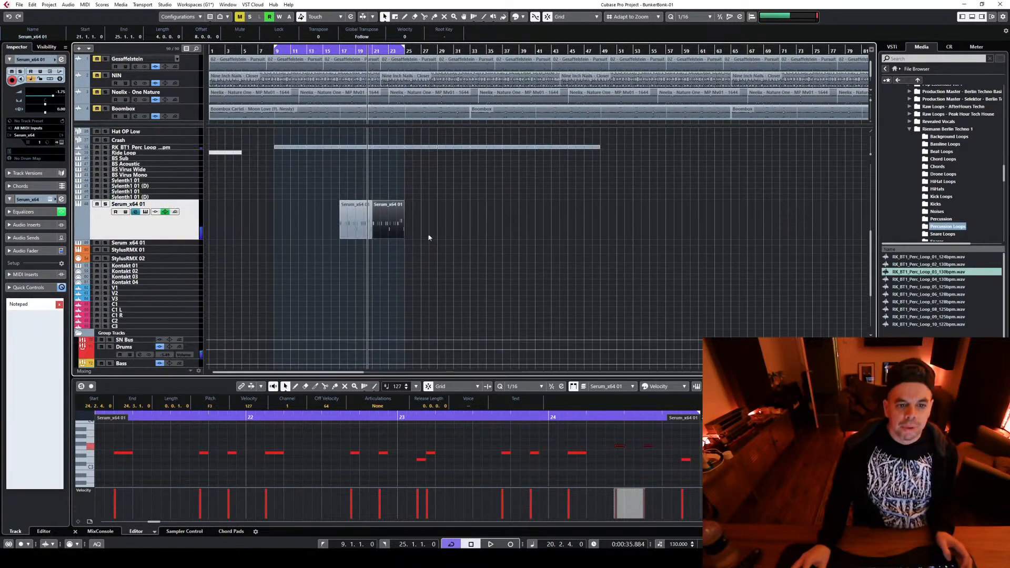
Move the transition effects from bar 21 onward eight bars later, and copy the two reverse cymbals around bar 17 to bar 25
scroll(428, 237, "up", 8)
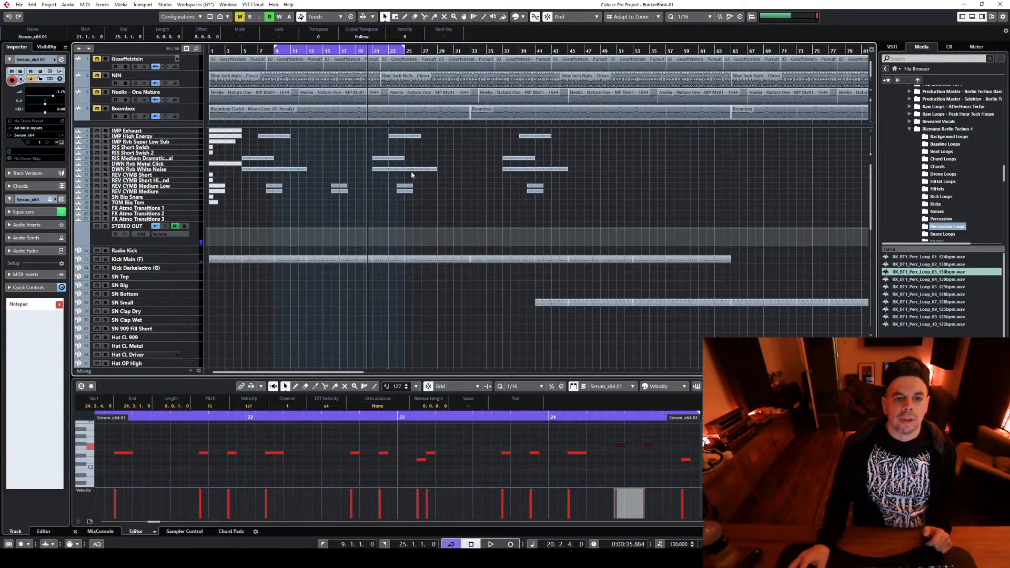
left_click(458, 185)
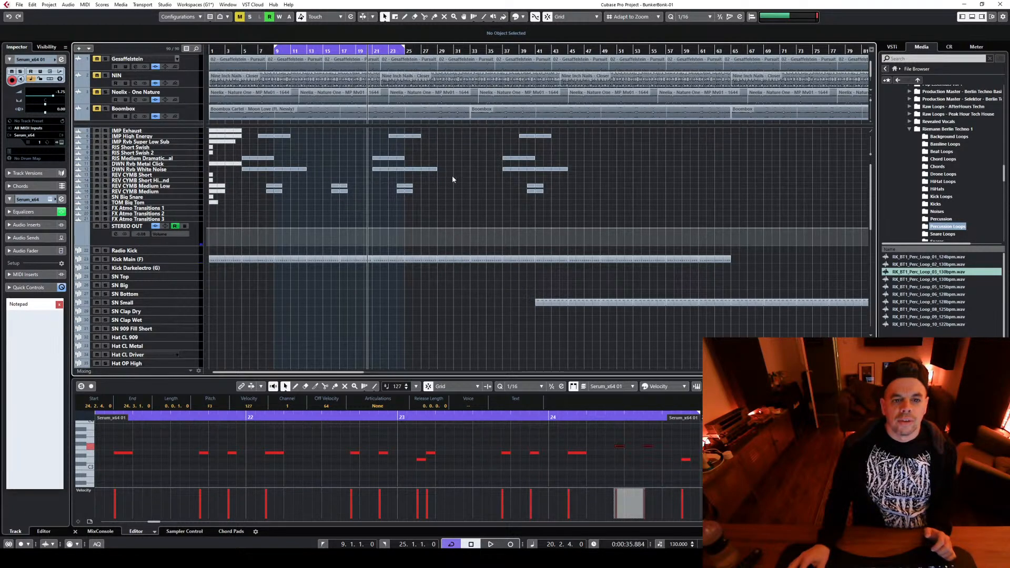
left_click_drag(452, 177, 368, 129)
left_click_drag(606, 220, 368, 133)
left_click_drag(383, 167, 438, 172)
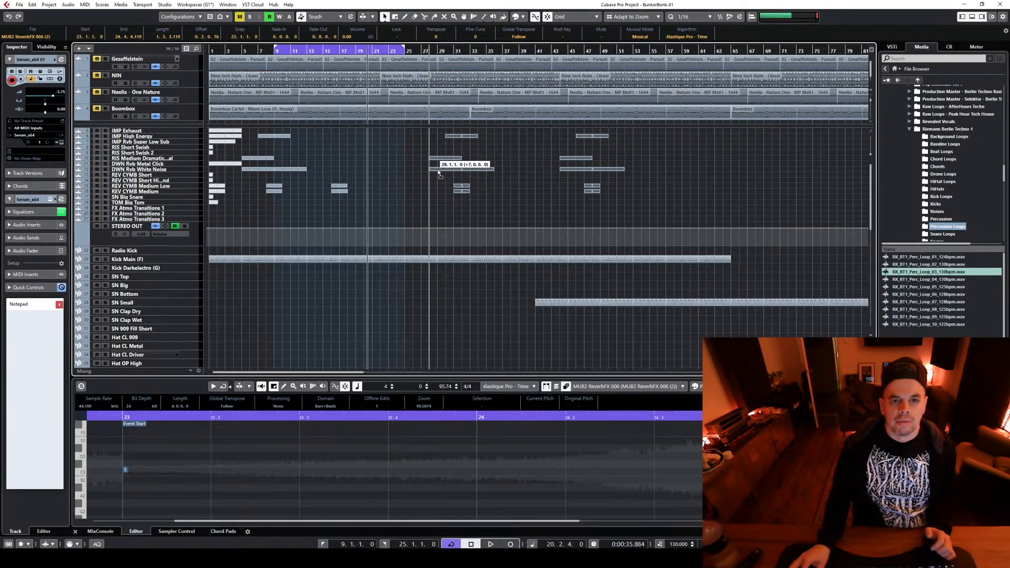
left_click_drag(438, 173, 447, 173)
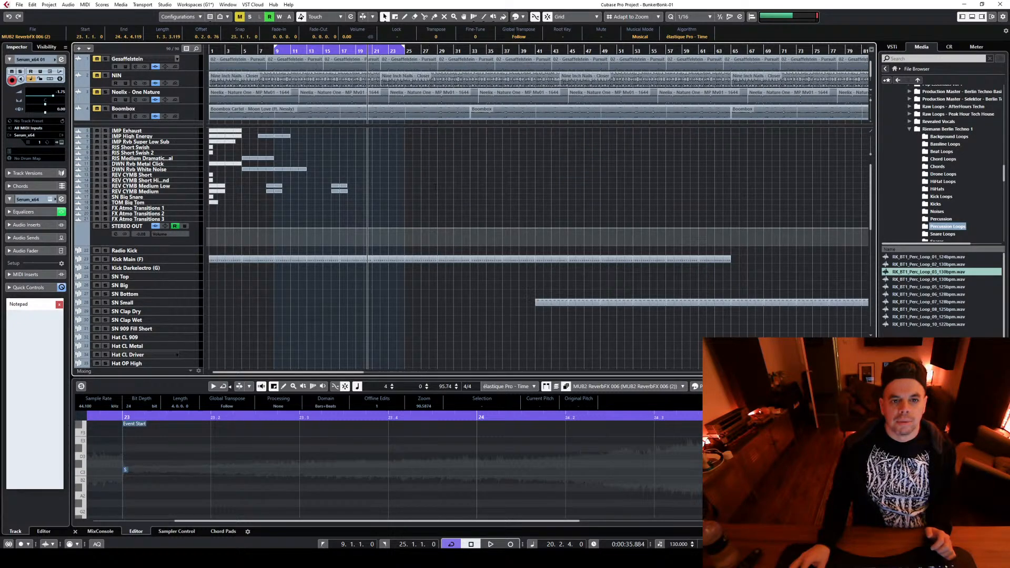
left_click(383, 197)
left_click_drag(334, 184, 400, 186)
Duplicate the two Serum_x64 01 parts at bar 25 and extend the cycle range to bar 33, playing briefly from bar 25
scroll(413, 208, "down", 4)
left_click_drag(434, 315, 421, 266)
scroll(429, 122, "up", 5)
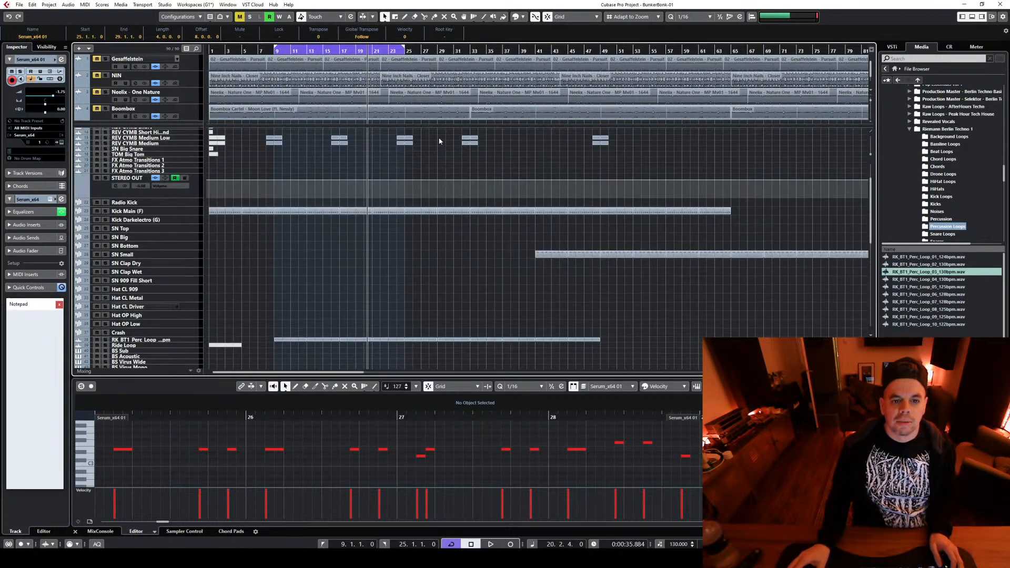
left_click_drag(405, 48, 470, 54)
left_click(402, 51)
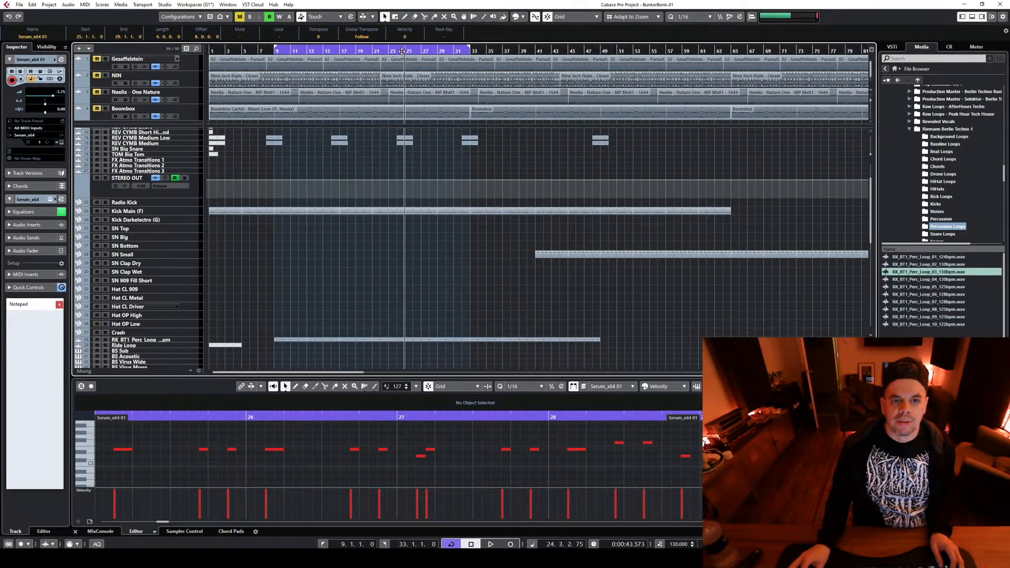
scroll(435, 266, "down", 3)
key("space")
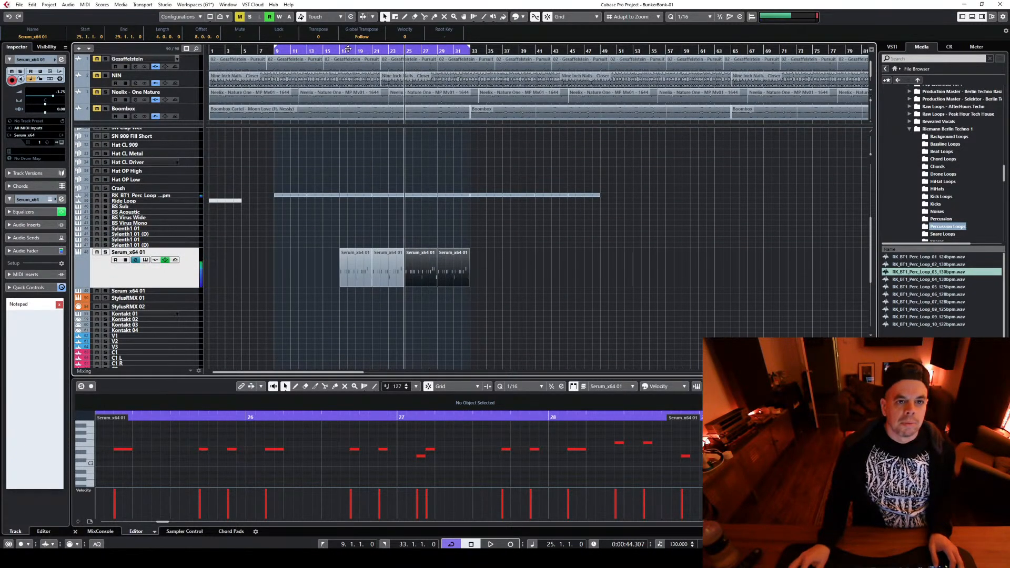
Play the Serum riff from bar 17 while checking the synth's controls in its open window
left_click(346, 49)
left_click(145, 259)
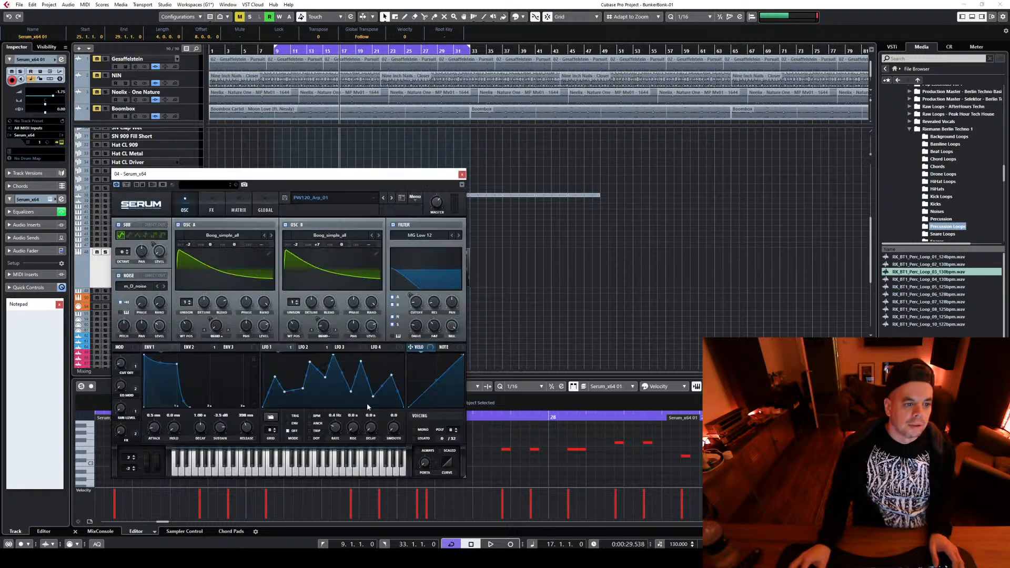
key("space")
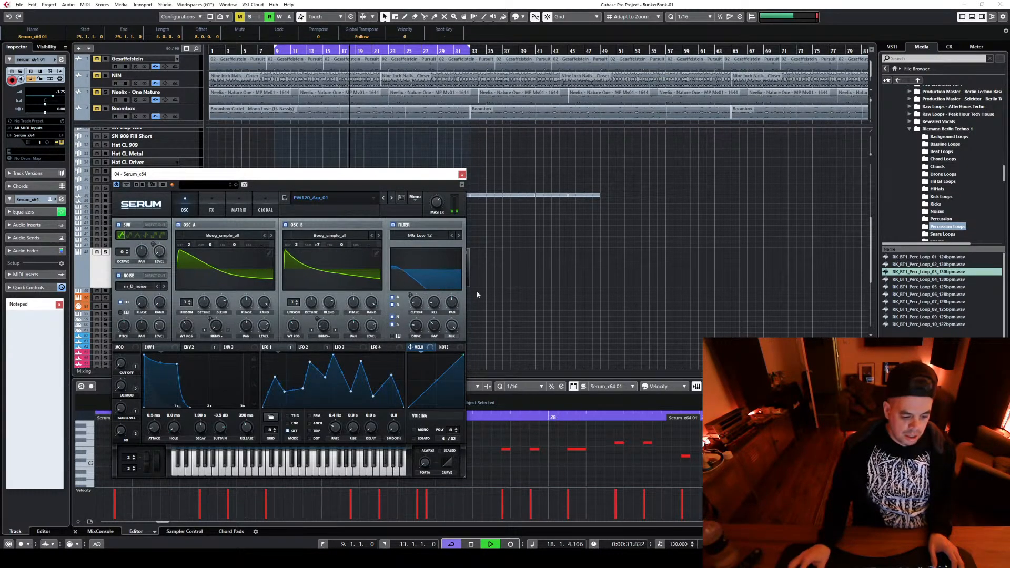
left_click(462, 174)
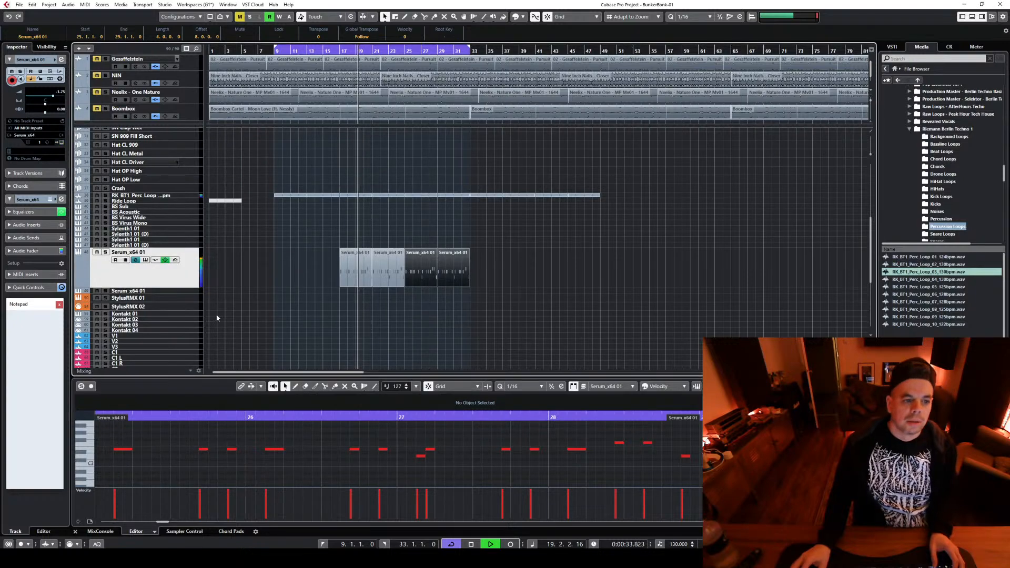
left_click(165, 259)
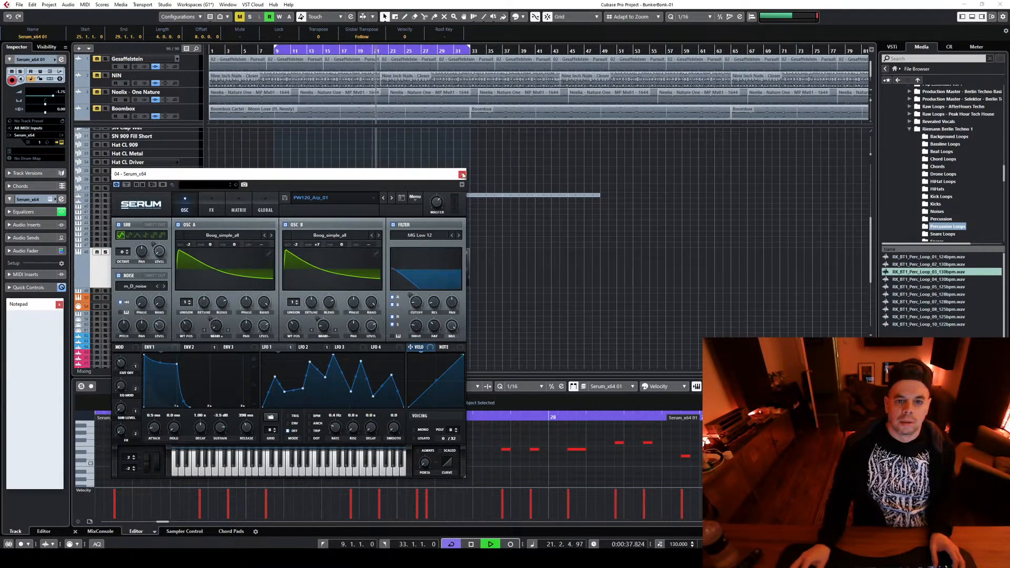
key("Escape")
key("space")
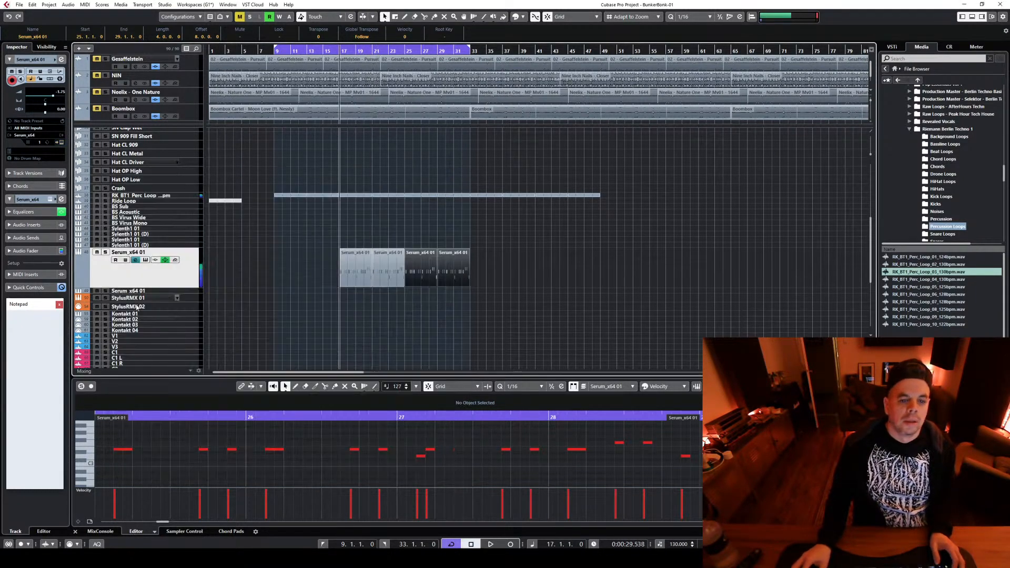
Record a short pass of automation for Serum's cut off macro from bar 17
left_click(148, 261)
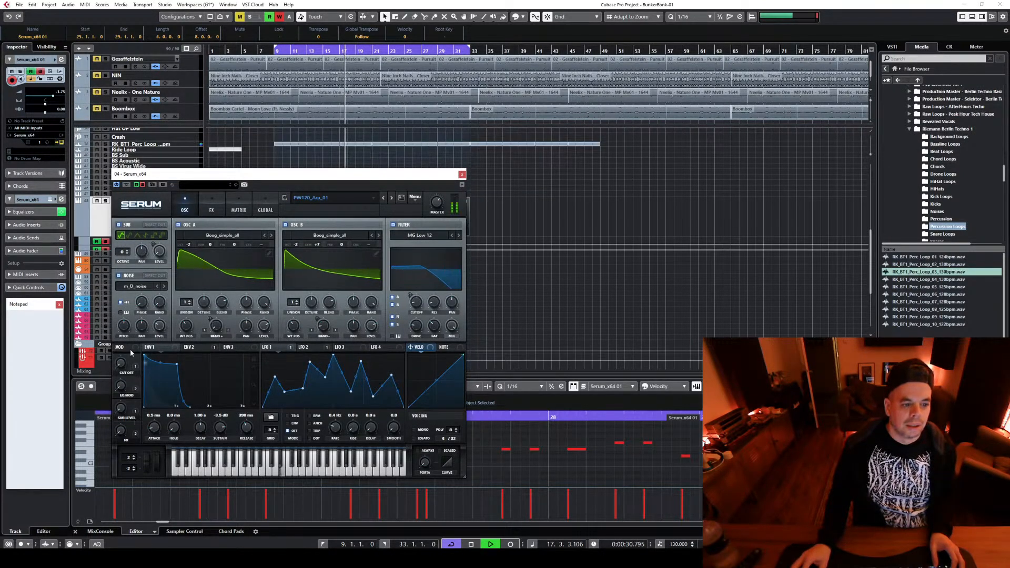
key("space")
left_click(462, 175)
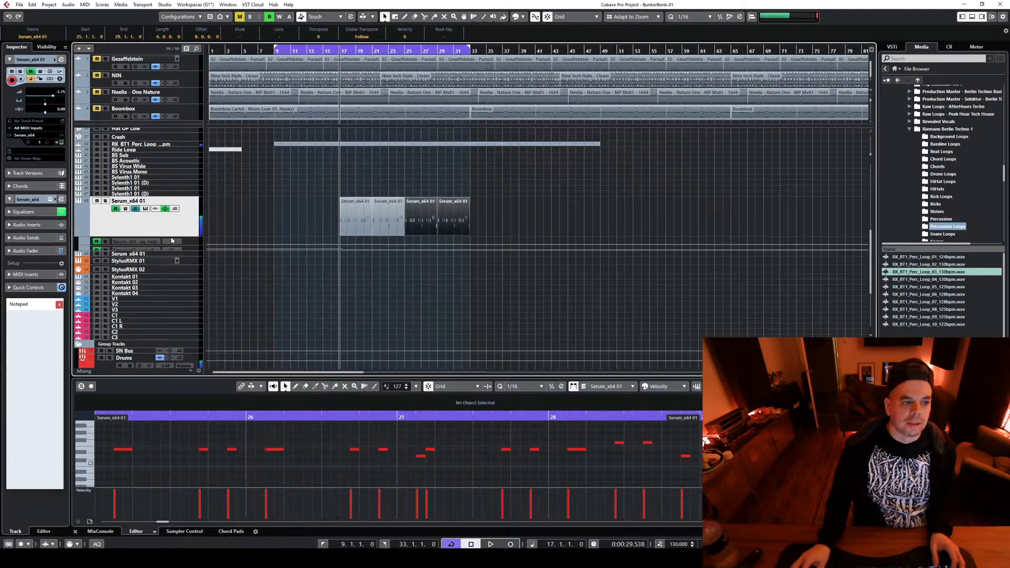
Enlarge the Serum_x64 cut off automation lane and move its recorded point to 17.1.1 with value 0
left_click(192, 249)
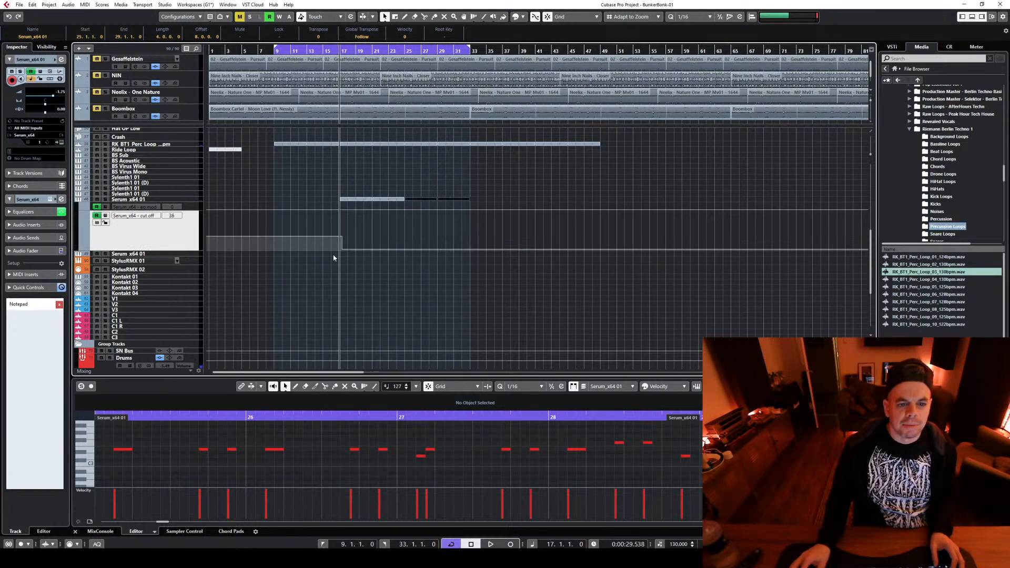
scroll(342, 295, "up", 7)
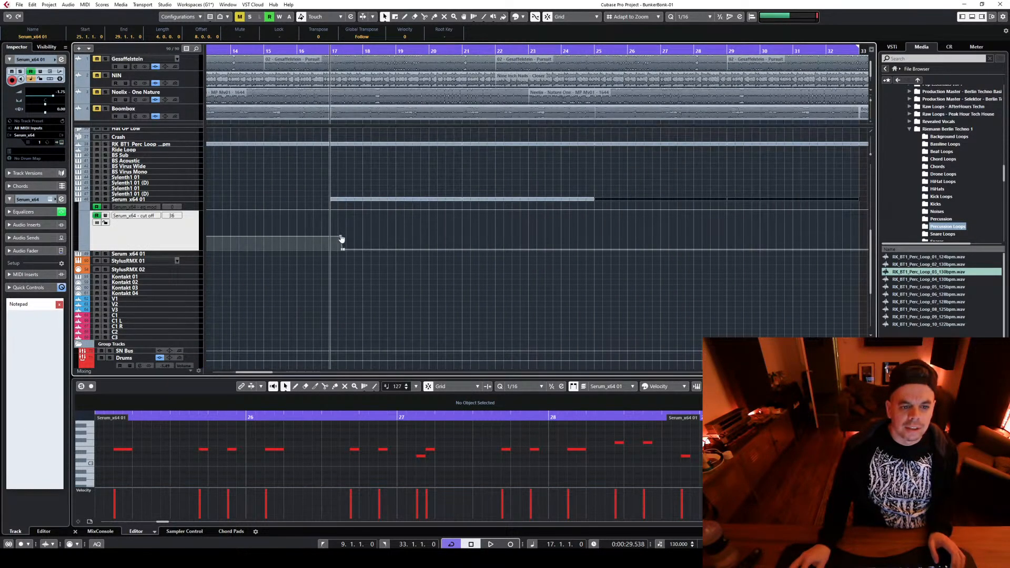
mouse_move(341, 236)
left_mouse_down()
mouse_move(340, 263)
mouse_move(329, 250)
left_mouse_up()
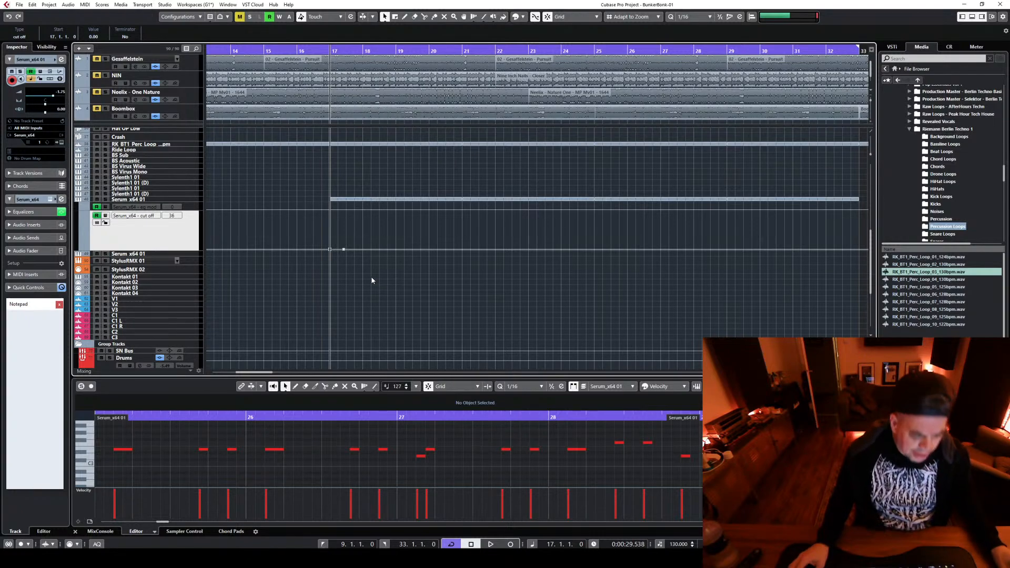
Draw a cut off ramp from bar 17 up to 65.26 at bar 33, audition it, and lower the end point to 45.26
scroll(432, 259, "up", 3)
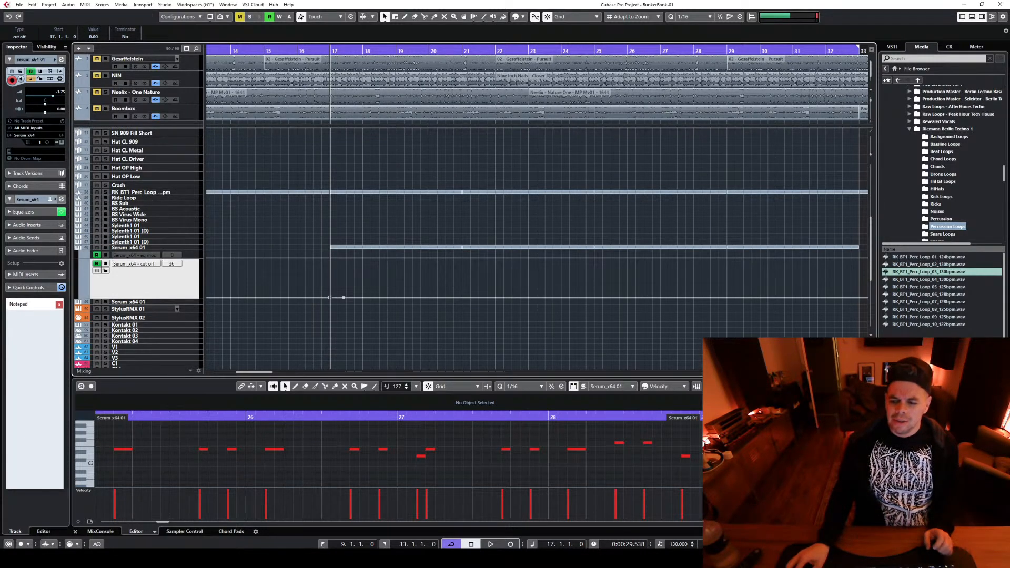
scroll(496, 295, "down", 6, "ctrl")
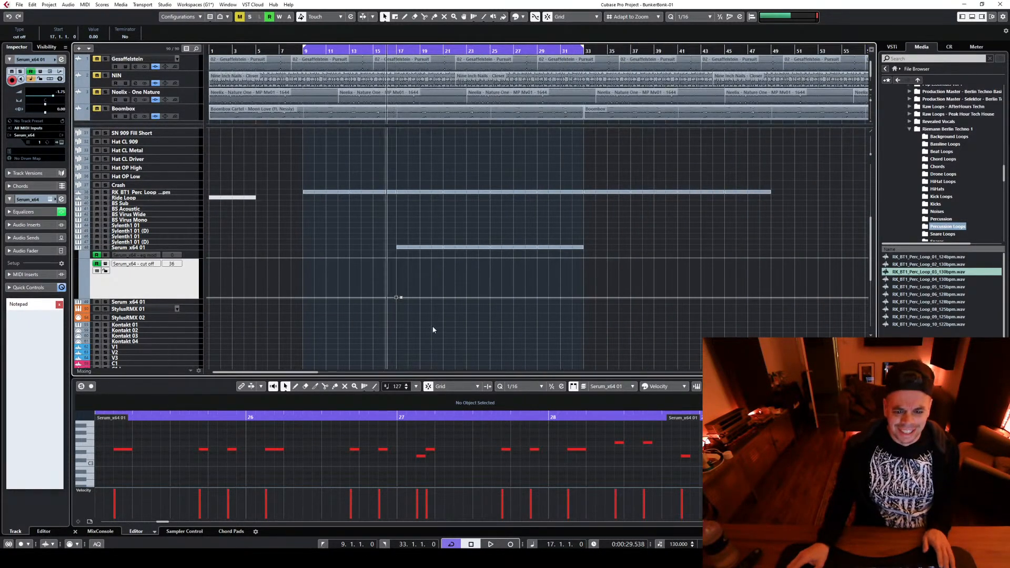
scroll(433, 329, "up", 6, "ctrl")
scroll(435, 323, "down", 2, "ctrl")
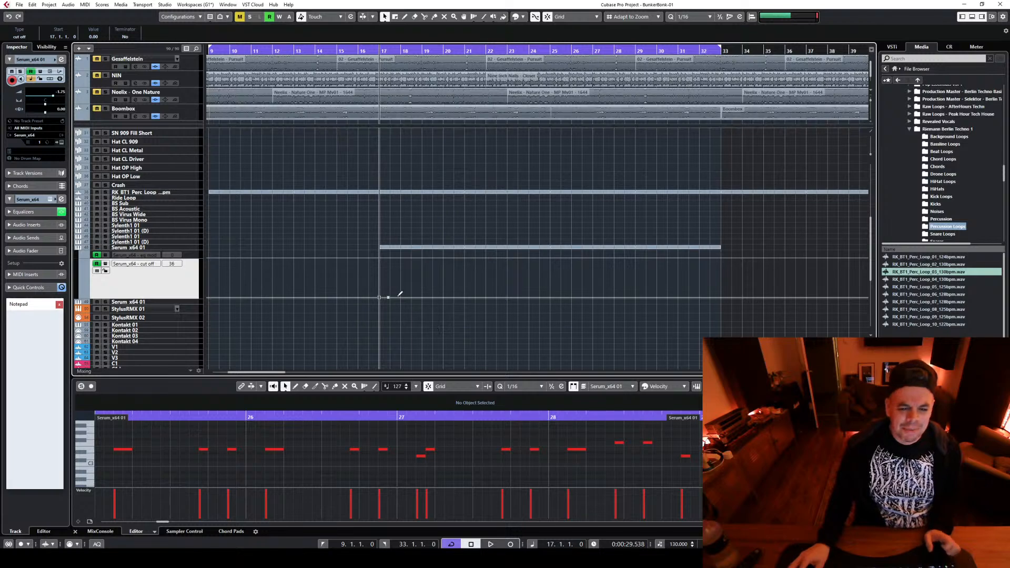
mouse_move(387, 300)
left_mouse_down()
mouse_move(602, 300)
mouse_move(721, 280)
left_mouse_up()
key("space")
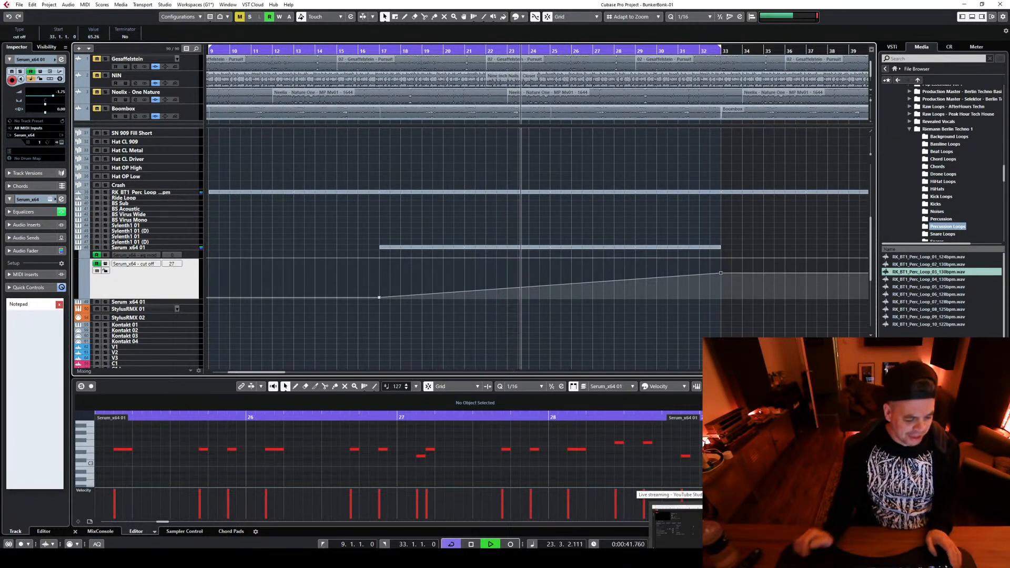
key("space")
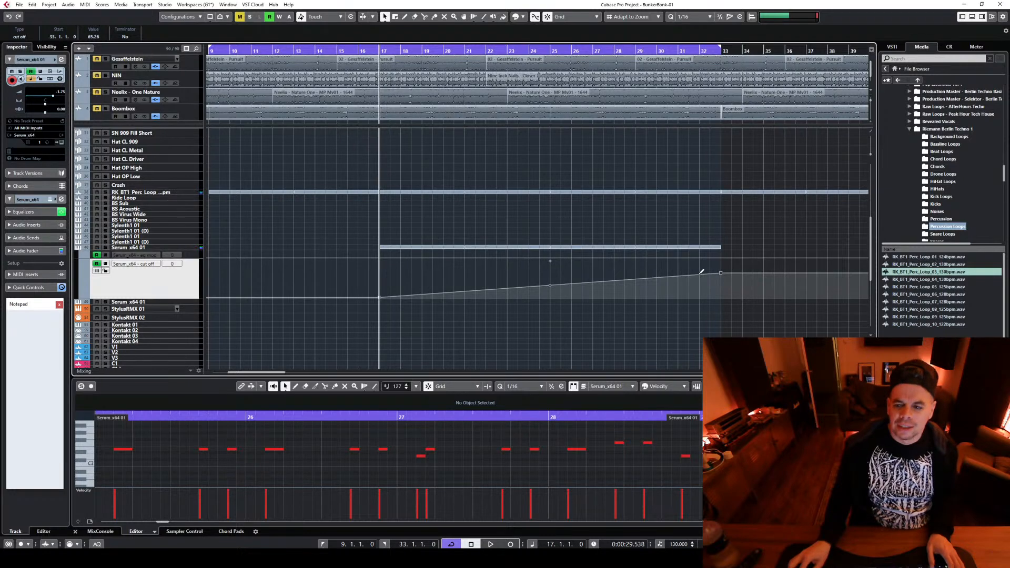
left_click_drag(720, 271, 720, 280)
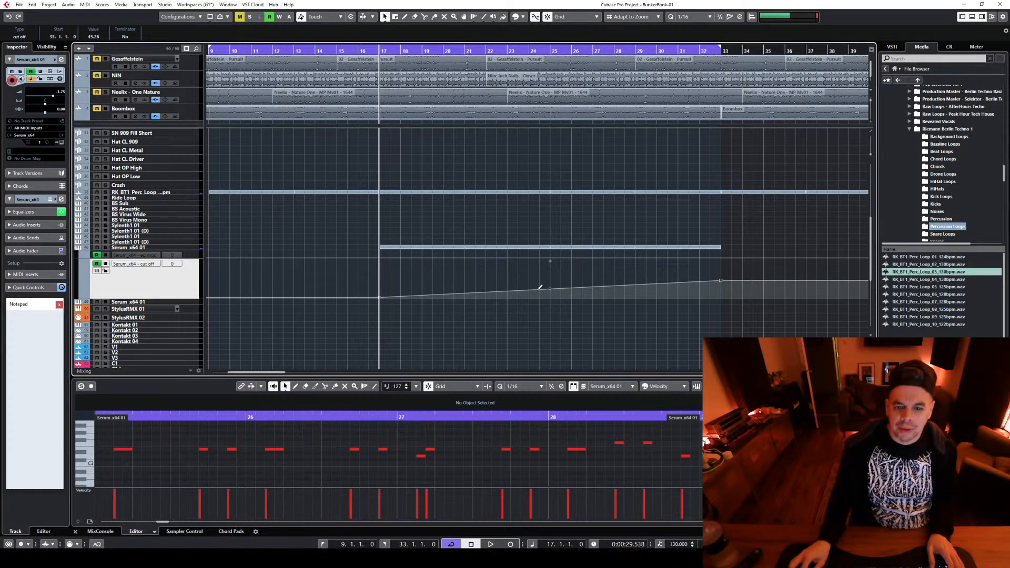
Add a point with value 0 at 25.1.1 on the Serum_x64 cut off automation curve
left_click_drag(539, 287, 550, 304)
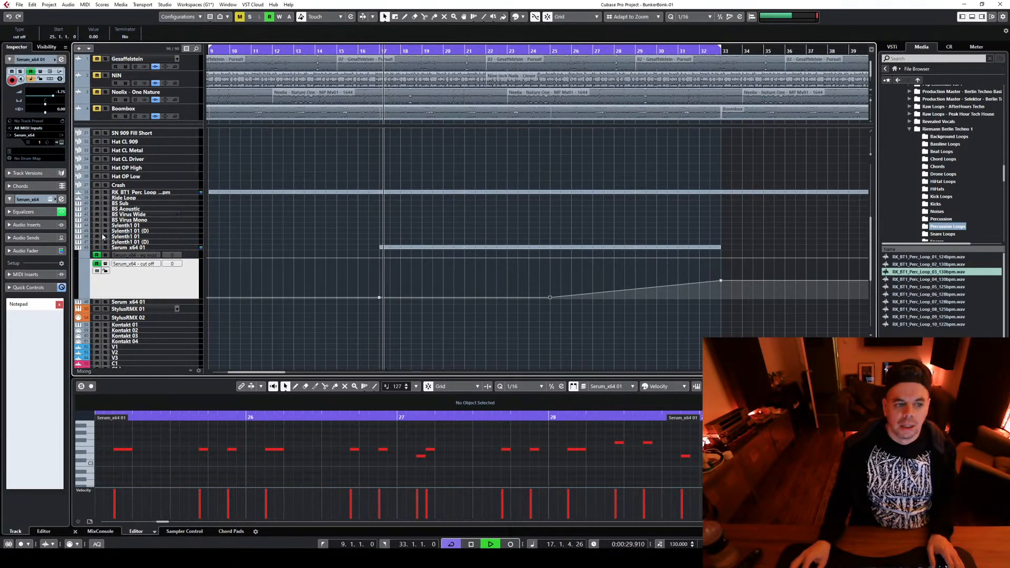
Add a Cathedral Verb send at -7.60 to the Serum_x64 01 channel and adjust its low EQ band
left_click(166, 247)
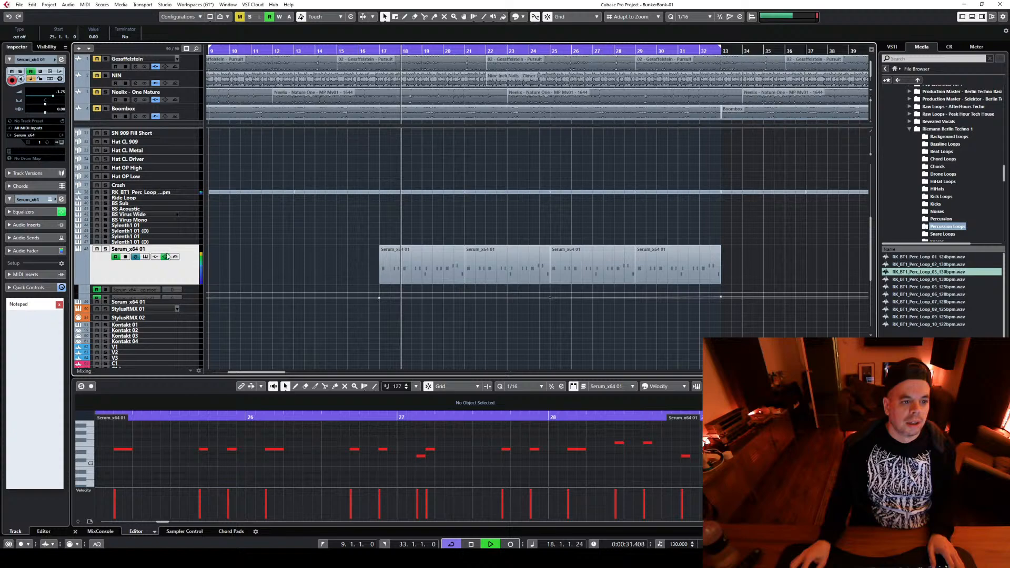
left_click(135, 257)
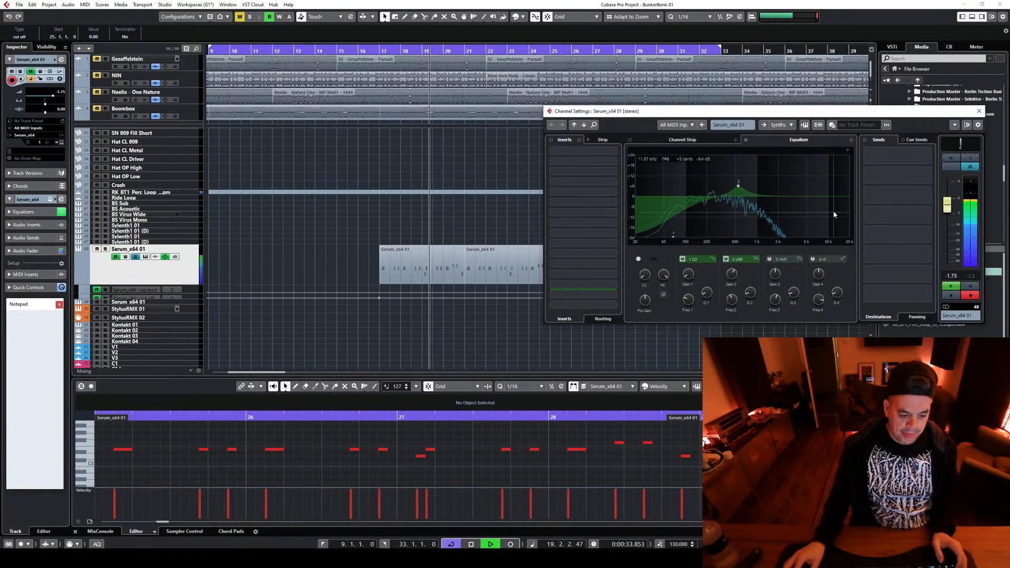
left_click(897, 155)
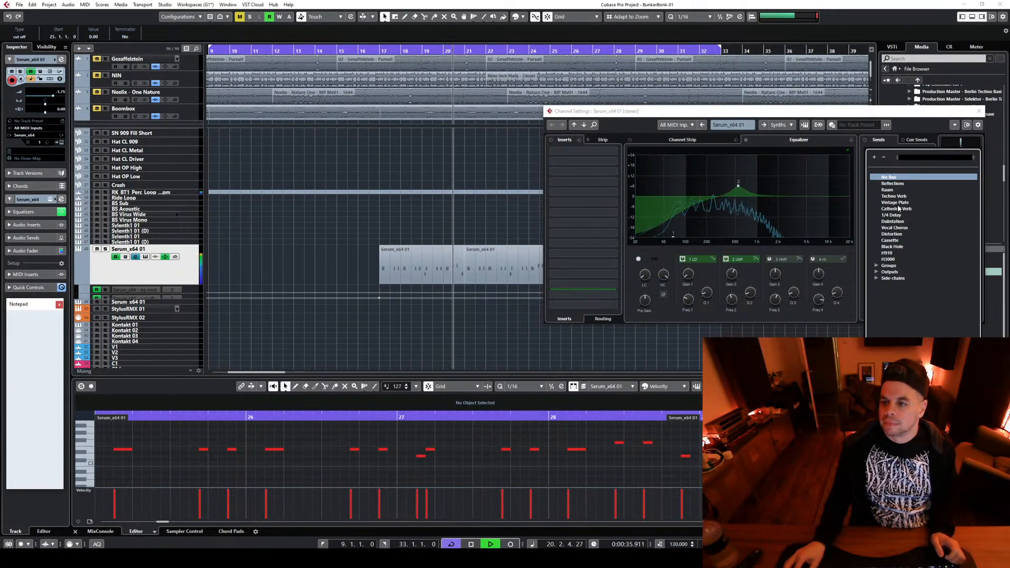
left_click(896, 208)
left_click_drag(912, 161, 872, 186)
left_click_drag(672, 236, 683, 237)
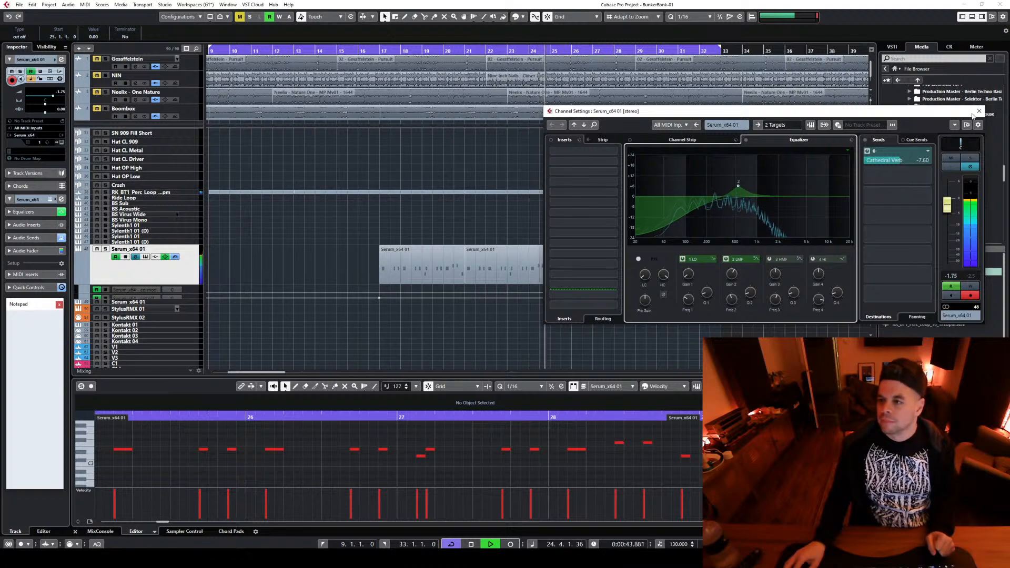
left_click(978, 111)
Lower the end point of the Serum_x64 cut off ramp at bar 33 to 28.42
key("g")
key("g")
key("g")
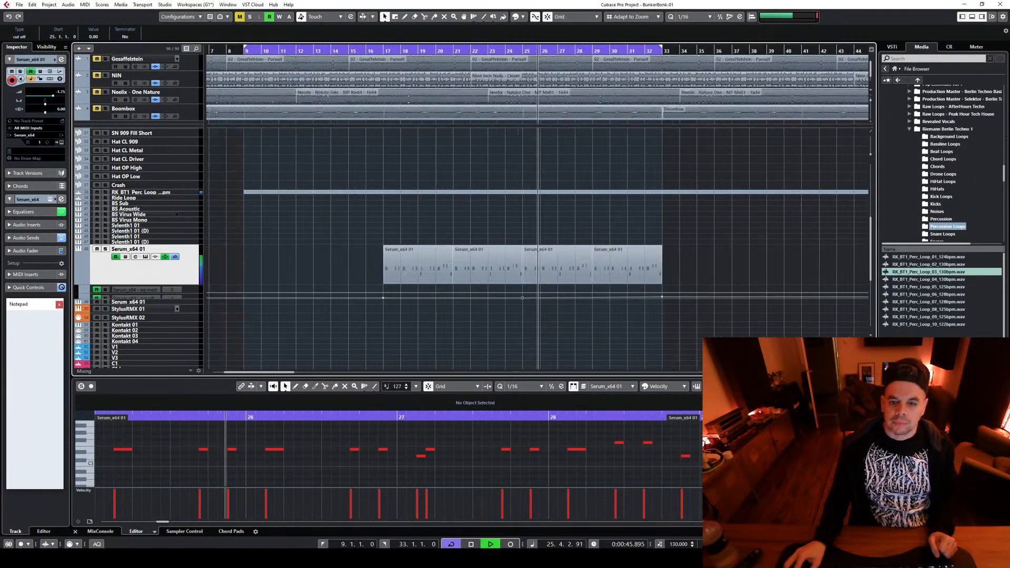
left_click(196, 298)
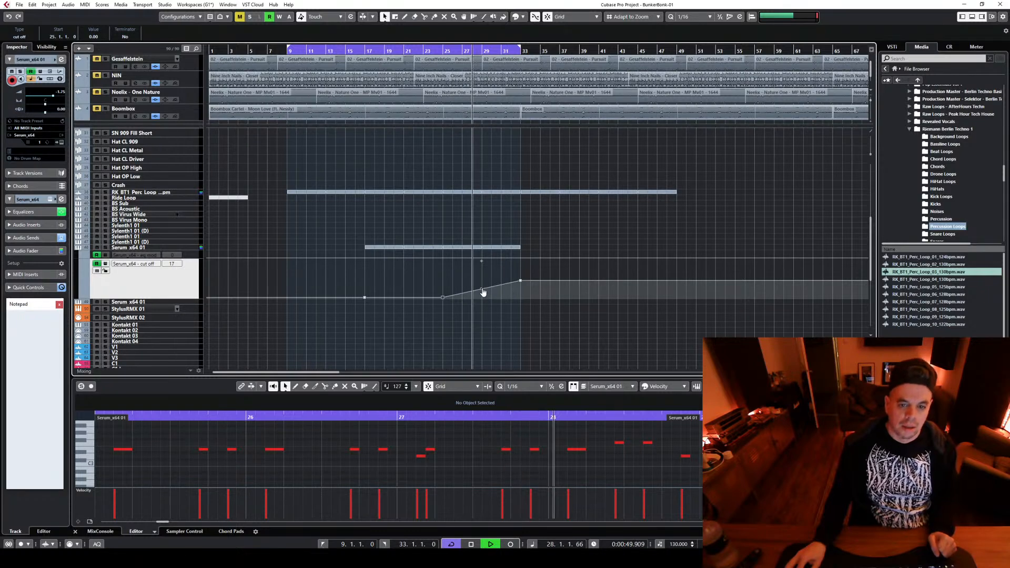
left_click_drag(483, 293, 523, 299)
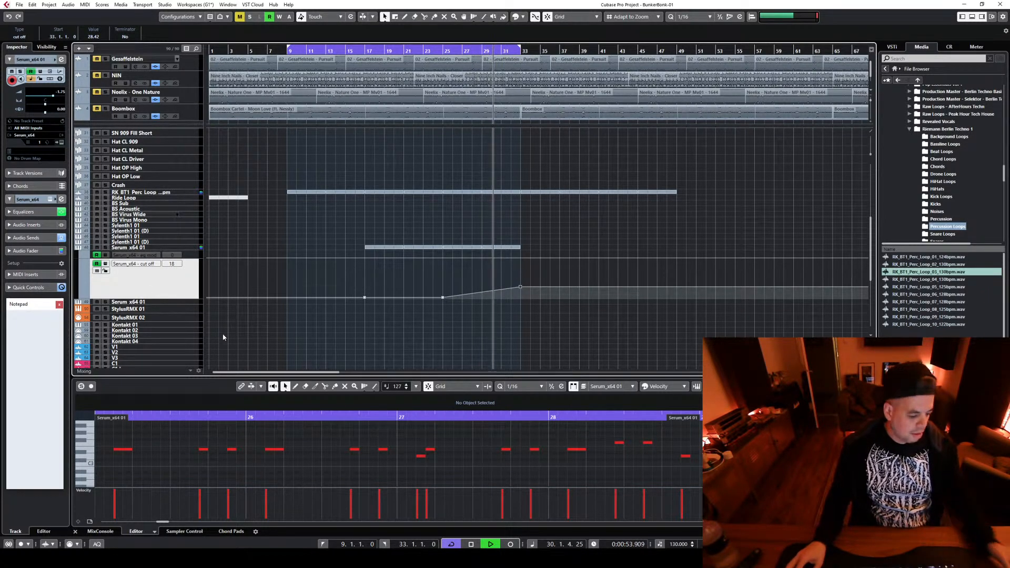
Stop playback and copy the four Serum_x64 01 parts of bars 17 to 33 so the copies start at bar 33
left_click(200, 254)
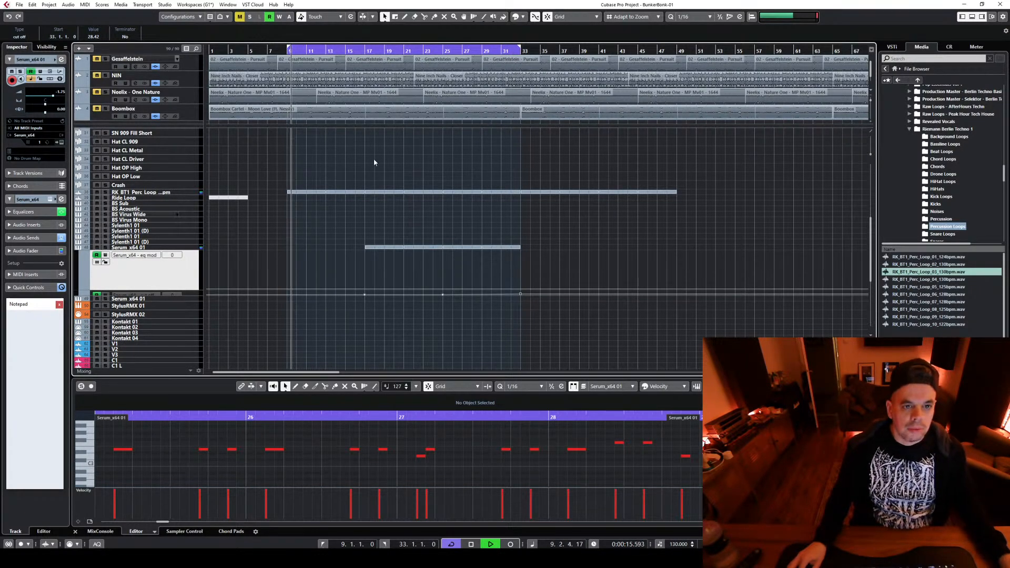
scroll(589, 272, "up", 10)
key("space")
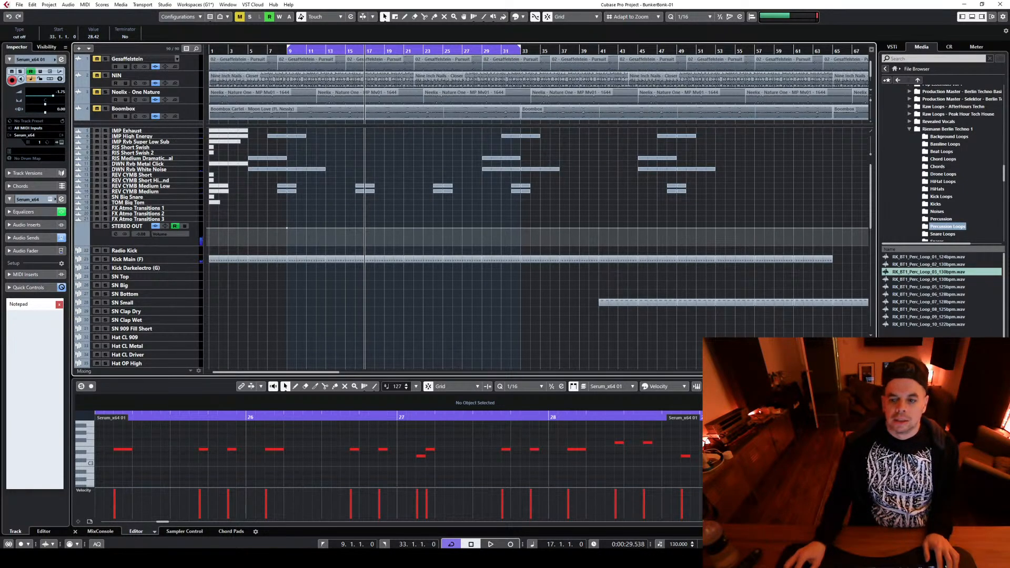
key("g")
key("g")
scroll(491, 246, "down", 3)
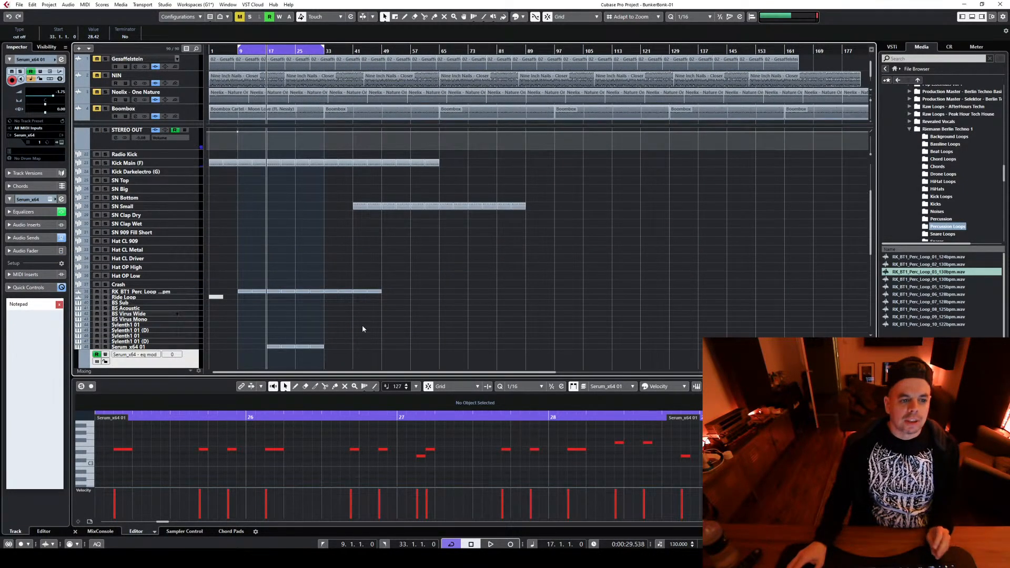
scroll(342, 313, "down", 2)
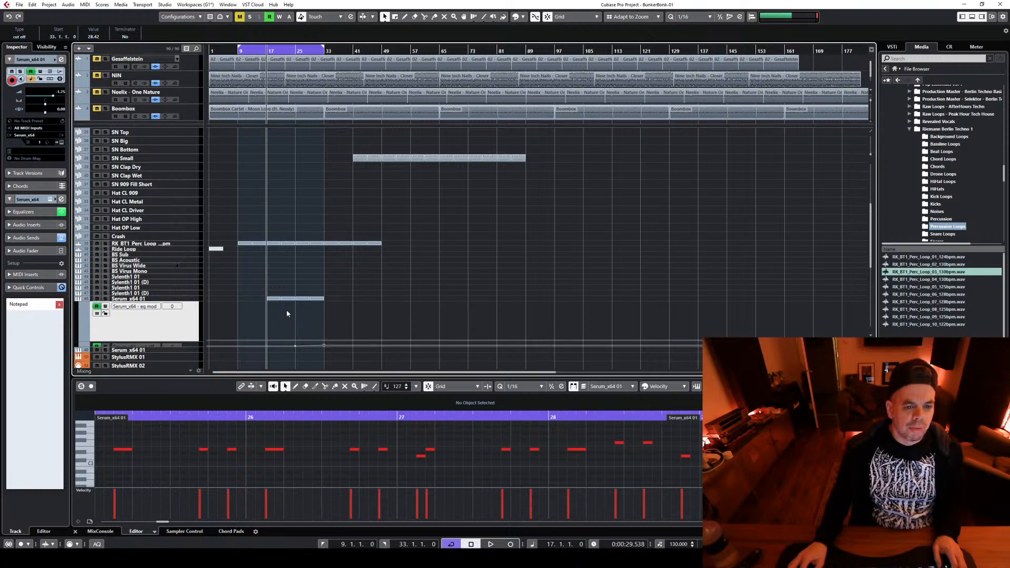
left_click(273, 298)
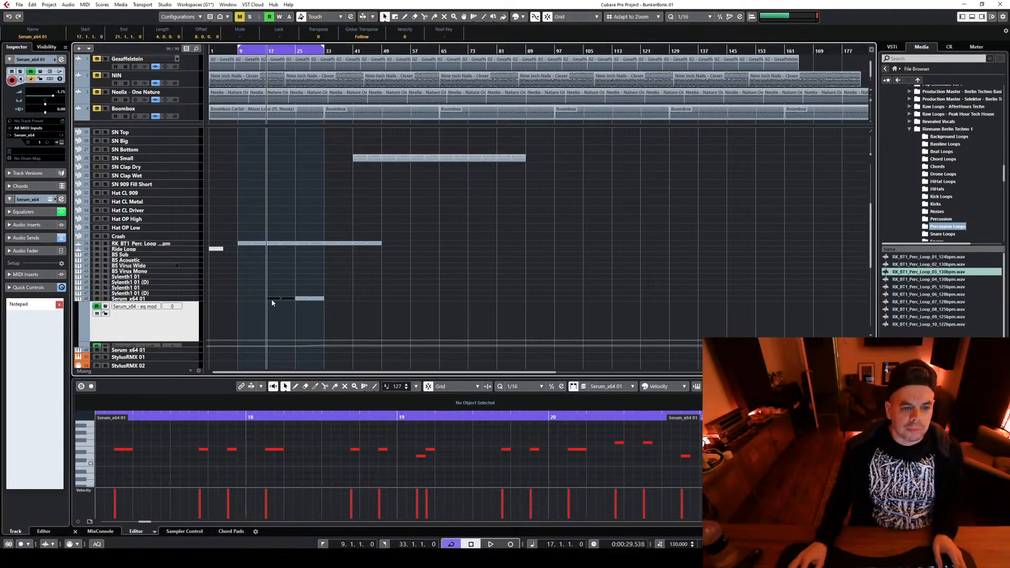
left_click_drag(272, 302, 334, 288)
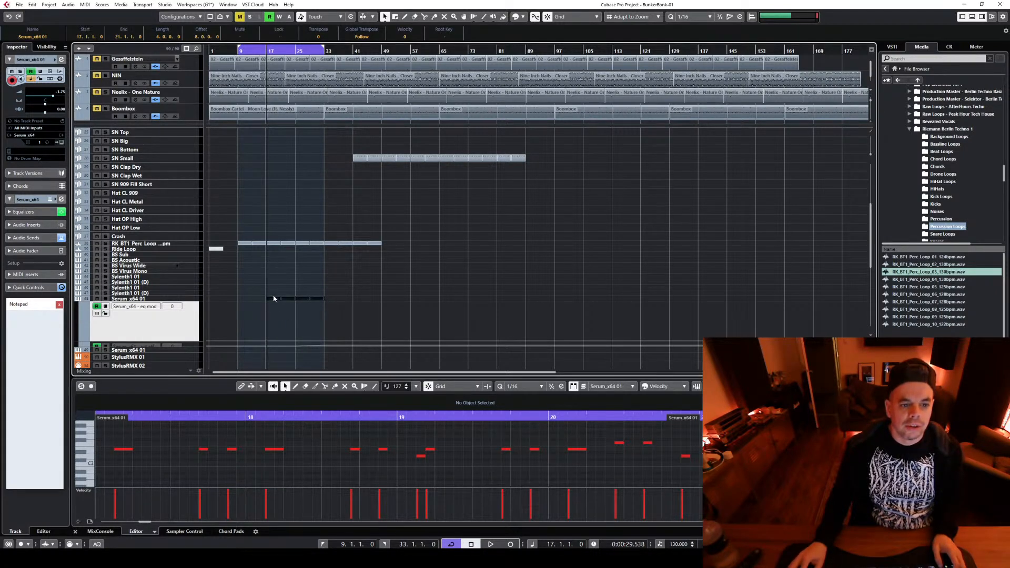
left_click_drag(274, 298, 333, 300)
Extend the cycle range to bar 49 and move all SN Small parts to start at bar 57
scroll(428, 274, "up", 6)
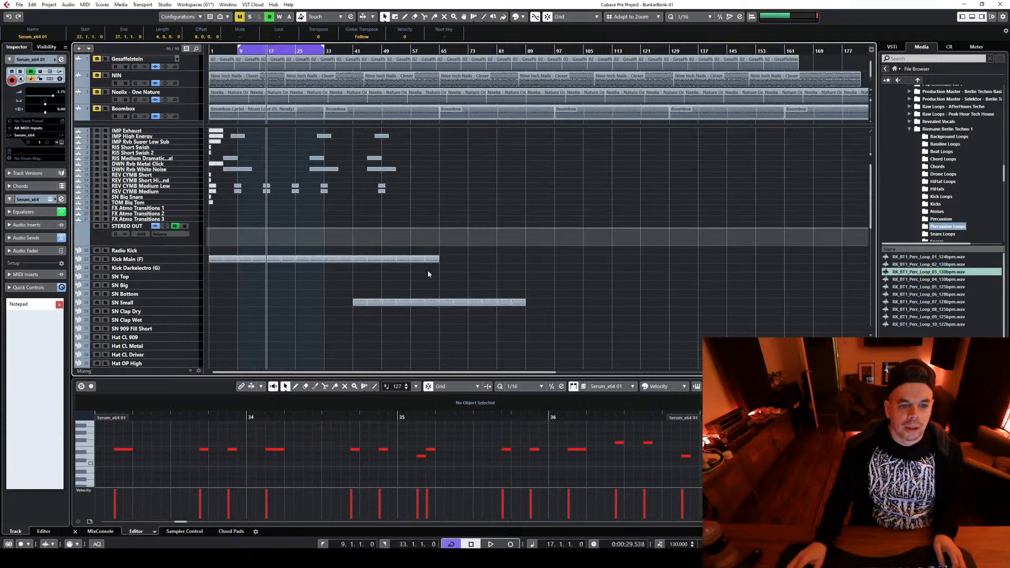
left_click_drag(324, 48, 384, 56)
left_click_drag(358, 288, 647, 339)
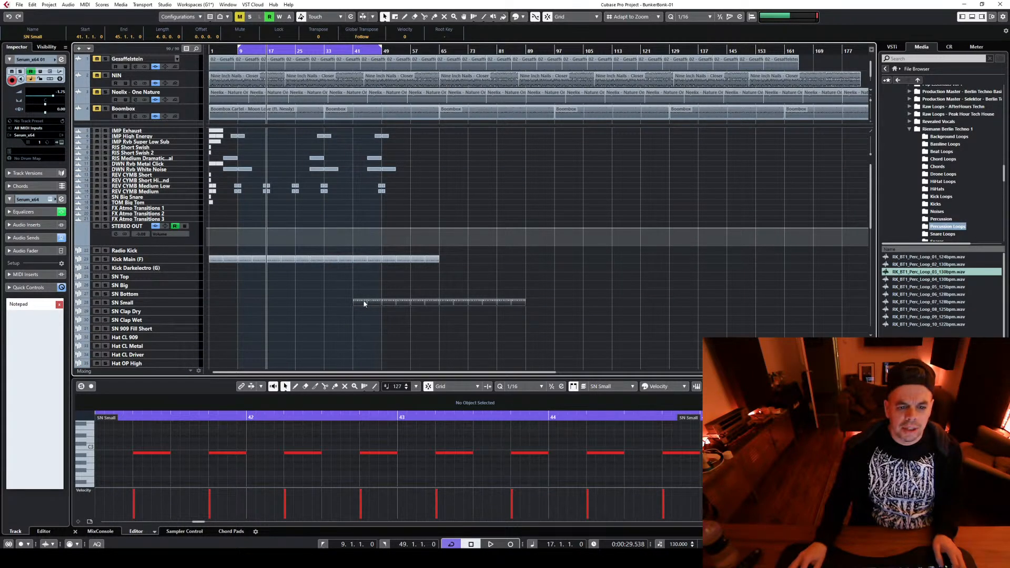
left_click_drag(364, 303, 422, 302)
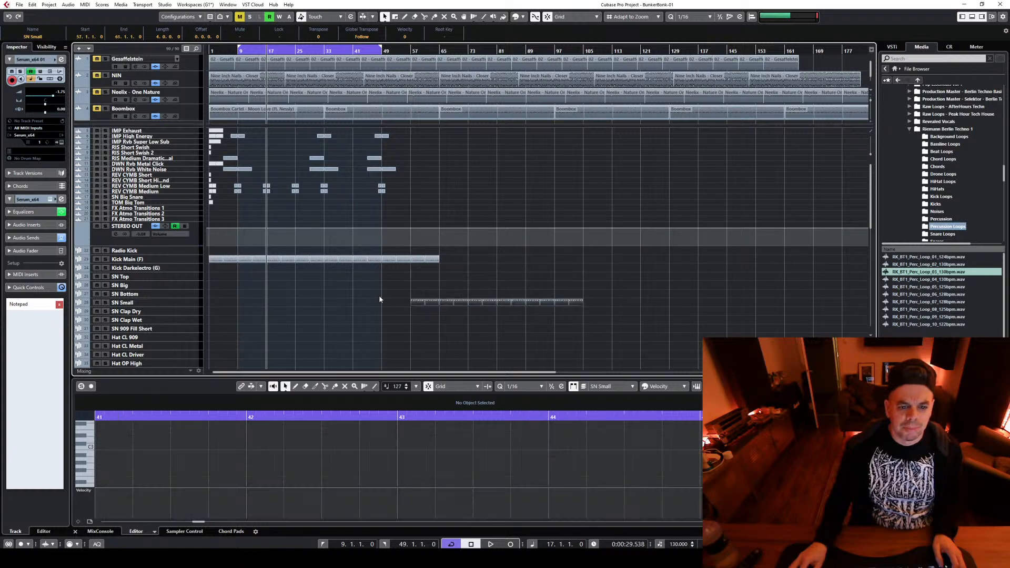
Copy the reverse cymbal events around bar 49 on REV CYMB Medium Low and REV CYMB Medium to start at 40.1.1
scroll(370, 225, "down", 3)
scroll(322, 258, "up", 3)
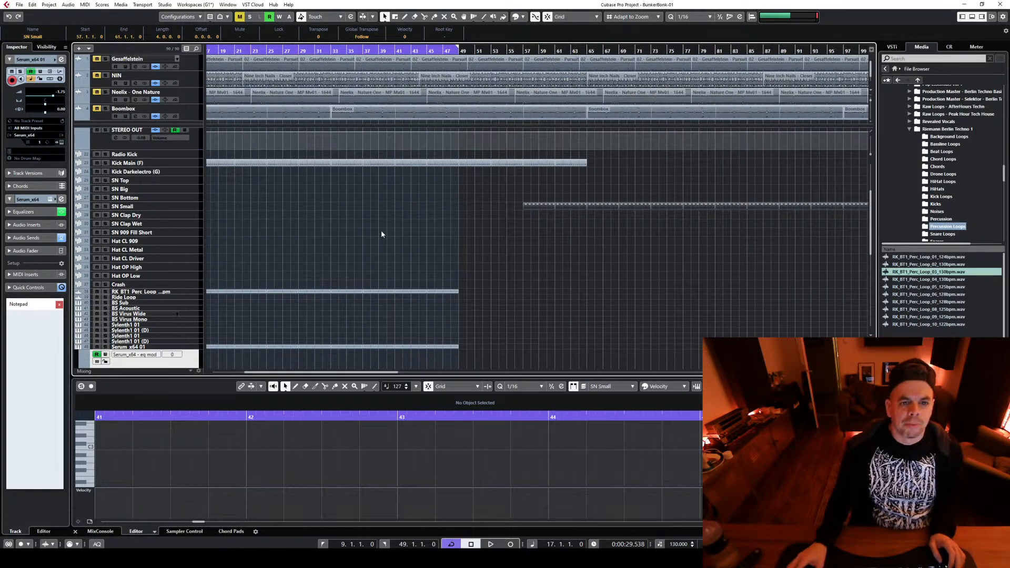
left_click(408, 187)
scroll(419, 204, "up", 3)
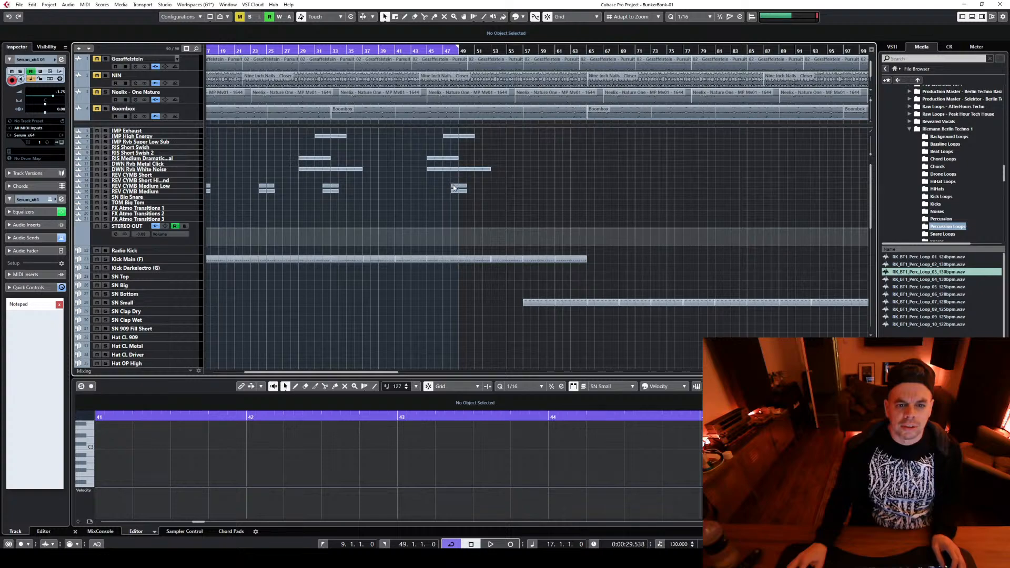
left_click_drag(454, 188, 390, 188)
scroll(404, 276, "down", 2)
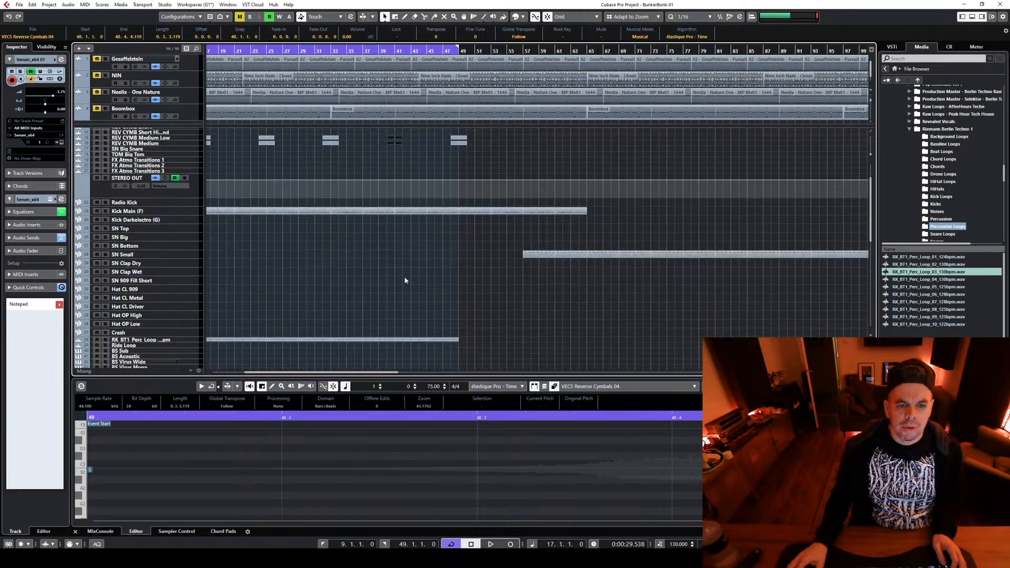
Place the playhead at bar 33 and copy the Kick Main (F) part there onto the Hat CL 909 track
scroll(437, 302, "down", 4)
key("g")
key("g")
key("g")
scroll(327, 265, "up", 3)
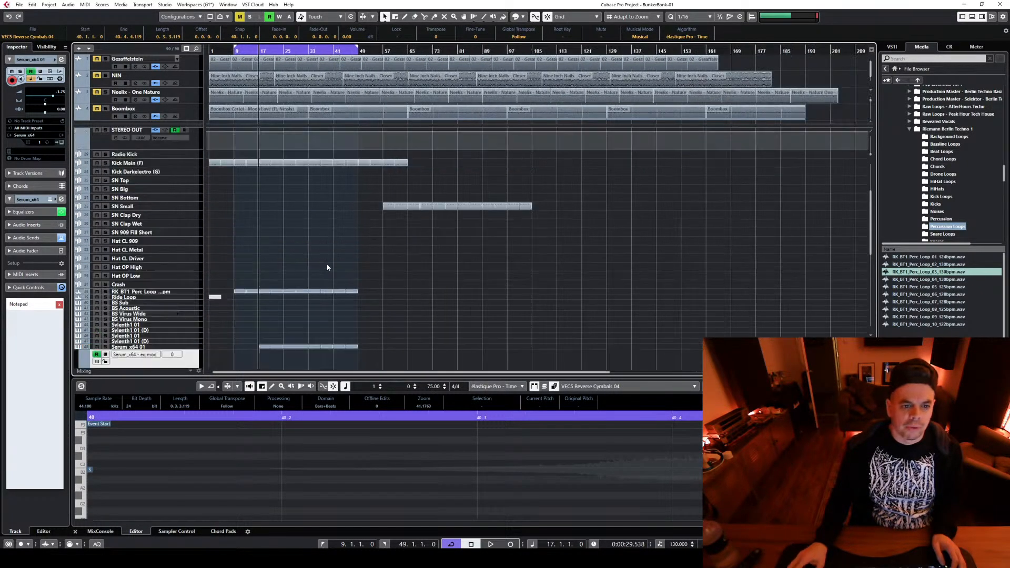
scroll(327, 265, "down", 2)
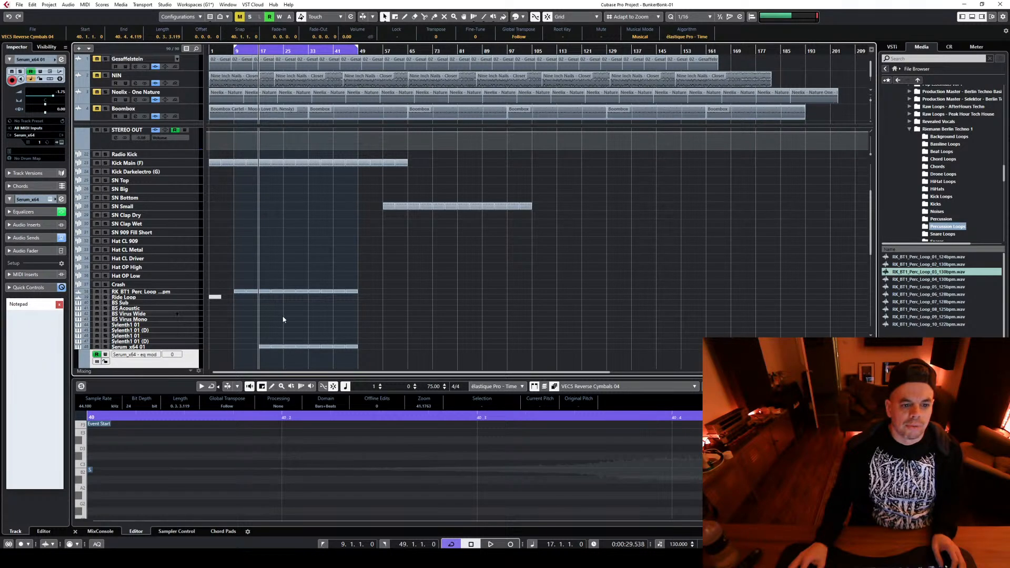
scroll(165, 350, "down", 4)
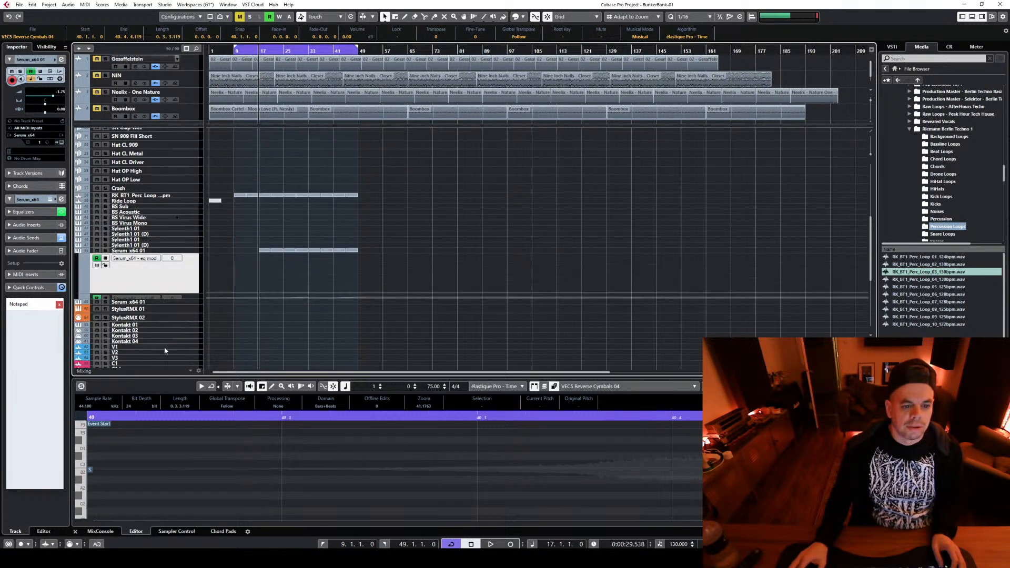
left_click(190, 298)
scroll(324, 150, "up", 4)
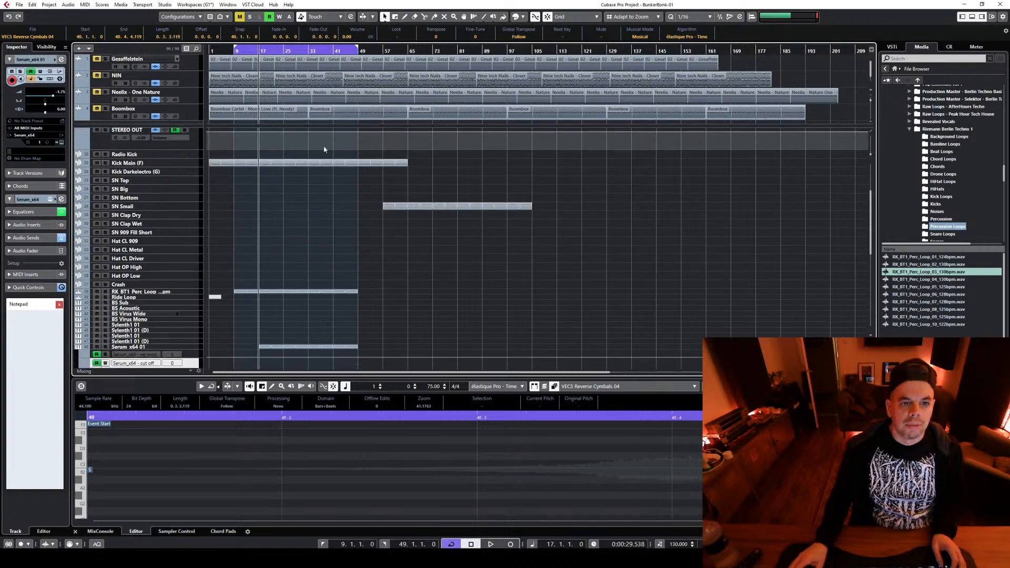
left_click(311, 50)
left_click_drag(313, 165, 313, 239)
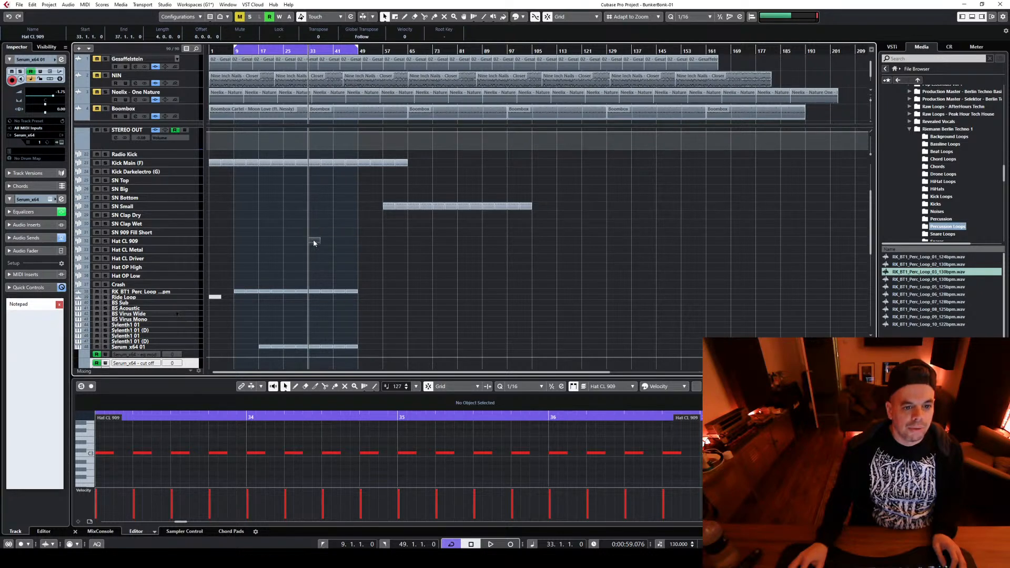
Try to rework the copied kick notes in the Hat CL 909 part into a hi-hat pattern and audition it
left_click(184, 458)
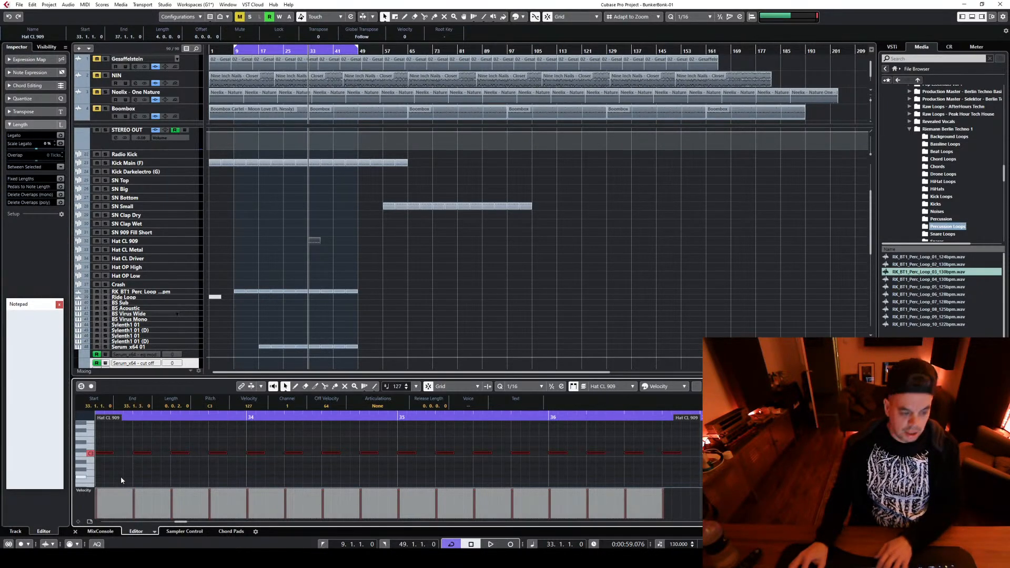
left_click_drag(111, 452, 127, 456)
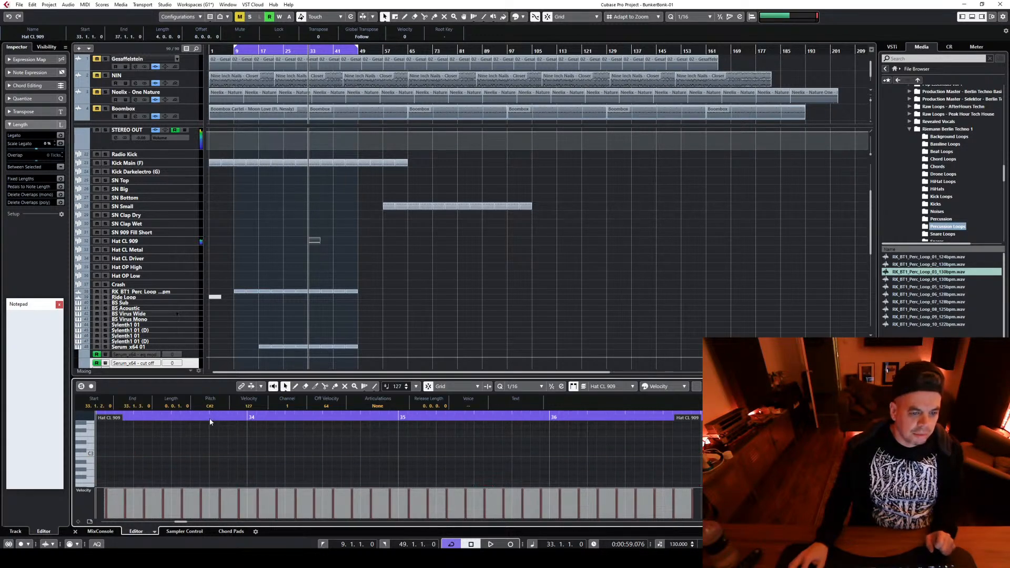
key("space")
left_click(185, 242)
key("space")
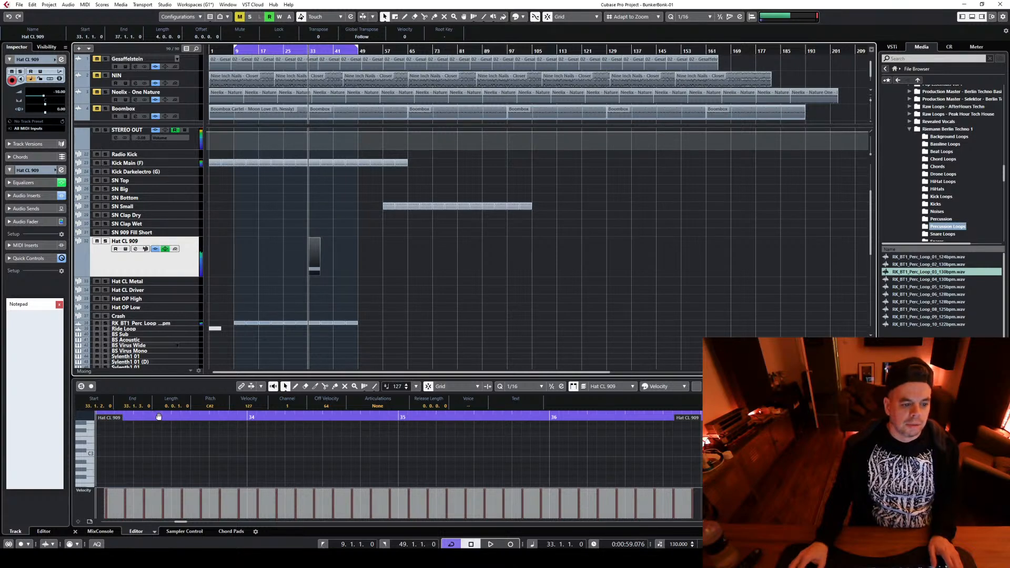
Replace all notes in the Hat CL 909 part with offbeat C2 notes, each 0.0.2 long, from 33.1.3 to bar 37
scroll(145, 444, "down", 2)
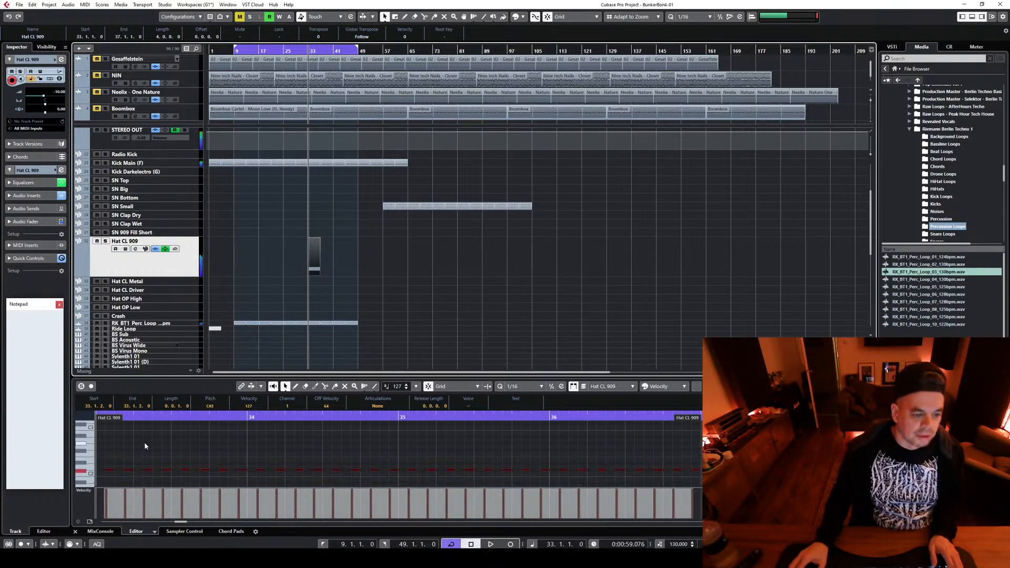
left_click(109, 457)
key("ctrl+a")
key("Delete")
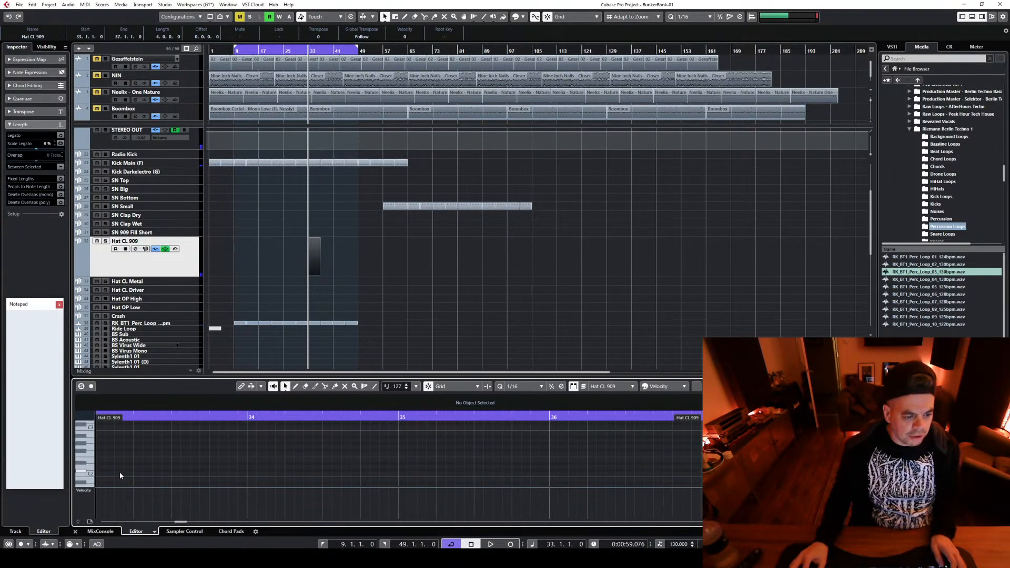
left_click(119, 472, "alt")
left_click_drag(128, 472, 134, 473)
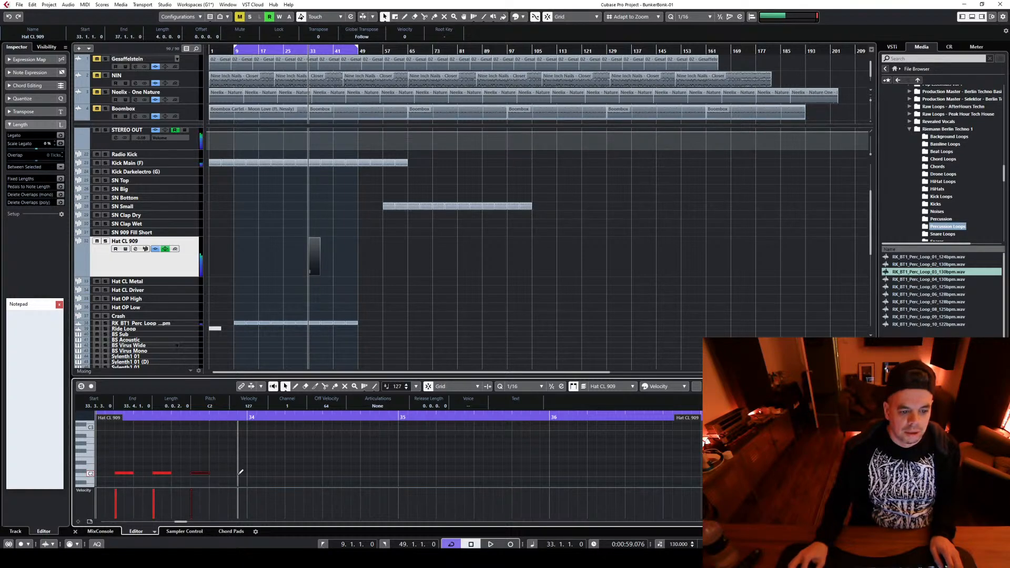
left_click_drag(261, 479, 296, 473)
left_click_drag(413, 481, 424, 448)
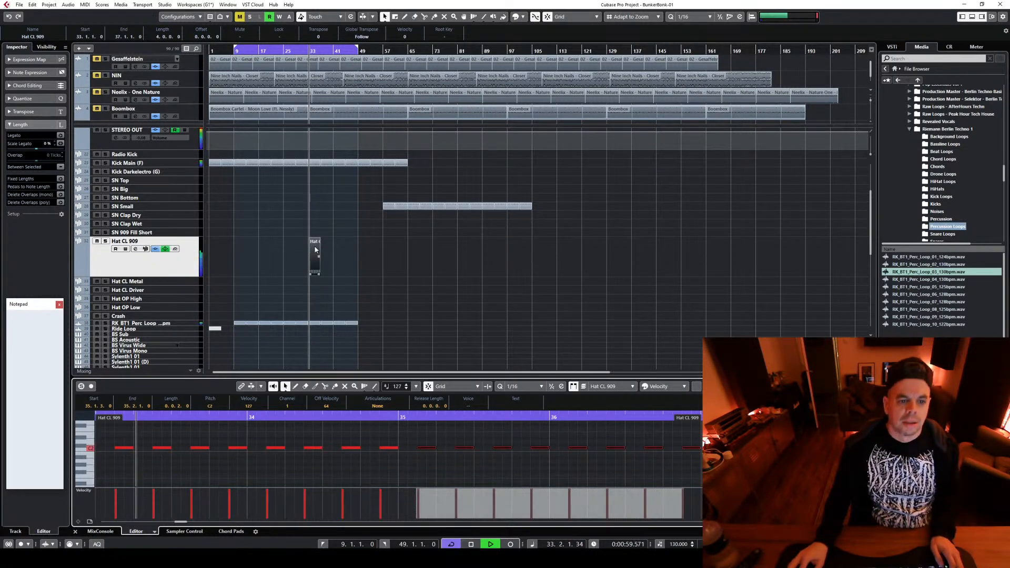
Repeat the Hat CL 909 part up to bar 49 and enlarge the Serum_x64 cut off automation lane
left_click_drag(315, 243, 328, 246)
left_click_drag(342, 296, 338, 260)
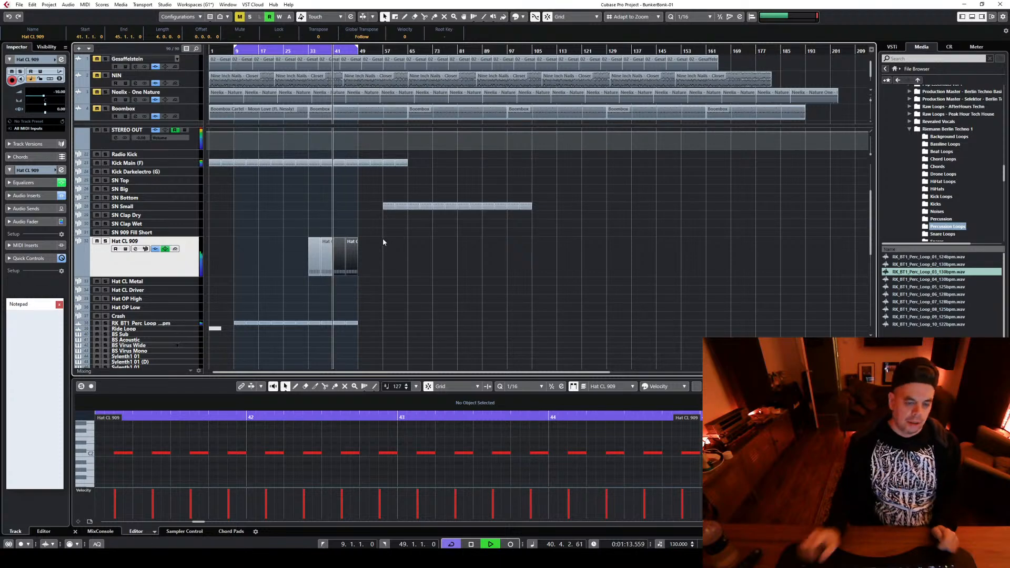
scroll(384, 275, "down", 5)
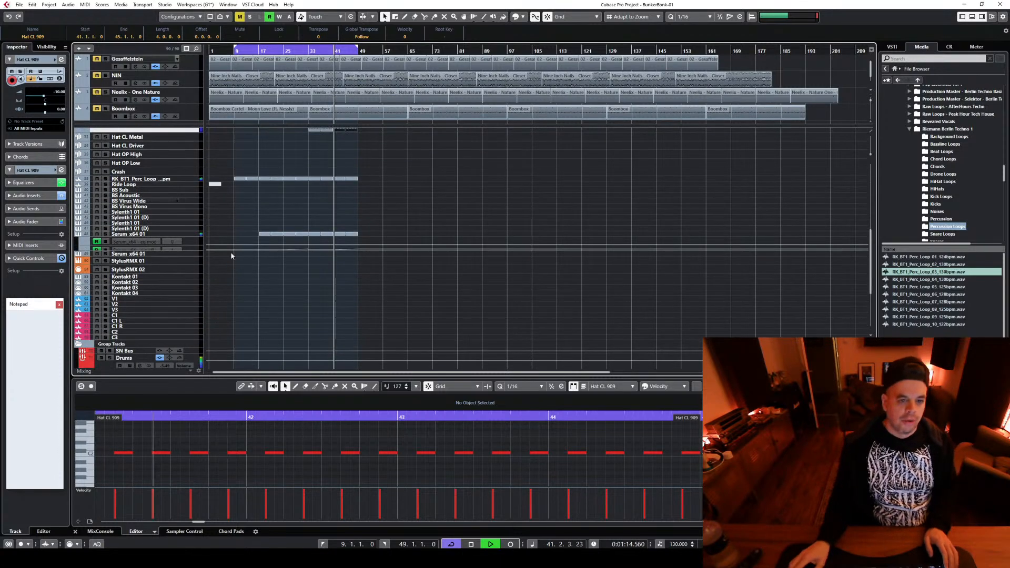
left_click(197, 249)
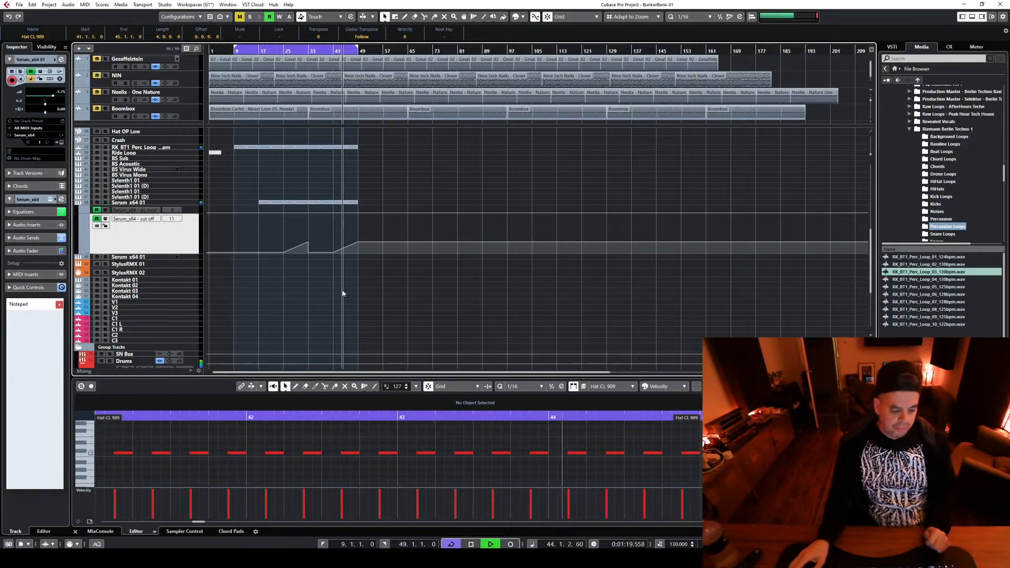
Set the cycle range from 1.1.1 to 66.1.1 and play the arrangement from the project start
scroll(376, 267, "up", 10)
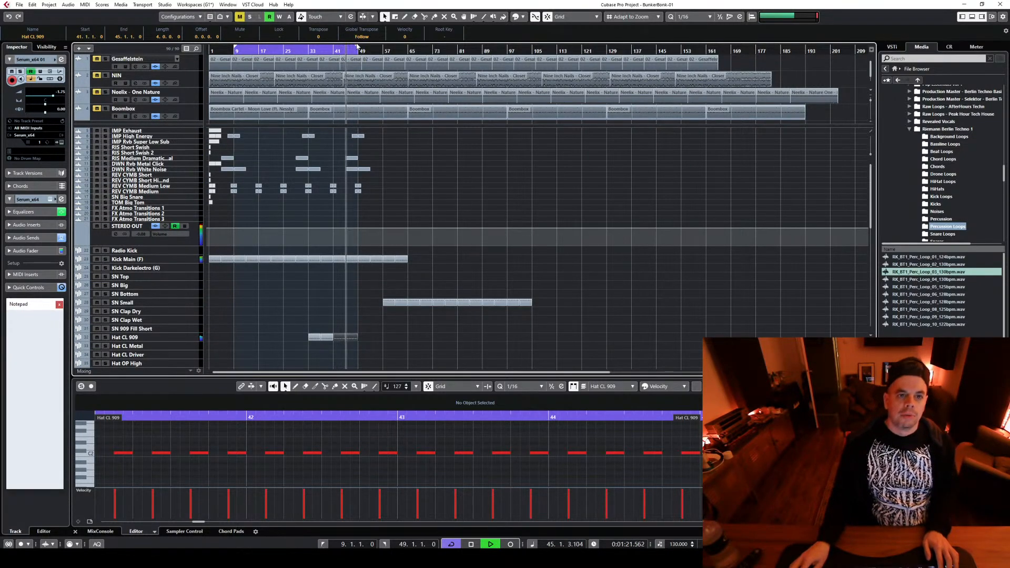
left_click_drag(359, 47, 410, 51)
key("space")
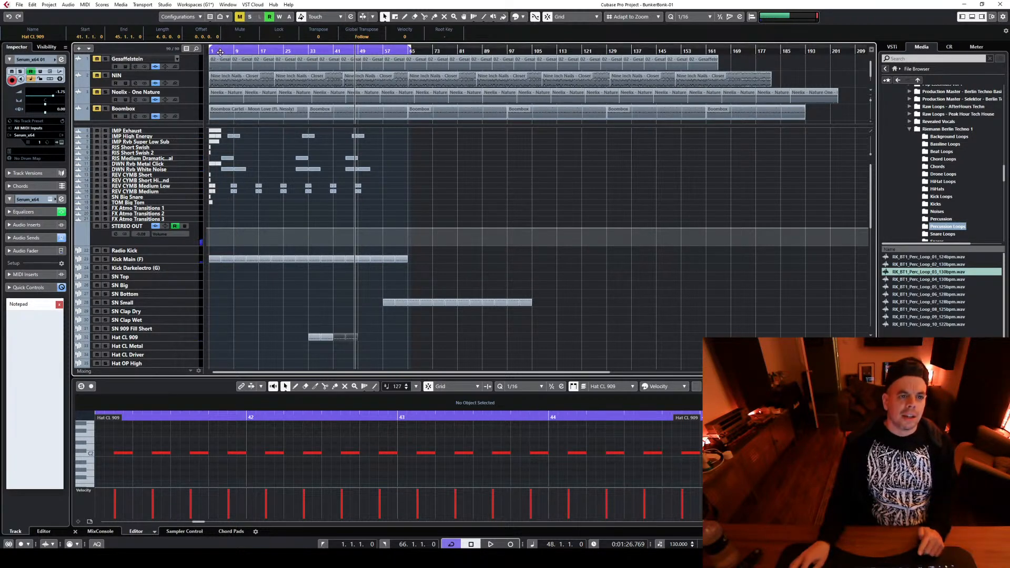
key("Home")
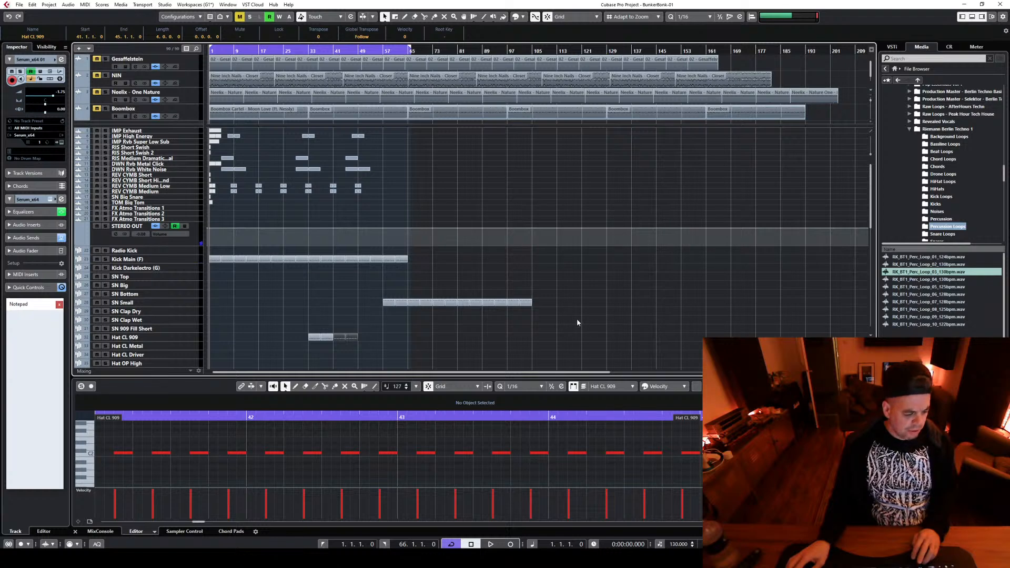
key("space")
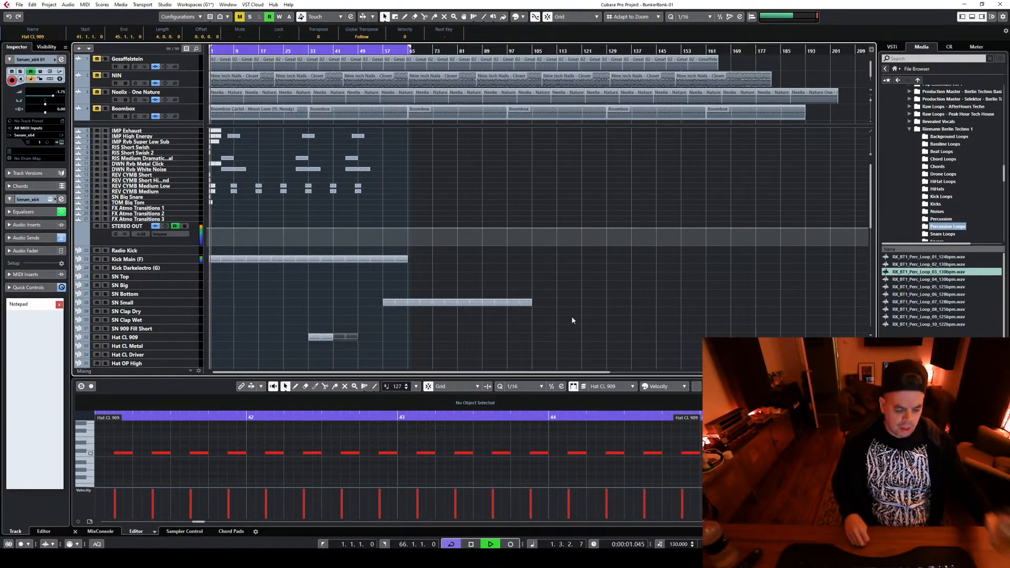
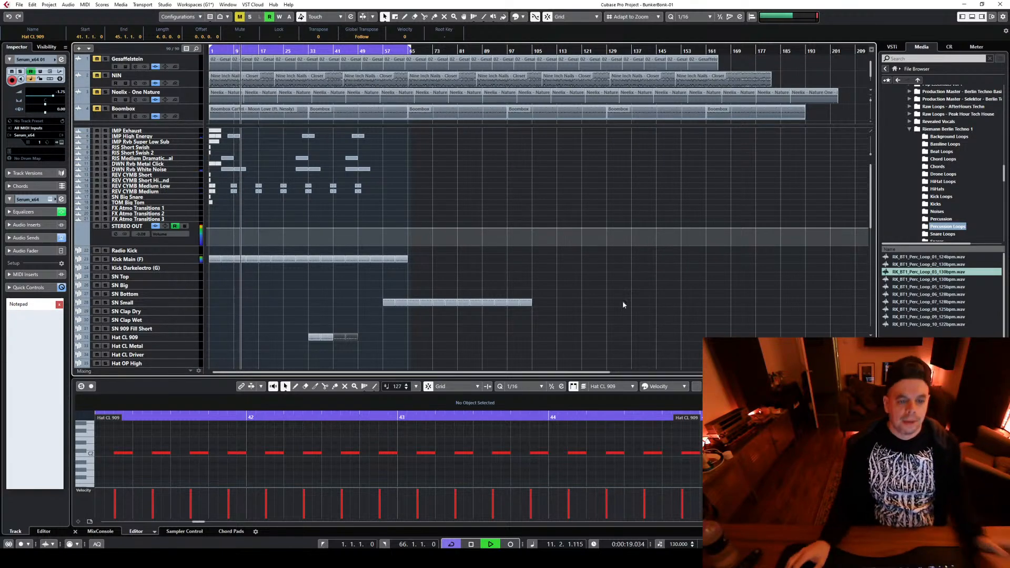
Equalize the RK_BT1_Perc_Loop_03_130bpm channel with a low cut and a mid boost around 500 Hz
scroll(626, 299, "down", 5)
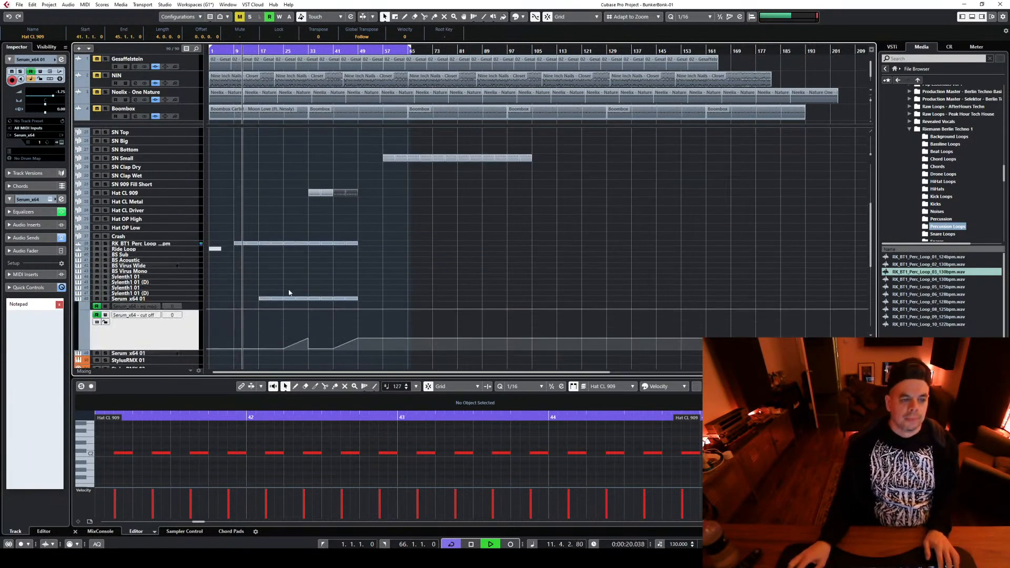
left_click(179, 244)
left_click(135, 254)
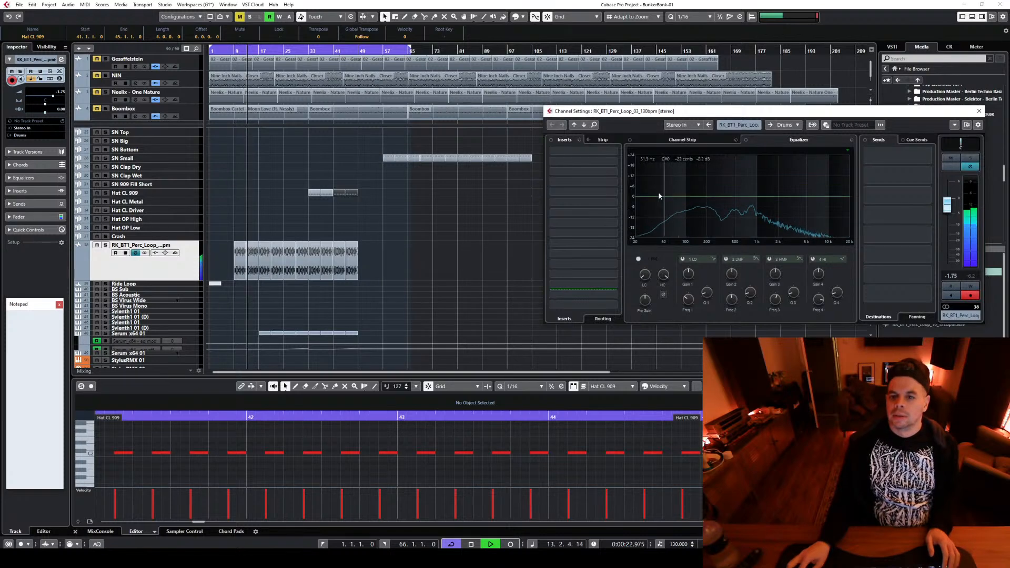
left_click(672, 237)
left_click_drag(713, 205, 733, 183)
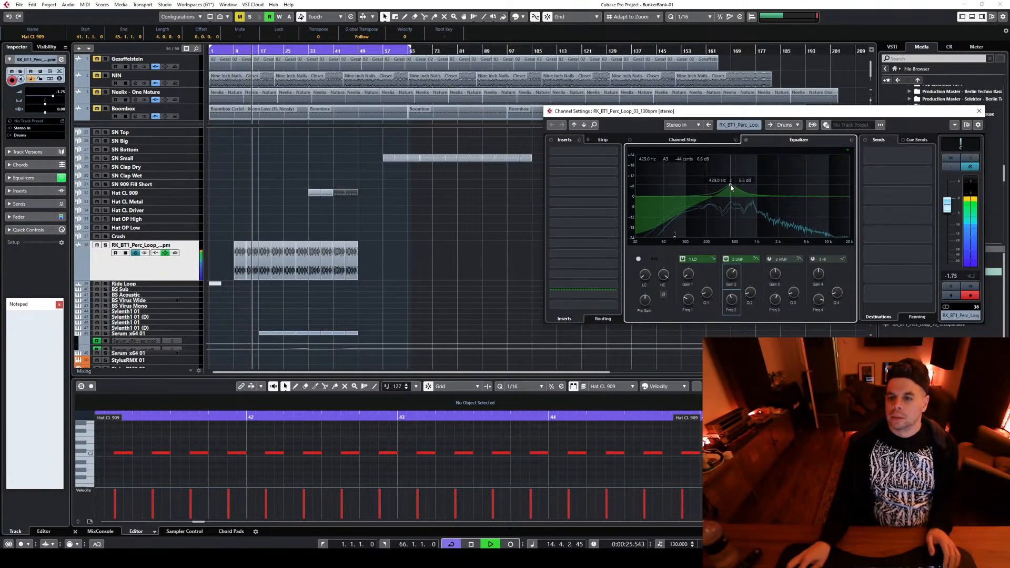
Add The Abuser to insert slot 6 of the percussion loop channel and close its plug-in window
left_click(583, 202)
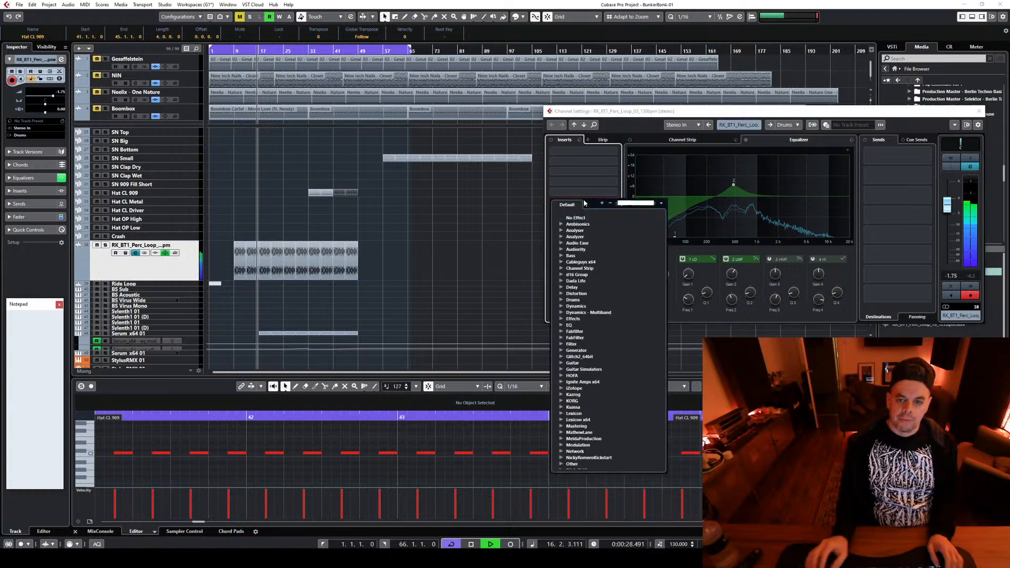
type("abuser")
key("Return")
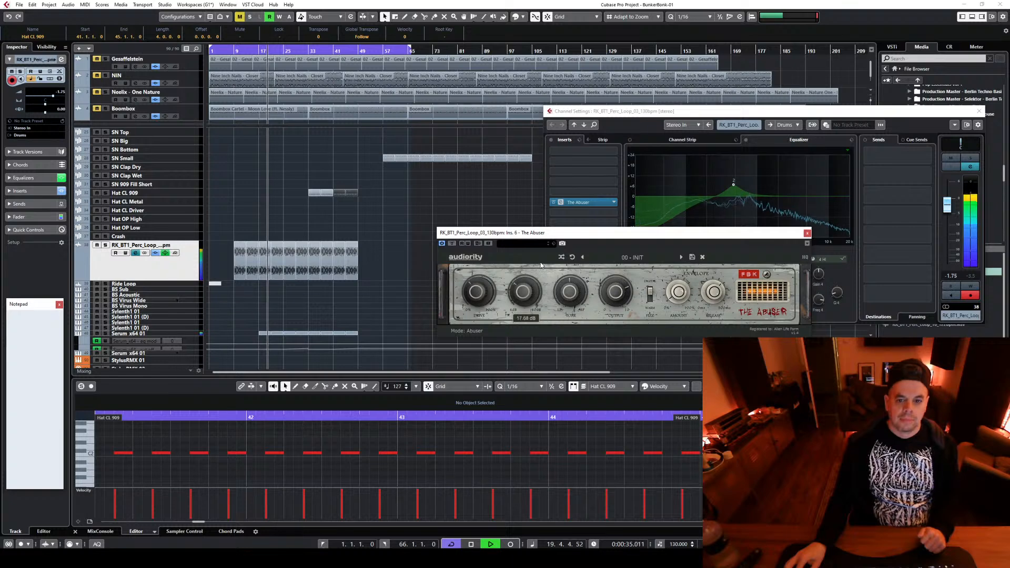
left_click(807, 233)
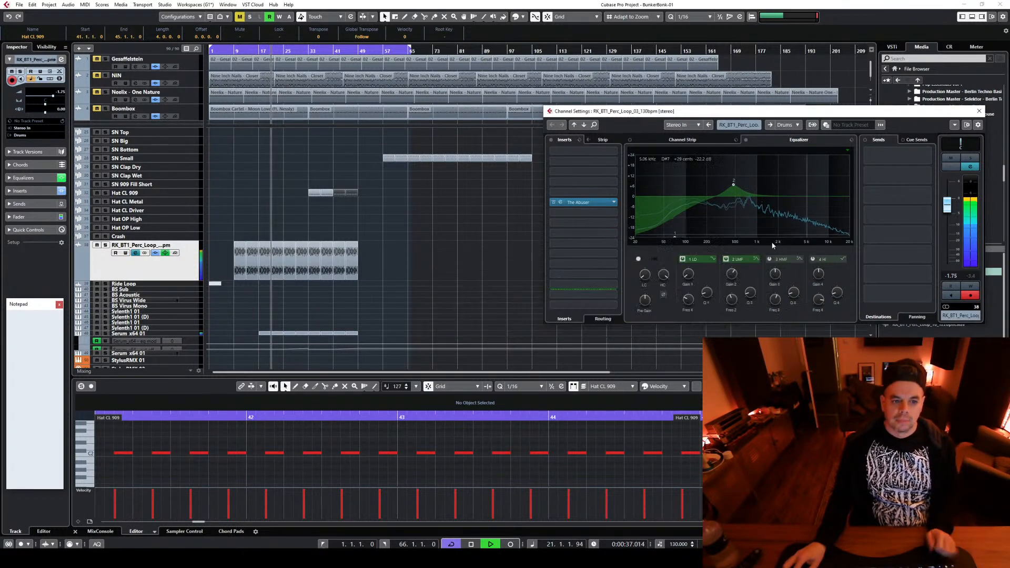
Audition the processed percussion loop from bar 9 and bar 33, and raise its low-cut frequency slightly
key("space")
left_click(234, 49)
key("space")
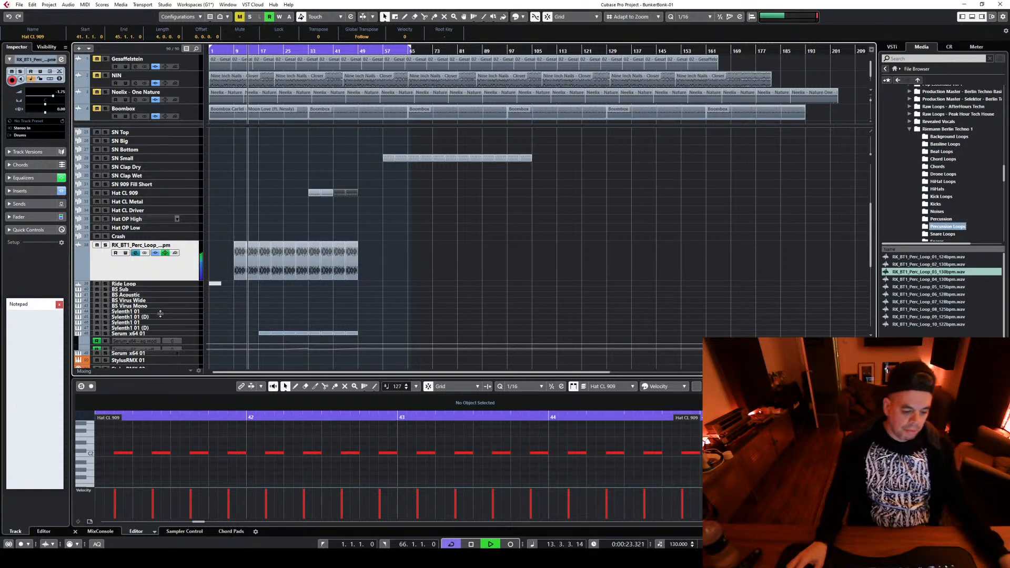
left_click(307, 51)
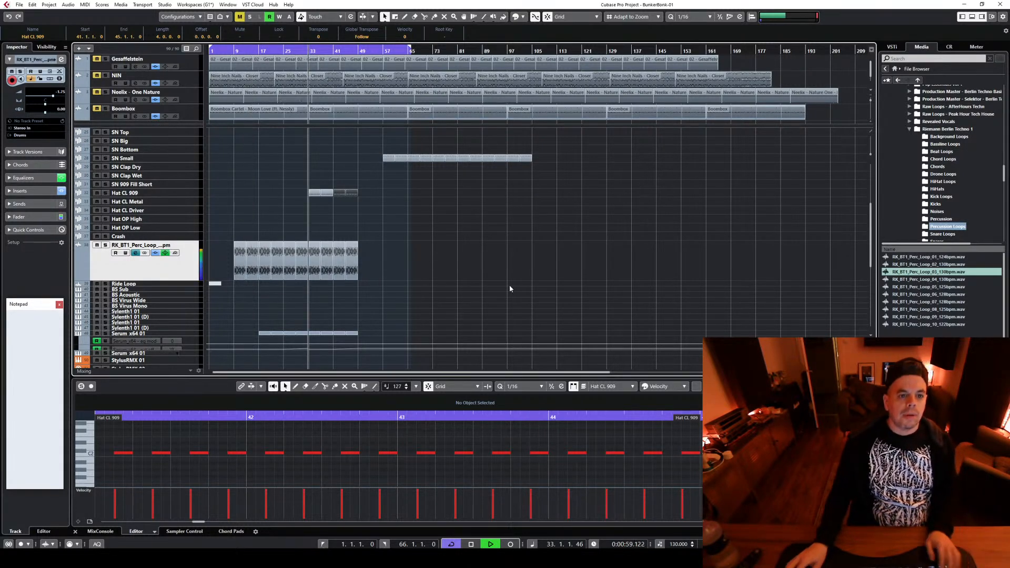
left_click(135, 254)
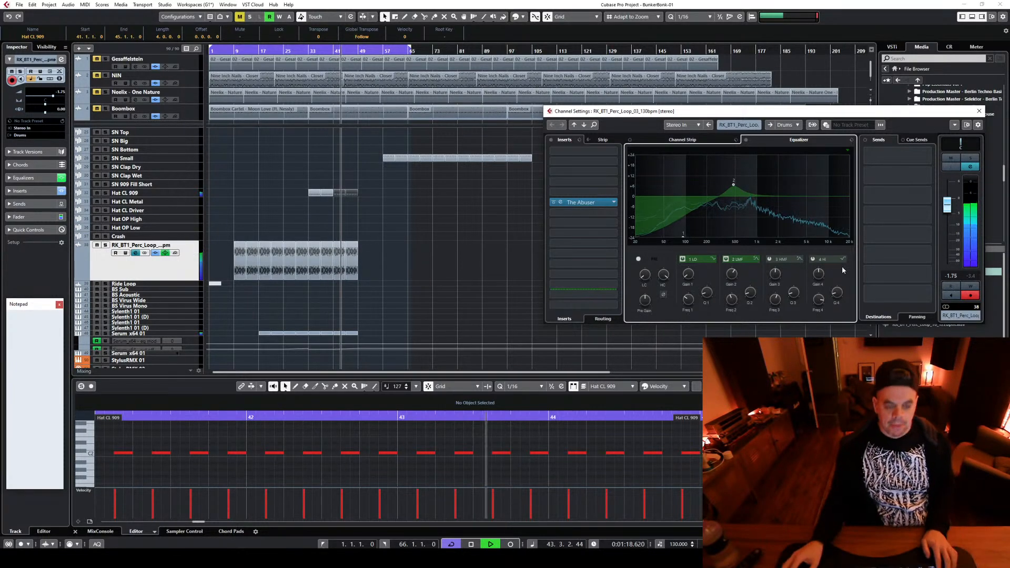
left_click(979, 111)
Stop playback and move the Kick Main (F) parts between bars 49 and 65 onto the Radio Kick track
scroll(499, 284, "up", 3)
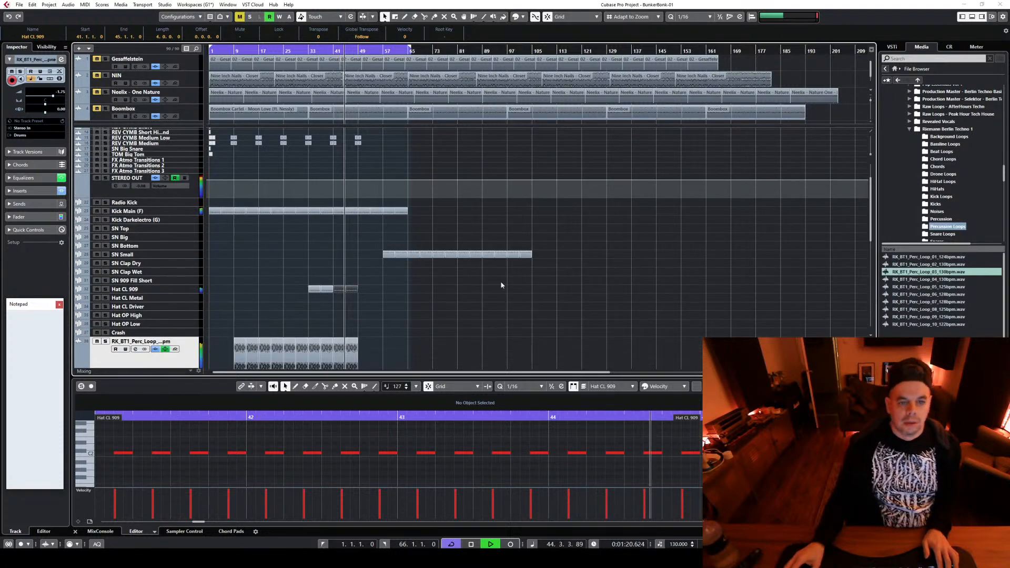
scroll(465, 309, "up", 2)
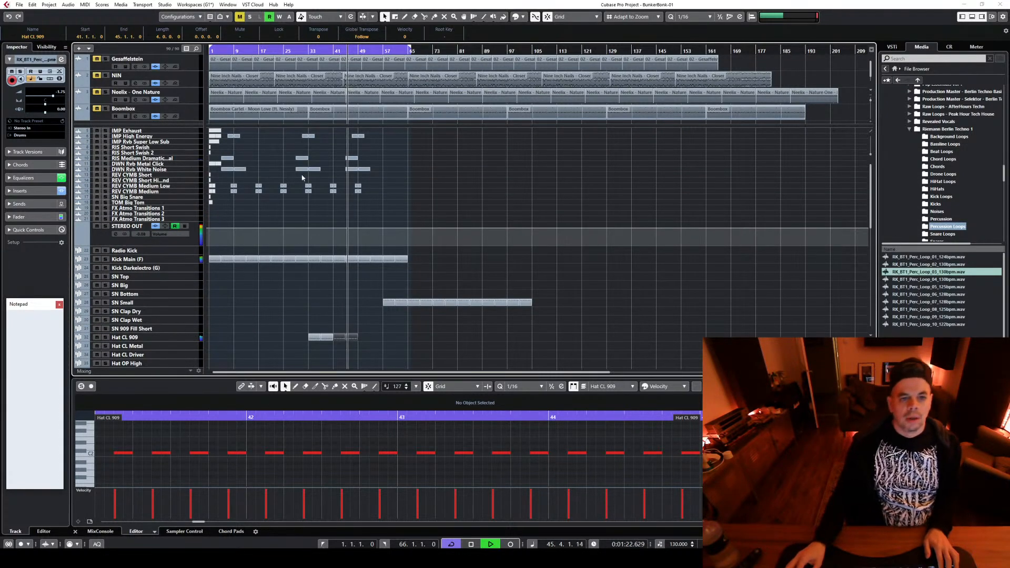
scroll(614, 323, "down", 3)
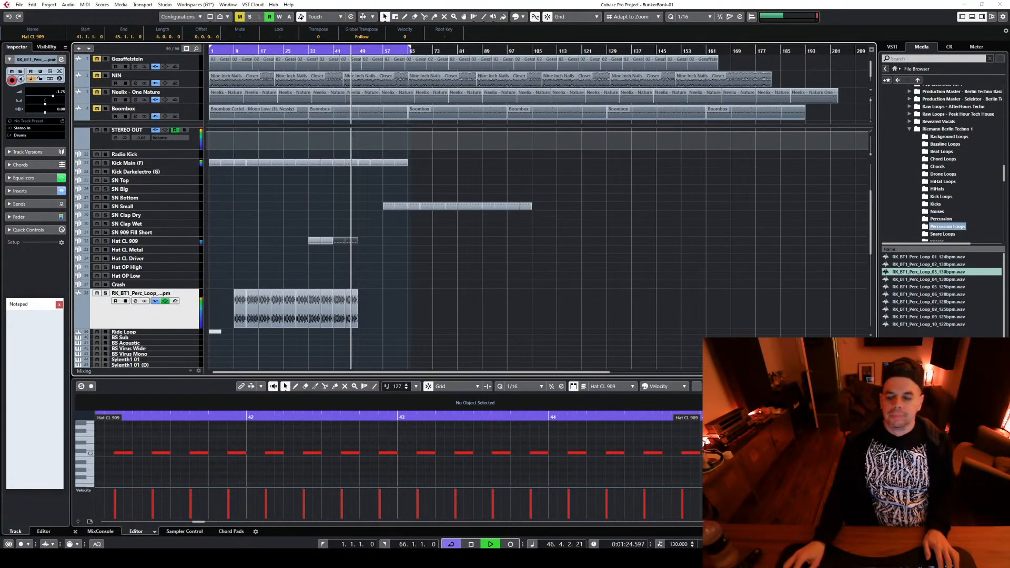
key("h")
key("h")
key("h")
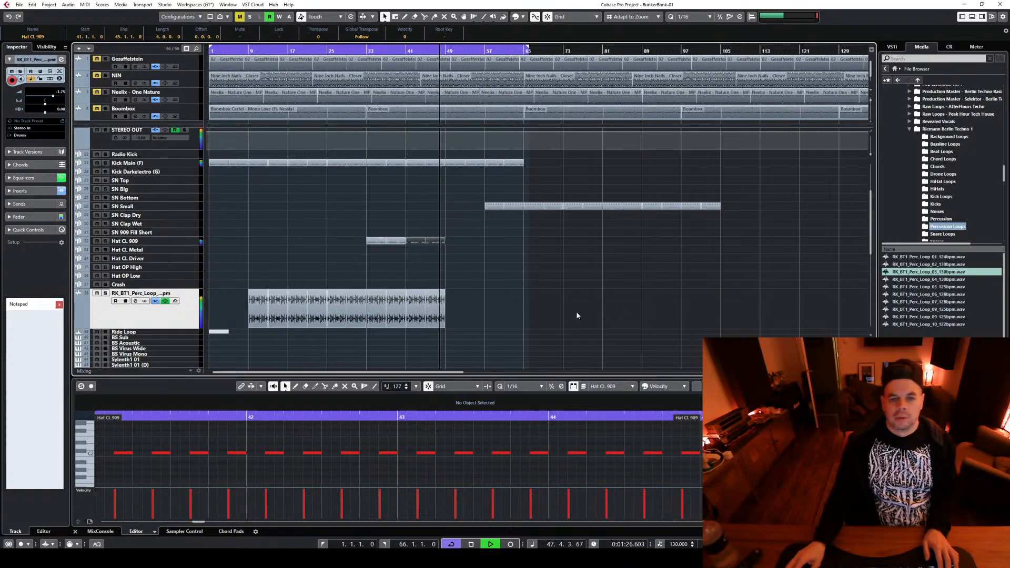
scroll(584, 314, "up", 2)
key("space")
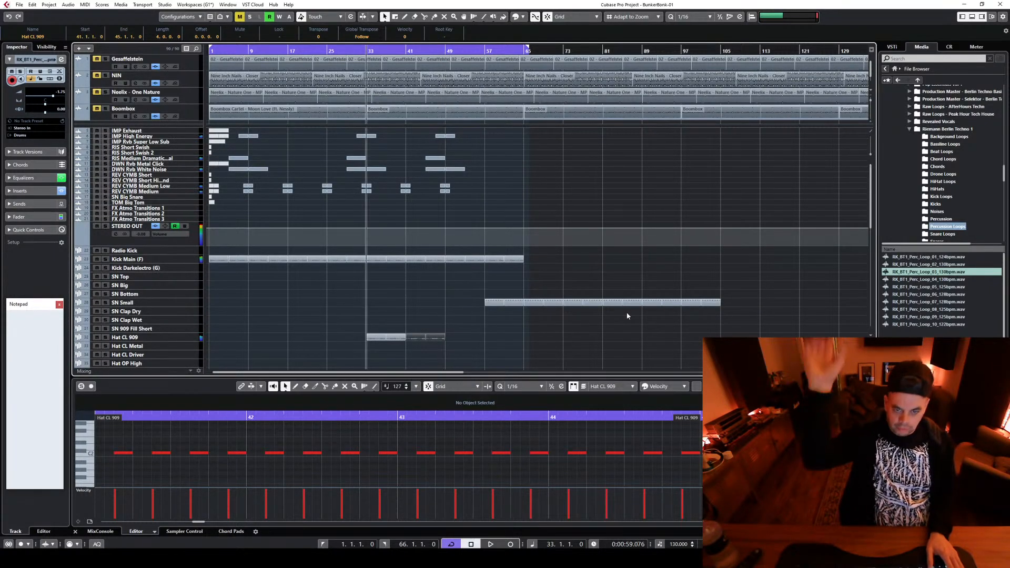
left_click(452, 262)
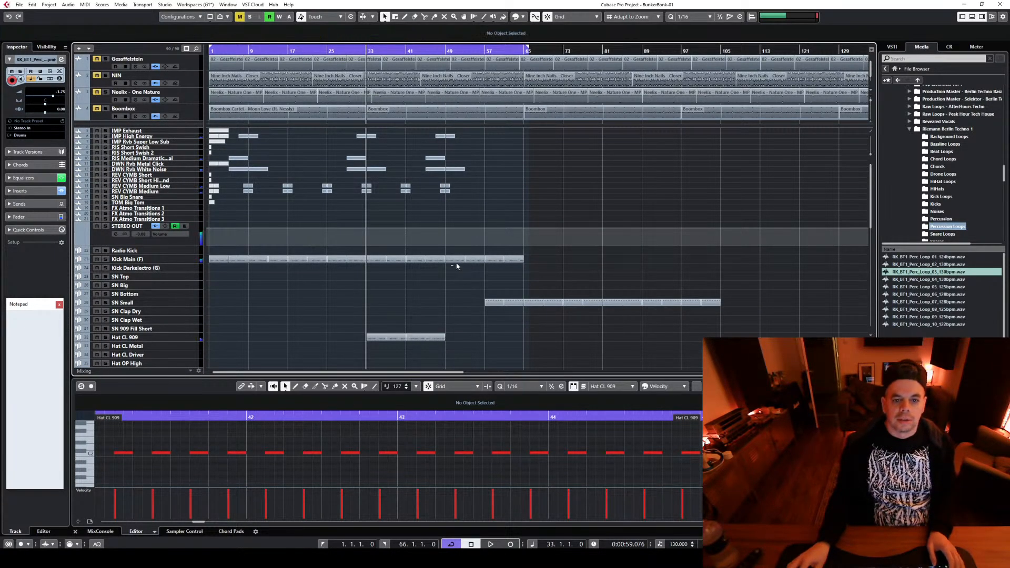
left_click_drag(453, 262, 455, 253)
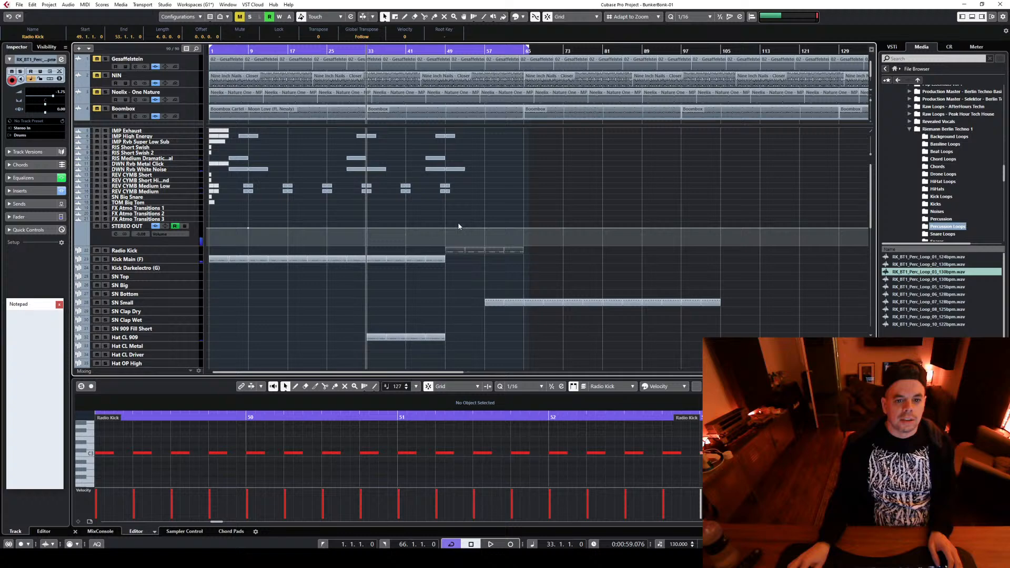
Audition the Radio Kick track from bar 49 and set its volume to -4.24
left_click(445, 53)
key("space")
left_click(141, 251)
key("space")
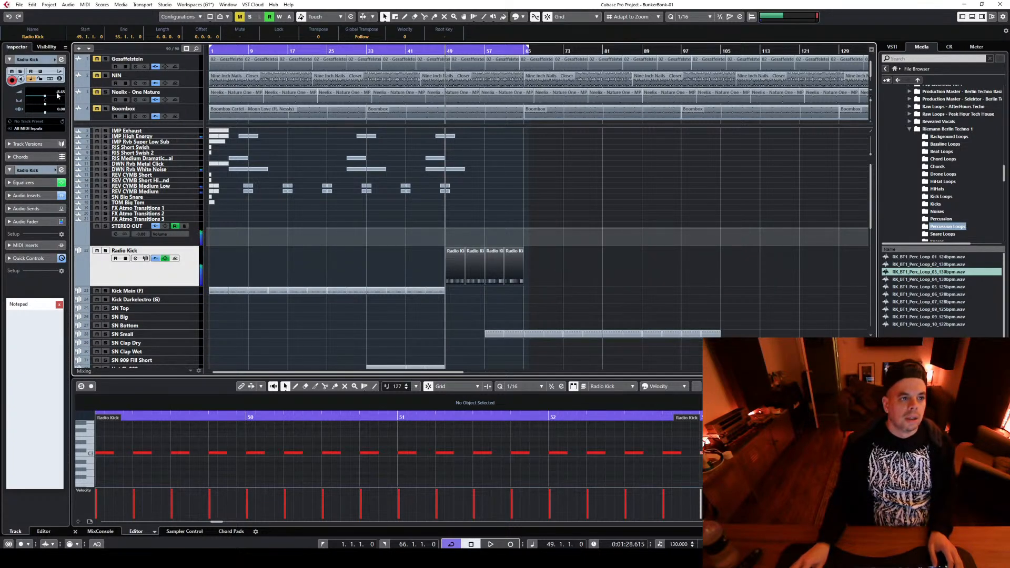
left_click_drag(57, 95, 61, 77)
Replace the first Radio Kick part, at bar 49, with a copy of the preceding Kick Main (F) part
left_click(454, 276)
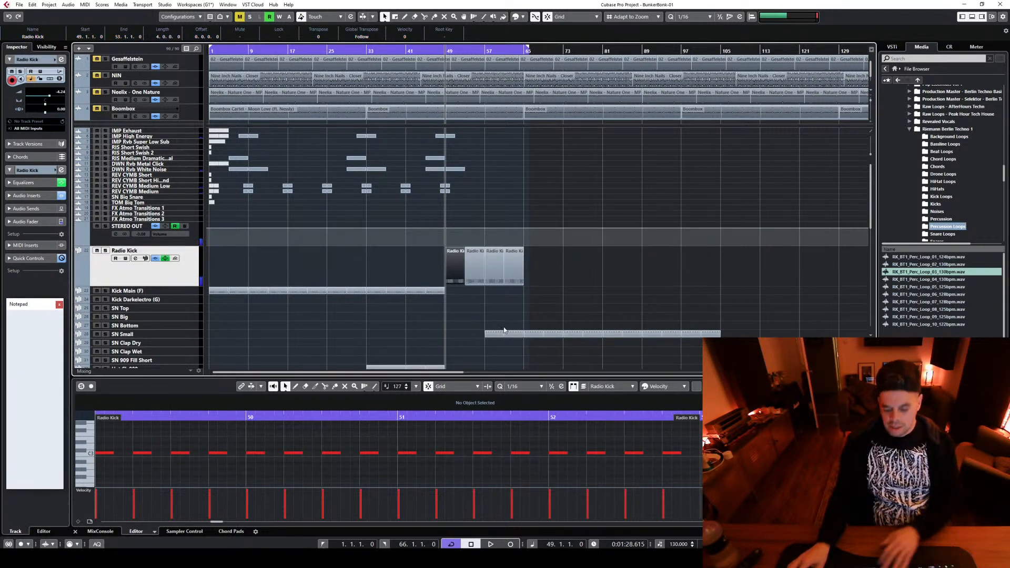
key("Delete")
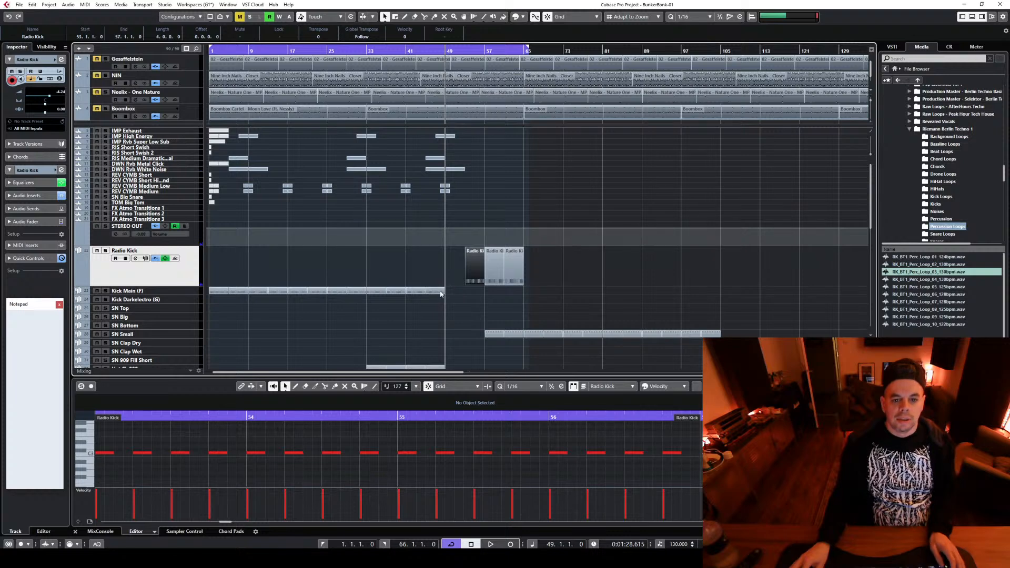
left_click_drag(440, 294, 463, 290)
Delete every note except the first in the Kick Main (F) part at bar 49 and audition it
left_click_drag(131, 444, 665, 458)
key("Delete")
key("space")
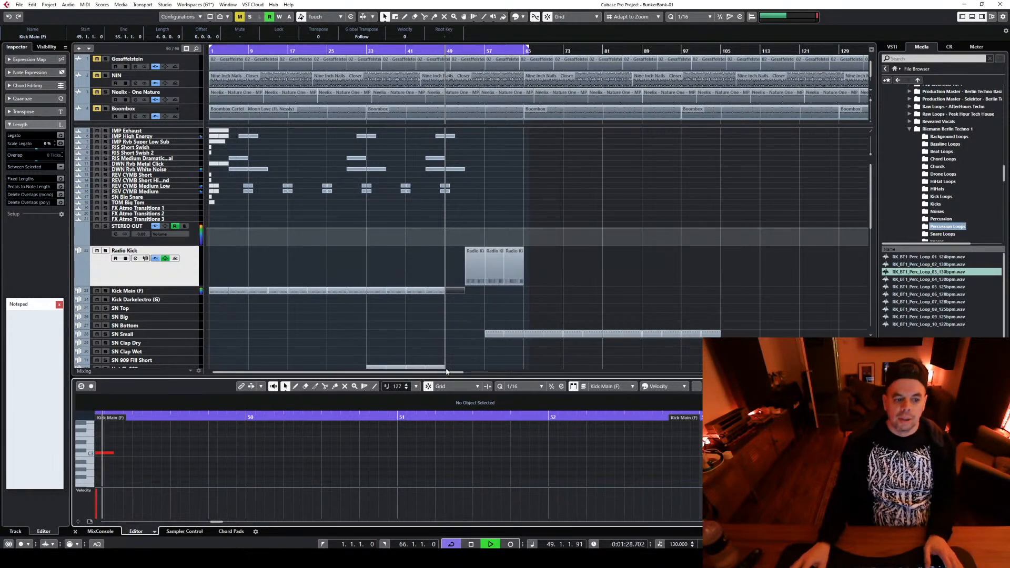
key("space")
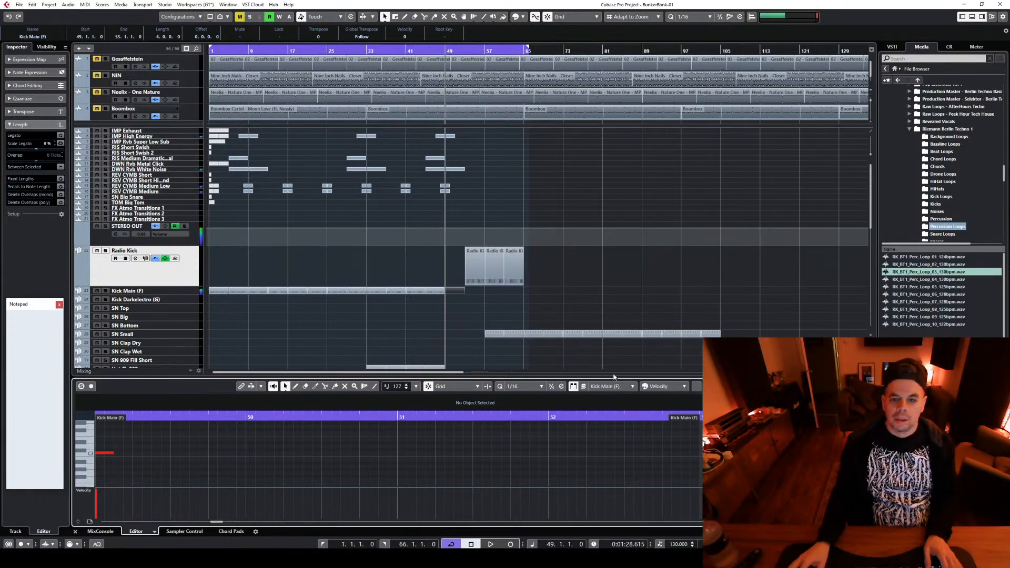
Set the single remaining Kick Main (F) note at bar 49 to pitch C2 and velocity 72
left_click(108, 453)
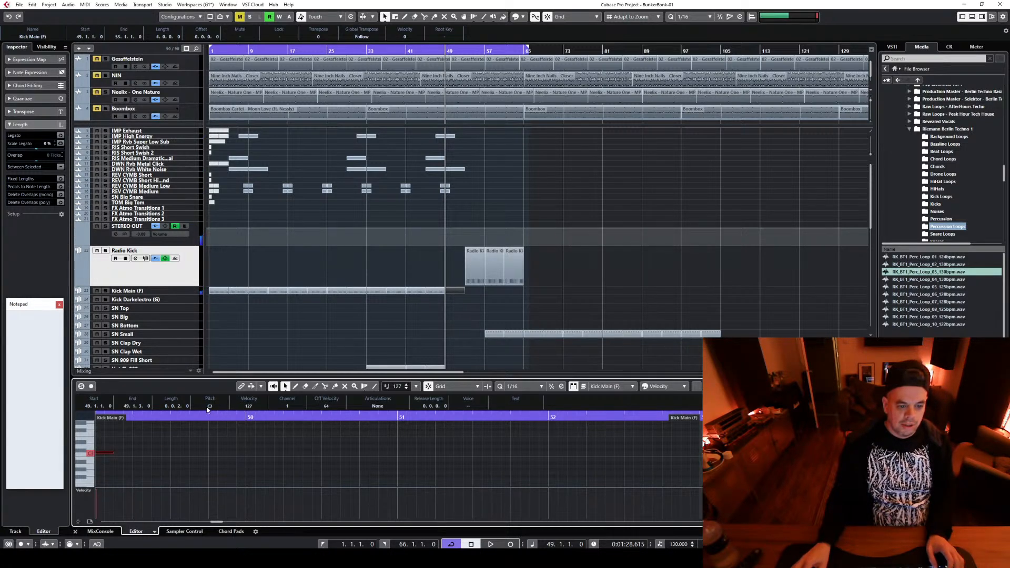
key("Return")
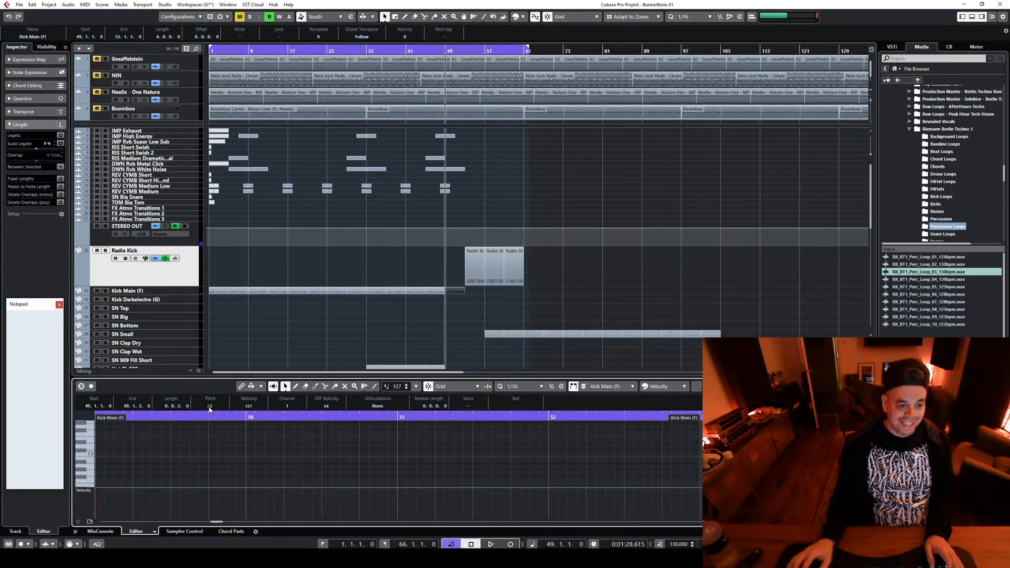
scroll(162, 455, "down", 2)
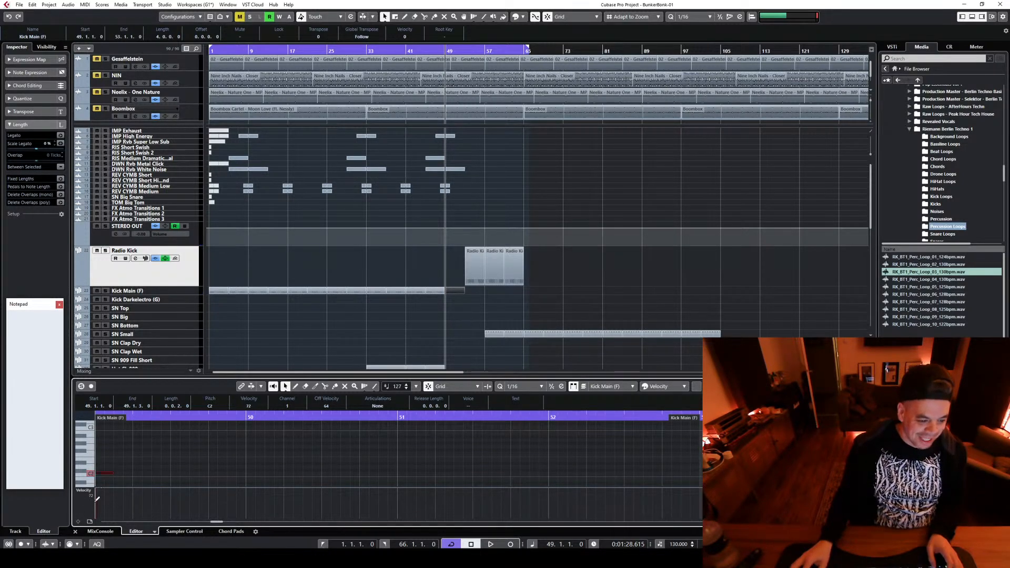
Place the cursor at bar 53 and review the arrangement around the kick break across the drum, loop and synth tracks
left_click(467, 53)
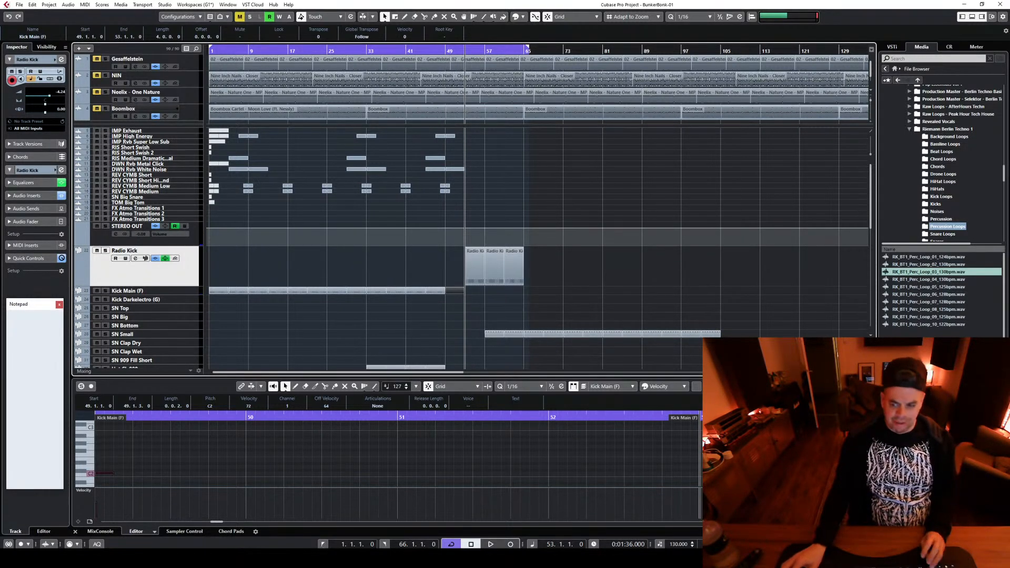
key("h")
key("h")
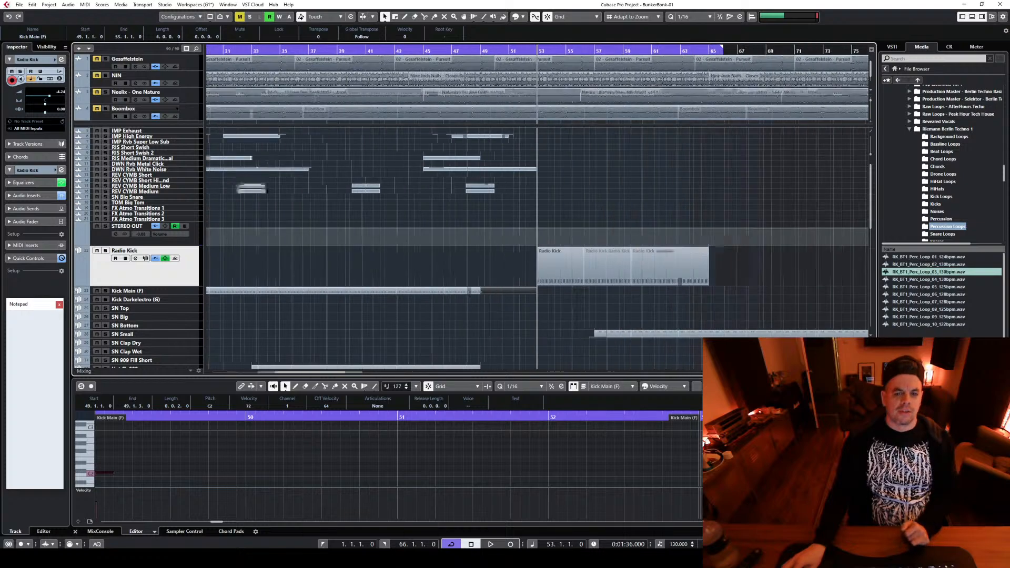
left_click(494, 320)
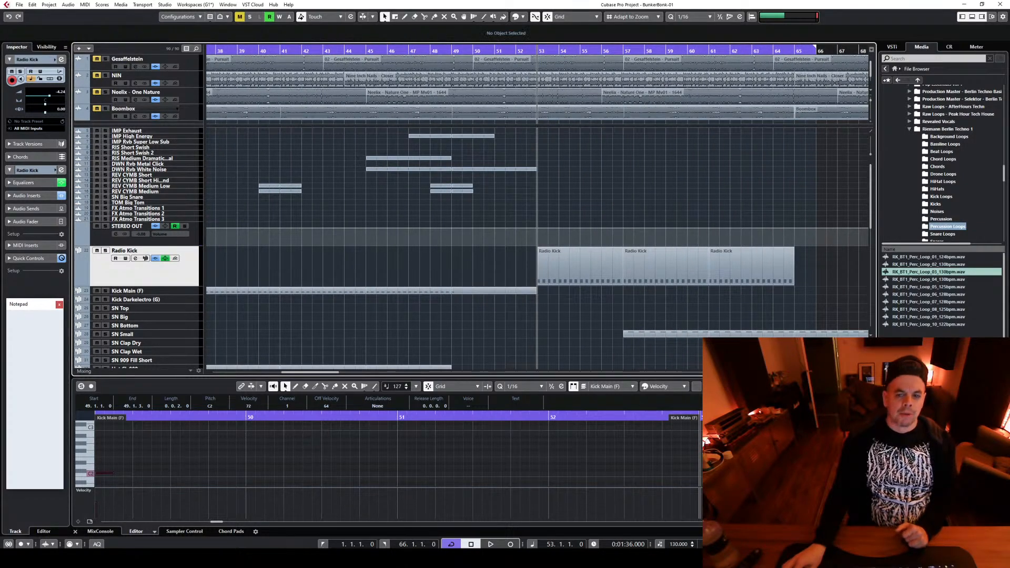
scroll(494, 320, "down", 1)
key("g")
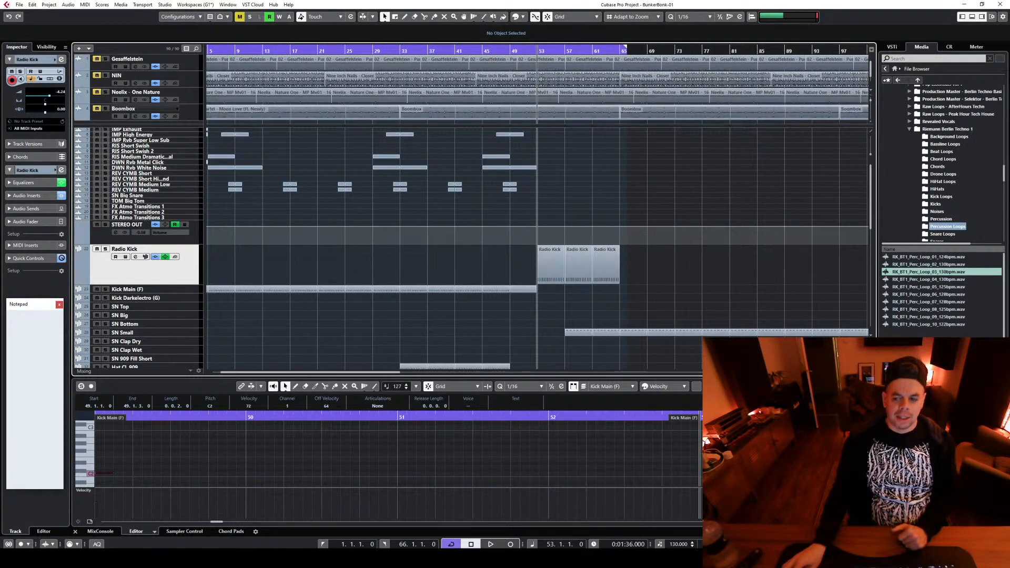
left_click_drag(354, 372, 352, 372)
scroll(289, 352, "down", 5)
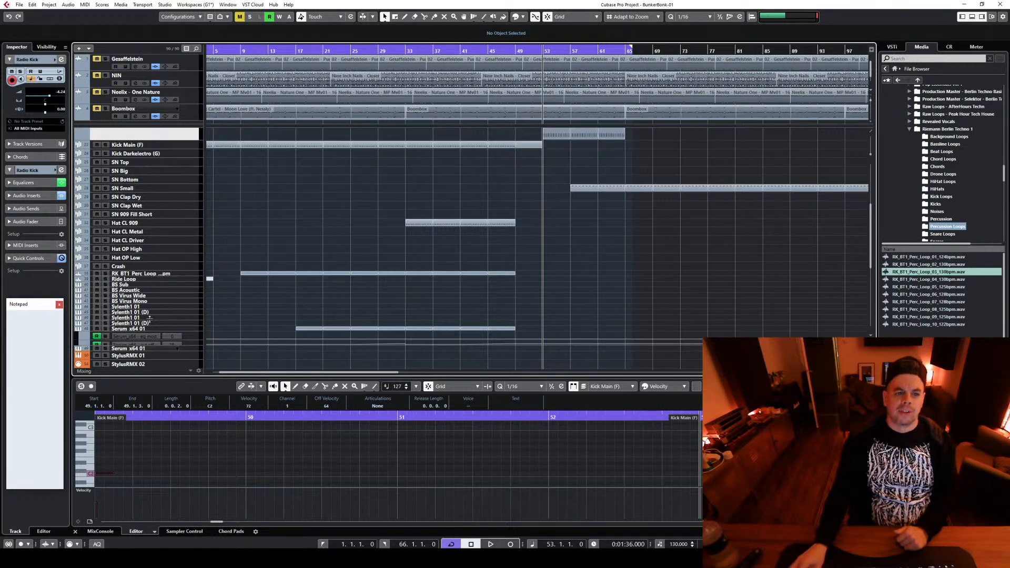
left_click_drag(277, 375, 258, 373)
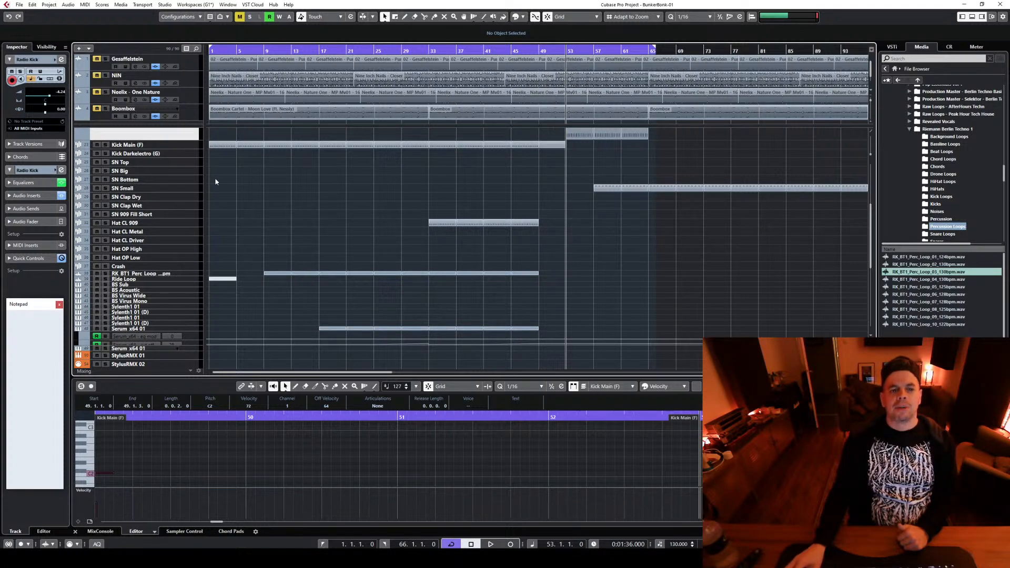
scroll(471, 190, "up", 3)
scroll(457, 272, "down", 3)
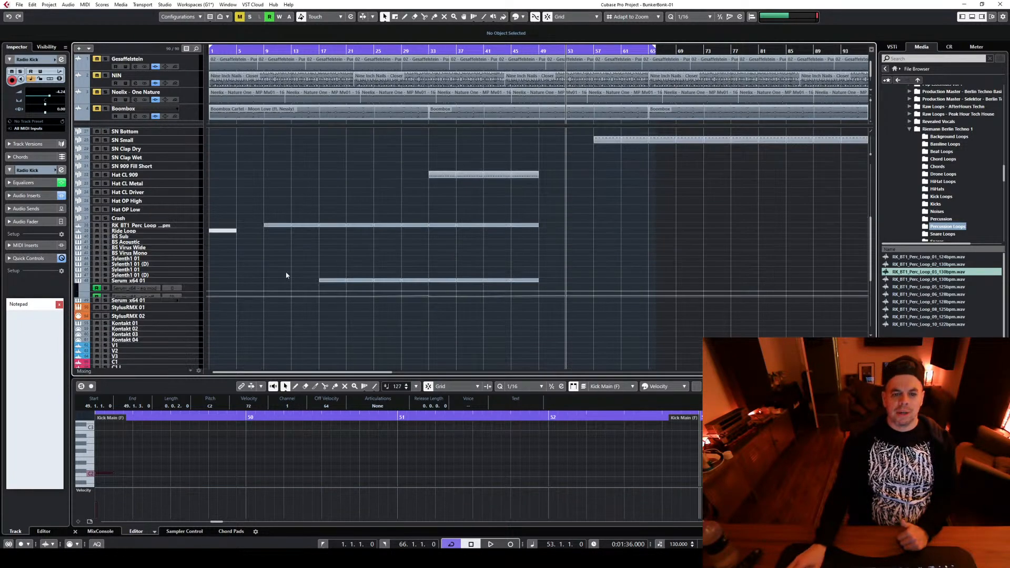
scroll(252, 224, "up", 3)
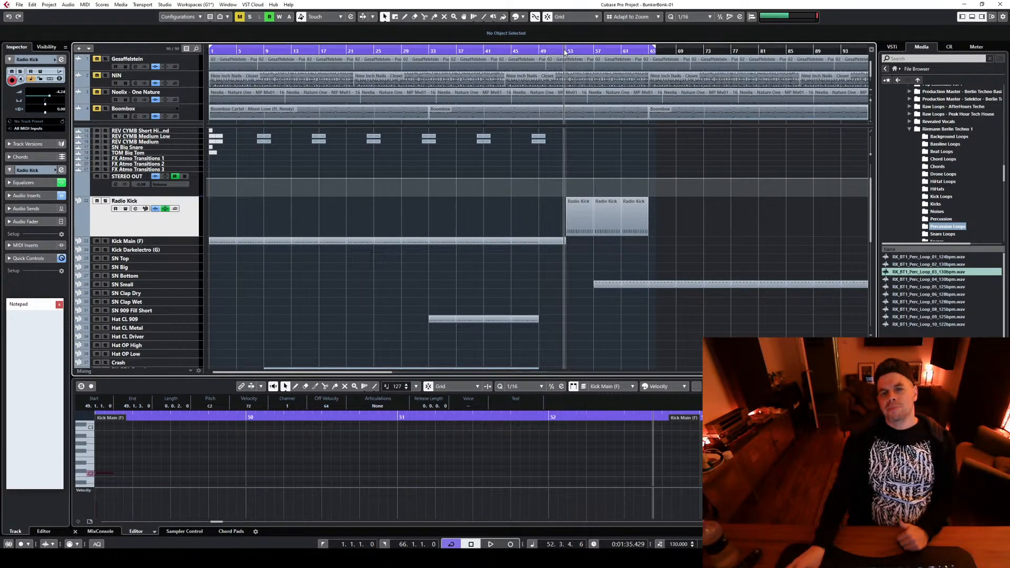
Move the cursor to bar 33 and view the overall arrangement alongside the reference tracks
left_click(431, 45)
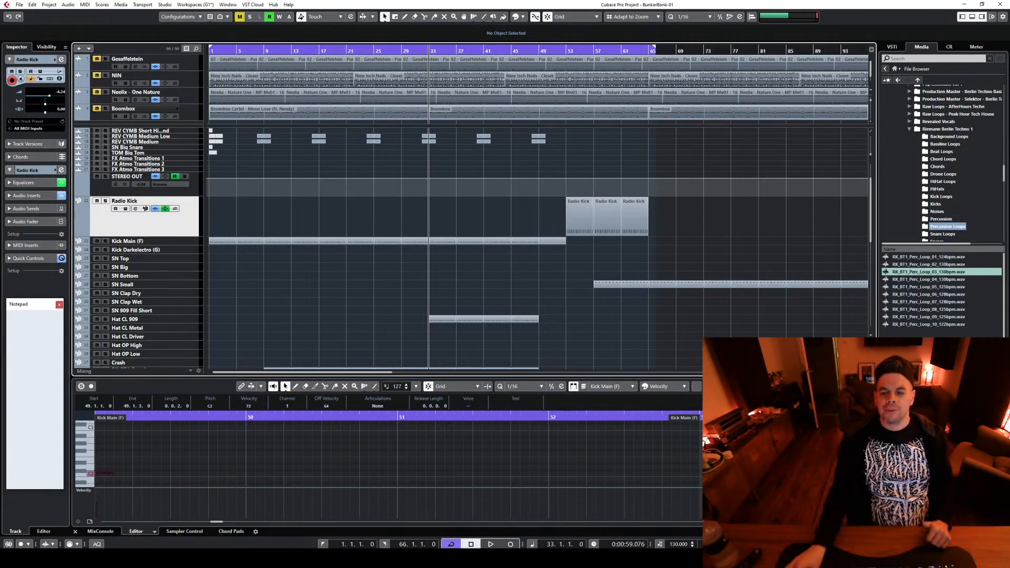
key("shift+f")
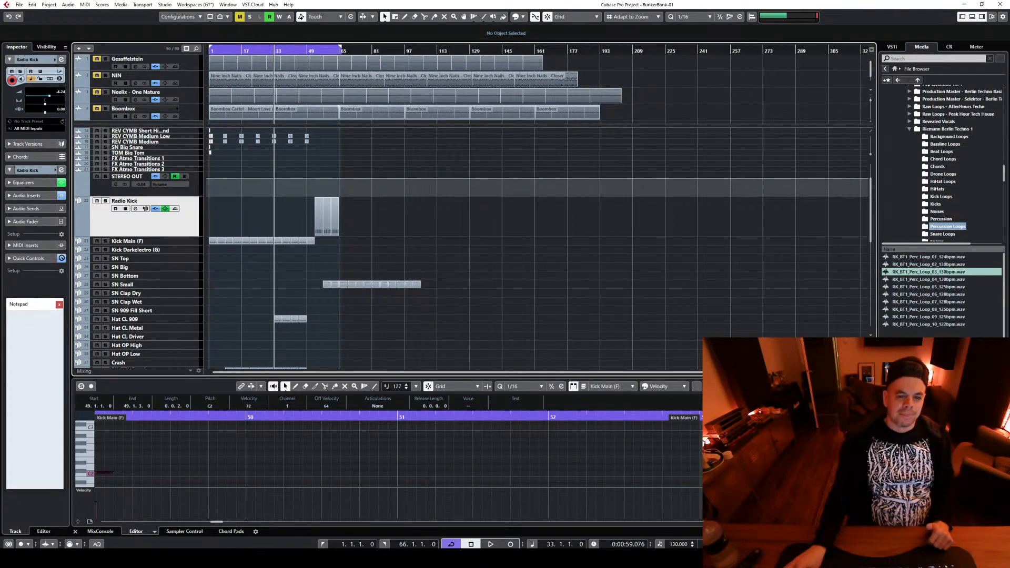
key("h")
key("h")
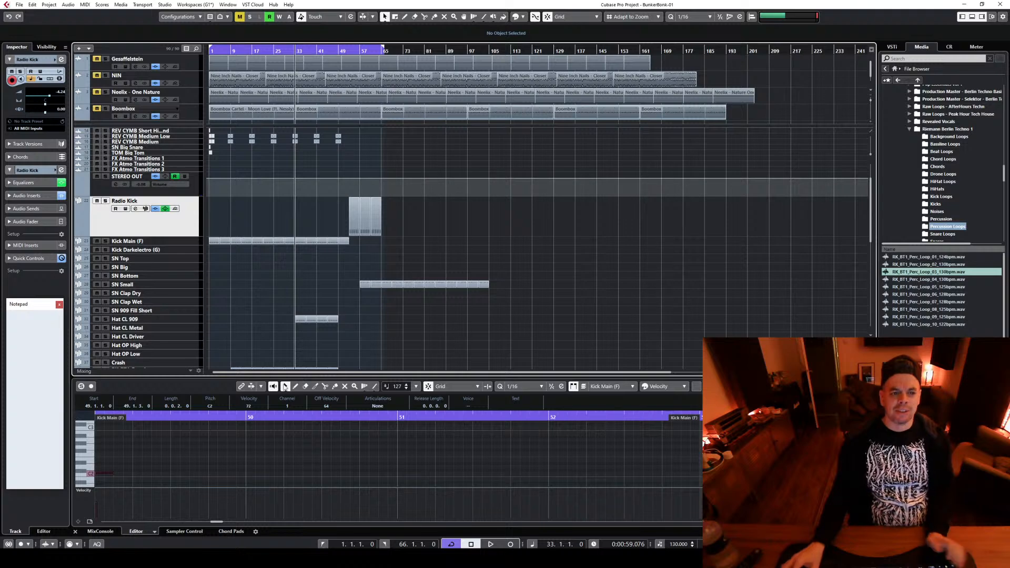
scroll(247, 322, "down", 2)
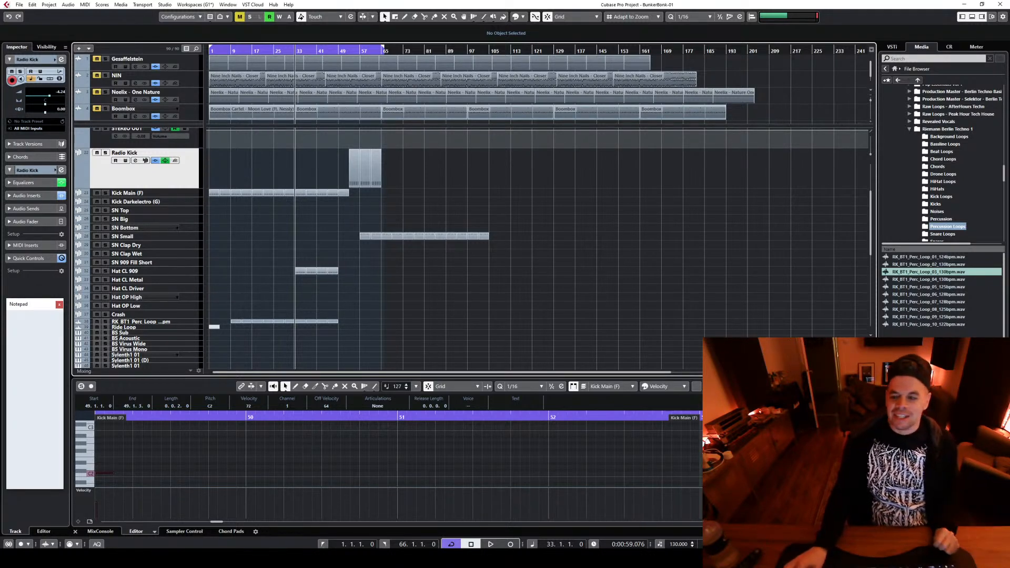
key("g")
key("g")
key("g")
key("h")
key("h")
key("h")
key("h")
key("h")
key("h")
key("h")
key("h")
key("h")
key("h")
key("h")
key("h")
key("h")
key("h")
key("h")
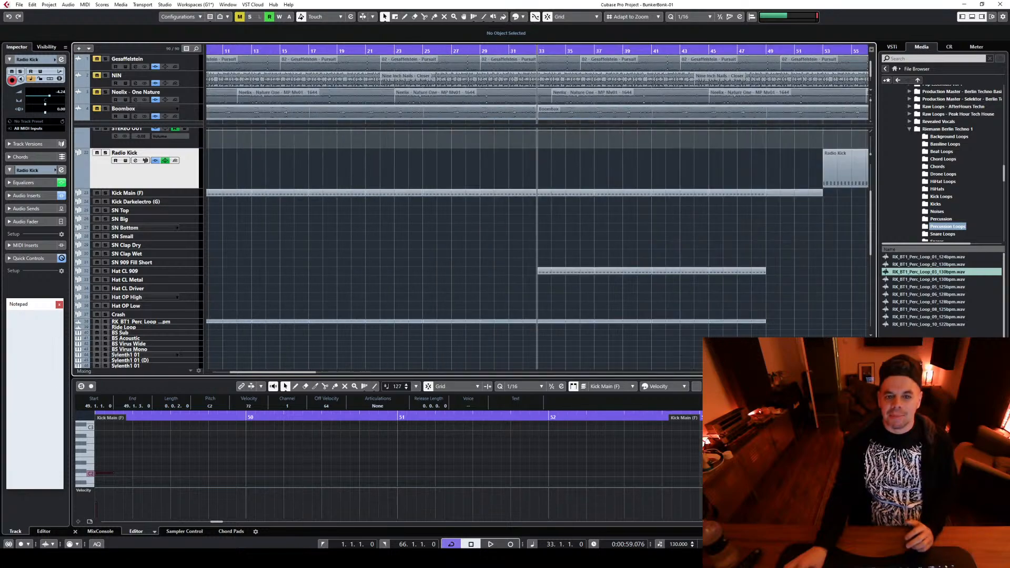
key("g")
key("g")
key("g")
key("g")
key("g")
key("g")
key("g")
key("g")
key("g")
key("g")
key("g")
key("g")
key("h")
key("h")
key("h")
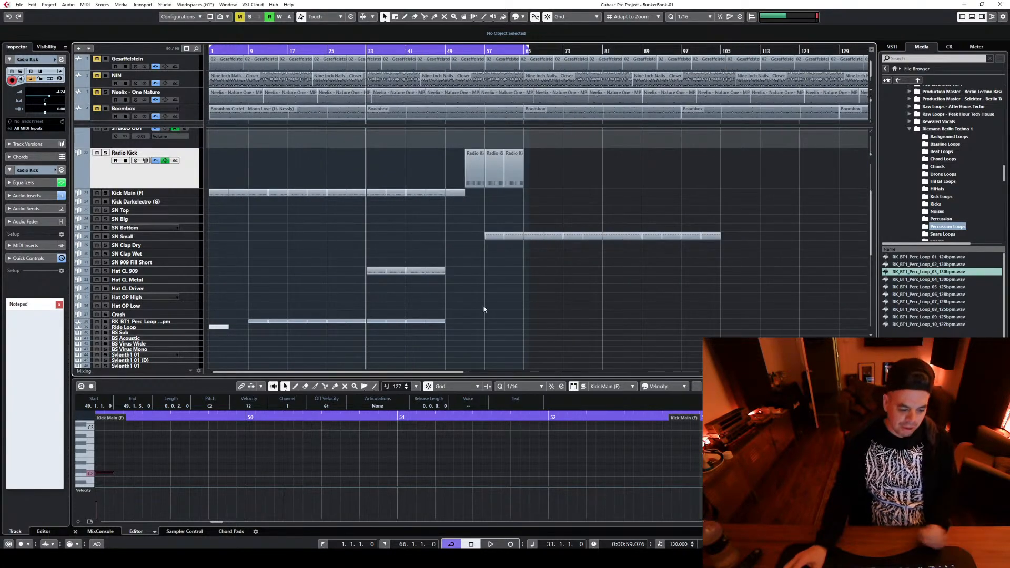
Play the arrangement from bar 47 to audition the lead-in to the kick break
scroll(531, 313, "up", 3)
scroll(741, 249, "up", 3)
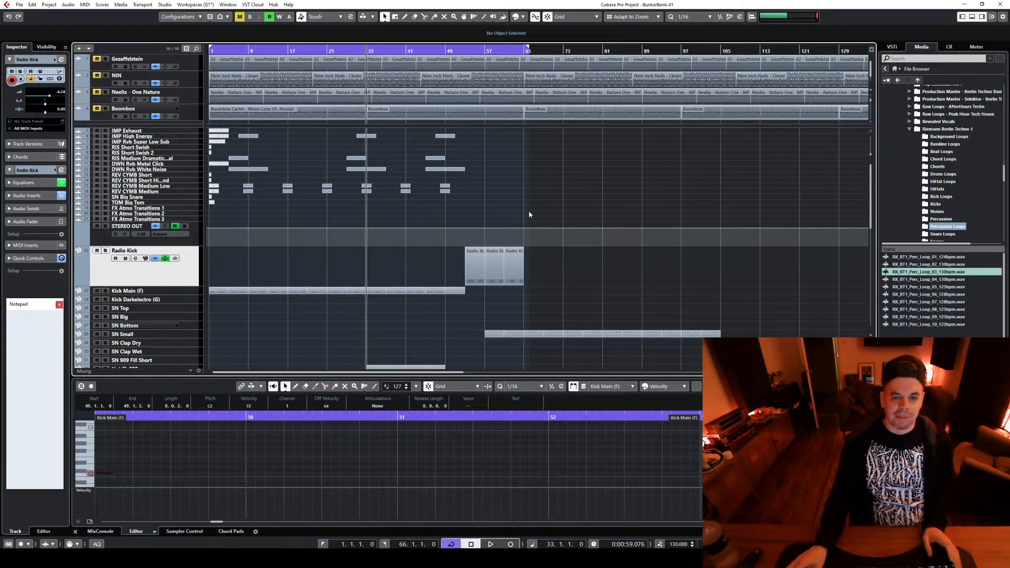
scroll(528, 209, "up", 3)
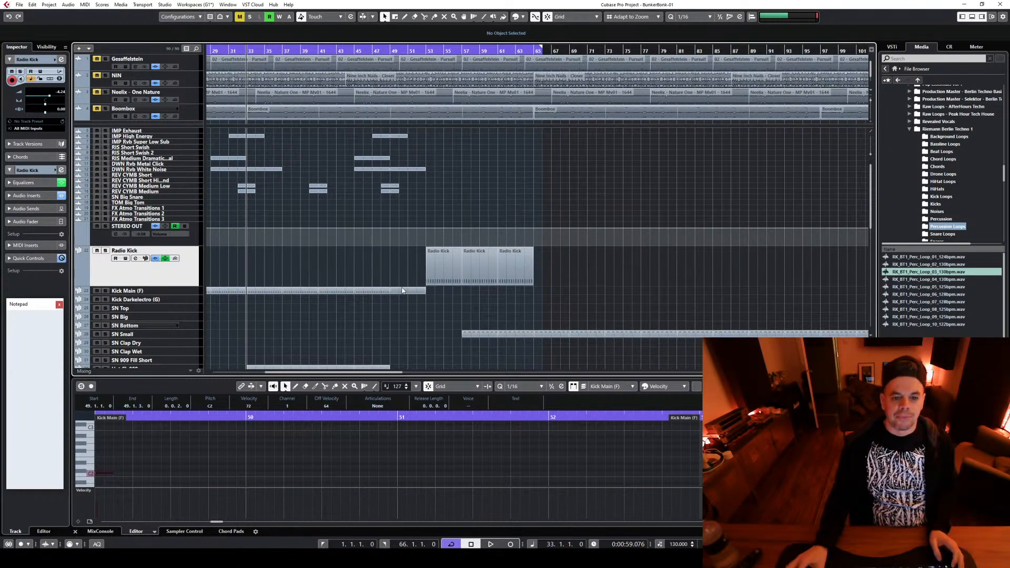
left_click(370, 50)
key("space")
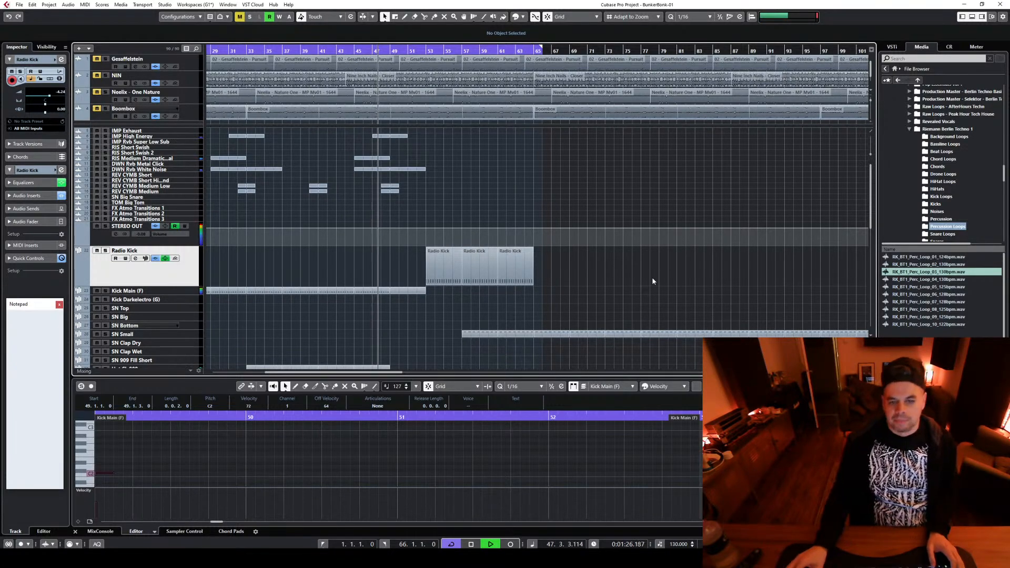
scroll(651, 276, "down", 3)
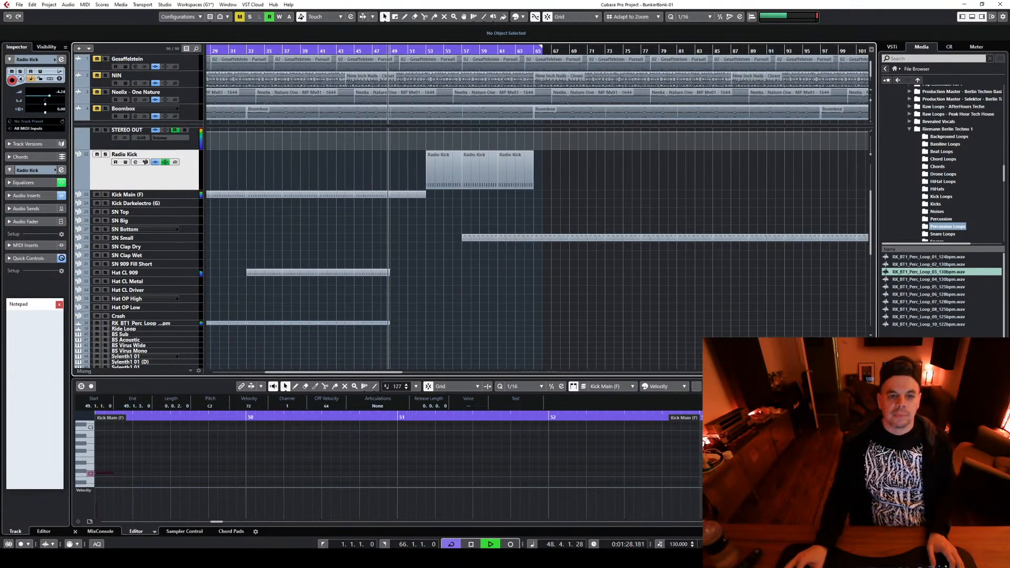
scroll(509, 310, "down", 3)
key("space")
Duplicate the Serum_x64 01 part at bar 49 so a copy fills bars 53 to 57, auditioning from bar 50
scroll(498, 310, "down", 1)
scroll(484, 314, "up", 4)
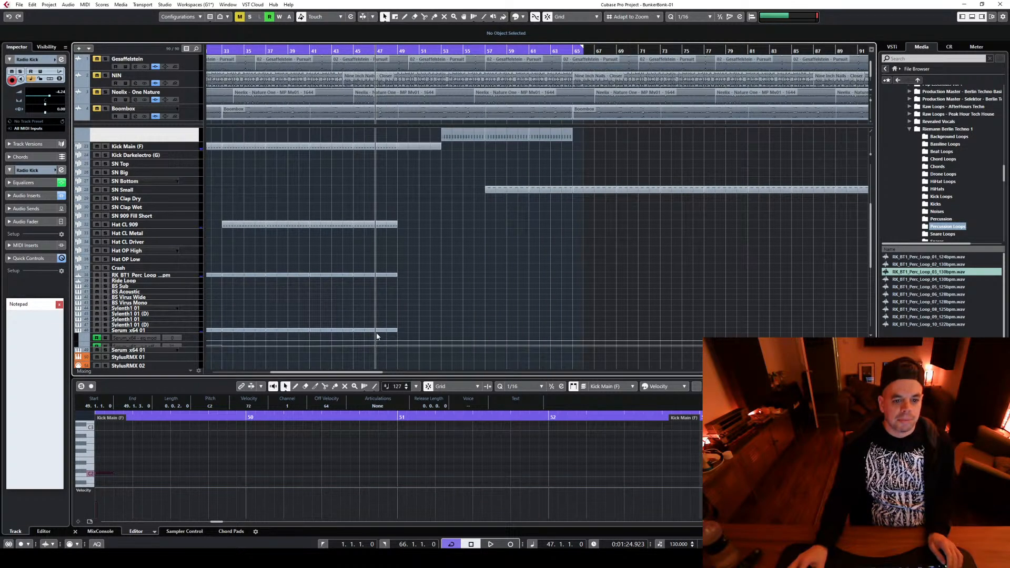
left_click(409, 329)
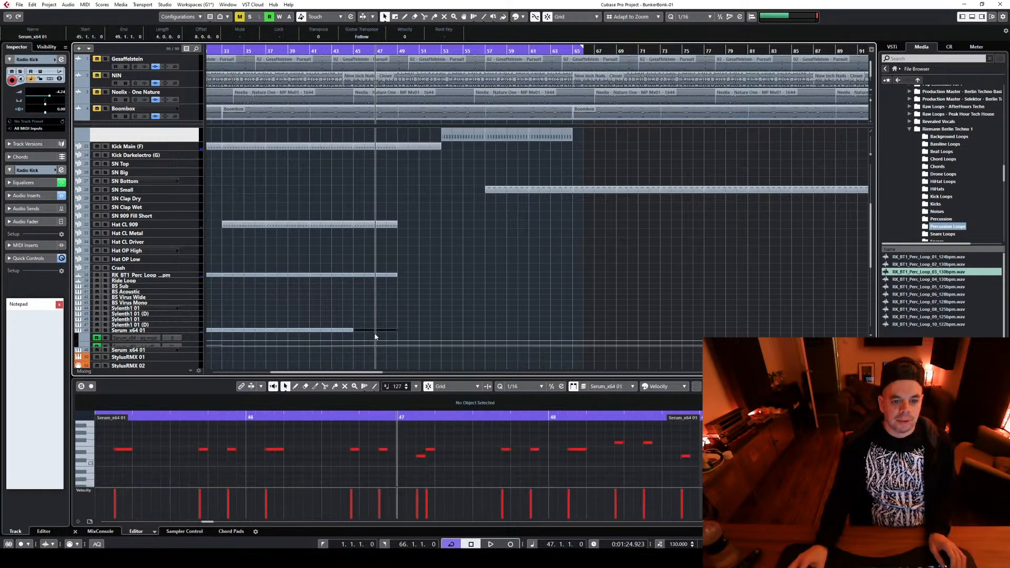
left_click(408, 52)
key("space")
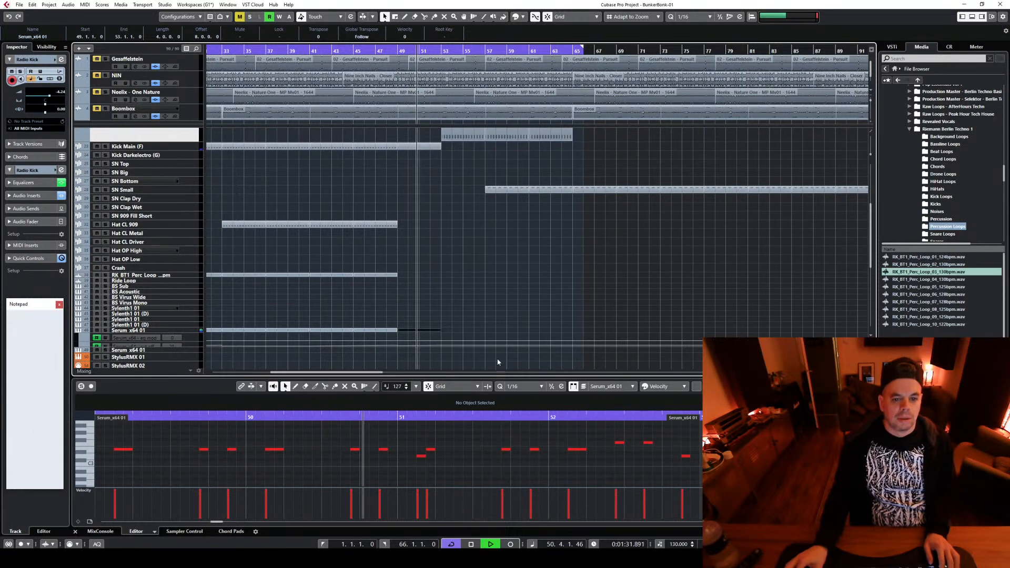
key("ctrl+d")
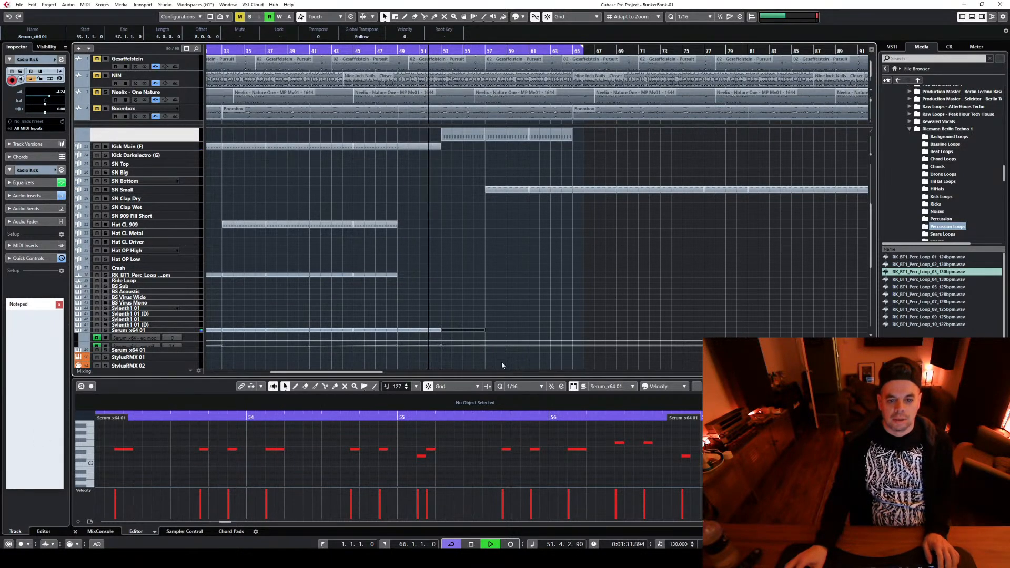
Delete the Serum_x64 01 cut off automation points that follow the ramp ending at bar 49
left_click(195, 345)
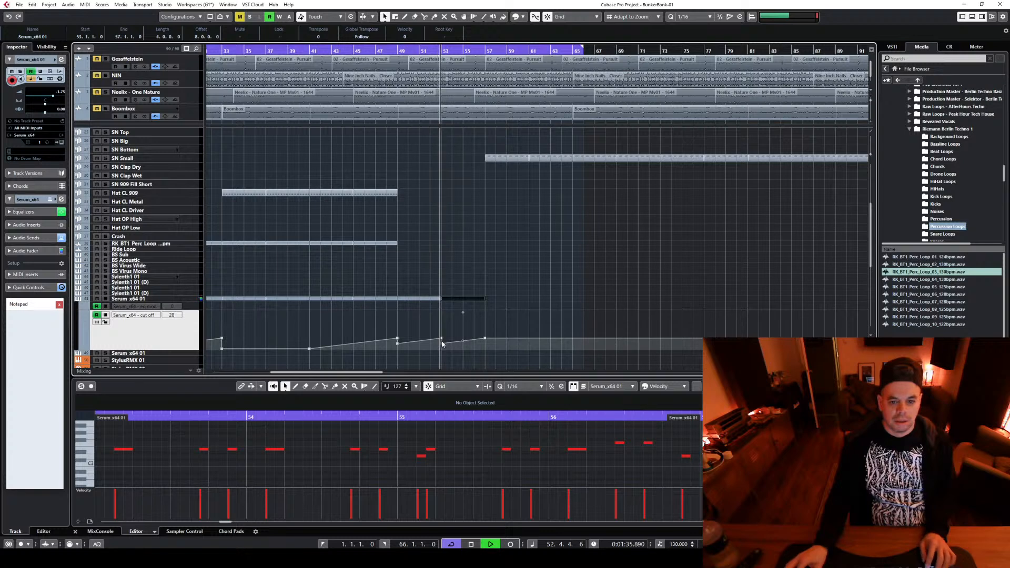
left_click_drag(441, 340, 442, 346)
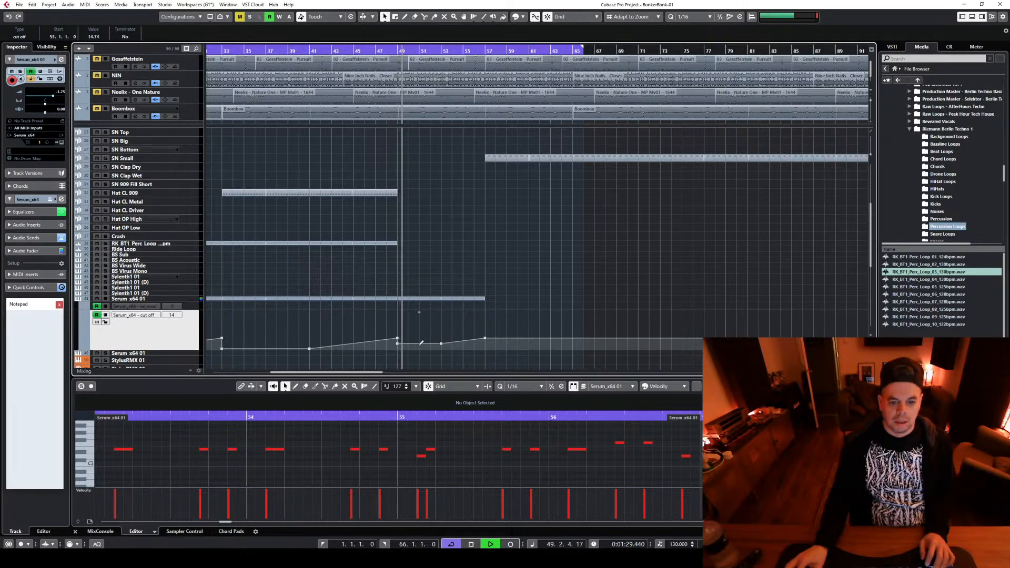
left_click_drag(419, 312, 501, 352)
key("Delete")
key("space")
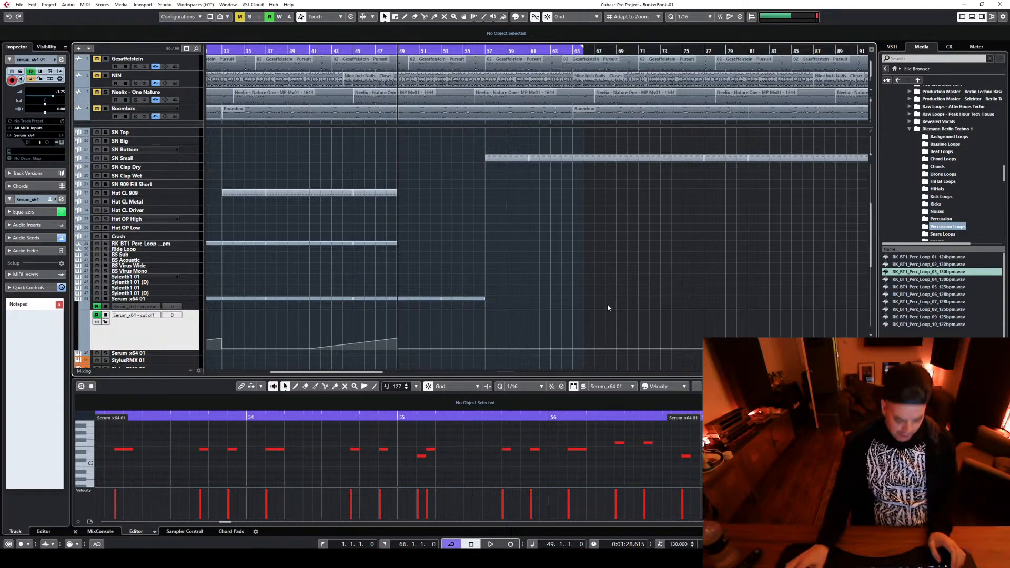
Examine the drum, effects, loop and Serum parts around bars 49 to 65 for gaps in the kick break
scroll(404, 362, "up", 2)
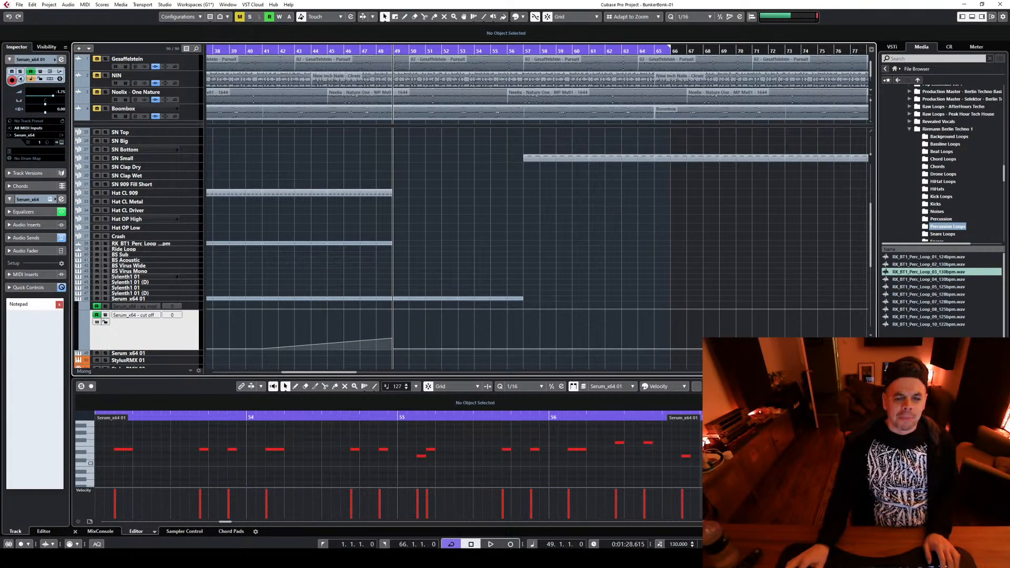
key("g")
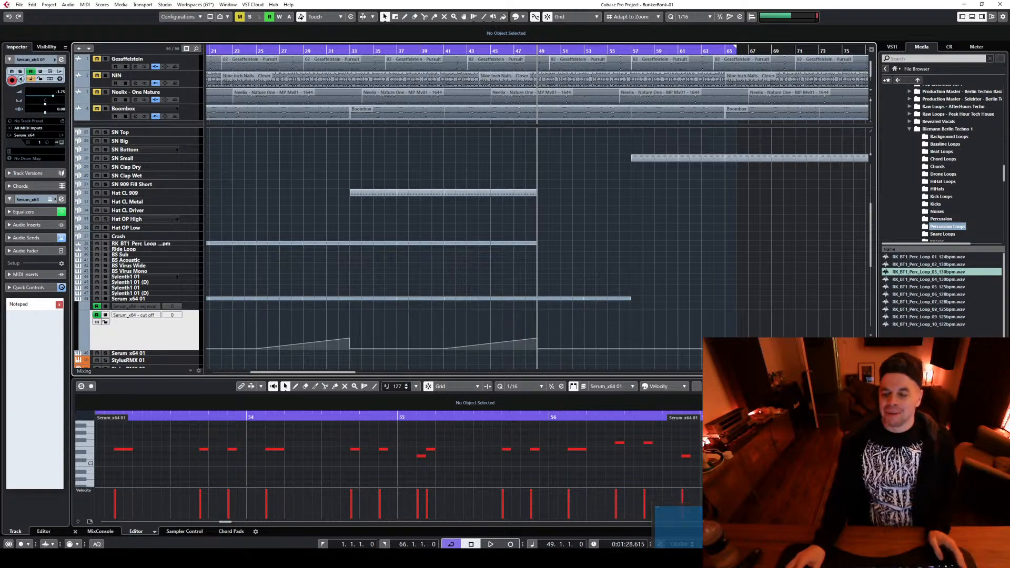
key("g")
key("g")
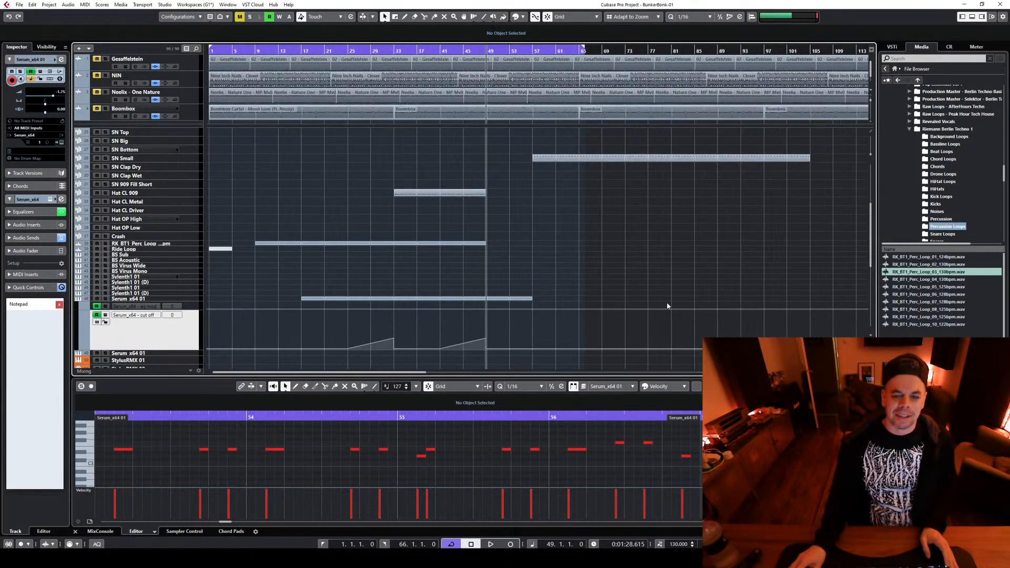
scroll(666, 305, "up", 3)
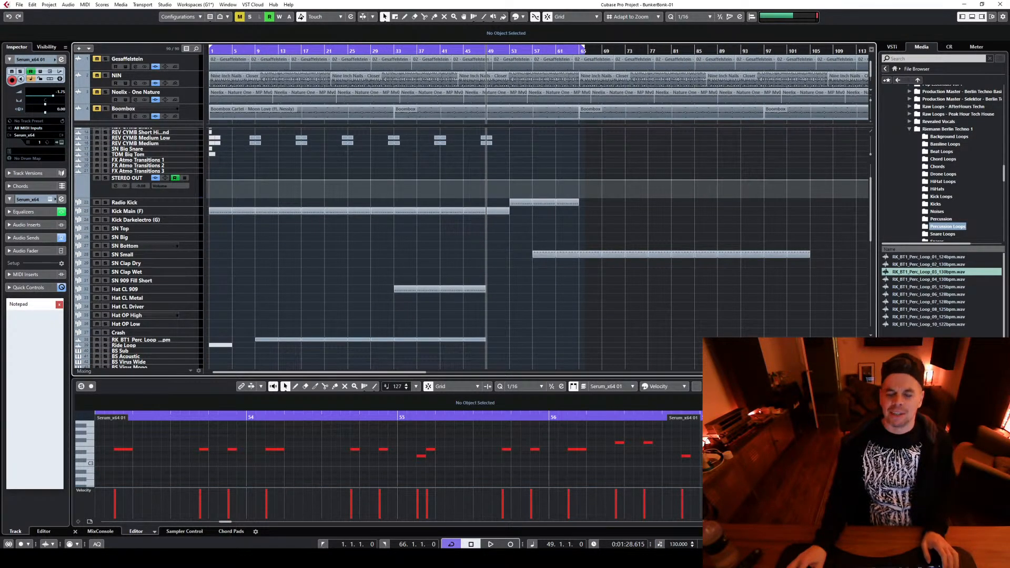
key("h")
key("h")
scroll(652, 313, "up", 3)
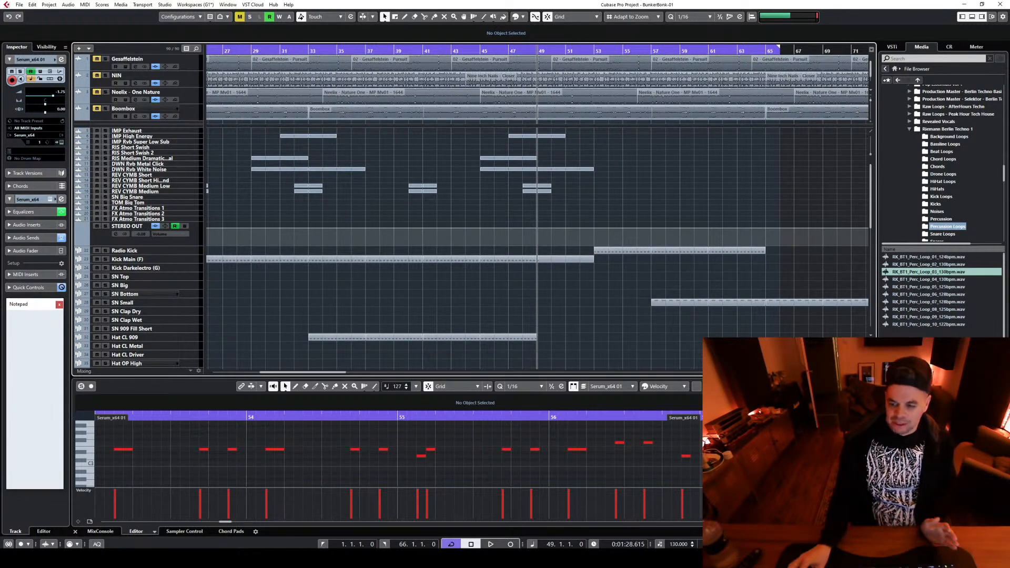
key("g")
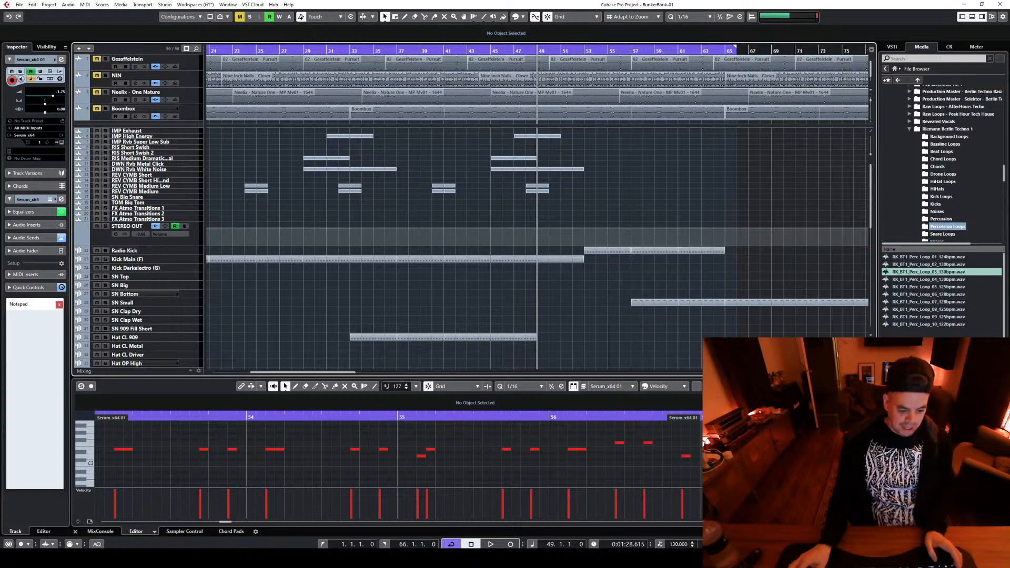
scroll(663, 303, "down", 3)
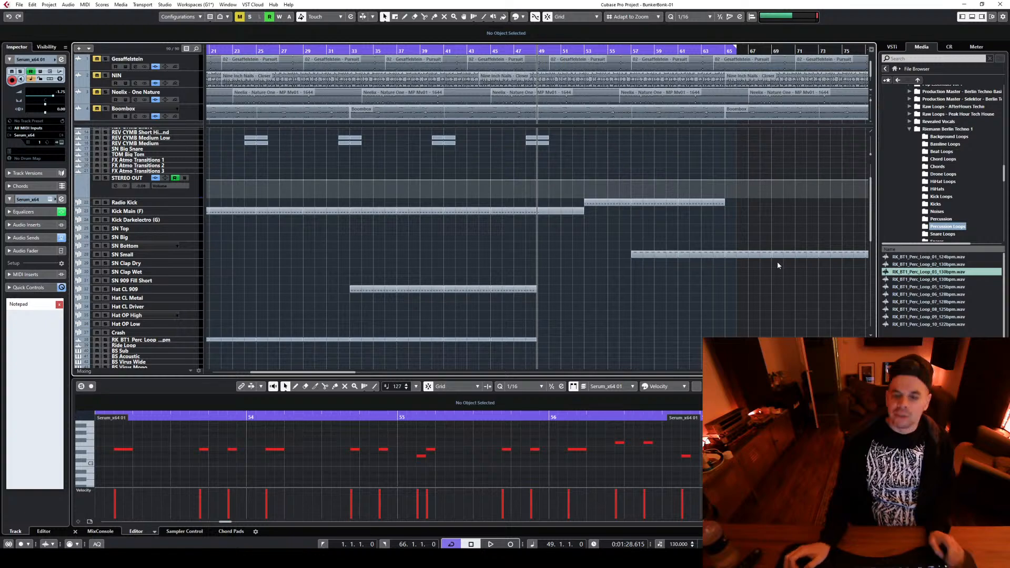
scroll(364, 376, "right", 5)
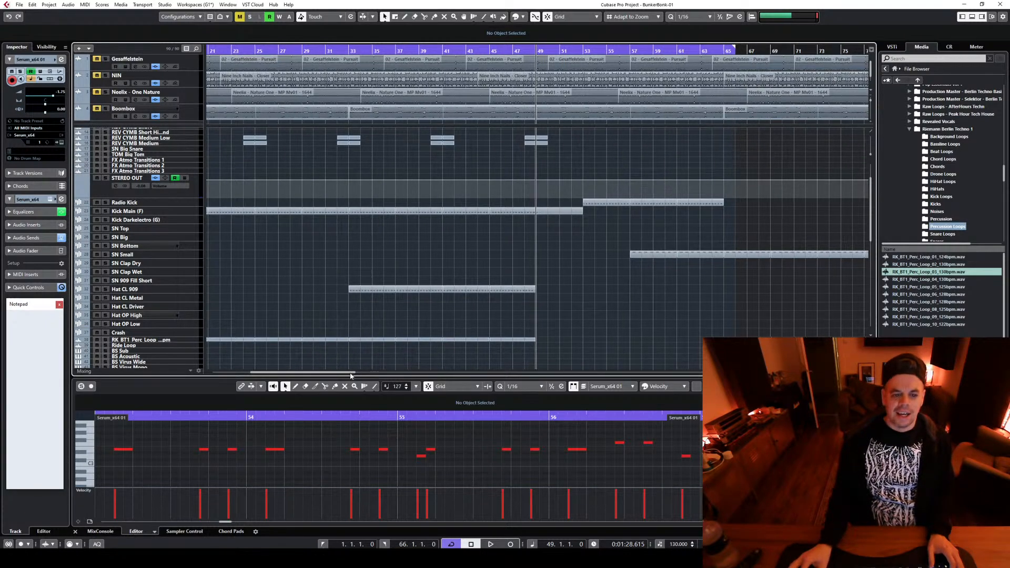
scroll(364, 375, "right", 5)
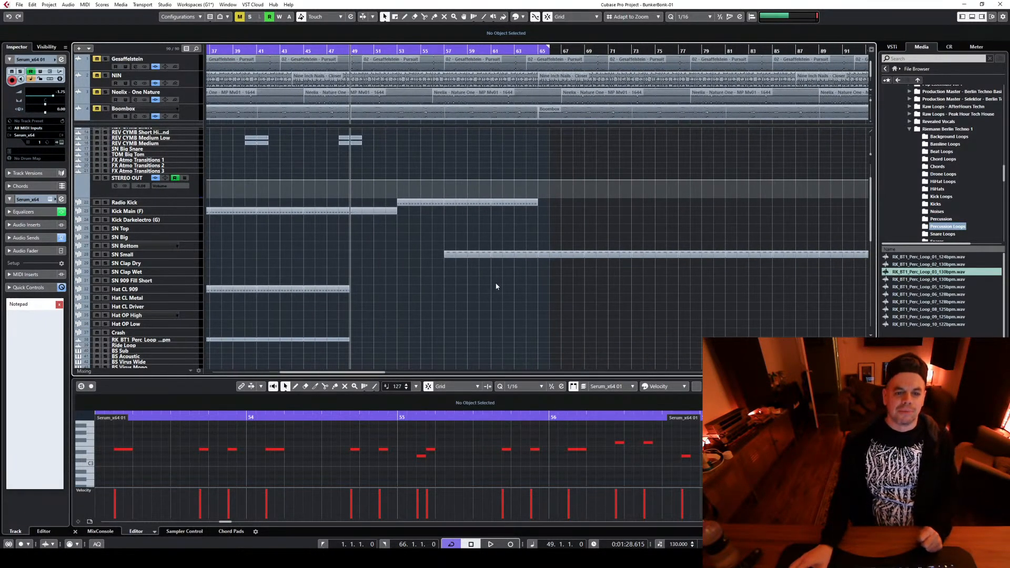
Select the Radio Kick parts from bar 53 to 65 and audition the kick break from bar 48
scroll(496, 284, "up", 3)
left_click_drag(426, 285, 661, 268)
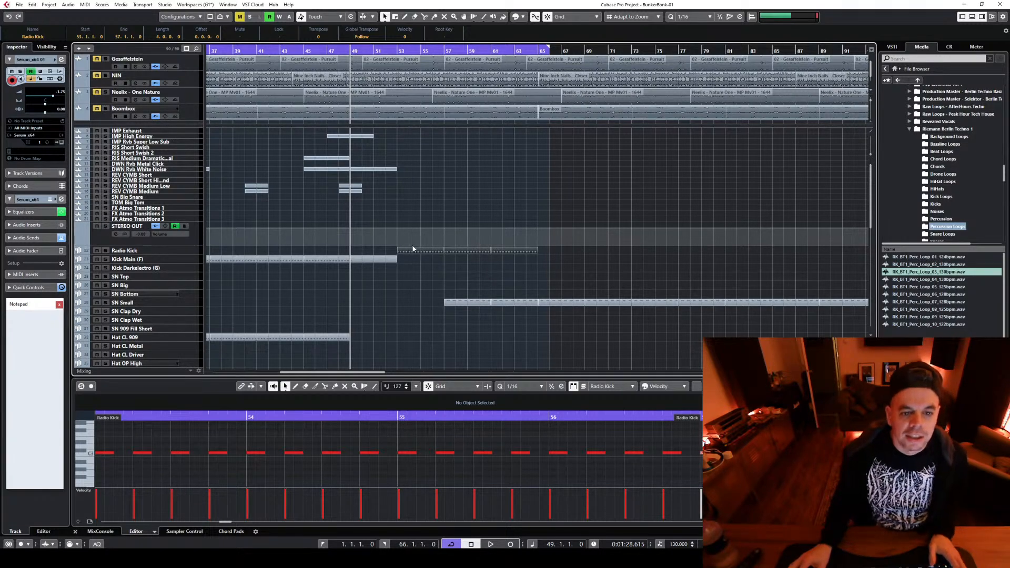
scroll(412, 274, "down", 2)
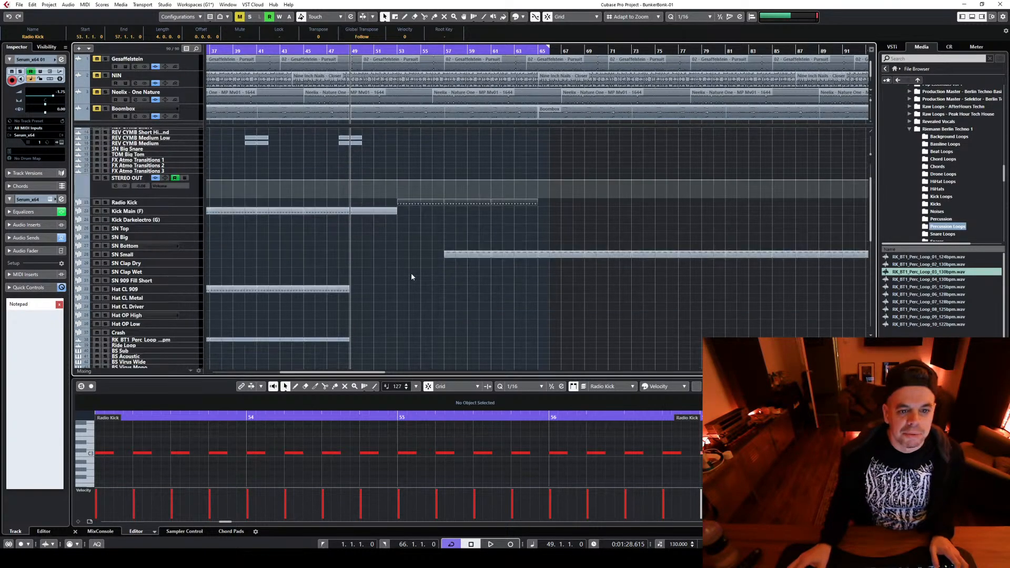
scroll(417, 286, "down", 2)
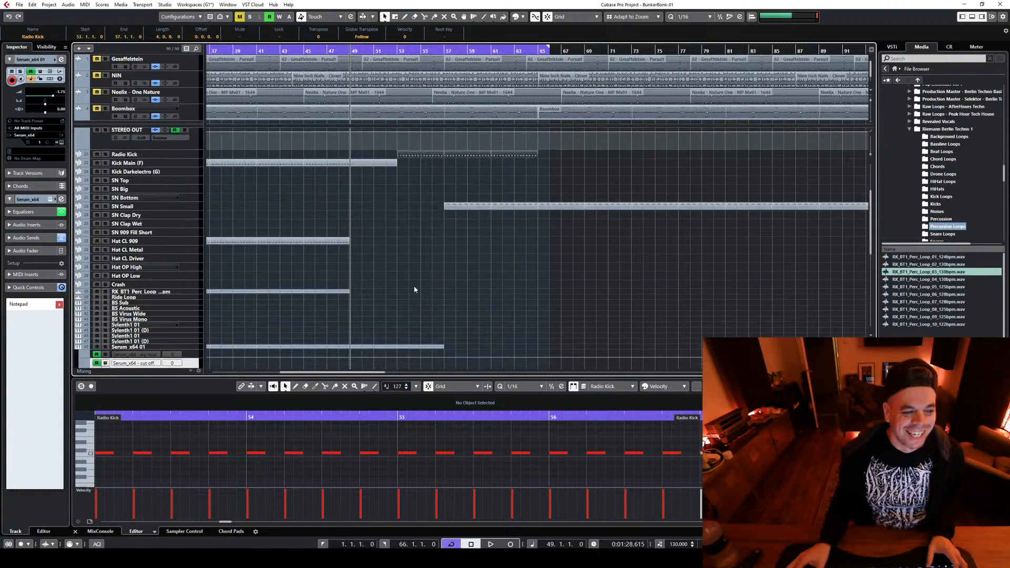
scroll(414, 289, "up", 4)
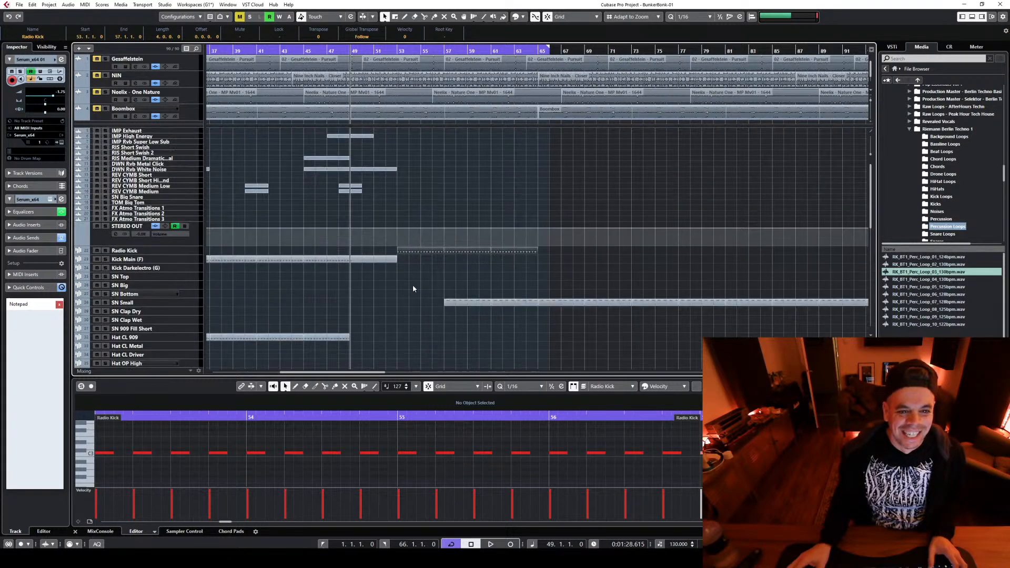
left_click(336, 52)
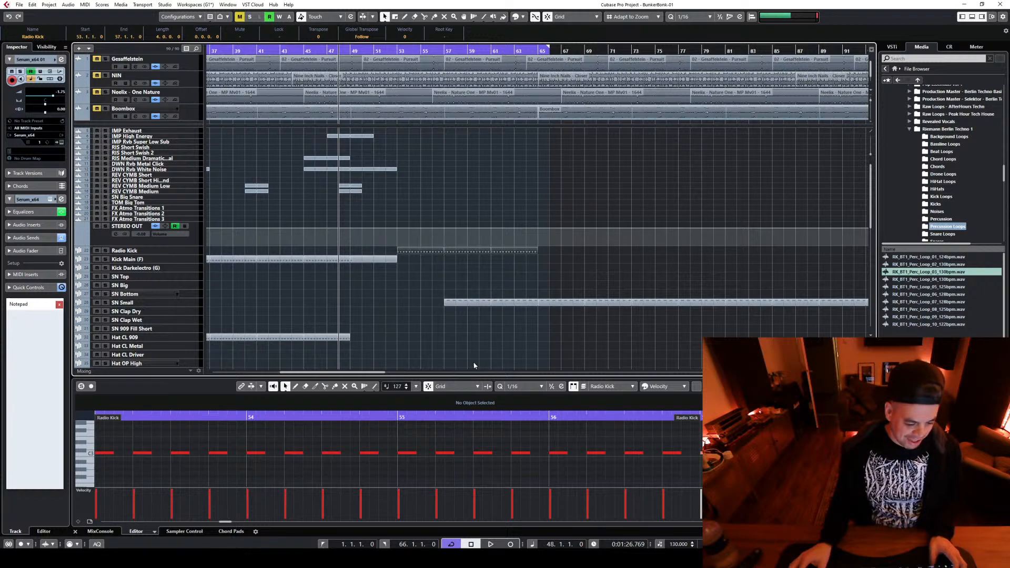
key("space")
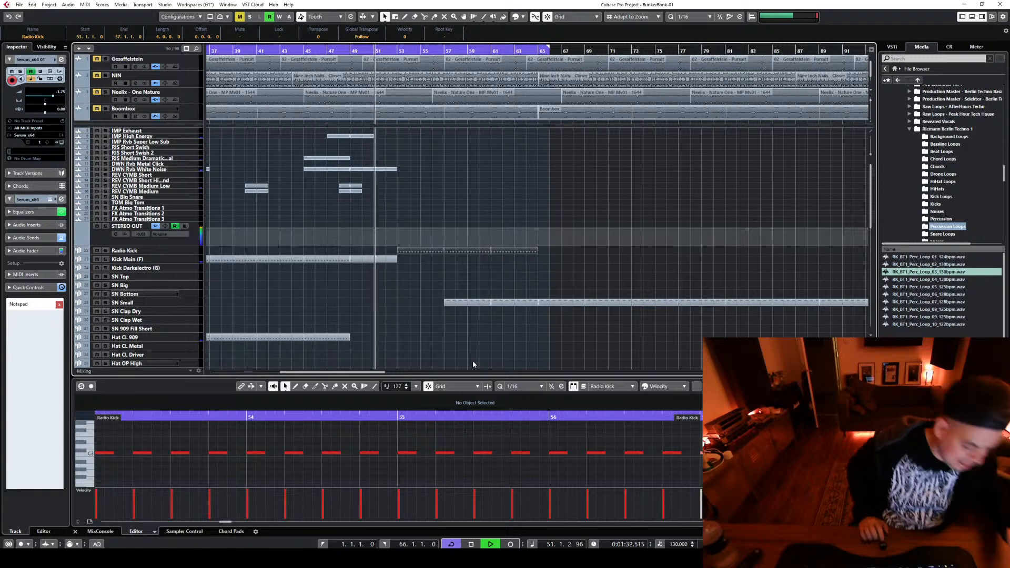
Return to bar 1 and play the arrangement from the start, clearing the part selection before stopping
key("period")
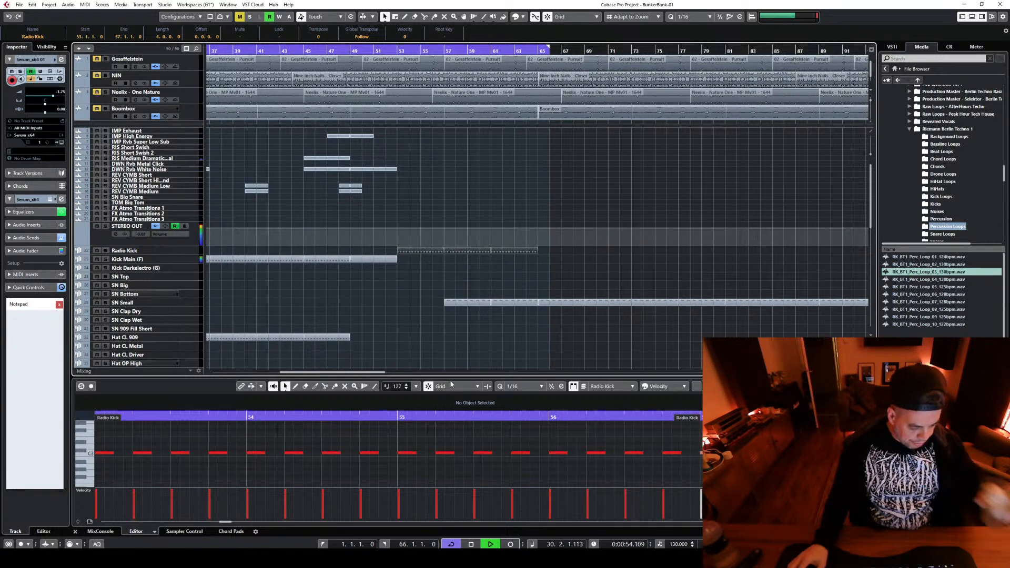
left_click(417, 307)
key("space")
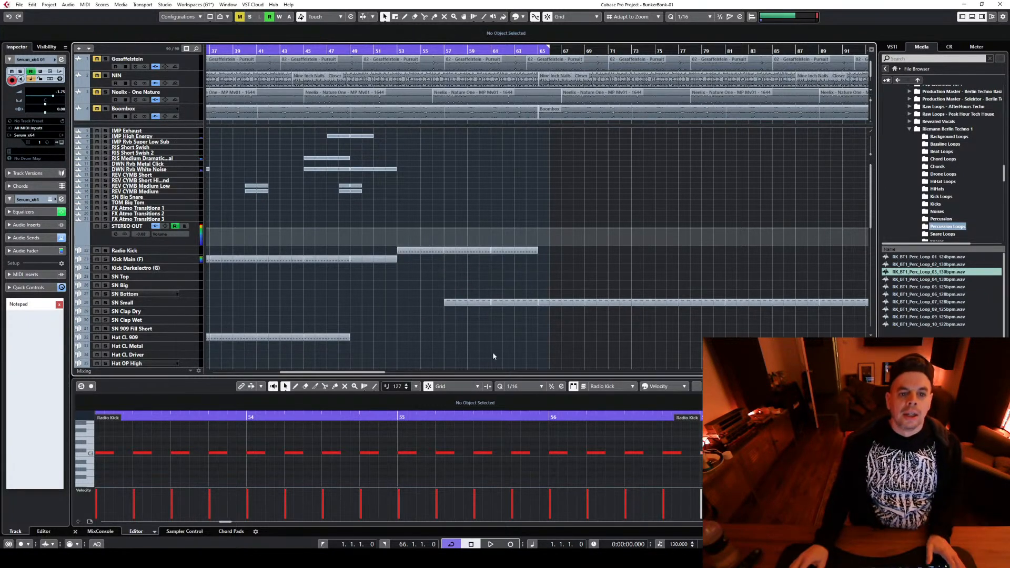
Start playback at bar 17, where the Serum part enters, and select the Serum_x64 01 track
key("g")
key("g")
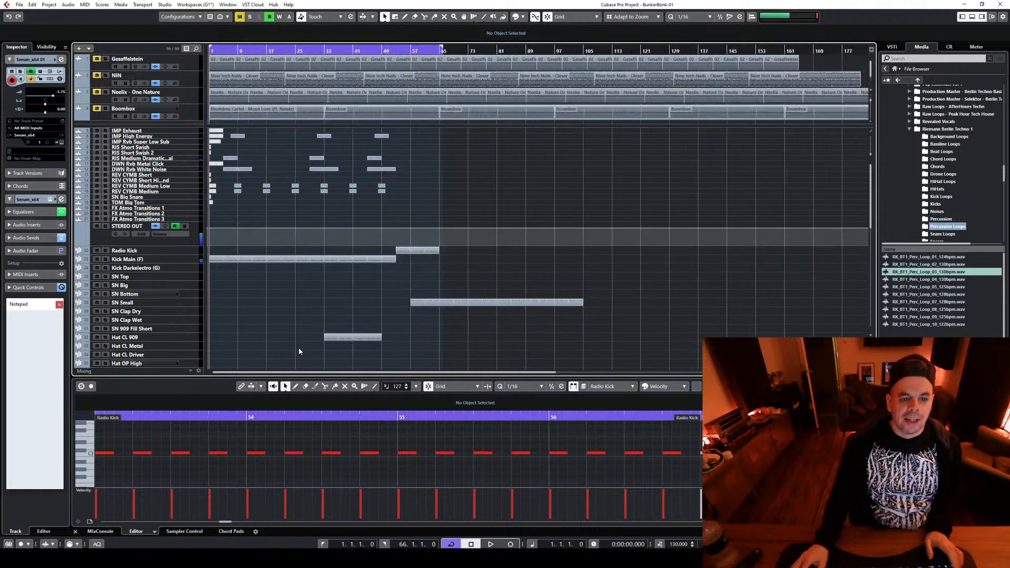
scroll(309, 311, "down", 3)
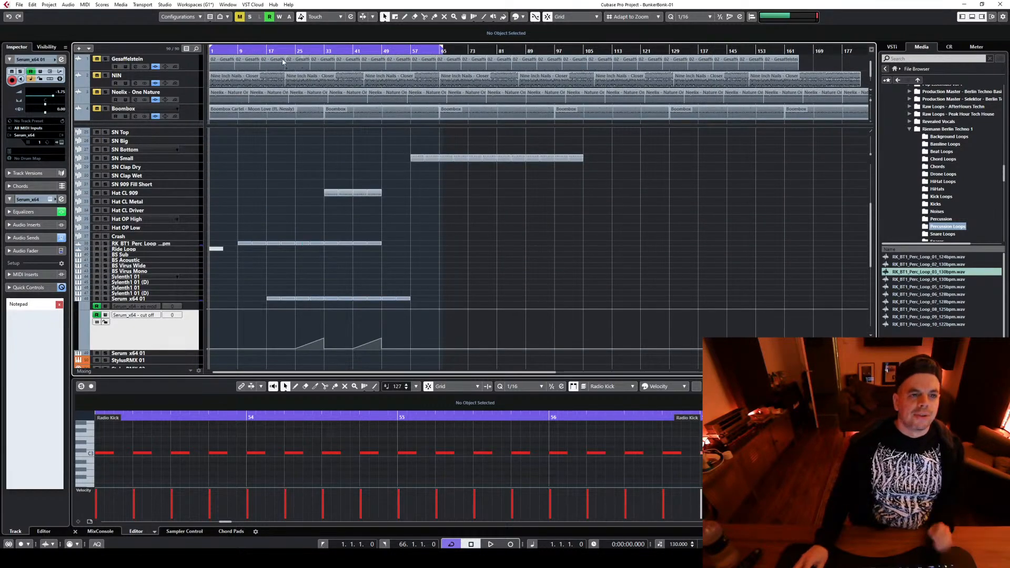
left_click(267, 51)
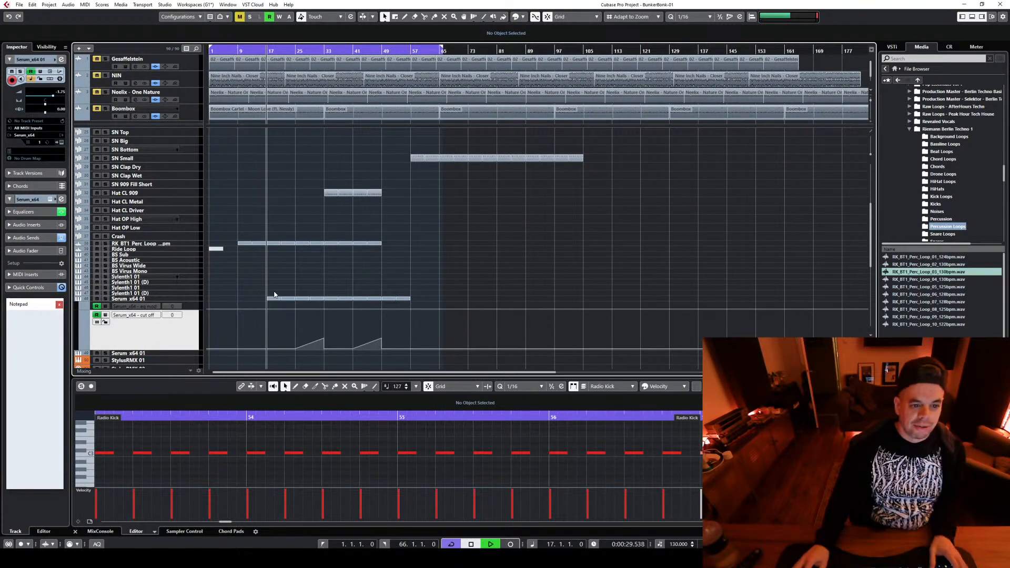
key("space")
left_click(198, 299)
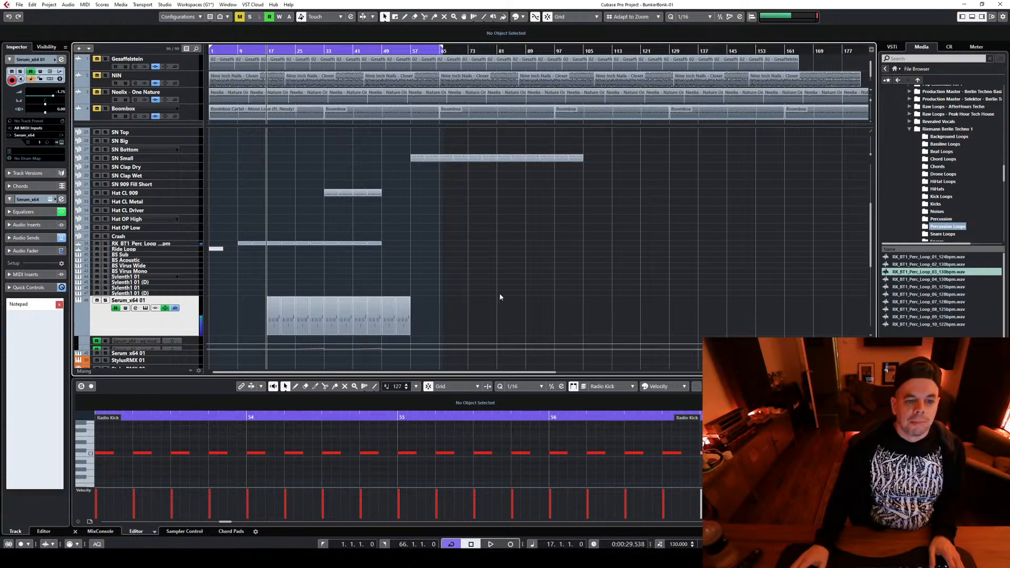
Open Serum on the selected Serum_x64 01 track and audition successive presets up to PW120_Arp_05 during playback from bar 17
key("h")
key("h")
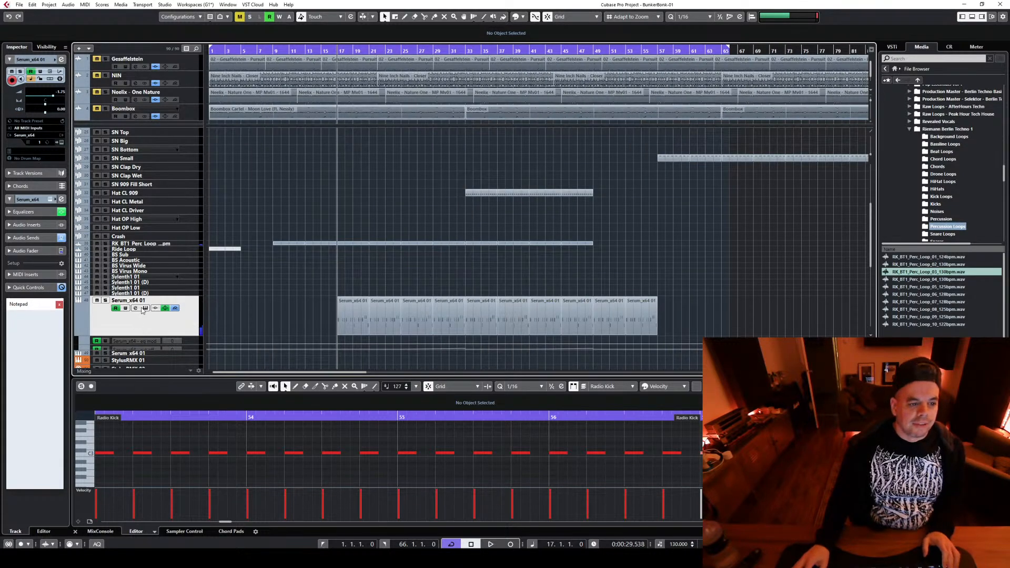
left_click(144, 308)
left_click(391, 200)
key("space")
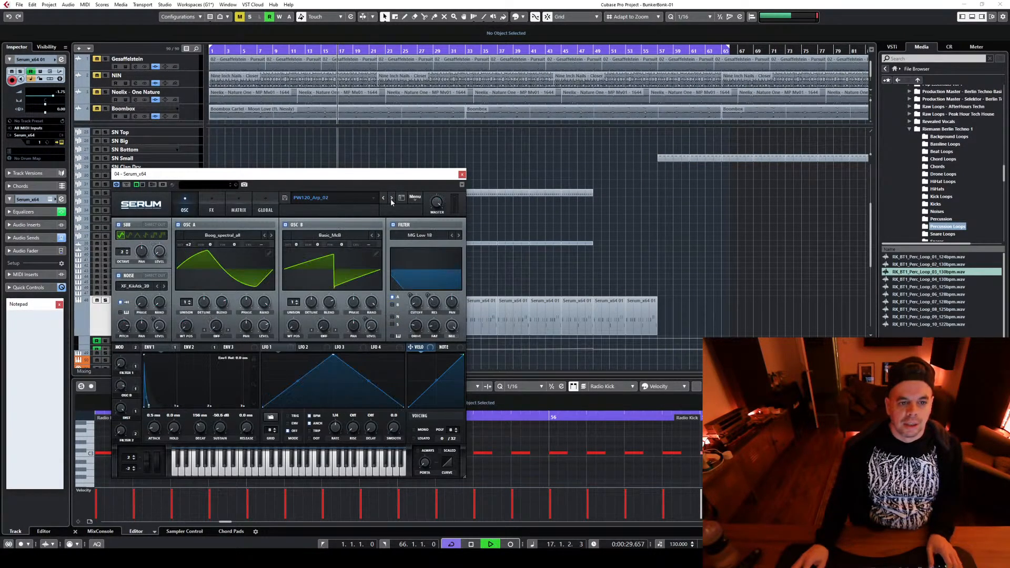
left_click(391, 199)
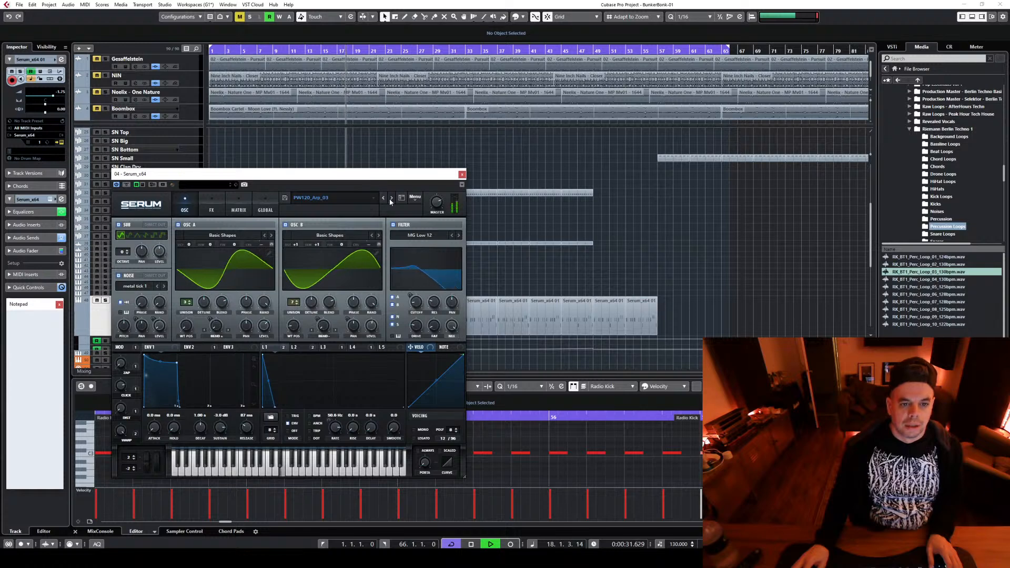
left_click(391, 198)
left_click(391, 198)
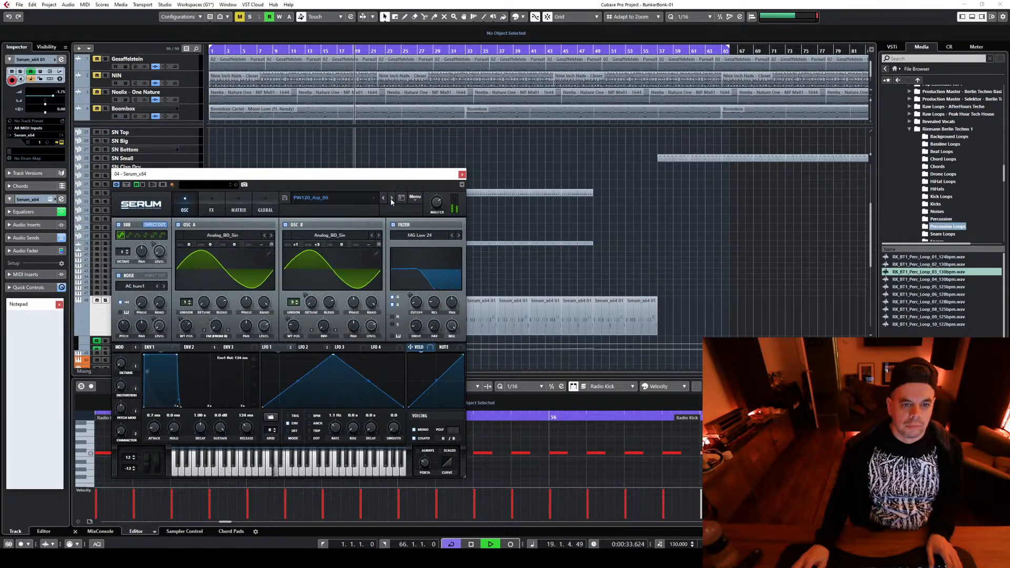
Restart playback at bar 17 and advance the Serum preset to PW120_Arp_07 while listening
key("space")
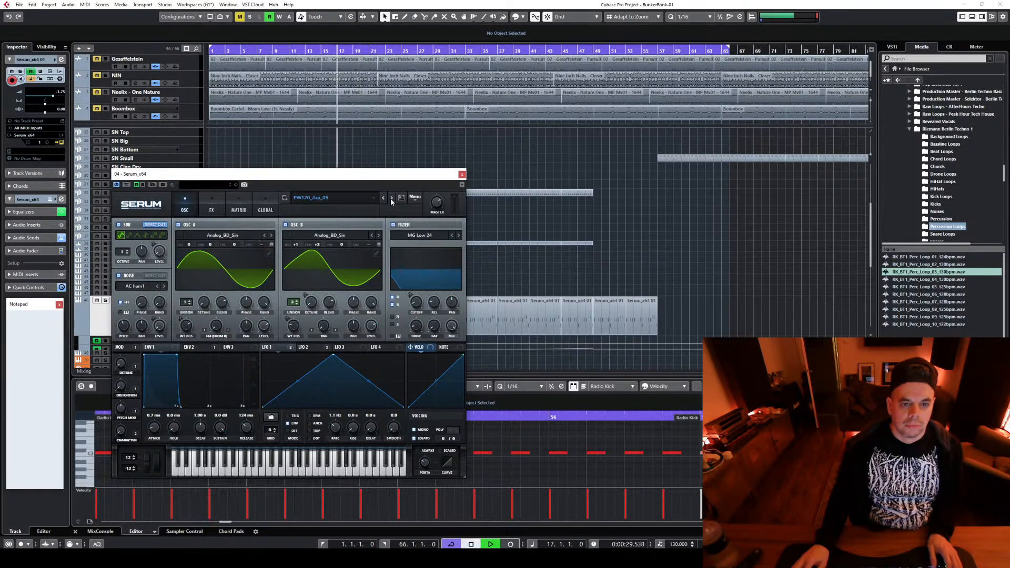
key("space")
left_click(392, 199)
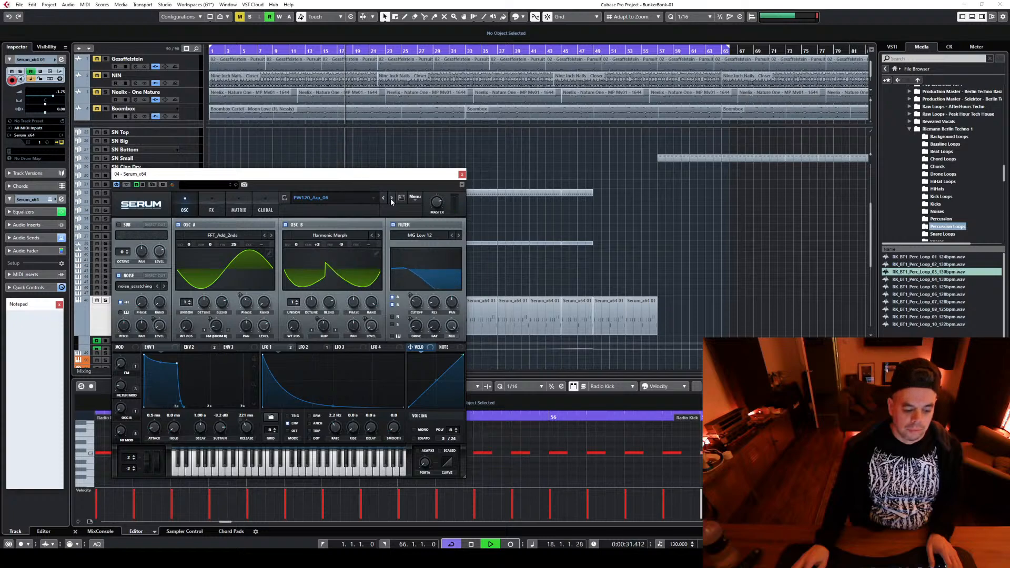
left_click(391, 199)
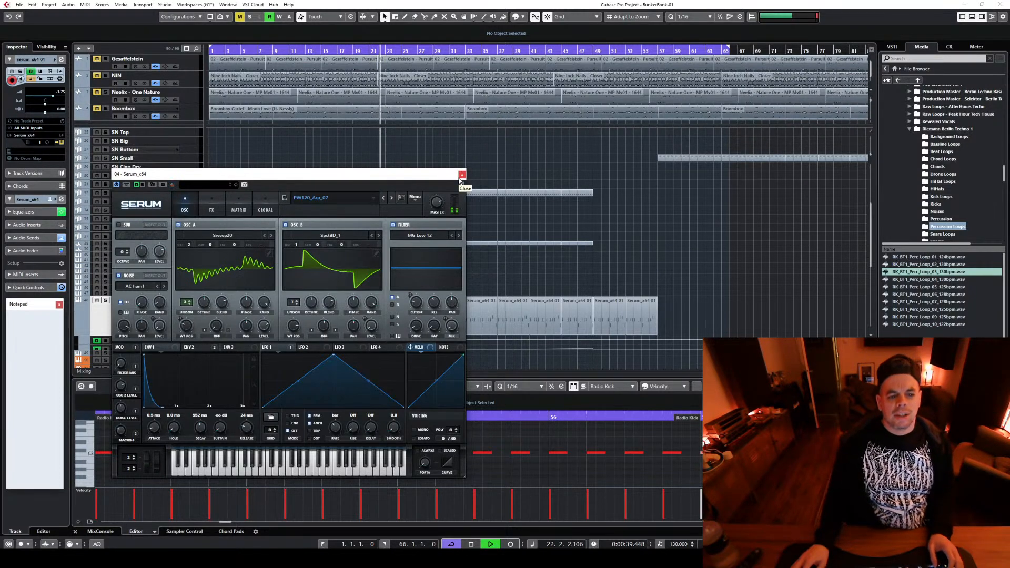
key("space")
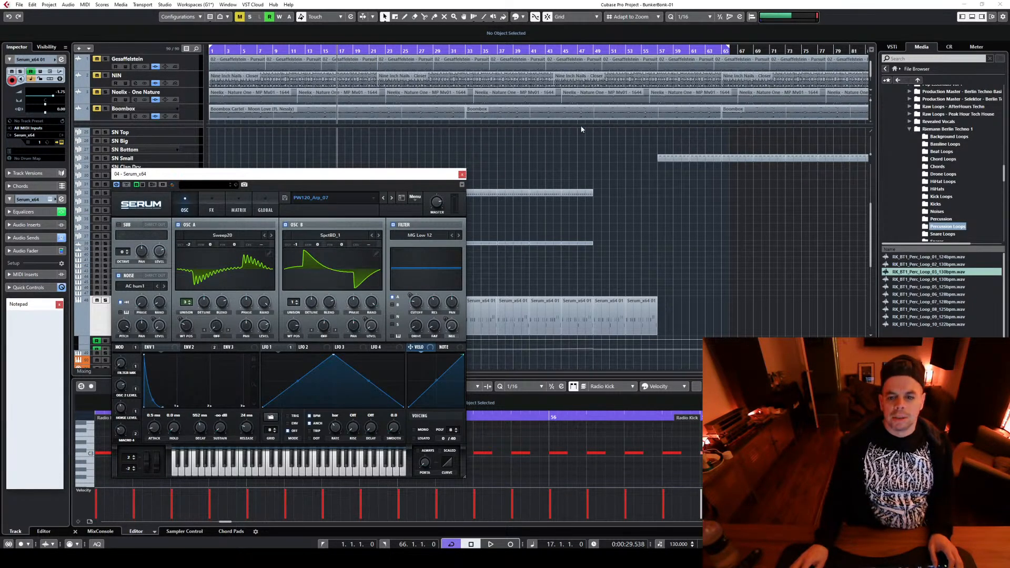
Audition PW120_Arp_07 from bar 46 while trying the filter cutoff and checking the macro controls, and close the Serum window
left_click(567, 50)
key("space")
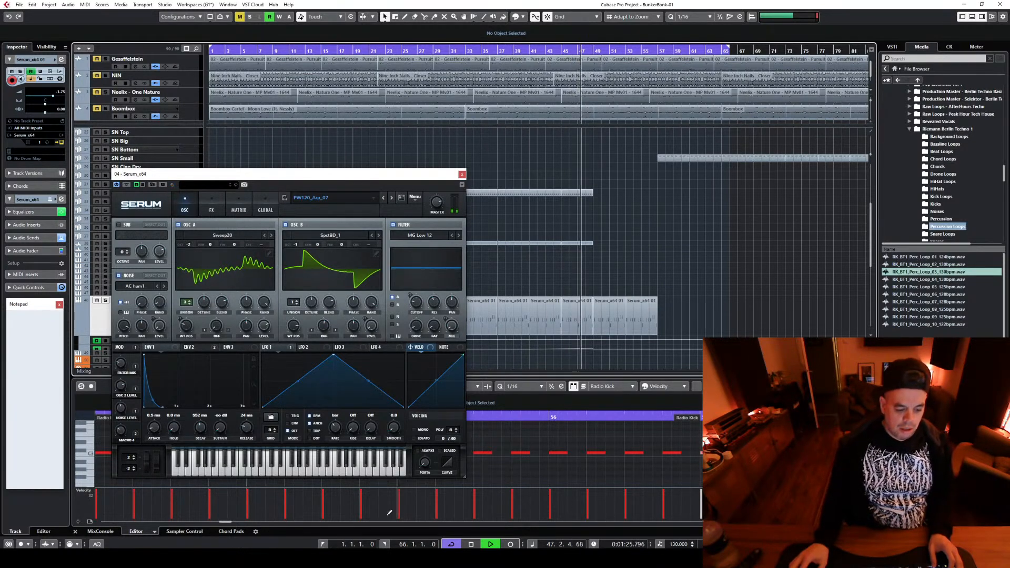
mouse_move(418, 303)
left_mouse_down()
mouse_move(419, 280)
mouse_move(417, 318)
left_mouse_up()
key("space")
key("space")
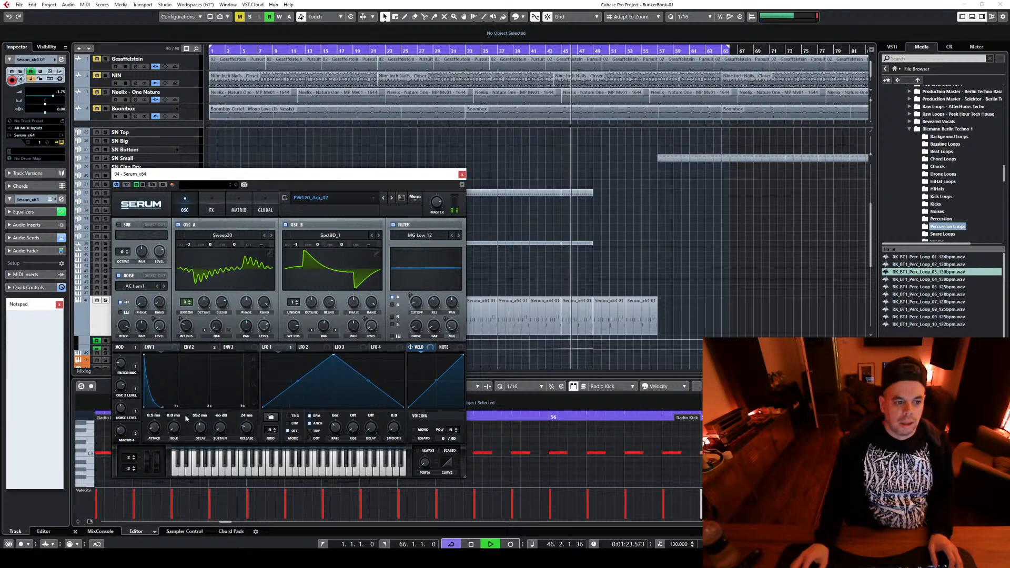
mouse_move(133, 376)
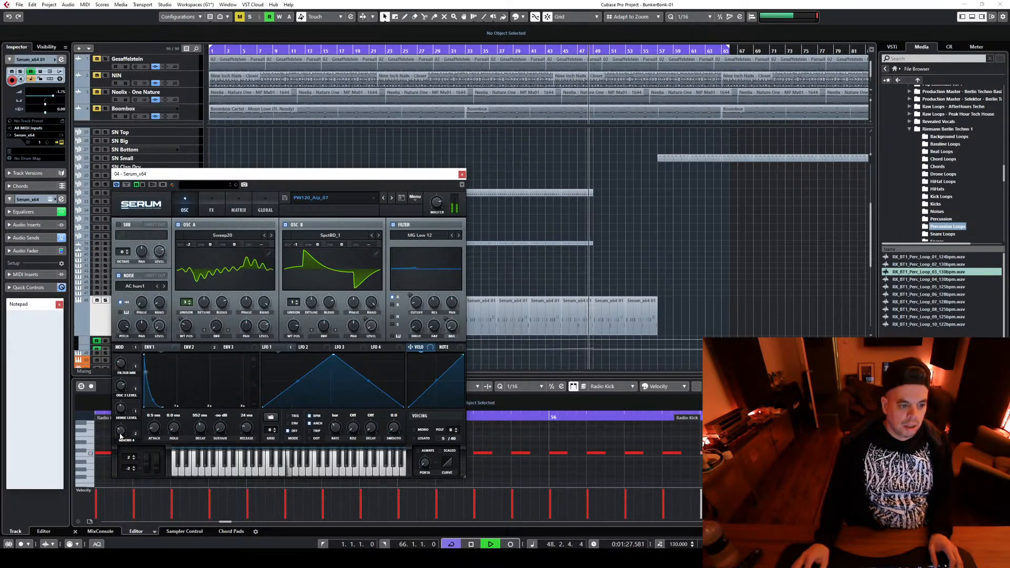
key("space")
mouse_move(125, 414)
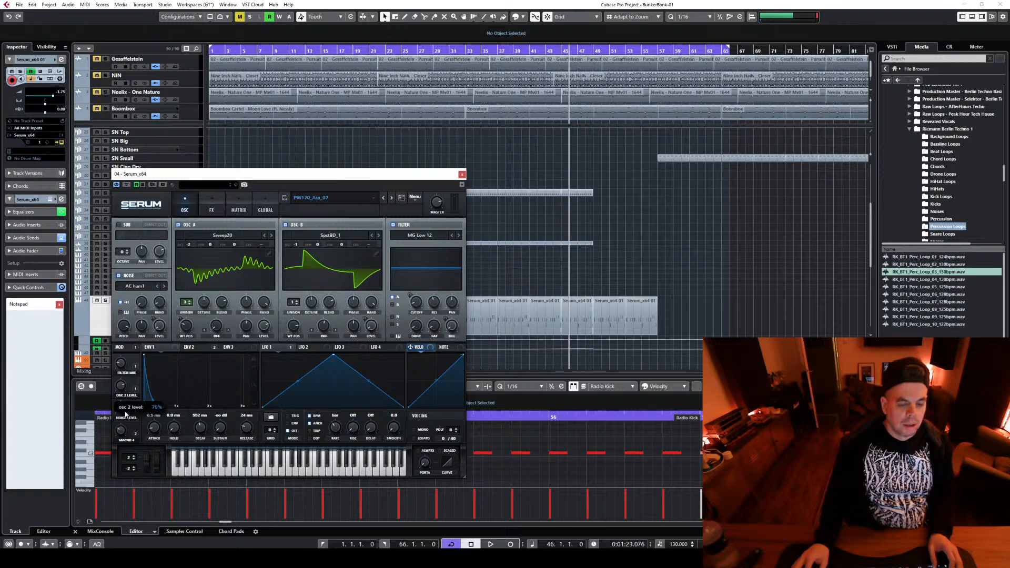
key("space")
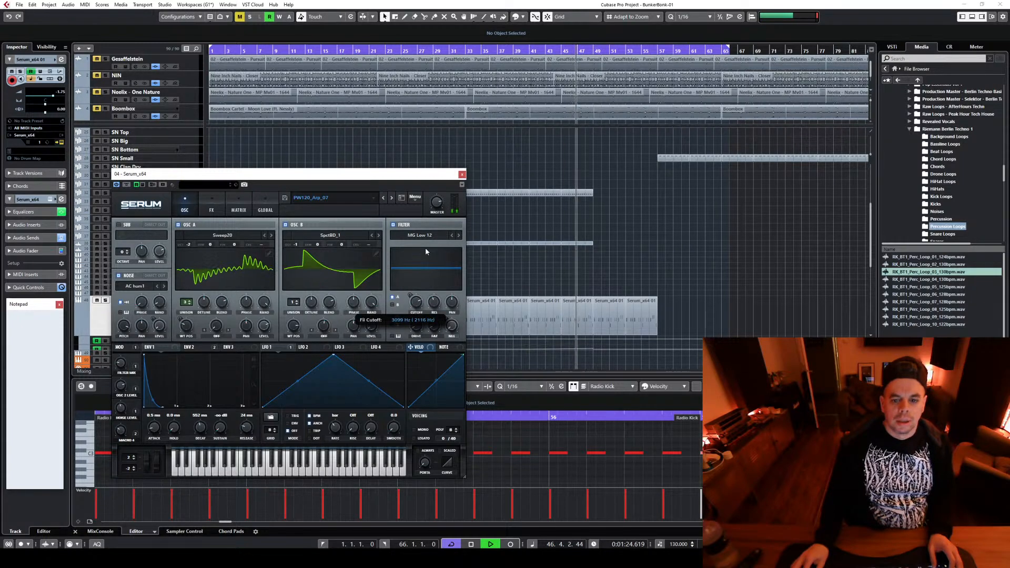
key("space")
left_click(462, 174)
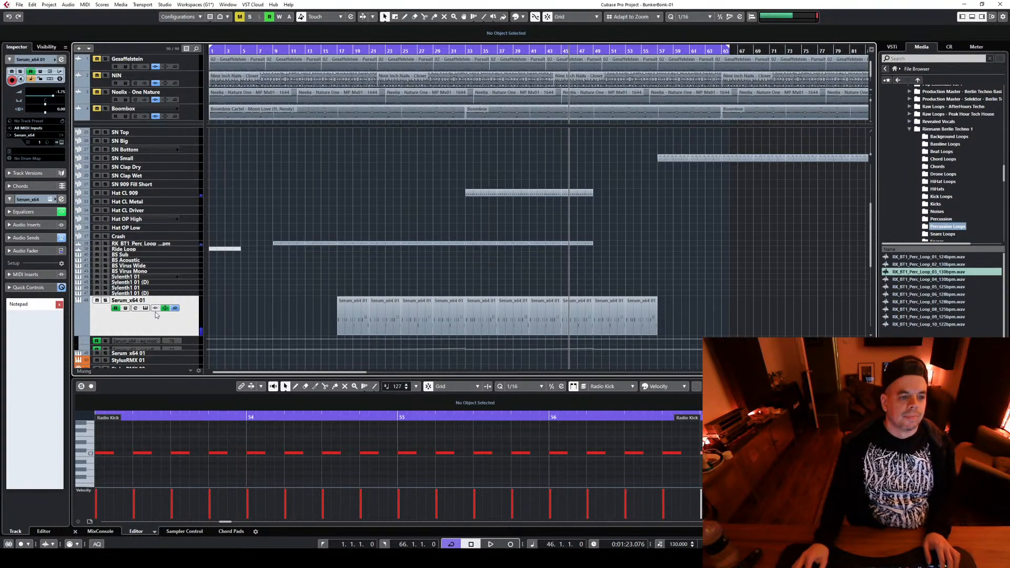
Play the Serum line briefly from bar 17 with the tracks below it in view
left_click(337, 51)
key("space")
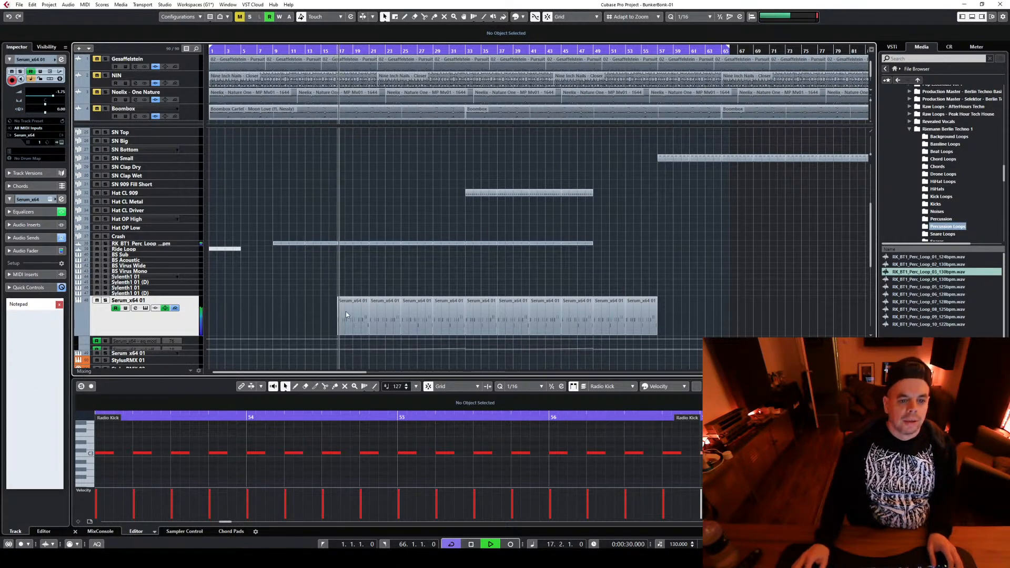
scroll(619, 247, "down", 3)
key("space")
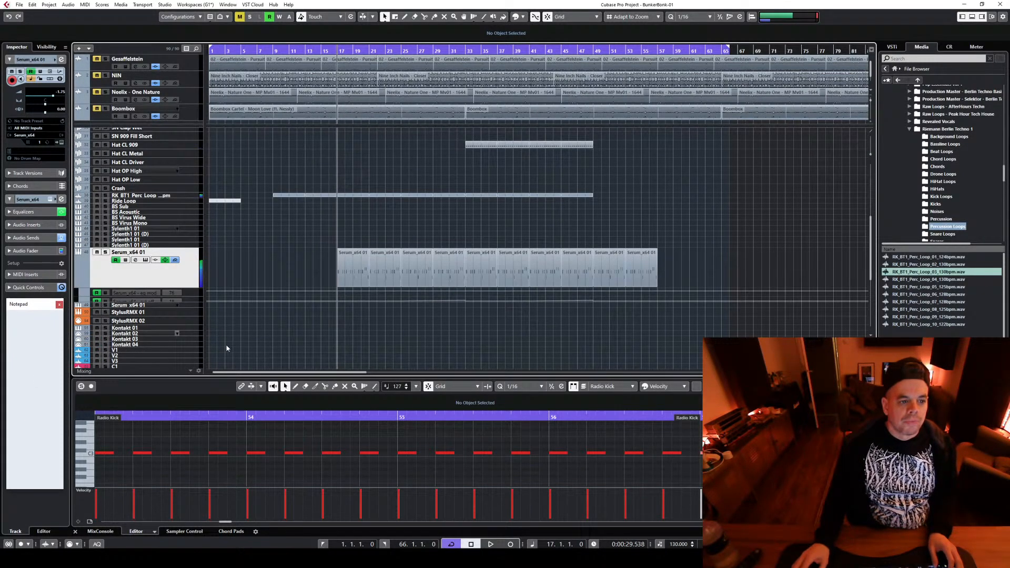
Select the second Serum_x64 01 track and copy the four Serum parts from bars 17 to 33 onto it
right_click(182, 276)
left_click(351, 236)
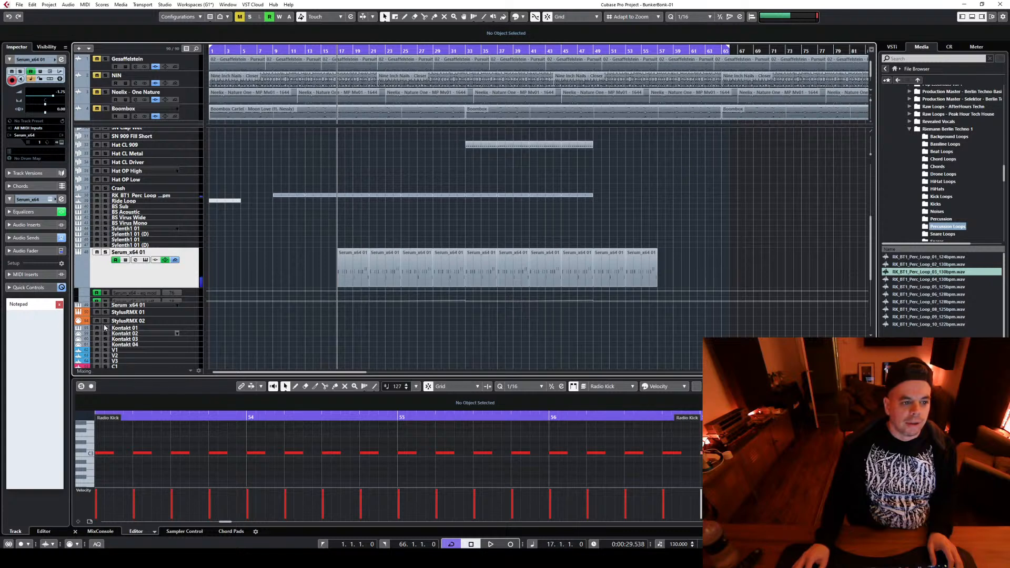
left_click(196, 306)
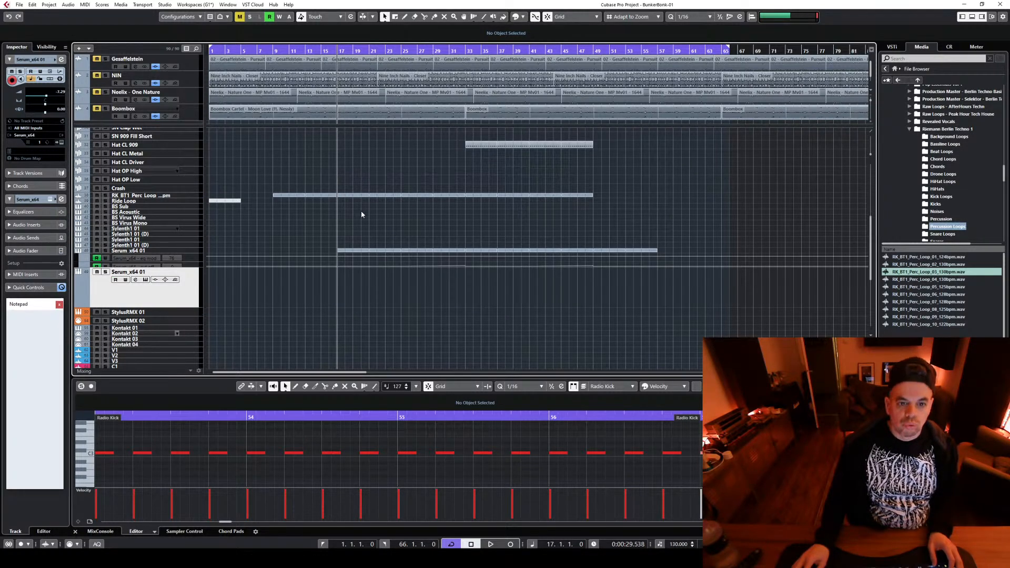
left_click_drag(467, 213, 353, 288)
key("space")
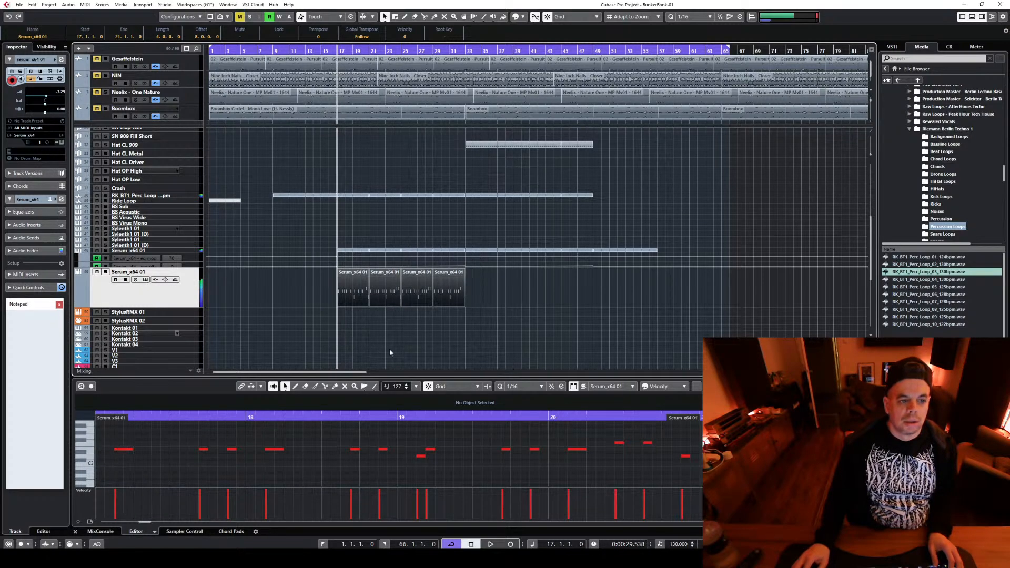
Load the PML STP - SEQ Aliens preset from PM Techno Presets into the second track's Serum and audition it soloed and in the mix
left_click(145, 280)
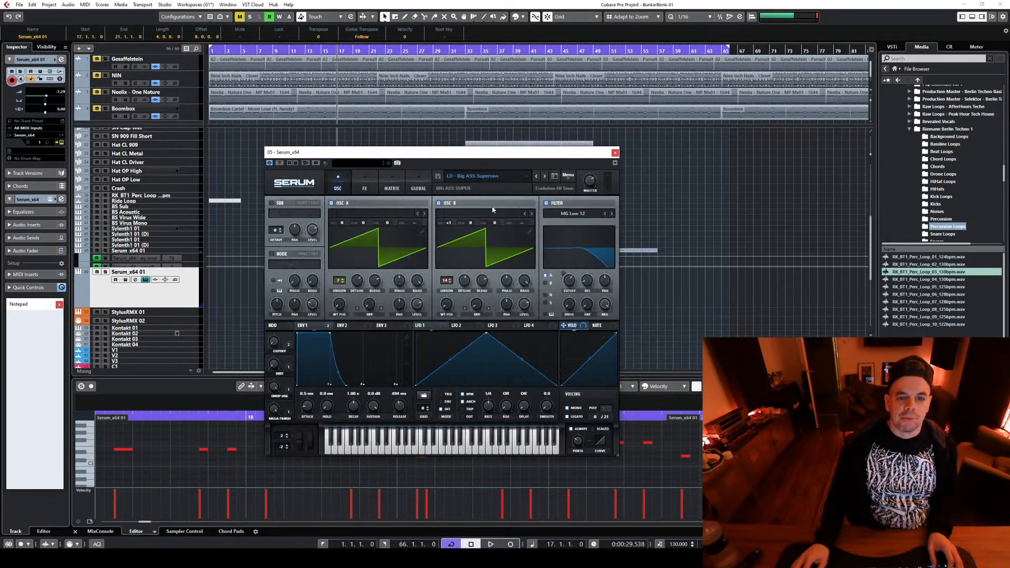
left_click(509, 175)
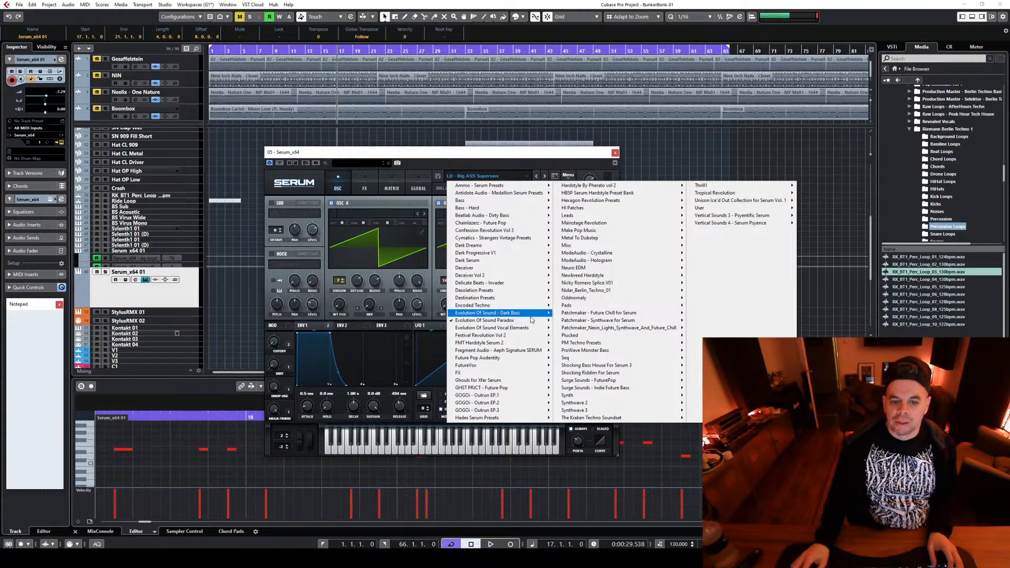
mouse_move(531, 318)
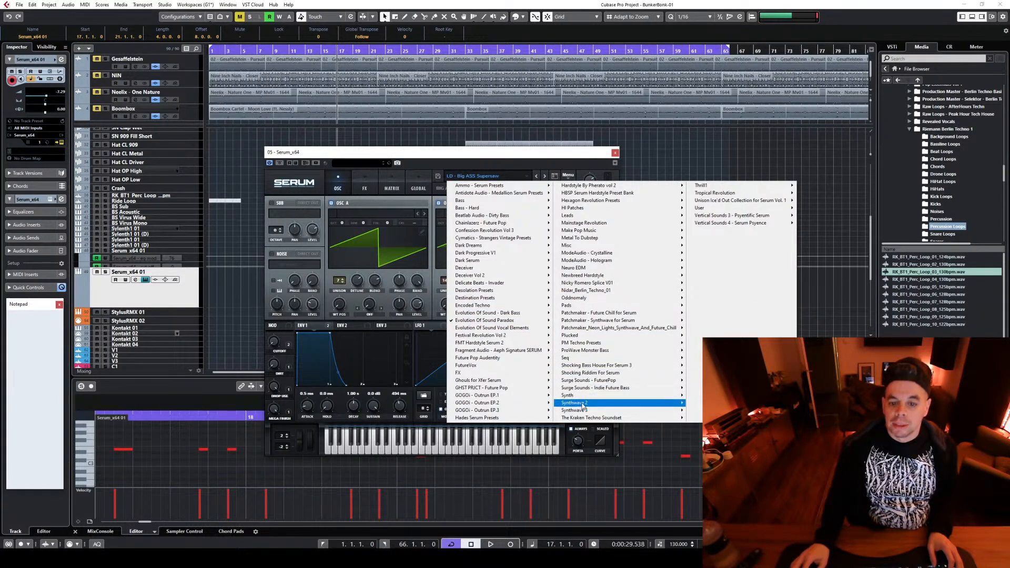
mouse_move(615, 347)
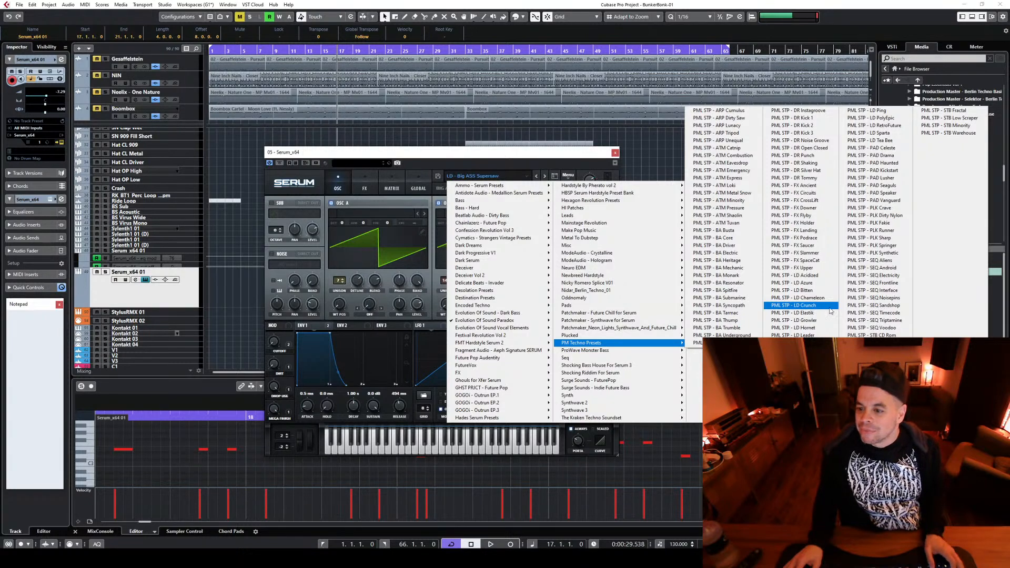
left_click(873, 260)
key("space")
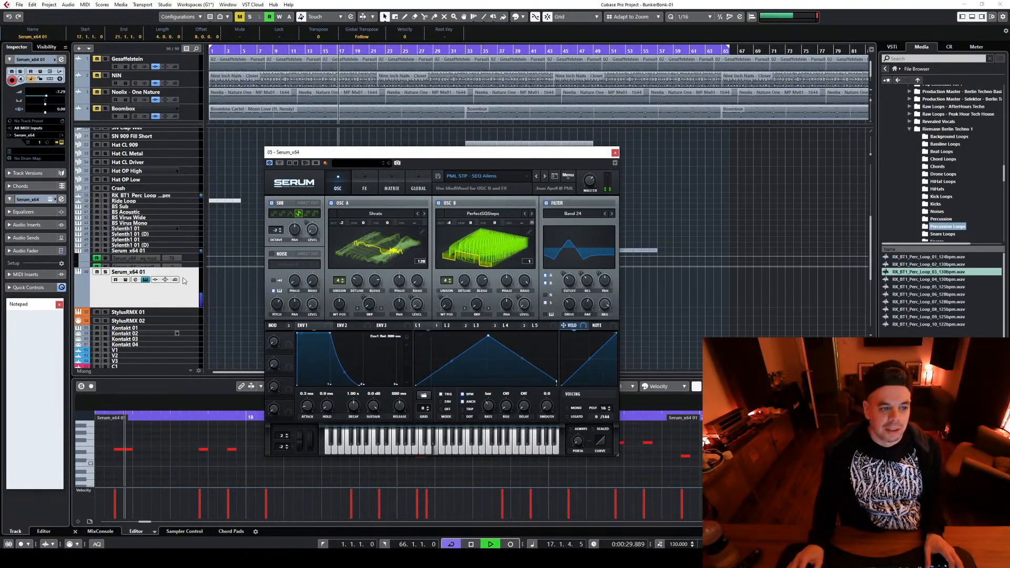
key("s")
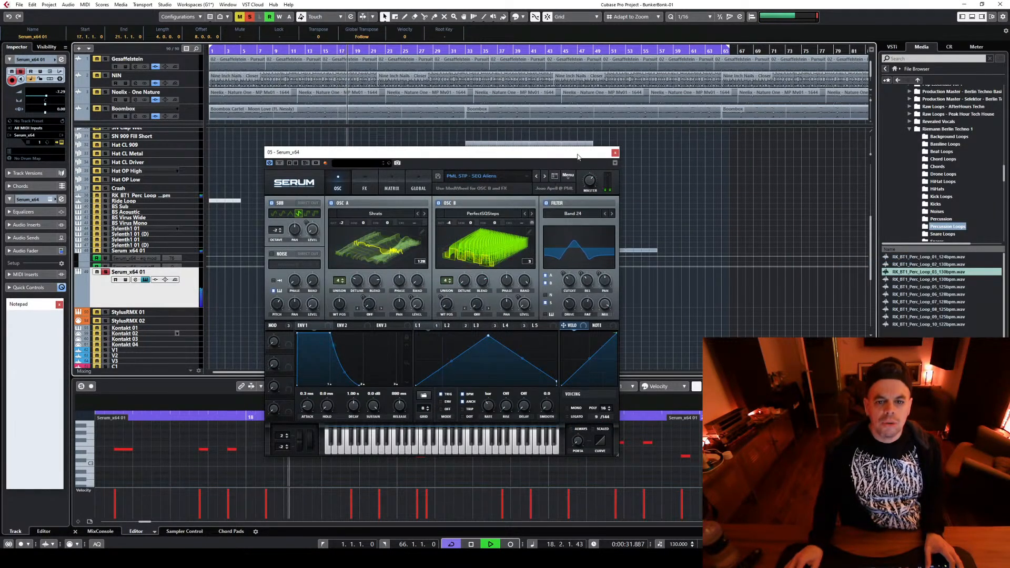
key("s")
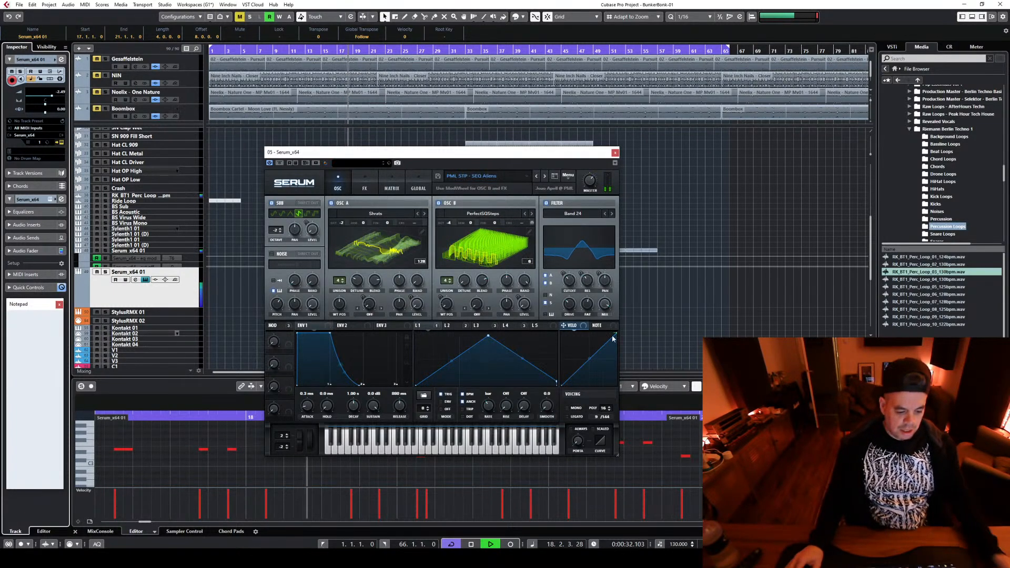
In the second Serum track's channel equalizer, roll off the lows and boost the second band by about 10 dB in the upper mids
left_click(136, 279)
mouse_move(759, 196)
left_mouse_down()
mouse_move(758, 174)
mouse_move(754, 181)
left_mouse_up()
left_click_drag(687, 197, 686, 241)
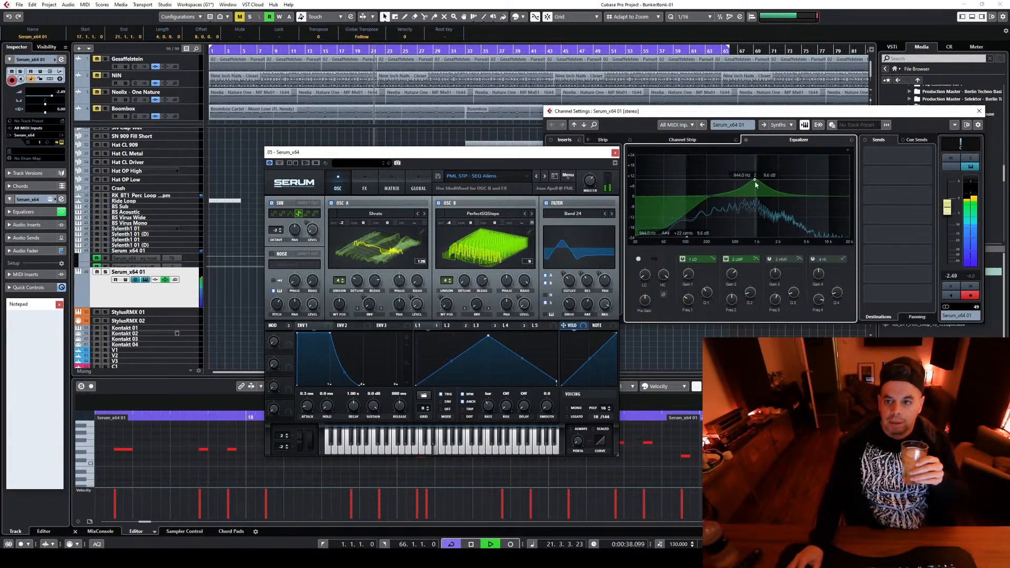
left_click_drag(756, 184, 786, 180)
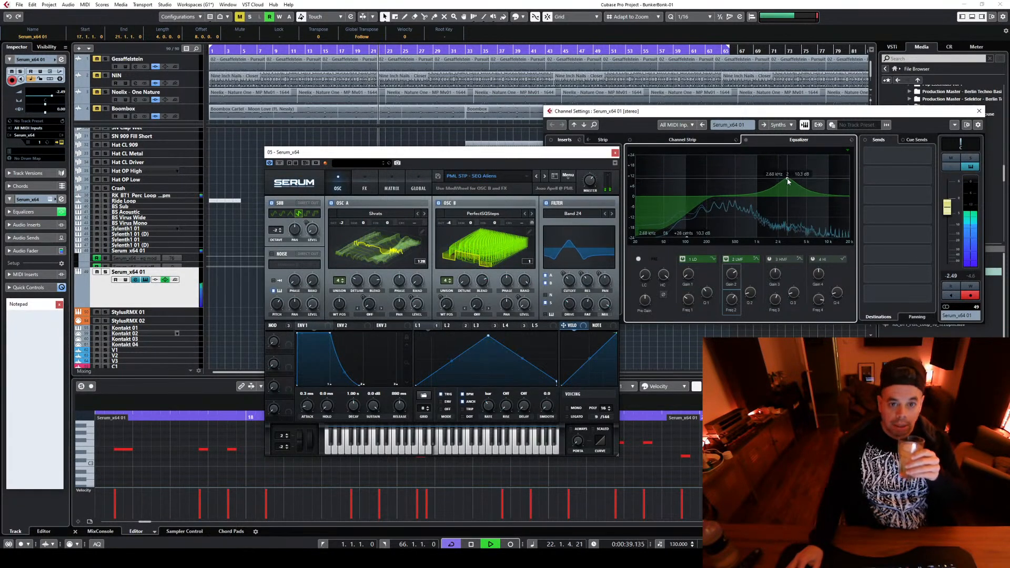
Advance the second Serum through PML STP - SEQ Android to SEQ Frontline, comparing the sounds soloed and in the mix
left_click(545, 177)
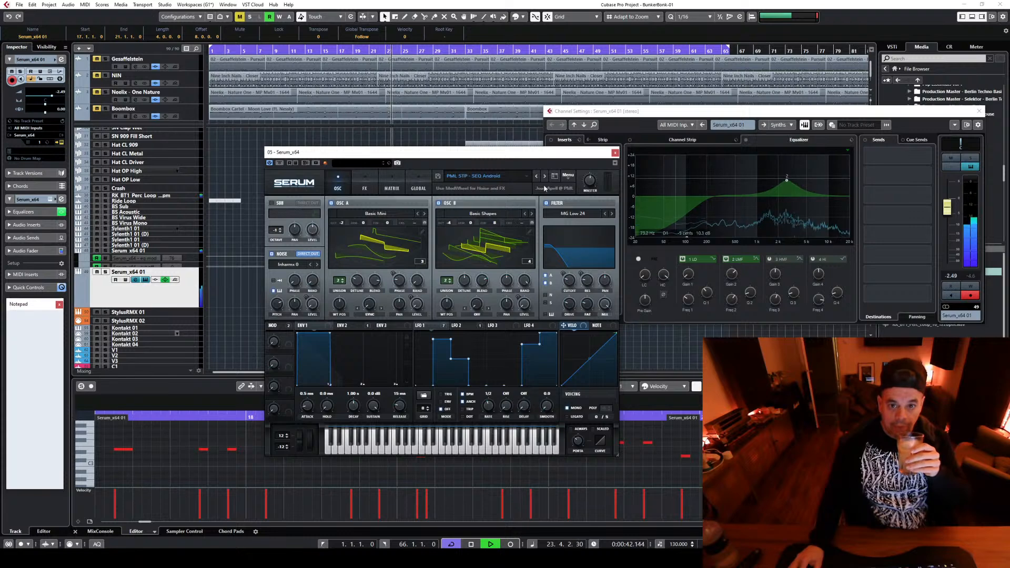
left_click(970, 157)
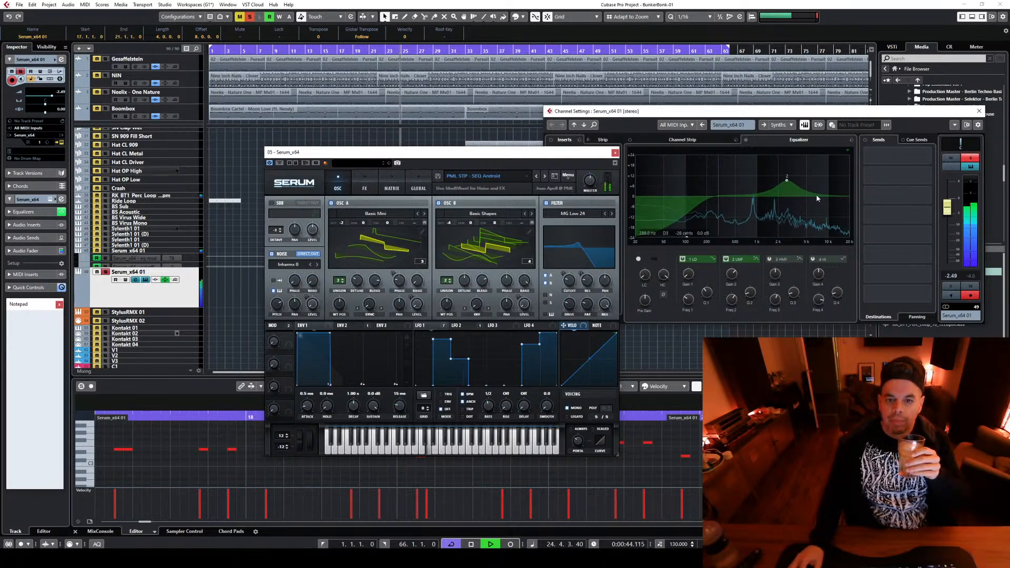
left_click(544, 178)
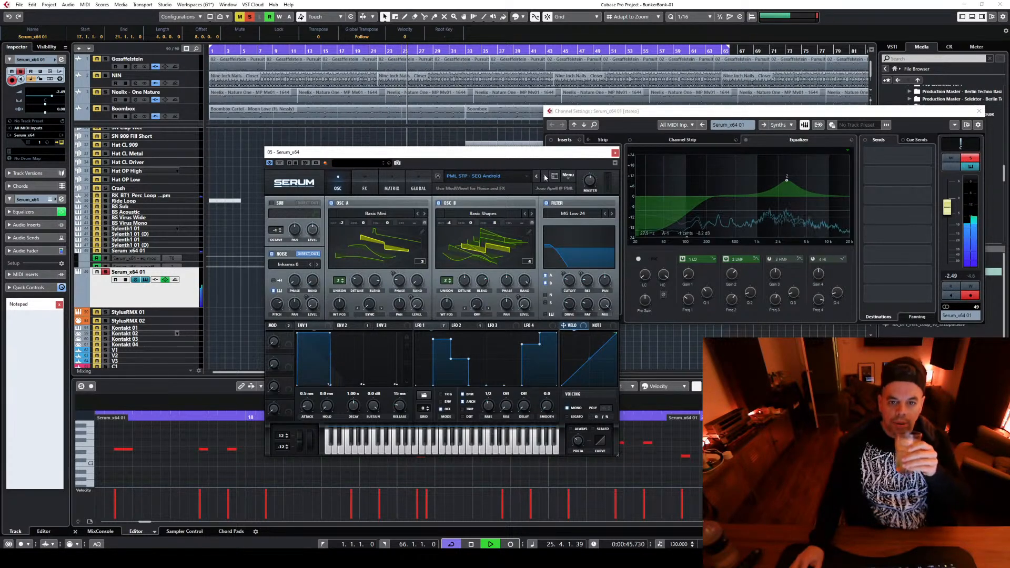
left_click(544, 177)
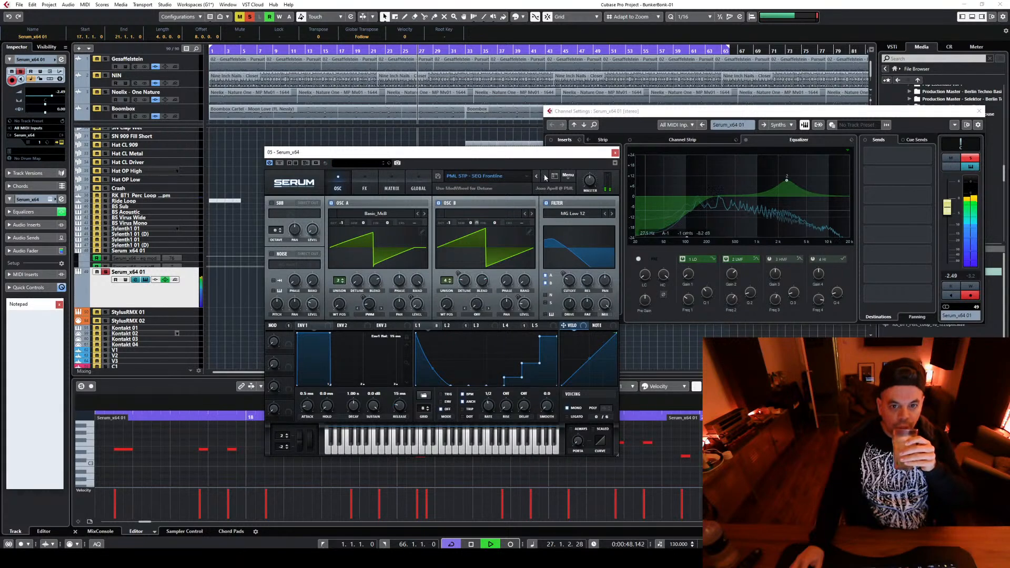
left_click(969, 158)
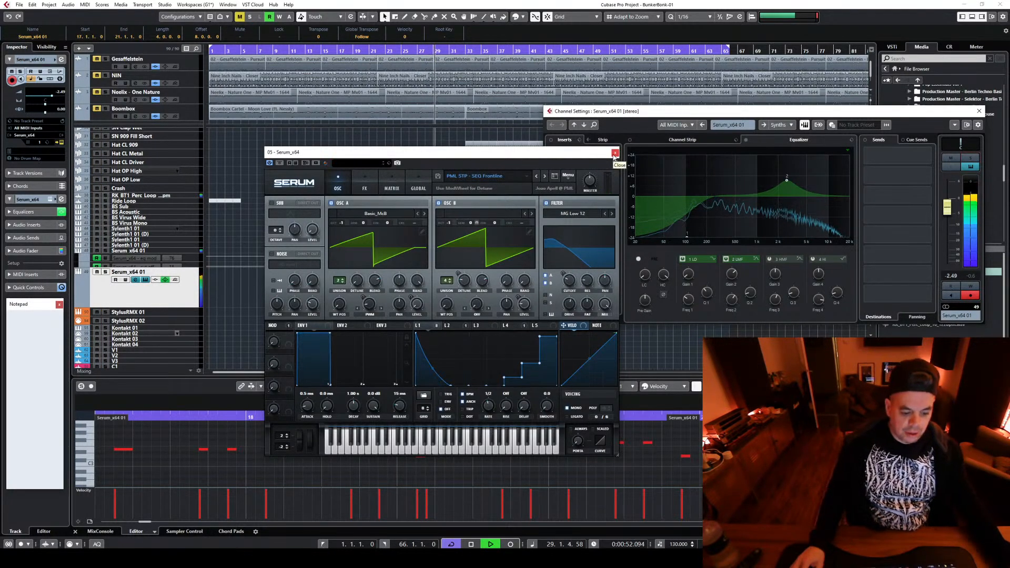
Switch the second Serum to the PML STP - SEQ Interface preset and replay it from bar 17
left_click(545, 177)
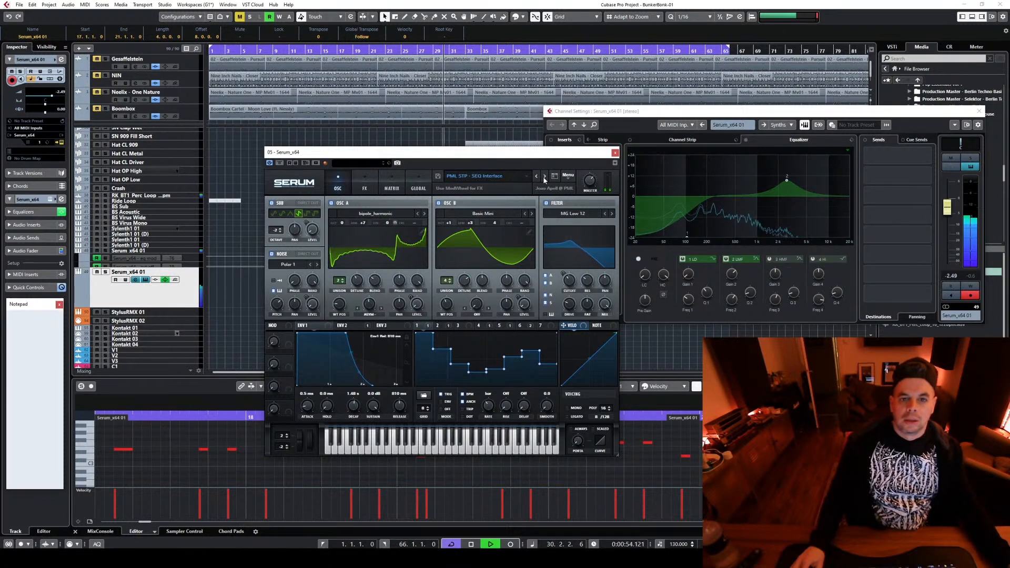
key("space")
key("space")
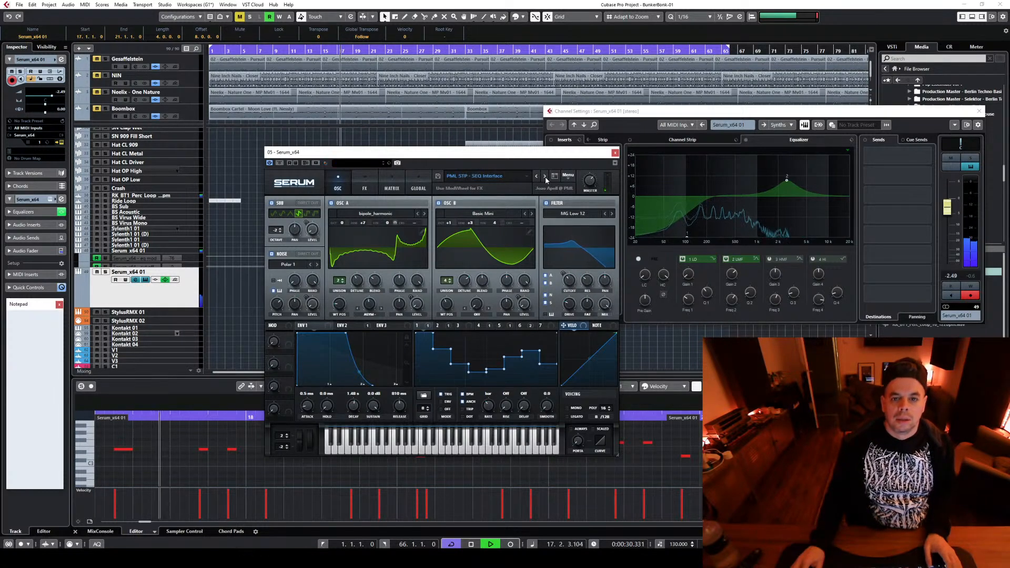
Shift the second EQ band lower on the second Serum and audition PML STP - SEQ Noisepins and SEQ Timecode, soloed and in the mix
key("s")
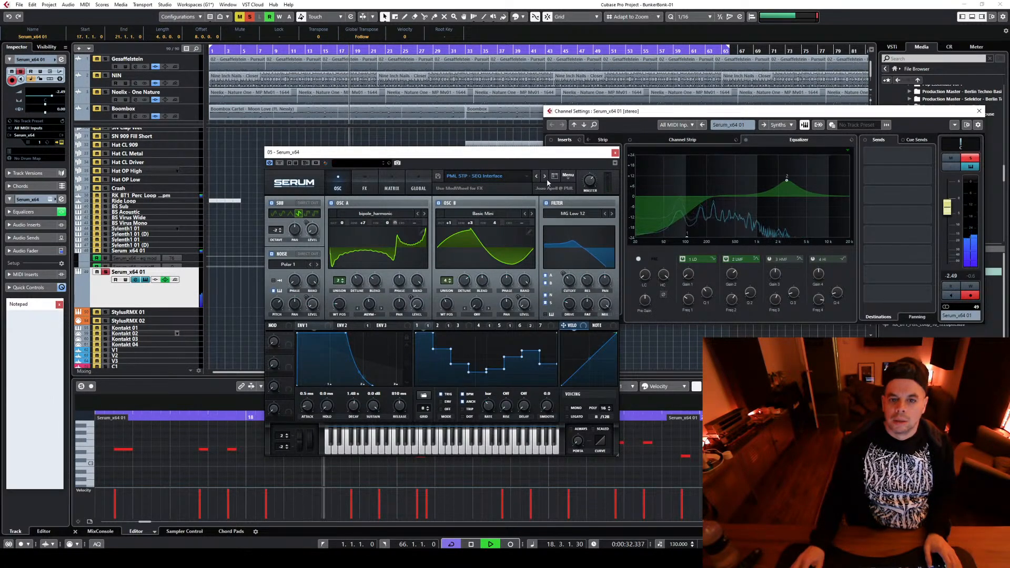
left_click_drag(787, 180, 748, 185)
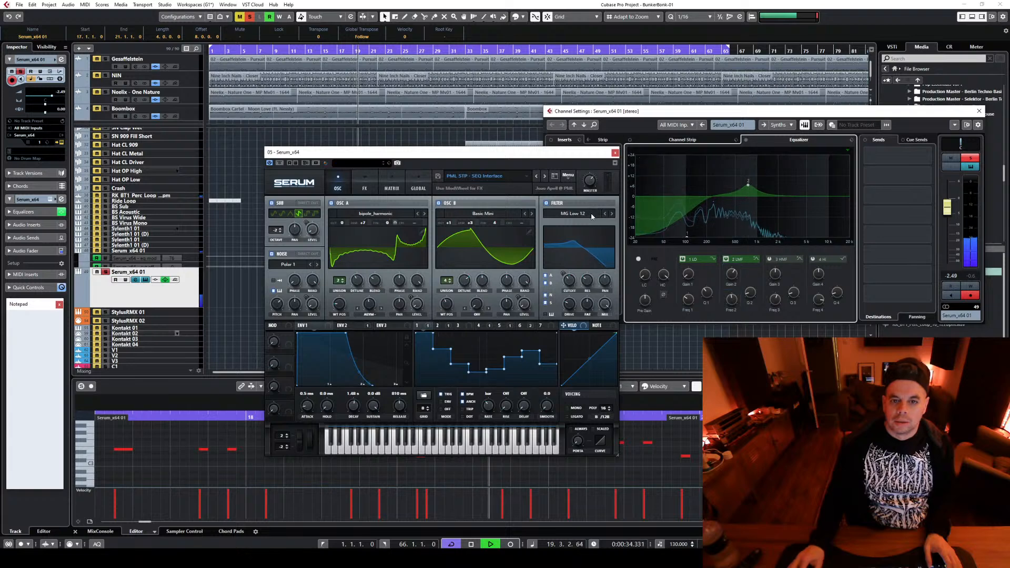
left_click(544, 176)
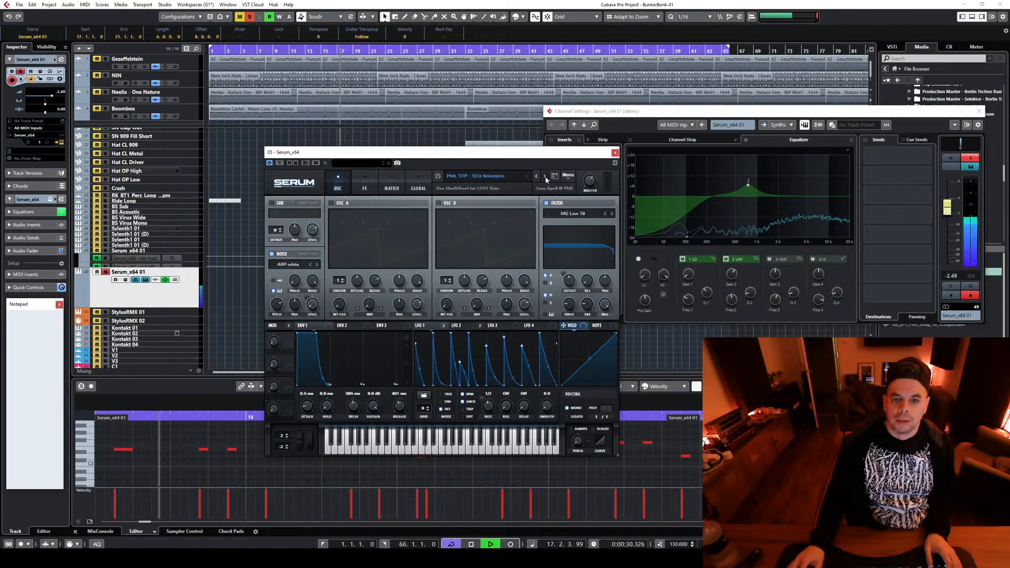
left_click(545, 176)
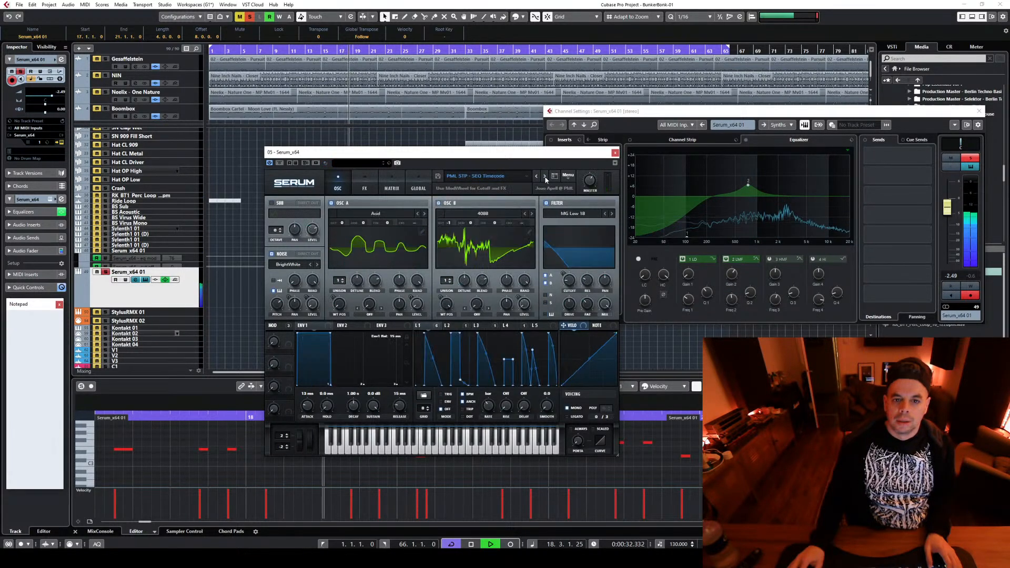
key("space")
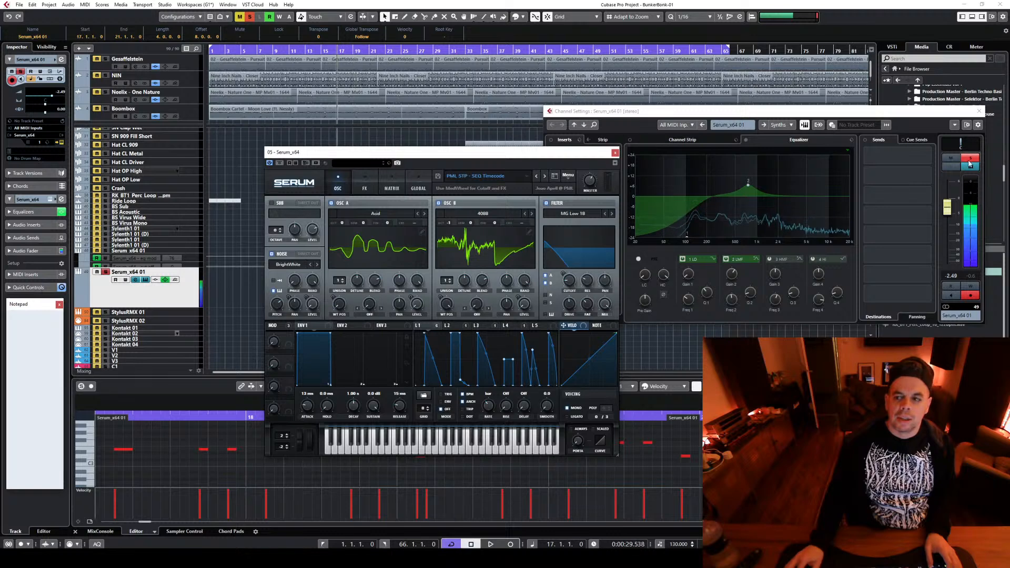
left_click(969, 159)
key("space")
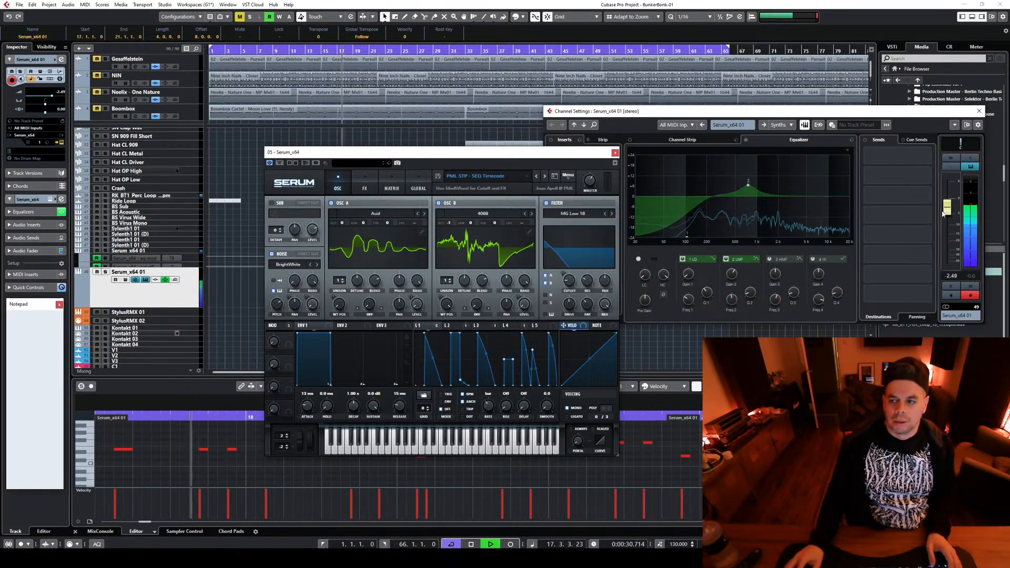
Audition PML STP - SEQ Triptamine in the mix, lowering the second EQ band to about 506 Hz and flattening its boost
mouse_move(748, 184)
left_mouse_down()
mouse_move(697, 172)
mouse_move(737, 189)
left_mouse_up()
key("space")
left_click(543, 179)
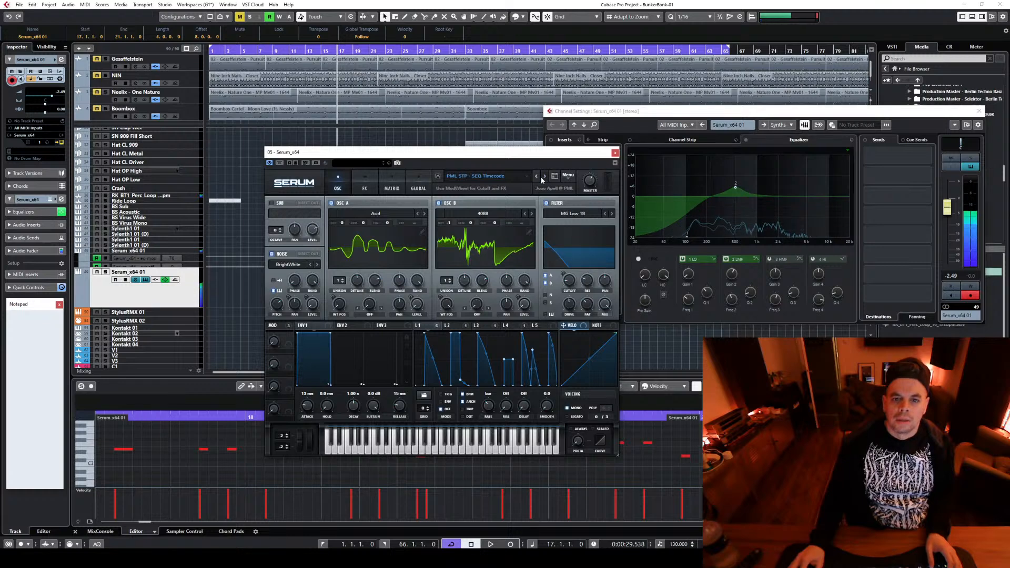
left_click(544, 176)
key("space")
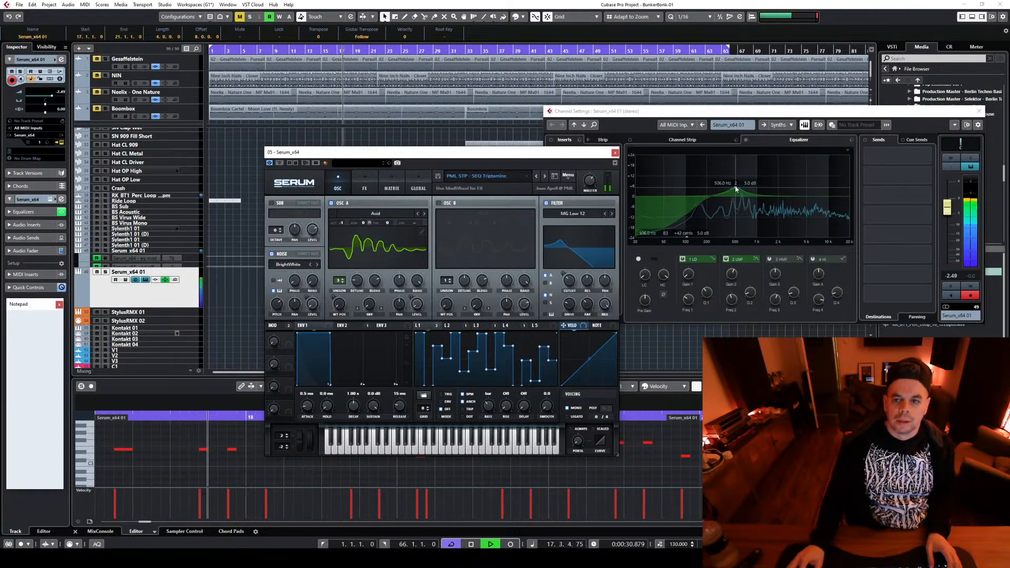
left_click_drag(735, 188, 737, 194)
key("space")
Switch the second Serum to PML STP - SEQ Voodoo and set the second EQ band to about 1.09 kHz with a 6.6 dB boost
left_click(544, 176)
left_click(546, 177)
key("space")
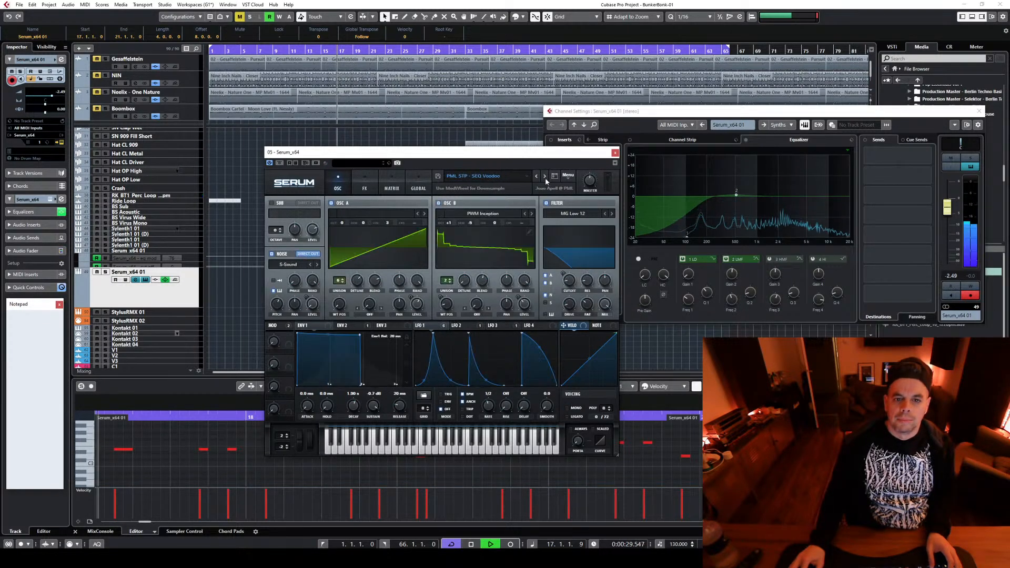
left_click_drag(737, 195, 759, 184)
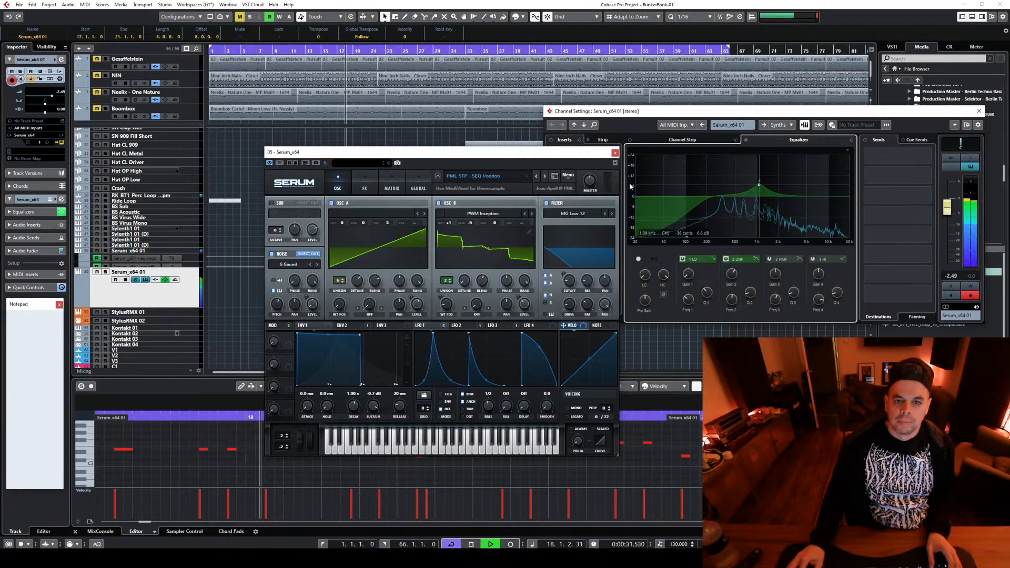
Advance the second Serum through the PML STP - STB Dirty Dub and STB Fractal presets to STB Low Scraper, auditioning each
left_click(545, 177)
left_click(546, 177)
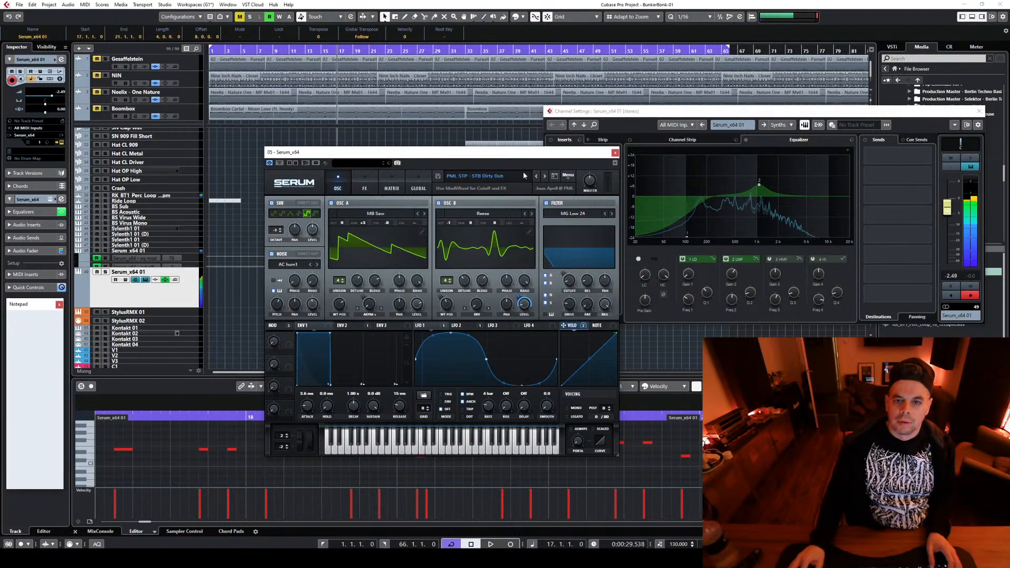
left_click(545, 177)
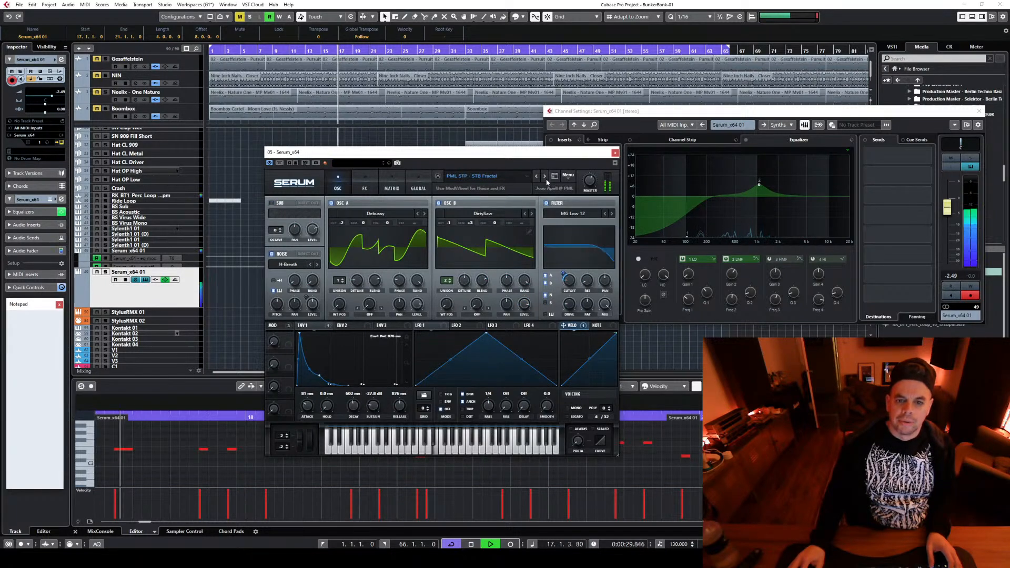
left_click(545, 177)
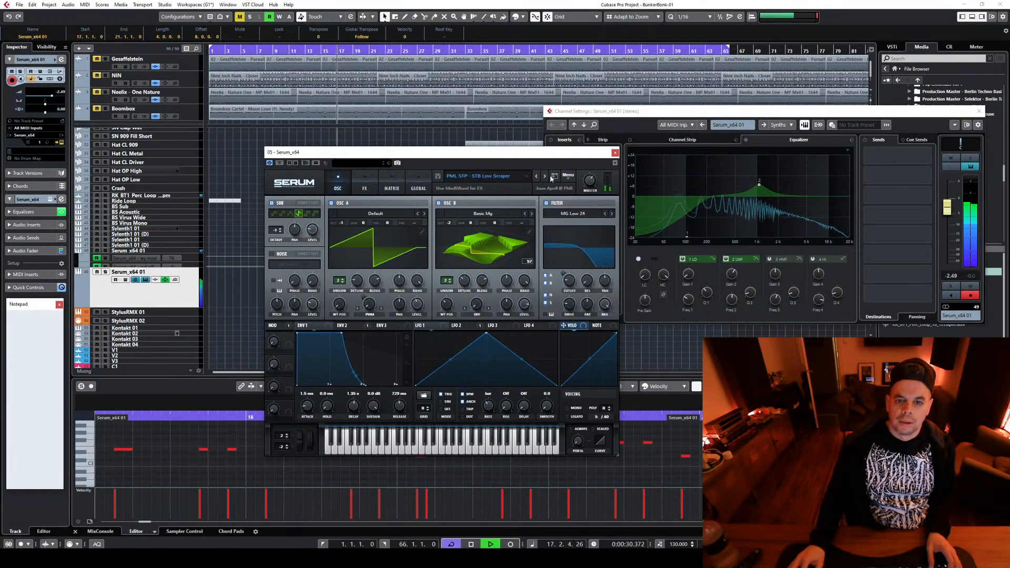
Close the second Serum's plug-in and channel windows and delete all MIDI parts on its track
key("space")
key("ctrl+w")
key("ctrl+w")
left_click_drag(487, 321, 344, 303)
key("Delete")
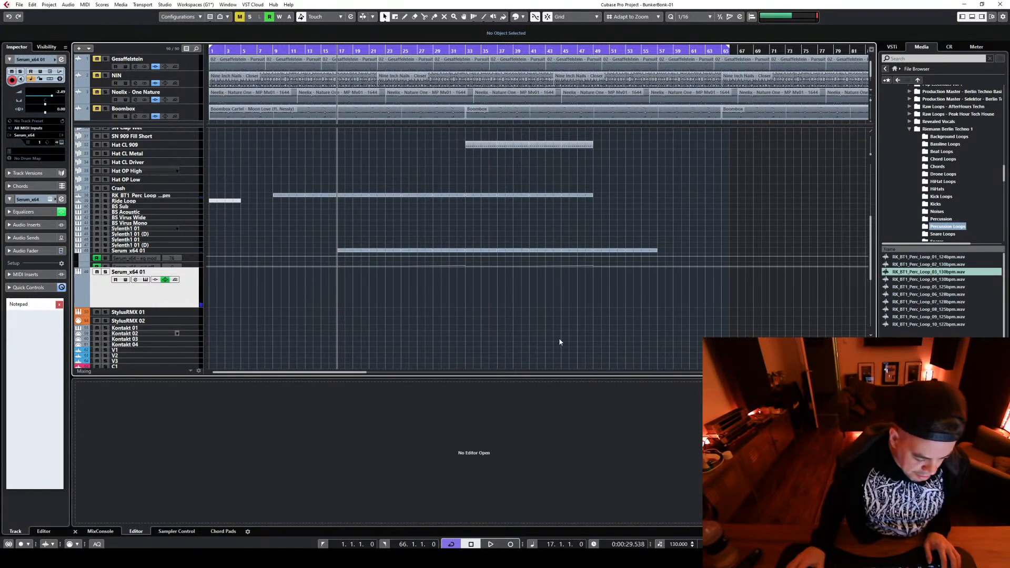
Play the arrangement briefly from bar 49 to check the section after the percussion ends
scroll(638, 293, "up", 5)
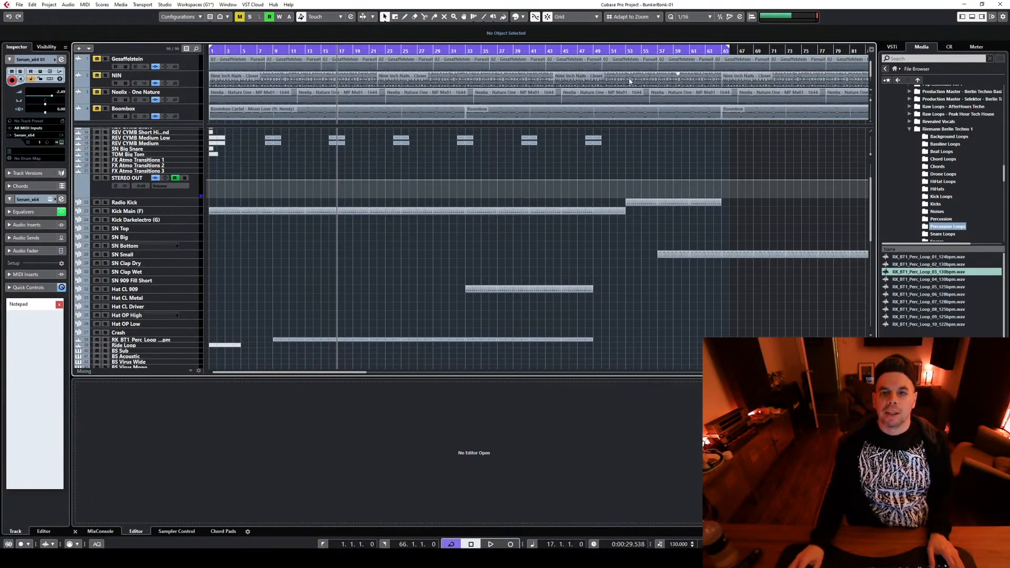
left_click(593, 53)
scroll(660, 241, "down", 5)
key("space")
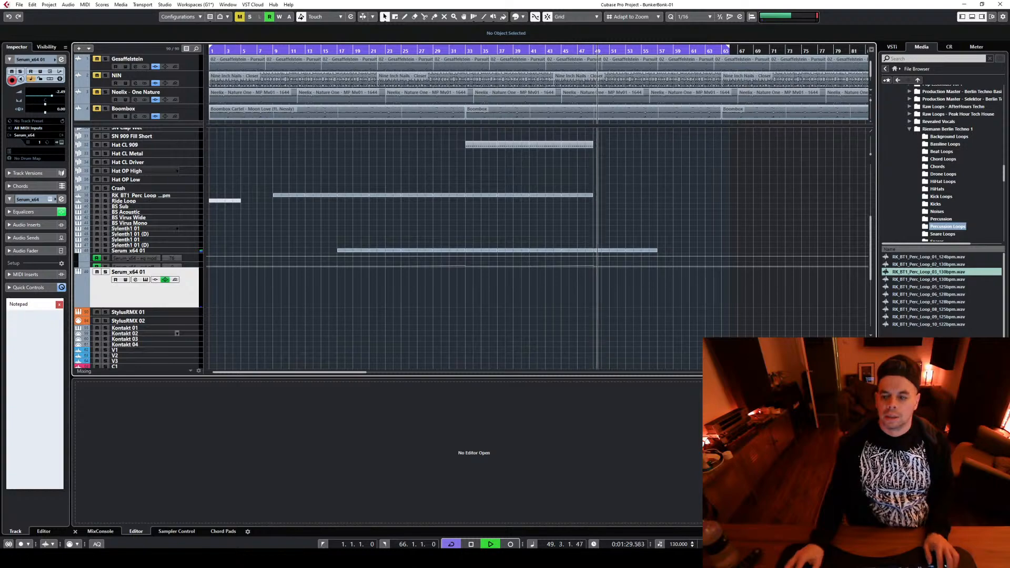
scroll(536, 247, "down", 5)
key("space")
Move the Radio Kick parts to start at bar 57 and the SN Small parts to start at bar 65
scroll(300, 319, "up", 3)
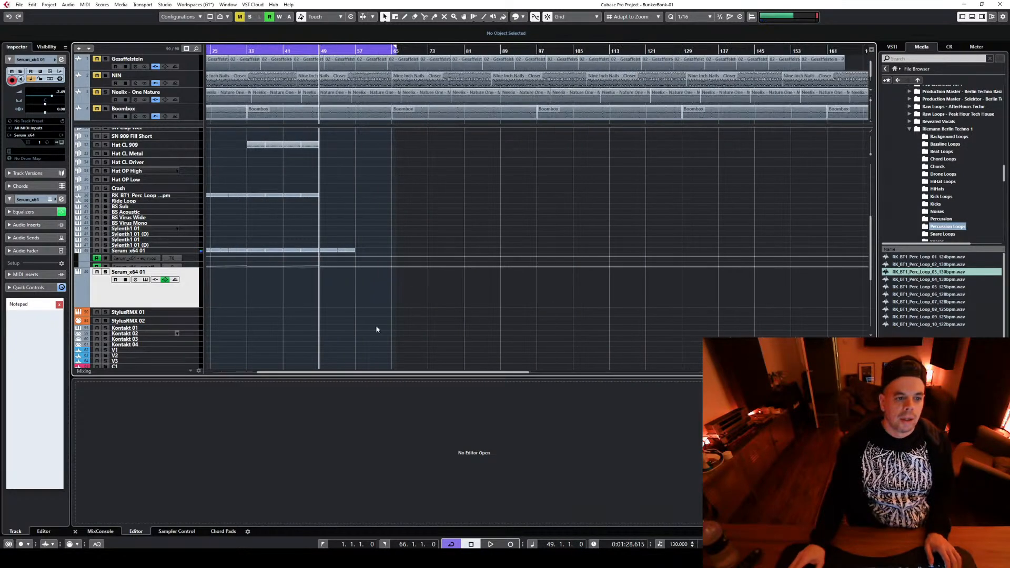
scroll(356, 240, "up", 3)
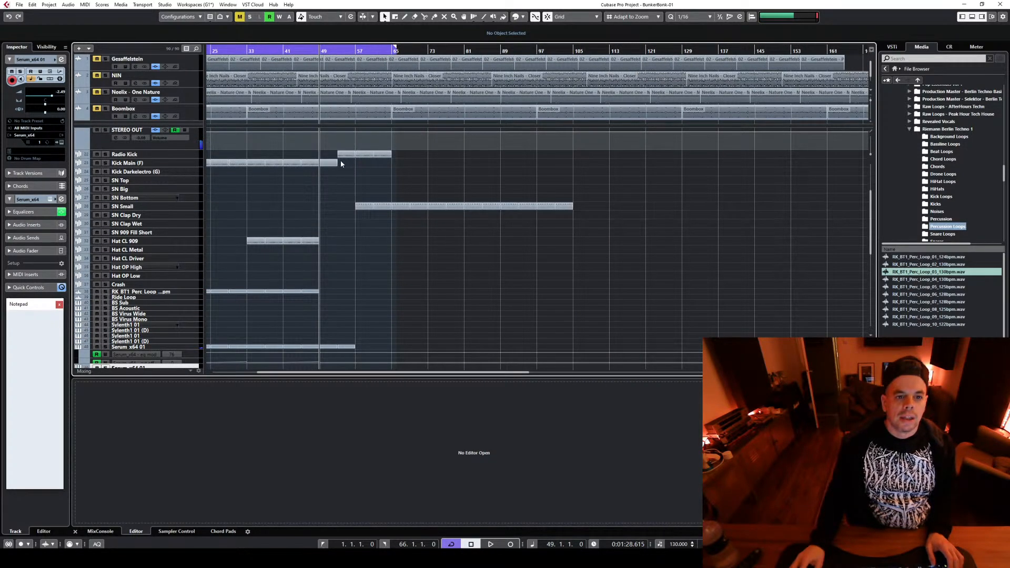
double_click(356, 155)
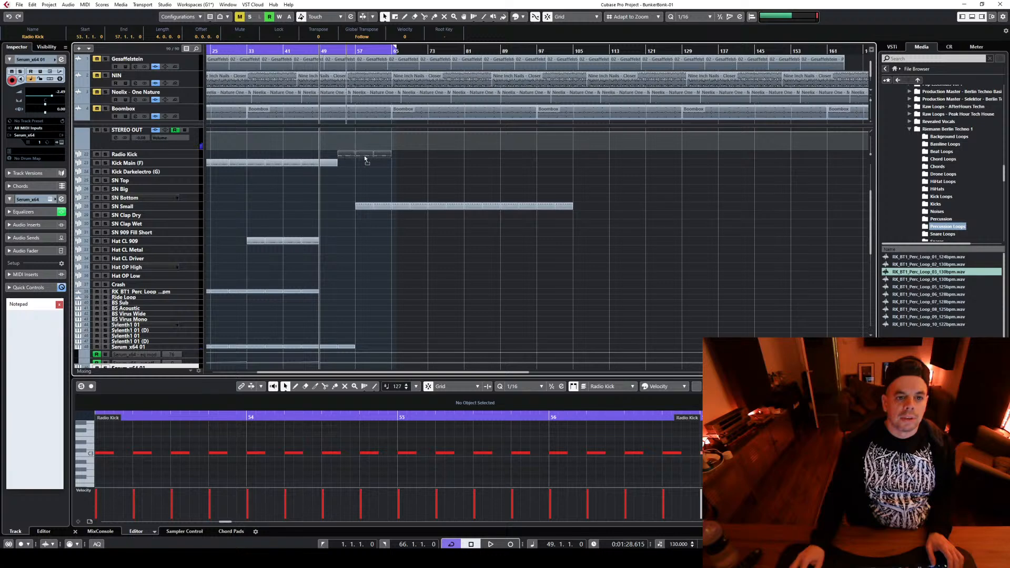
left_click_drag(363, 156, 362, 156)
left_click_drag(357, 226, 594, 205)
left_click_drag(361, 204, 395, 209)
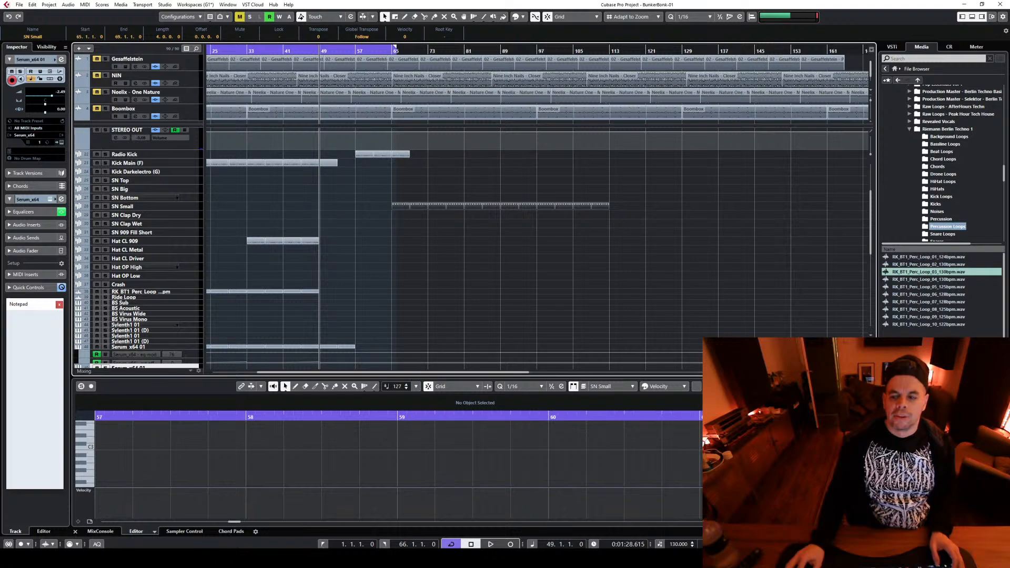
Play from bar 49 and repeat the last eight bars of the first Serum line from bar 57 to bar 65
key("h")
key("h")
key("g")
scroll(718, 263, "down", 3)
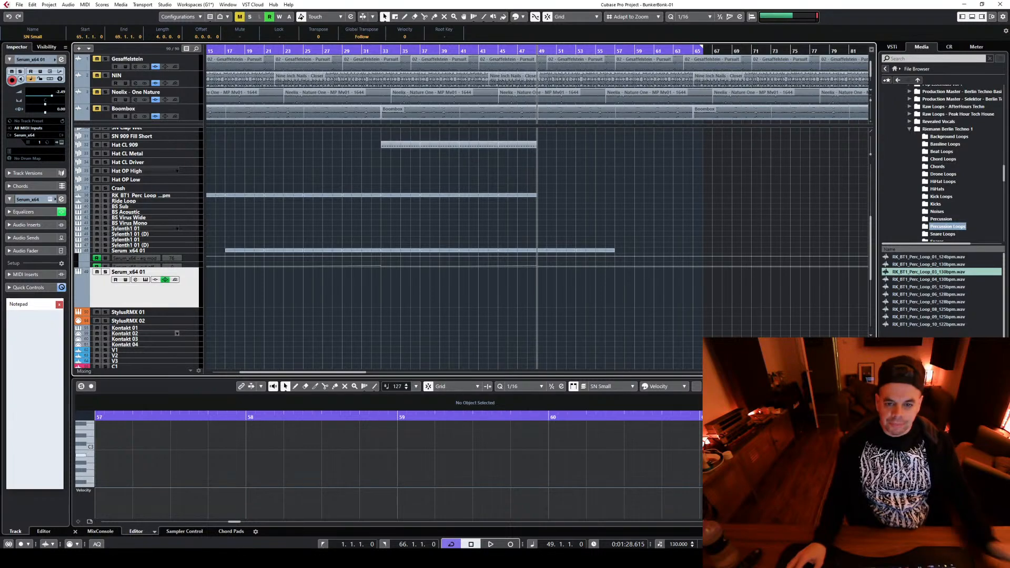
scroll(655, 221, "up", 4)
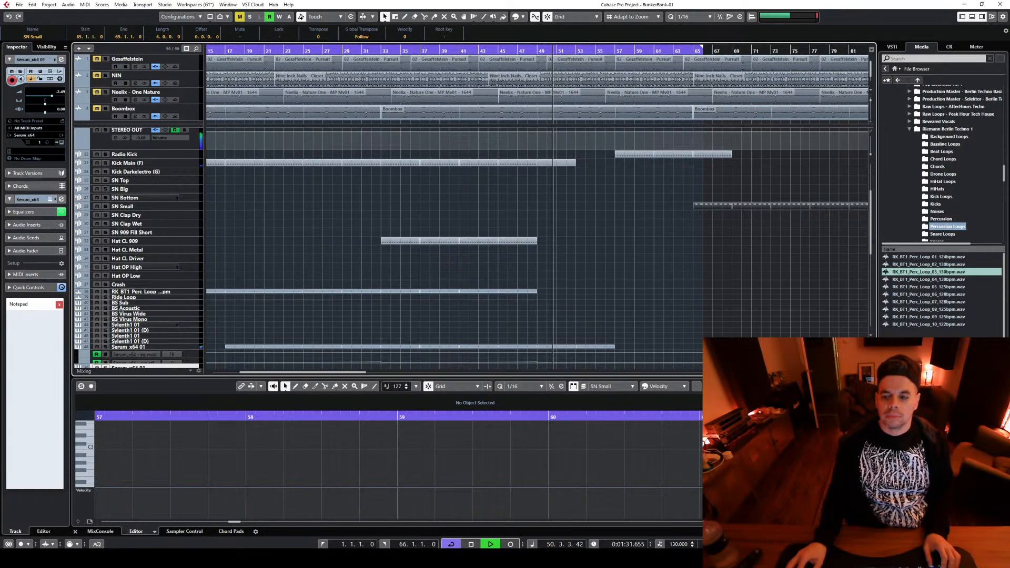
key("g")
key("g")
key("h")
scroll(530, 252, "down", 5)
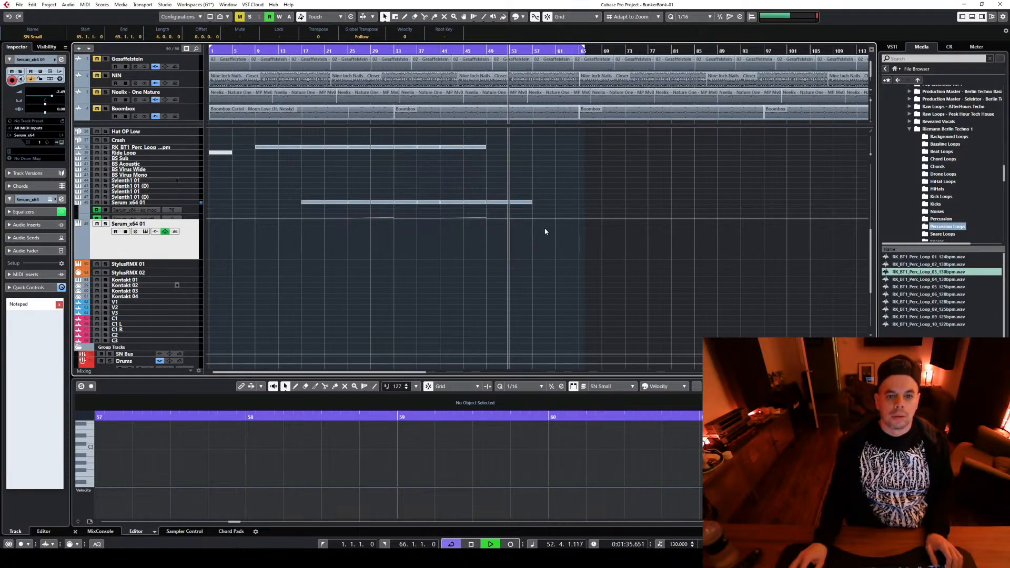
left_click_drag(548, 244, 495, 204)
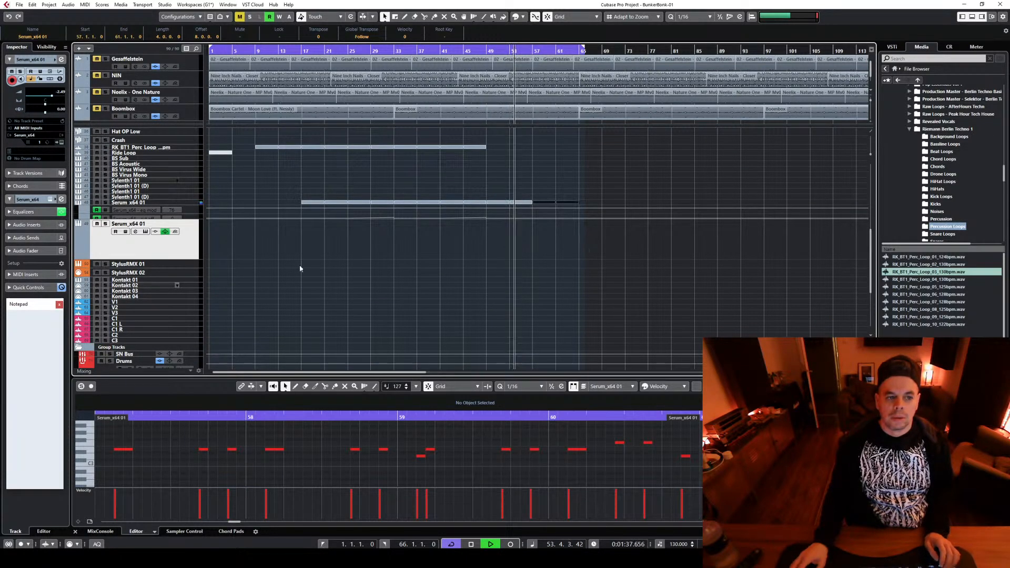
Stop playback and copy the REV CYMB Medium Low and Medium events from bar 48 to bar 56
scroll(443, 316, "up", 3)
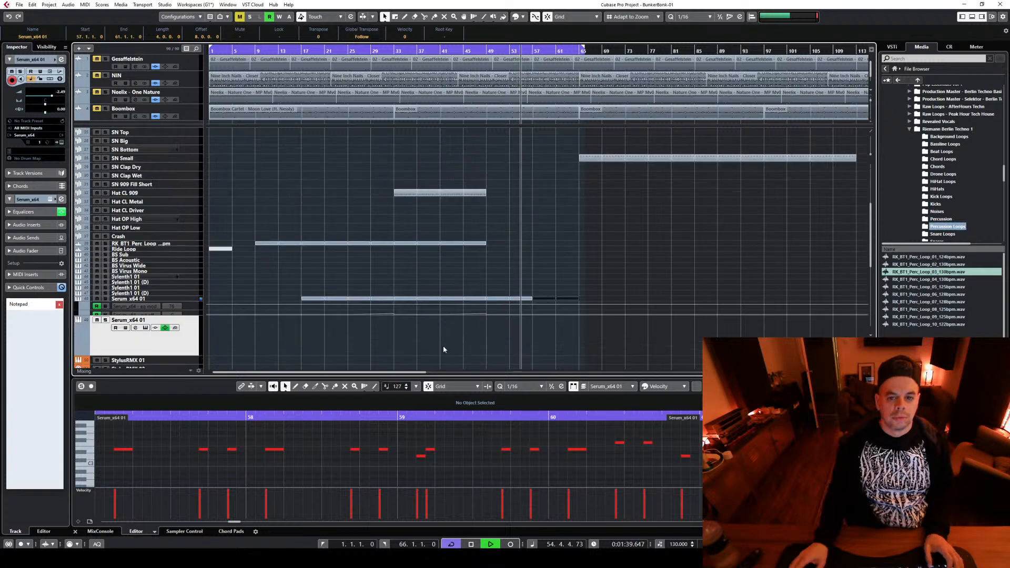
scroll(632, 222, "up", 3)
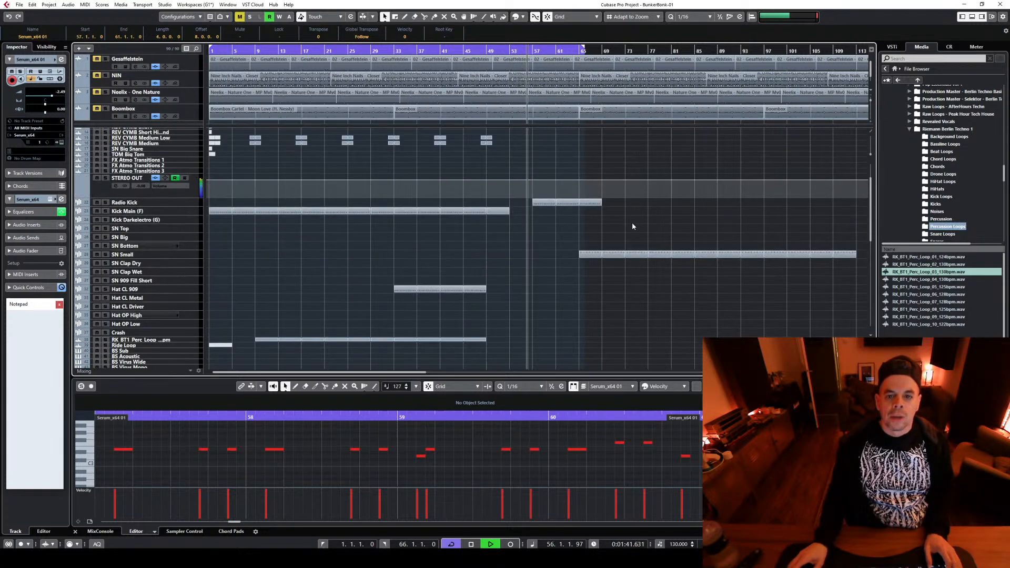
key("space")
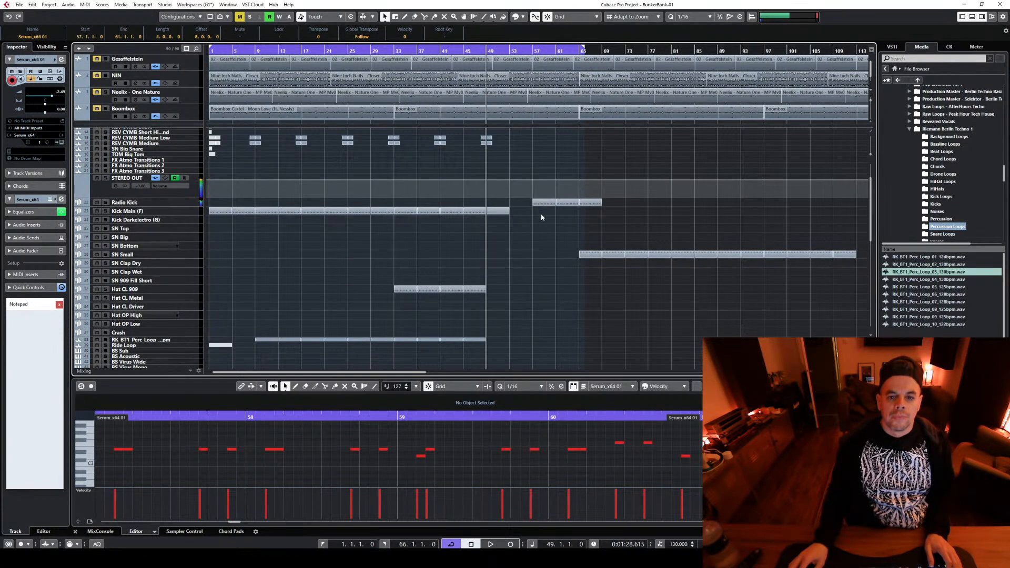
left_click(541, 218)
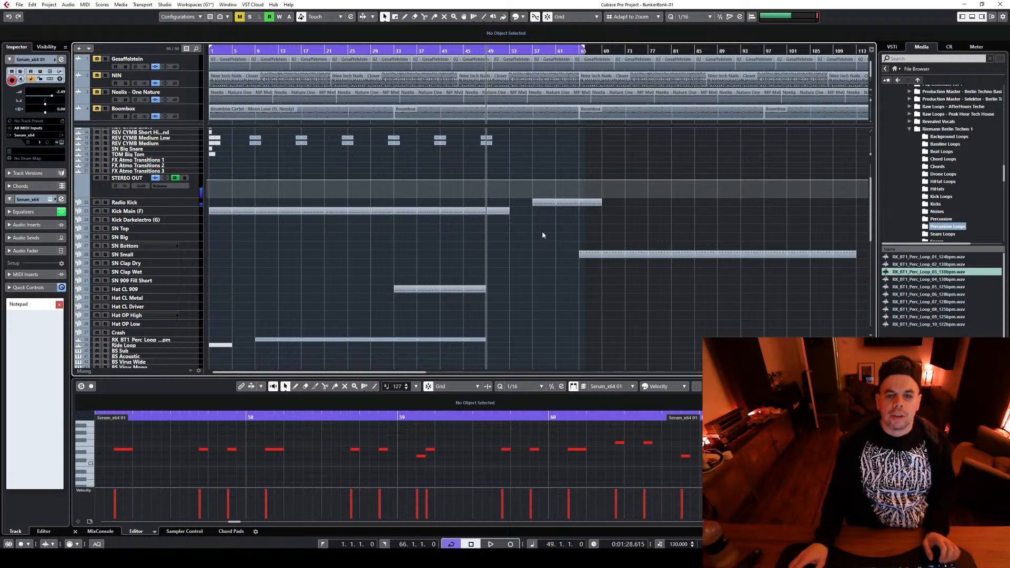
scroll(541, 234, "up", 3)
left_click(486, 188)
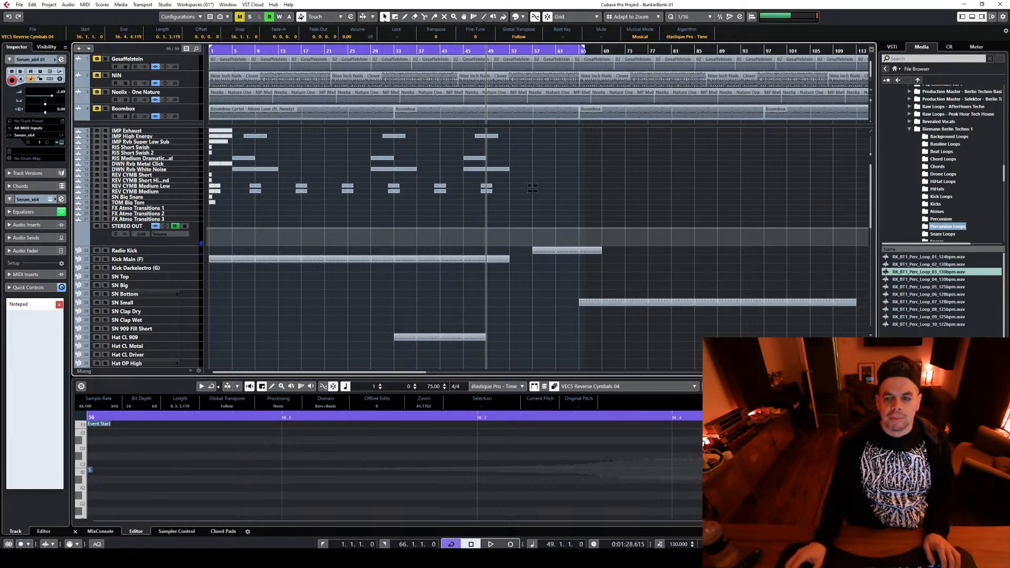
key("h")
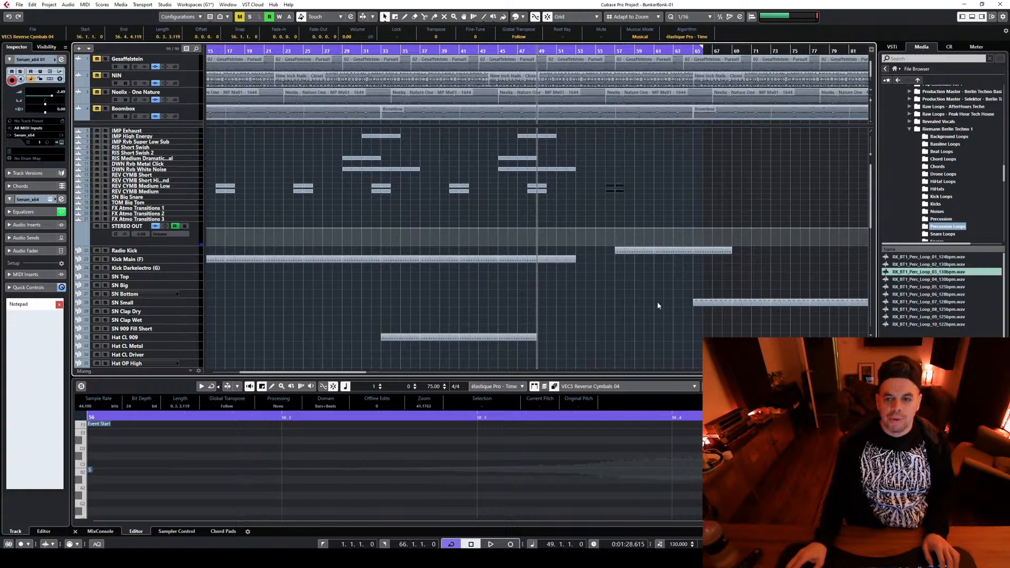
Move the playback position to bar 57, where the Radio Kick parts start
scroll(662, 306, "down", 3)
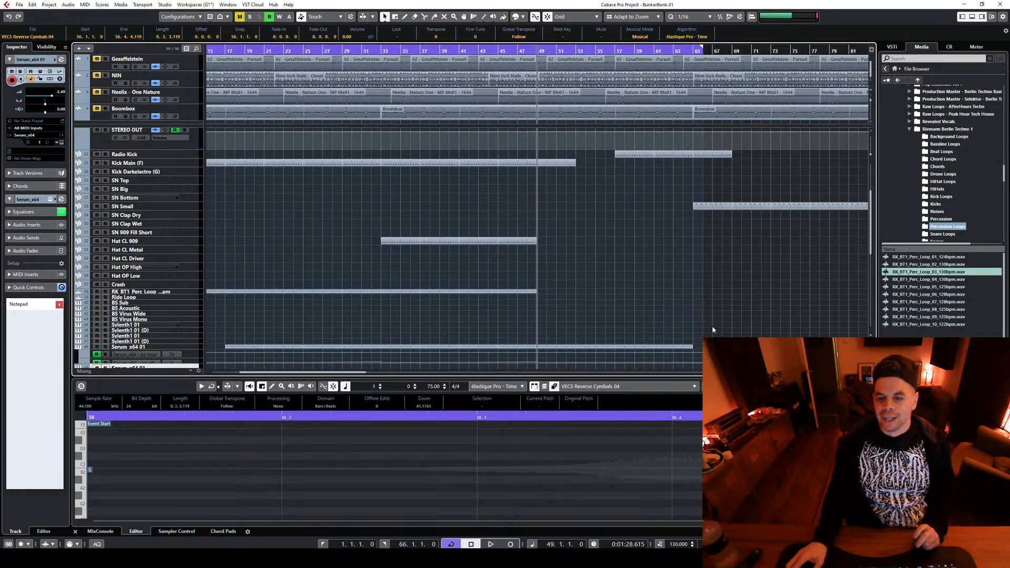
left_click_drag(328, 377, 378, 377)
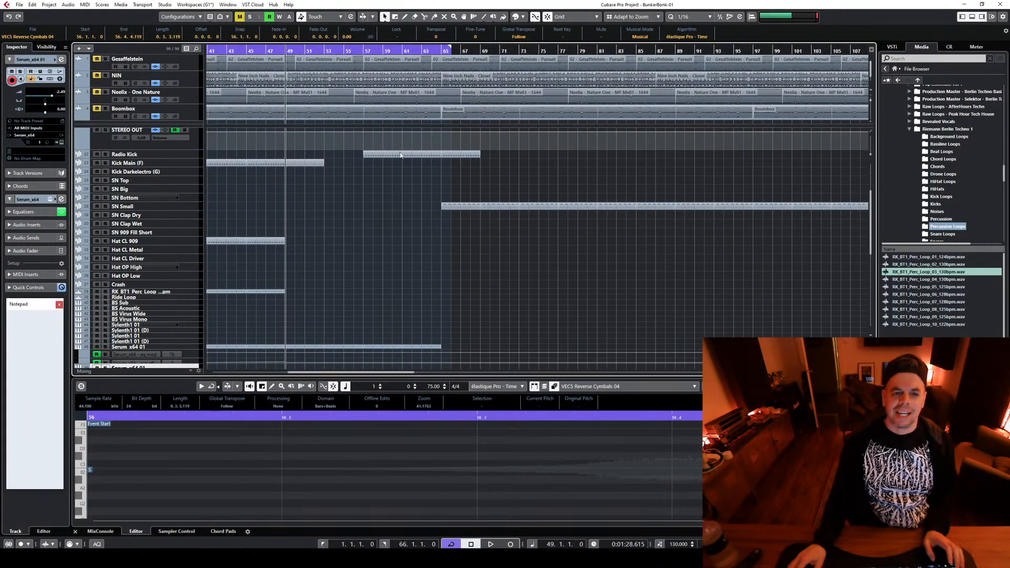
left_click(363, 52)
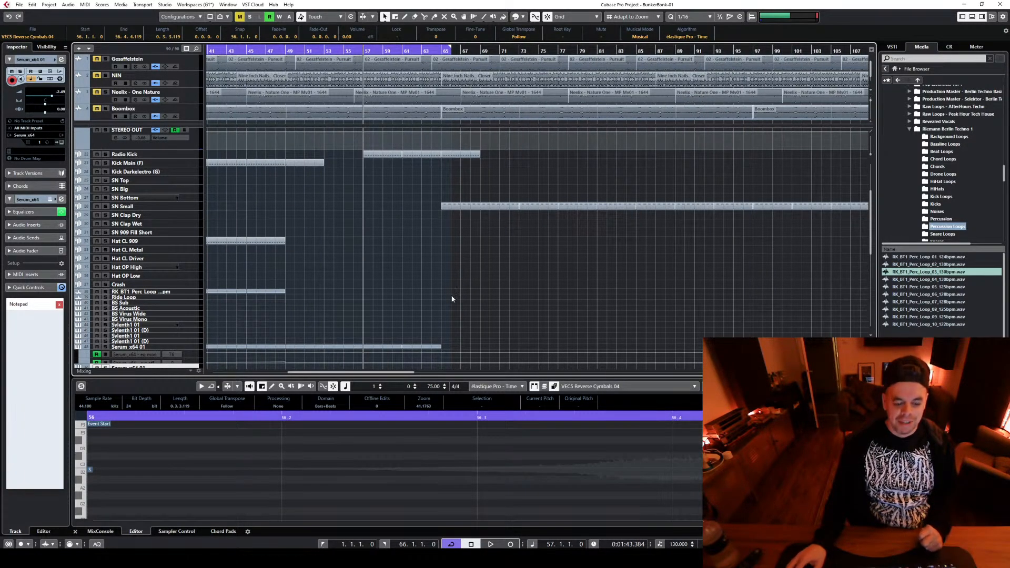
scroll(411, 266, "down", 3)
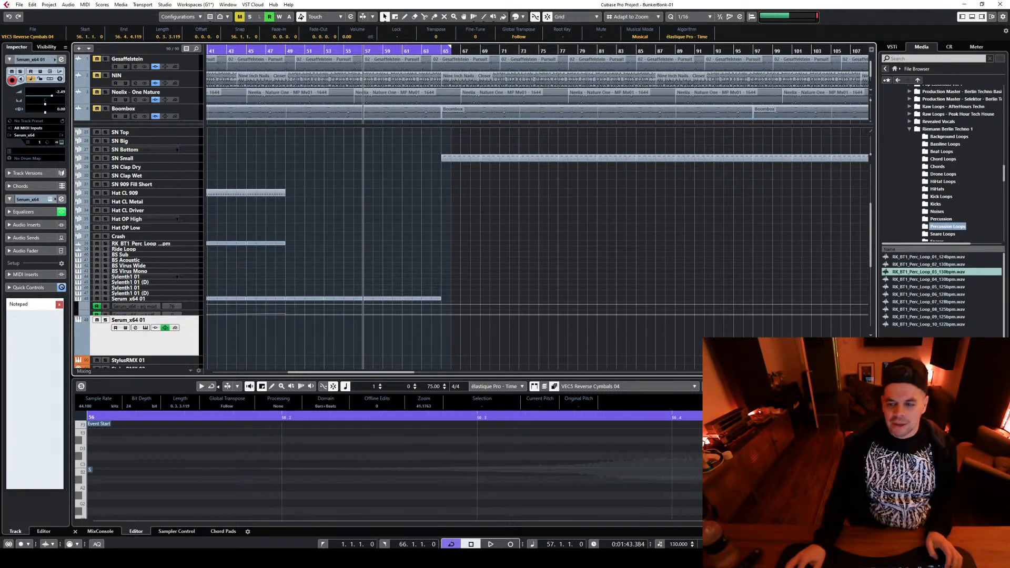
key("h")
key("h")
key("h")
key("h")
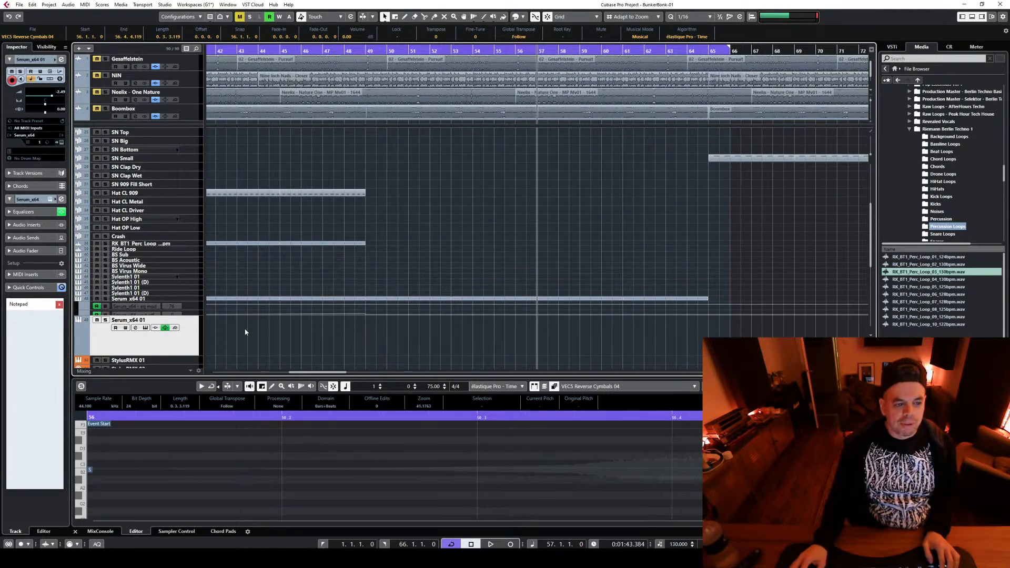
Open the second Serum instrument and load the BS_Be Original preset from the Shocking Bass House For Serum 3 bank
left_click(146, 327)
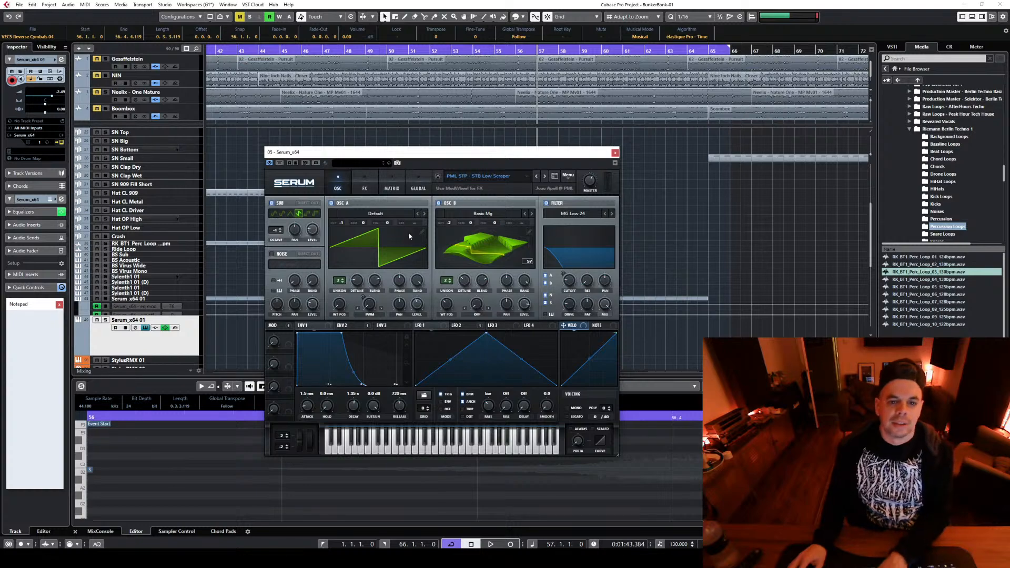
left_click(478, 176)
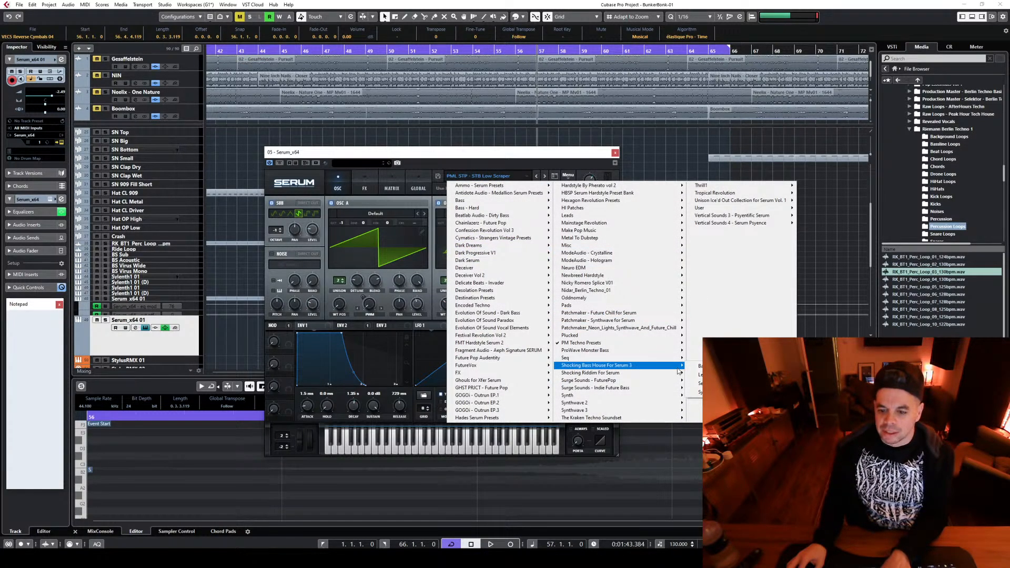
mouse_move(705, 366)
left_click(761, 141)
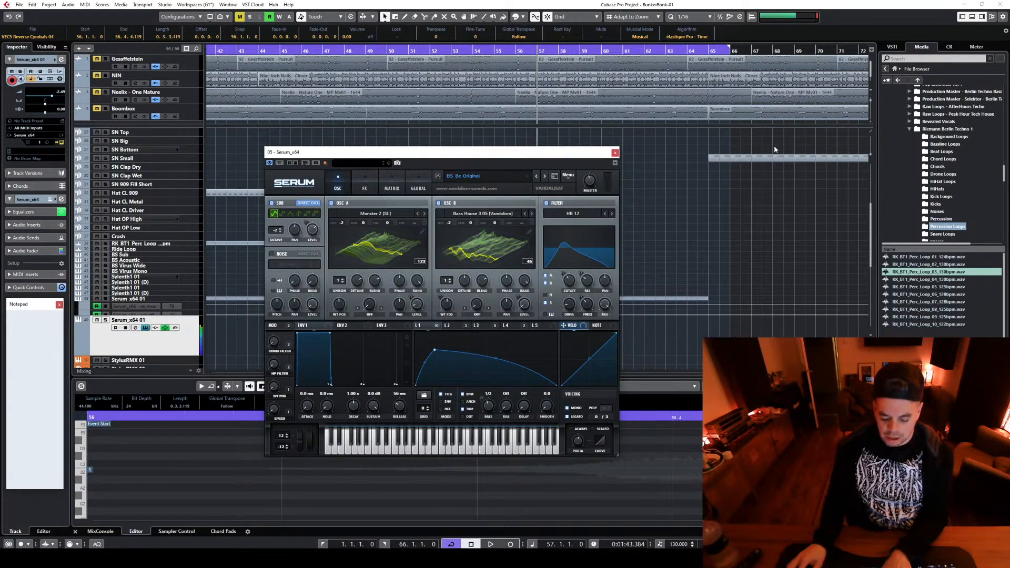
Audition BS_Be Original from bar 57, switch to the BS_Bring The Water preset, audition it and close Serum
key("space")
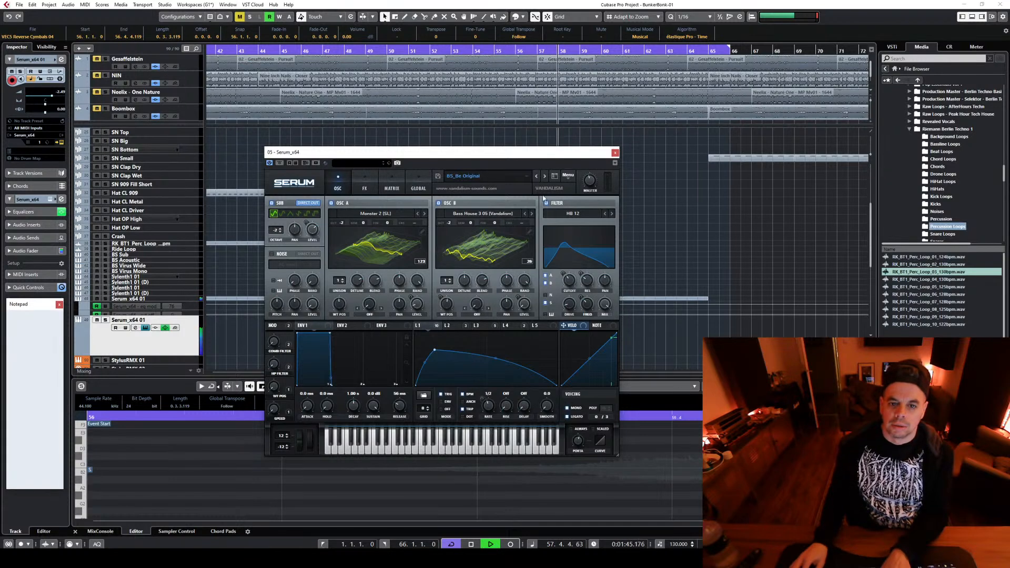
left_click(545, 175)
key("space")
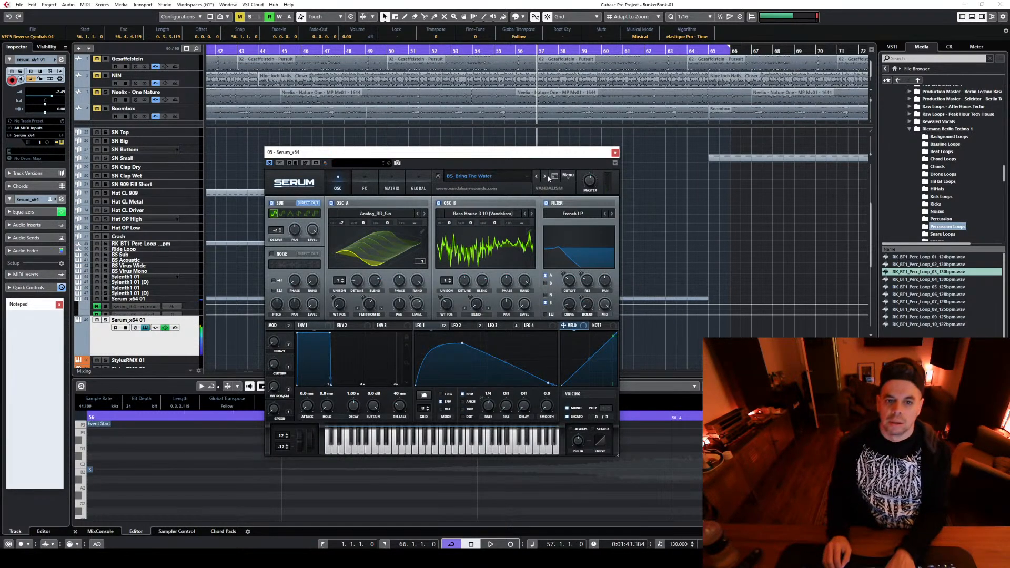
key("space")
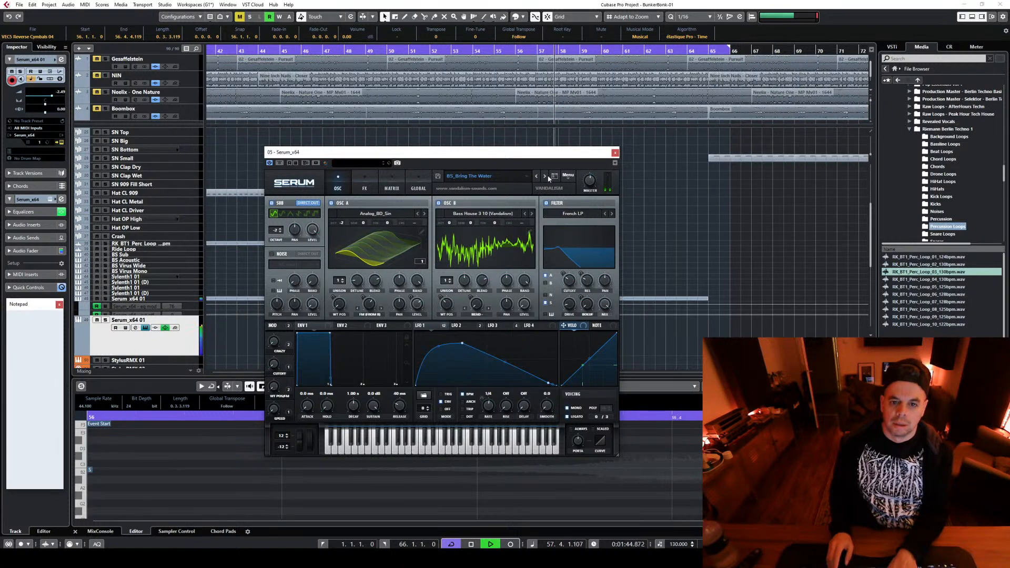
key("space")
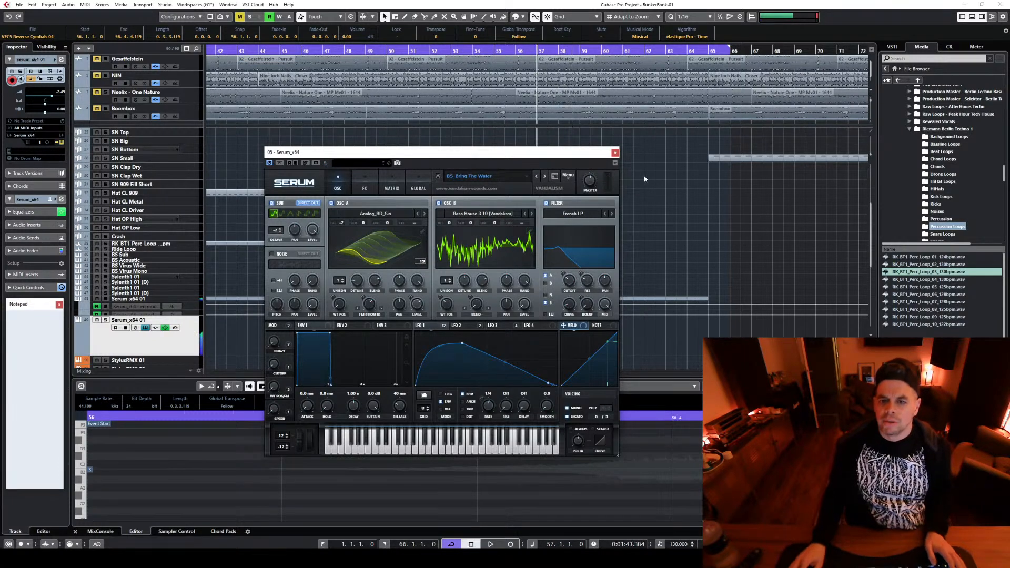
left_click(614, 153)
Open the first Serum track's long part spanning bars 1 to 66 and examine it for notes around bar 57
left_click(553, 298)
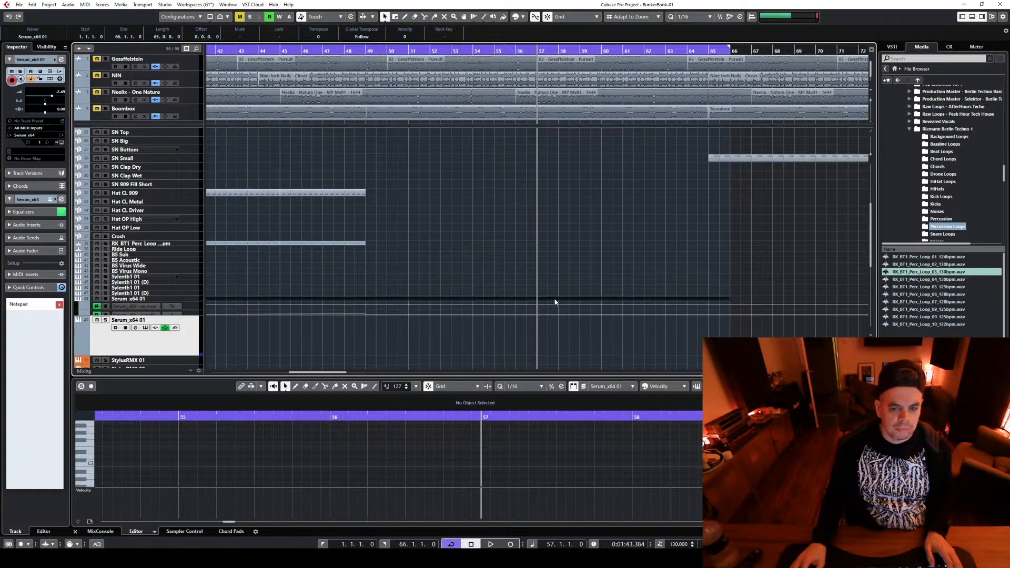
double_click(555, 300)
scroll(625, 479, "down", 3)
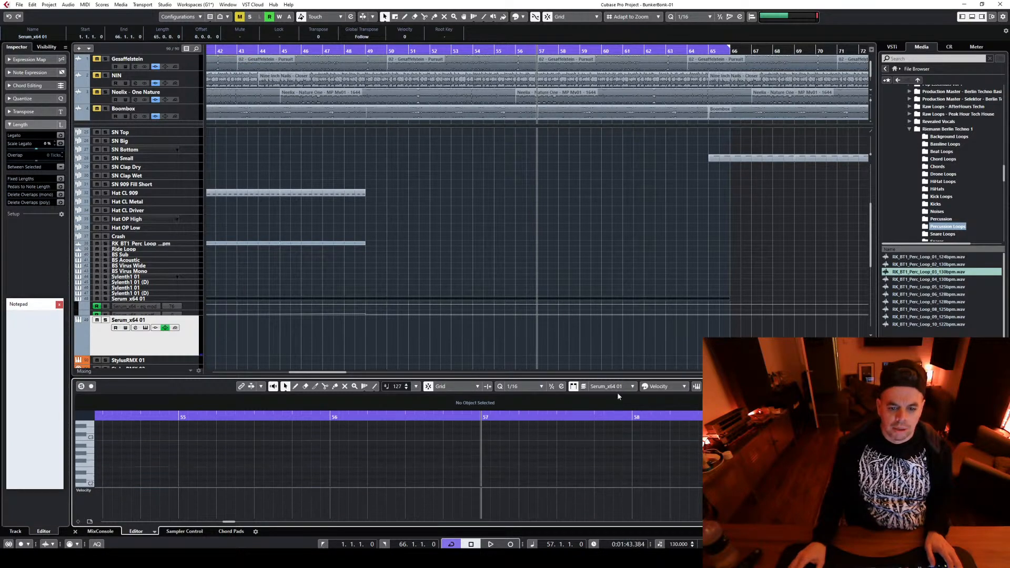
left_click_drag(615, 377, 584, 25)
scroll(564, 317, "up", 1)
scroll(568, 321, "down", 2)
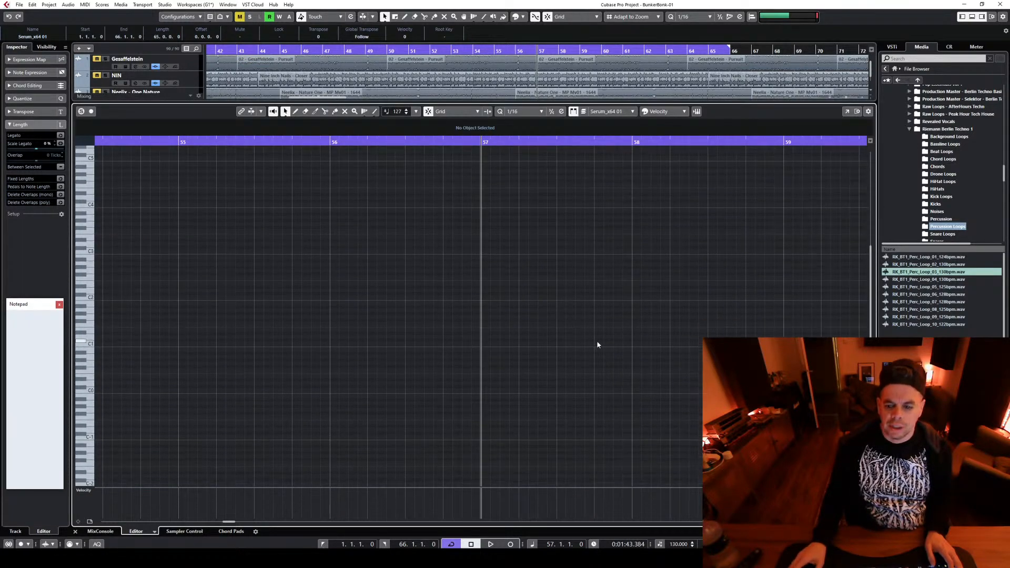
key("g")
key("g")
key("g")
key("g")
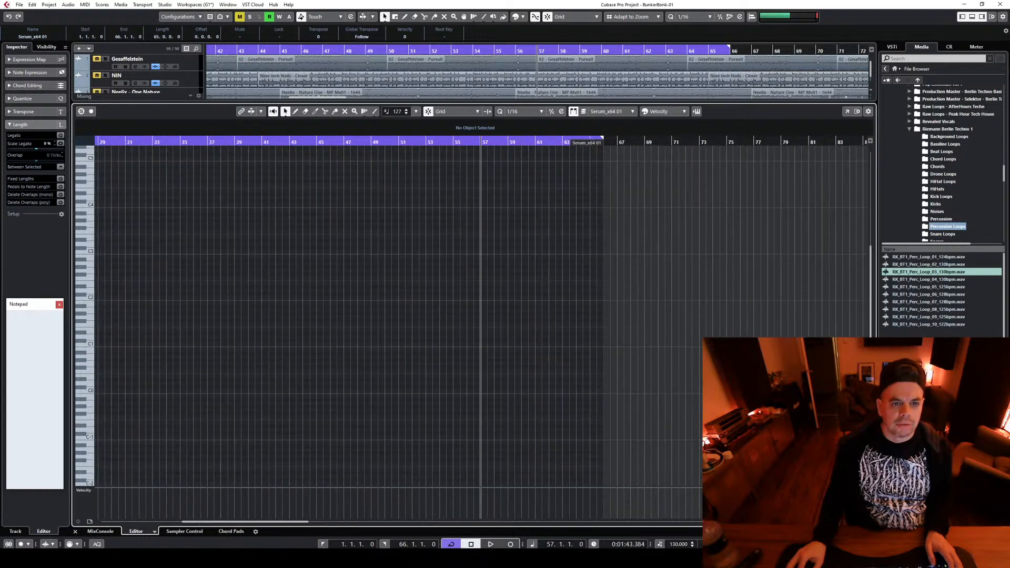
left_click_drag(562, 101, 649, 418)
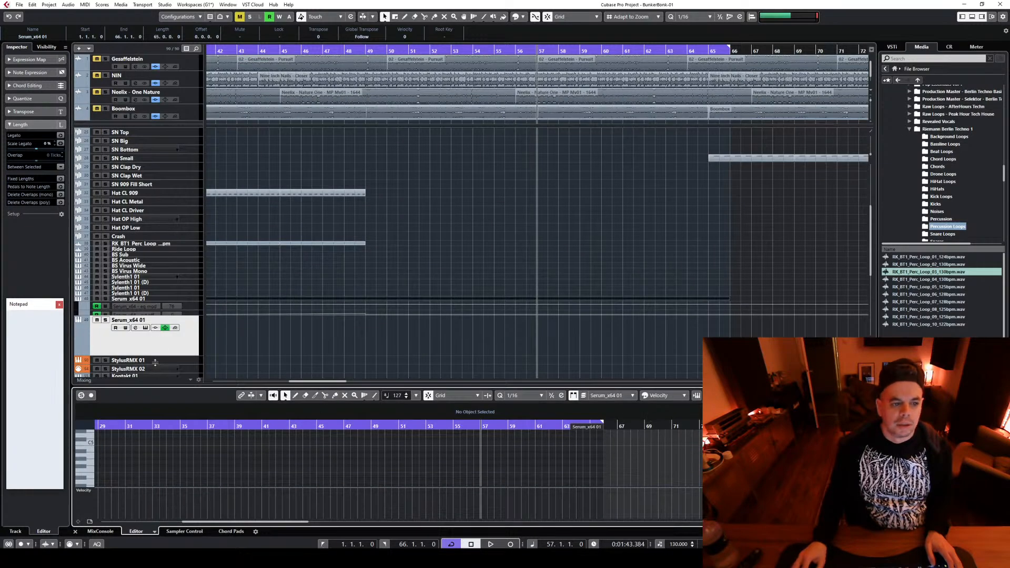
Remove the long empty part covering the first Serum line and select the part from bar 57 to 61 to check its pitch
left_click(389, 307)
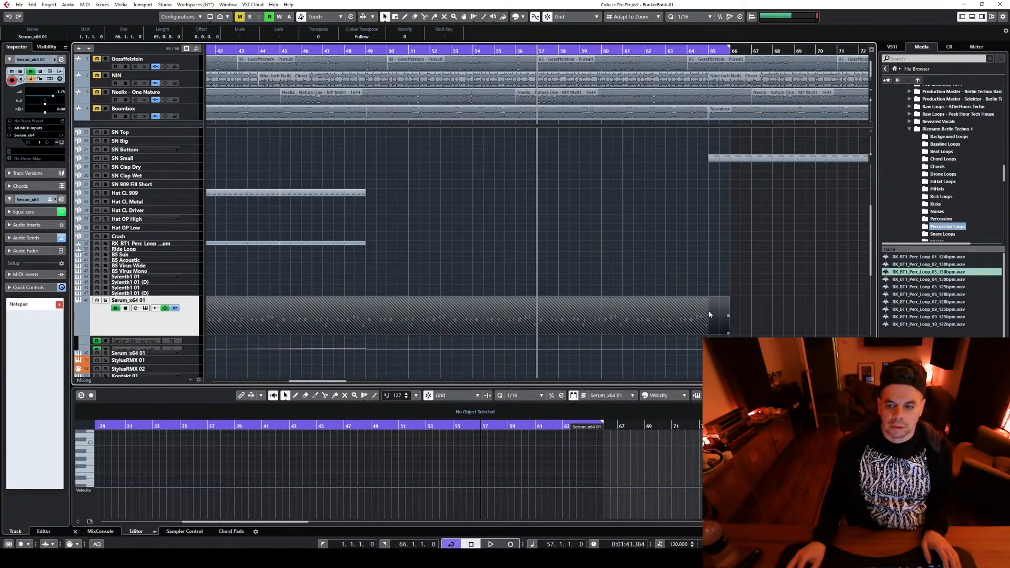
left_click(579, 319)
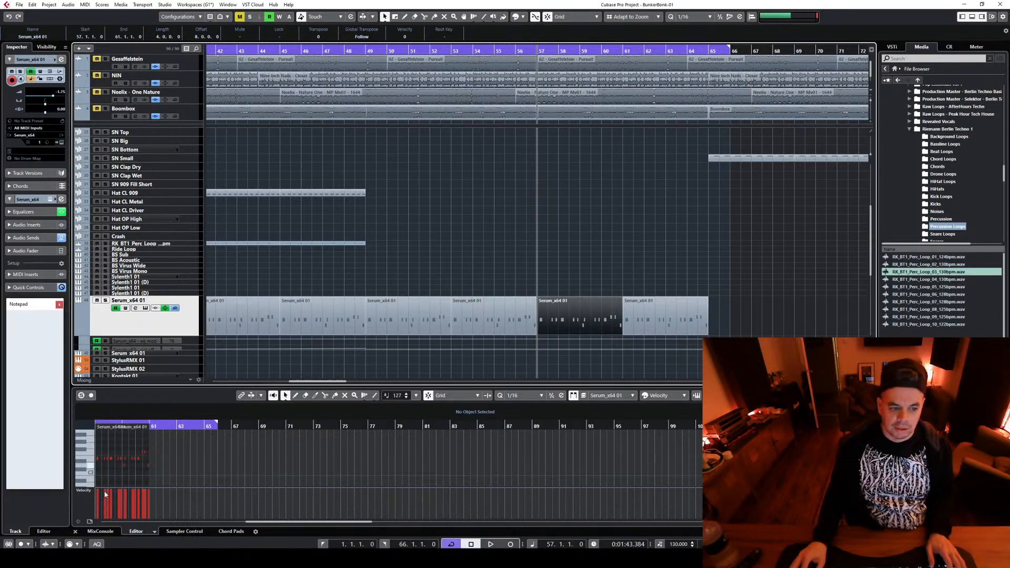
left_click(91, 463)
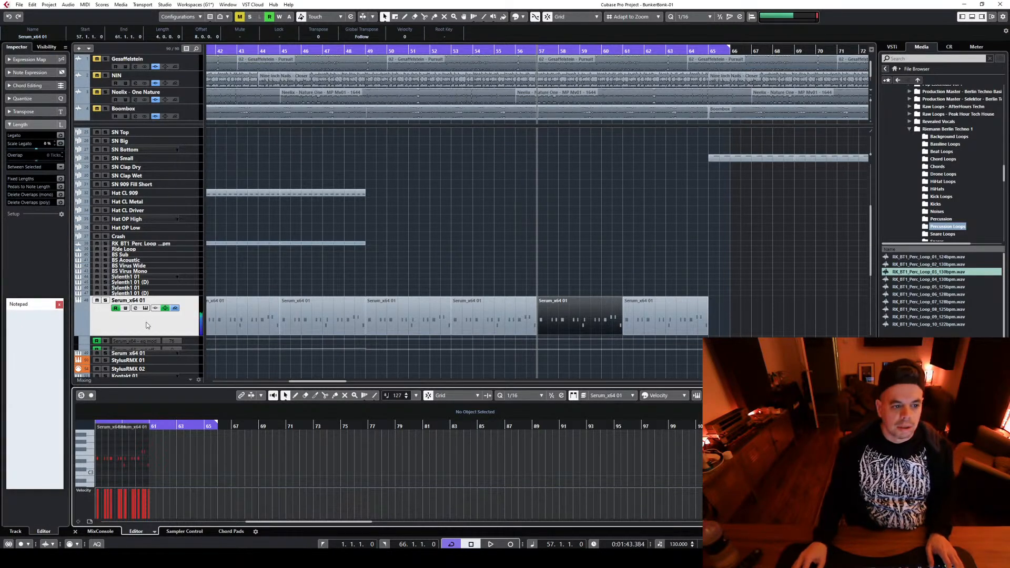
Switch the second Serum track to the BS_Chinese Gang preset, audition it from bar 57 and close the instrument
left_click(187, 355)
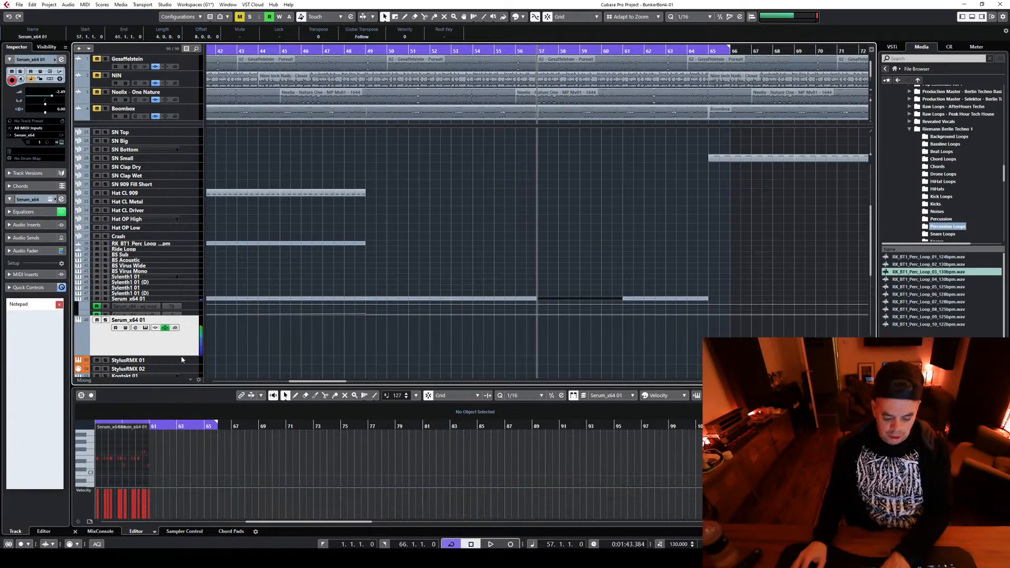
left_click(145, 327)
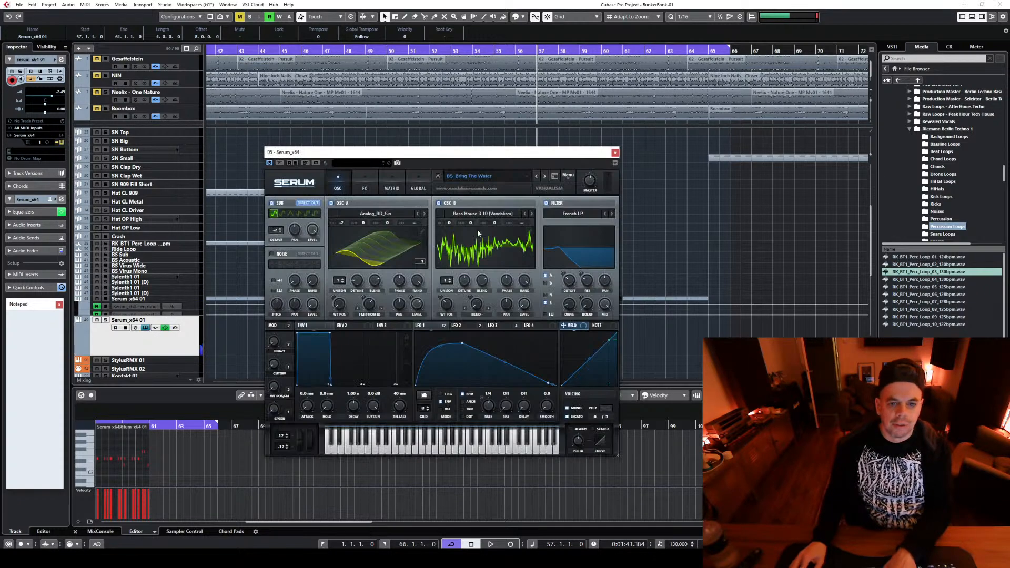
left_click(544, 177)
key("space")
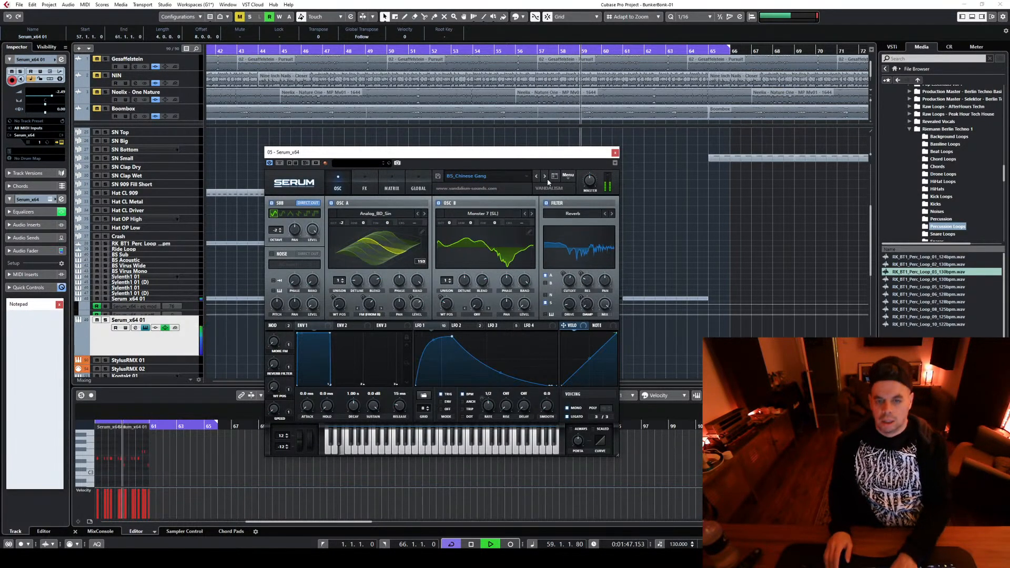
key("space")
left_click(614, 153)
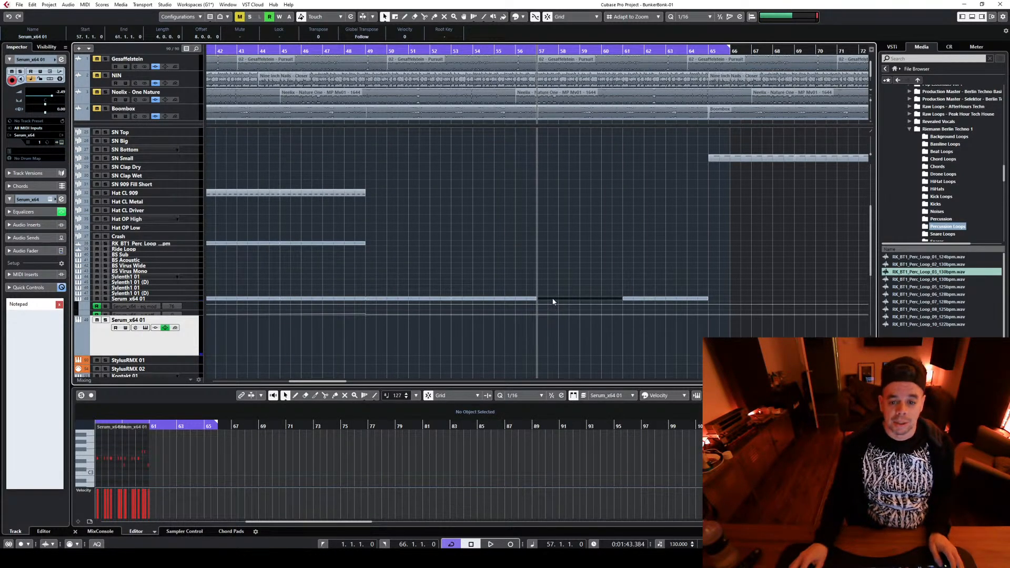
Copy the bar 57 to 61 part from the first Serum track to the second and delete all notes in the copy
left_click_drag(552, 301, 554, 324)
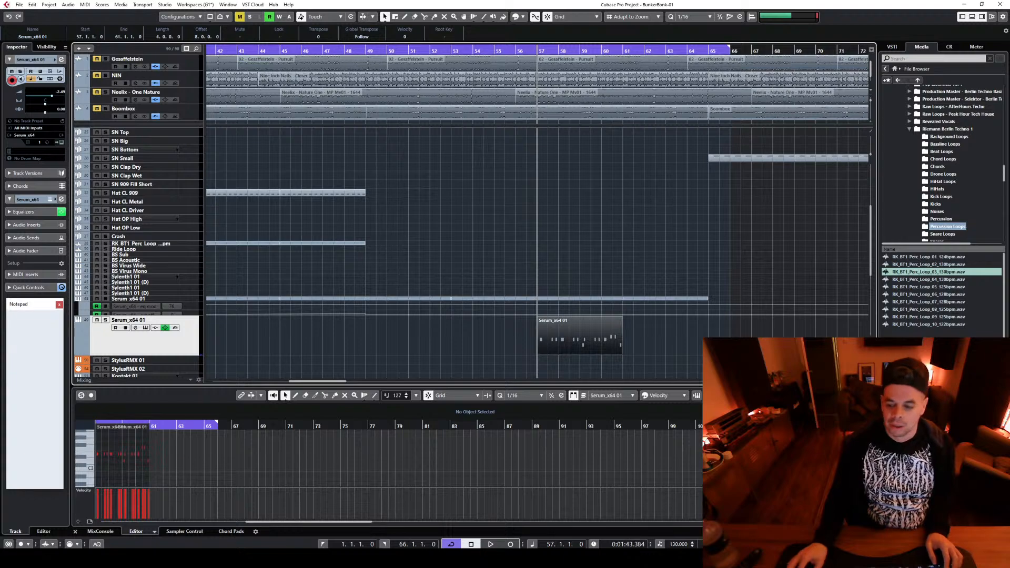
key("h")
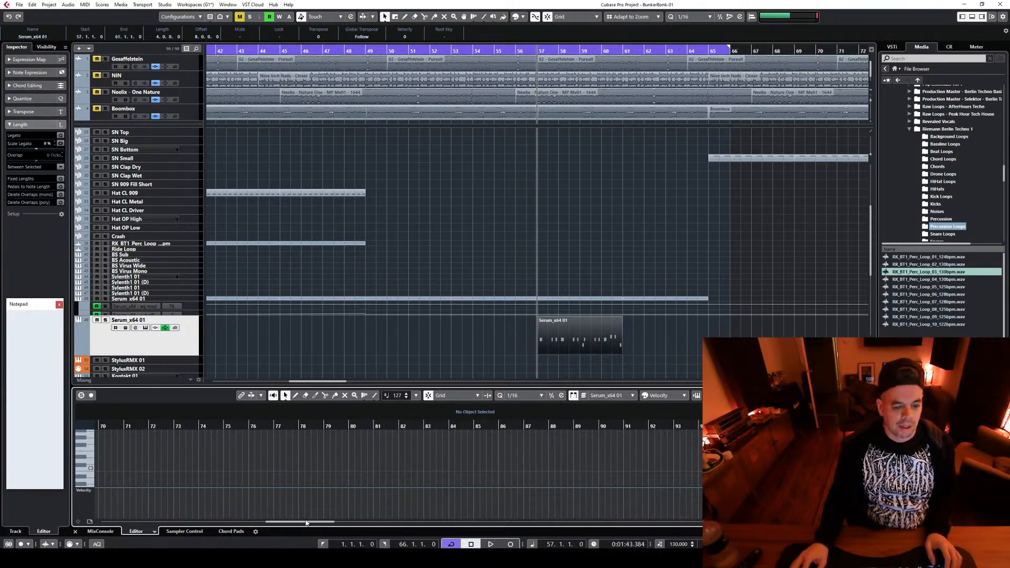
left_click_drag(306, 522, 255, 531)
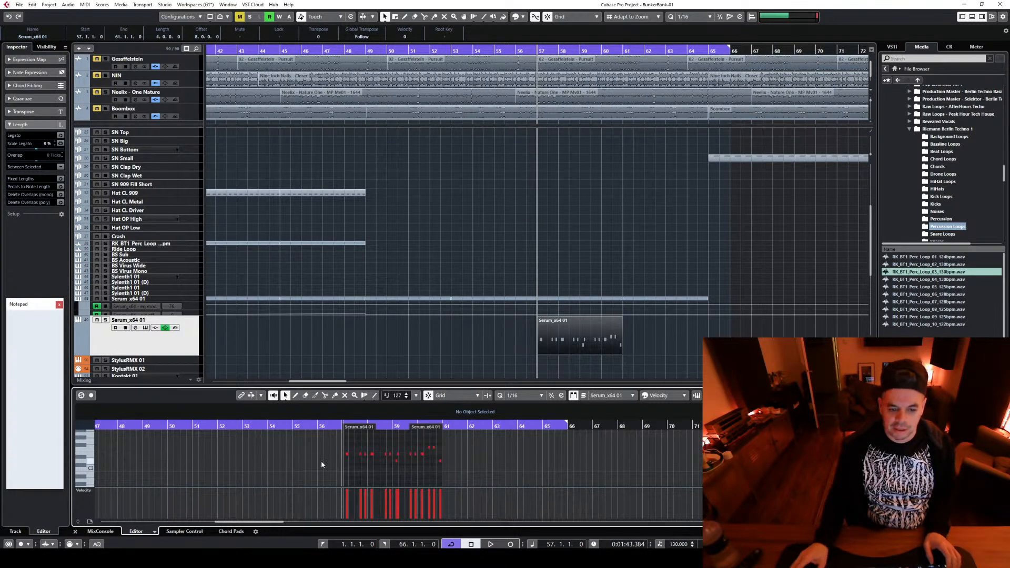
key("h")
key("h")
key("ctrl+a")
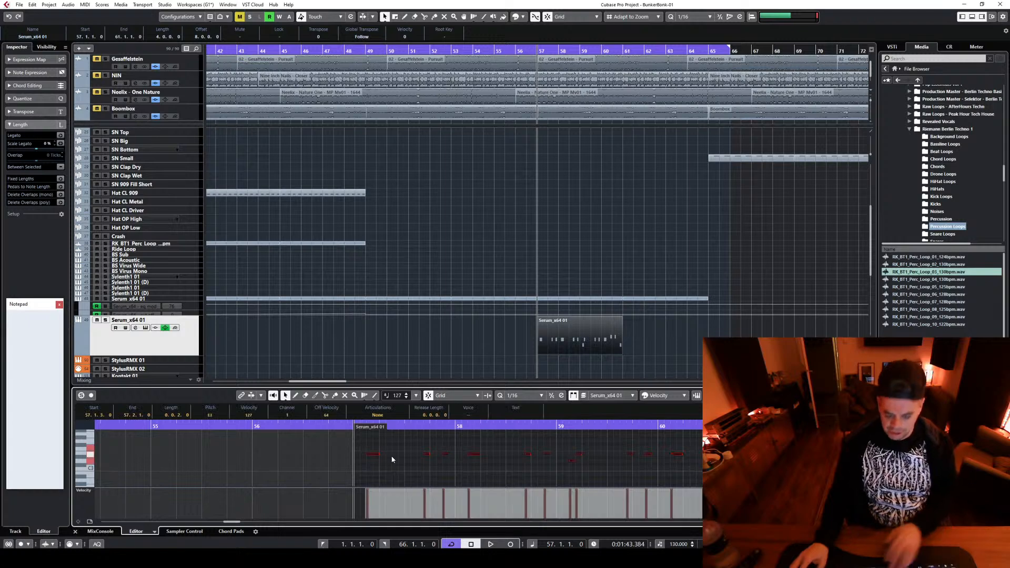
key("Delete")
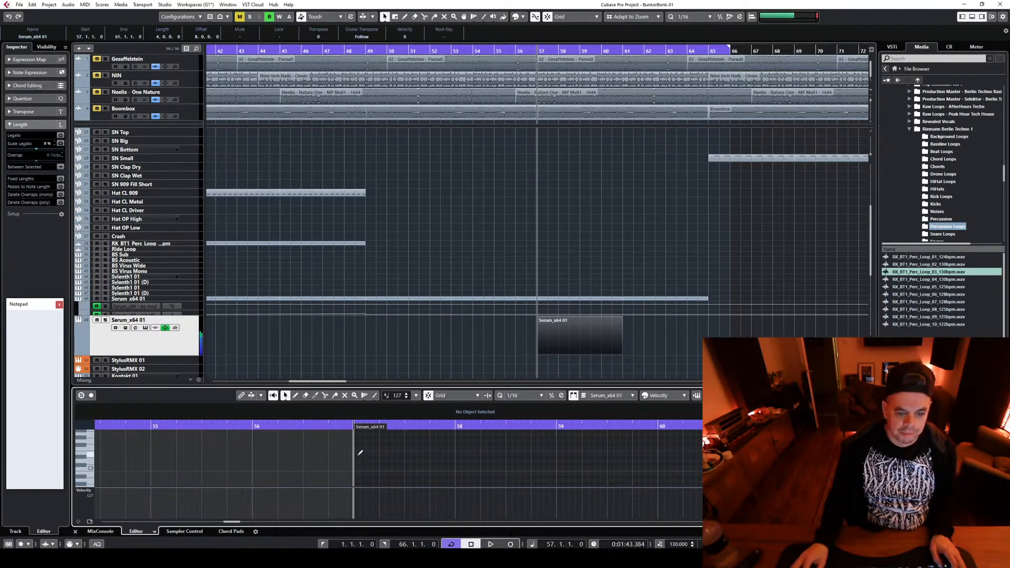
Draw two-beat notes at bars 57 and 59 in the emptied Serum part during playback, and copy the part to bar 61
left_click_drag(360, 453, 383, 451)
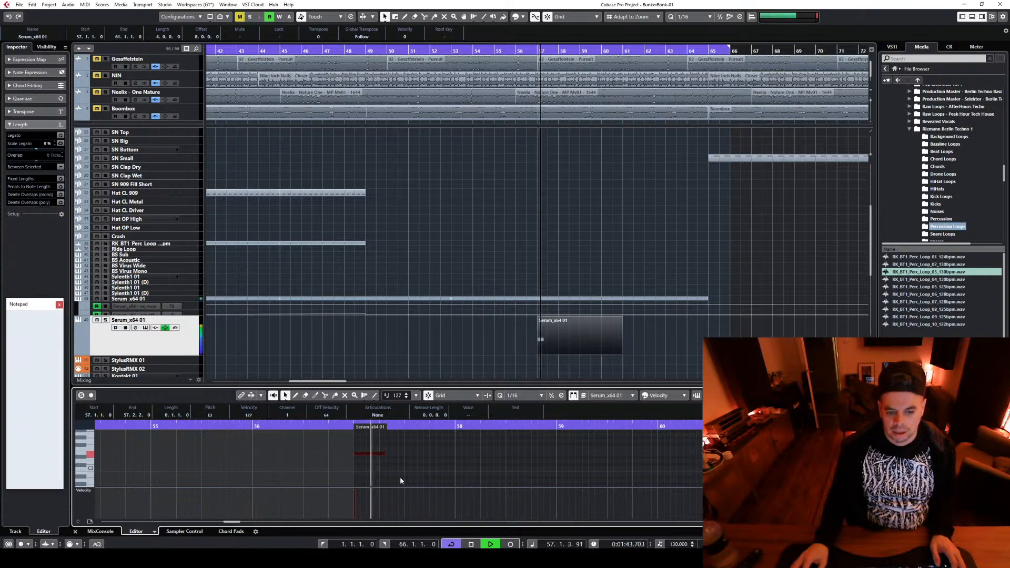
key("space")
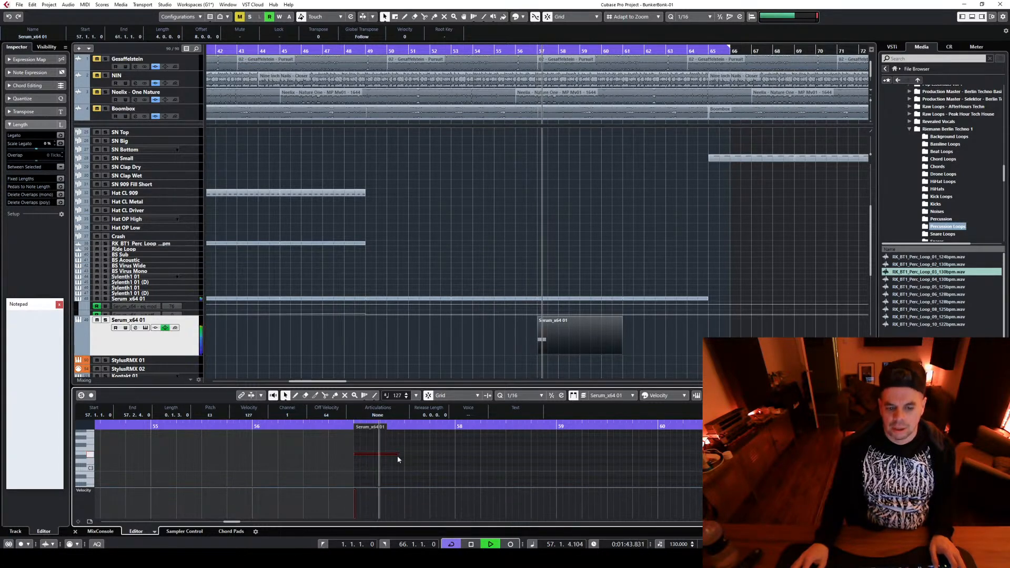
left_click_drag(396, 456, 412, 459)
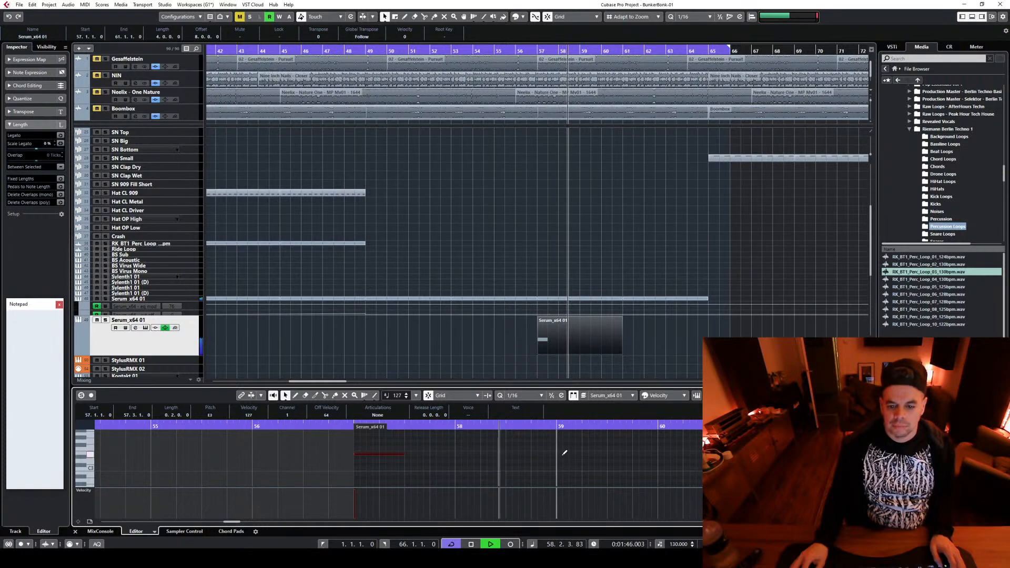
left_click_drag(557, 454, 609, 454)
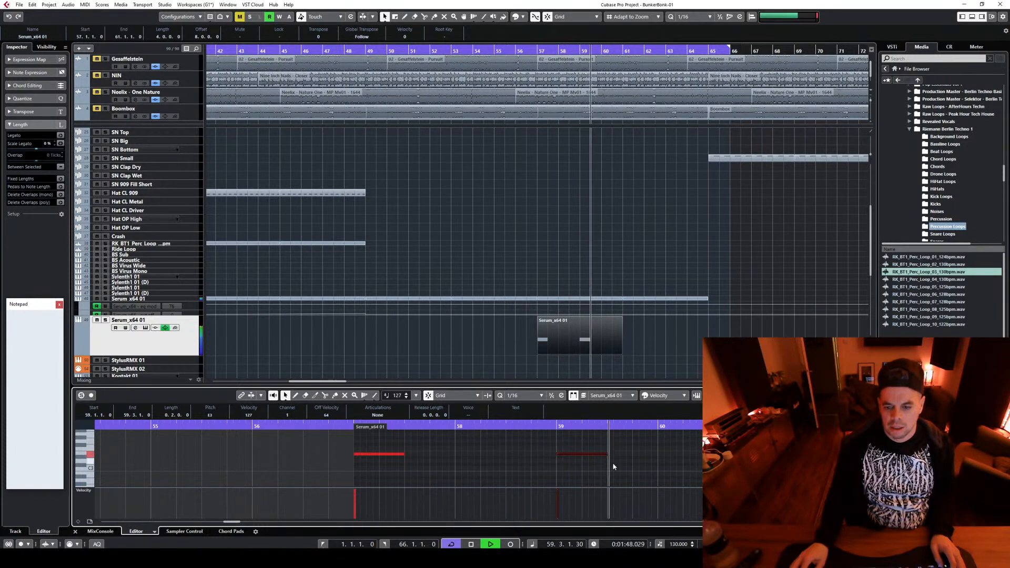
left_click_drag(587, 324, 675, 325)
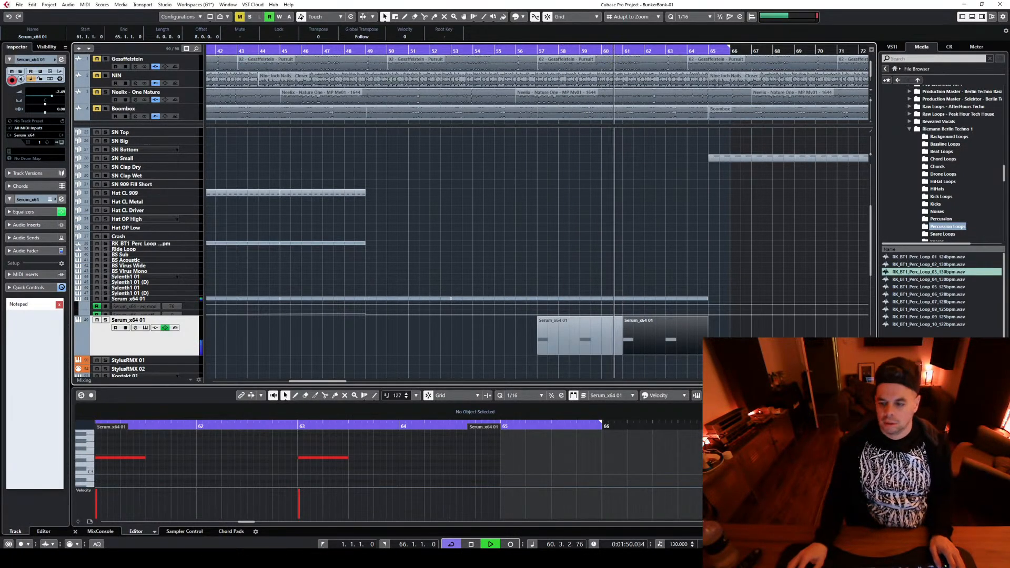
key("g")
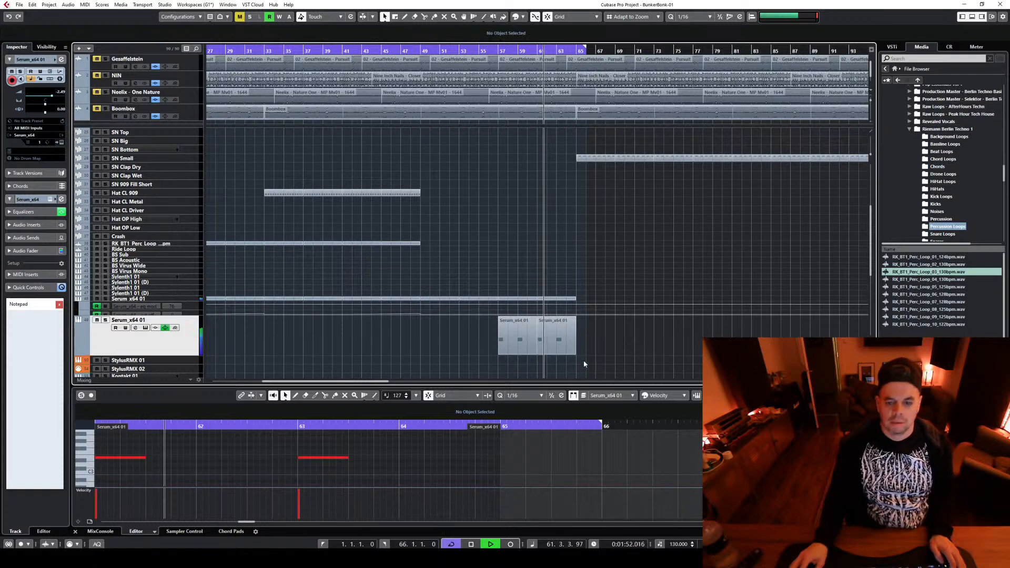
Show the second Serum track's bar 57 part in the Key Editor and audition its notes from bar 57
left_click(532, 339)
key("space")
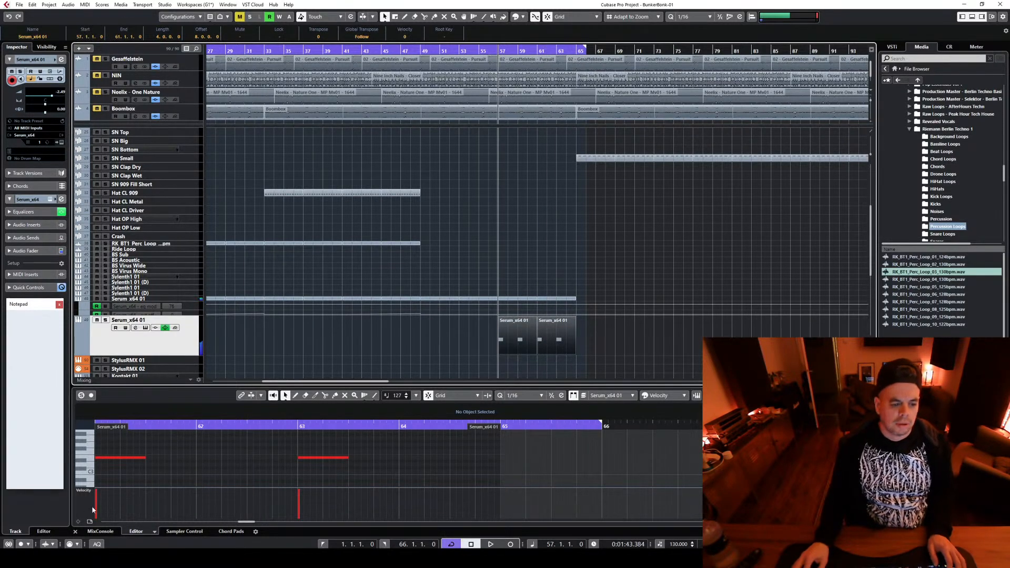
left_click(88, 462)
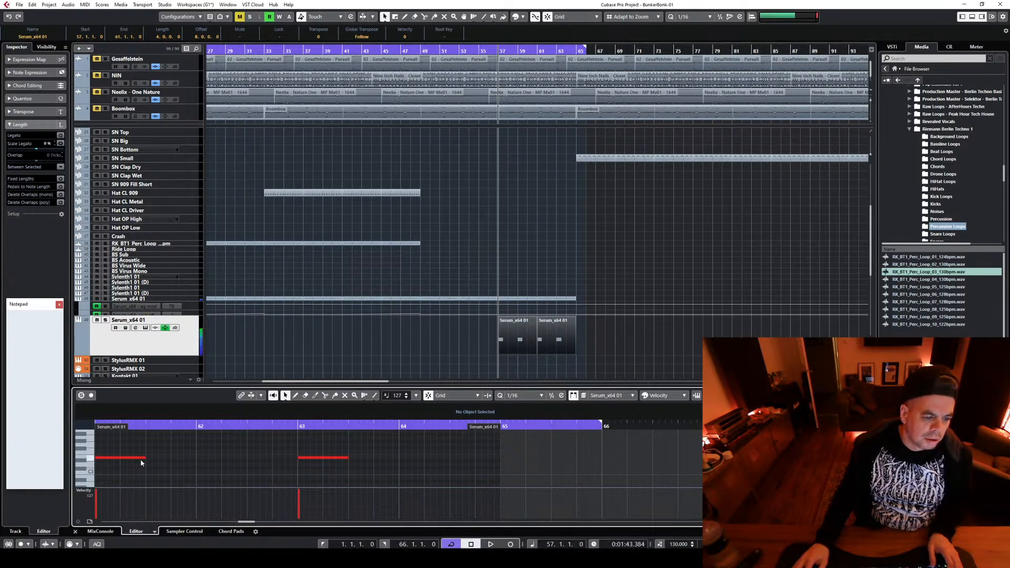
key("space")
left_click(507, 345)
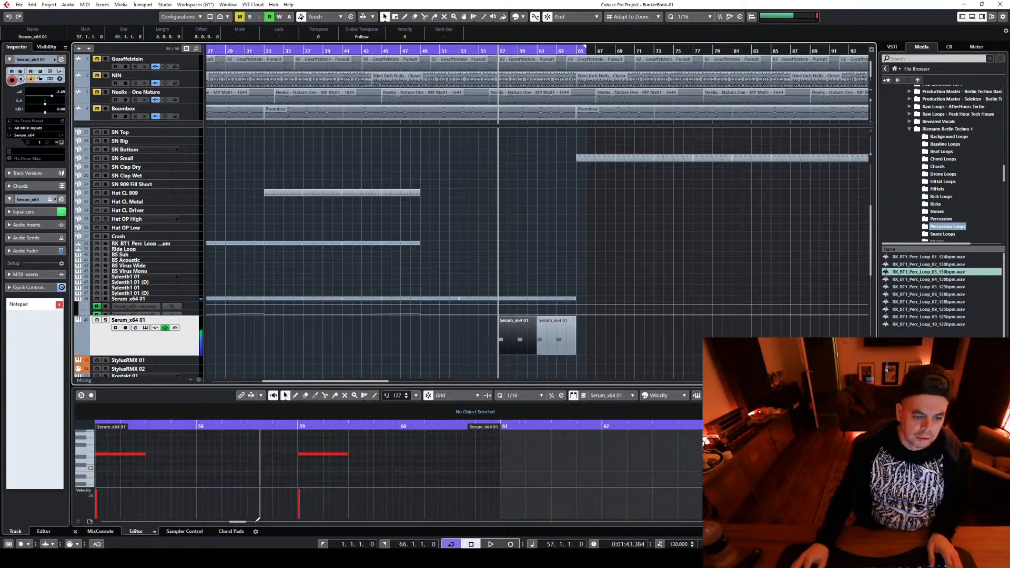
left_click(230, 521)
key("space")
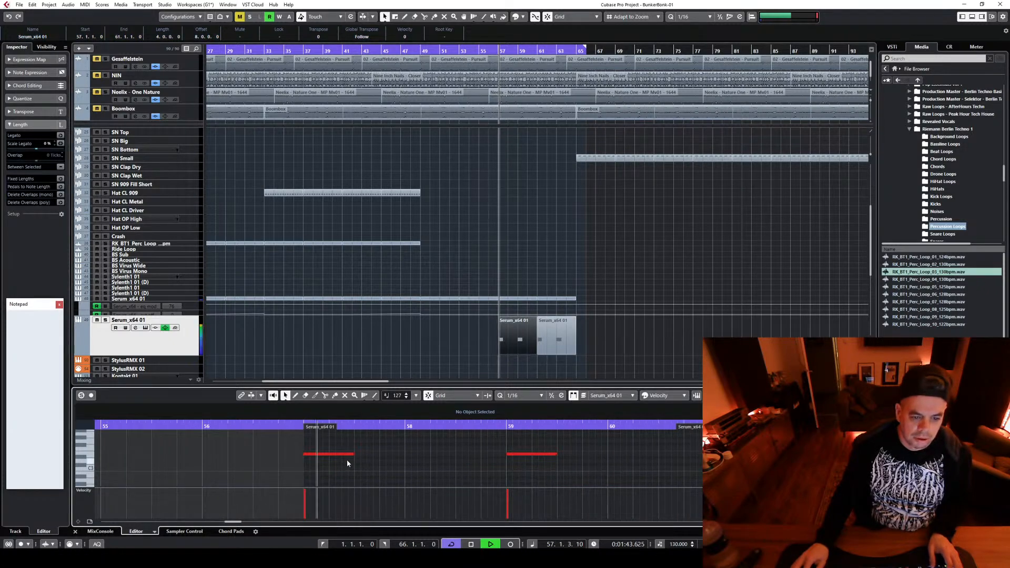
key("space")
Try shortening the bar 57 Serum note to one beat and adding short notes after it
key("space")
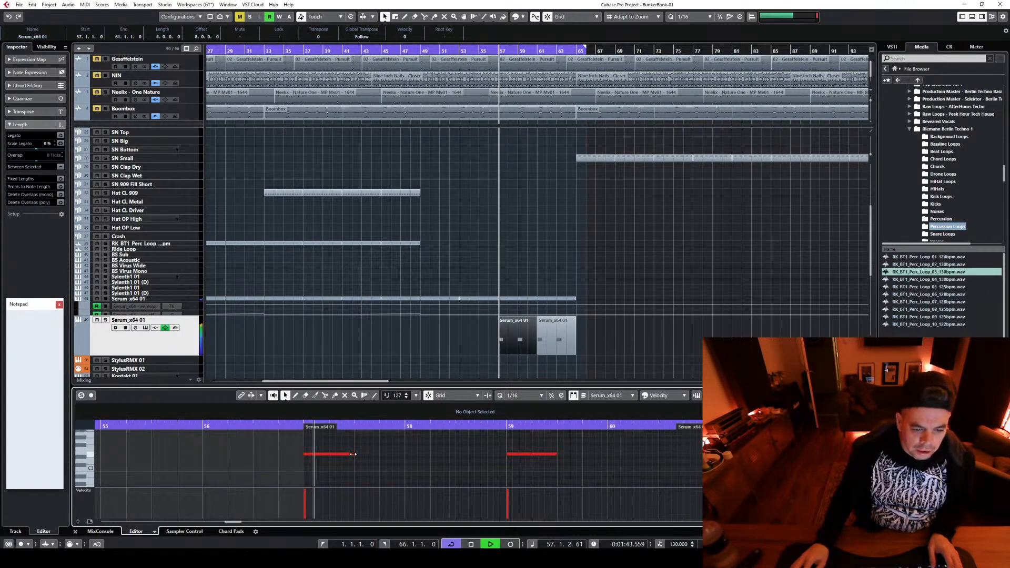
key("space")
left_click_drag(353, 453, 328, 455)
left_click_drag(331, 460, 333, 473, "alt")
key("space")
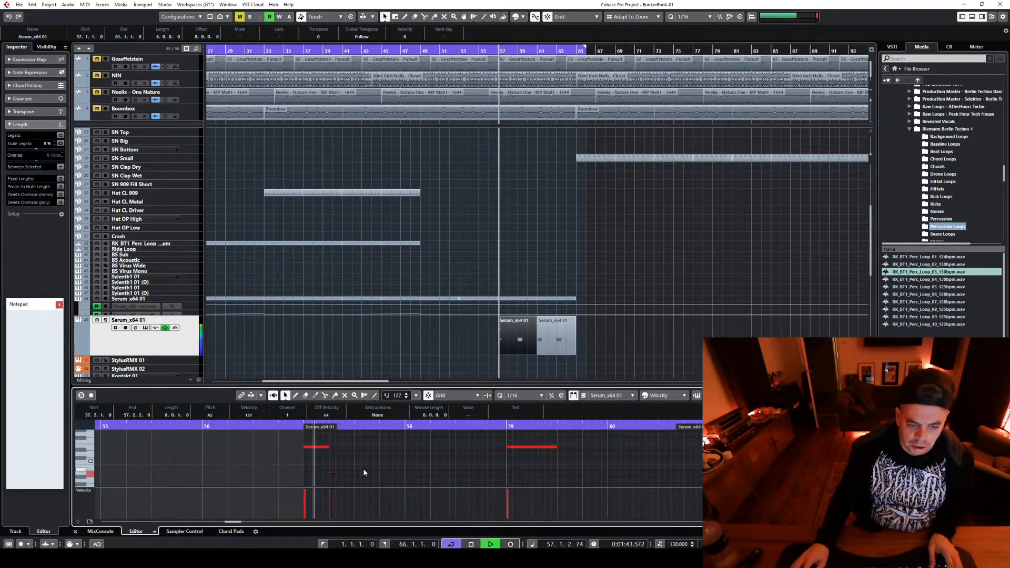
key("space")
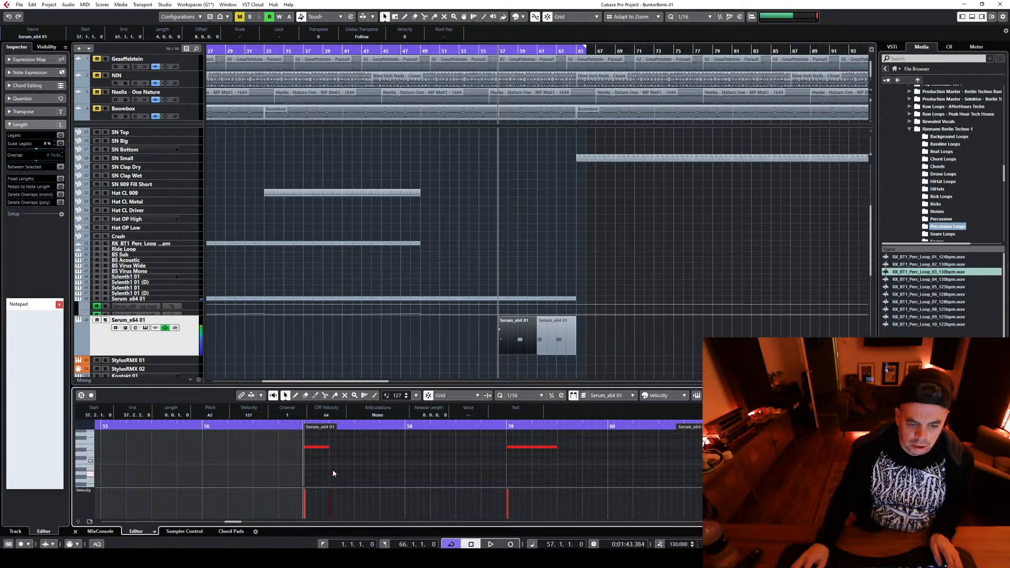
left_click_drag(332, 473, 335, 460)
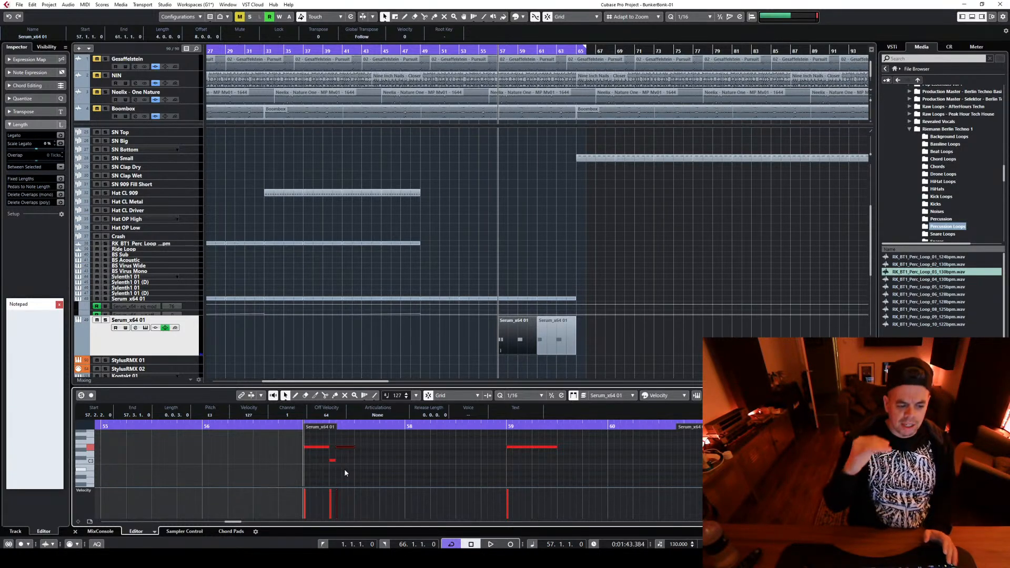
Audition the variation, delete the added short notes and lengthen the bar 57 note back to two beats
key("space")
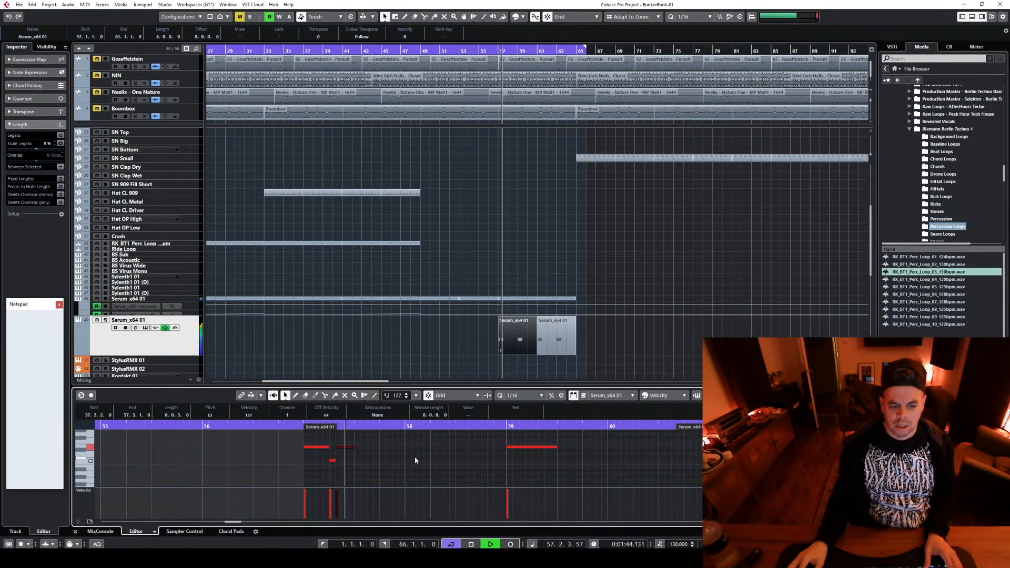
key("space")
left_click_drag(336, 482, 353, 447)
key("Delete")
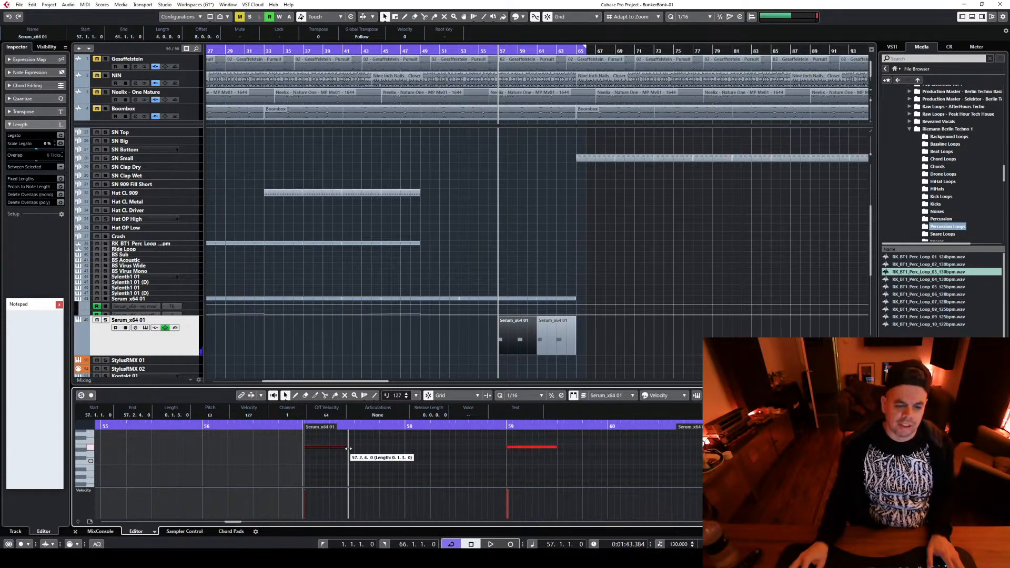
key("space")
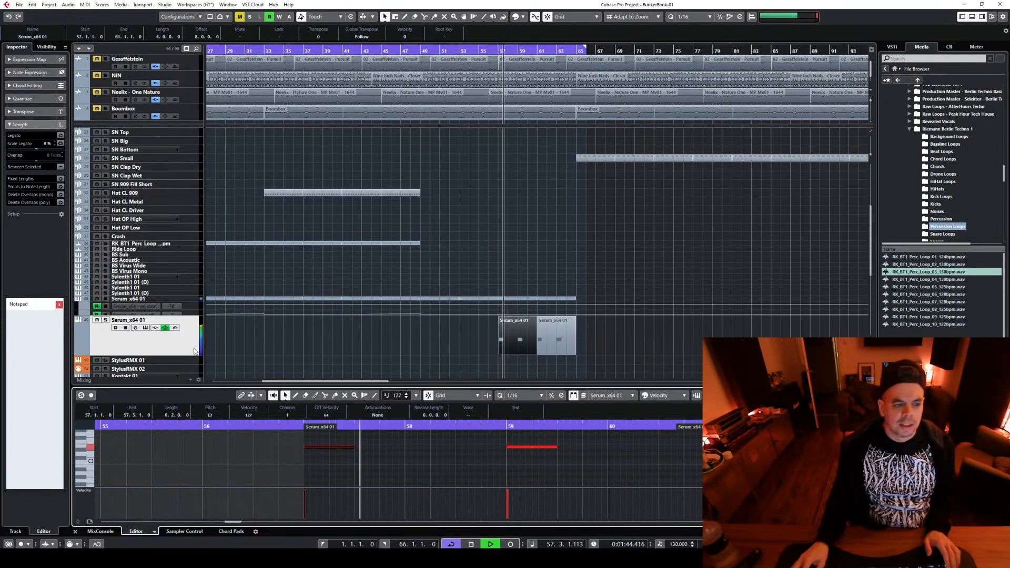
Add a high-cut band near 10 kHz to the second Serum channel's EQ and sweep its mid boost while playing from bar 57
left_click(135, 328)
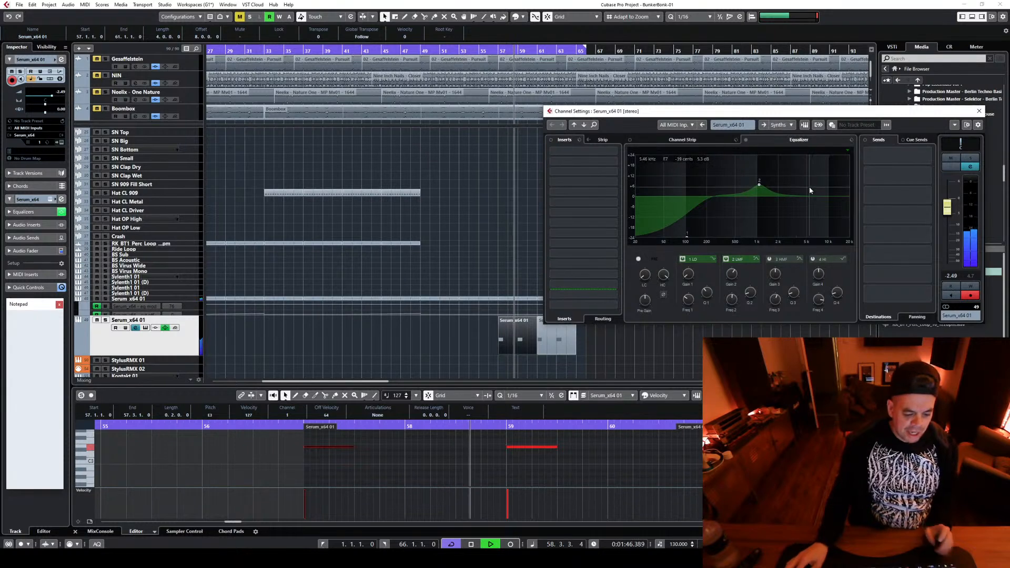
left_click_drag(829, 198, 824, 238)
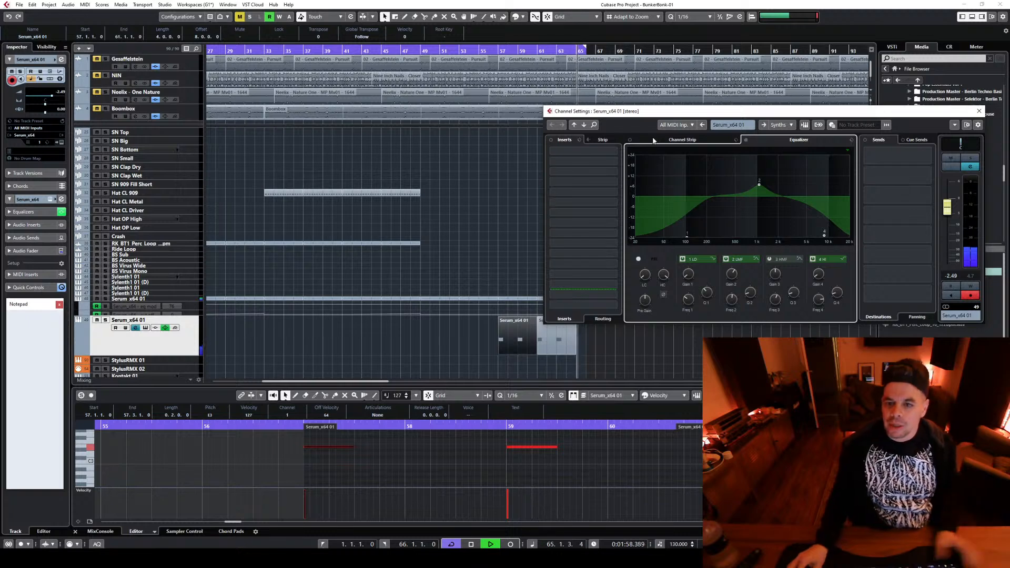
left_click_drag(759, 184, 683, 212)
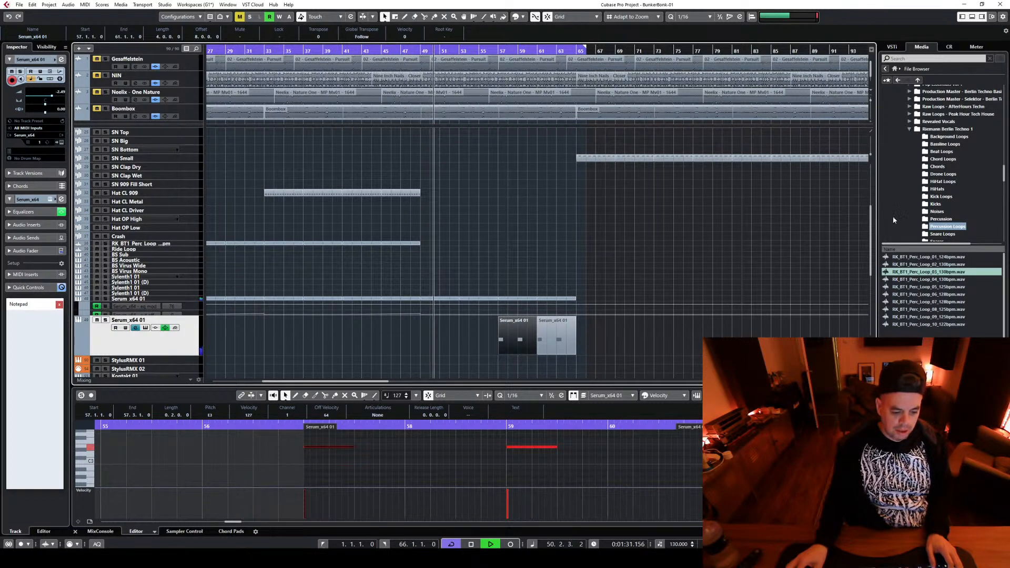
left_click(497, 51)
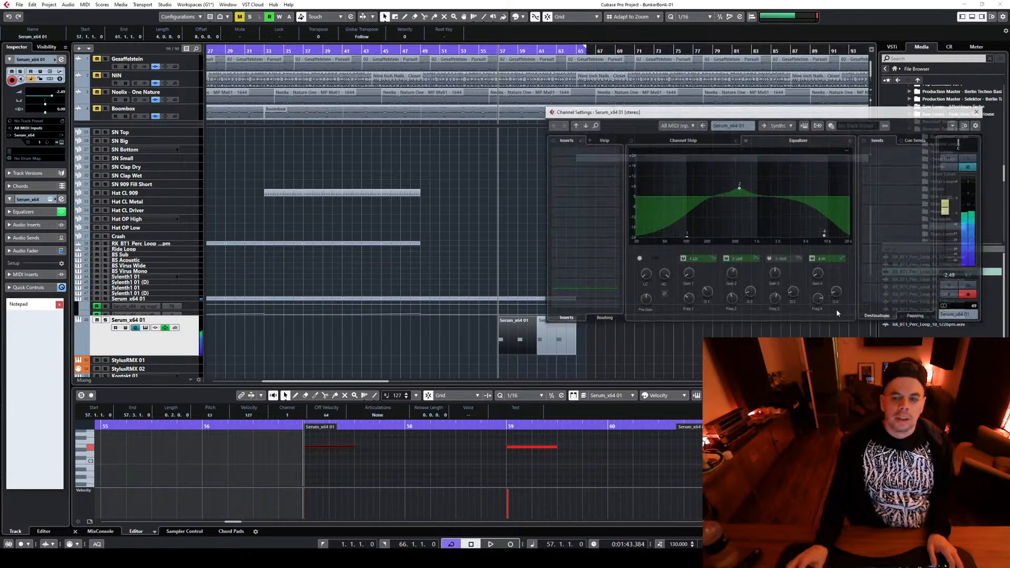
Try a third EQ band, switch it off, and move the second Serum channel's mid boost to around 1.3 kHz
left_click(747, 188)
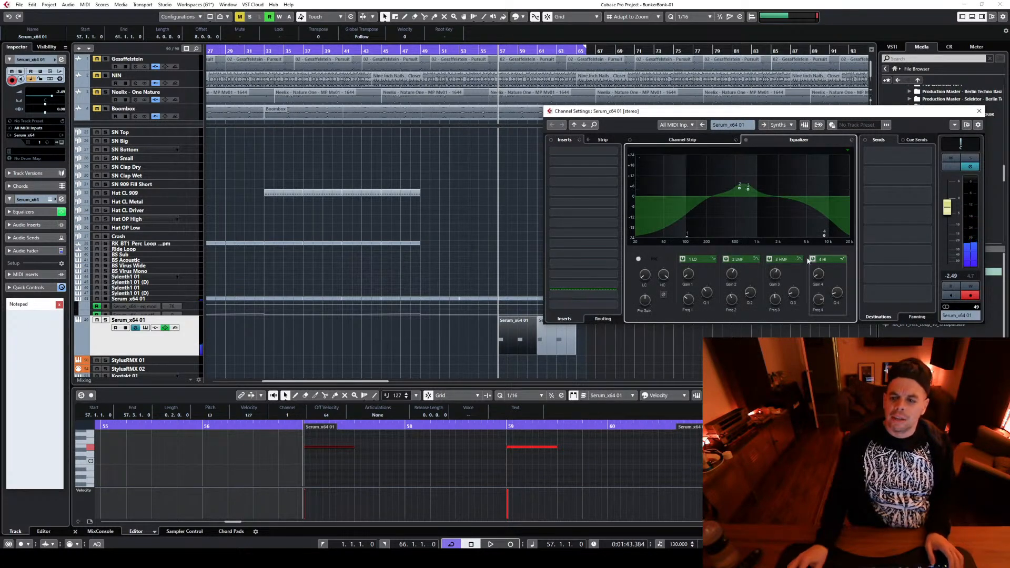
left_click(768, 259)
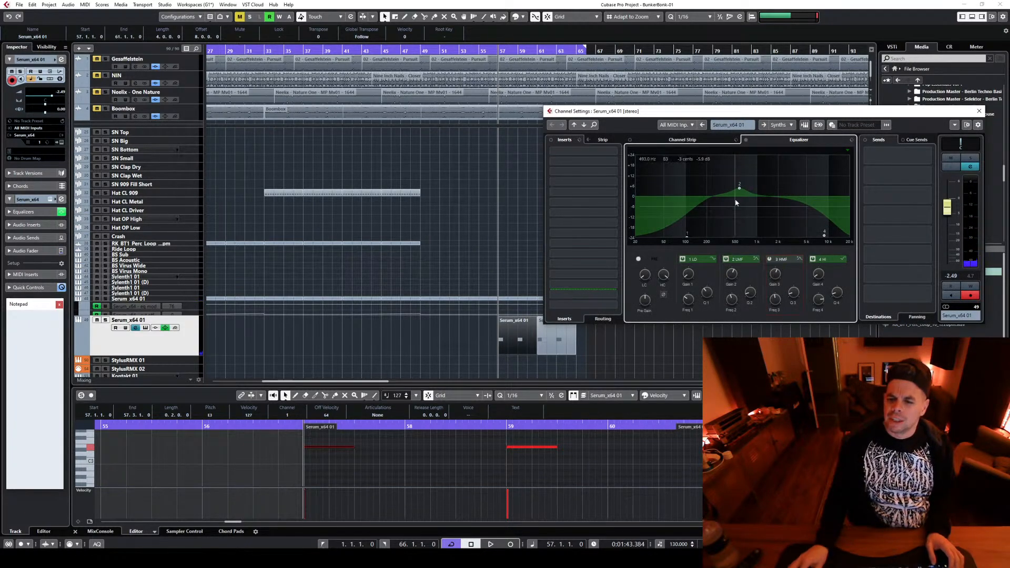
left_click_drag(739, 186, 760, 191)
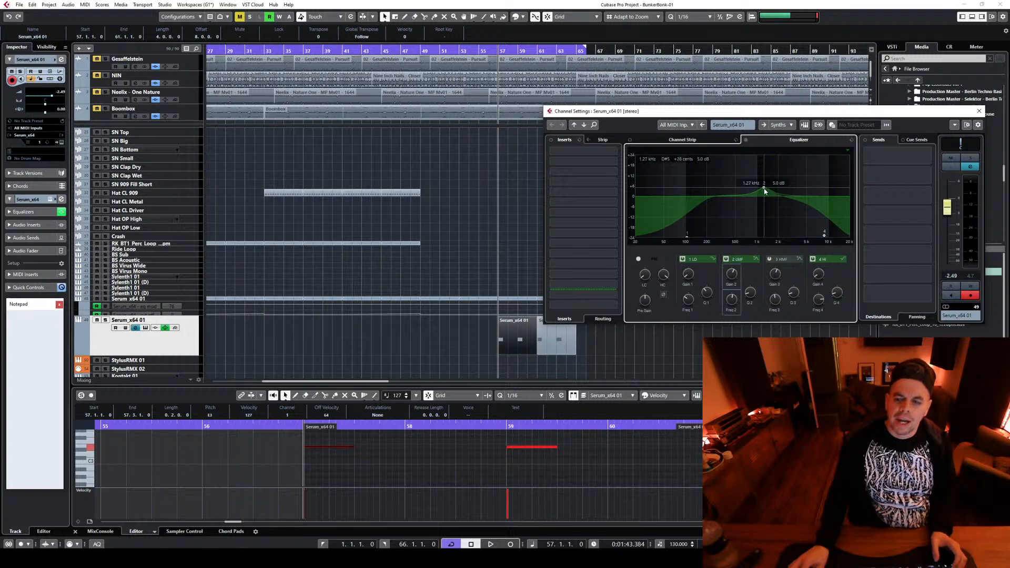
left_click_drag(765, 192, 765, 195)
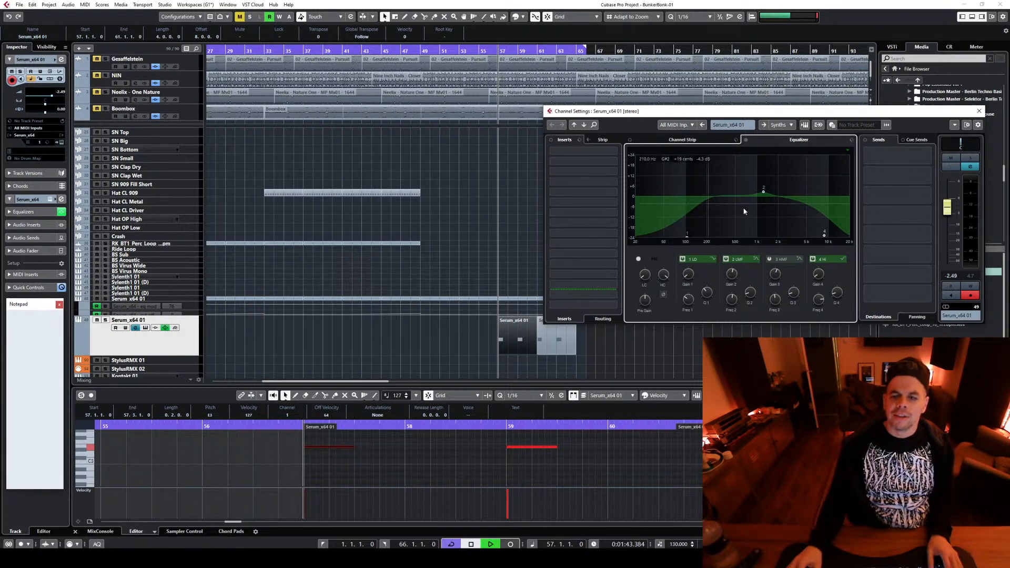
mouse_move(763, 191)
left_mouse_down()
mouse_move(761, 169)
mouse_move(766, 197)
mouse_move(765, 186)
left_mouse_up()
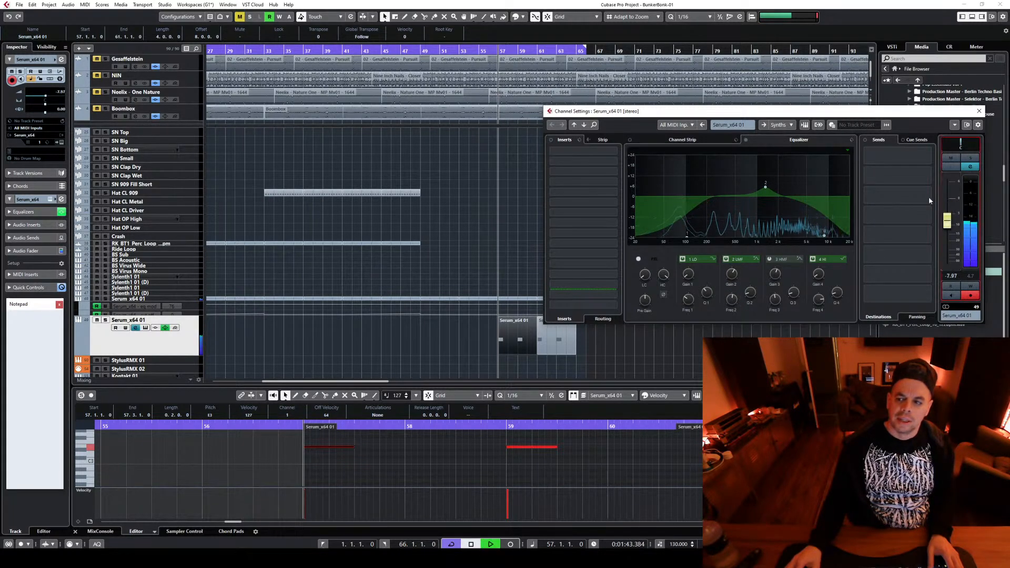
Add a Cathedral Verb send at -4.13 dB to the second Serum channel and set its volume to -6.20 dB during playback
left_click(901, 151)
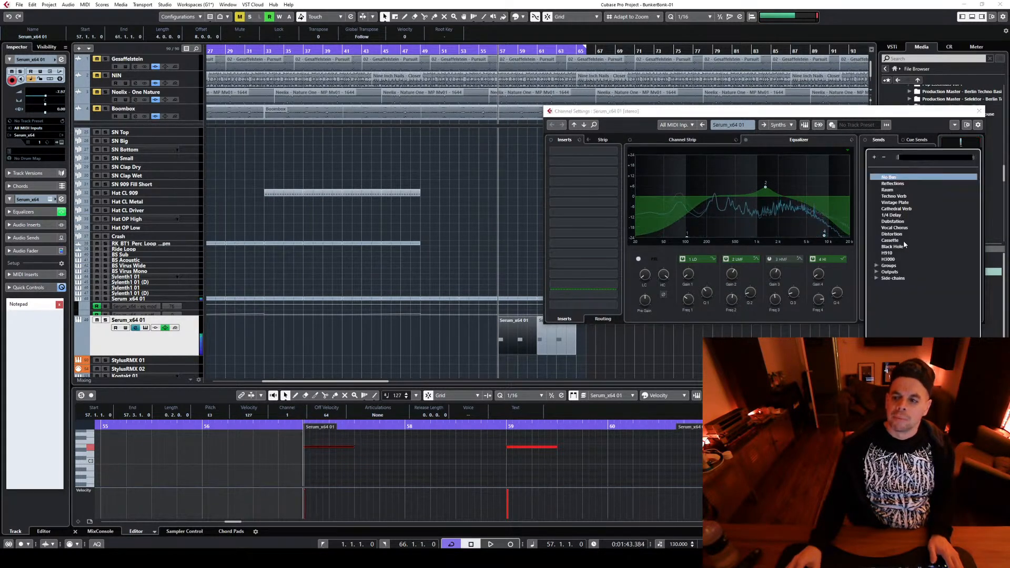
left_click(903, 210)
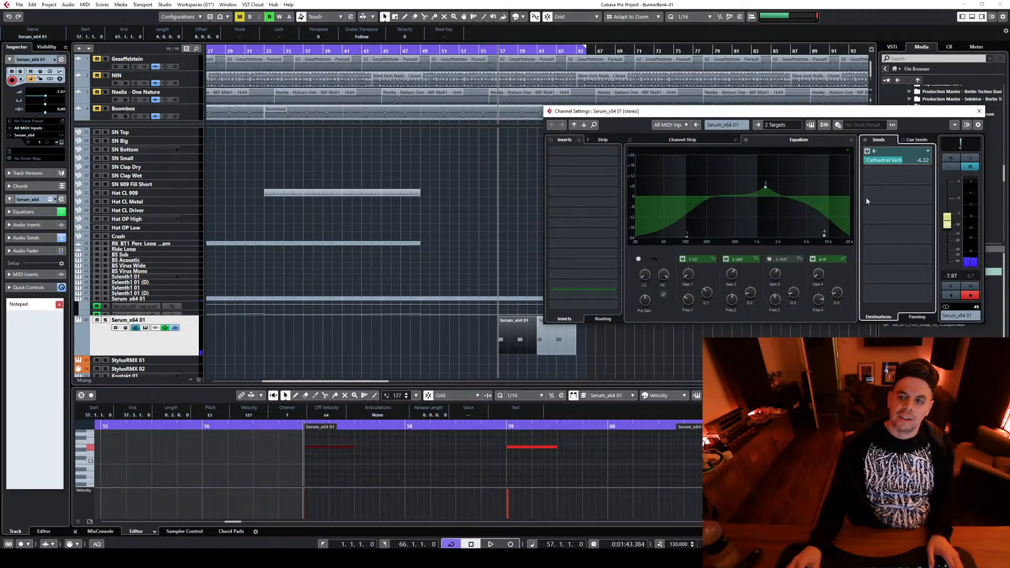
key("space")
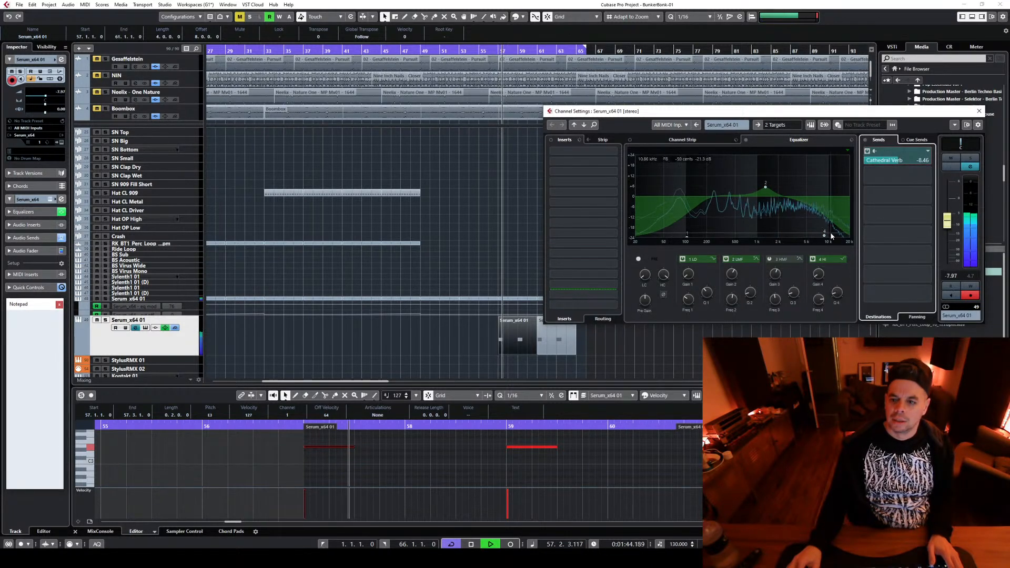
left_click_drag(897, 160, 906, 161)
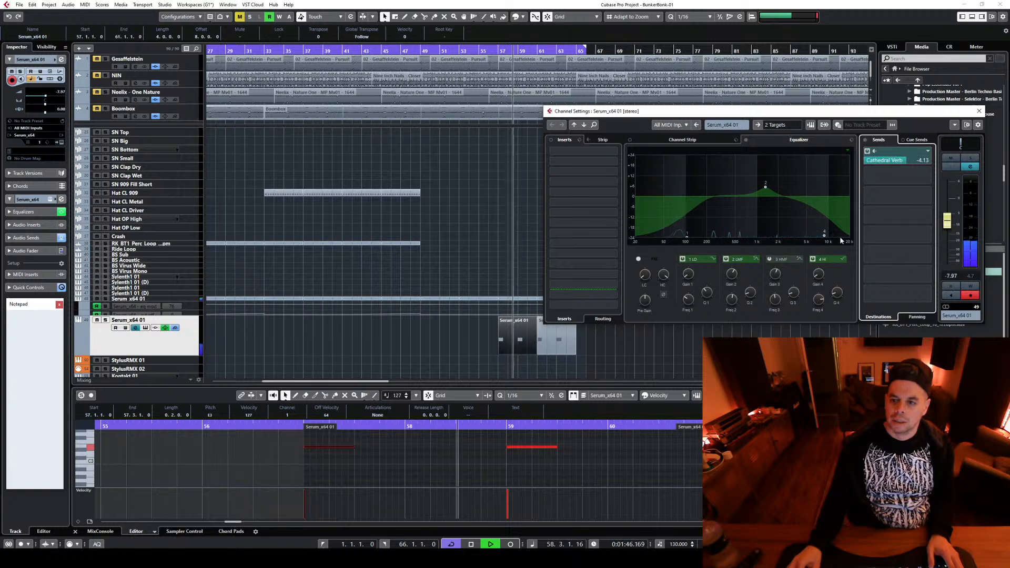
left_click_drag(824, 236, 808, 240)
left_click_drag(947, 220, 946, 216)
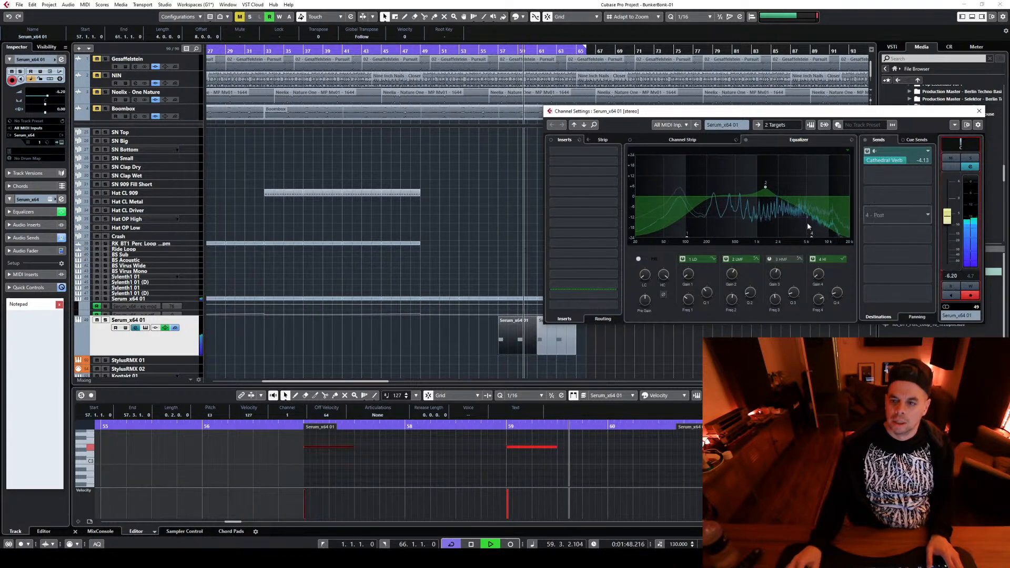
Lower the EQ mid boost to just under 1 kHz, set the high cut near 10 kHz, and close the channel settings
left_click_drag(766, 186, 749, 185)
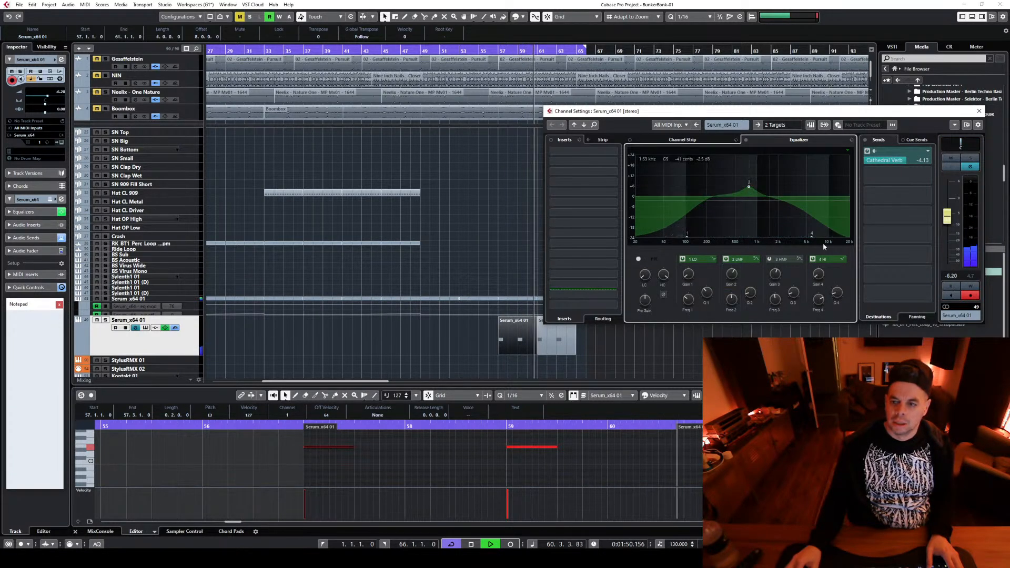
left_click_drag(811, 240, 828, 238)
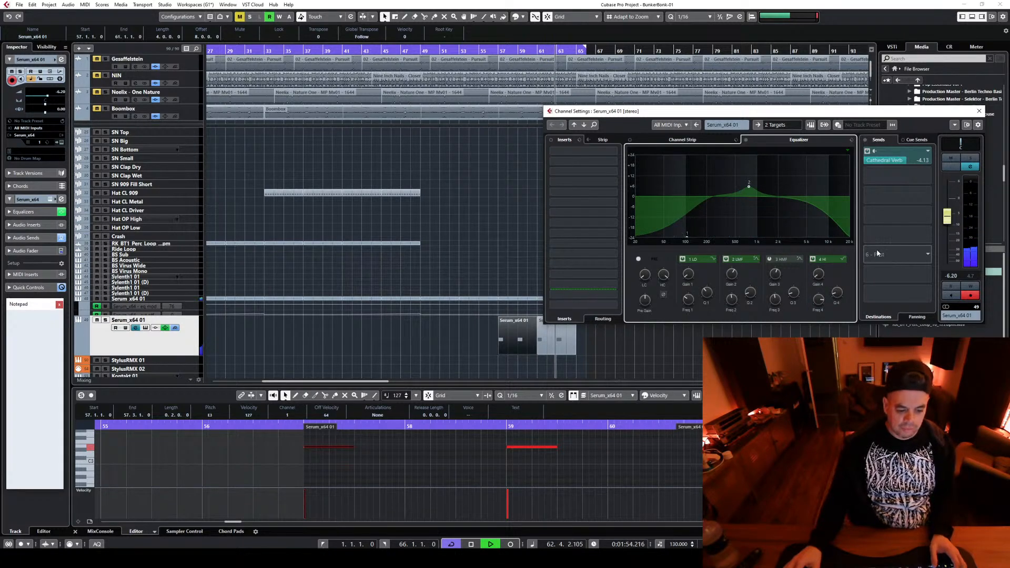
key("space")
left_click(979, 111)
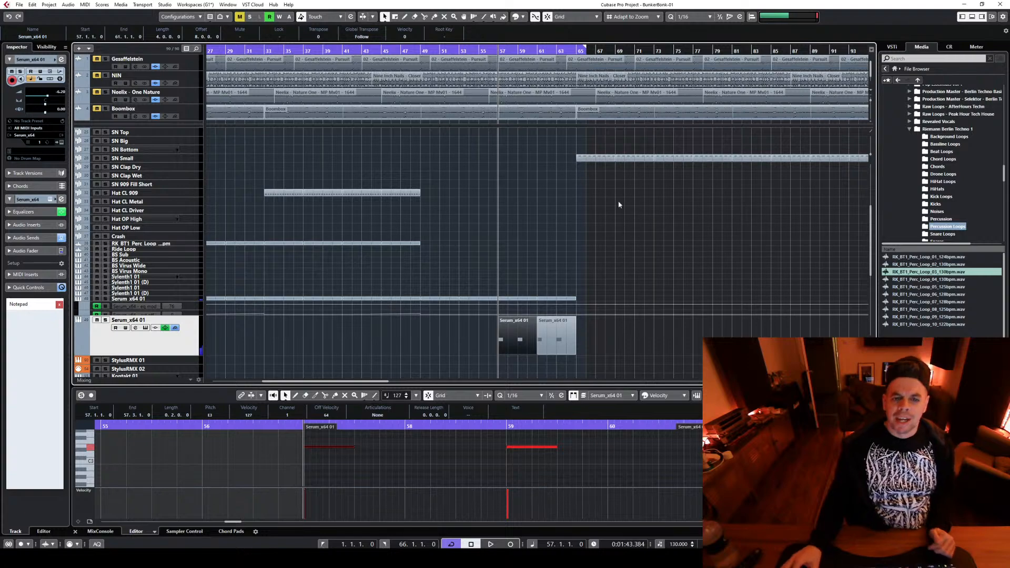
Move all the SN Small parts so they start at bar 69 and extend the cycle range to bar 69
scroll(535, 180, "up", 5)
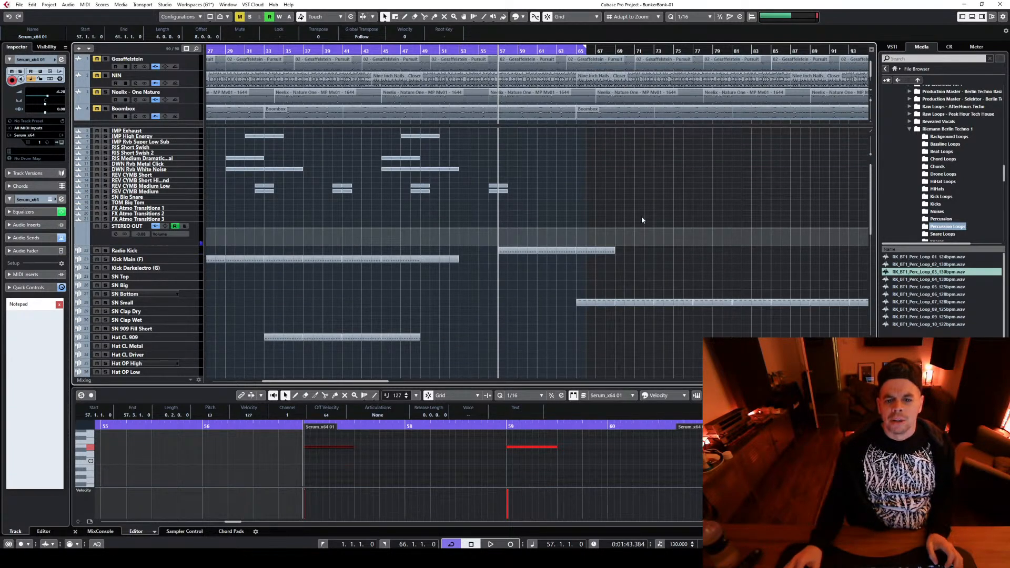
left_click(461, 45)
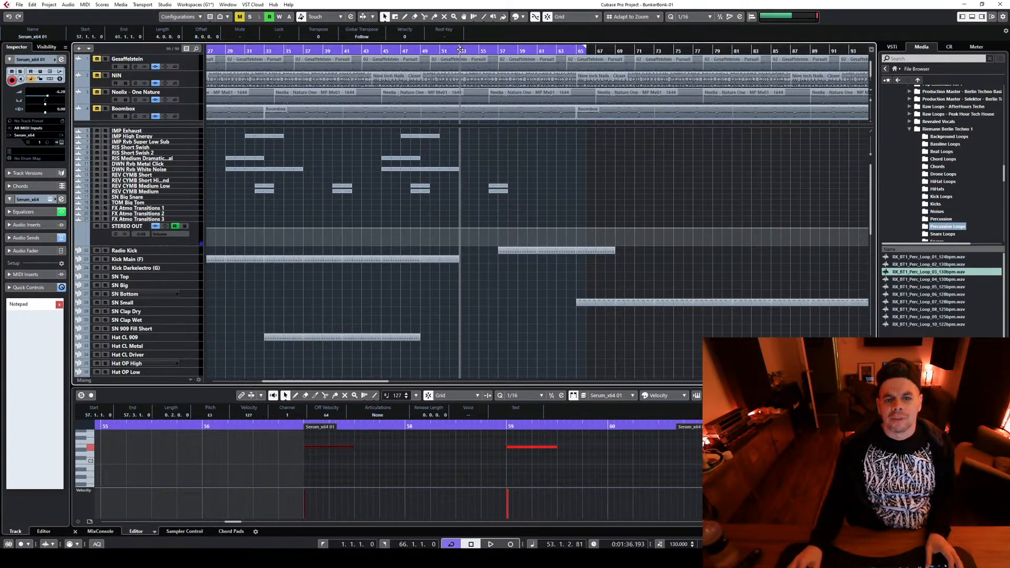
left_click(536, 48)
left_click(584, 302)
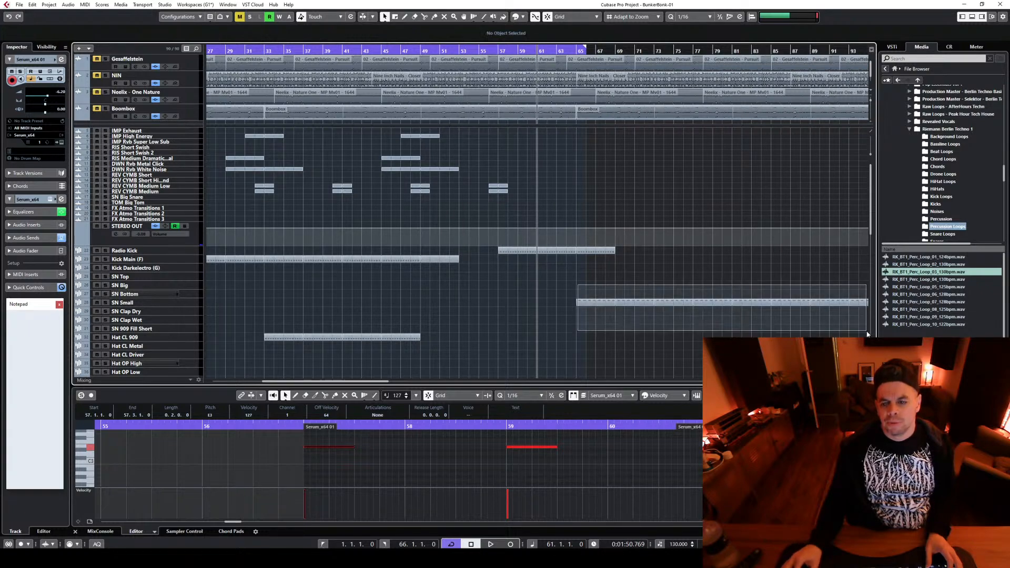
scroll(473, 315, "right", 8)
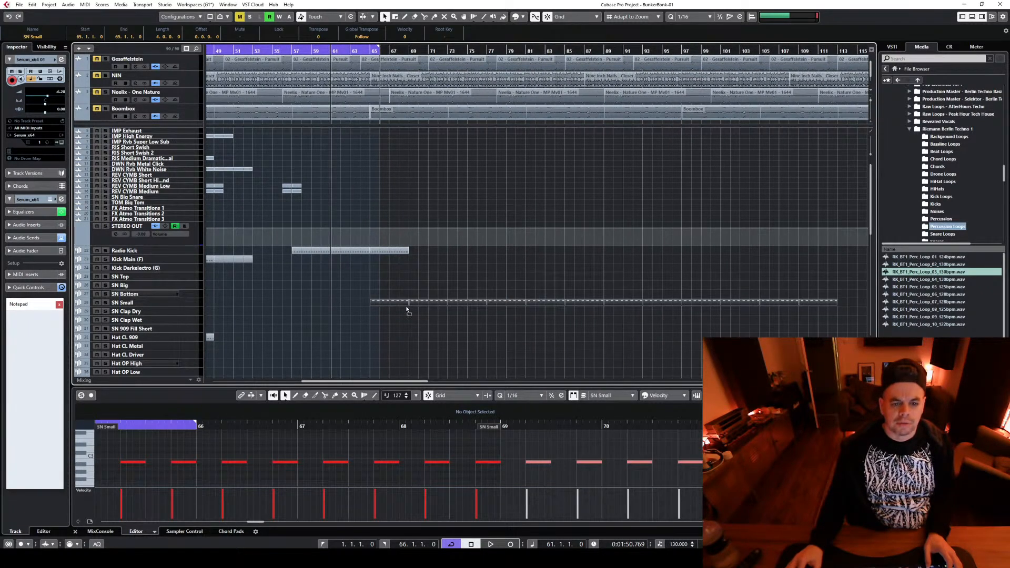
left_click_drag(407, 310, 422, 303)
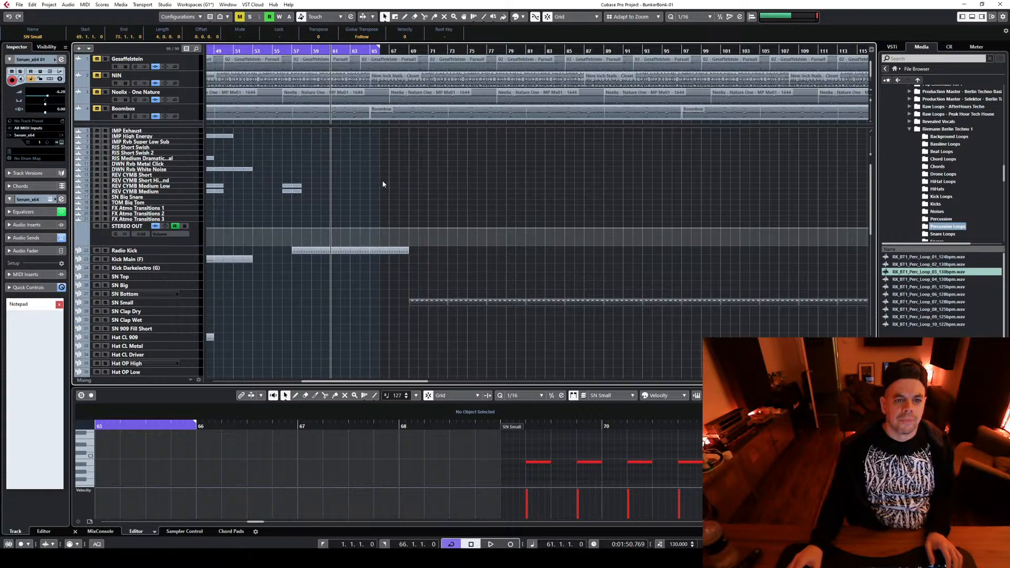
left_click_drag(408, 50, 409, 50)
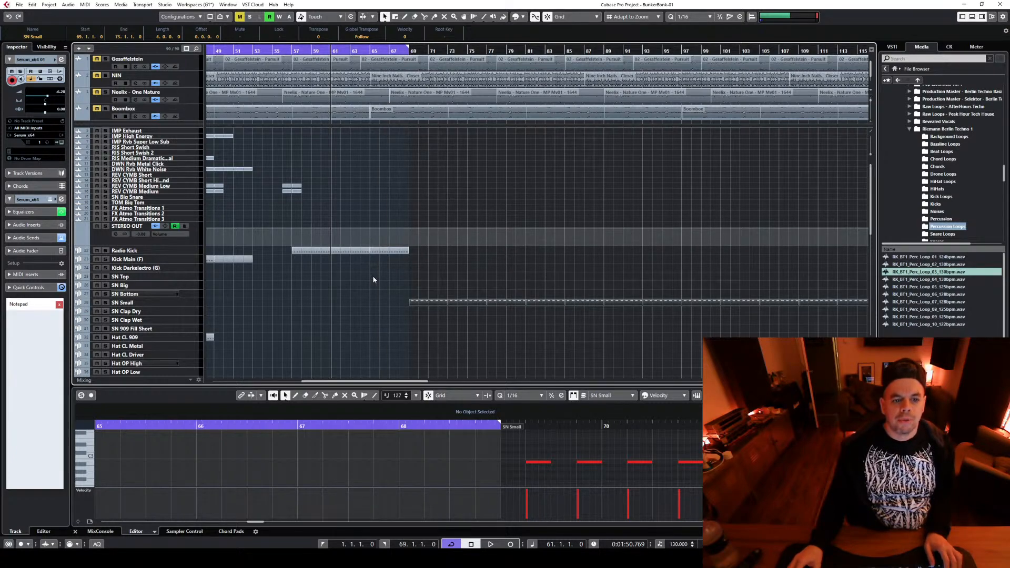
scroll(345, 388, "left", 5)
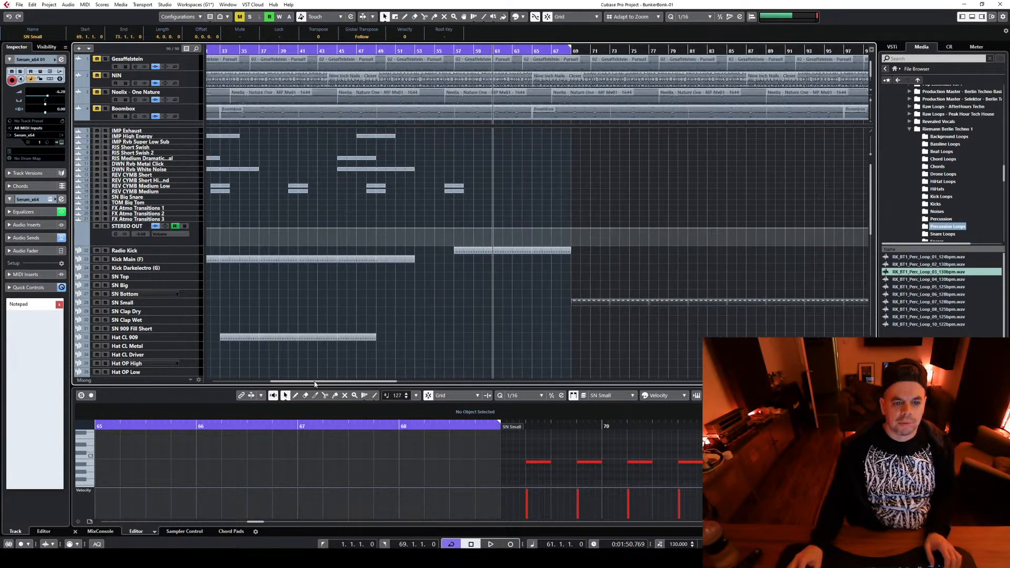
Copy the impact, riser, white noise and reverse cymbal events from bars 45–53 so the copied group starts at bar 61
left_click_drag(347, 211, 443, 129)
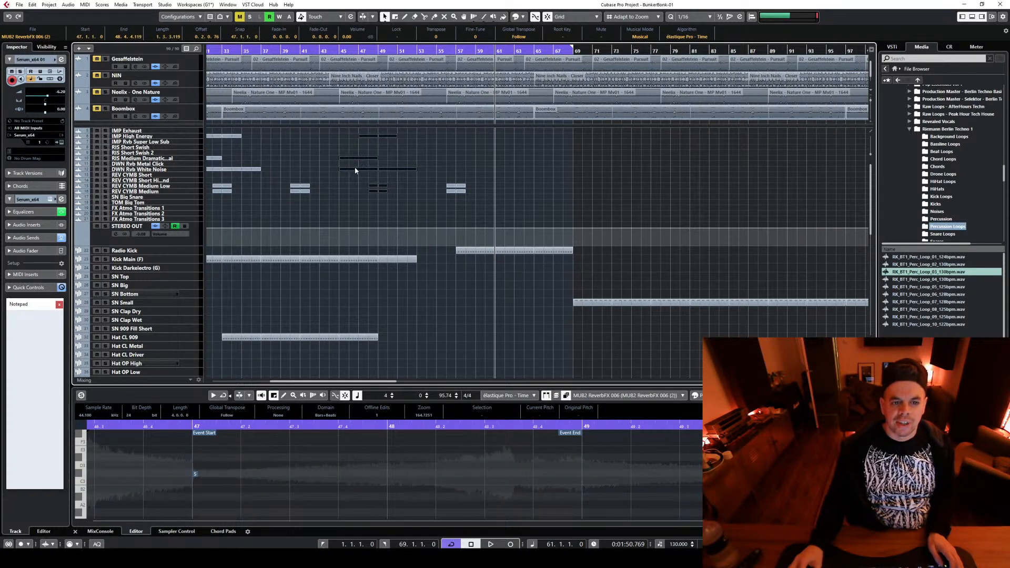
left_click_drag(356, 170, 553, 169)
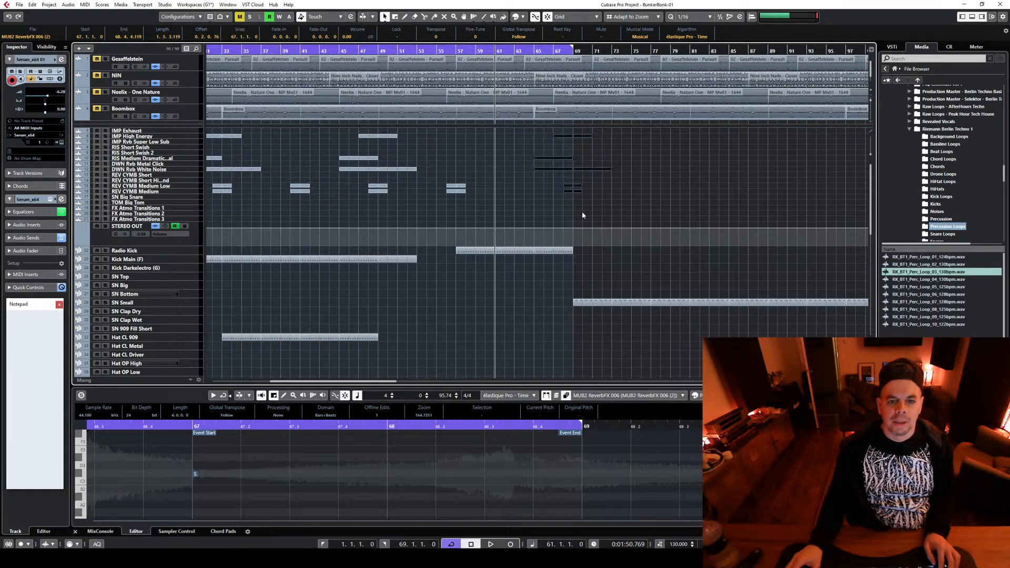
left_click_drag(468, 200, 452, 187)
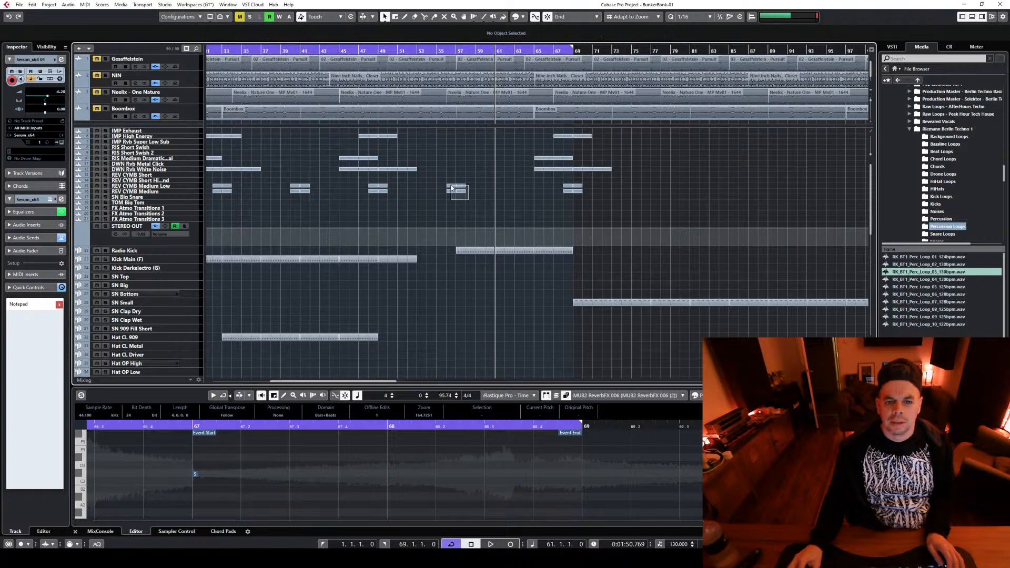
left_click_drag(677, 197, 530, 137)
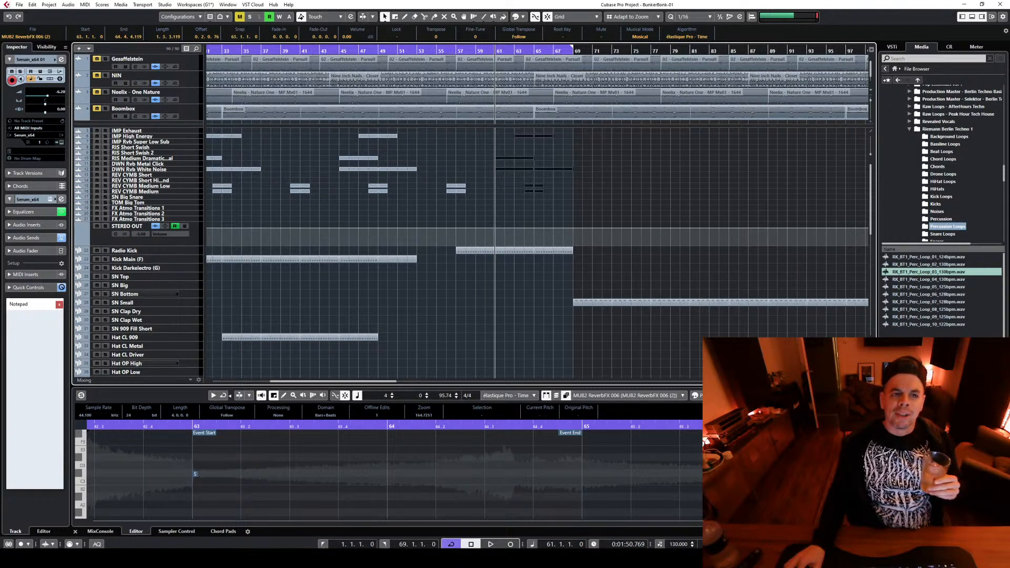
Audition the copied riser and white noise in solo from bar 61, turn solo off, and reduce the DWN Rvb Metal Click track height
scroll(634, 186, "down", 2)
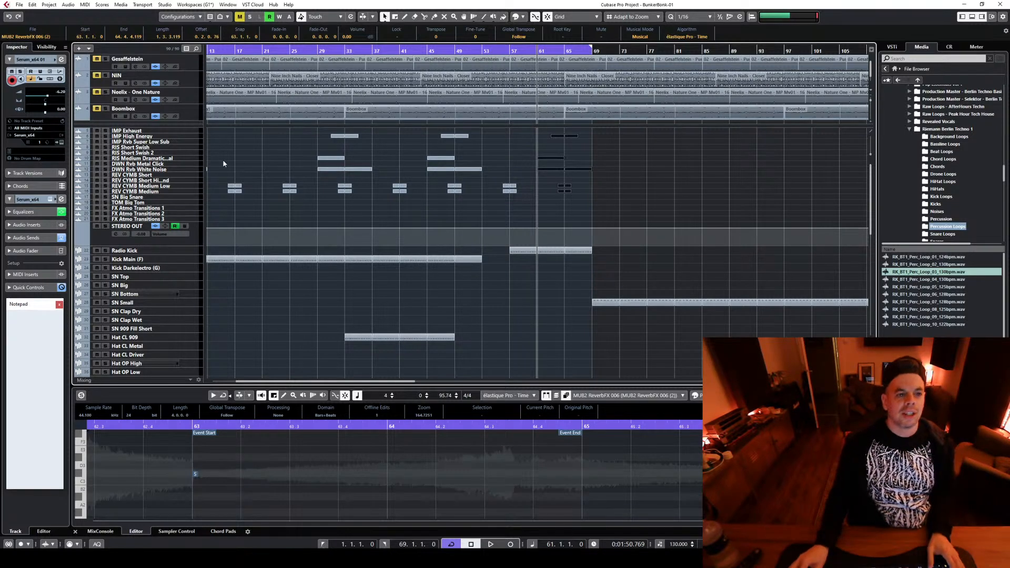
left_click(105, 169)
key("space")
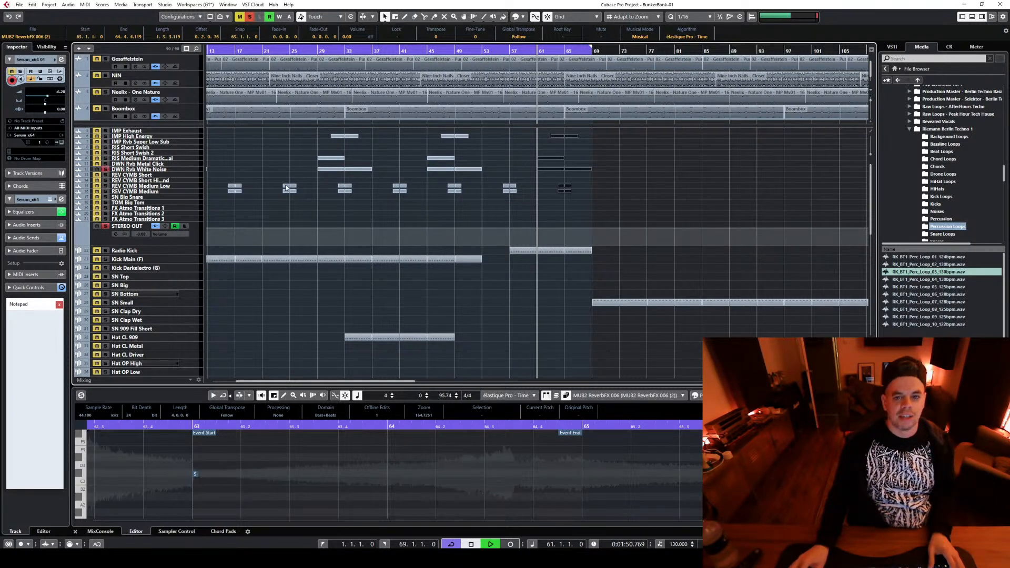
key("space")
key("space")
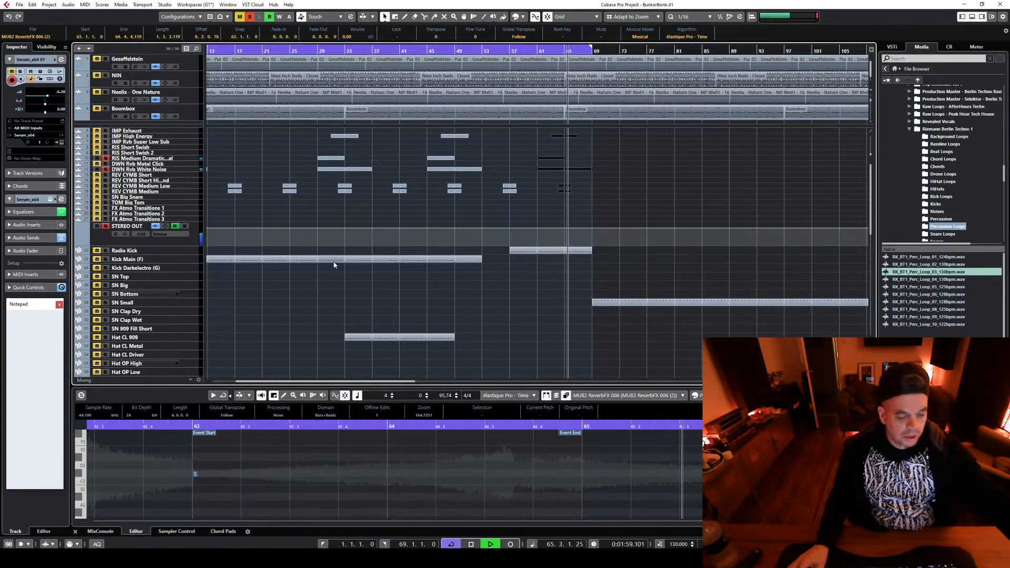
key("space")
left_click(108, 164)
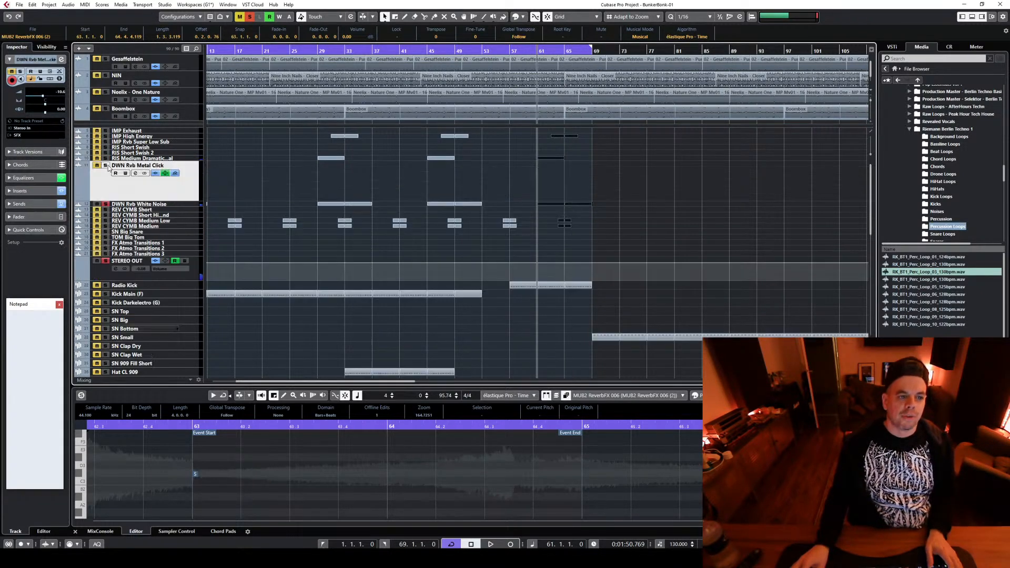
left_click(106, 204)
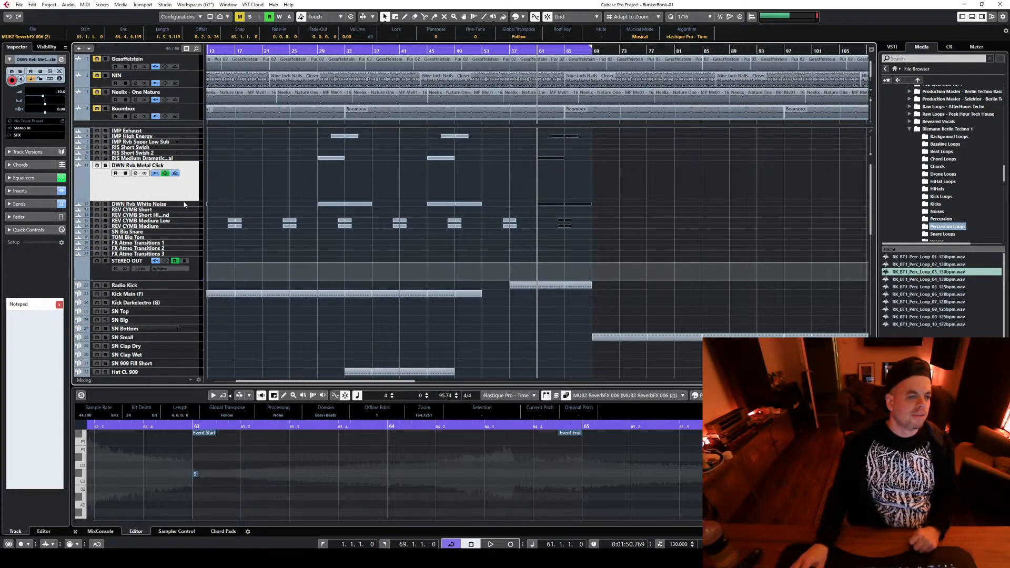
left_click_drag(184, 199, 185, 179)
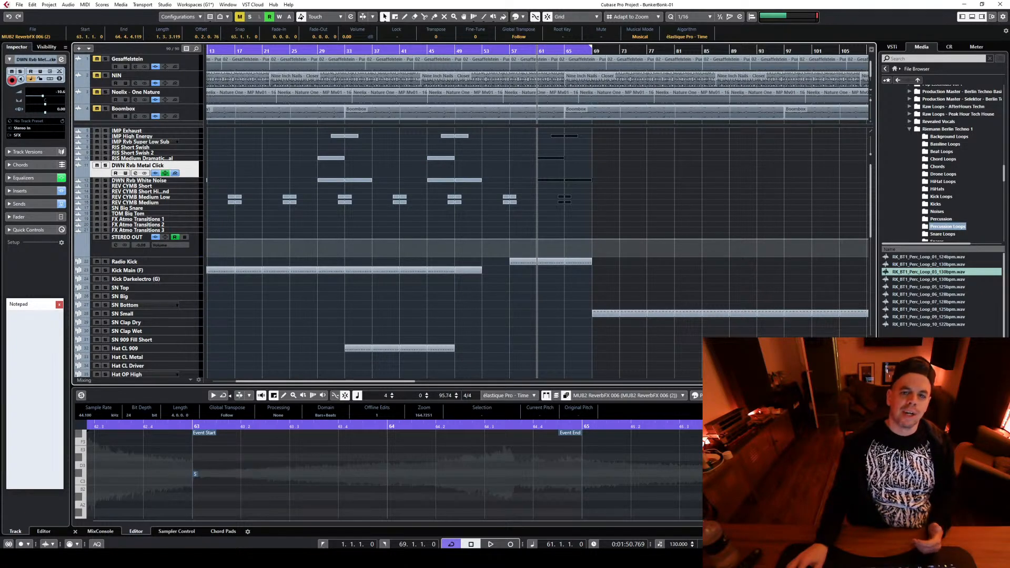
Copy the parts on both Serum tracks from bars 57–65 so the copies start at bar 65
key("h")
key("g")
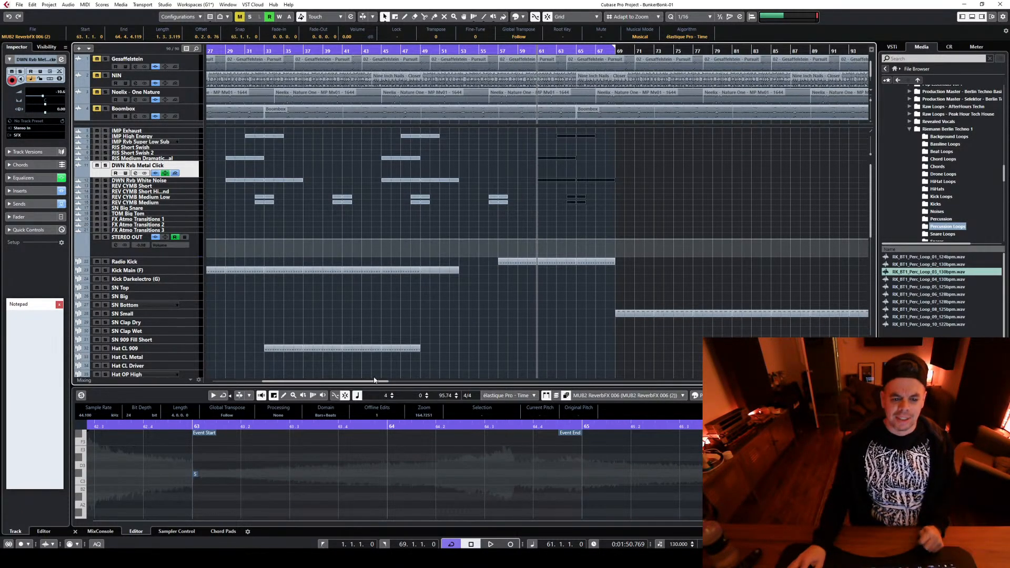
left_click_drag(369, 382, 390, 382)
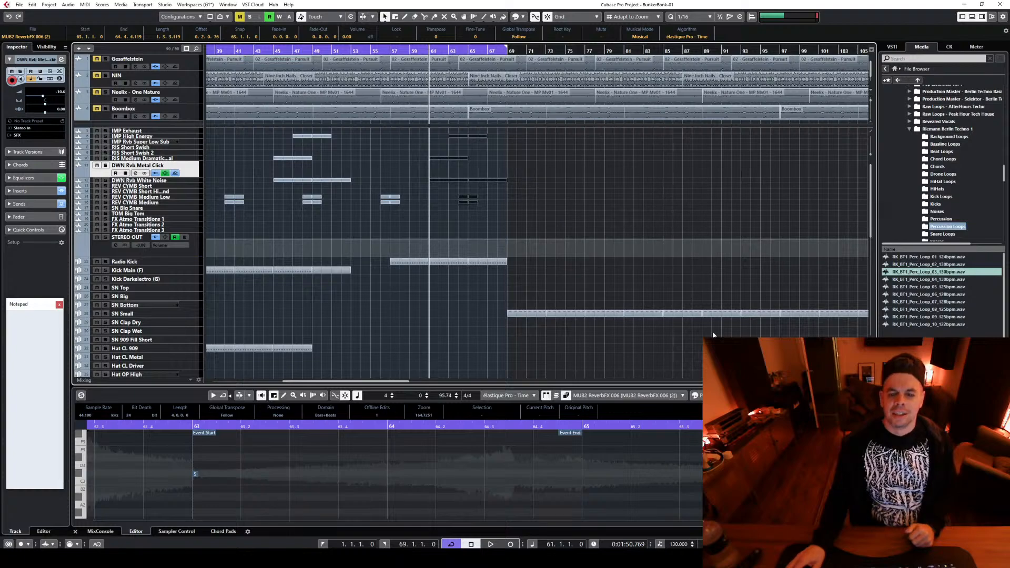
scroll(713, 334, "down", 6)
scroll(467, 328, "down", 2)
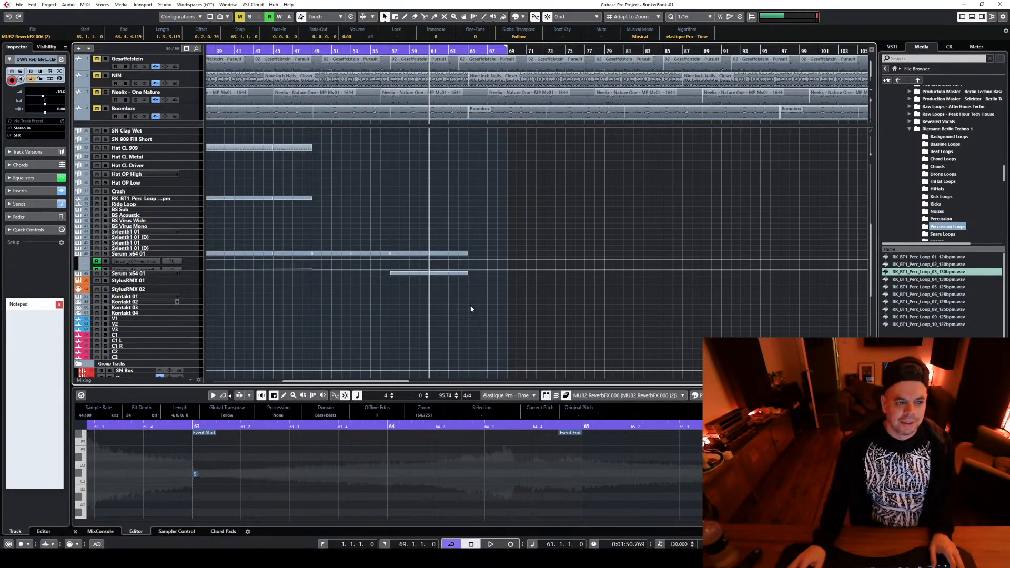
left_click(401, 256)
left_click_drag(398, 256, 479, 259)
Move all the SN Small parts so they start at bar 75
scroll(579, 219, "up", 4)
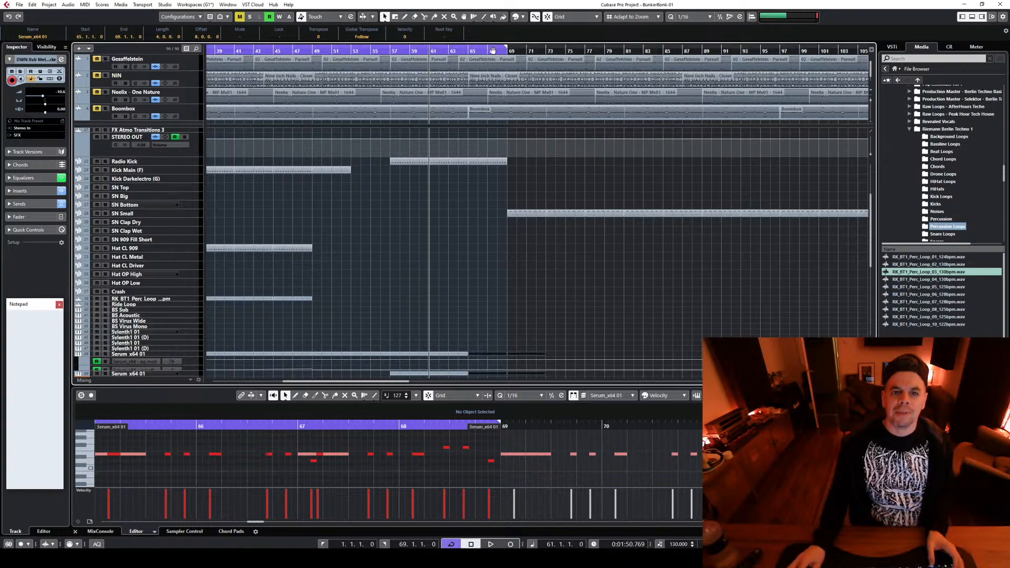
scroll(573, 271, "up", 4)
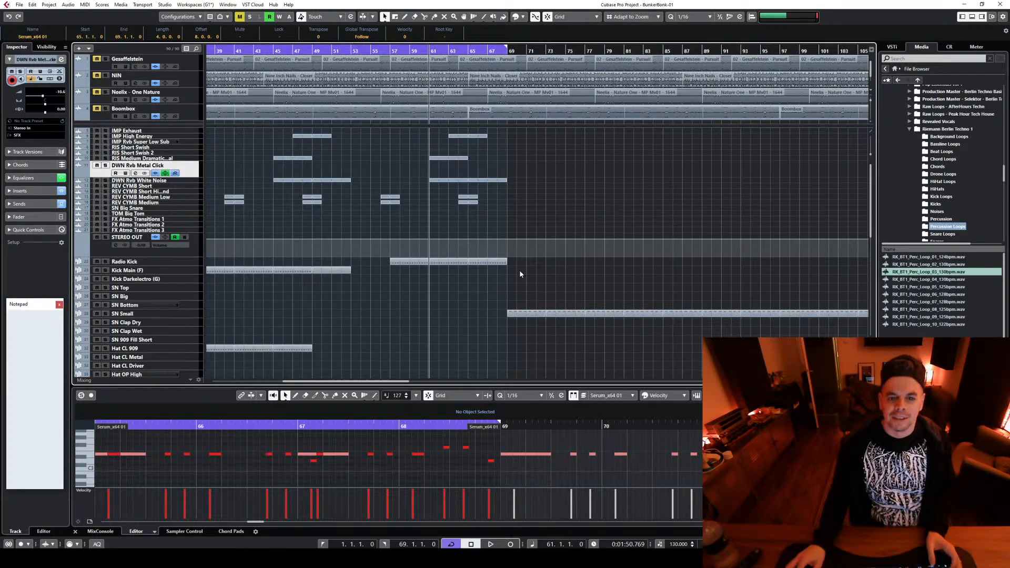
left_click_drag(519, 273, 396, 340)
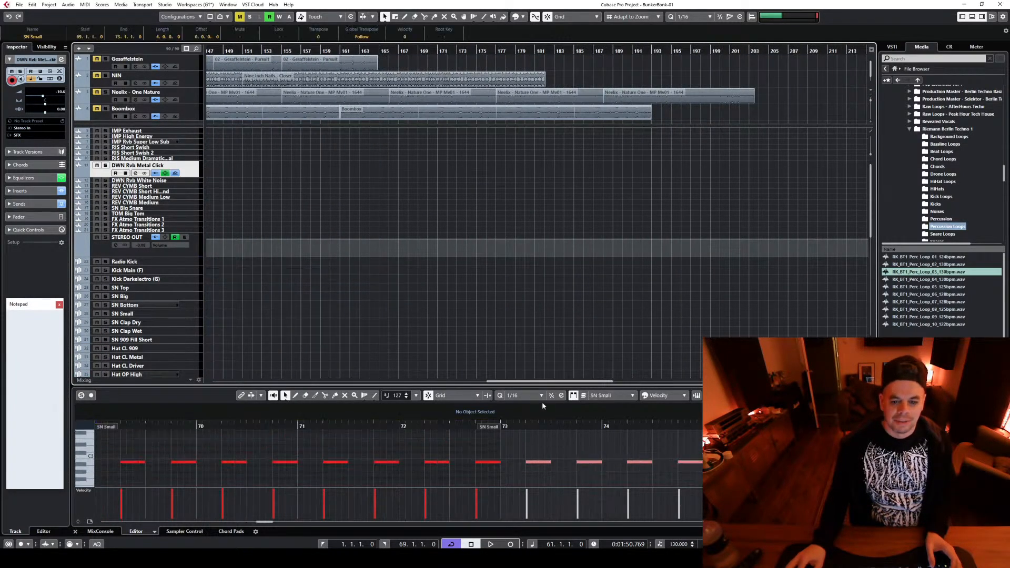
left_click_drag(537, 382, 360, 397)
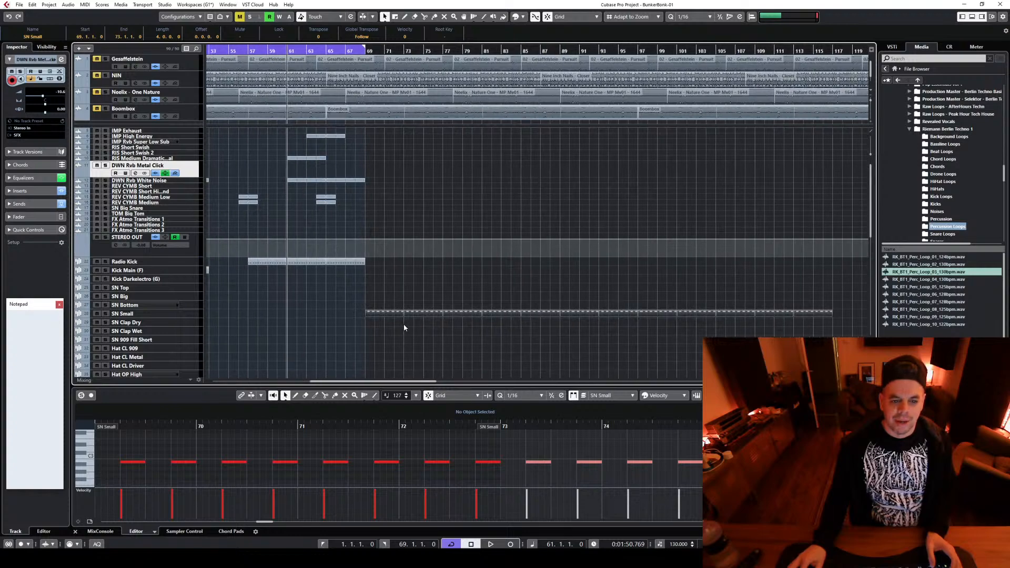
left_click_drag(389, 315, 448, 314)
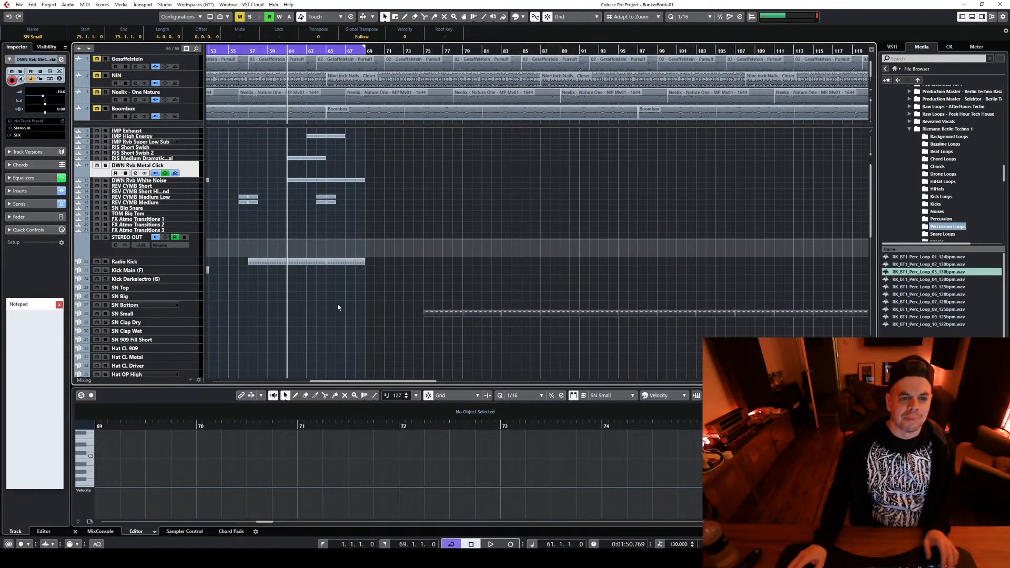
Review how the kick, hat, percussion loop and Serum parts line up across the arrangement, selecting those in bars 49–65
left_click_drag(357, 382, 316, 385)
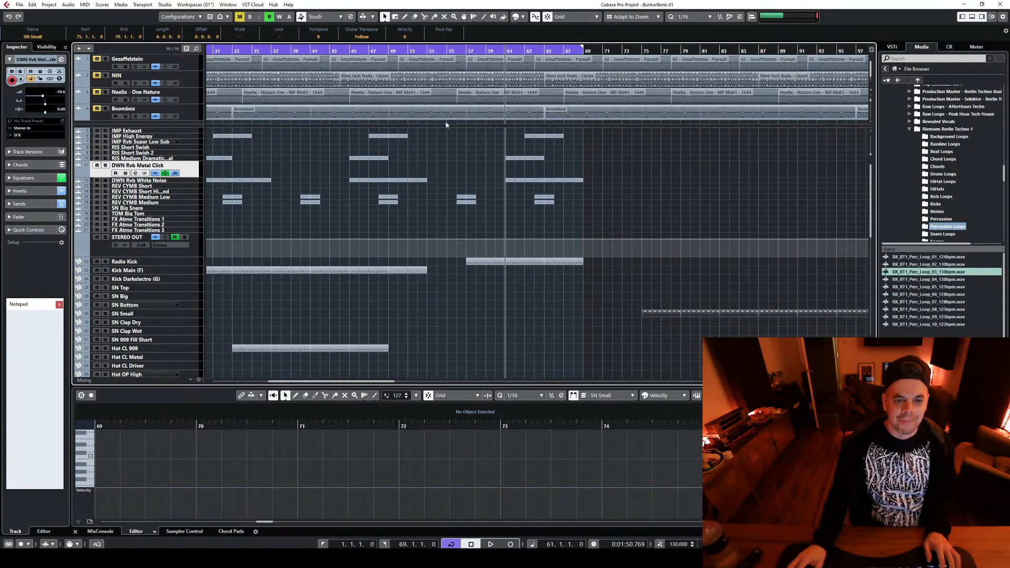
scroll(446, 304, "down", 5)
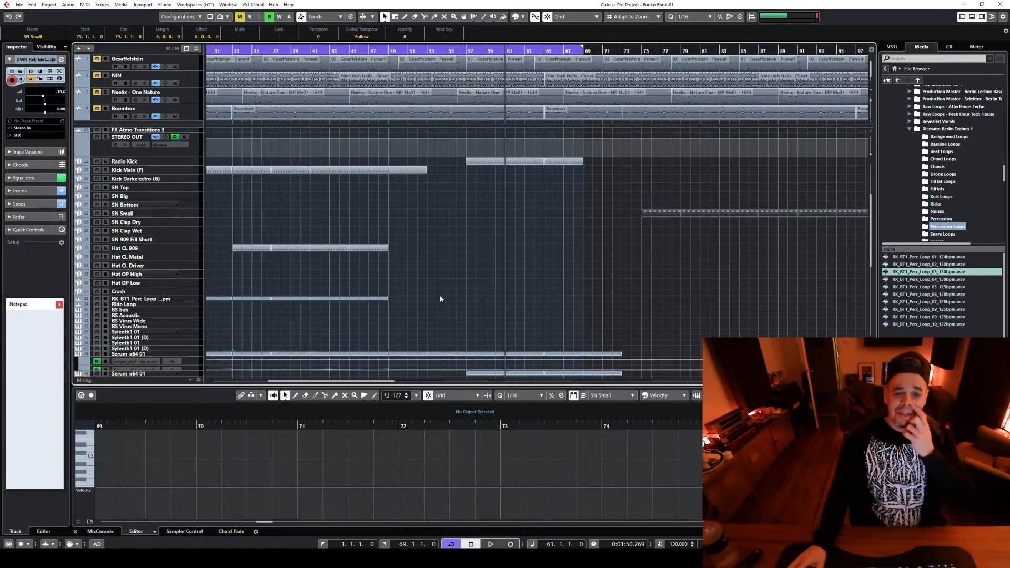
left_click_drag(393, 248, 534, 252)
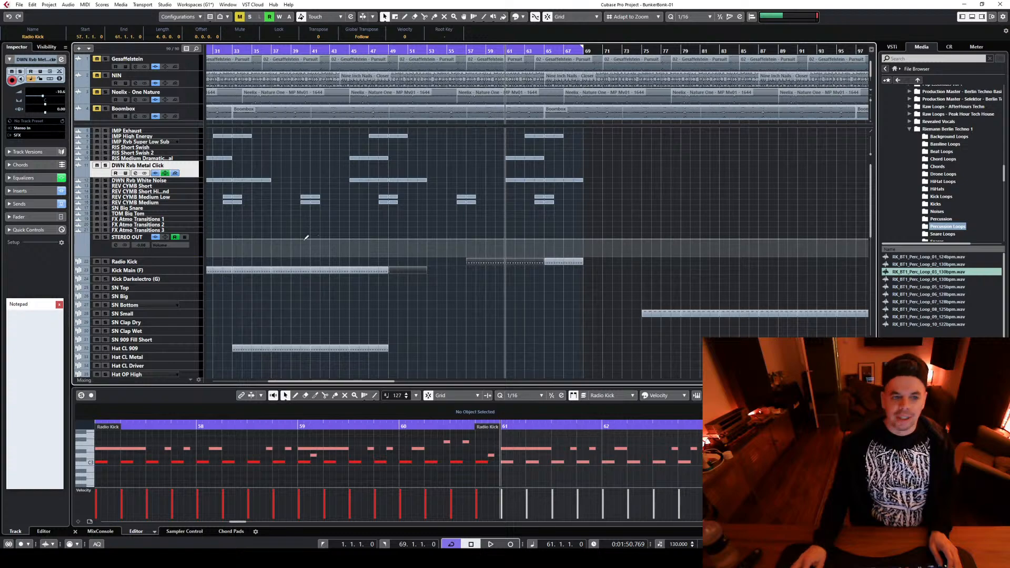
scroll(471, 373, "down", 4)
key("g")
key("g")
key("g")
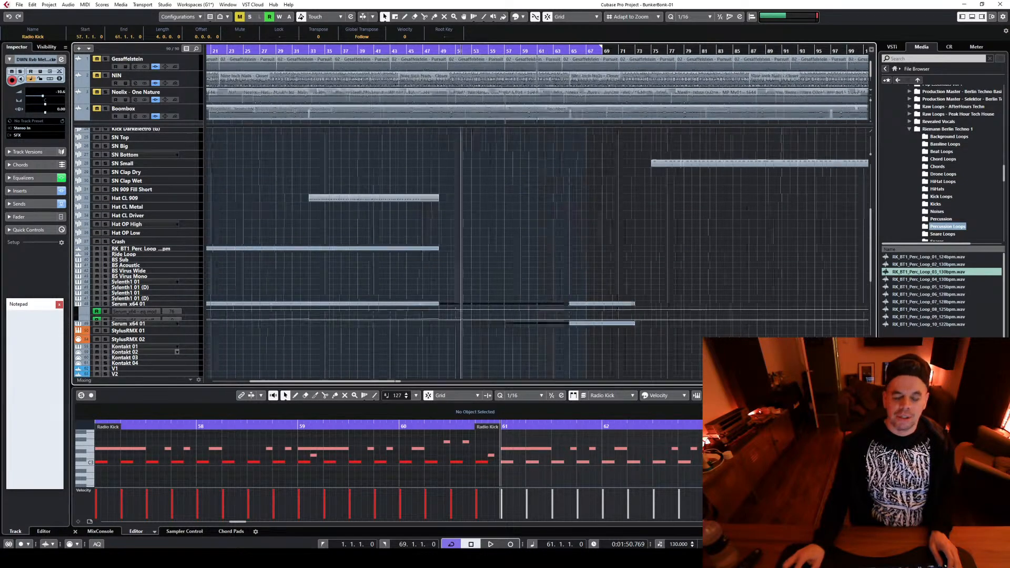
scroll(167, 306, "up", 4)
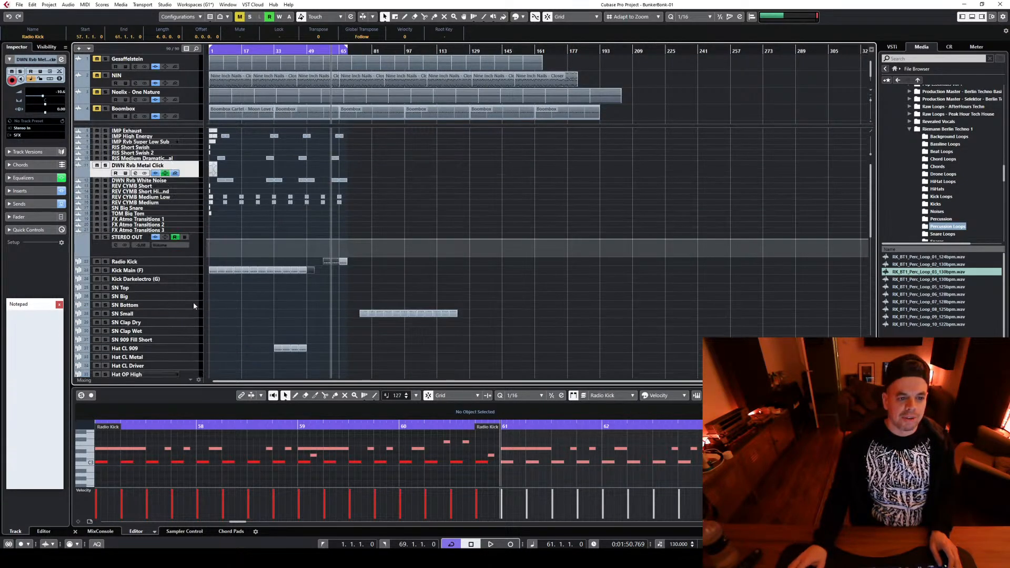
Colour the kick parts in bars 1–9 red and the kick and percussion loop parts in bars 9–17 orange
left_click_drag(209, 257, 222, 335)
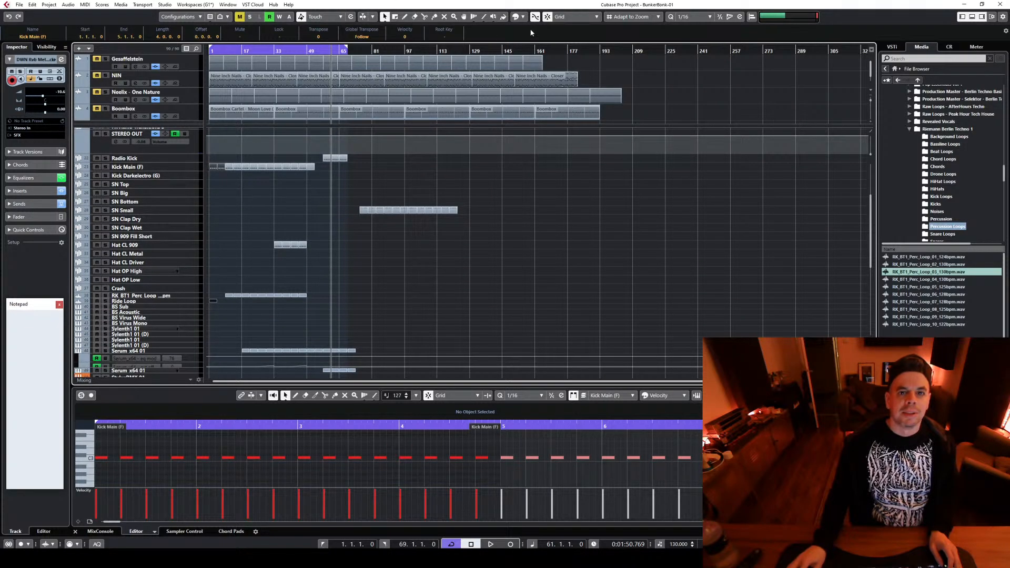
left_click(523, 17)
left_click(232, 158)
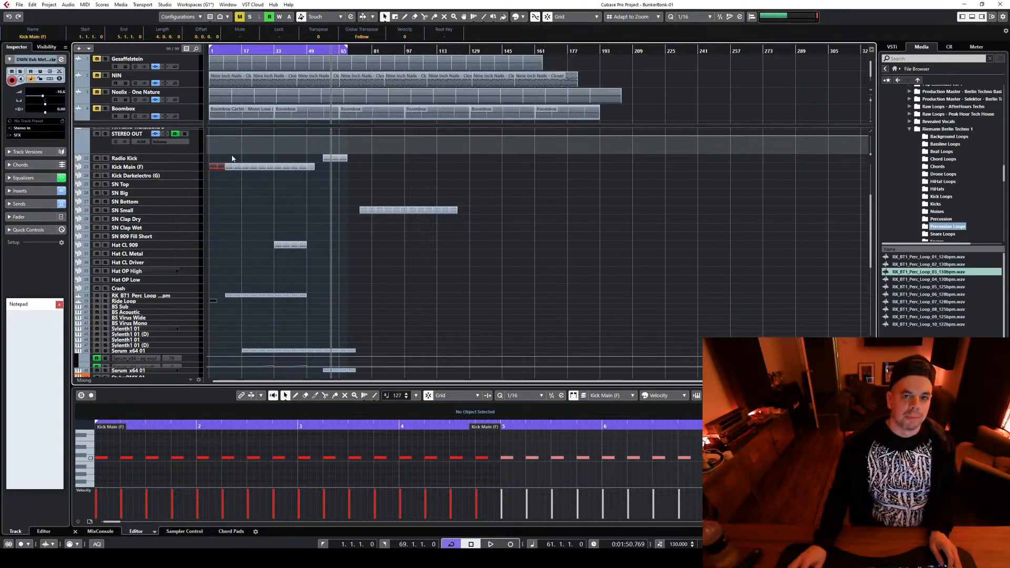
left_click_drag(229, 156, 237, 308)
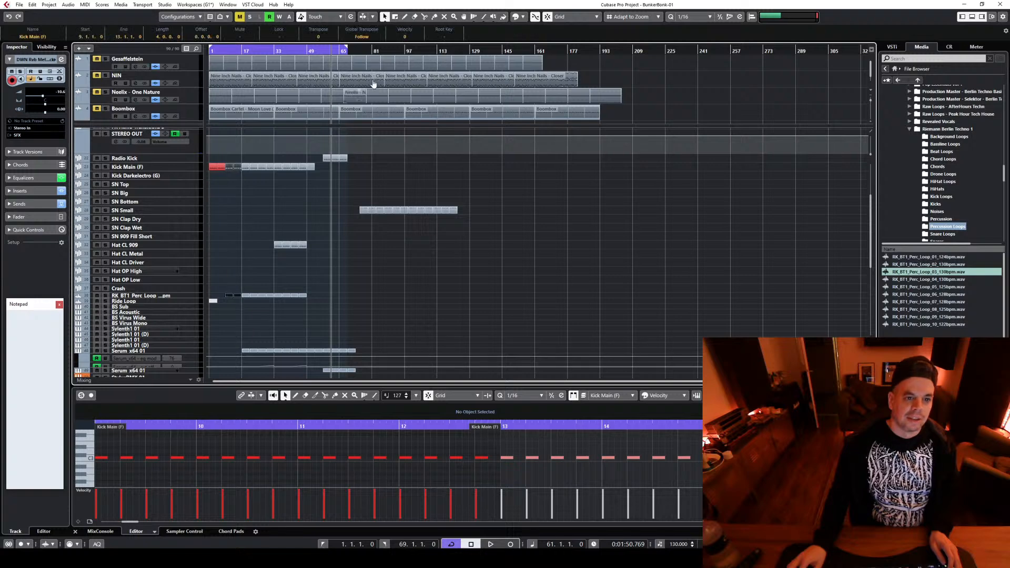
left_click(522, 18)
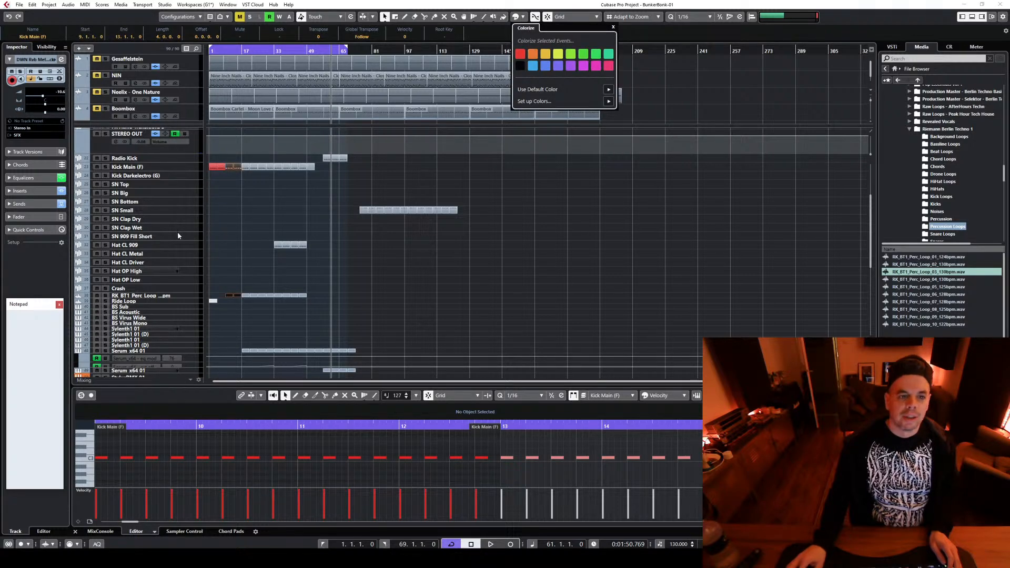
Colour the kick, percussion loop and Serum parts in bars 17–25 amber, enlarge the Kick Main (F) track, and undo the stray Radio Kick part
left_click(255, 147)
left_click_drag(245, 151, 256, 367)
left_click(516, 19)
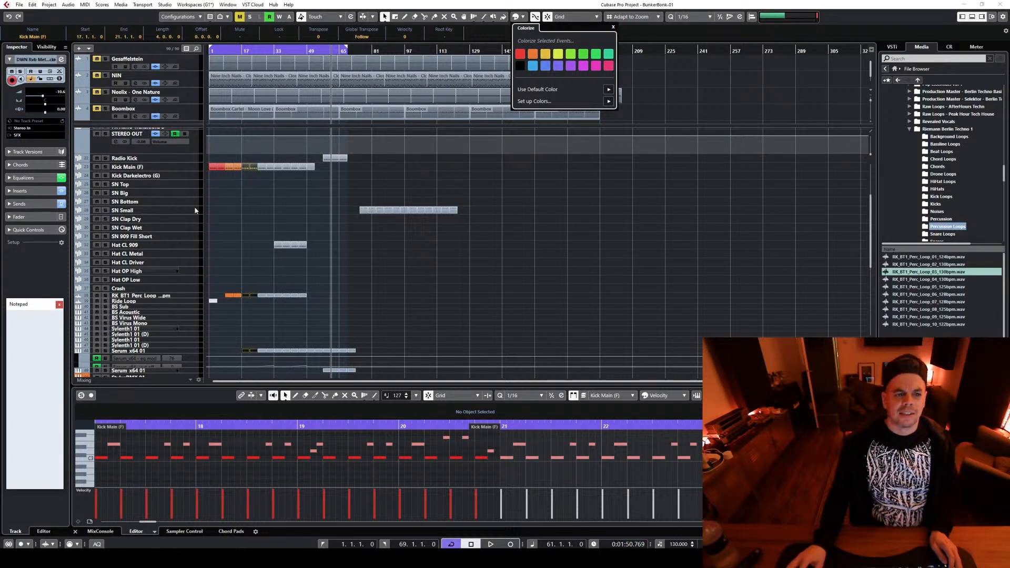
left_click(263, 316)
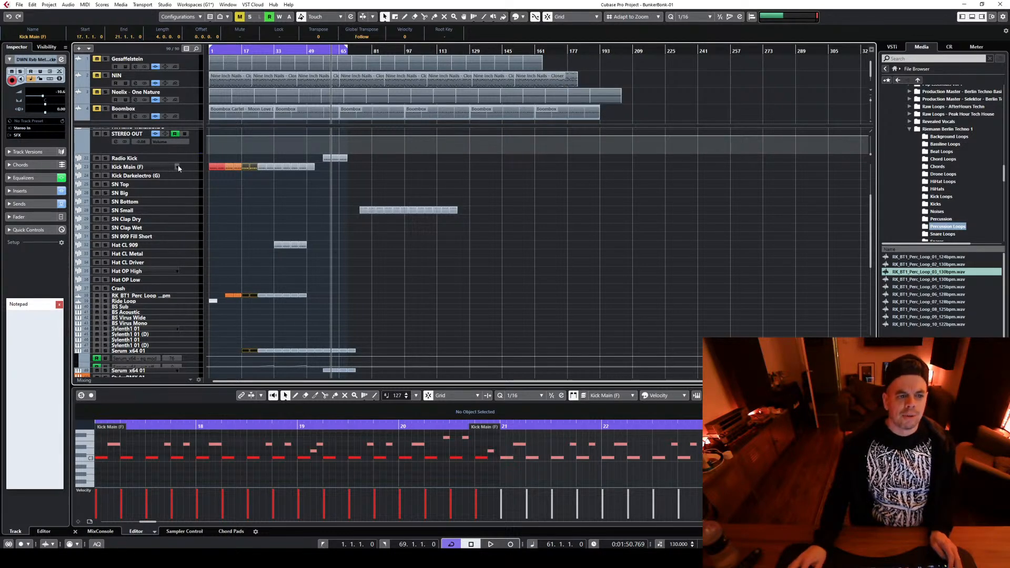
left_click(194, 168)
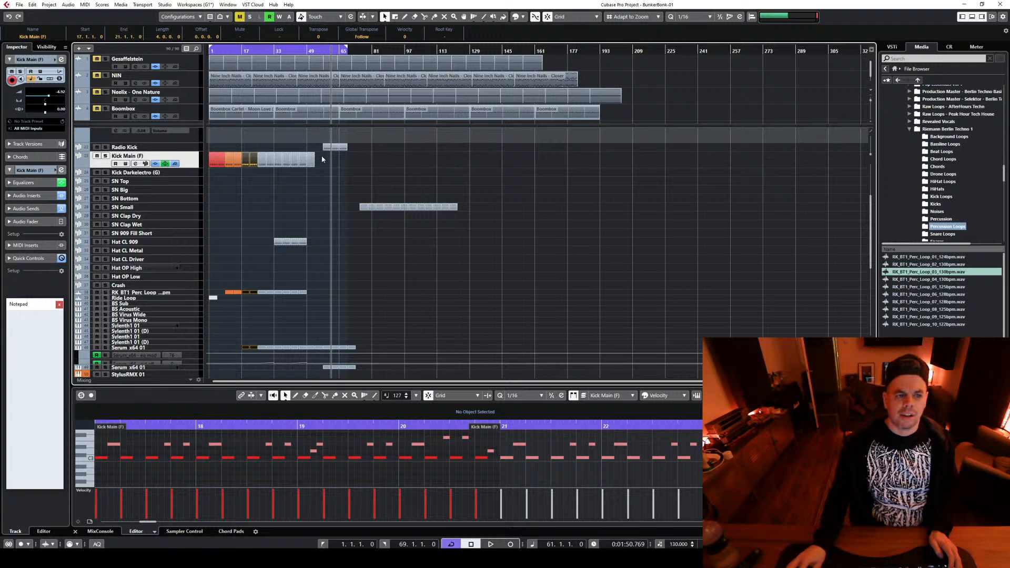
left_click(261, 147)
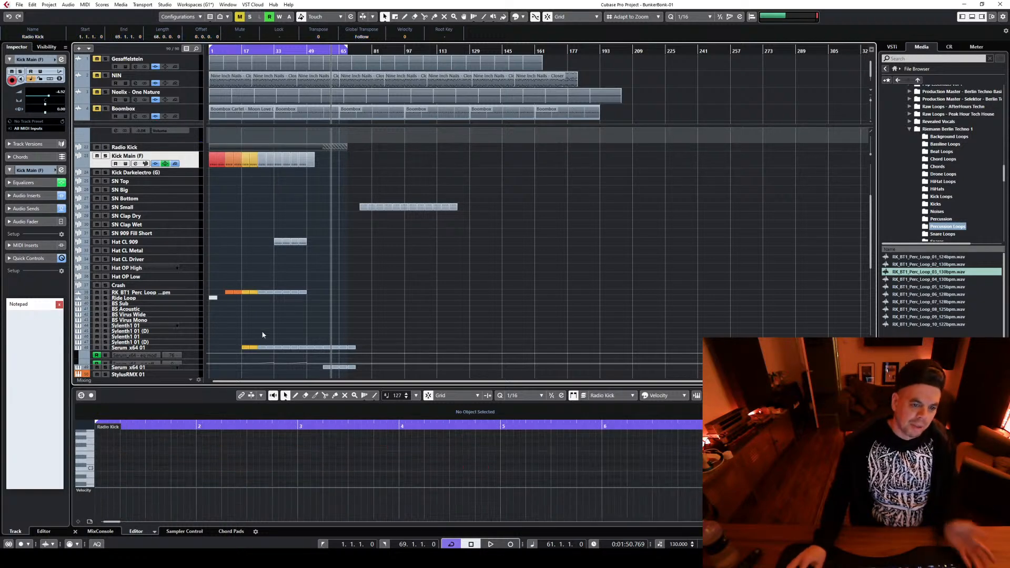
key("ctrl+z")
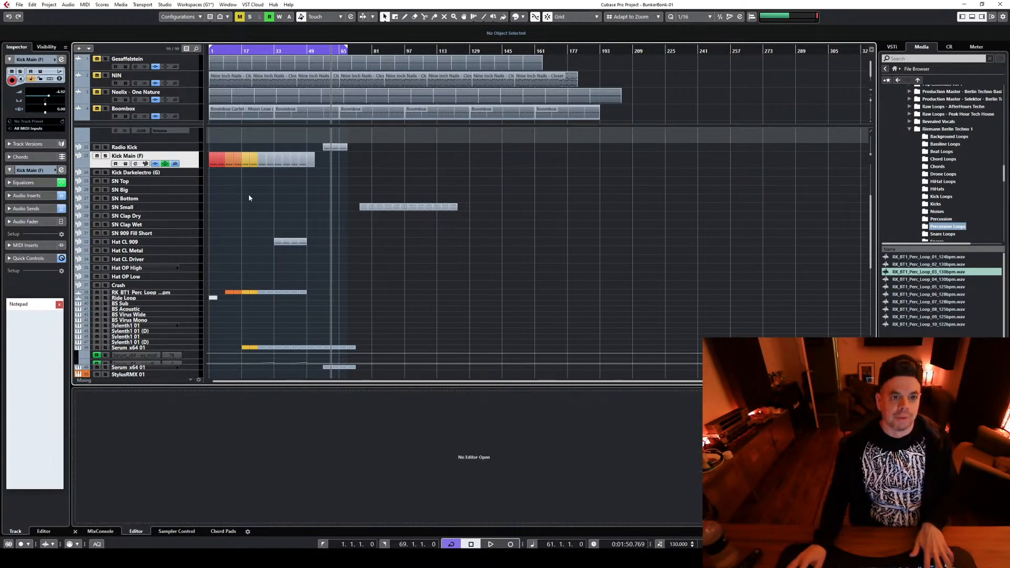
Colour the kick, percussion loop and Serum parts in bars 25–33 bright yellow
left_click_drag(261, 146, 272, 362)
left_click(524, 19)
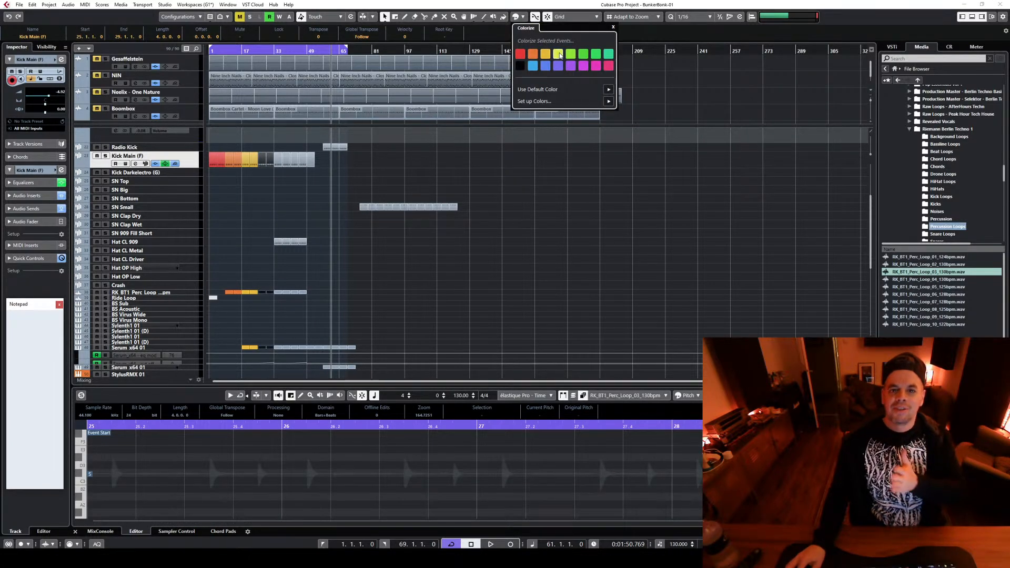
left_click(559, 54)
Colour the kick, hat, percussion loop and Serum parts in bars 33–49 light blue
left_click(281, 148)
left_click_drag(282, 148, 288, 361)
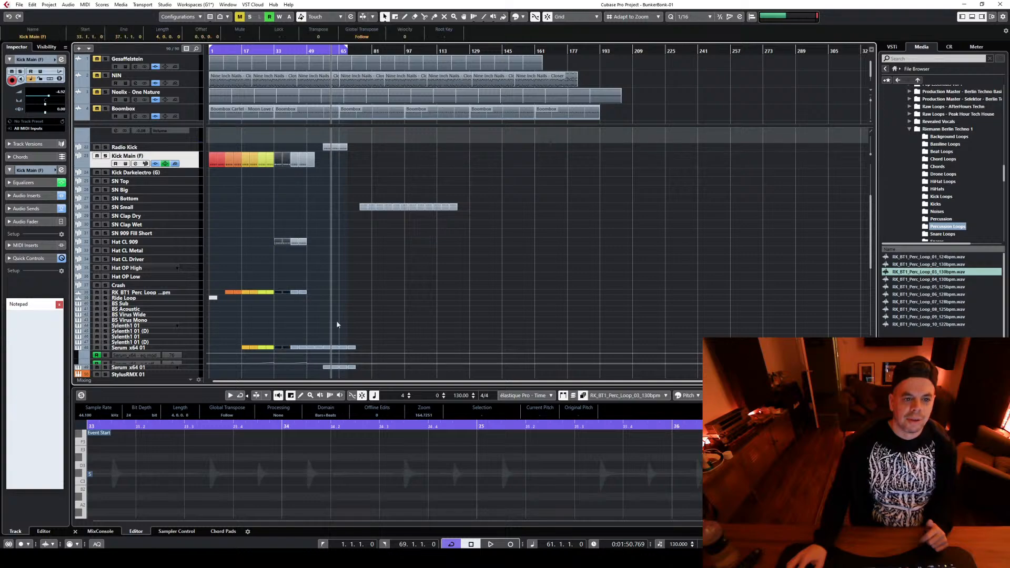
scroll(359, 300, "down", 3)
scroll(358, 300, "up", 5)
scroll(359, 304, "up", 2)
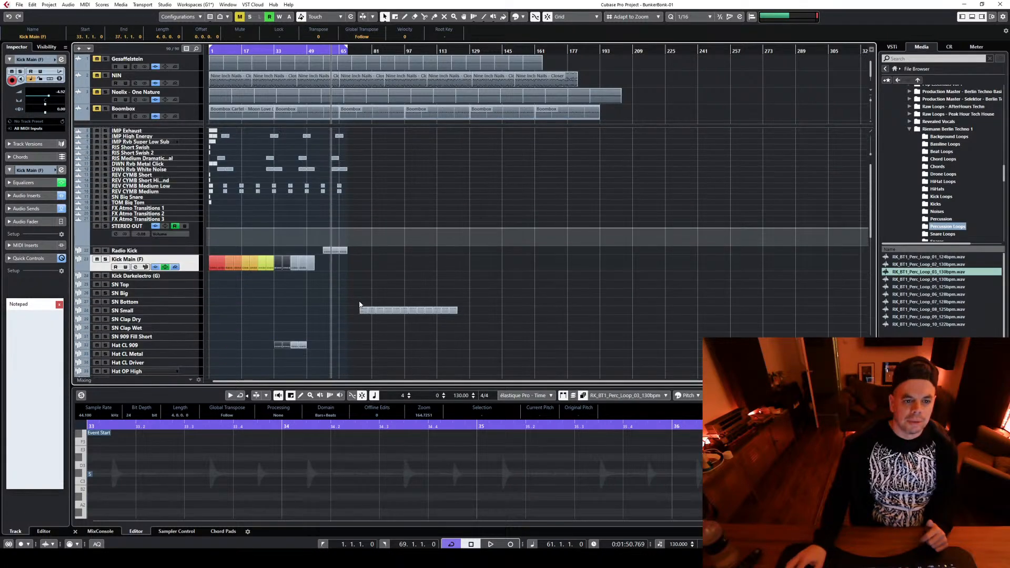
scroll(360, 304, "down", 5)
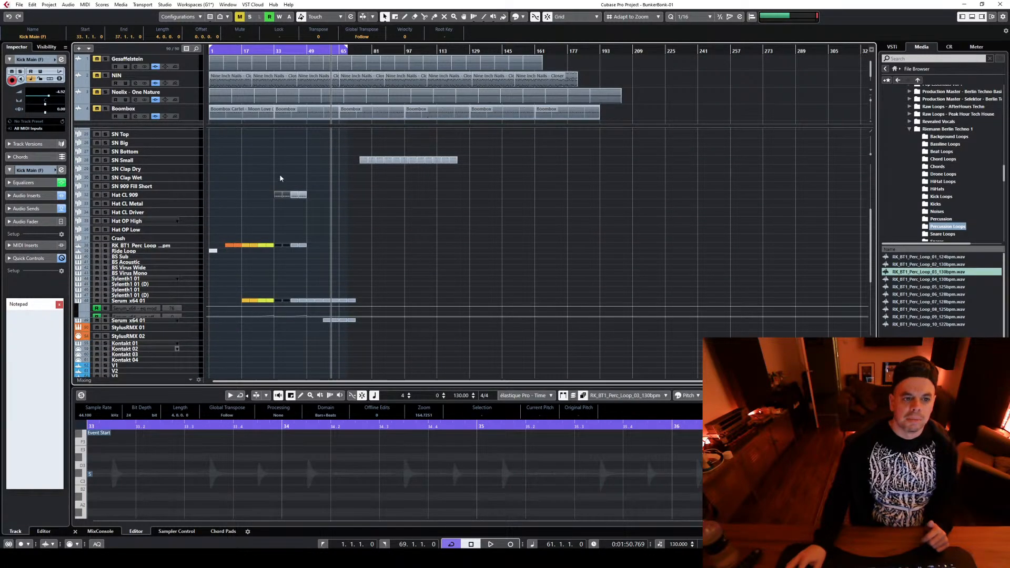
scroll(279, 178, "up", 5)
left_click_drag(279, 161, 304, 364)
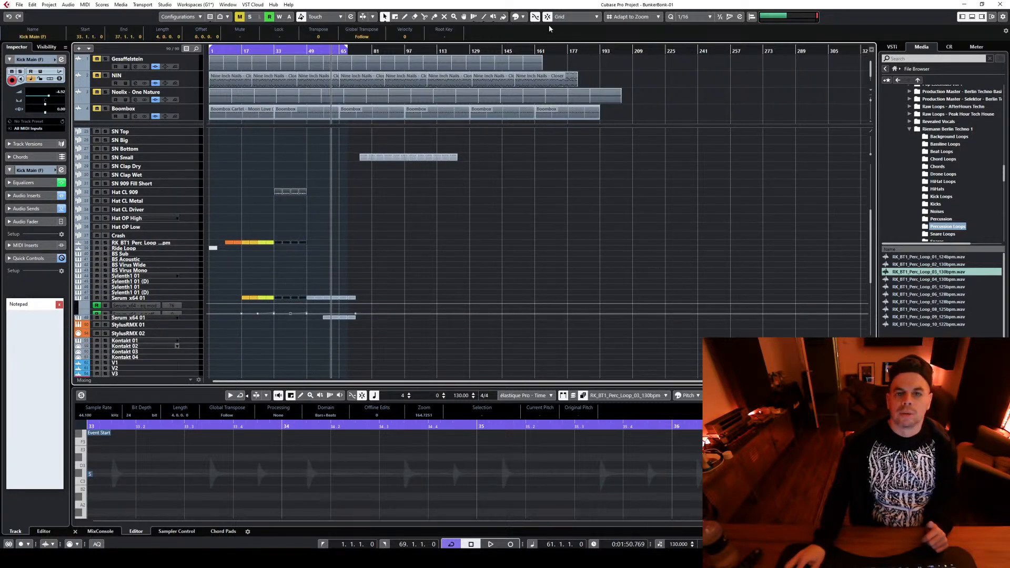
left_click(519, 16)
left_click(534, 67)
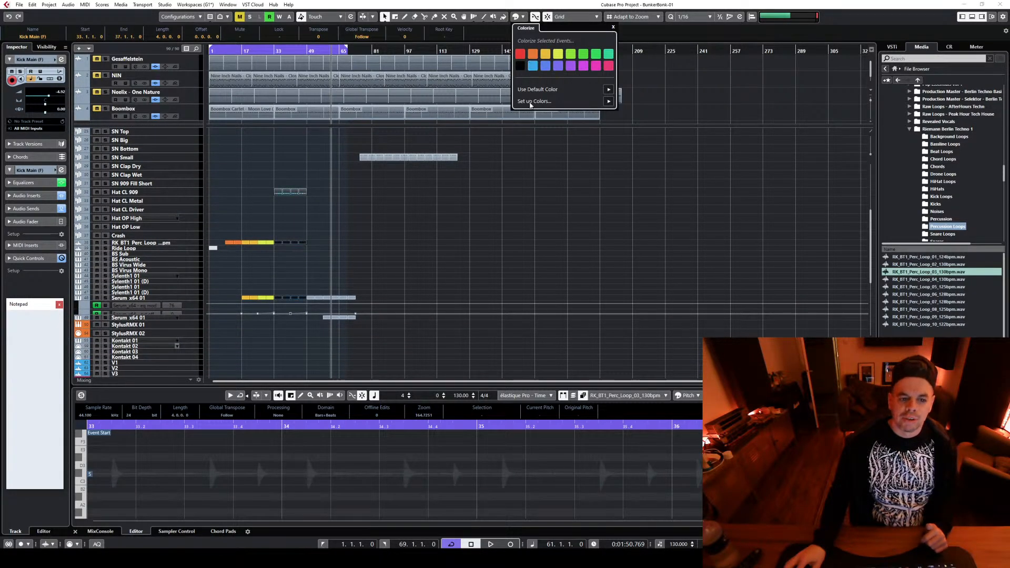
Check the coloured sections across the tracks and play back the arrangement briefly from bar 50
scroll(406, 270, "up", 4)
scroll(364, 248, "down", 2)
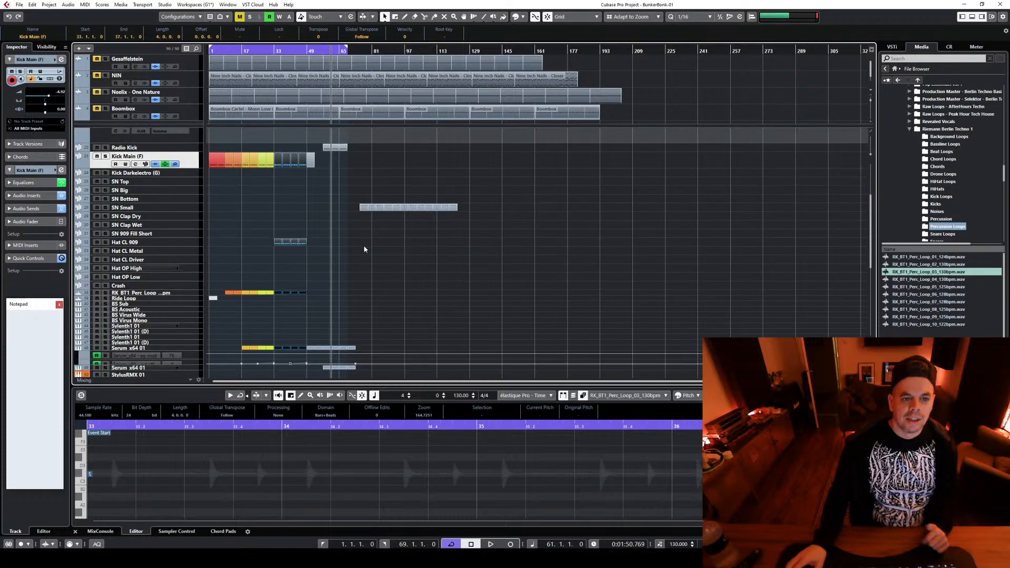
scroll(369, 274, "up", 2)
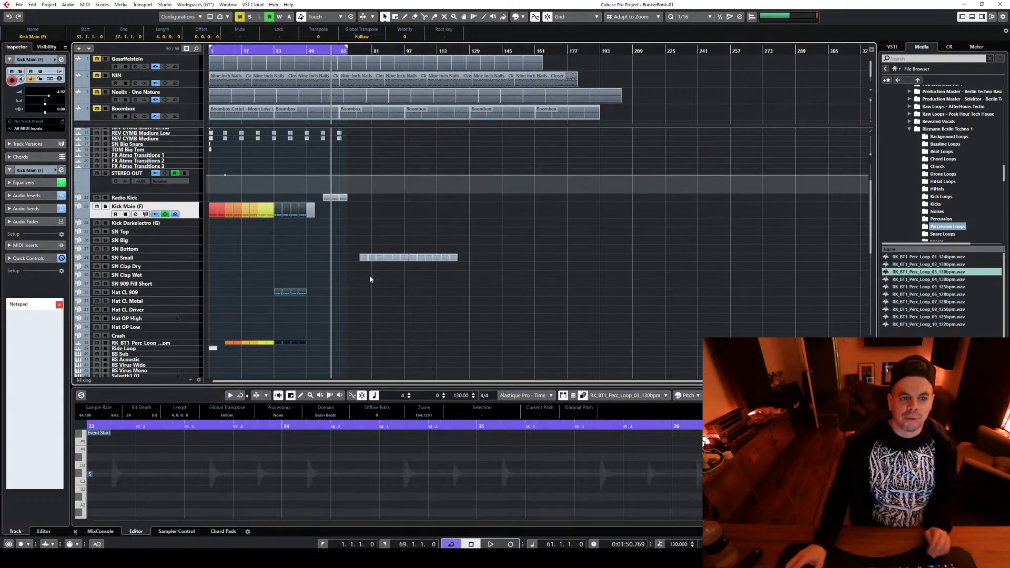
key("h")
key("h")
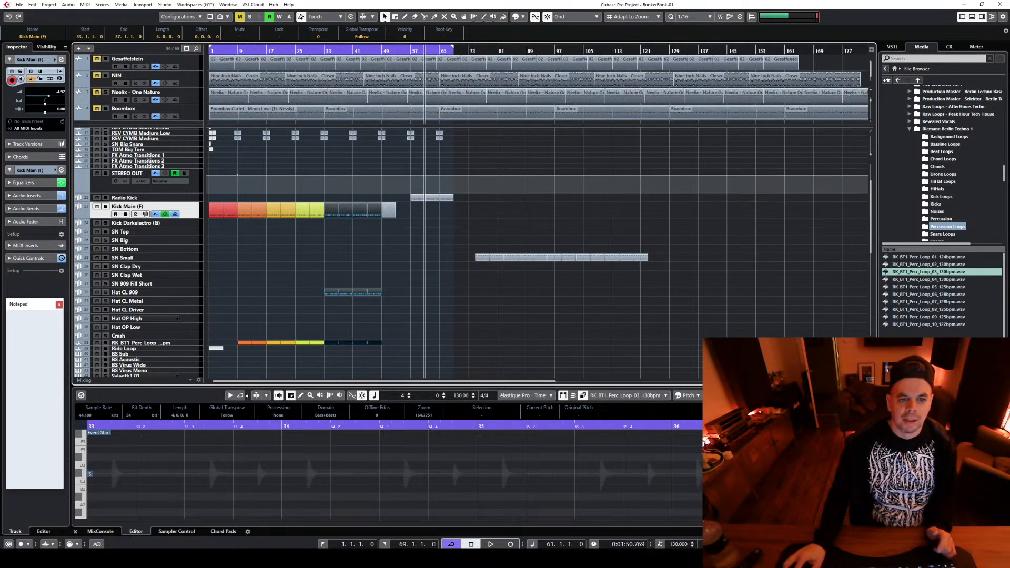
left_click(383, 50)
scroll(417, 260, "up", 2)
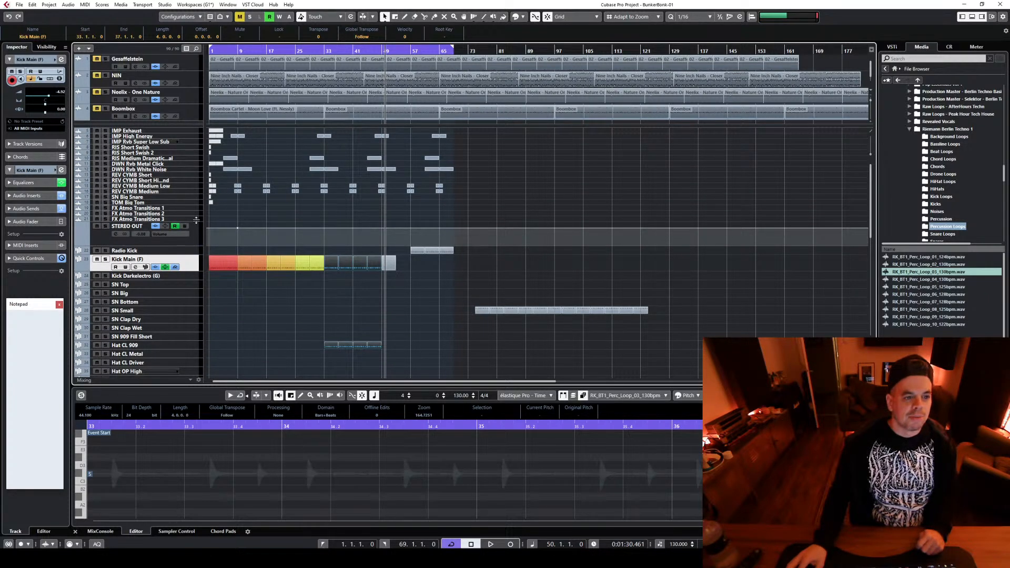
key("space")
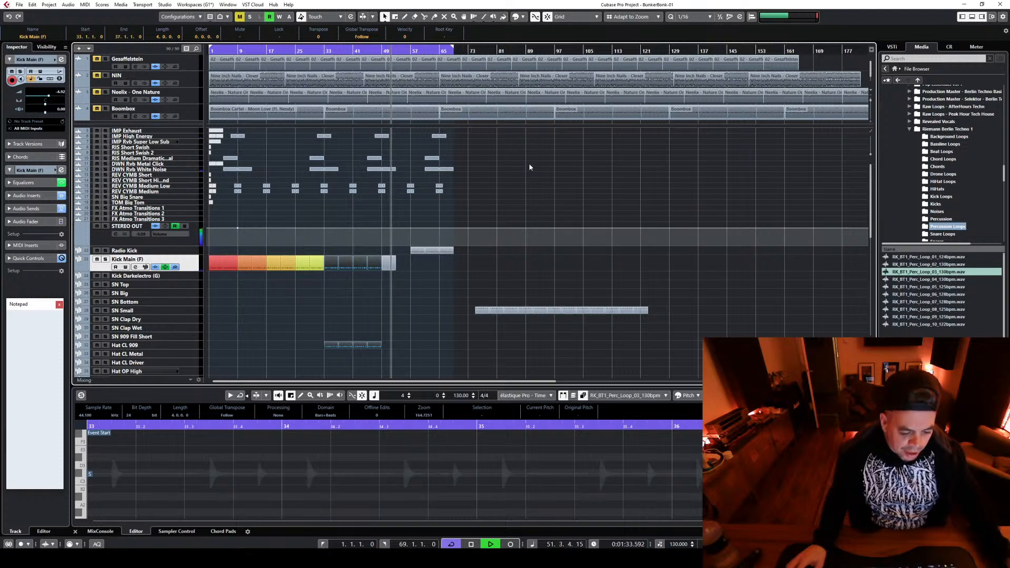
key("space")
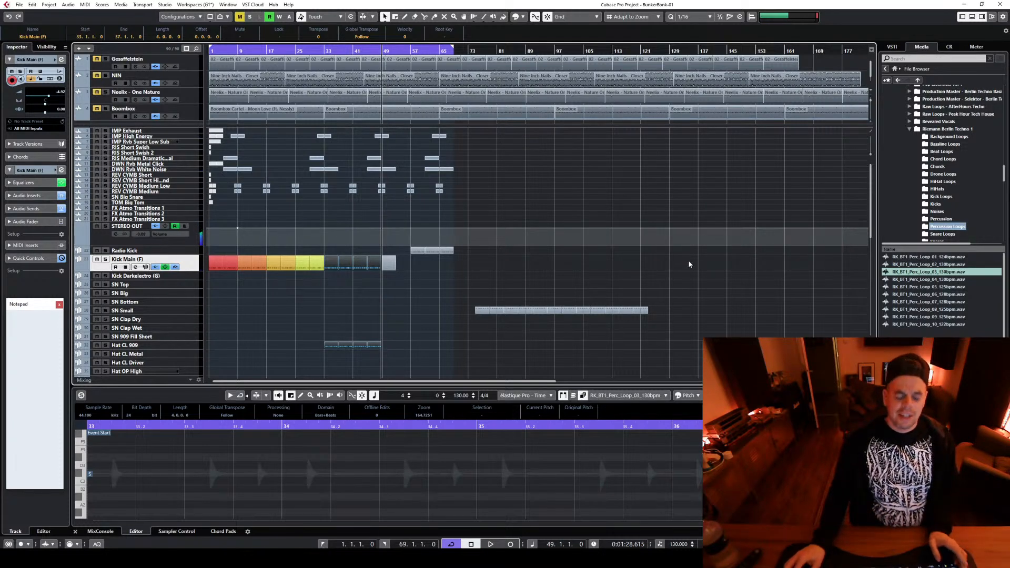
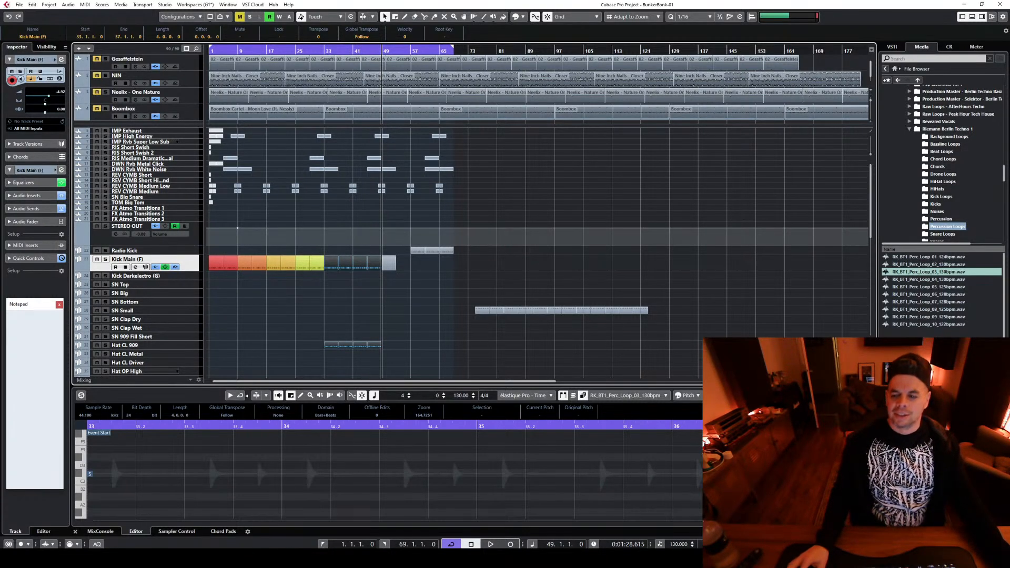
Play back the arrangement from bar 49 and review the parts across the tracks
key("h")
key("h")
key("g")
key("g")
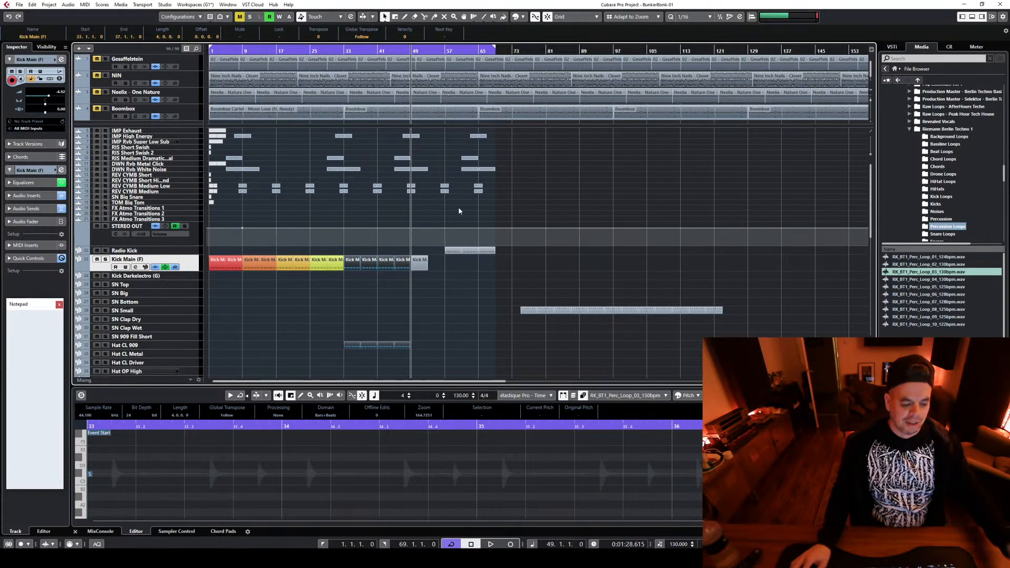
key("space")
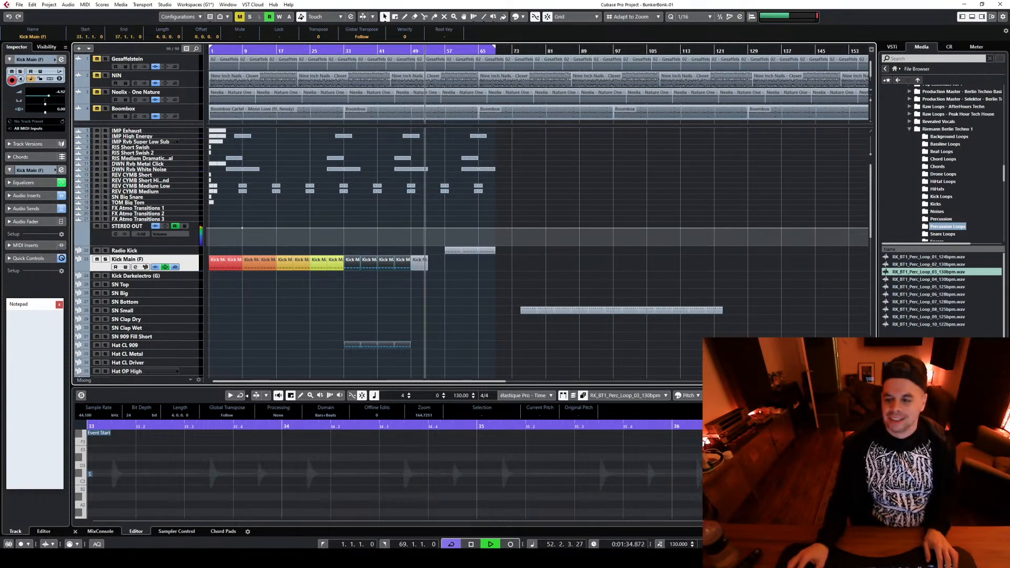
key("h")
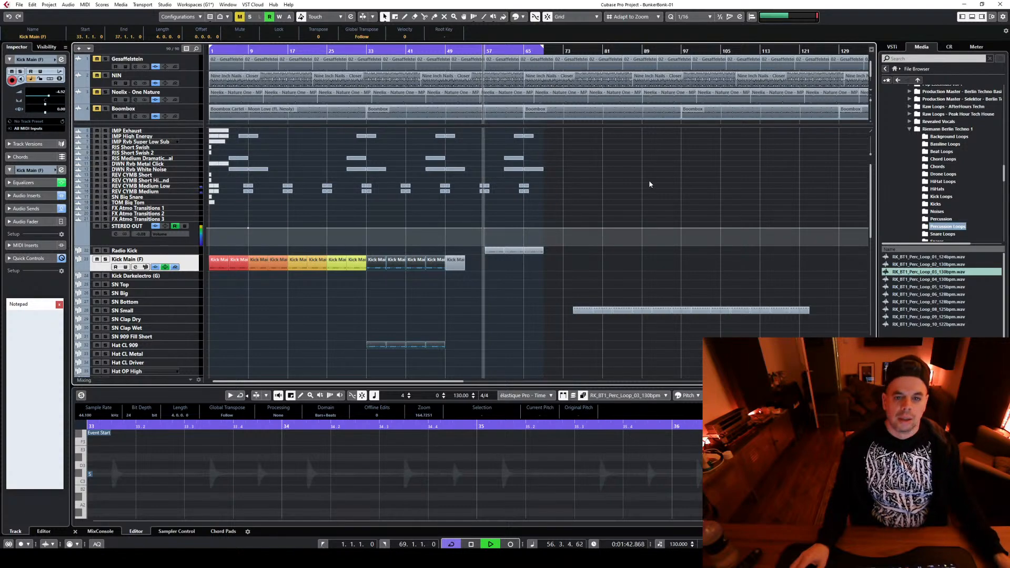
scroll(648, 184, "down", 5)
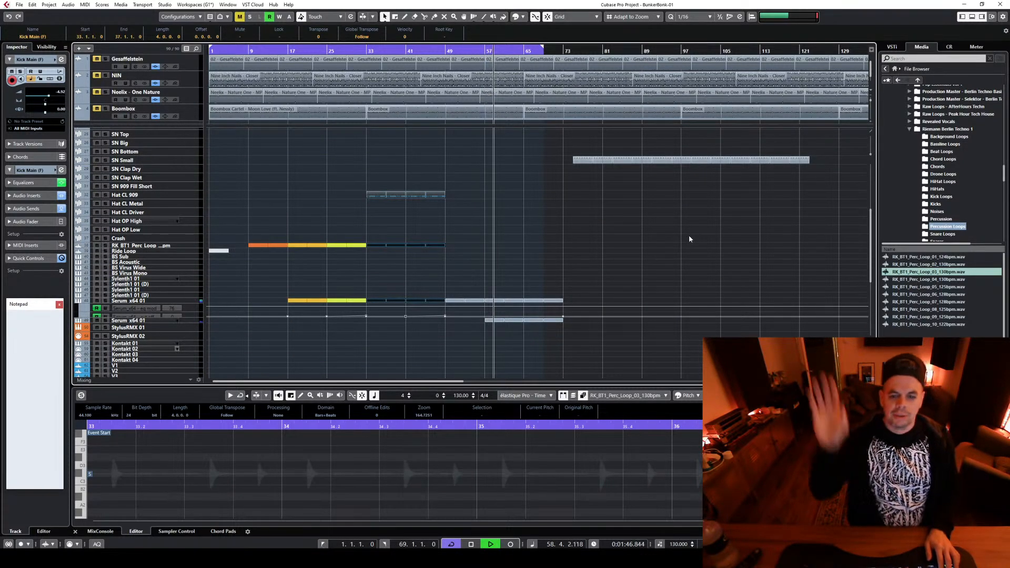
scroll(689, 235, "up", 6)
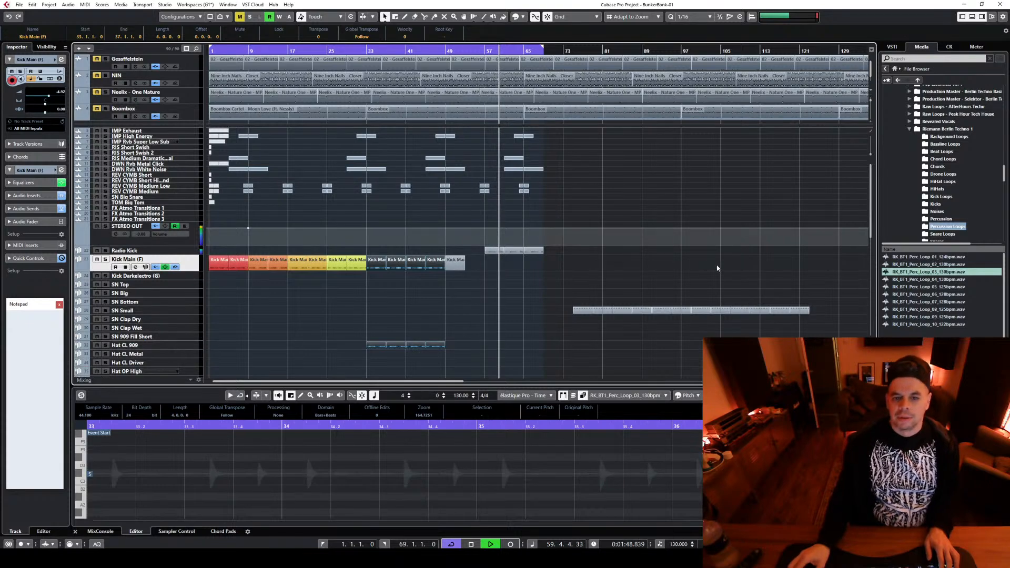
Copy the last Radio Kick part to bars 69–73
scroll(569, 232, "down", 2)
left_click_drag(531, 202, 552, 201)
scroll(538, 235, "up", 3)
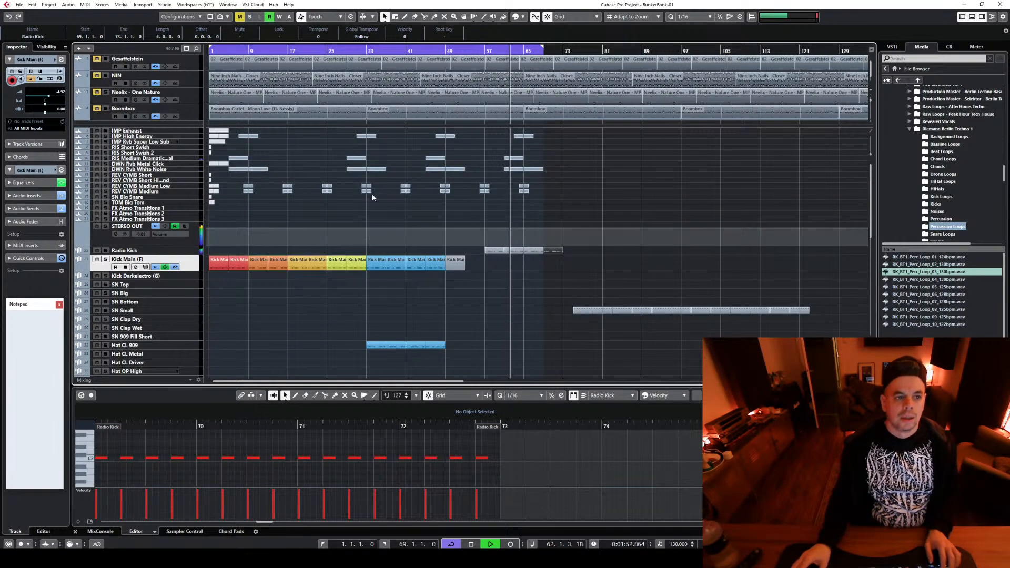
Stop playback, try changing the musical bar length of the riser event at bar 61 on RIS Medium Dramatic, and undo the change
left_click(195, 158)
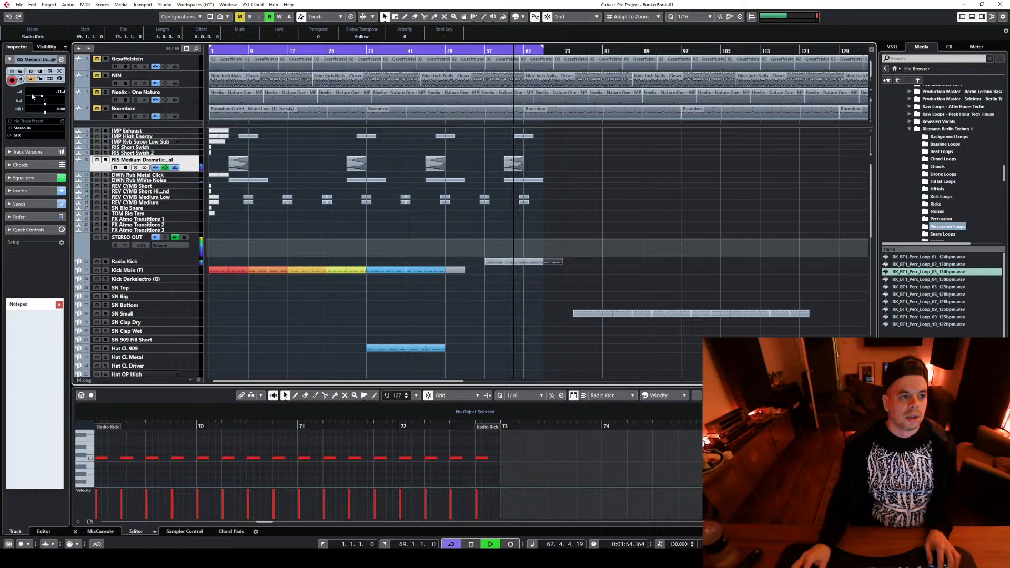
key("space")
left_click(517, 167)
left_click(420, 392)
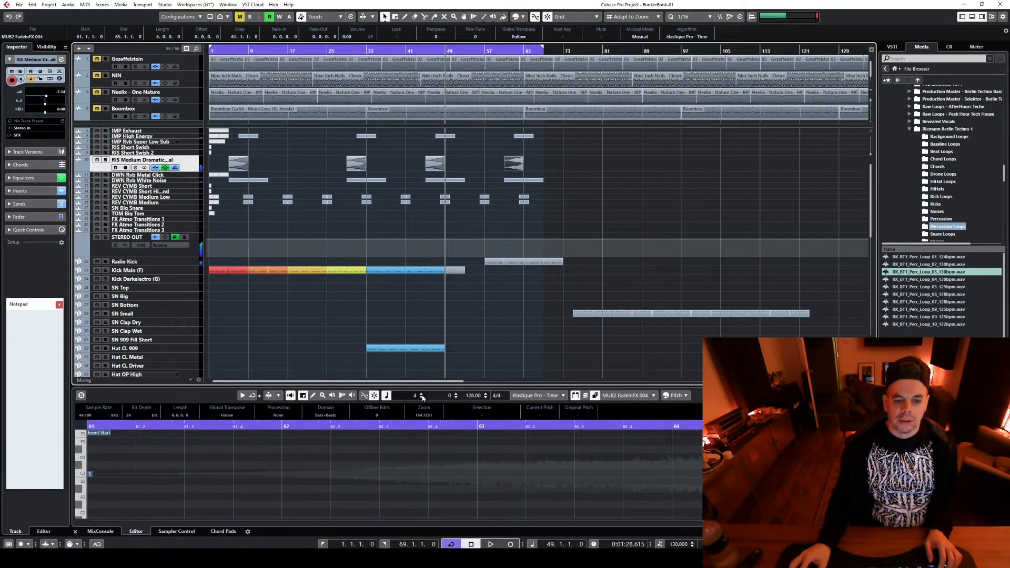
left_click(421, 393)
left_click(420, 392)
key("ctrl+z")
key("ctrl+z")
key("ctrl+z")
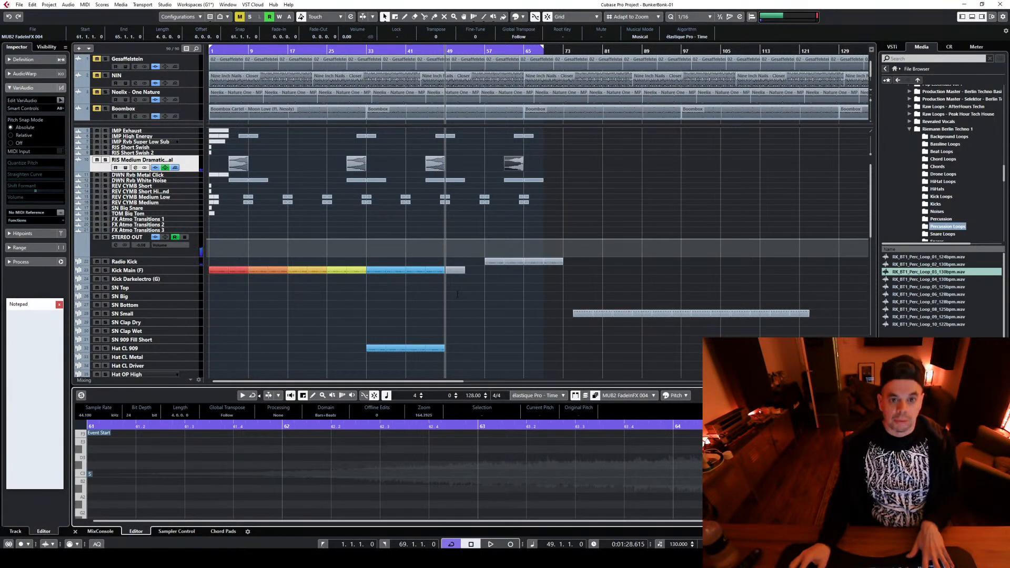
Convert the riser event at bar 61 to a real copy and set its musical length to 8 bars
left_click(512, 163)
left_click(558, 171)
left_click(518, 165)
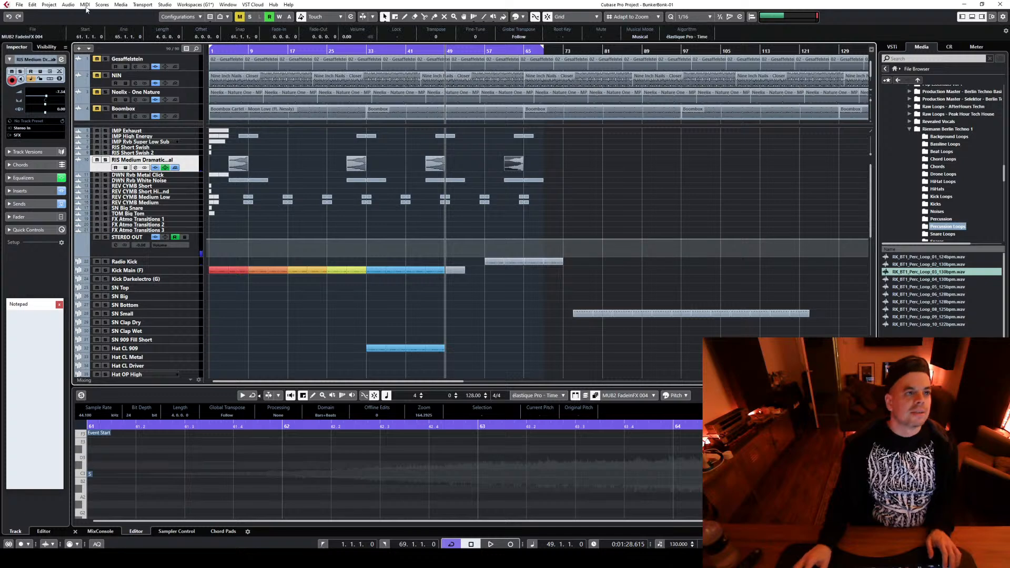
left_click(36, 6)
mouse_move(79, 78)
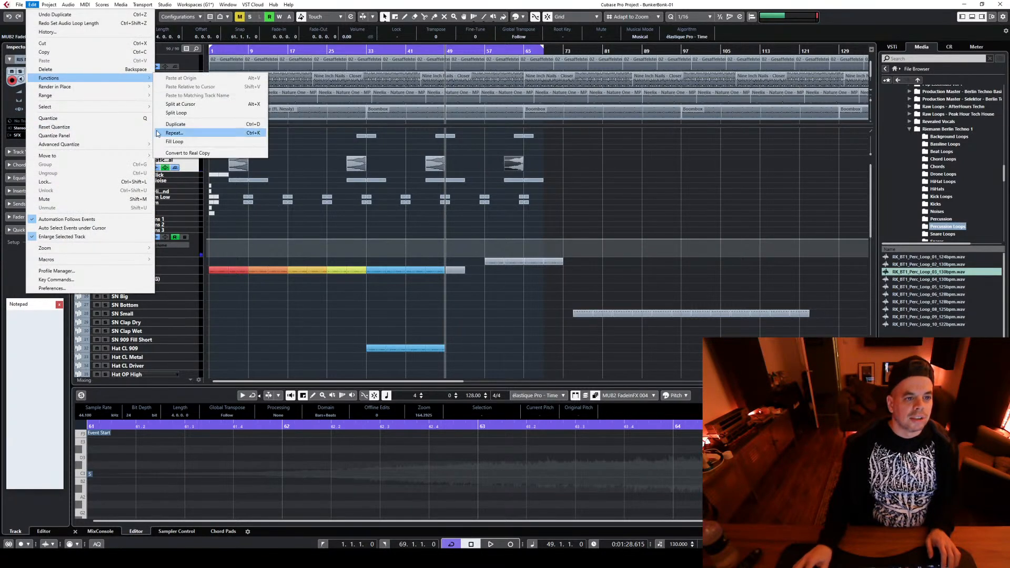
left_click(169, 154)
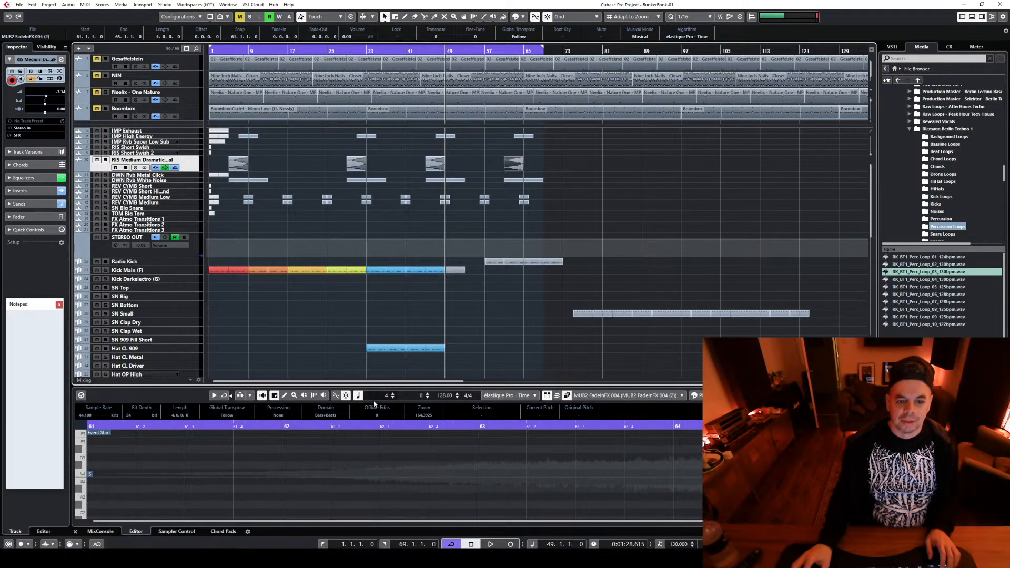
left_click(394, 394)
left_click(394, 393)
left_click(394, 393)
left_click(394, 394)
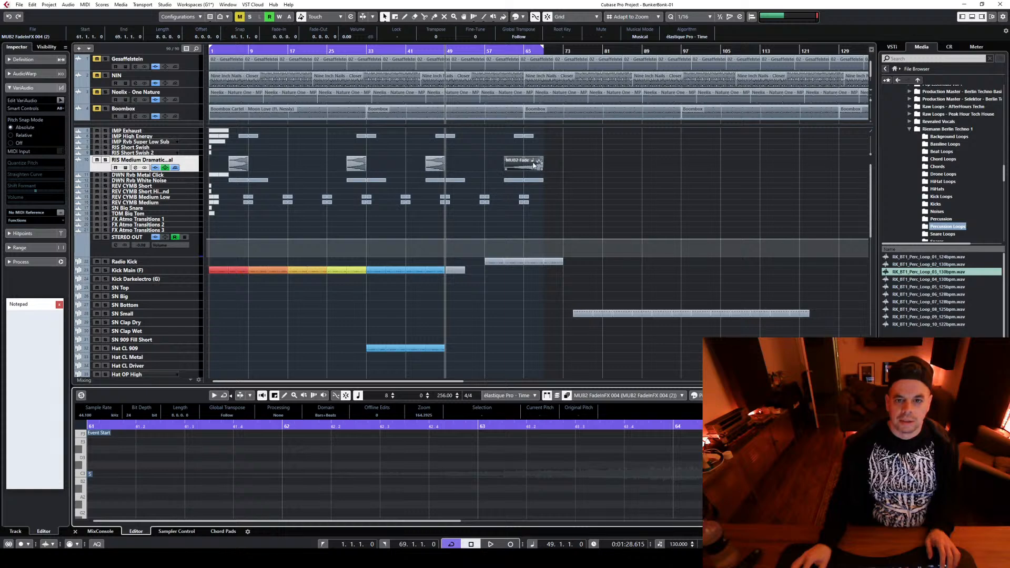
Move the stretched riser event to start at bar 57 and audition the transition from bar 62
left_click_drag(533, 164, 514, 165)
key("space")
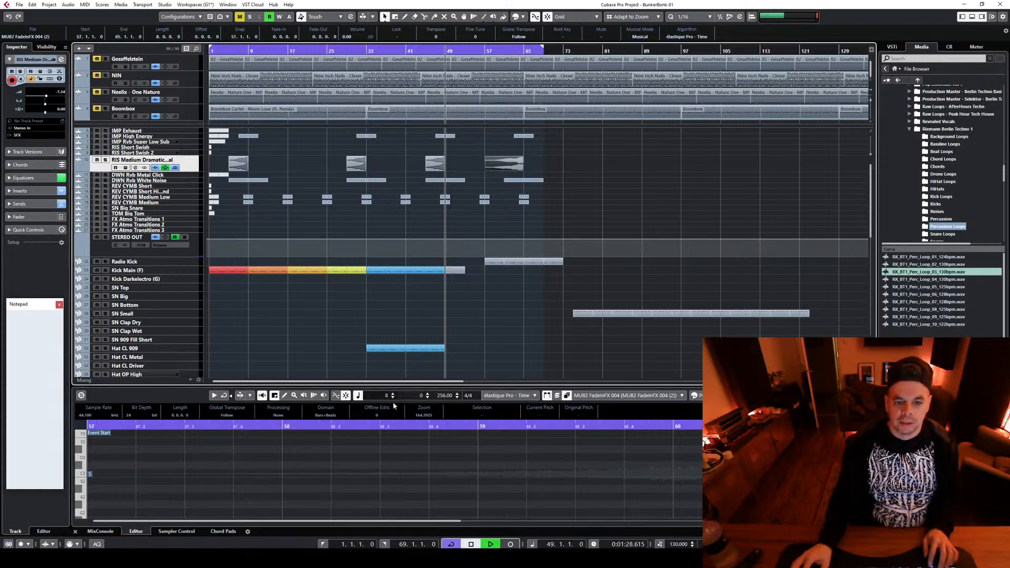
left_click(506, 50)
scroll(535, 313, "down", 3)
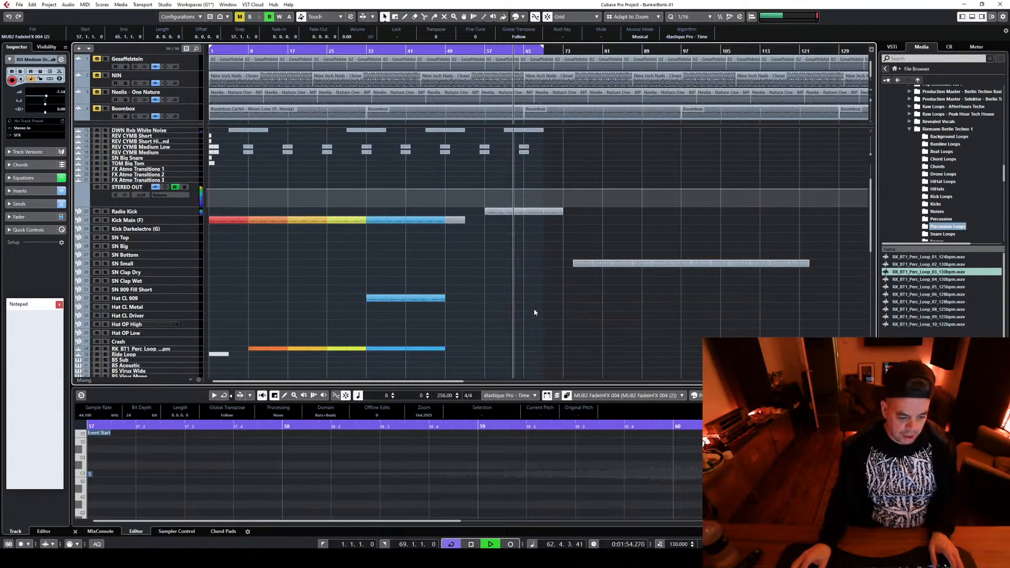
scroll(533, 312, "down", 3)
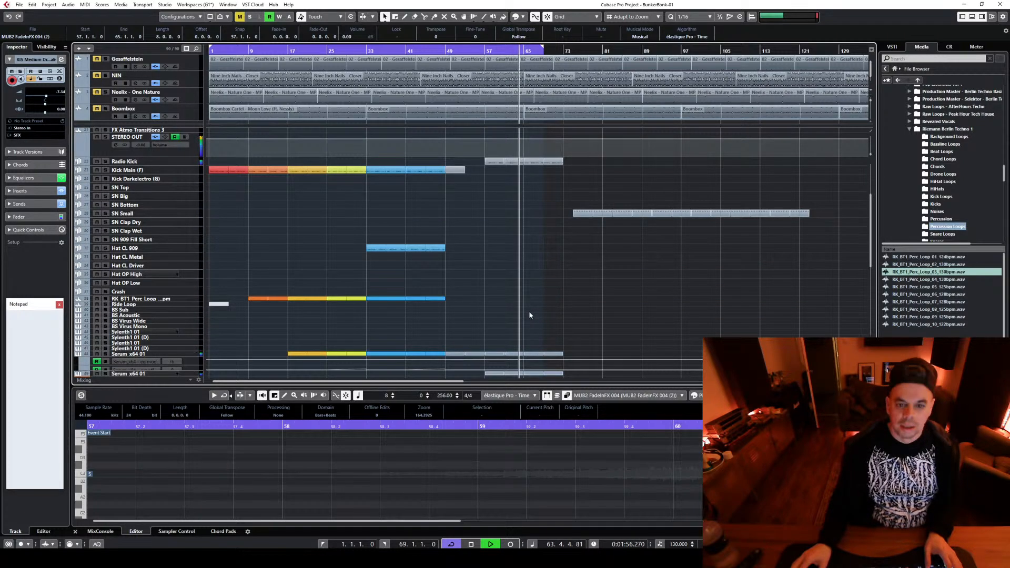
scroll(537, 315, "up", 3)
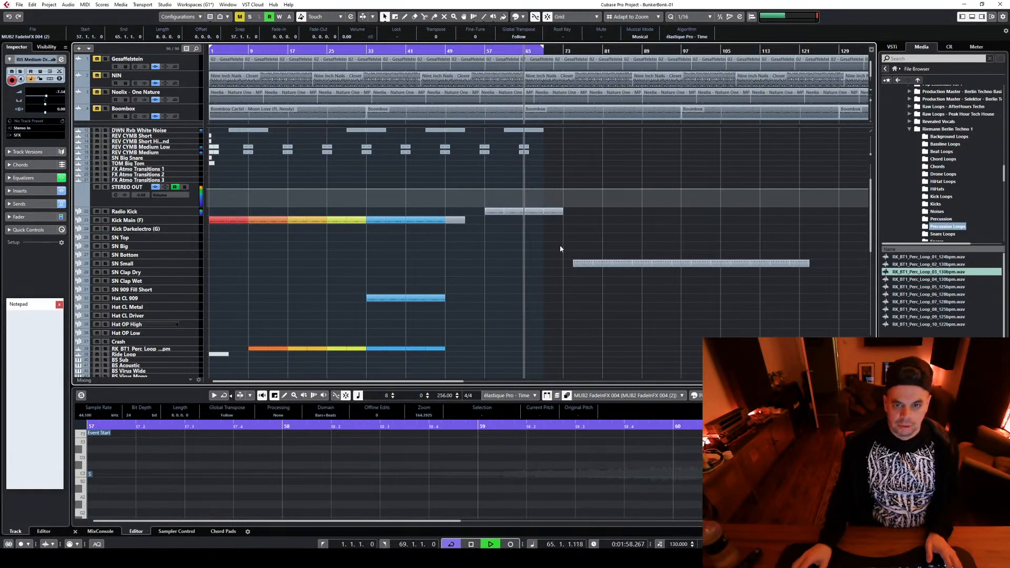
key("space")
Place a copy of the light blue Hat CL 909 part at bars 61–65 and audition it briefly
scroll(513, 252, "down", 3)
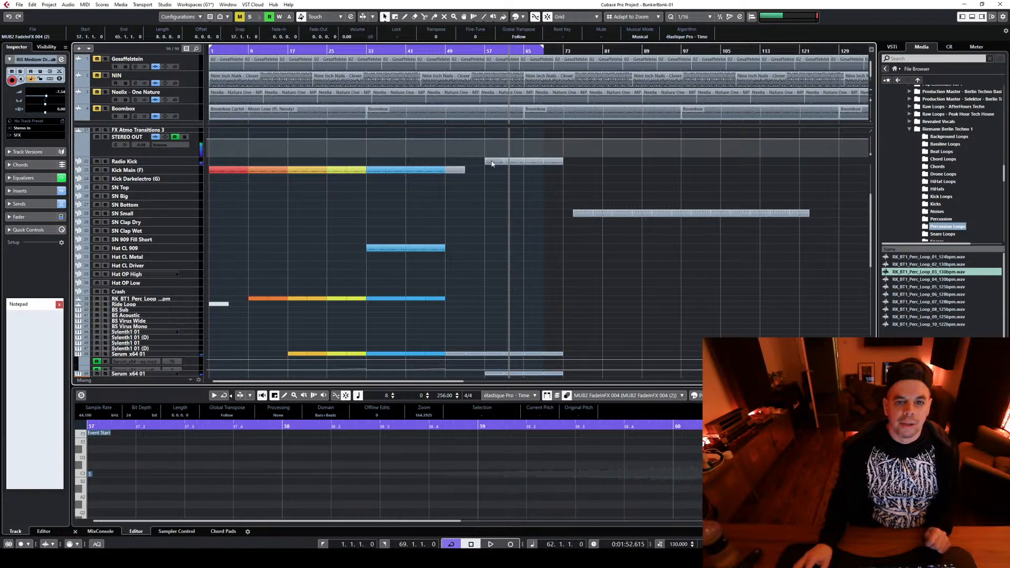
left_click(511, 163)
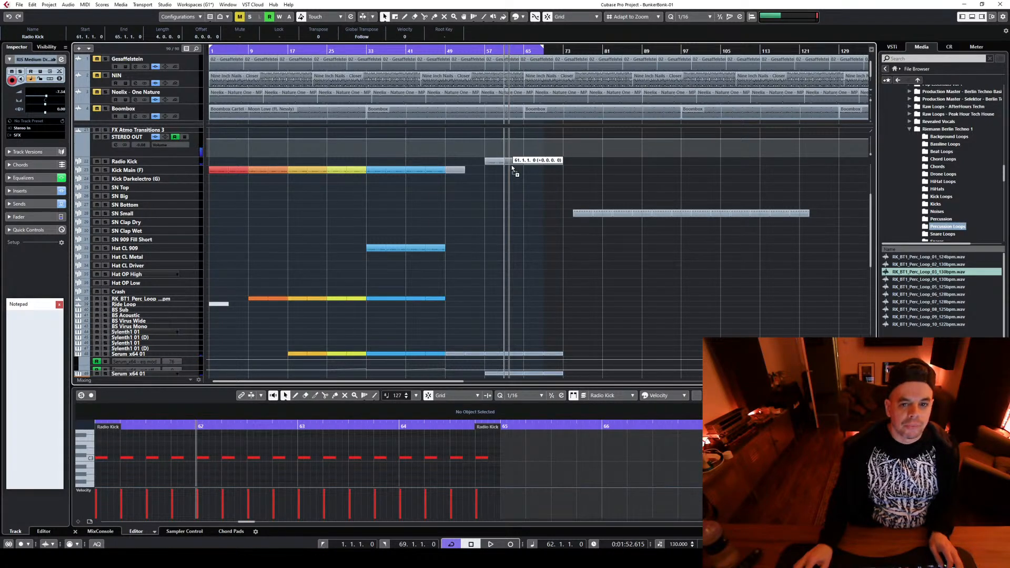
left_click_drag(511, 166, 516, 252)
key("Delete")
key("space")
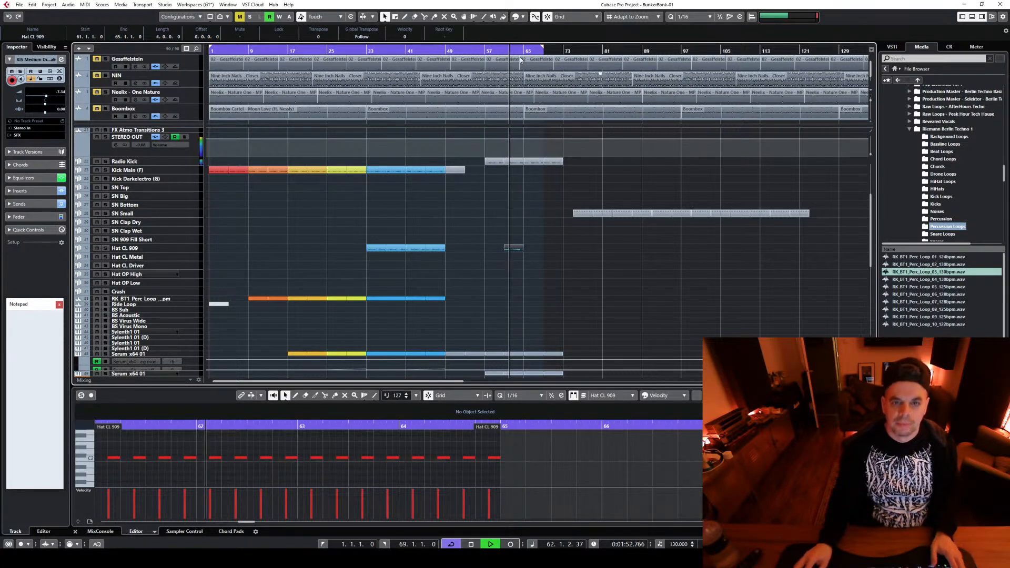
left_click(504, 51)
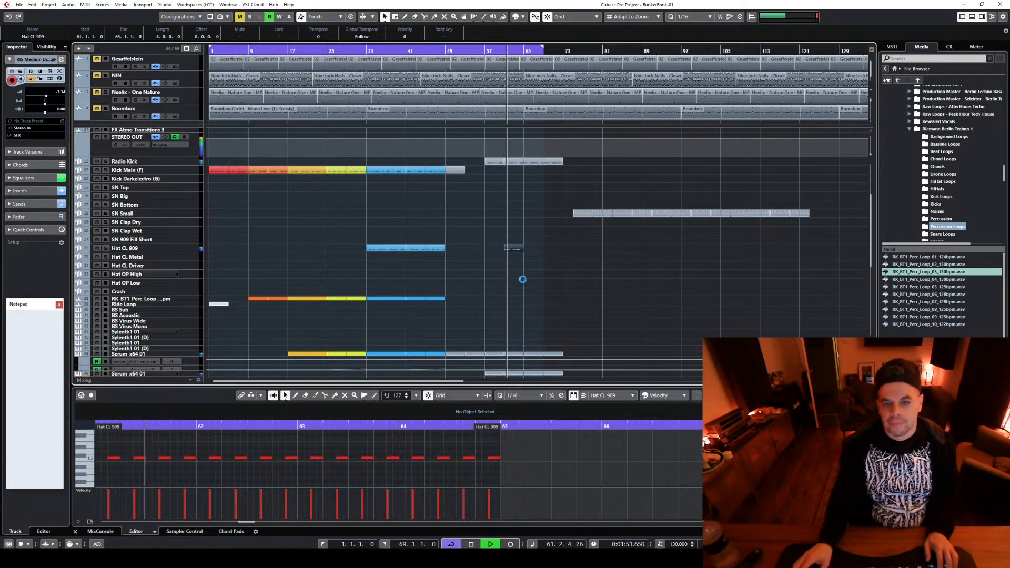
key("space")
left_click(534, 256)
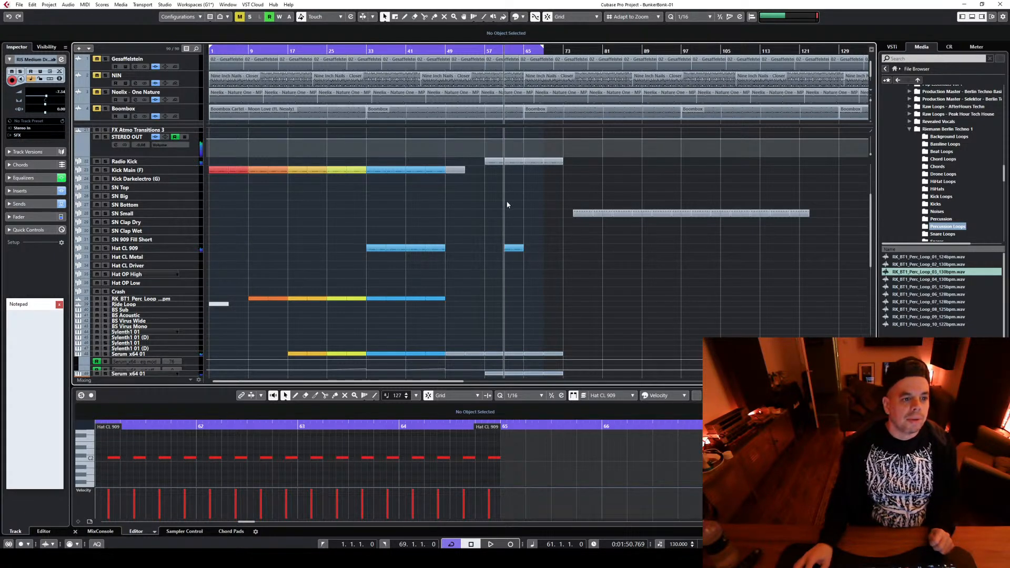
Copy a Radio Kick part to the SN Small track, spanning bars 57–65, and delete all of its notes
left_click_drag(514, 165, 484, 218)
left_click(192, 216)
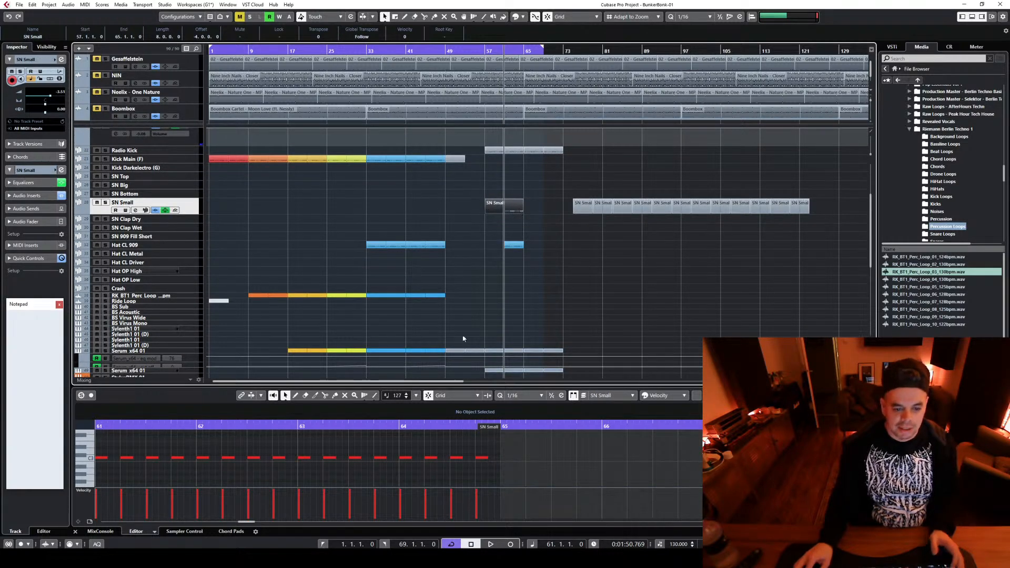
left_click_drag(435, 386, 429, 206)
left_click(415, 347)
scroll(377, 395, "up", 3)
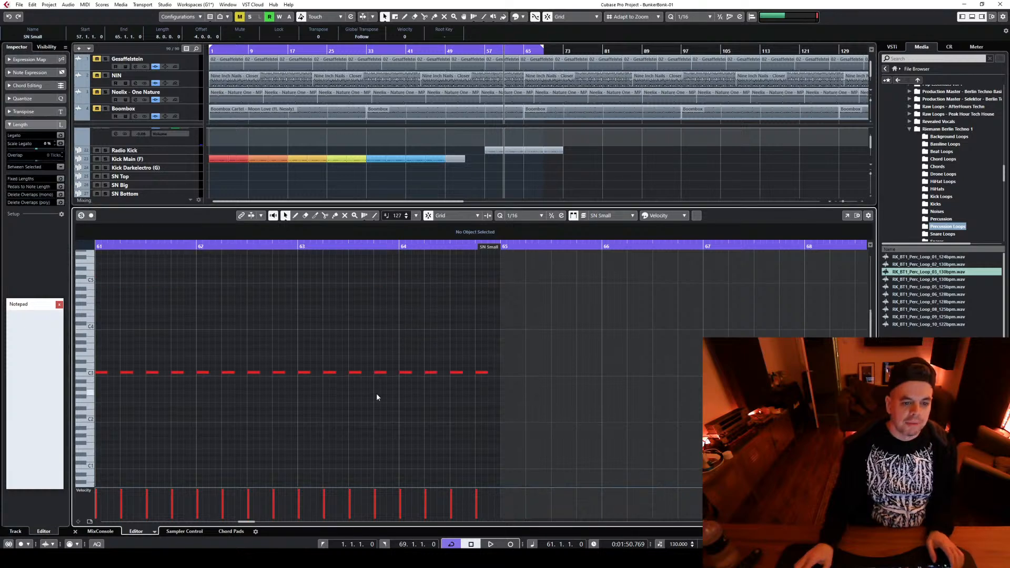
key("ctrl+a")
key("Delete")
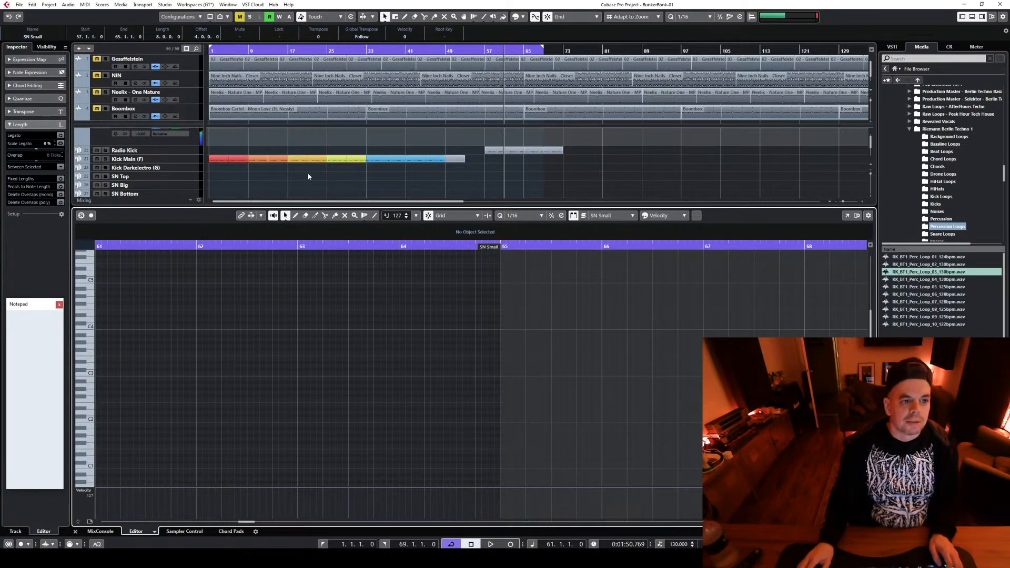
scroll(308, 177, "down", 2)
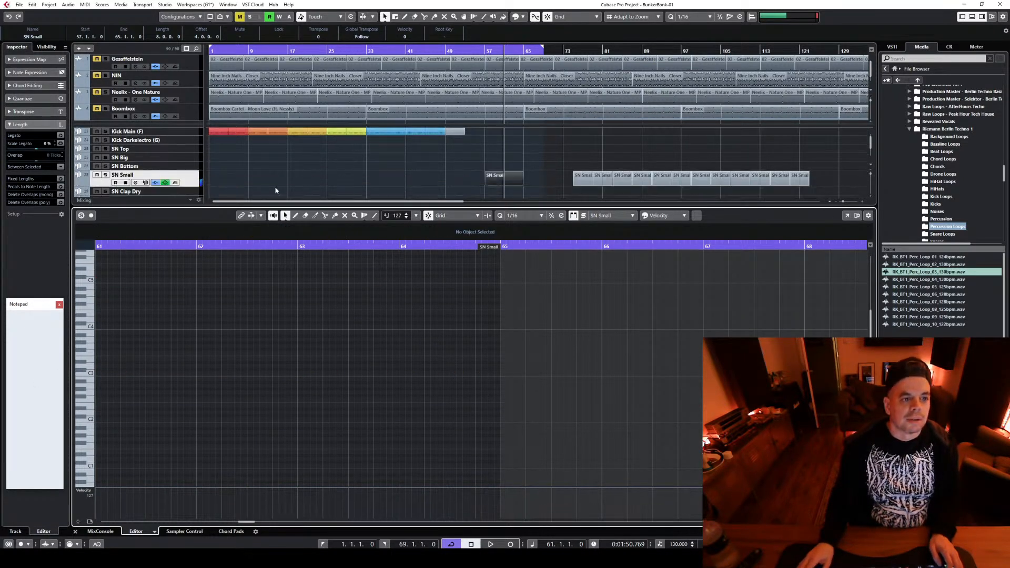
Draw two sixteenth F2 notes on beats 1 and 2 of bar 61 in the SN Small part and play from bar 57
left_click(100, 398, "alt")
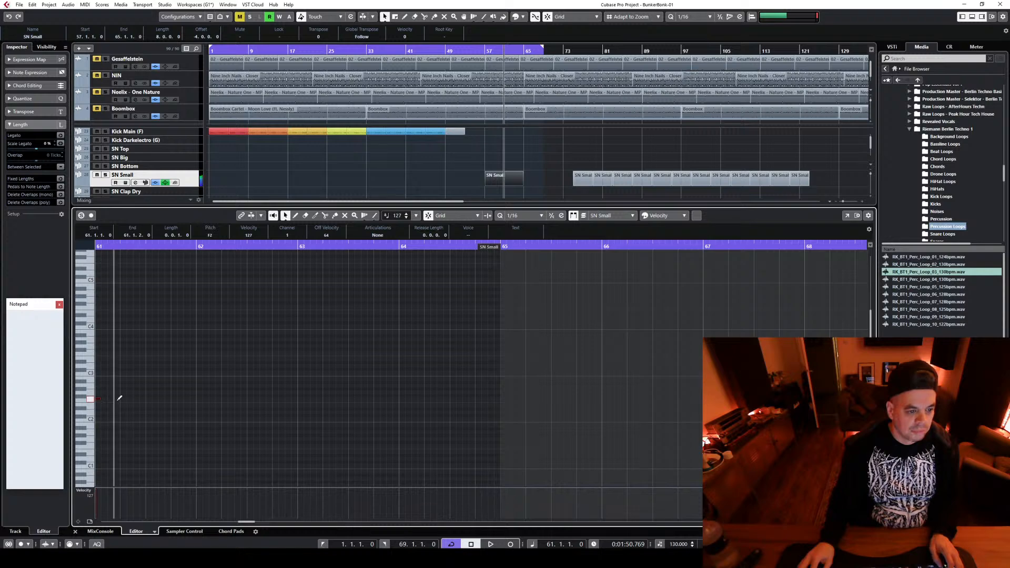
left_click(118, 398)
left_click_drag(120, 400, 124, 399)
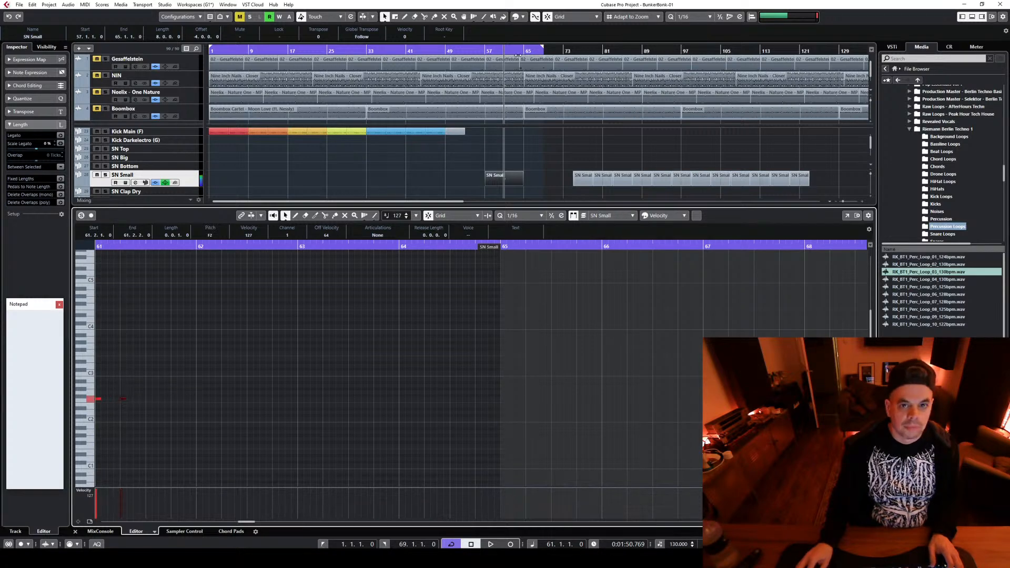
left_click(485, 52)
key("space")
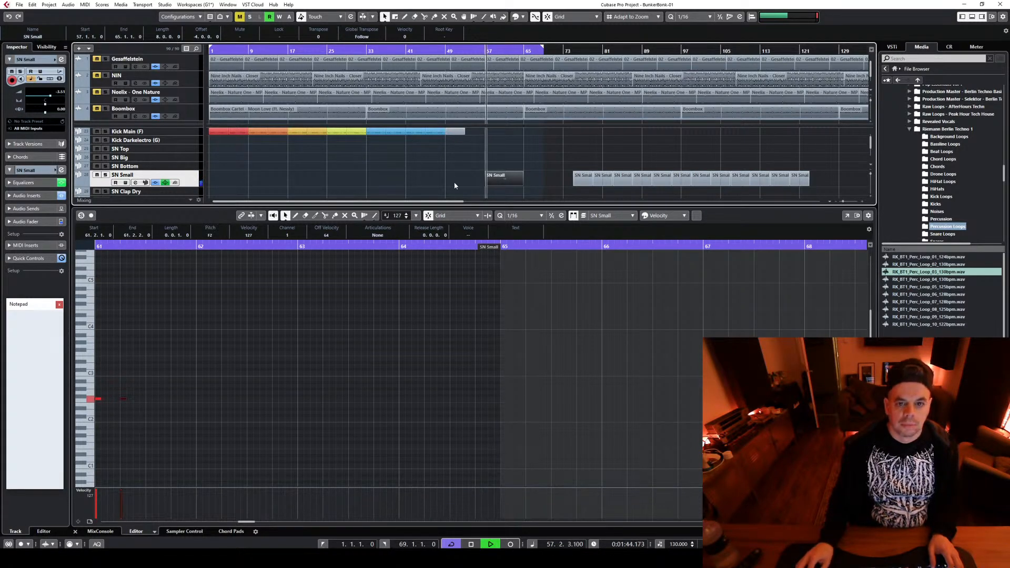
key("space")
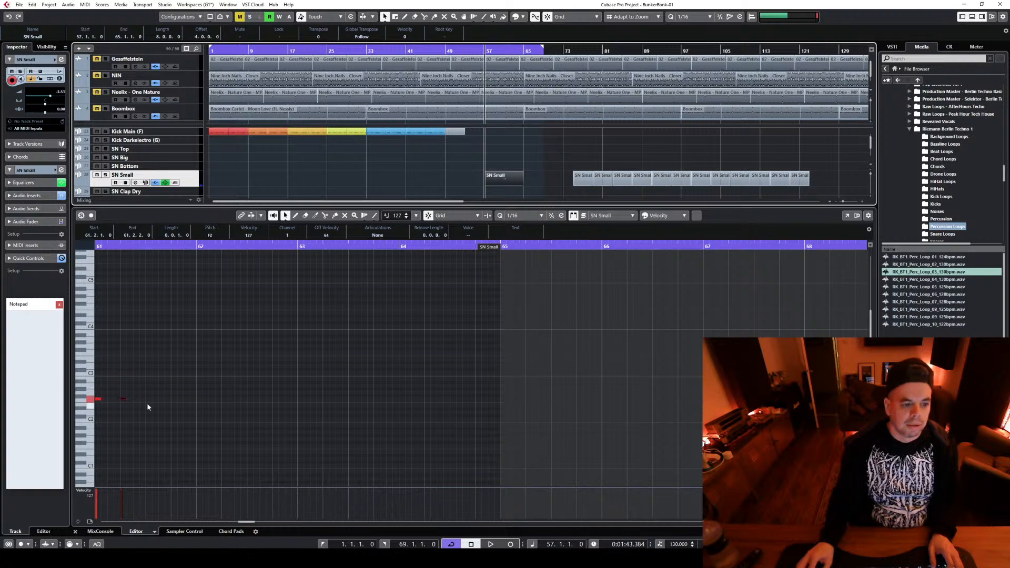
Move the two snare notes from bar 61 to the start of bar 57 and play them back
left_click_drag(251, 522, 251, 522)
left_click_drag(247, 524, 242, 523)
left_click(514, 400, "shift")
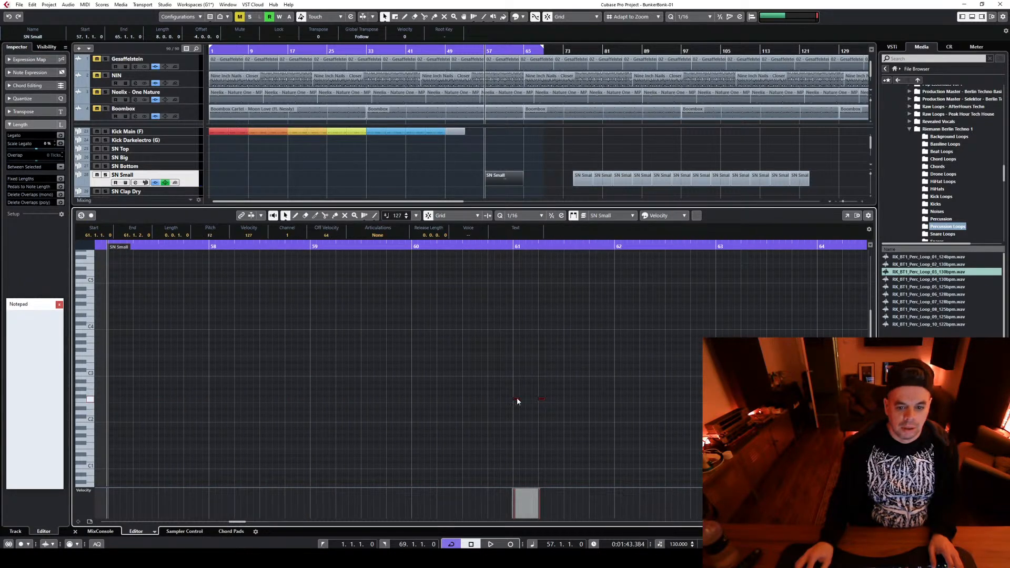
left_click_drag(517, 401, 111, 401)
key("space")
key("space")
Add F2 snare notes at 57.3.1, 57.4.1 and 57.4.3 and audition the pattern
double_click(162, 400)
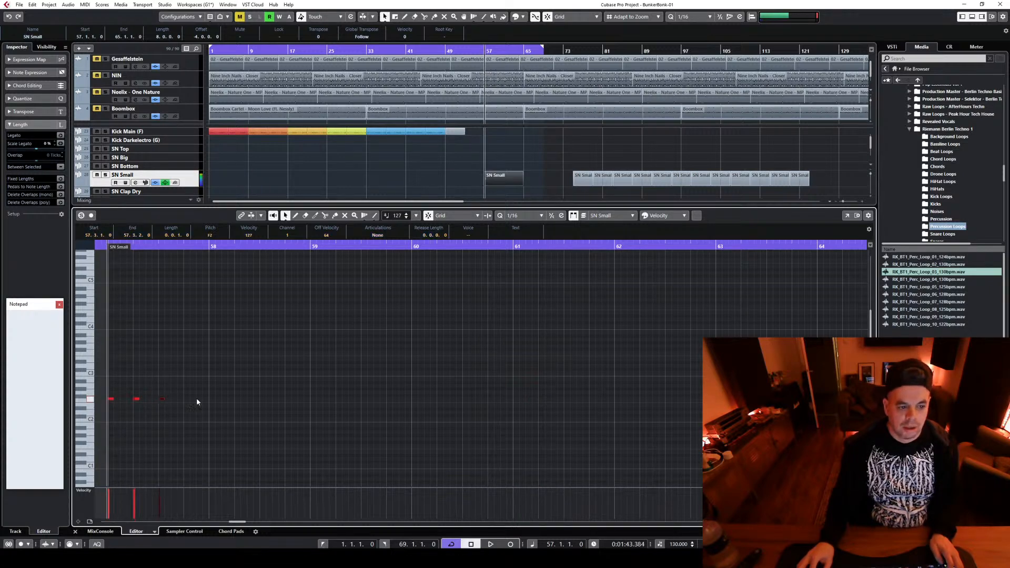
double_click(187, 399)
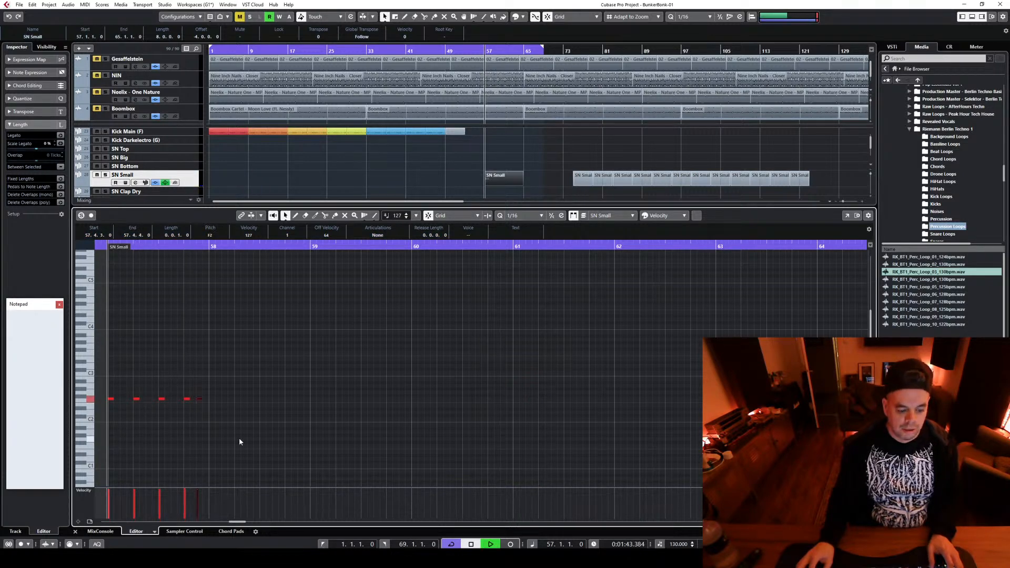
key("space")
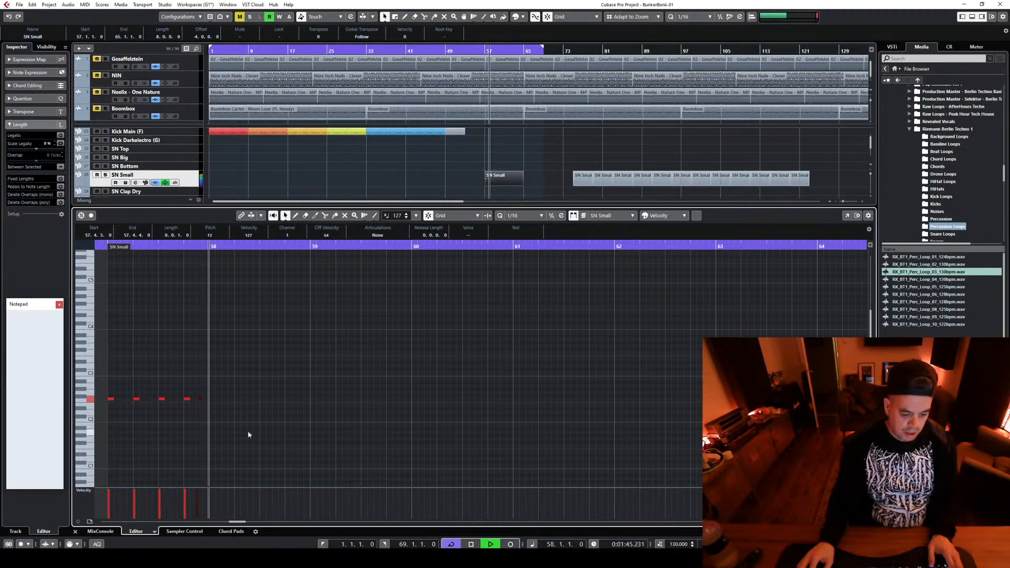
key("space")
Duplicate the bar 57 snare notes into bar 58, lower the velocity of the notes at 57.4.3 and 58.4.3, and audition them
left_click_drag(242, 424, 213, 404)
left_click_drag(330, 409, 105, 394)
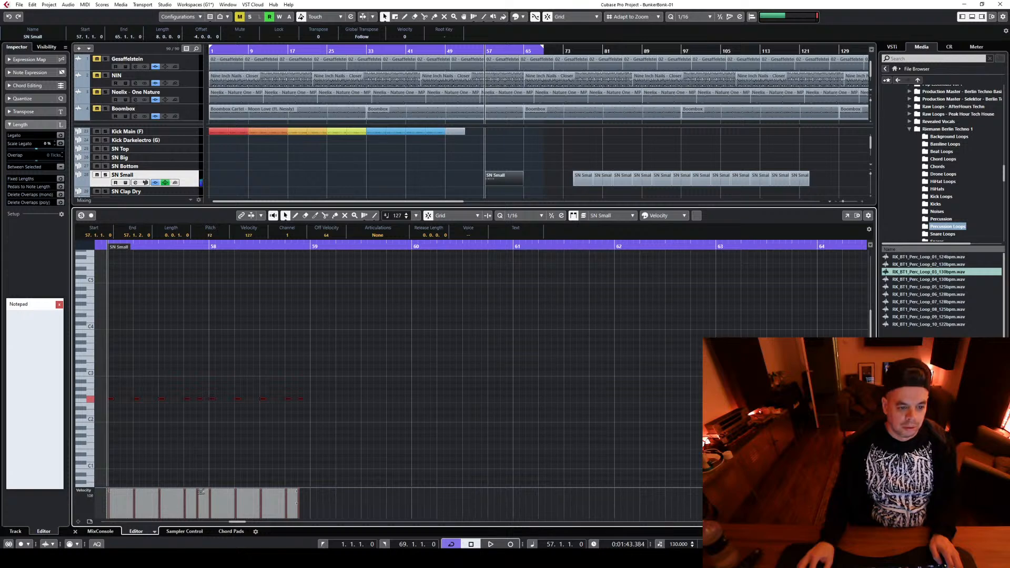
left_click(200, 459)
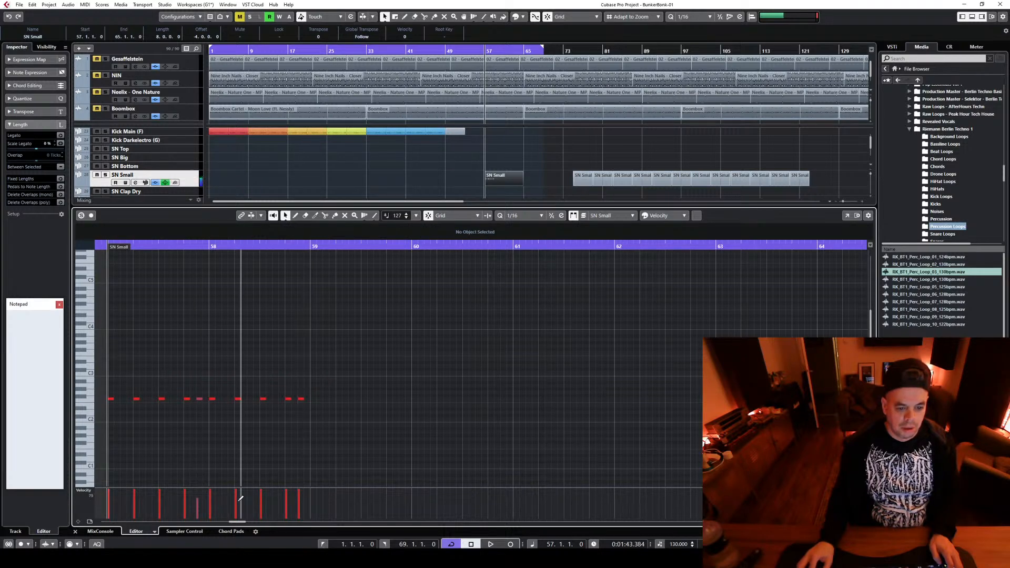
left_click(199, 492)
left_click(299, 494)
key("space")
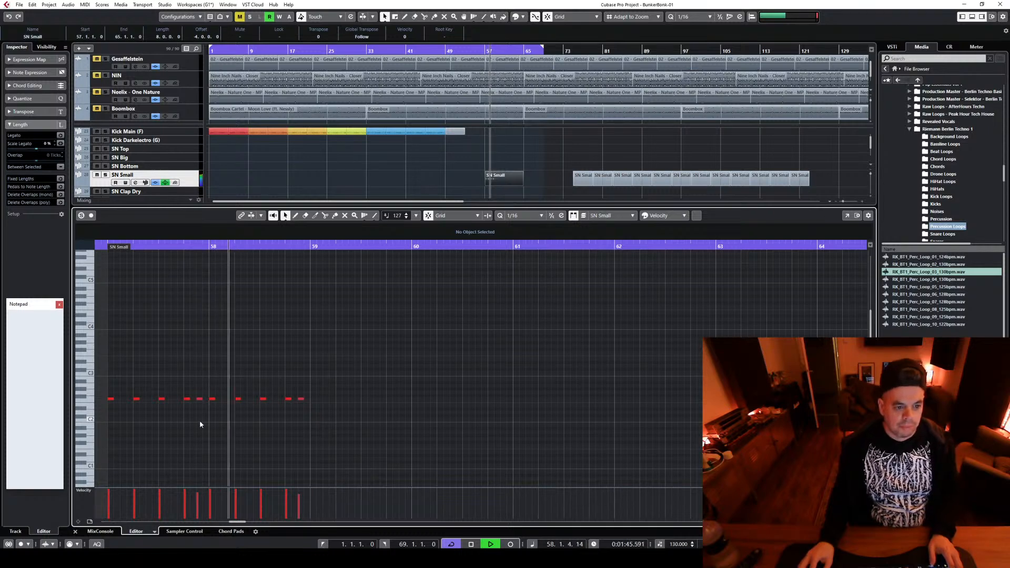
key("space")
Add an F2 snare note at 58.3.4 with velocity 92 and play back the end of bar 58
left_click(284, 398)
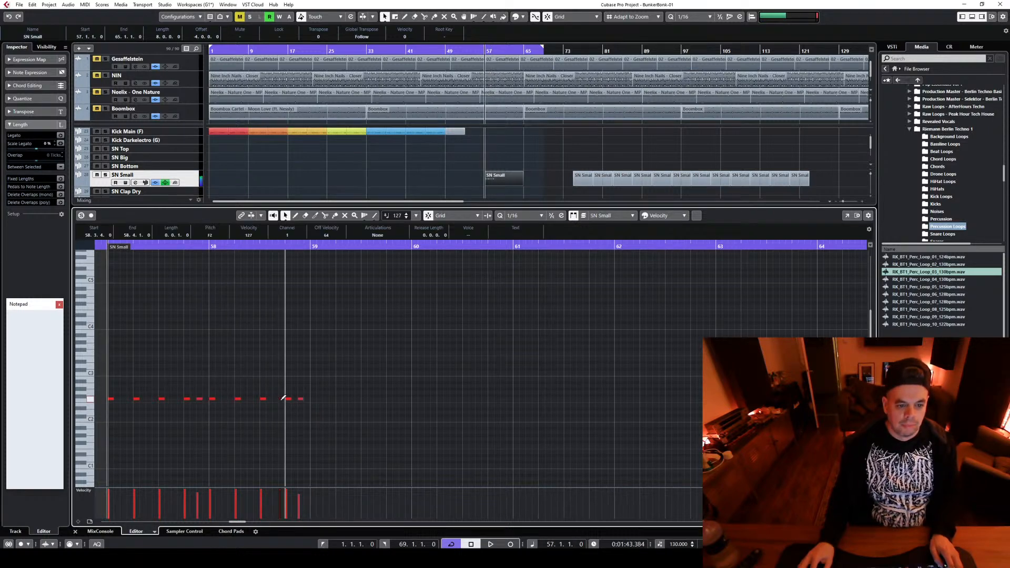
left_click(283, 495)
left_click(273, 245)
key("space")
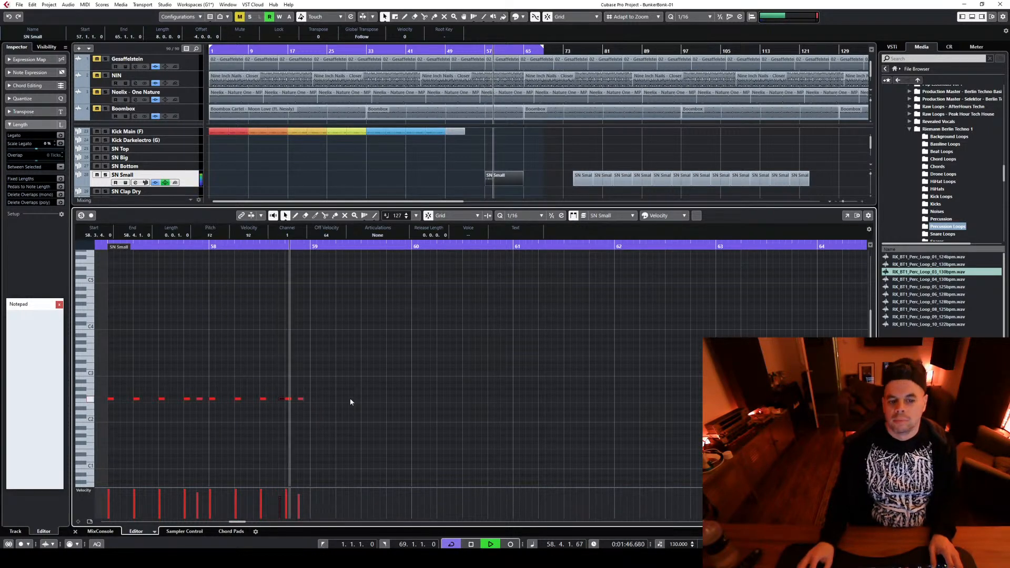
key("space")
Copy the snare pattern of bars 57–58 to bars 59–60
mouse_move(309, 410)
left_mouse_down()
mouse_move(110, 396)
mouse_move(342, 405)
mouse_move(315, 404)
left_mouse_up()
left_click_drag(556, 425, 458, 416)
left_click(542, 422)
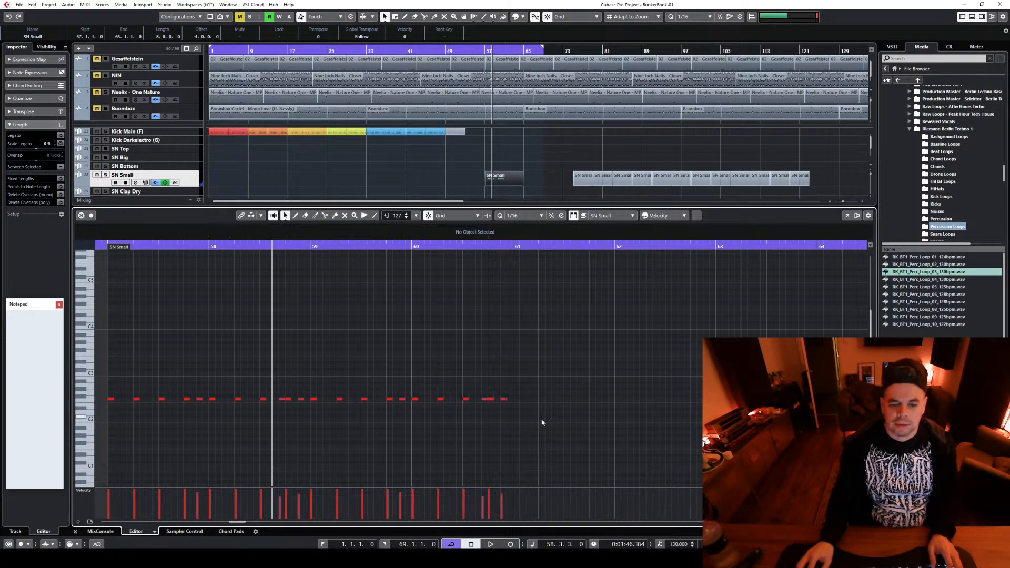
Draw F2 snare notes on every eighth of bar 61 and repeat them across bars 62–64
left_click(516, 399)
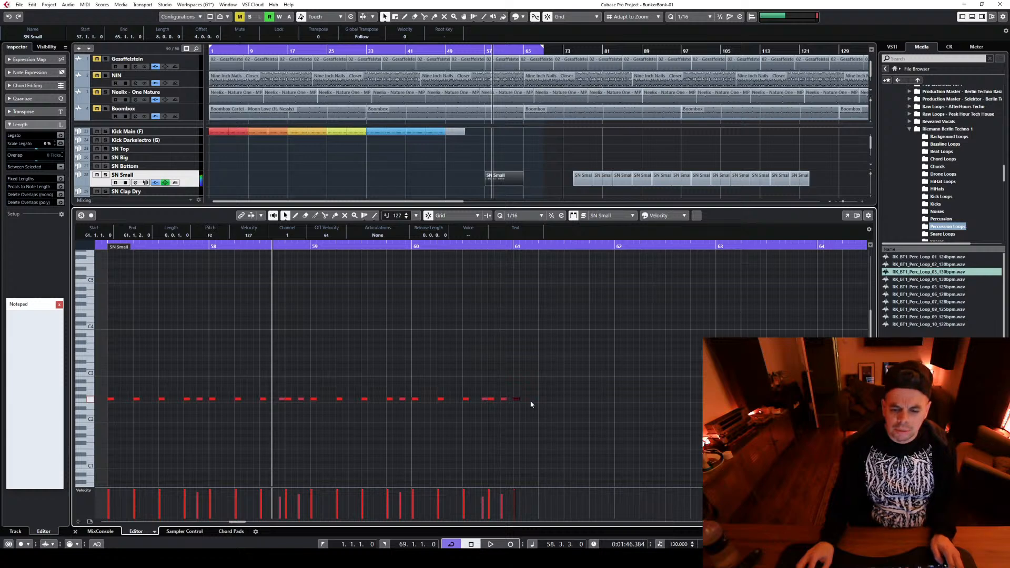
left_click(528, 399)
left_click(541, 398)
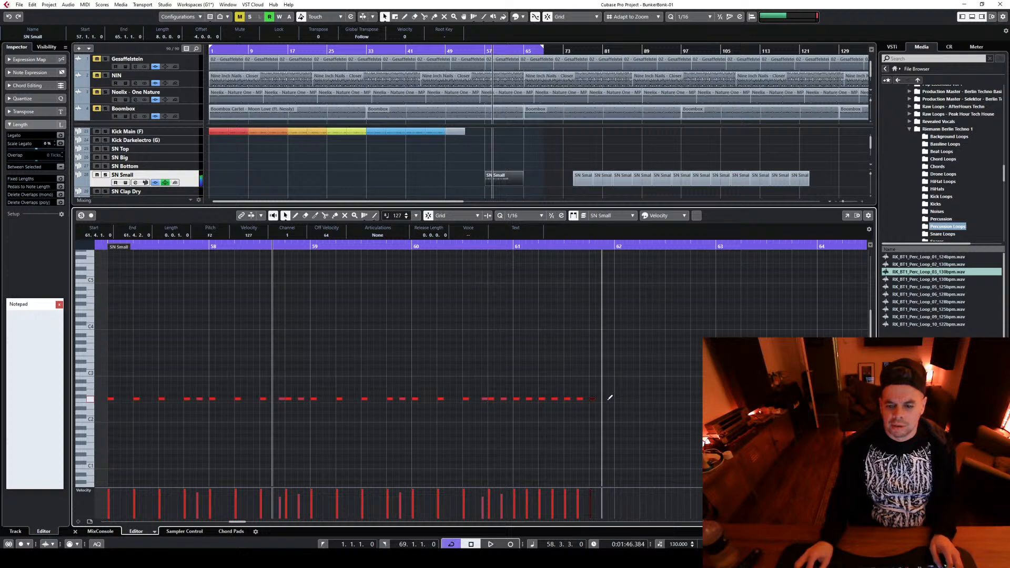
left_click_drag(241, 523, 245, 524)
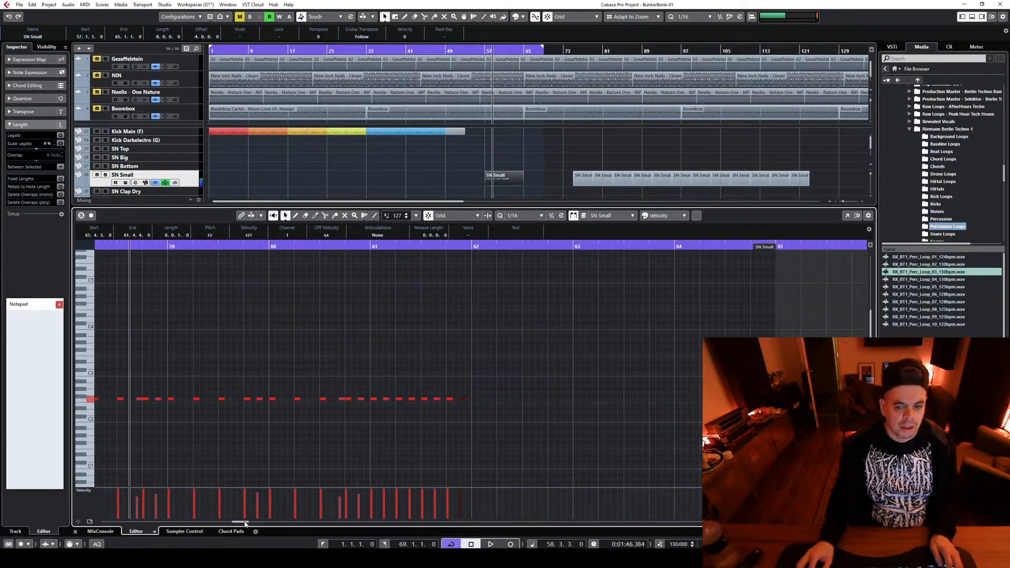
left_click_drag(490, 411, 577, 398)
left_click(517, 406)
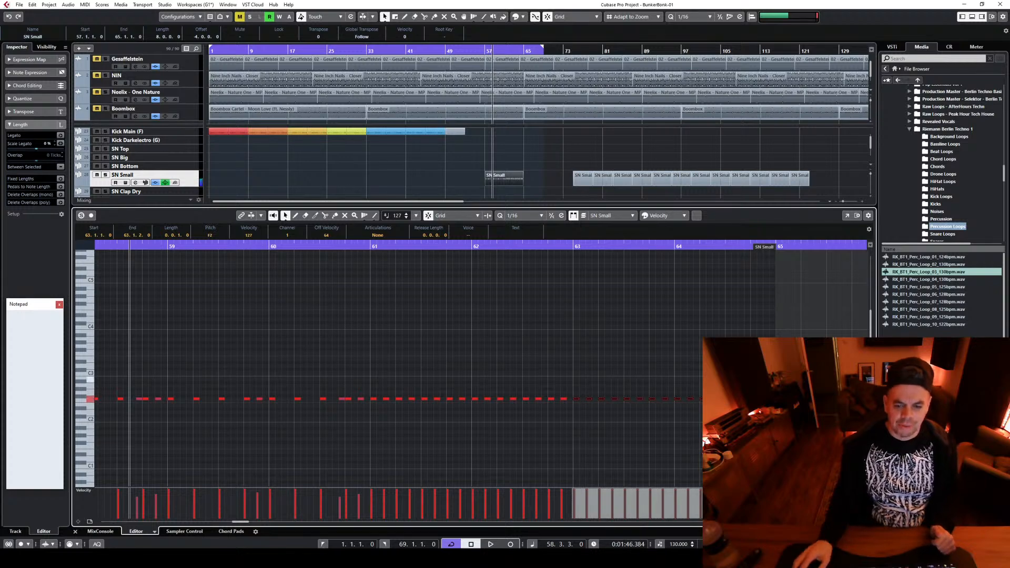
left_click(375, 389)
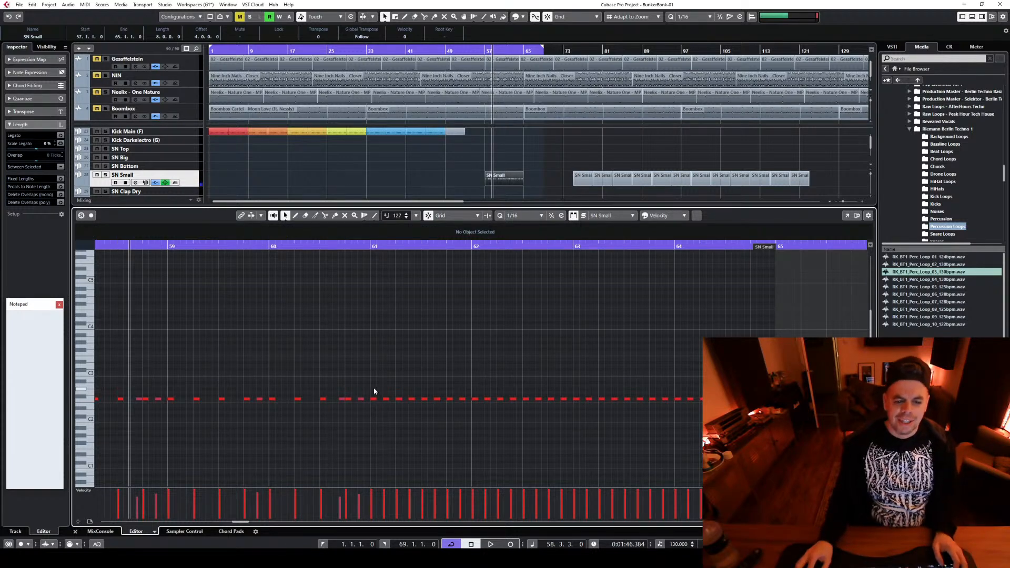
Try copying all snare notes from bar 61 to the part's end one sixteenth later, and undo it
left_click_drag(374, 389, 707, 418)
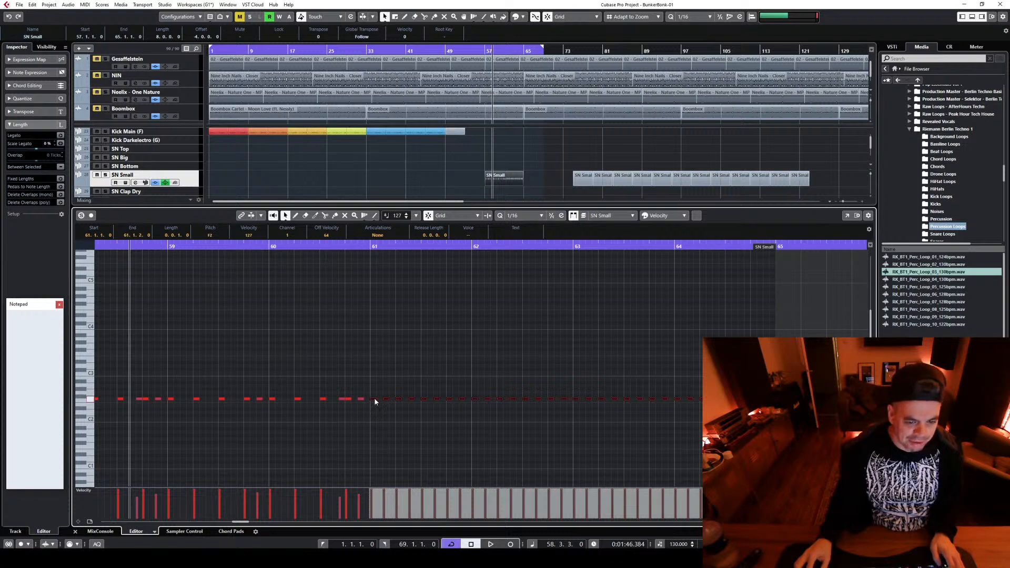
left_click_drag(374, 400, 381, 401)
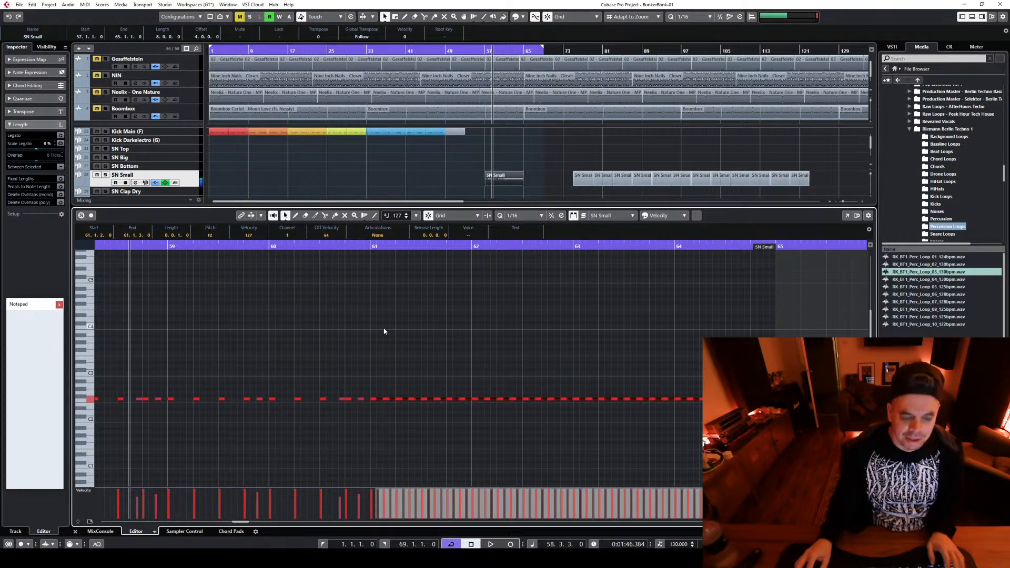
key("ctrl+z")
Copy the snare notes of bars 63–64 one sixteenth later to make continuous sixteenths, and play from bar 63
left_click(370, 246)
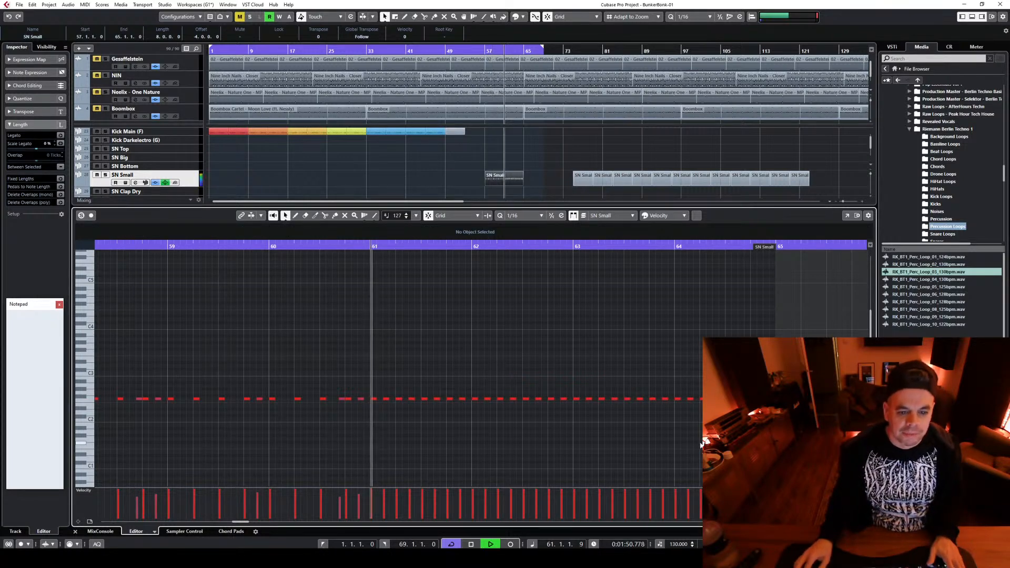
key("space")
left_click_drag(577, 388, 699, 419)
key("space")
left_click_drag(577, 400, 583, 400)
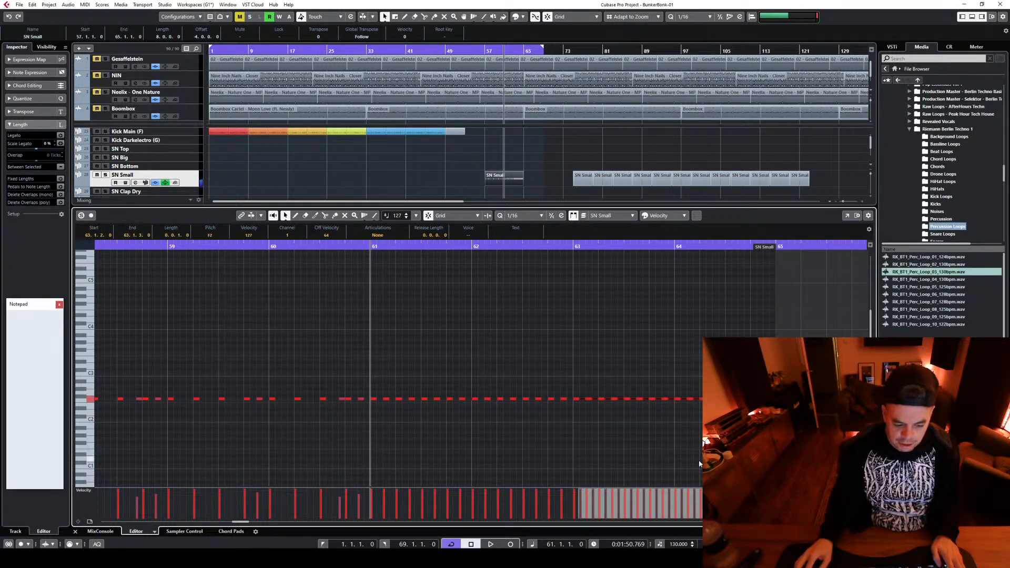
left_click(571, 250)
key("space")
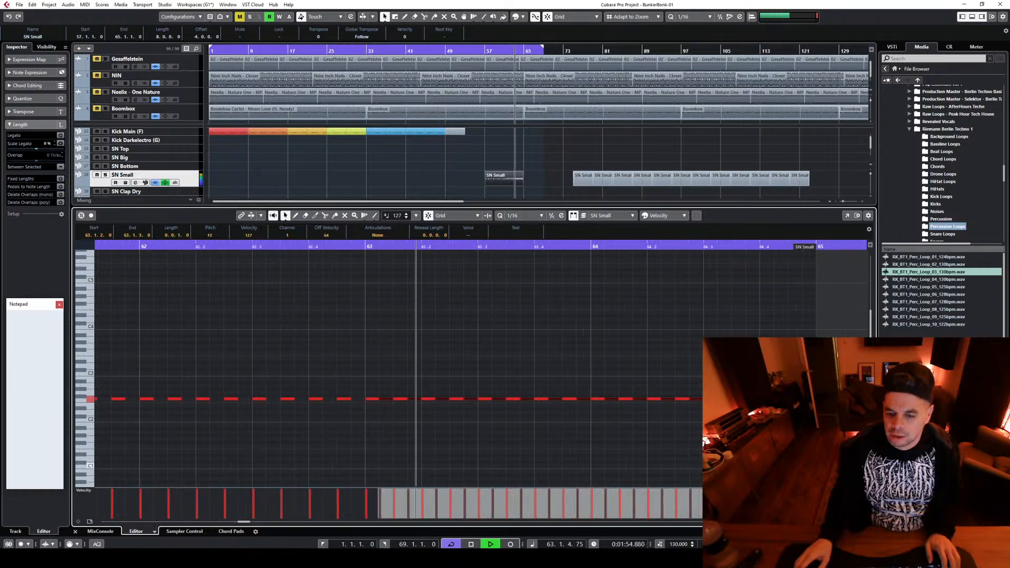
key("space")
Set the quantize value to 1/32, turn the bar 64 snare notes into a continuous thirty-second-note roll, and audition it
left_click_drag(642, 375, 700, 424)
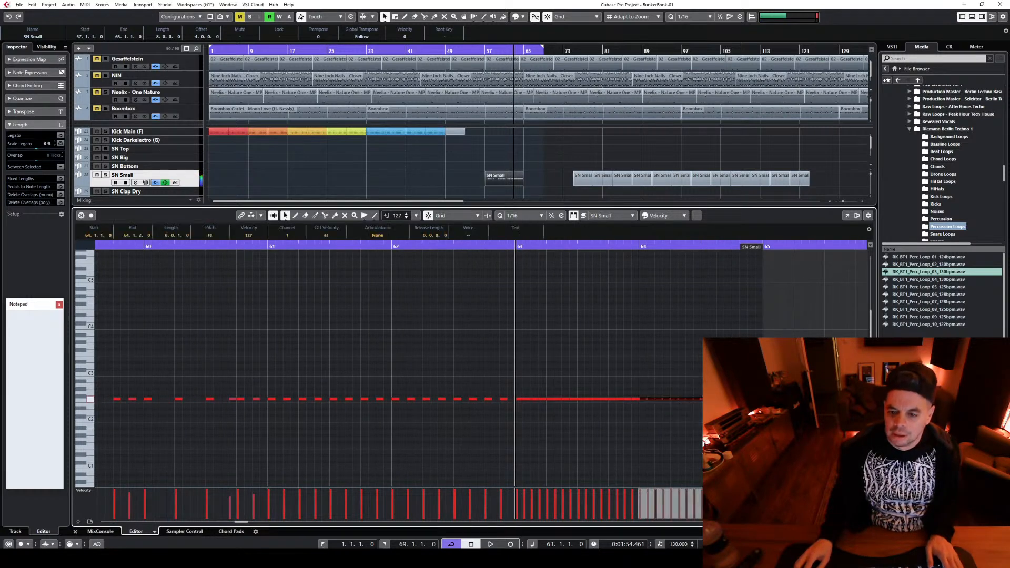
key("h")
left_click(526, 215)
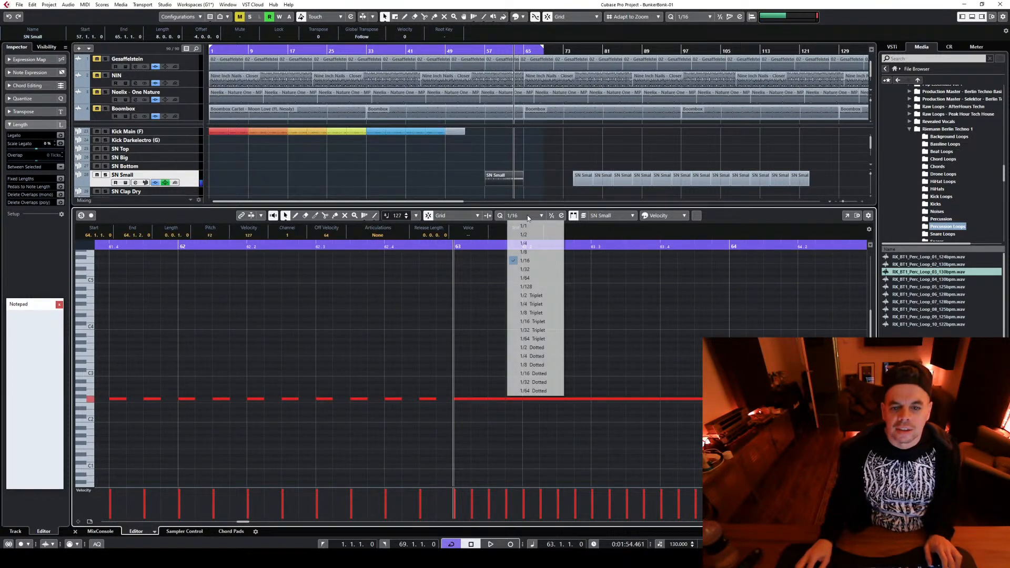
left_click(531, 269)
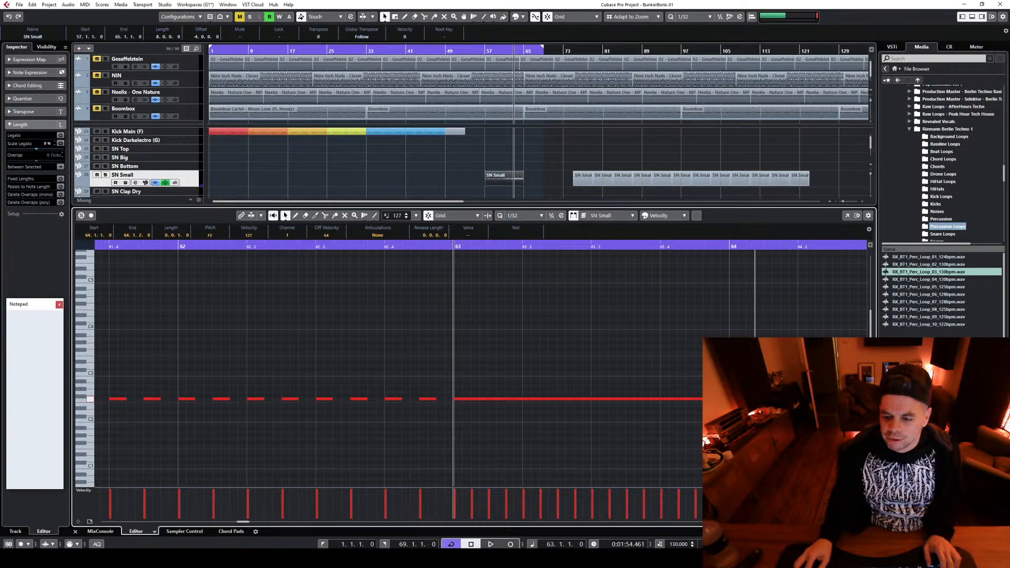
key("space")
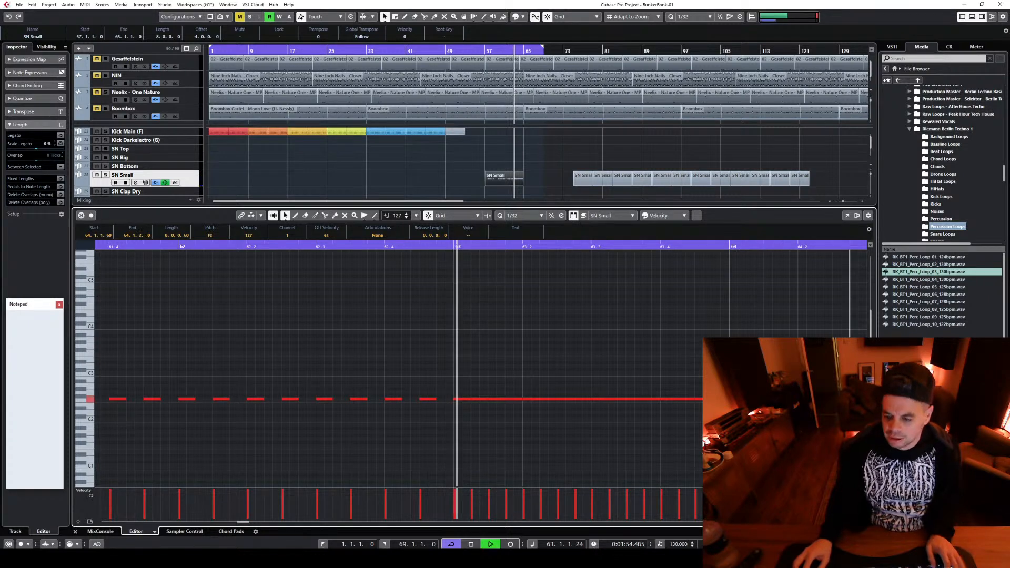
key("g")
key("g")
key("g")
key("g")
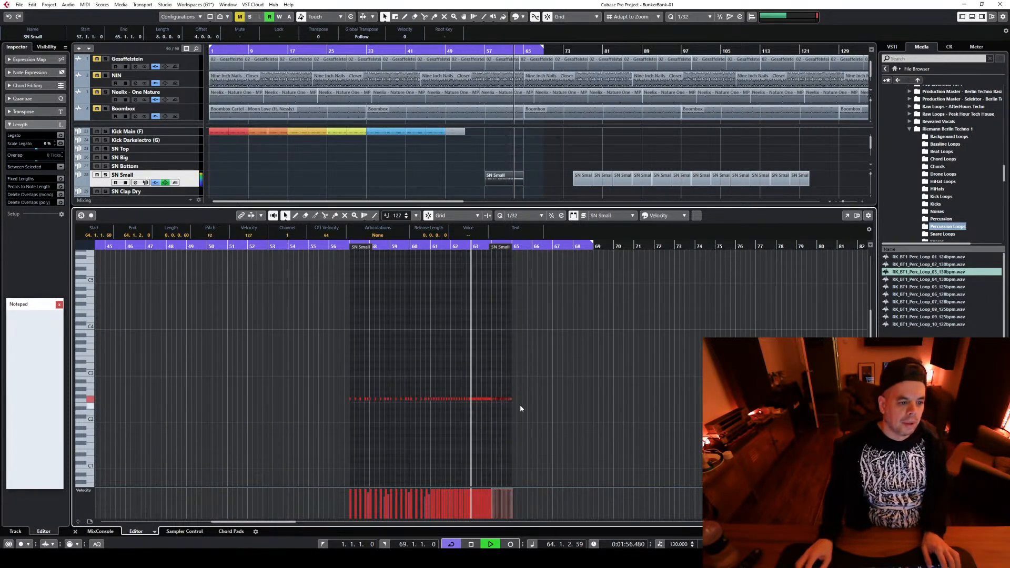
Try a lower pitch for all SN Small notes, audition it, and restore F2
left_click_drag(545, 405, 311, 377)
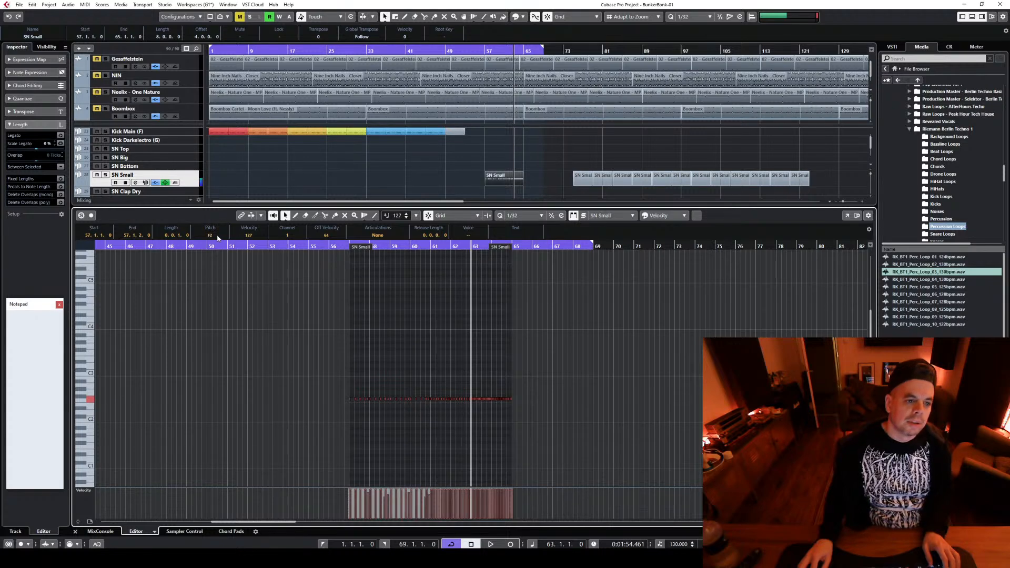
key("Down")
key("Down")
key("Down")
key("Down")
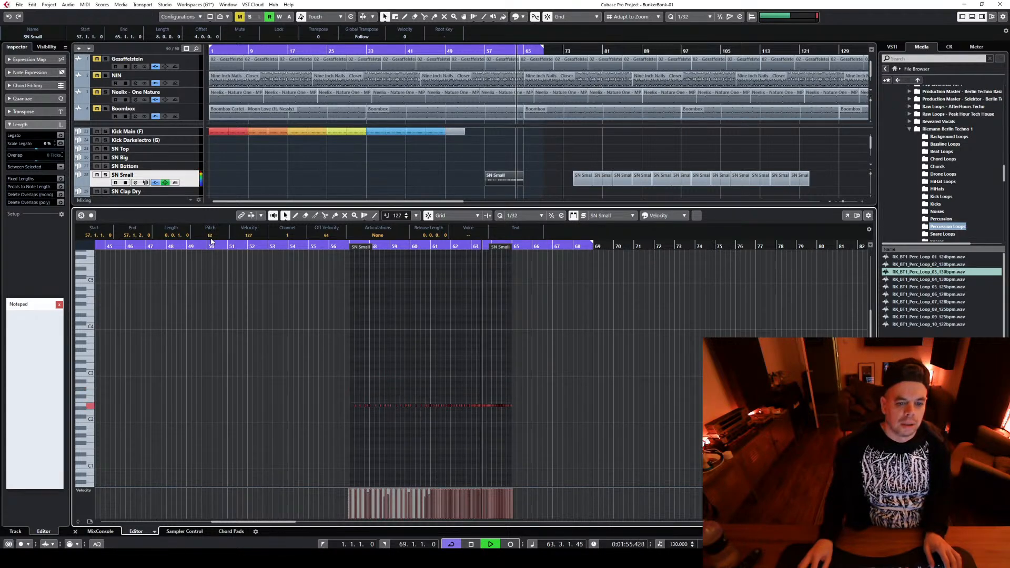
key("space")
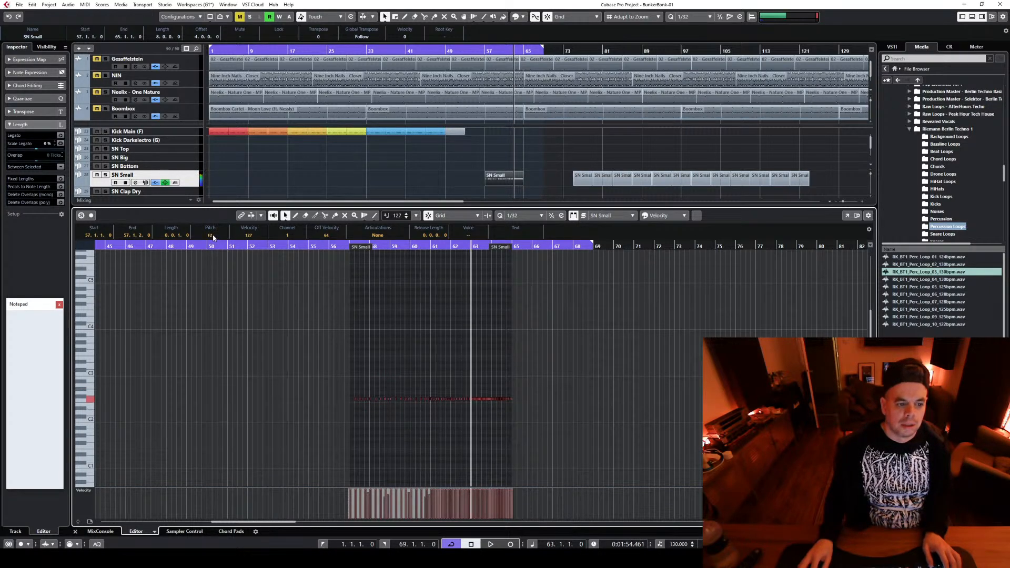
Play from bar 57 while showing the SN Small track's Volume automation lane and enlarging it for editing
left_click(479, 53)
key("space")
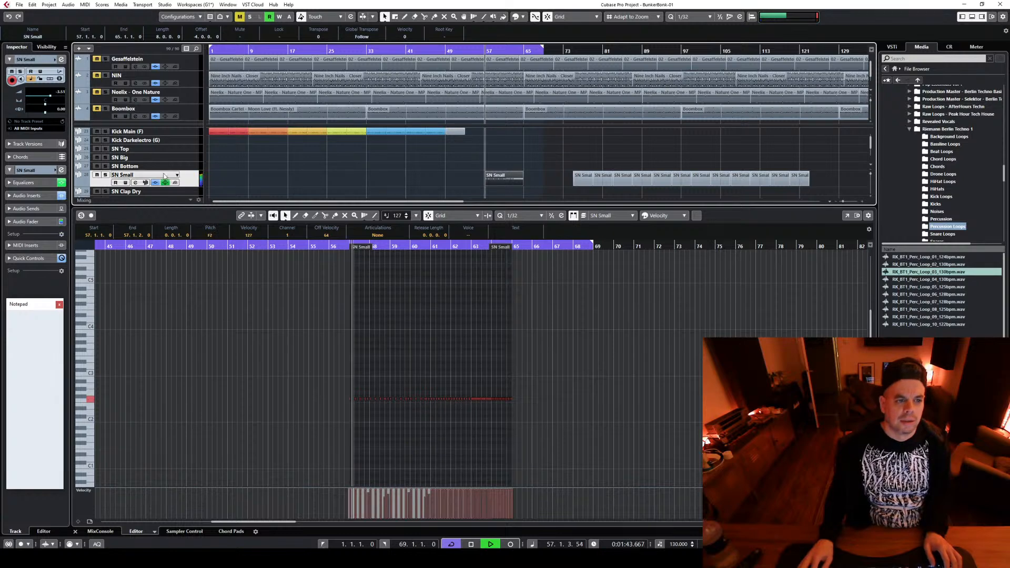
left_click(194, 190)
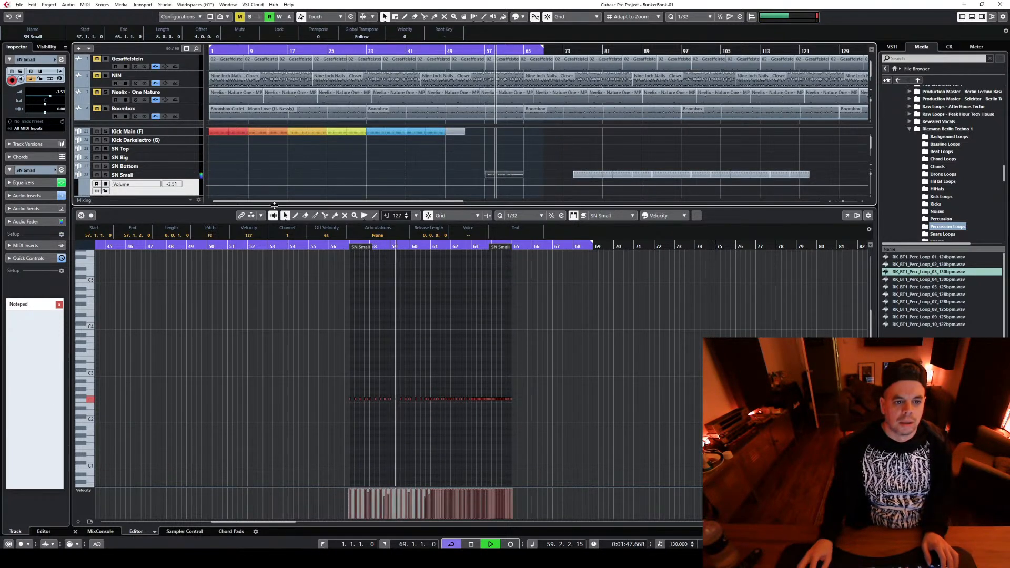
left_click_drag(273, 205, 273, 327)
left_click_drag(193, 195, 174, 321)
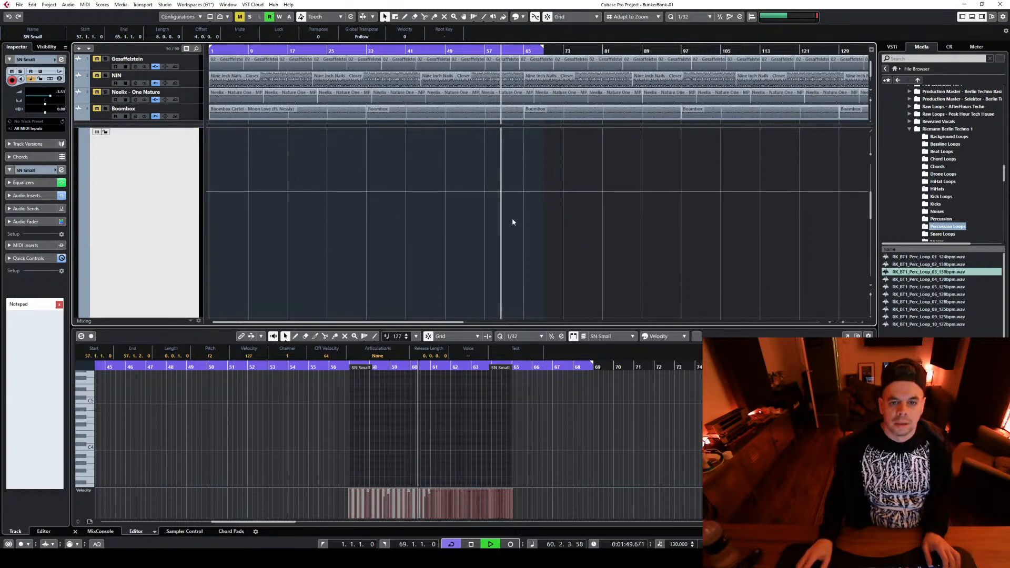
scroll(511, 226, "up", 1)
key("space")
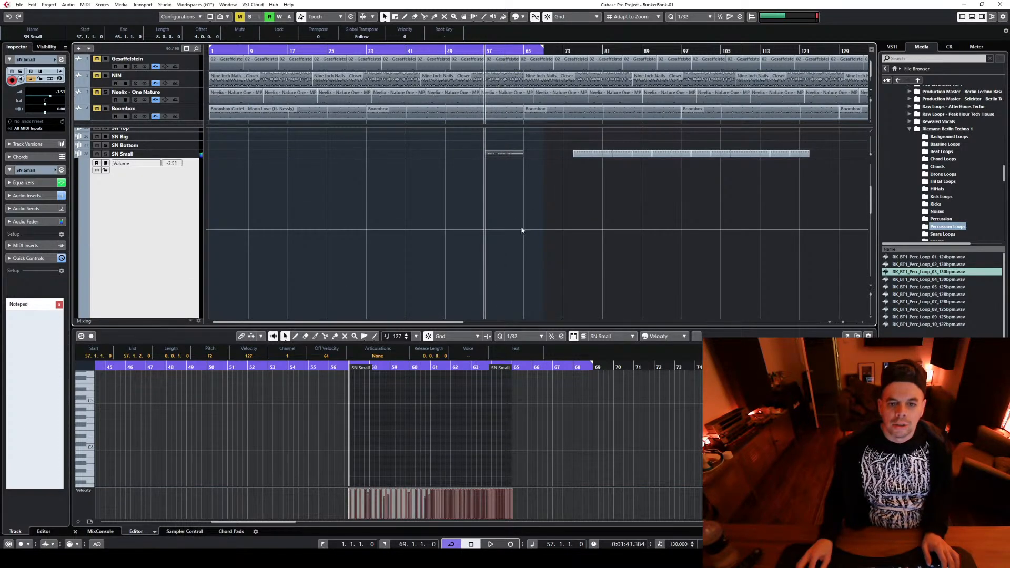
Draw SN Small volume automation rising from -13.5 at bar 57 to -3.51 at bar 65, and play it back
left_click(524, 228)
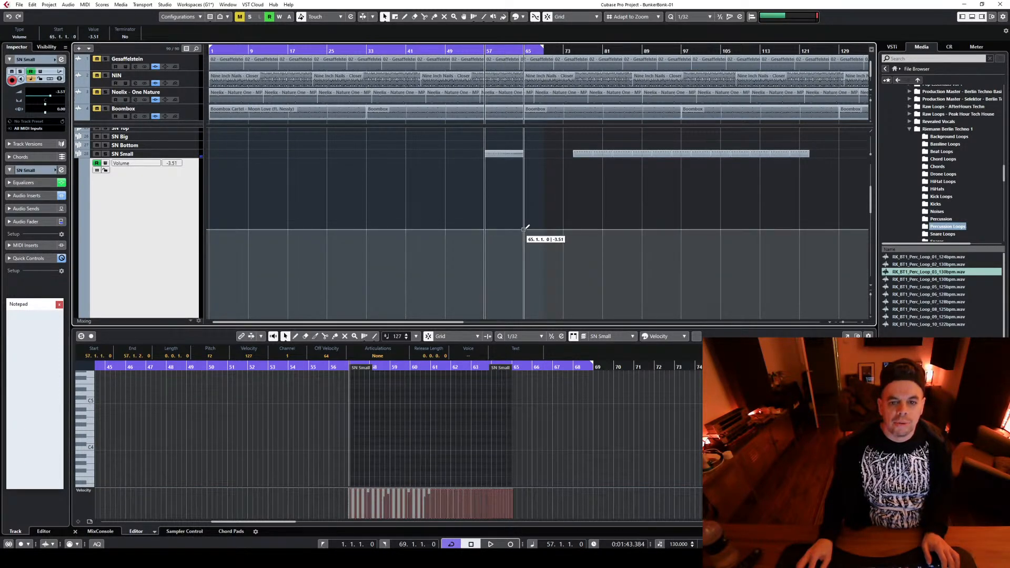
left_click_drag(486, 232, 485, 285)
key("space")
key("space")
key("space")
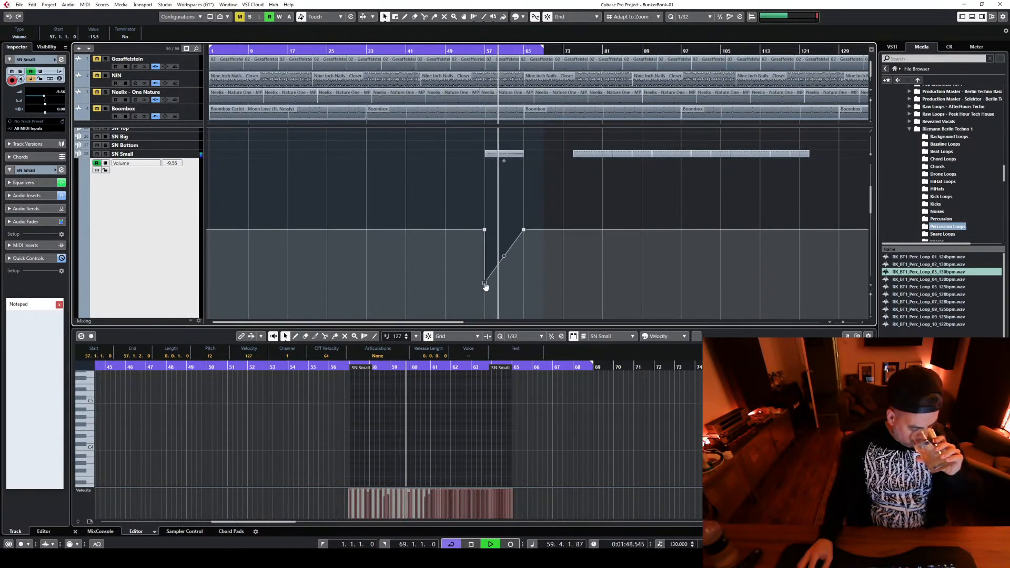
key("space")
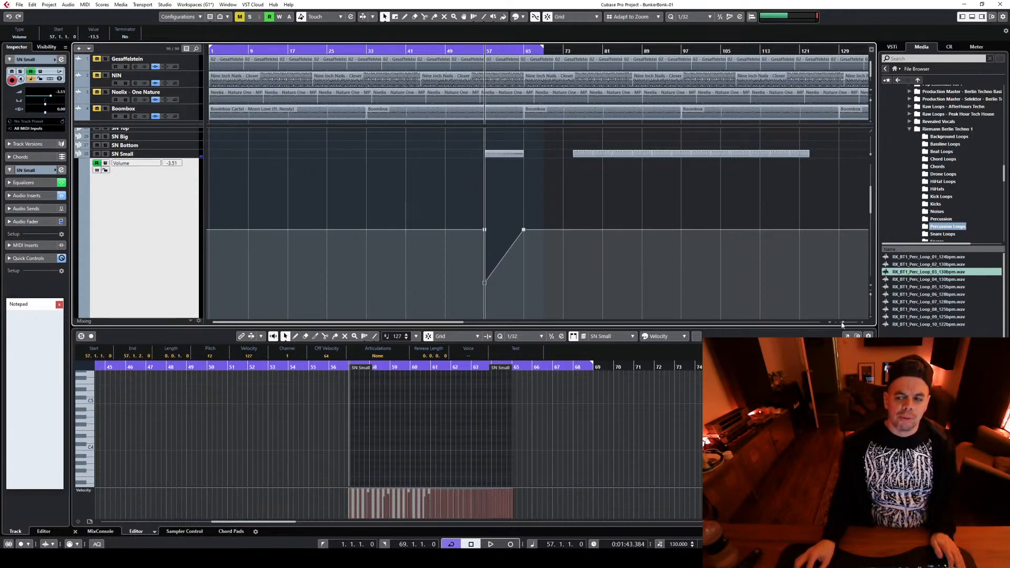
Play the section from bar 57 past bar 65 to review the snare build-up with the other tracks in view
left_click_drag(842, 323, 841, 323)
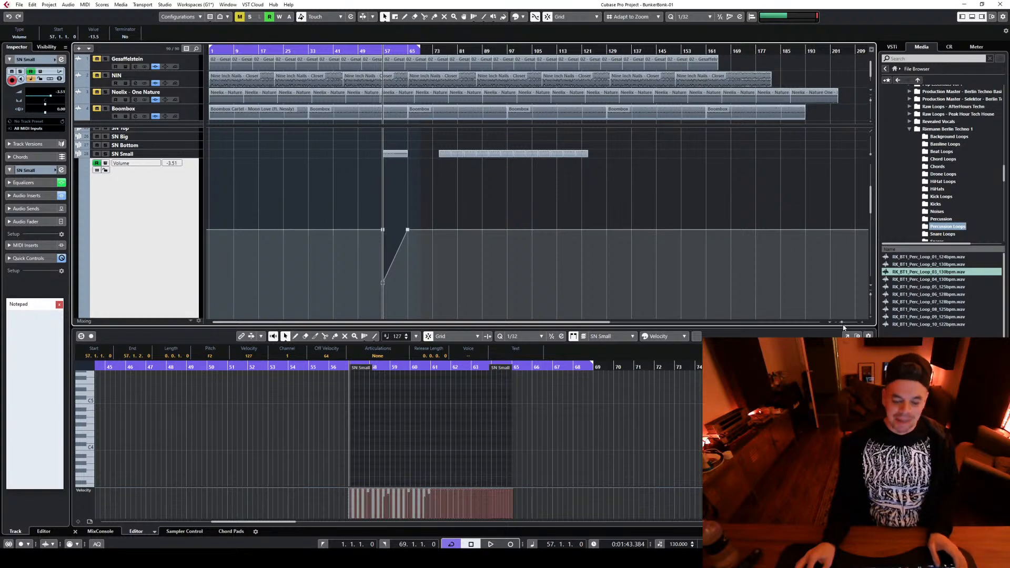
scroll(633, 206, "up", 4)
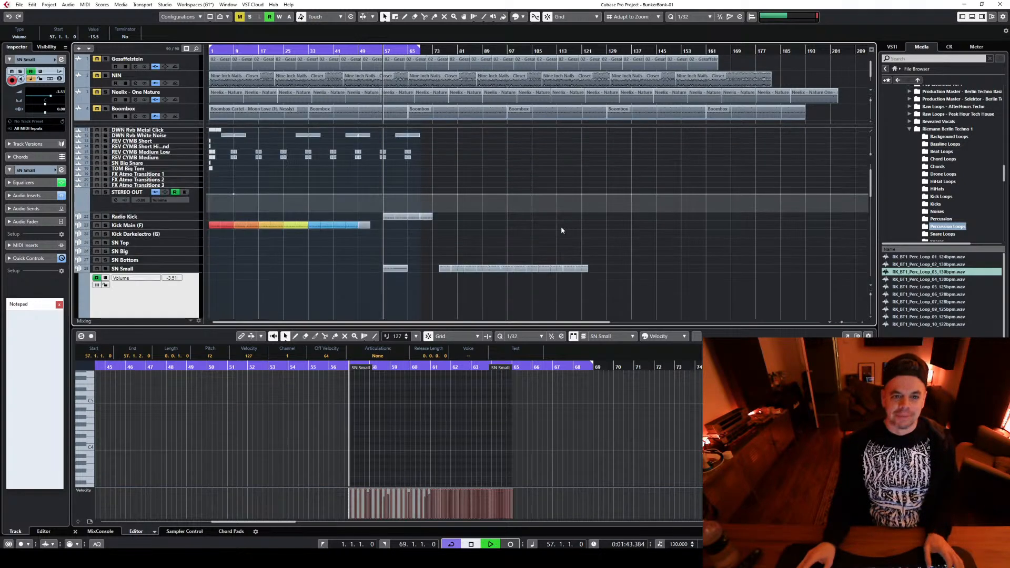
key("space")
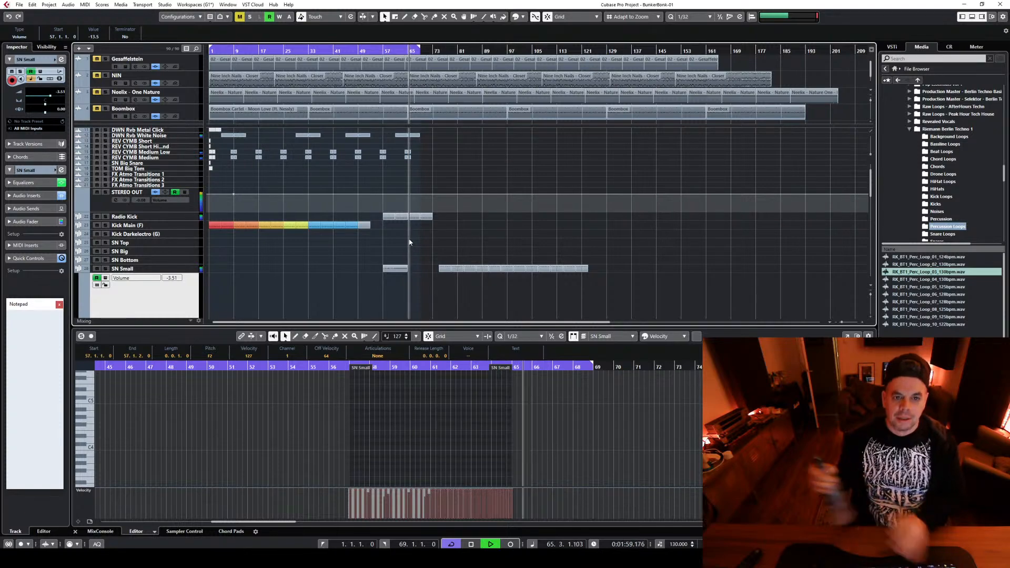
key("space")
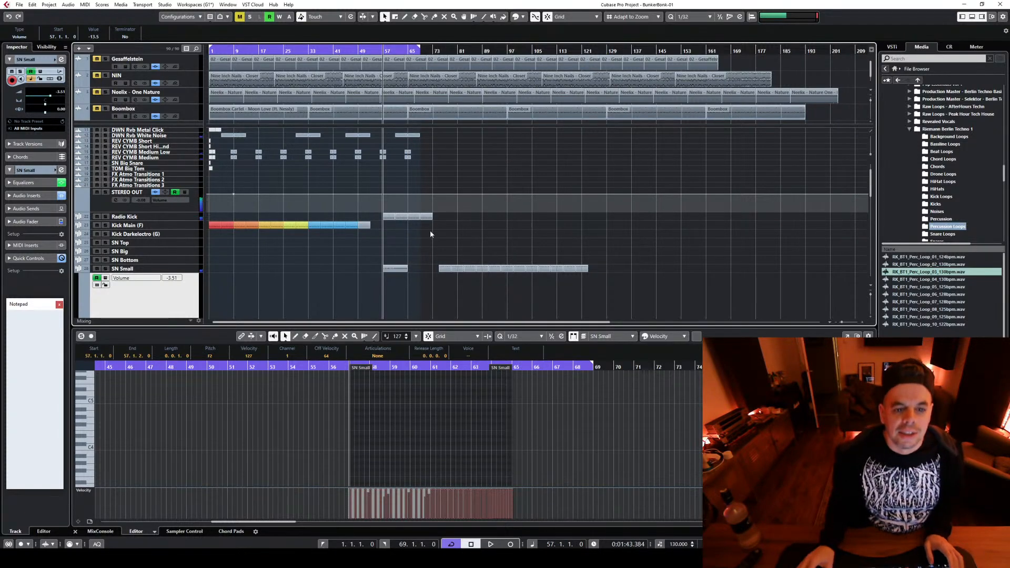
Move the Radio Kick parts between bars 65 and 73 down to the Kick Main (F) track at the same position
scroll(407, 242, "up", 4)
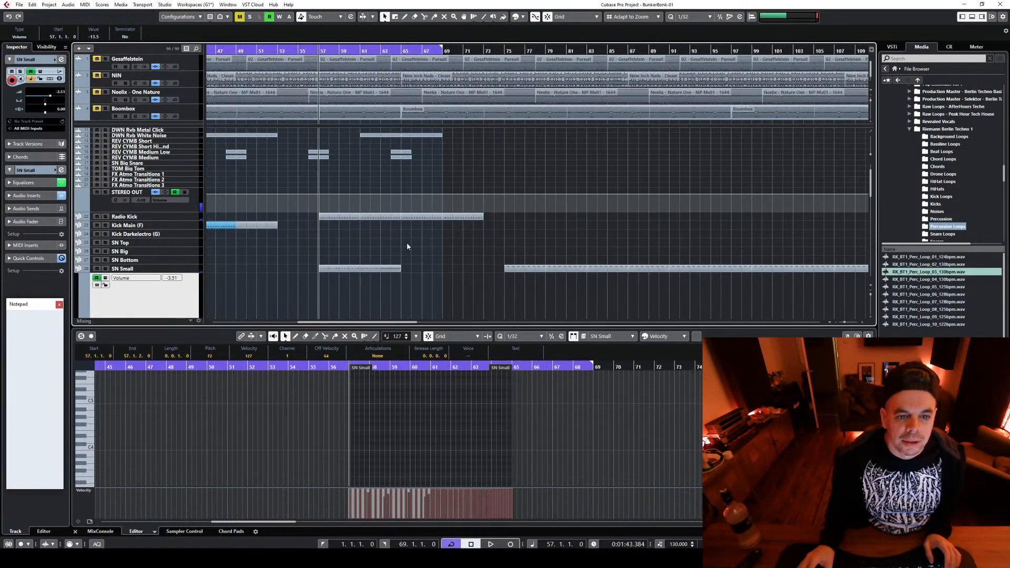
left_click_drag(406, 242, 509, 201)
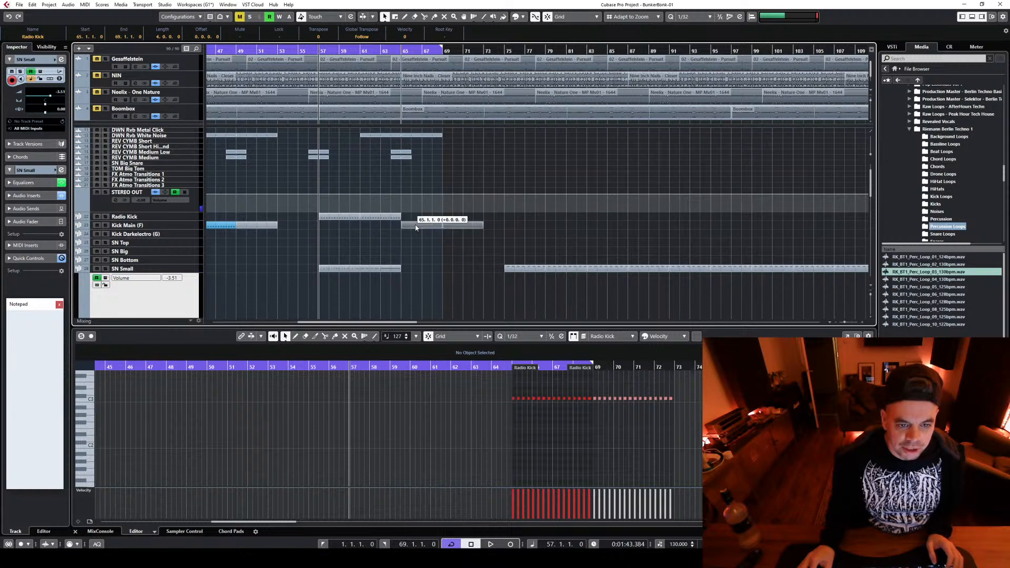
left_click_drag(416, 219, 416, 227)
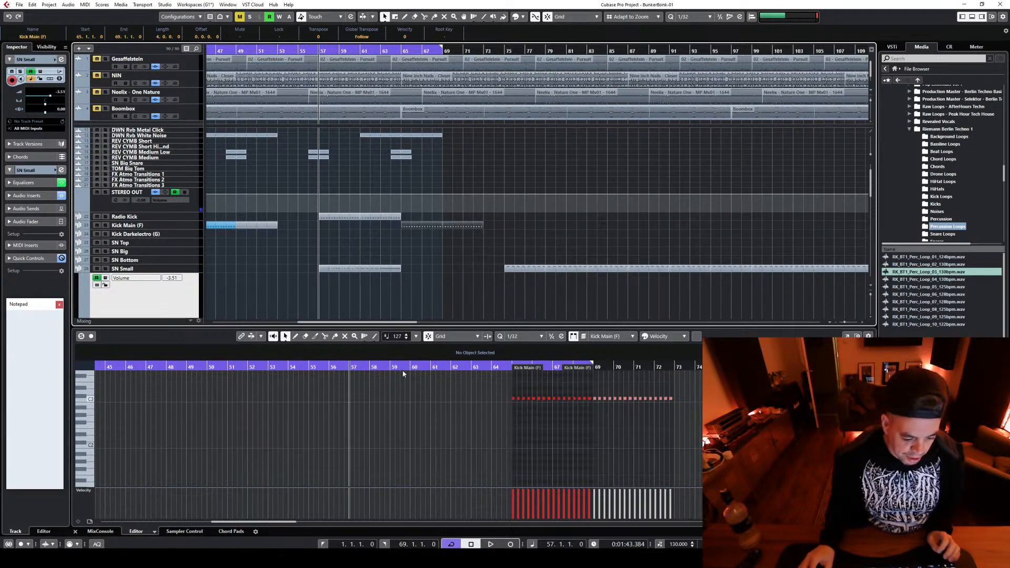
scroll(407, 432, "down", 3)
left_click(477, 296)
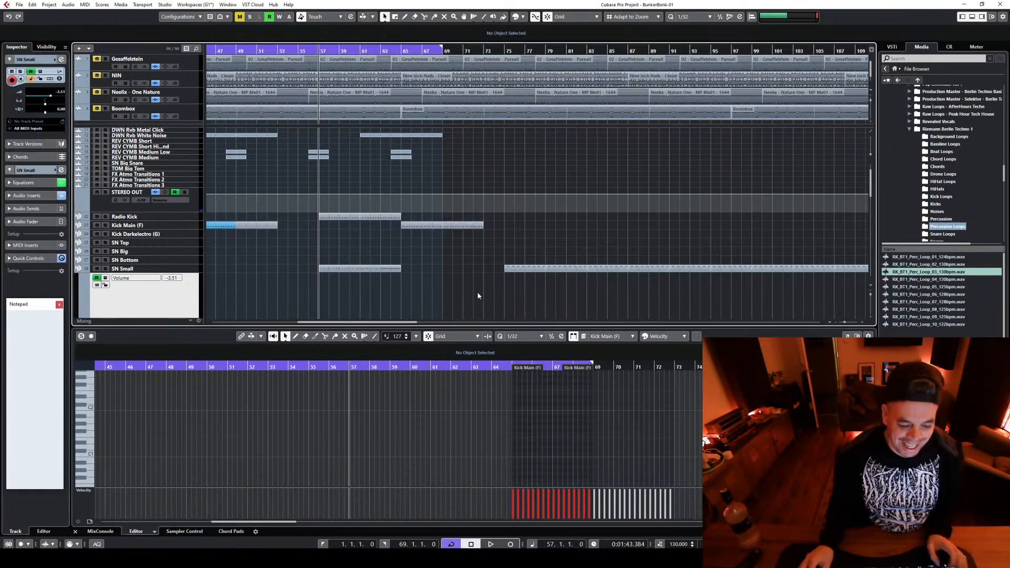
Play the build-up from bar 63 to audition the main kick's entry at bar 65
scroll(468, 291, "down", 3)
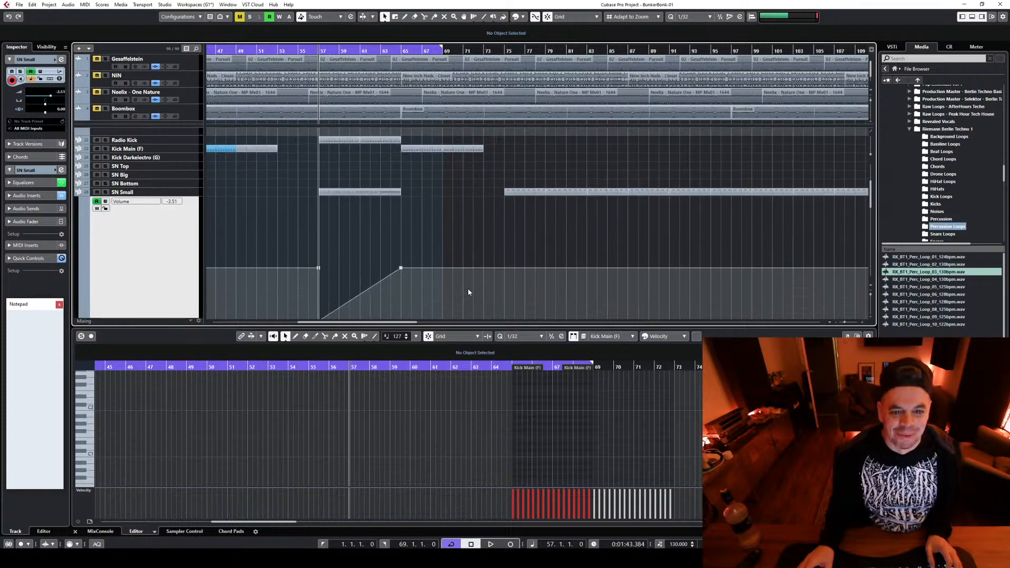
scroll(429, 197, "up", 4)
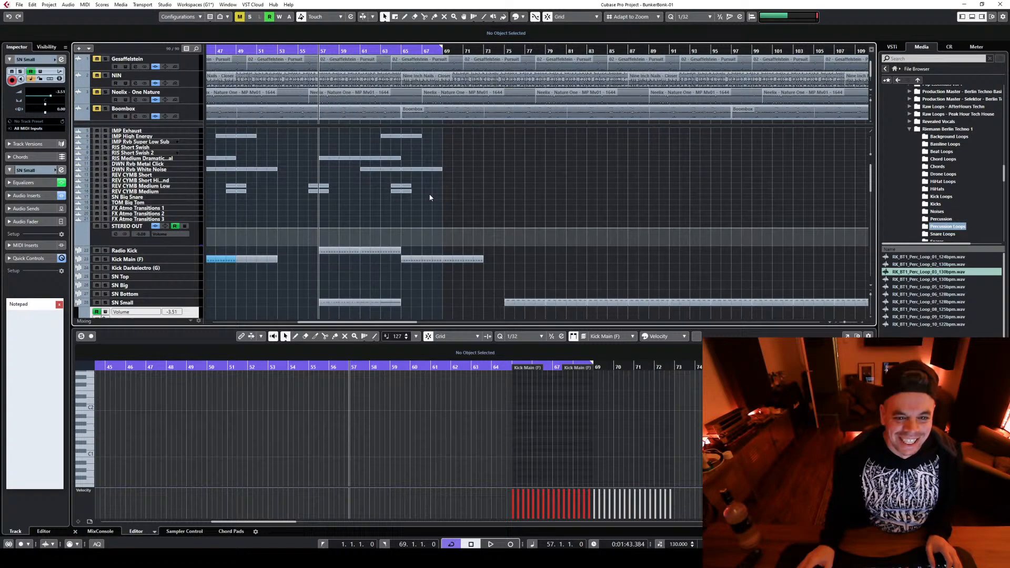
left_click(384, 50)
key("space")
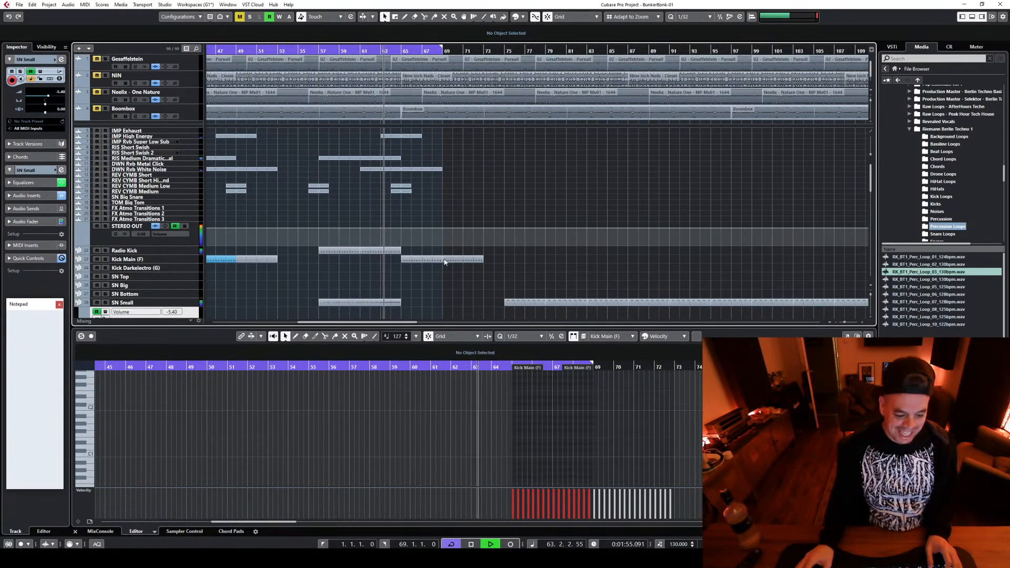
key("space")
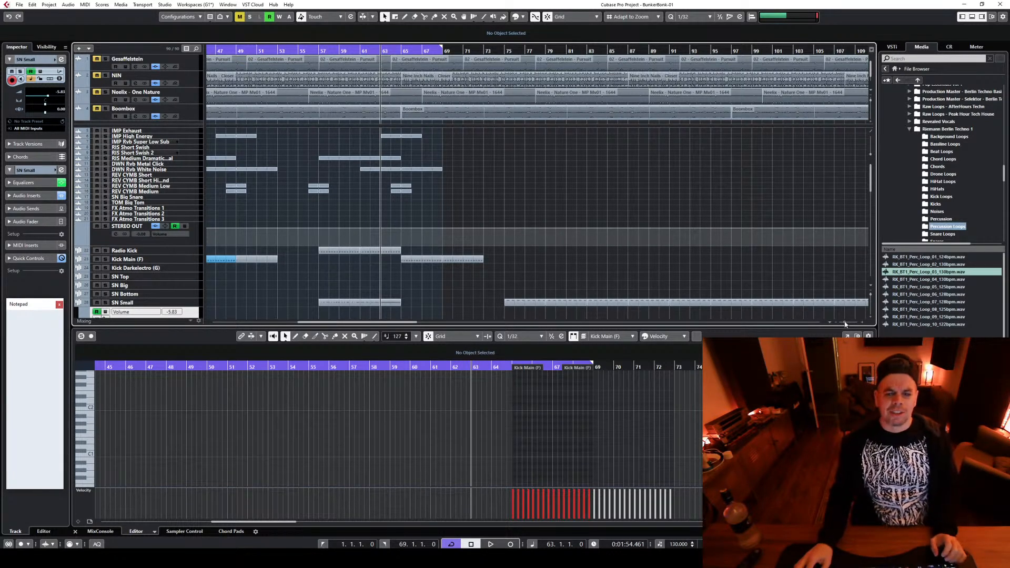
Extend the cycle range to end at bar 73 and play the main kick section from bar 65
left_click_drag(441, 48, 486, 52)
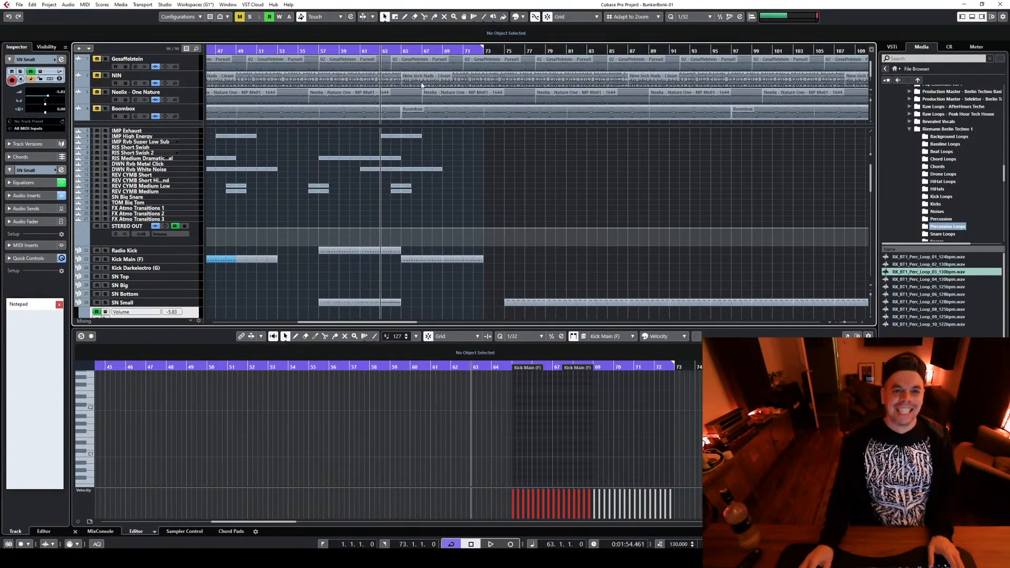
left_click(401, 51)
key("space")
scroll(552, 200, "down", 5)
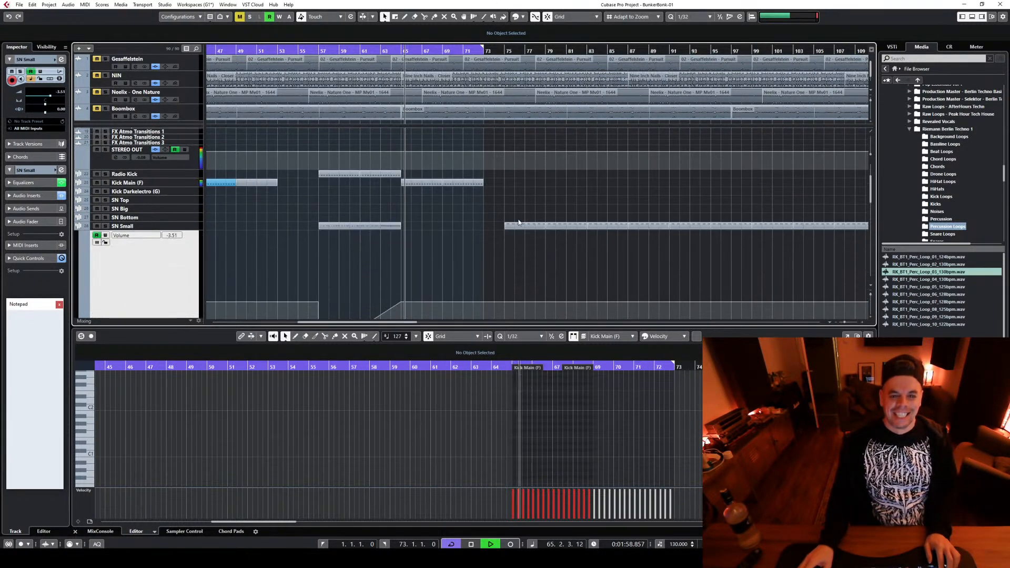
scroll(452, 252, "up", 2)
scroll(450, 251, "down", 3)
scroll(450, 251, "up", 5)
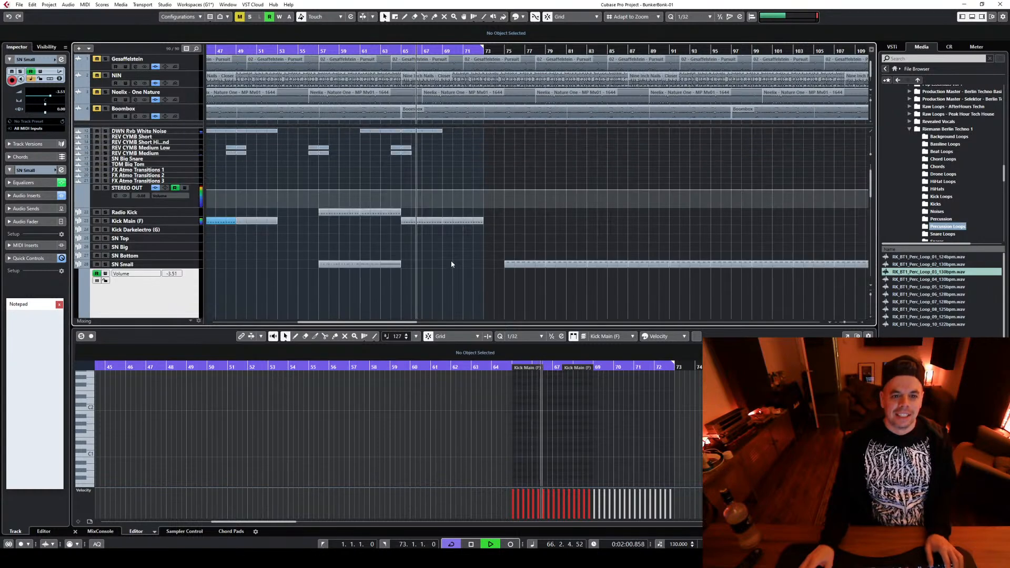
key("space")
Play from bar 61 to listen to the end of the snare build-up
left_click(361, 51)
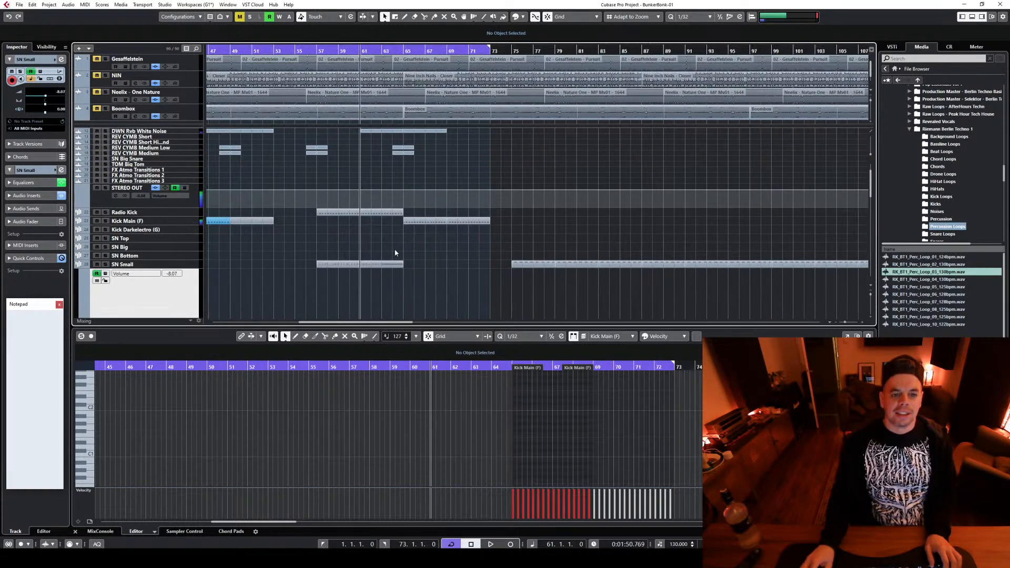
key("space")
scroll(425, 268, "up", 2)
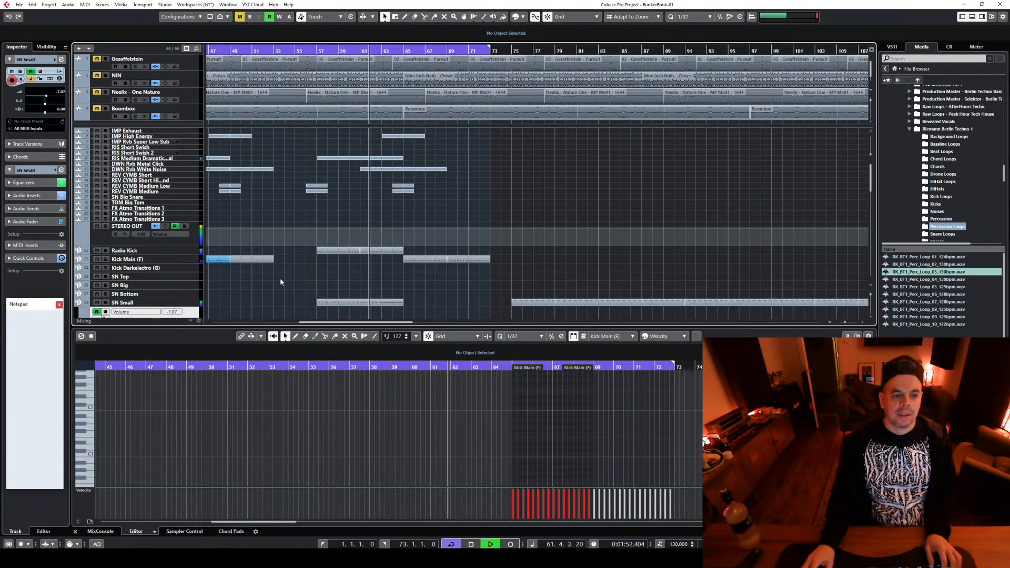
key("space")
Lower the STEREO OUT volume automation to -1.69 between bars 49 and 65 in an enlarged lane, and audition it from bar 48
left_click(230, 228)
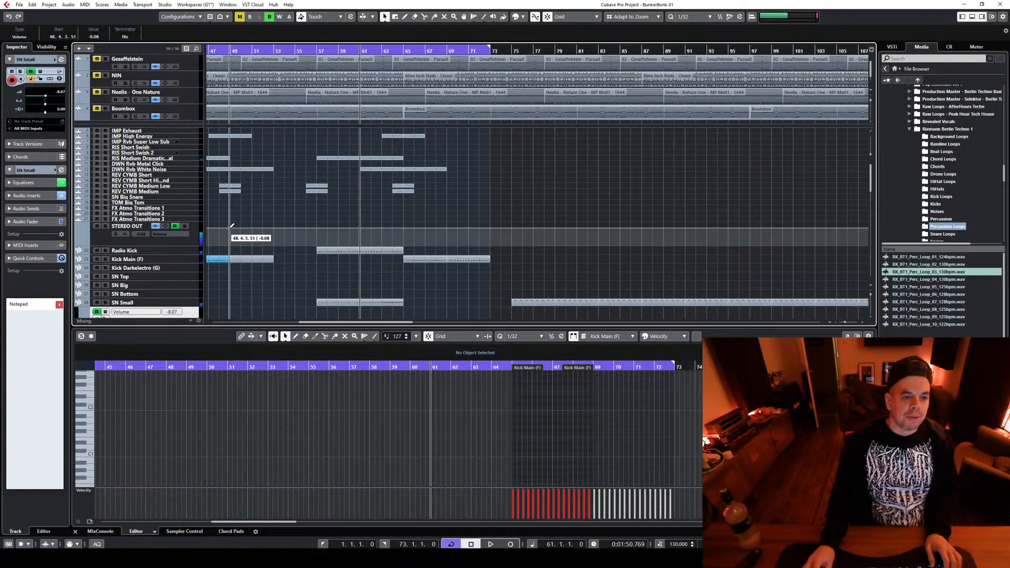
left_click(404, 228)
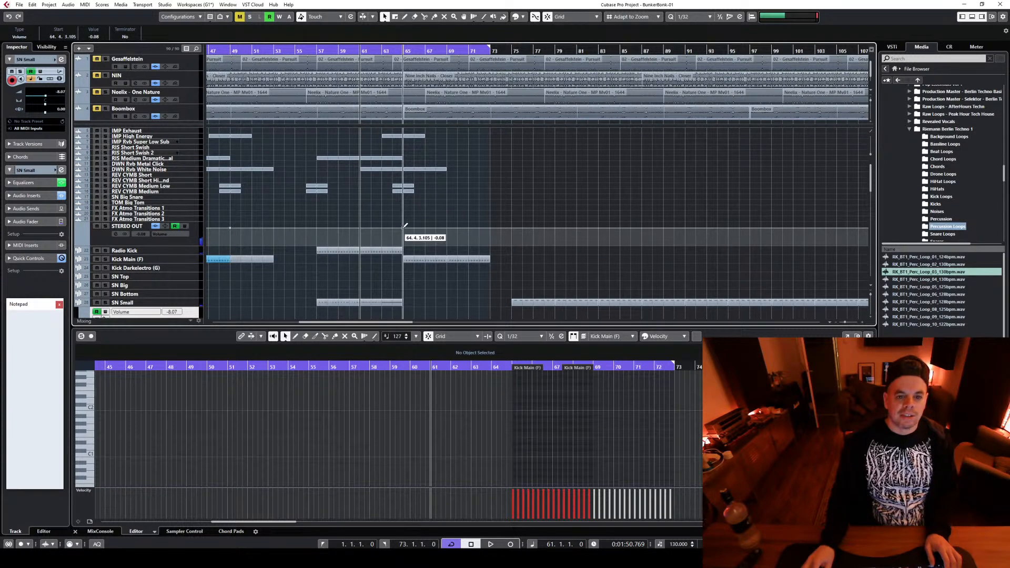
left_click(184, 243)
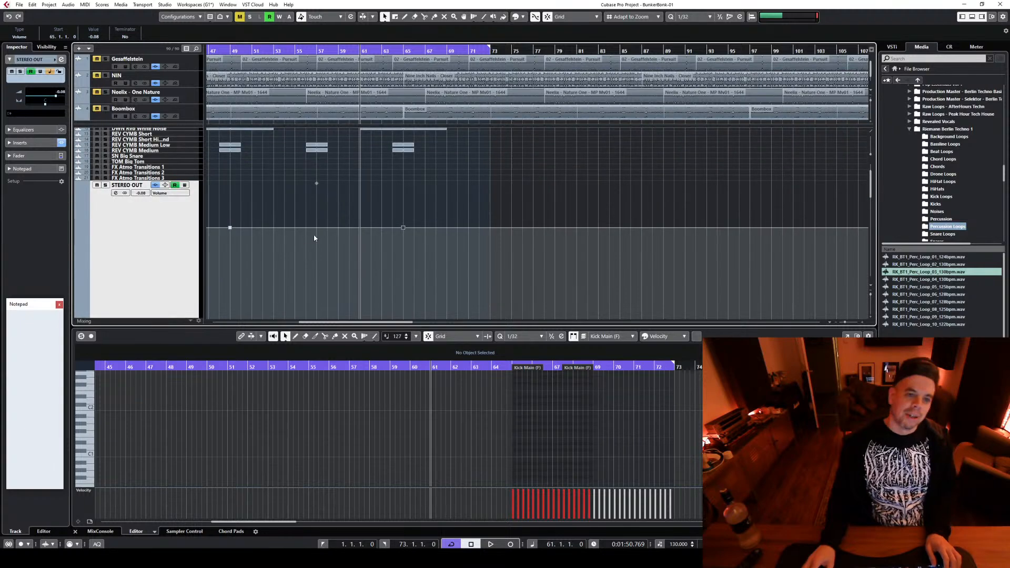
left_click_drag(274, 232, 273, 252)
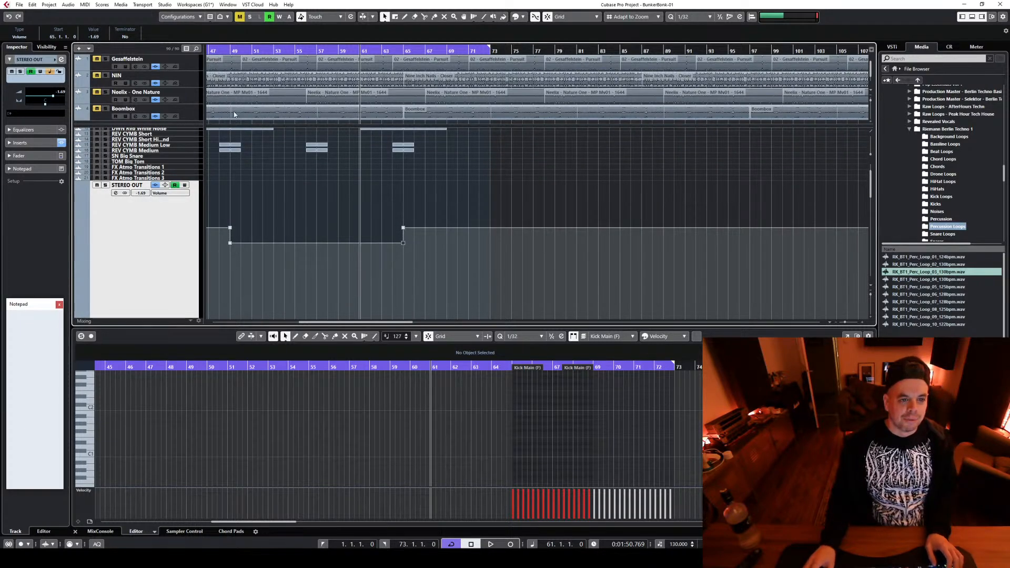
double_click(215, 49)
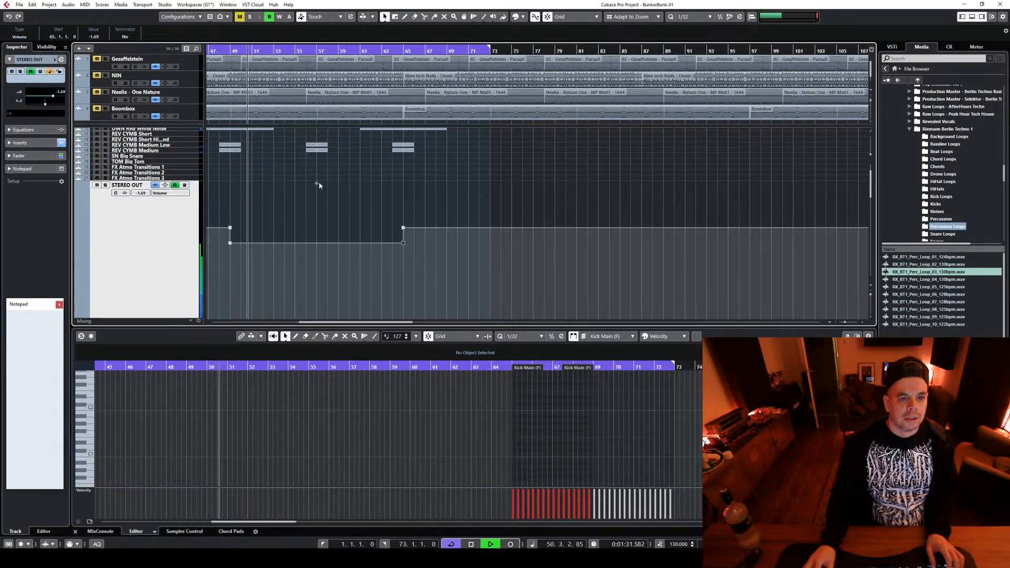
key("space")
Deepen the STEREO OUT volume dip and slope its start from bar 49 down to -2.35 at bar 50
left_click_drag(387, 290, 421, 304)
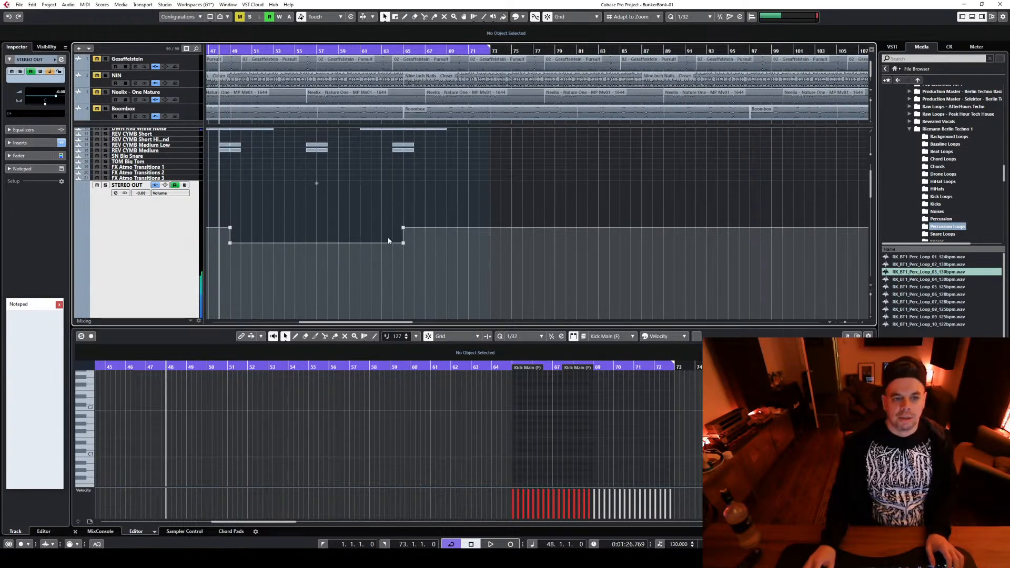
left_click_drag(315, 184, 317, 188)
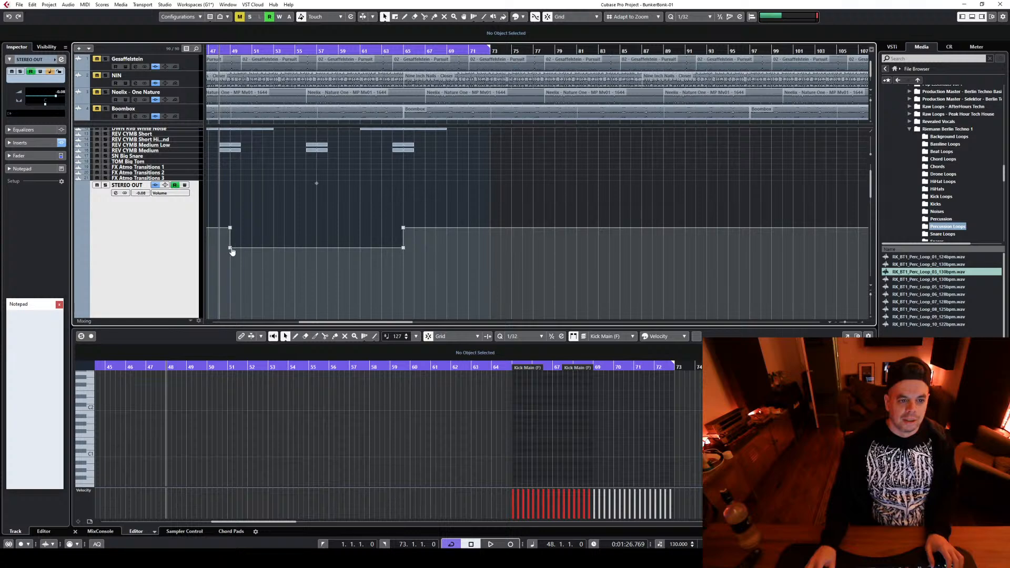
key("h")
left_click_drag(239, 248, 254, 251)
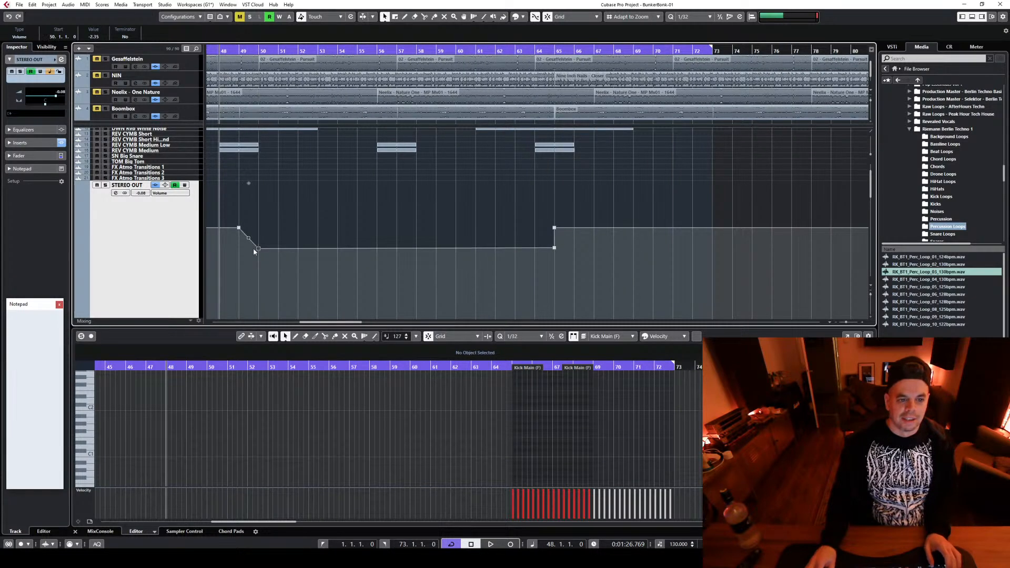
Play from bar 49 past bar 68 while reviewing all tracks across the zoomed-out arrangement
left_click(241, 49)
key("space")
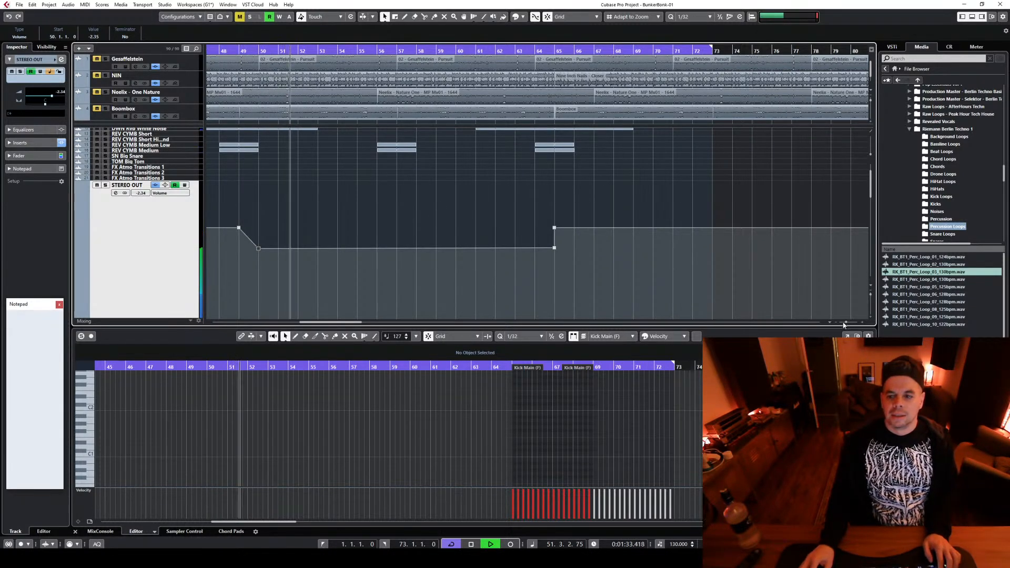
left_click_drag(846, 321, 838, 321)
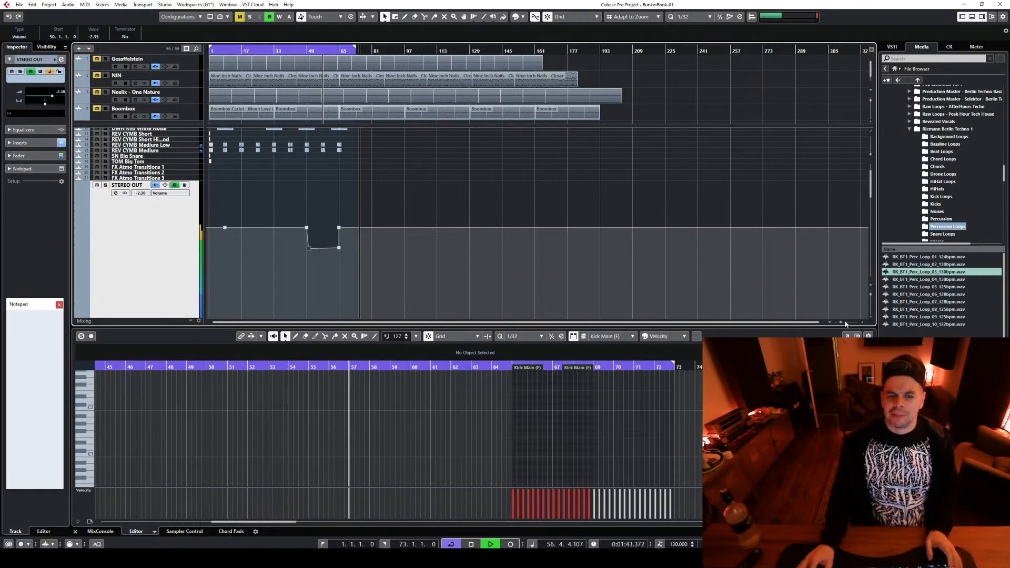
left_click_drag(841, 322, 843, 322)
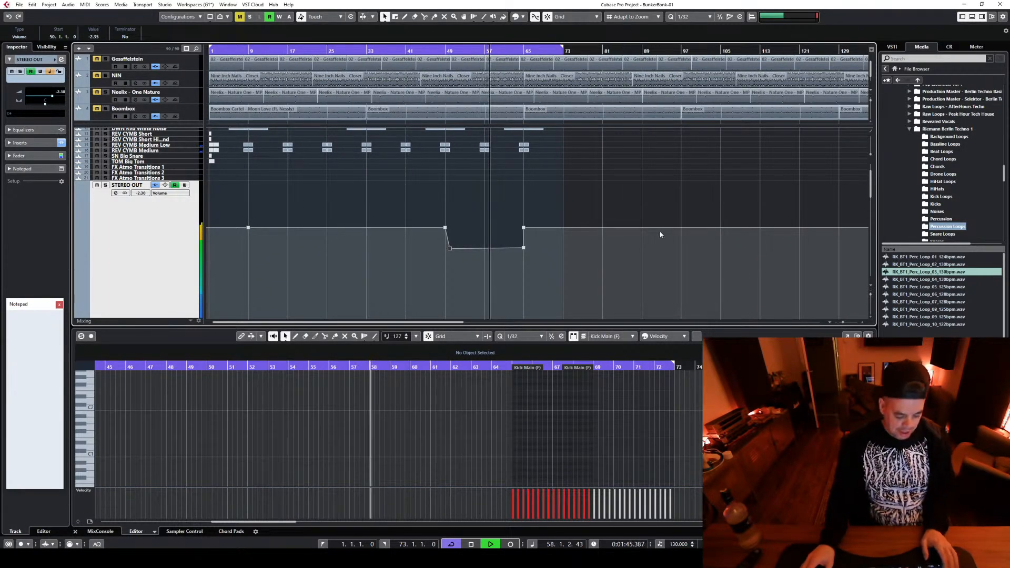
scroll(626, 215, "down", 3)
scroll(627, 214, "up", 5)
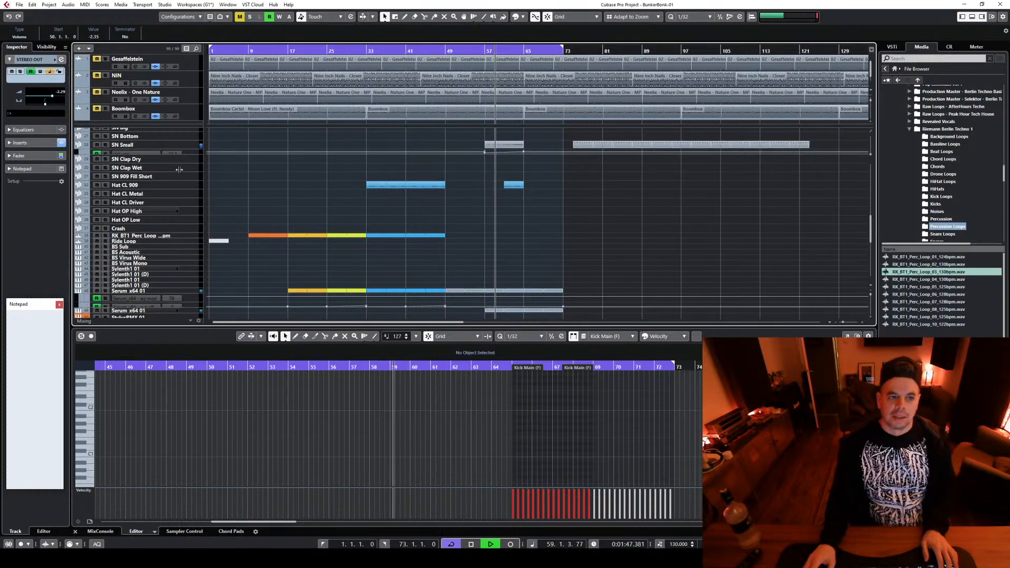
scroll(452, 225, "down", 2)
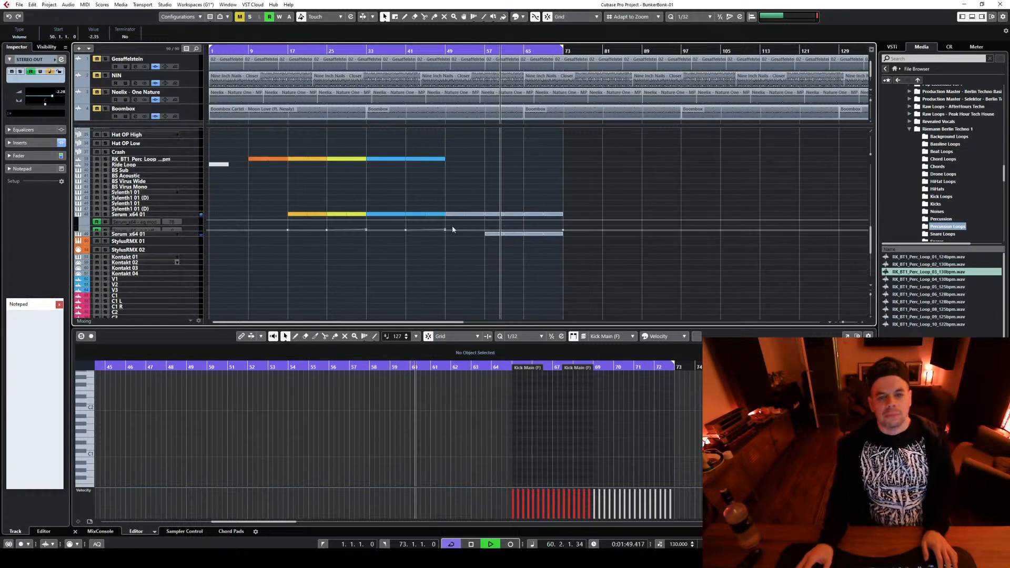
scroll(449, 239, "up", 5)
scroll(694, 221, "down", 3)
scroll(665, 227, "up", 6)
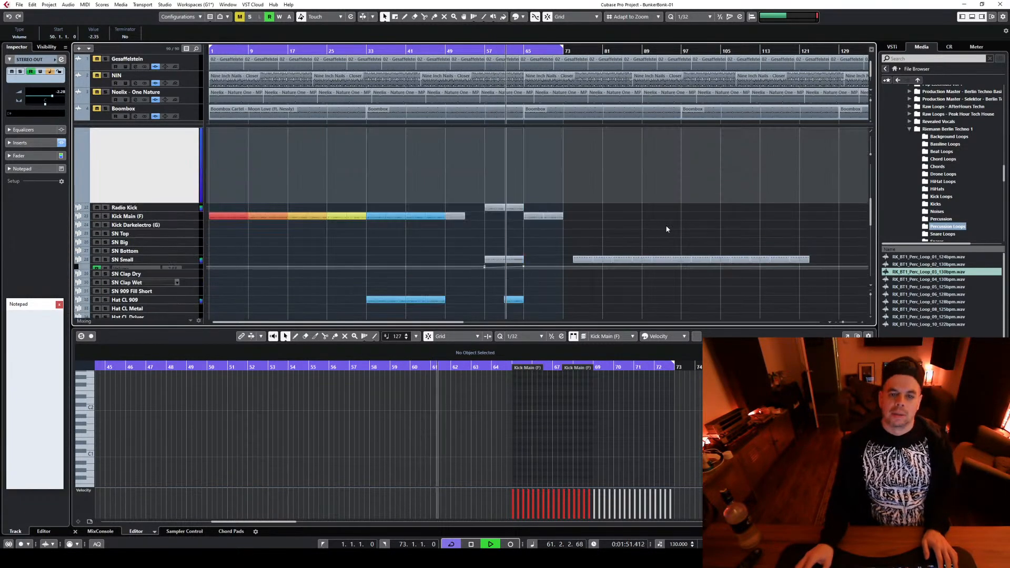
scroll(609, 217, "down", 3)
scroll(591, 212, "down", 3)
scroll(581, 212, "up", 3)
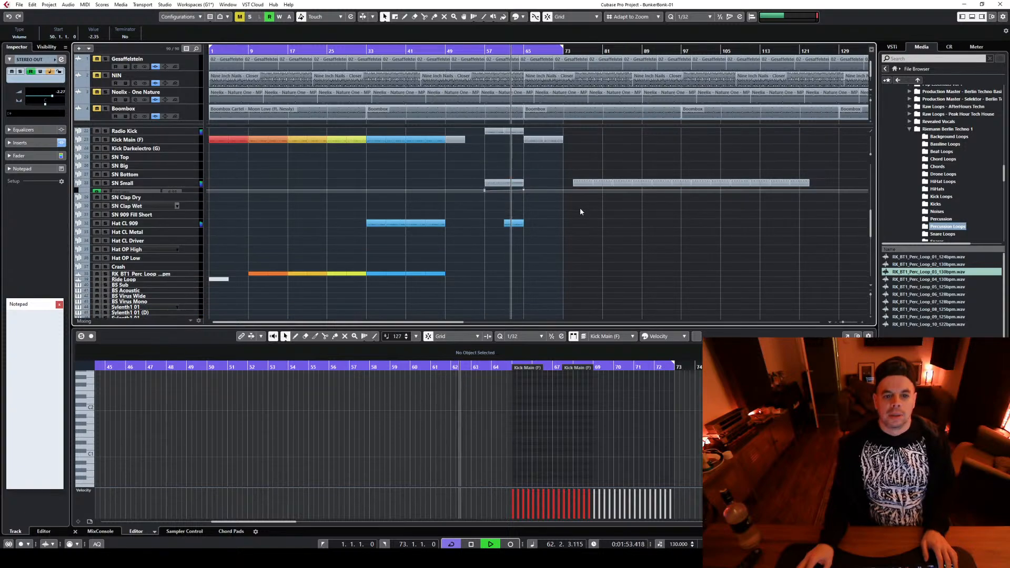
scroll(462, 291, "down", 3)
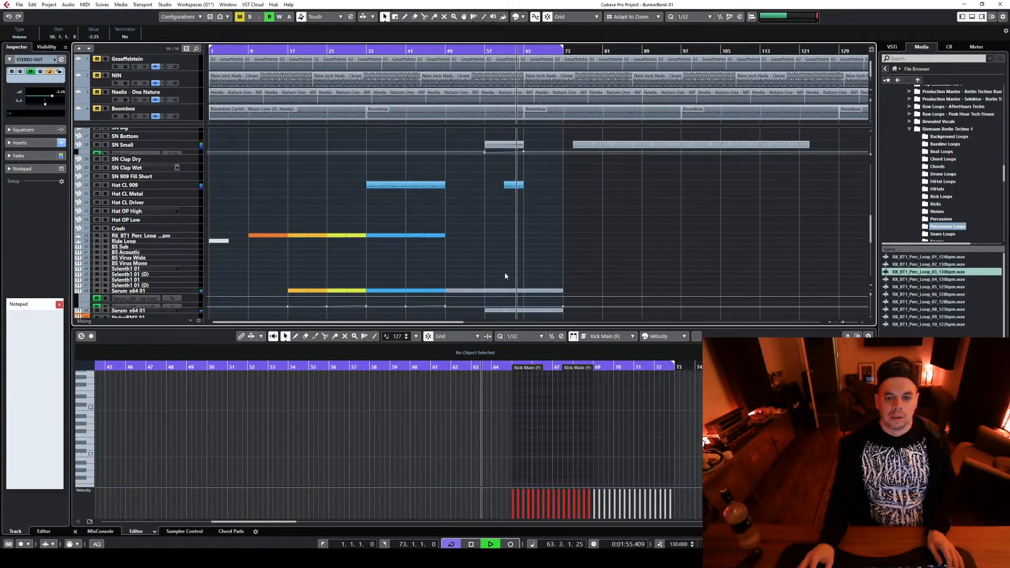
scroll(587, 237, "down", 3)
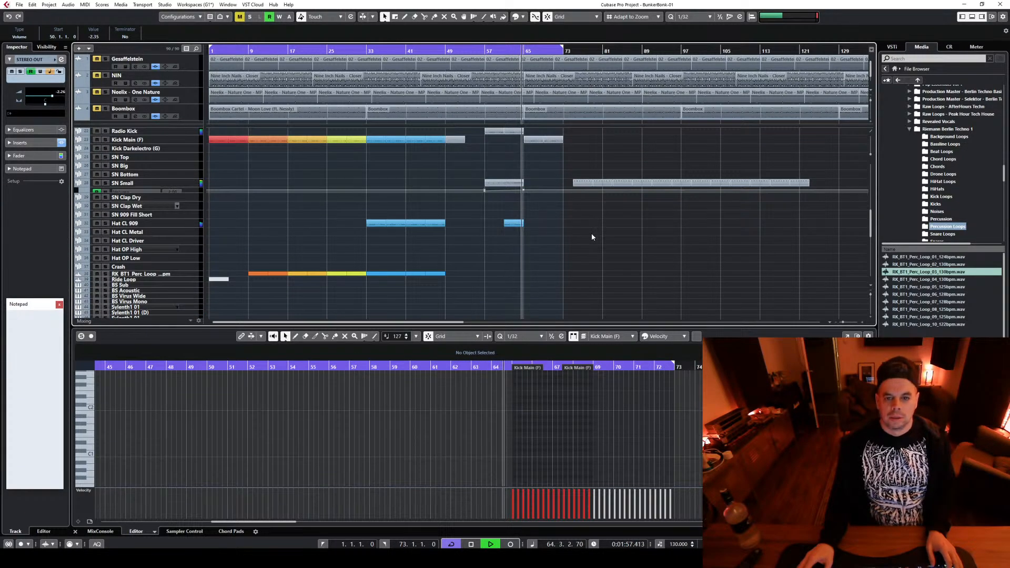
scroll(605, 233, "up", 6)
scroll(625, 183, "down", 2)
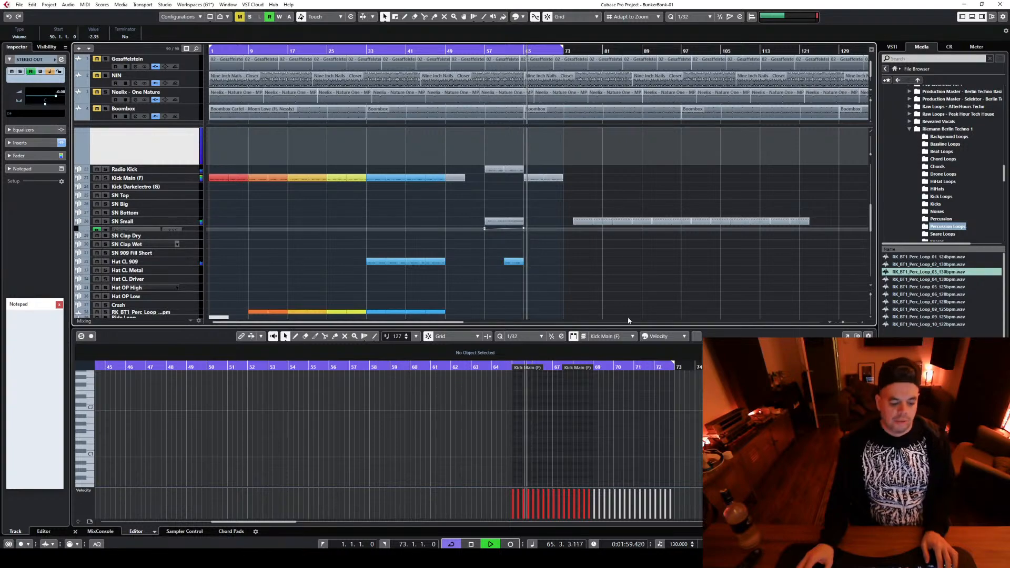
scroll(625, 289, "down", 6)
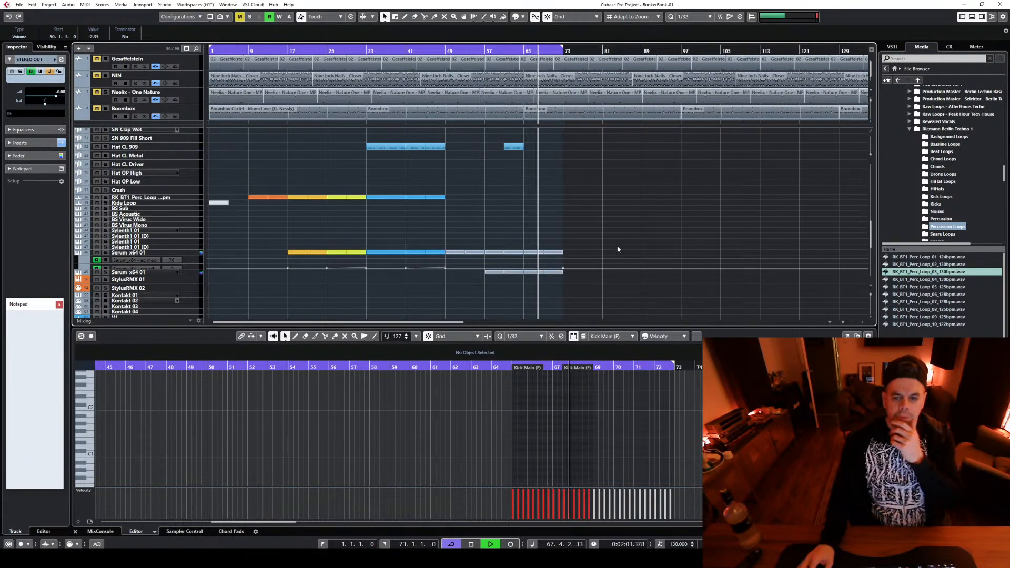
scroll(617, 248, "up", 4)
scroll(589, 242, "down", 6)
scroll(550, 274, "up", 8)
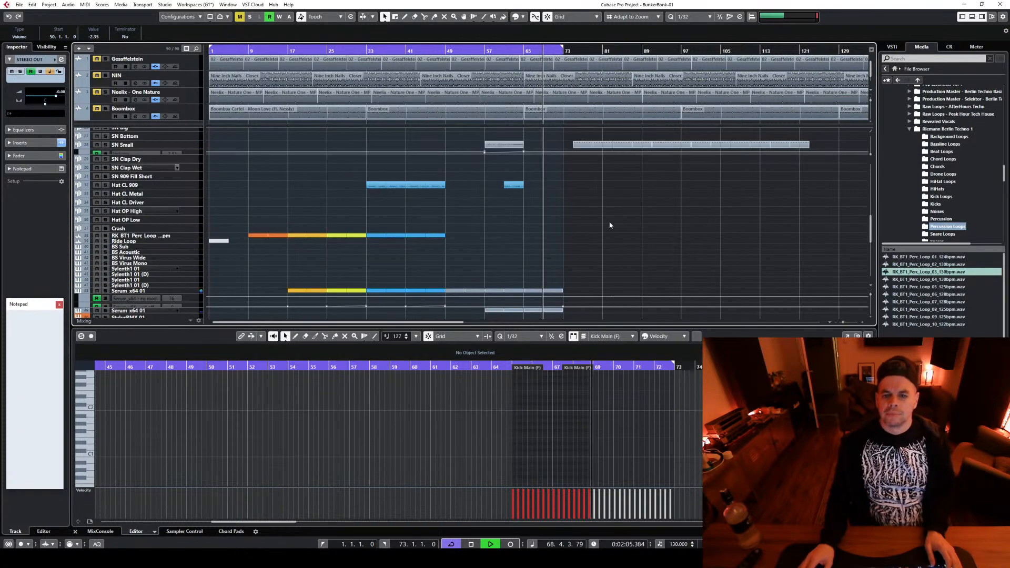
Move the row of SN Small parts starting at bar 75 to start at bar 81, and stop playback
left_click_drag(707, 240, 830, 252)
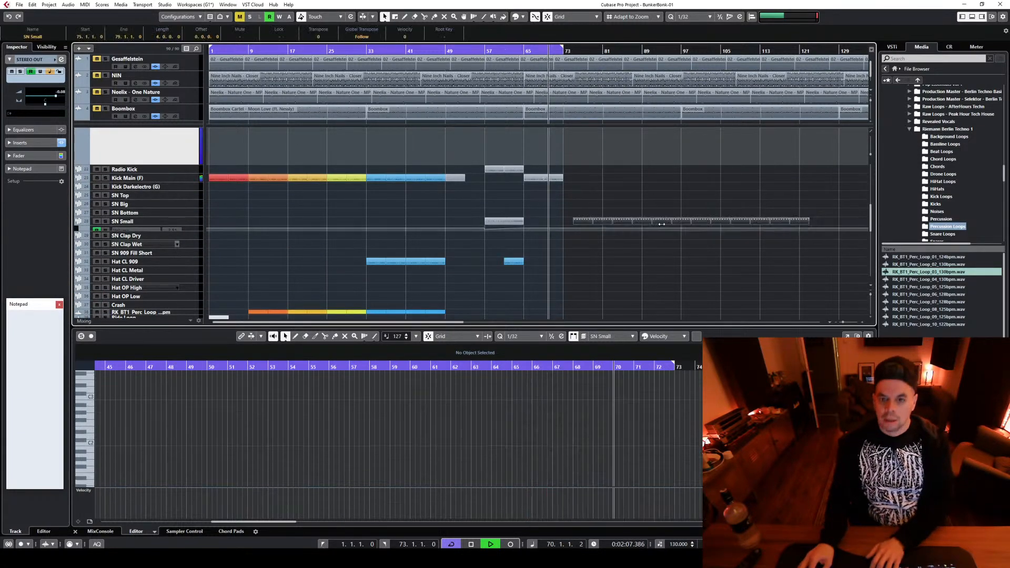
left_click_drag(584, 221, 613, 219)
key("space")
scroll(581, 248, "down", 5)
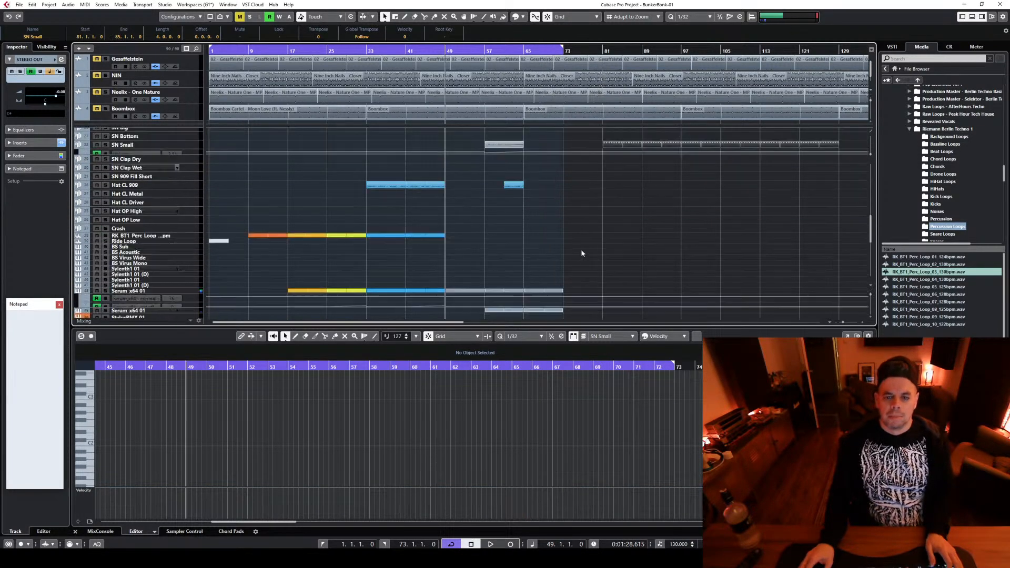
Duplicate the Kick Main and both Serum parts from bars 65–73 to bars 73–81, and extend the cycle range to bar 81
scroll(527, 269, "down", 6)
left_click_drag(527, 269, 567, 255)
scroll(576, 279, "down", 3)
scroll(558, 195, "up", 3)
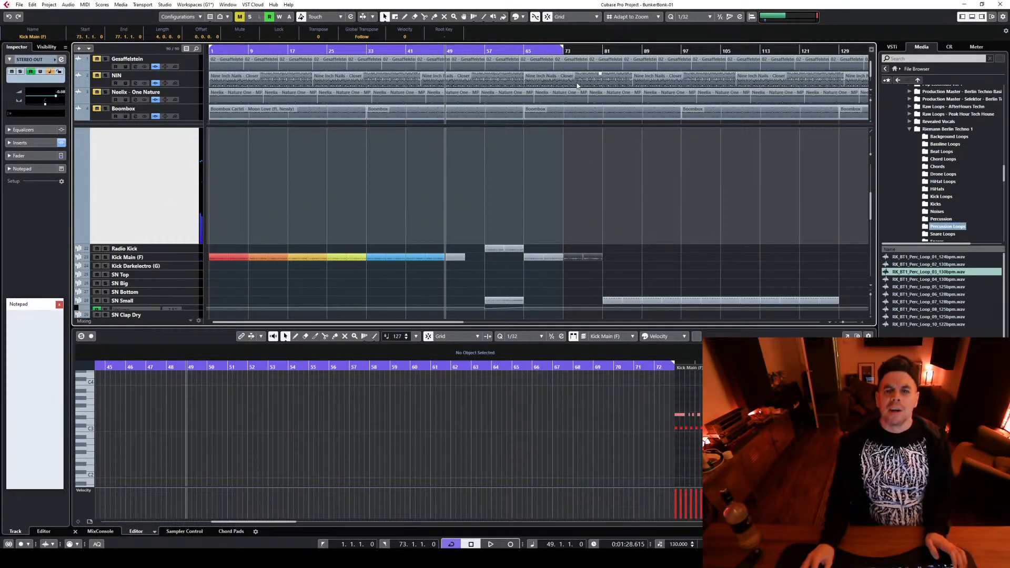
left_click_drag(563, 48, 606, 50)
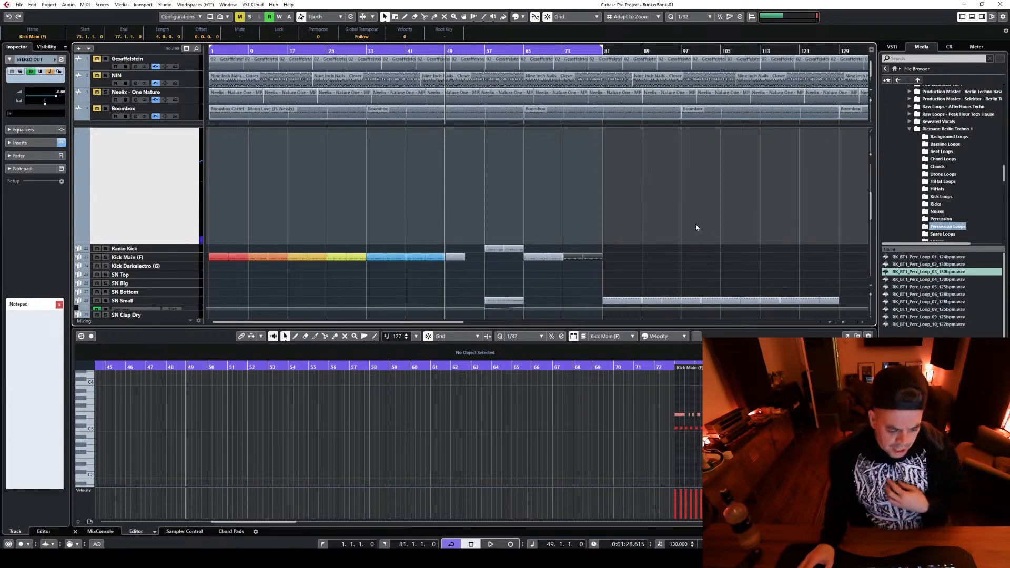
Copy the transition effects around bar 49 to bar 81 with reverse cymbals leading into bar 73, and extend the cycle range to bar 97
scroll(698, 223, "down", 3)
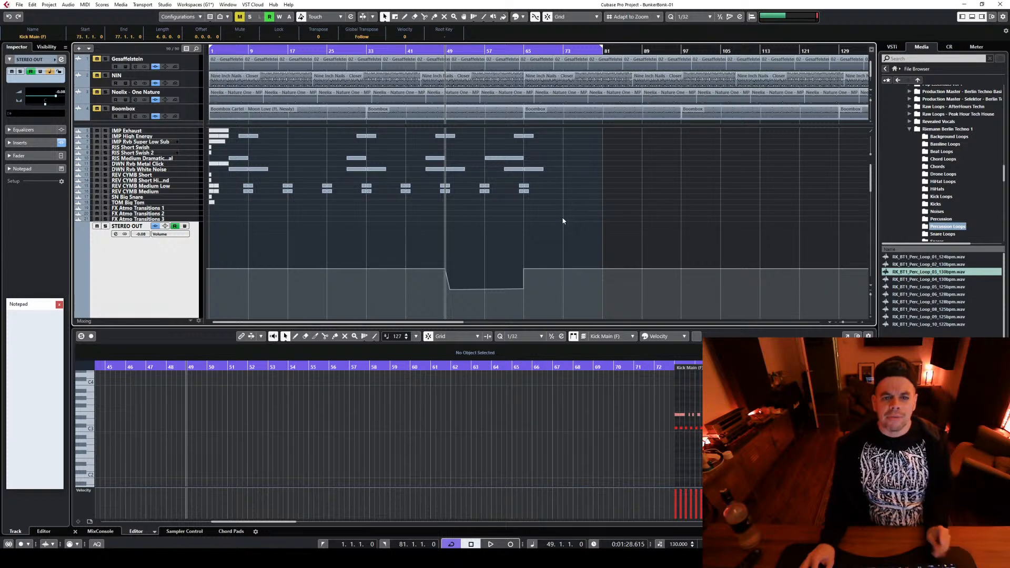
left_click_drag(425, 217, 467, 140)
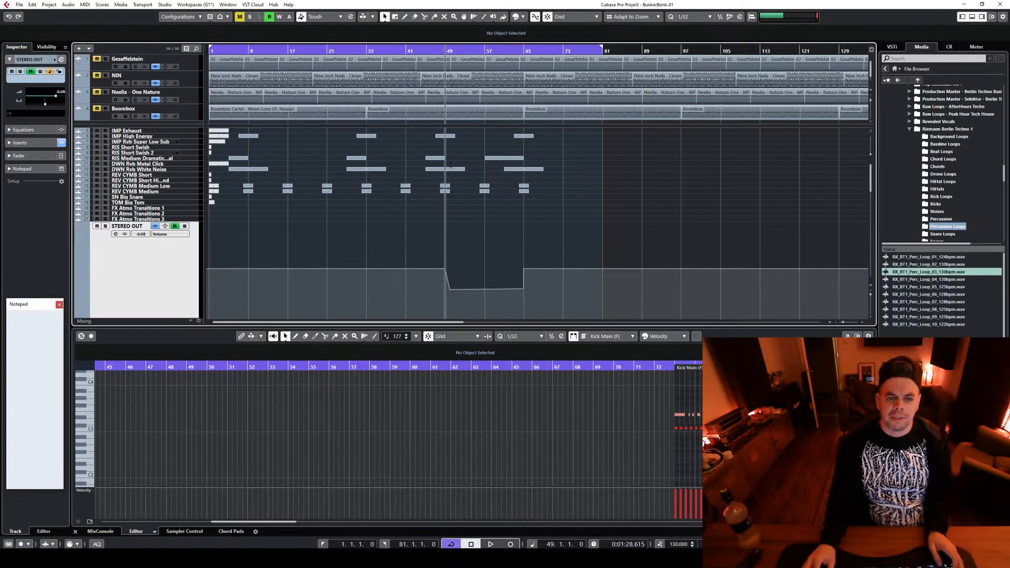
left_click(465, 192)
left_click_drag(467, 205, 615, 175)
mouse_move(556, 203)
left_mouse_down()
mouse_move(516, 185)
mouse_move(572, 186)
mouse_move(559, 184)
left_mouse_up()
left_click_drag(613, 49, 691, 58)
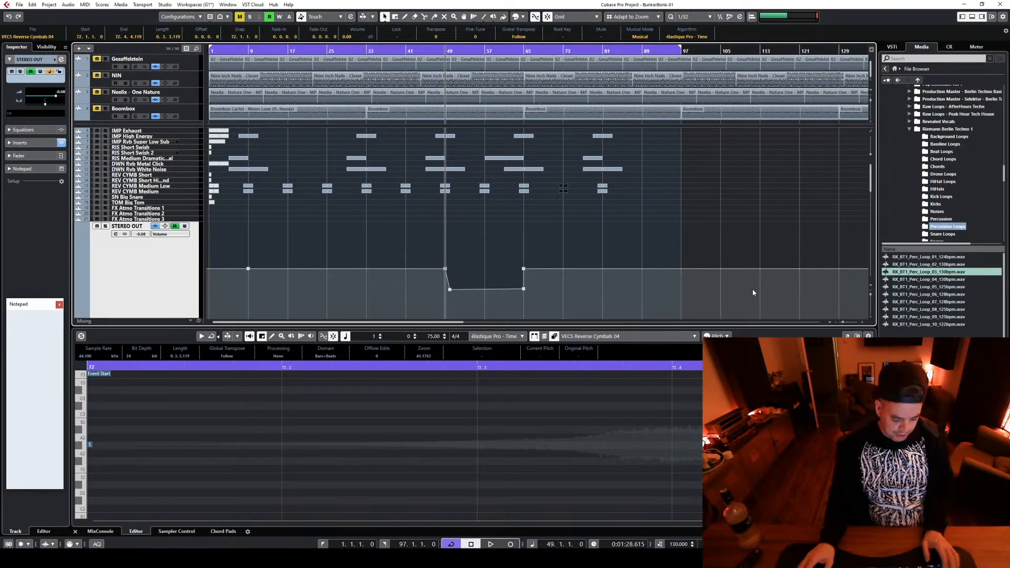
Play the arrangement from bar 65 while reviewing the drum and synth tracks, and stop playback
left_click(517, 51)
scroll(633, 144, "down", 5)
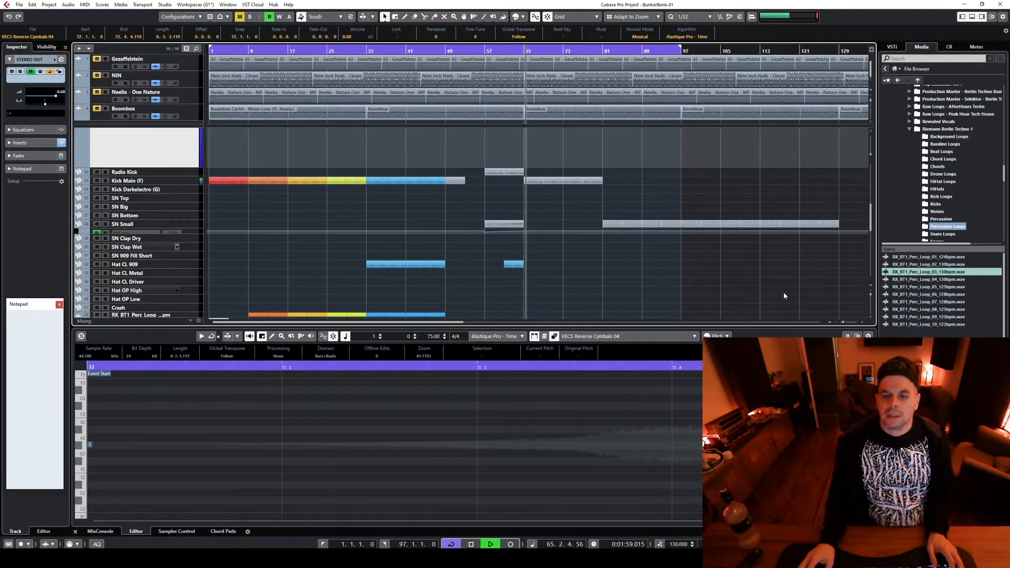
scroll(752, 291, "down", 3)
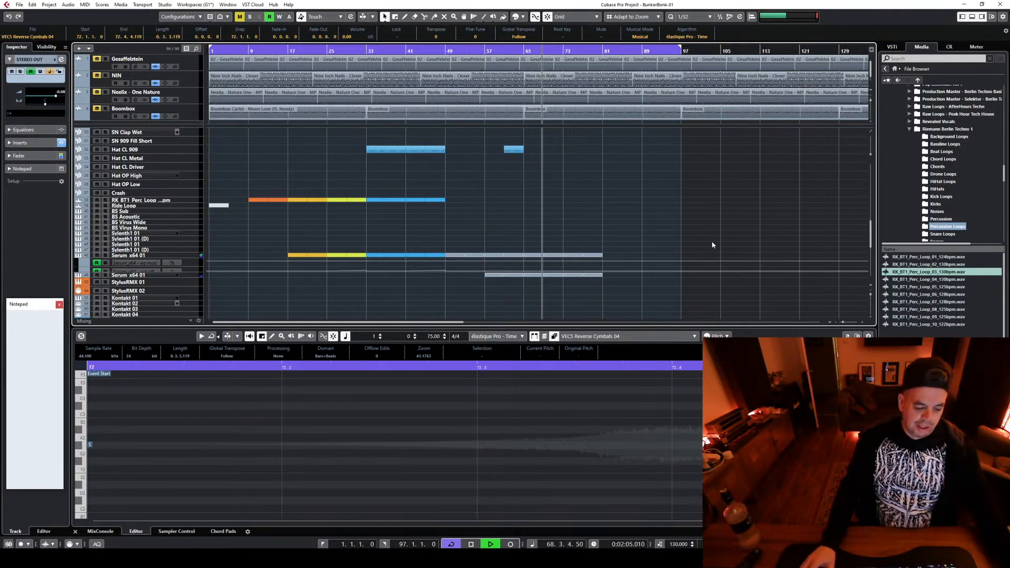
key("space")
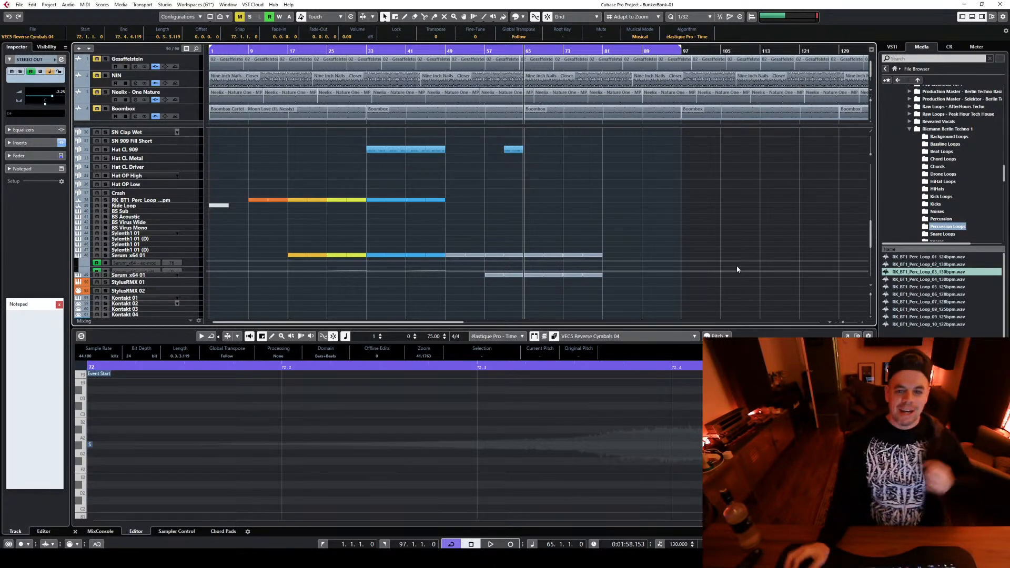
scroll(660, 273, "down", 3)
scroll(493, 286, "down", 6)
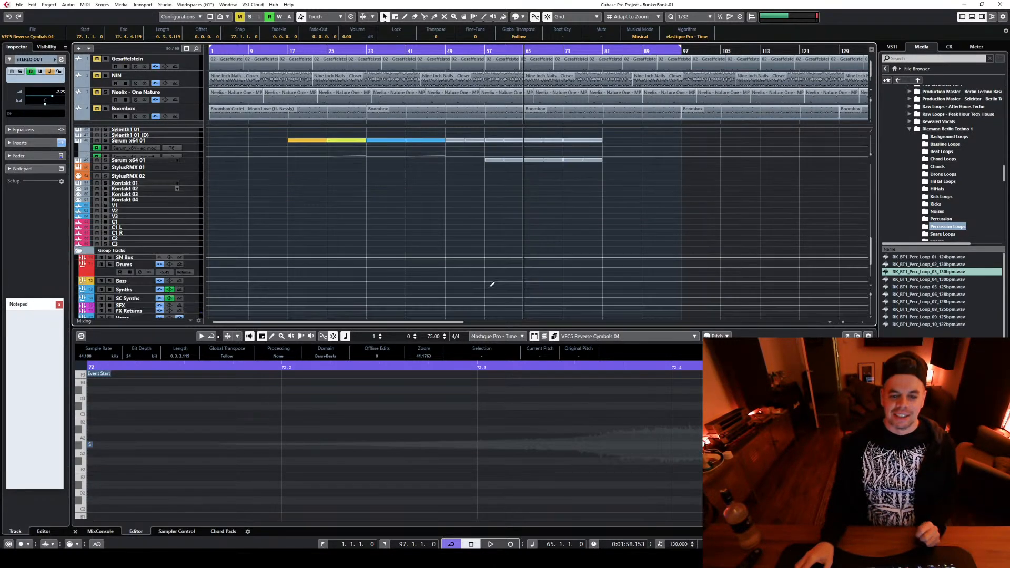
left_click(449, 232)
scroll(449, 233, "down", 10)
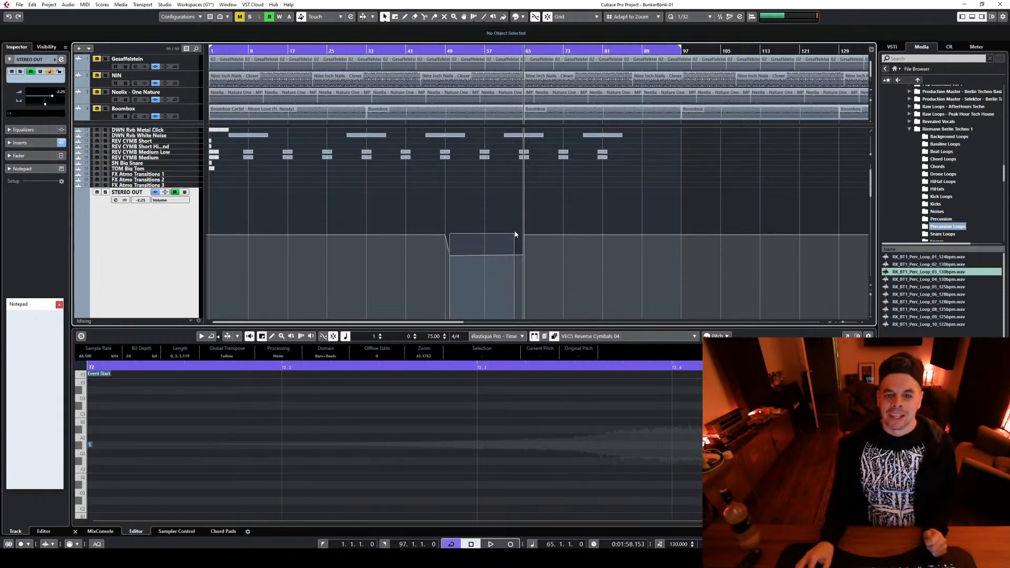
left_click_drag(518, 282, 522, 273)
scroll(578, 253, "down", 4)
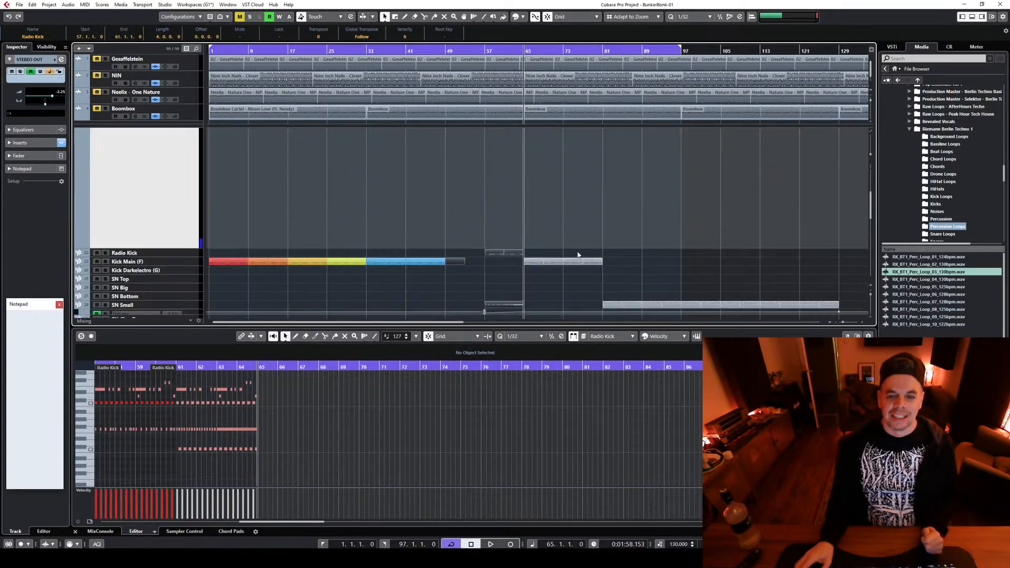
left_click(523, 18)
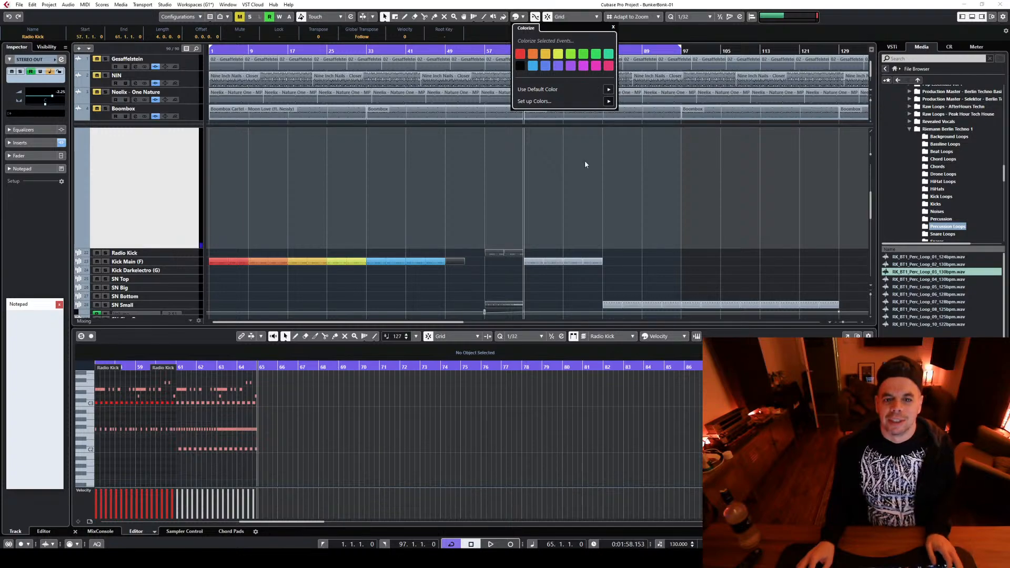
left_click(600, 193)
scroll(526, 205, "down", 4)
left_click(468, 211)
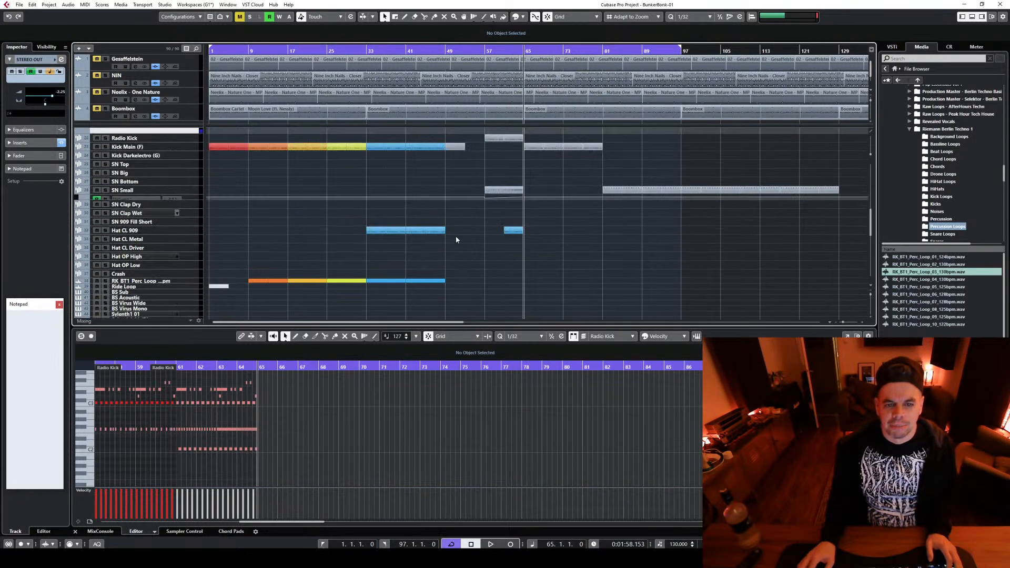
Select the Kick Main and Serum parts between bars 49 and 57 and colorize them light green
scroll(456, 239, "up", 4)
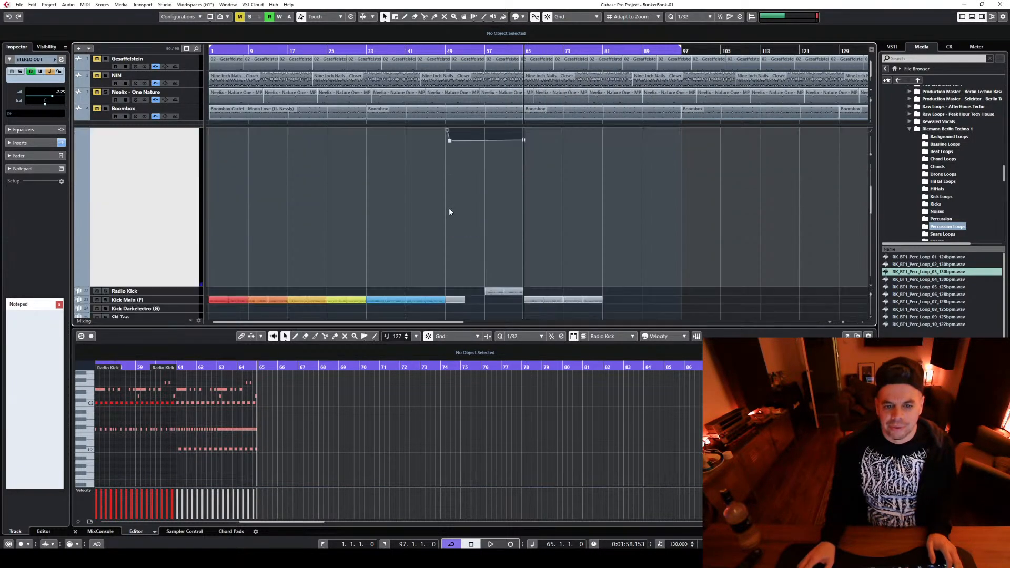
scroll(449, 212, "down", 3)
scroll(476, 315, "down", 2)
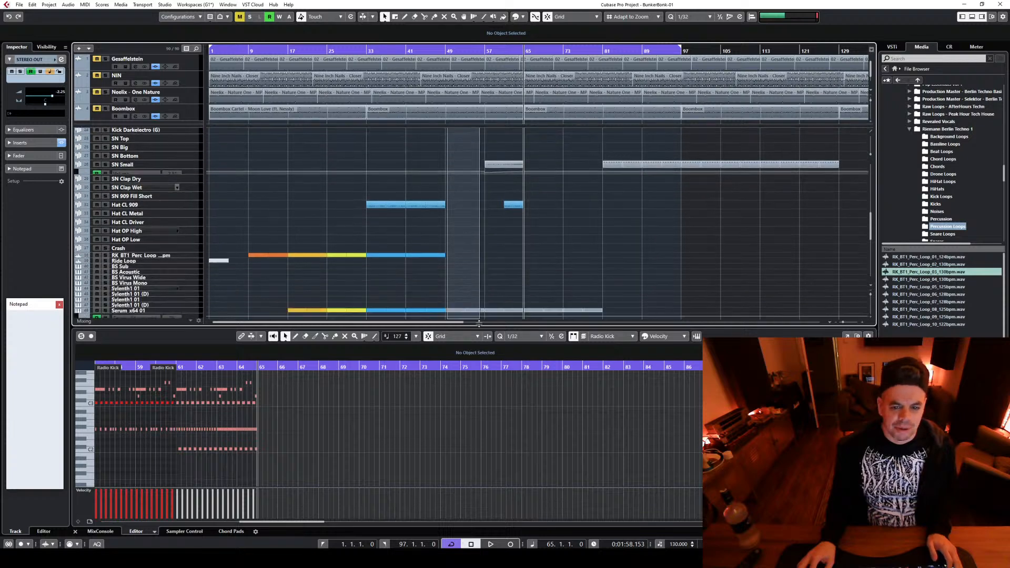
left_click_drag(479, 323, 480, 290)
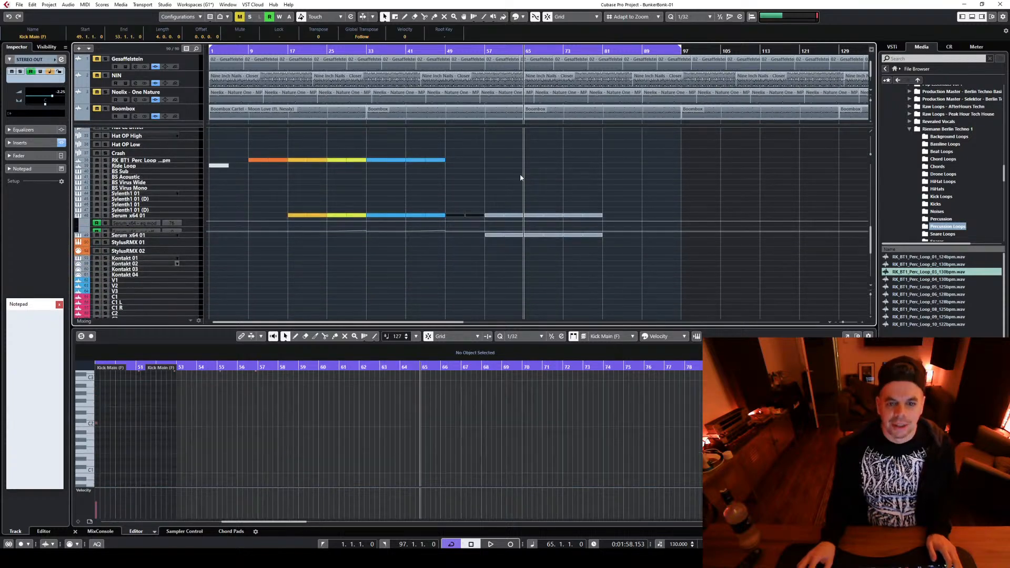
left_click(521, 16)
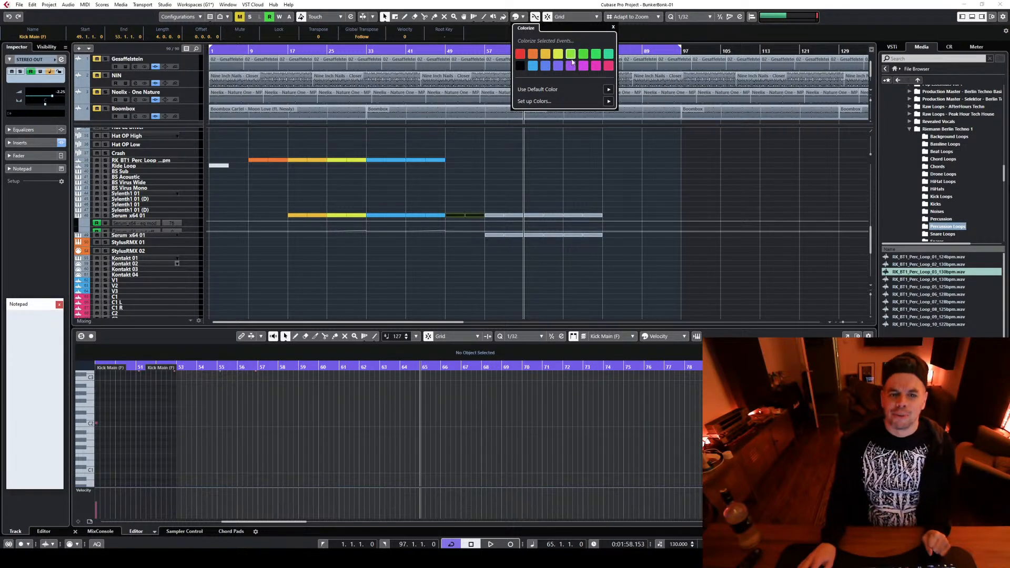
Select the Radio Kick, SN Small, Hat CL 909 and Serum parts between bars 57 and 65 and colorize them with green Color 6
scroll(492, 263, "up", 8)
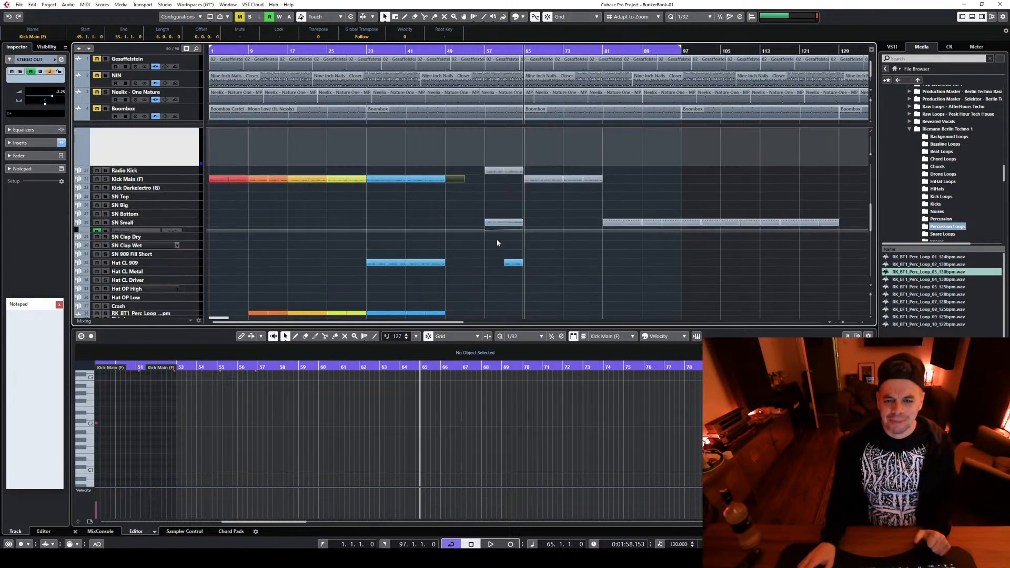
left_click_drag(488, 182, 523, 169)
scroll(597, 189, "up", 5)
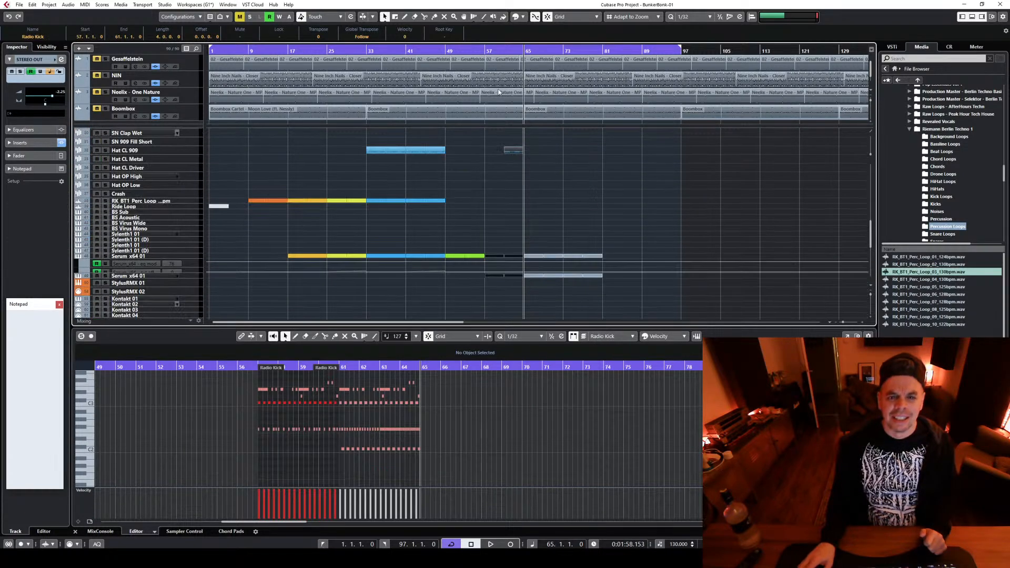
left_click(523, 17)
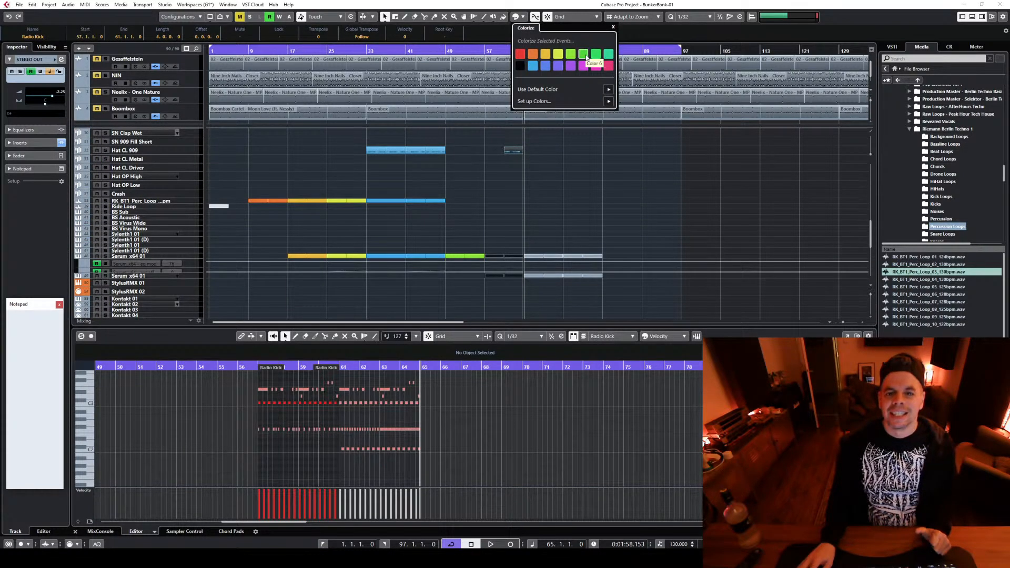
left_click(611, 199)
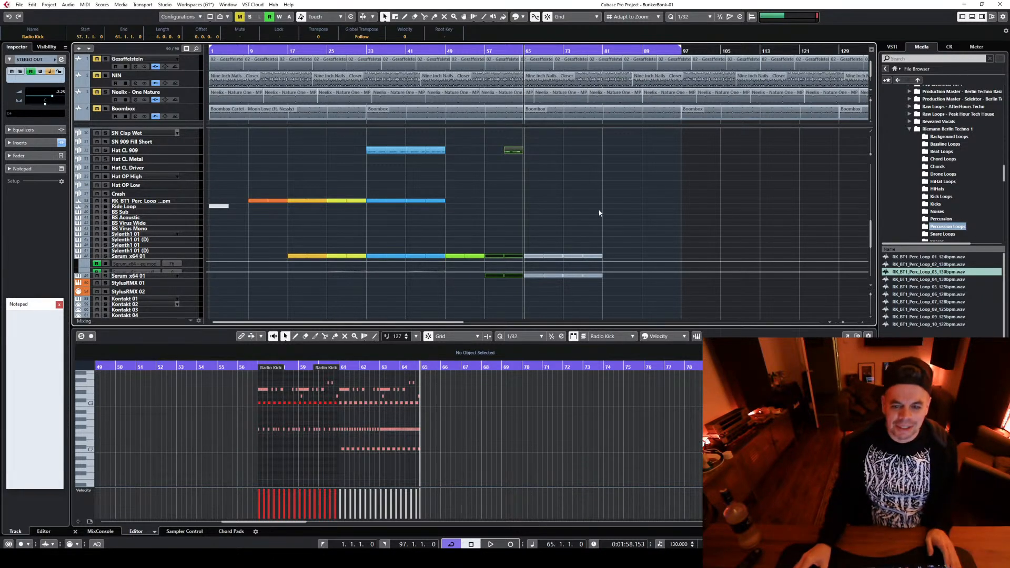
Select the Kick Main and both Serum parts between bars 65 and 73 and colorize them with the seventh palette colour, green
scroll(579, 216, "down", 3)
left_click_drag(529, 151, 560, 256)
scroll(684, 252, "up", 6)
scroll(657, 247, "up", 4)
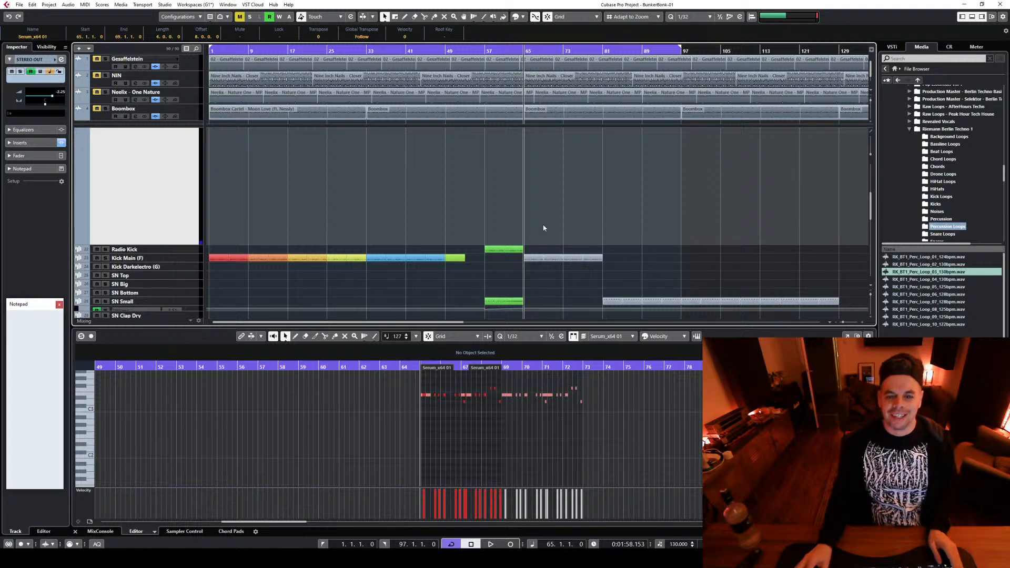
scroll(534, 231, "down", 12)
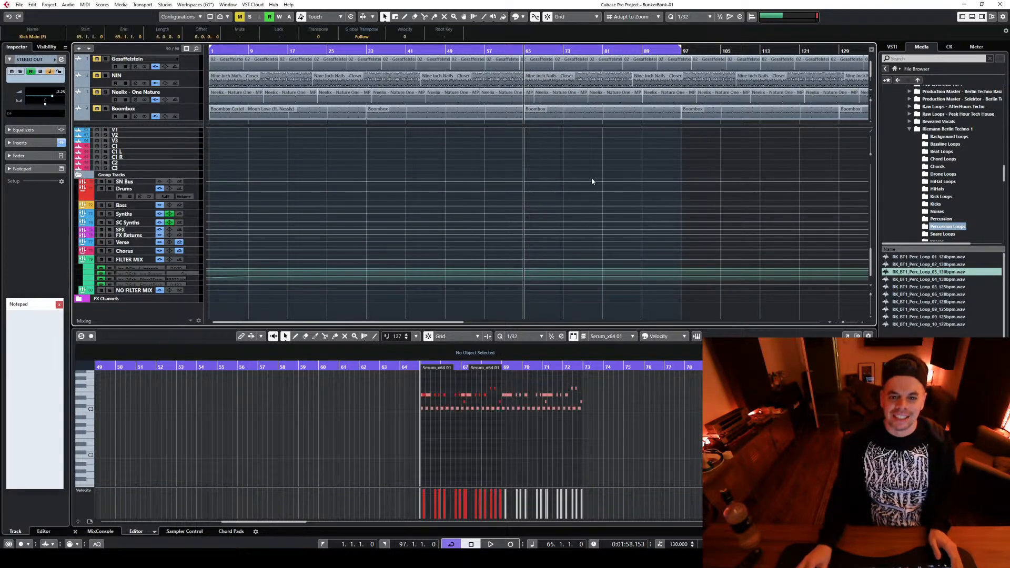
scroll(610, 194, "up", 10)
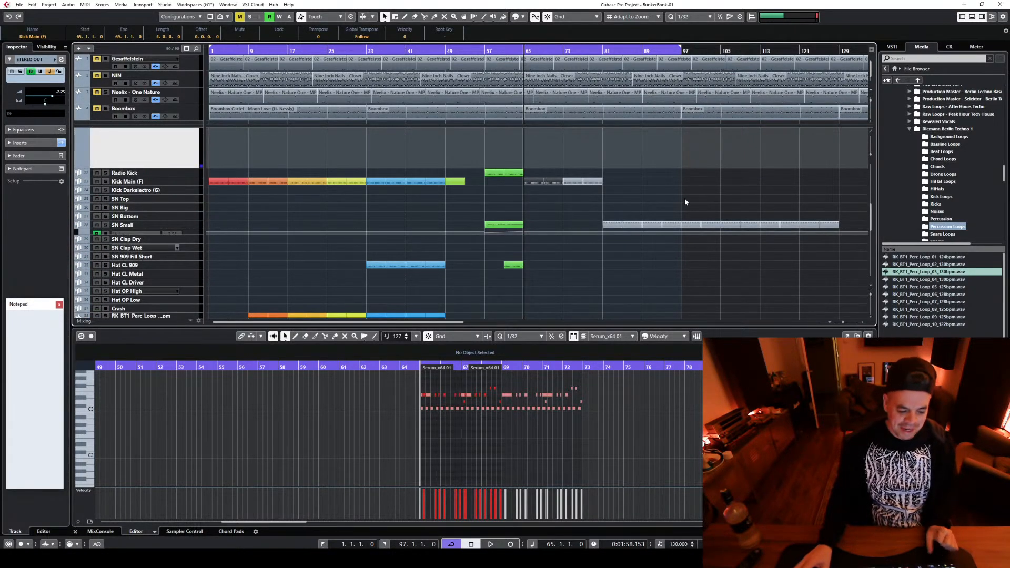
scroll(681, 206, "up", 5)
scroll(670, 210, "down", 3)
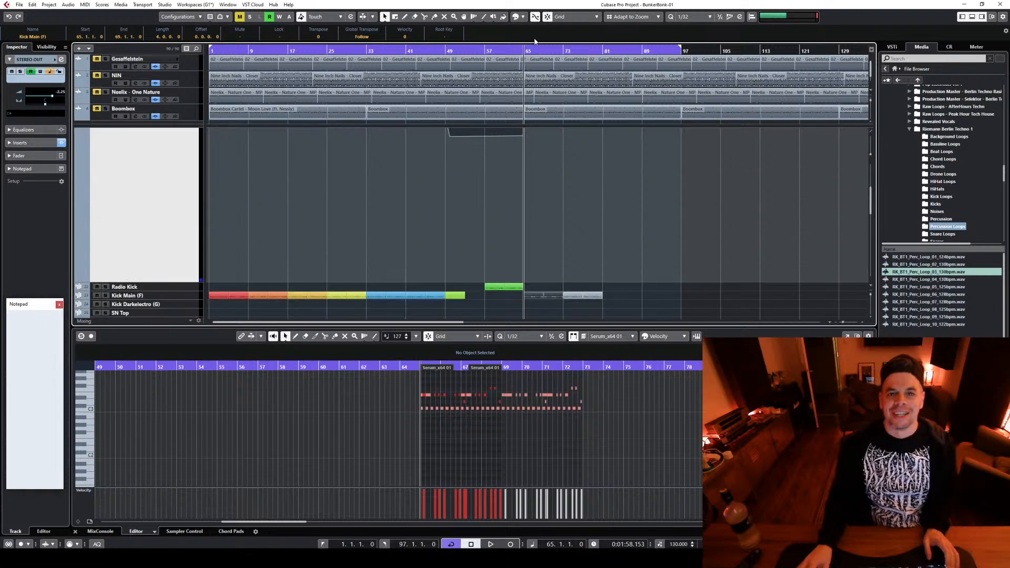
left_click(524, 17)
left_click(596, 54)
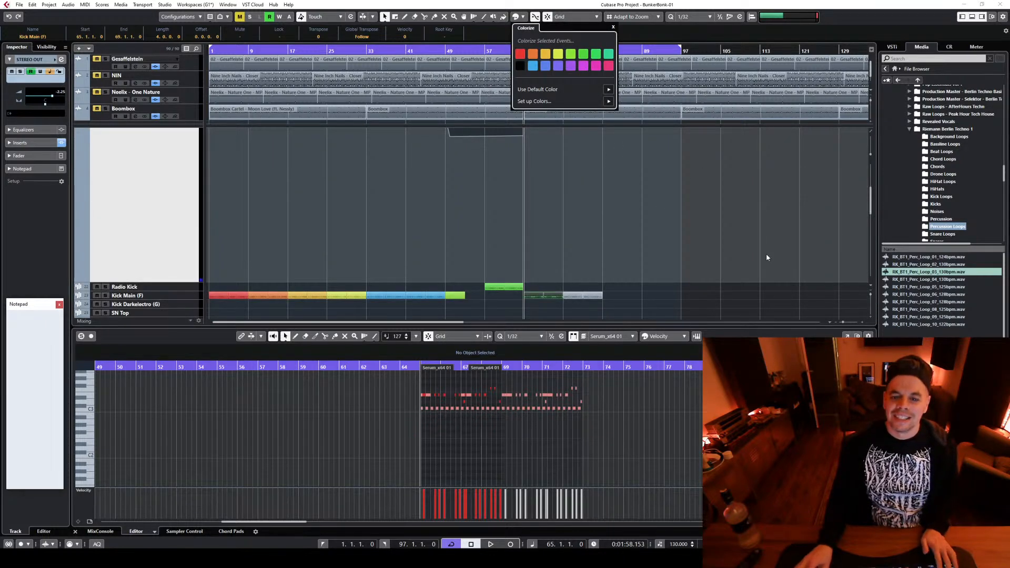
left_click(731, 312)
Select the Kick Main and both Serum parts between bars 73 and 81 and colorize them in a green shade
scroll(730, 313, "down", 4)
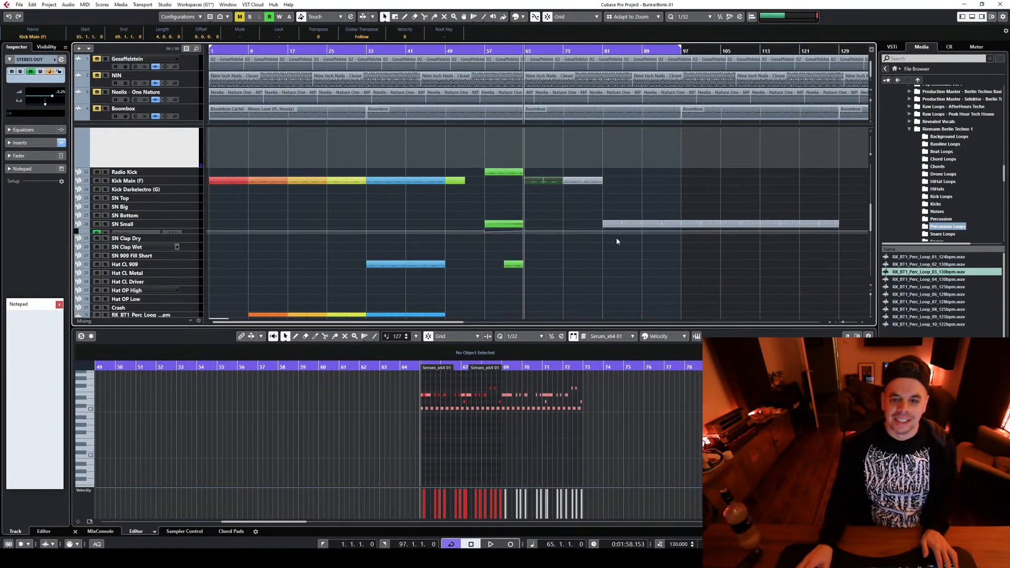
left_click_drag(570, 161, 599, 296)
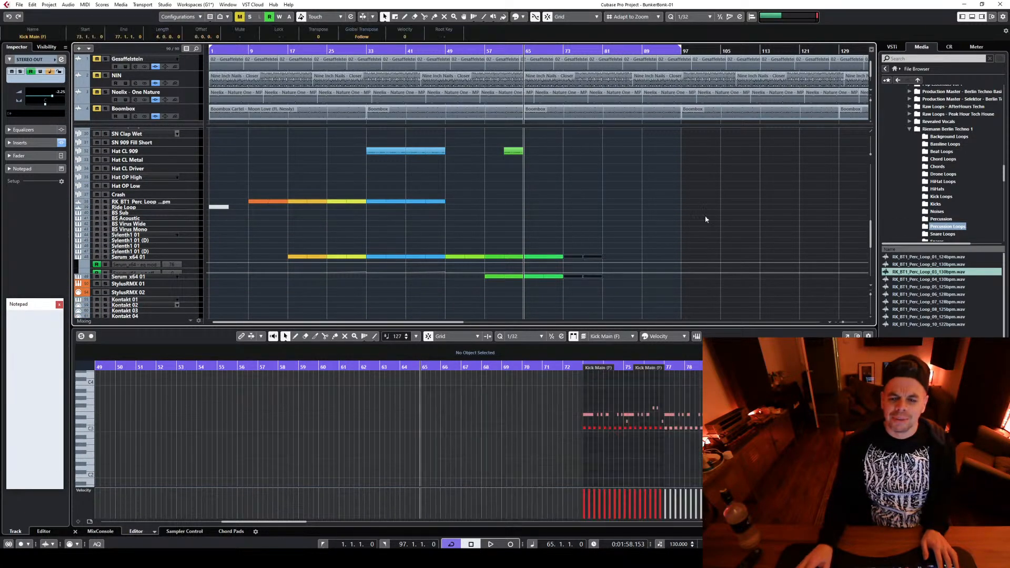
scroll(685, 245, "up", 5)
scroll(678, 232, "up", 6)
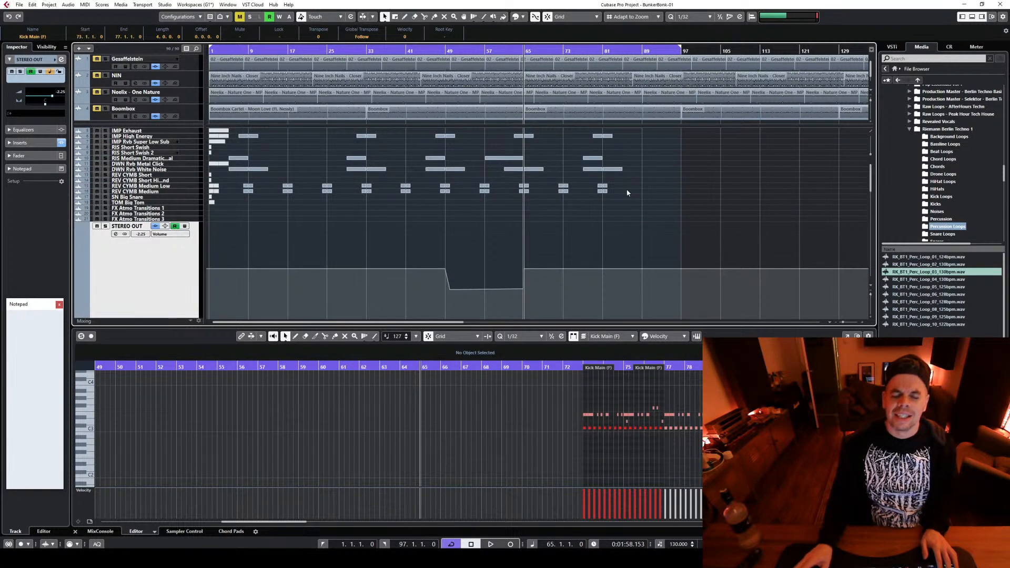
left_click(523, 17)
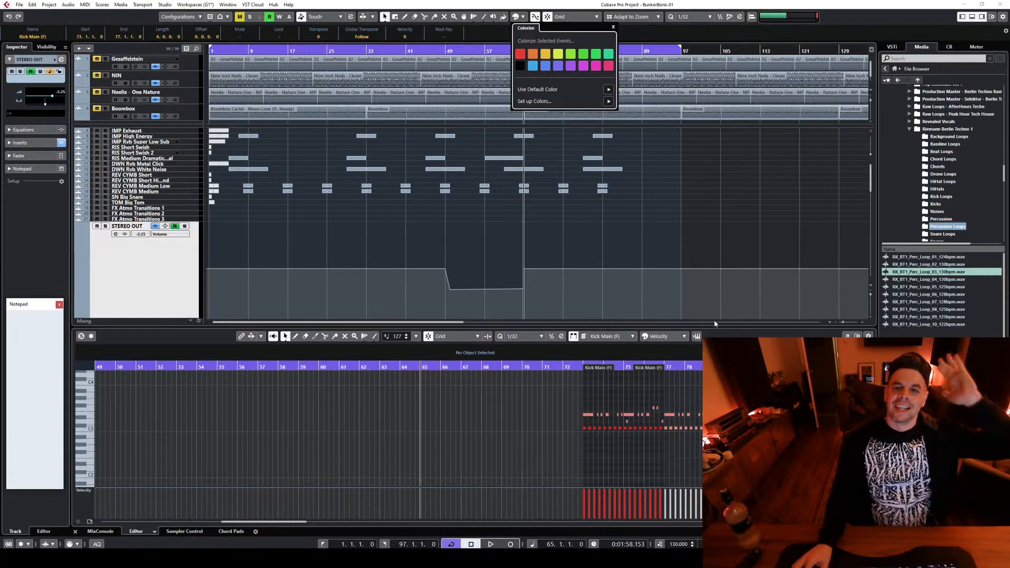
left_click(679, 220)
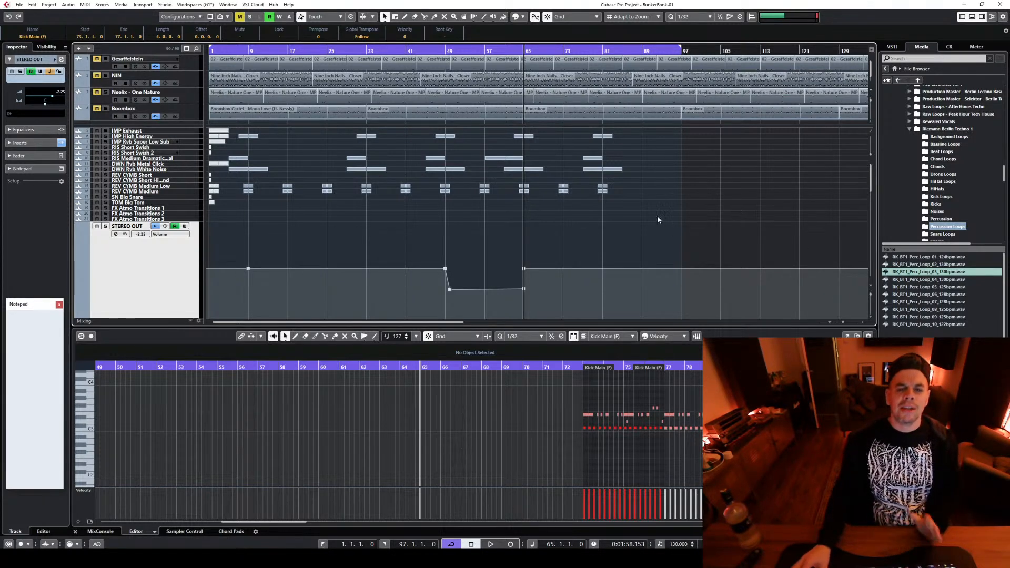
Play the arrangement from bar 63 through the bar 65 drop while reviewing the tracks
left_click(512, 51)
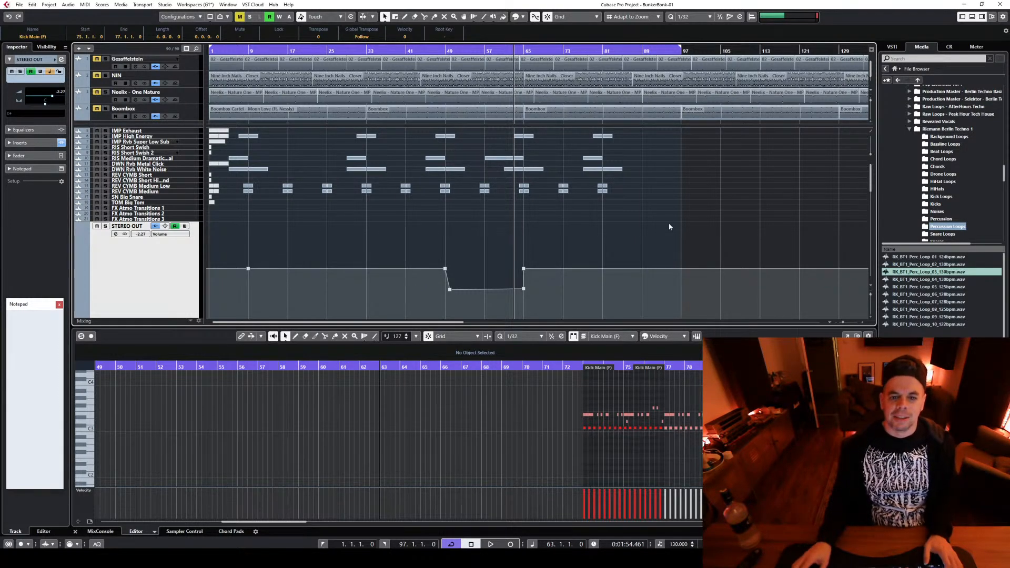
scroll(668, 226, "down", 5)
key("space")
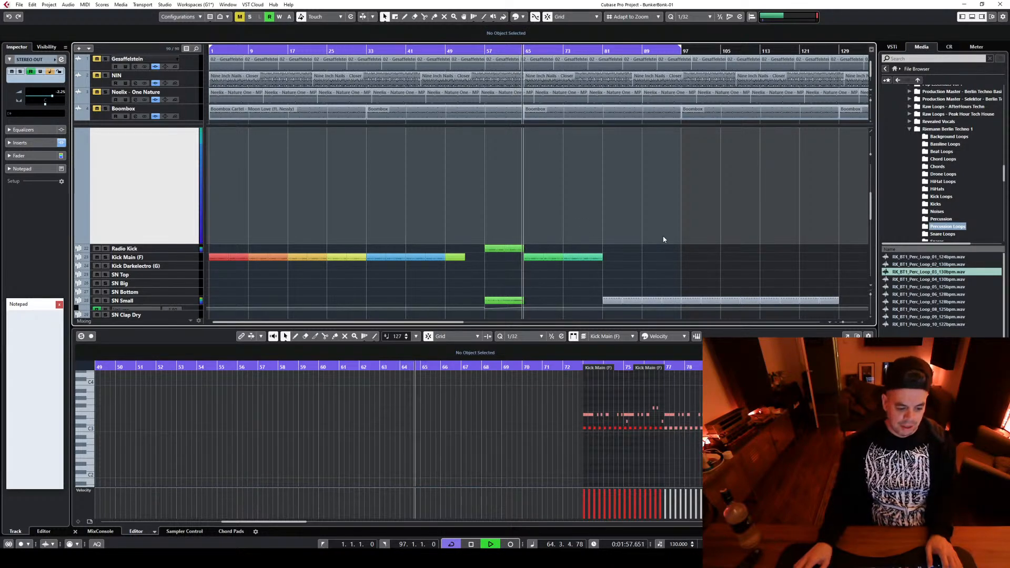
scroll(662, 221, "down", 3)
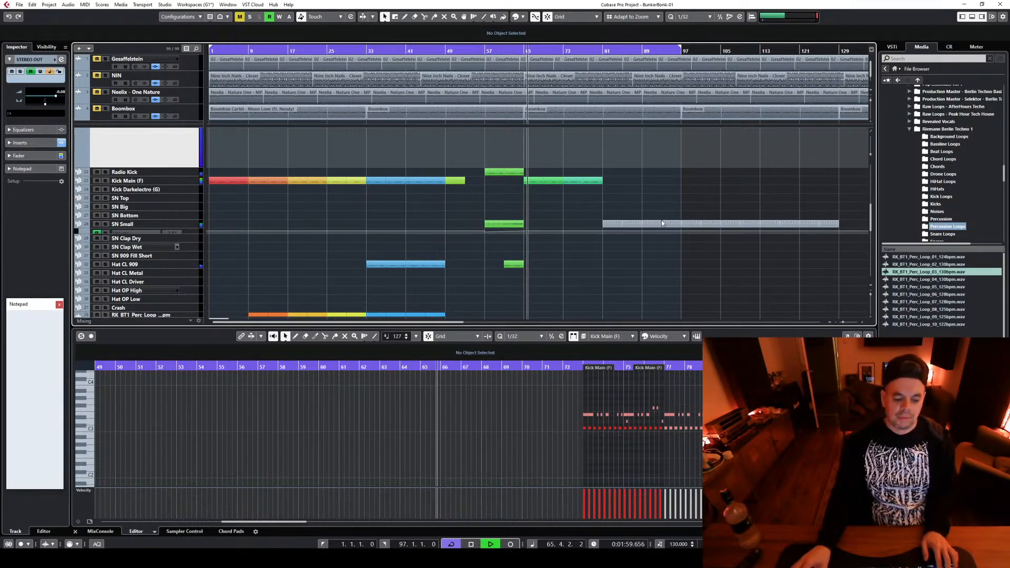
scroll(662, 223, "down", 5)
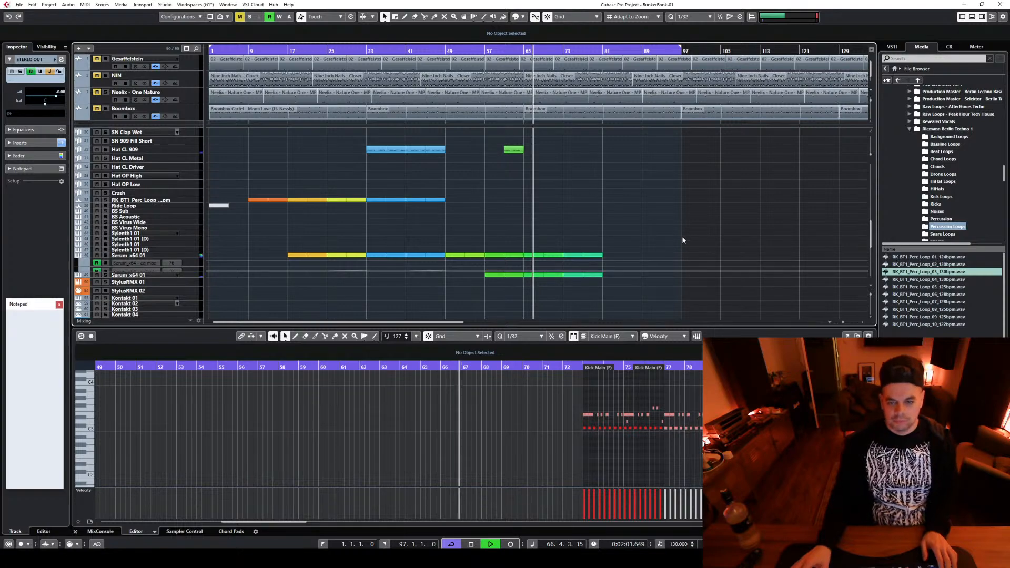
scroll(585, 210, "up", 5)
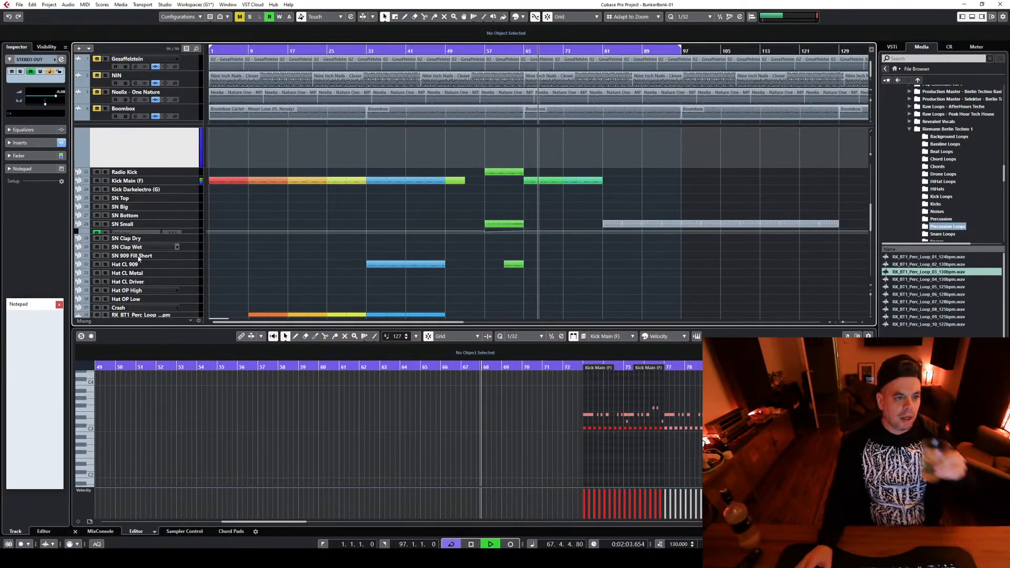
On the Kick Main channel, cut around 100 Hz with the second EQ band and raise the channel level to -3.81
left_click(150, 182)
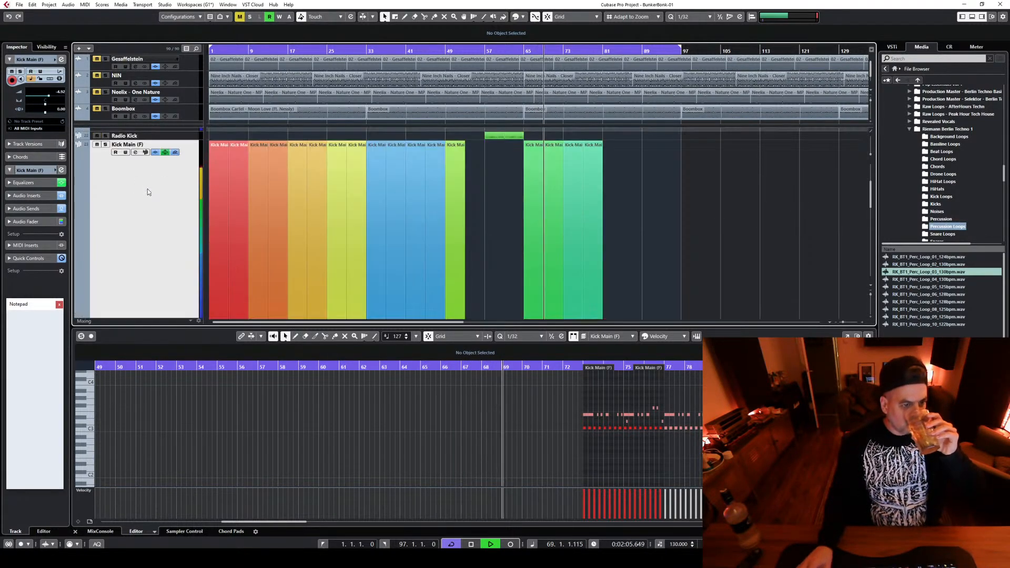
left_click(135, 153)
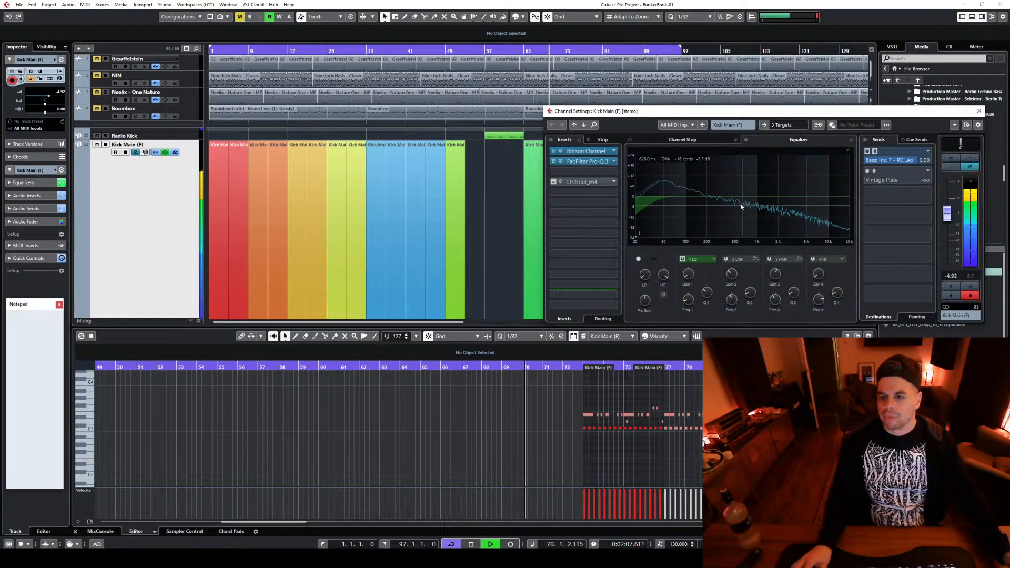
left_click(722, 207)
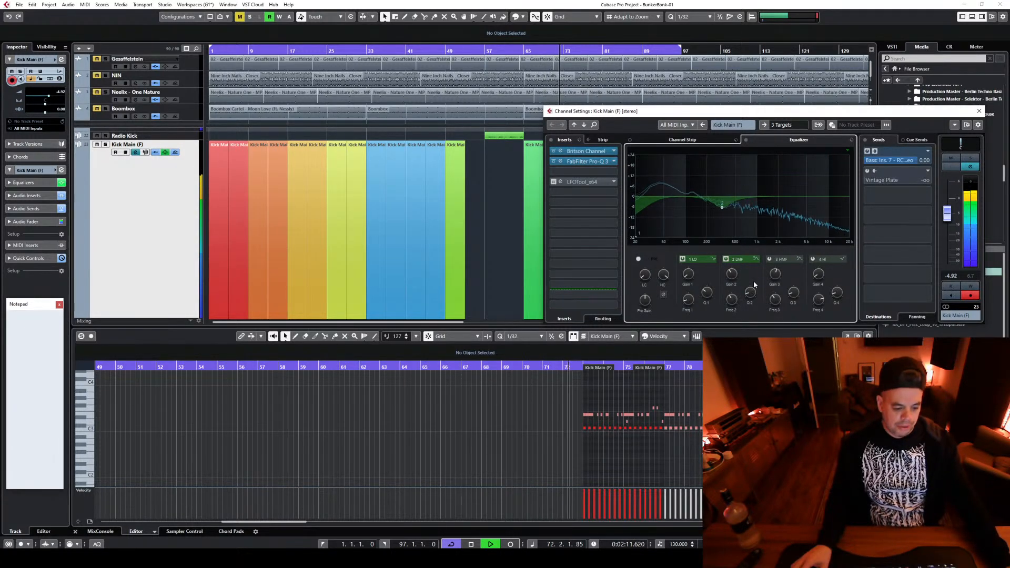
left_click(726, 258)
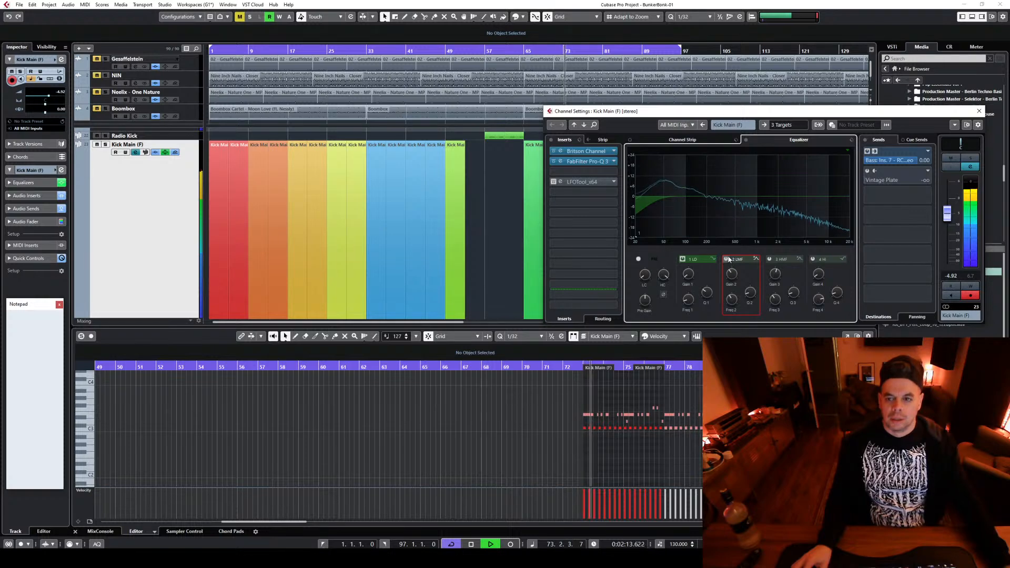
left_click_drag(720, 208, 688, 206)
scroll(945, 264, "up", 3)
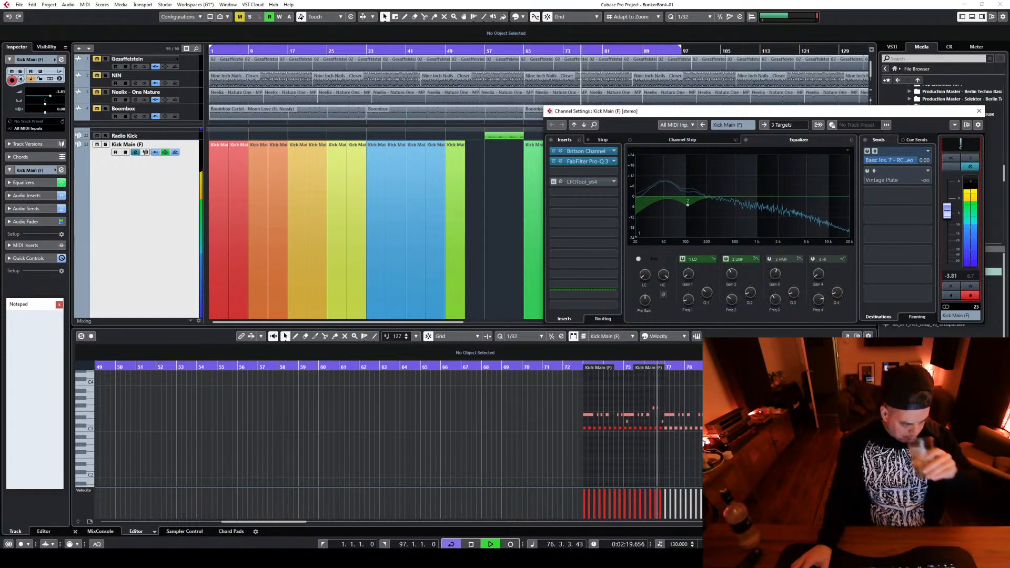
left_click(979, 111)
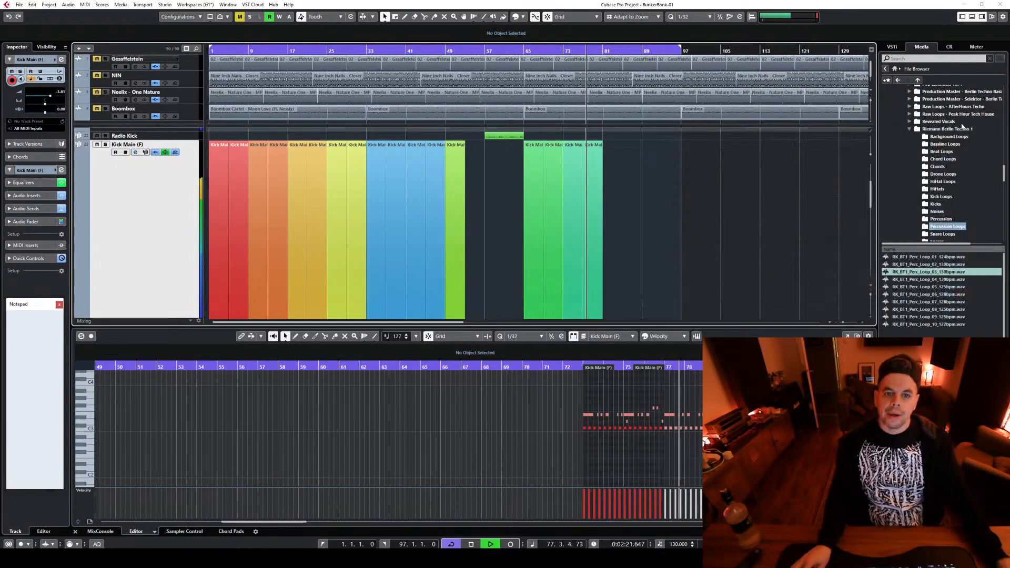
Stop playback and duplicate the Kick Main and both Serum parts from bars 73–81 into bars 81–89
scroll(646, 215, "down", 3)
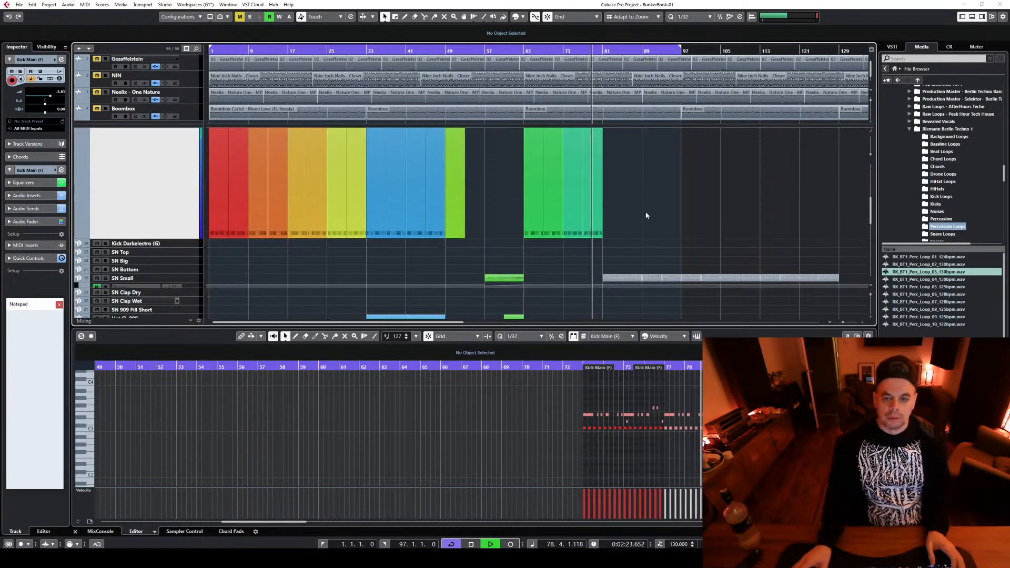
scroll(633, 236, "down", 2)
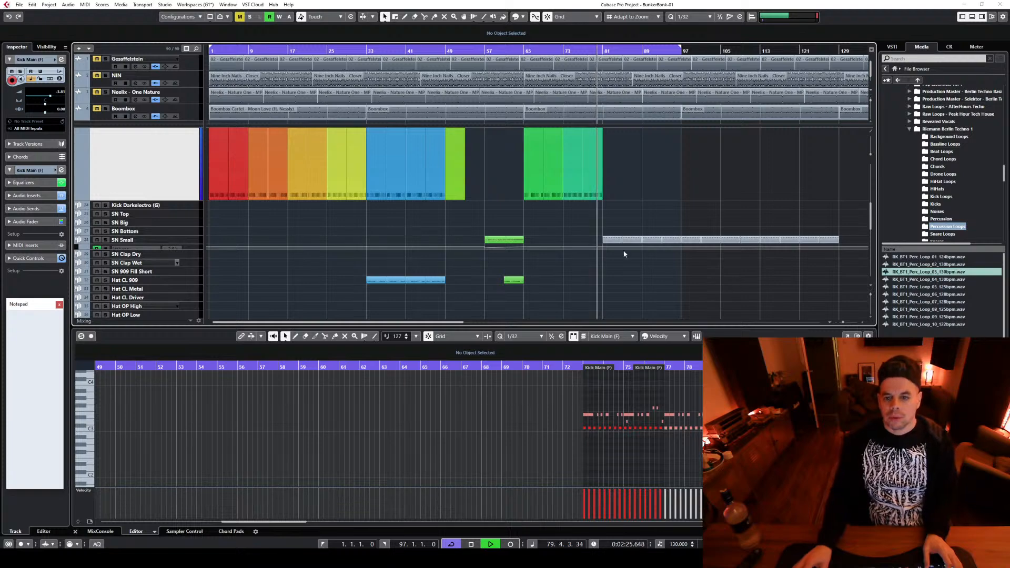
scroll(624, 254, "down", 10)
key("space")
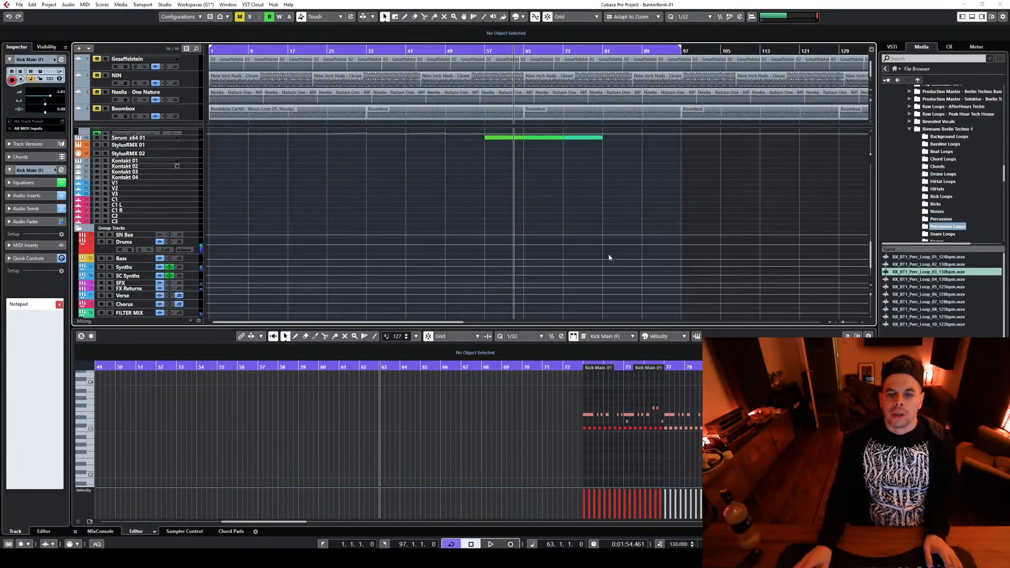
scroll(570, 205, "up", 8)
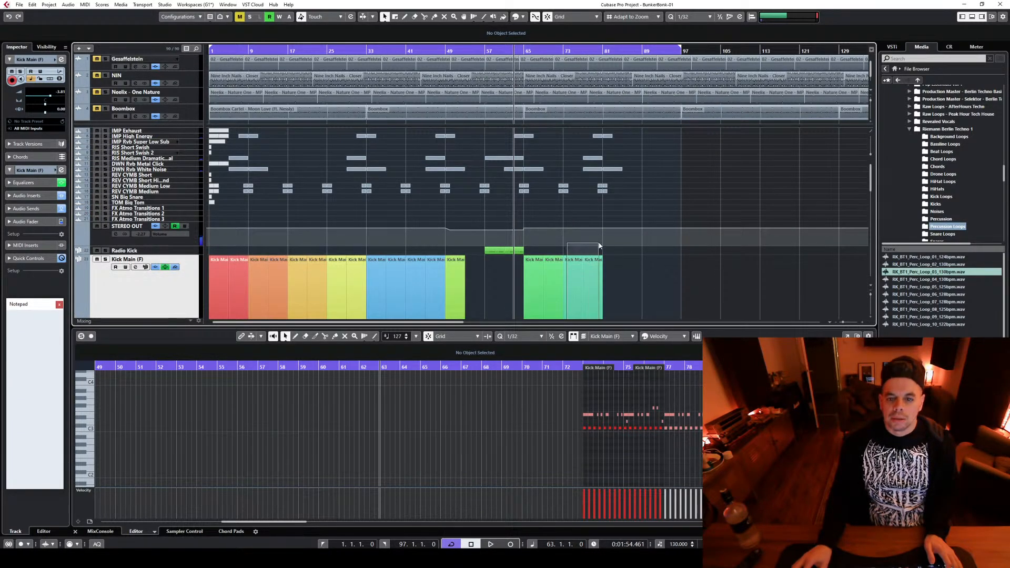
left_click_drag(599, 243, 626, 264)
Move the grey SN Small parts from bar 81 so they start at bar 89
scroll(708, 262, "down", 3)
scroll(708, 262, "down", 2)
left_click_drag(601, 212, 862, 262)
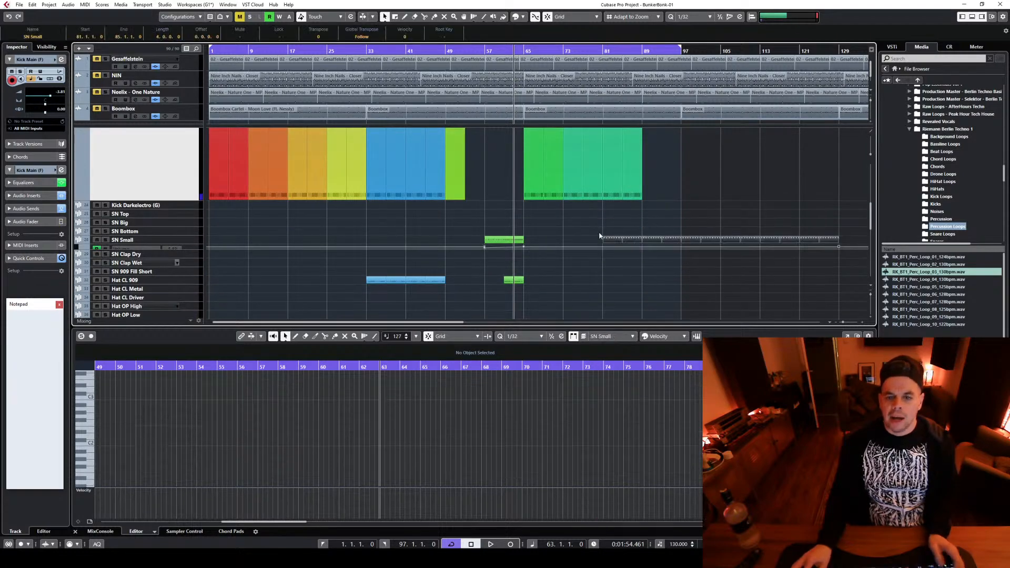
left_click_drag(609, 241, 648, 240)
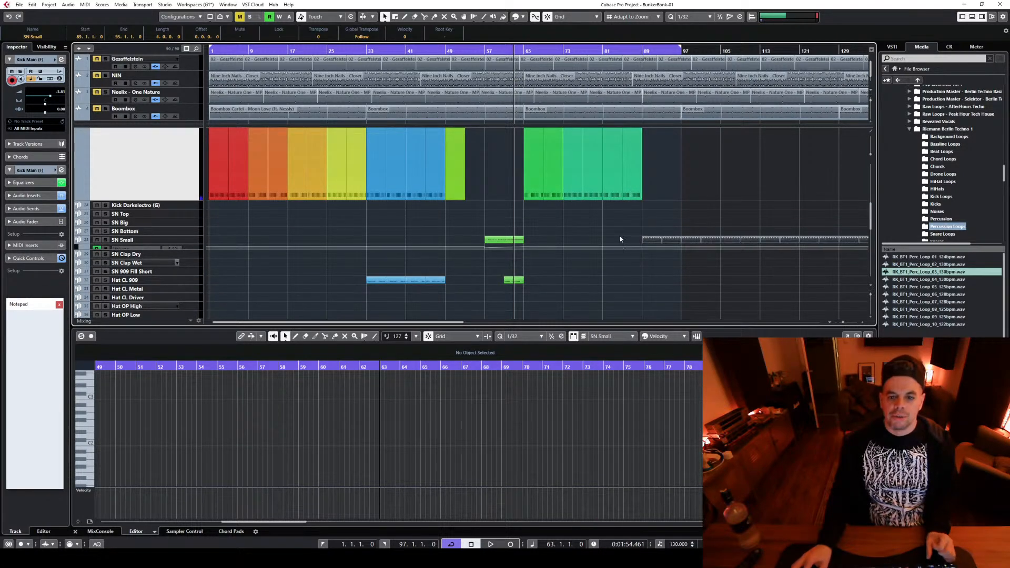
Copy the blue Hat CL 909 parts from bars 33–49 and place the copy at bars 81–97
scroll(392, 231, "down", 4)
left_click_drag(370, 165, 571, 170)
scroll(614, 237, "up", 5)
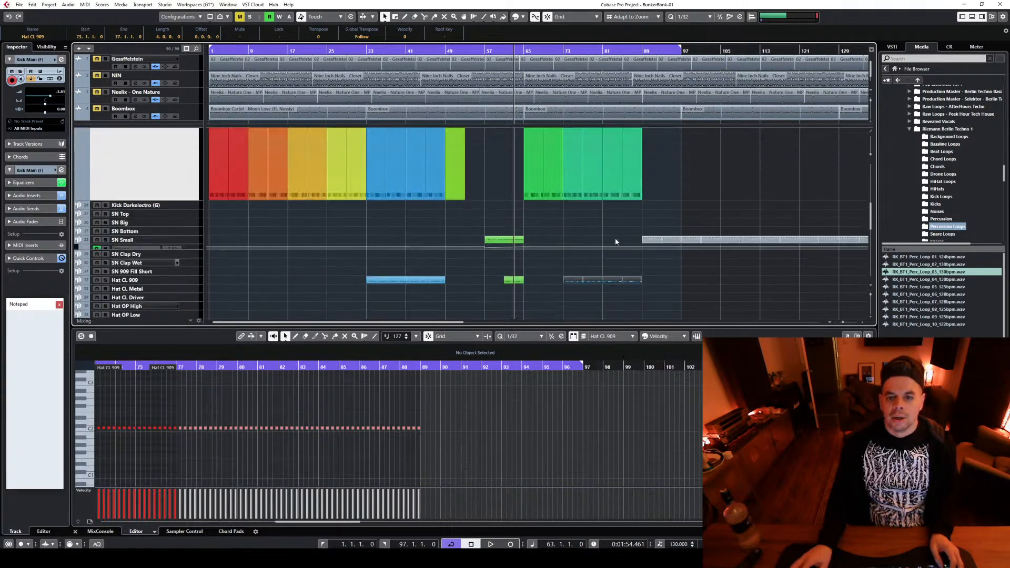
scroll(710, 183, "up", 3)
scroll(711, 183, "down", 6)
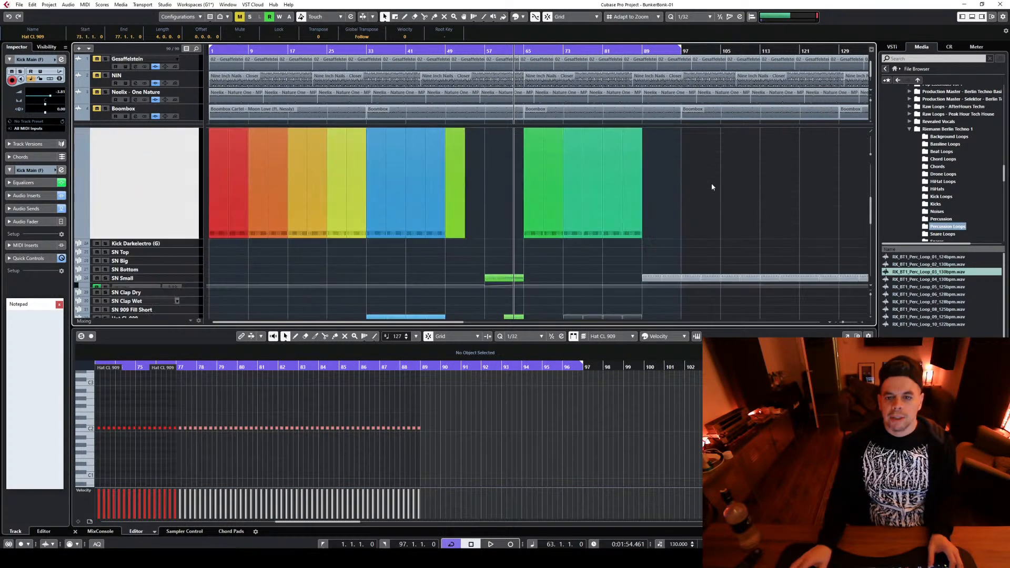
left_click_drag(658, 263, 608, 245)
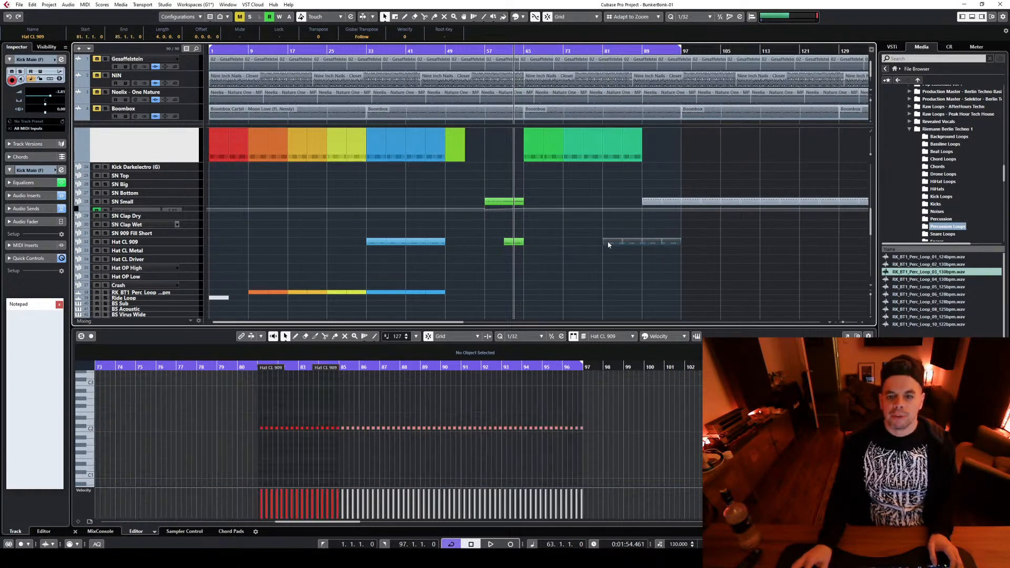
Place the playhead at bar 81 and reduce the height of the Kick Main track
left_click(606, 50)
scroll(620, 188, "up", 4)
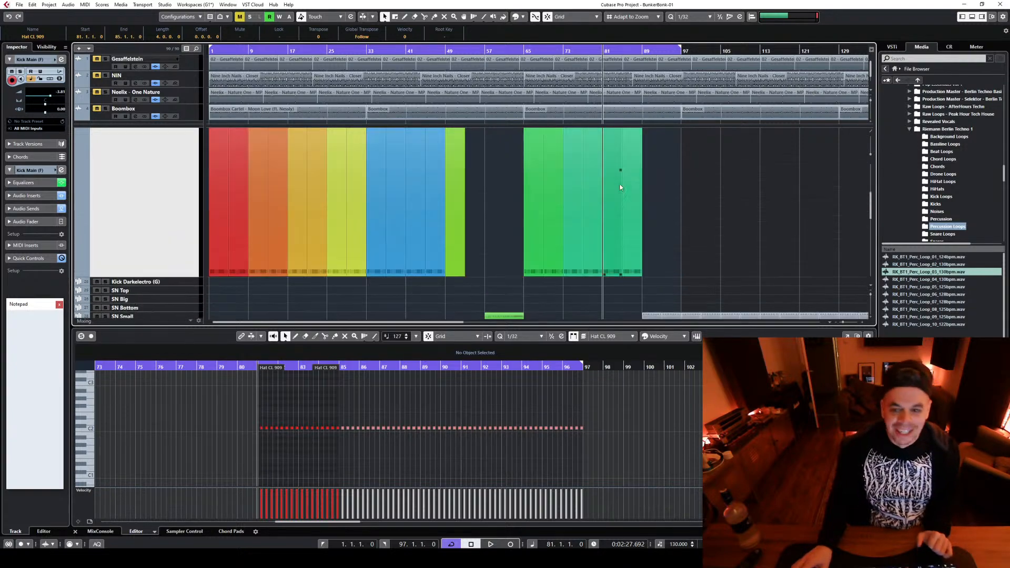
scroll(646, 191, "down", 2)
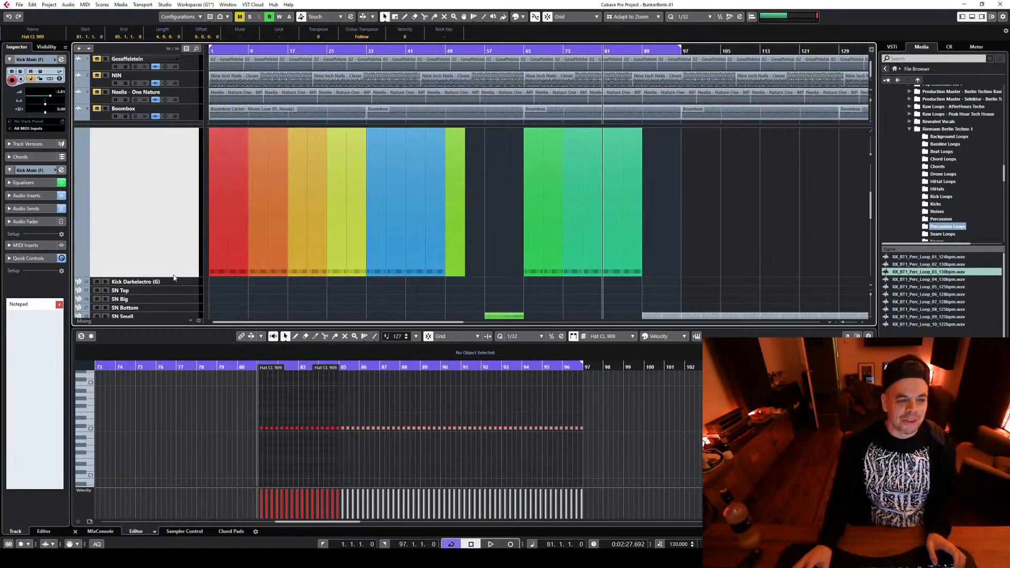
left_click_drag(173, 276, 172, 134)
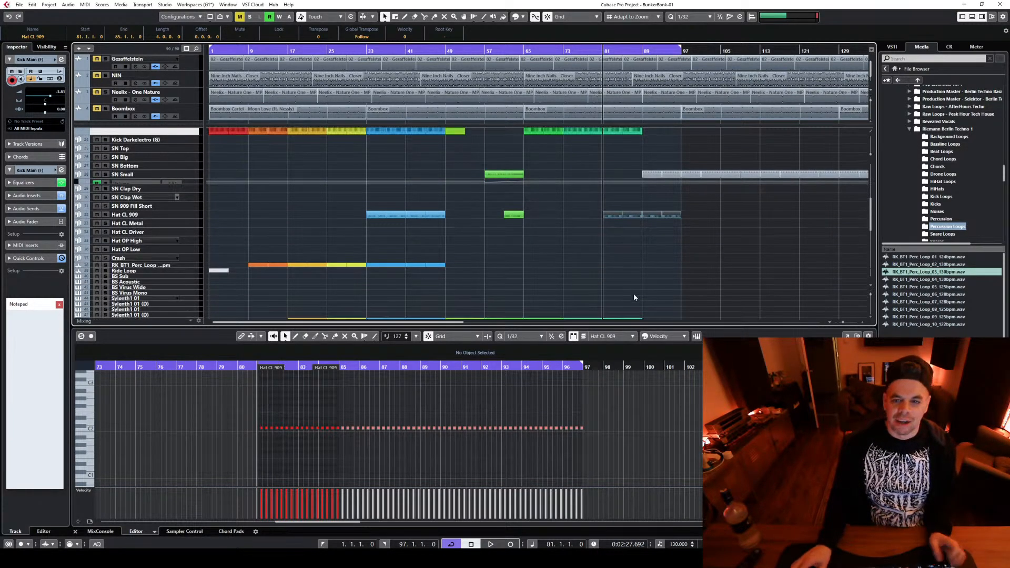
Duplicate the Kick Main parts from bars 81–89 into bars 89–97 and copy the REV CYMB Medium Low and Medium parts to bar 89
scroll(633, 293, "up", 3)
left_click_drag(607, 298, 656, 260)
scroll(712, 263, "up", 2)
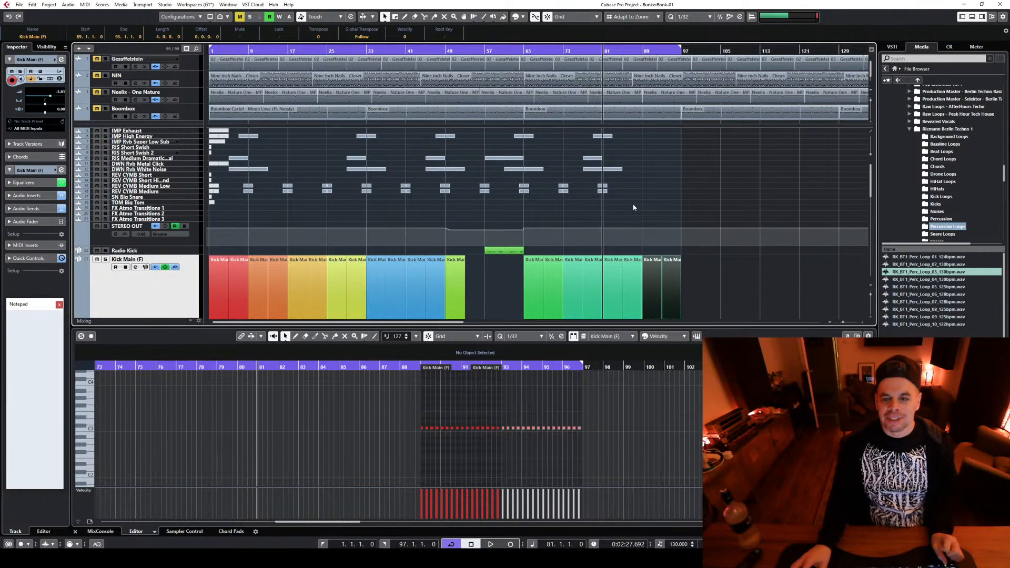
left_click(616, 203)
Select the Kick Main, Hat CL 909 and both Serum parts between bars 81 and 89 and colorize them with the eighth palette colour, teal
left_click_drag(592, 186, 637, 304)
scroll(718, 261, "down", 3)
left_click(523, 17)
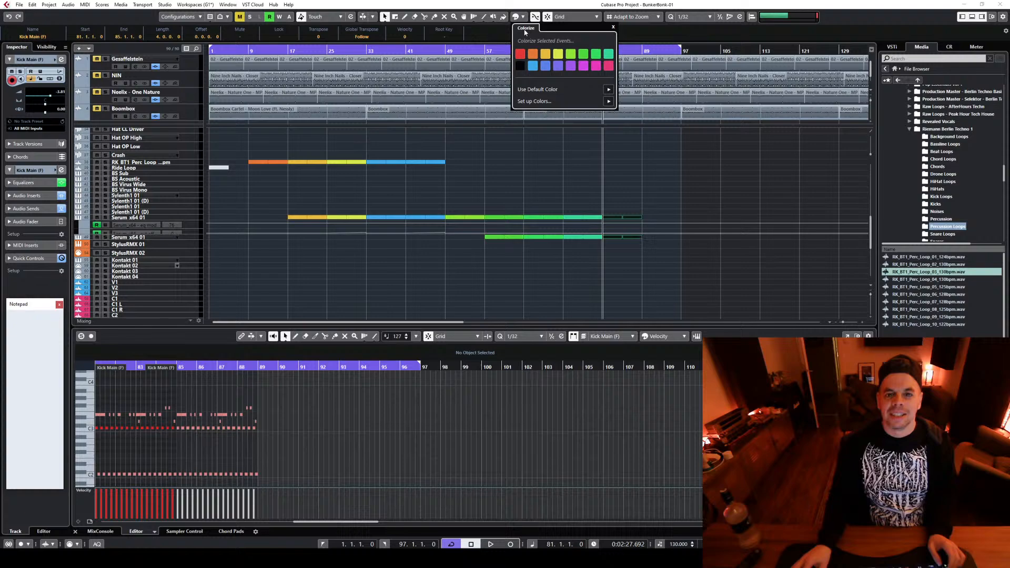
left_click(608, 55)
Select the Kick Main, SN Small and Hat CL 909 parts between bars 89 and 97 and colorize them blue
scroll(714, 180, "up", 8)
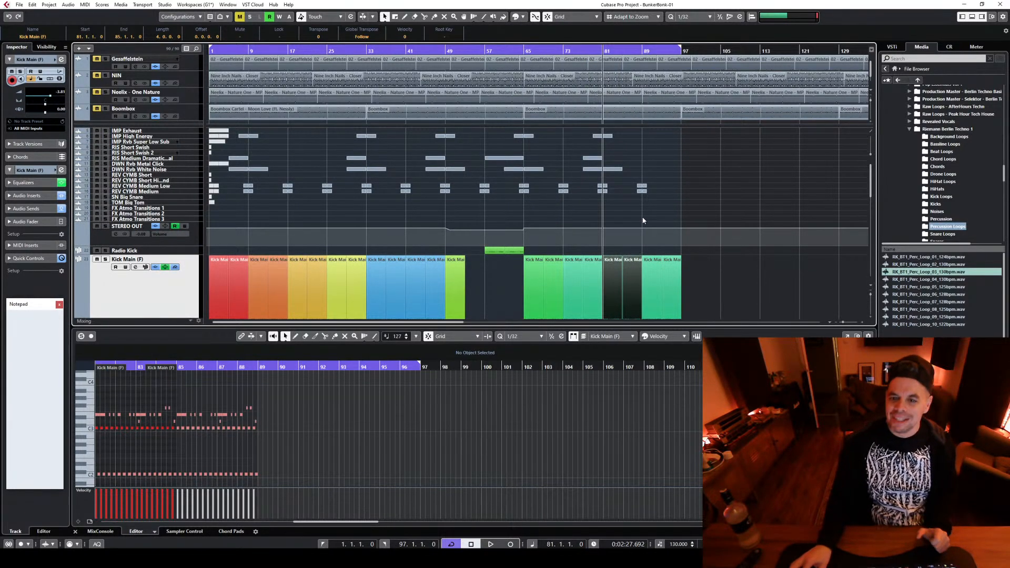
left_click_drag(645, 217, 680, 210)
left_click(516, 17)
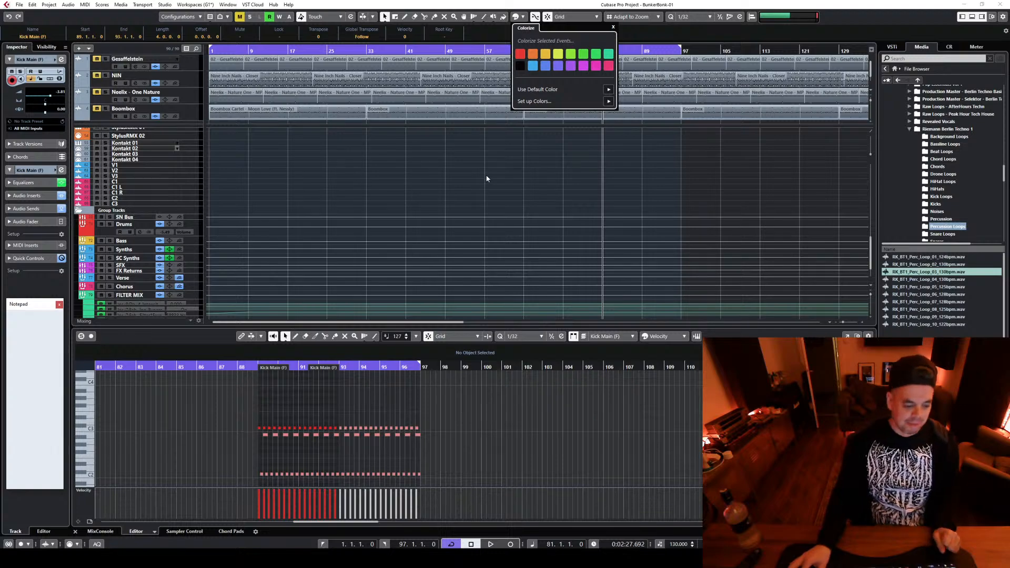
left_click(517, 184)
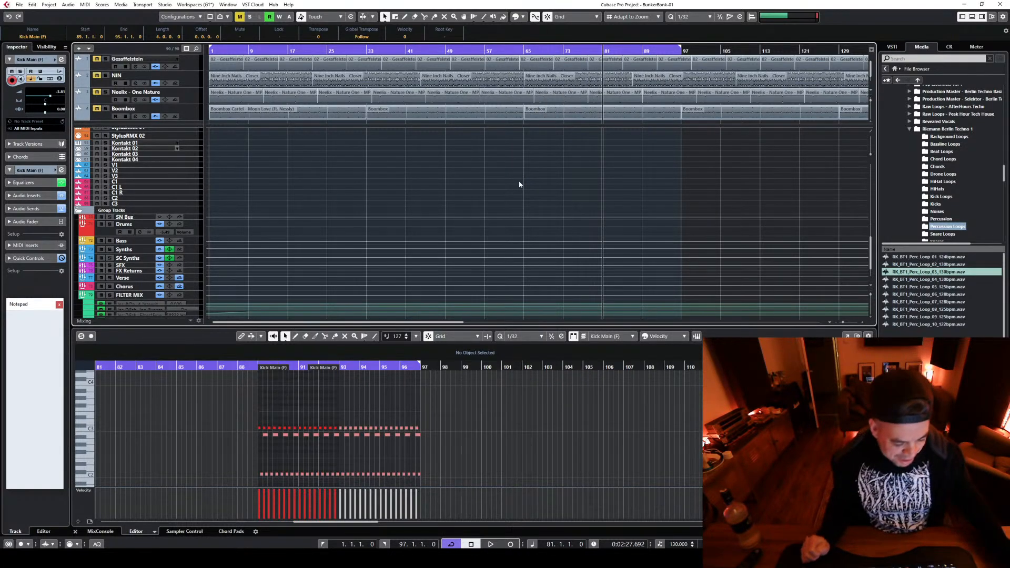
scroll(632, 187, "up", 10)
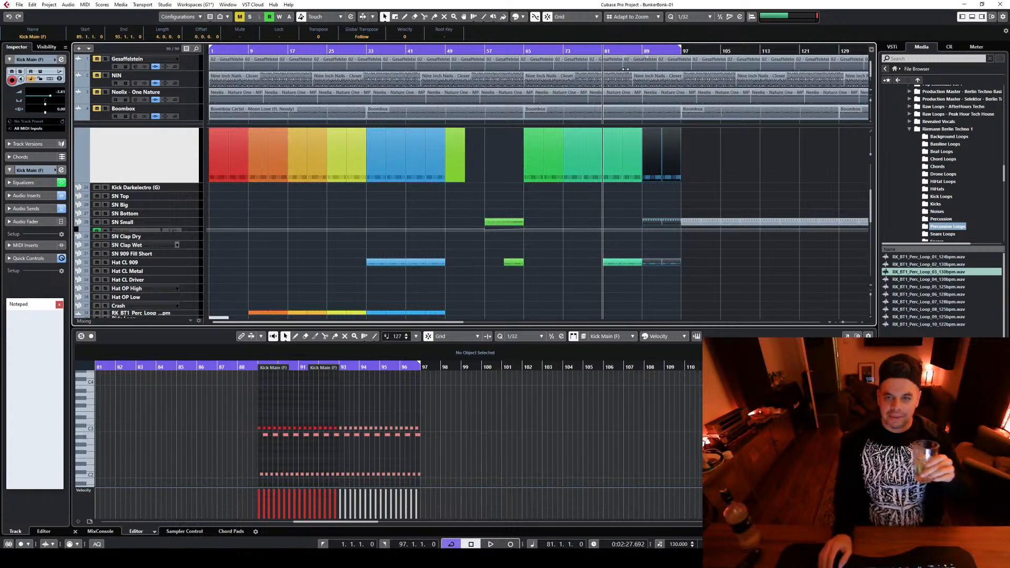
Play the transition into the section at bar 81, starting from bar 78 and again from bar 77
left_click(589, 49)
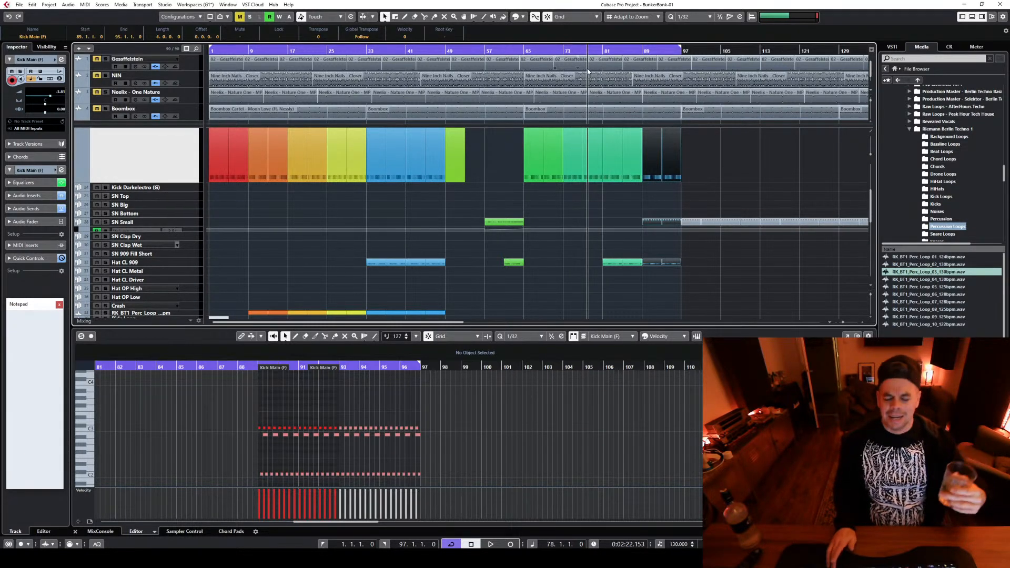
key("space")
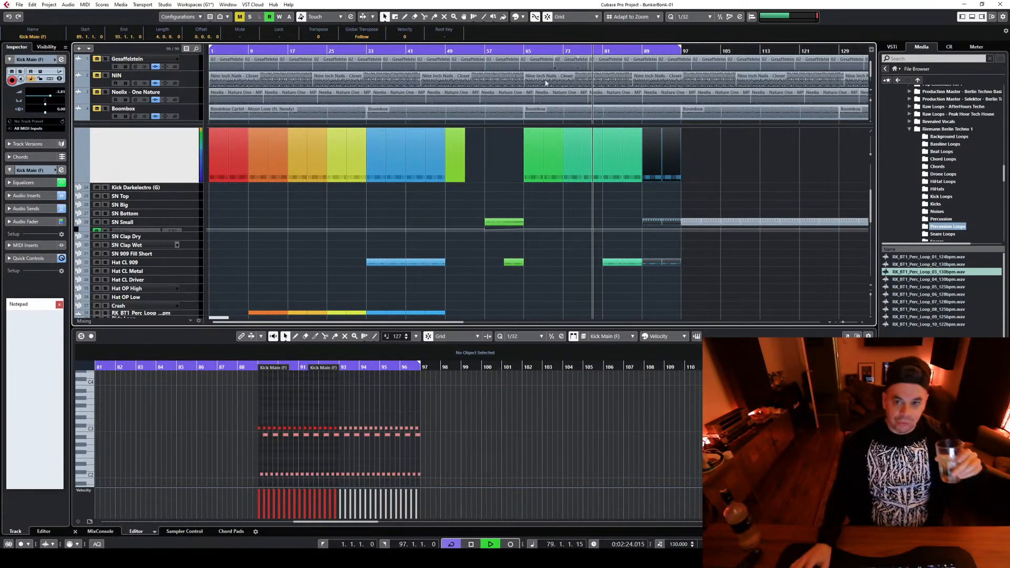
left_click(583, 50)
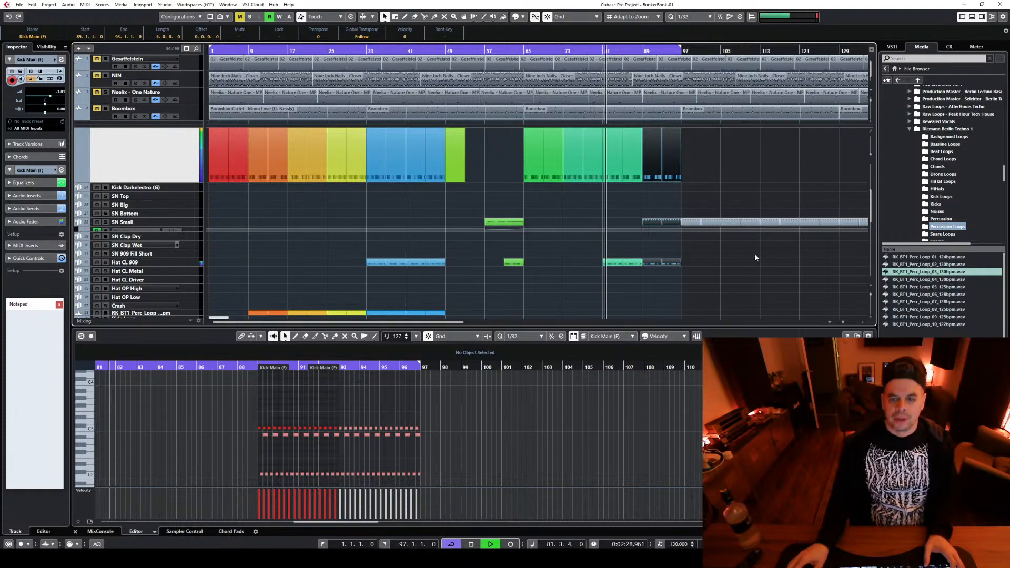
scroll(725, 269, "up", 4)
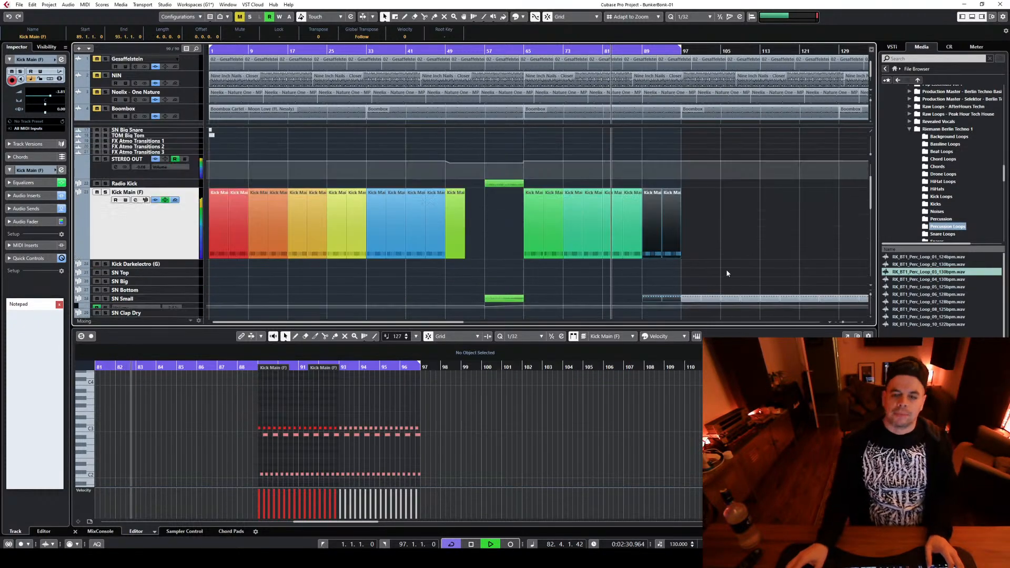
scroll(724, 265, "down", 6)
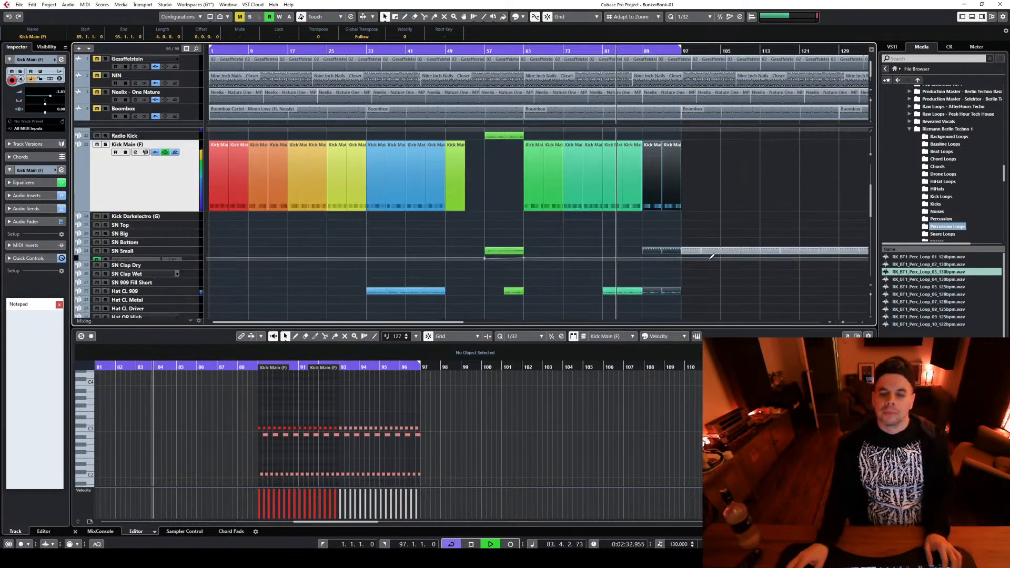
key("space")
Move the Hat CL 909 parts between bars 81 and 97 onto the Hat CL Metal track and audition them from bar 81
left_click_drag(608, 189, 690, 179)
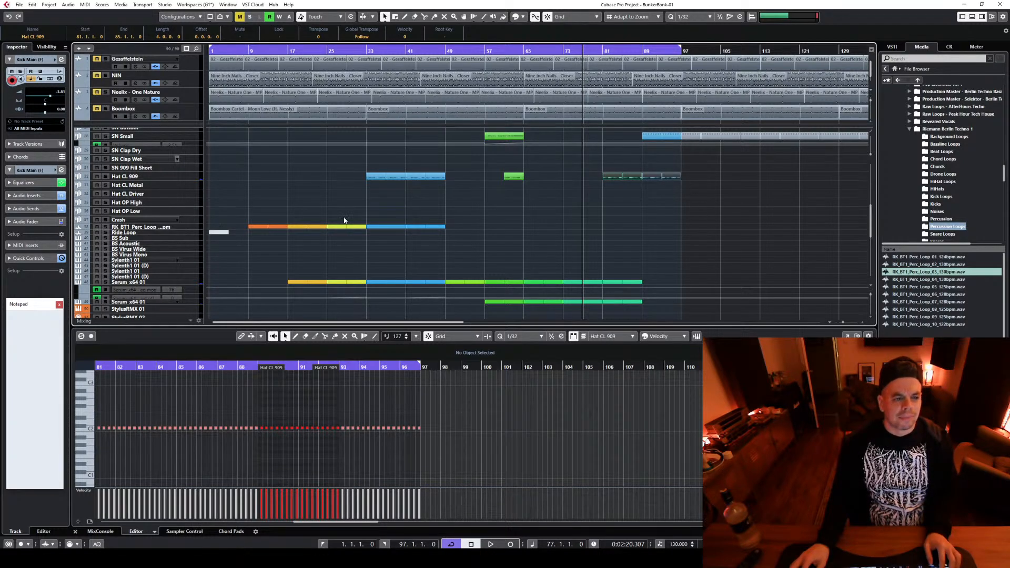
left_click_drag(612, 179, 613, 187)
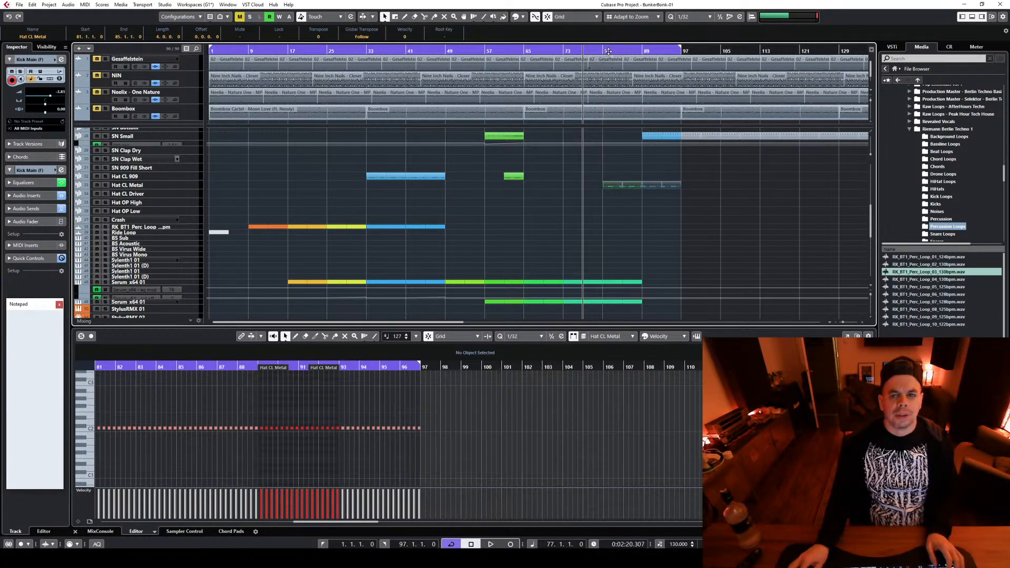
left_click(605, 52)
key("space")
left_click(188, 191)
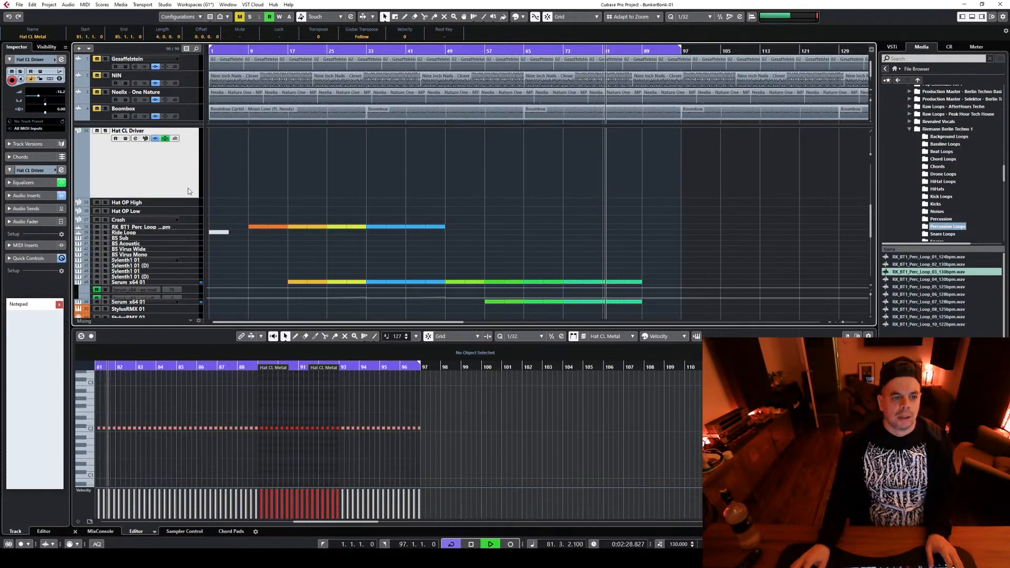
scroll(188, 191, "up", 2)
left_click(191, 199)
key("space")
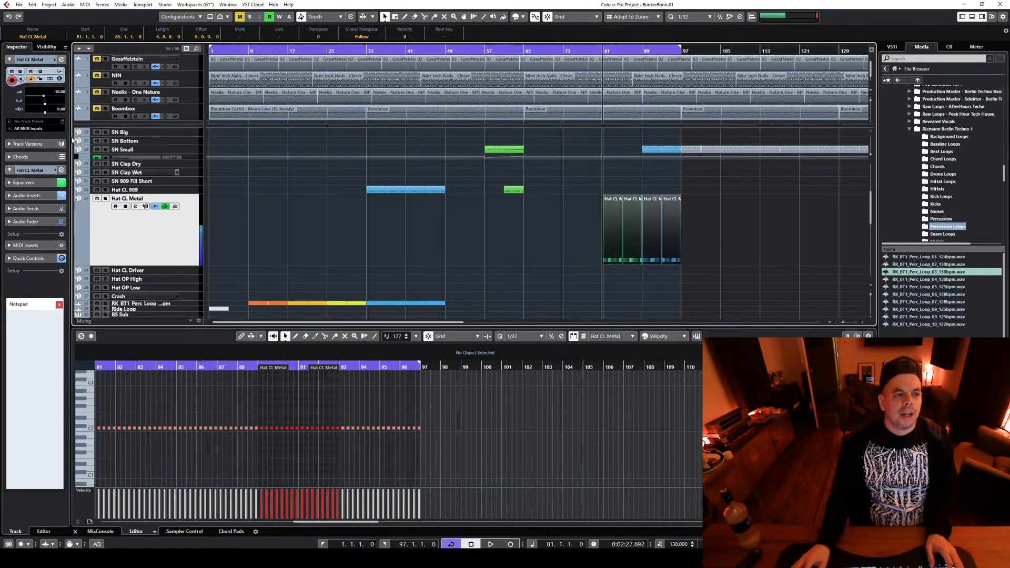
Set the Hat CL Metal track's volume to -5.14, reduce its track height and play the section from bar 81
left_click(51, 94)
key("space")
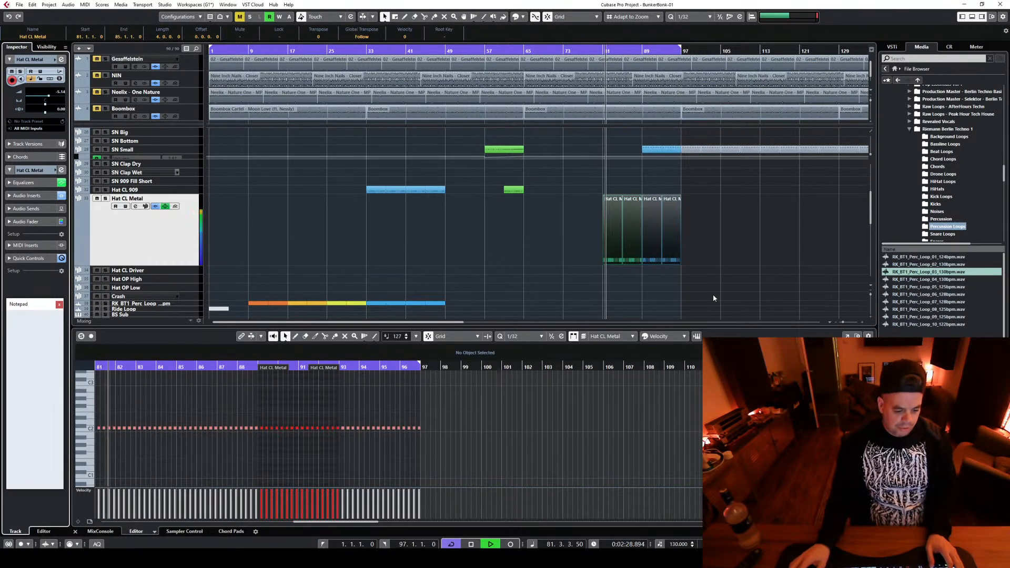
key("space")
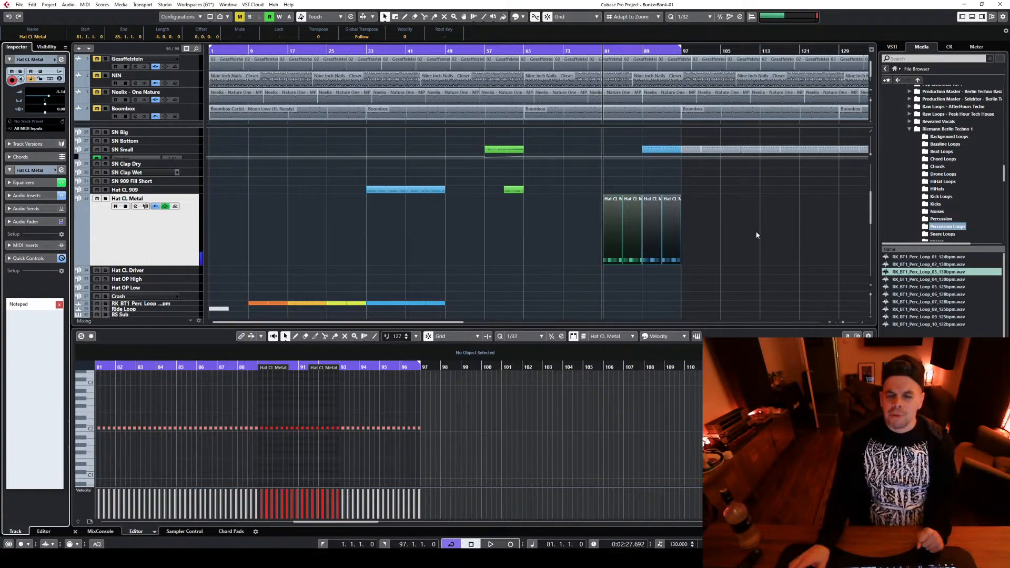
left_click_drag(193, 265, 191, 212)
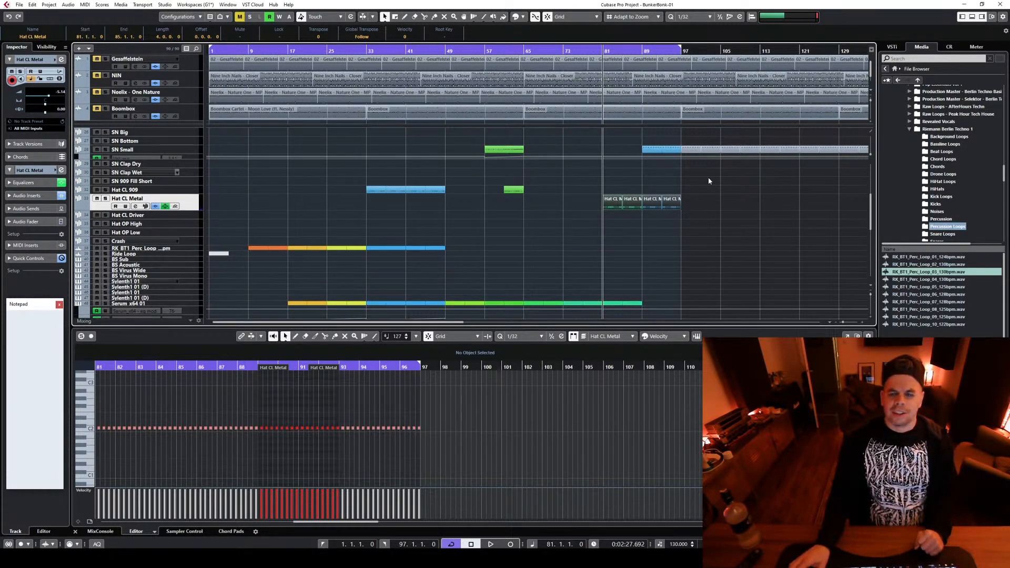
scroll(708, 180, "up", 3)
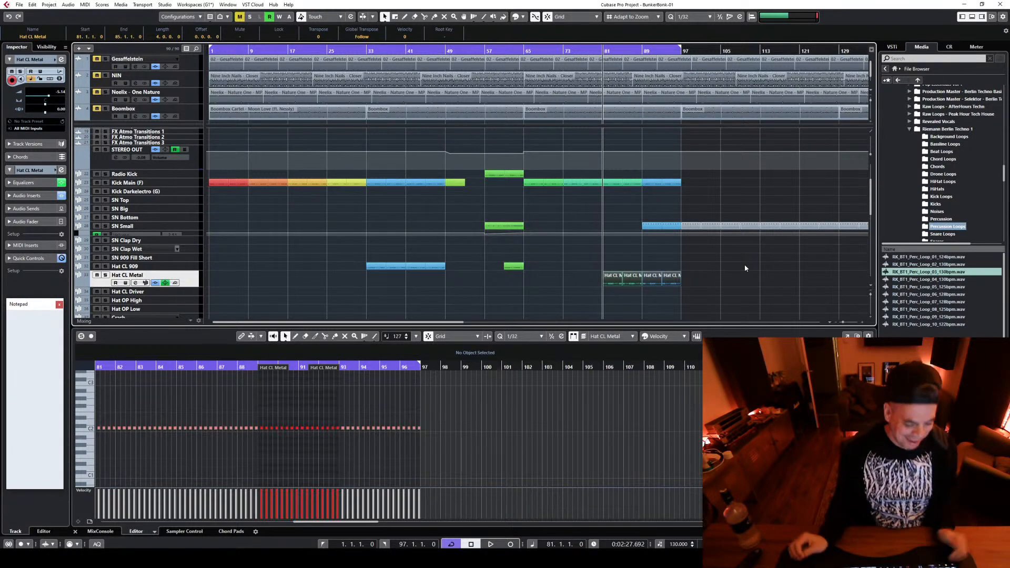
key("space")
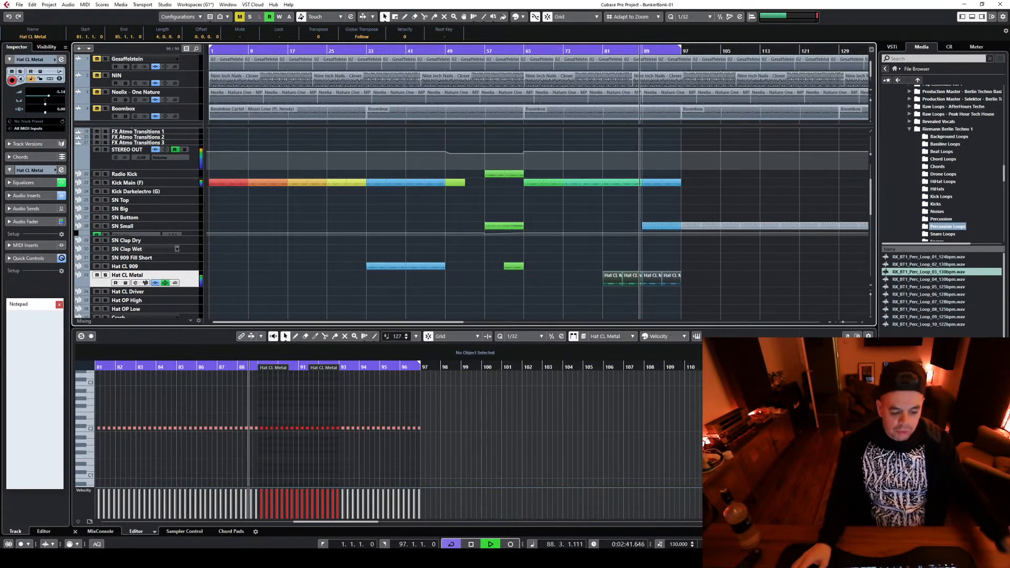
key("space")
Duplicate both Serum tracks' parts from bars 81–89 into bars 89–97
scroll(743, 258, "down", 5)
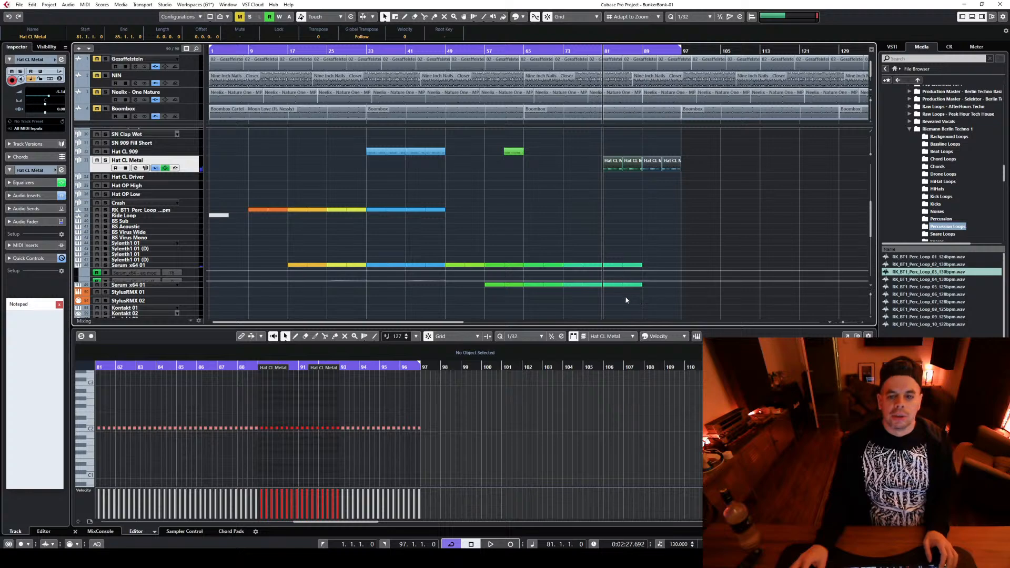
left_click_drag(599, 301, 651, 263)
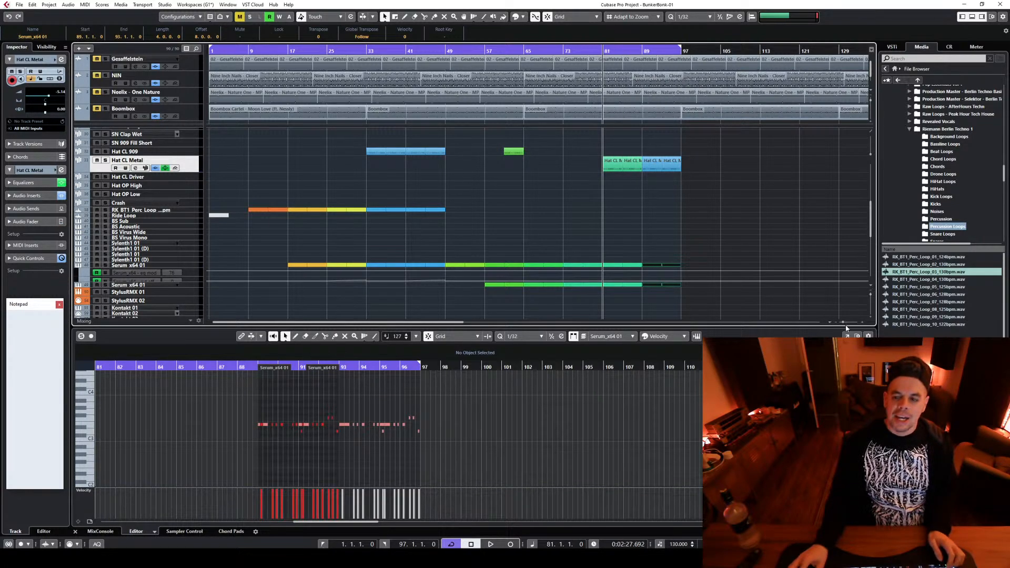
Copy the IMP High Energy, RIS Medium Dramatic, DWN Rvb White Noise and both REV CYMB events around bar 81 to bar 97
left_click_drag(843, 323, 804, 310)
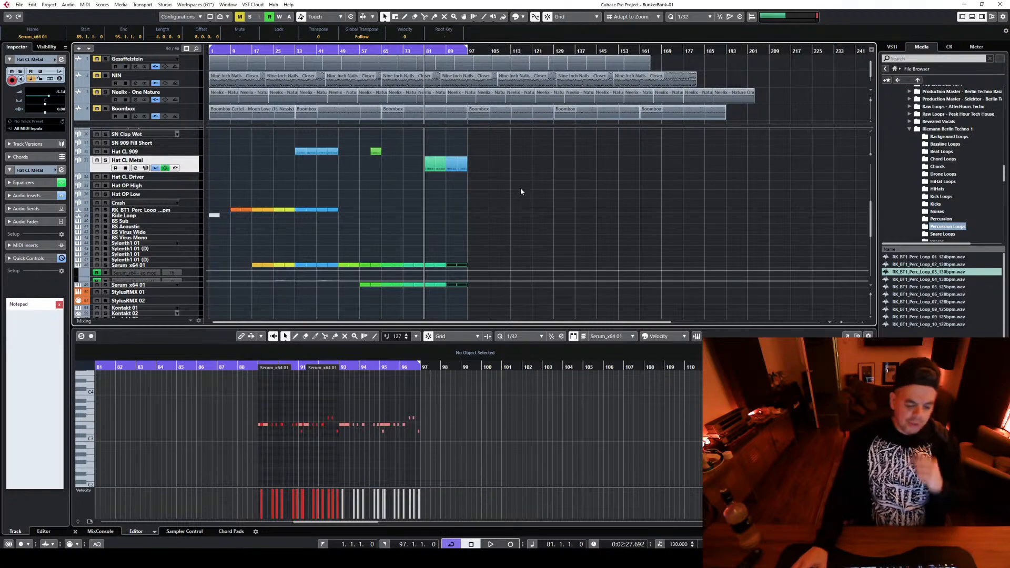
scroll(552, 186, "up", 5)
scroll(550, 192, "up", 3)
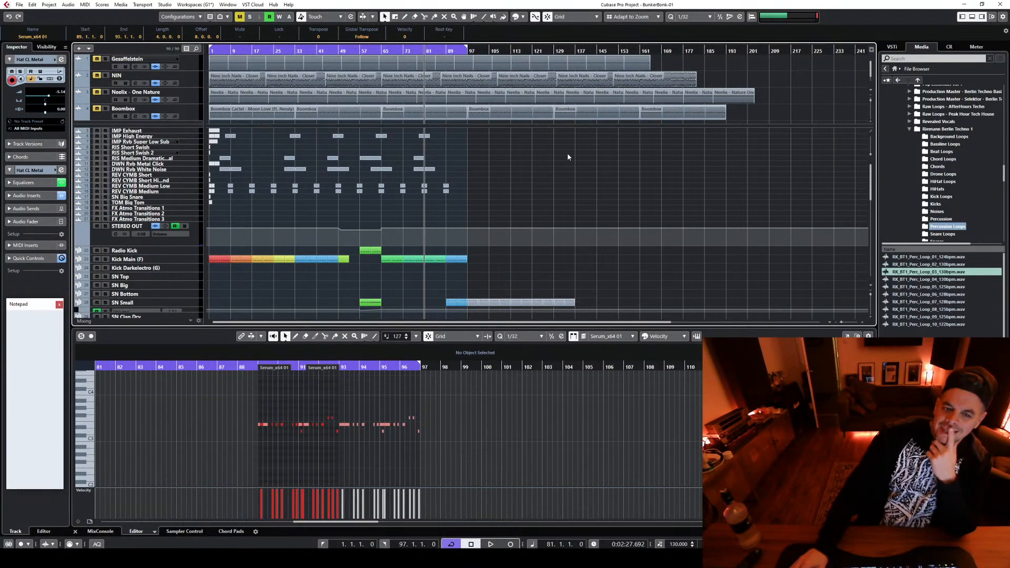
scroll(423, 179, "down", 6)
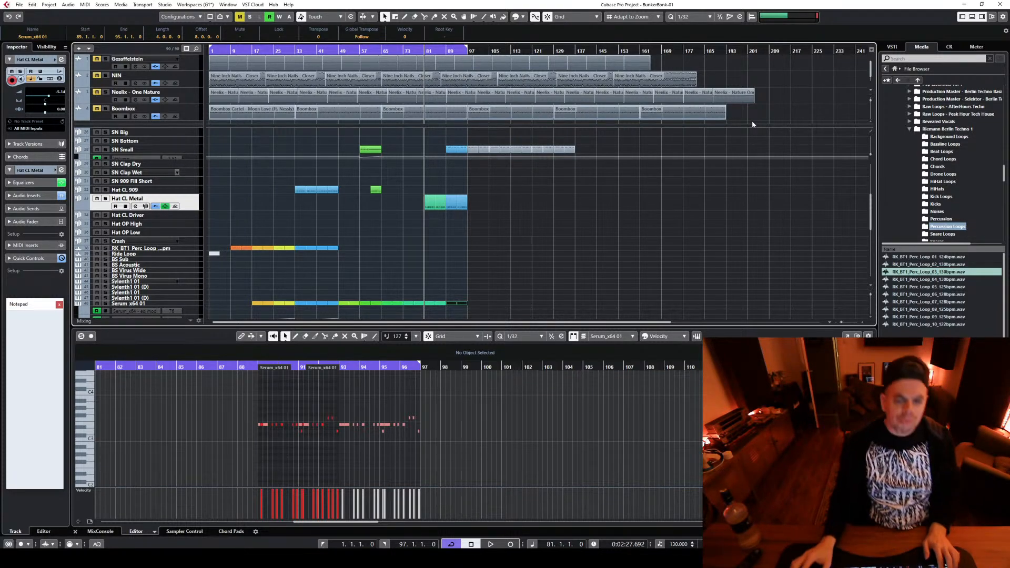
scroll(560, 287, "down", 3)
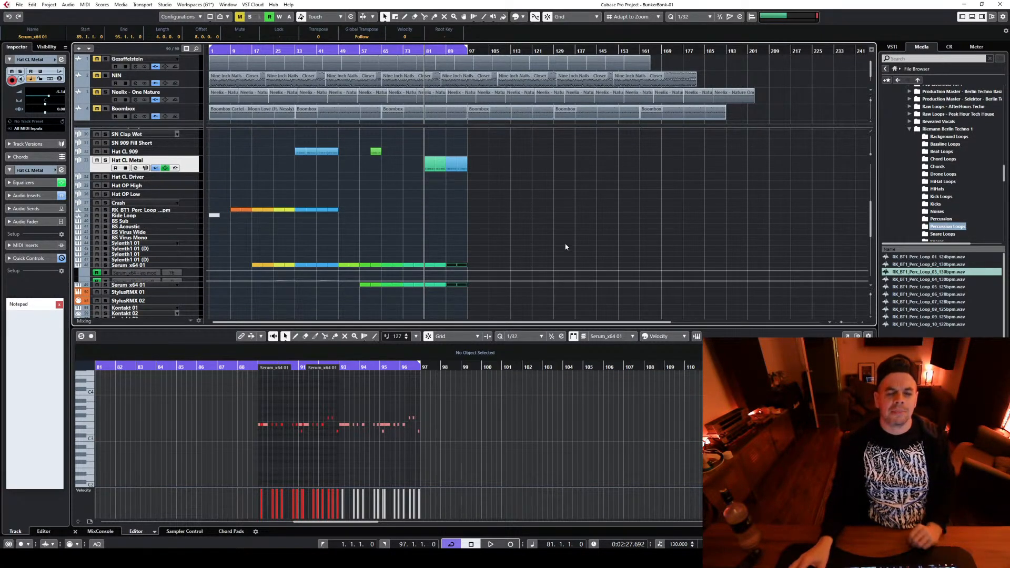
scroll(573, 244, "up", 6)
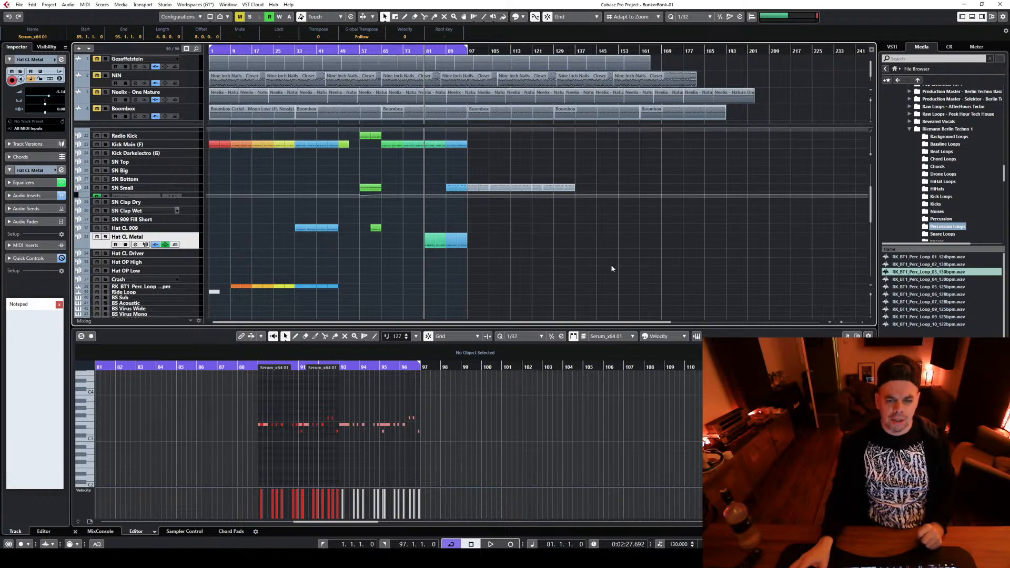
scroll(670, 266, "up", 9)
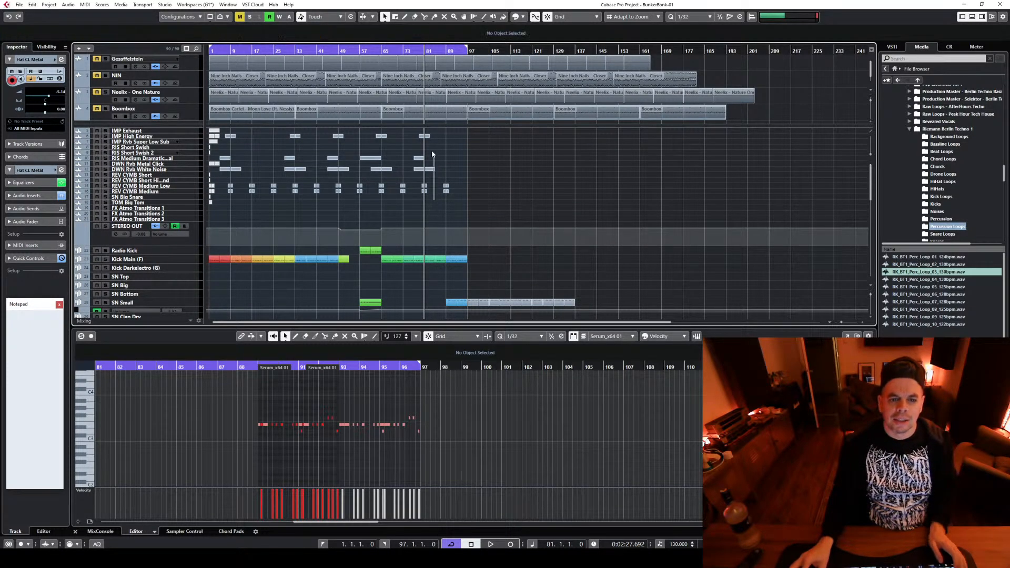
left_click_drag(434, 202, 414, 129)
left_click_drag(417, 168, 460, 167)
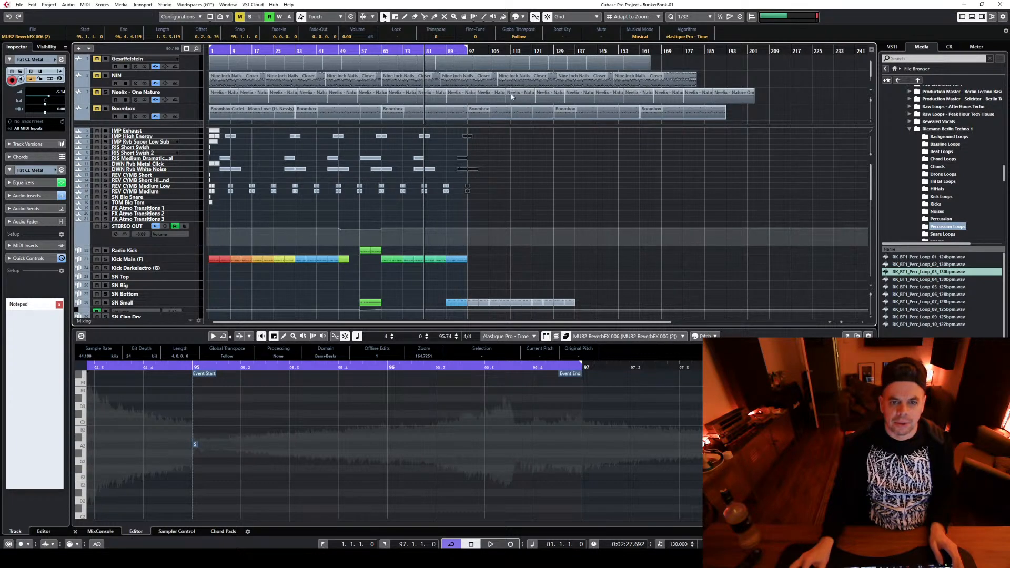
Extend the right locator to bar 105 and play the arrangement from bar 89
left_click_drag(466, 47, 491, 52)
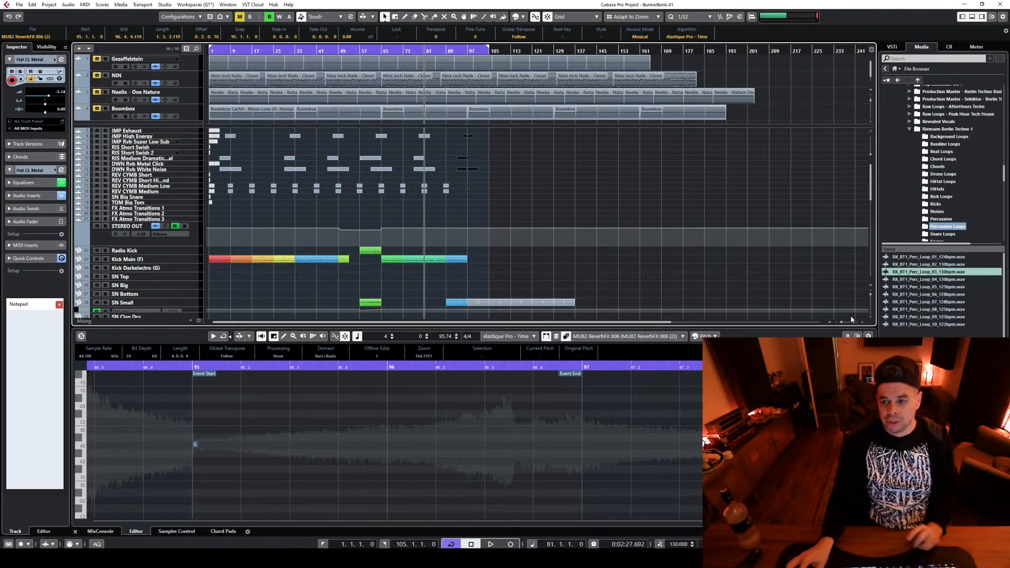
left_click_drag(842, 323, 844, 322)
scroll(728, 260, "down", 3)
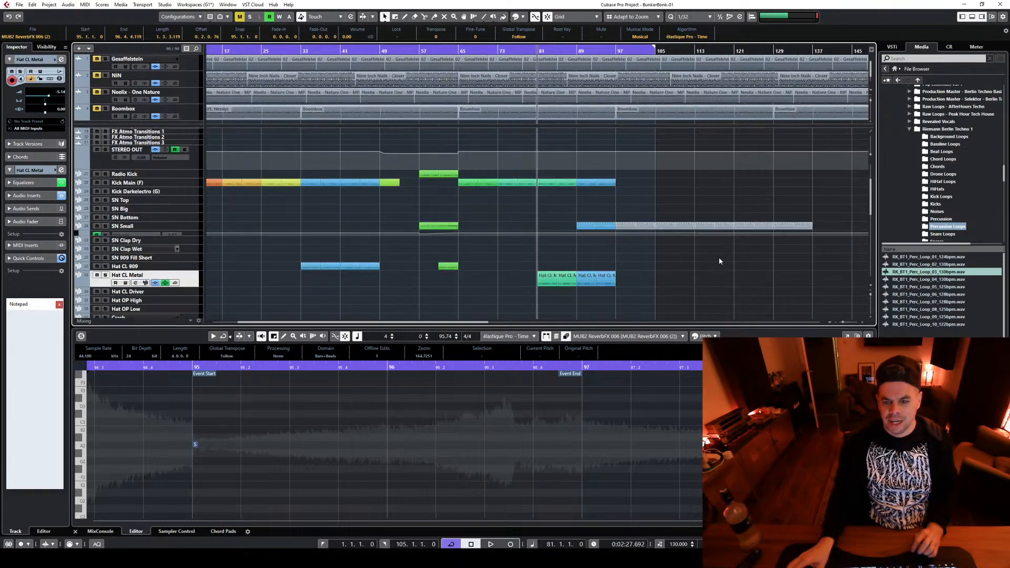
left_click(629, 245)
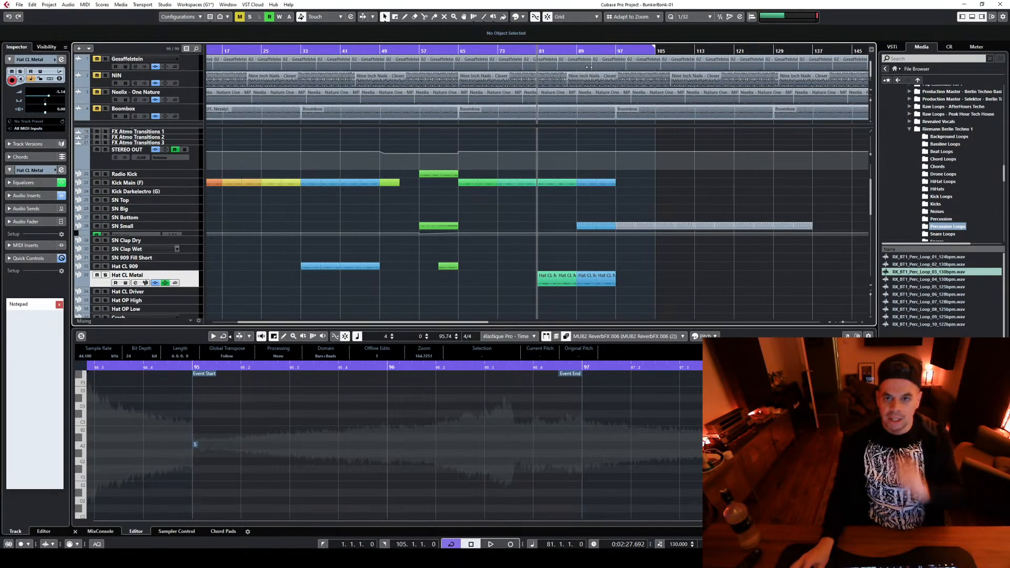
left_click(579, 51)
key("space")
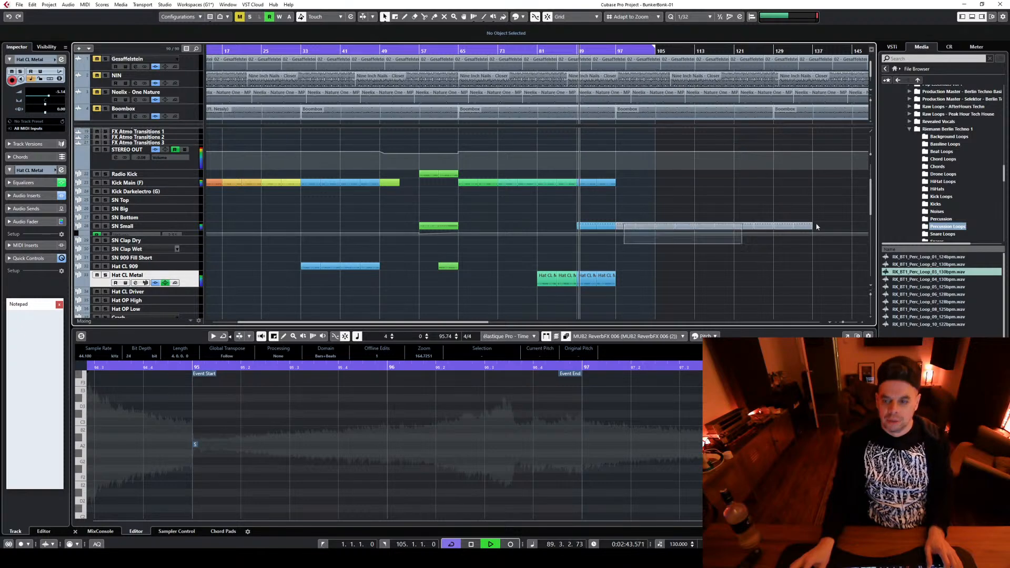
Delete the surplus SN Small parts beyond bar 97 and move the SN Small parts from bars 89–97 to bars 97–105
left_click(798, 225)
left_click(626, 300)
key("space")
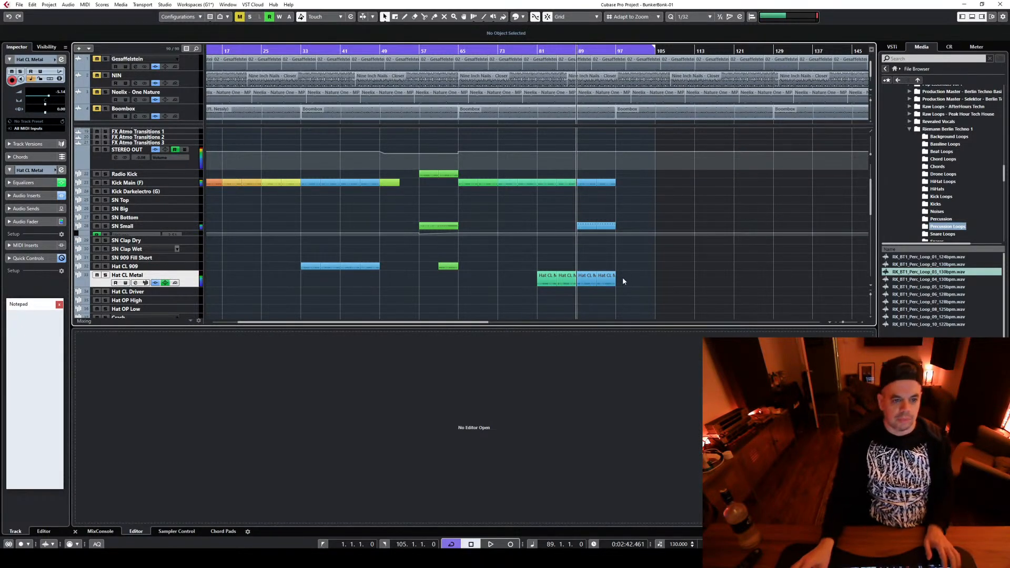
left_click_drag(604, 227, 631, 230)
Check the BS Virus Mono track's Sylenth1 instrument and its channel EQ settings, closing both windows
scroll(459, 258, "down", 3)
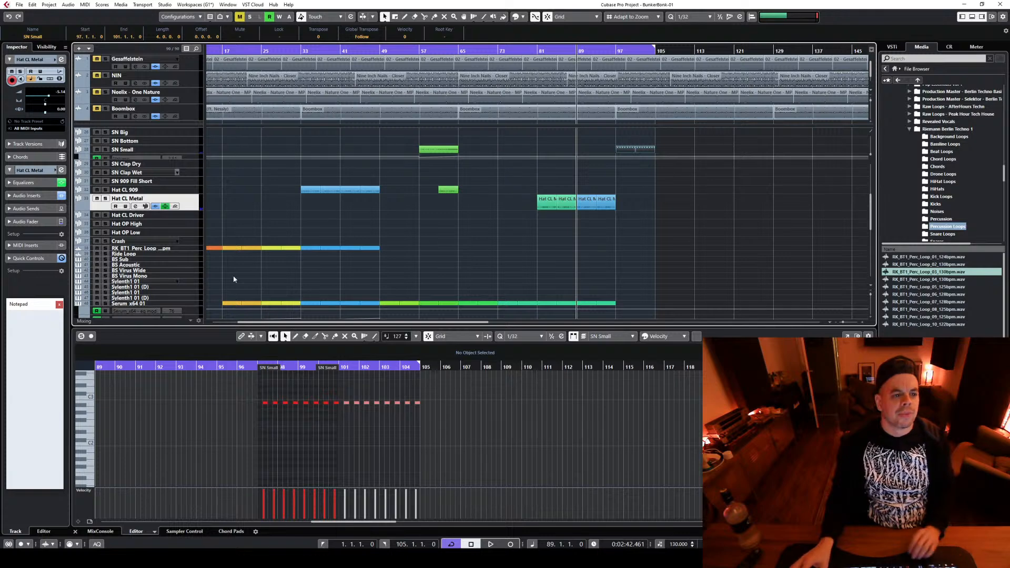
left_click(188, 275)
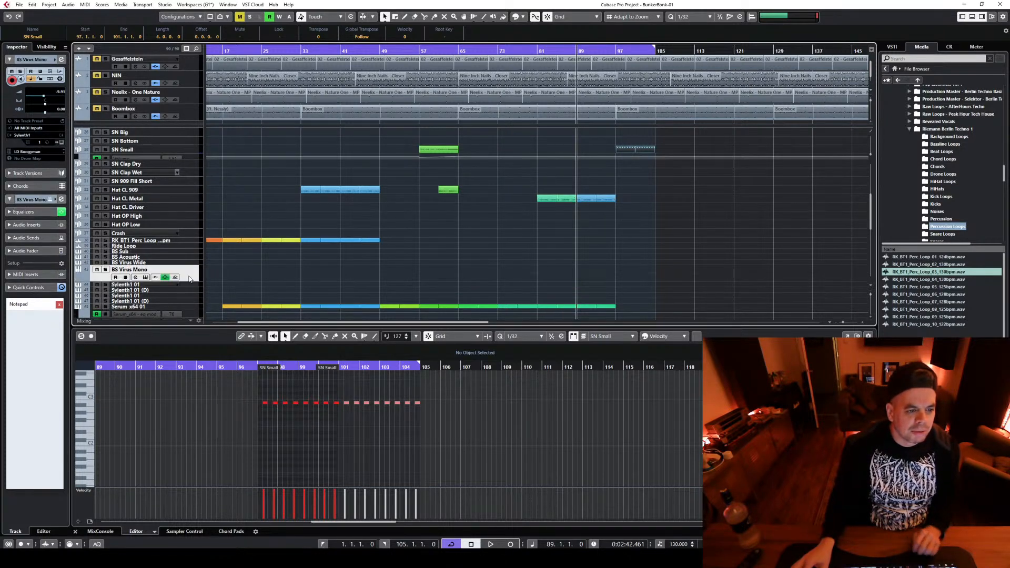
left_click(146, 277)
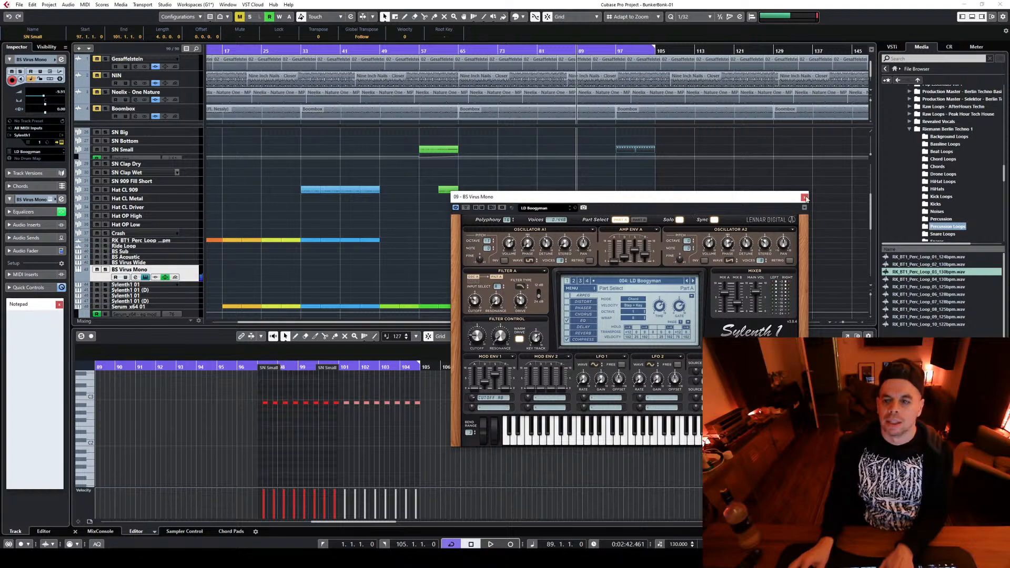
left_click(136, 277)
left_click(135, 277)
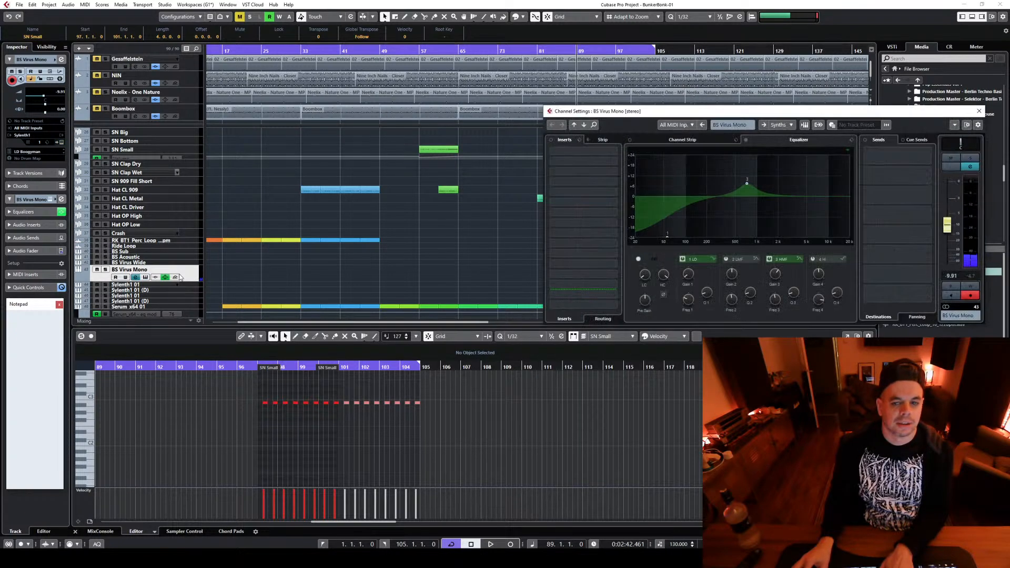
left_click(978, 112)
Select the parts on both Serum tracks between bars 89 and 97 and colorize them
scroll(707, 244, "up", 3)
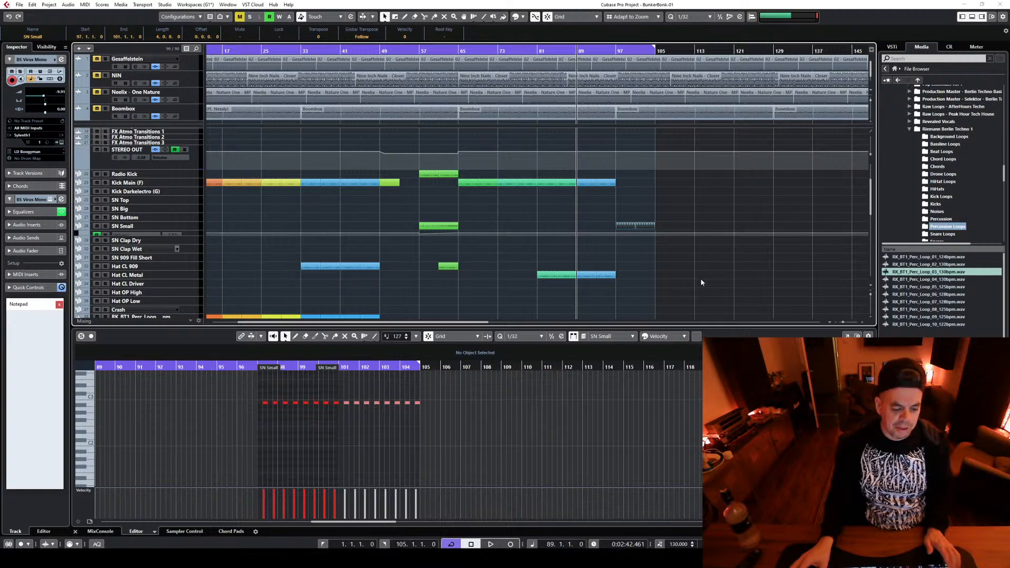
scroll(579, 277, "down", 2)
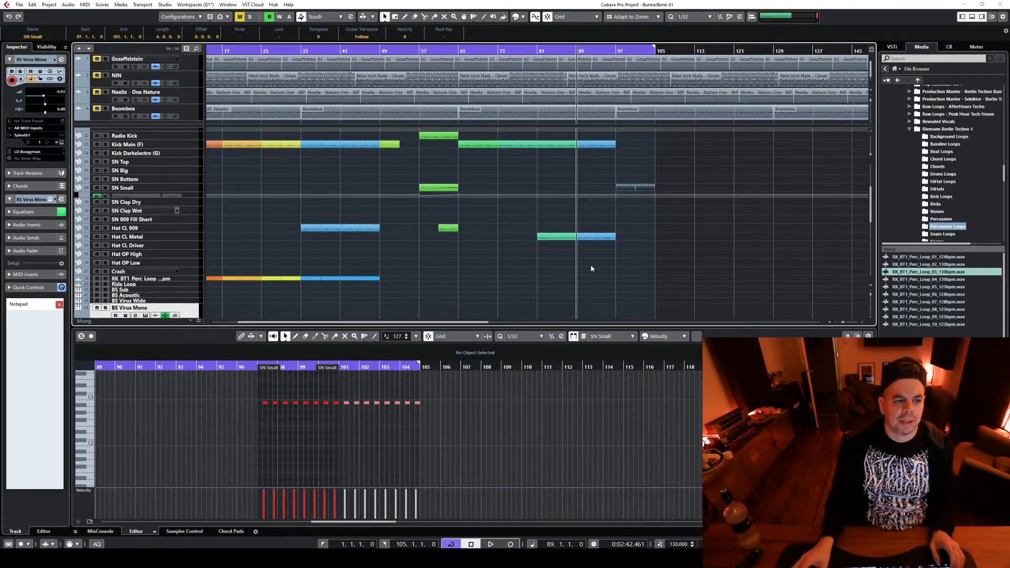
scroll(590, 270, "down", 2)
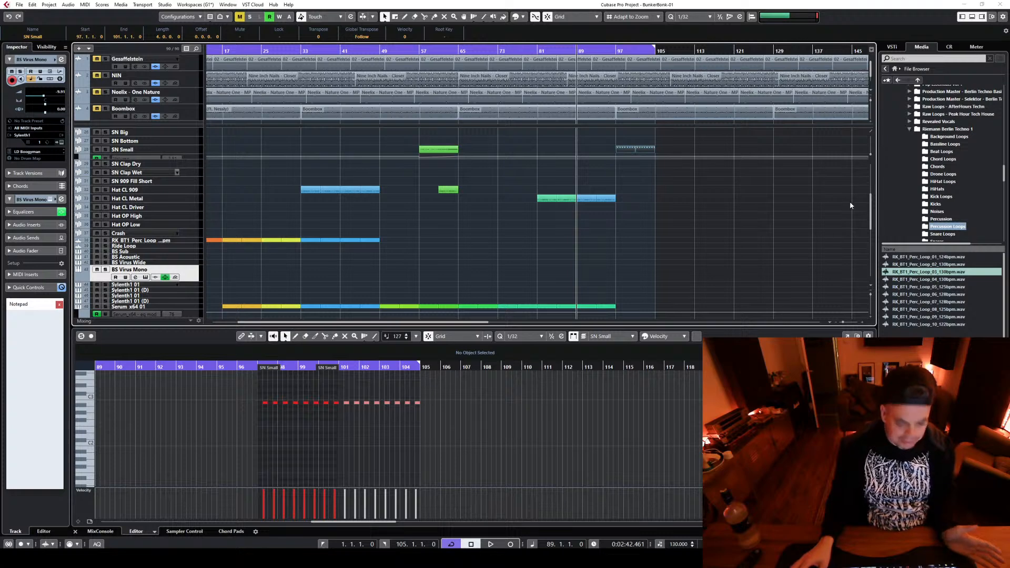
key("h")
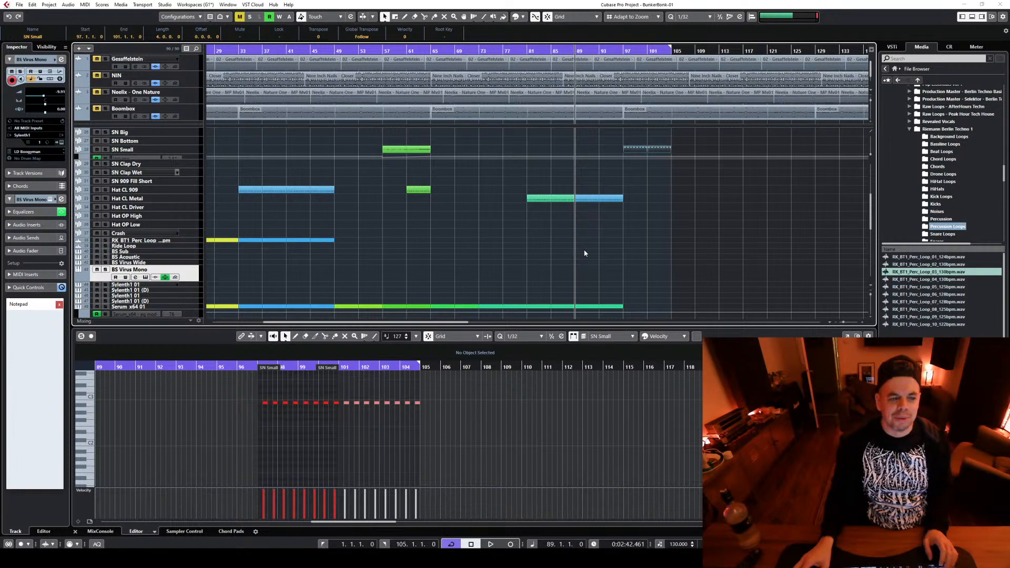
key("h")
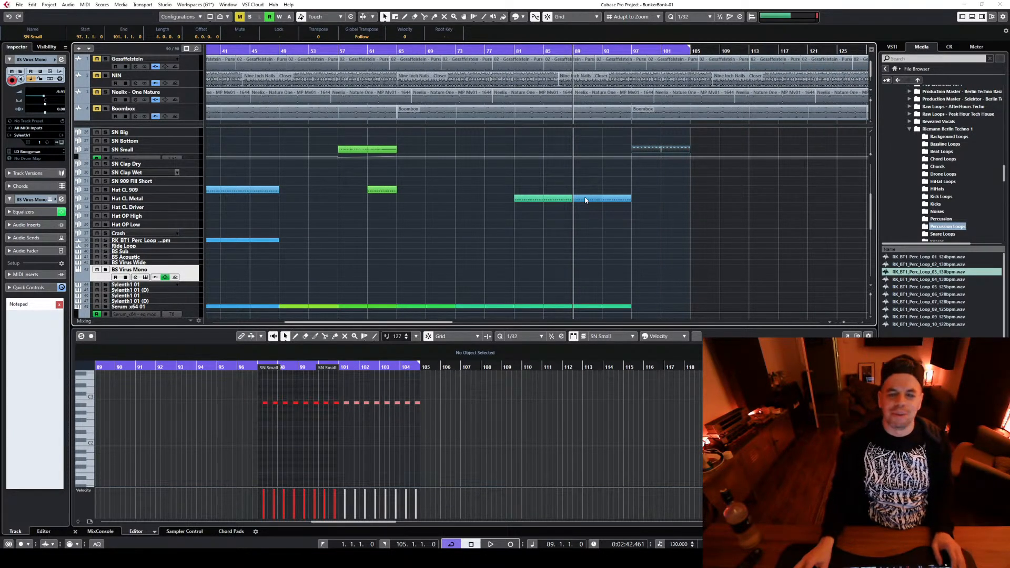
scroll(589, 223, "down", 3)
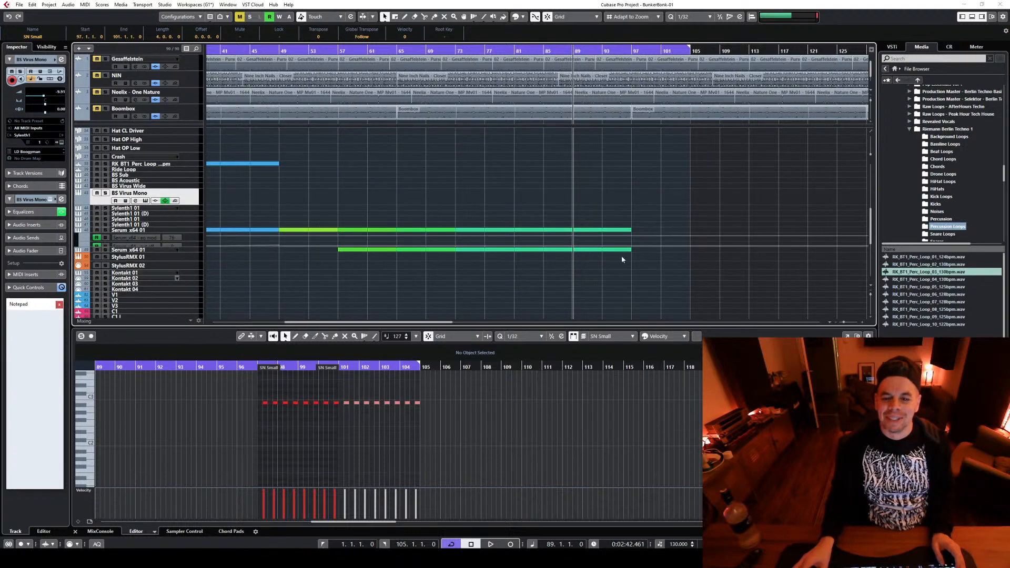
left_click_drag(588, 272, 632, 210)
left_click(525, 17)
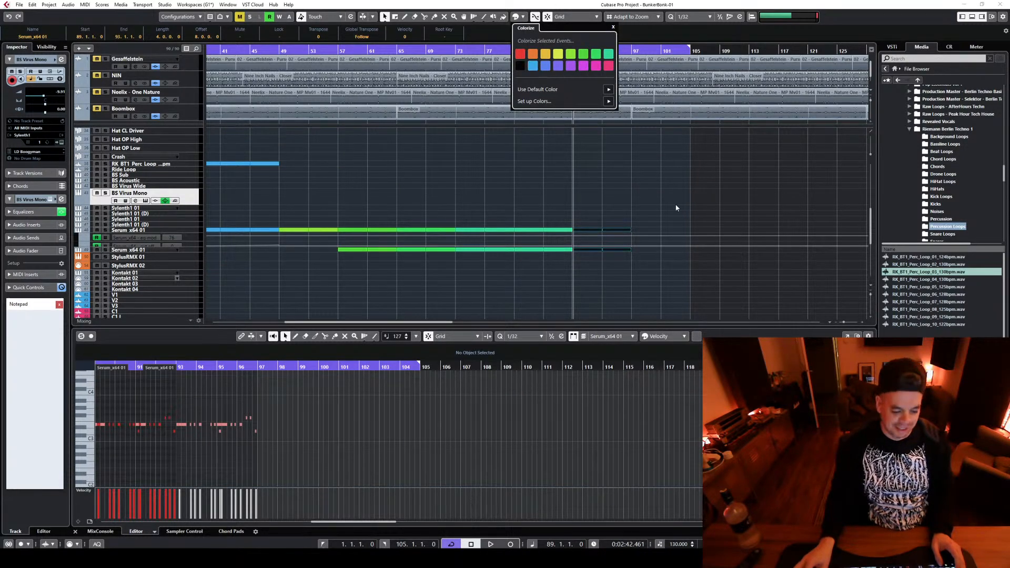
scroll(750, 257, "up", 3)
scroll(754, 267, "up", 6)
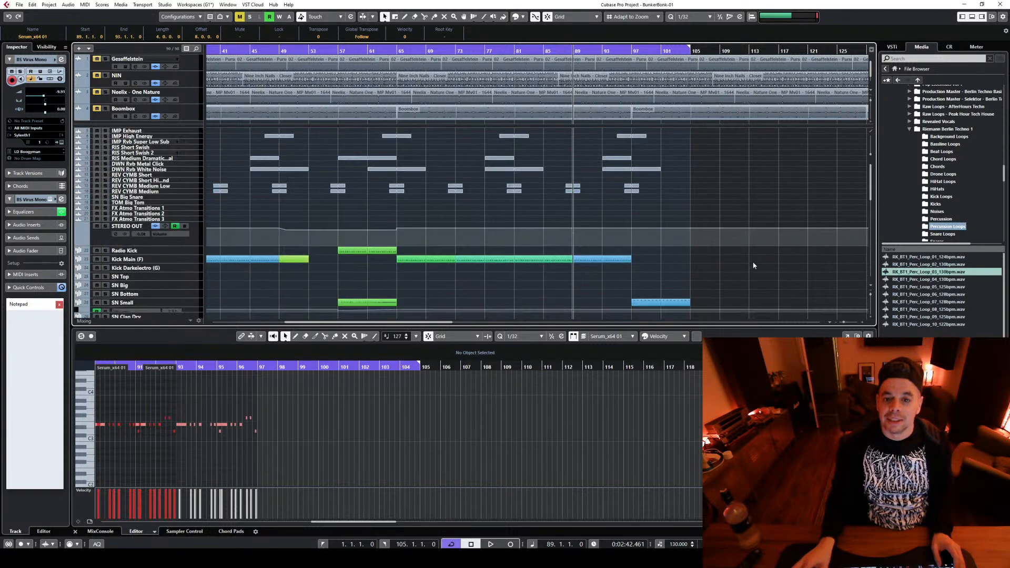
Copy the Hat CL Metal part at bars 89–93 onto the BS Virus Mono track at the same position
key("space")
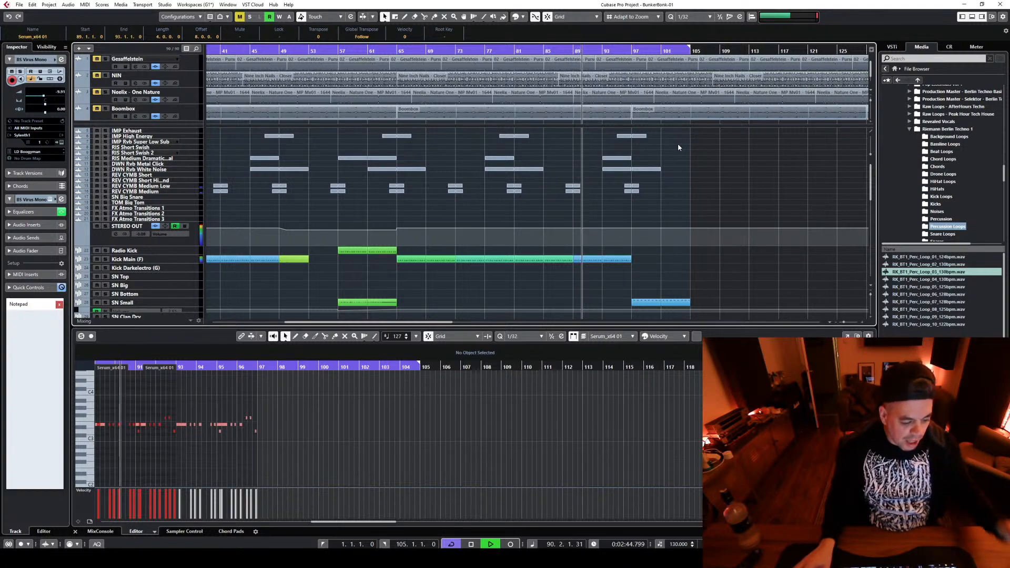
scroll(682, 165, "down", 10)
key("space")
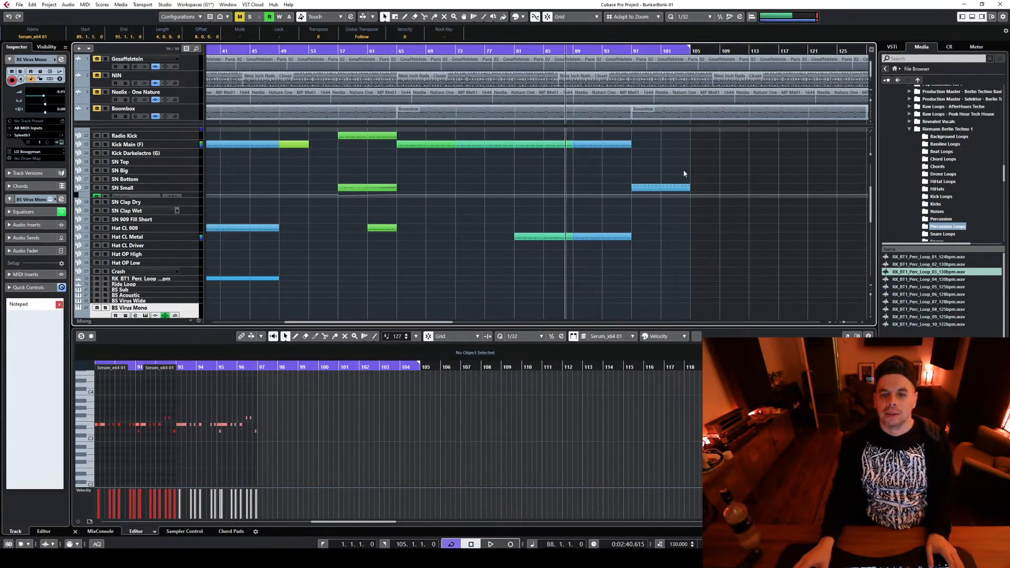
scroll(738, 253, "down", 1)
scroll(729, 252, "up", 6)
scroll(693, 239, "down", 4)
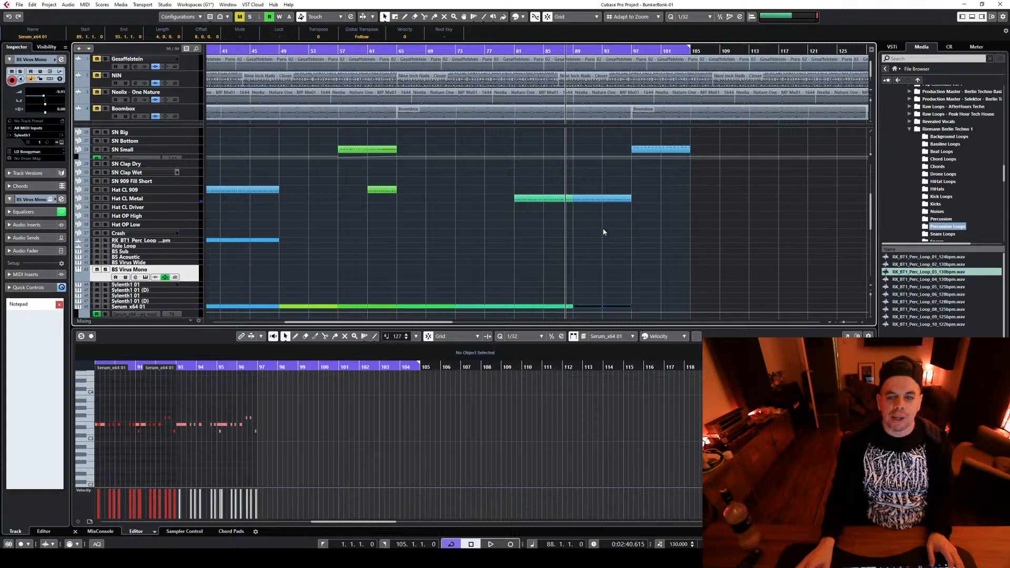
left_click(580, 200)
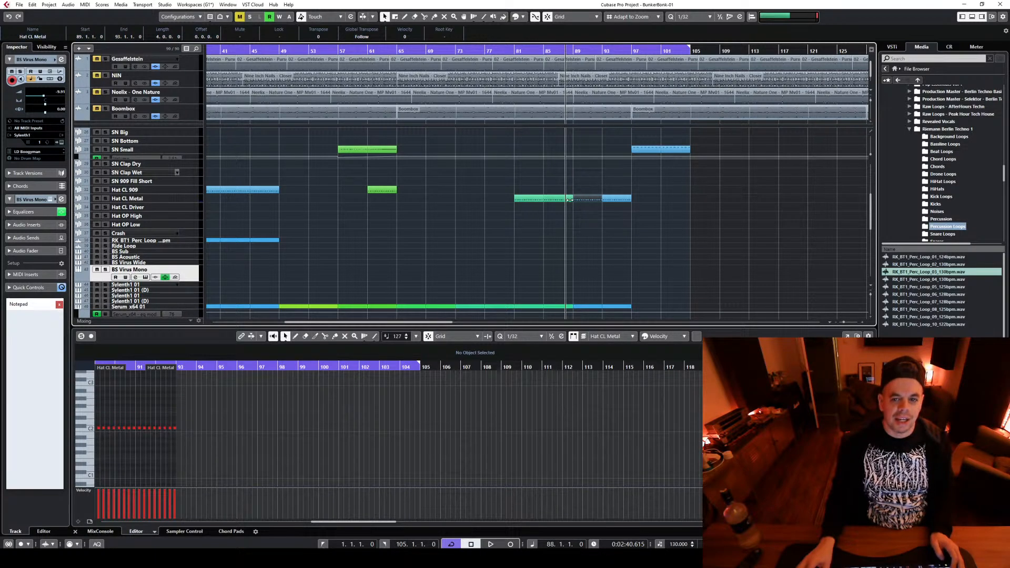
left_click_drag(579, 204, 580, 275)
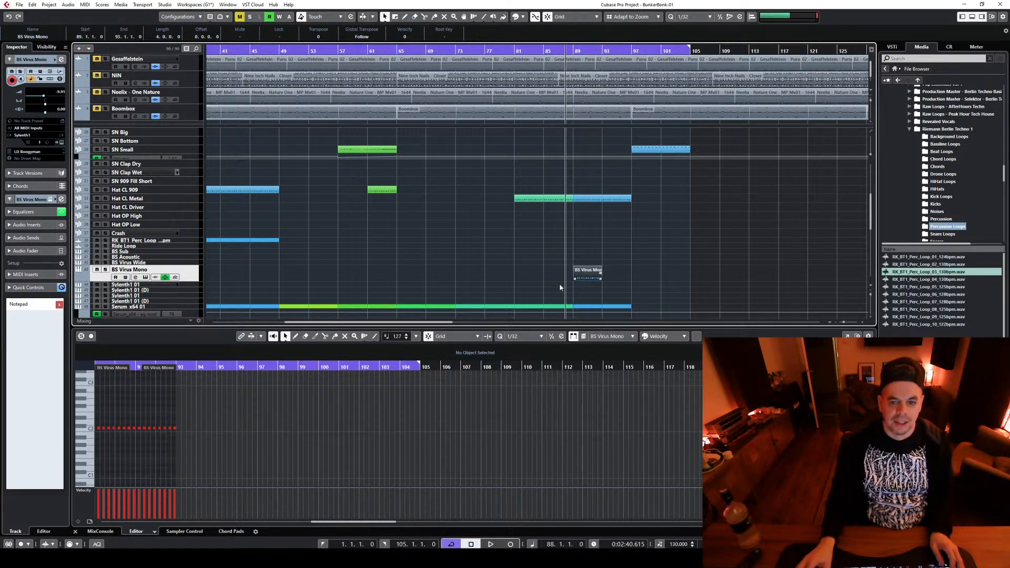
Open the copied BS Virus Mono part for note editing and delete all of its notes
double_click(580, 276)
key("g")
key("g")
key("g")
key("g")
key("g")
key("g")
key("g")
key("g")
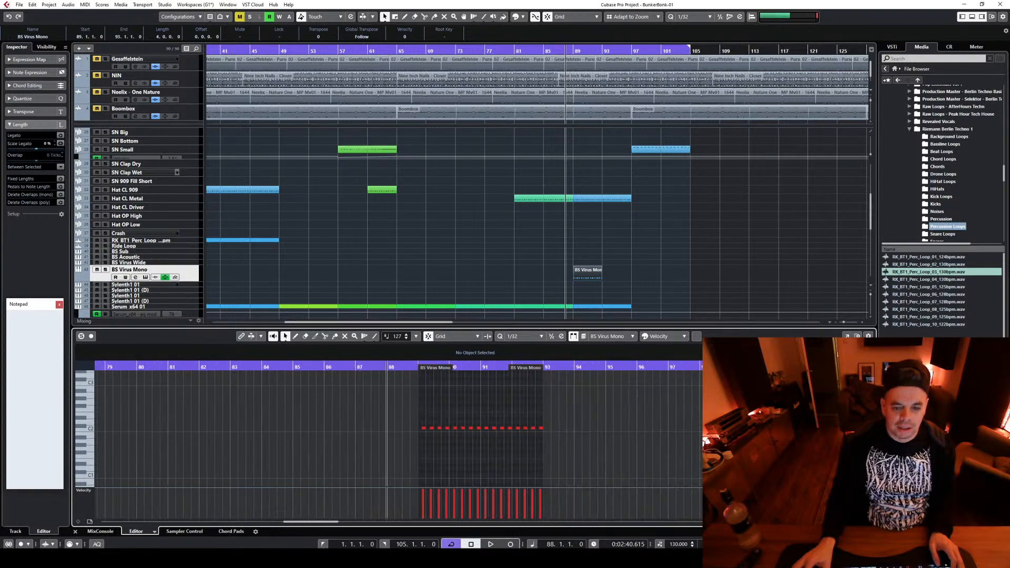
key("h")
key("h")
key("h")
key("g")
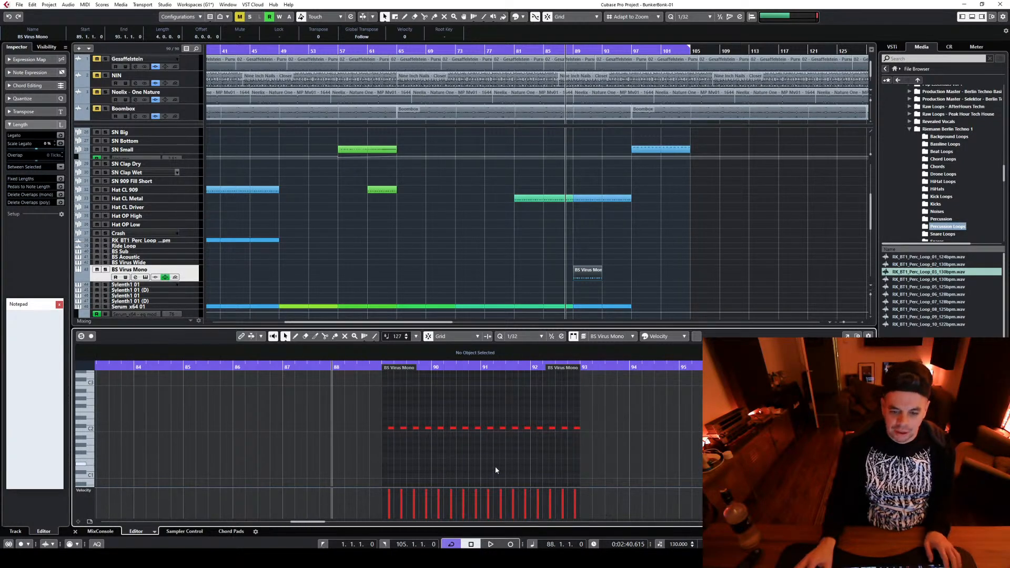
key("ctrl+a")
key("Delete")
key("h")
key("h")
key("h")
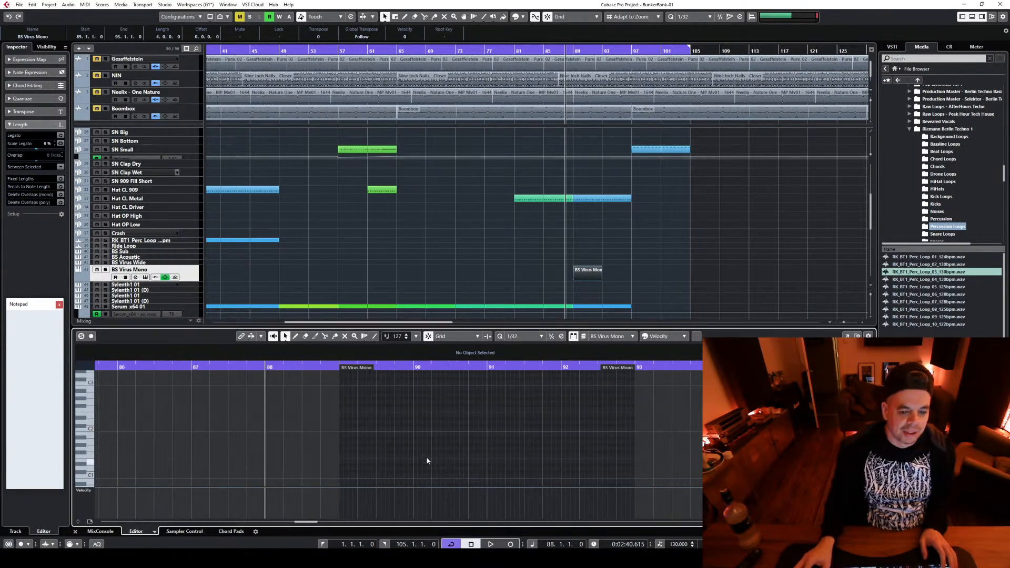
Set the note editor's quantize to 1/16 and enter three low sixteenth notes from bar 89 followed by a higher fourth
left_click(525, 336)
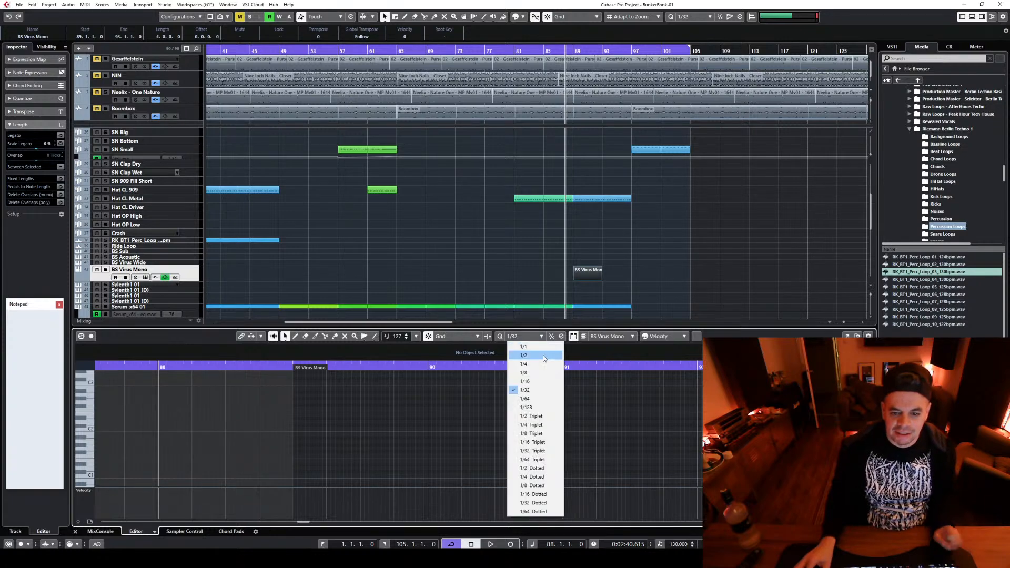
left_click(528, 381)
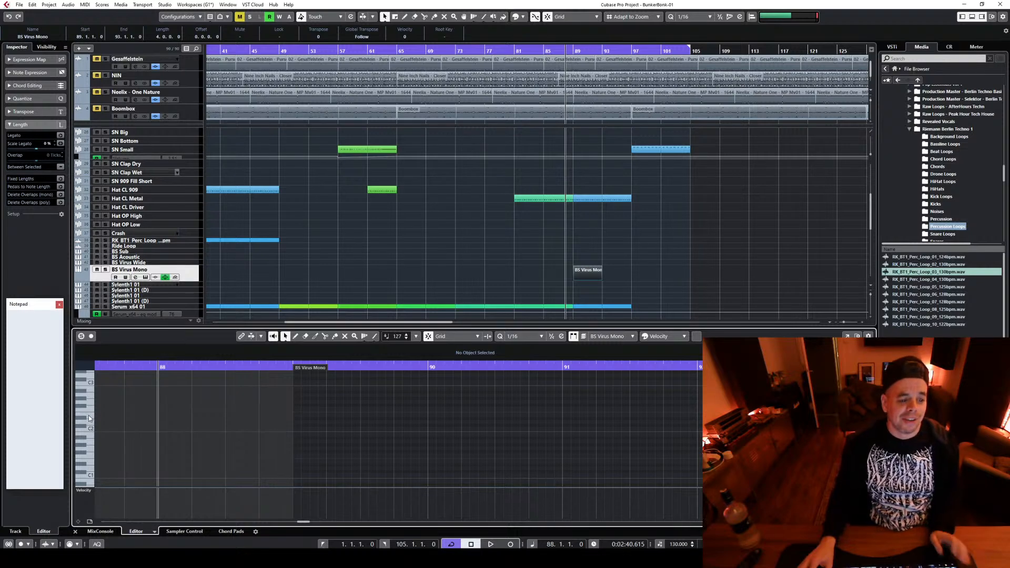
left_click(301, 414)
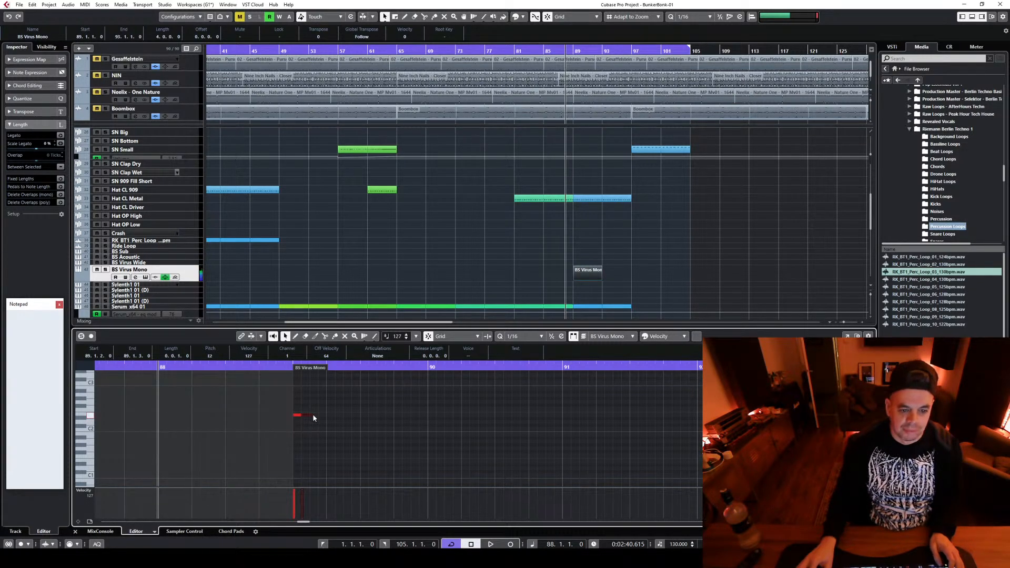
left_click(312, 414)
scroll(322, 404, "up", 2)
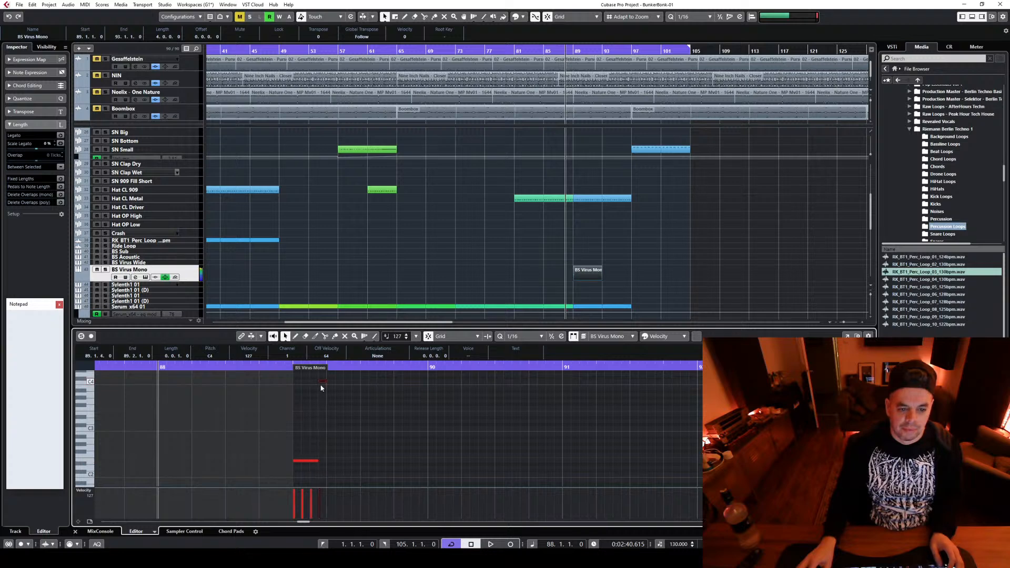
left_click(322, 382)
left_click_drag(322, 382, 327, 416)
Play the new BS Virus Mono notes and lower the fourth note to just above the three low ones
key("space")
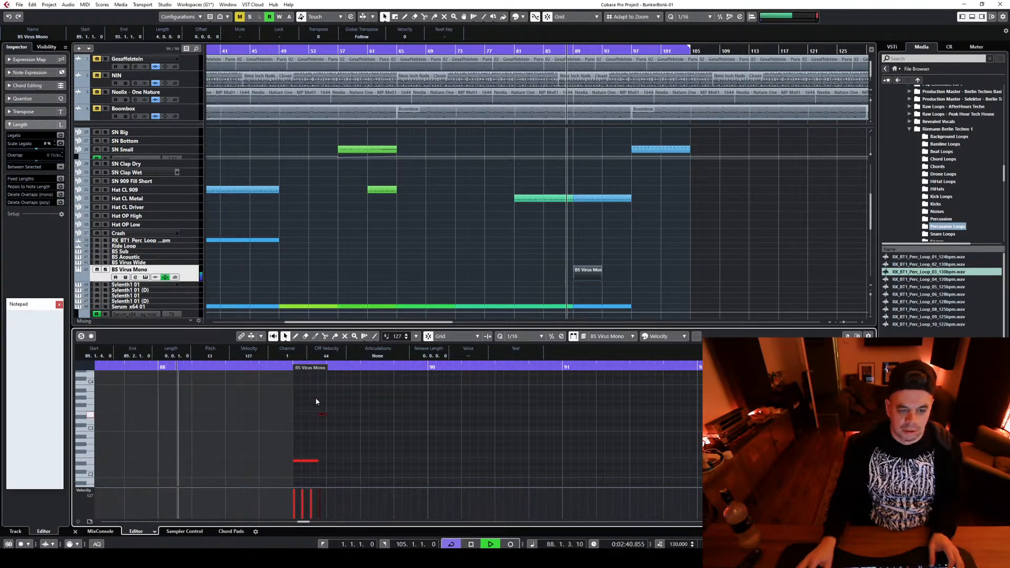
key("space")
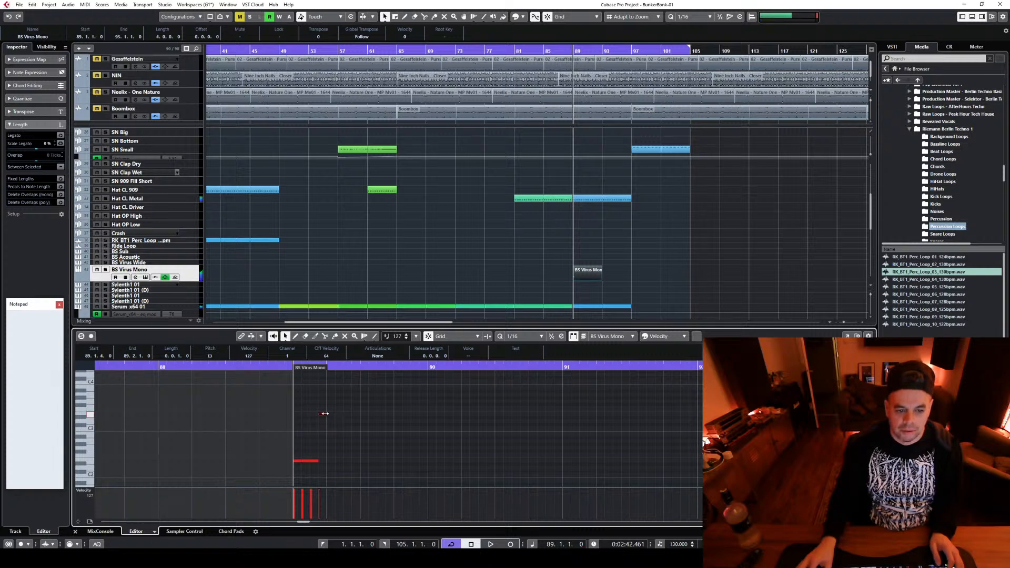
left_click_drag(324, 416, 324, 455)
key("space")
key("space")
left_click(333, 460)
key("ctrl+a")
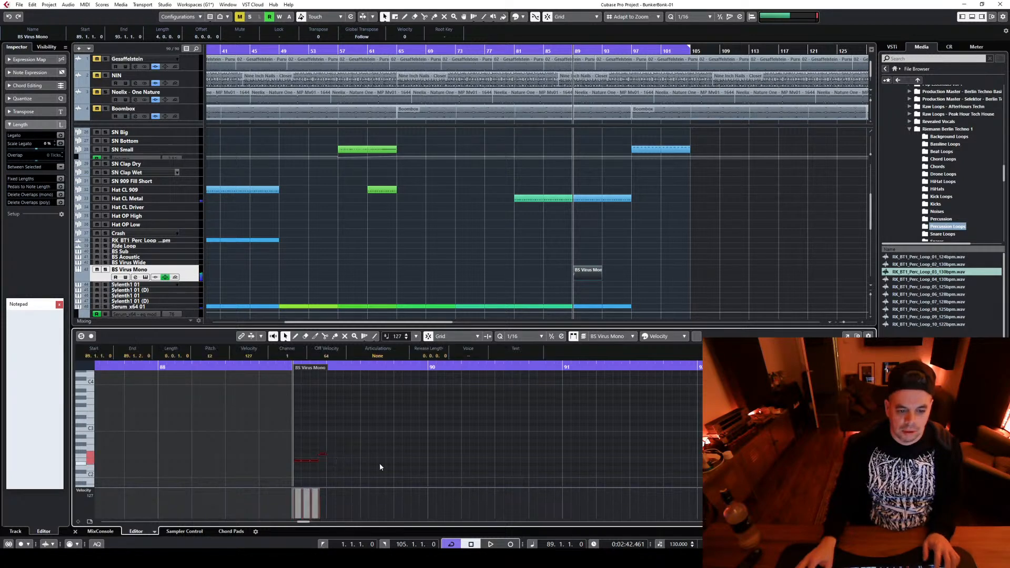
Add three more low sixteenth notes on beat 2 of bar 89 and a much higher note at 89.2.4
left_click(330, 459, "alt")
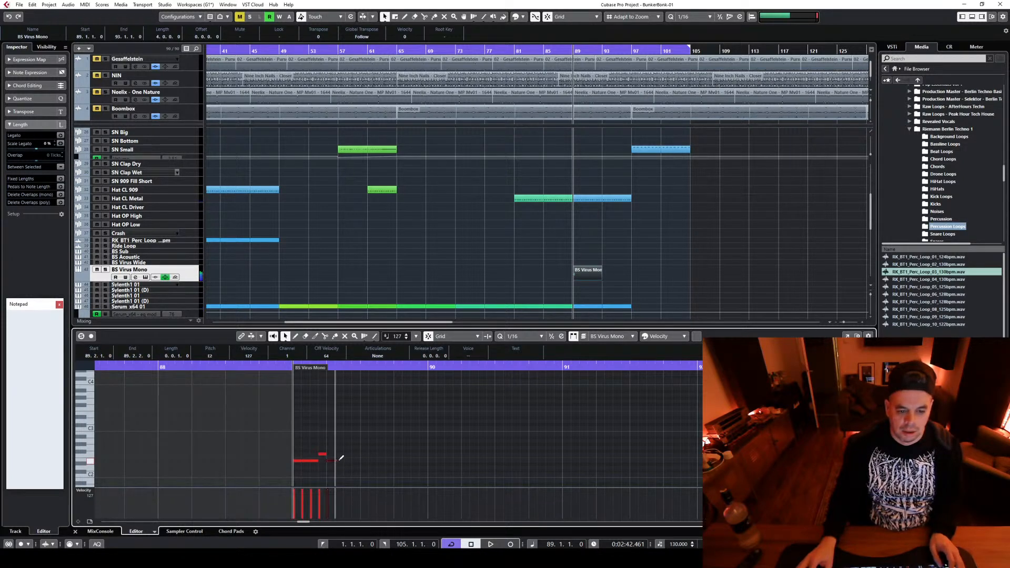
left_click(349, 459, "alt")
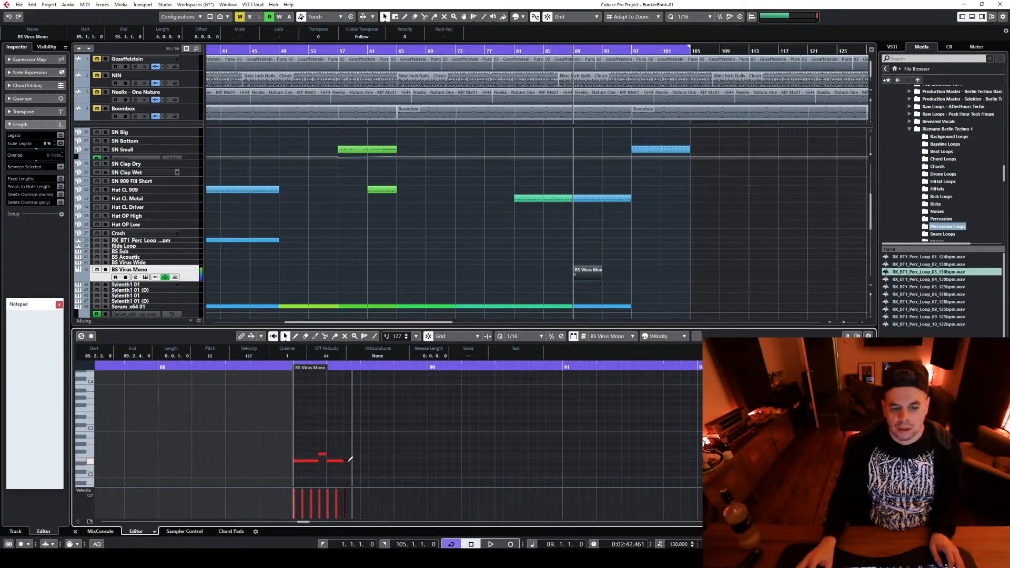
left_click(356, 428, "alt")
left_click_drag(355, 430, 357, 424)
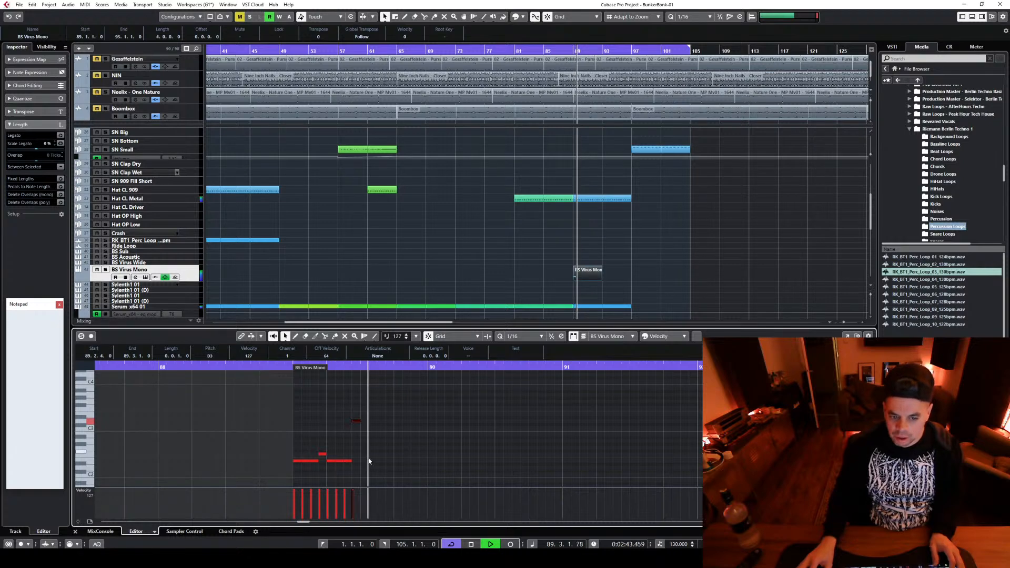
left_click_drag(358, 421, 359, 413)
Duplicate the two-beat bass pattern into the second half of bar 89 and play it
key("ctrl+a")
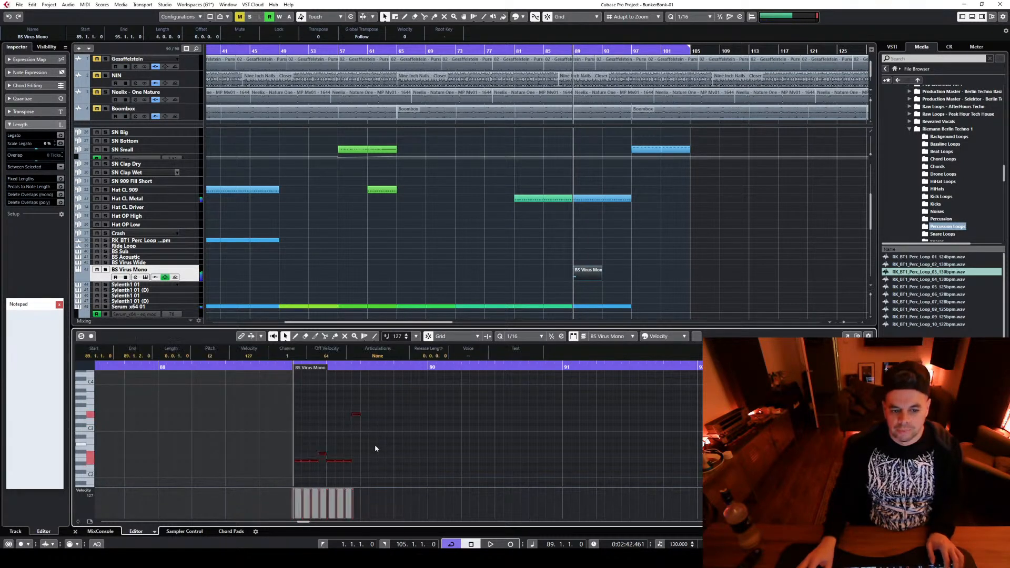
key("f")
key("Escape")
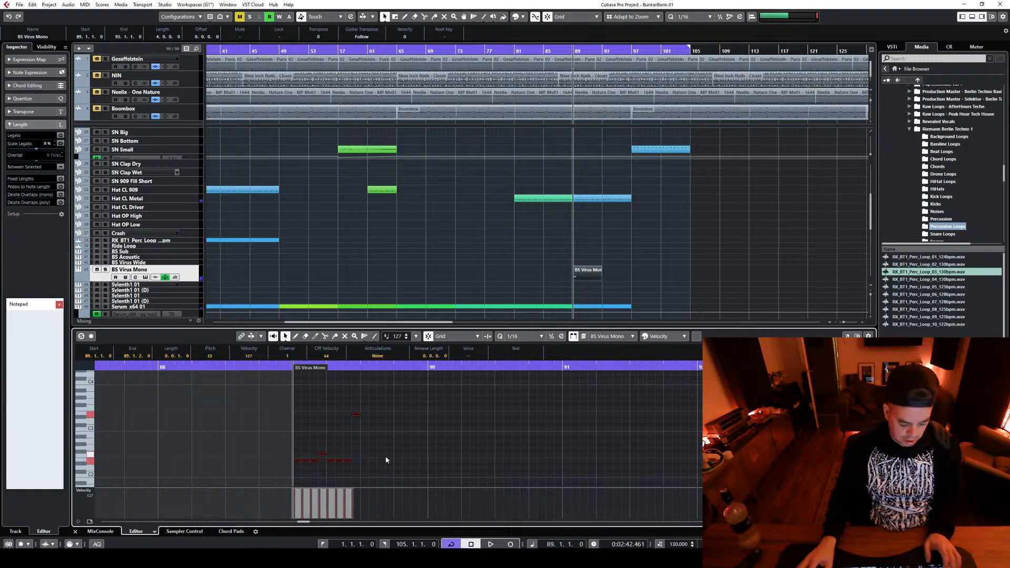
key("alt+d")
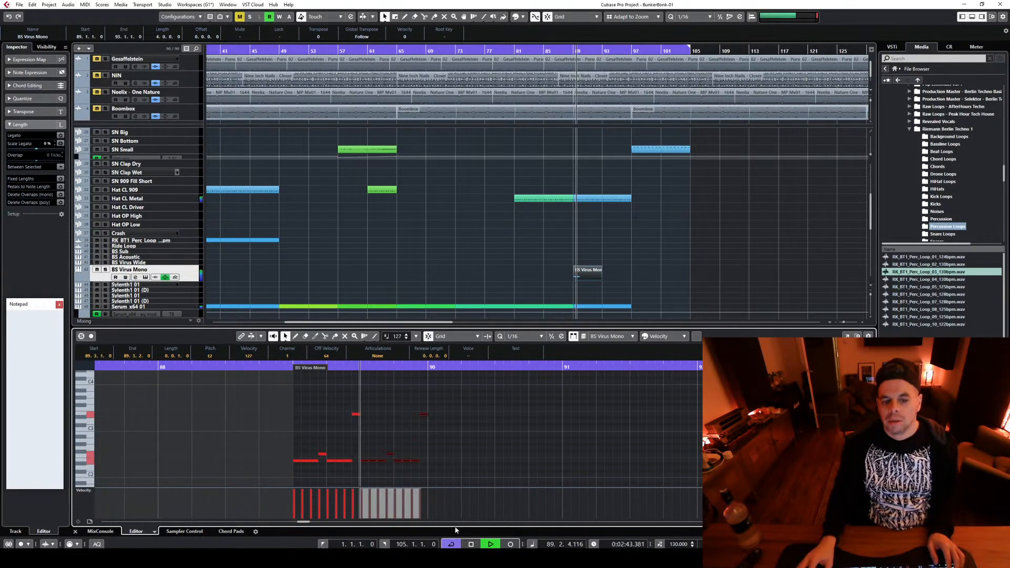
key("space")
Vary the end of bar 89 by raising its last low note to the high pitch and the final note one step higher
left_click(421, 459)
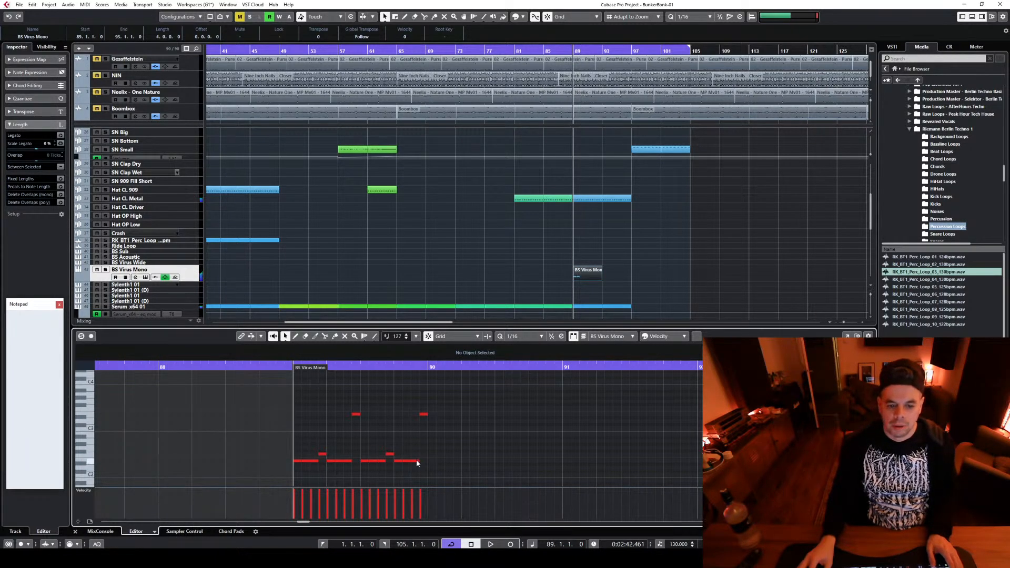
left_click_drag(417, 463, 424, 415)
key("space")
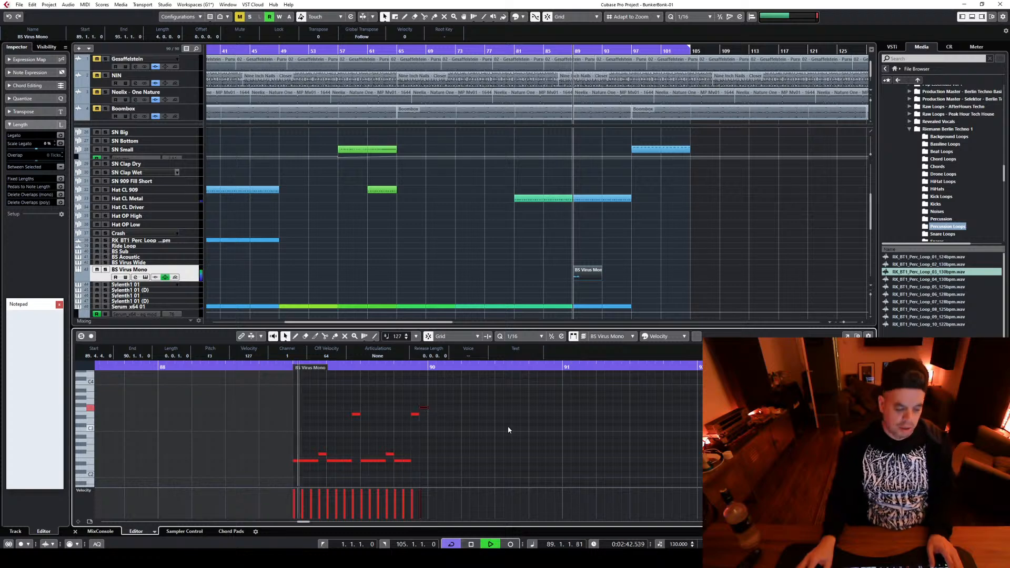
key("space")
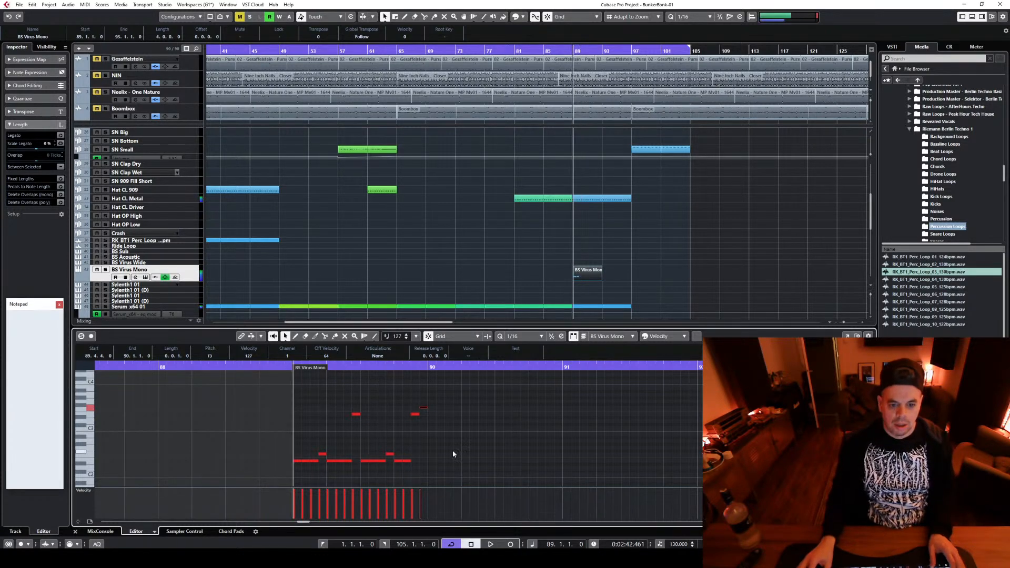
Repeat the one-bar bass pattern through bar 92 and copy the BS Virus Mono part to bars 93–97
key("ctrl+a")
key("ctrl+d")
key("ctrl+d")
key("ctrl+d")
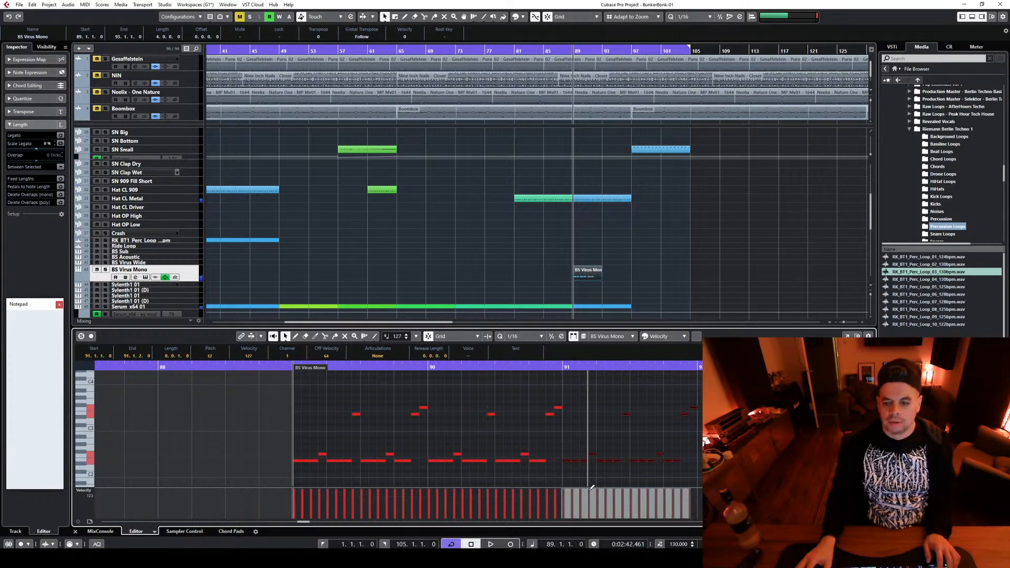
key("space")
scroll(589, 232, "down", 2)
left_click_drag(587, 238, 617, 238)
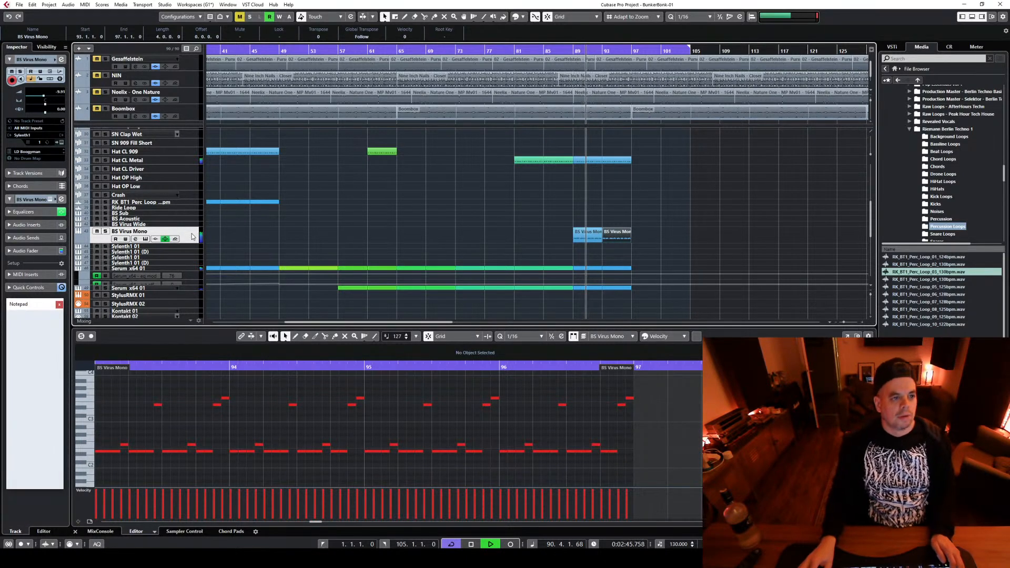
Open the BS Virus Mono track's Sylenth1 instrument during playback, raise the track's volume, and close the instrument
left_click(180, 239)
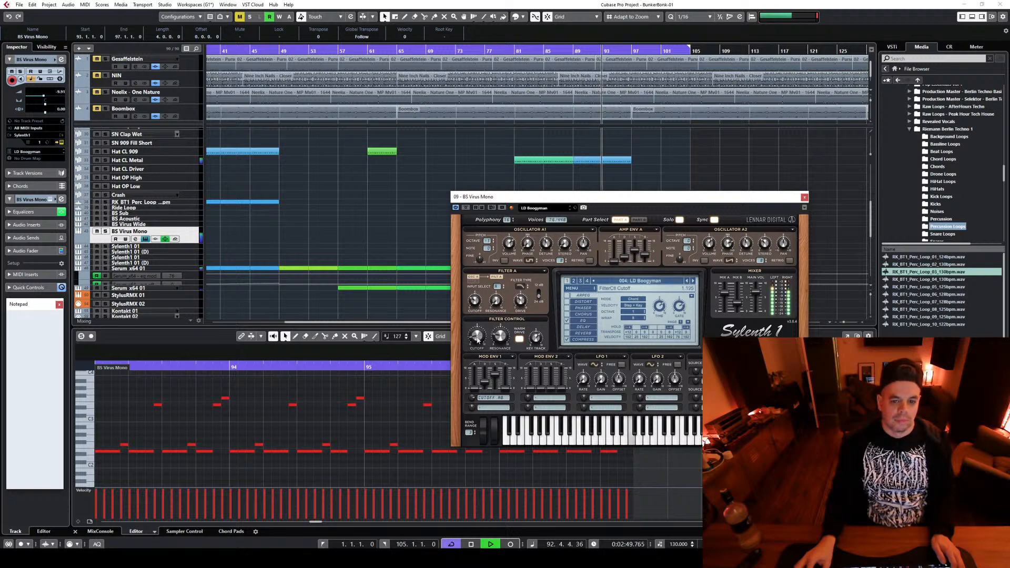
scroll(62, 94, "up", 5)
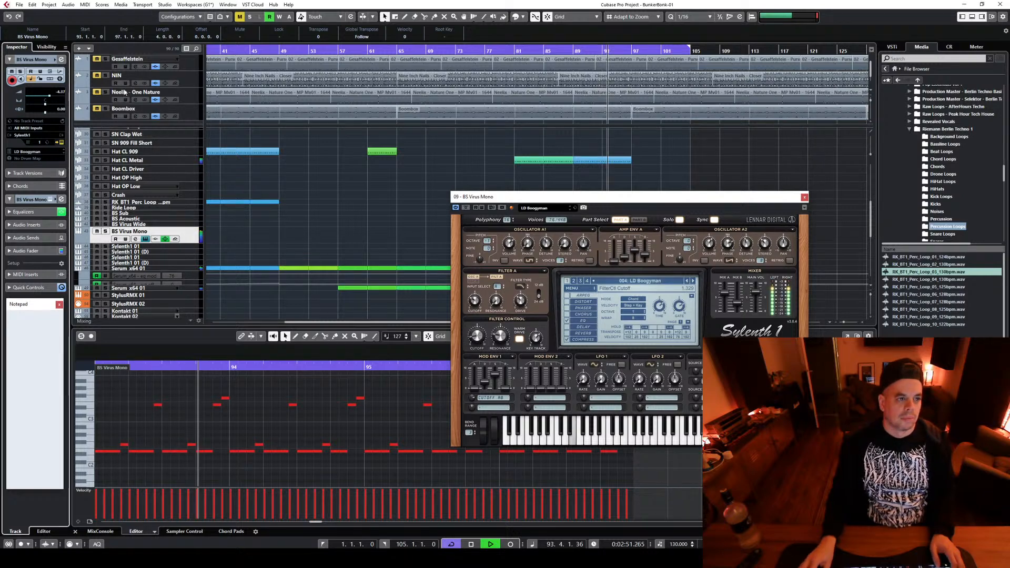
left_click(804, 197)
key("space")
Set the playback position to bar 86, and play the arrangement from bar 49
left_click(549, 49)
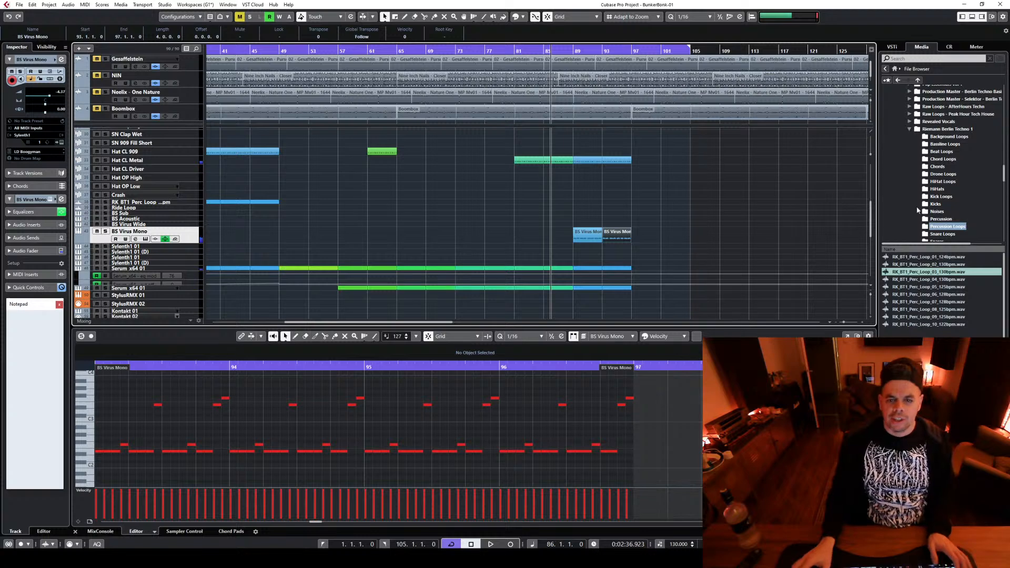
key("space")
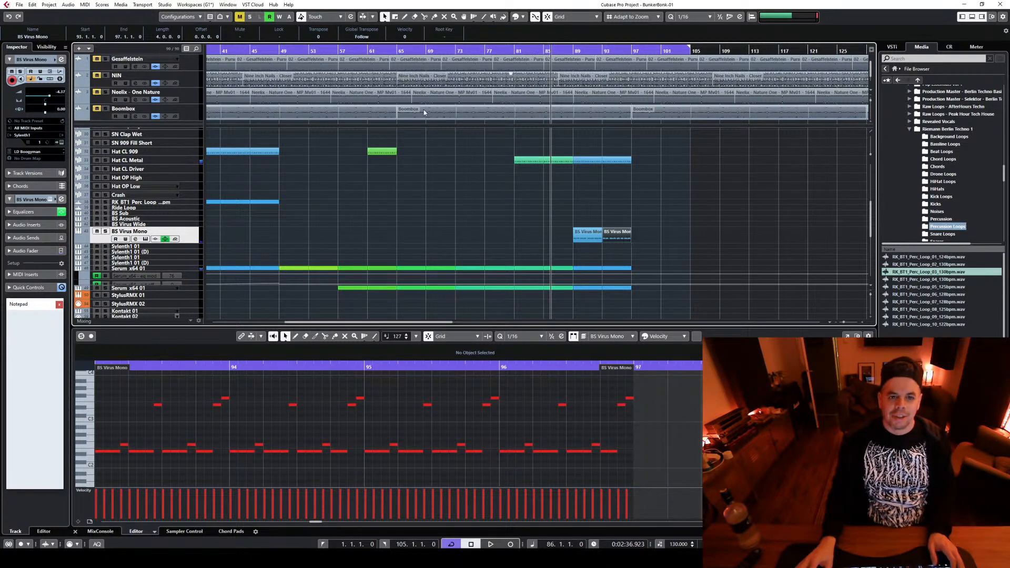
scroll(372, 212, "up", 5)
left_click(279, 50)
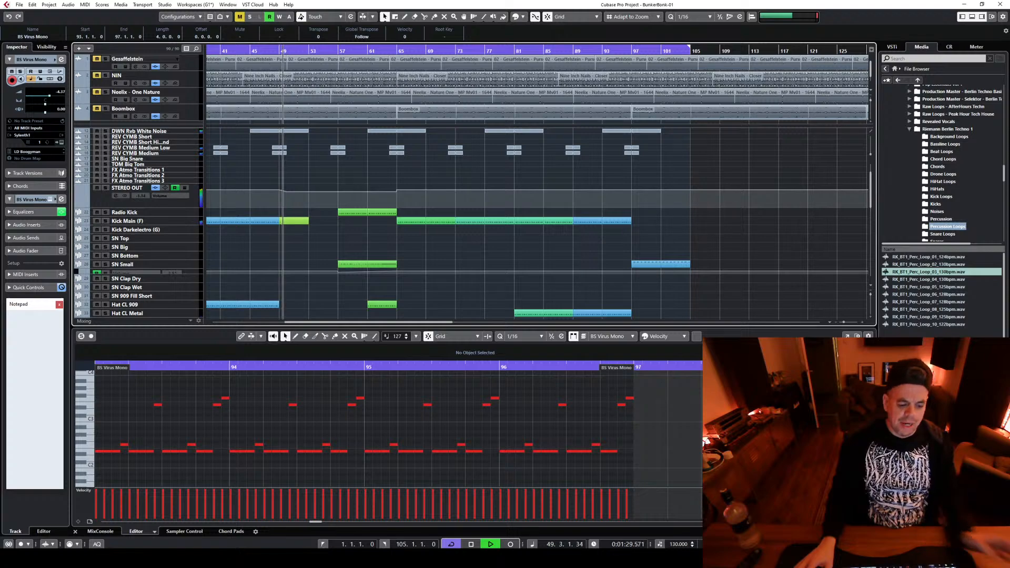
Try to colorize the kick, hat and Serum parts between bars 81 and 89
scroll(734, 136, "down", 3)
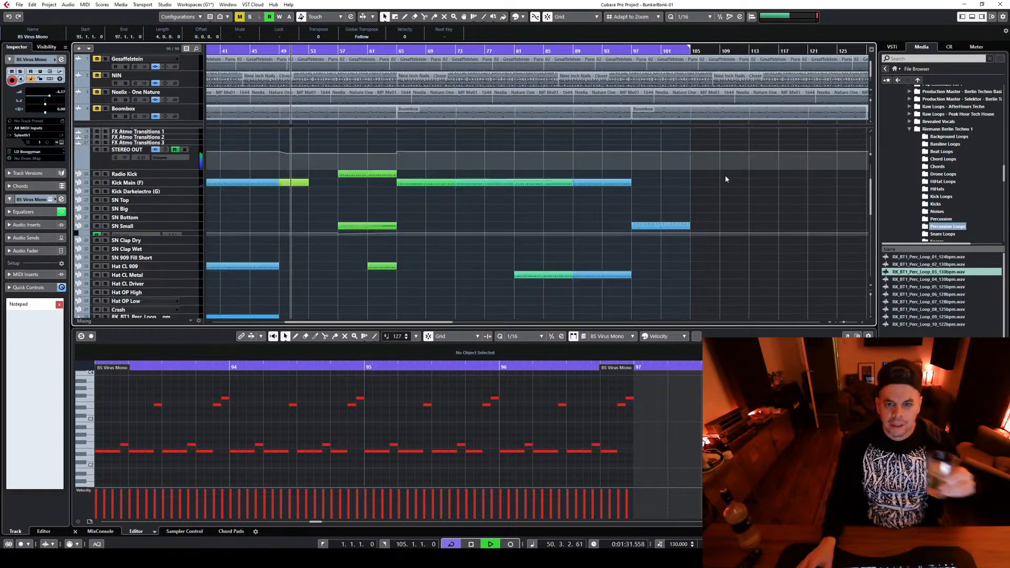
left_click_drag(521, 160, 568, 300)
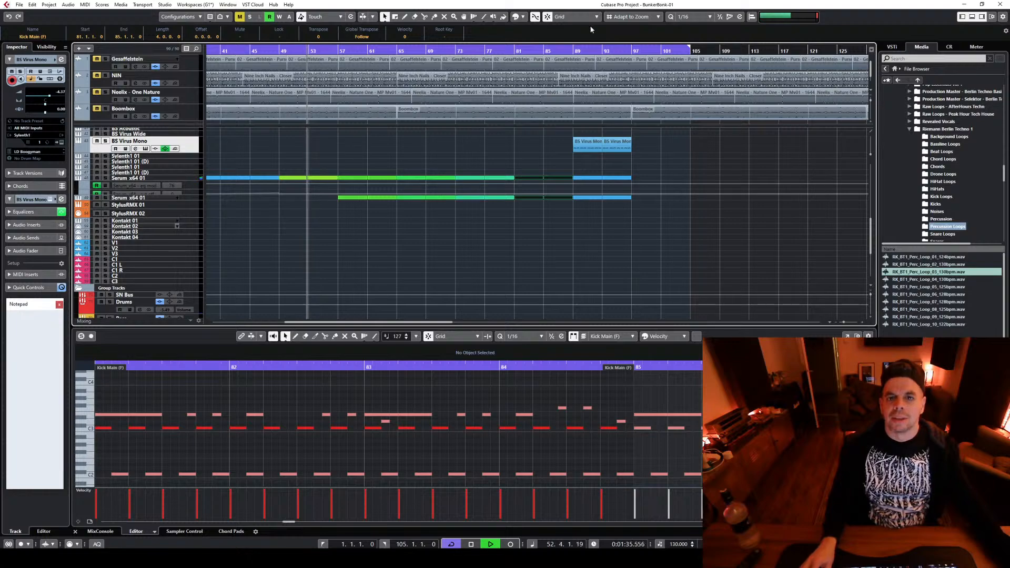
left_click(524, 18)
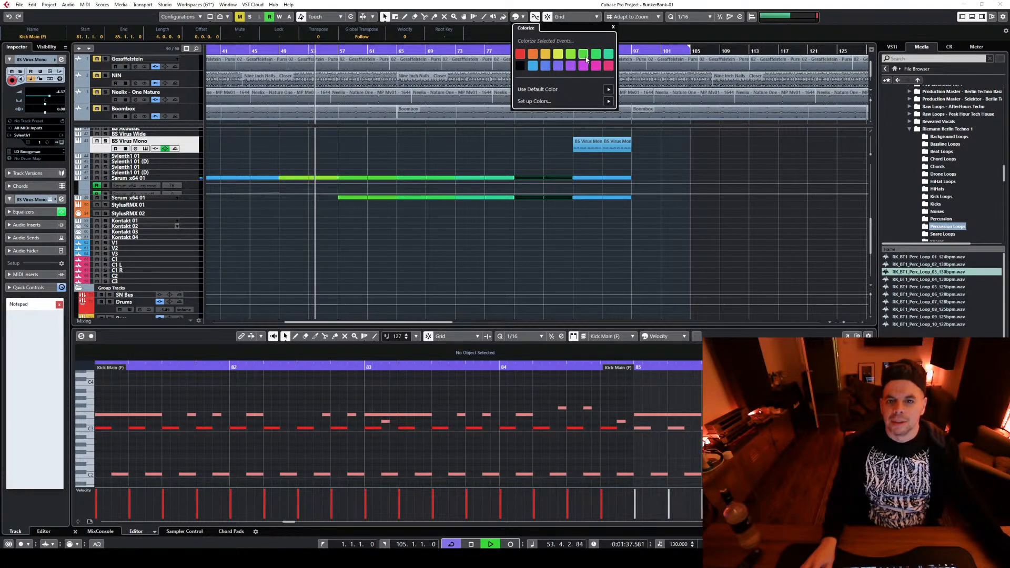
left_click(523, 266)
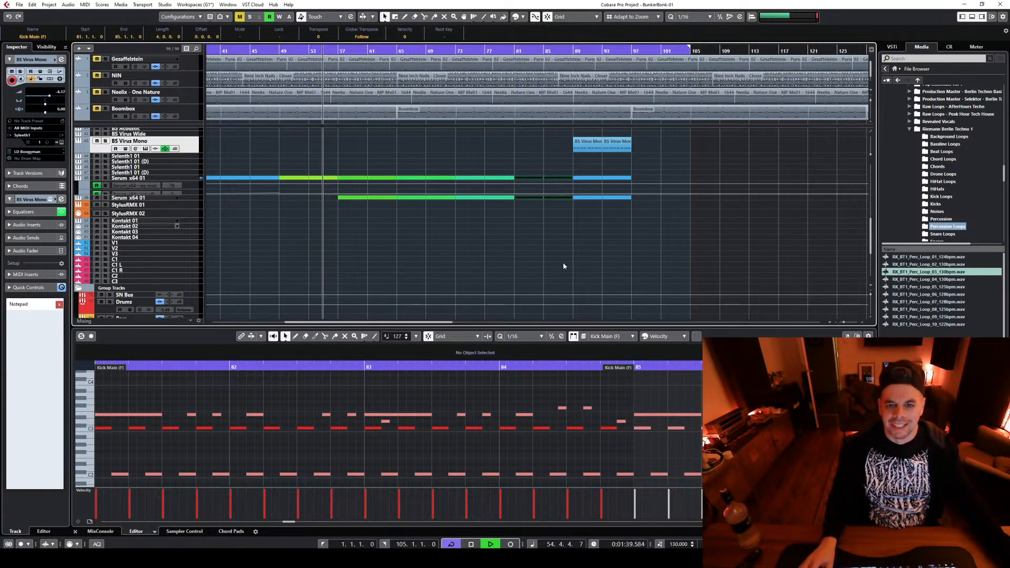
Select the Kick Main, Hat CL Metal and both Serum tracks' parts between bars 81 and 89 and colorize them blue
scroll(596, 262, "up", 6)
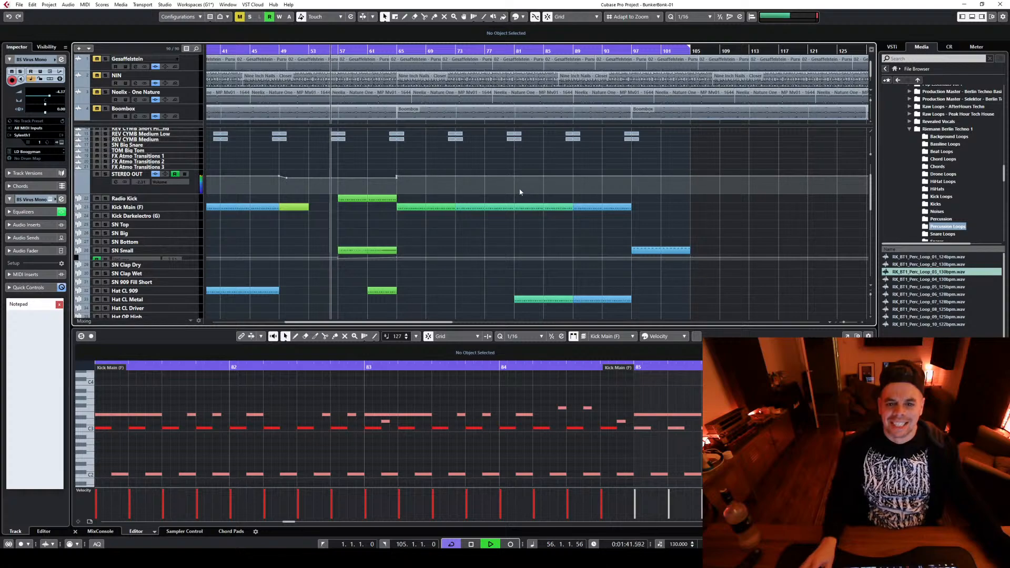
left_click_drag(520, 190, 571, 232)
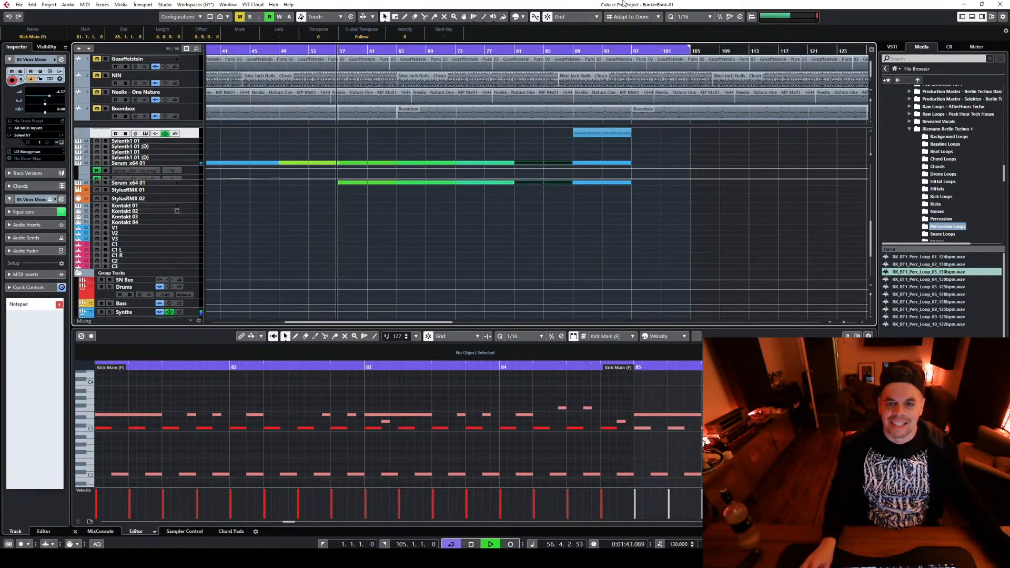
left_click(523, 17)
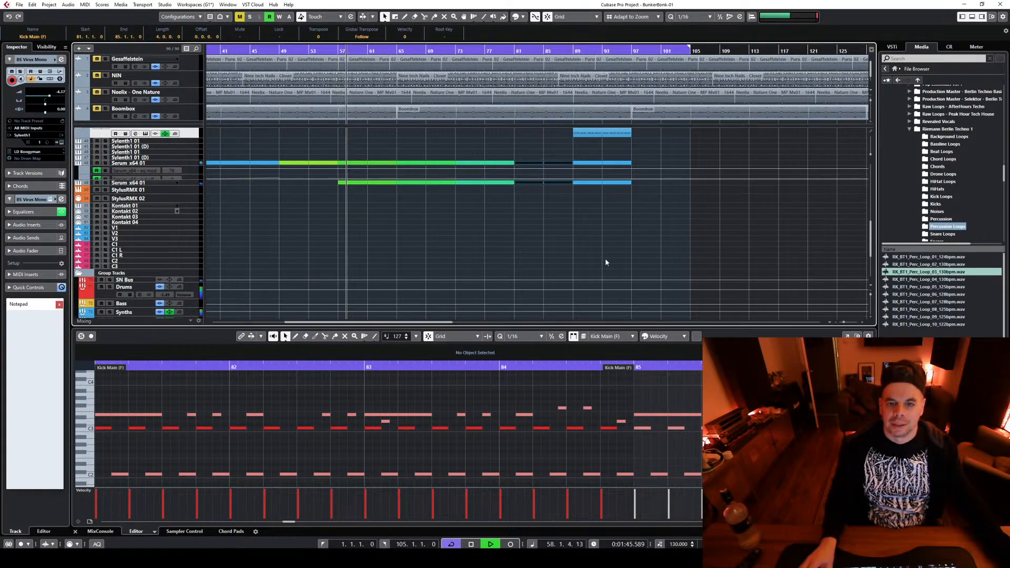
Select the kick, hat, BS Virus Mono and Serum parts between bars 89 and 97 and colorize them
scroll(605, 257, "up", 3)
scroll(604, 260, "down", 3)
scroll(600, 262, "up", 5)
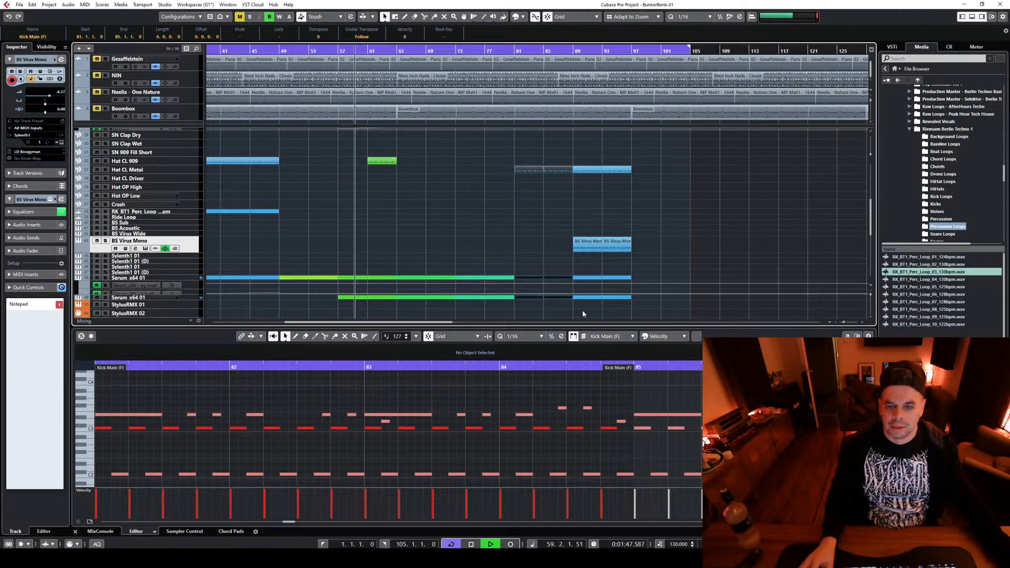
left_click_drag(576, 316, 629, 174)
left_click(523, 17)
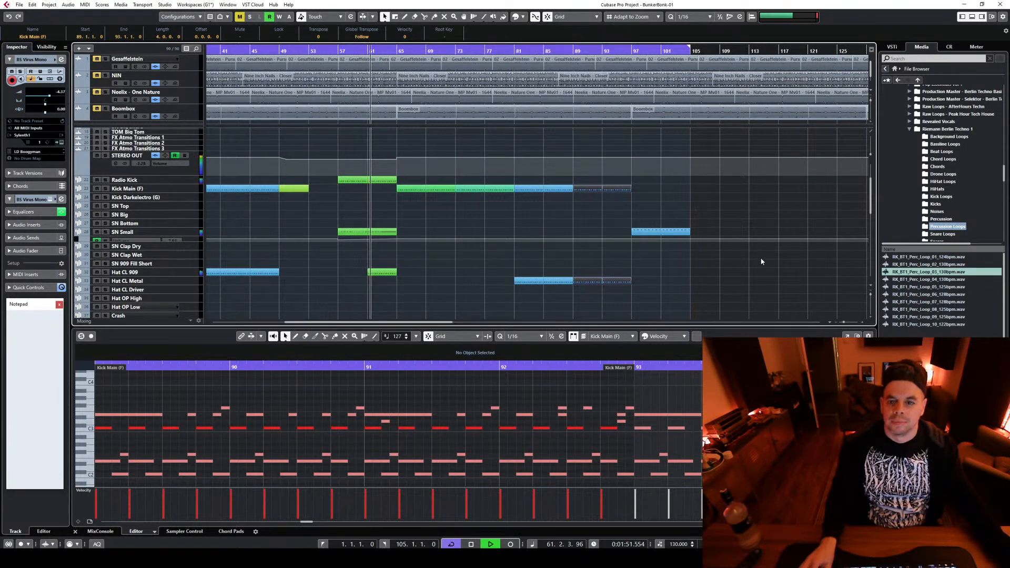
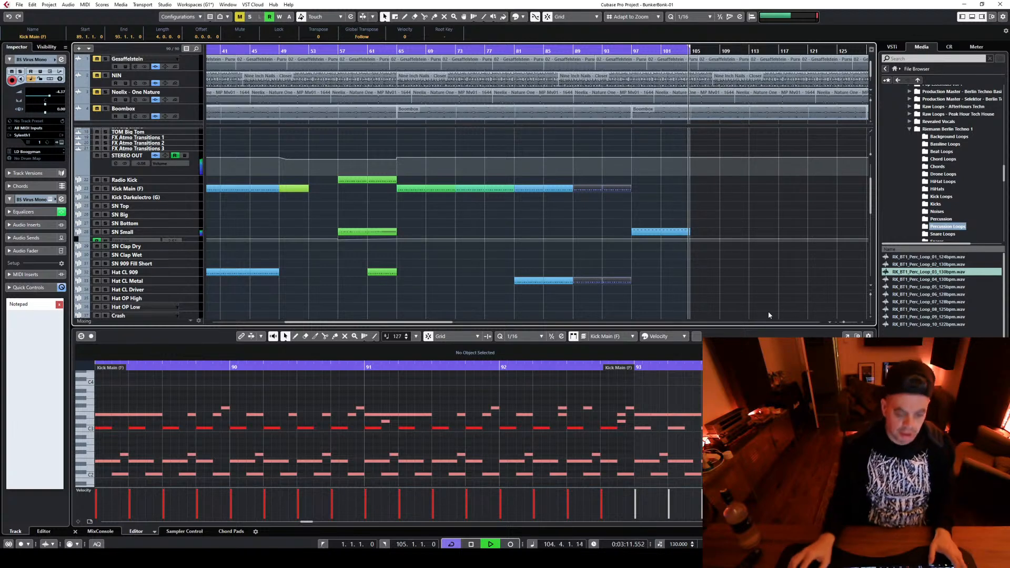
Play the arrangement from bar 80 to check the transition into the bar 81 section, and stop playback
key("space")
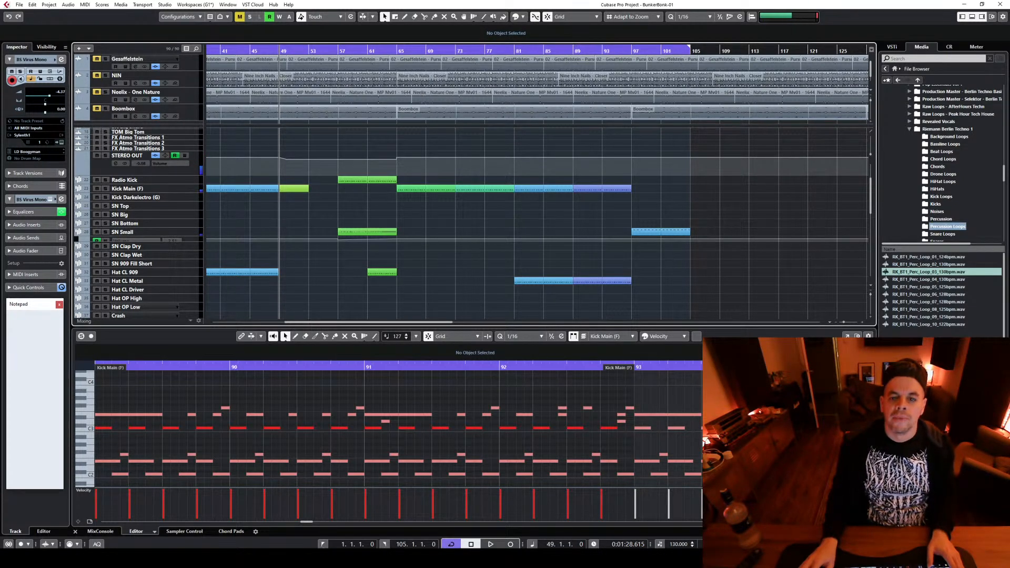
scroll(701, 253, "up", 3)
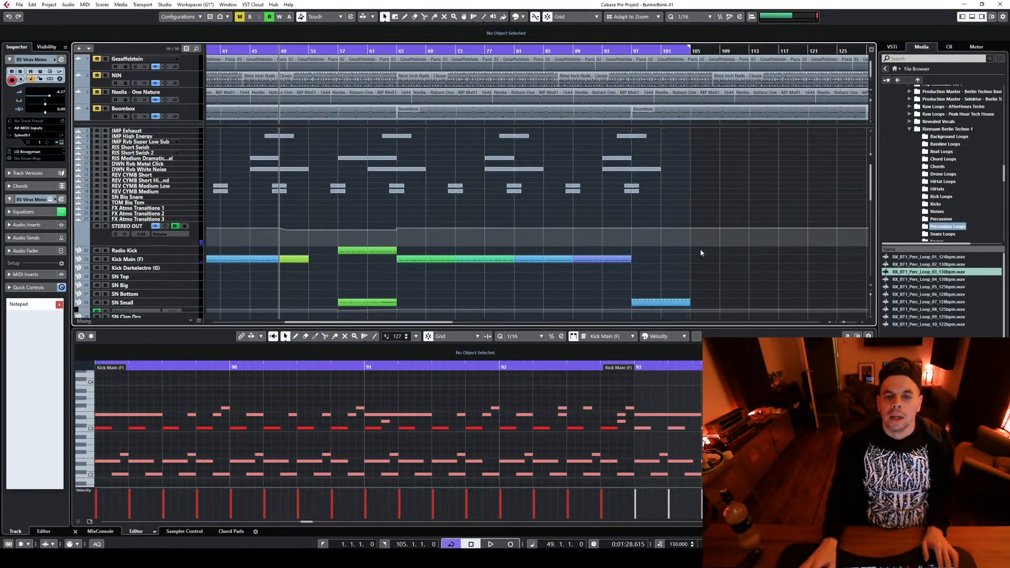
left_click(508, 52)
key("space")
scroll(647, 194, "down", 3)
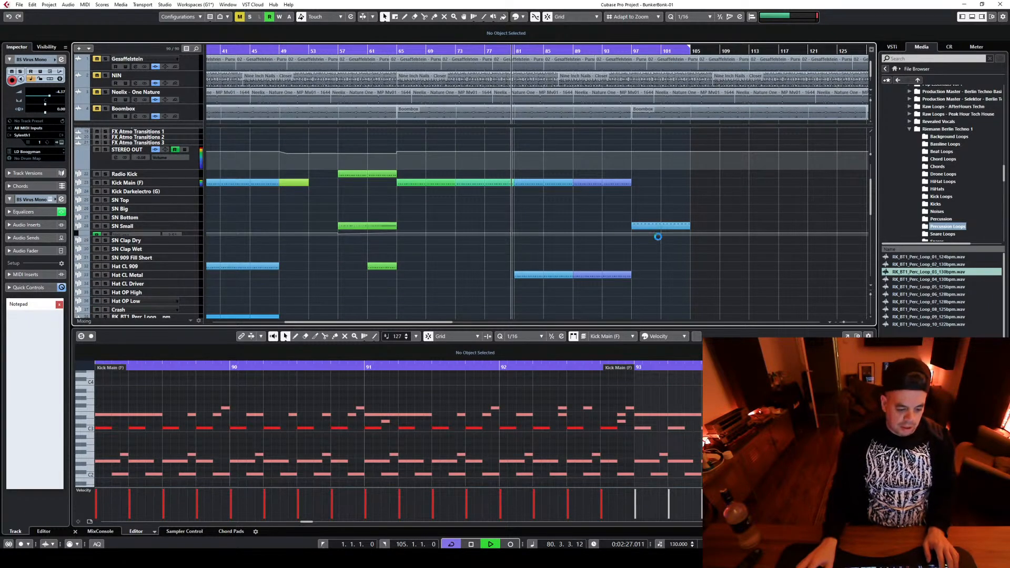
scroll(653, 226, "down", 2)
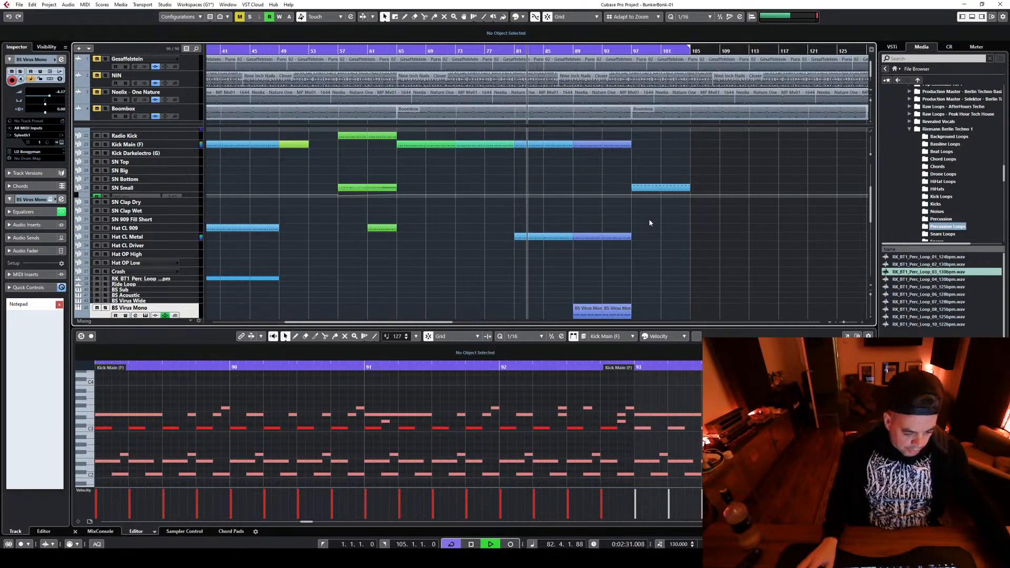
key("space")
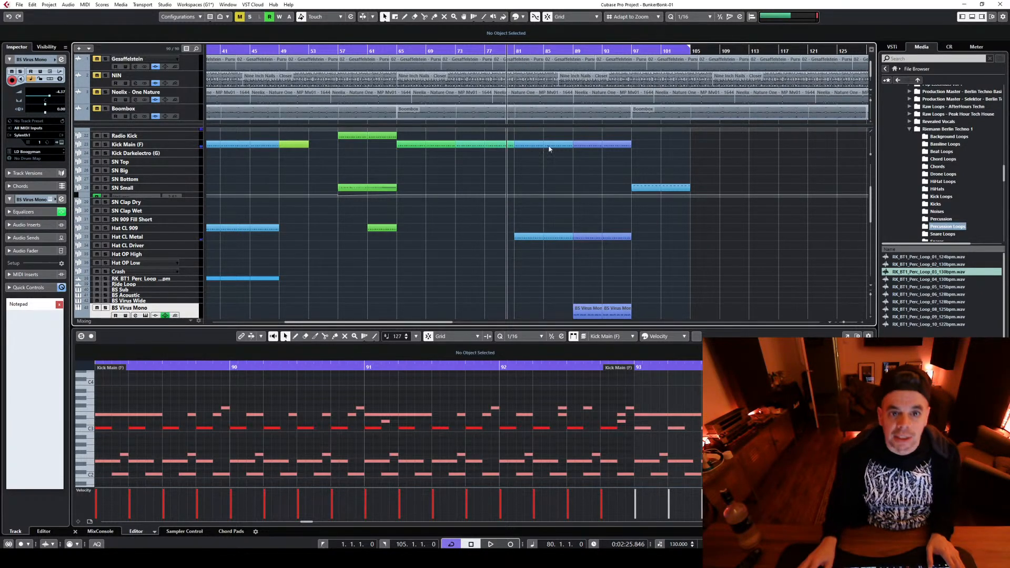
Move the playback position to bar 65 and on to bar 95, and briefly audition the arrangement there
left_click(393, 51)
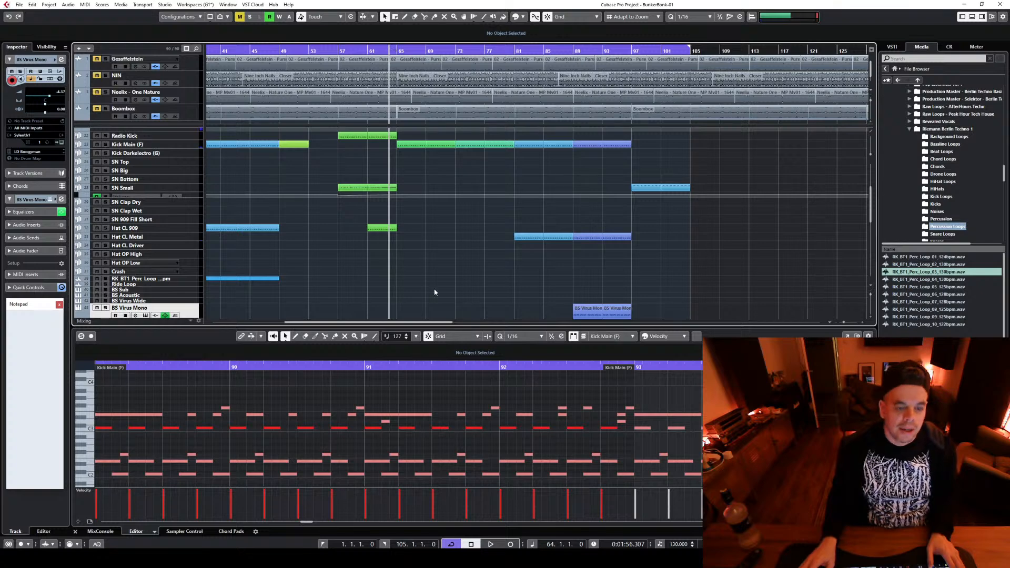
scroll(441, 290, "up", 3)
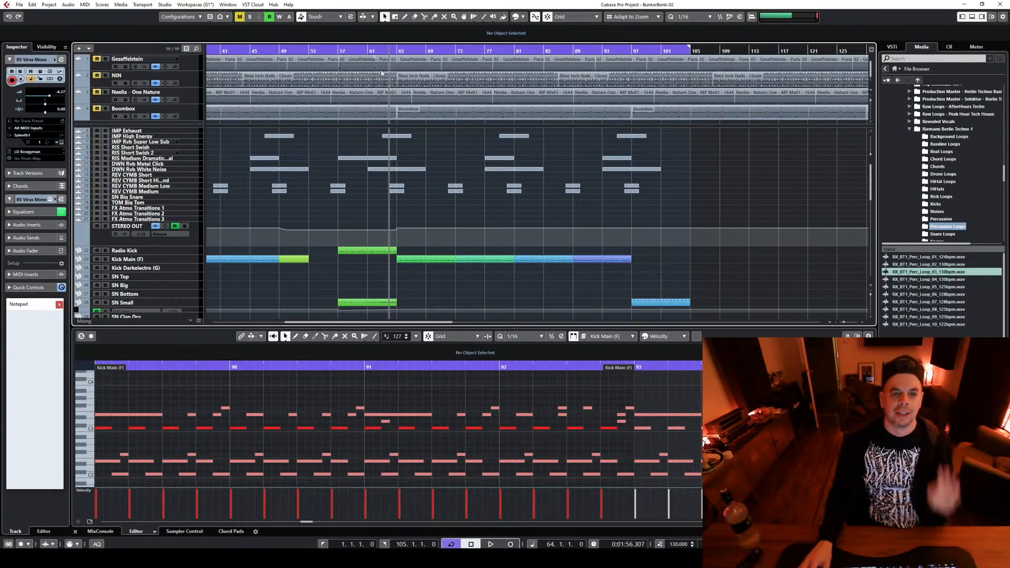
left_click(393, 51)
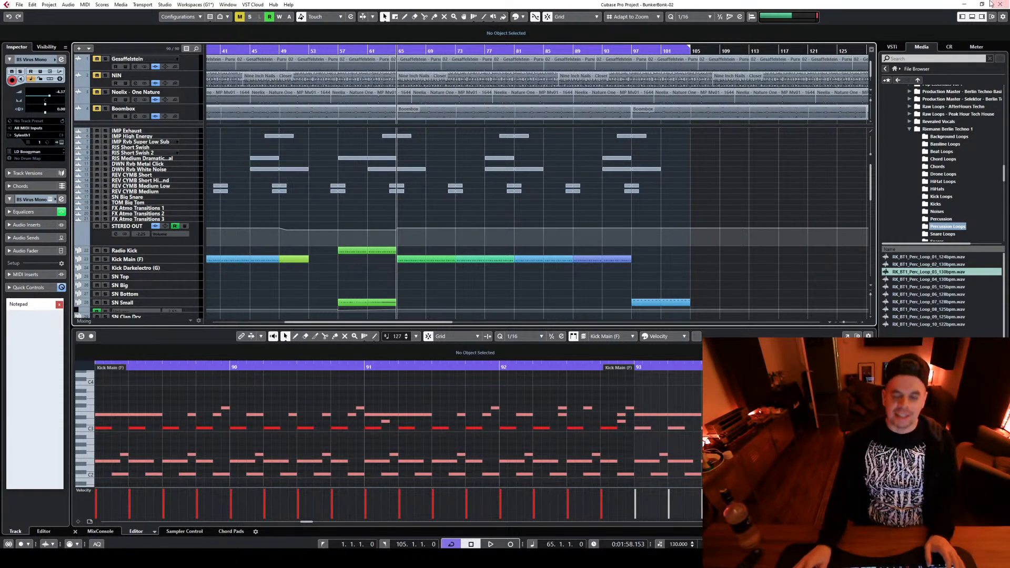
left_click(618, 51)
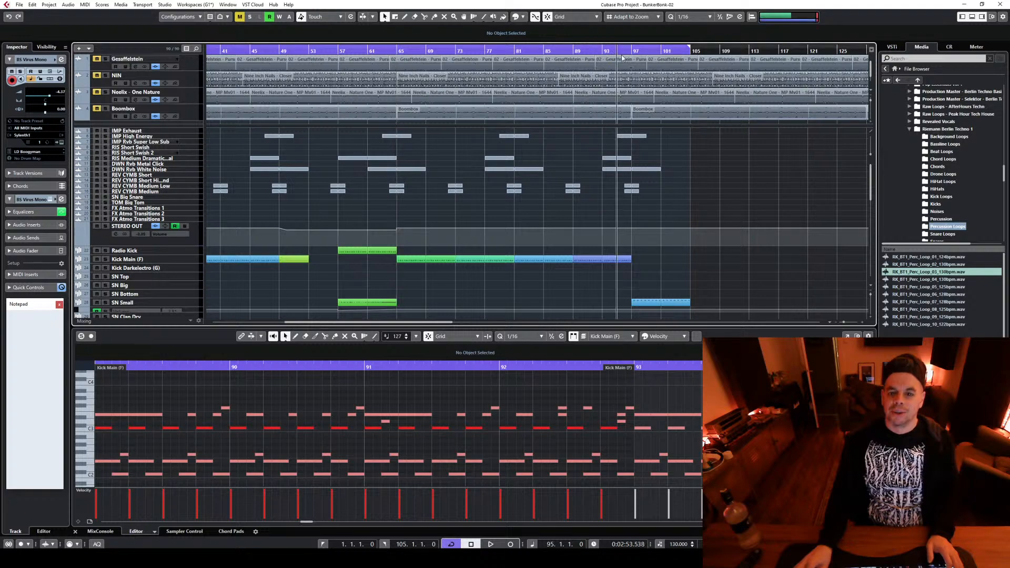
key("space")
key("space")
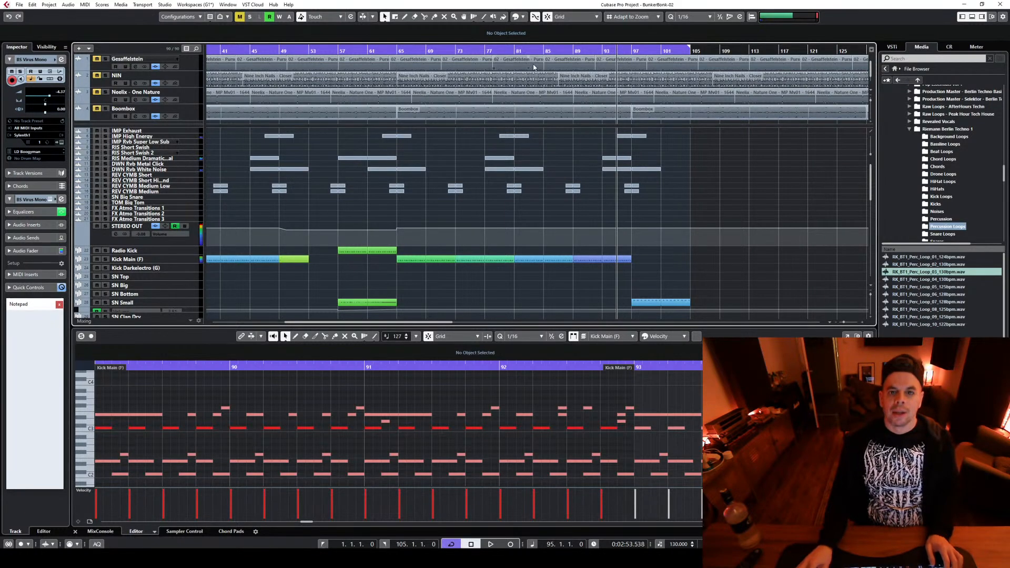
Look over the drum, BS Virus Mono and Serum tracks in the arrangement up to bar 105
scroll(631, 266, "down", 10)
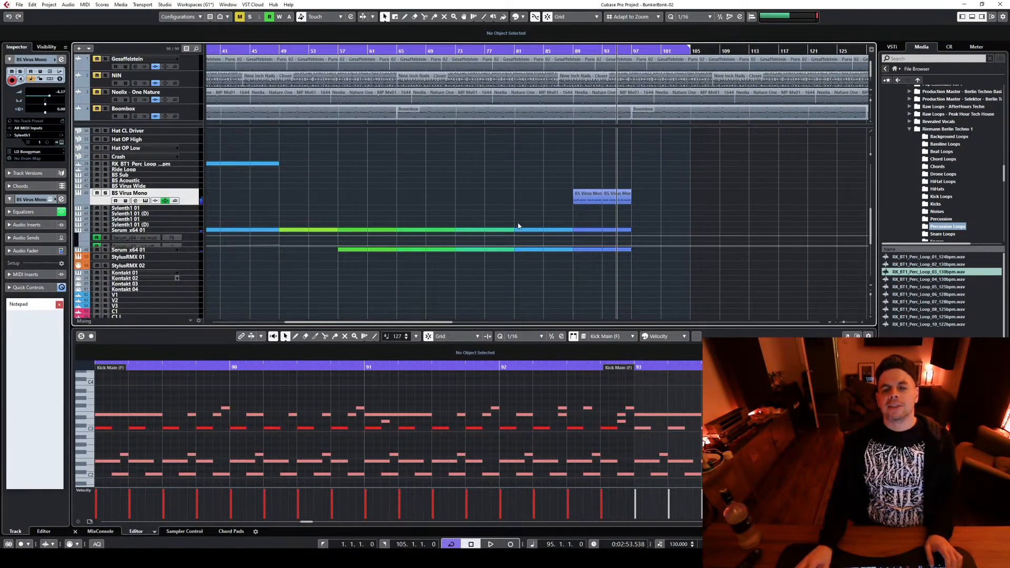
scroll(427, 270, "up", 10)
scroll(428, 266, "down", 2)
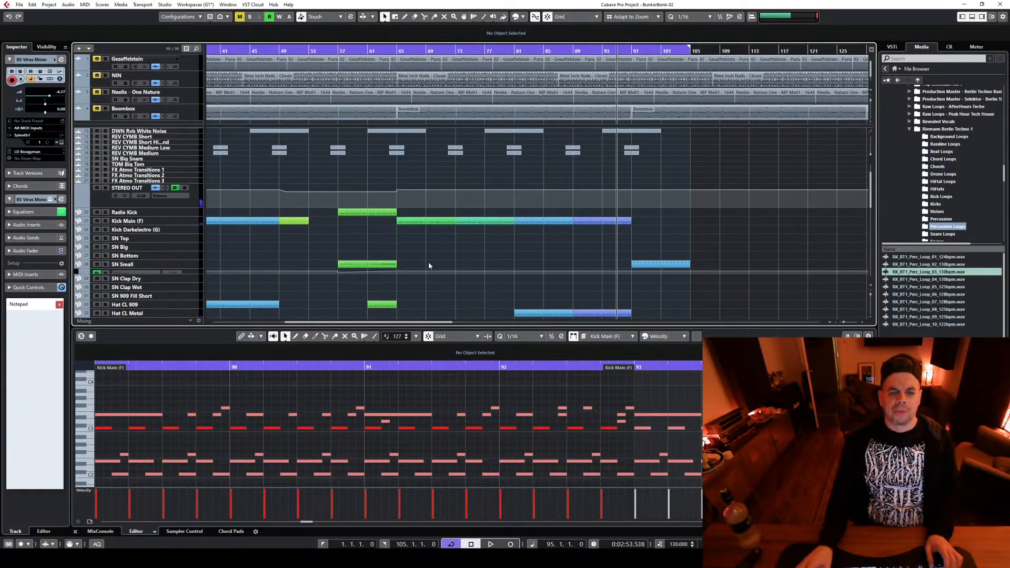
scroll(415, 58, "down", 1)
scroll(483, 252, "down", 5)
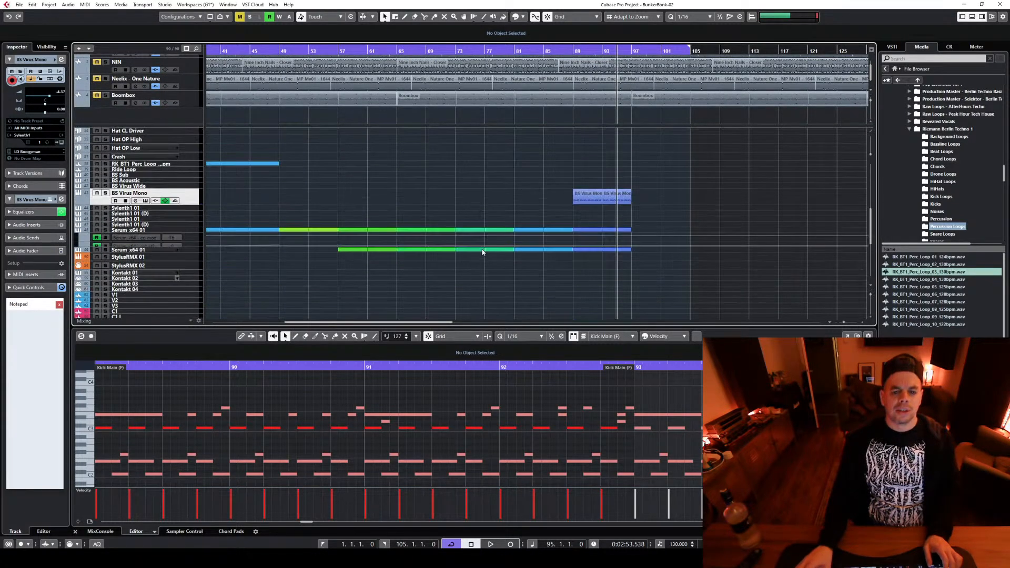
scroll(480, 248, "up", 6)
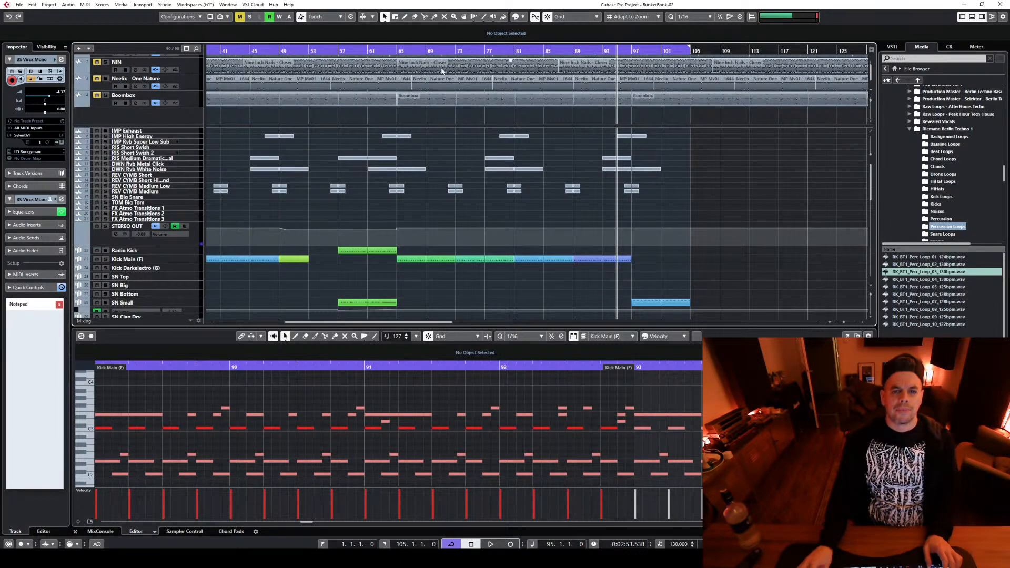
scroll(477, 271, "down", 6)
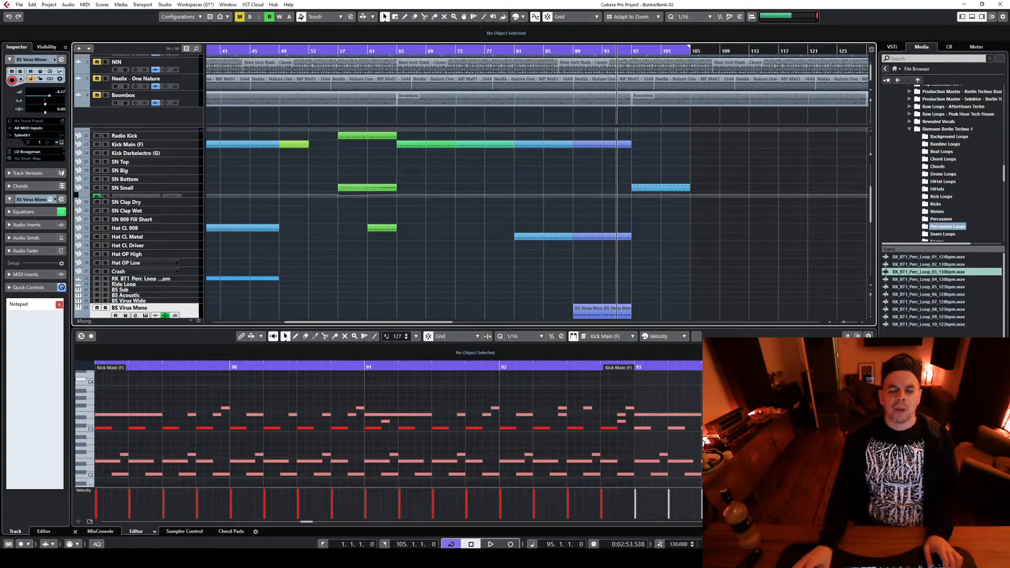
Close the MIDI note editor below the arrangement to give the track list the full window height
left_click_drag(843, 323, 840, 322)
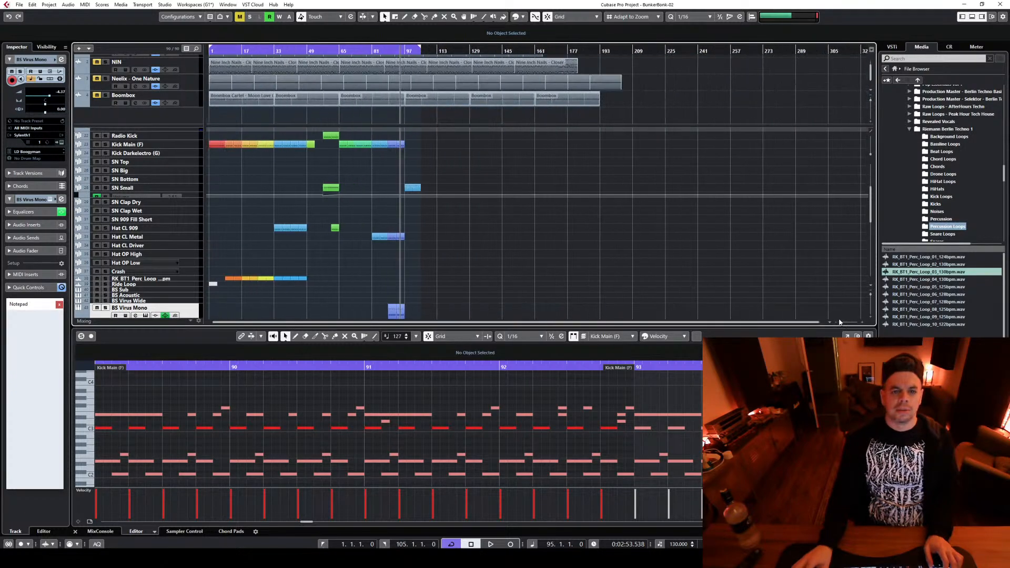
scroll(298, 255, "down", 1)
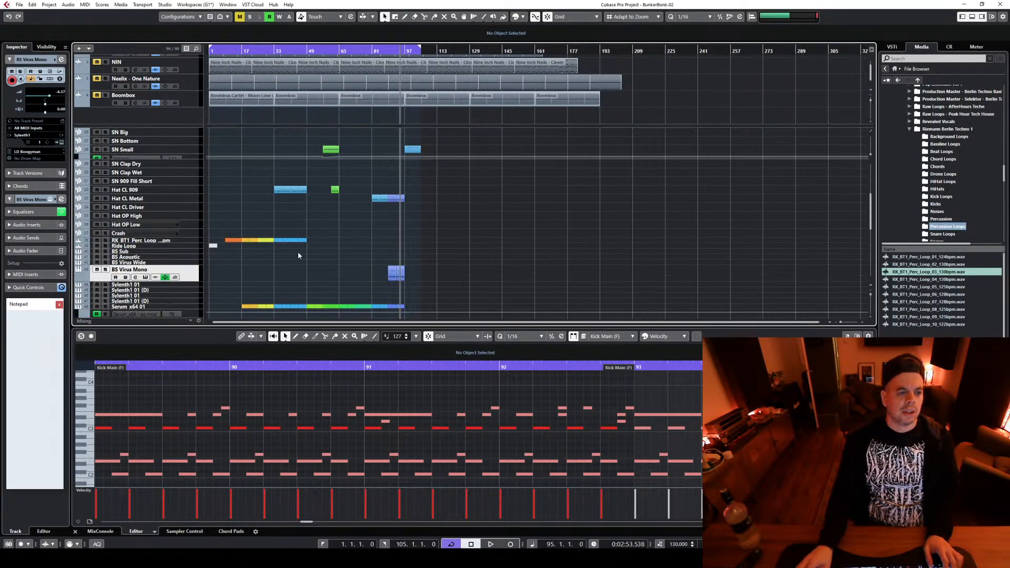
left_click_drag(351, 326, 351, 385)
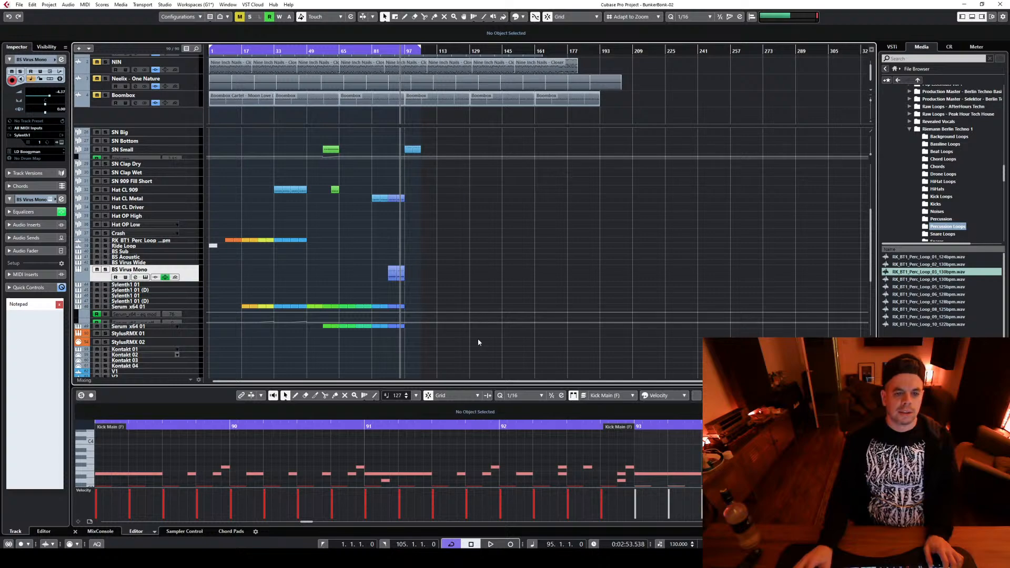
left_click(76, 531)
scroll(506, 370, "up", 2)
scroll(506, 370, "down", 2)
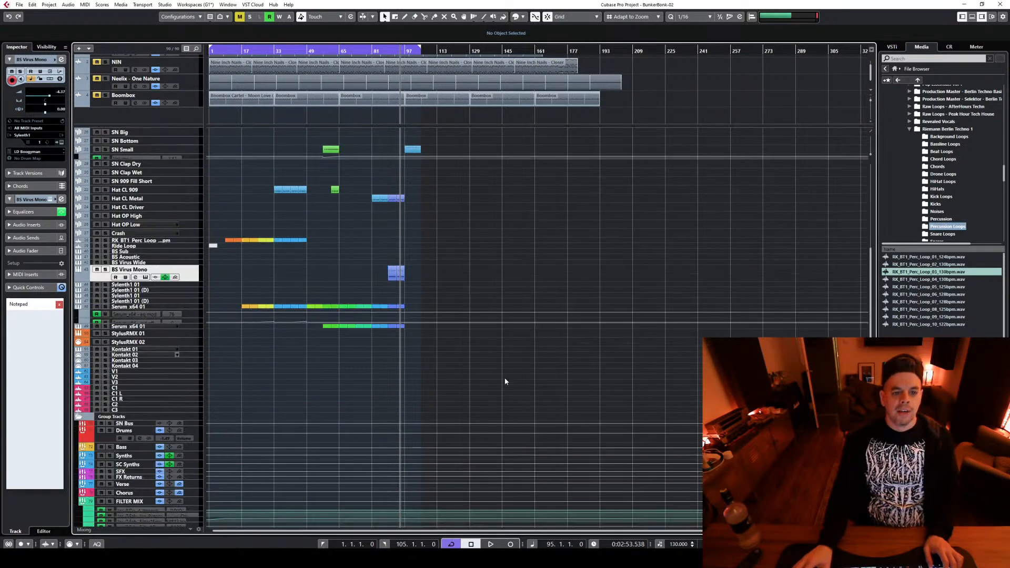
Fit the arrangement from bar 1 to beyond bar 105 in the project view
scroll(504, 378, "up", 2)
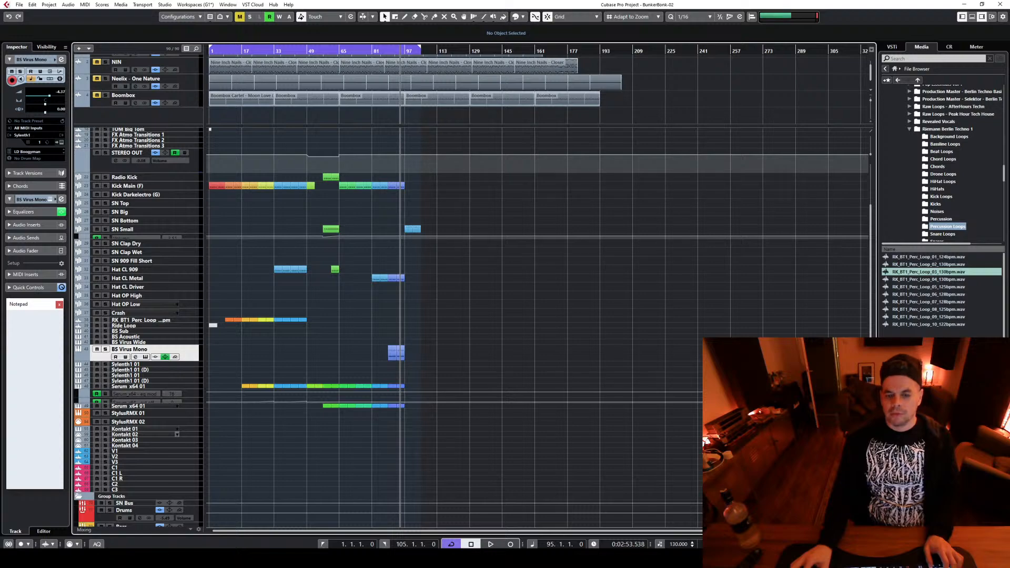
key("h")
key("h")
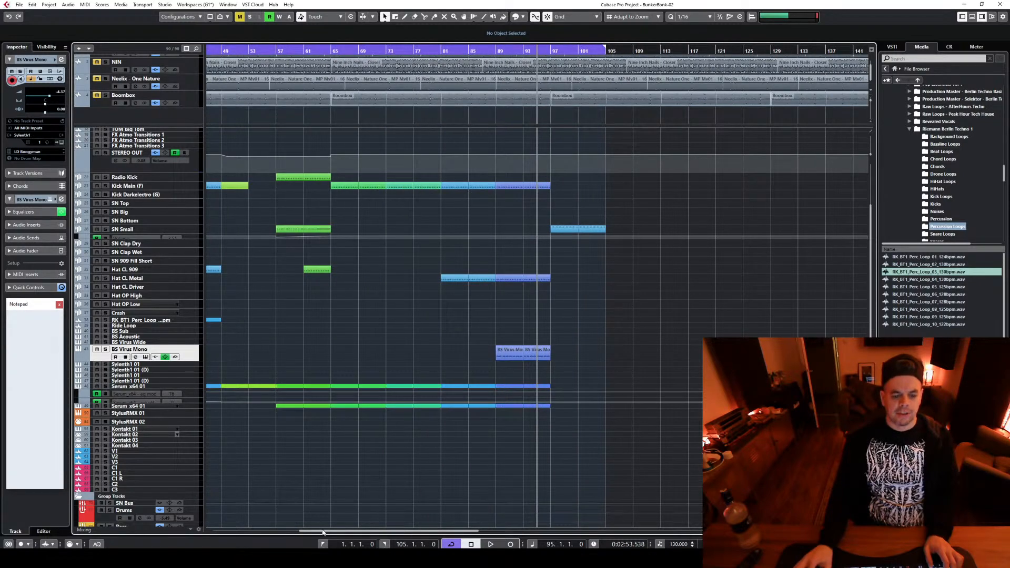
left_click_drag(322, 533, 229, 535)
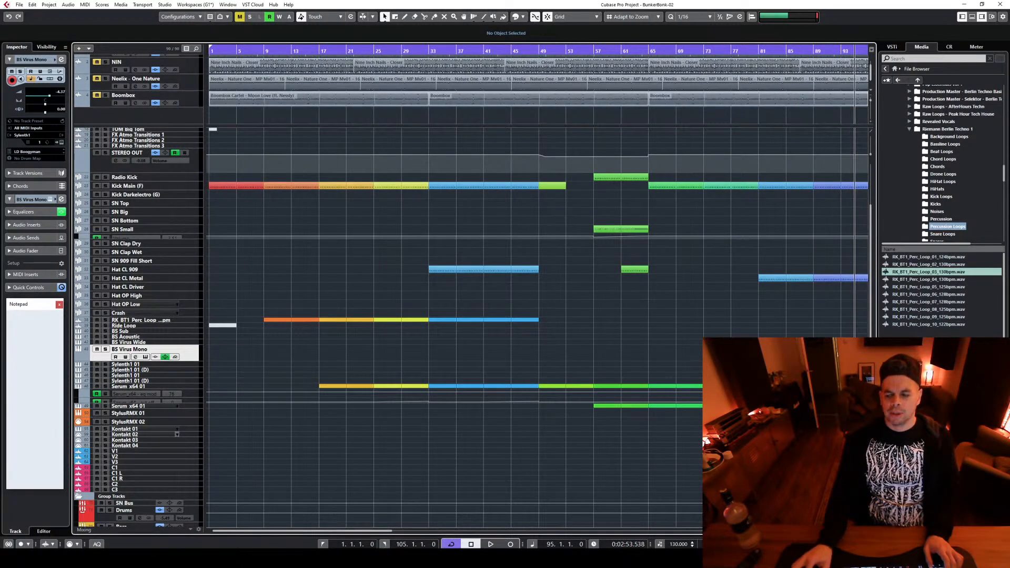
key("g")
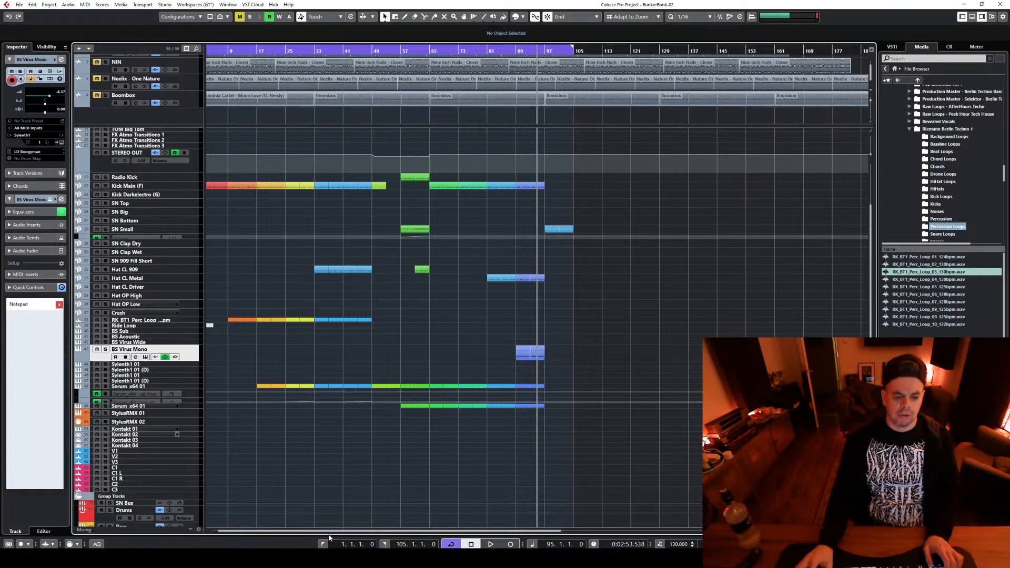
left_click_drag(329, 533, 215, 534)
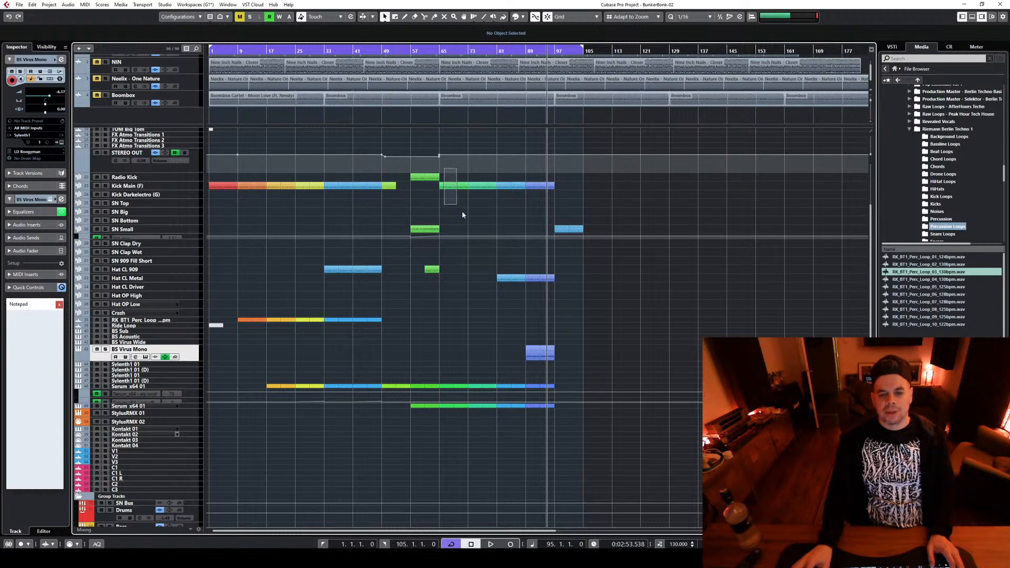
Select the parts of bars 65–81, 81–89 and 89–97 in turn, including the BS Virus Mono bassline, to review the second half
left_click_drag(462, 215, 504, 448)
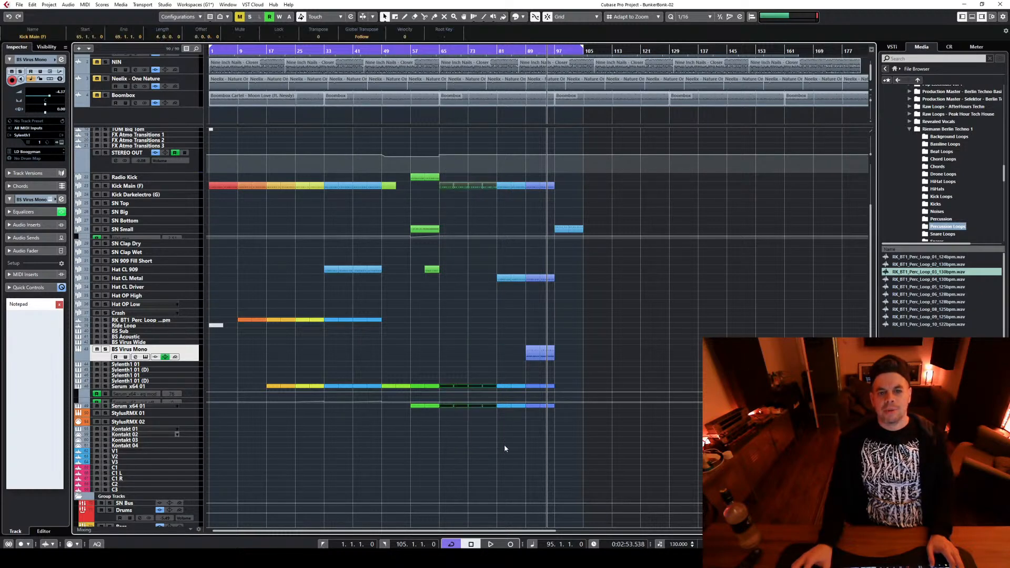
left_click_drag(499, 170, 523, 429)
left_click_drag(530, 167, 552, 445)
mouse_move(522, 334)
left_mouse_down()
mouse_move(526, 355)
mouse_move(540, 345)
left_mouse_up()
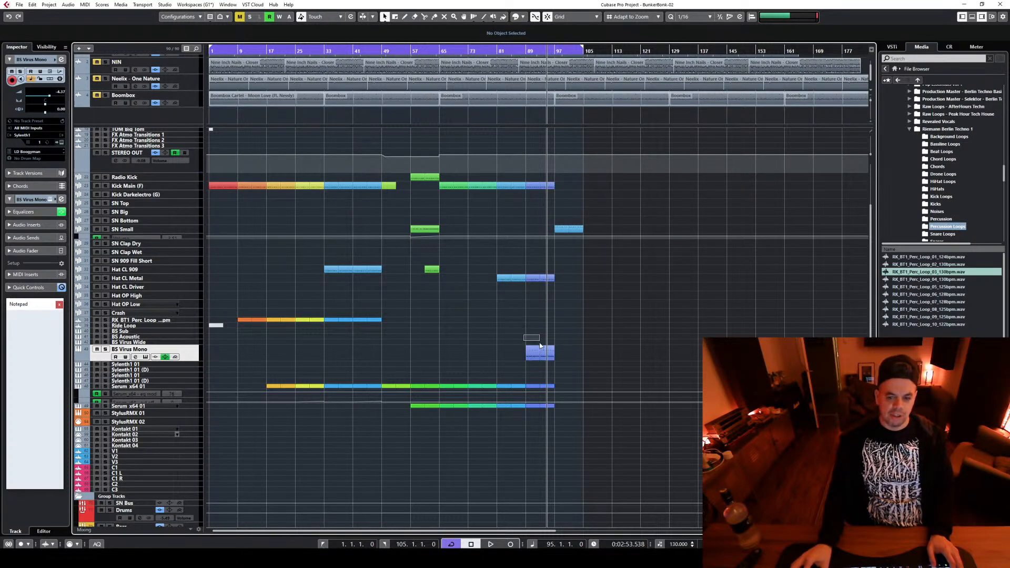
left_click_drag(572, 374, 573, 374)
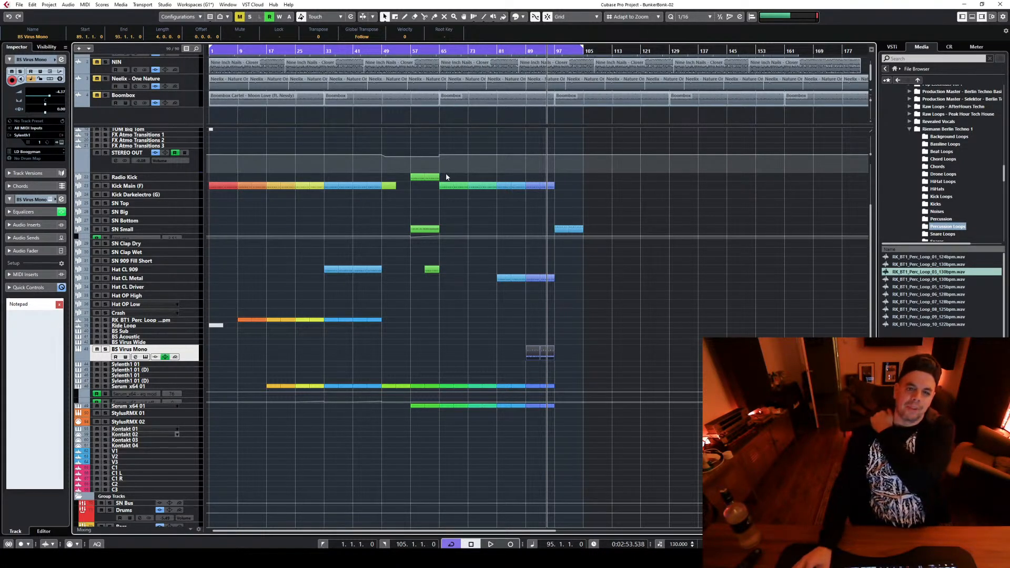
left_click_drag(445, 174, 519, 437)
left_click(725, 334)
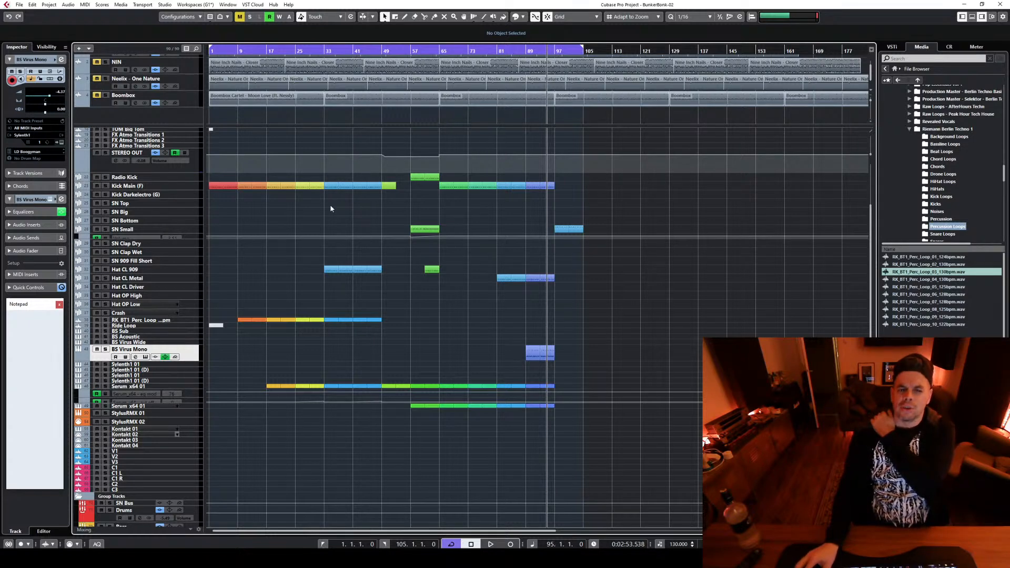
Review the structure from bar 1 by selecting each colour-coded section's parts in turn, ending with the BS Virus Mono parts at bar 89
left_click_drag(330, 170, 370, 389)
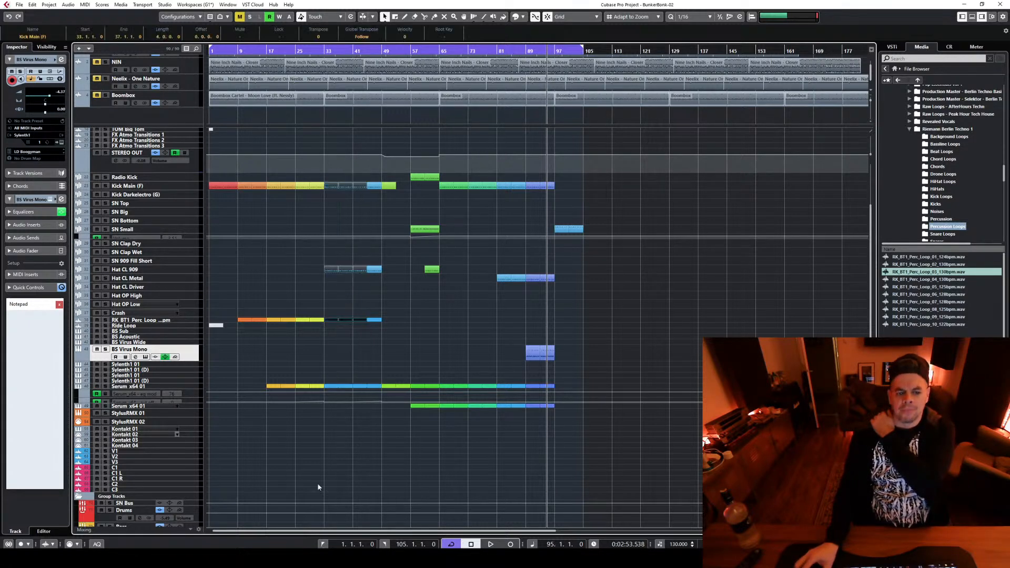
left_click_drag(212, 175, 267, 447)
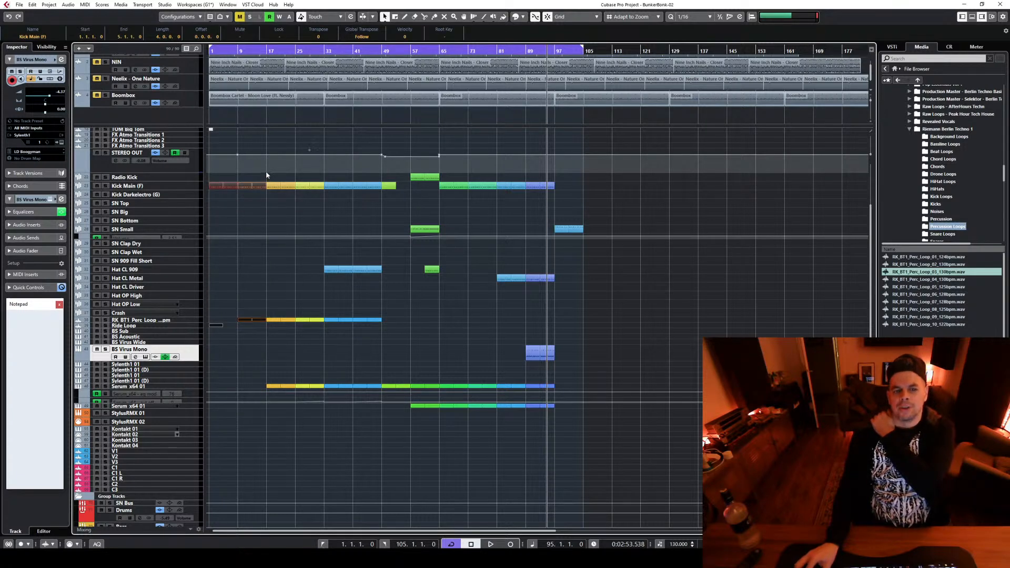
left_click_drag(266, 172, 319, 454)
left_click_drag(325, 169, 384, 452)
left_click_drag(387, 175, 436, 454)
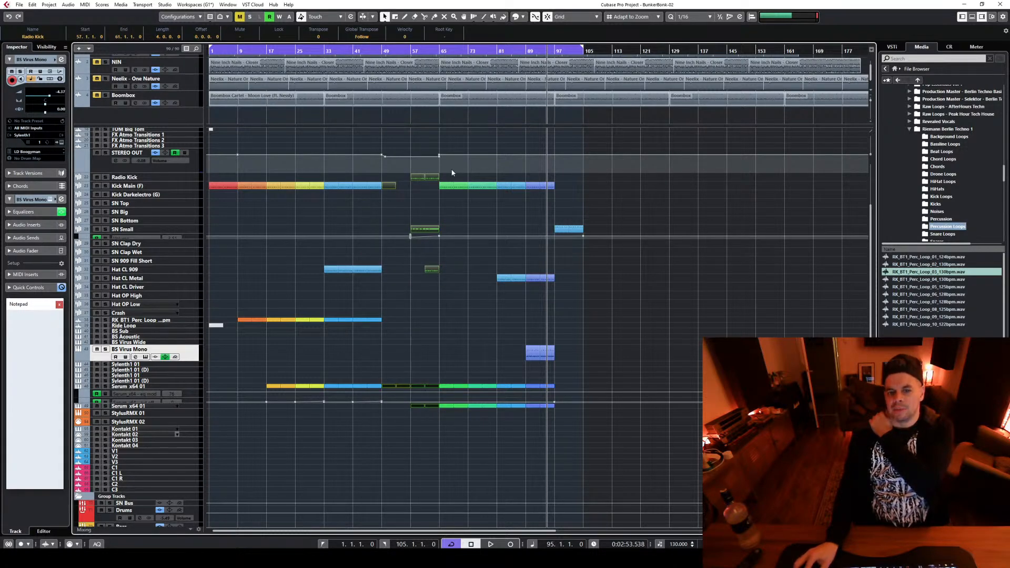
left_click_drag(440, 167, 495, 456)
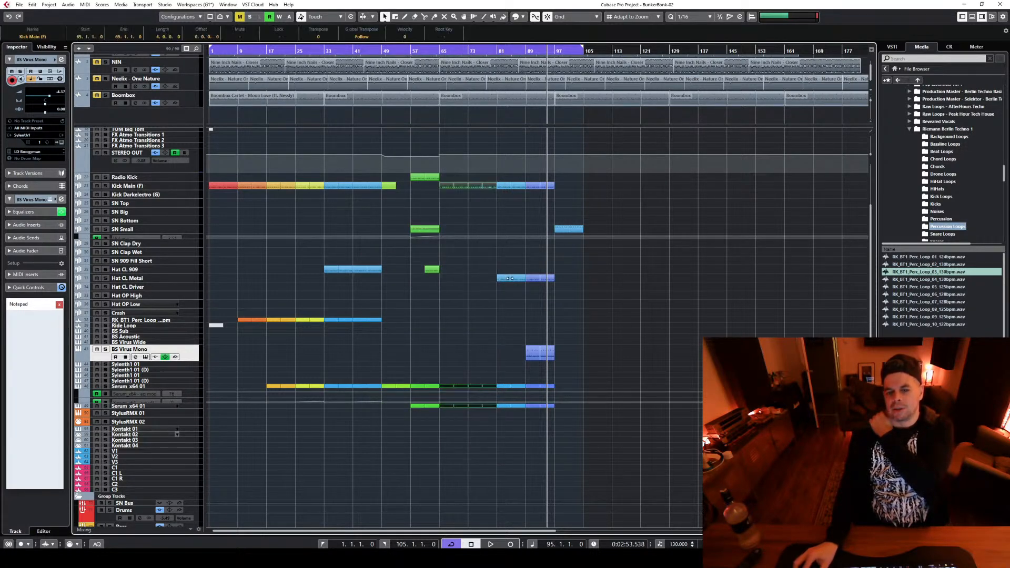
left_click_drag(502, 170, 521, 465)
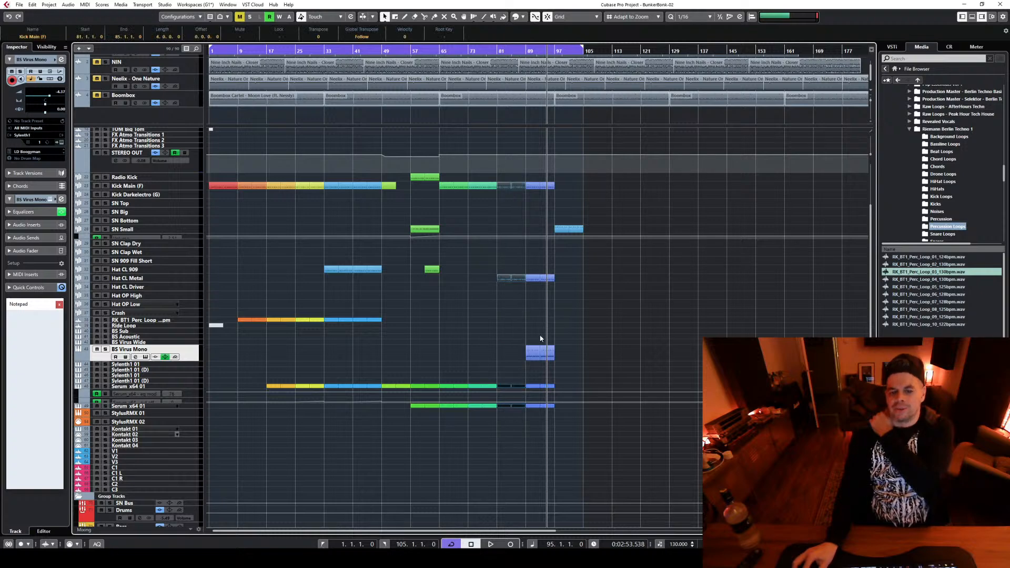
left_click_drag(532, 330, 548, 375)
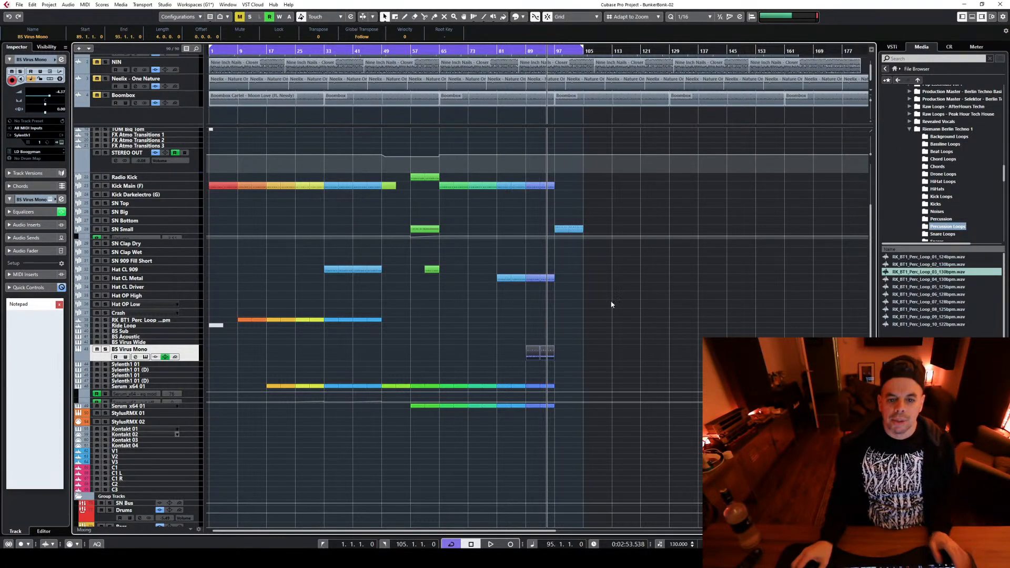
scroll(600, 300, "up", 3)
scroll(589, 294, "down", 6)
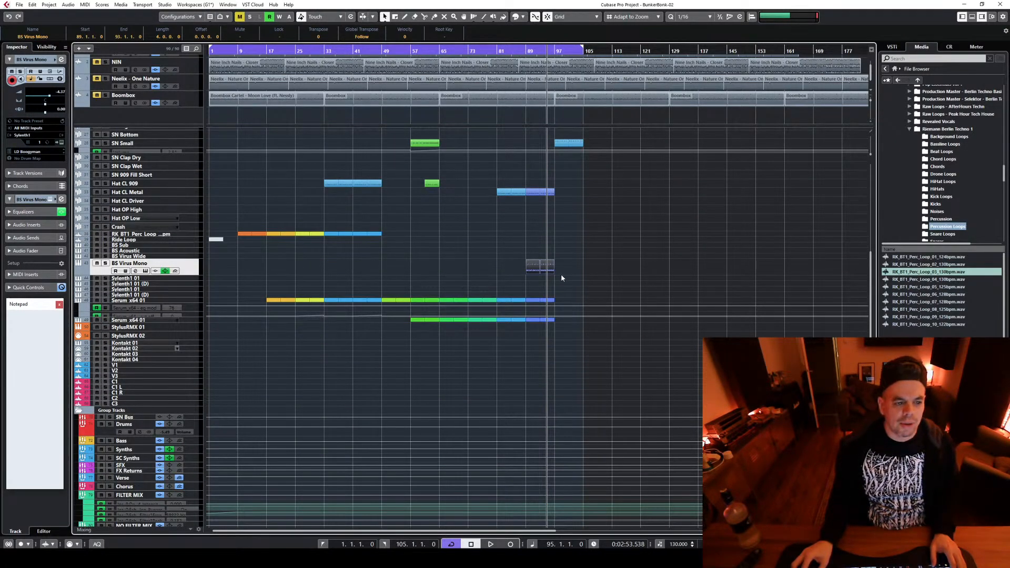
Move the BS Virus Mono parts from bar 89 to bar 81 and colour them light blue to match that section
left_click_drag(537, 266, 508, 268)
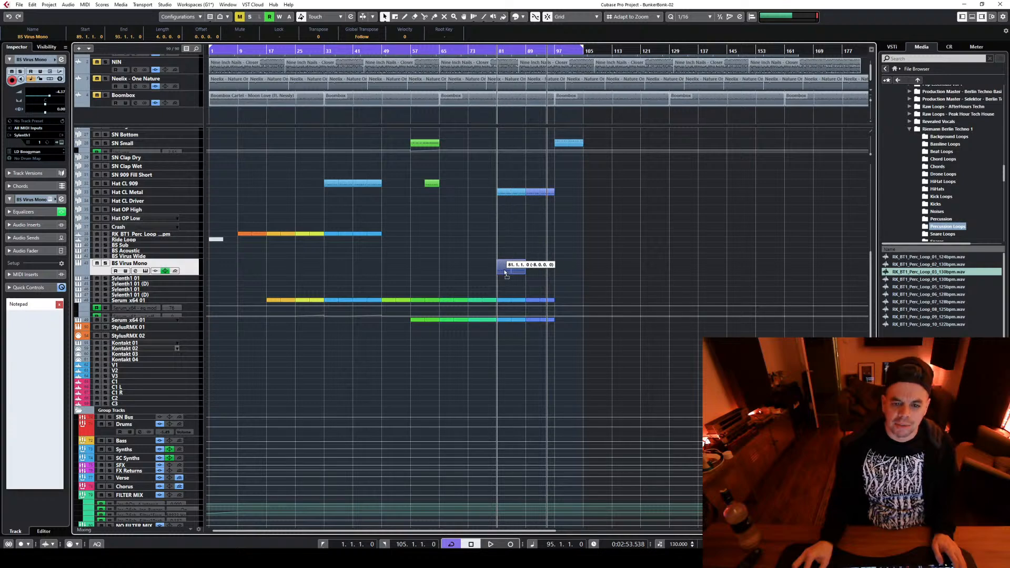
left_click(524, 17)
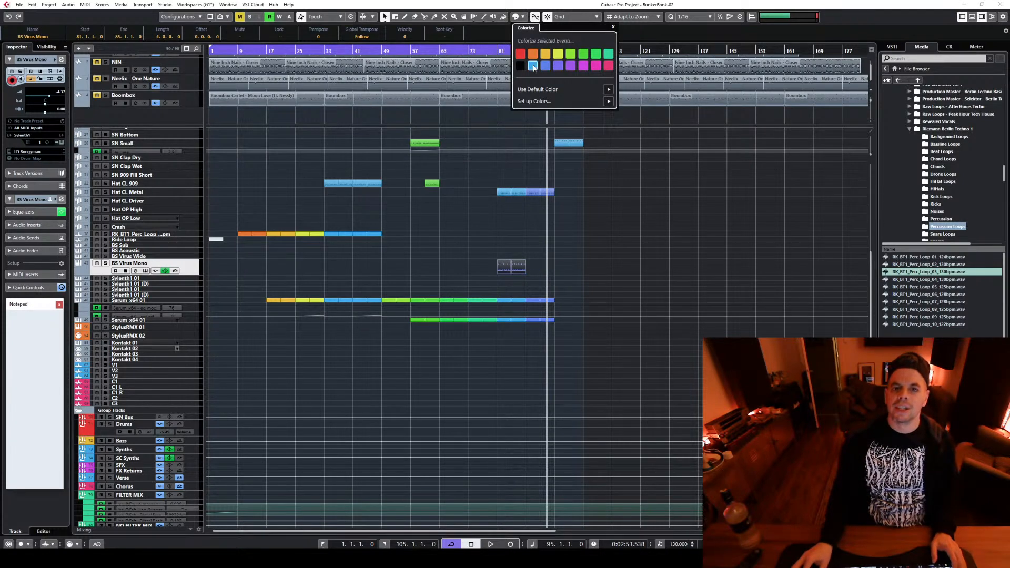
left_click(651, 284)
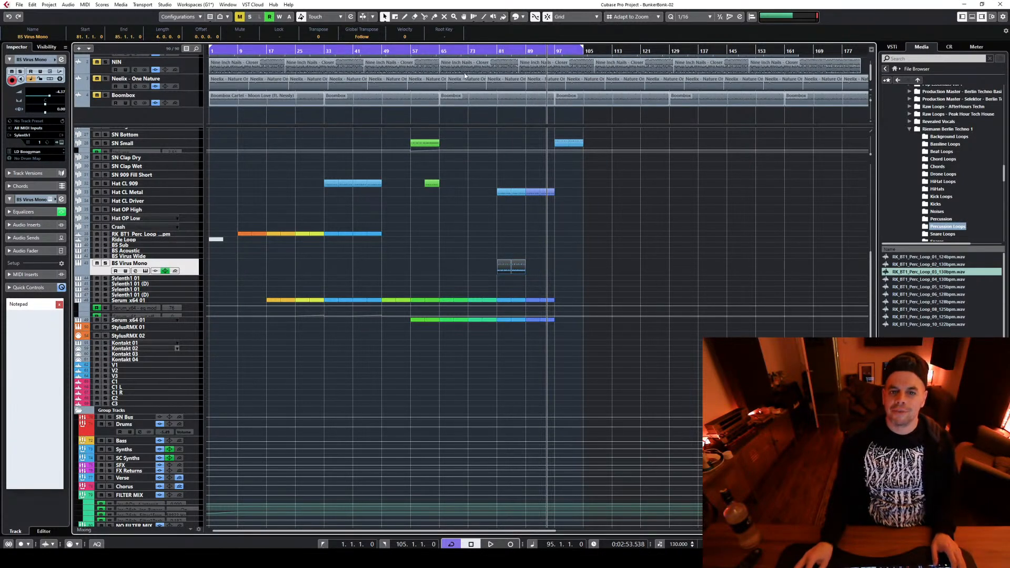
Play the transition into the BS Virus Mono bassline, starting from bar 81 and again from bar 77
left_click(497, 51)
key("space")
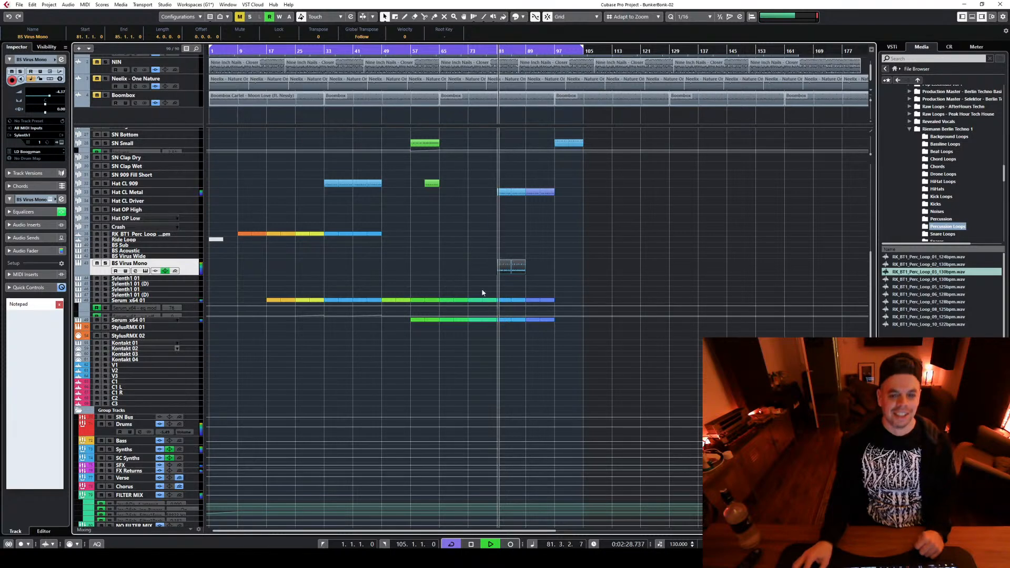
key("space")
left_click(483, 51)
key("space")
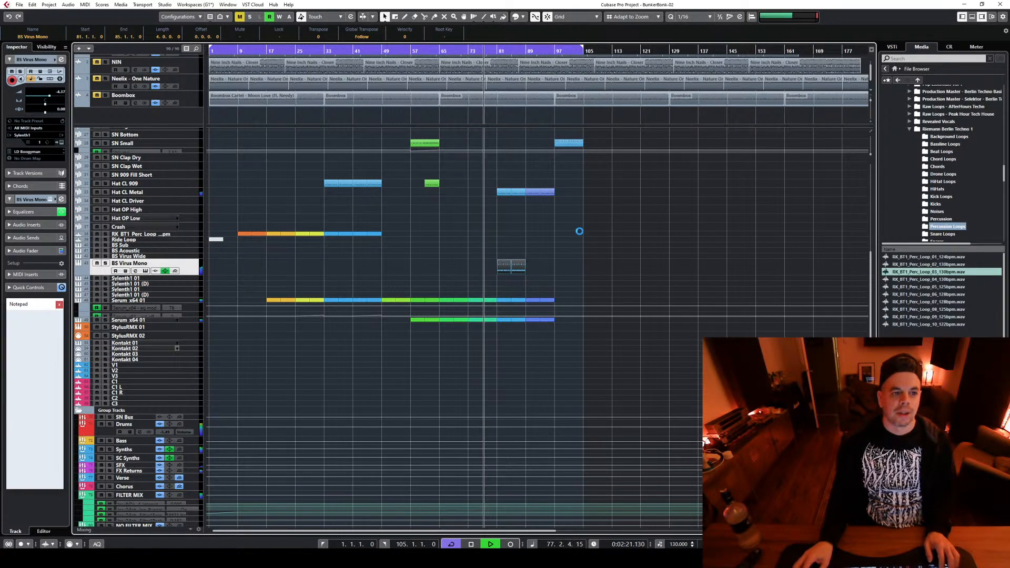
key("space")
Delete the Hat CL Metal parts in bars 81–89 and play the section from bar 77
left_click(510, 192)
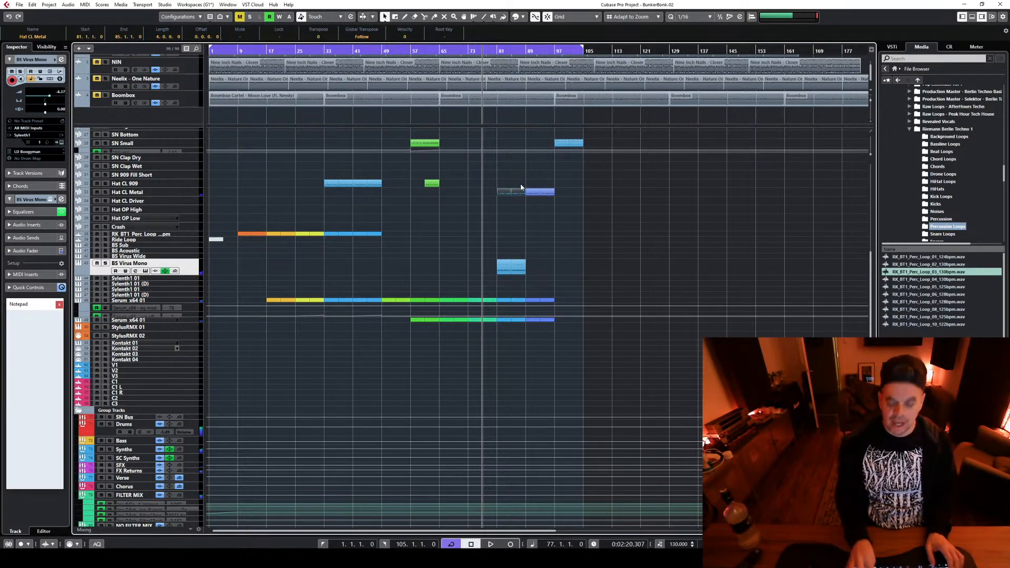
key("Delete")
key("space")
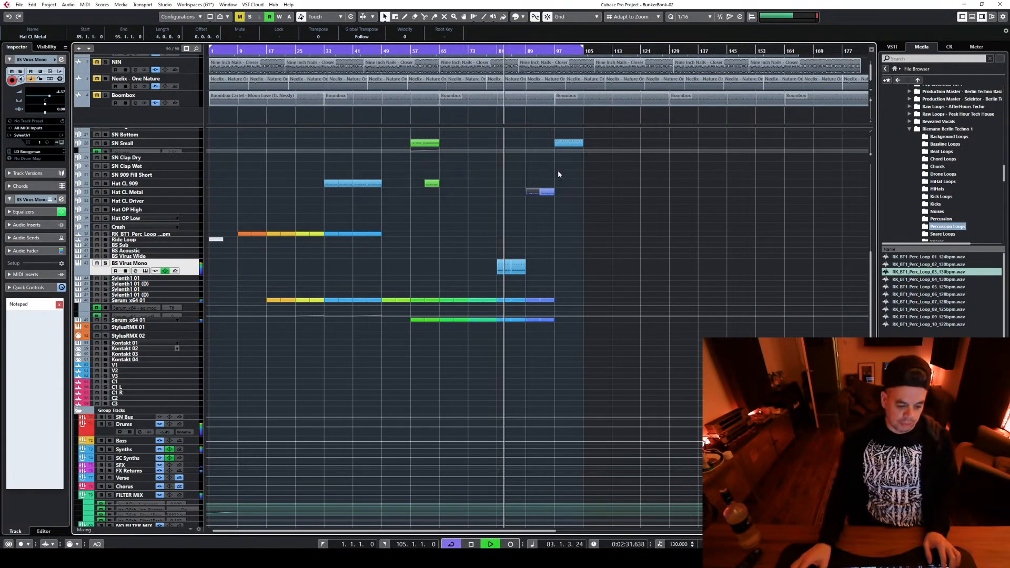
scroll(631, 205, "up", 3)
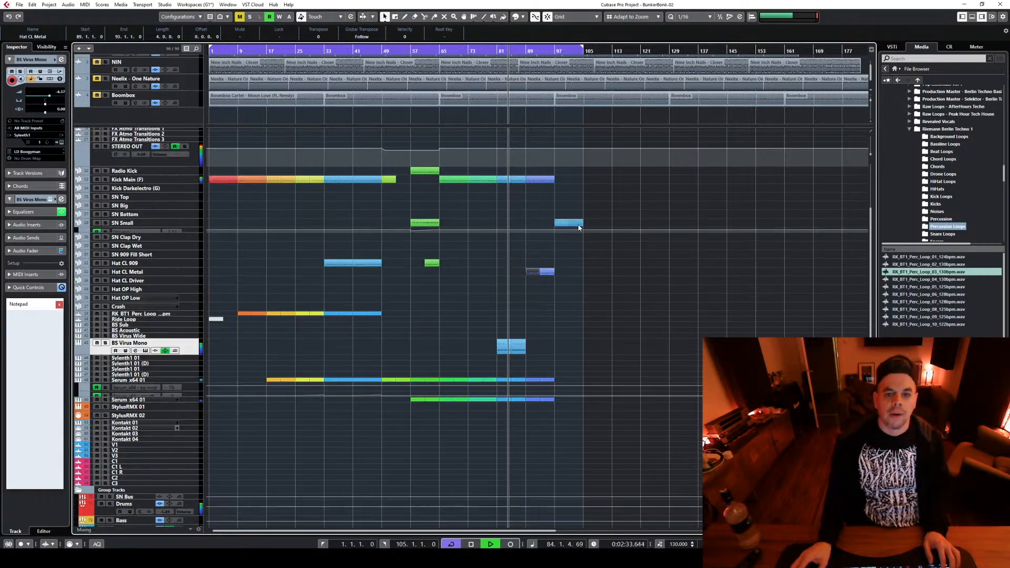
scroll(578, 184, "down", 4)
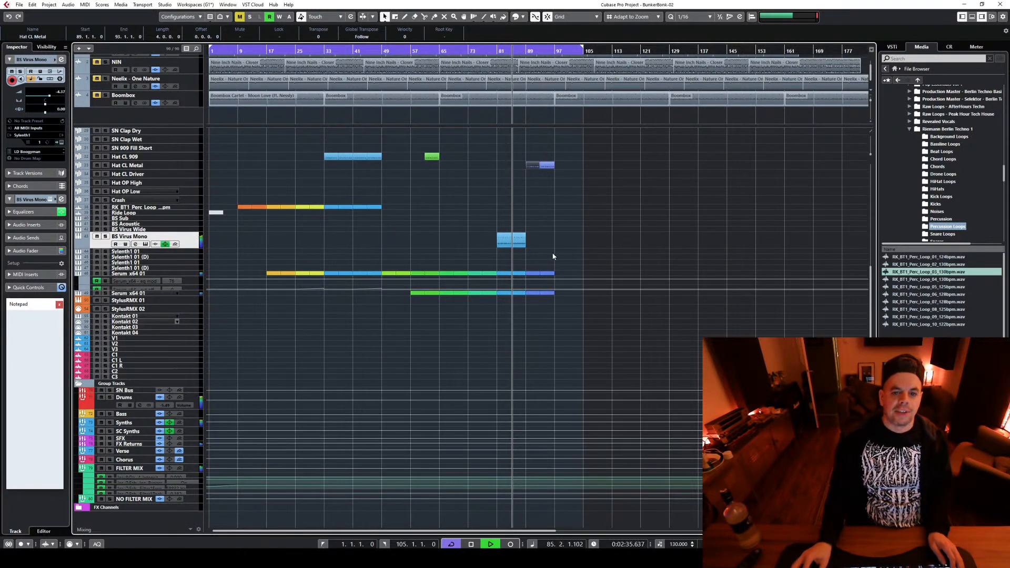
Copy the BS Virus Mono parts from bar 81 to bar 89 and colour the copies blue-violet like that section
left_click_drag(507, 241, 531, 240)
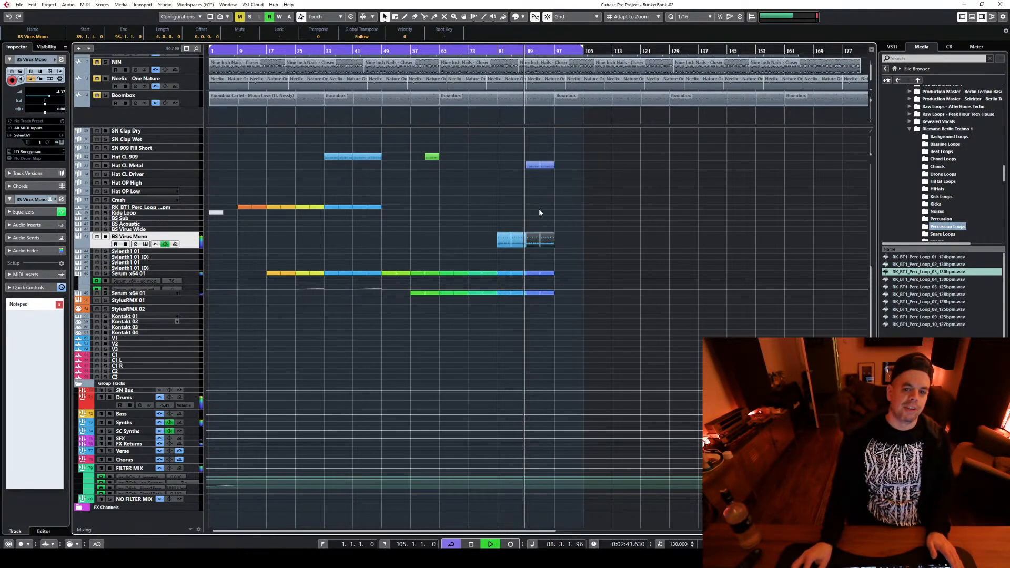
left_click(520, 17)
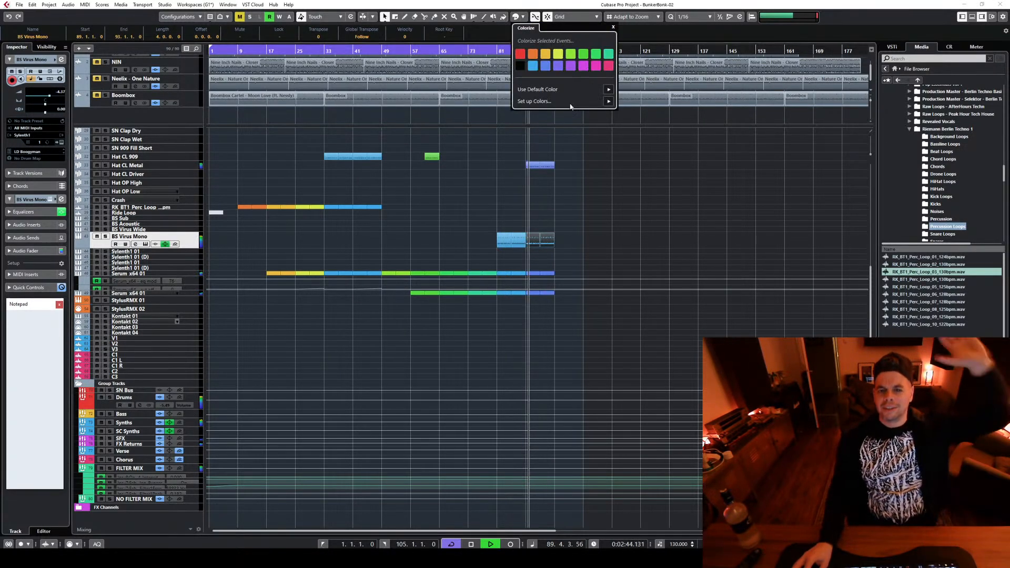
left_click(648, 220)
Duplicate the kick, Hat CL Metal, BS Virus Mono and Serum x64 parts of bars 89–97 into bars 97–105
scroll(644, 220, "up", 3)
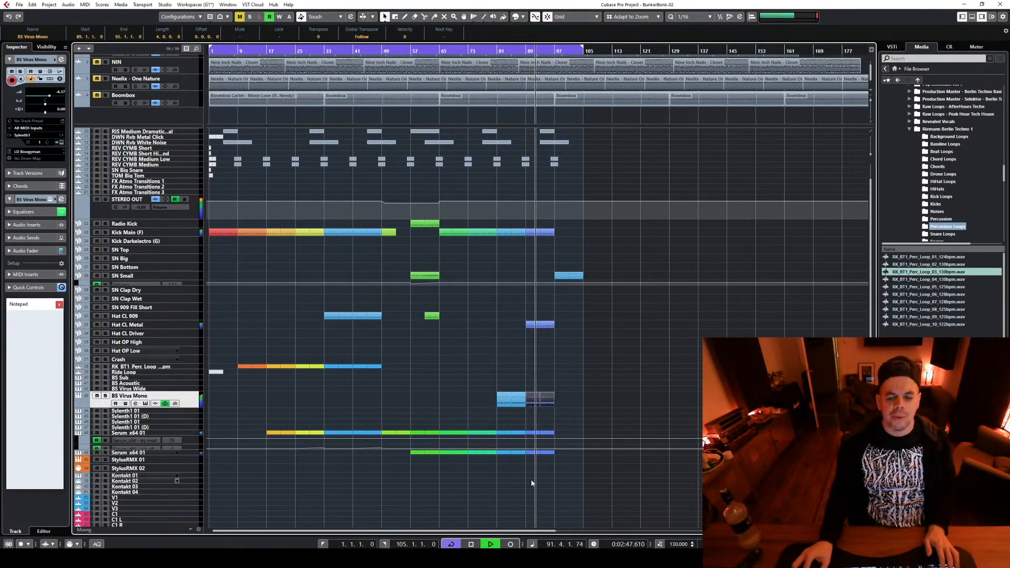
left_click_drag(530, 477, 589, 306)
left_click(660, 342)
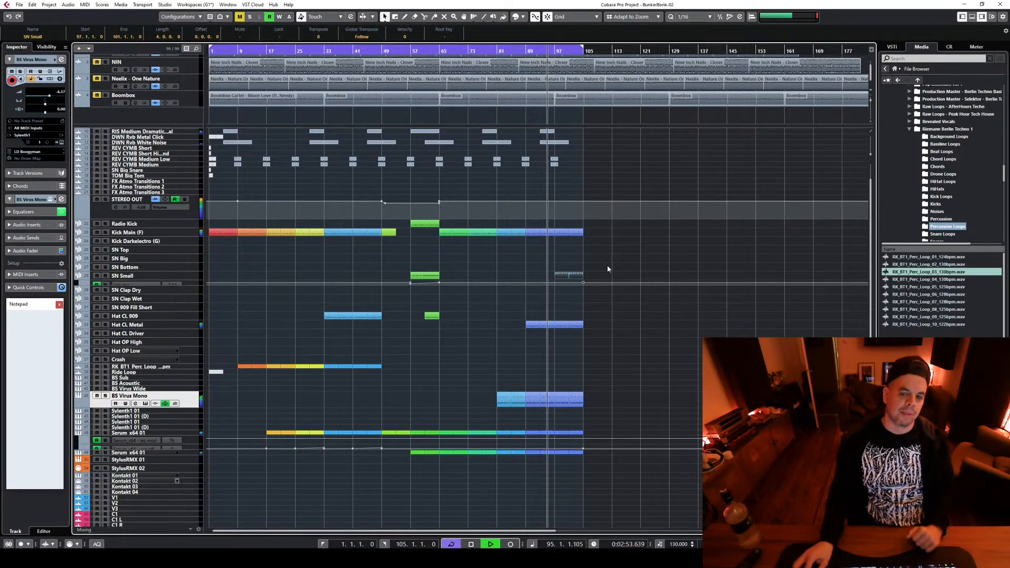
Colour all parts of bars 97–105, including SN Small, purple as a new section and stop playback
left_click_drag(558, 219, 631, 513)
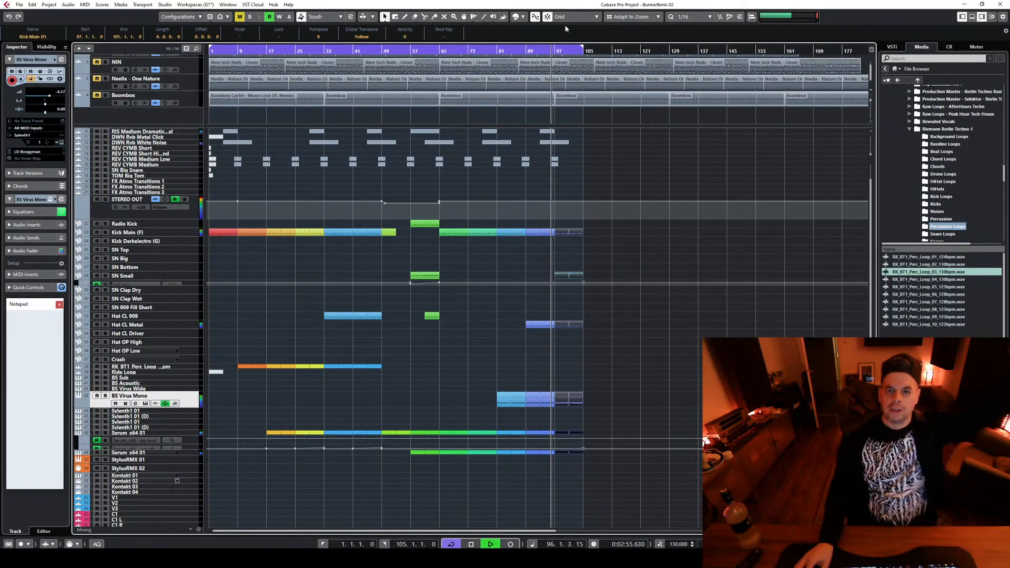
left_click(516, 16)
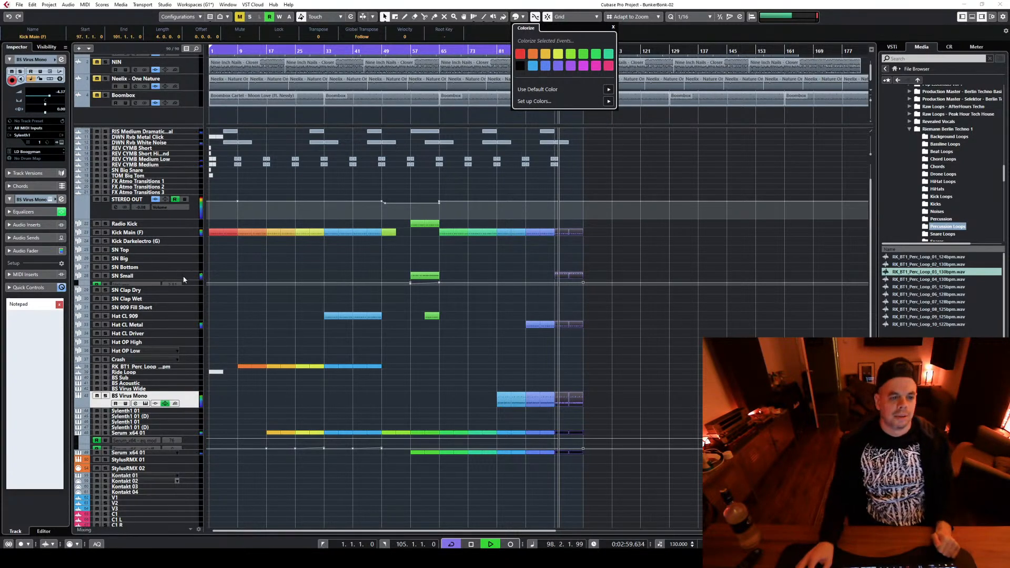
key("space")
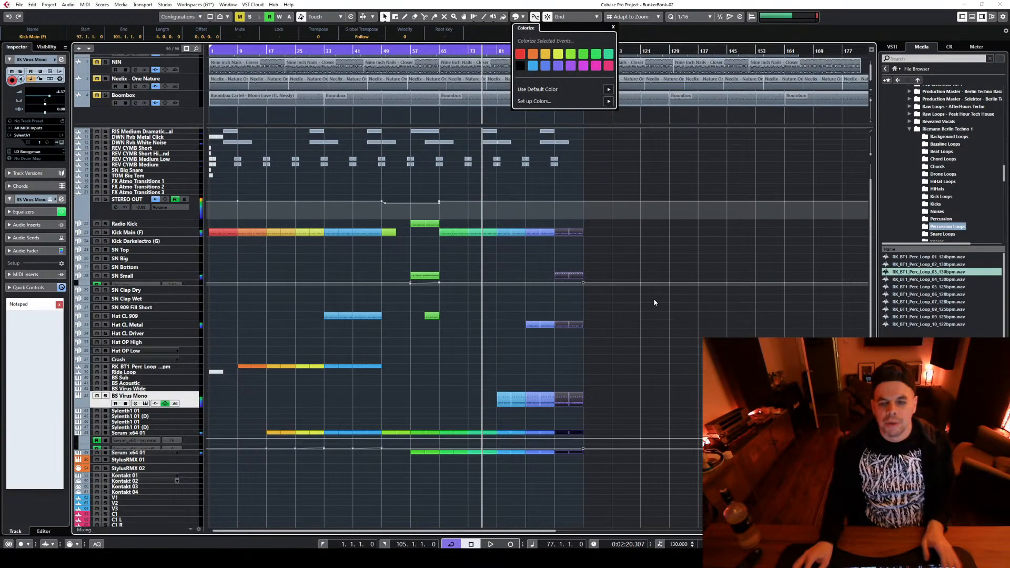
key("Escape")
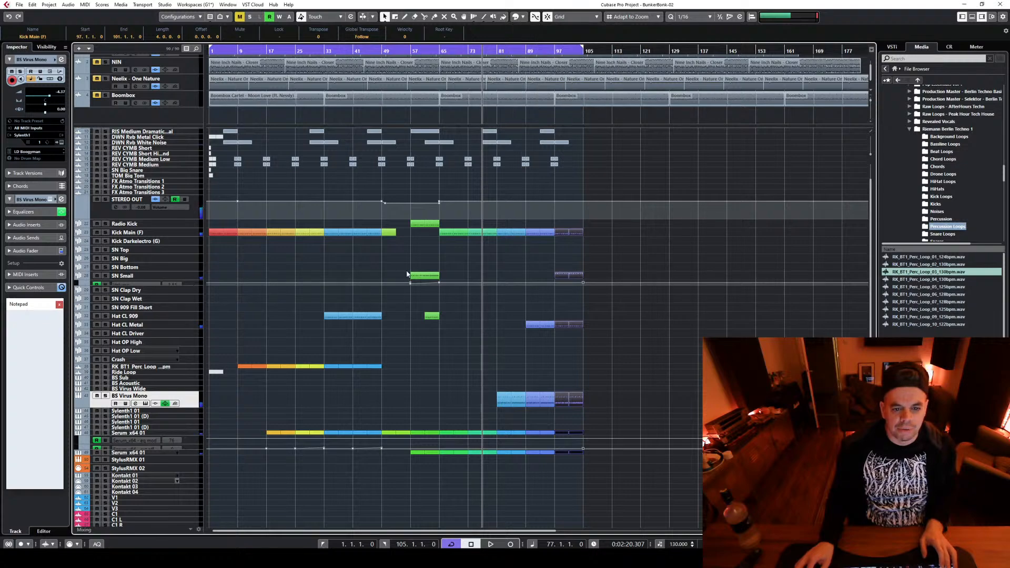
Move the SN Small parts in bars 97–105 onto the SN Clap Wet track
scroll(598, 311, "up", 3, "ctrl")
left_click(513, 275)
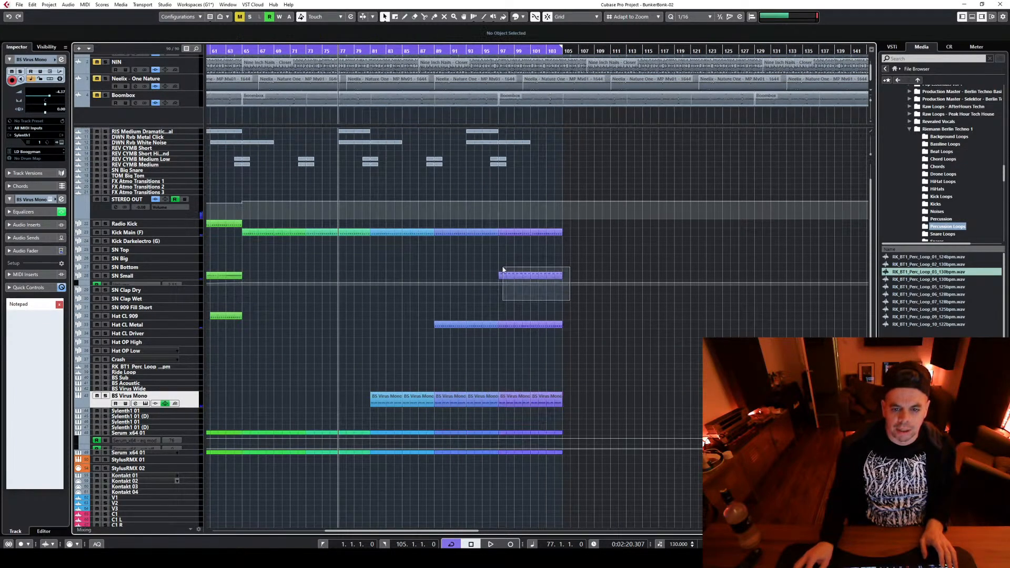
left_click_drag(513, 295, 546, 298)
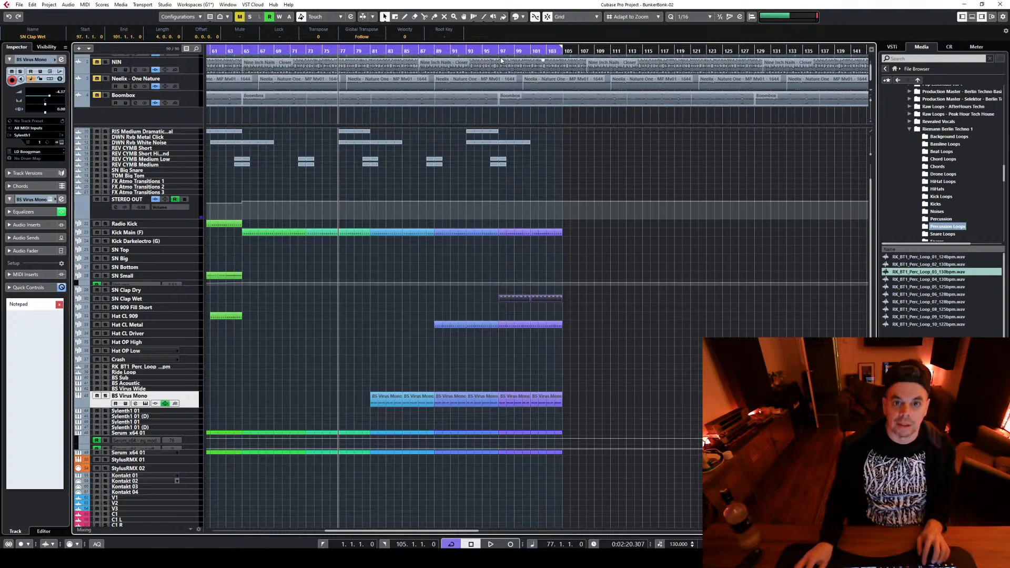
Play from bar 97 with the SN Clap Wet track selected to check the claps in the section
left_click(500, 49)
key("space")
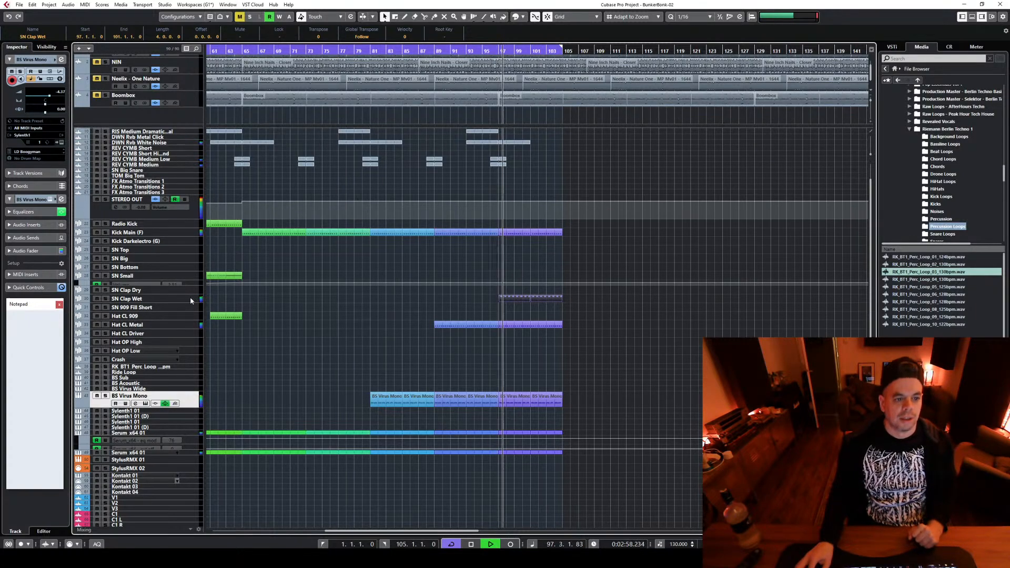
left_click(191, 297)
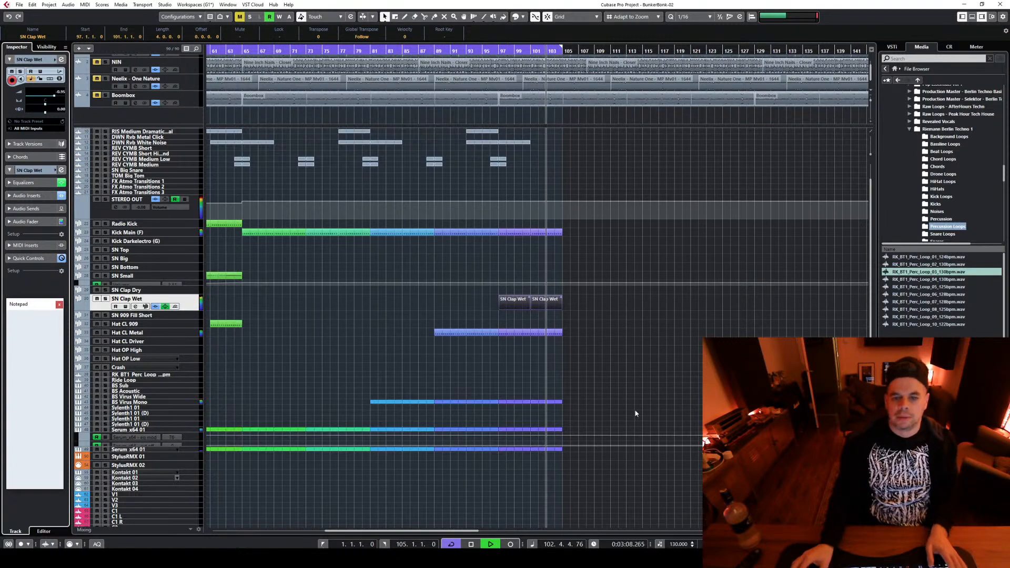
key("space")
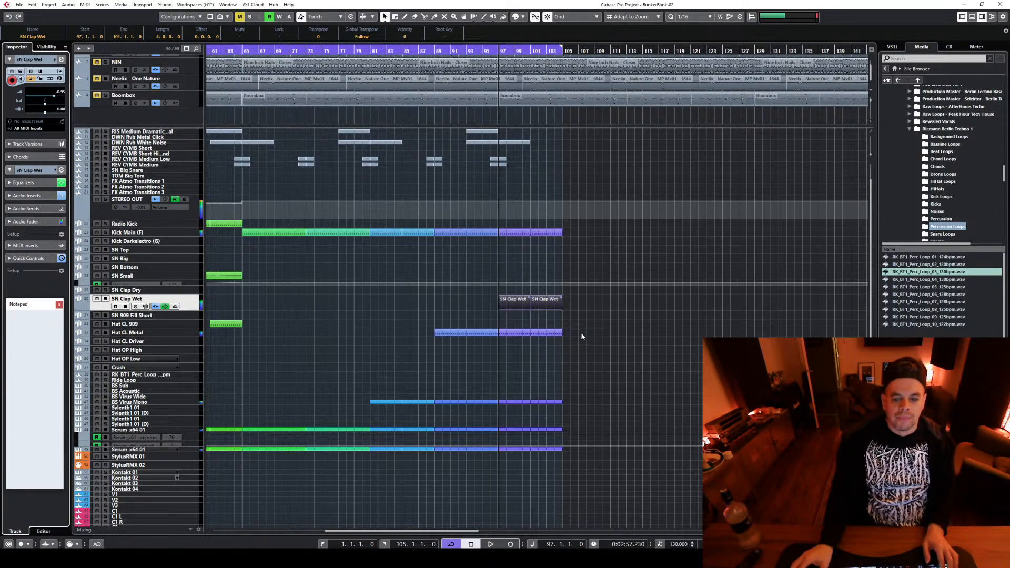
Open the lower Serum x64 01 track's bar 97 part for note editing and delete the part at bar 101
scroll(580, 332, "down", 3)
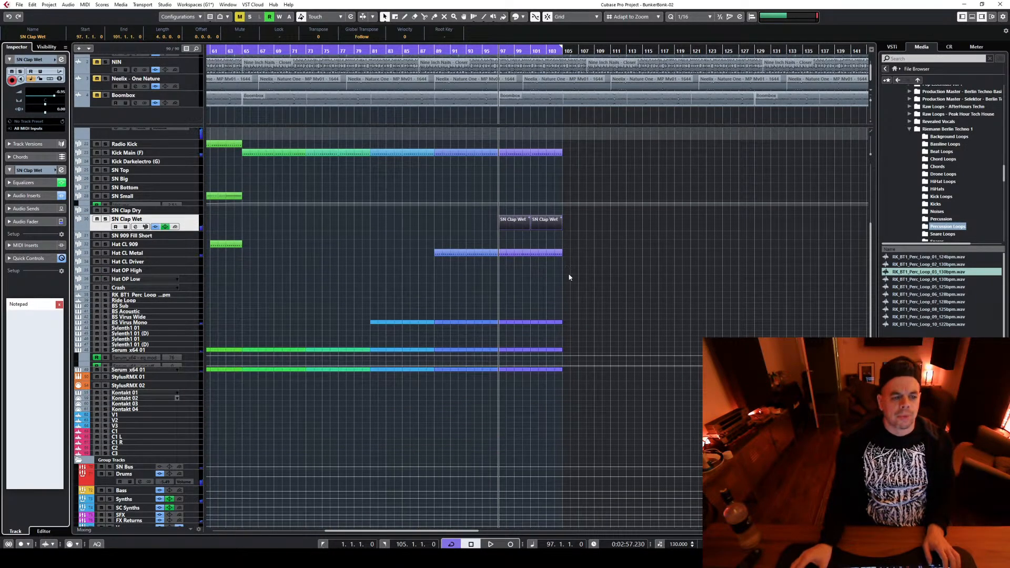
left_click(191, 371)
left_click(525, 369)
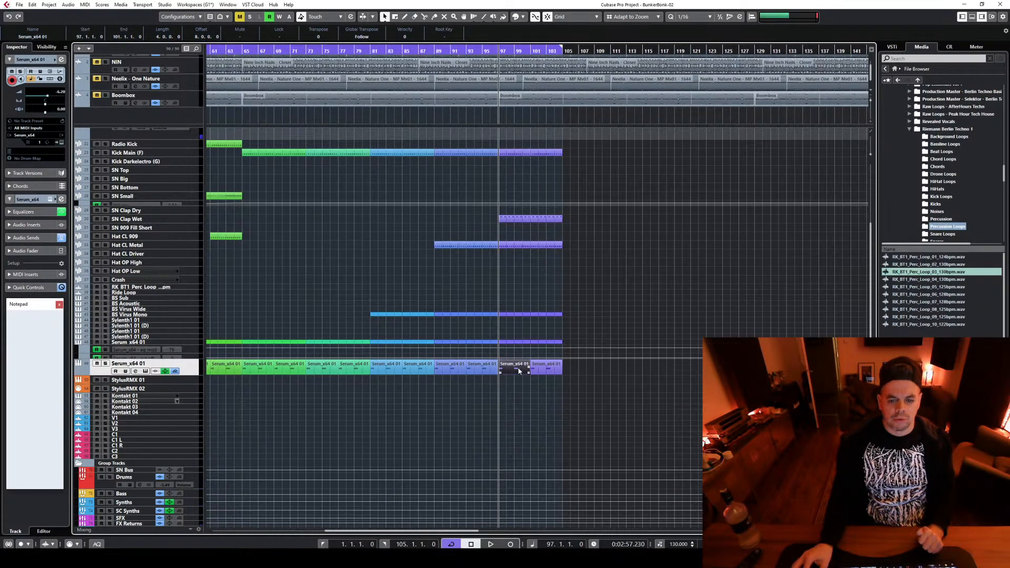
double_click(519, 370)
left_click_drag(318, 452, 469, 474)
left_click(548, 370)
key("Delete")
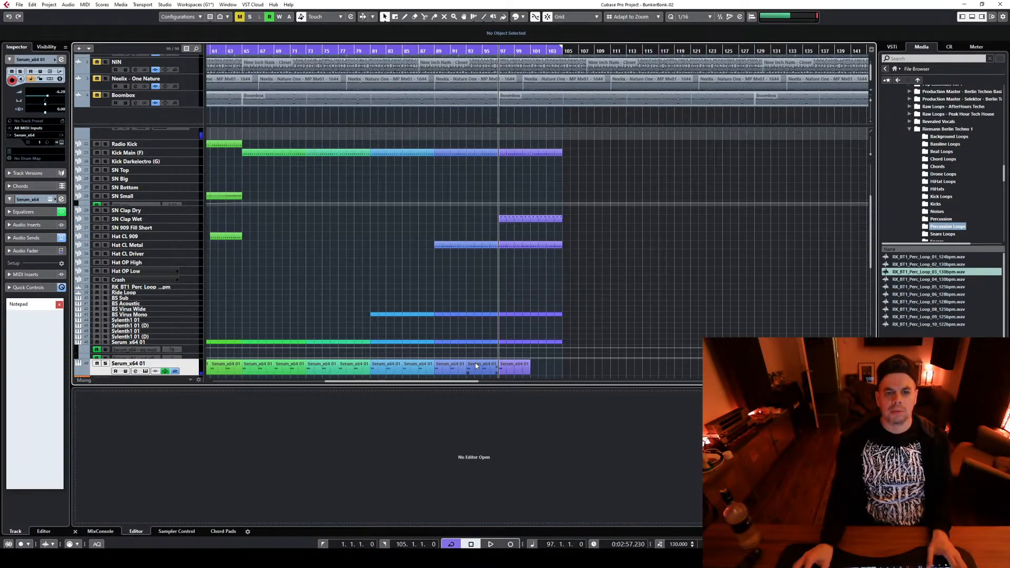
Play the arrangement from bar 49 to review the break and the sections that follow it
key("g")
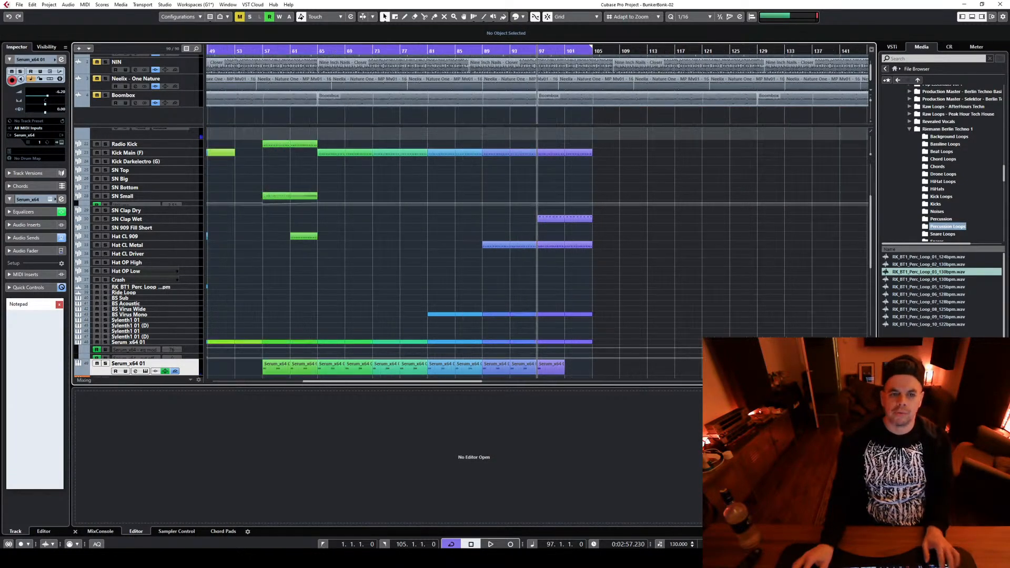
key("g")
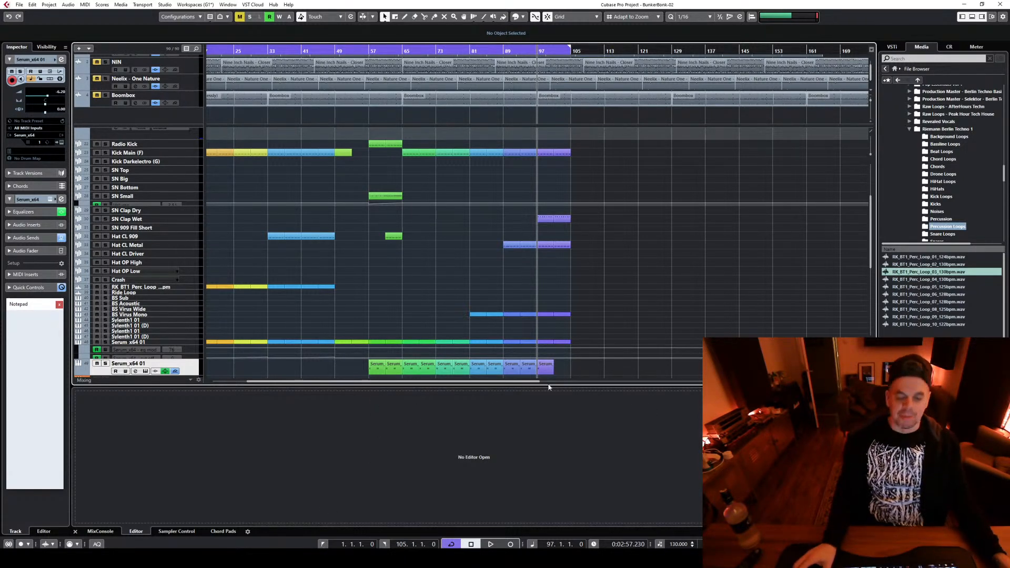
scroll(395, 263, "up", 4)
scroll(473, 260, "up", 1)
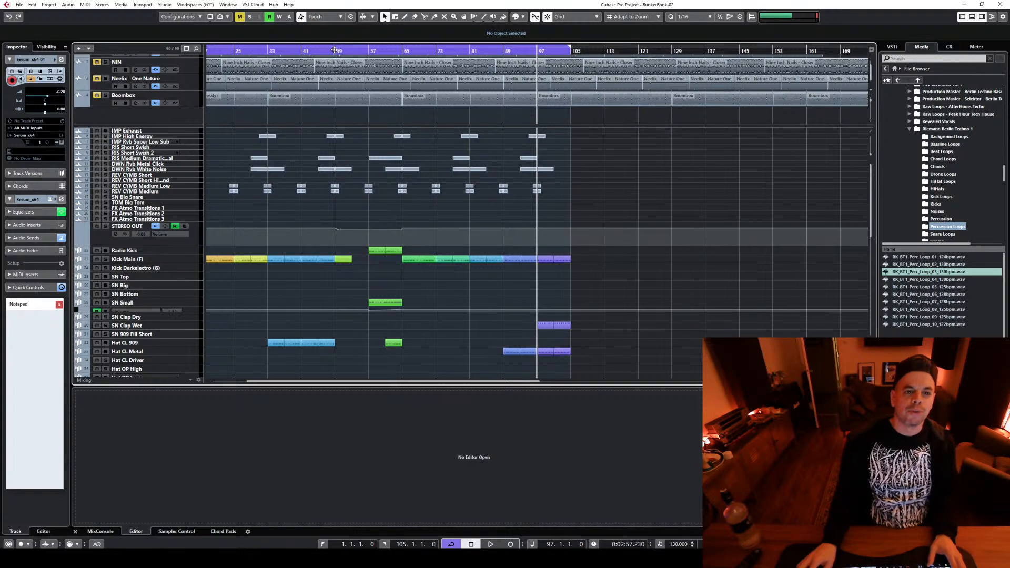
left_click(334, 50)
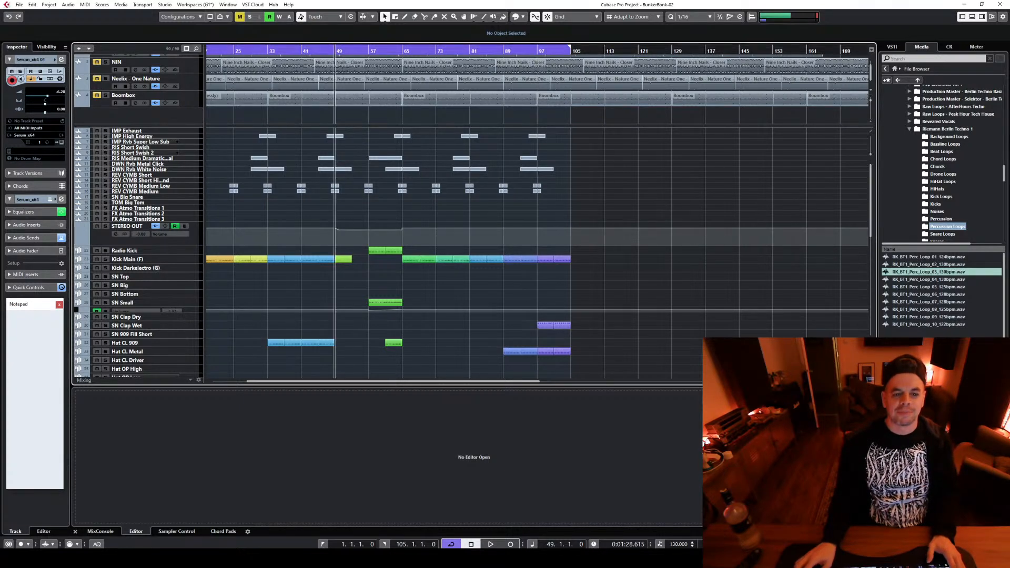
key("space")
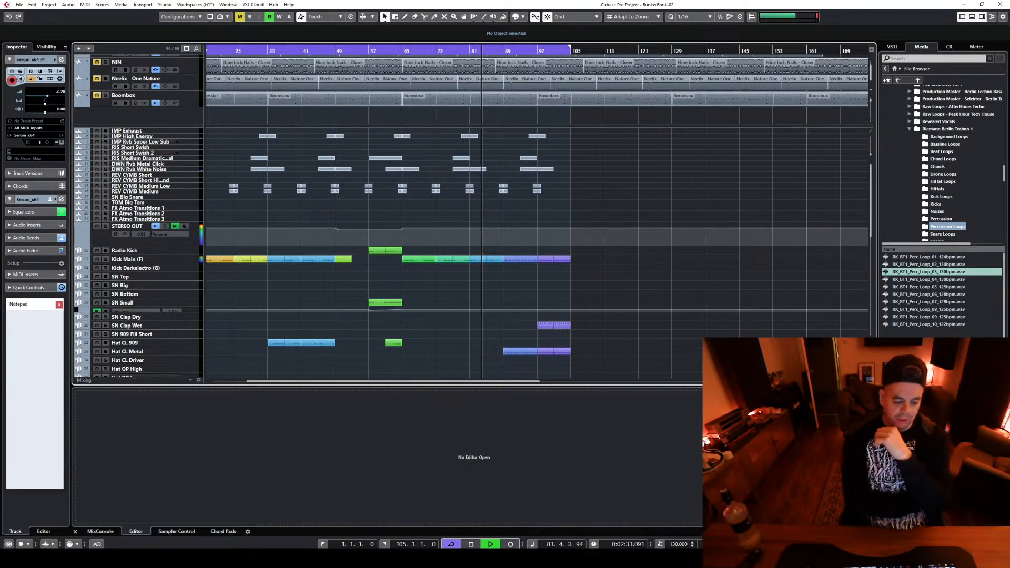
key("space")
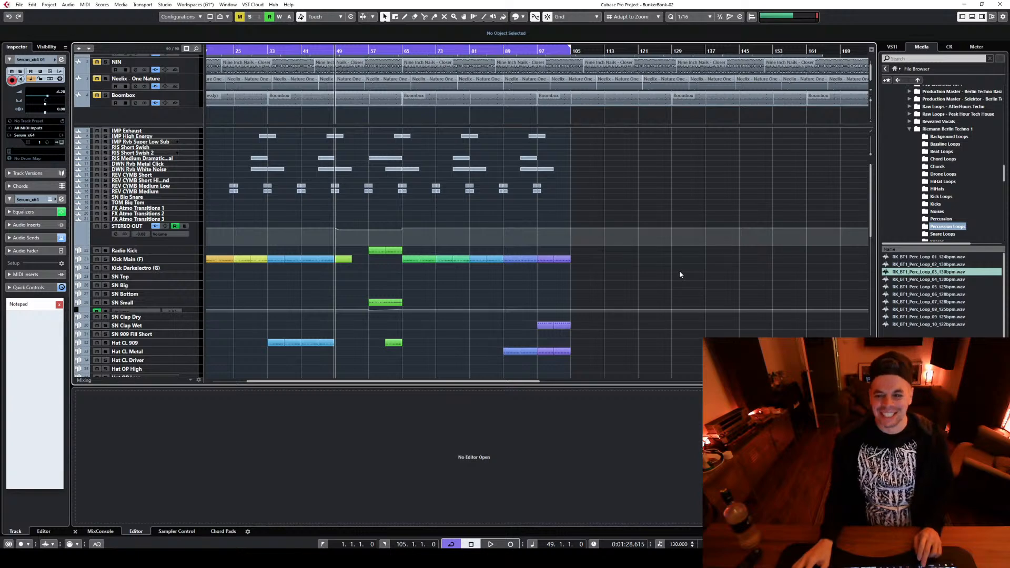
key("space")
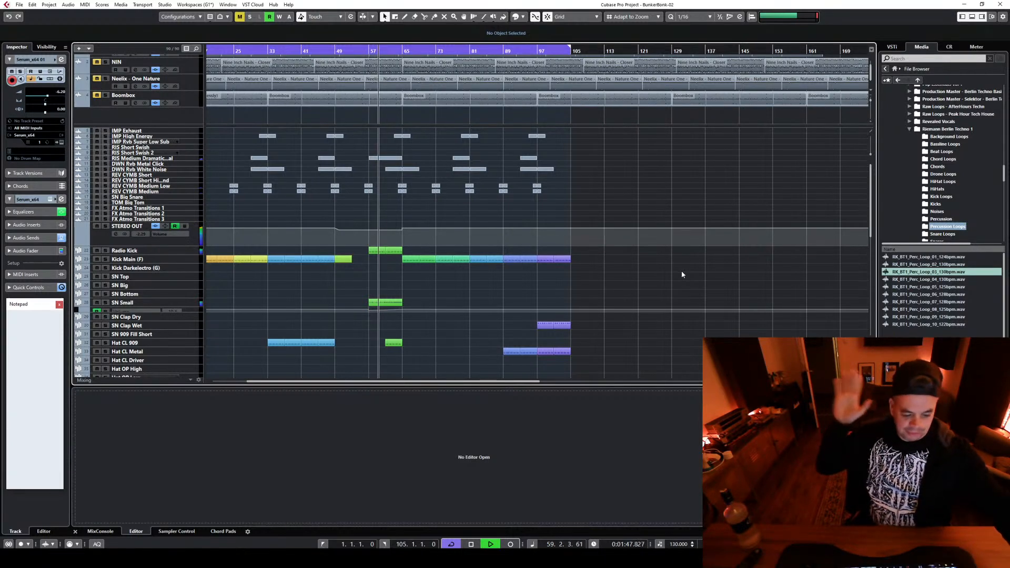
Inspect the channel settings of the lower Serum x64 01 track during playback and close them
scroll(774, 165, "down", 5)
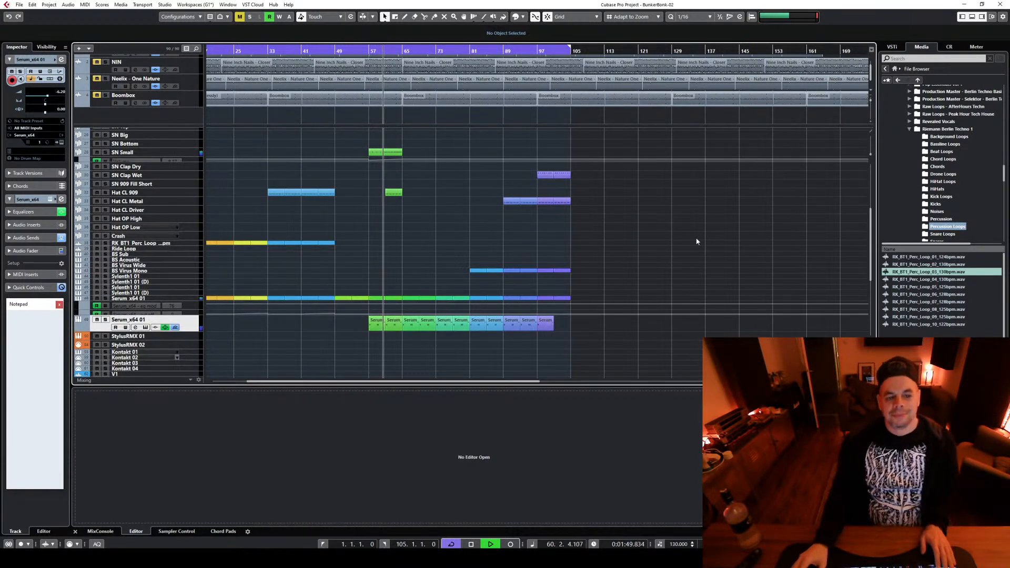
key("e")
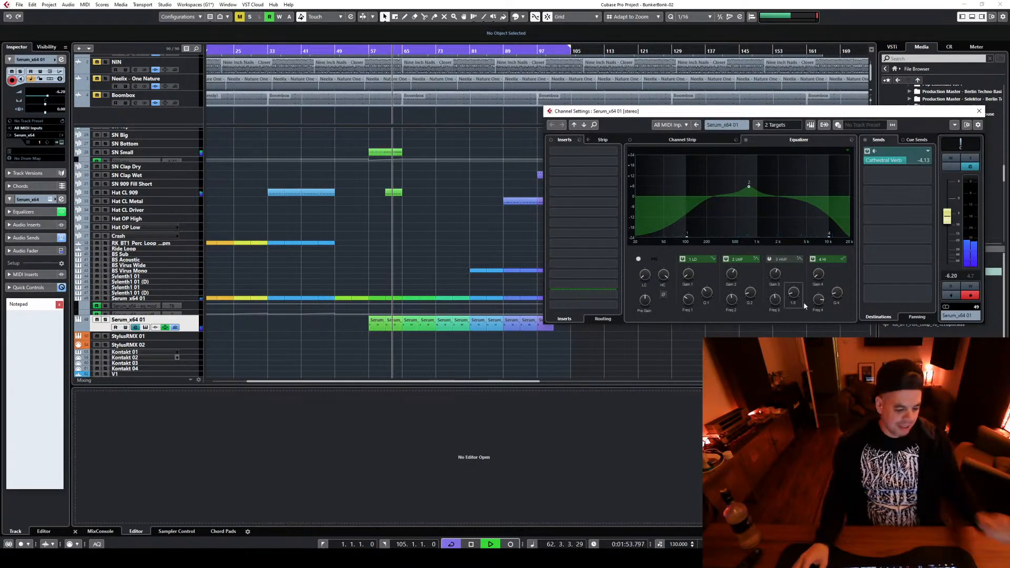
left_click(977, 113)
scroll(661, 266, "up", 5)
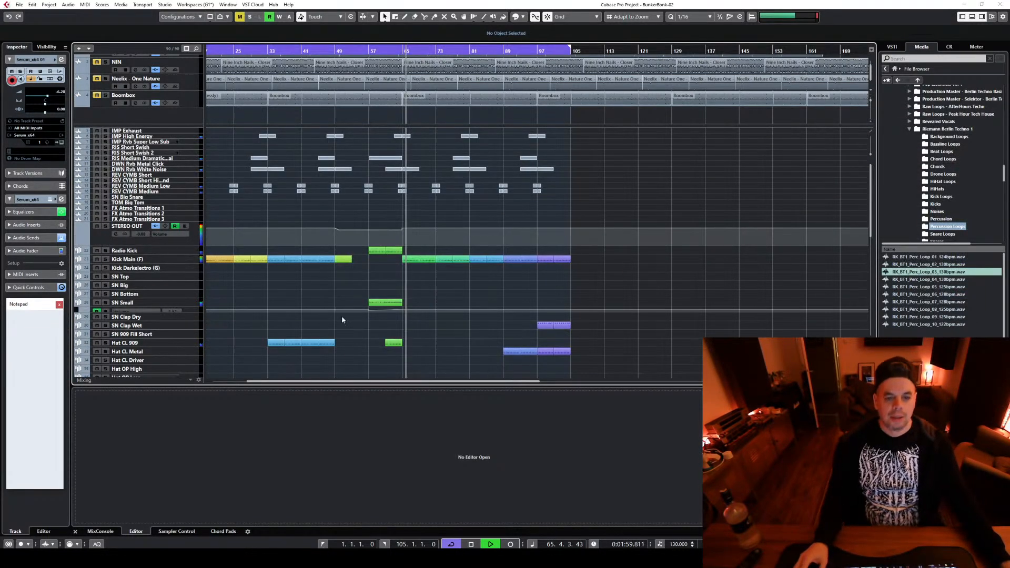
Boost the Kick Main (F) channel's EQ with an added high-mid band around 4 kHz and close its channel settings
left_click(183, 258)
key("e")
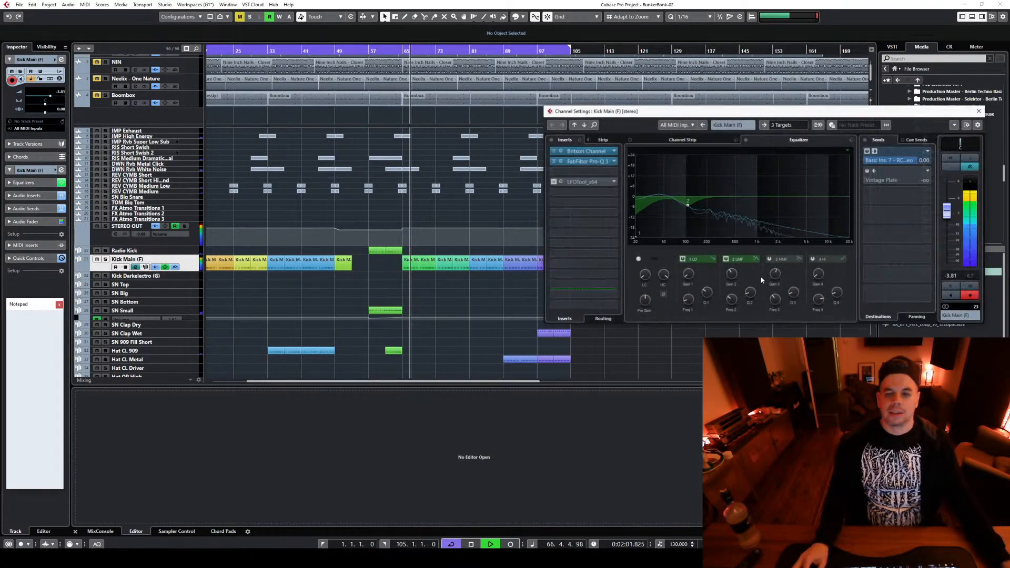
left_click(798, 183)
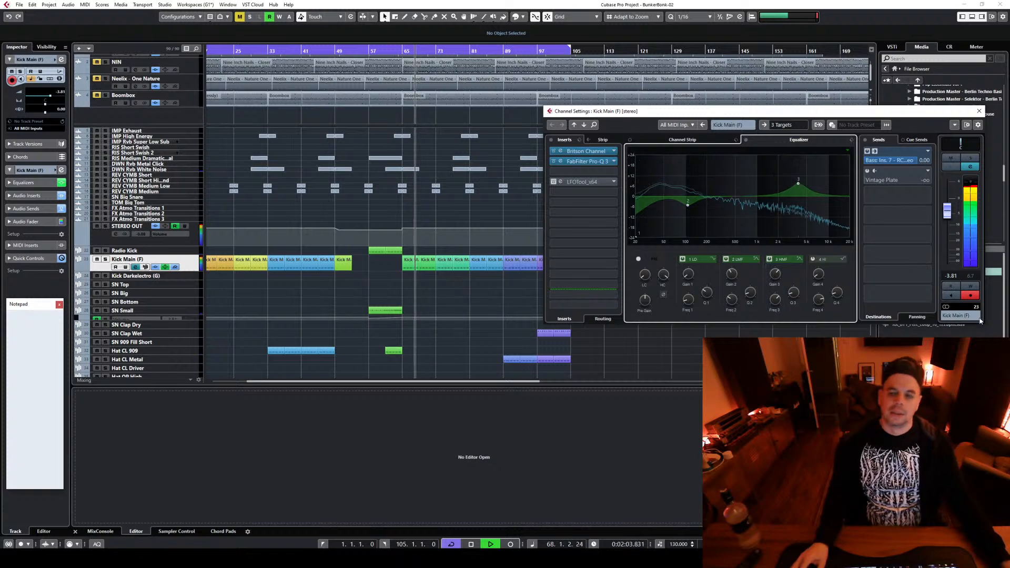
key("e")
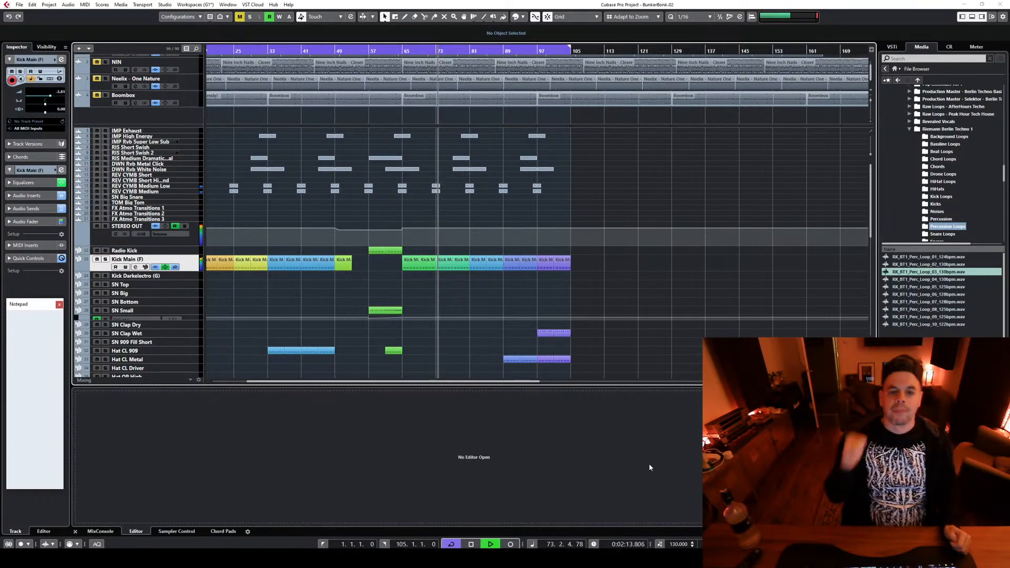
Stop playback and move the BS Virus Mono, Hat CL Metal and SN Clap Wet parts 8 bars earlier, starting at bars 73, 81 and 89
key("space")
scroll(462, 258, "down", 5)
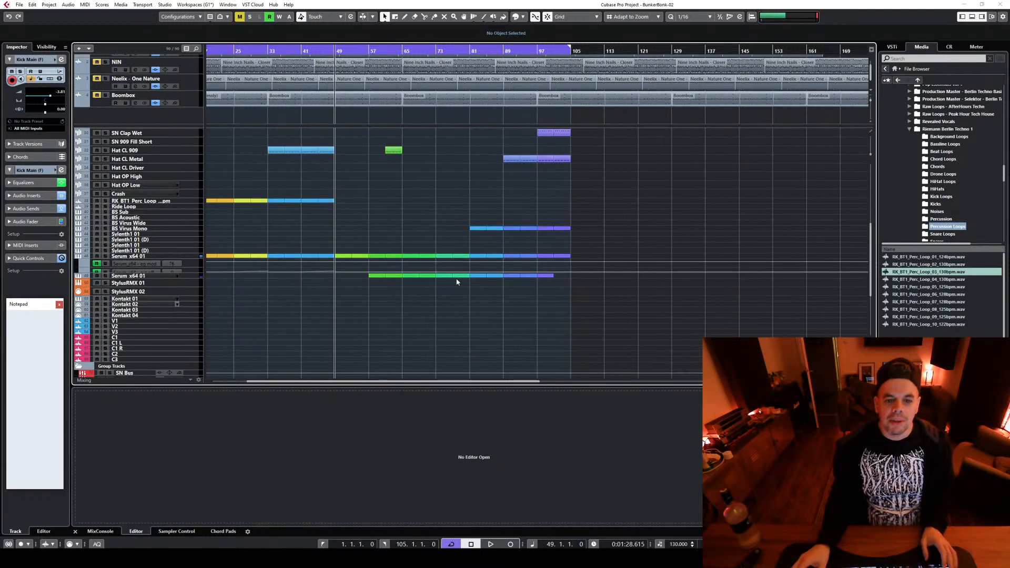
scroll(456, 282, "up", 2)
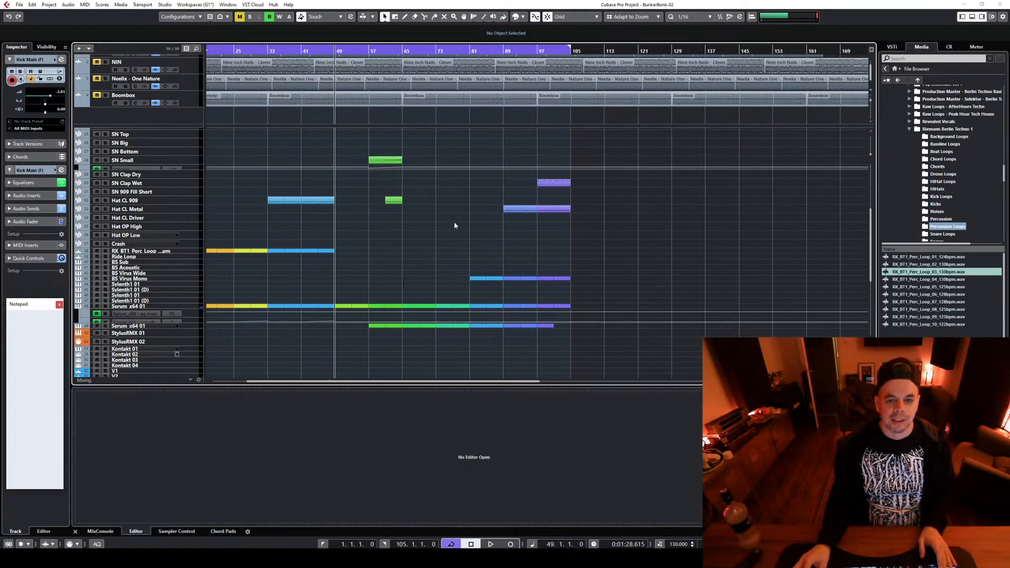
scroll(458, 221, "up", 6)
scroll(462, 216, "down", 4)
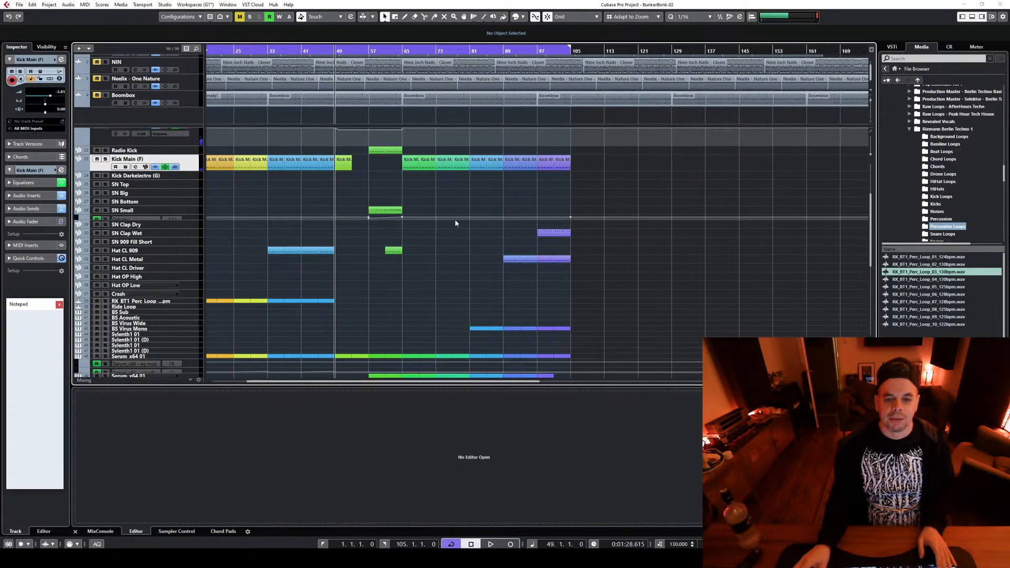
scroll(461, 217, "up", 3)
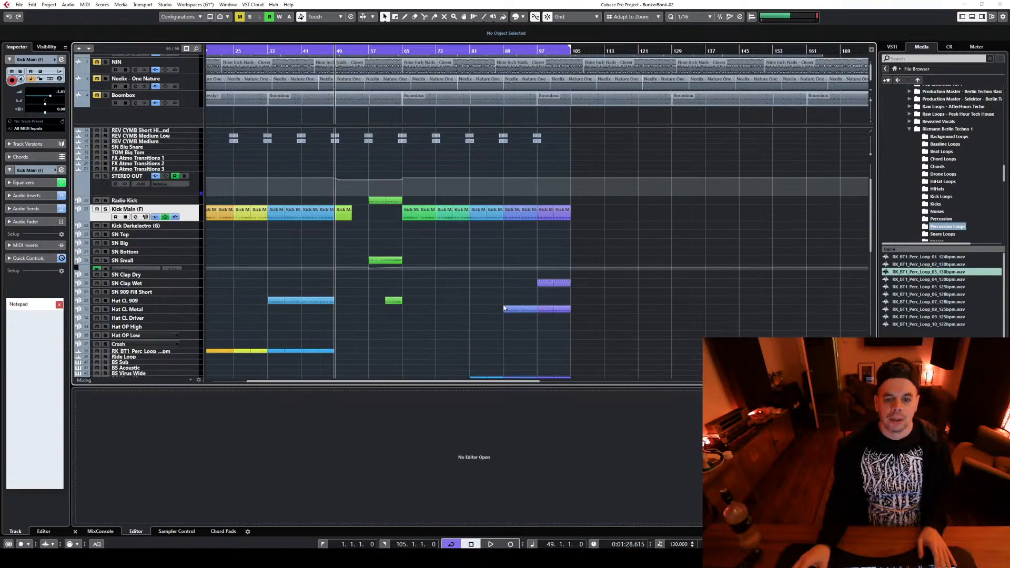
scroll(474, 237, "down", 3)
left_click_drag(475, 229, 478, 140)
scroll(634, 247, "up", 3)
left_click_drag(480, 252, 455, 299)
scroll(609, 238, "up", 3)
scroll(427, 258, "down", 2)
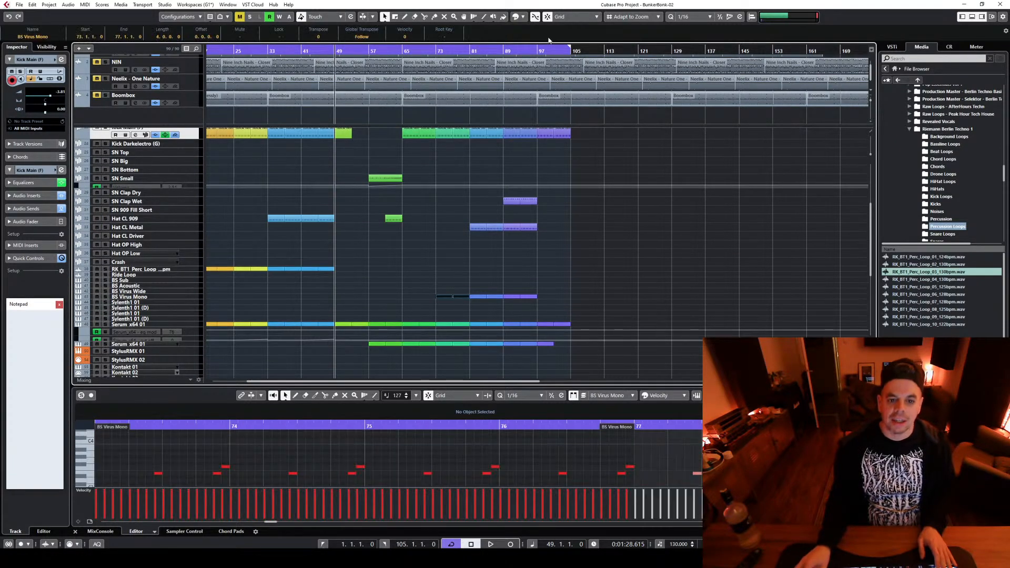
Recolour the moved parts to match their sections: teal green at bar 73, light blue at bar 81 and periwinkle blue at bar 89
left_click(523, 17)
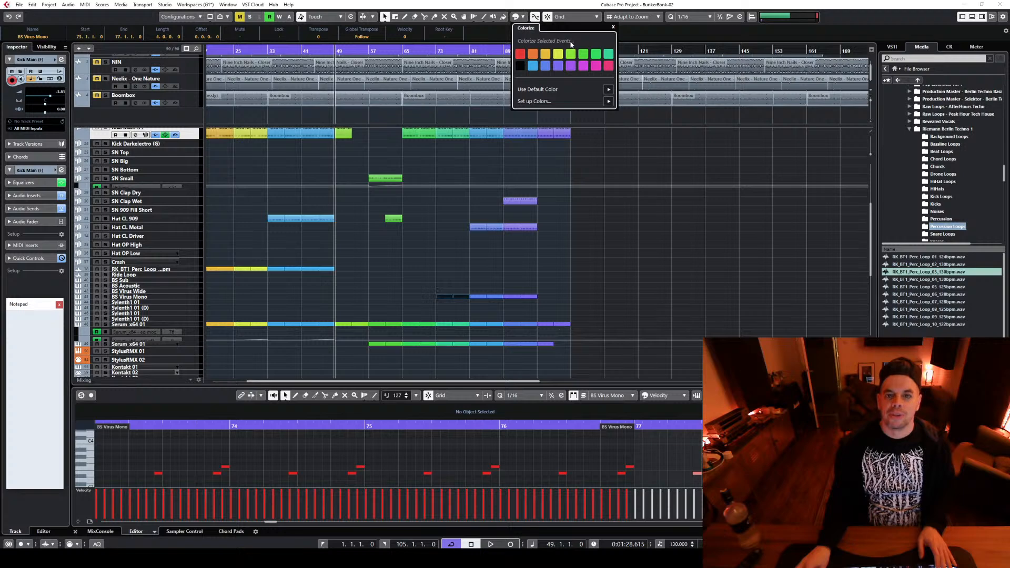
left_click(502, 245)
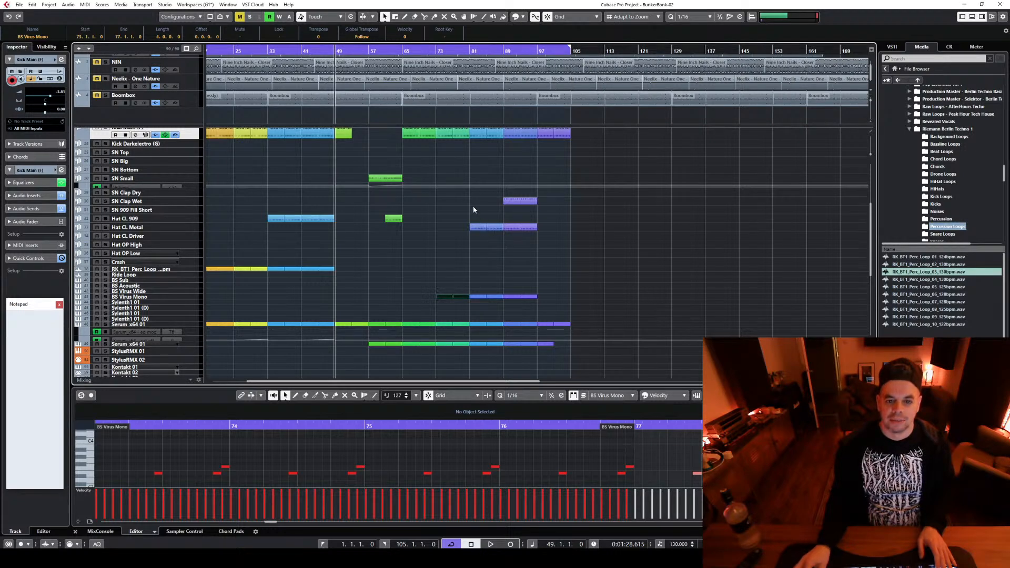
left_click_drag(474, 210, 499, 310)
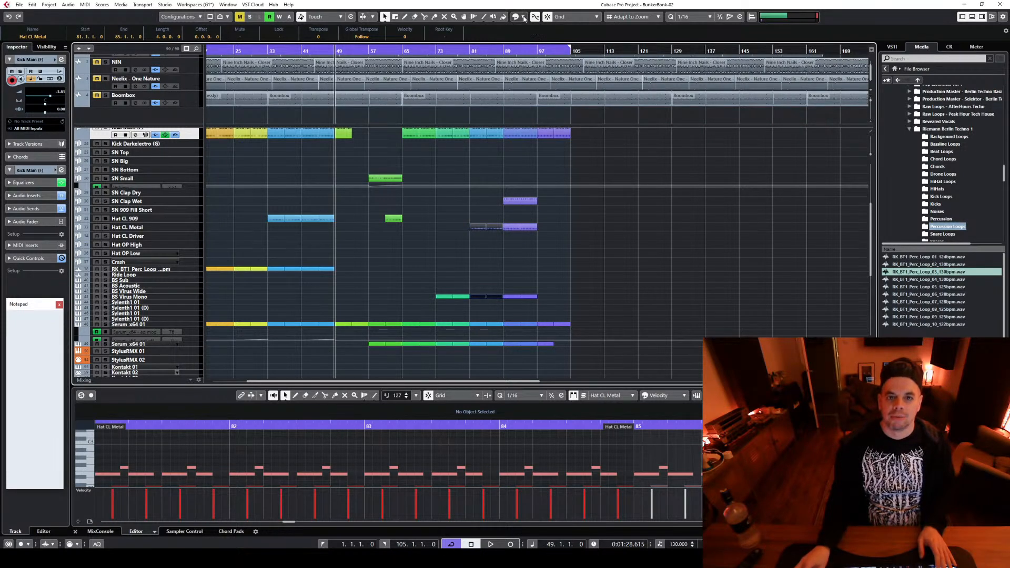
left_click(523, 17)
left_click(603, 285)
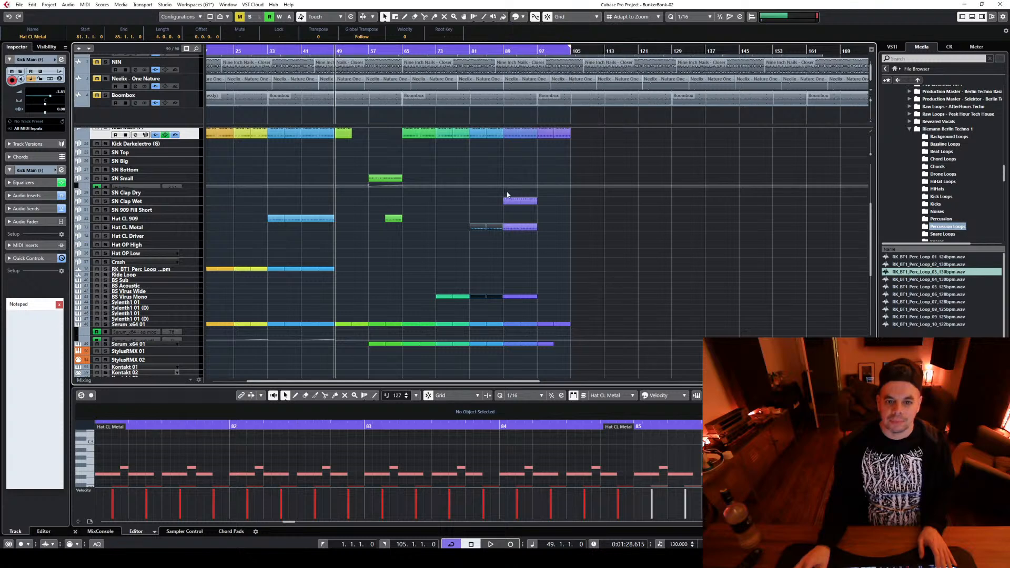
left_click(575, 221)
left_click_drag(507, 193, 537, 304)
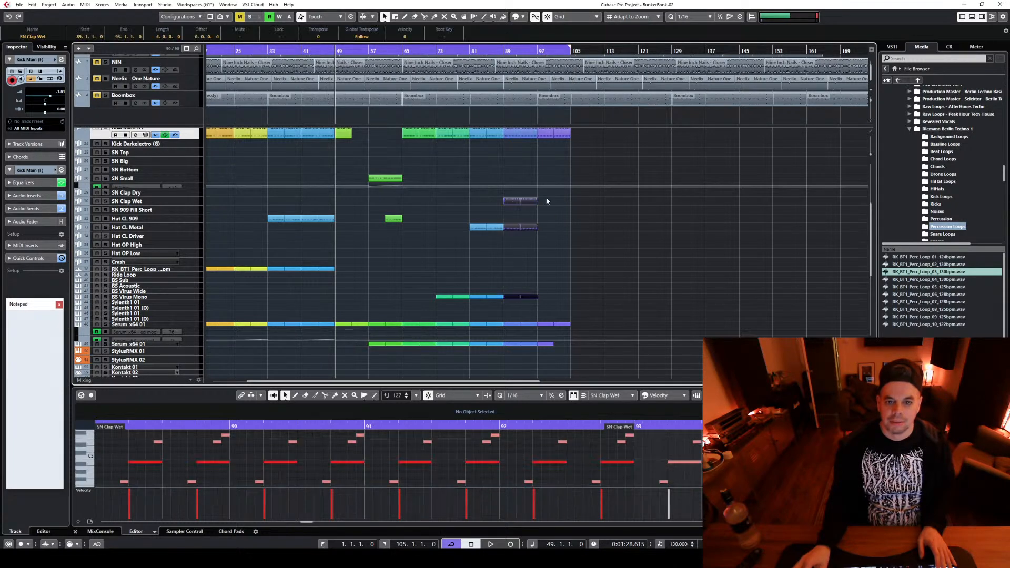
left_click(523, 17)
left_click(574, 150)
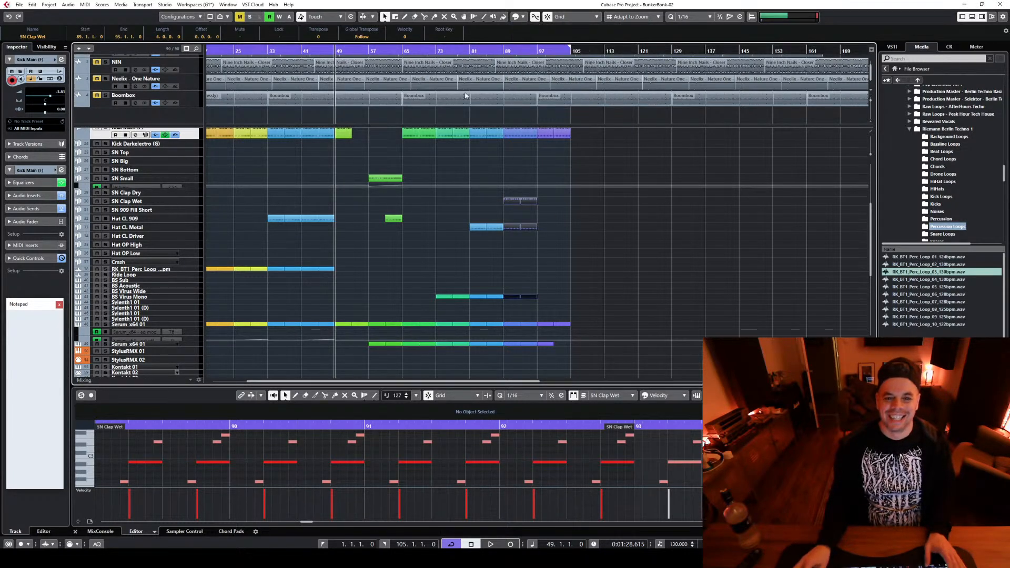
Play the arrangement from bar 65 to review the shifted hat, clap and bass entries
left_click(411, 51)
key("space")
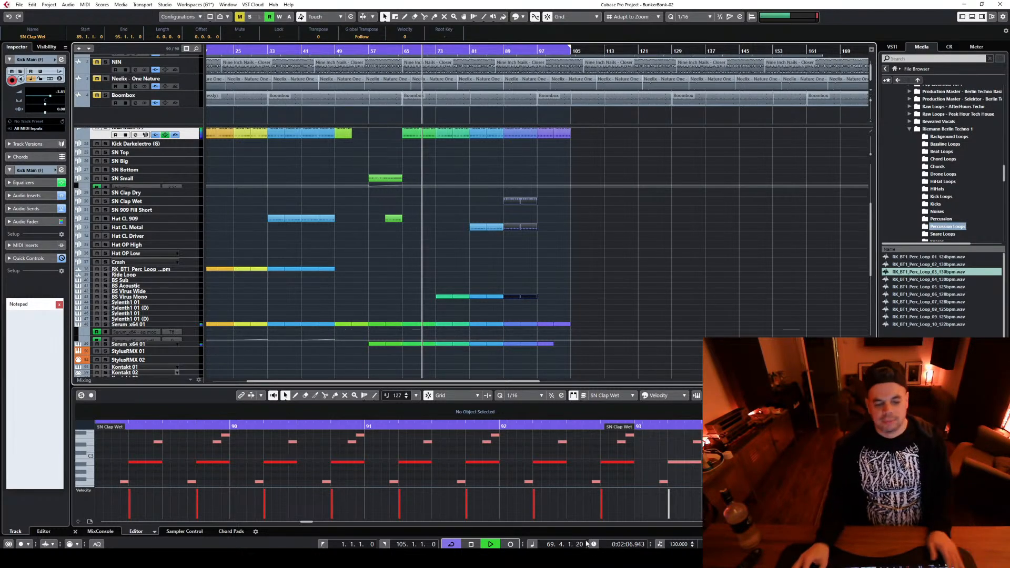
Switch to Discord during playback, look through the main-hangout and backstage-bar channels, and return to Cubase
left_click(608, 558)
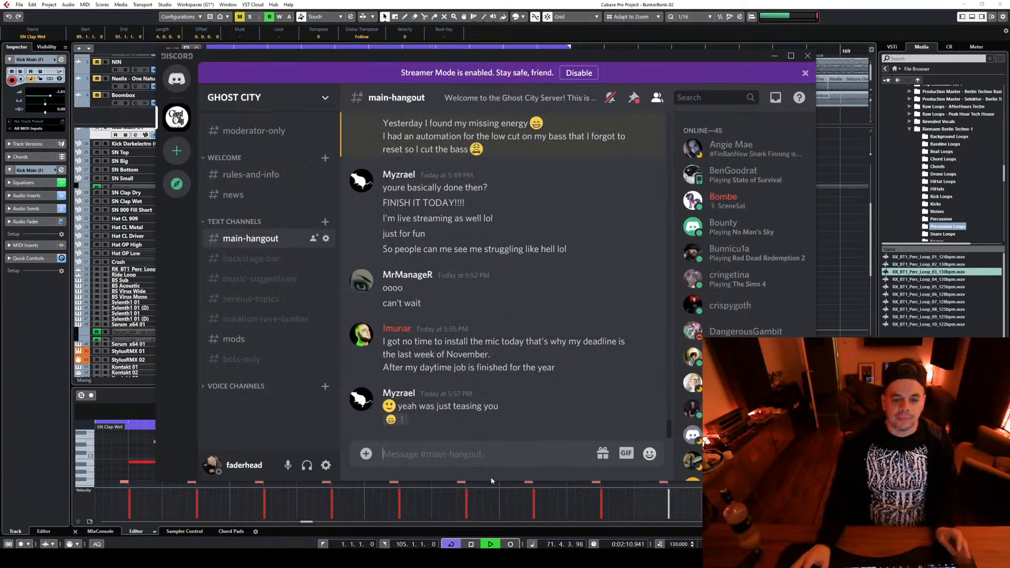
left_click(859, 164)
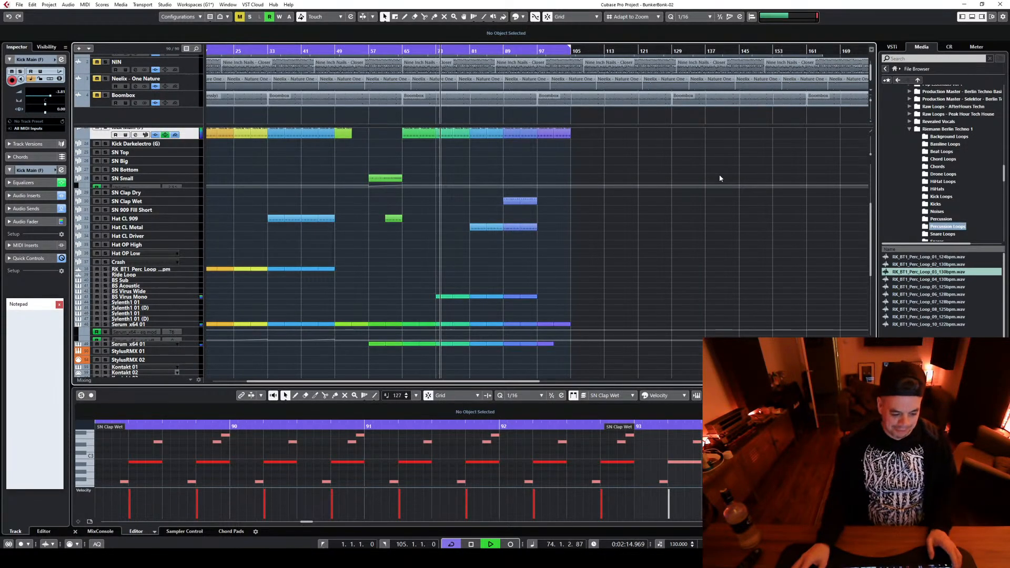
left_click(113, 558)
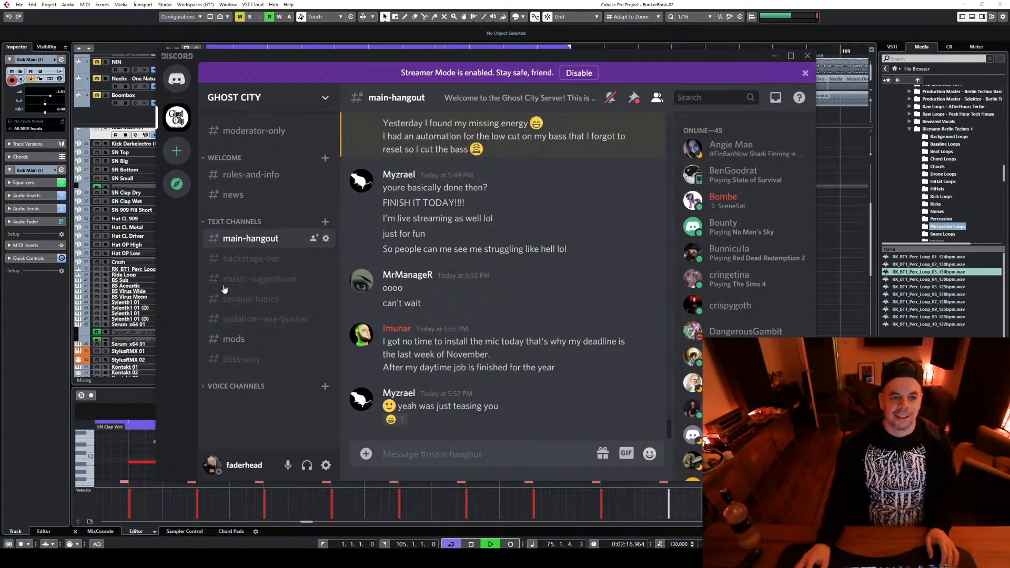
left_click(239, 259)
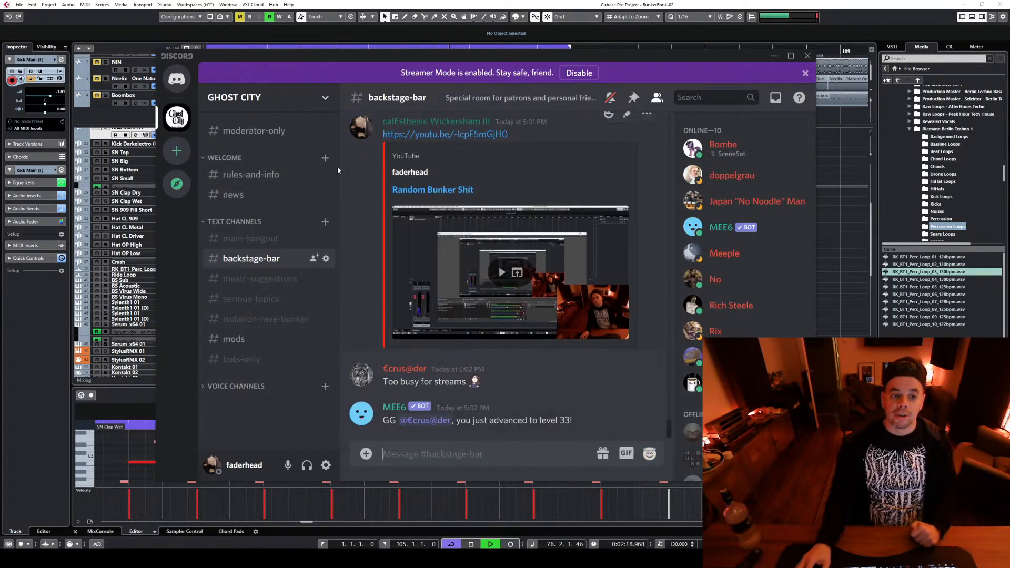
left_click(259, 221)
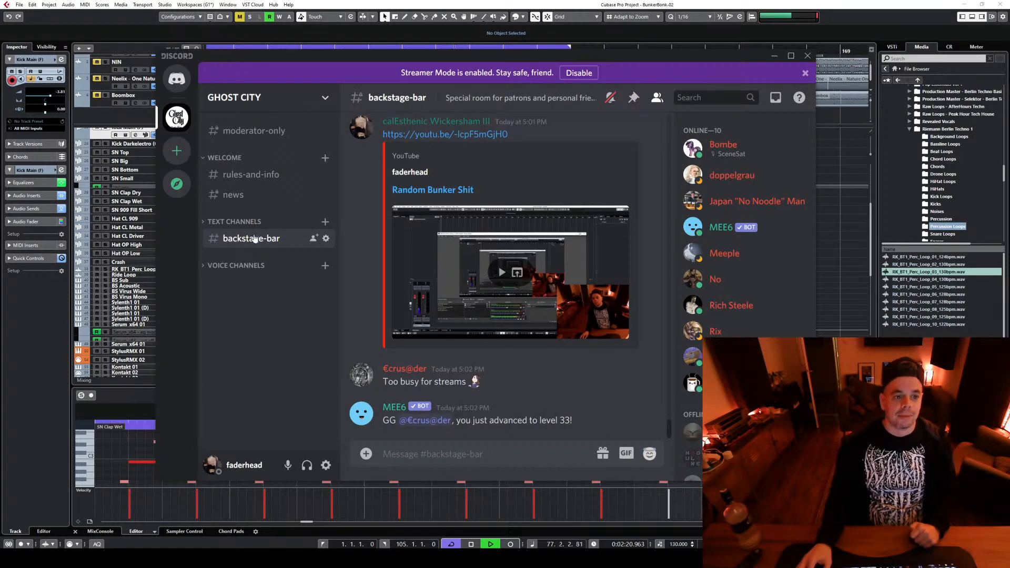
left_click(237, 221)
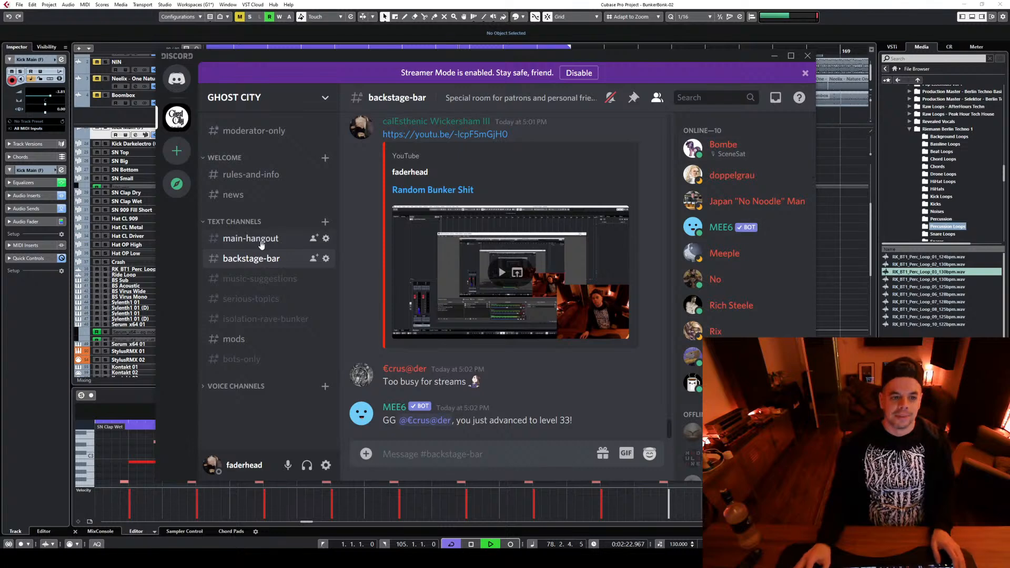
left_click(262, 242)
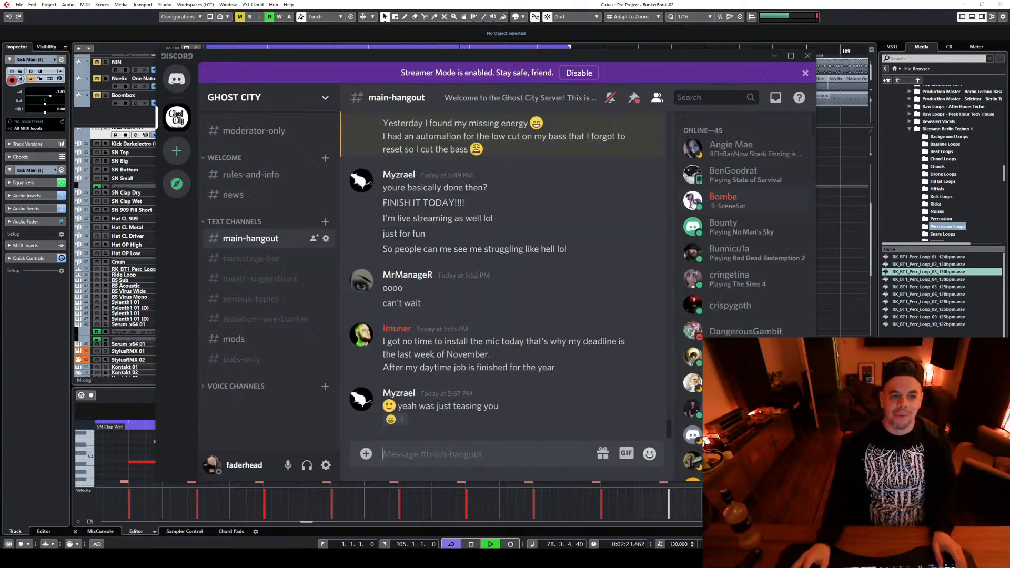
left_click(773, 56)
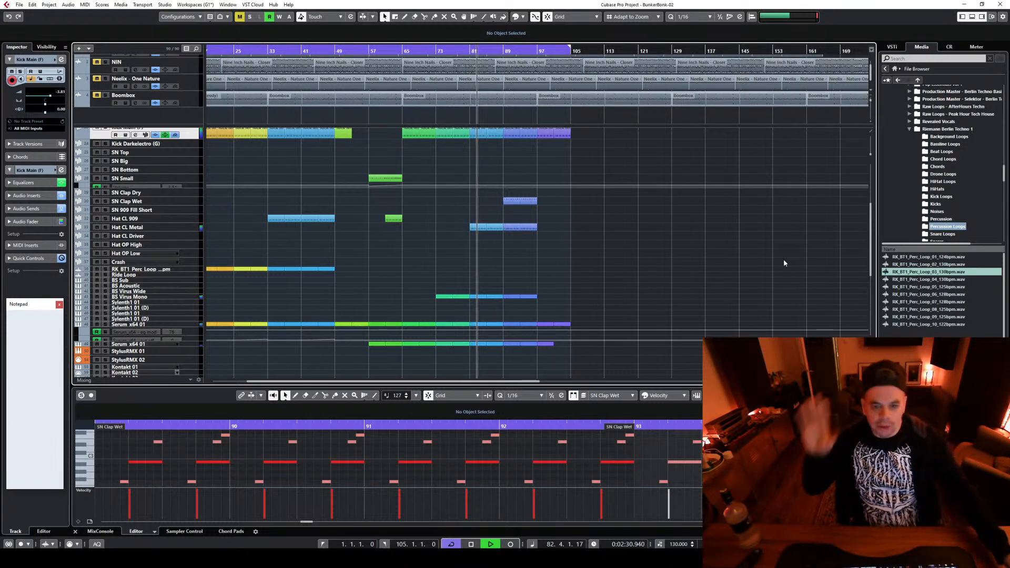
Write filter cutoff automation on the BS Virus Mono track's Sylenth1 during playback, raising the cutoff just before bar 89, and close the plug-in windows
scroll(522, 324, "down", 3)
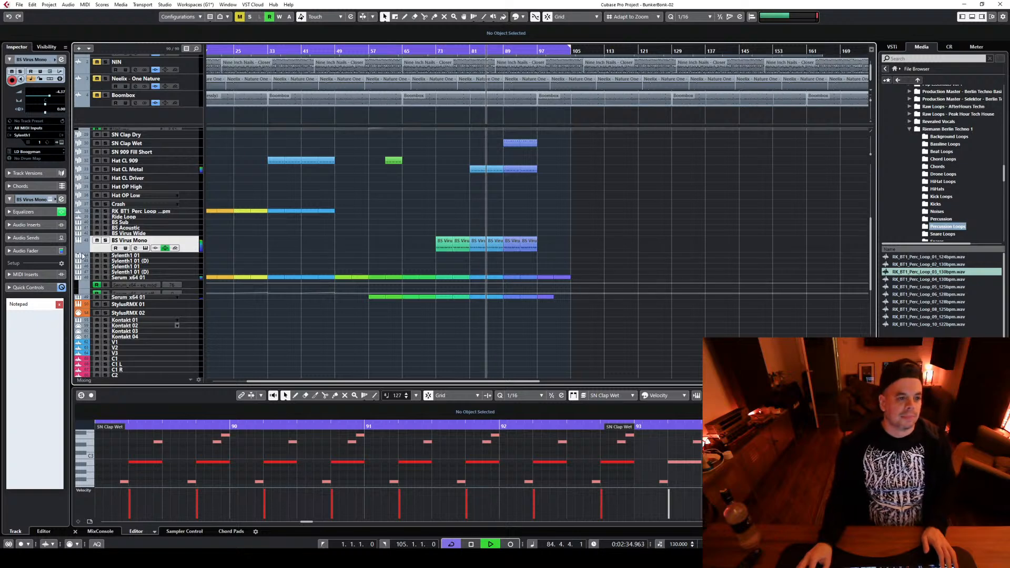
left_click_drag(188, 251, 191, 256)
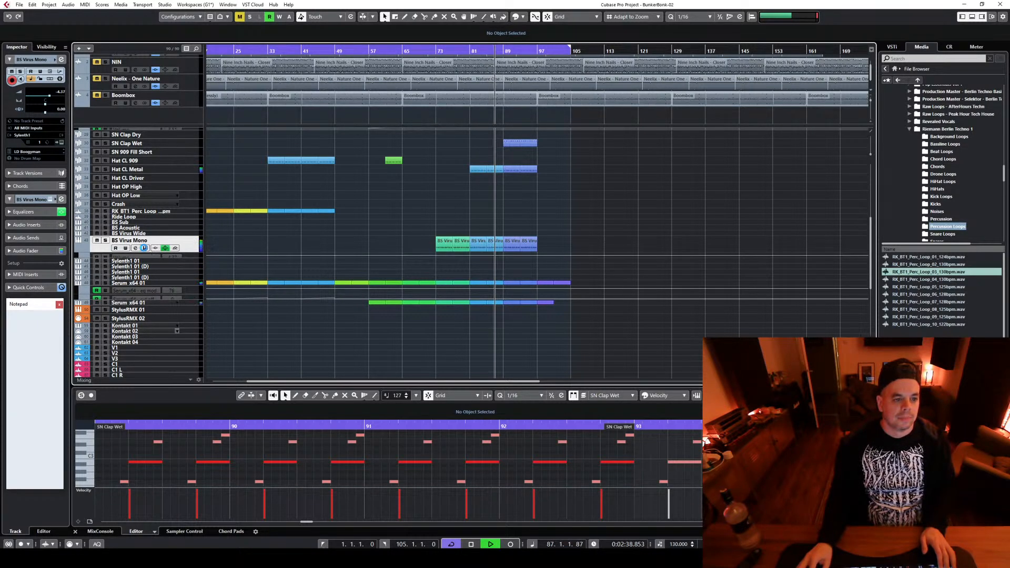
left_click(145, 248)
left_click(135, 248)
left_click(481, 208)
left_click(477, 336)
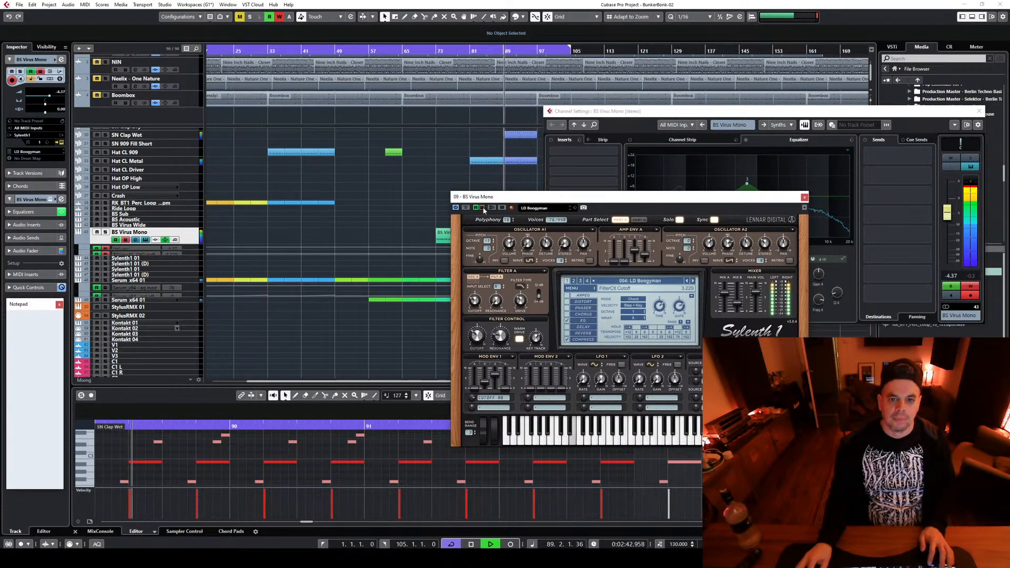
left_click(804, 197)
key("space")
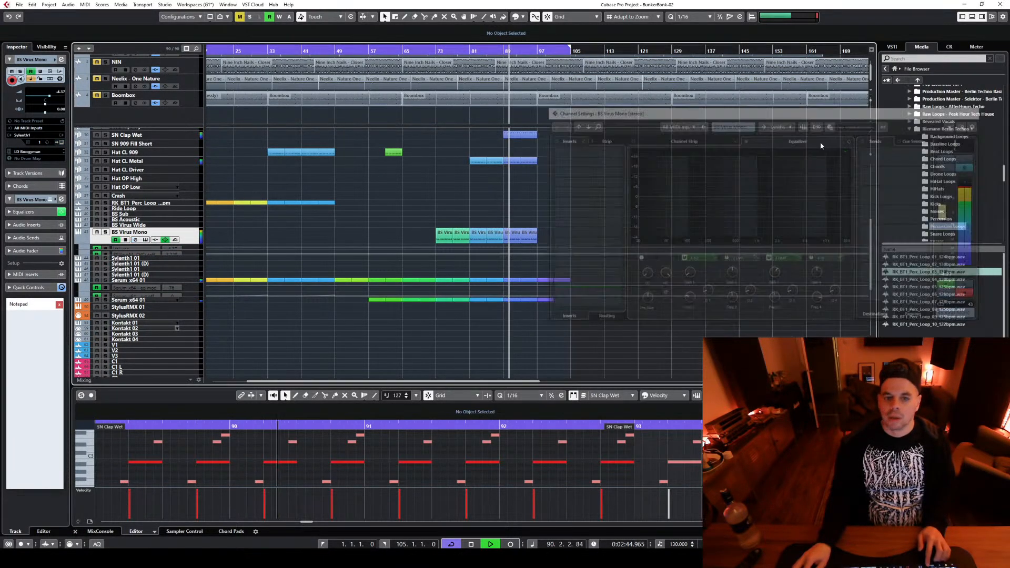
left_click(979, 110)
Enlarge the BS Virus Mono cutoff automation lane and shape a single ramp from 11.52 at bar 84 to 32.29 at bar 89
left_click(195, 255)
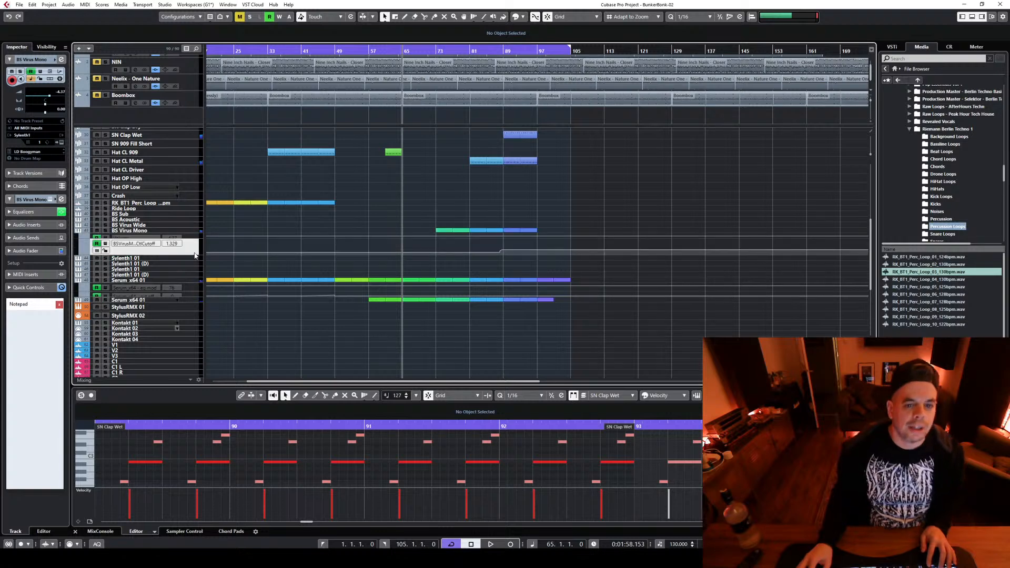
scroll(501, 283, "up", 5)
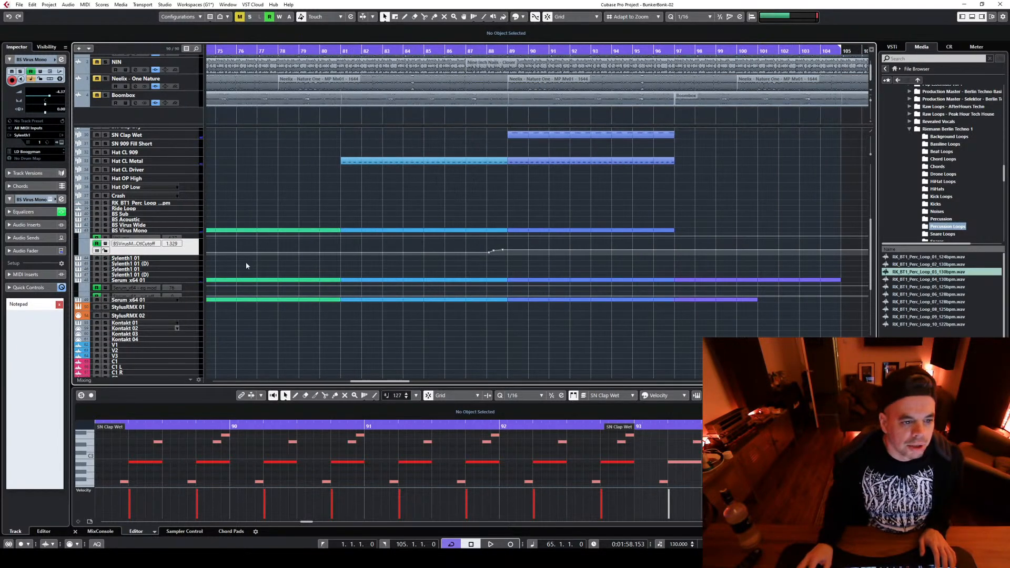
mouse_move(192, 255)
left_mouse_down()
mouse_move(192, 374)
mouse_move(454, 372)
mouse_move(489, 354)
mouse_move(409, 351)
mouse_move(409, 359)
left_mouse_up()
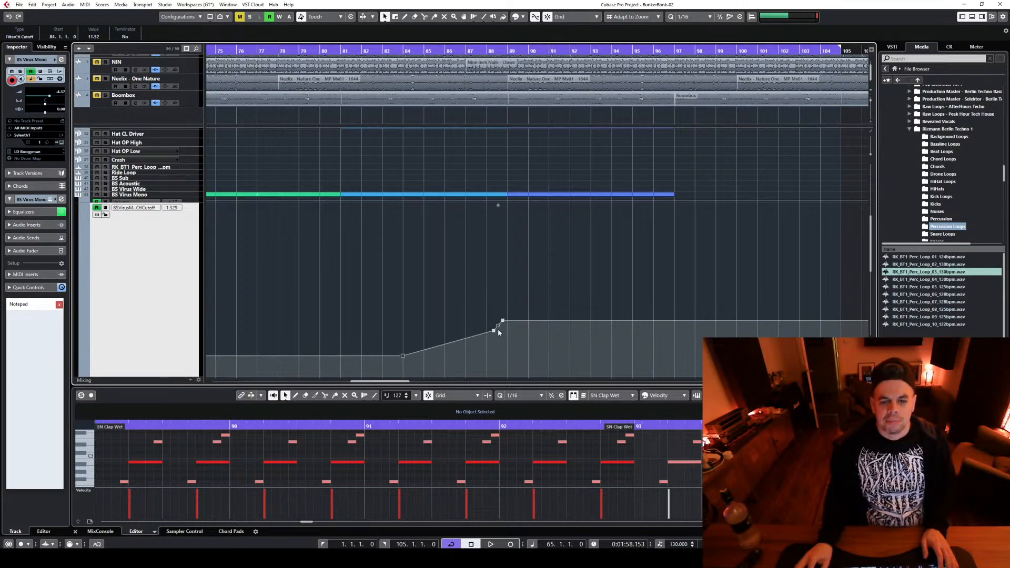
left_click_drag(502, 321, 507, 321)
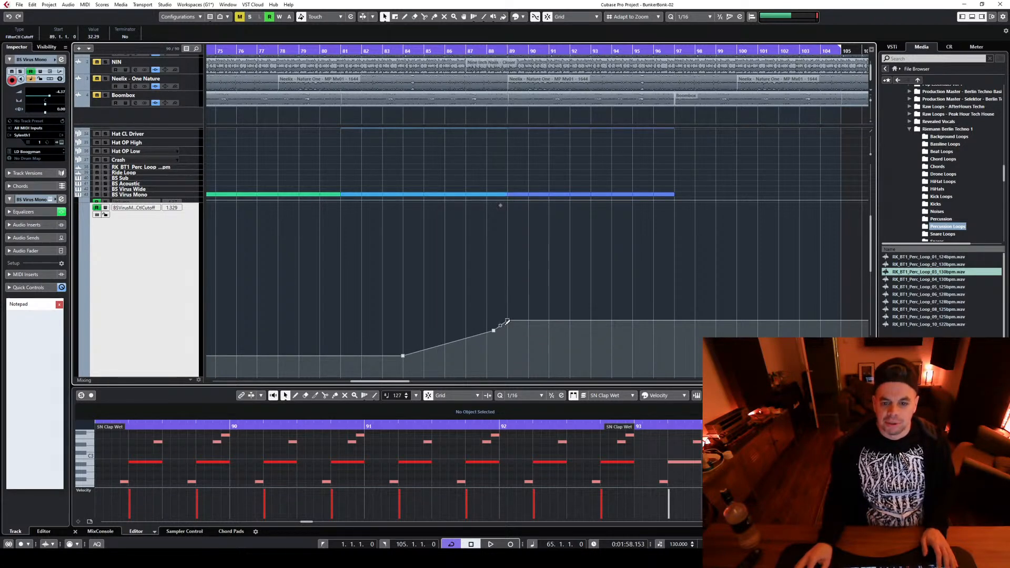
key("ctrl+z")
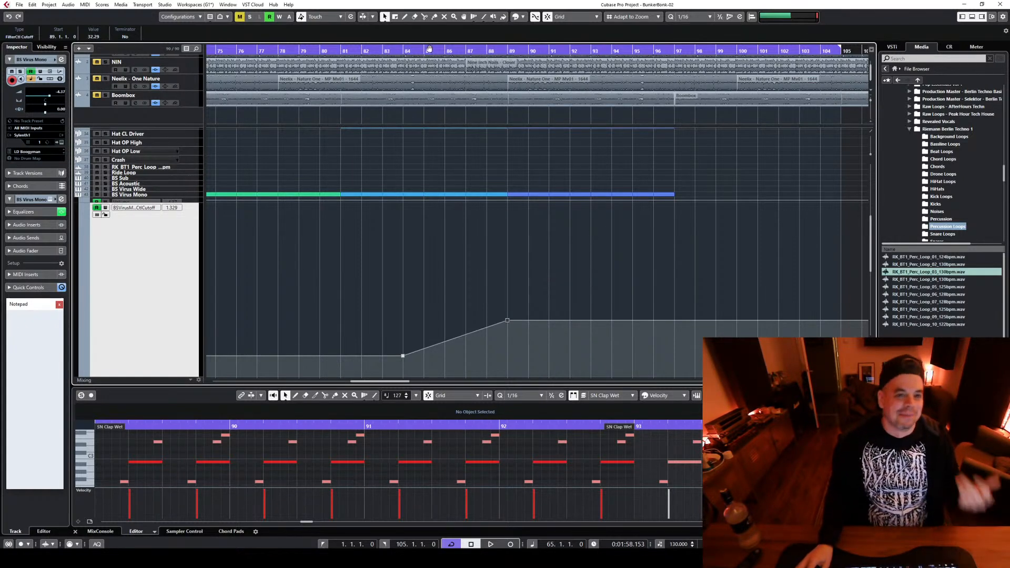
Play from bar 84 to check the cutoff ramp, stop playback and select the BS Virus Mono track
left_click(402, 51)
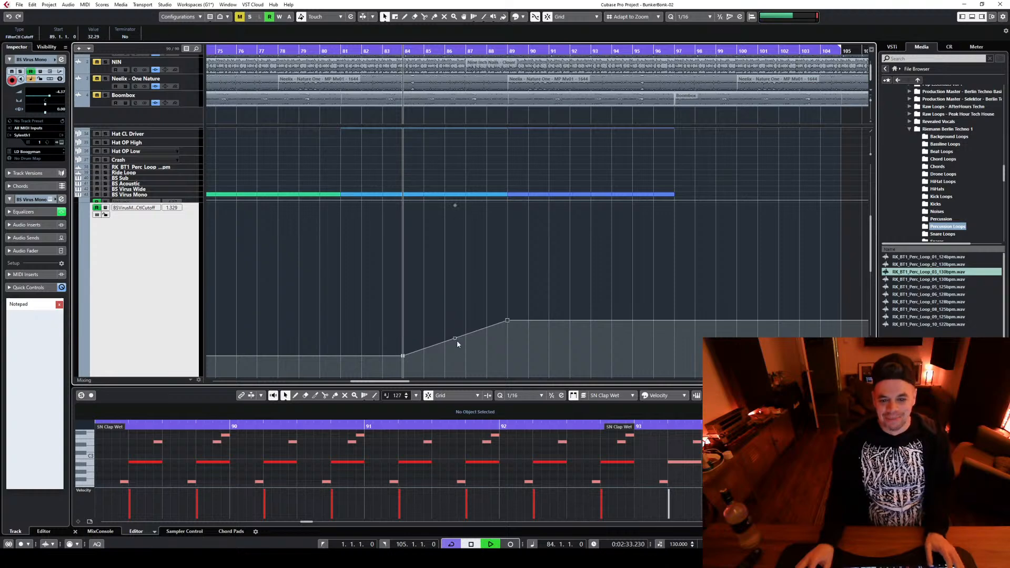
key("space")
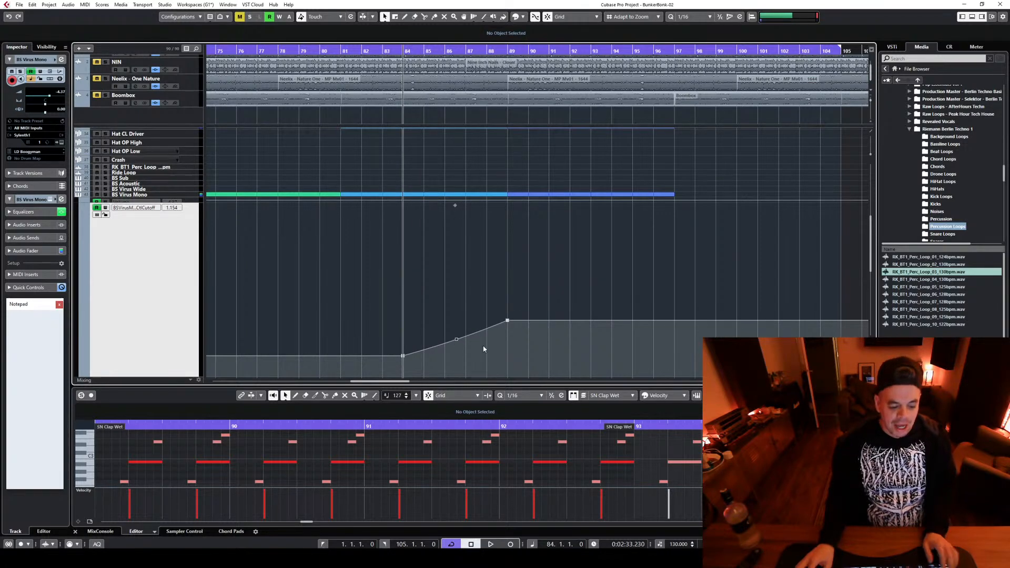
left_click(191, 197)
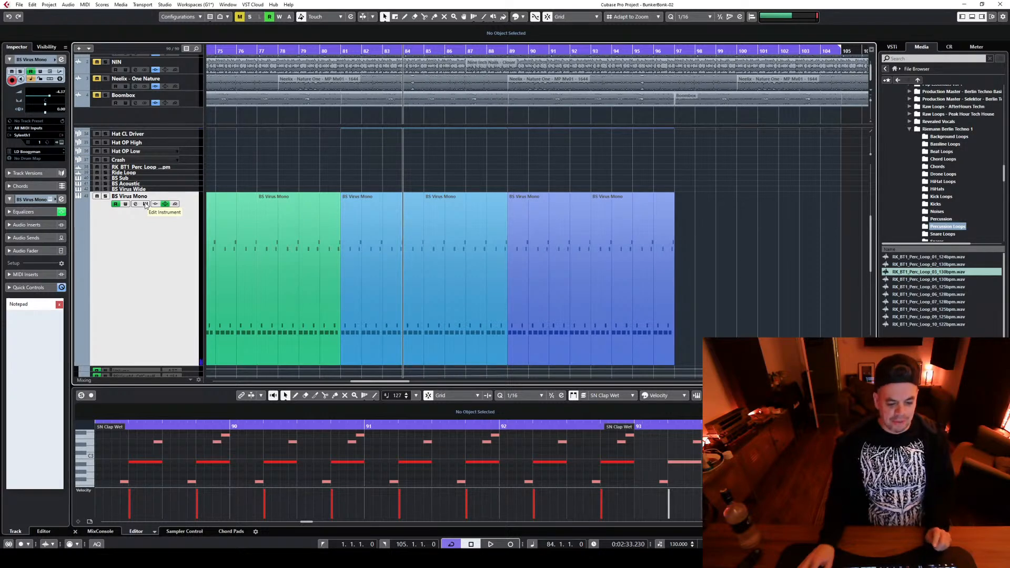
Play from bar 84 to check the BS Virus Mono cutoff ramp, view the track's channel EQ during playback, and stop
scroll(745, 220, "down", 4)
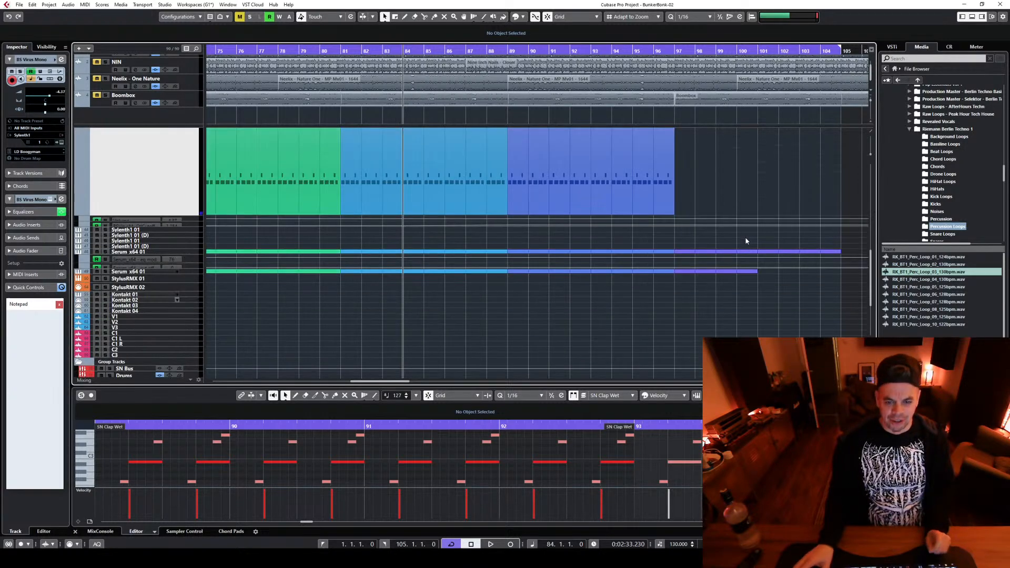
scroll(454, 223, "up", 3)
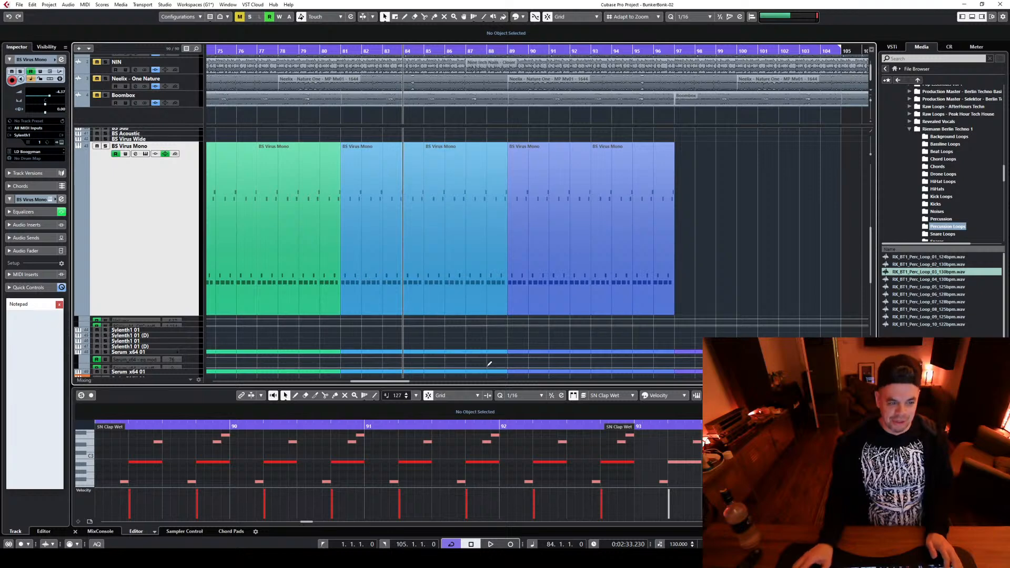
left_click(393, 265)
key("space")
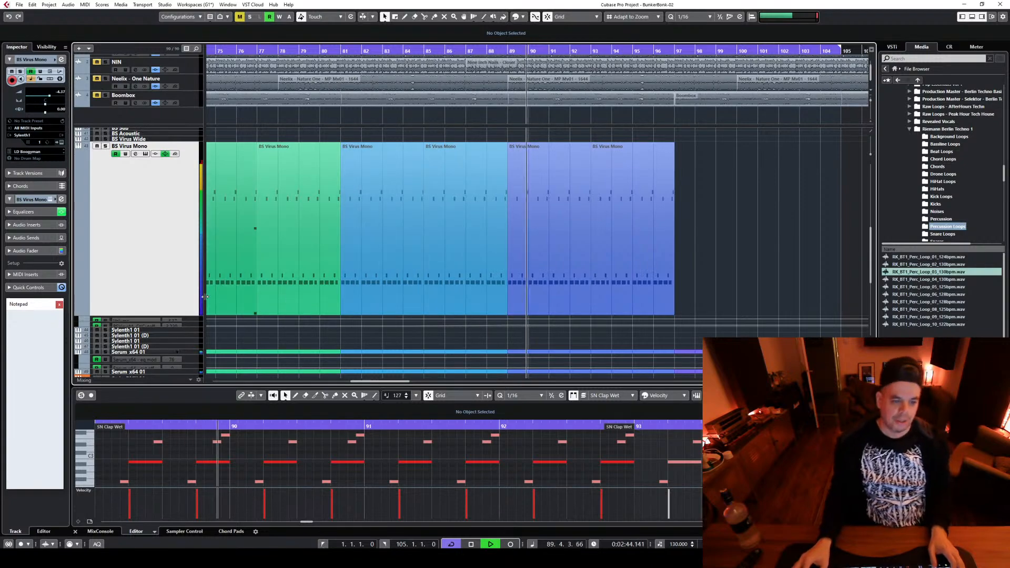
left_click(135, 154)
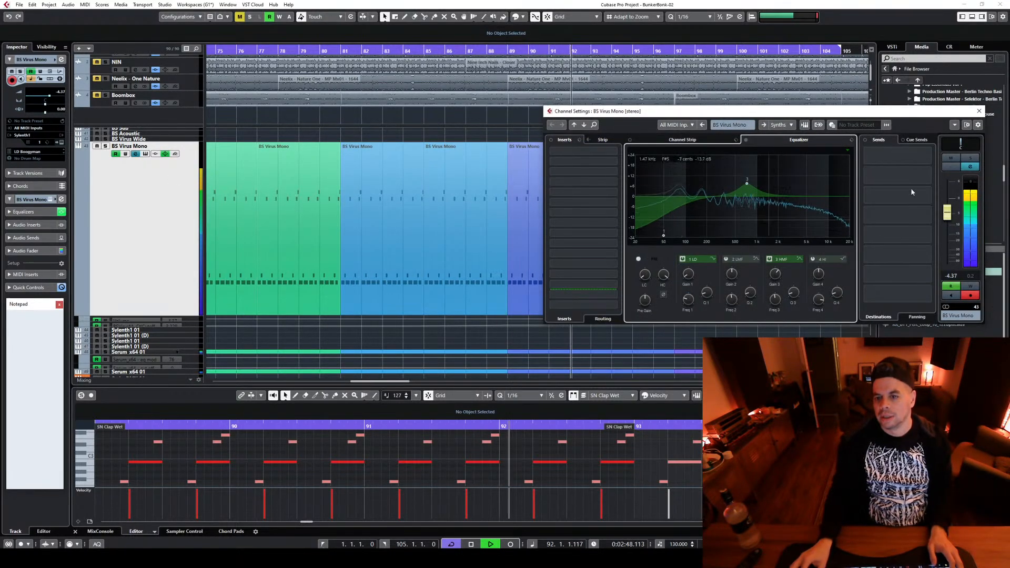
key("space")
key("Escape")
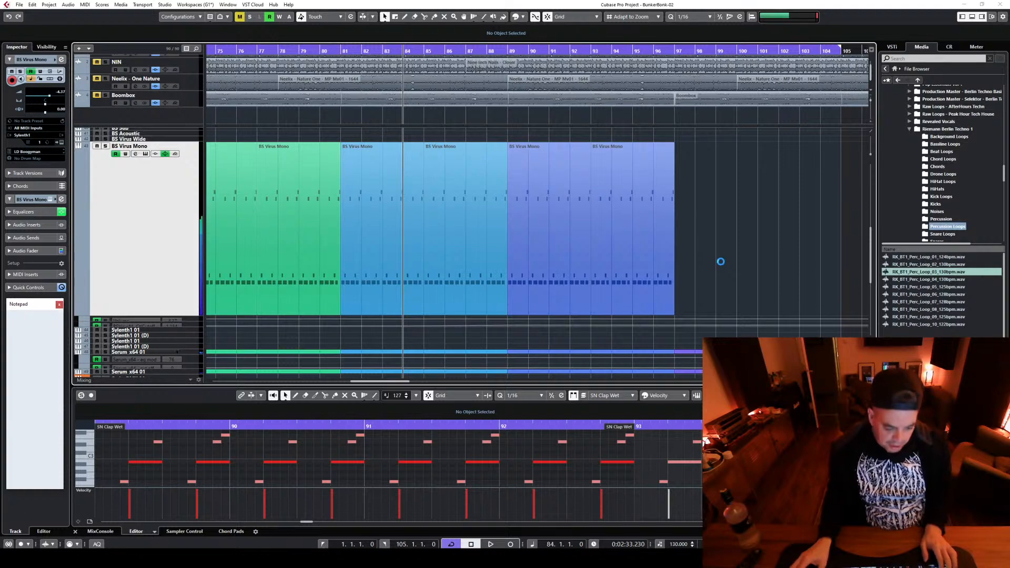
Reduce the height of the BS Virus Mono track in the project window
scroll(720, 249, "up", 1)
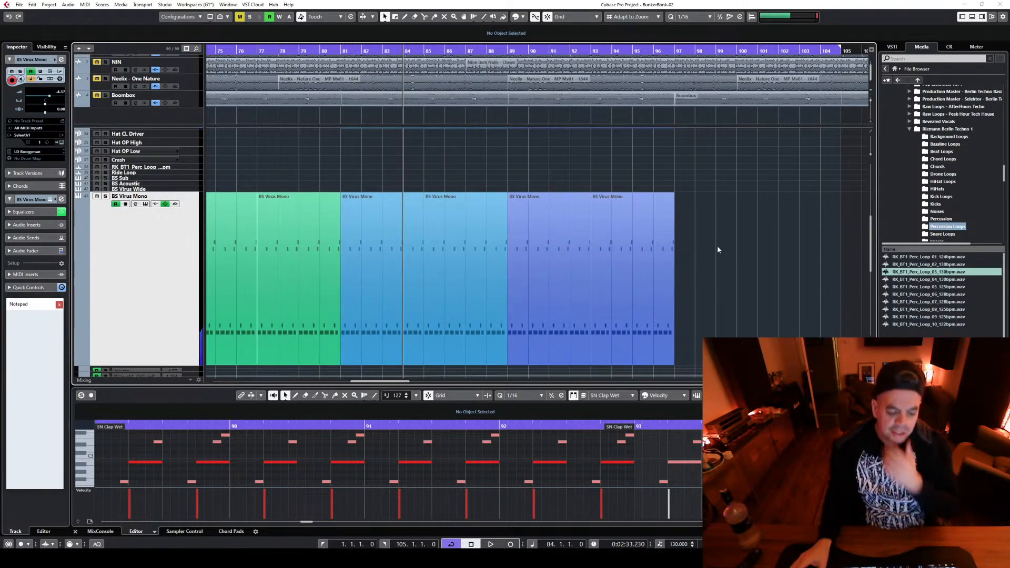
scroll(719, 247, "up", 1)
scroll(719, 247, "down", 3)
left_click_drag(190, 264, 254, 198)
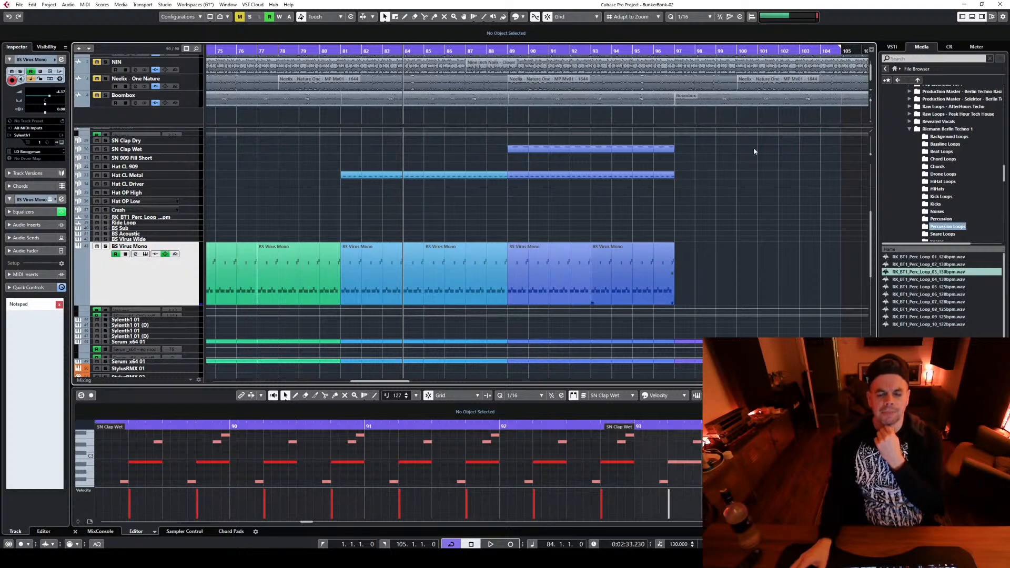
Look over the whole arrangement from the transition effects through the kick, snare, hat and bass tracks
scroll(756, 191, "up", 3)
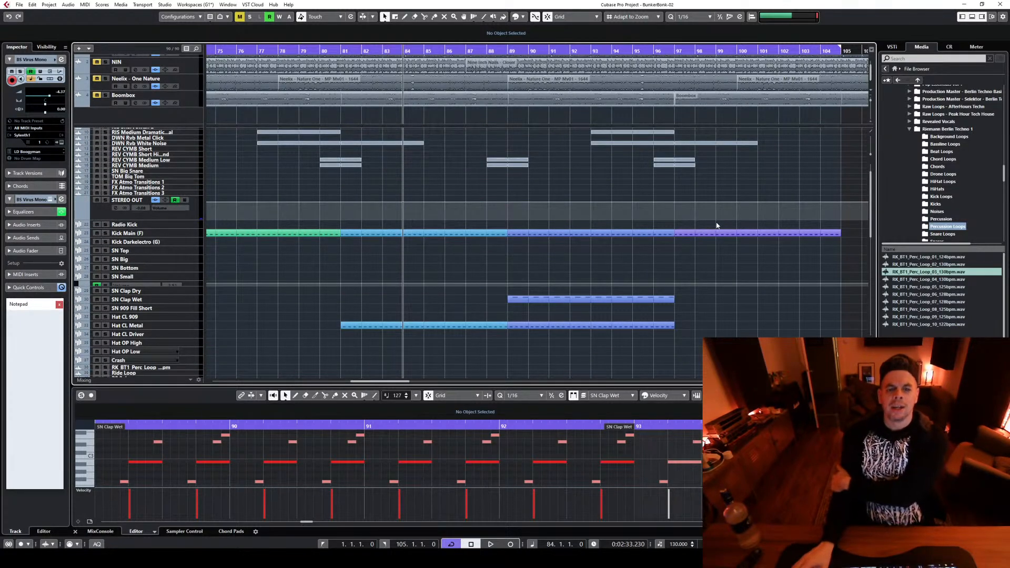
key("g")
key("g")
key("g")
key("g")
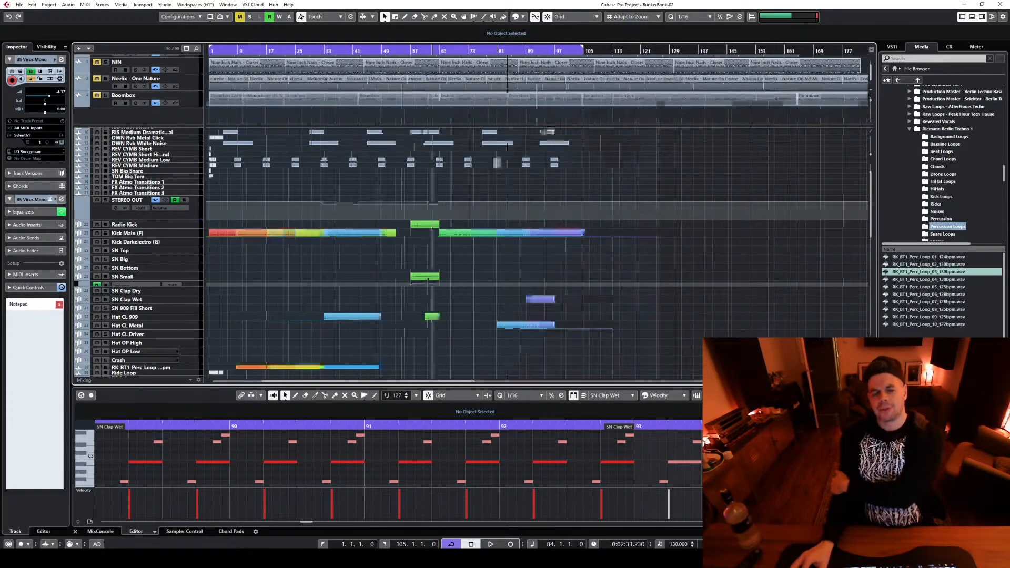
key("h")
key("h")
key("h")
key("h")
key("g")
key("g")
key("g")
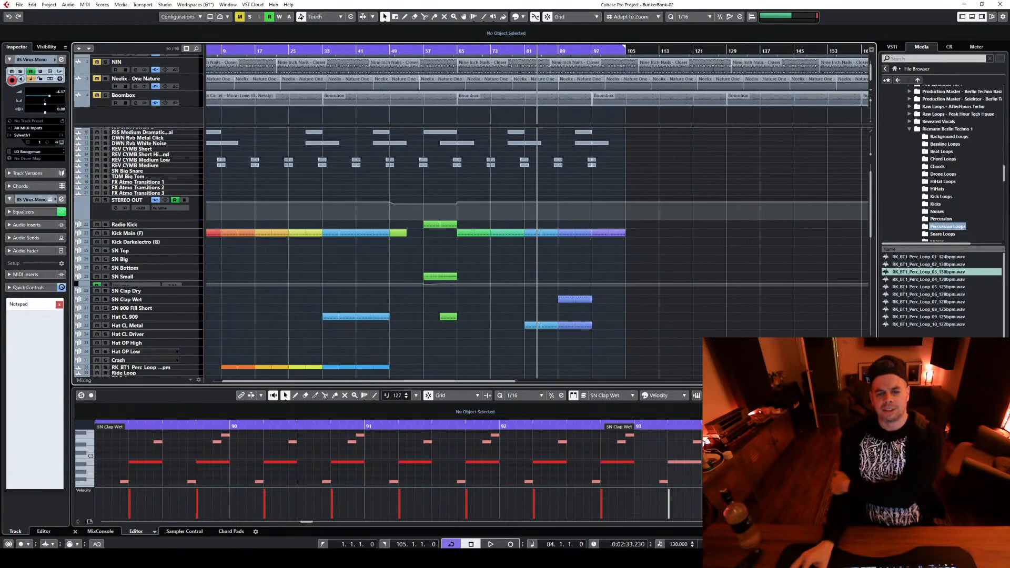
scroll(720, 268, "down", 2)
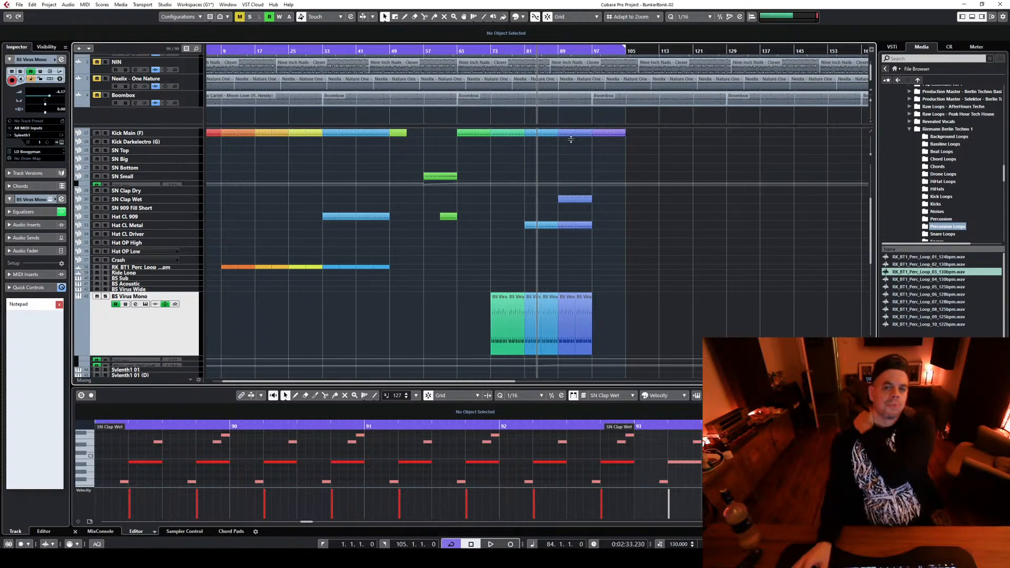
Solo BS Virus Mono, compare short playback from bar 73 and bar 89, and turn the solo off
left_click(105, 296)
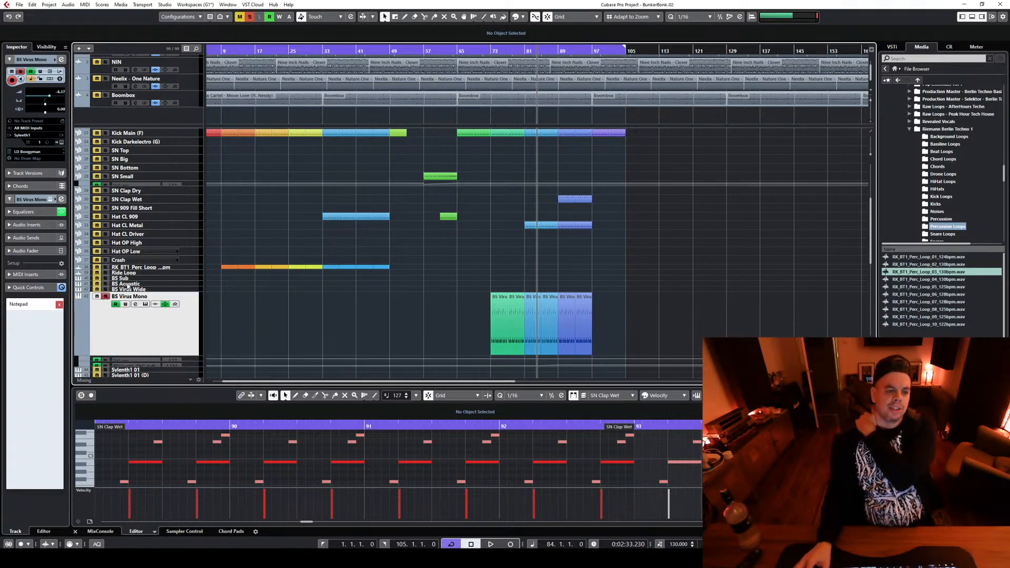
left_click(490, 48)
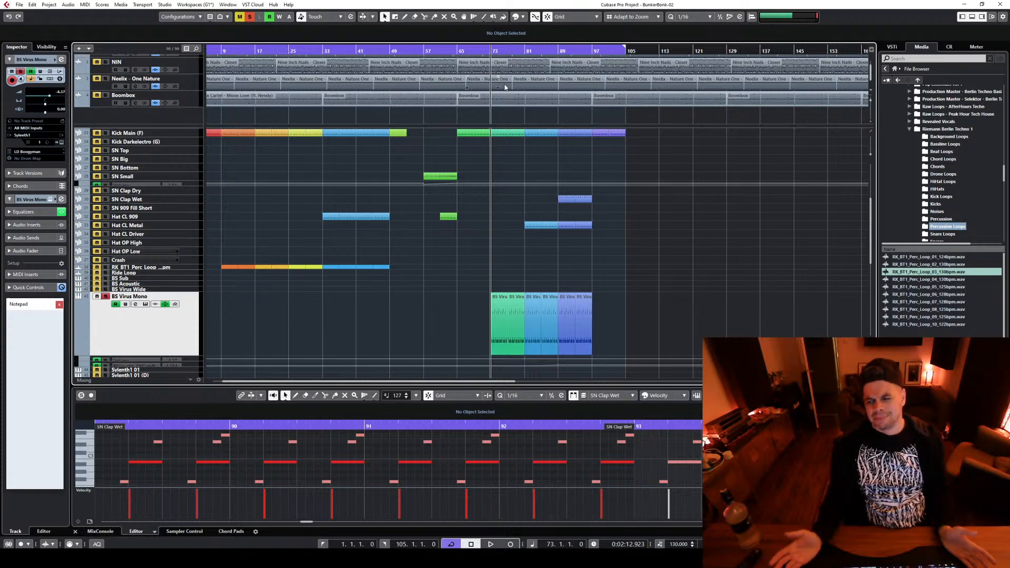
key("space")
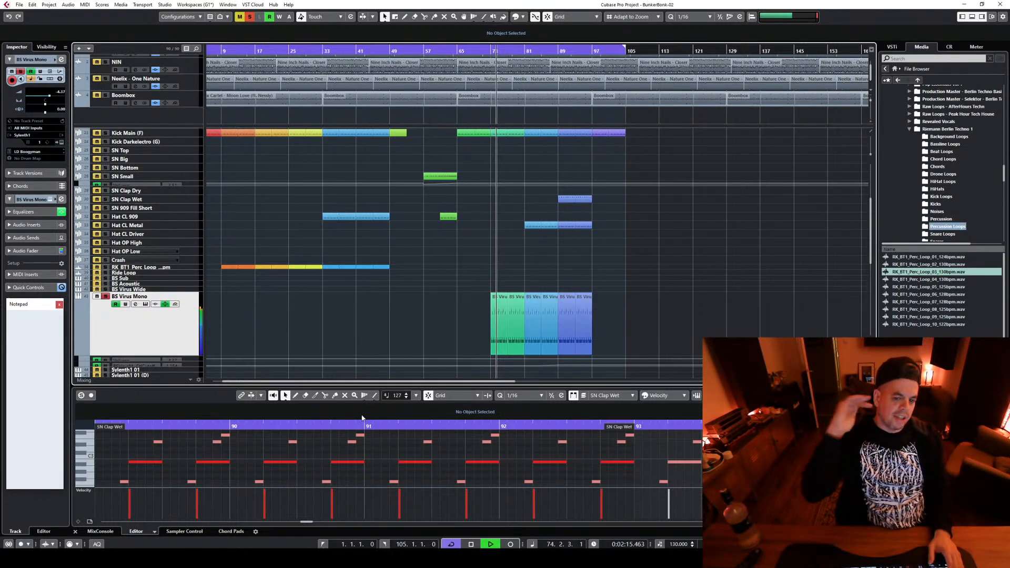
key("space")
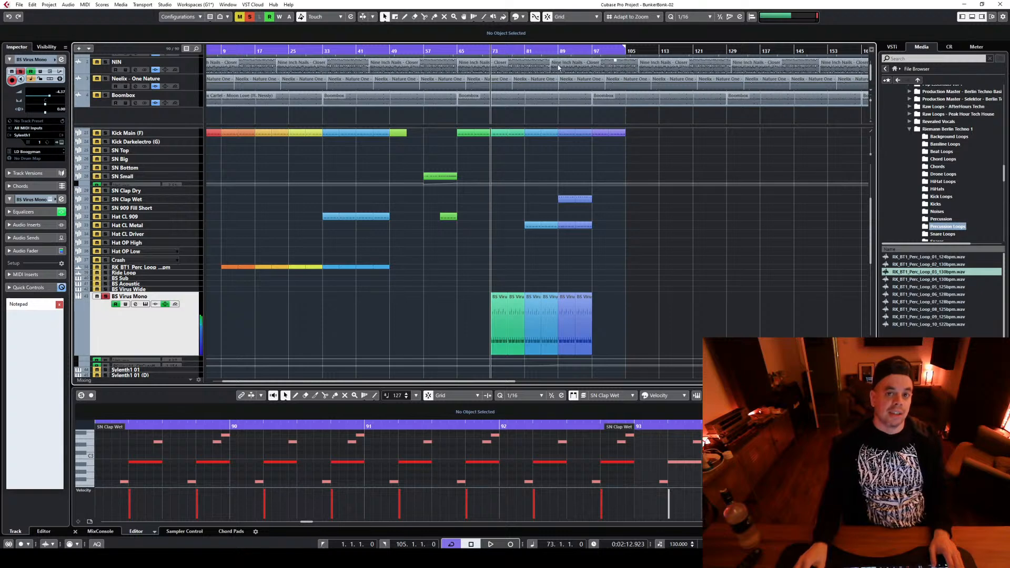
left_click(559, 51)
key("space")
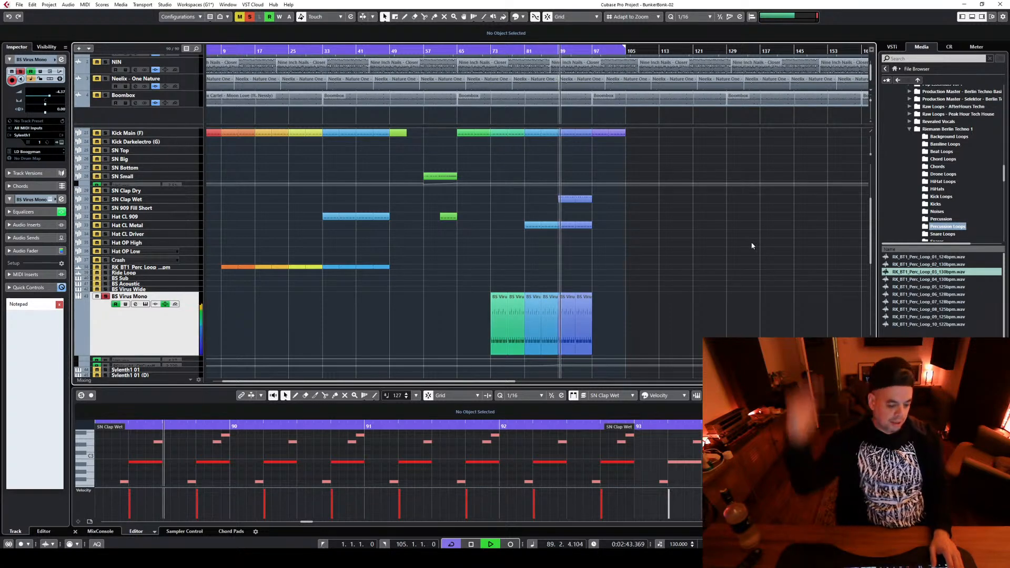
key("space")
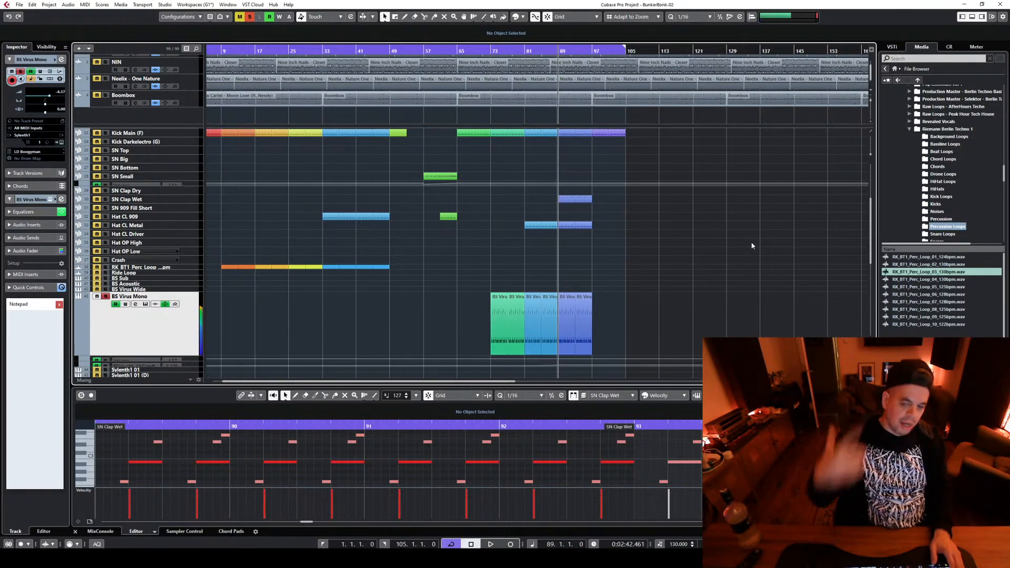
left_click(106, 296)
Solo the Kick Main (F) track, play it briefly from bar 89, and turn the solo off
left_click(187, 135)
left_click(104, 134)
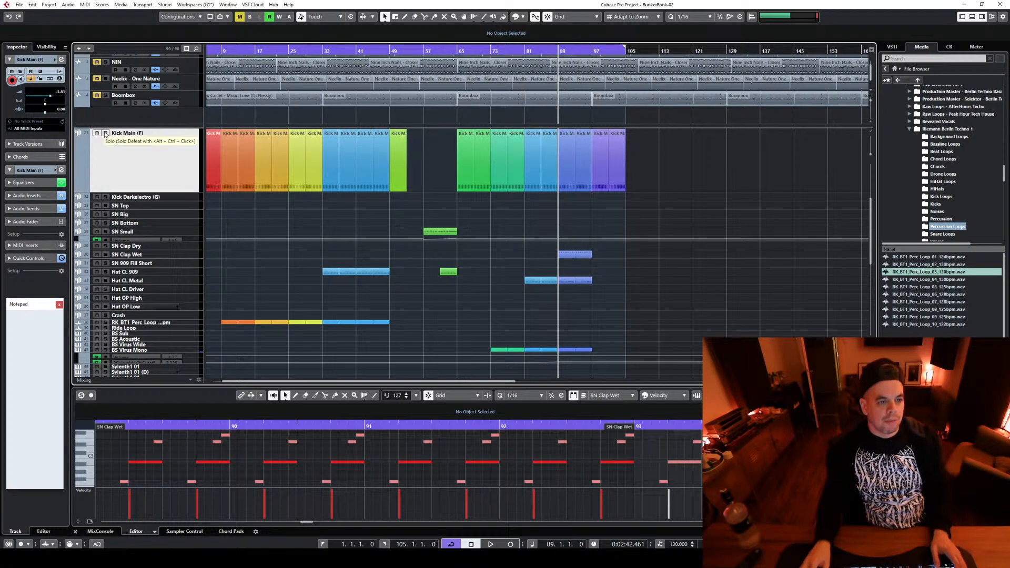
key("space")
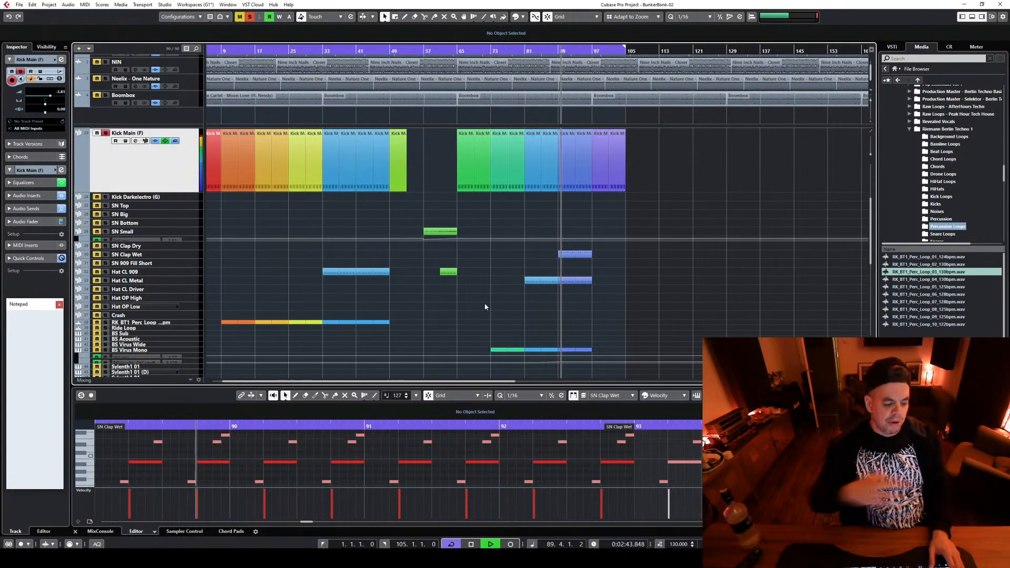
key("space")
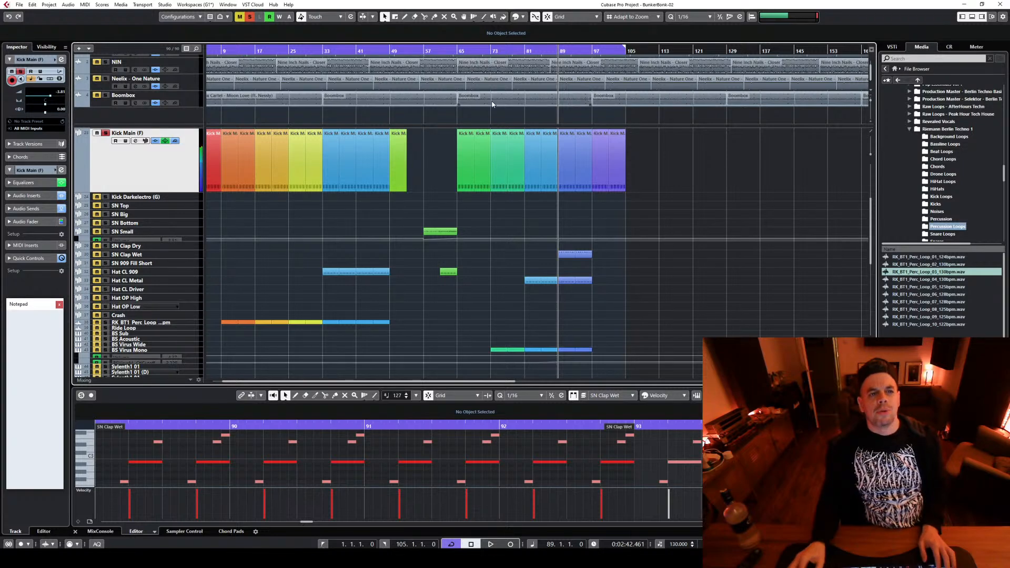
left_click(249, 17)
Cut the highs around 10 kHz on BS Virus Mono with EQ band 4 during playback, and close its channel settings
scroll(706, 232, "down", 5)
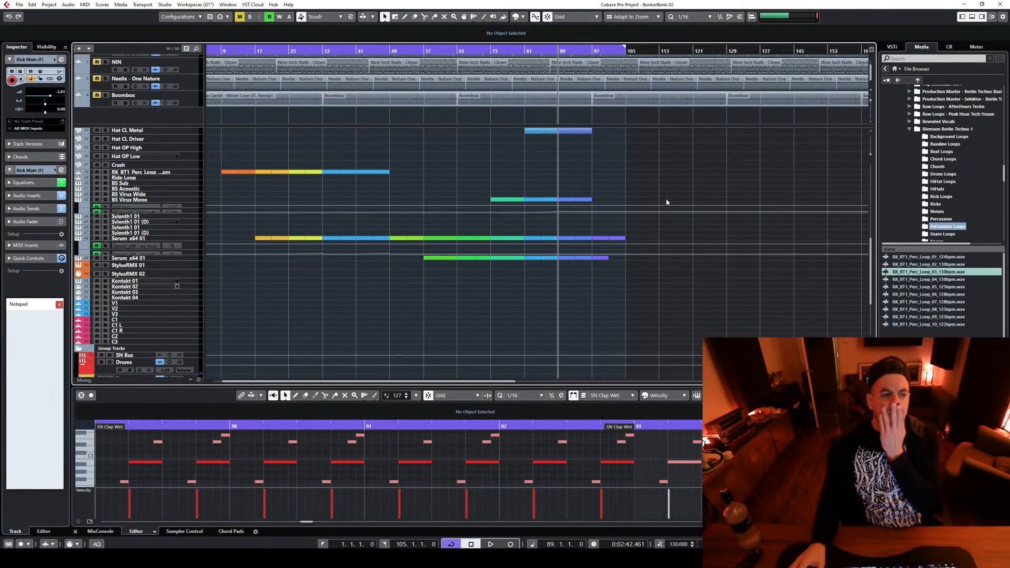
left_click(191, 212)
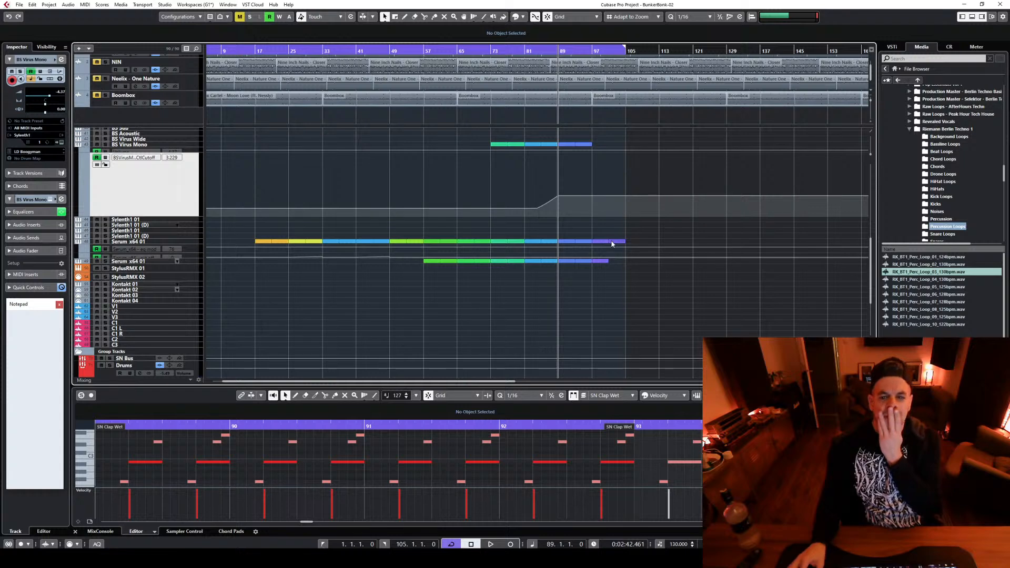
left_click(194, 145)
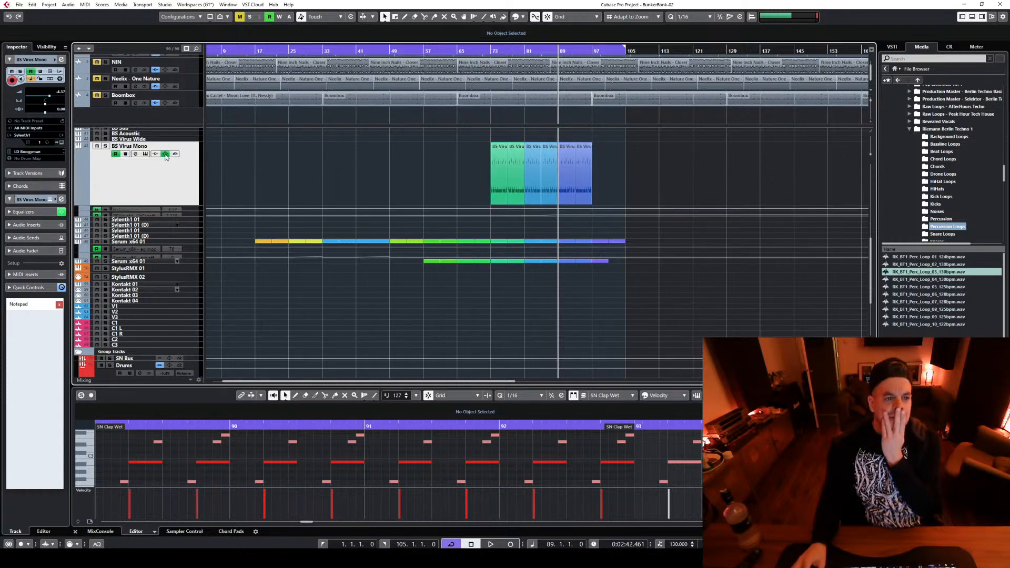
left_click(135, 154)
key("space")
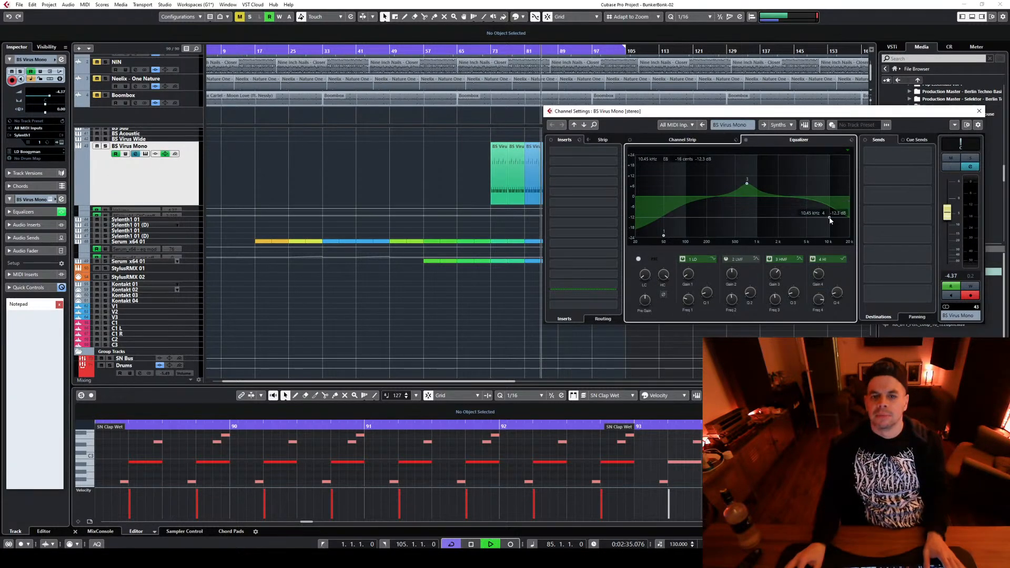
left_click_drag(830, 220, 835, 227)
key("space")
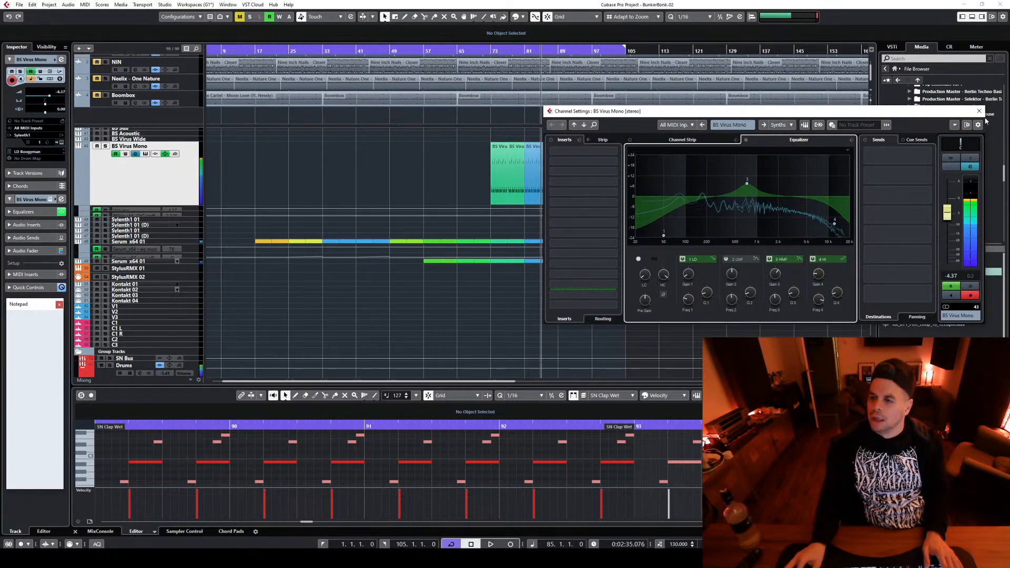
left_click(978, 111)
Copy the two BS Virus Mono parts spanning bars 89 to 97 to the same position on the BS Acoustic track
scroll(728, 228, "up", 4)
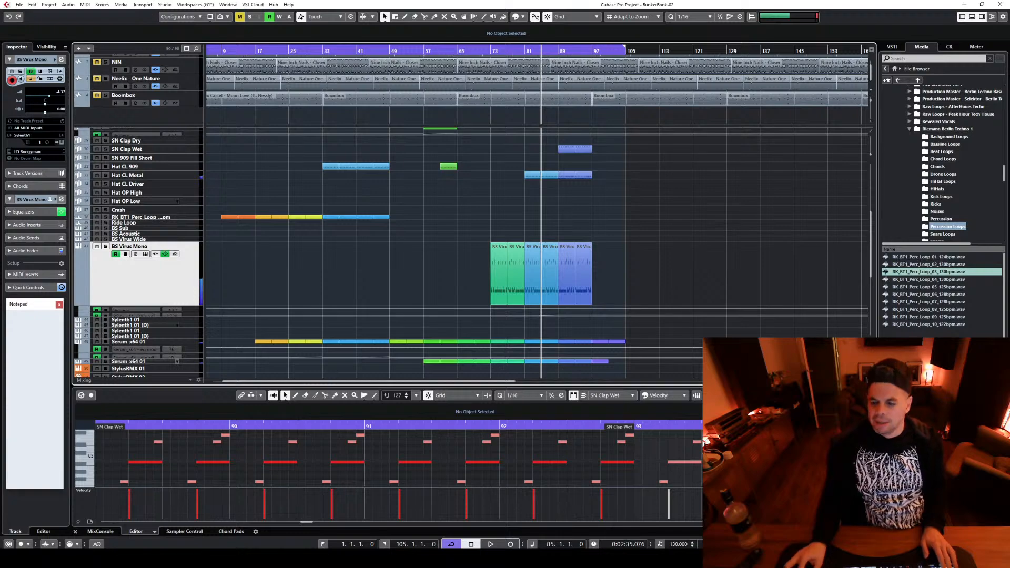
key("h")
key("h")
scroll(757, 221, "up", 7)
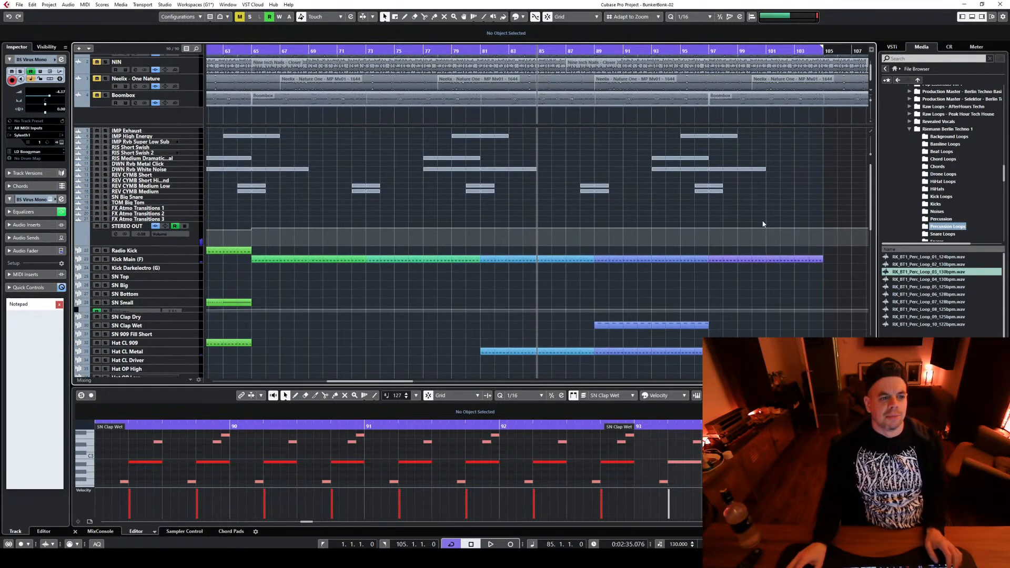
scroll(762, 224, "down", 4)
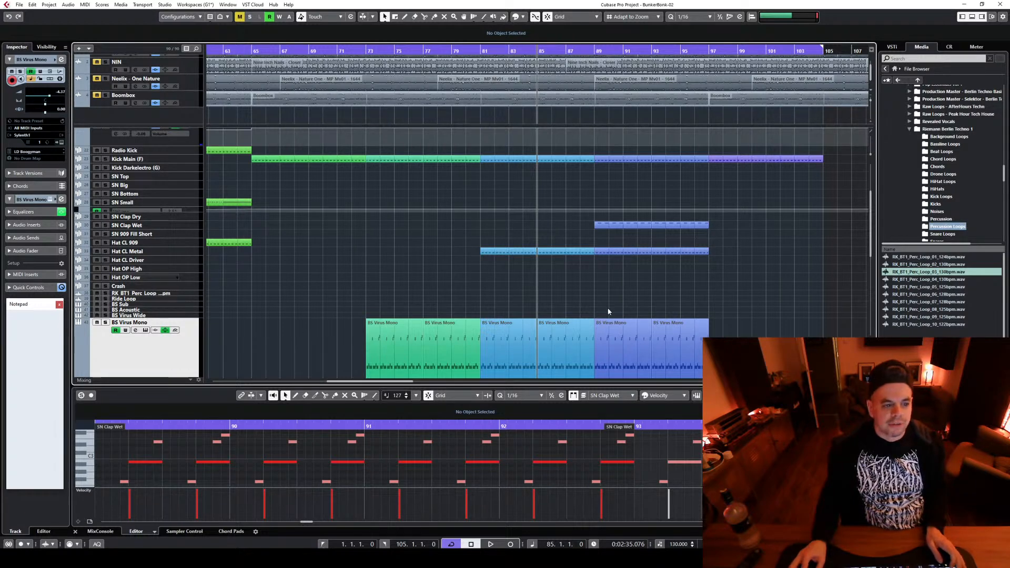
left_click(601, 324)
left_click_drag(601, 324, 602, 309)
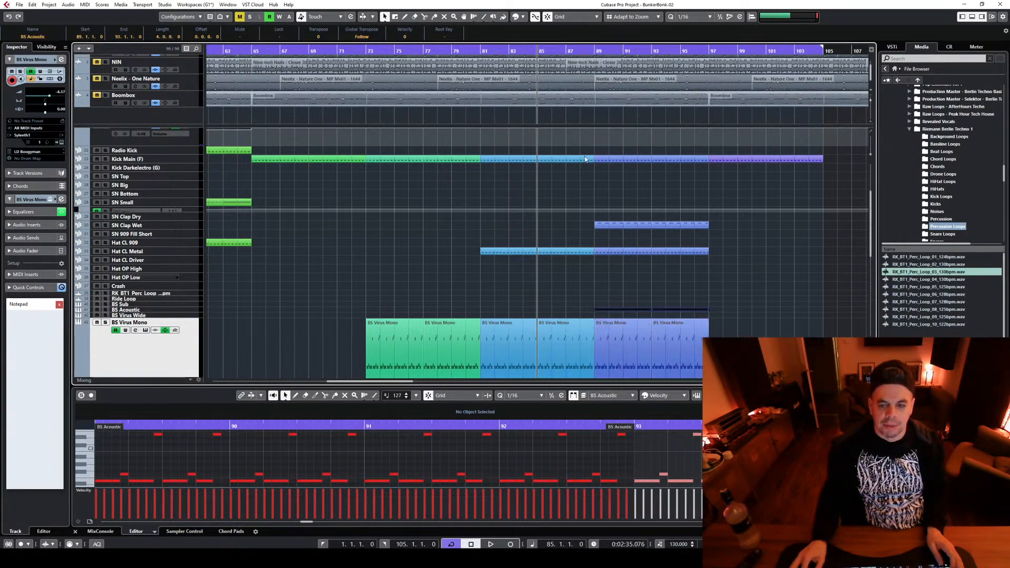
Solo the BS Acoustic track and start playback from bar 89
left_click(192, 310)
left_click(595, 49)
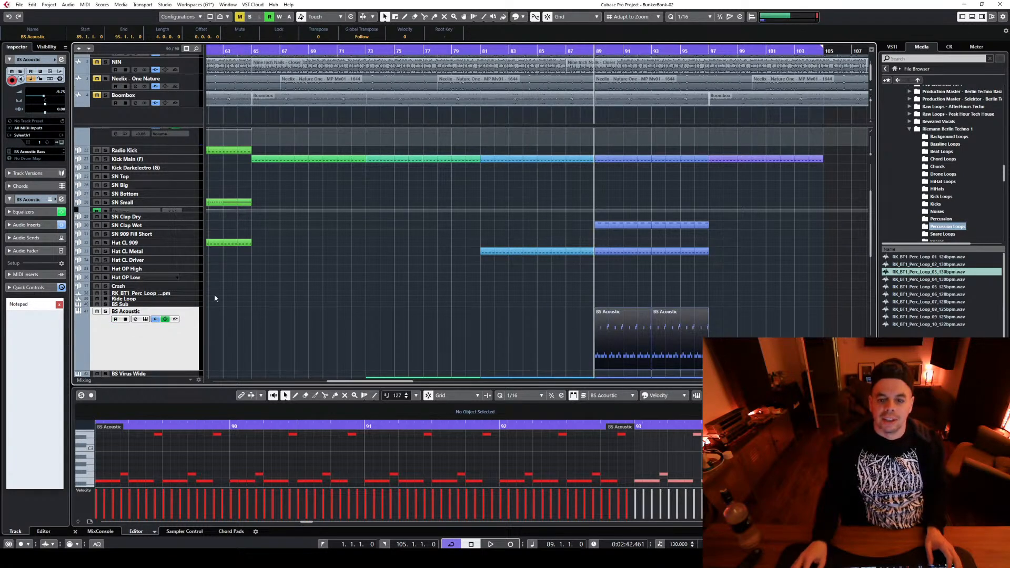
key("s")
key("space")
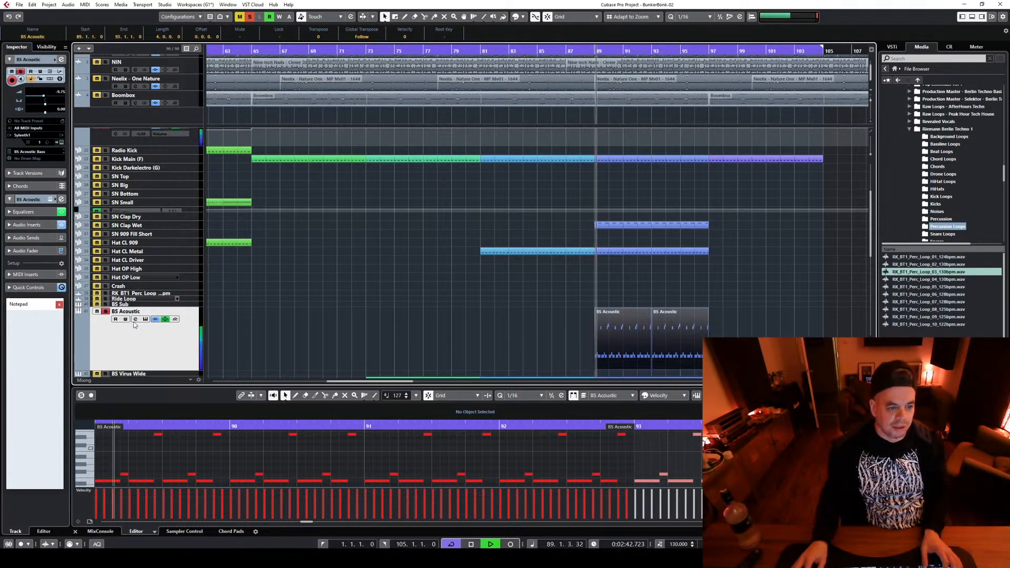
Raise the lower row of notes in both BS Acoustic parts by an octave, setting the pitch to E3, and play the result
left_click_drag(490, 387, 502, 115)
key("g")
key("g")
key("g")
key("g")
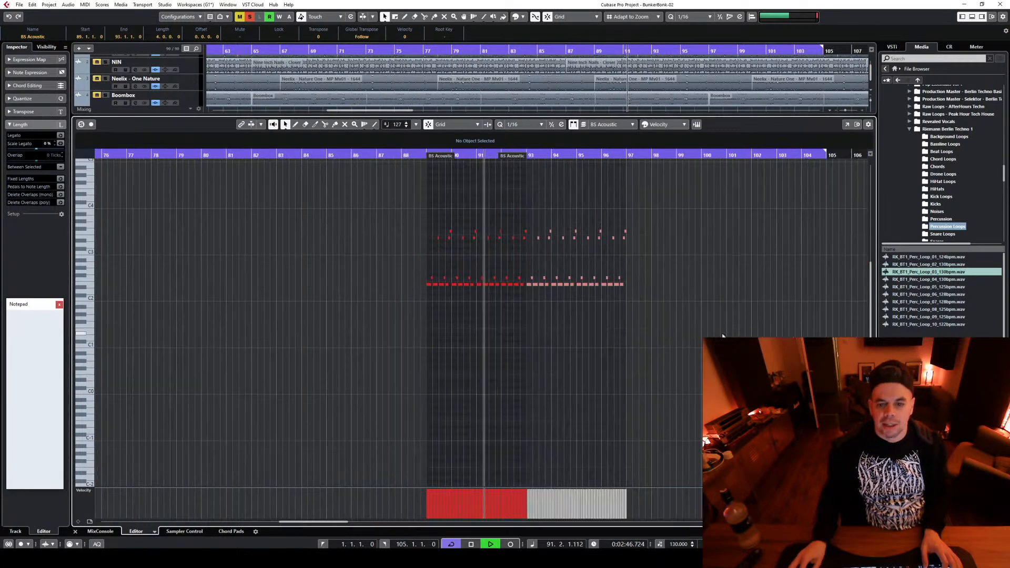
left_click_drag(716, 330, 398, 255)
key("space")
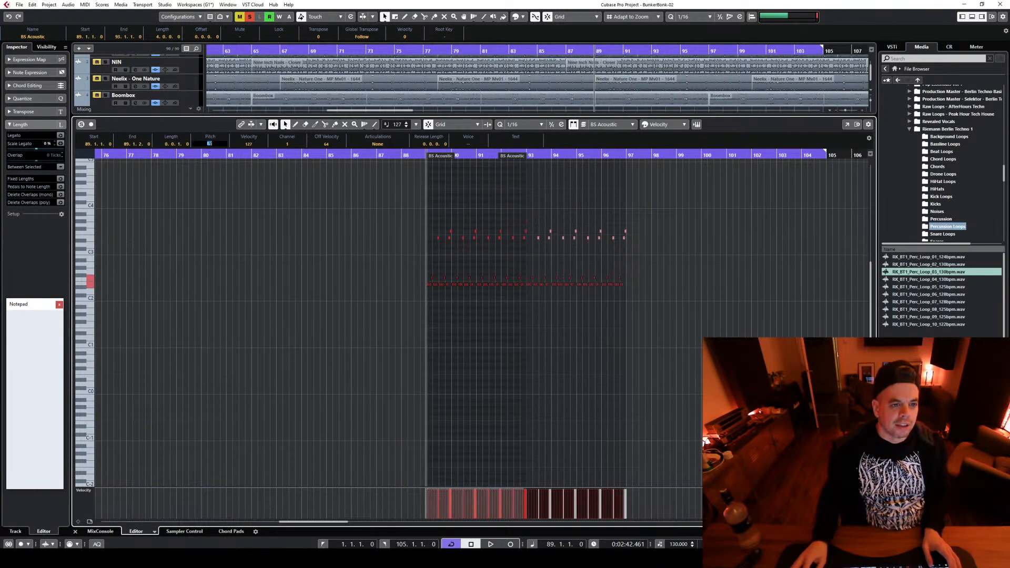
type("E3")
key("Return")
key("space")
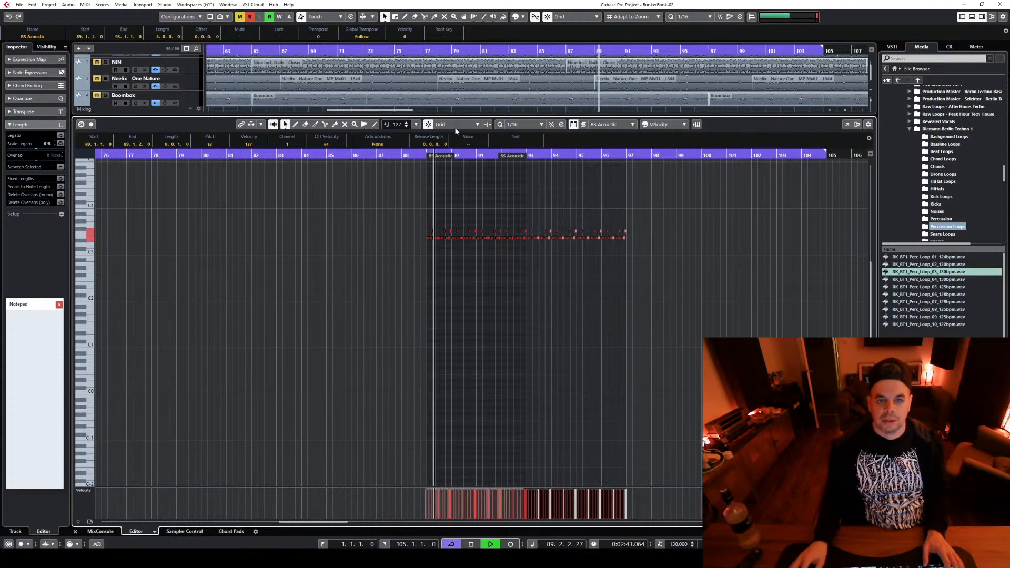
Stop playback, shrink the key editor and copy the BS Acoustic parts at bars 89 to 97 to the BS Sub track
left_click_drag(480, 115, 494, 376)
key("space")
left_click_drag(757, 326, 630, 304)
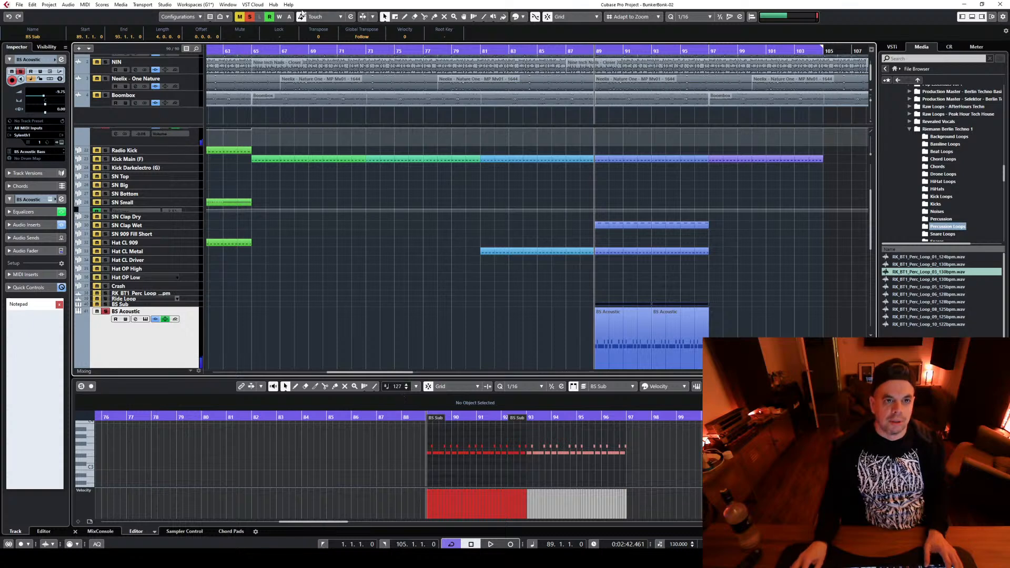
Turn off all active solos and reduce the height of the BS Acoustic track
left_click(249, 16)
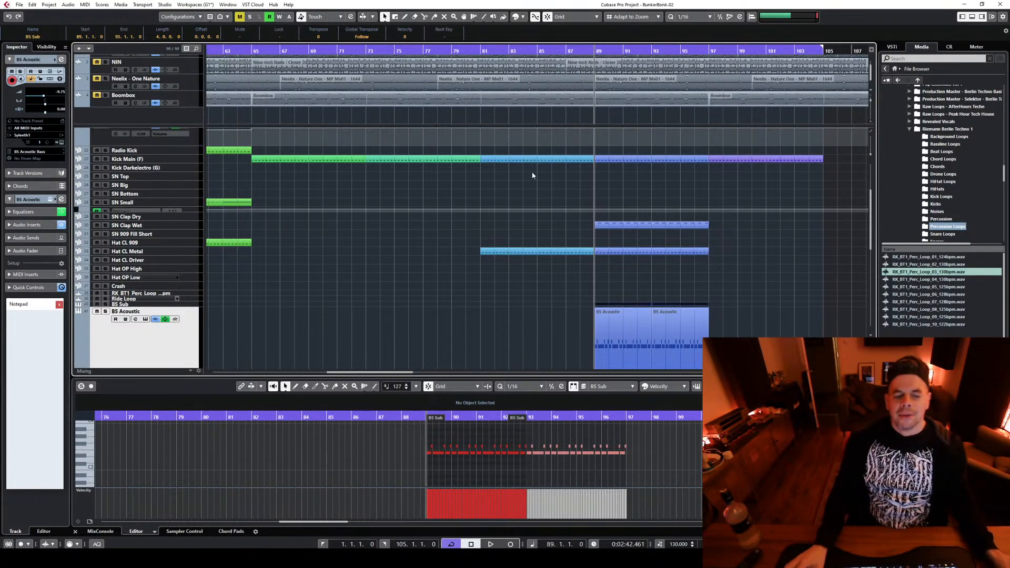
scroll(785, 335, "down", 3)
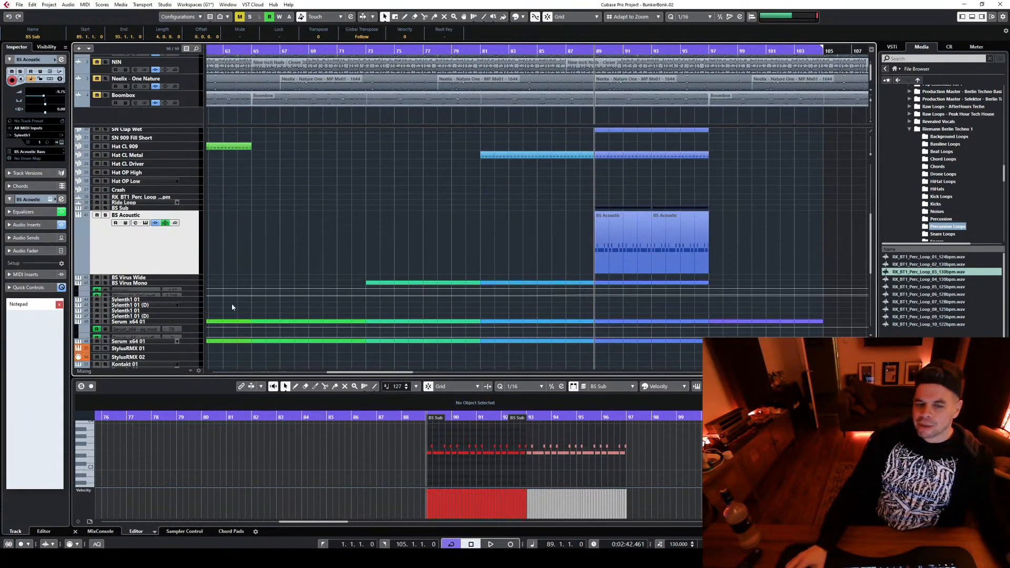
left_click_drag(187, 272, 188, 238)
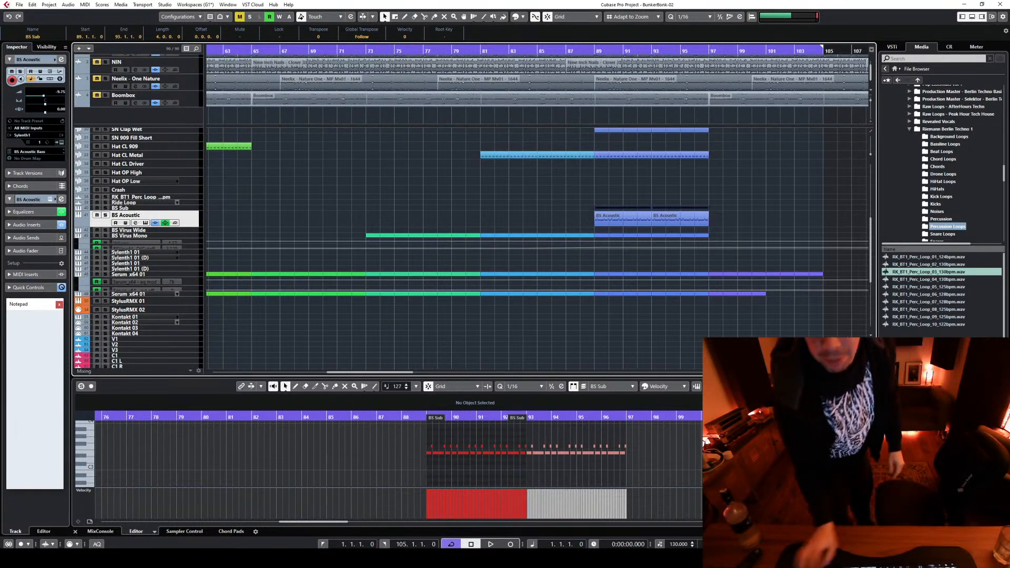
Return to the project start and collapse the reference track area to make room for the full arrangement of main tracks
key("Home")
key("g")
key("g")
key("g")
key("g")
key("g")
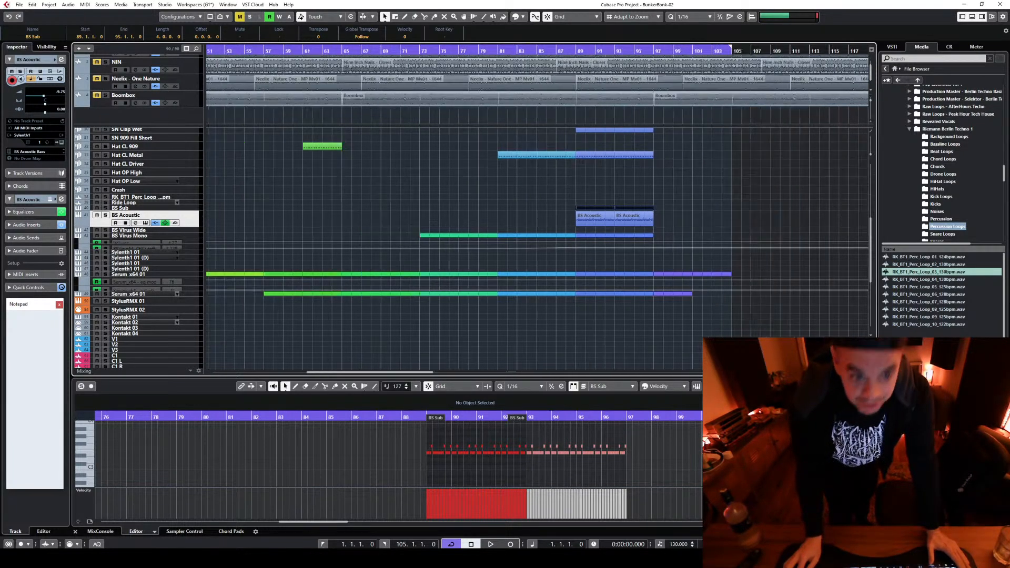
scroll(652, 339, "up", 2)
scroll(615, 336, "down", 1)
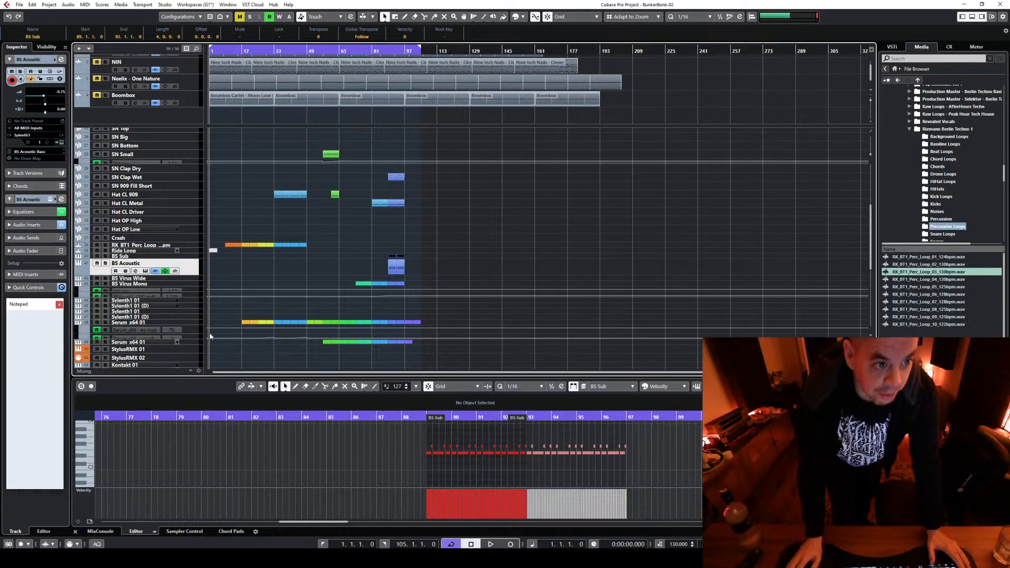
left_click_drag(241, 377, 242, 386)
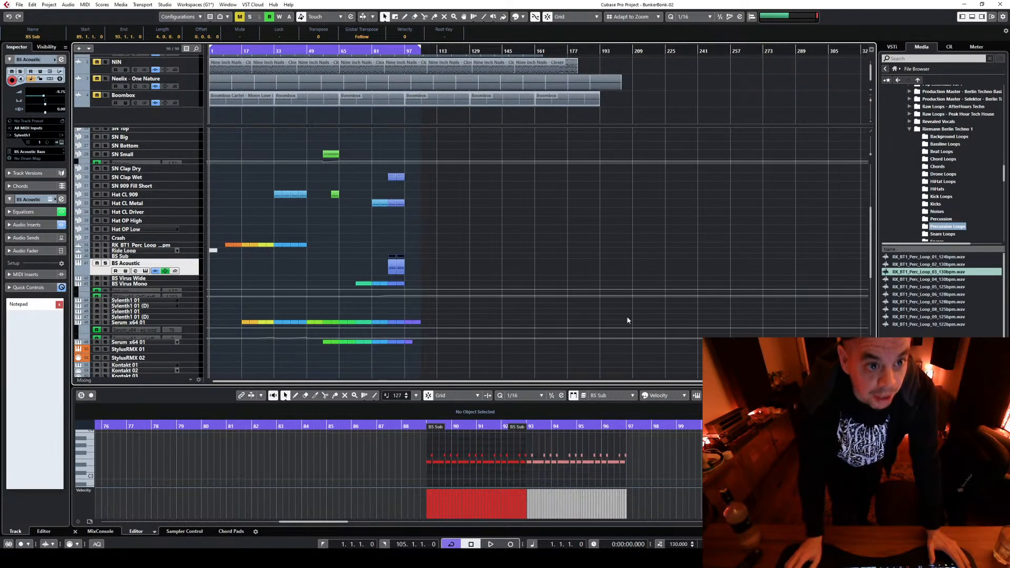
scroll(626, 317, "up", 3)
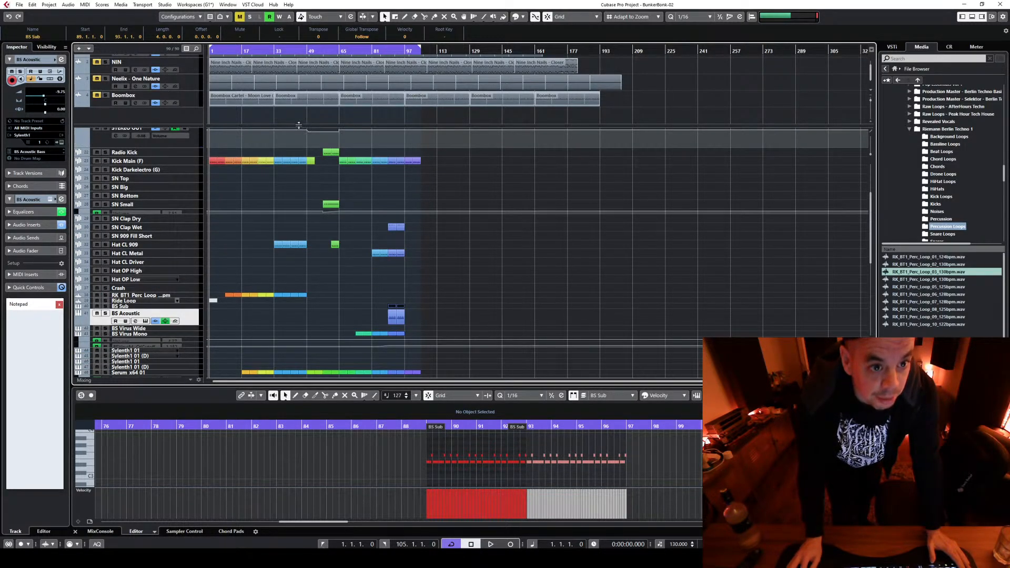
left_click_drag(298, 125, 298, 57)
Play the arrangement from the beginning while looking over the tracks, and stop playback
key("space")
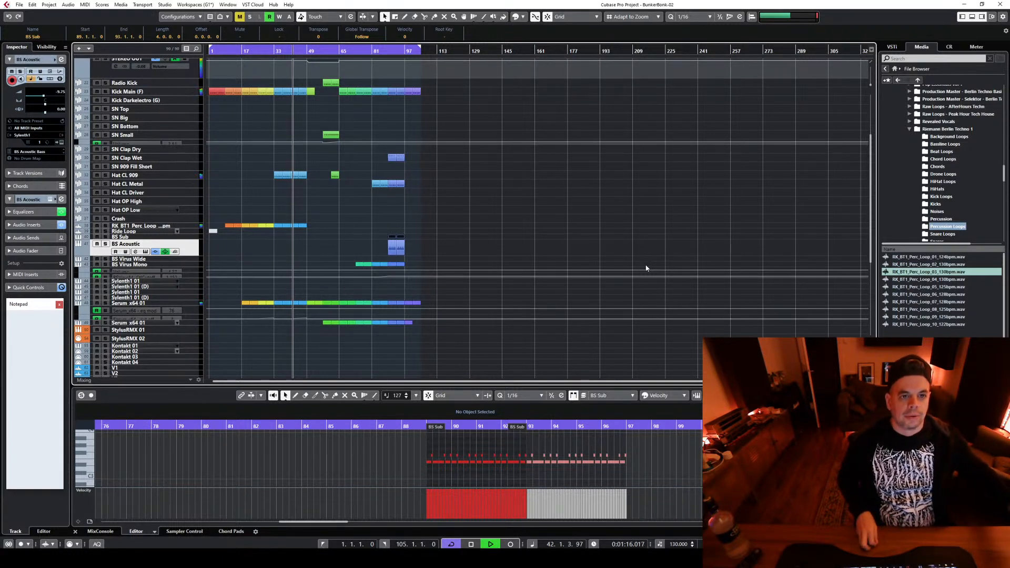
scroll(309, 220, "up", 3)
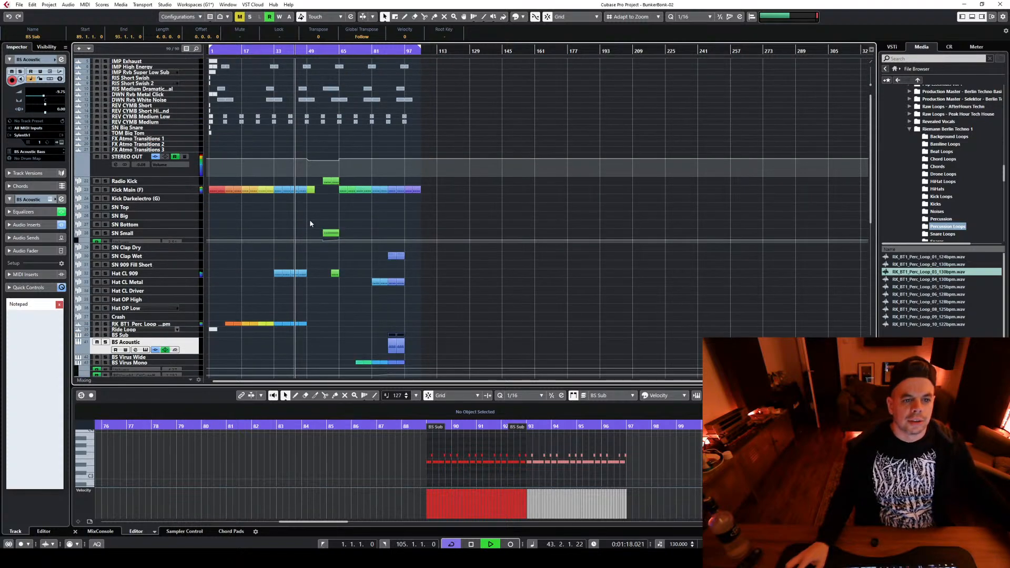
scroll(310, 219, "down", 4)
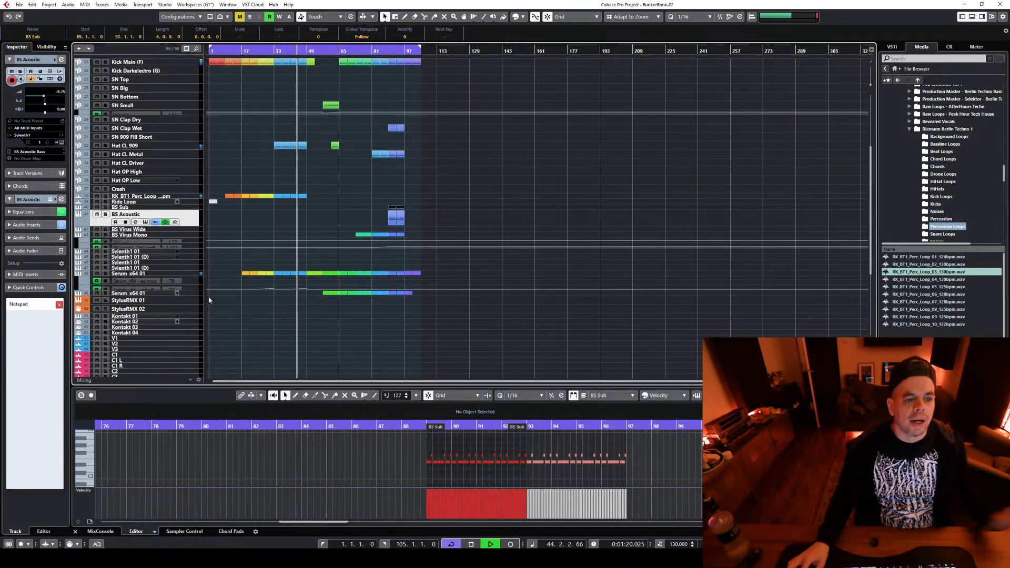
key("space")
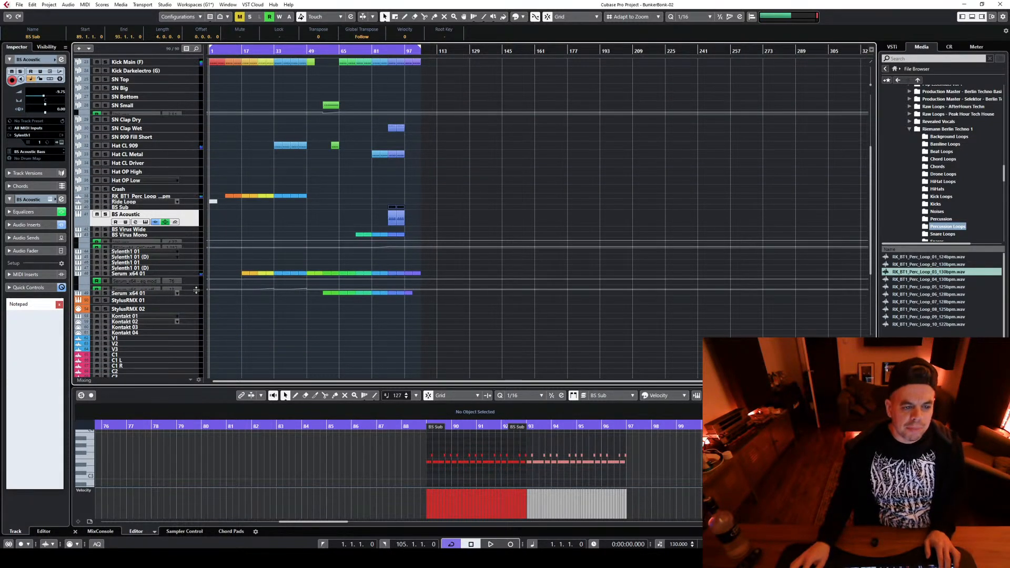
Examine the Serum_x64 cut off automation ramps and select the parts starting at bar 25 across the tracks
left_click(190, 289)
scroll(236, 326, "up", 4)
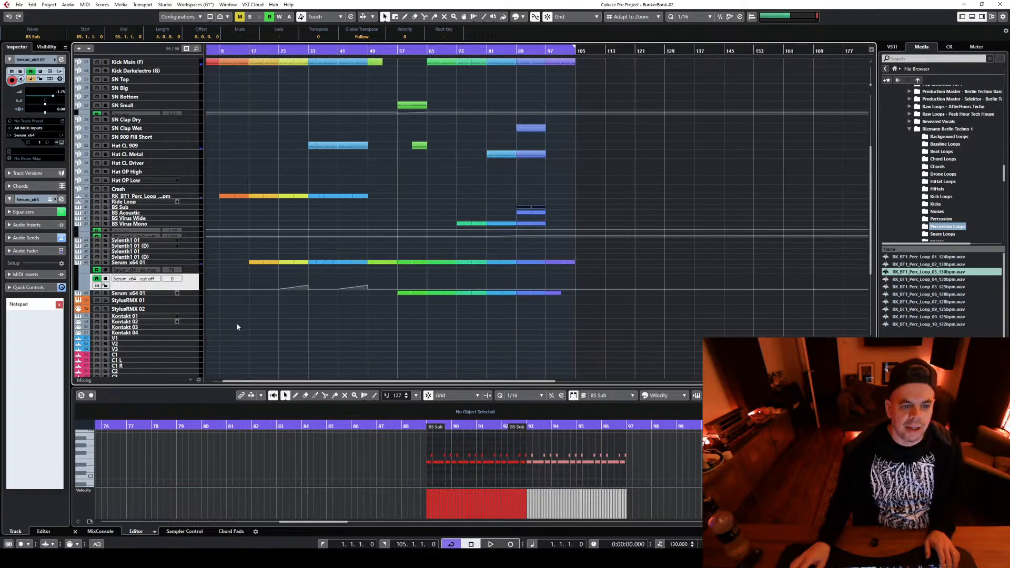
left_click_drag(290, 274, 308, 295)
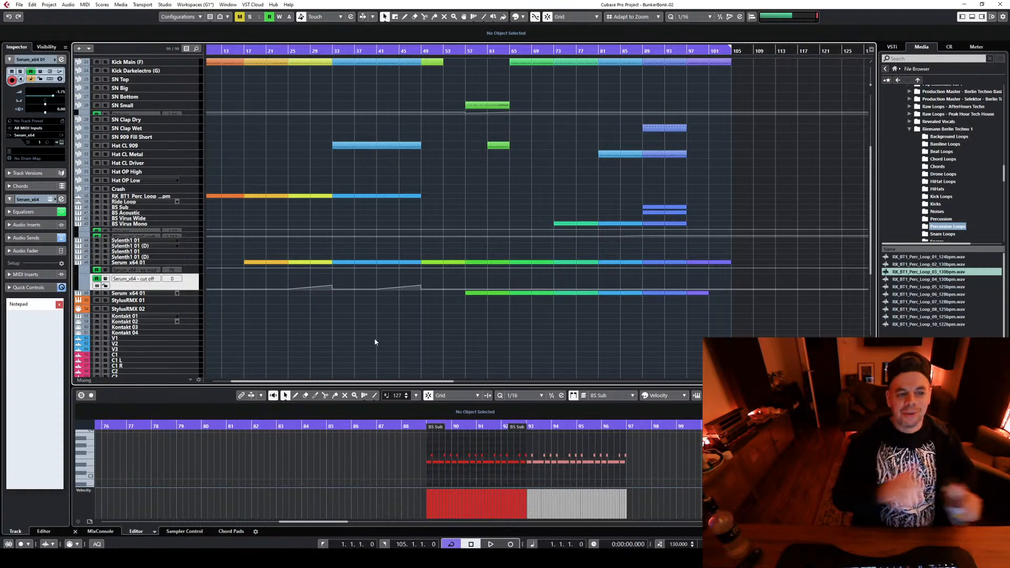
left_click_drag(248, 252, 410, 333)
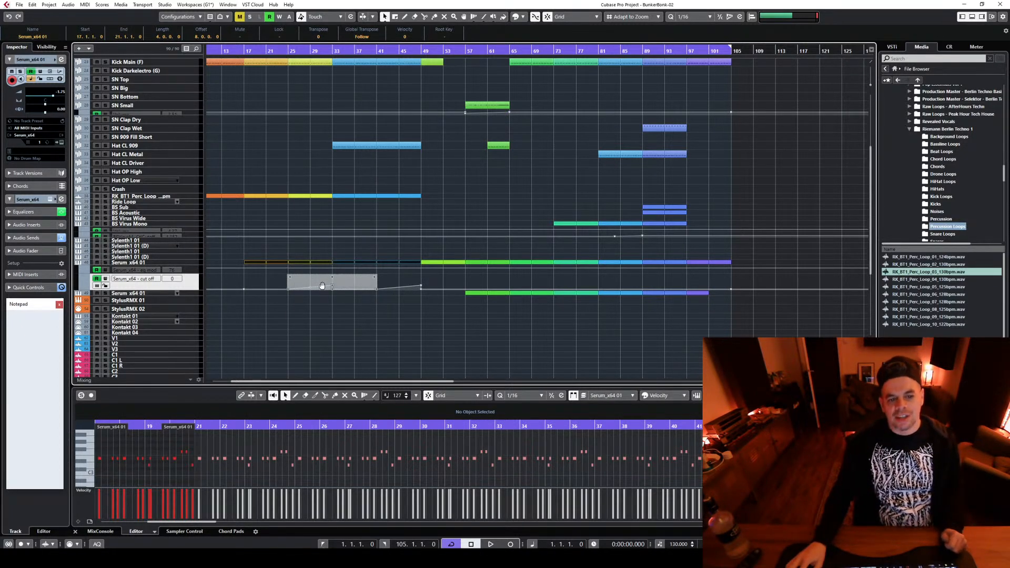
scroll(310, 93, "up", 3)
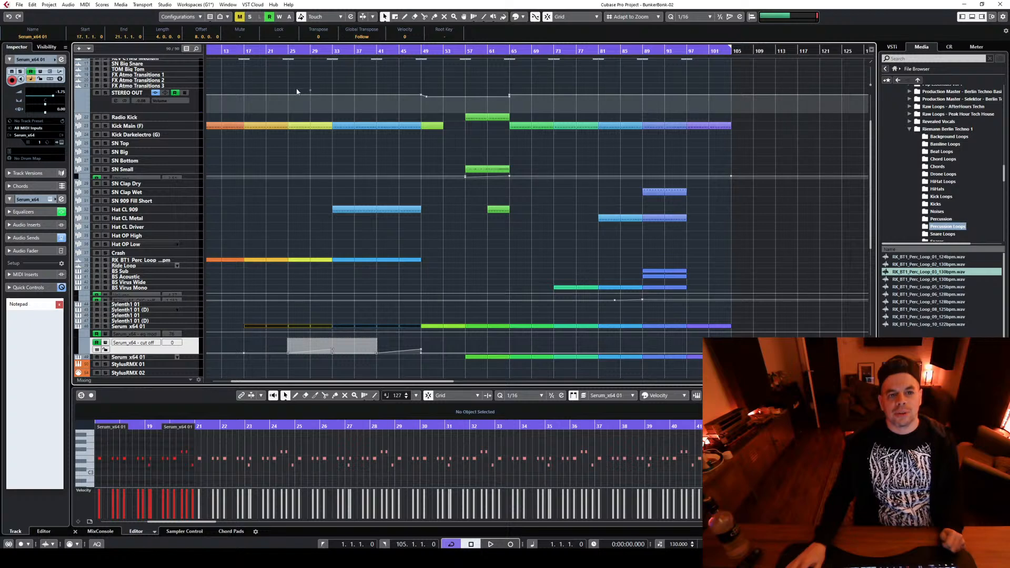
left_click_drag(291, 84, 331, 383)
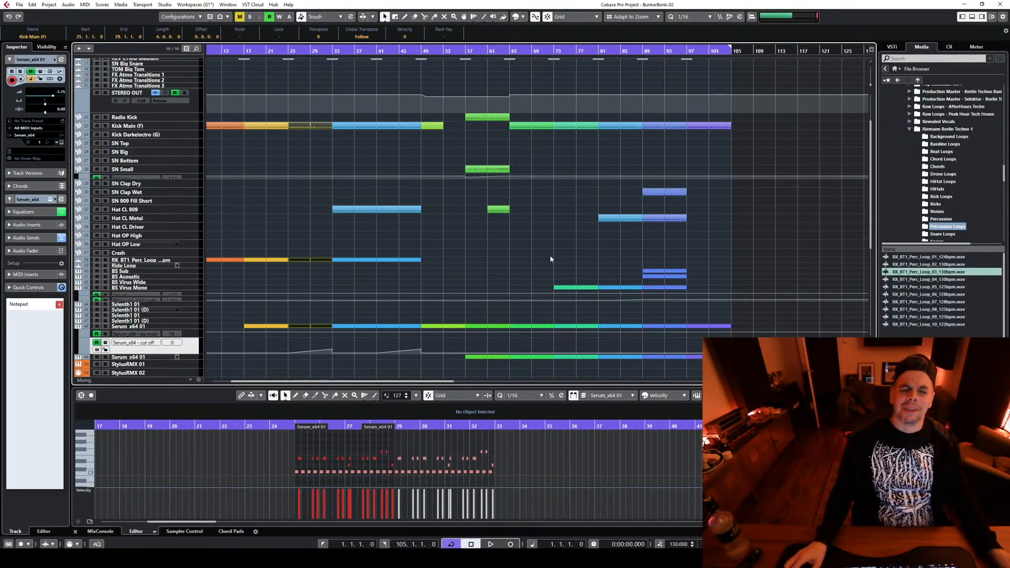
Play from bar 47 and delete the SN Small volume automation point at bar 105
left_click(411, 49)
key("space")
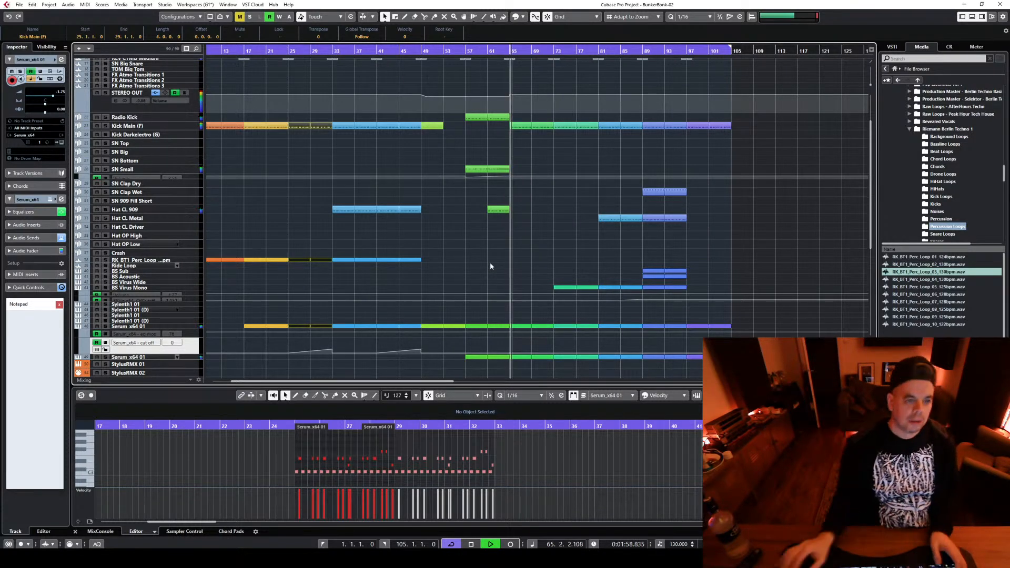
left_click_drag(199, 177, 182, 307)
left_click(509, 227)
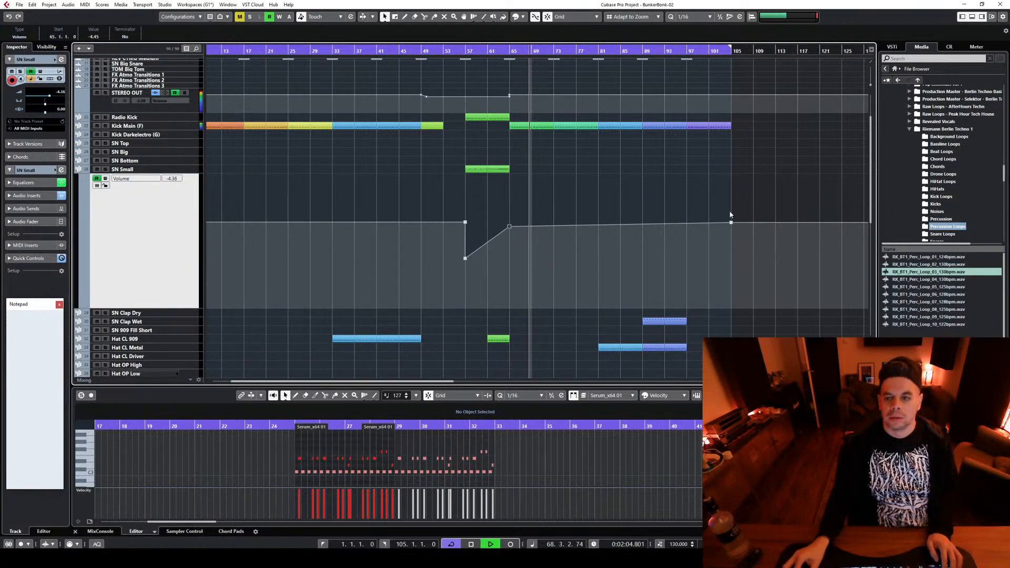
left_click(647, 268)
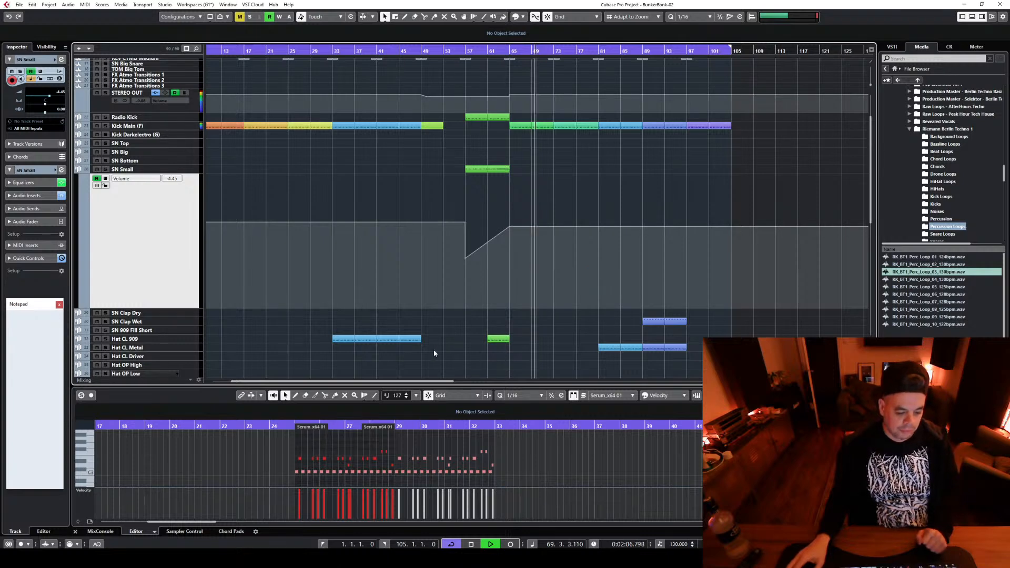
left_click_drag(185, 308, 185, 198)
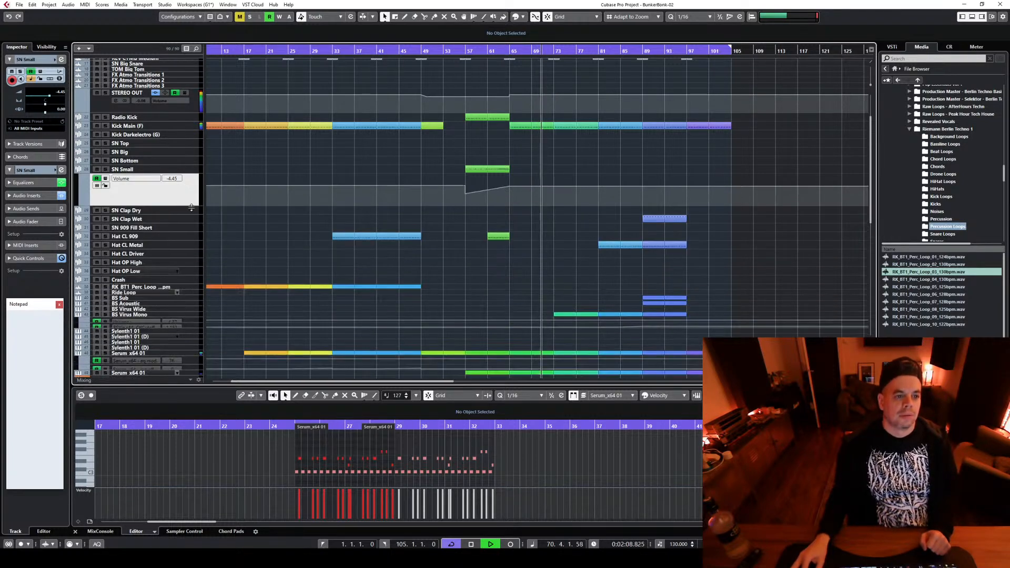
Open the channel settings of the BS Virus Mono track and stop playback
scroll(730, 256, "down", 3)
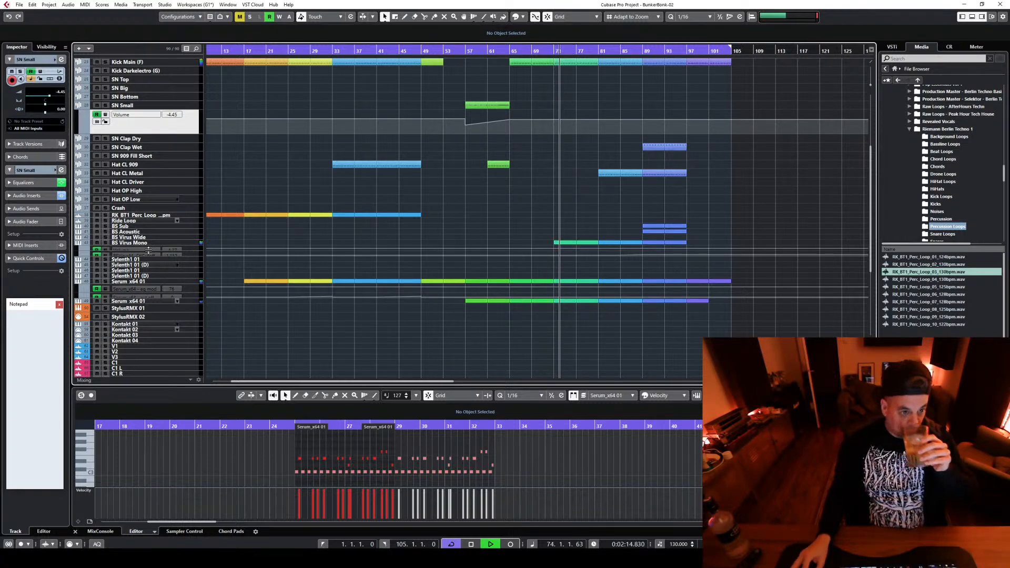
left_click(191, 243)
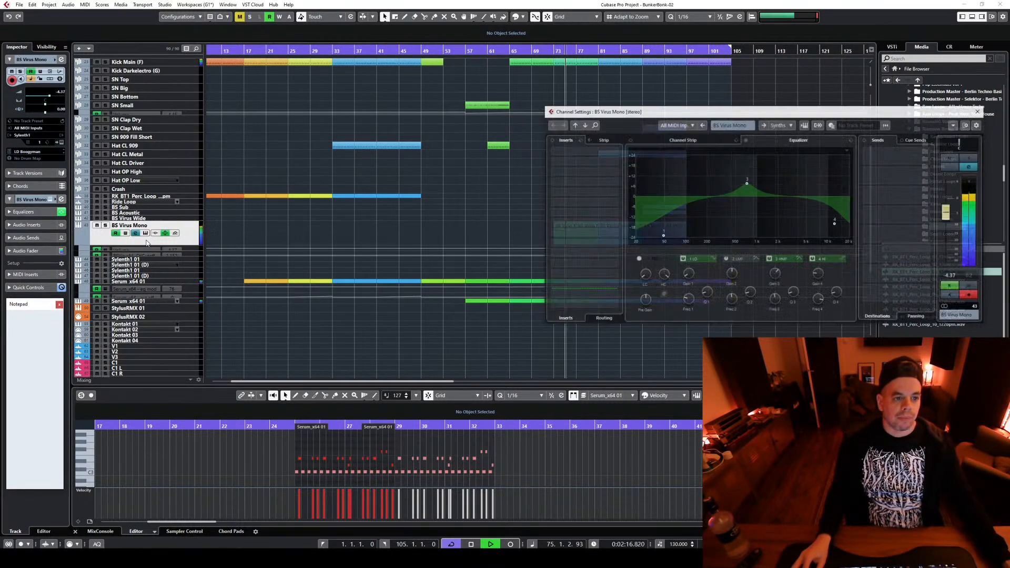
left_click(136, 233)
key("space")
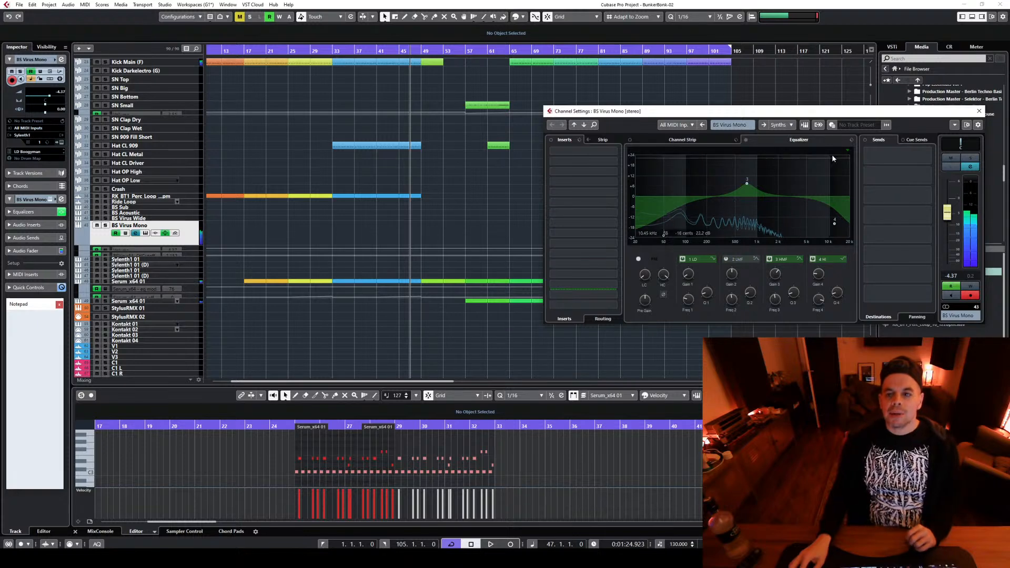
Try routing the BS Virus Mono channel's output to the SC Synths group, and return it to Synths
left_click(780, 125)
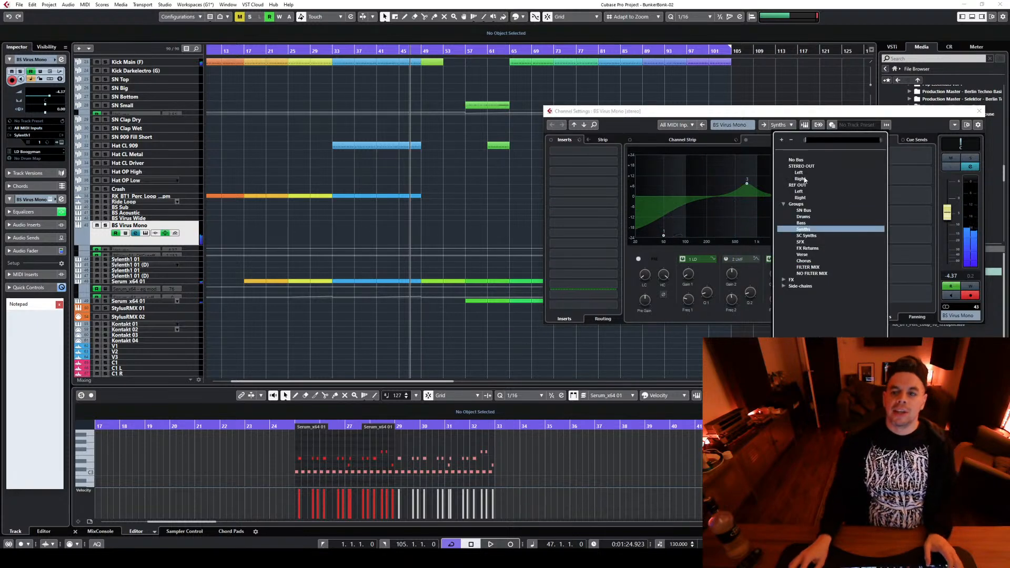
left_click(804, 236)
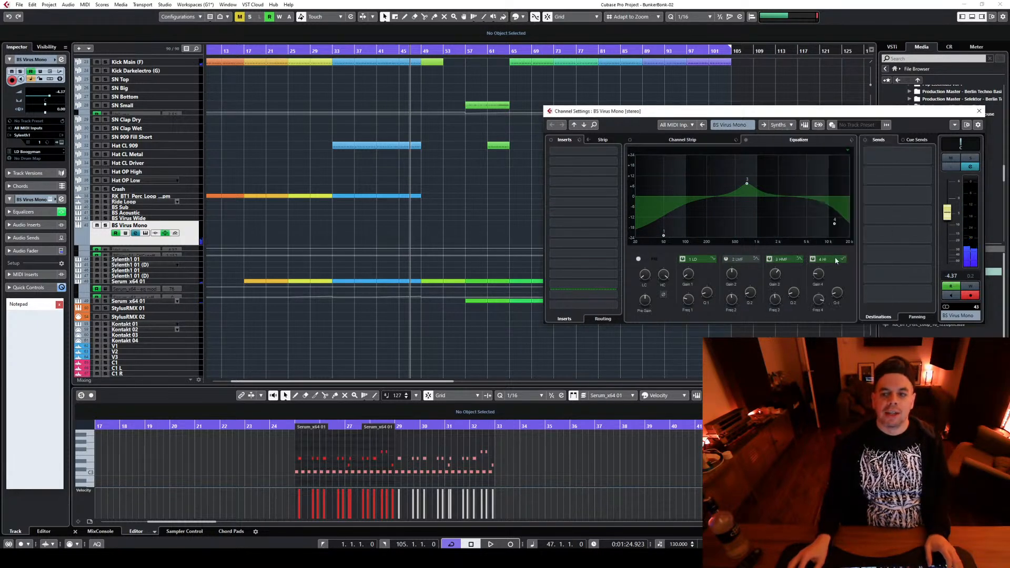
left_click(781, 125)
left_click(791, 230)
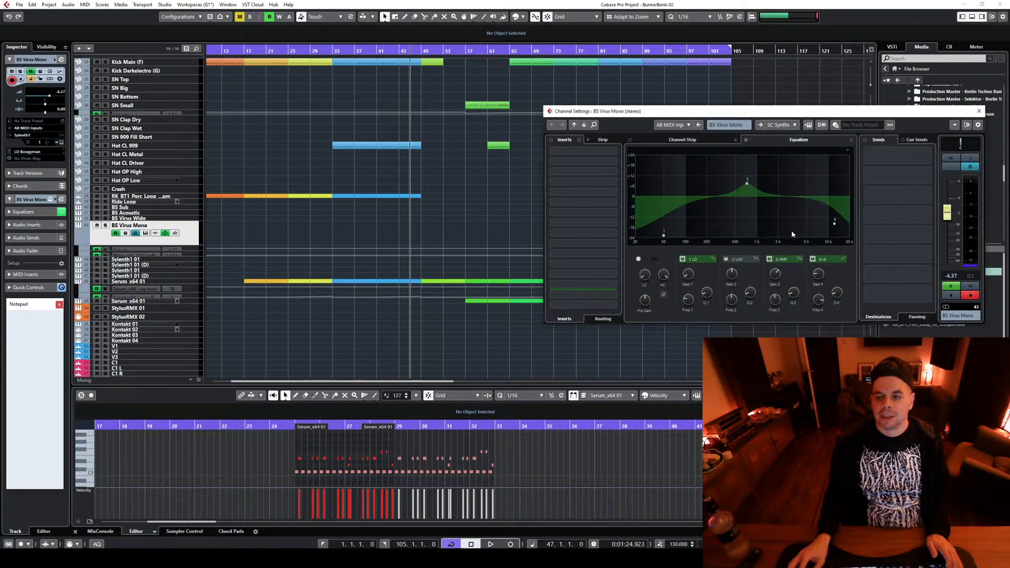
Load LFOTool_x64 into the seventh insert slot of the BS Virus Mono channel, and resize and reposition its window
left_click(612, 219)
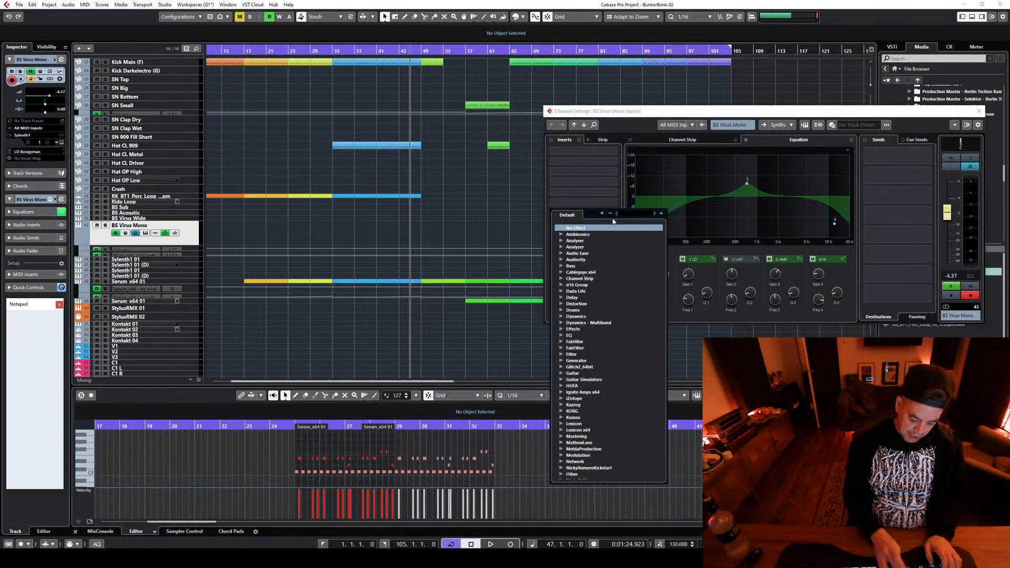
type("LFO")
left_click(590, 249)
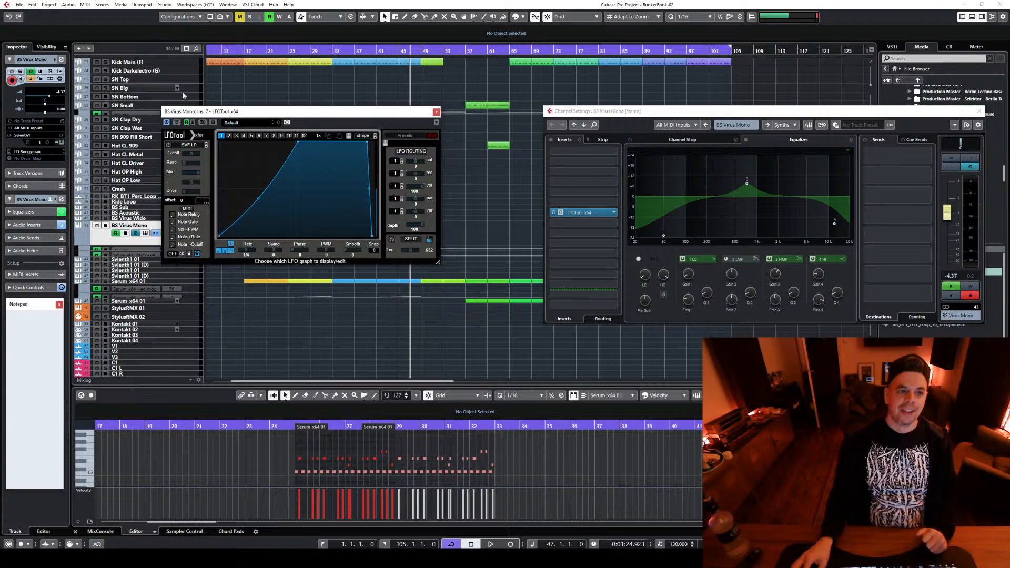
left_click_drag(438, 266, 904, 489)
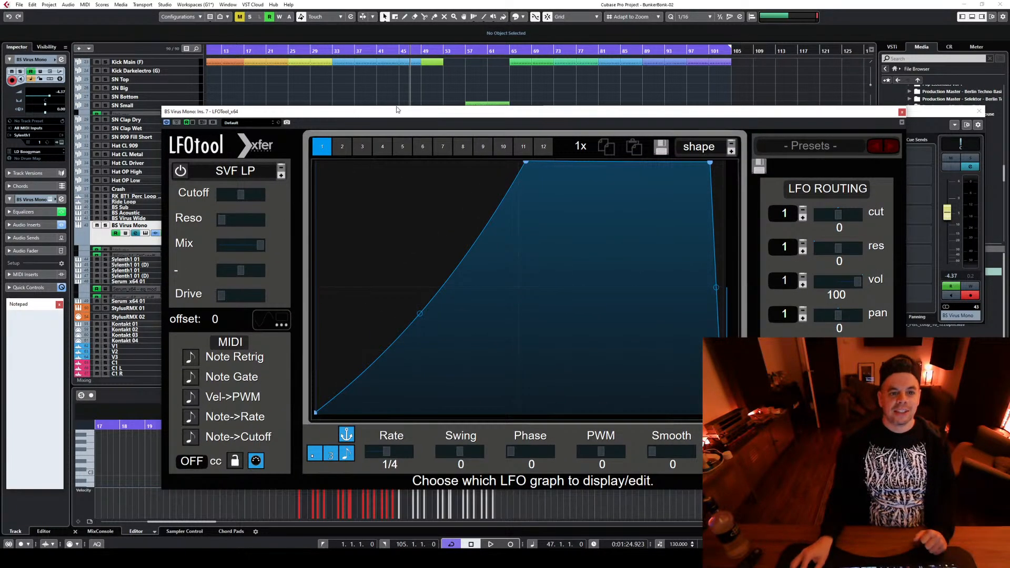
left_click_drag(397, 110, 367, 80)
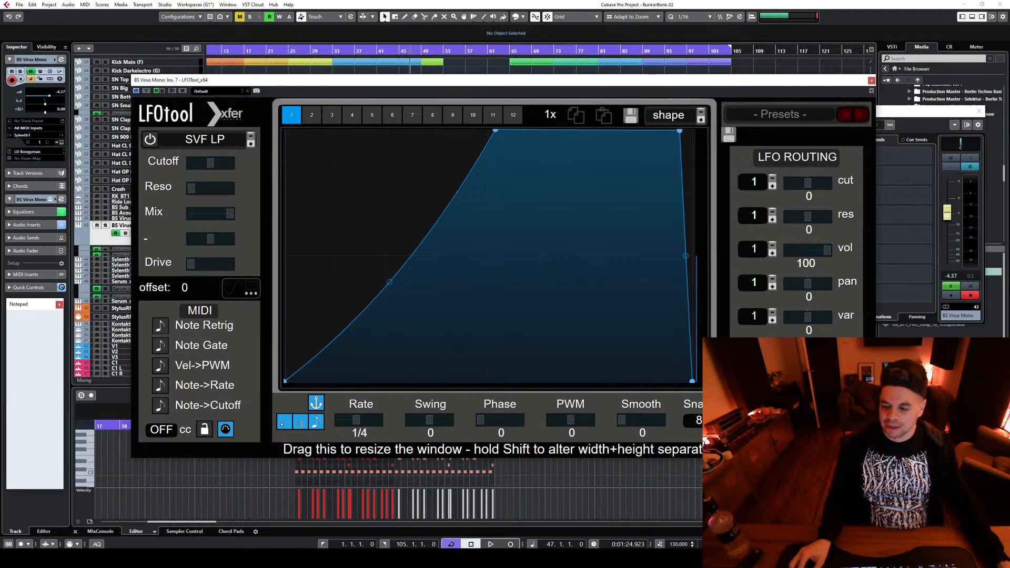
left_click_drag(868, 453, 504, 190)
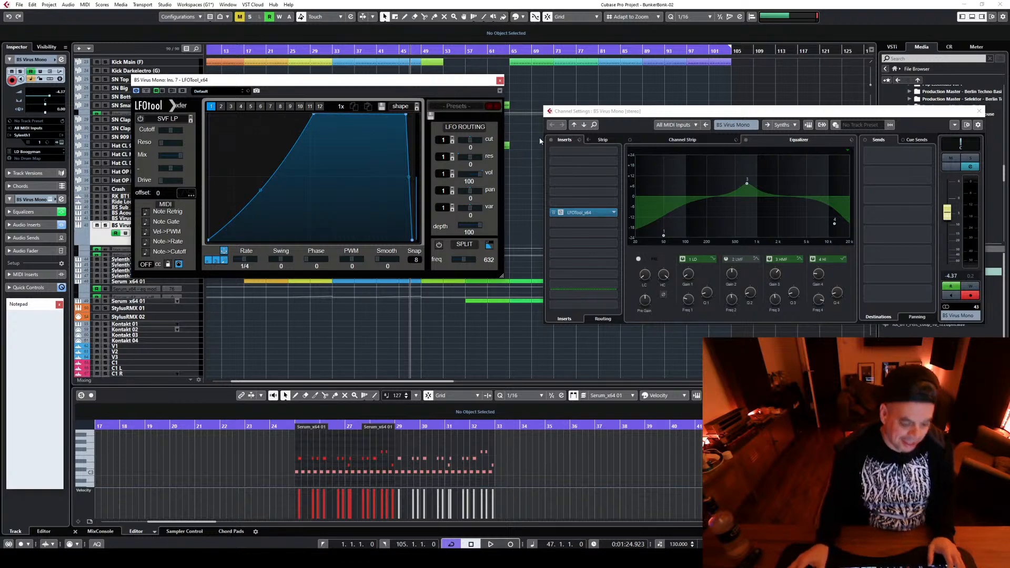
left_click_drag(407, 85, 594, 84)
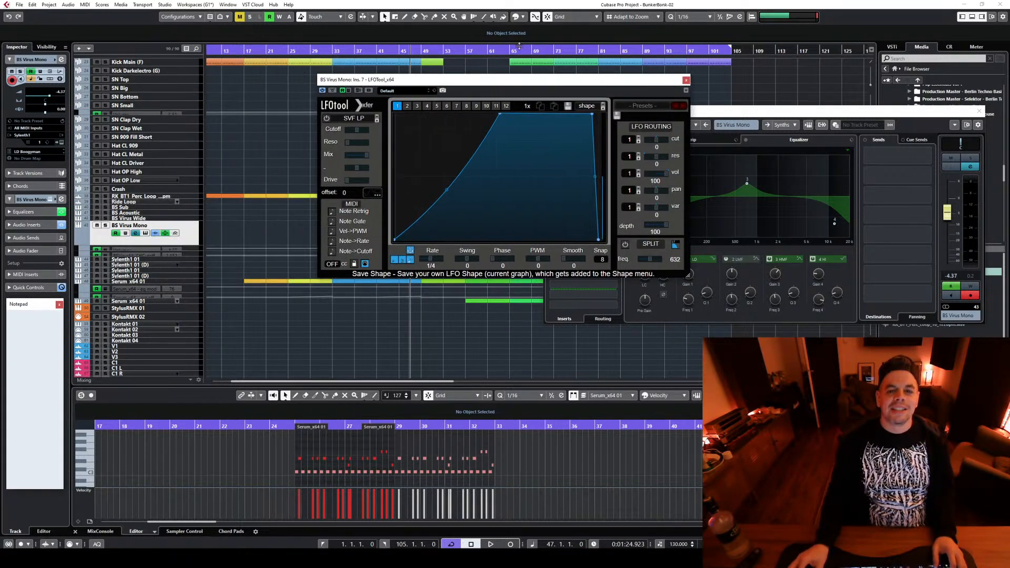
Solo BS Virus Mono, close the LFOTool window, move the channel settings out of the way and play from bar 73
left_click(970, 158)
key("space")
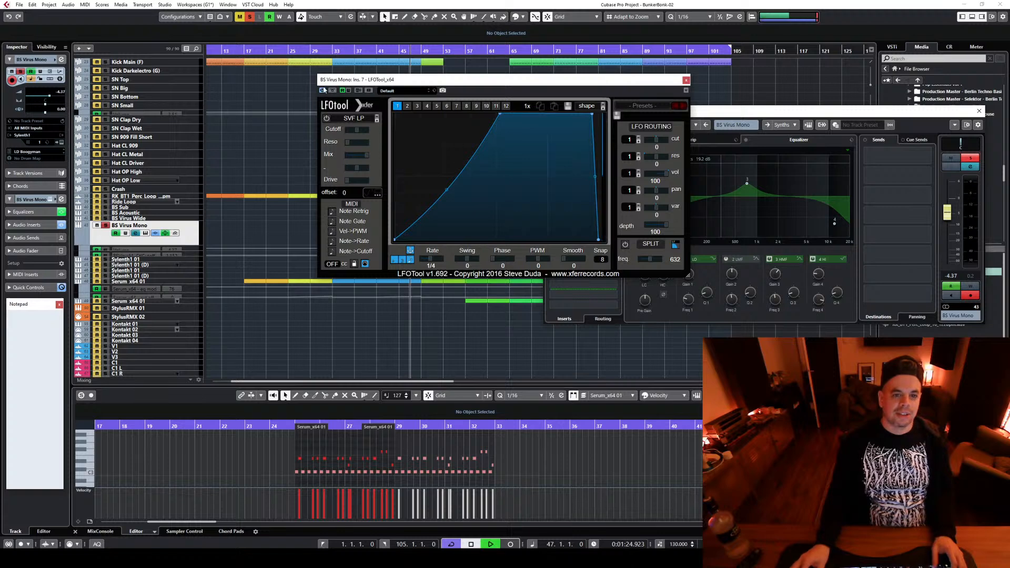
left_click(687, 80)
key("space")
left_click_drag(606, 112, 591, 348)
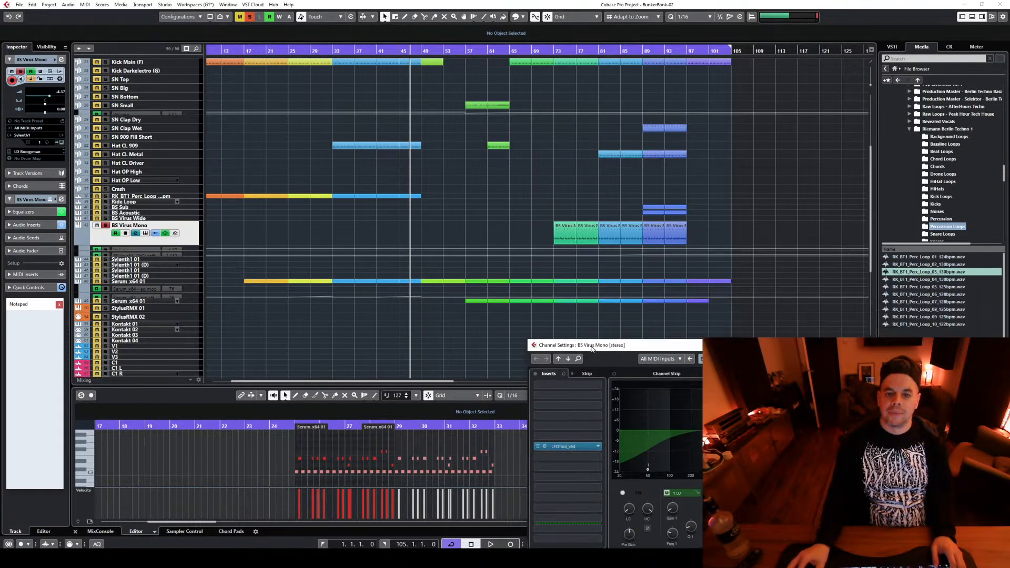
left_click(557, 54)
key("space")
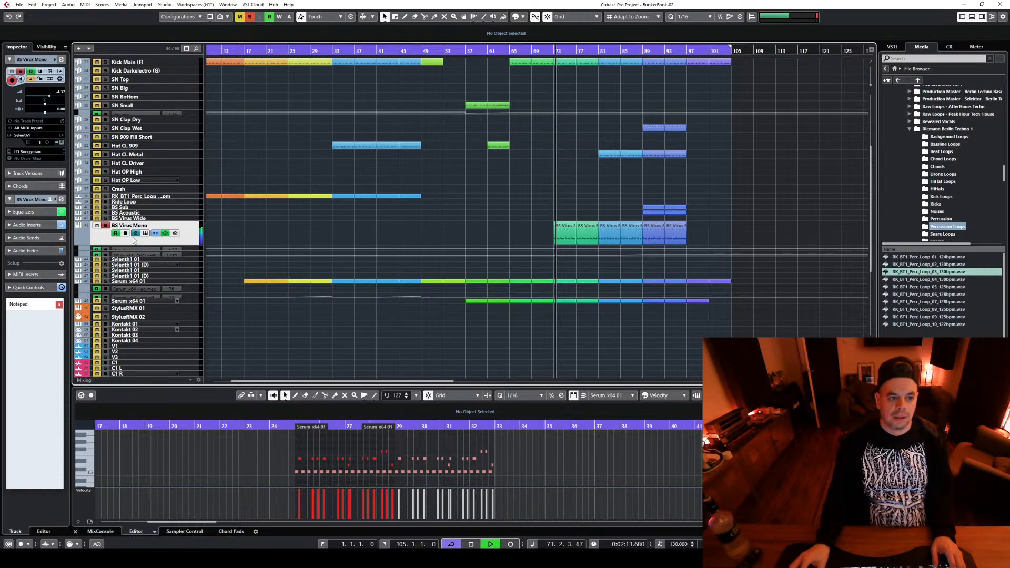
Compare the soloed BS Virus Mono bass with LFOTool bypassed and active, and stop playback
left_click(537, 447)
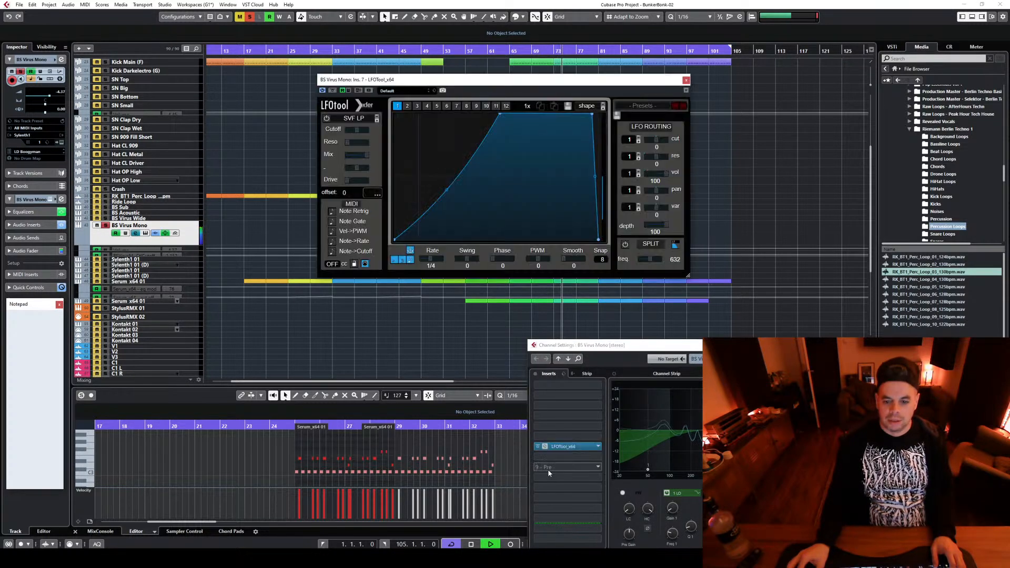
left_click(537, 447)
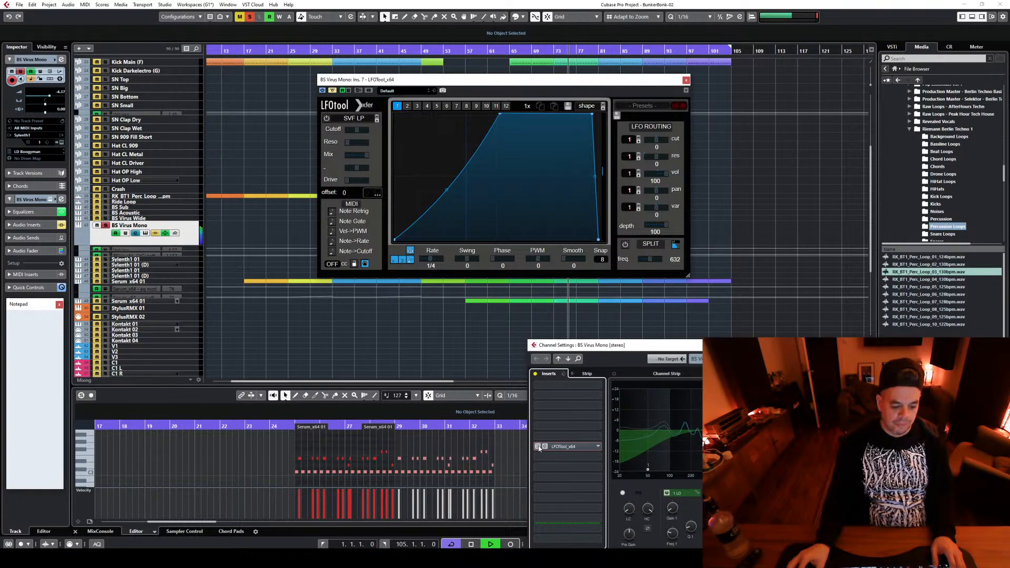
left_click(538, 446)
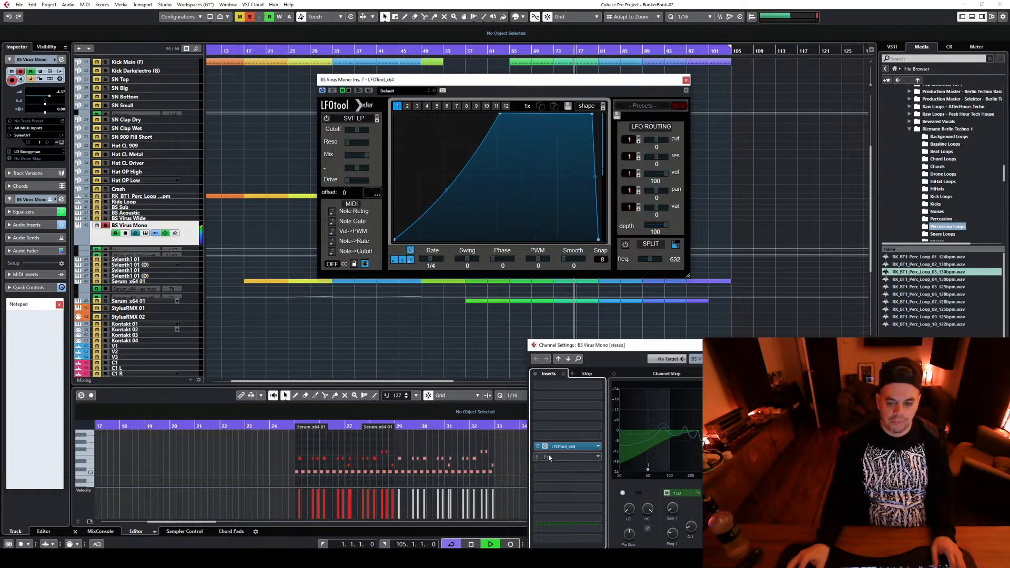
key("space")
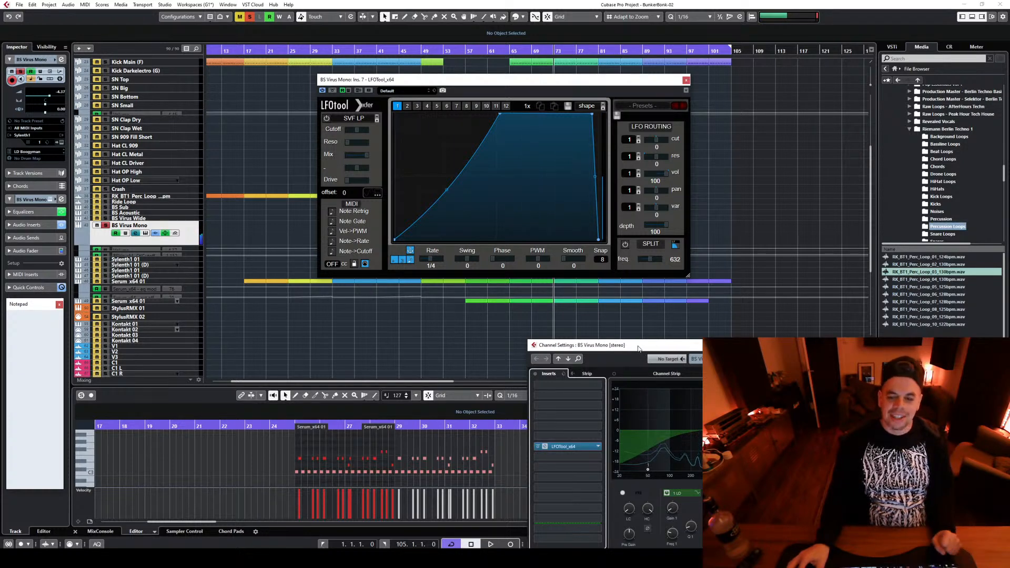
Place the channel settings beneath LFOTool, lower the midpoint of the LFO curve's rising section and audition the bass from bar 73
left_click_drag(638, 348, 358, 286)
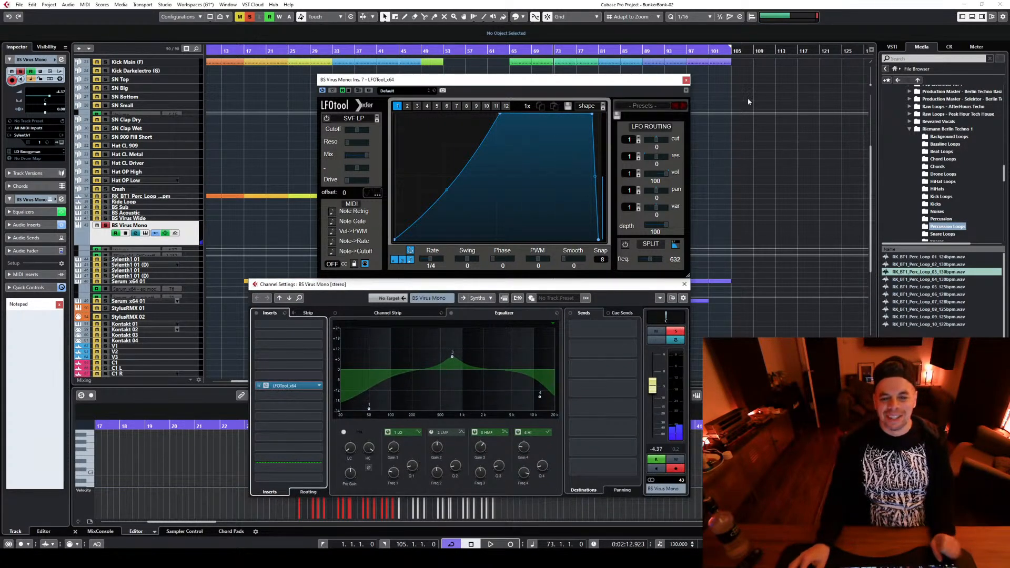
left_click(445, 192)
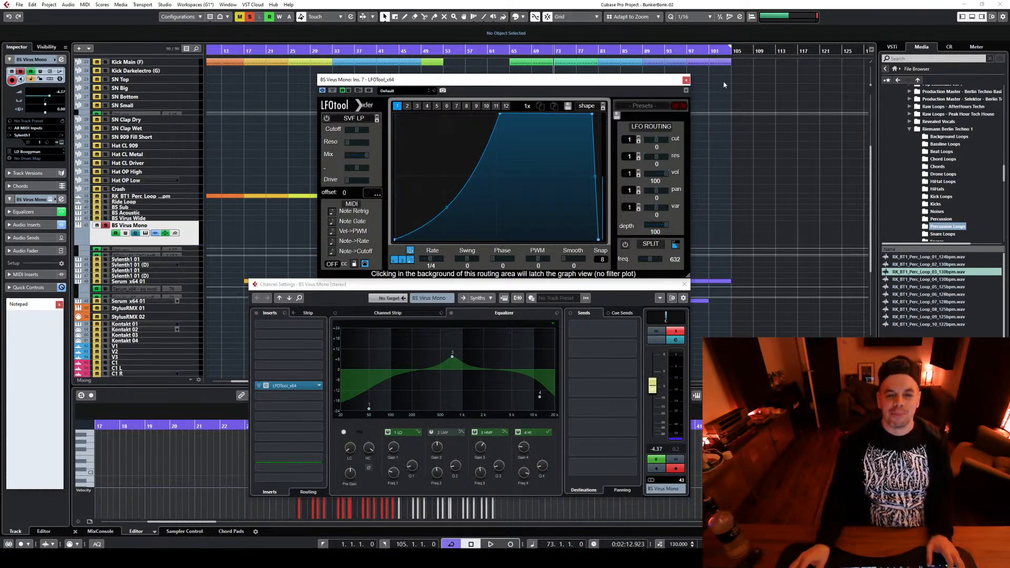
key("space")
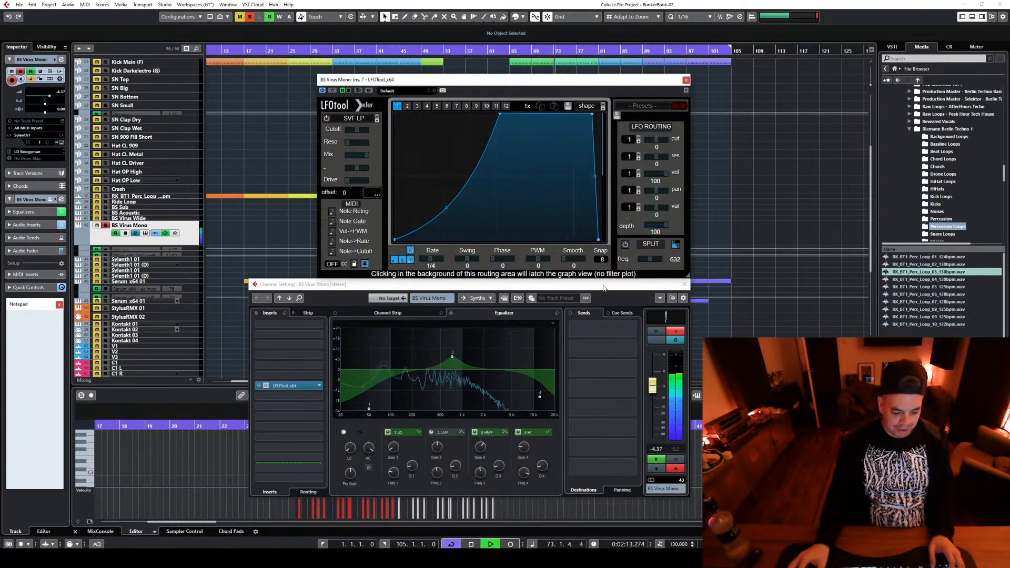
key("space")
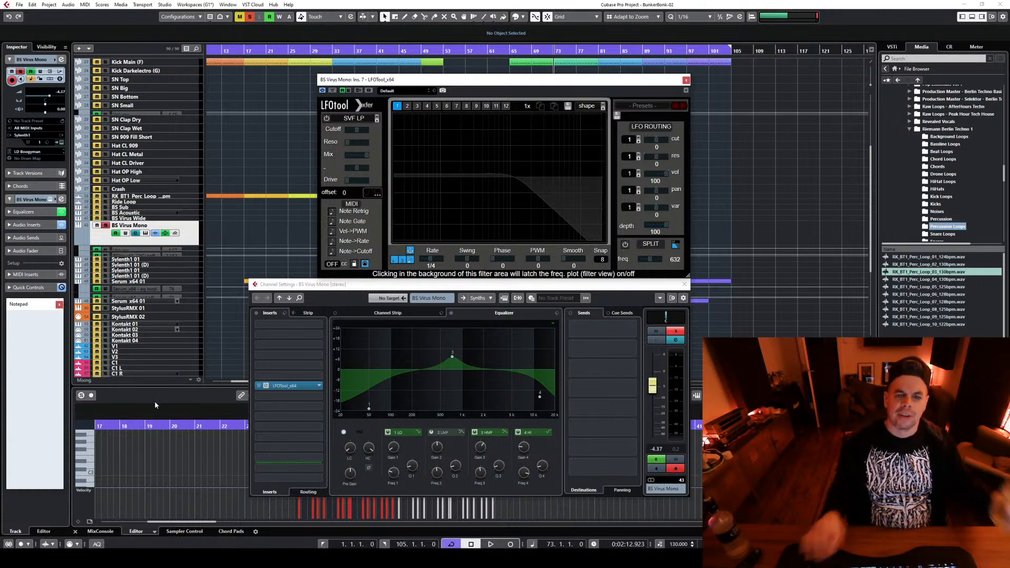
Close the LFOTool window, deactivate all solo states and play the full mix from bar 73
left_click(685, 81)
key("space")
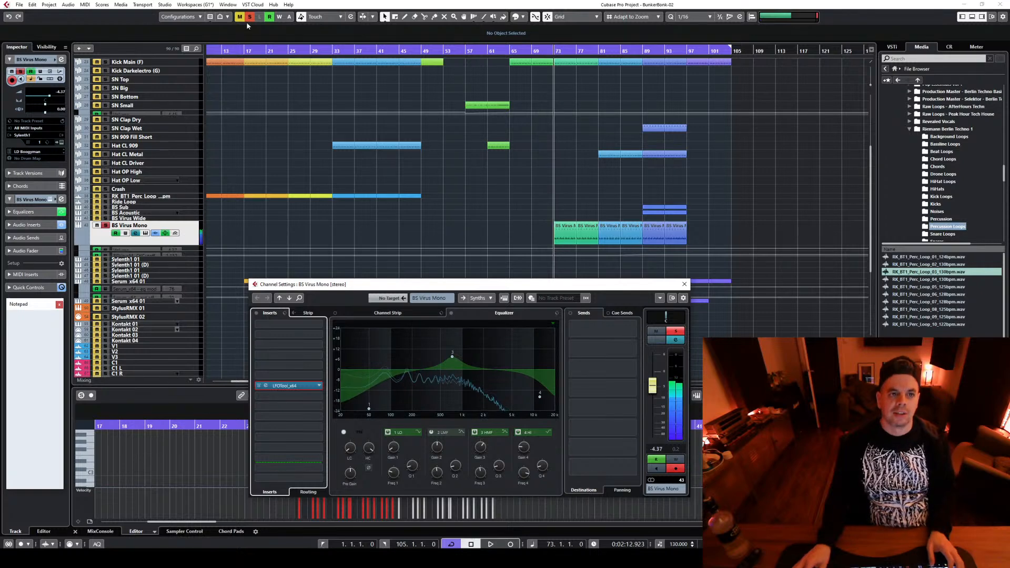
left_click(249, 20)
key("space")
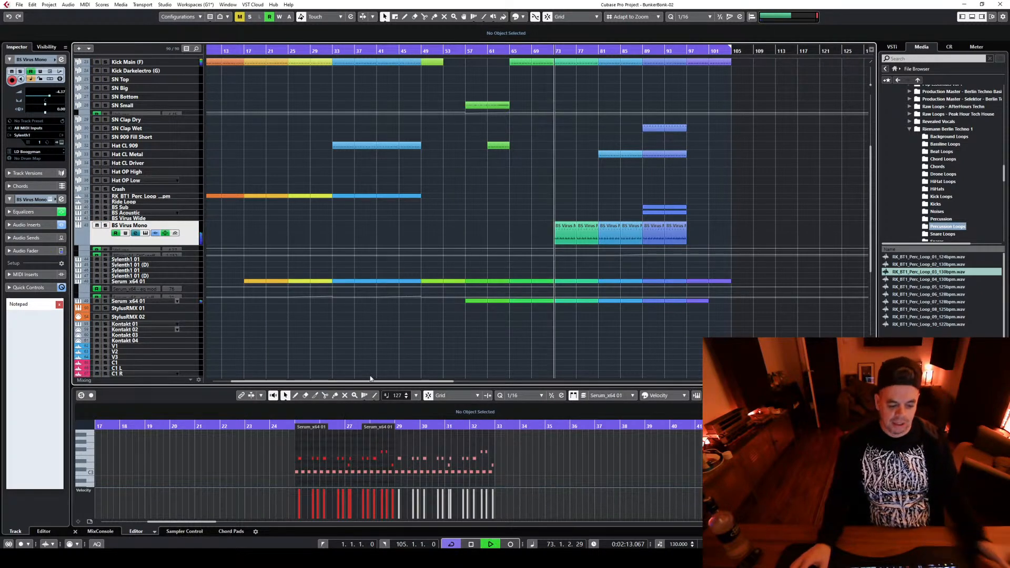
Open the BS Virus Mono channel settings and compare the sound by toggling LFOTool's bypass and EQ band 4 during playback
left_click(136, 233)
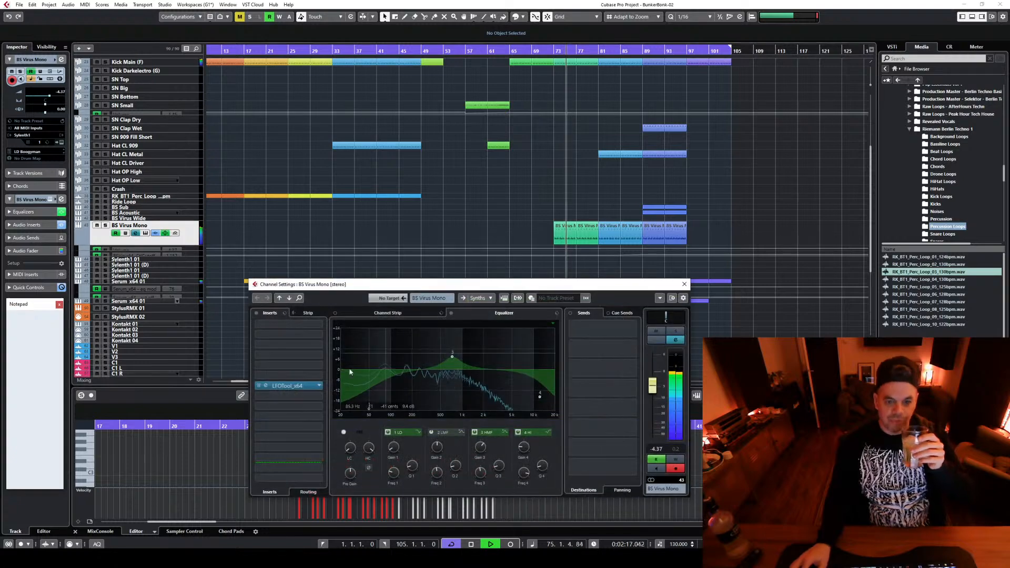
left_click(259, 386)
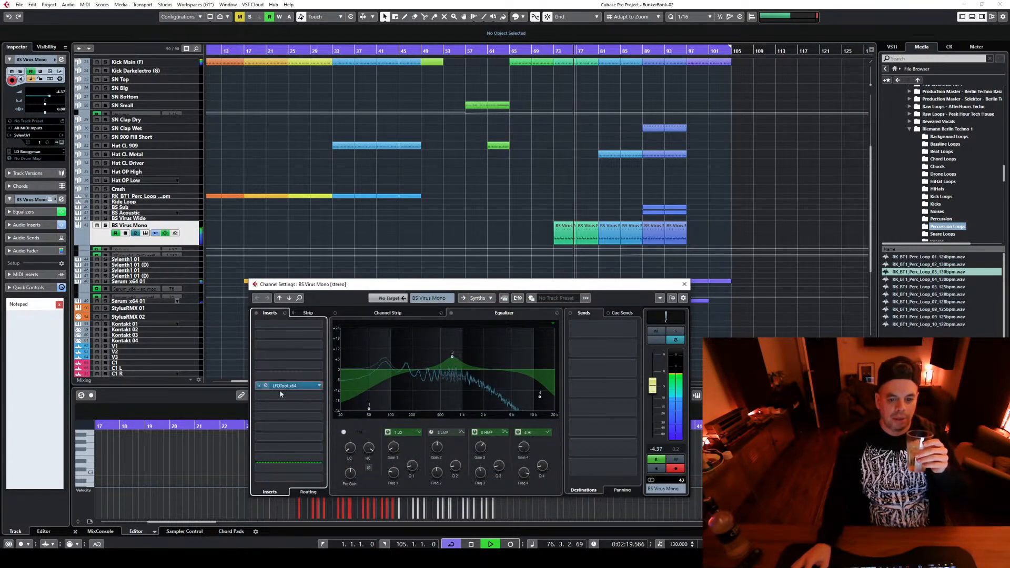
left_click(516, 431)
left_click(516, 431)
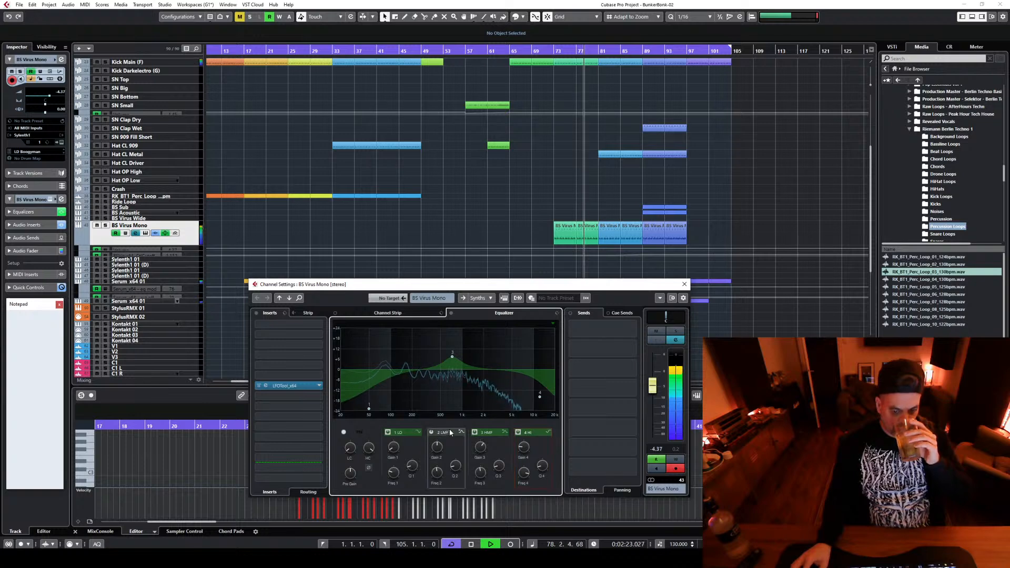
On BS Virus Mono, enable EQ band 2 with a slight boost between 2 and 5 kHz, move the low band slightly higher and close the settings
left_click(431, 432)
left_click_drag(454, 369, 507, 362)
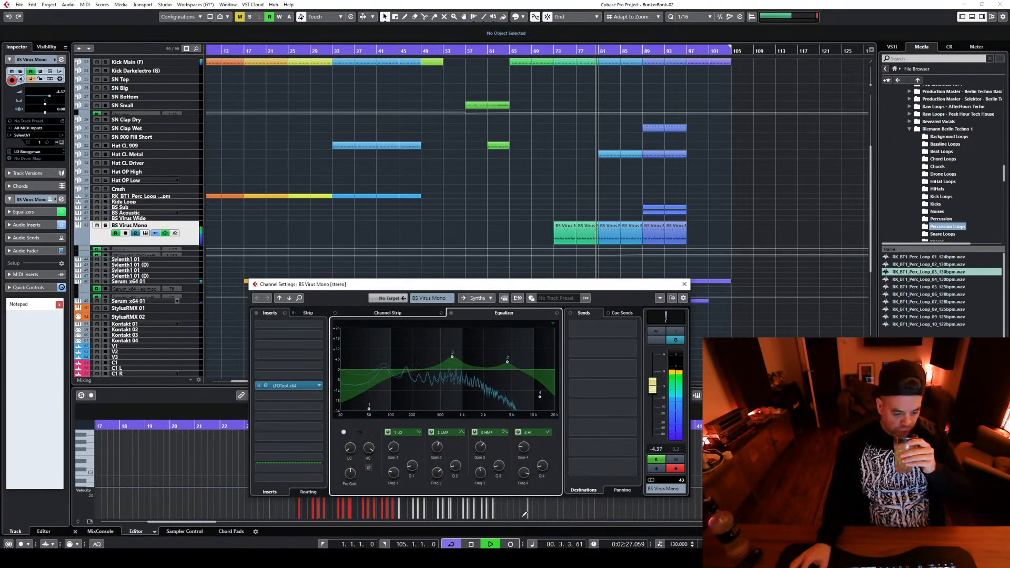
left_click_drag(370, 408, 381, 415)
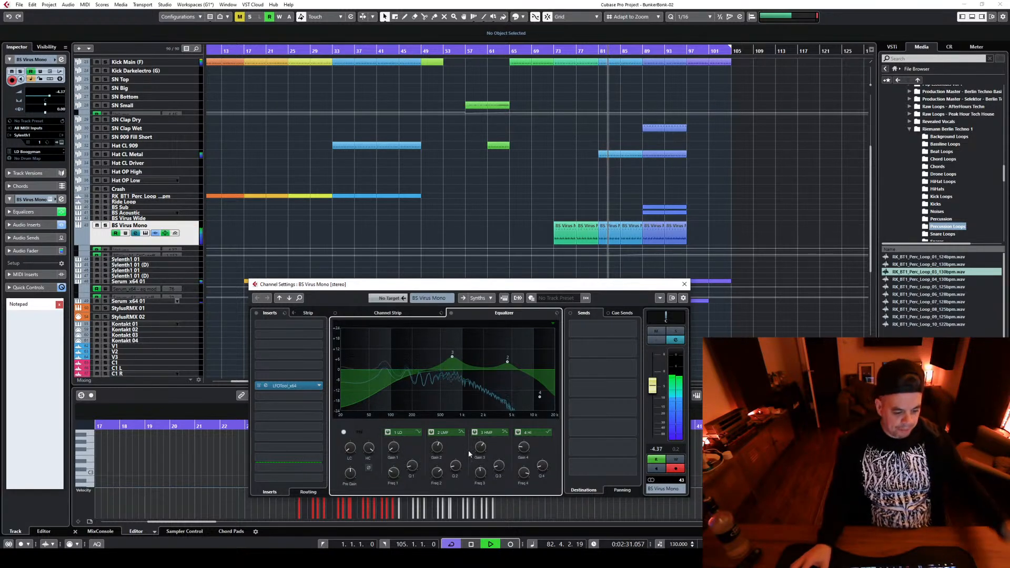
left_click(683, 284)
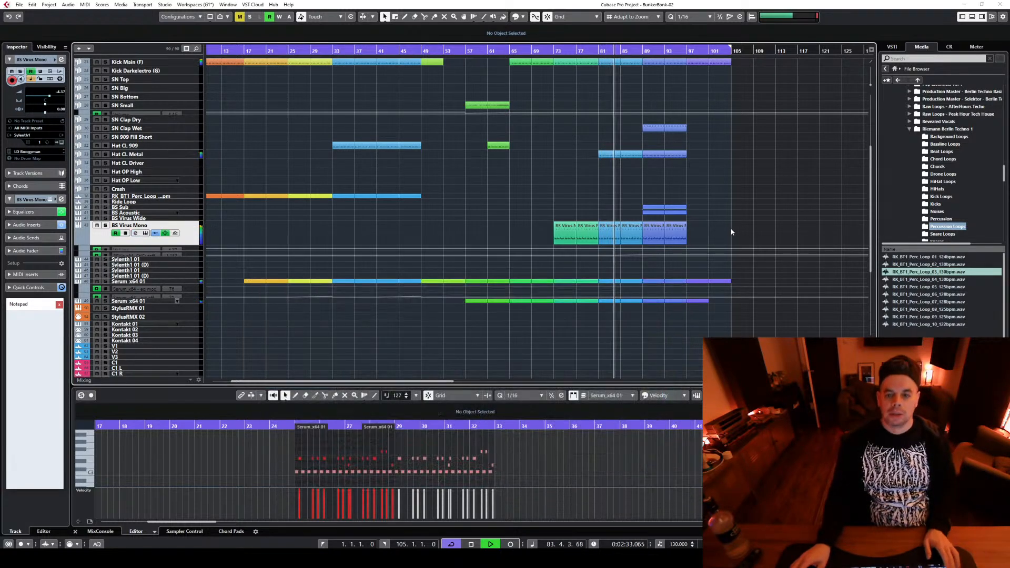
Expand the BS Virus Mono filter cutoff automation lane and add a point near the end of bar 92 on the existing curve
left_click(191, 253)
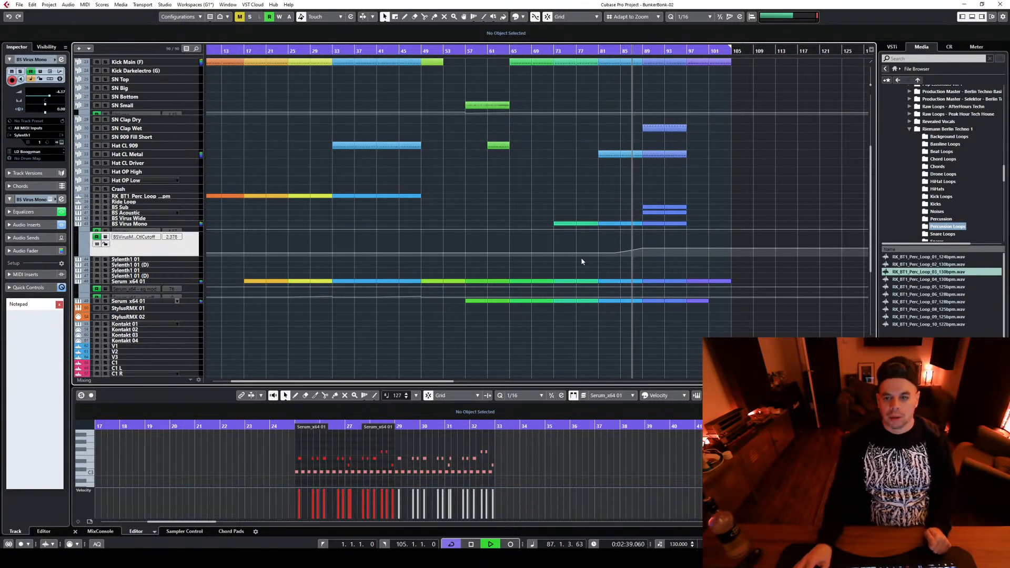
scroll(695, 282, "up", 5)
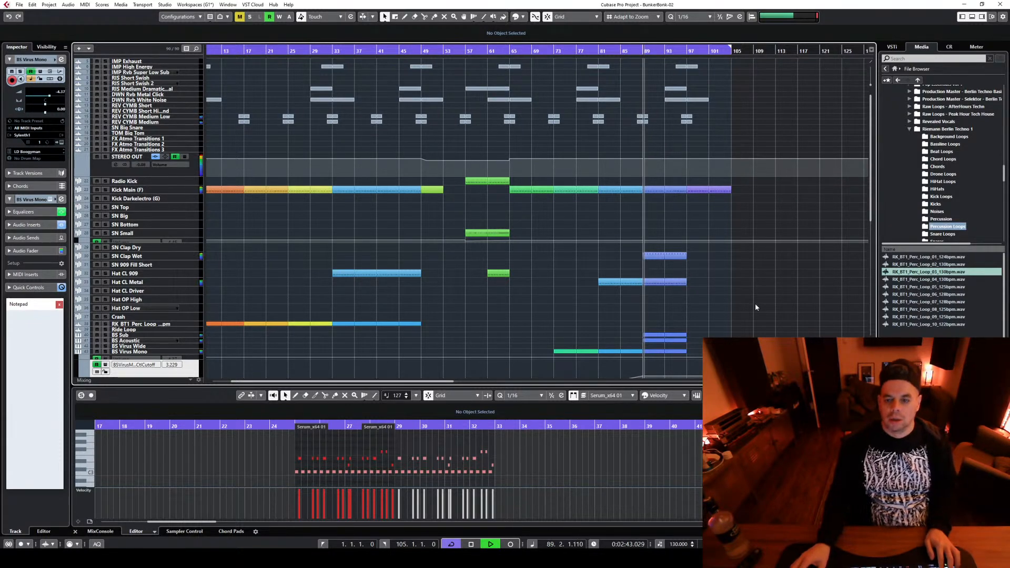
scroll(756, 302, "down", 6)
key("g")
key("g")
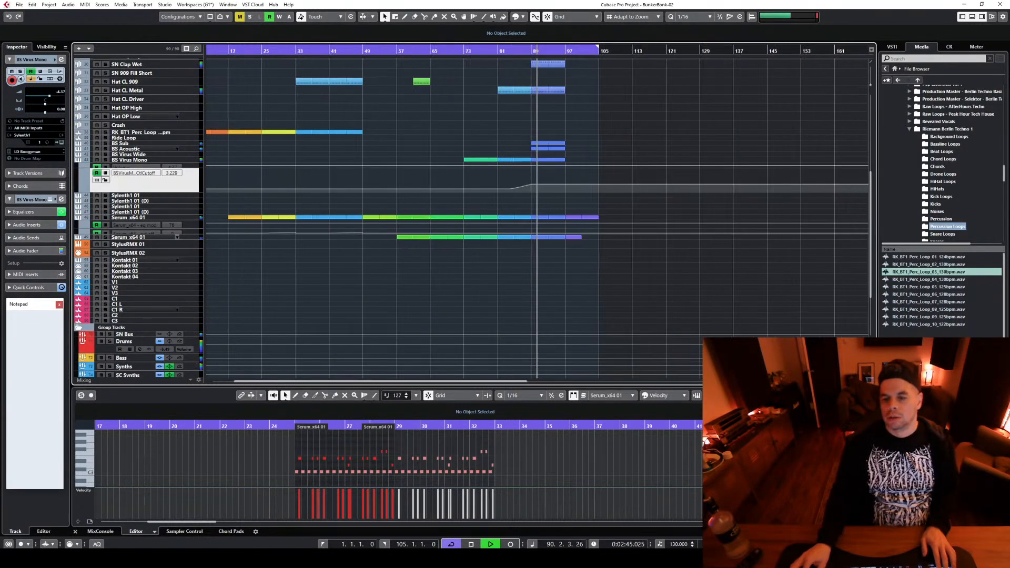
key("h")
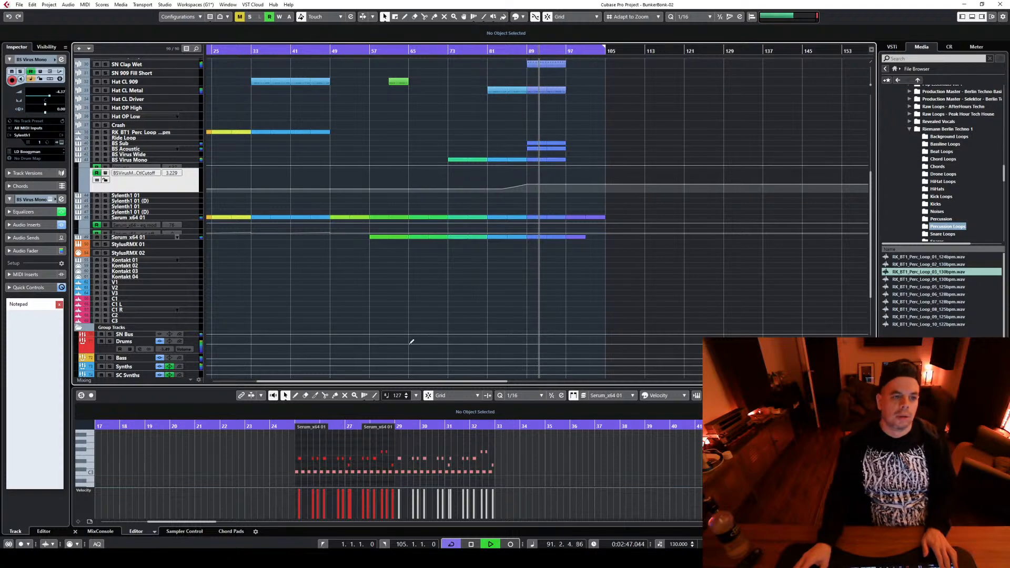
key("h")
key("h")
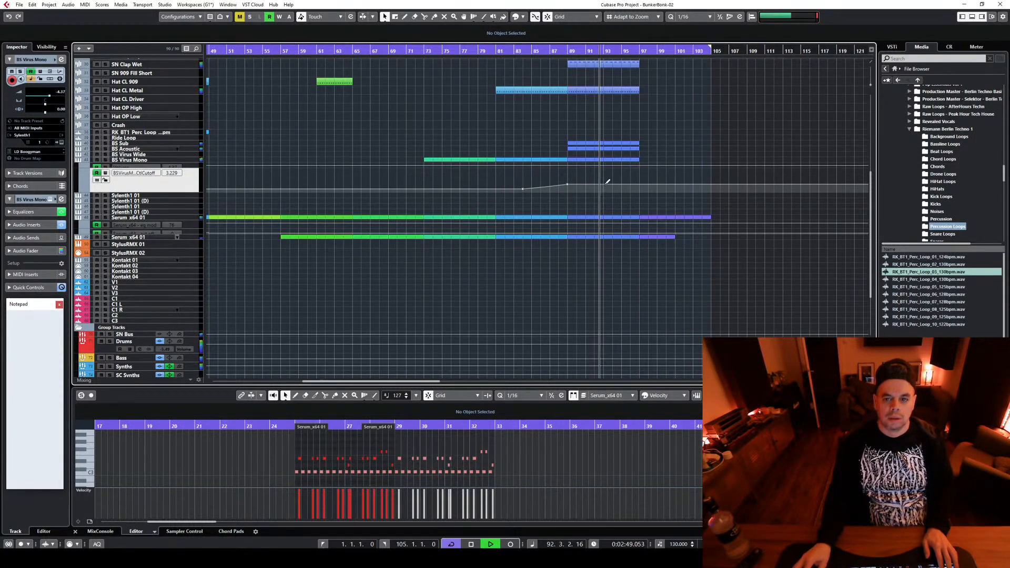
left_click(603, 185)
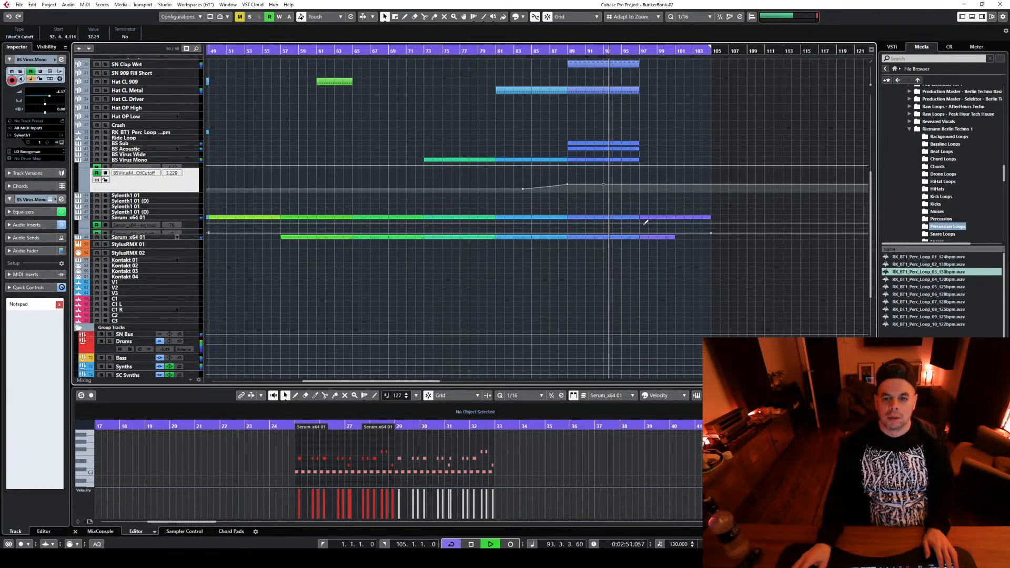
Duplicate the clap, hat, bass and Serum parts of bars 89–97 to fill bars 97–105
mouse_move(635, 261)
left_mouse_down()
mouse_move(623, 175)
mouse_move(556, 278)
mouse_move(573, 250)
mouse_move(650, 263)
left_mouse_up()
scroll(621, 171, "up", 4)
scroll(771, 237, "down", 4)
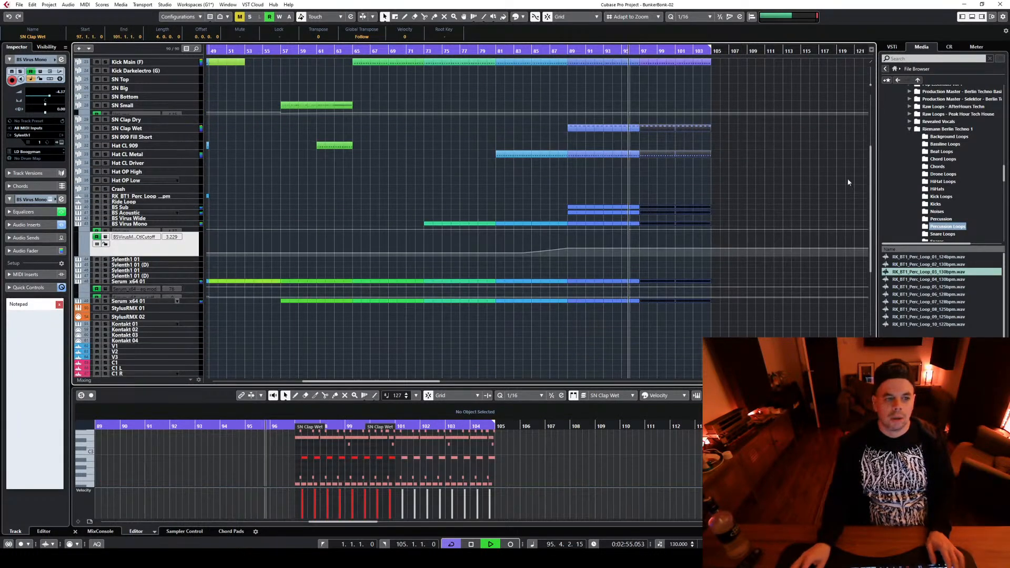
Deselect the copied parts, set the playback position to bar 97 and audition the extended section
left_click(759, 207)
key("space")
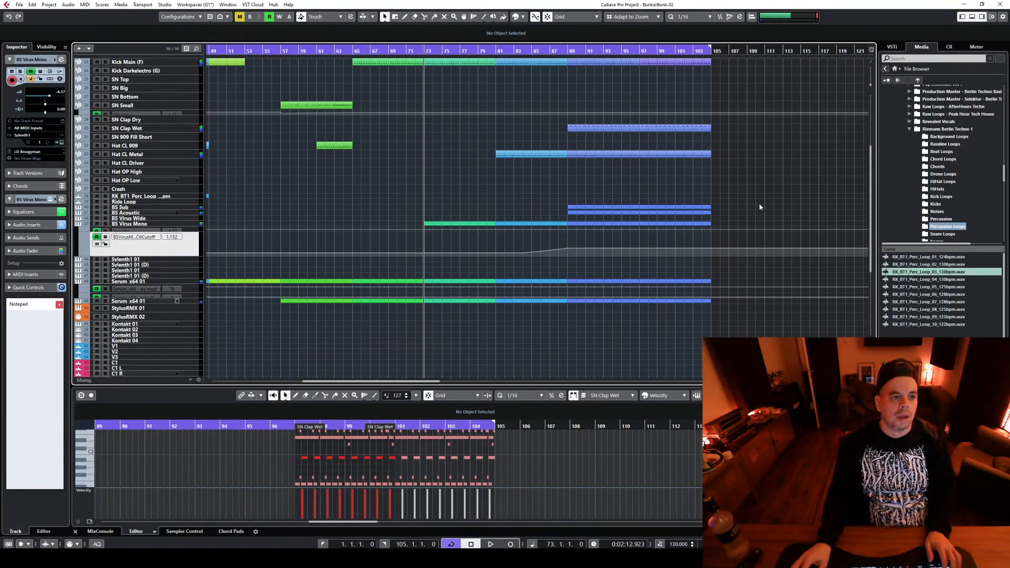
left_click(640, 55)
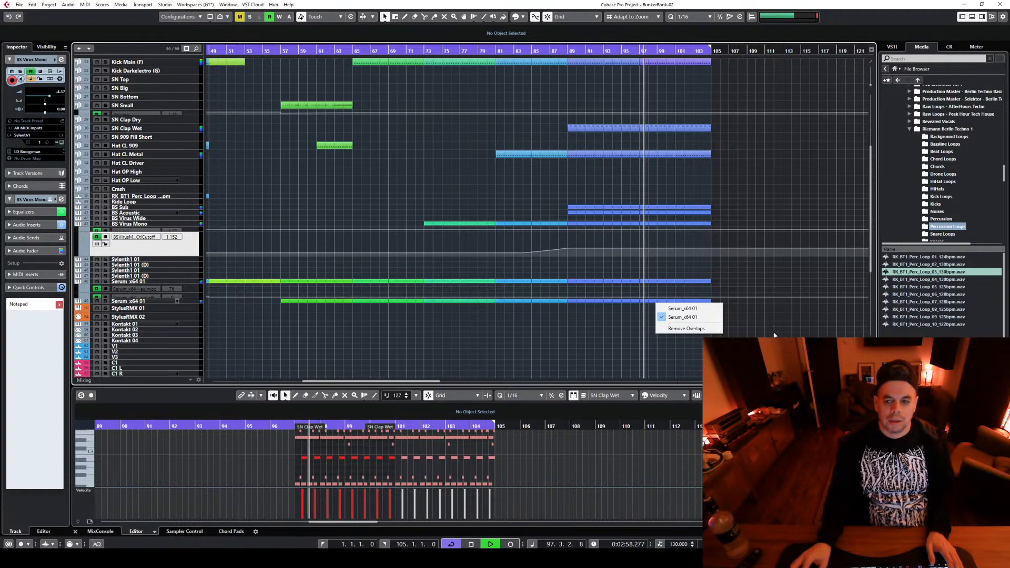
key("space")
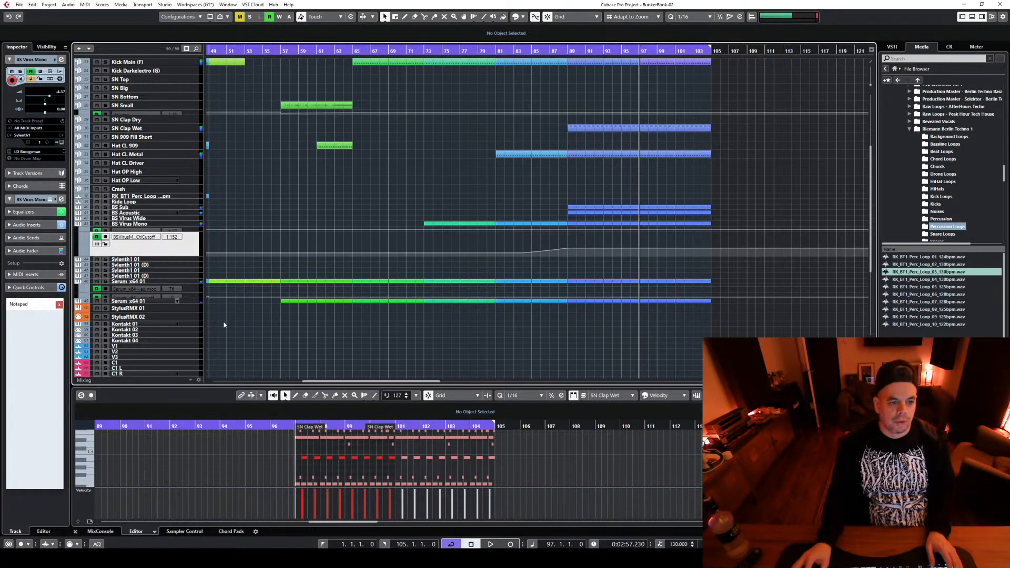
Rename the lower Serum_x64 01 track as LD Alien and the upper one as STAB Techno
left_click(195, 302)
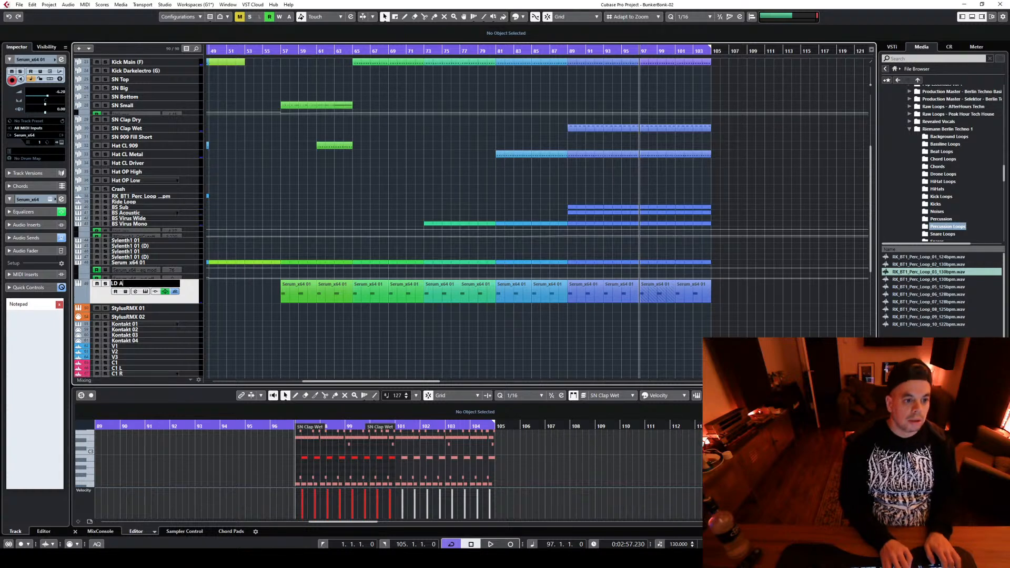
key("Return")
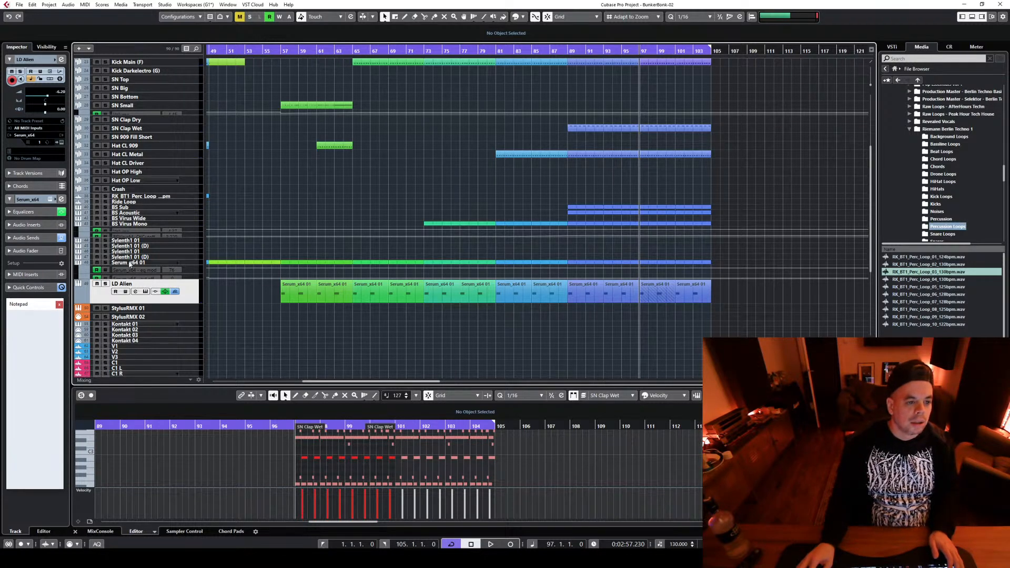
left_click(194, 262)
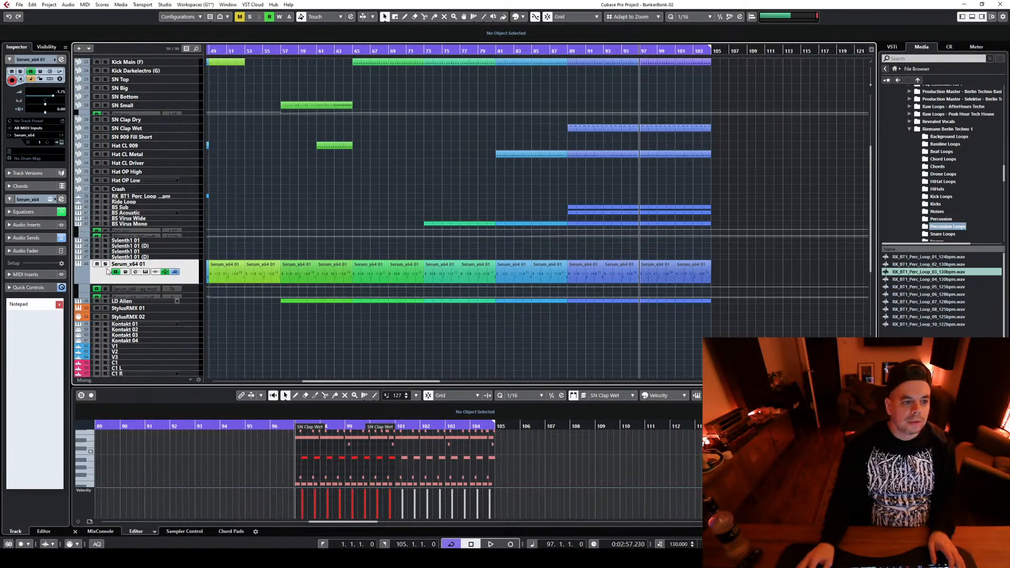
double_click(128, 263)
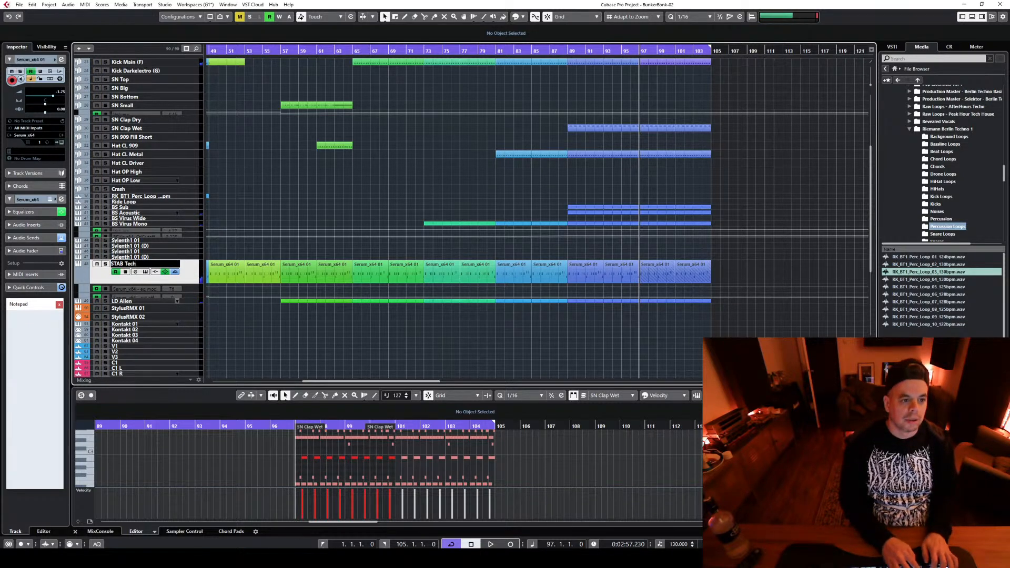
key("Return")
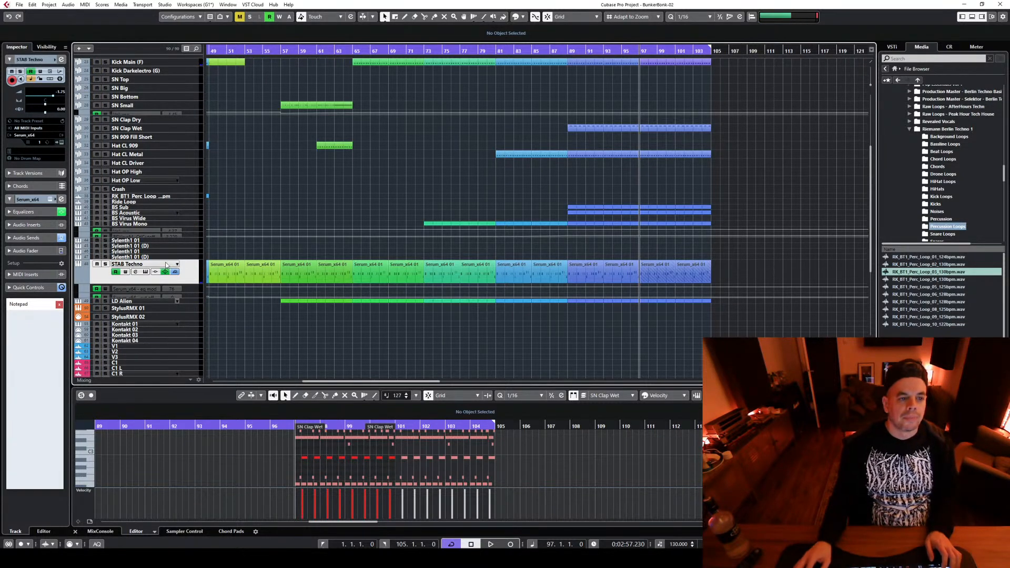
Audition from bar 97, then delete the LD Alien part at bars 101–105 and the bar 99 note in the part before it
key("space")
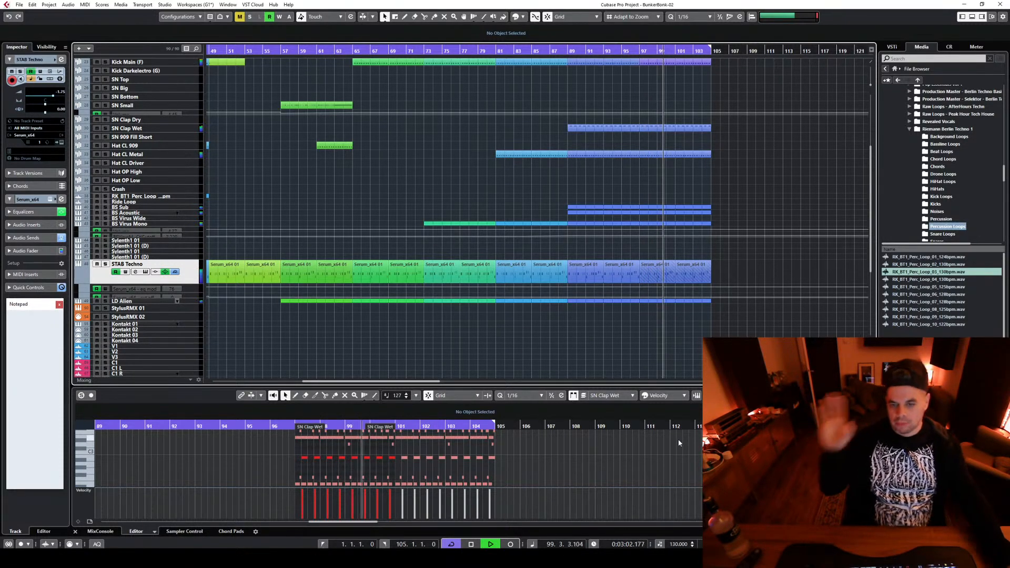
key("space")
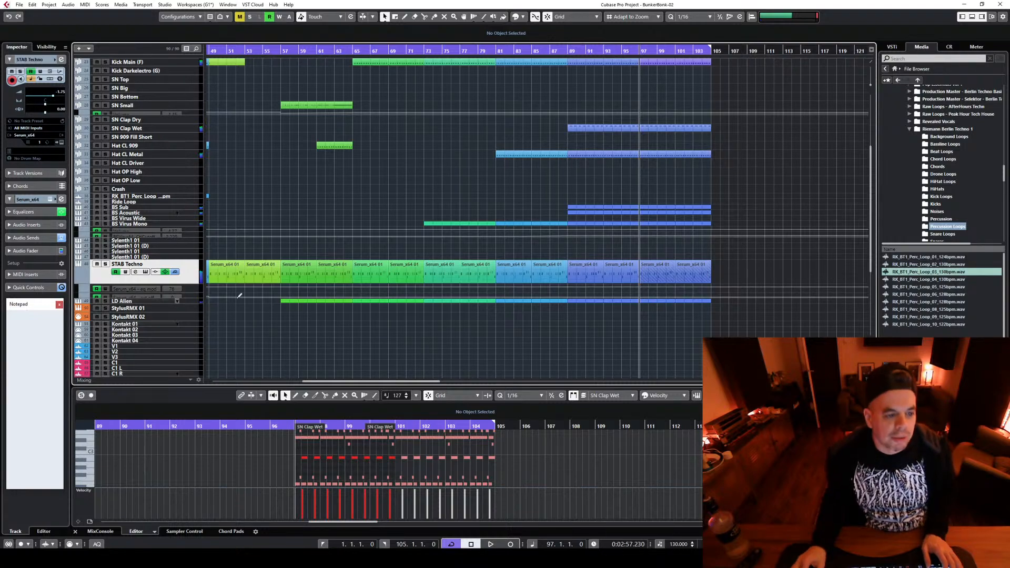
left_click(190, 298)
left_click(645, 299)
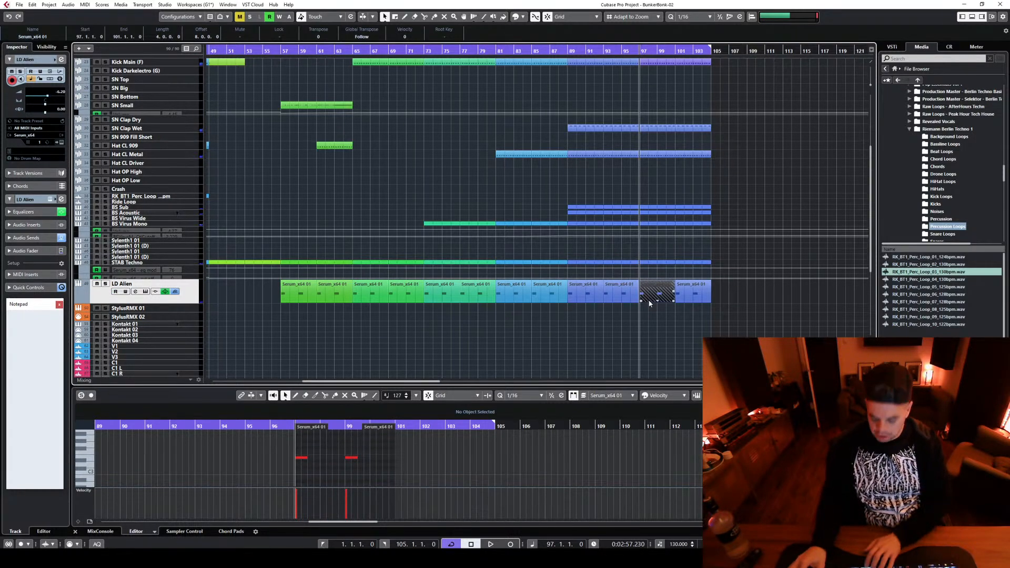
key("Right")
key("Delete")
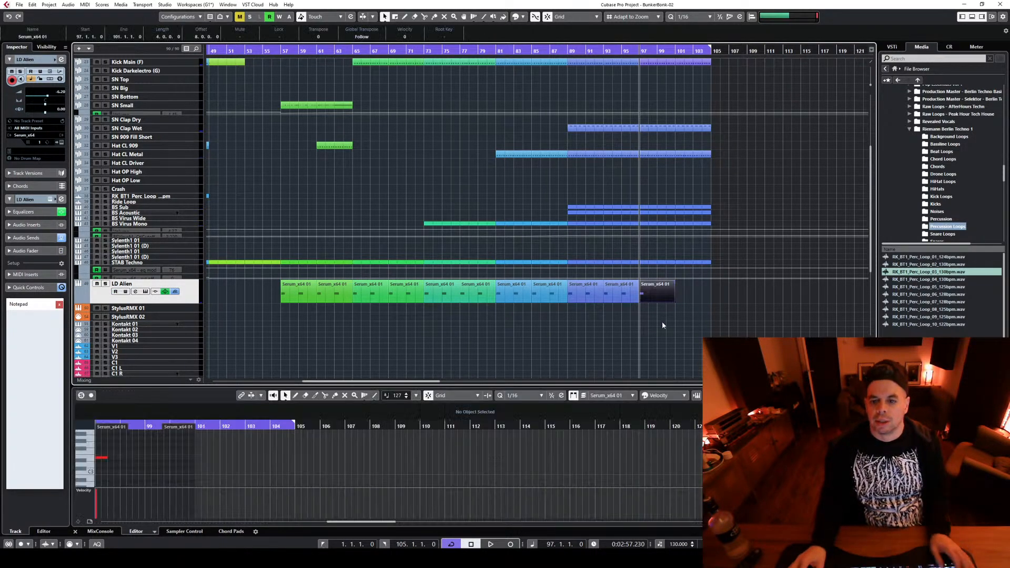
Select all parts between bars 97 and 105 and colour them purple
scroll(761, 223, "up", 5)
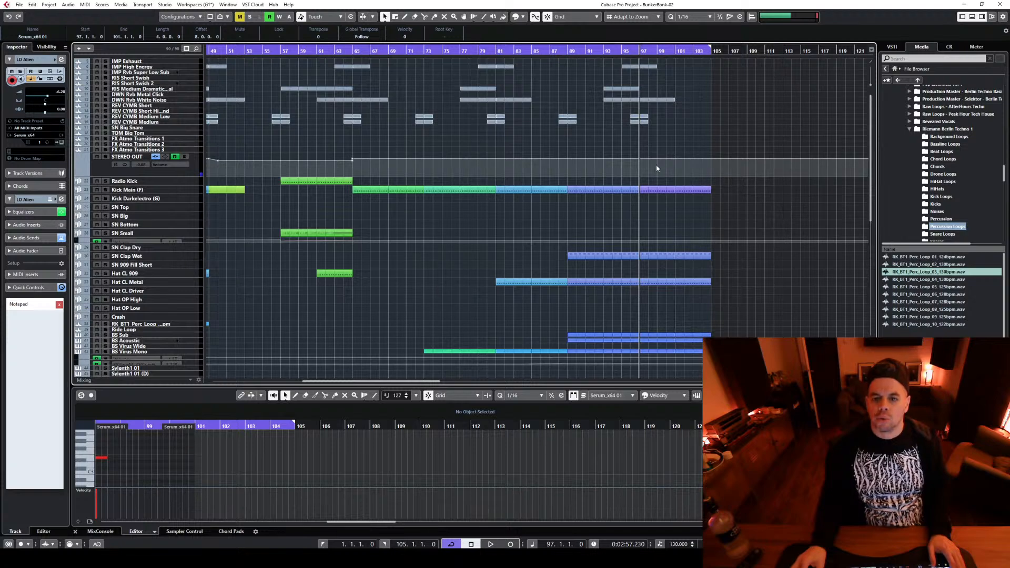
left_click_drag(640, 161, 759, 275)
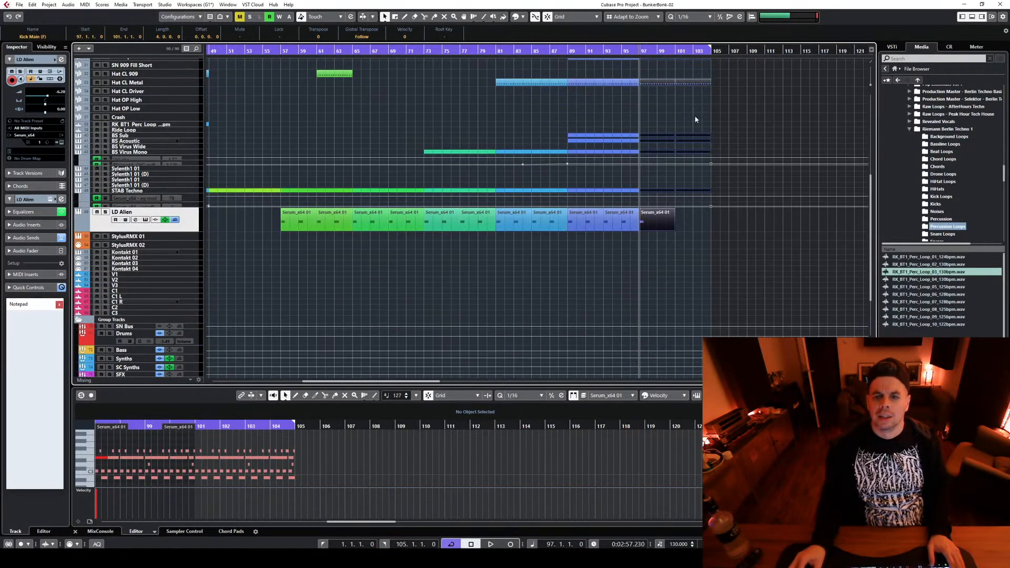
left_click(519, 19)
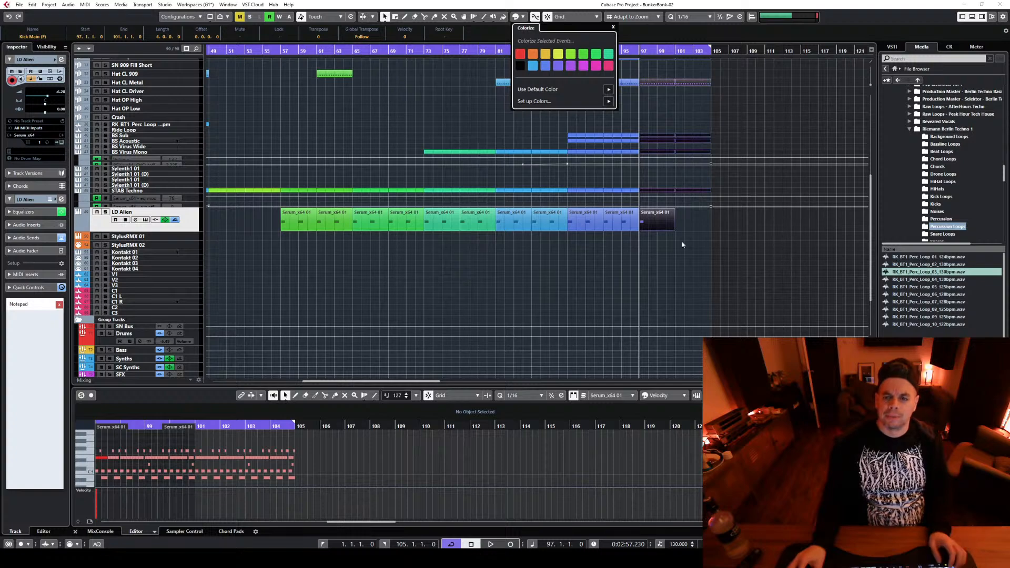
left_click(737, 276)
Audition the arrangement briefly from bar 95
scroll(730, 292, "up", 5)
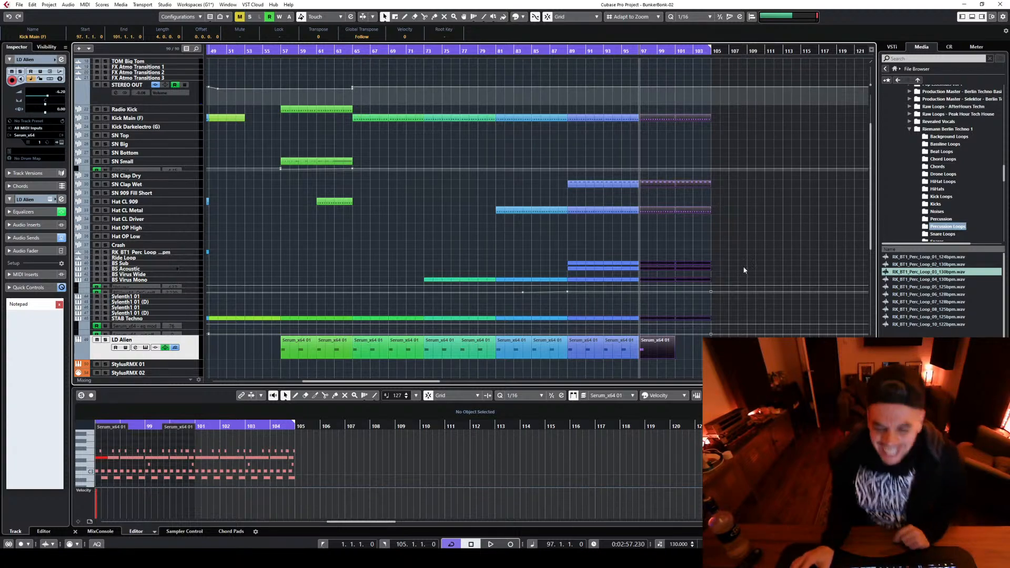
scroll(747, 280, "up", 3)
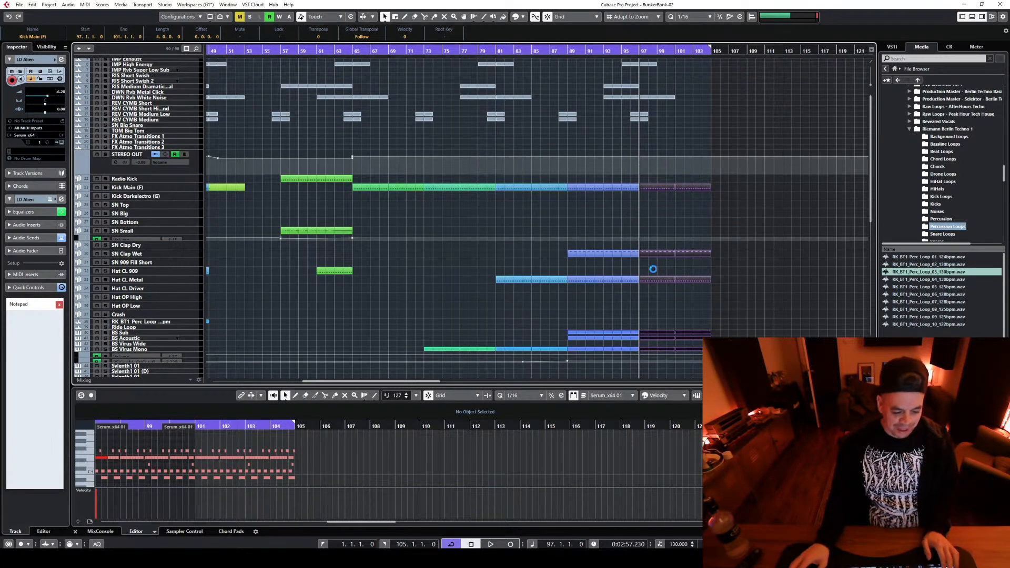
scroll(653, 269, "down", 5)
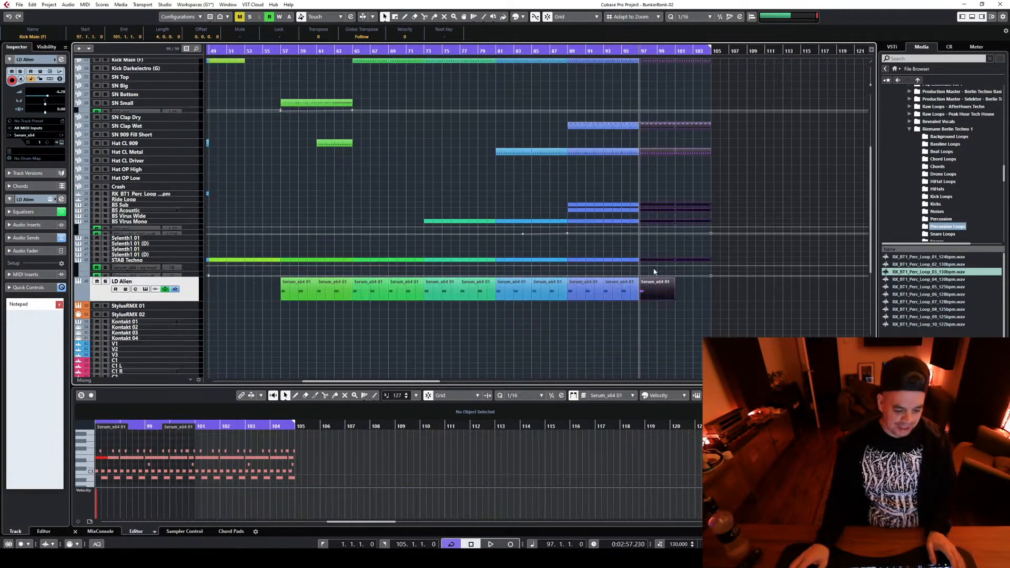
left_click(626, 51)
key("space")
scroll(536, 218, "up", 3)
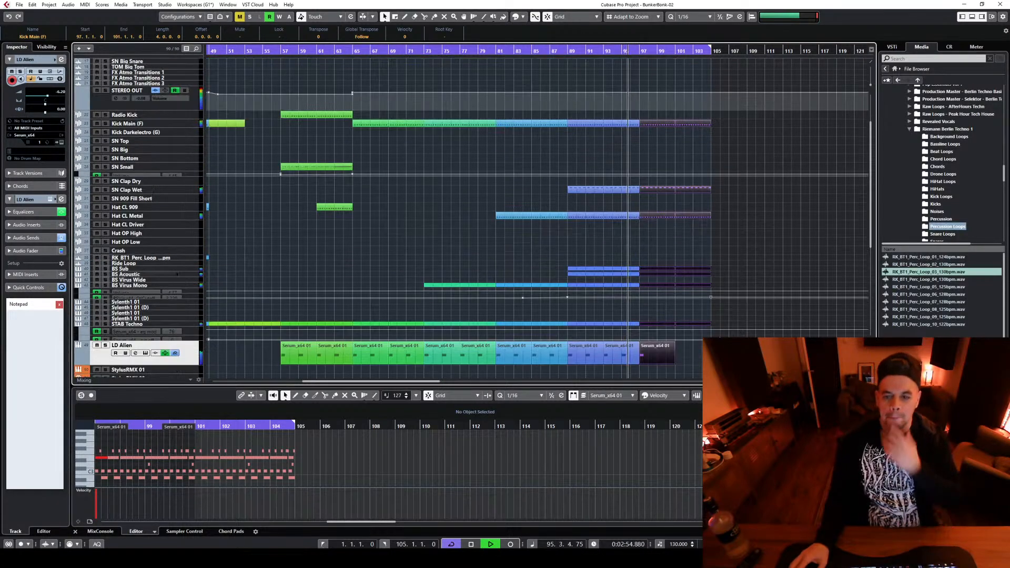
key("space")
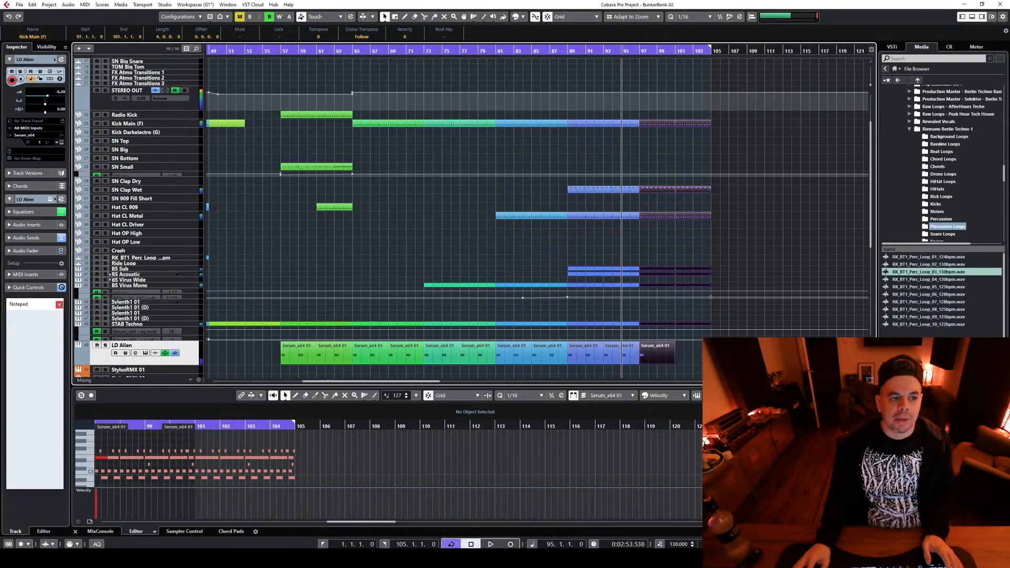
Add a part at bars 97–101 on the Hat CL Driver track and clear all its notes
left_click(182, 229)
left_click(657, 217)
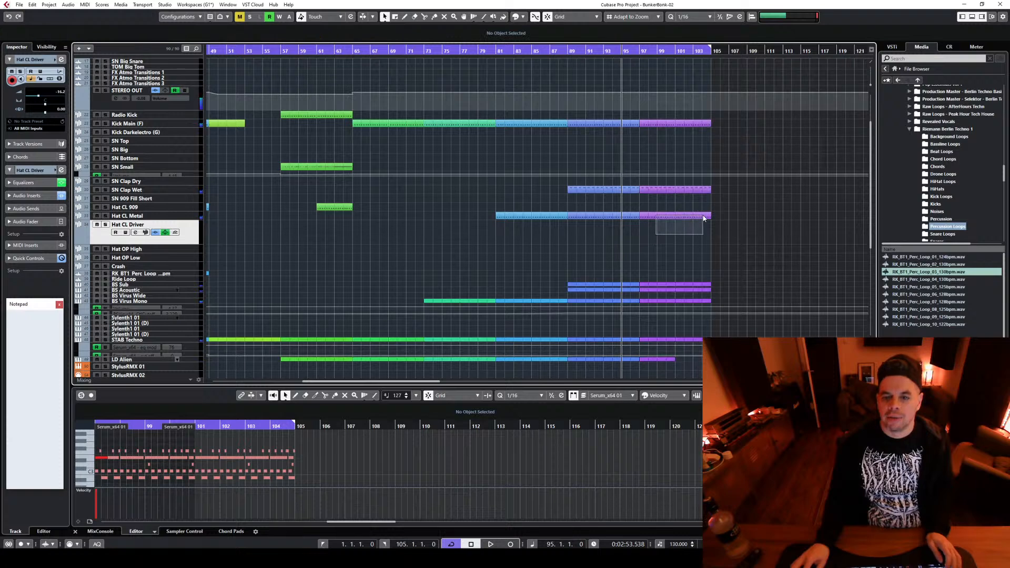
left_click_drag(656, 242, 657, 242)
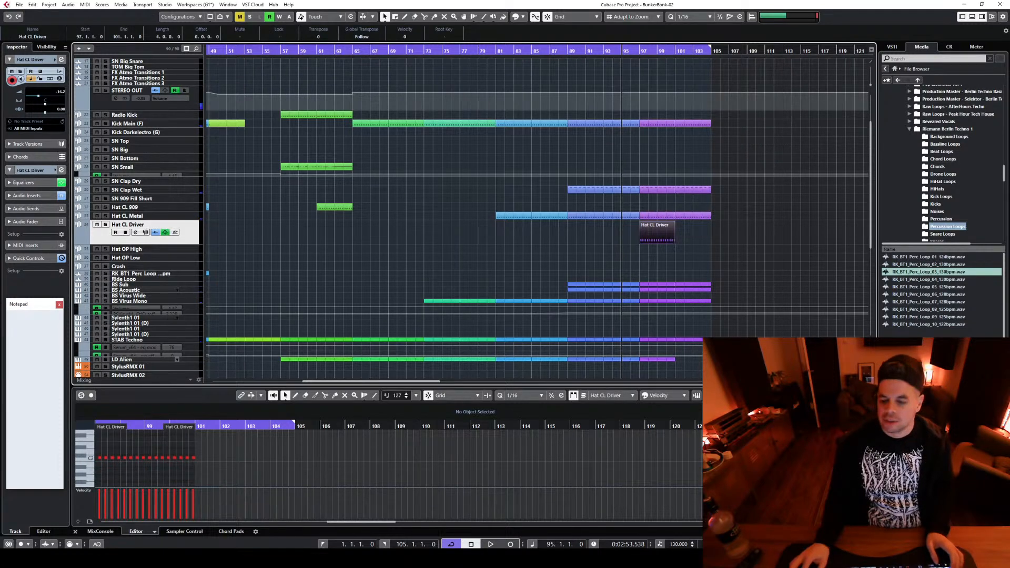
double_click(657, 233)
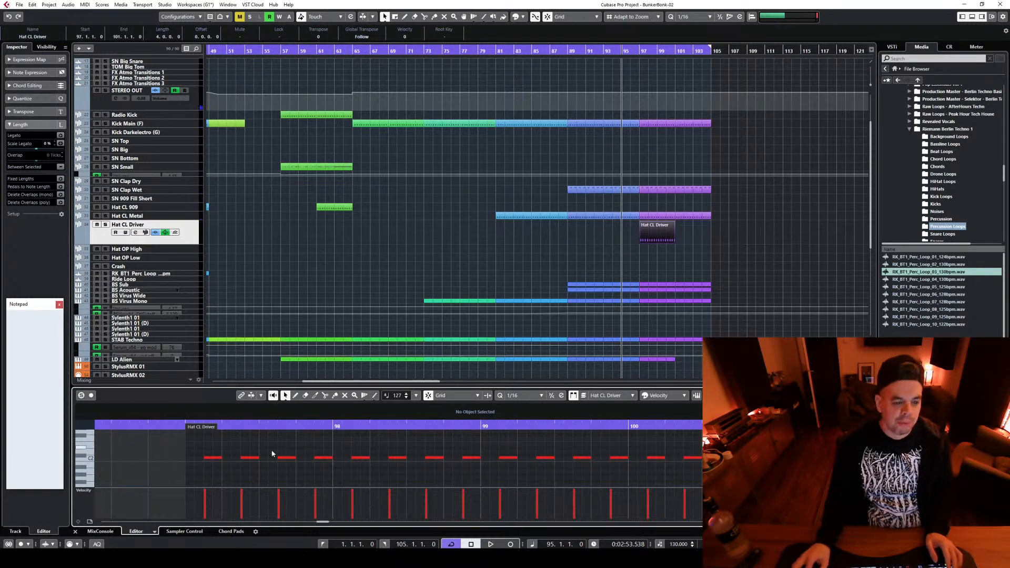
key("ctrl+a")
key("Delete")
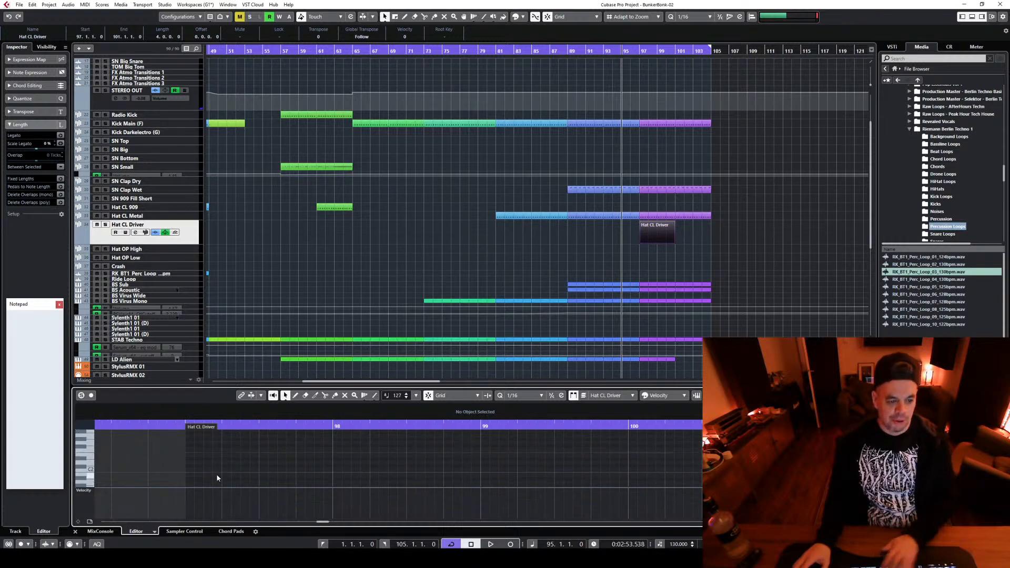
Enter four consecutive 1/16 notes at the start of bar 97 in the Hat CL Driver part and adjust their velocities
scroll(217, 477, "up", 2)
left_click(192, 445)
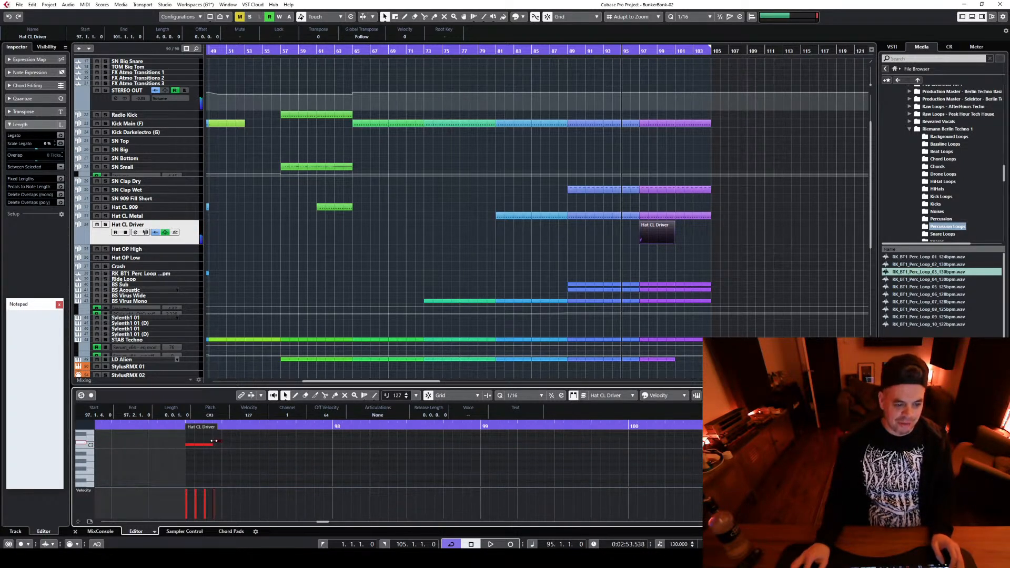
left_click_drag(217, 443, 217, 446)
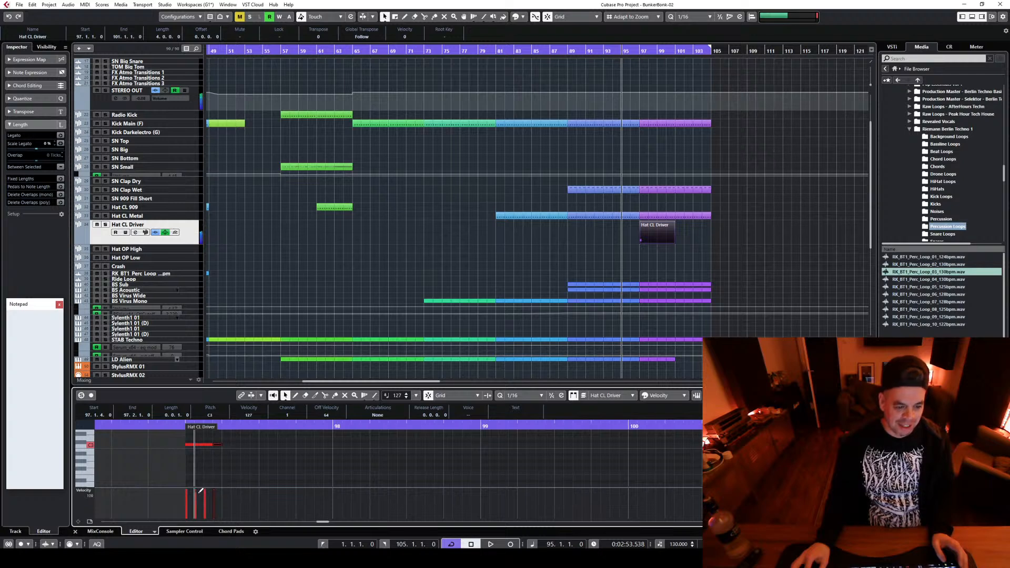
Duplicate the four-note hat pattern until it fills the Hat CL Driver part from bar 97 to 101
left_click_drag(230, 474, 172, 437)
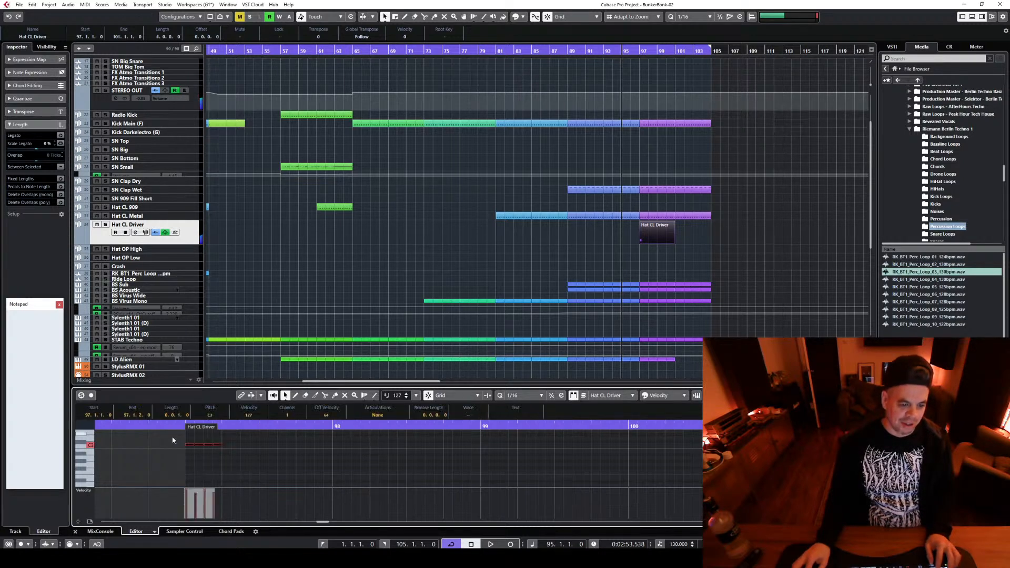
key("alt+d")
key("alt+d")
key("alt+d")
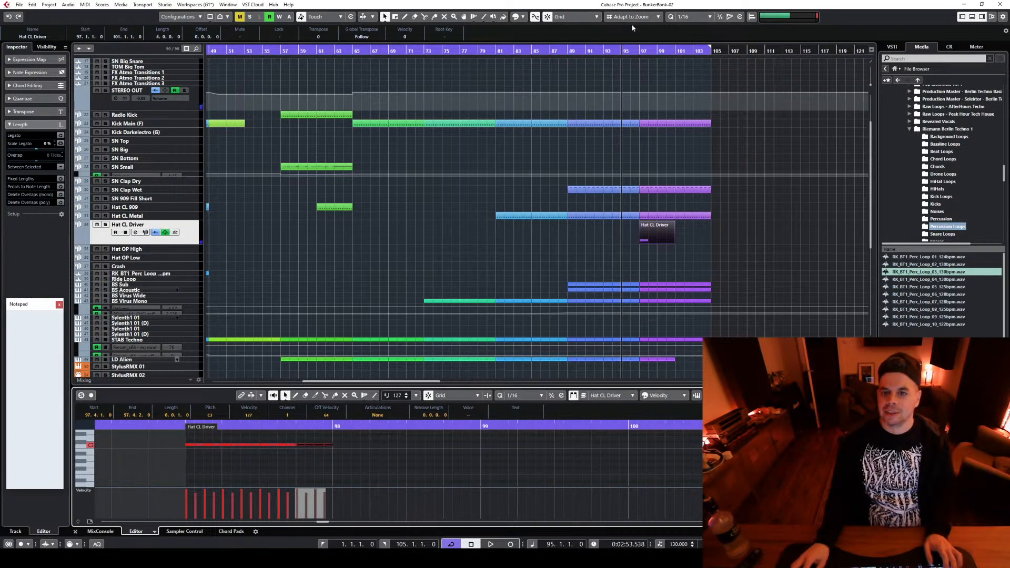
left_click(408, 460)
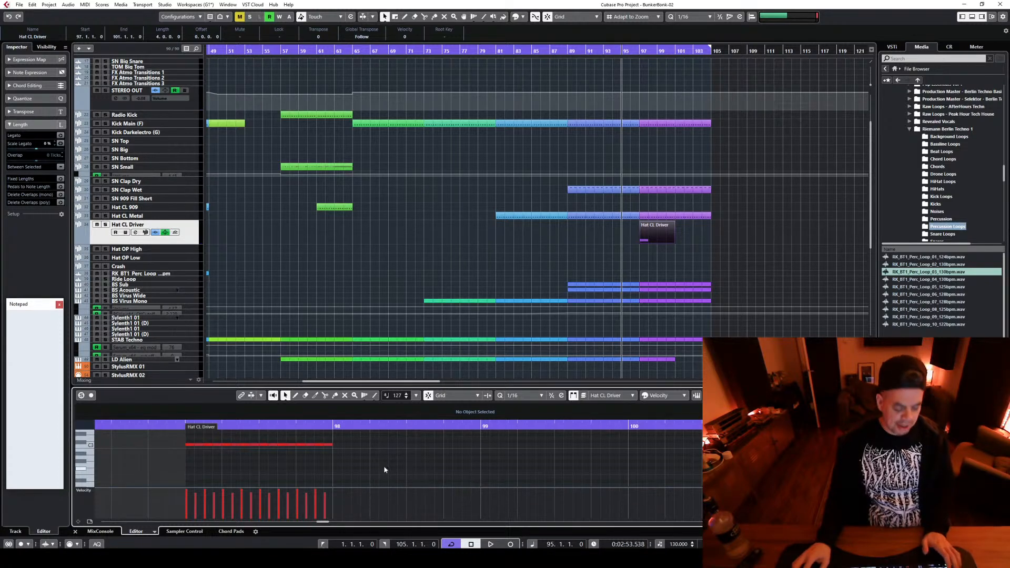
key("ctrl+a")
key("alt+d")
left_click(498, 471)
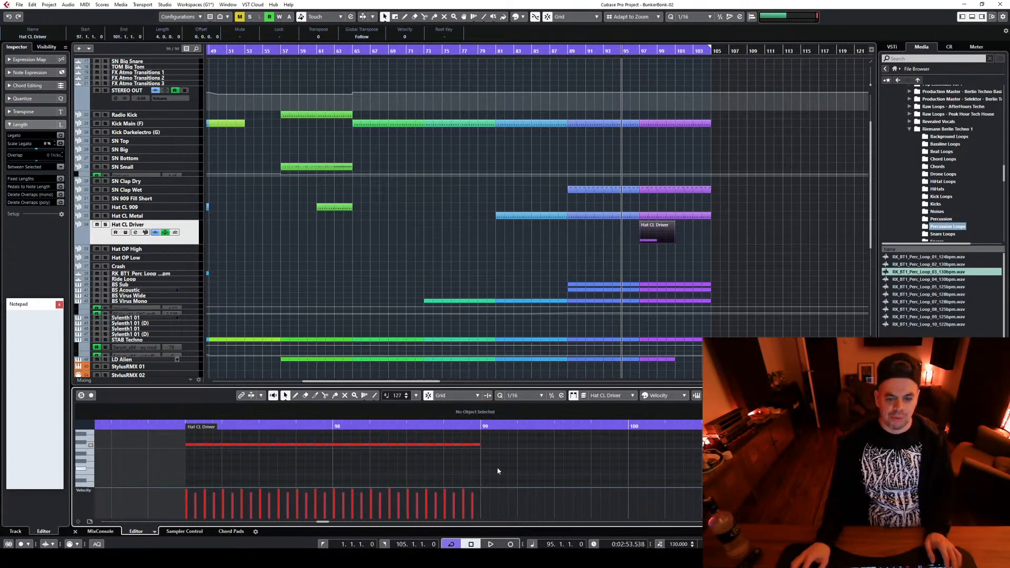
key("ctrl+a")
key("alt+d")
Copy the Hat CL Driver part to bars 101–105 and audition the section from bar 97
left_click(640, 50)
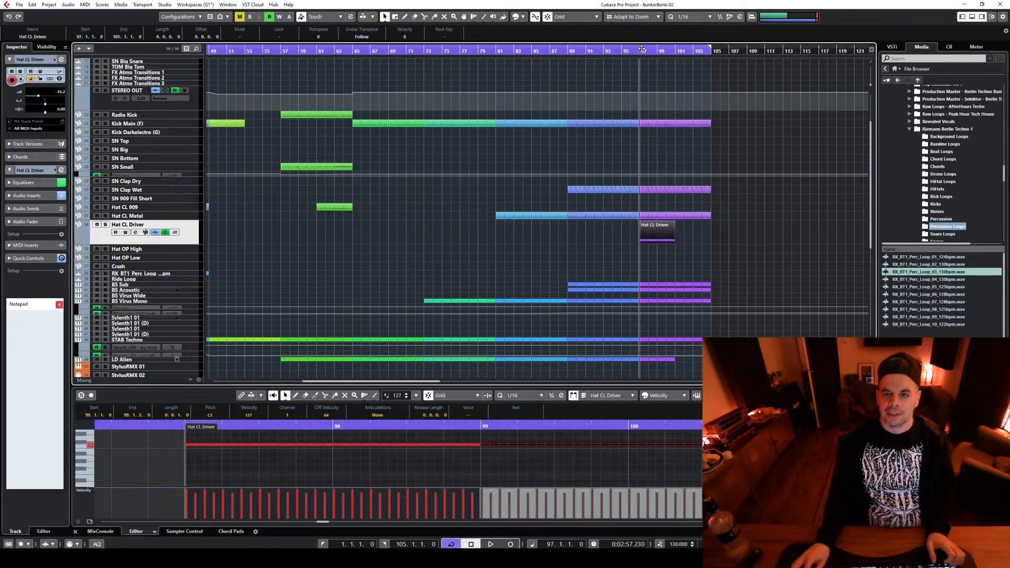
left_click_drag(653, 232, 693, 232)
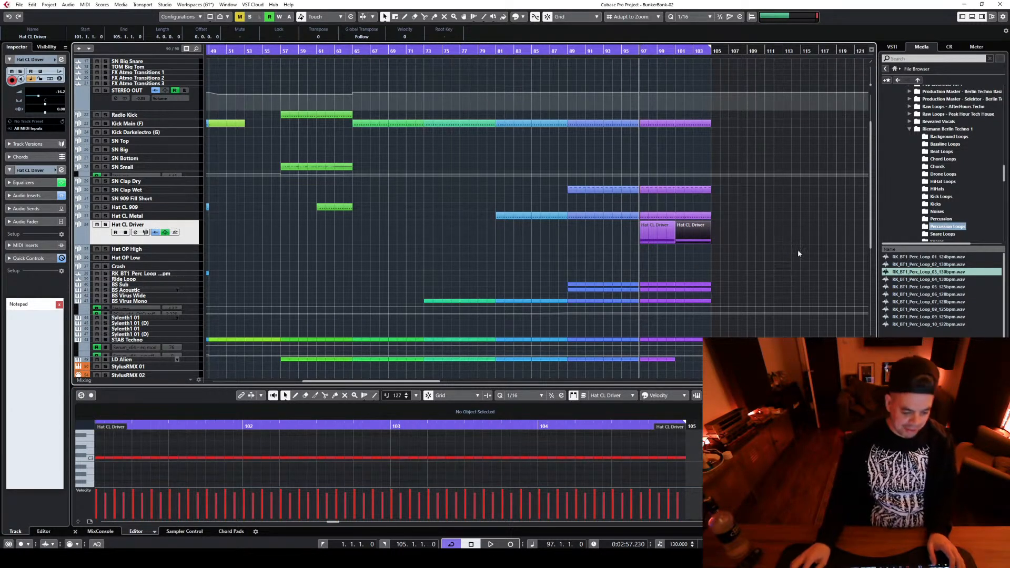
key("space")
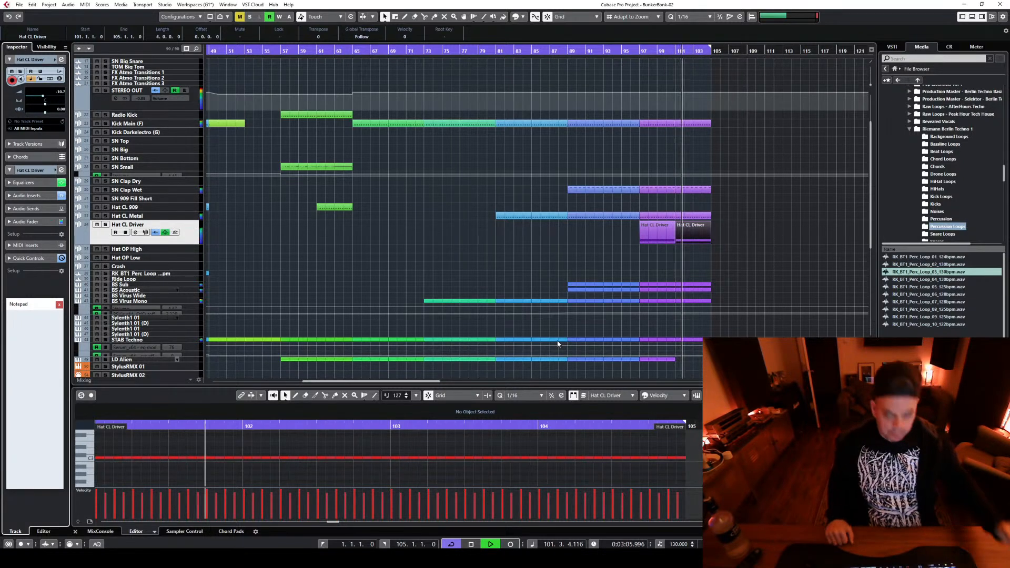
key("space")
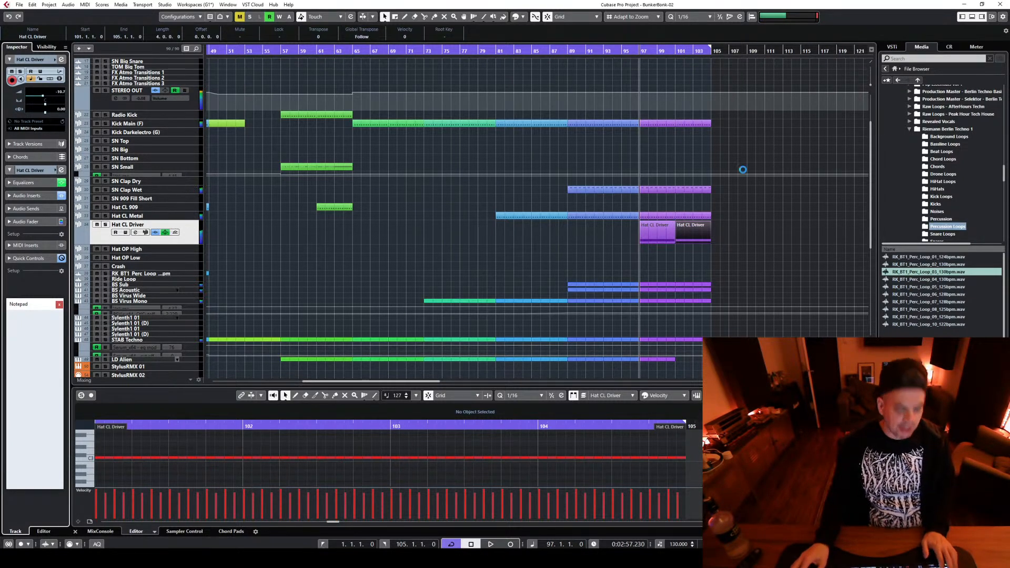
Set the playback position to bar 49 and play the arrangement from there
left_click_drag(362, 382, 356, 374)
left_click(232, 51)
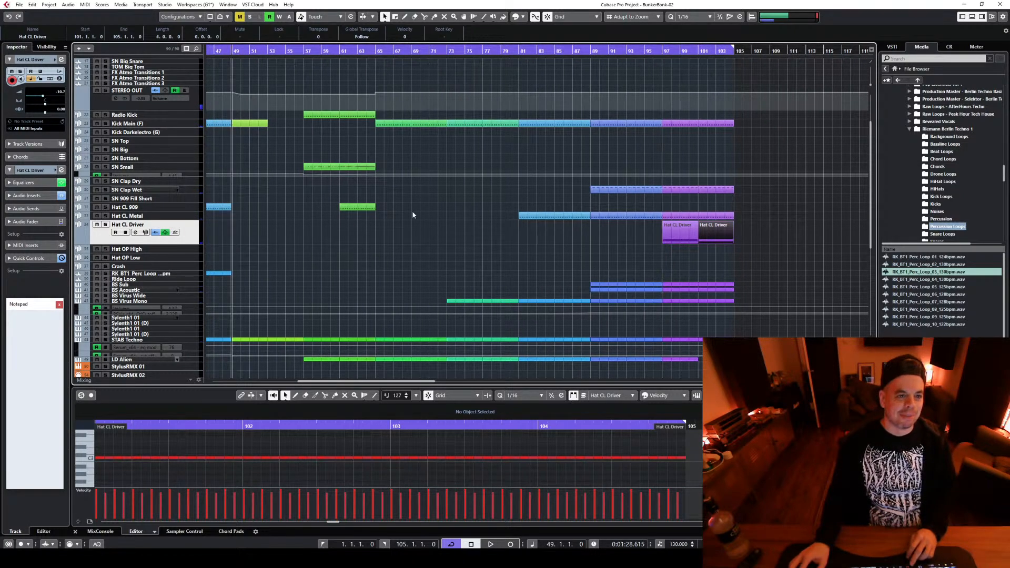
key("space")
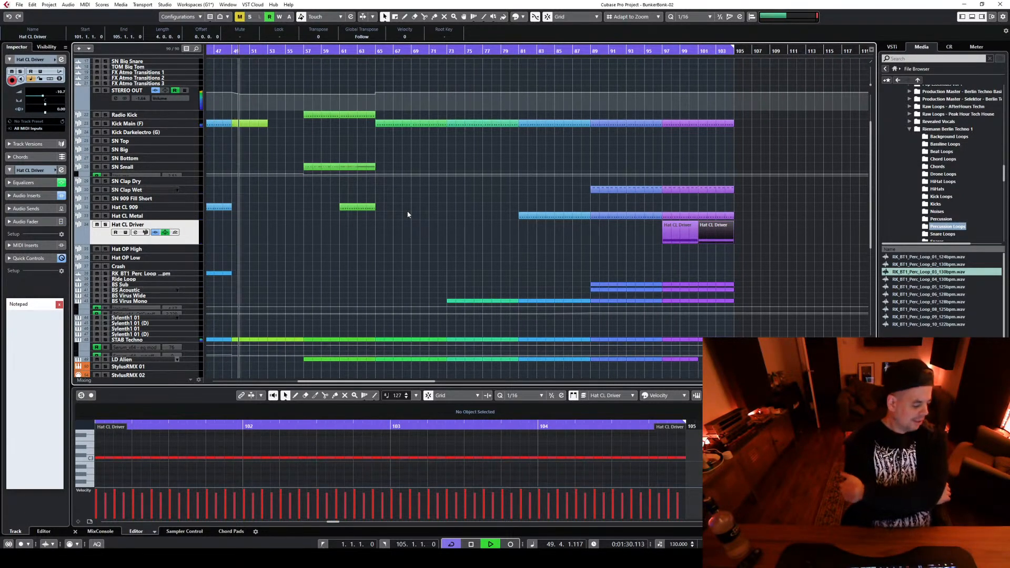
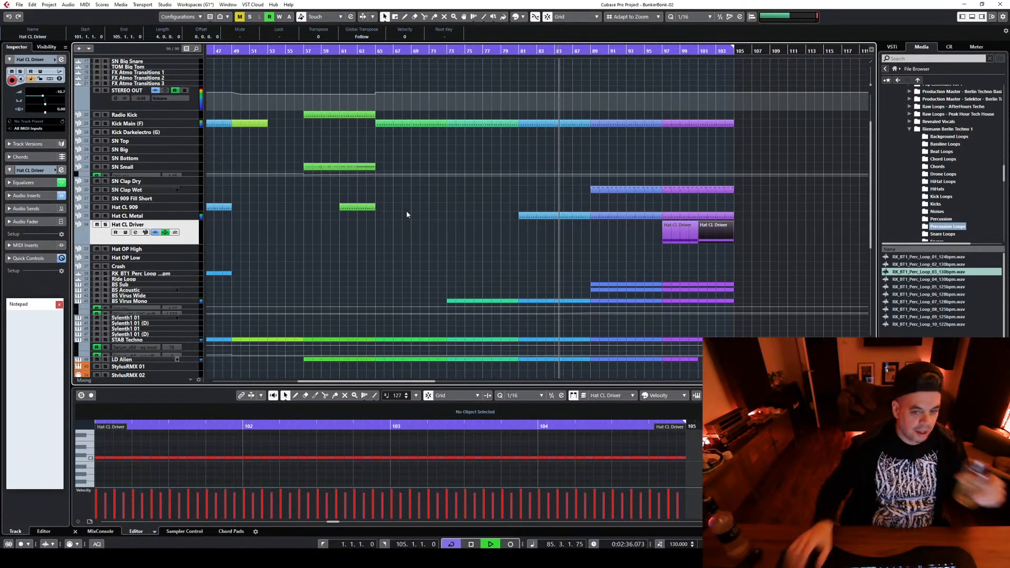
Stop playback and delete the LD Alien parts from bar 89 onward
scroll(562, 253, "down", 4)
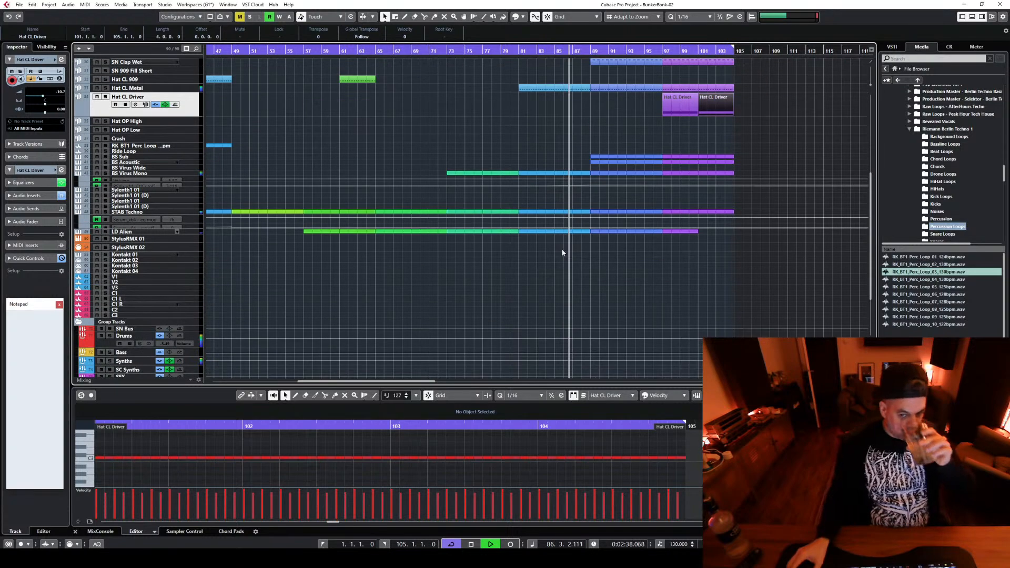
scroll(563, 253, "down", 3)
scroll(568, 244, "up", 4)
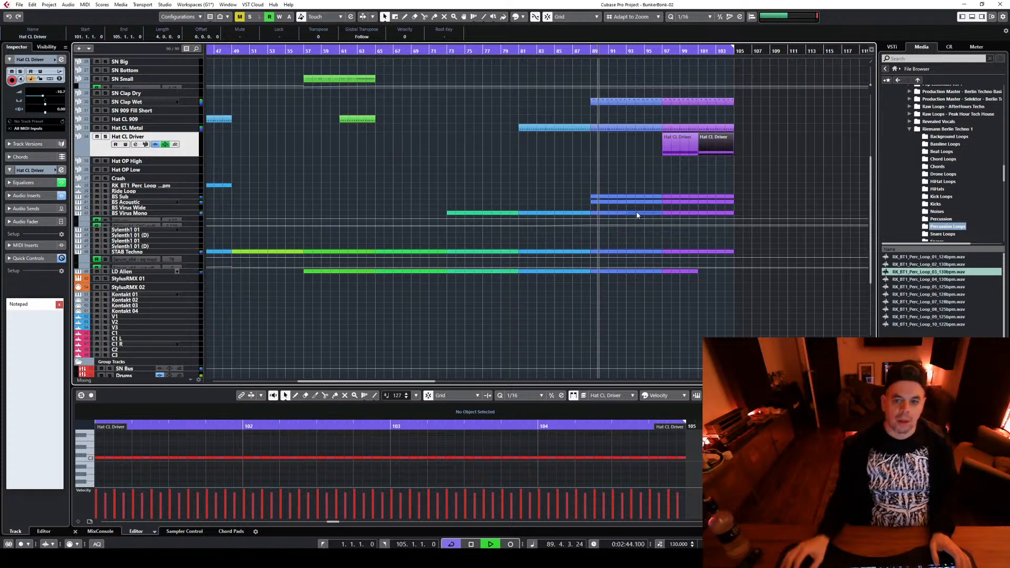
left_click(605, 271)
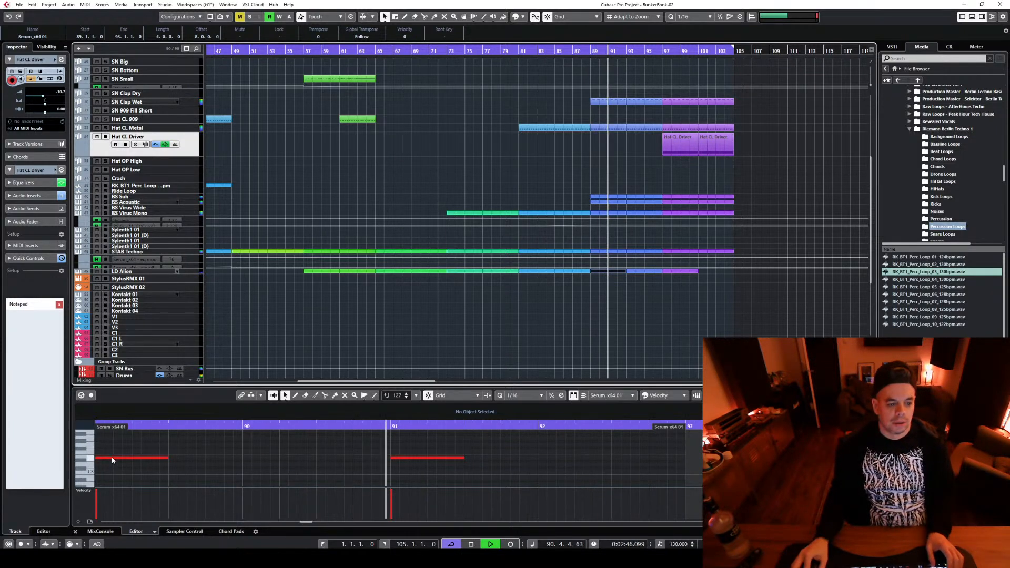
key("space")
left_click_drag(616, 289, 642, 272)
key("Delete")
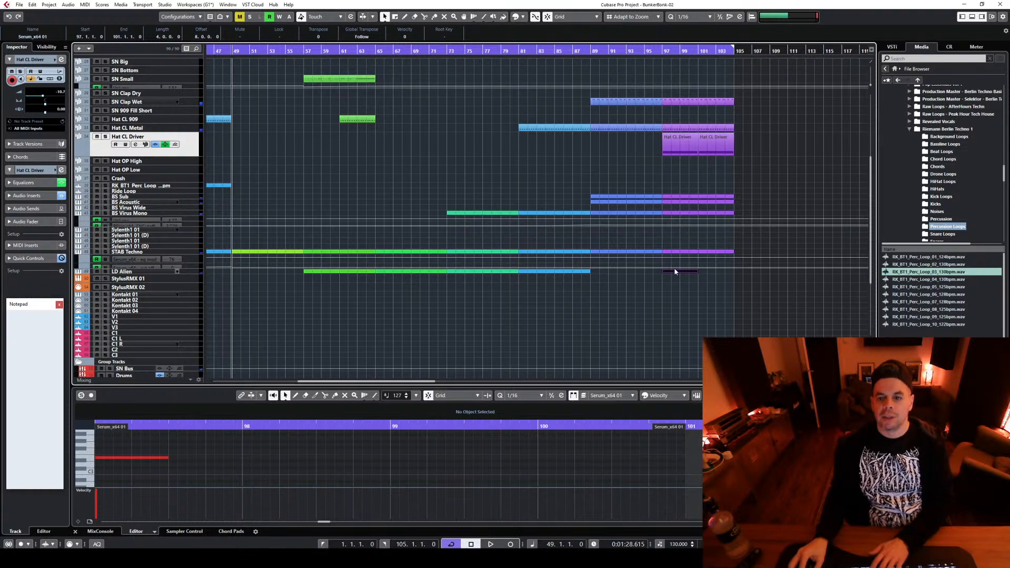
key("Delete")
Play the transition from bar 88 into bar 89 to audition it without the LD Alien lead
left_click(579, 50)
key("space")
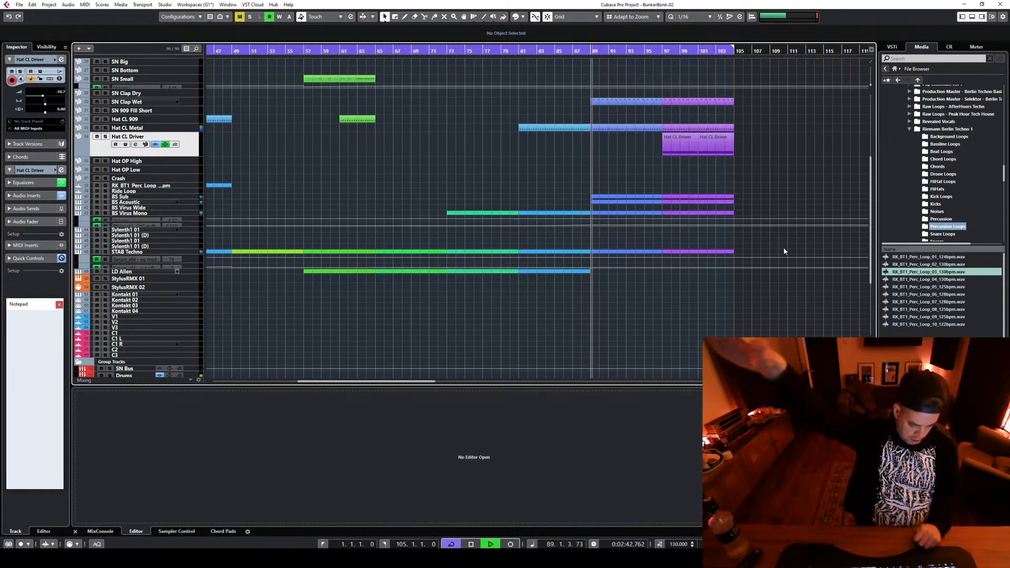
key("space")
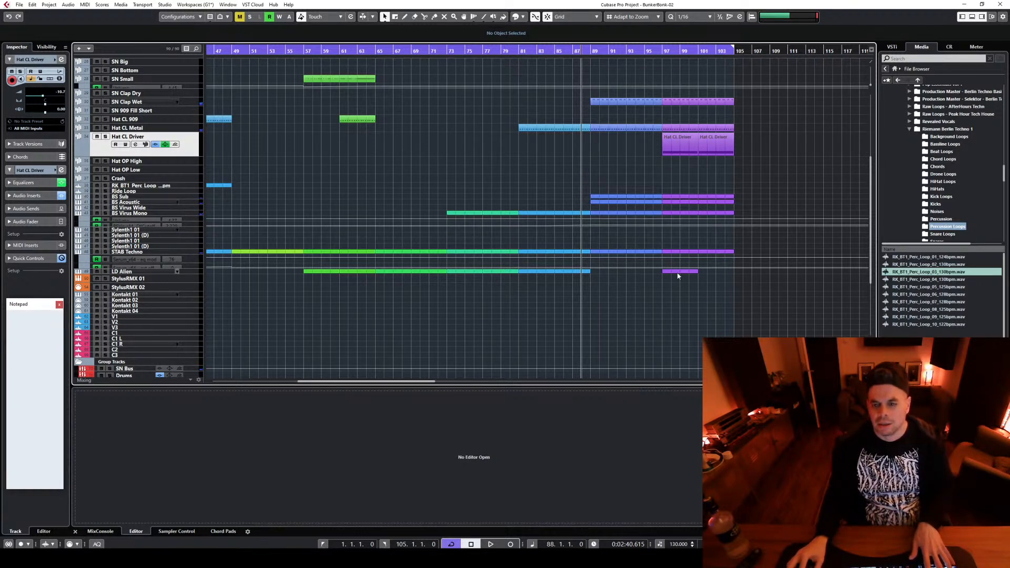
Move the remaining LD Alien part from bar 97 to bar 89 and colour it blue to match that section
left_click_drag(677, 276, 605, 273)
key("space")
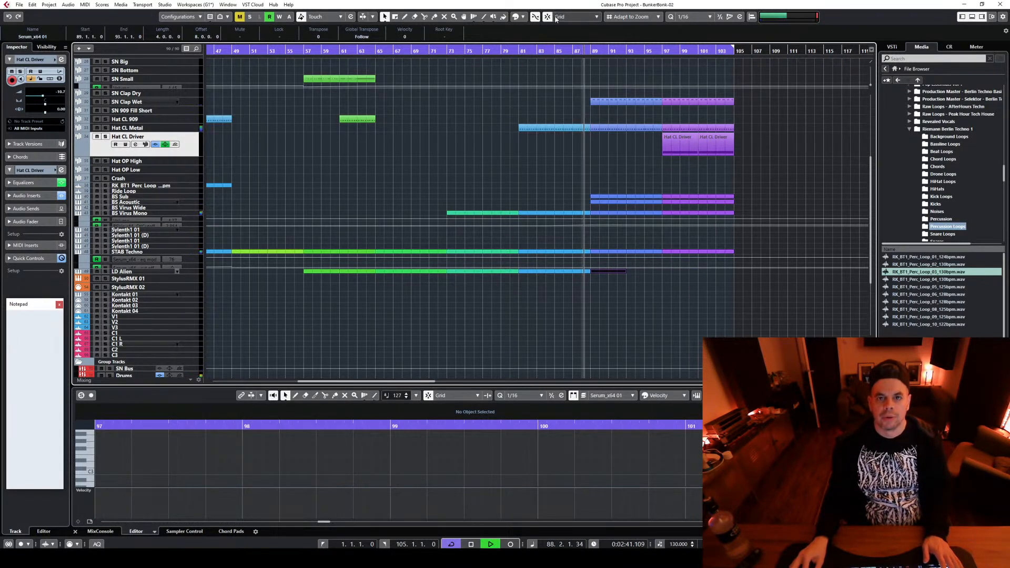
left_click(521, 17)
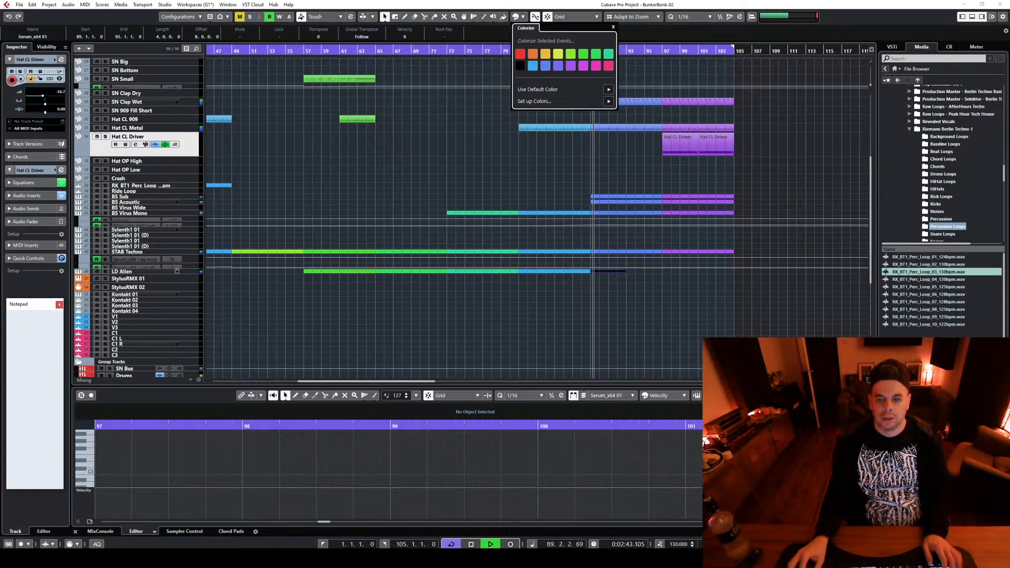
left_click(546, 66)
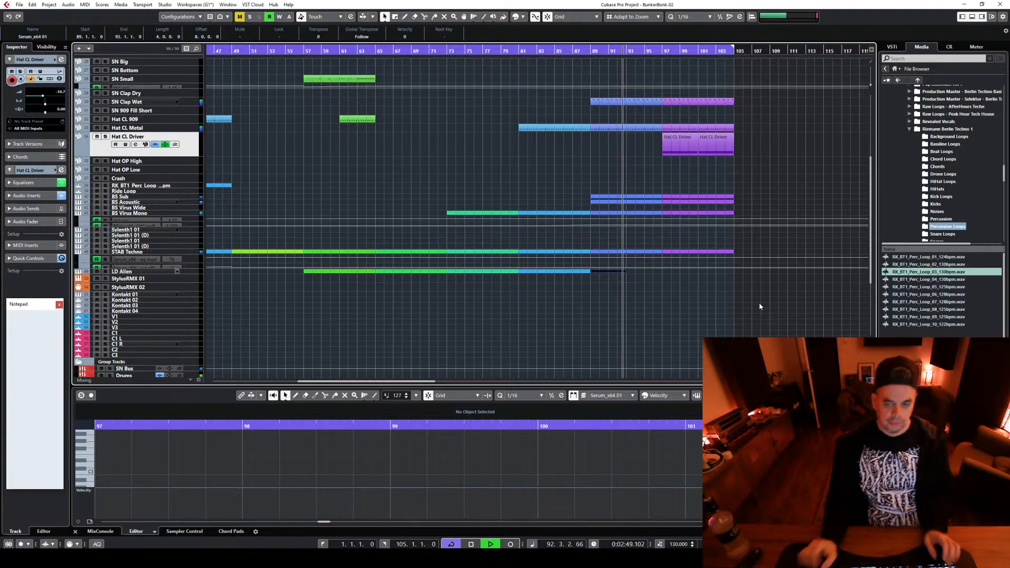
Show the mixer, open the channel settings of the Bass group channel and stop playback
scroll(760, 303, "up", 5)
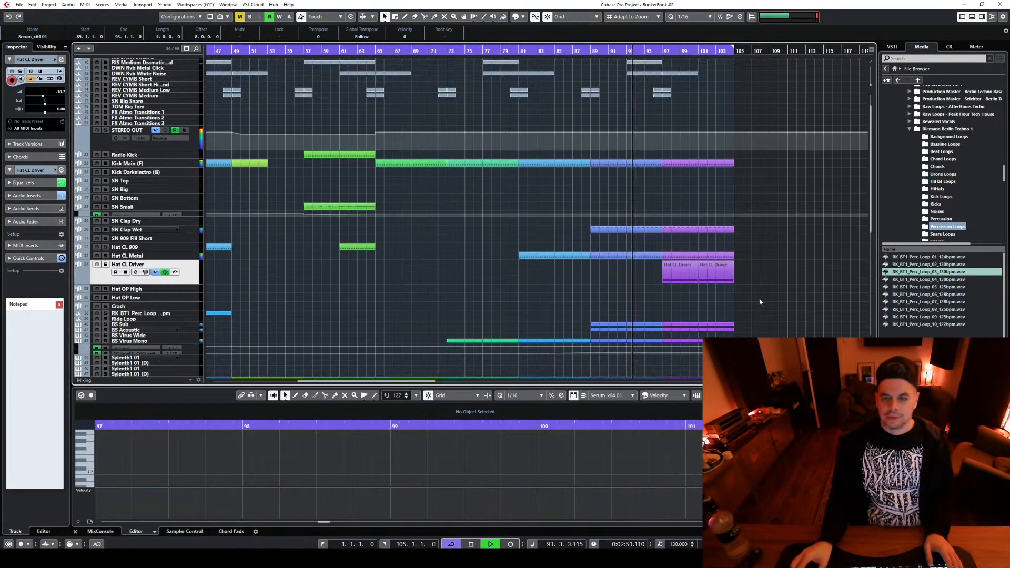
scroll(759, 301, "up", 1)
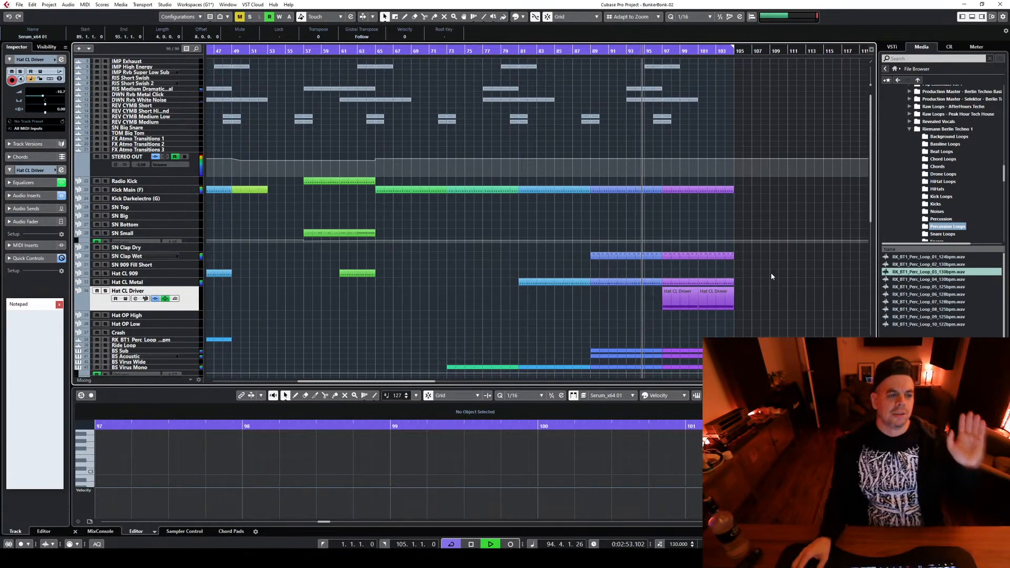
scroll(758, 265, "down", 5)
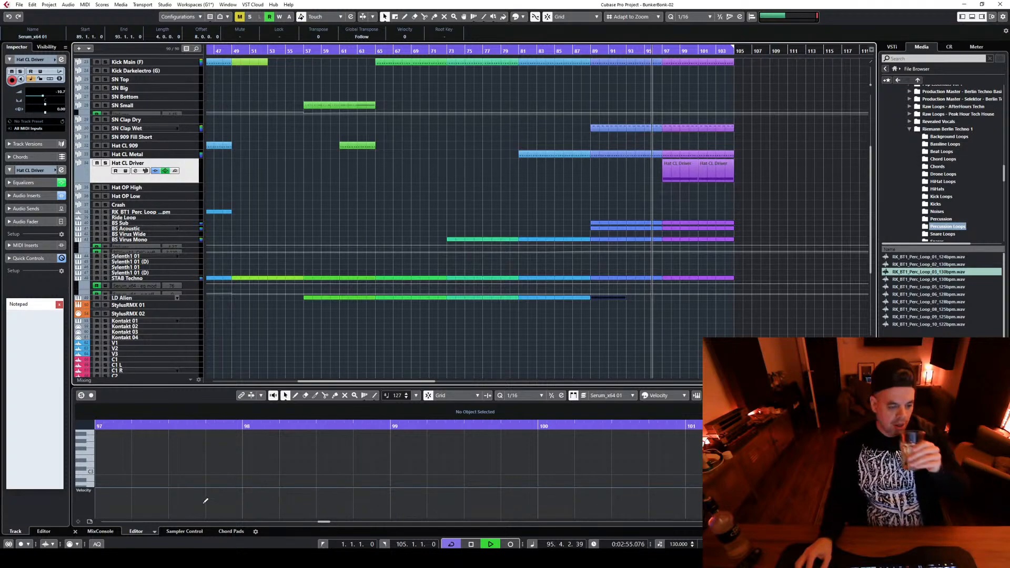
key("alt+F3")
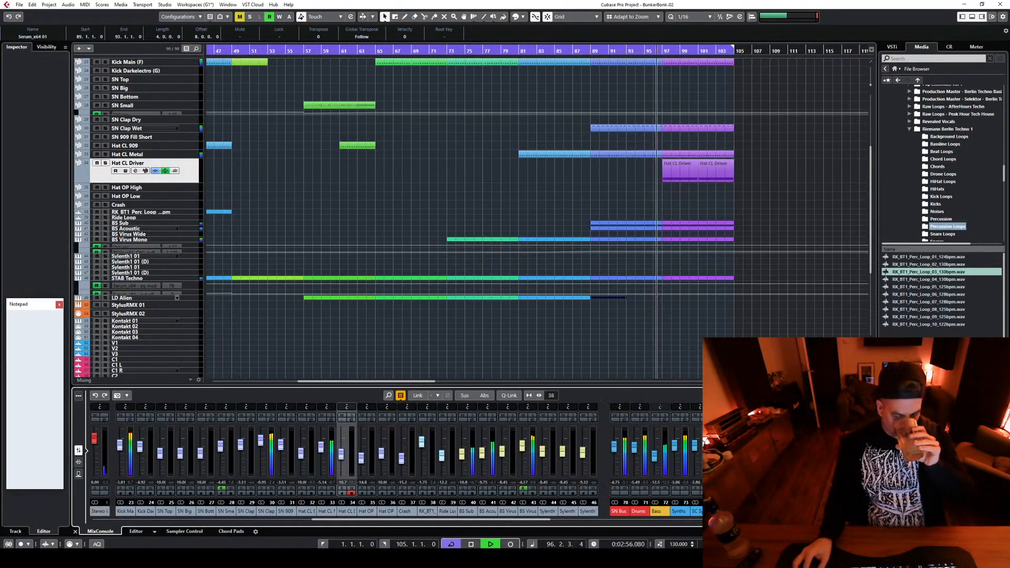
left_click(664, 422)
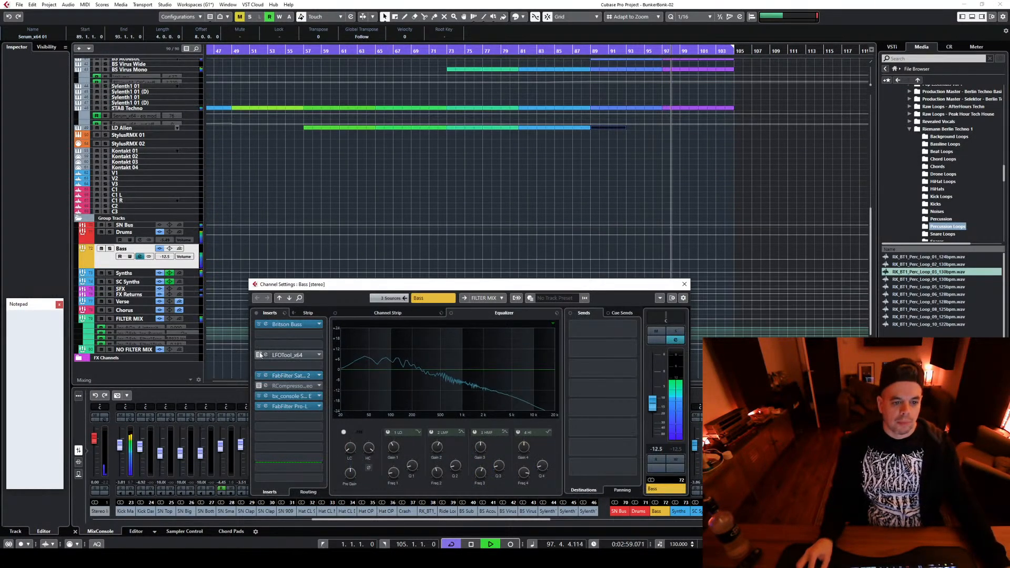
left_click(260, 356)
key("space")
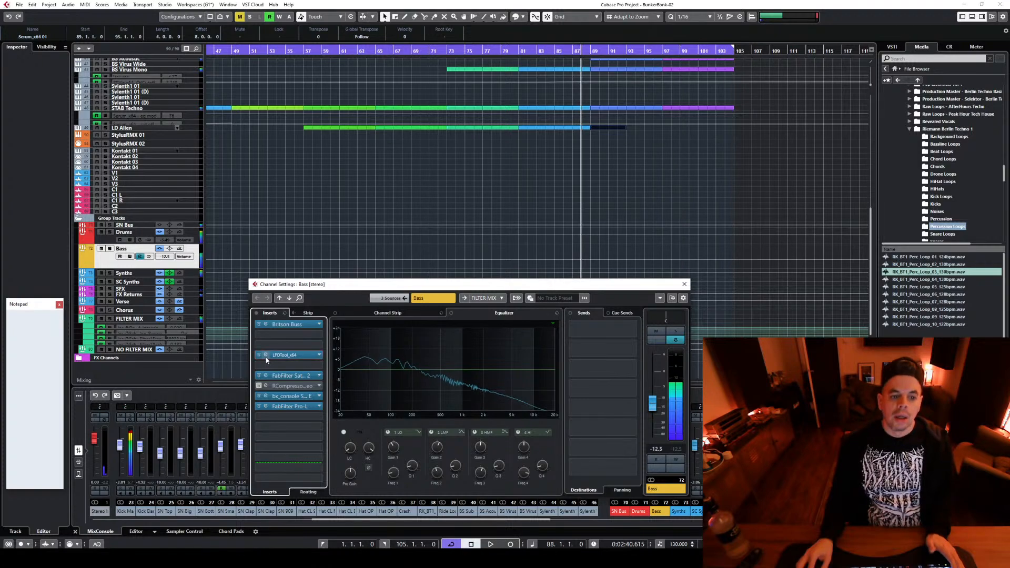
Open the LFOTool insert on the Bass group and enlarge its window so the whole plug-in is readable
left_click(266, 356)
left_click_drag(650, 130, 33, 46)
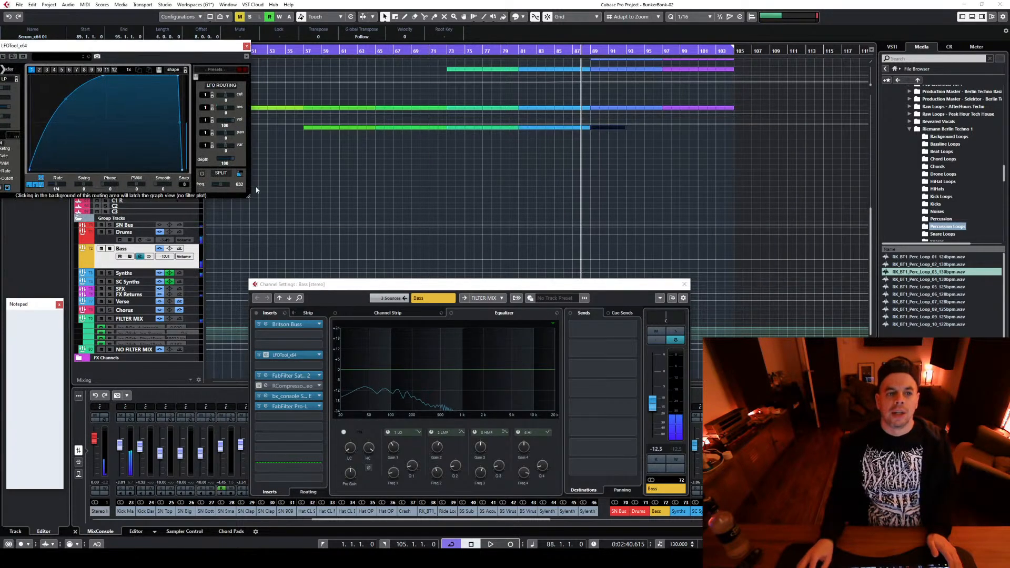
left_click_drag(249, 196, 996, 555)
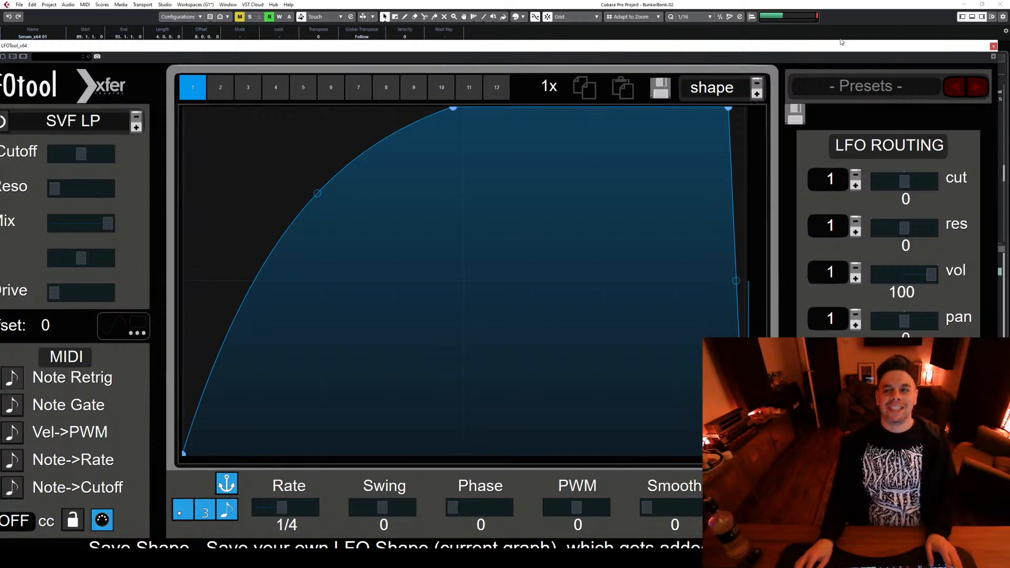
left_click_drag(833, 49, 706, 29)
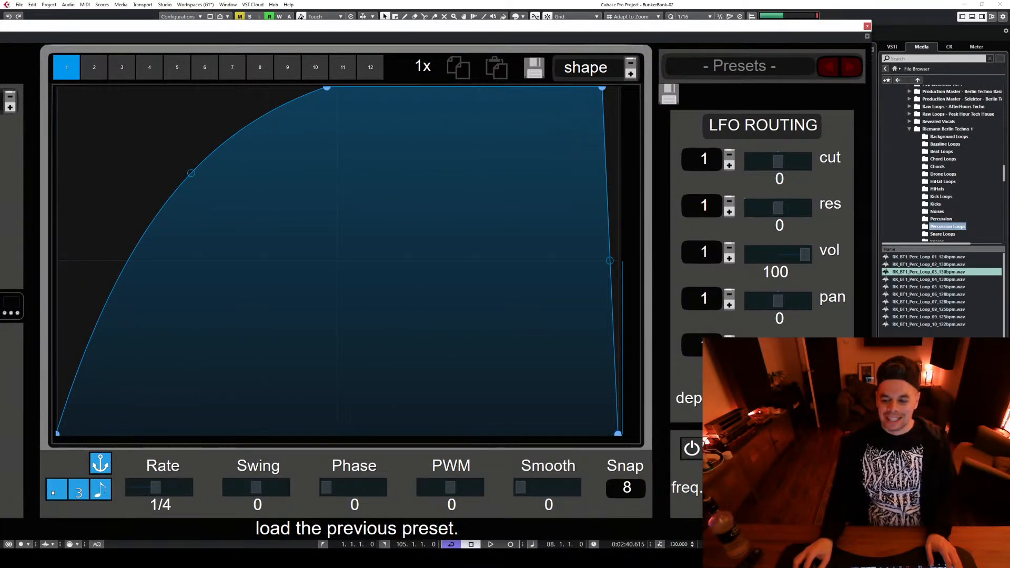
left_click_drag(864, 532, 861, 531)
left_click_drag(445, 337, 442, 331)
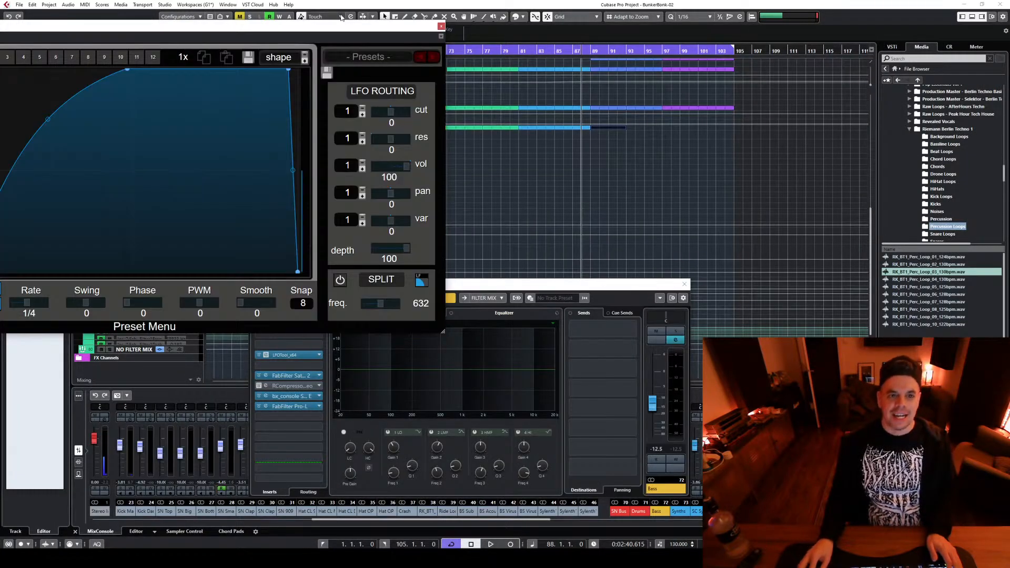
left_click_drag(341, 26, 745, 59)
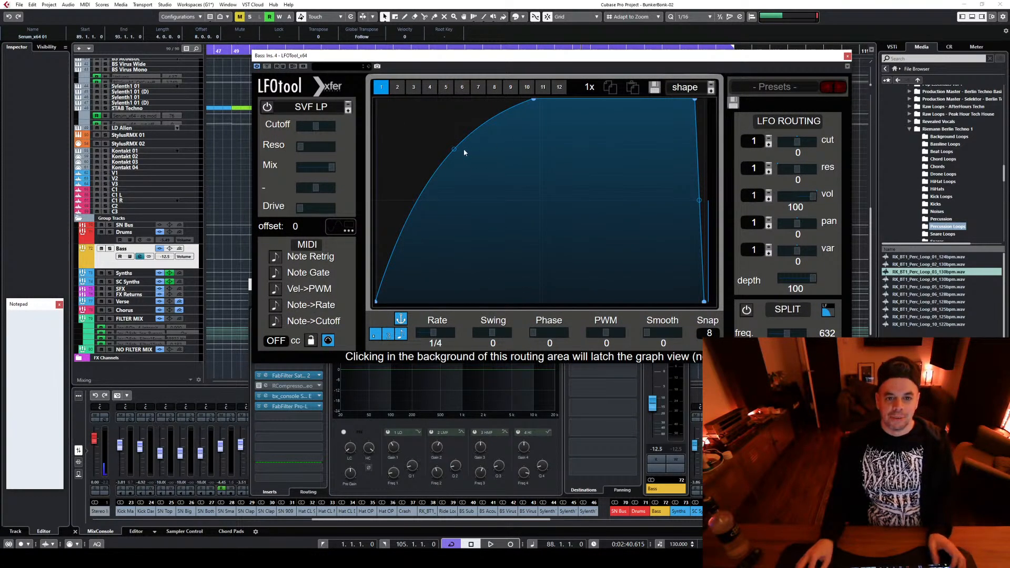
During playback, lower the midpoint of LFOTool's rising curve so the bass volume swells in more gradually
left_click_drag(467, 172, 488, 226)
key("space")
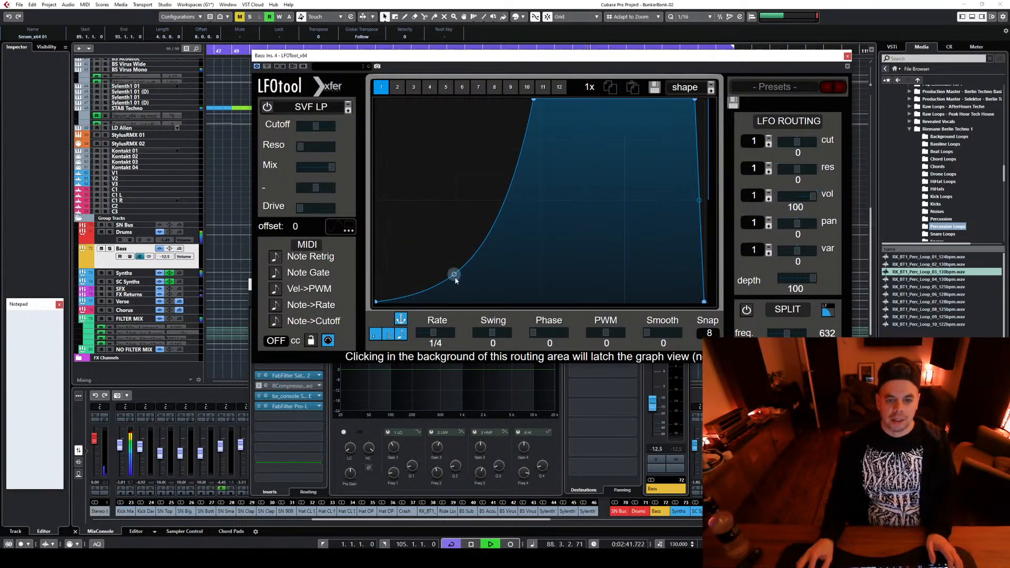
left_click_drag(454, 274, 453, 221)
left_click_drag(514, 58, 364, 205)
scroll(726, 179, "up", 5)
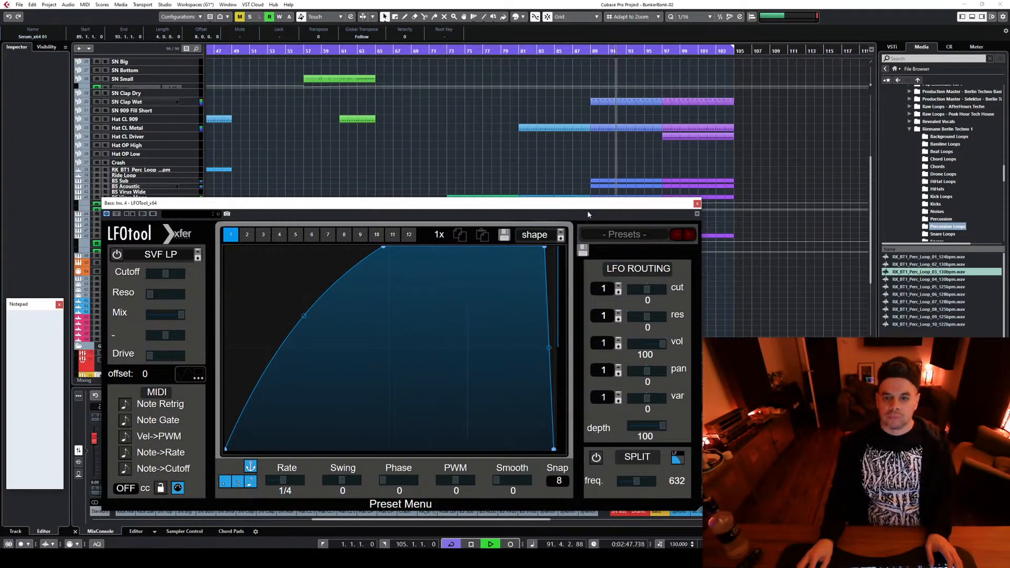
left_click_drag(587, 204, 592, 54)
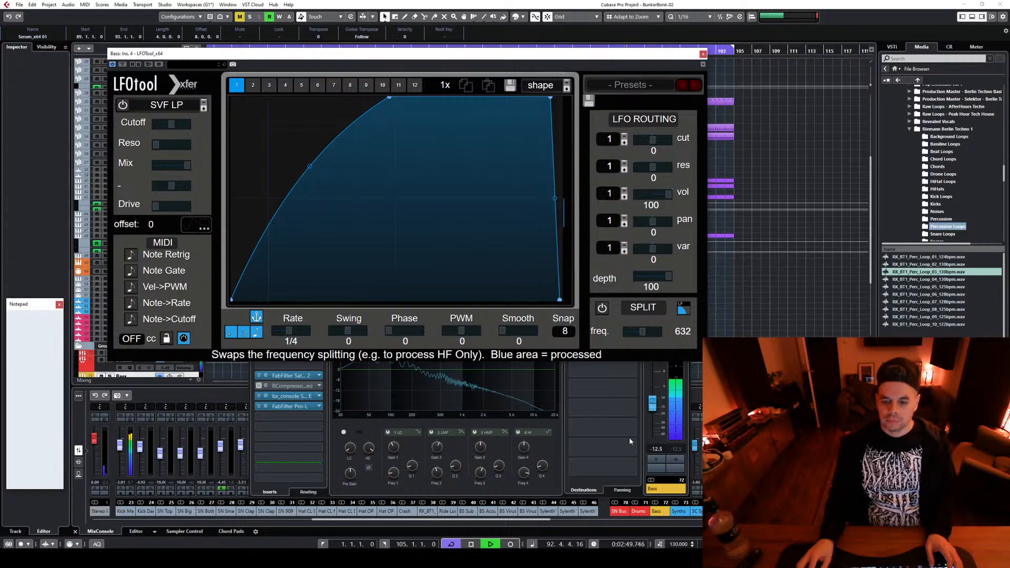
left_click_drag(637, 54, 1007, 68)
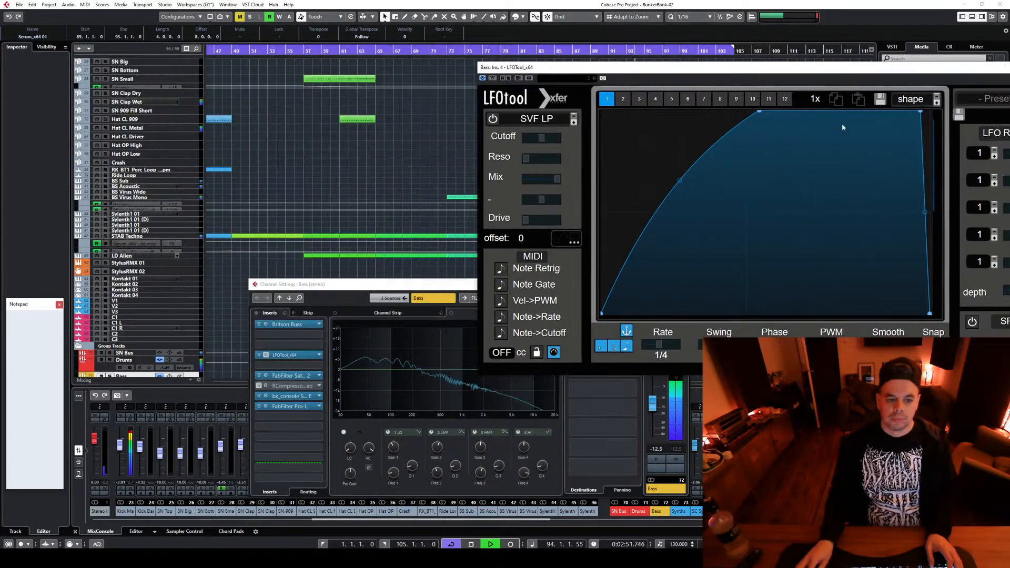
Open FabFilter Saturn 2 on the Bass group and raise its Band 2 level slightly
left_click(265, 375)
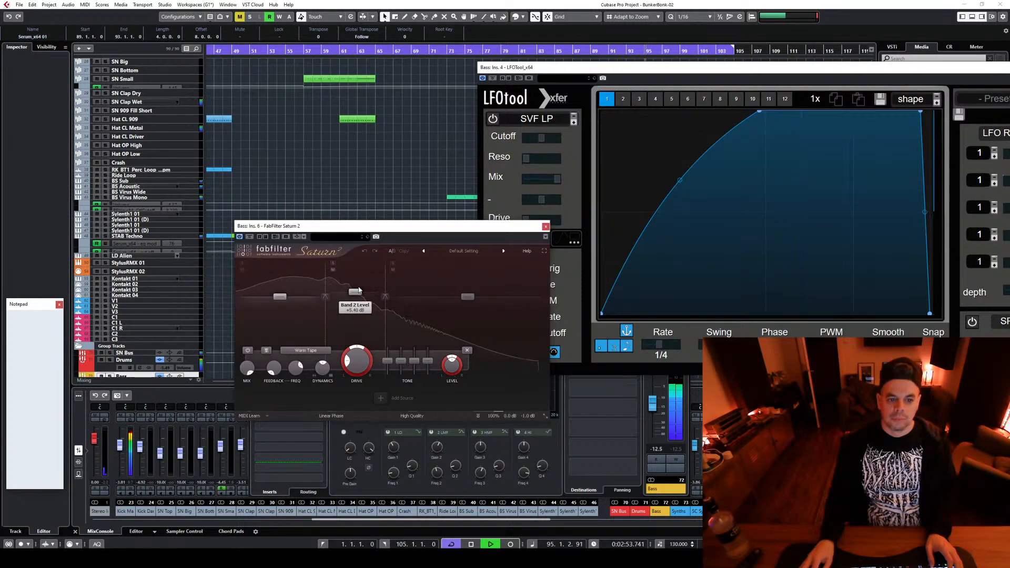
left_click_drag(358, 290, 358, 284)
Bend LFOTool's rising curve slightly inward for stronger bass ducking, and close the plug-in and Bass channel settings
left_click(662, 205)
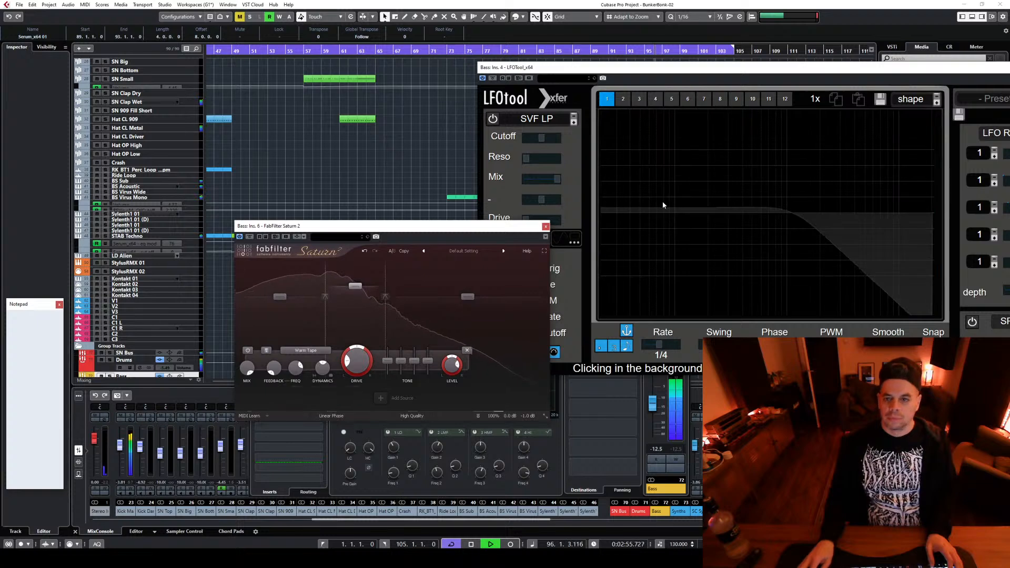
left_click(732, 282)
left_click_drag(680, 167, 691, 199)
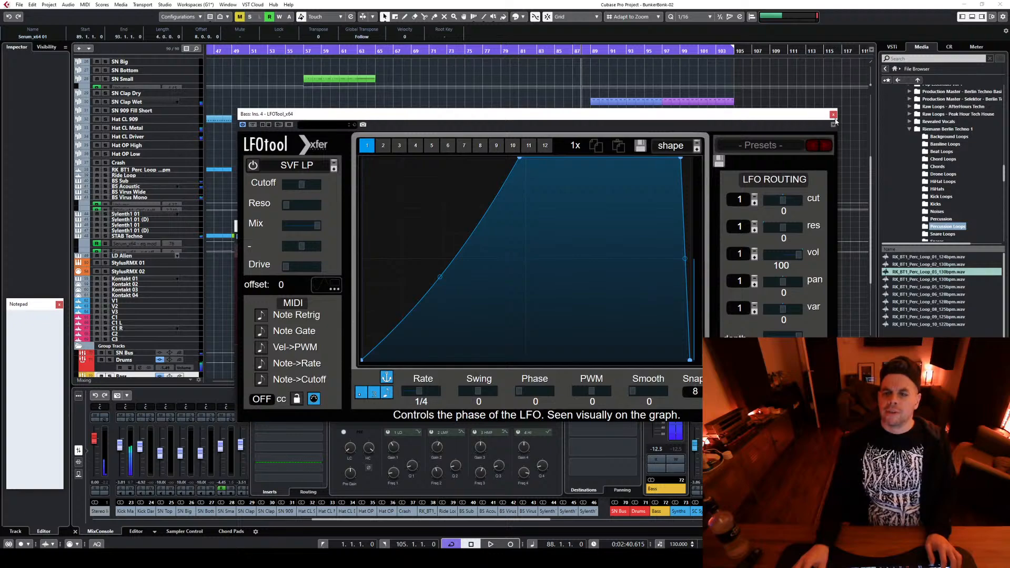
left_click(833, 115)
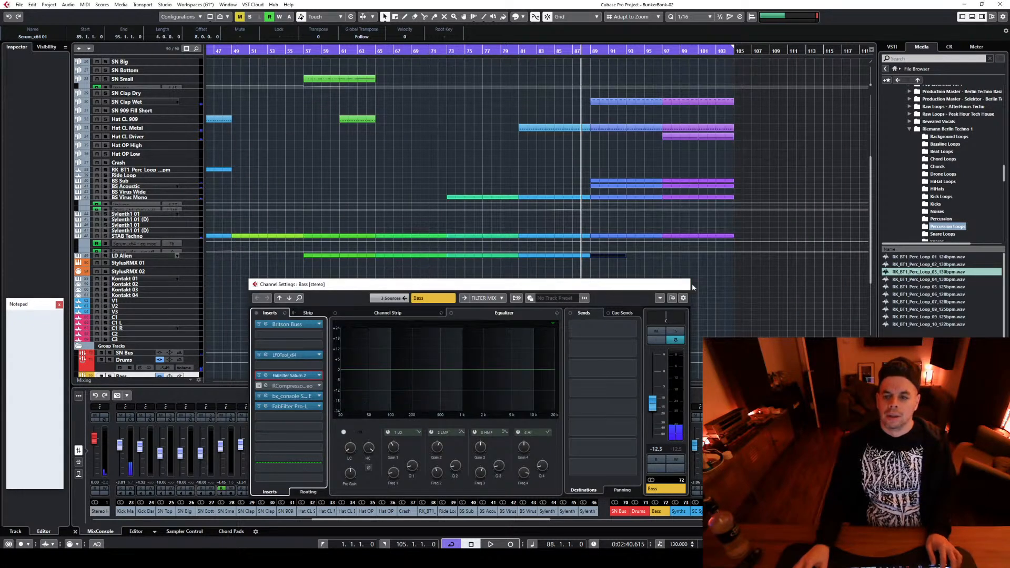
left_click(691, 283)
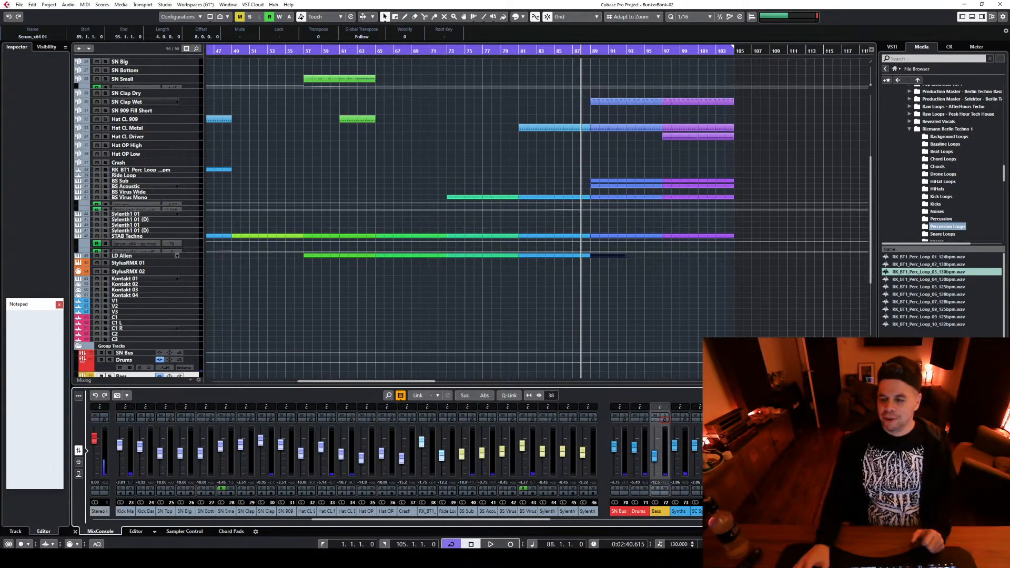
Zoom out to the whole arrangement and play from bar 88 to check the adjusted bass
key("g")
key("g")
scroll(682, 319, "up", 5)
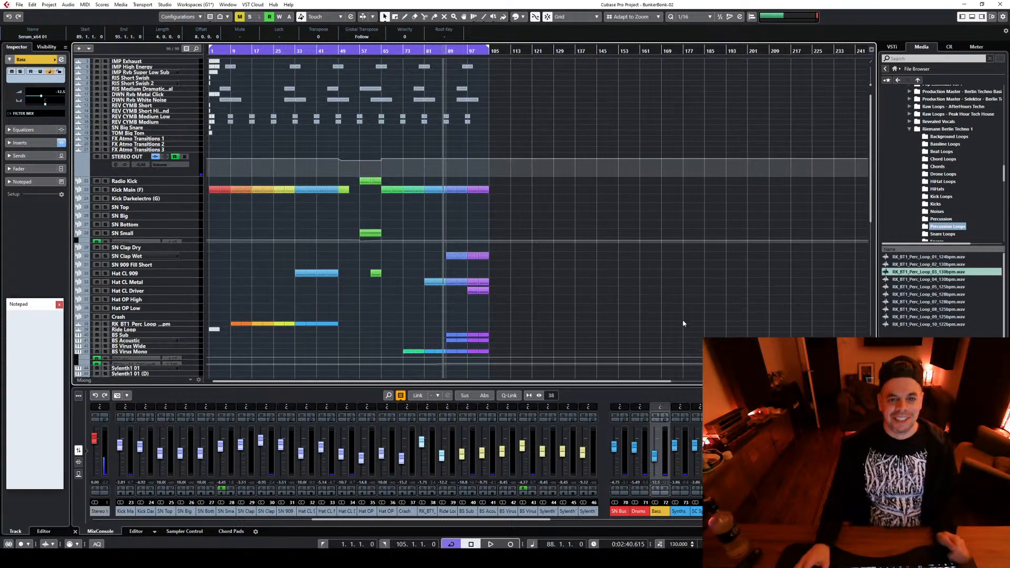
key("space")
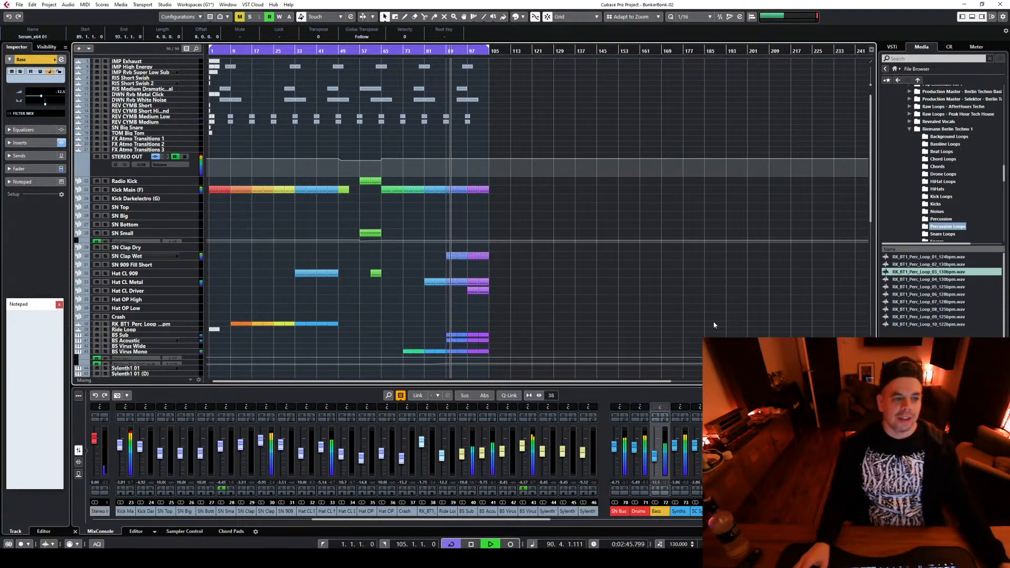
key("space")
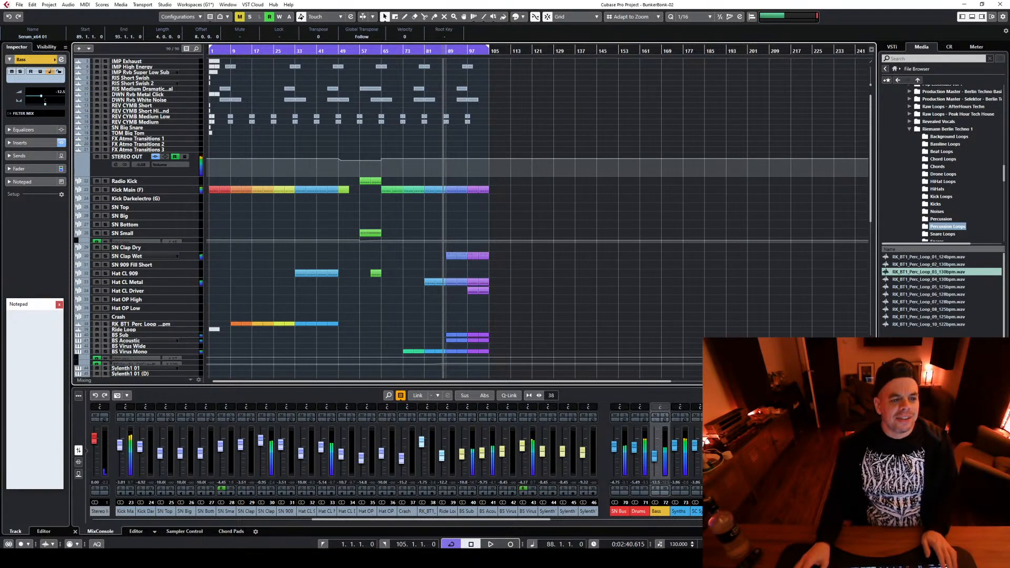
Review the arranged tracks and select the Kick Main (F) track
scroll(473, 218, "down", 3)
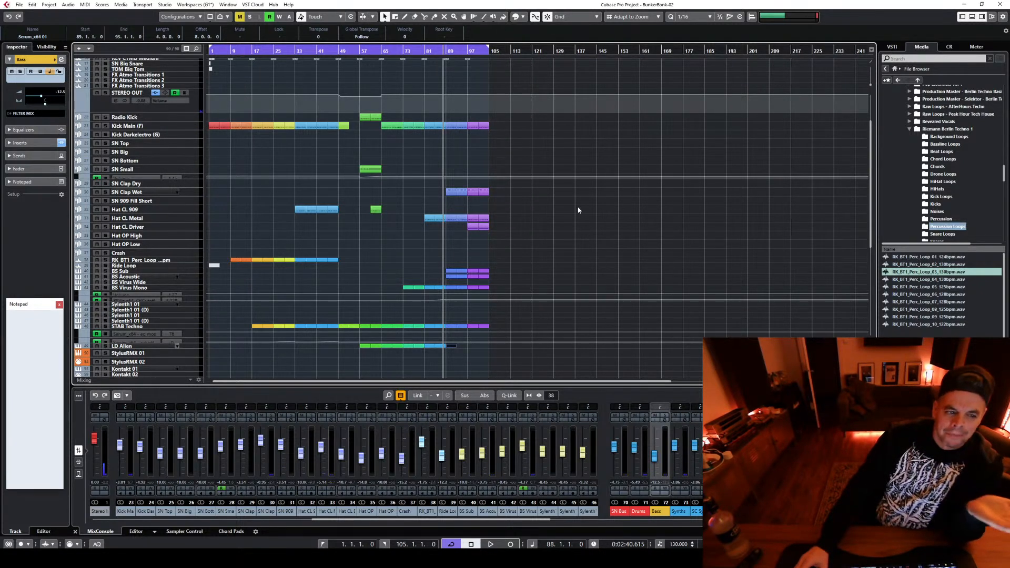
scroll(594, 245, "up", 3)
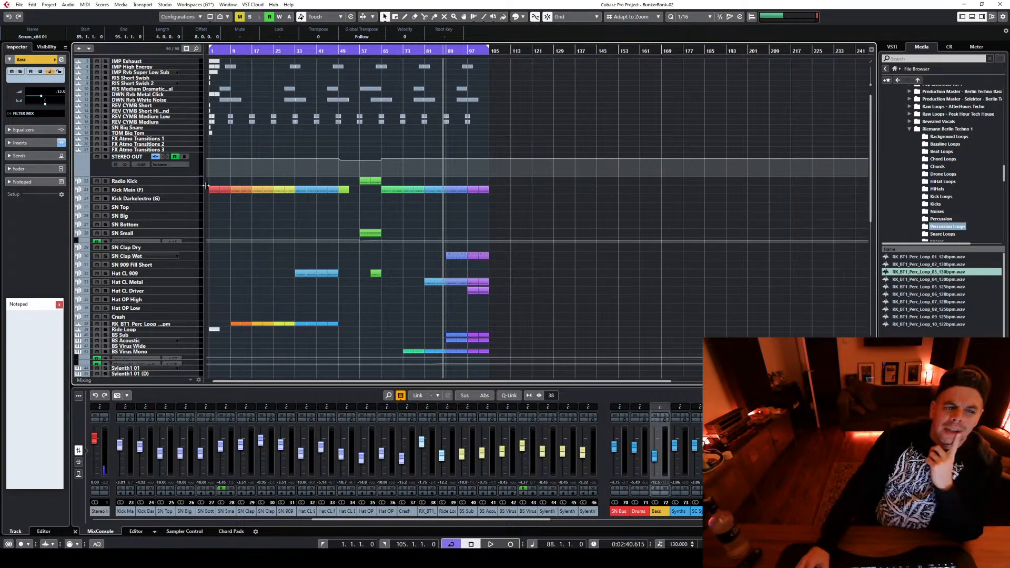
left_click(194, 192)
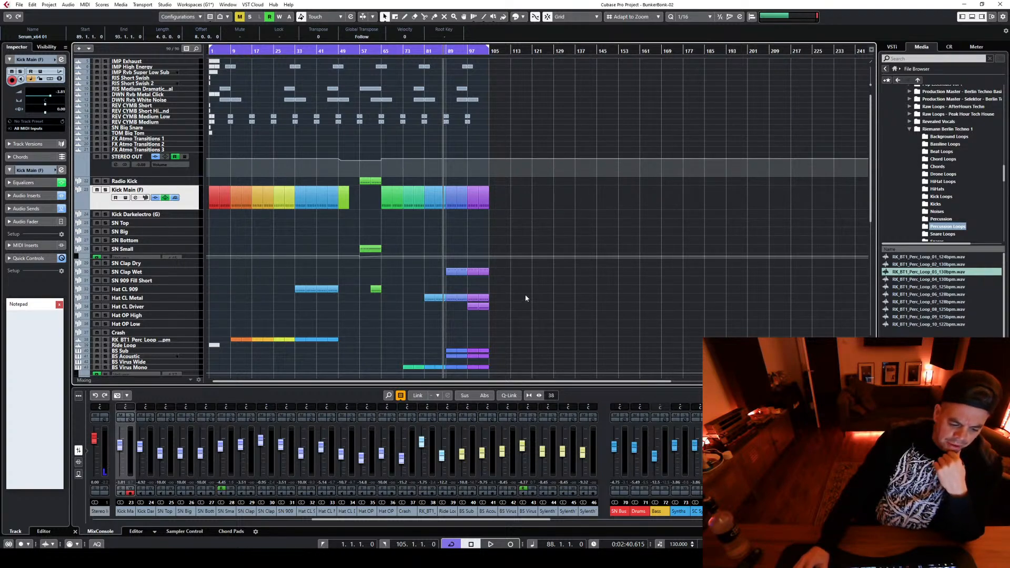
Look over the arranged tracks, highlight all events before bar 89, and clear the selection
scroll(527, 297, "down", 12)
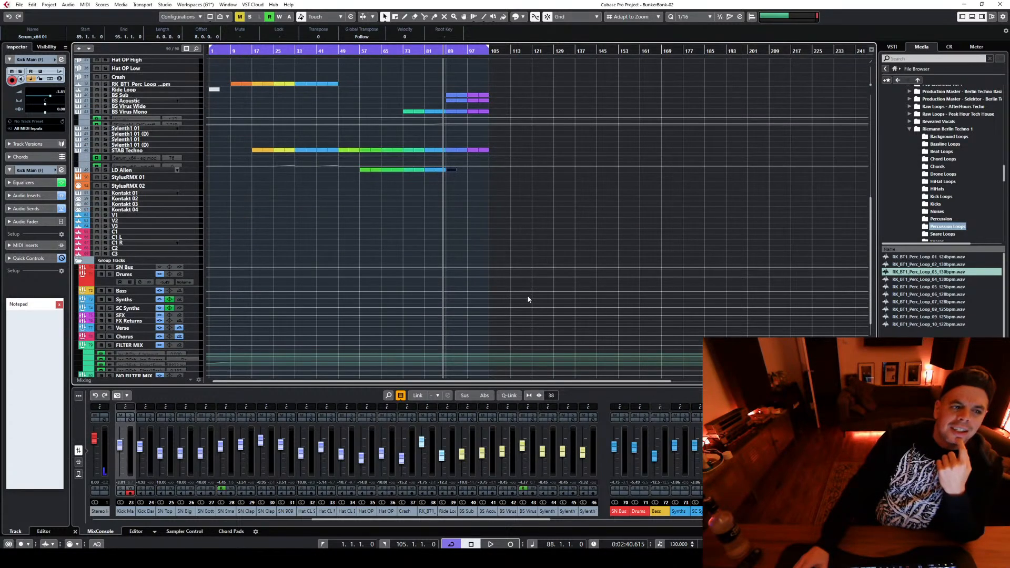
scroll(528, 298, "up", 6)
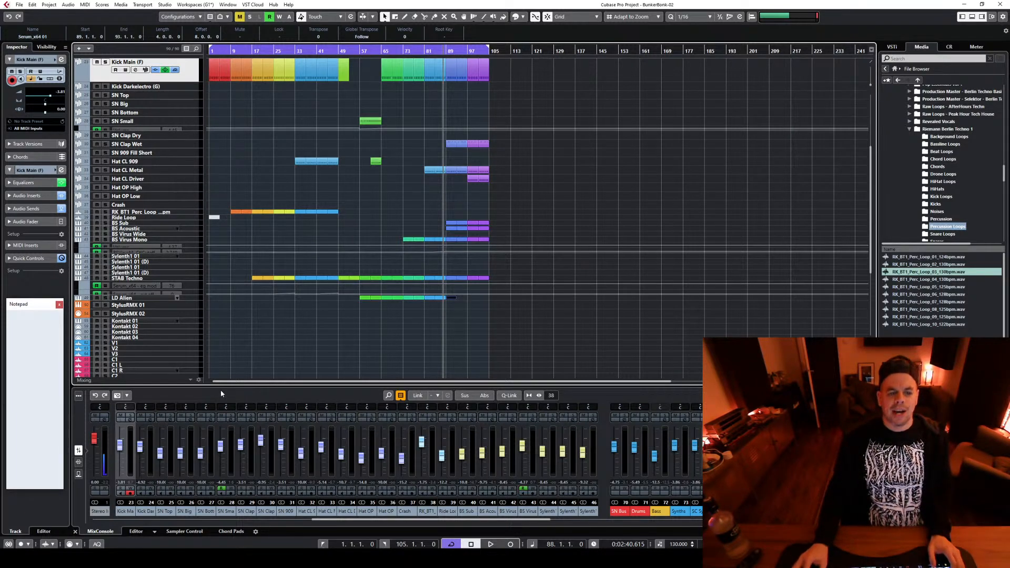
left_click_drag(214, 370, 443, 61)
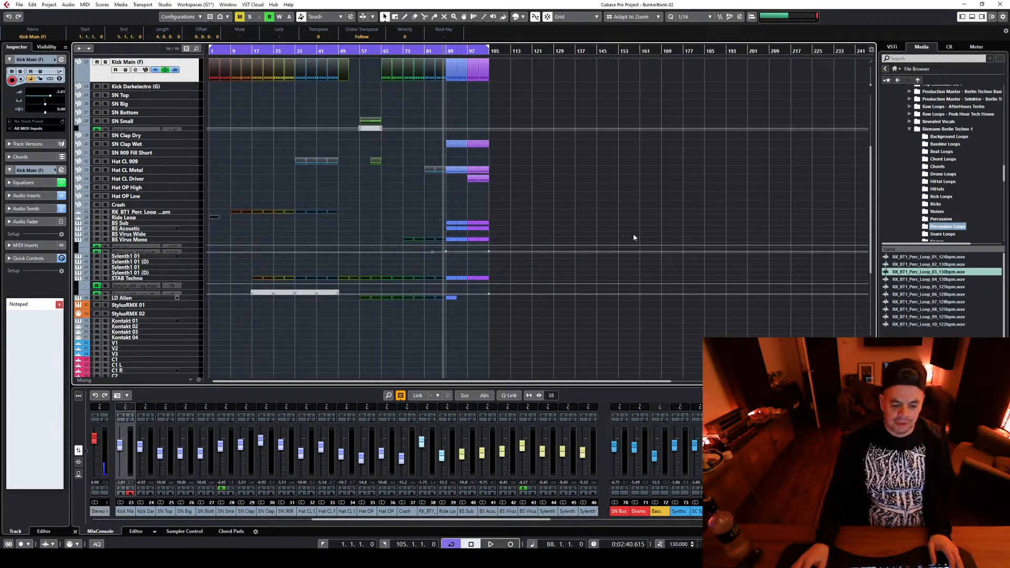
scroll(490, 167, "up", 3)
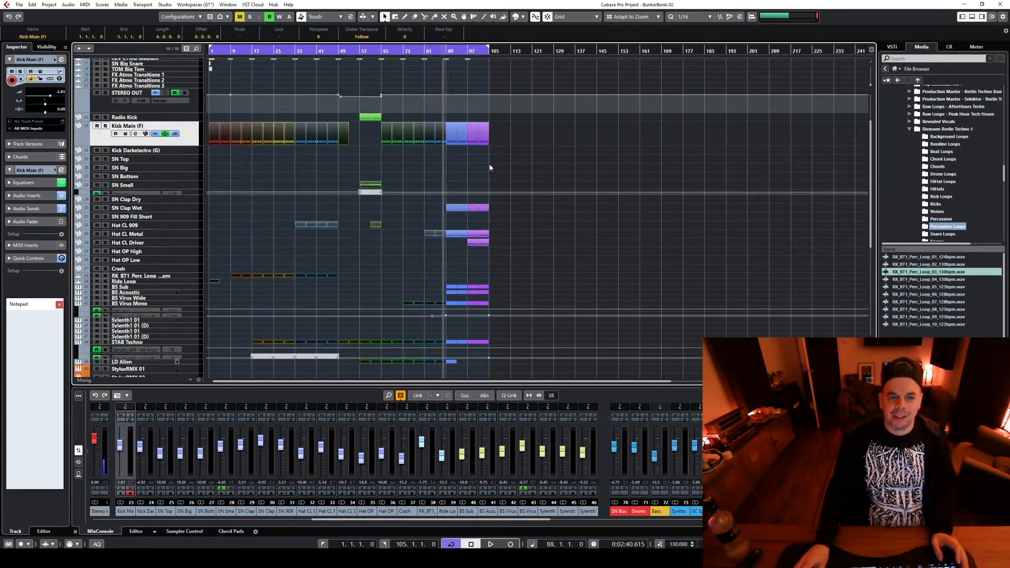
left_click(619, 236)
Play the arrangement from bar 88 and check which tracks are active through bar 99
key("space")
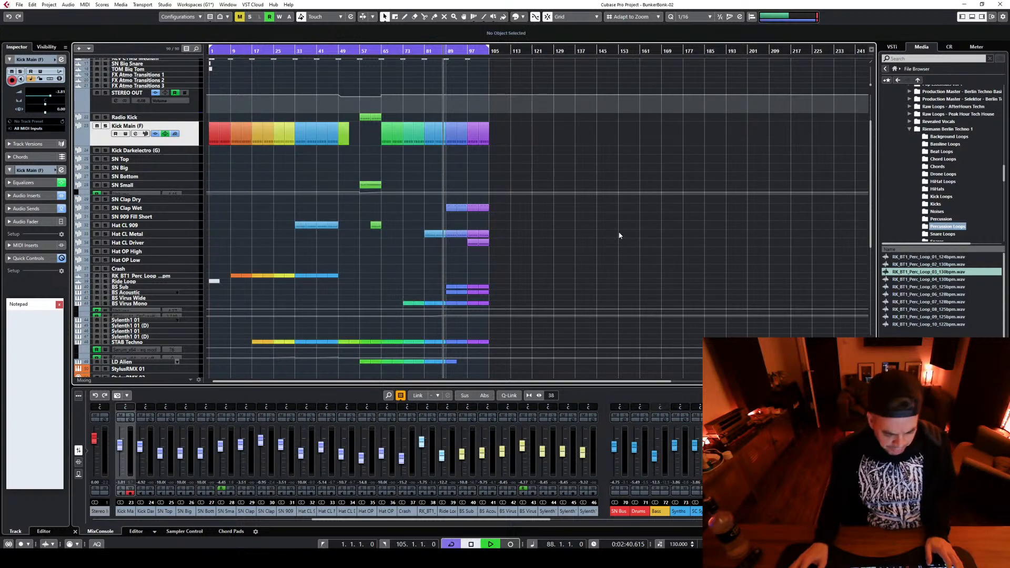
key("space")
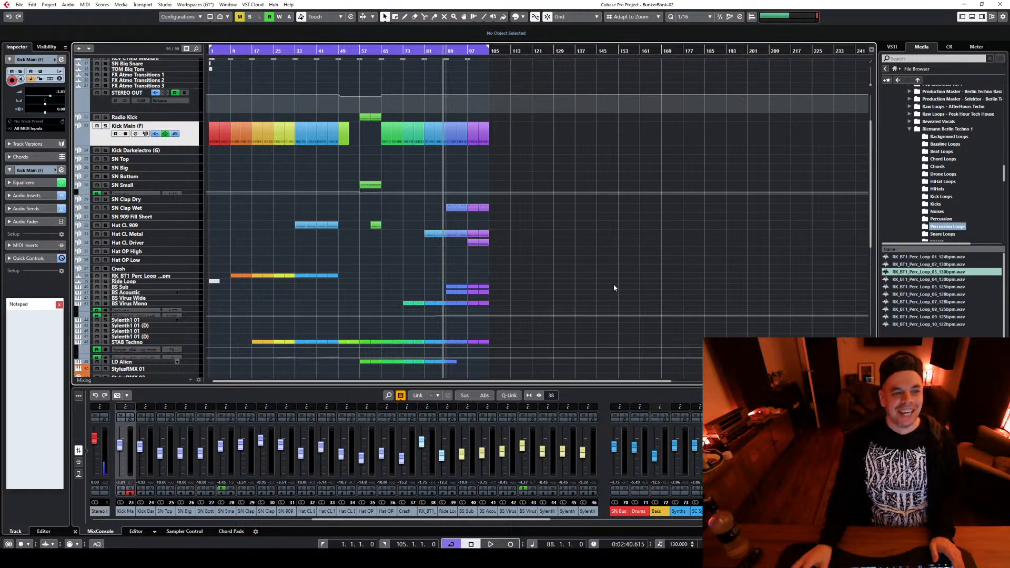
key("space")
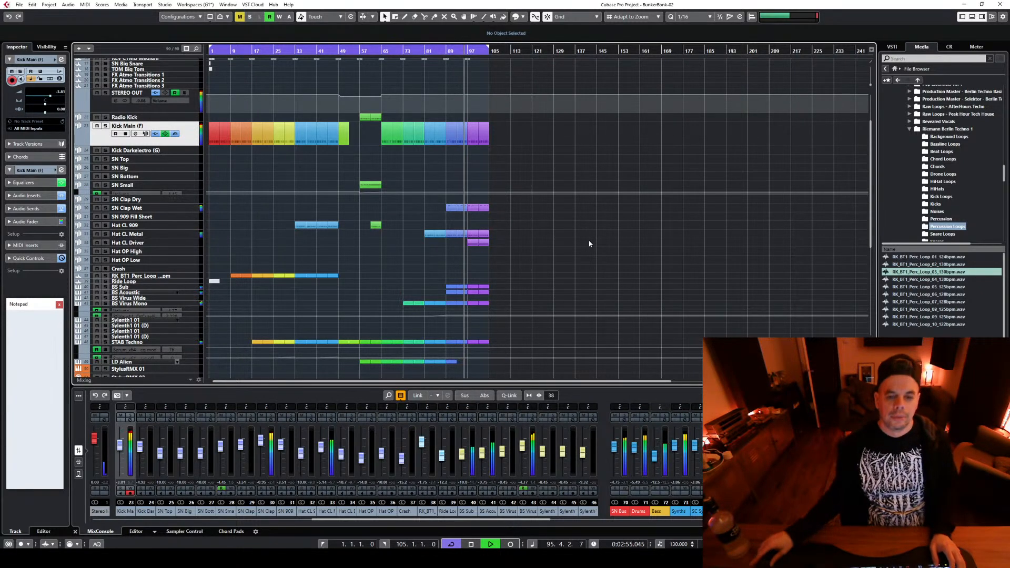
scroll(588, 244, "up", 4)
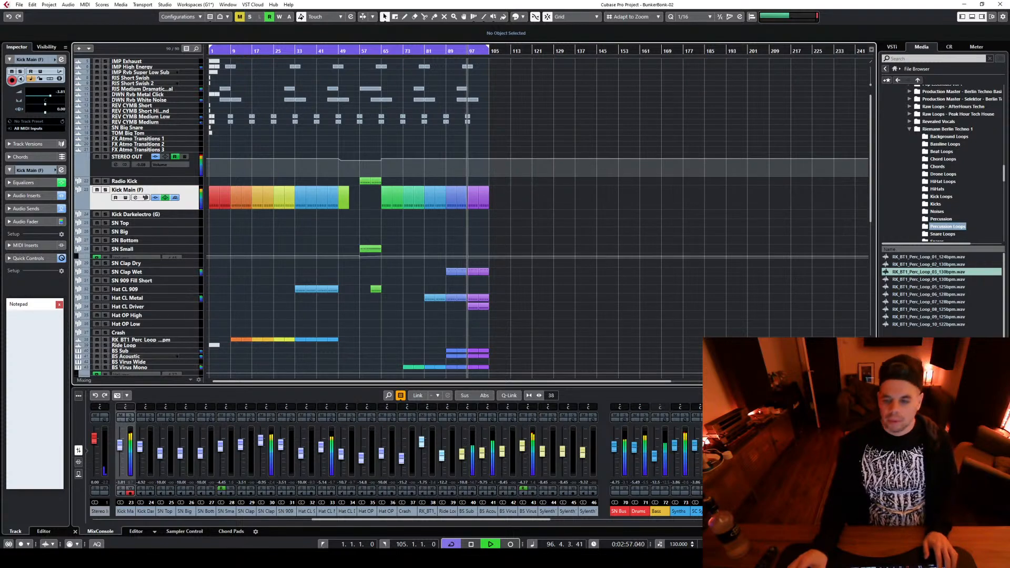
scroll(767, 327, "down", 8)
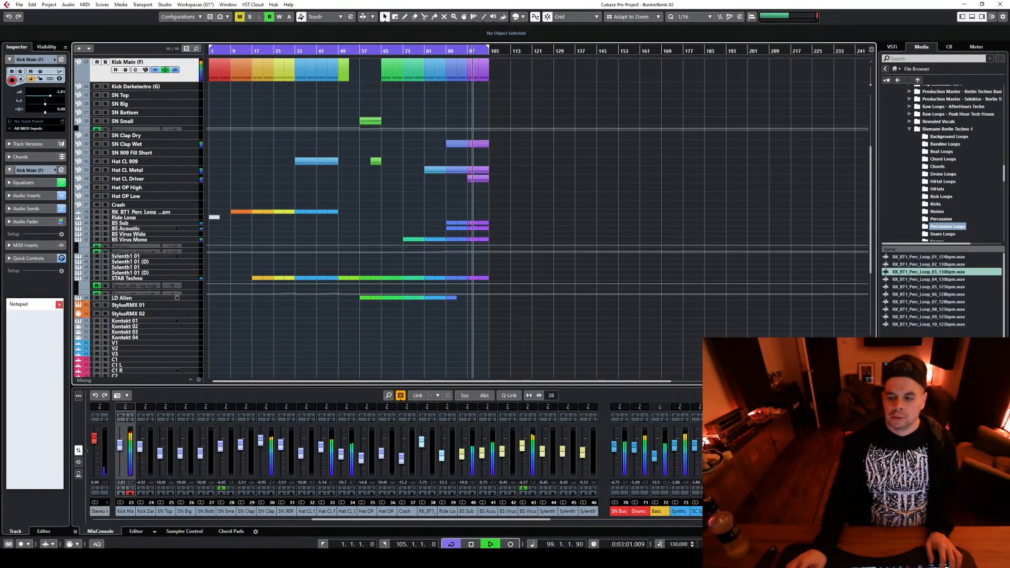
Copy the reverse cymbal events from the bar 97 transition to the transition at bar 105
key("h")
key("h")
key("h")
key("h")
key("h")
scroll(655, 343, "up", 1)
left_click_drag(631, 368, 525, 183)
scroll(595, 234, "up", 1)
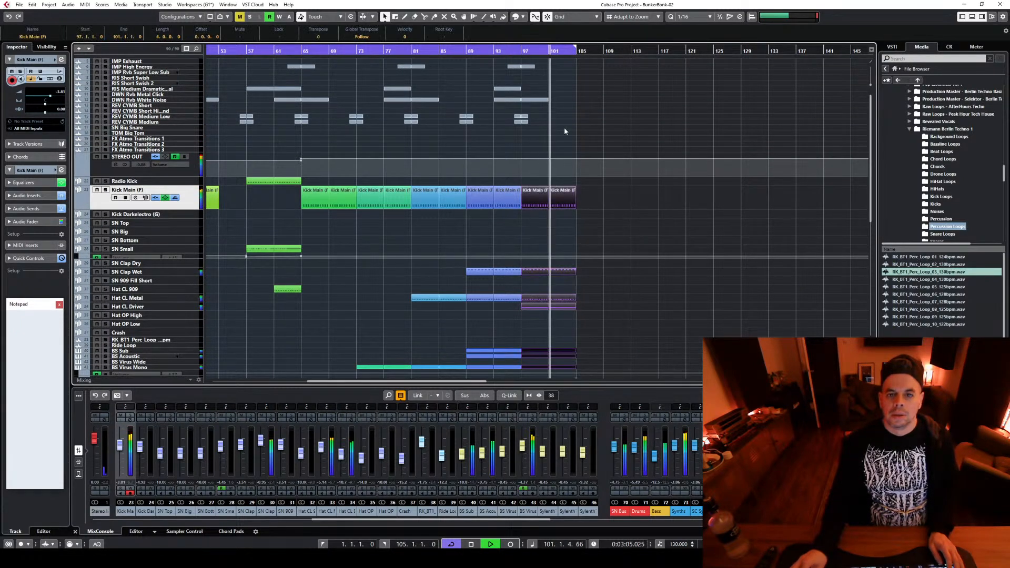
mouse_move(564, 128)
left_mouse_down()
mouse_move(473, 62)
mouse_move(501, 115)
mouse_move(573, 117)
left_mouse_up()
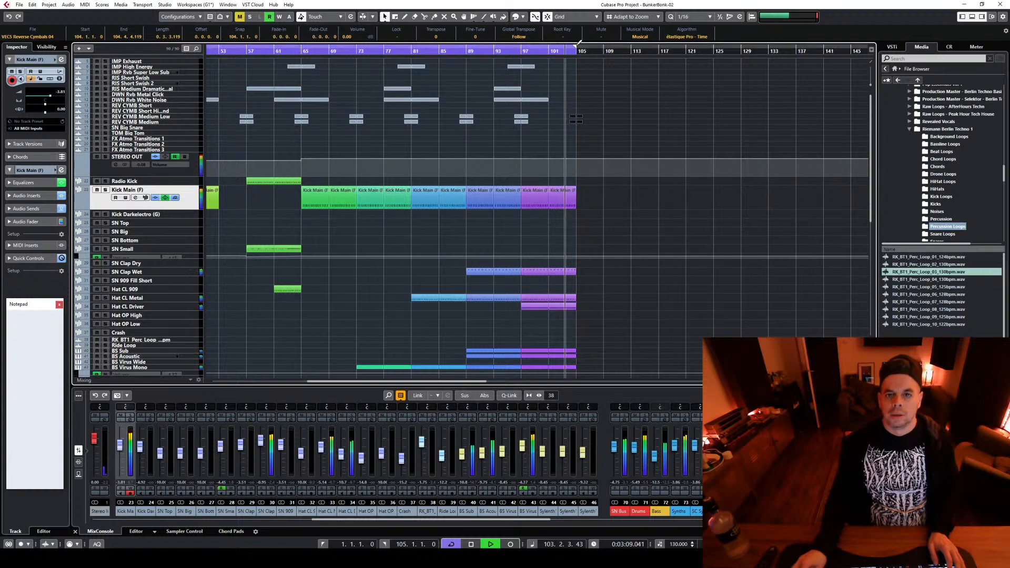
Extend the cycle range to bar 113, stop playback, and duplicate the events of bars 97 to 105 directly behind them
left_click_drag(575, 48, 631, 58)
key("space")
scroll(629, 213, "down", 5)
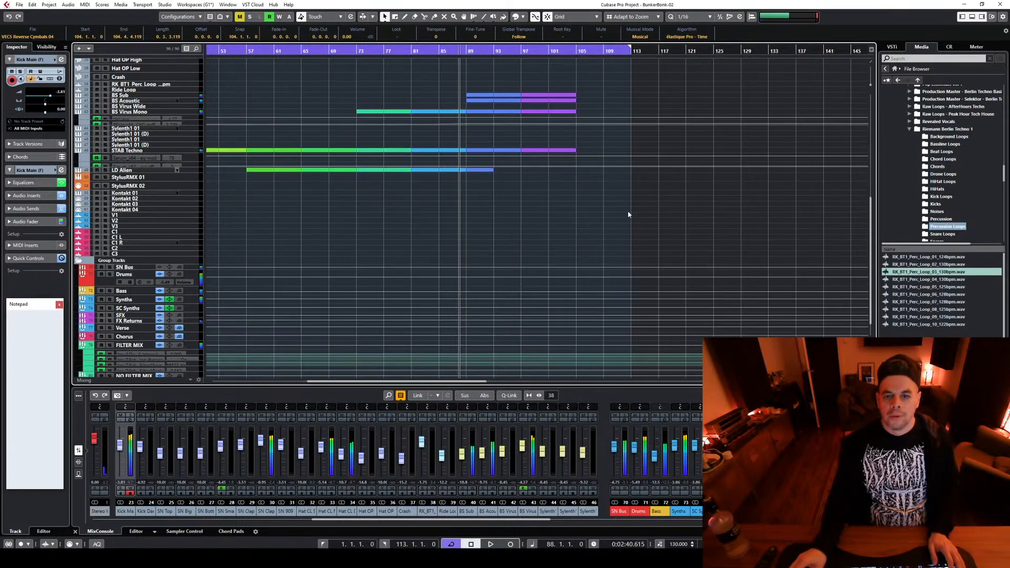
left_click_drag(625, 223, 526, 179)
scroll(531, 163, "up", 5)
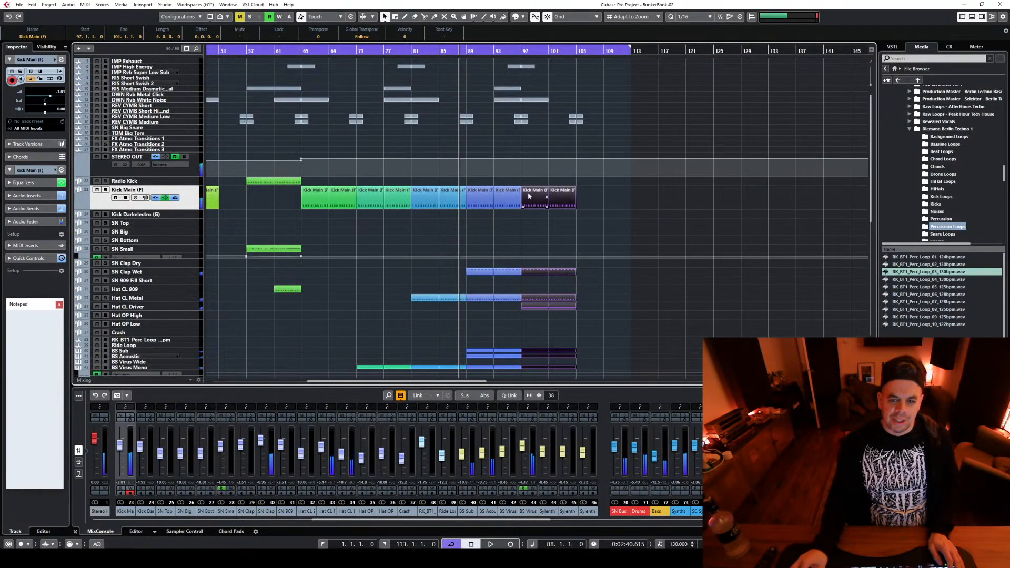
key("ctrl+d")
Colour the duplicated events from bar 105 magenta, set the playhead to bar 105, and clear the selection
left_click(522, 17)
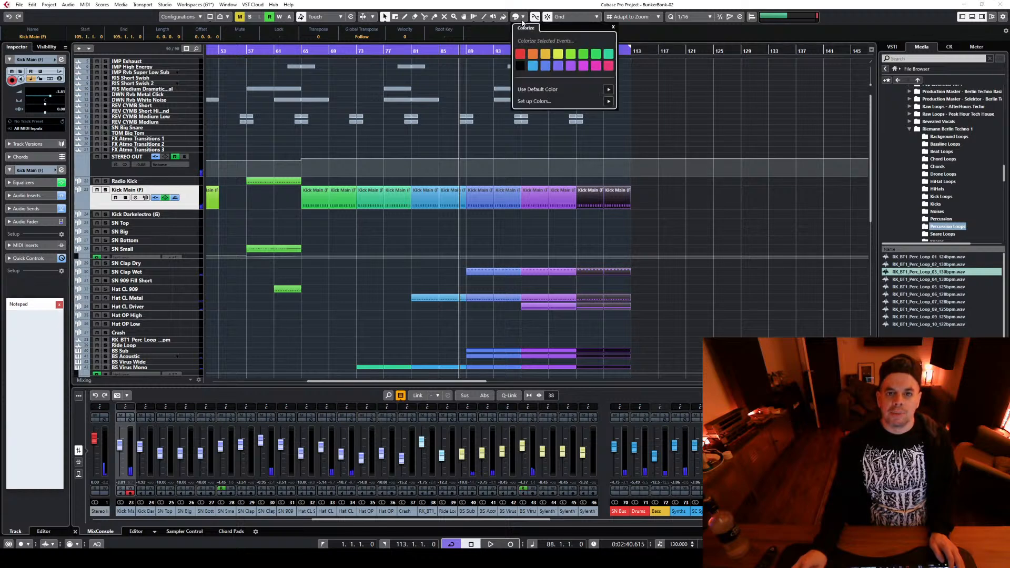
left_click(694, 222)
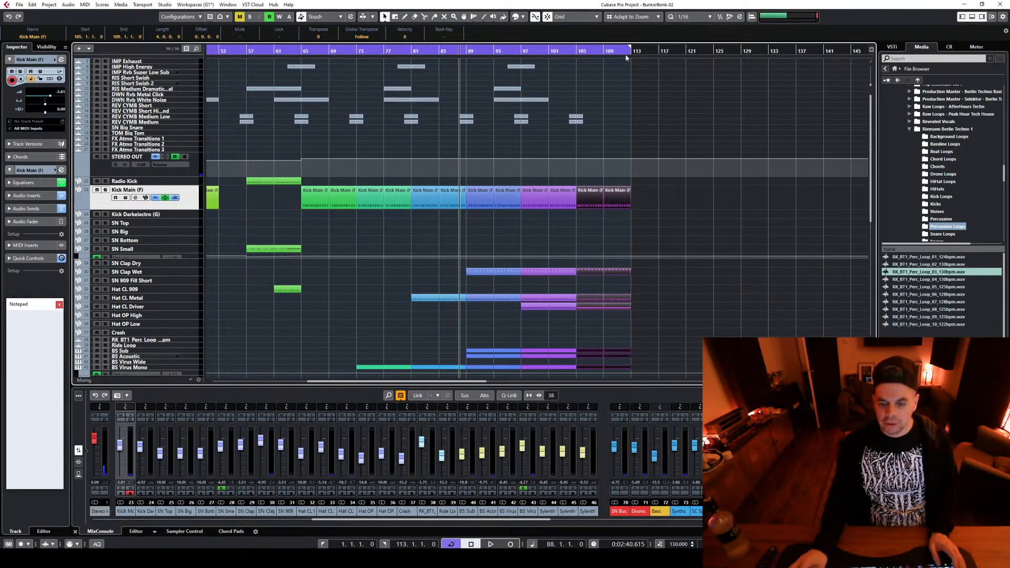
left_click(578, 51)
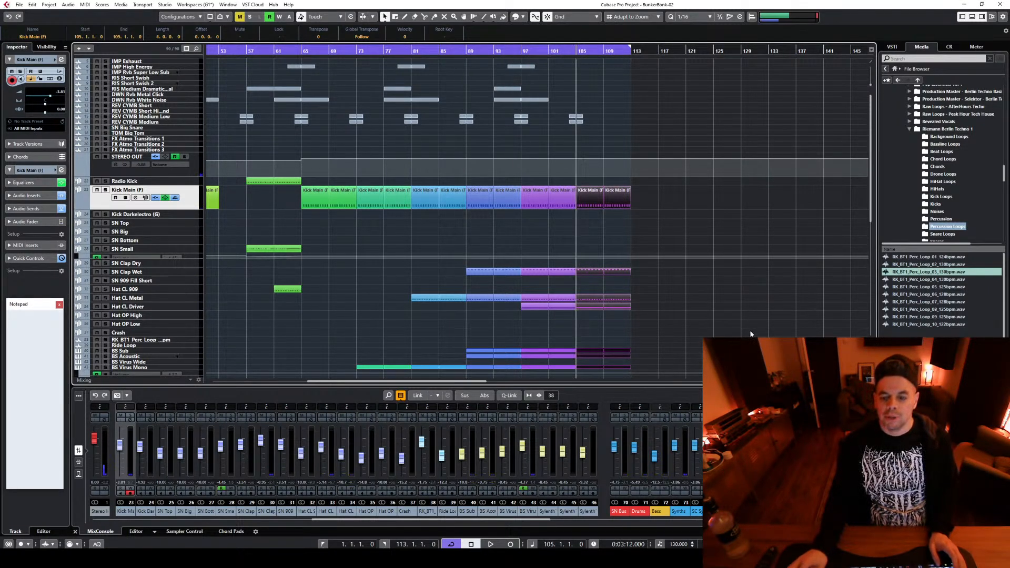
left_click(694, 276)
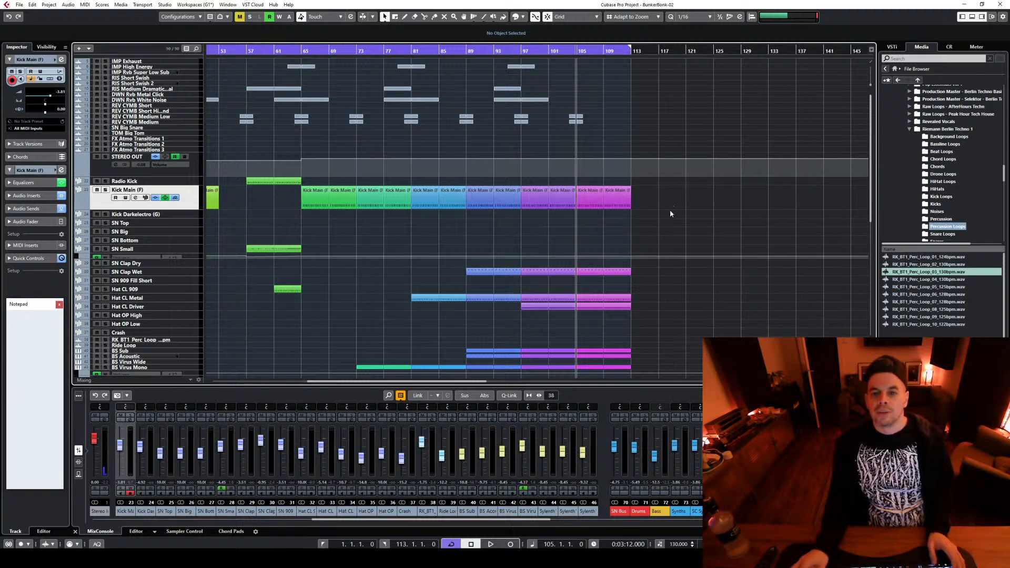
Set the playhead to bar 101 and bring the section up to bar 113 with its synth tracks into view
scroll(681, 174, "down", 3)
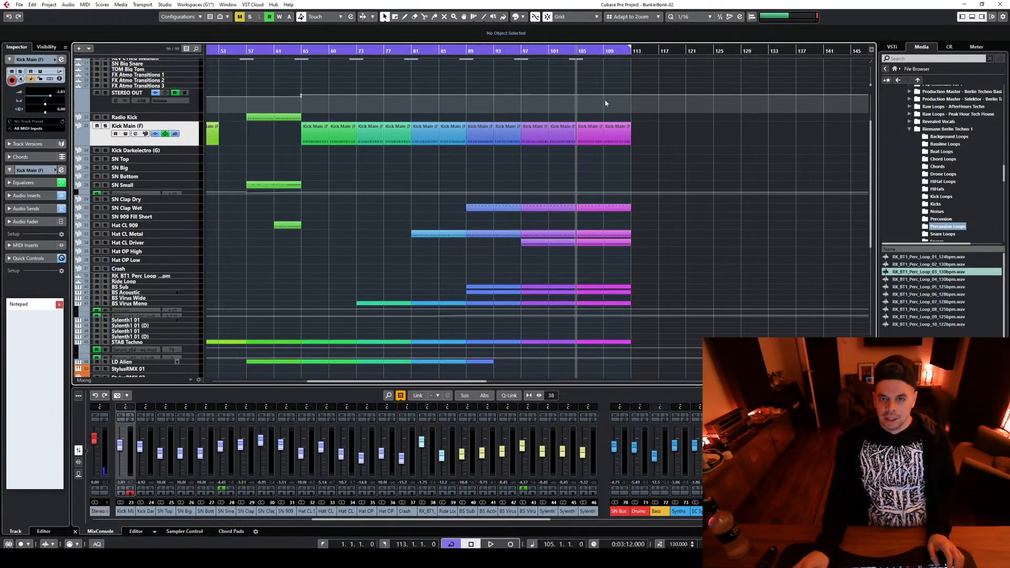
left_click(549, 52)
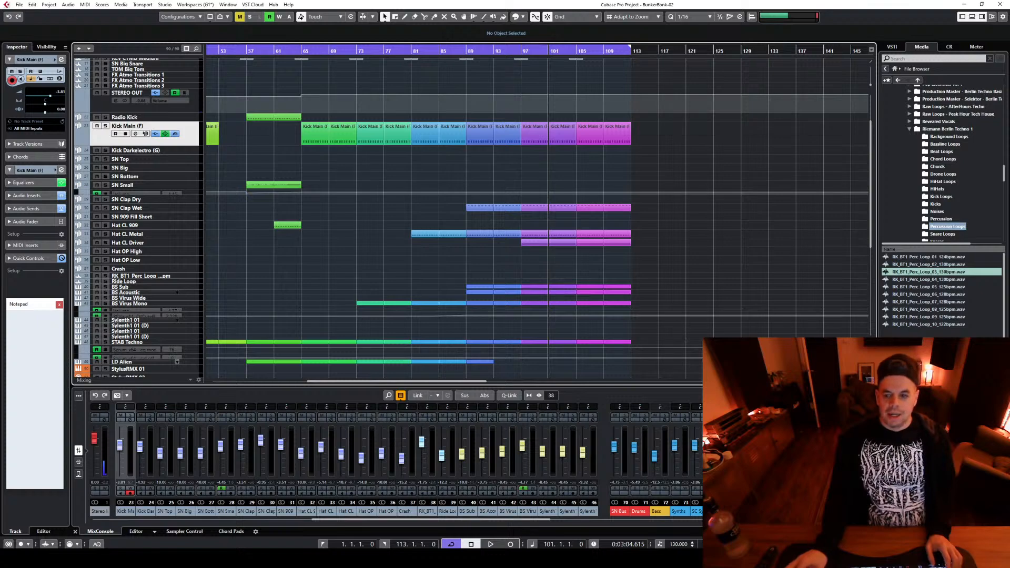
key("h")
key("h")
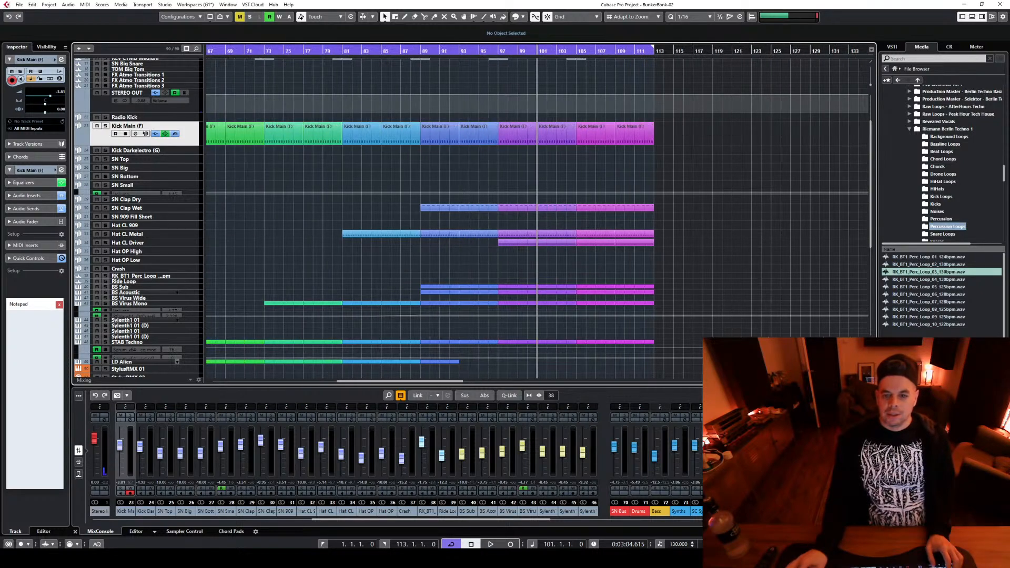
key("g")
key("g")
scroll(743, 217, "down", 5)
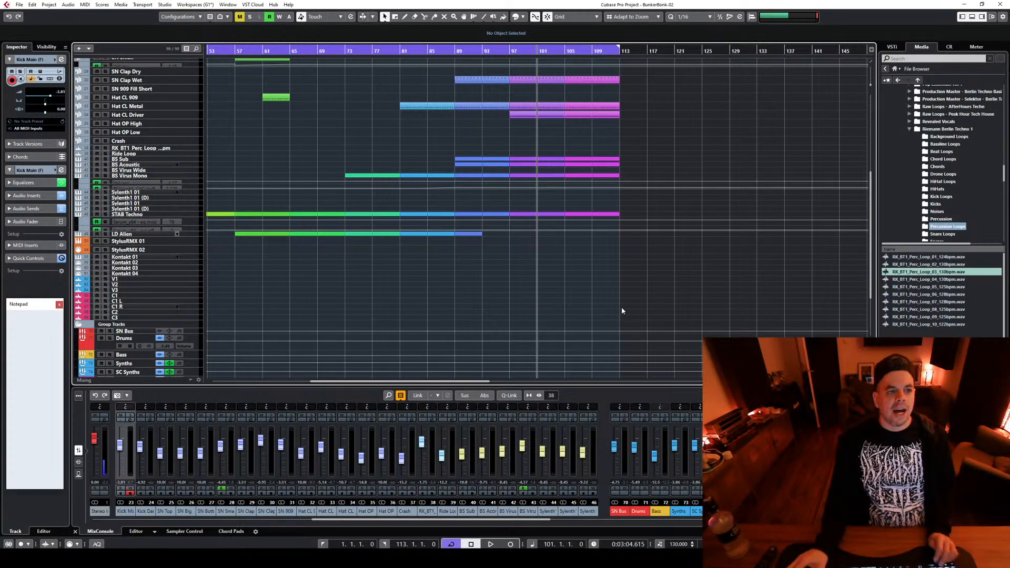
Add one Serum_x64 instrument track below LD Alien, routed to STEREO OUT
left_click(196, 234)
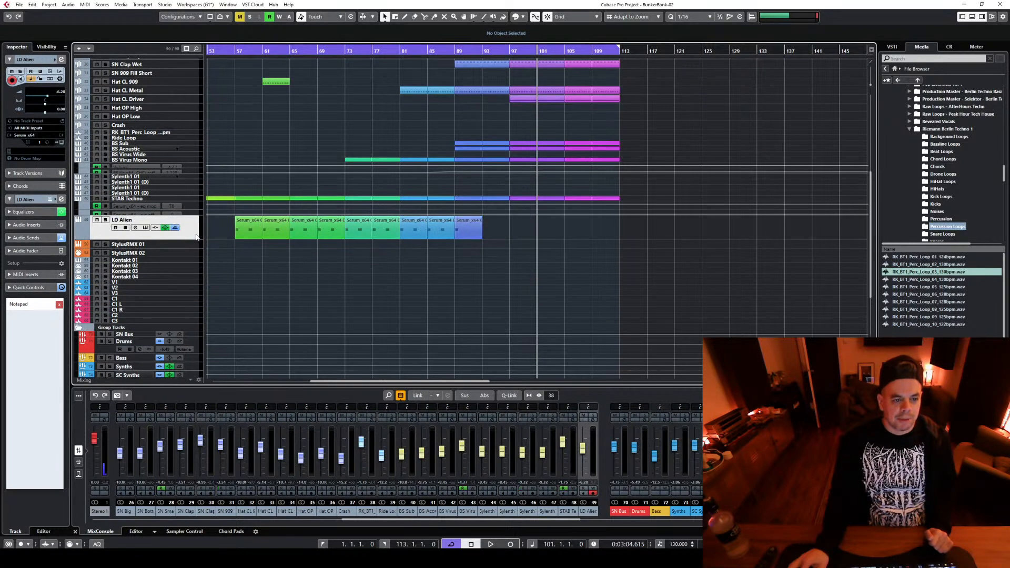
right_click(191, 231)
mouse_move(237, 238)
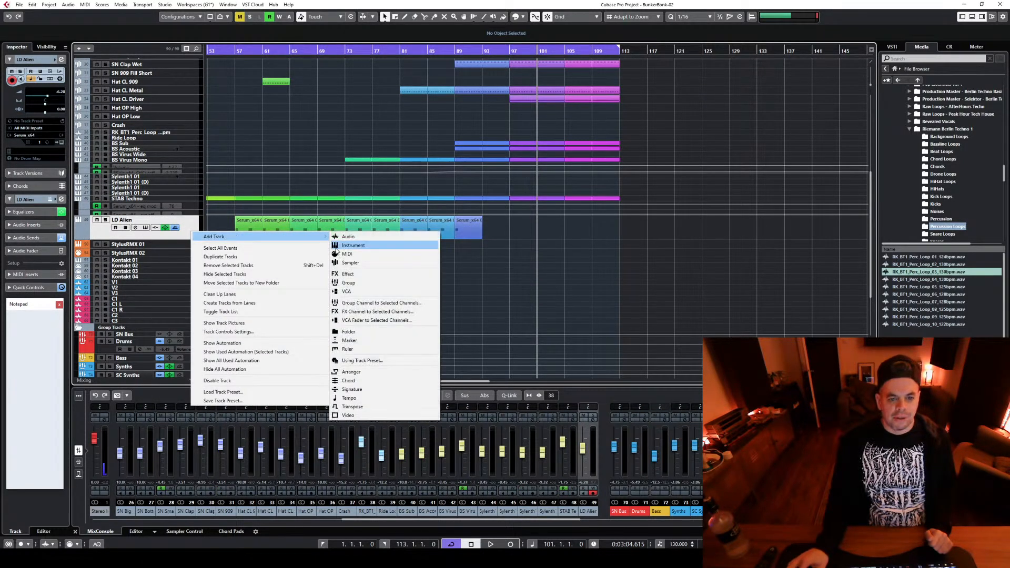
left_click(358, 245)
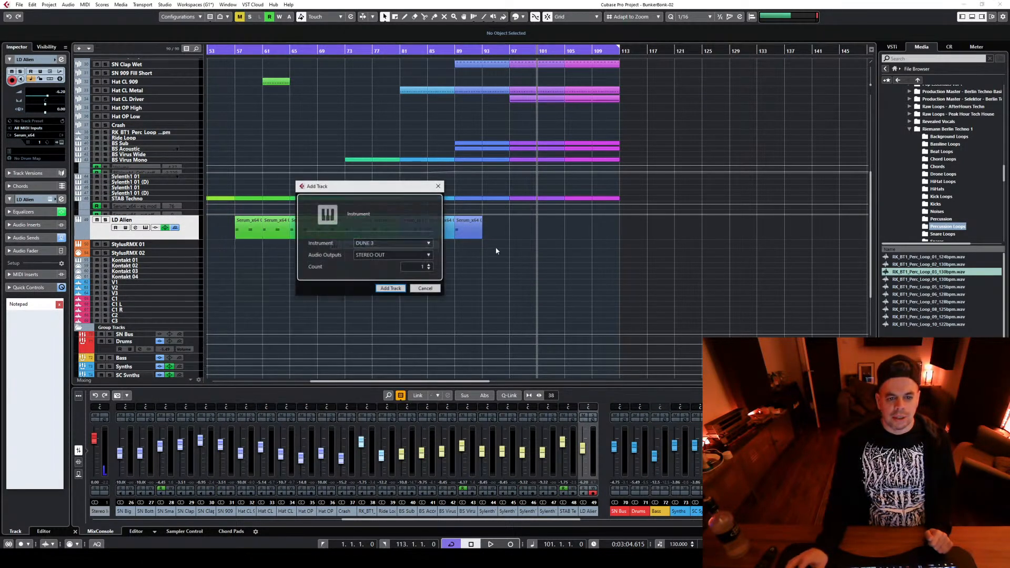
left_click(378, 246)
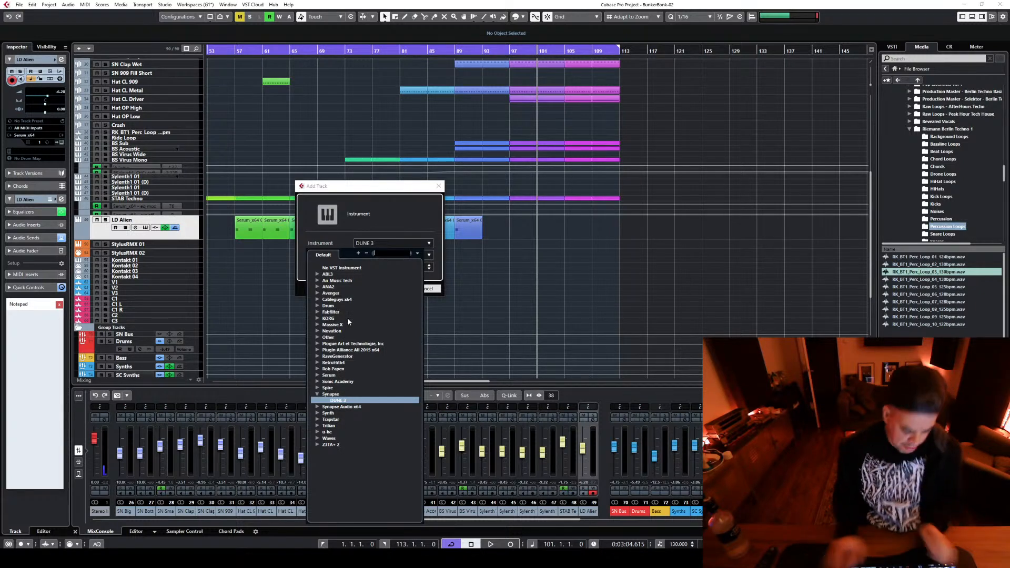
type("serum")
key("Return")
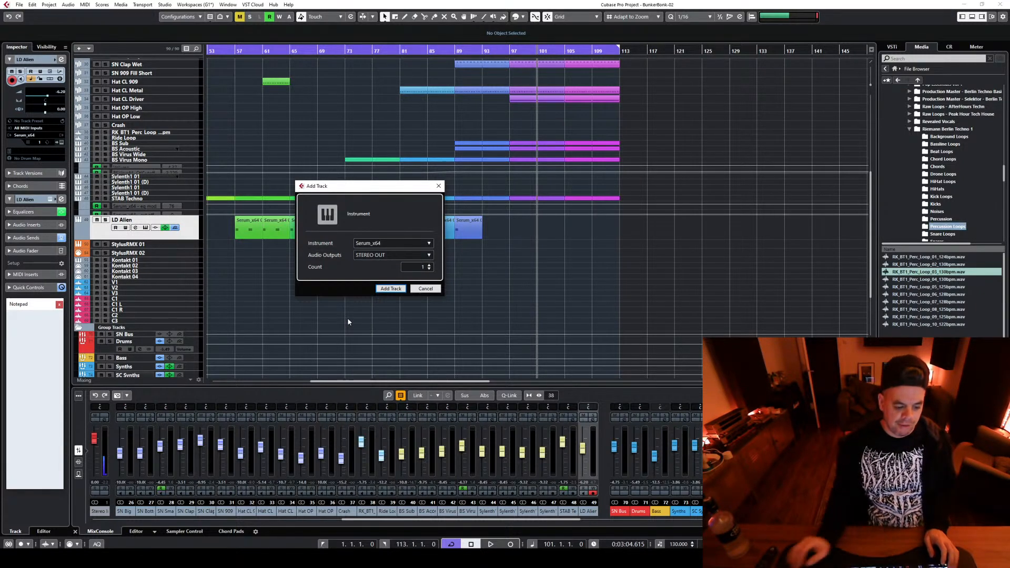
left_click(389, 289)
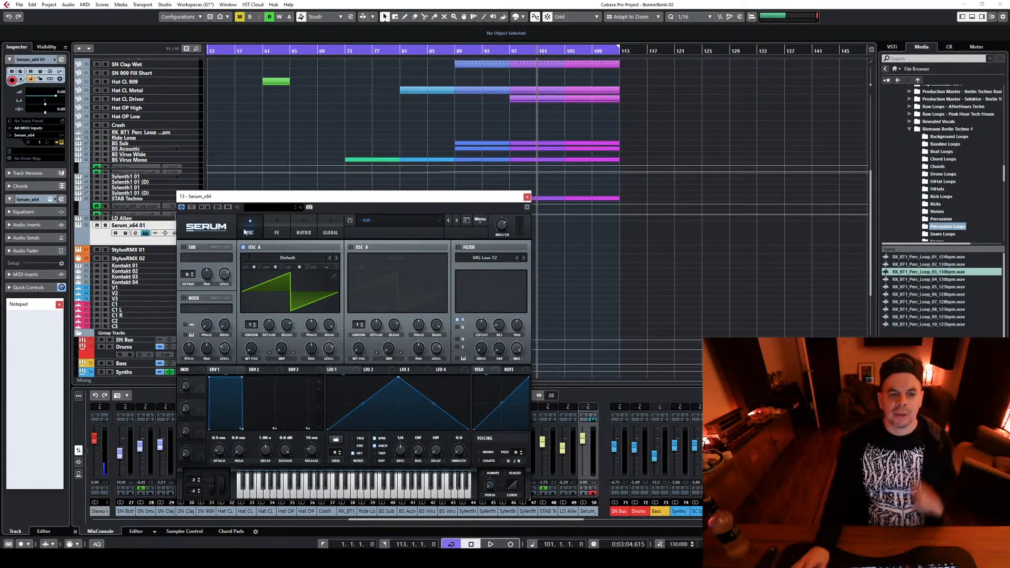
Reposition the Serum window over the arrangement and load the preset SLY_Hades_Pluck_1 from Hades Serum Presets
left_click_drag(356, 204, 506, 142)
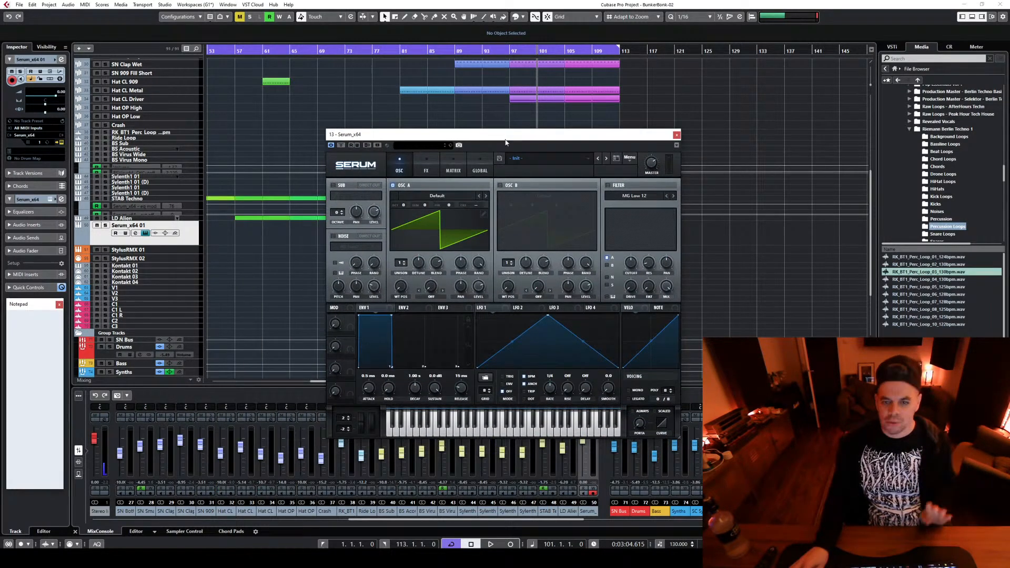
left_click(540, 161)
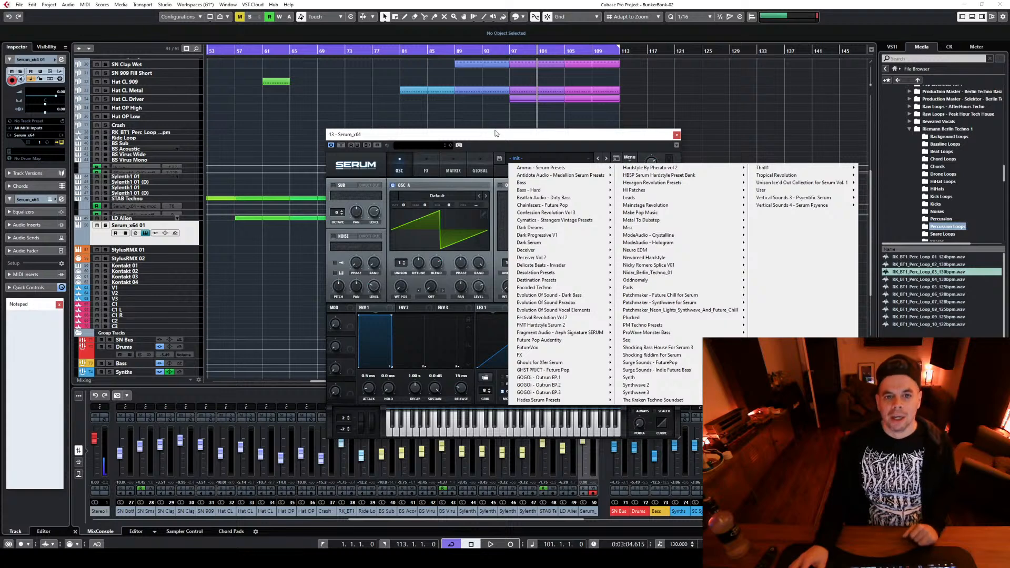
left_click_drag(495, 133, 391, 130)
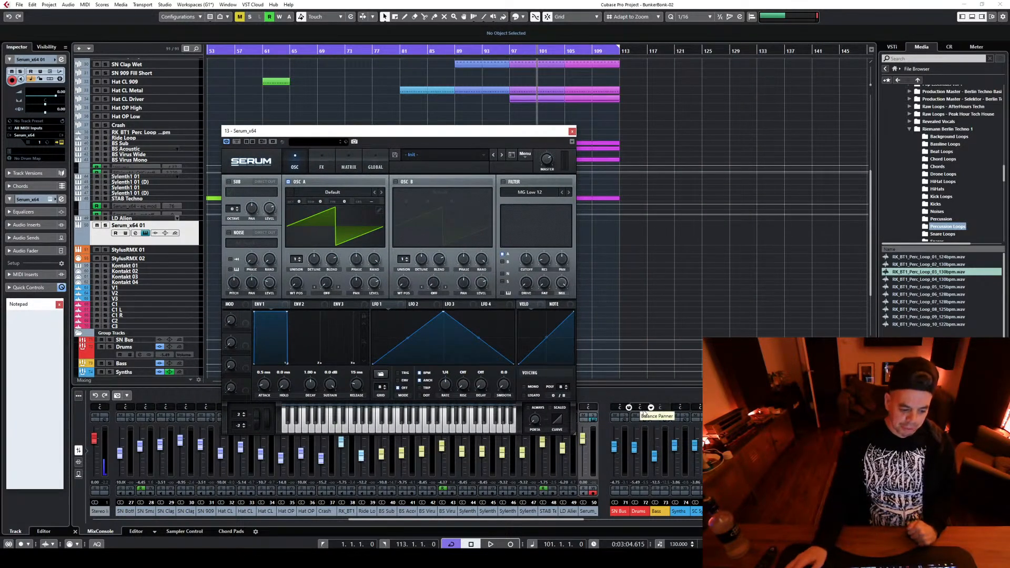
left_click_drag(458, 136, 453, 162)
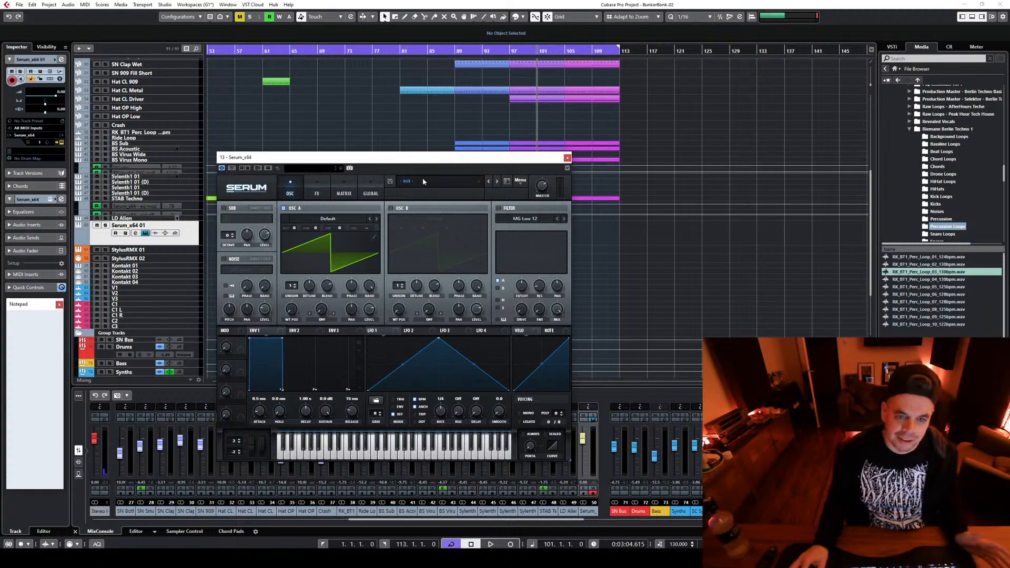
left_click(439, 181)
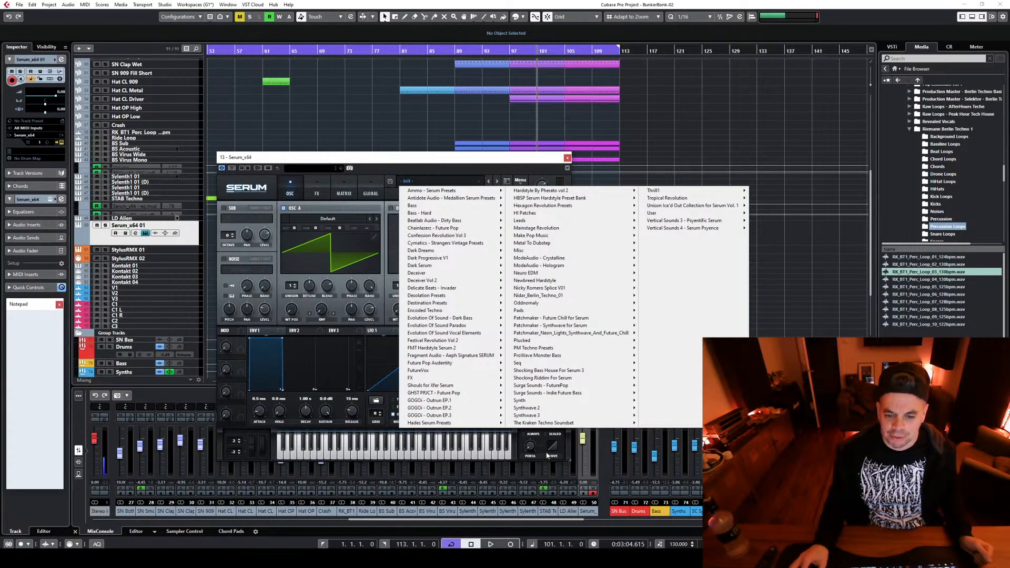
mouse_move(443, 424)
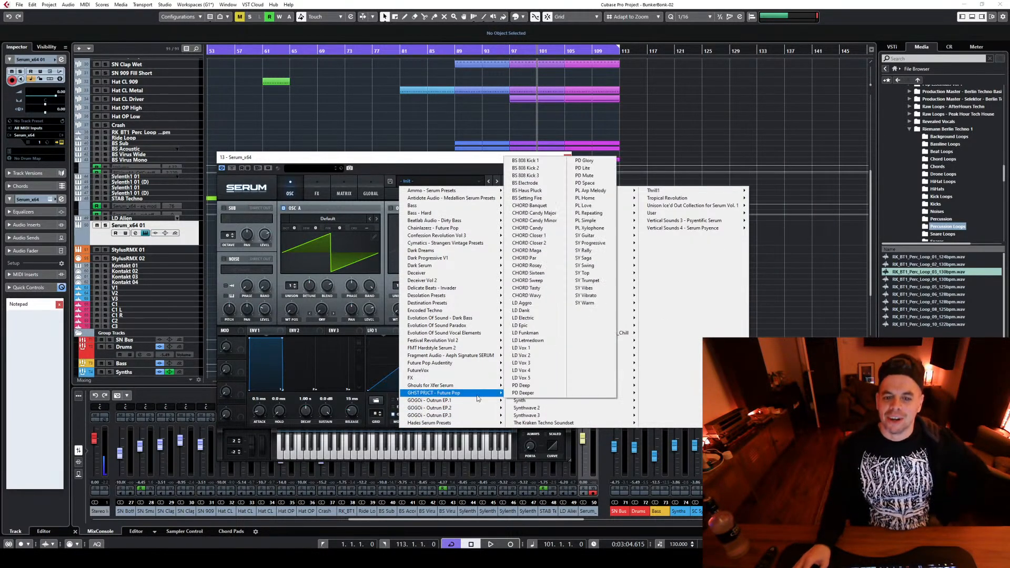
left_click(456, 424)
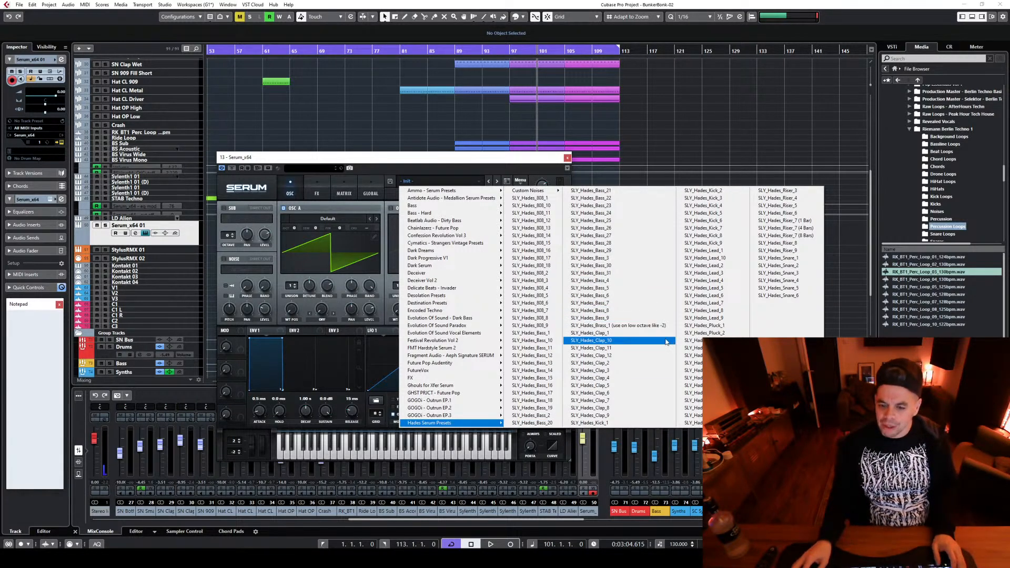
left_click(719, 326)
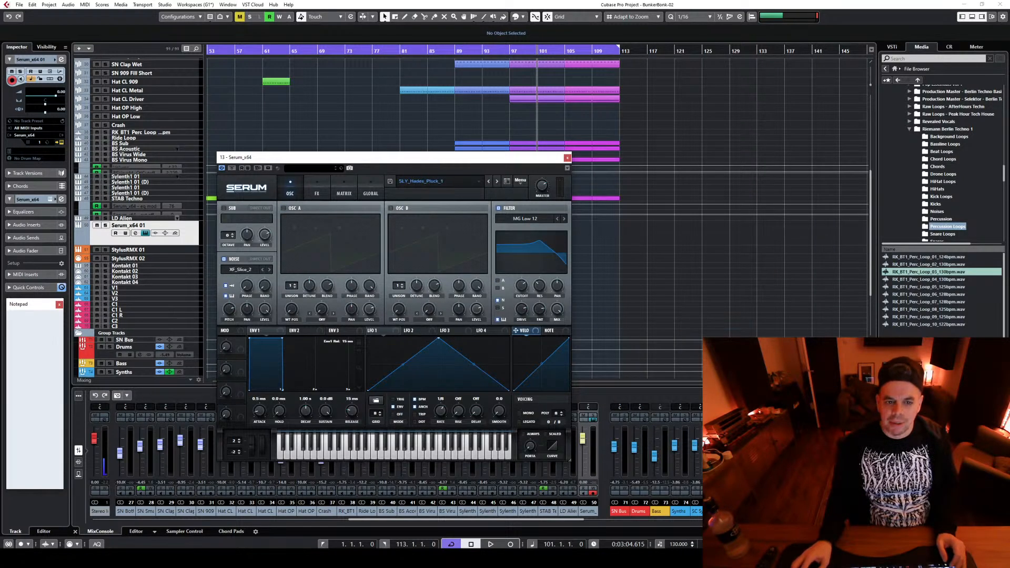
Check the stream's live chat in YouTube Studio, return to Cubase, and close the Serum window
mouse_move(628, 558)
left_click(625, 528)
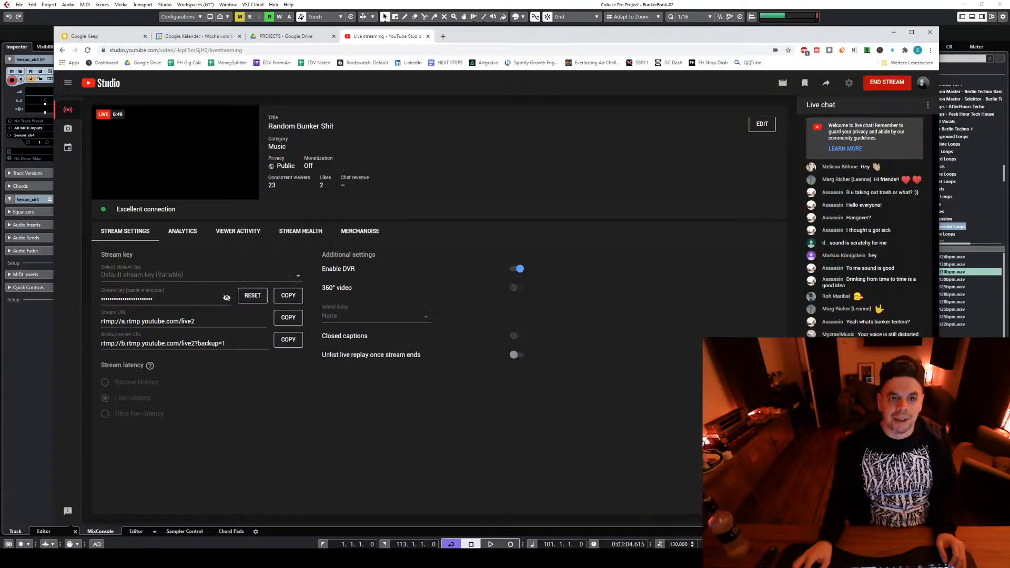
left_click(545, 3)
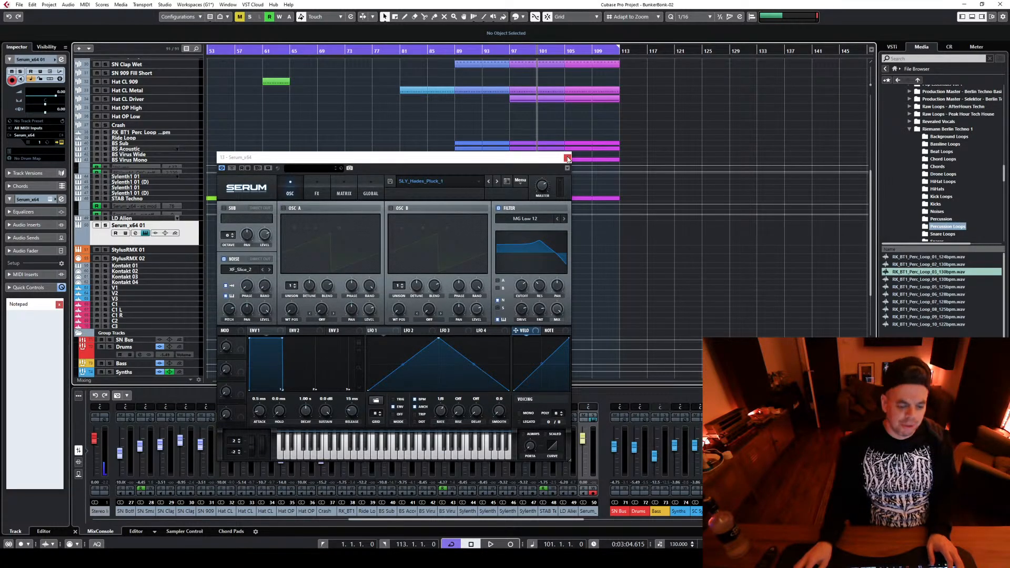
left_click(567, 159)
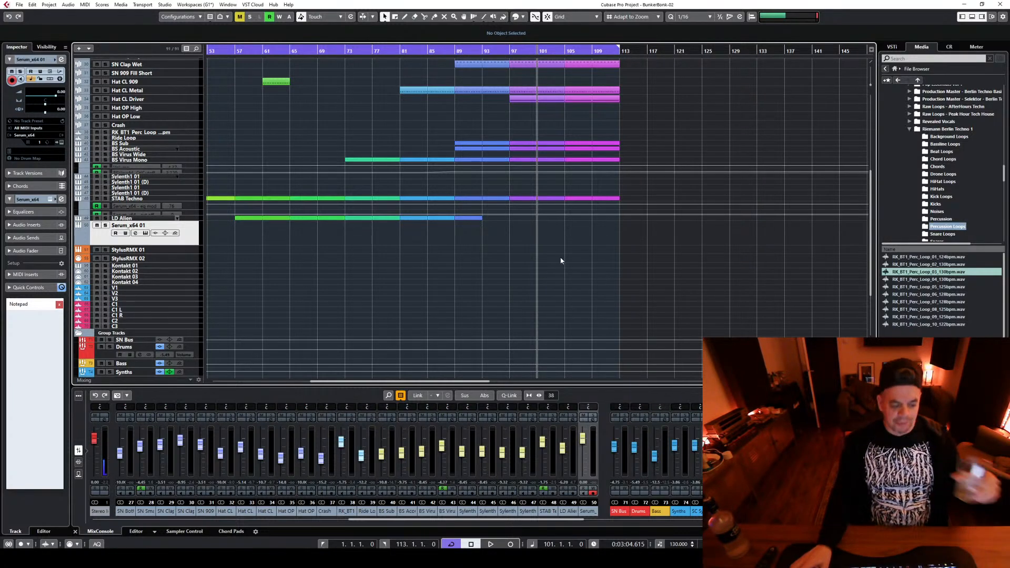
Copy the impact, riser, downer and reverse cymbal events around bar 97 to the transition at bar 113
mouse_move(91, 558)
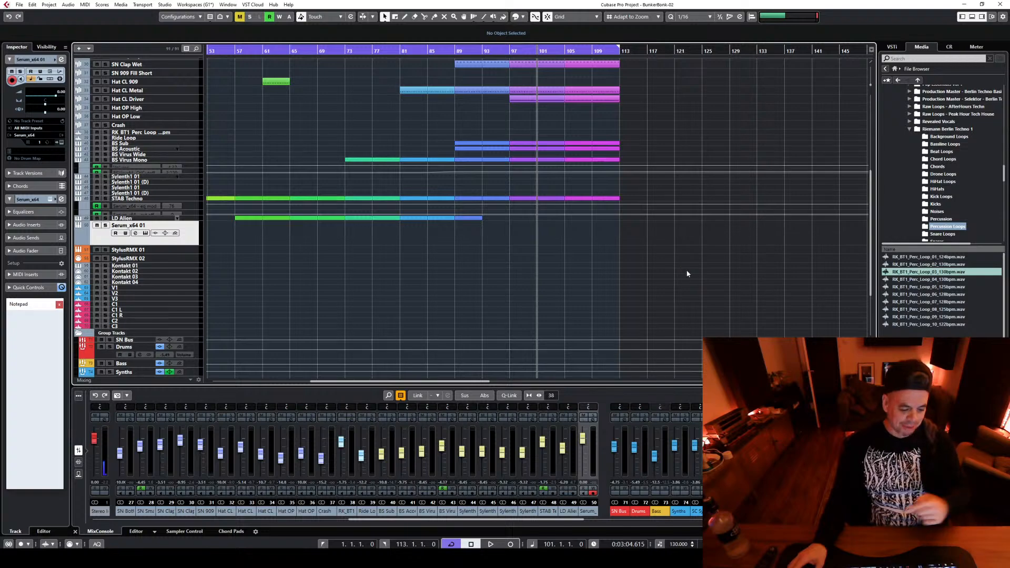
scroll(683, 274, "up", 5)
scroll(686, 272, "down", 5)
scroll(686, 272, "up", 5)
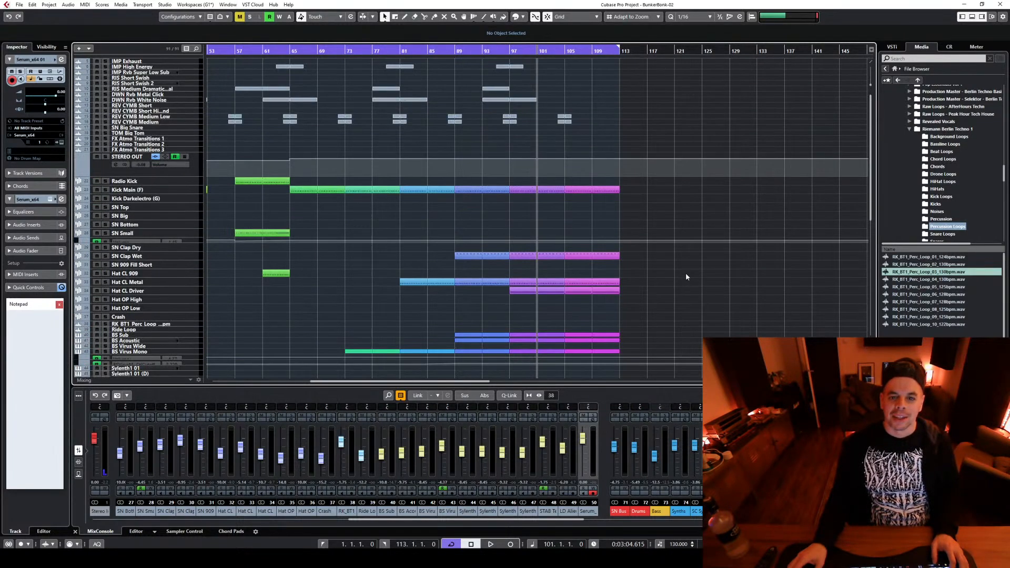
scroll(632, 204, "up", 3)
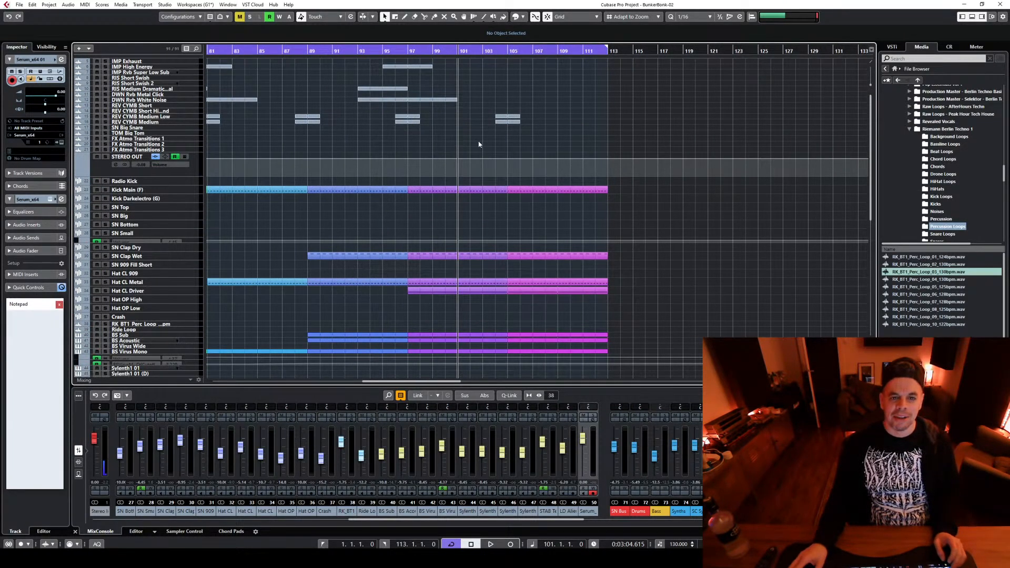
left_click_drag(375, 146, 452, 67)
left_click_drag(382, 101, 596, 102)
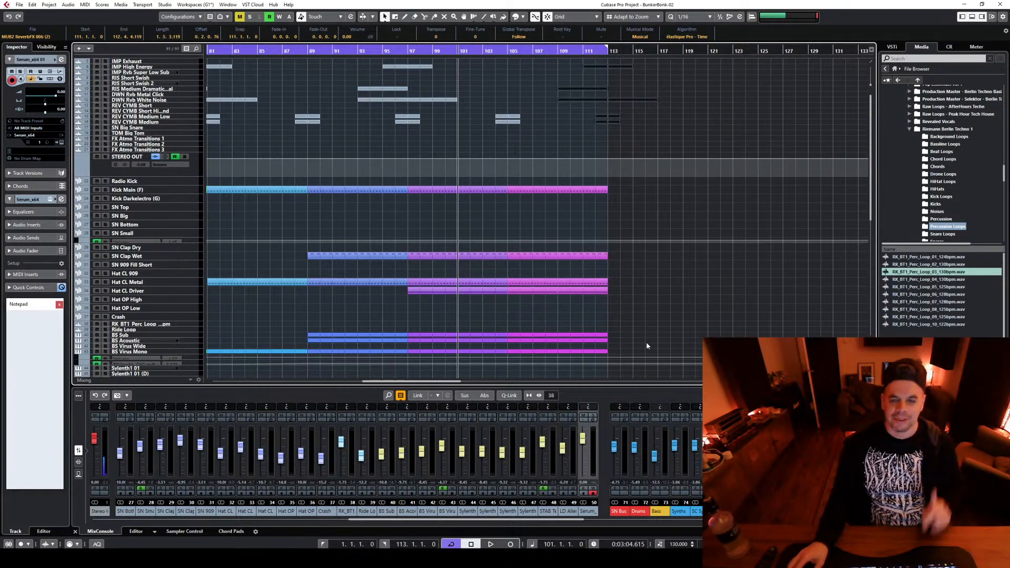
Play back the section from bar 101 for a few bars while reviewing its tracks, and stop
scroll(647, 345, "down", 3)
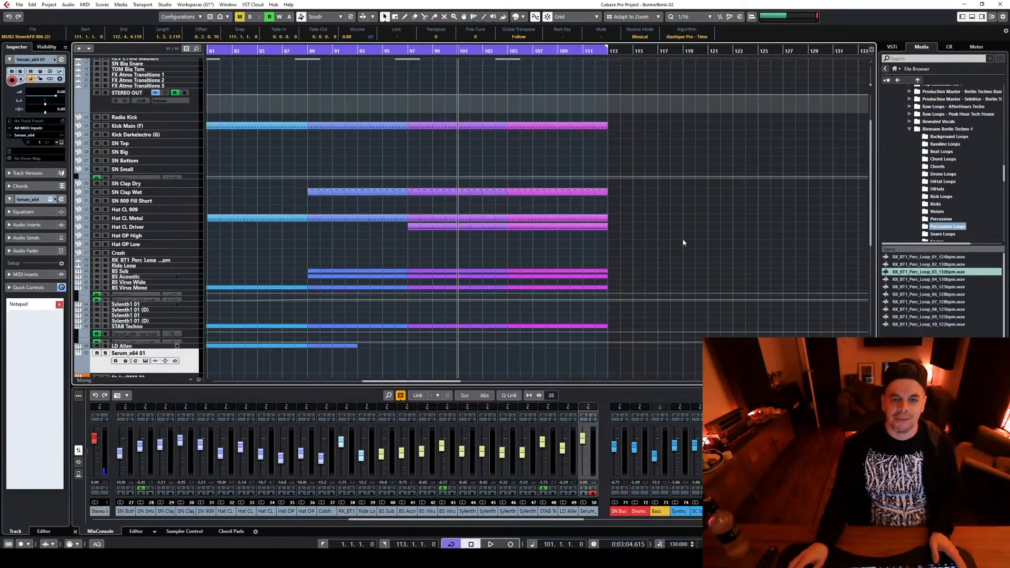
key("space")
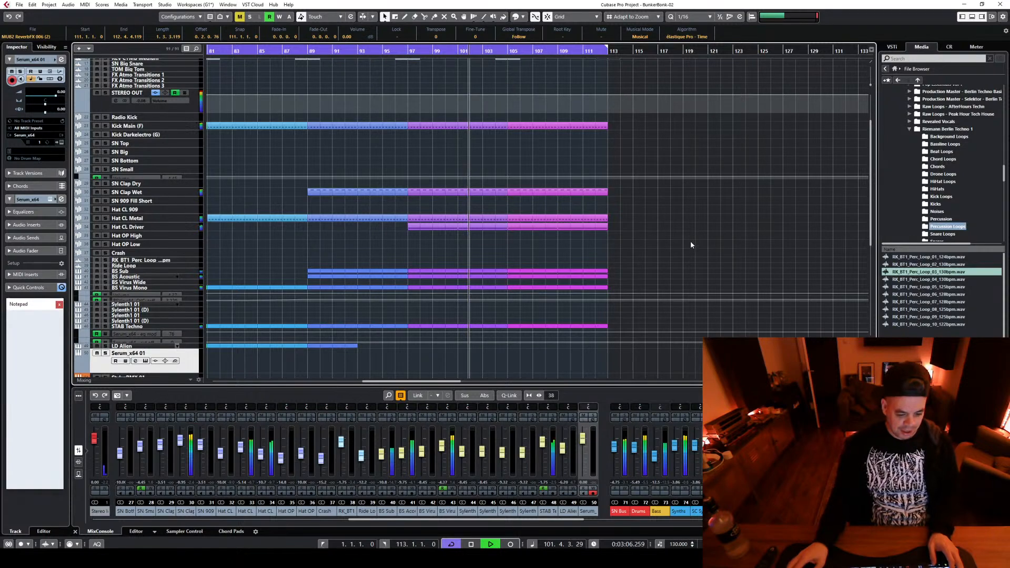
scroll(694, 243, "down", 3)
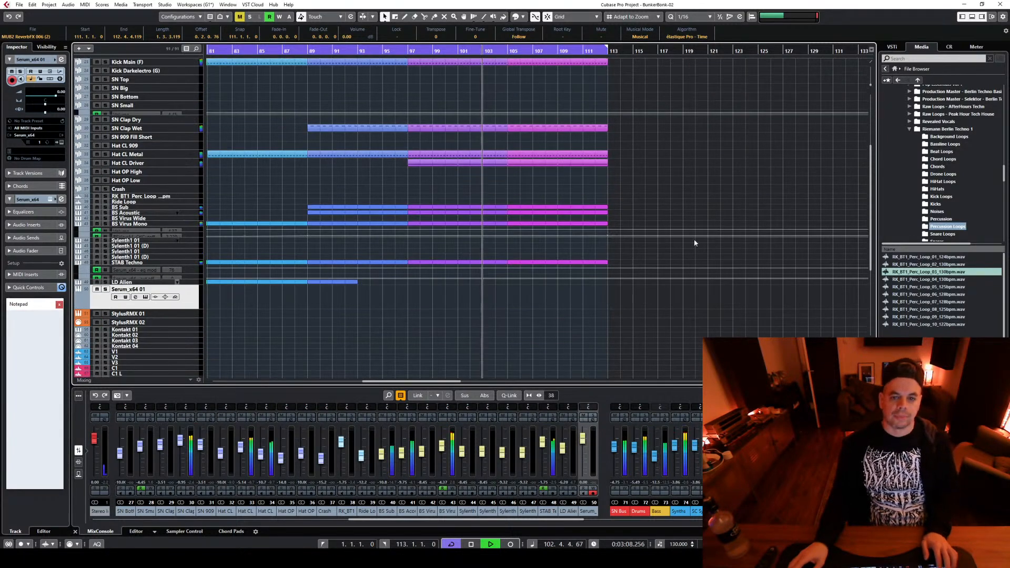
scroll(673, 255, "up", 6)
scroll(736, 272, "down", 3)
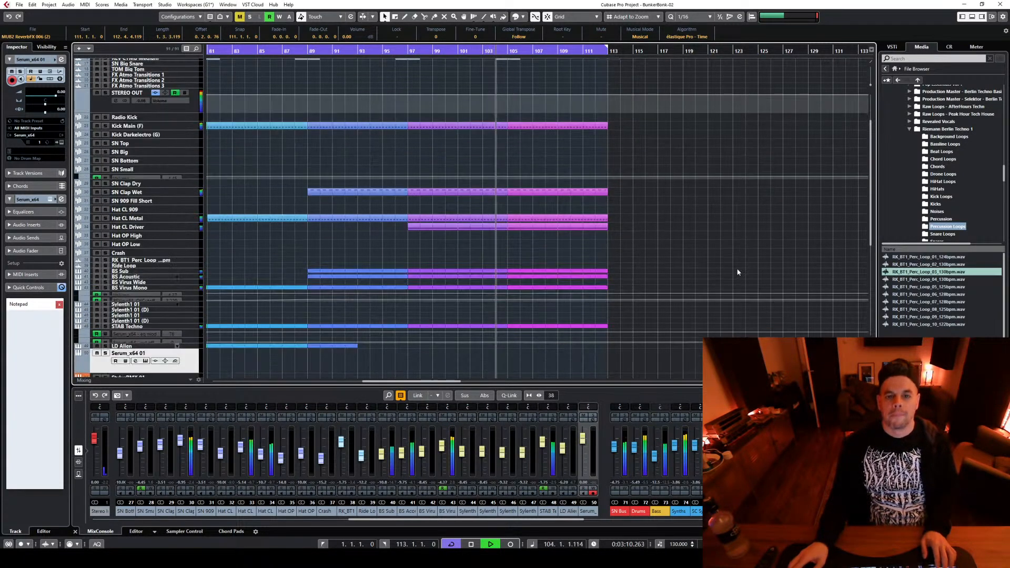
scroll(737, 272, "up", 3)
key("space")
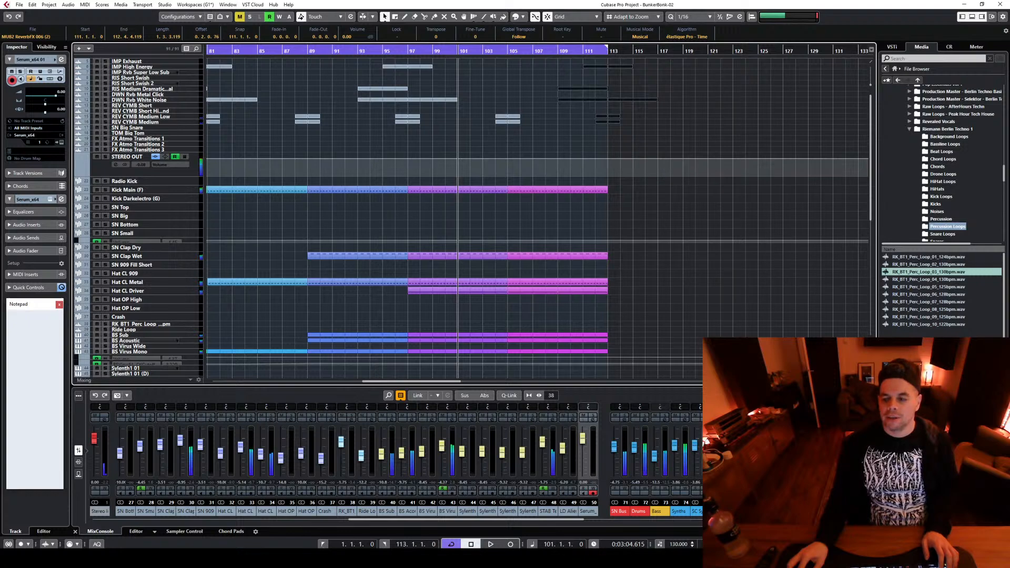
Select the event groups between bars 57 and 97 in turn to examine how the section builds, and clear the selection
key("g")
key("g")
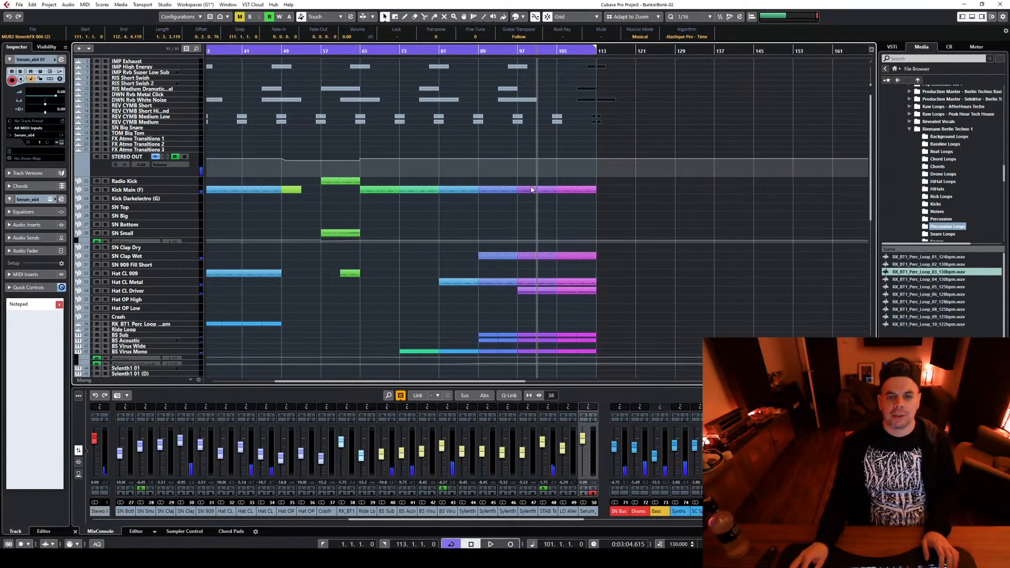
left_click_drag(363, 175, 428, 231)
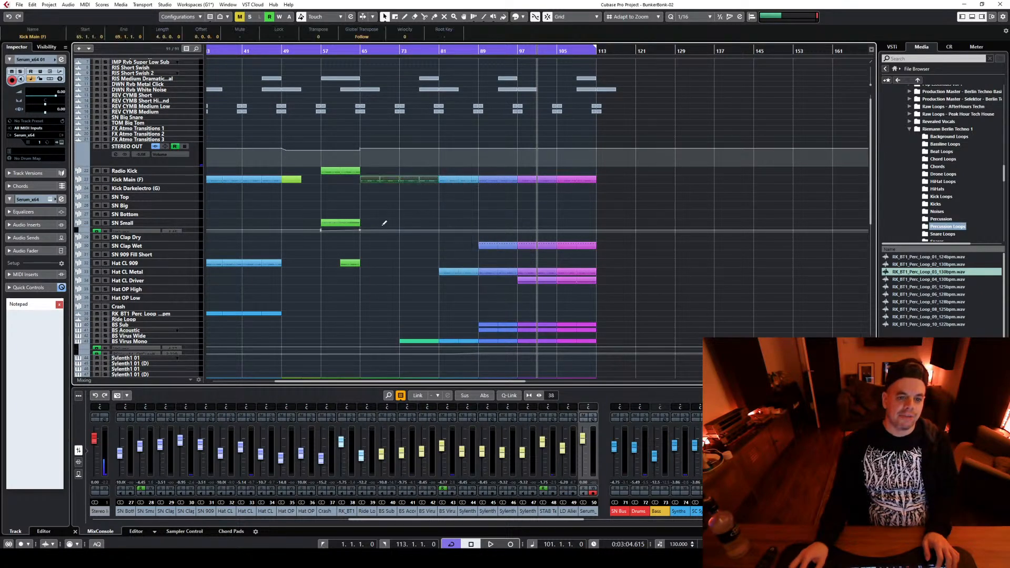
left_click_drag(318, 202, 379, 297)
left_click(421, 170)
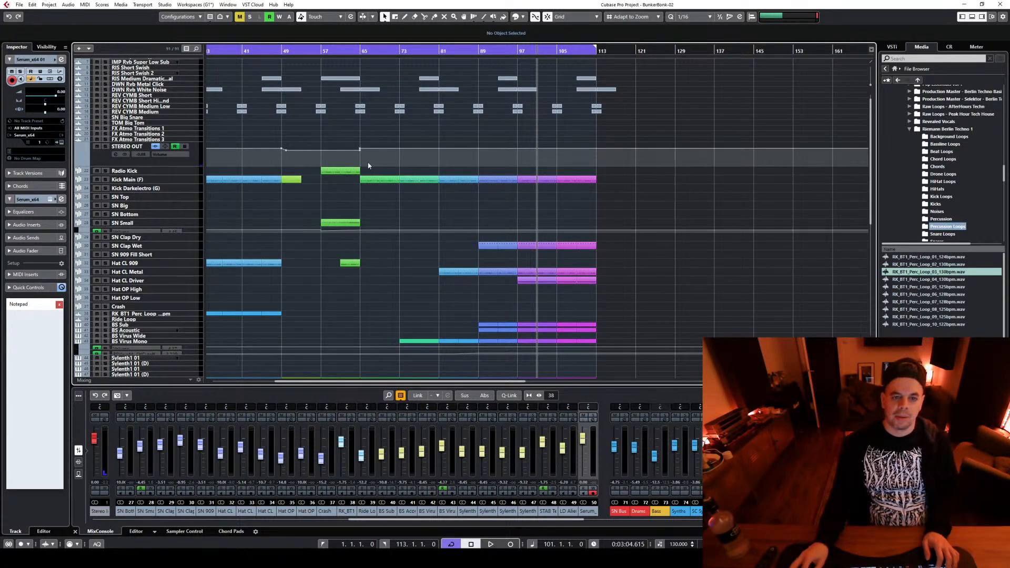
left_click_drag(368, 166, 517, 369)
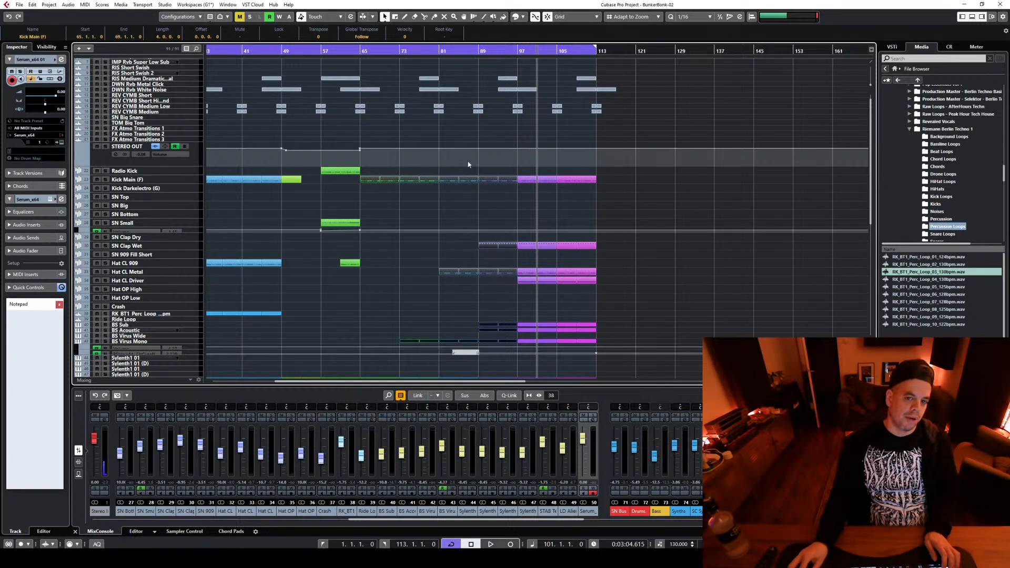
left_click(388, 173)
left_click_drag(387, 168, 432, 244)
left_click_drag(451, 165, 516, 317)
left_click(544, 168)
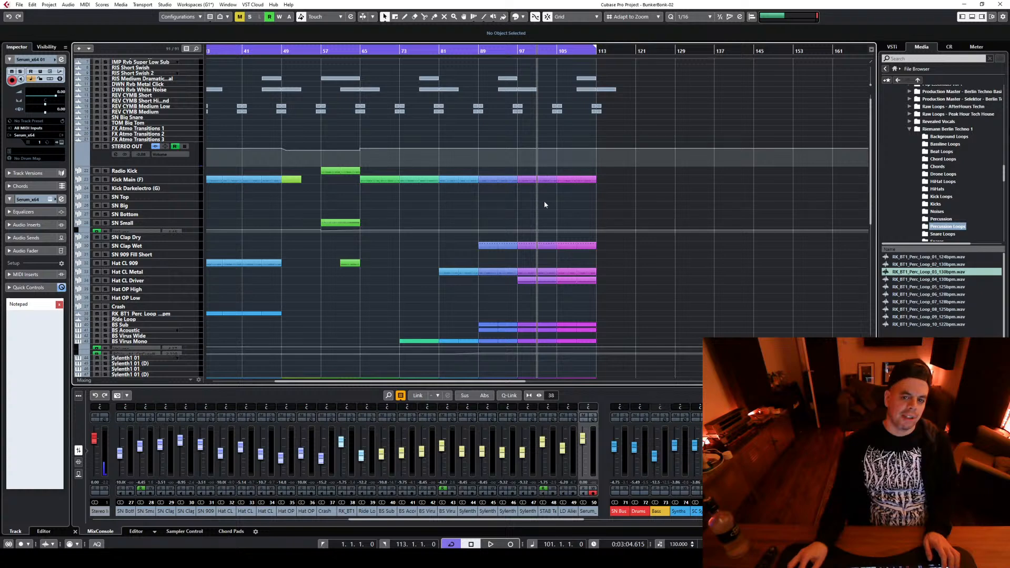
scroll(611, 192, "down", 3)
scroll(610, 195, "up", 3)
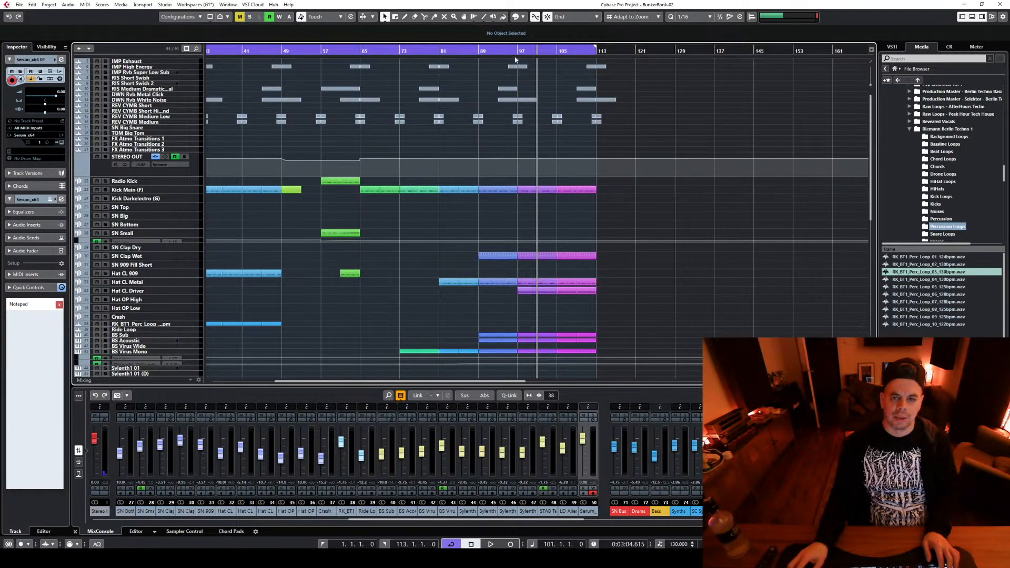
Play back the arrangement from bar 49 through the new section, with the bass and synth tracks in view
left_click(284, 51)
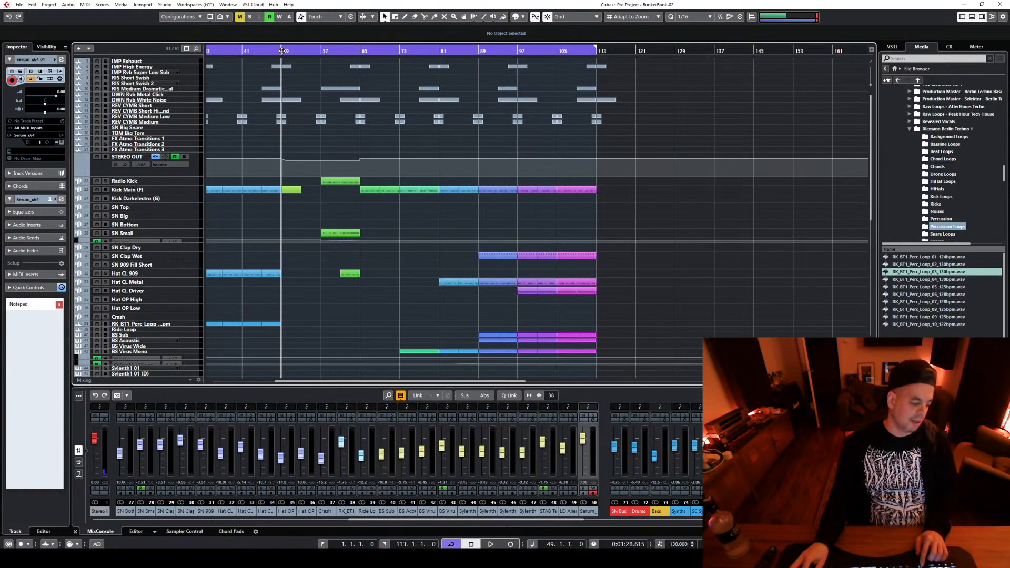
key("space")
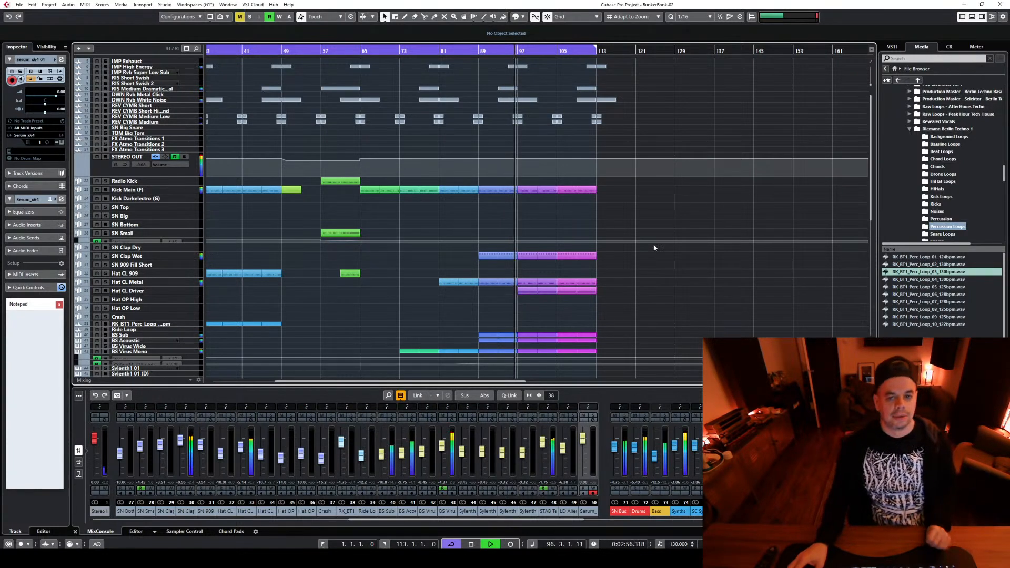
scroll(663, 284, "down", 5)
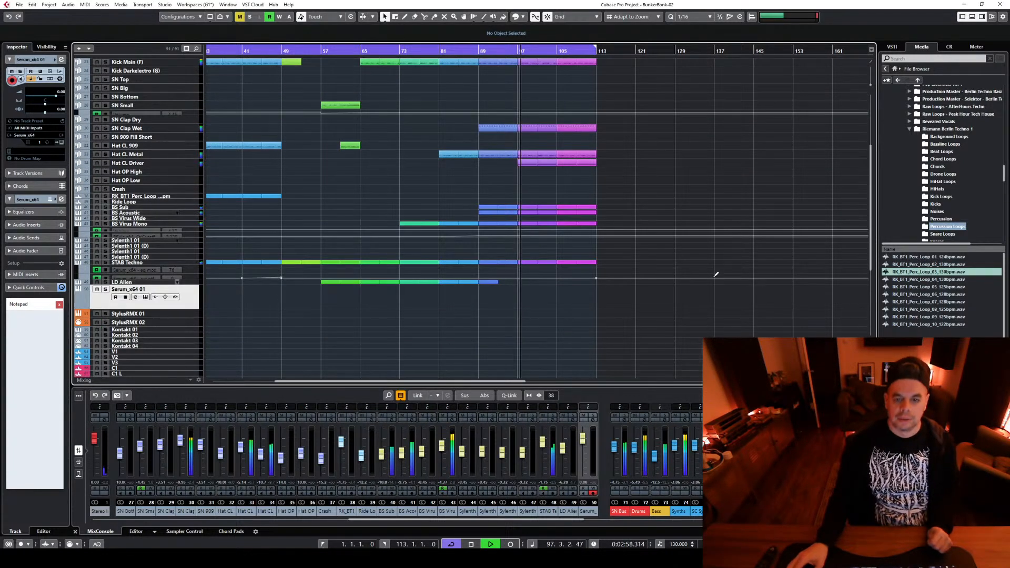
Open the LFOTool insert of the Hat CL Driver channel and enlarge its window over the arrangement
left_click(190, 165)
left_click(134, 171)
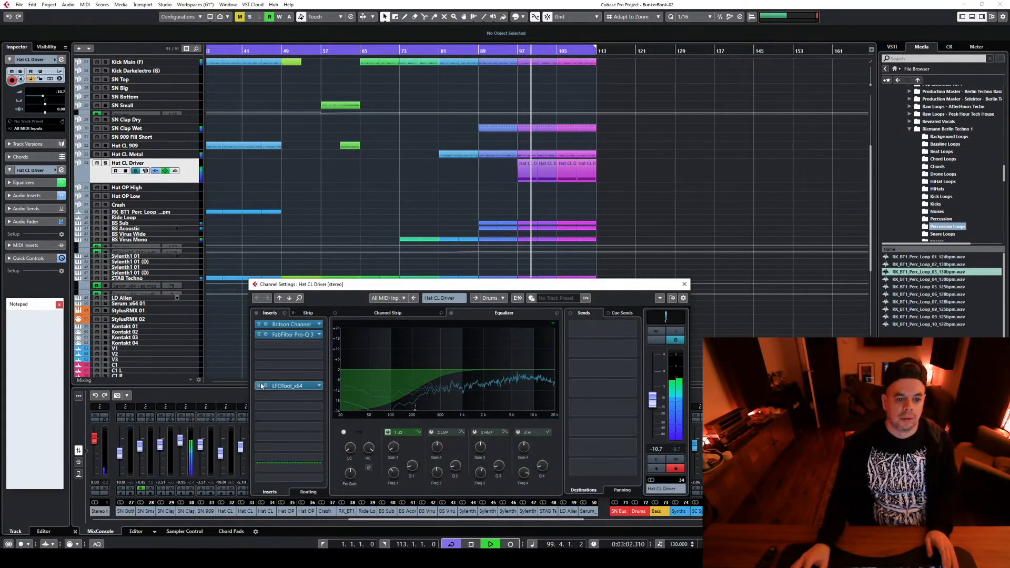
left_click(289, 385)
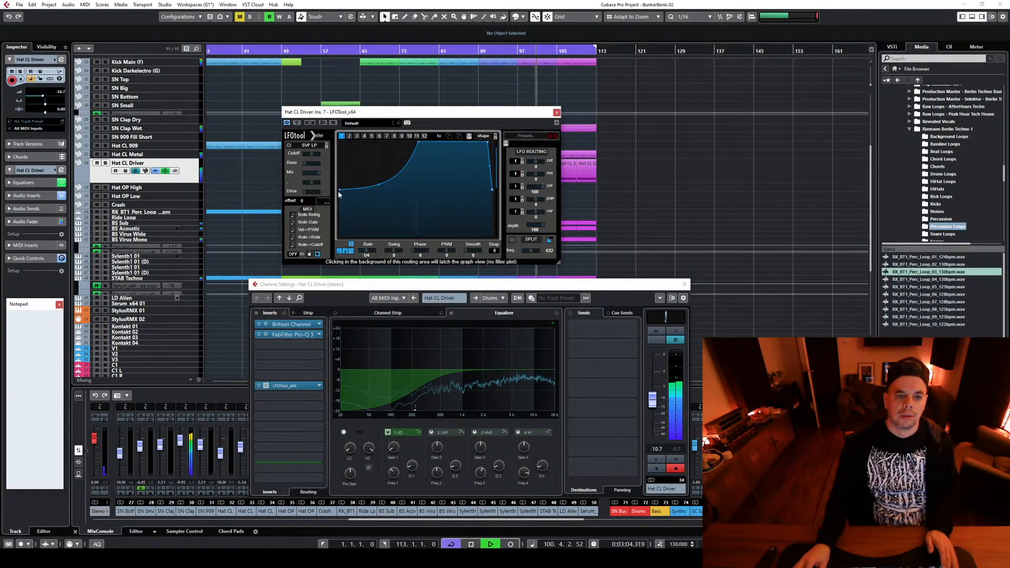
left_click_drag(558, 262, 972, 463)
left_click_drag(643, 114, 503, 83)
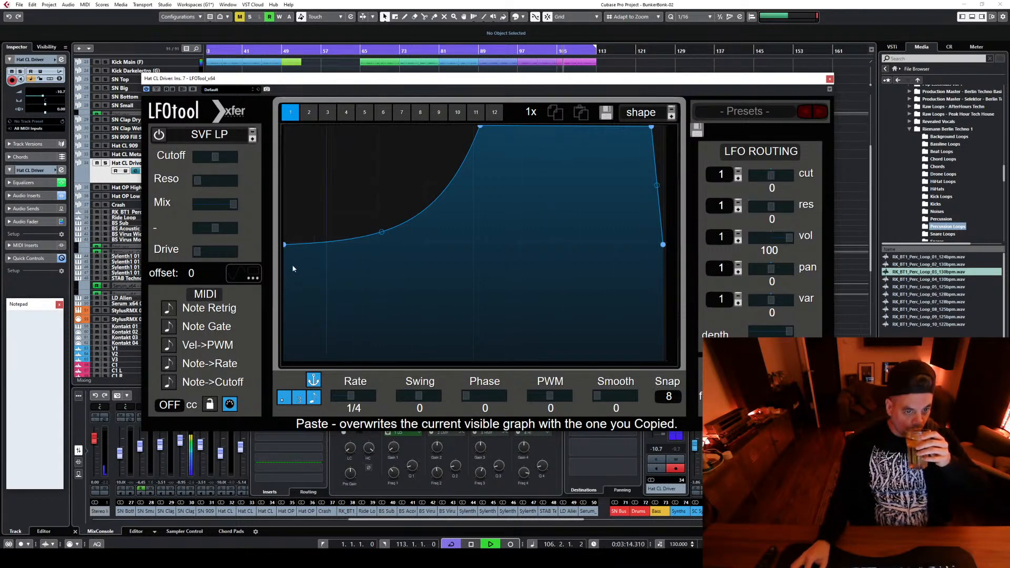
Raise the start point of the Hat CL Driver's LFOTool volume curve slightly, stop playback, and close the plugin and channel windows
mouse_move(289, 246)
left_mouse_down()
mouse_move(289, 358)
mouse_move(288, 144)
mouse_move(289, 233)
left_mouse_up()
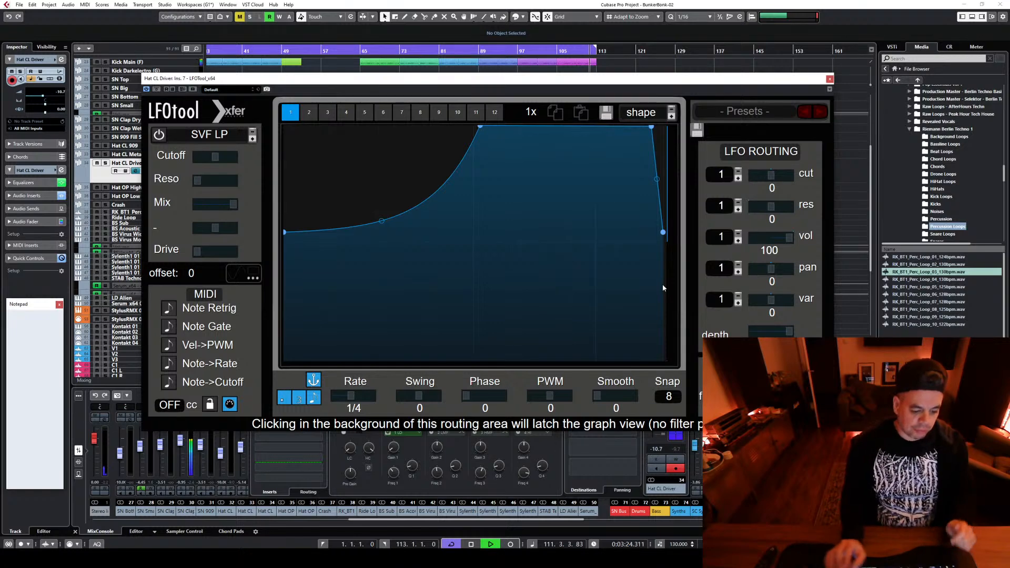
left_click(830, 79)
key("space")
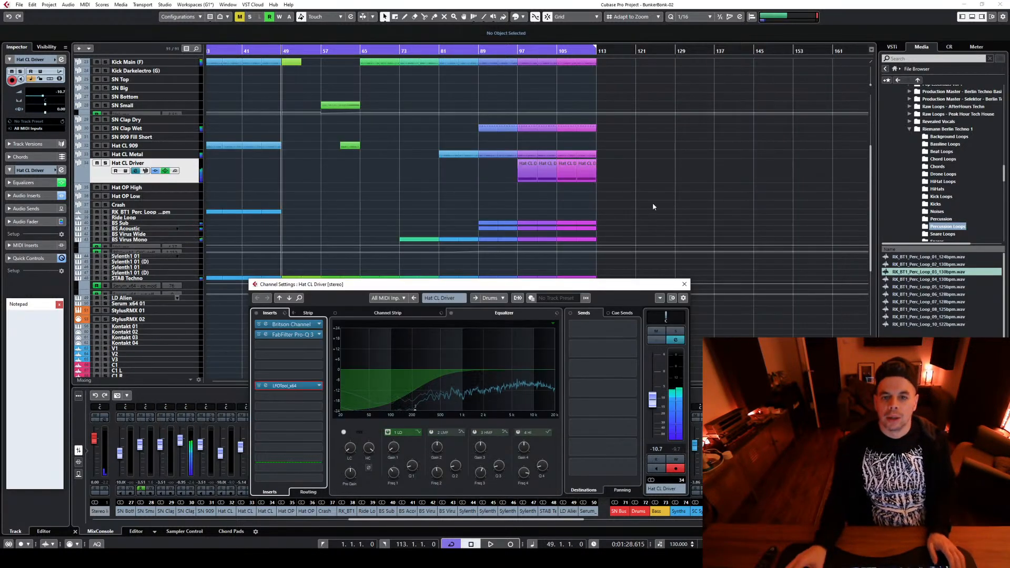
left_click(684, 283)
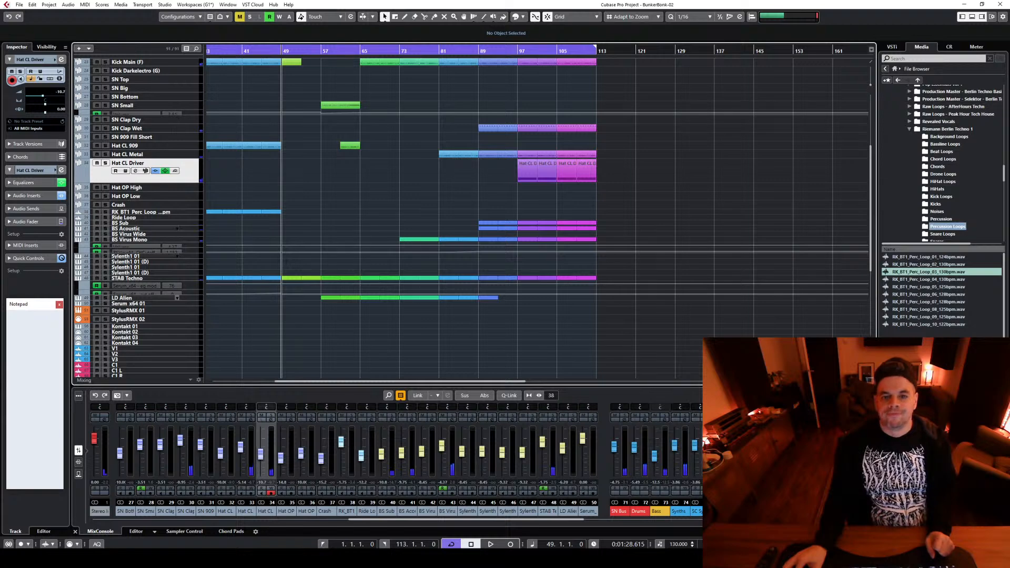
Review the whole arrangement up to bar 113 and play it back from bar 65 to about bar 108
key("g")
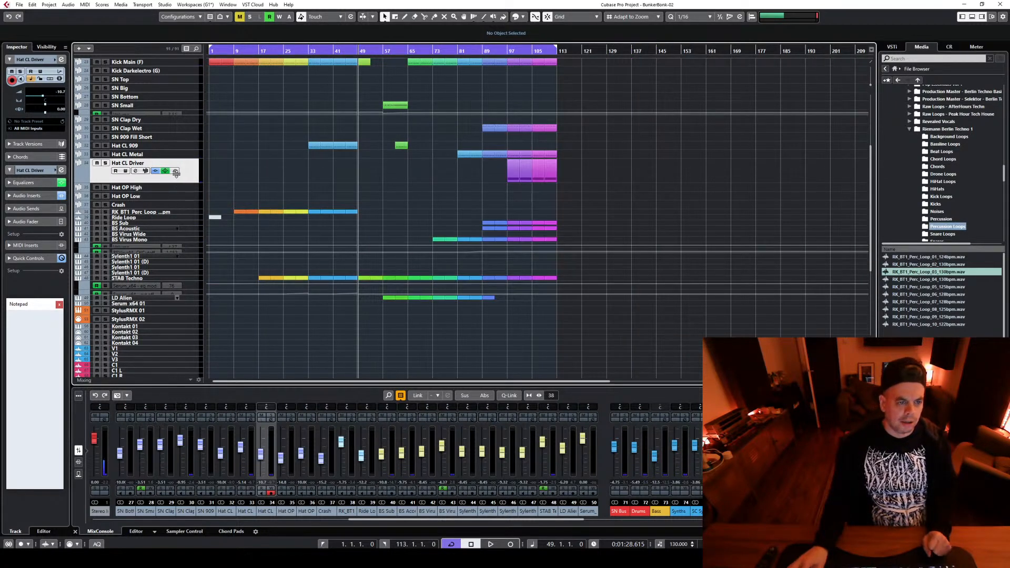
scroll(661, 212, "up", 3)
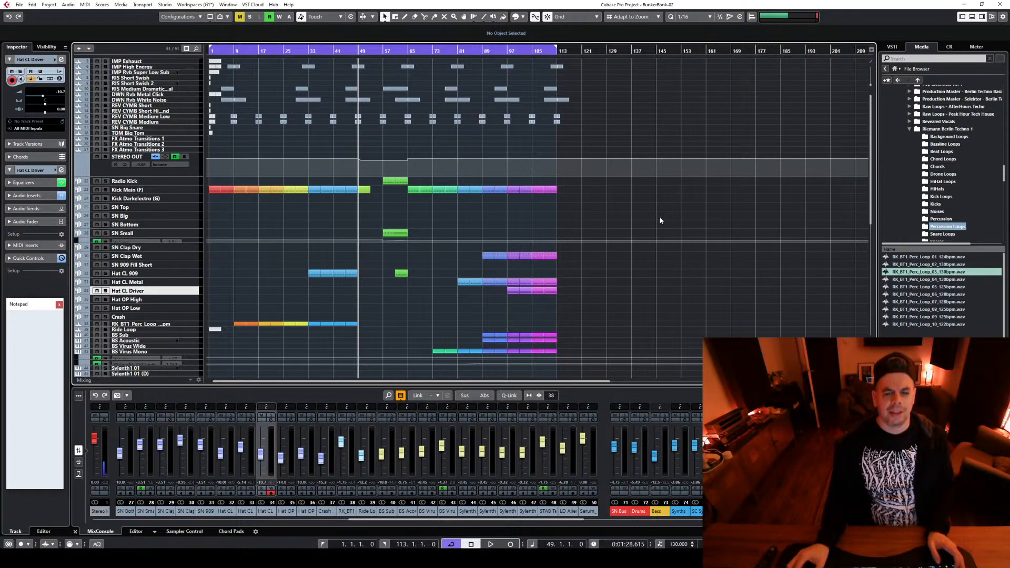
scroll(684, 287, "down", 3)
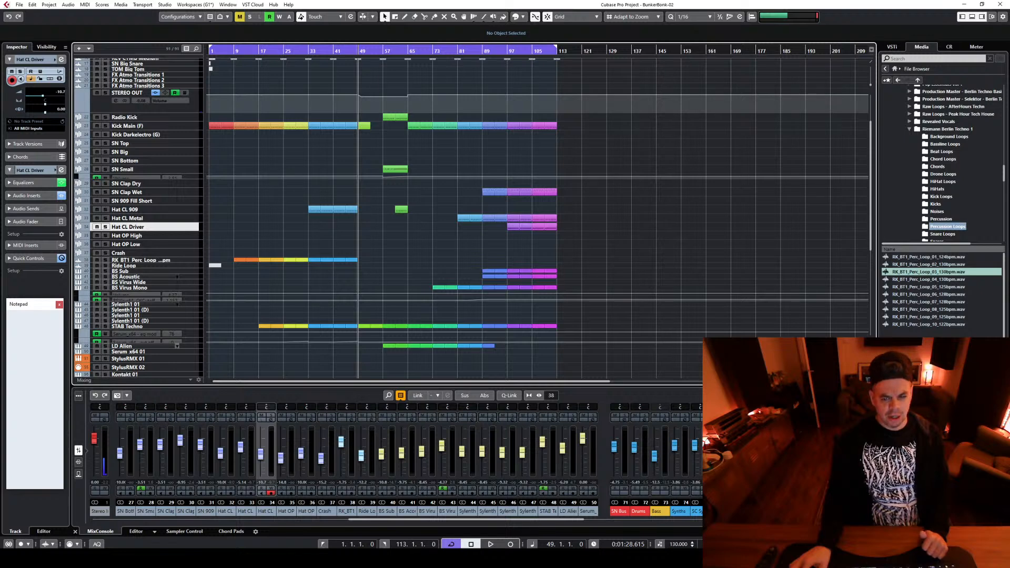
key("h")
key("h")
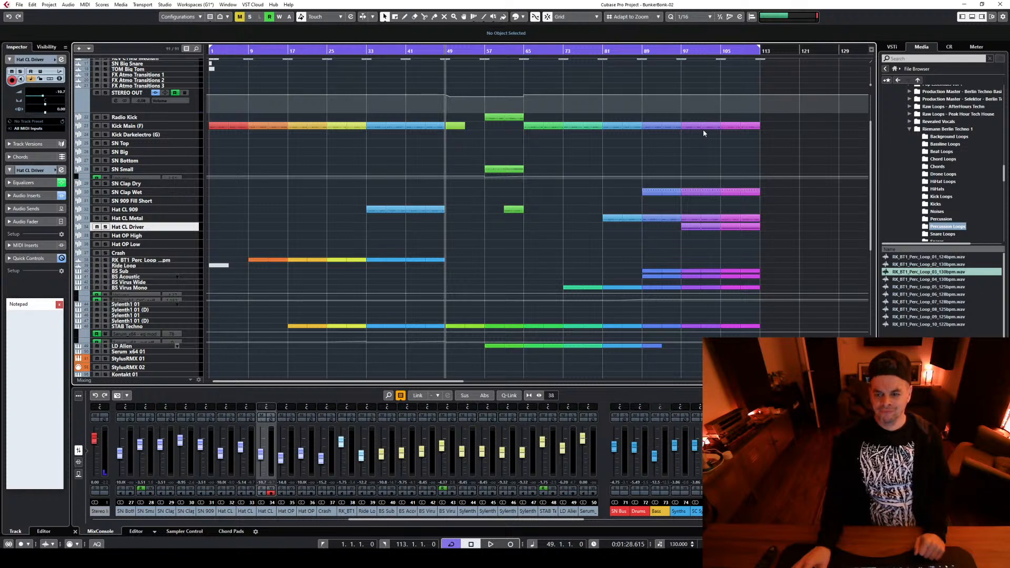
scroll(814, 261, "down", 3)
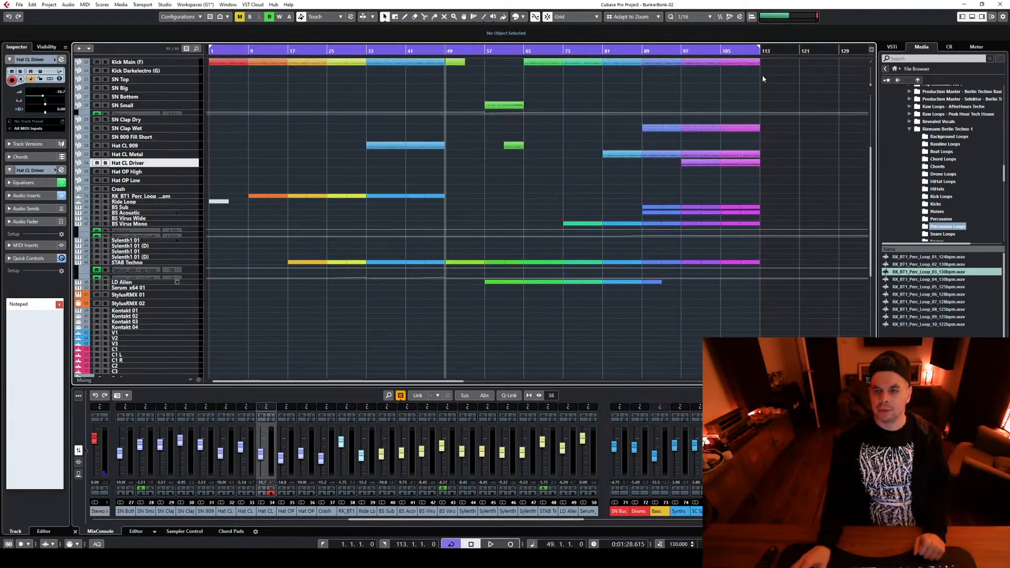
left_click(721, 53)
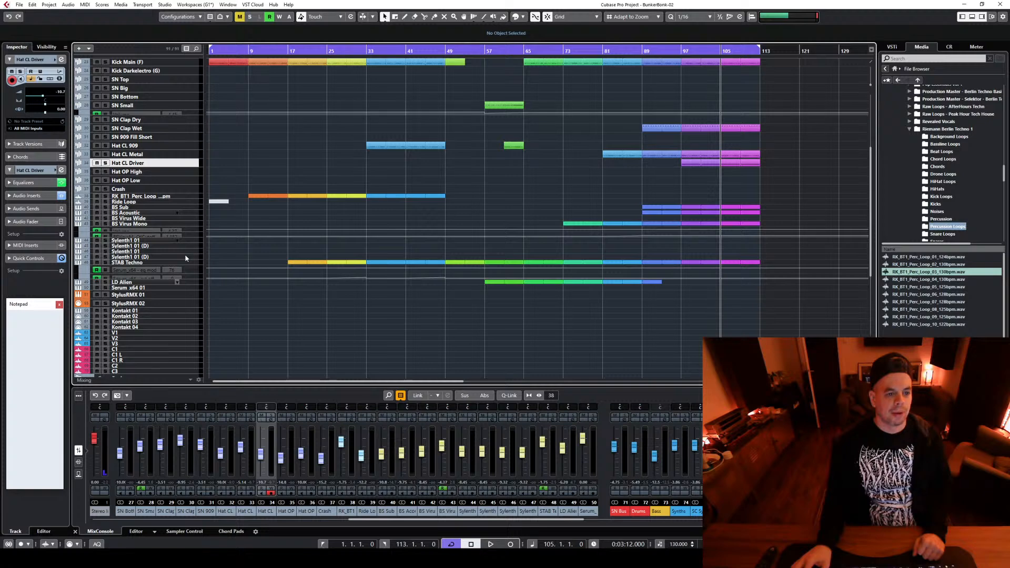
left_click(523, 51)
key("space")
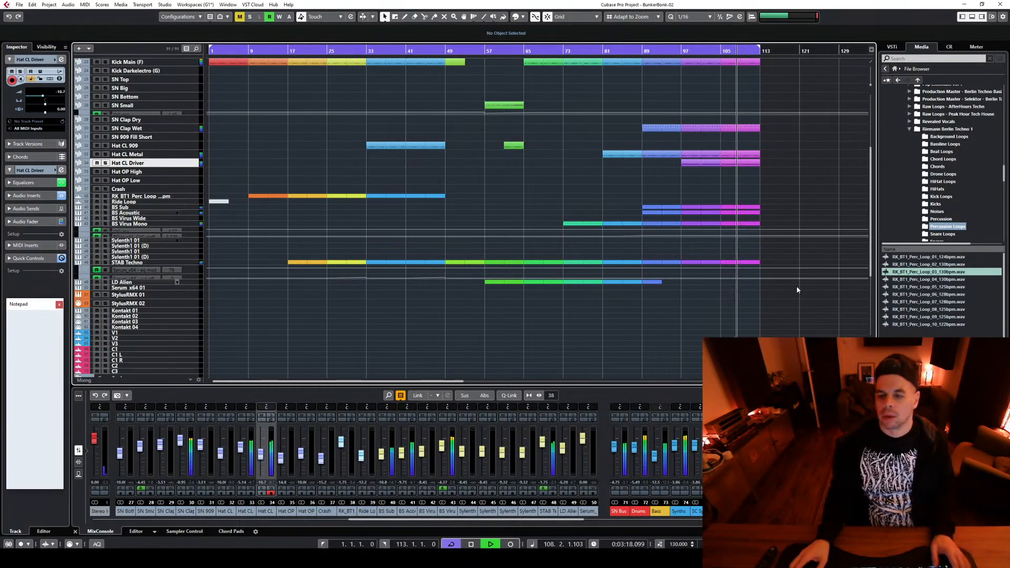
scroll(798, 284, "up", 2)
key("space")
scroll(824, 129, "down", 1)
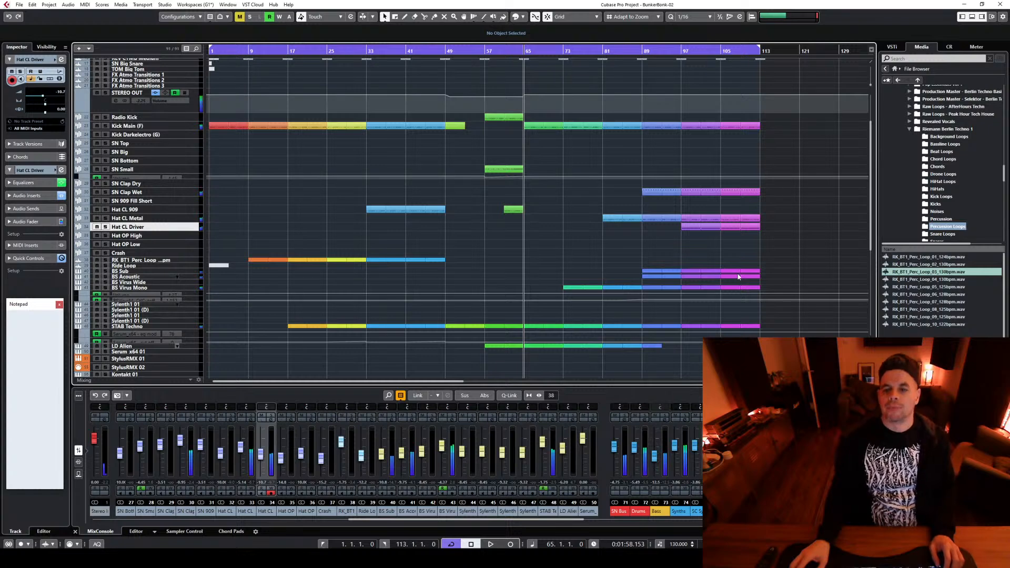
Set the playback position to bar 105 and enlarge the Serum_x64 01 track's row in the arrangement
scroll(738, 276, "down", 2)
left_click(720, 49)
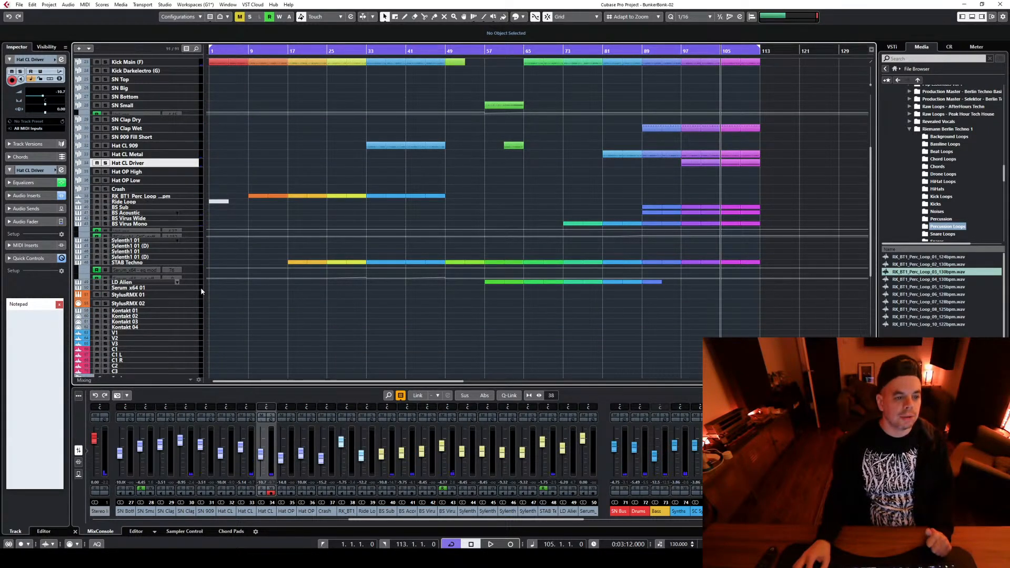
left_click(198, 290)
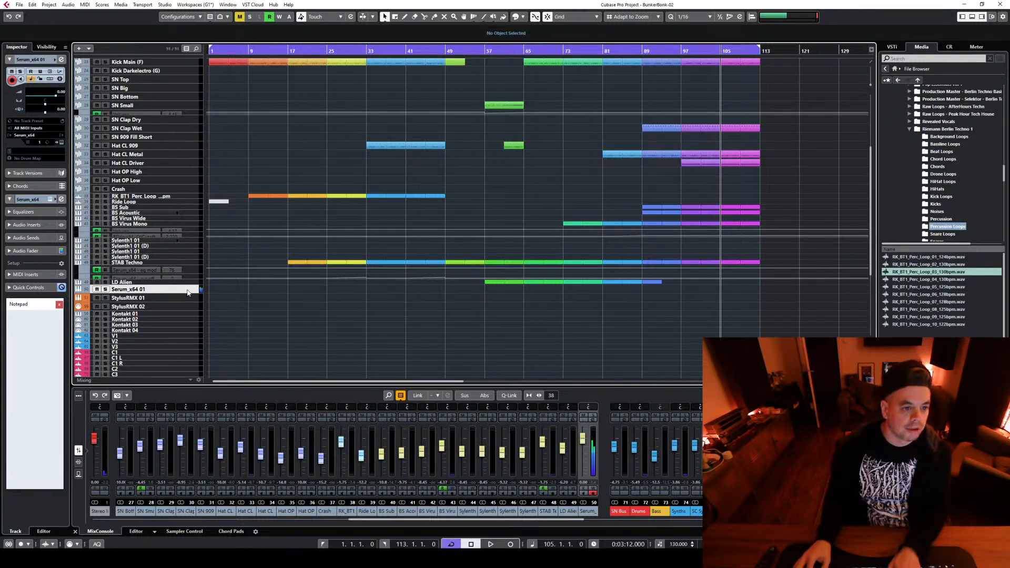
left_click_drag(185, 292, 192, 363)
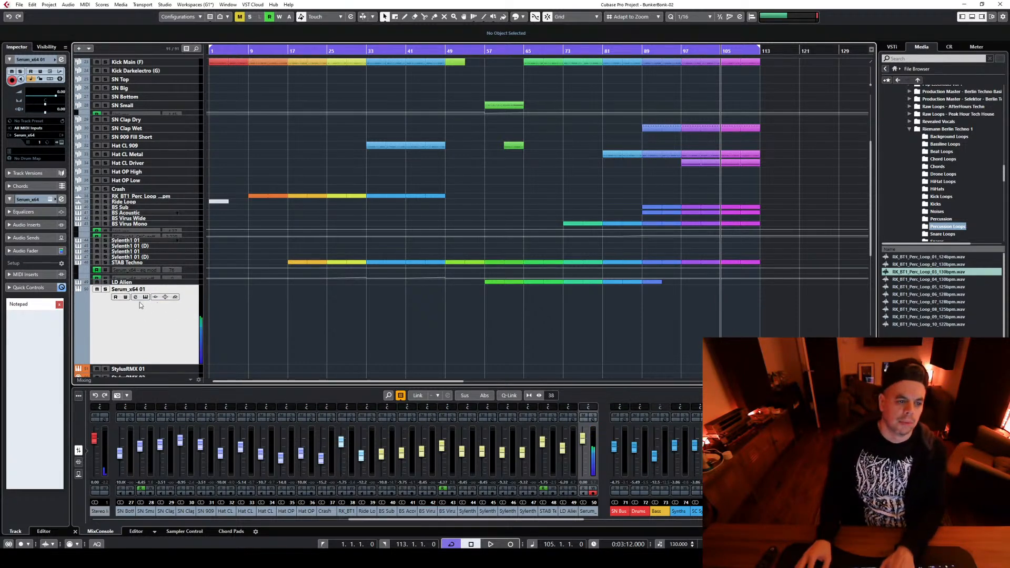
Play the section from bar 105 repeatedly to try the Serum sound against the track, and stop playback
key("space")
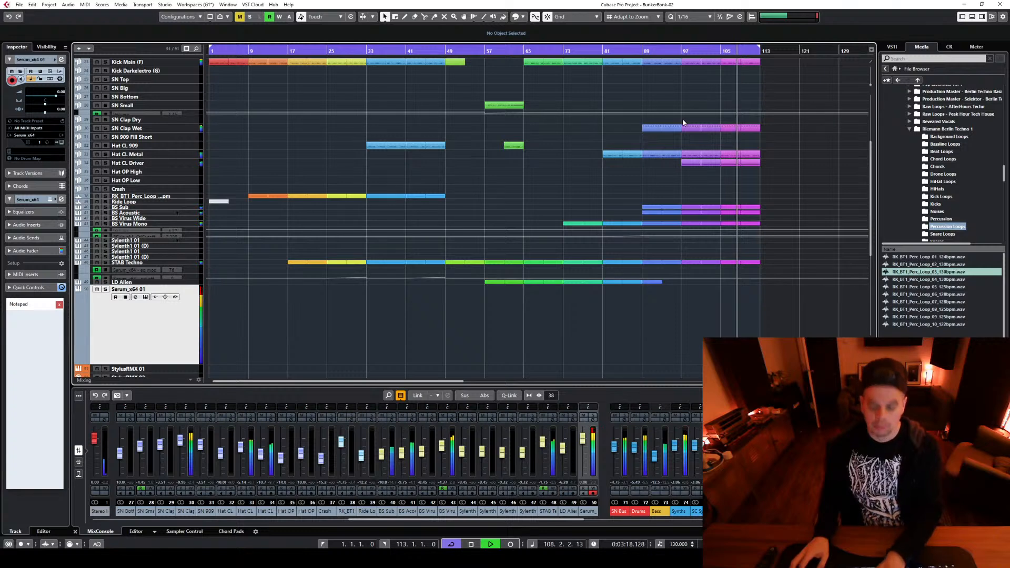
left_click(724, 51)
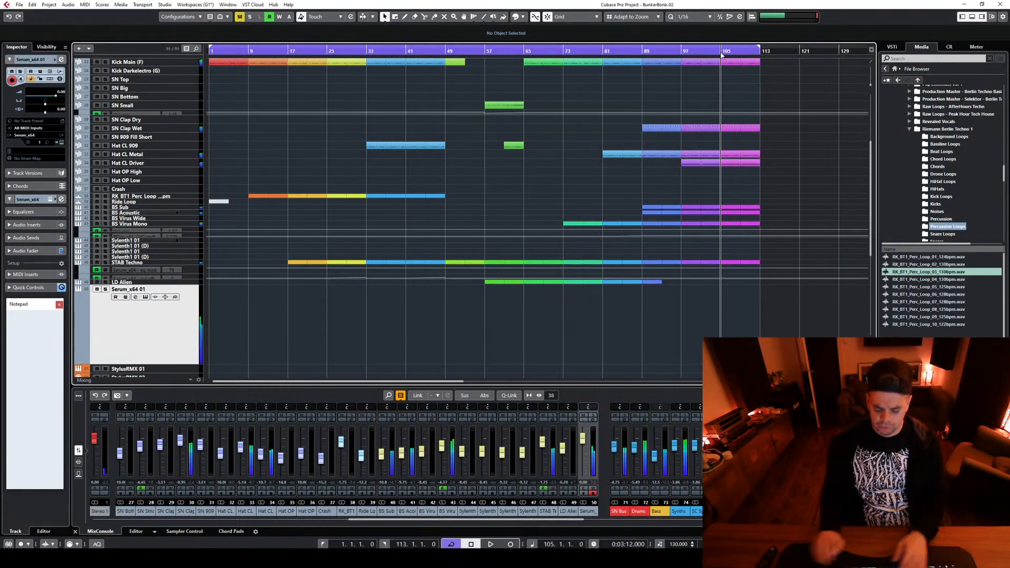
left_click(721, 52)
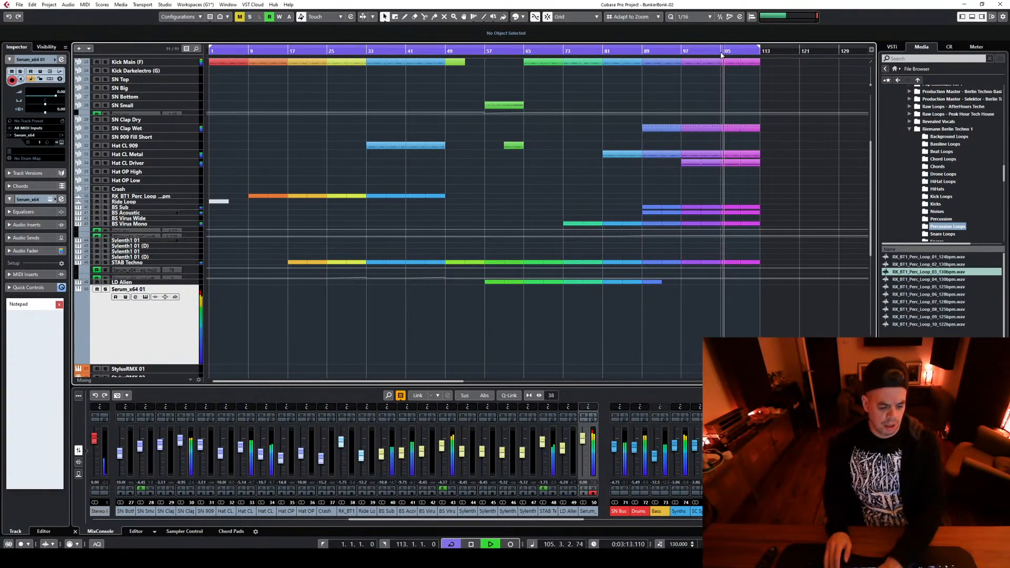
key("space")
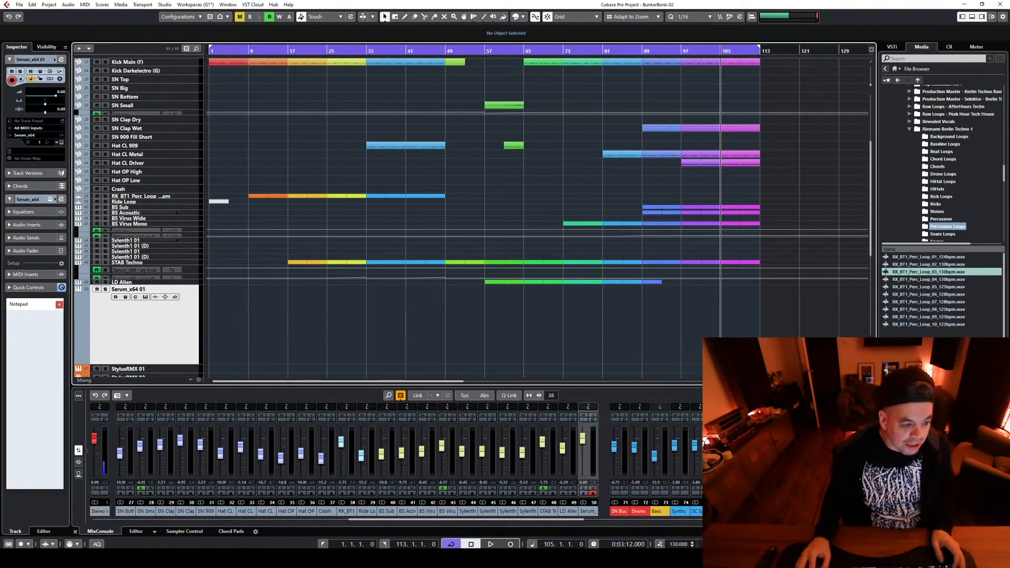
Switch to Discord, reveal the spoiler-tagged ballad mp3 in the main-hangout channel and play it
left_click(336, 558)
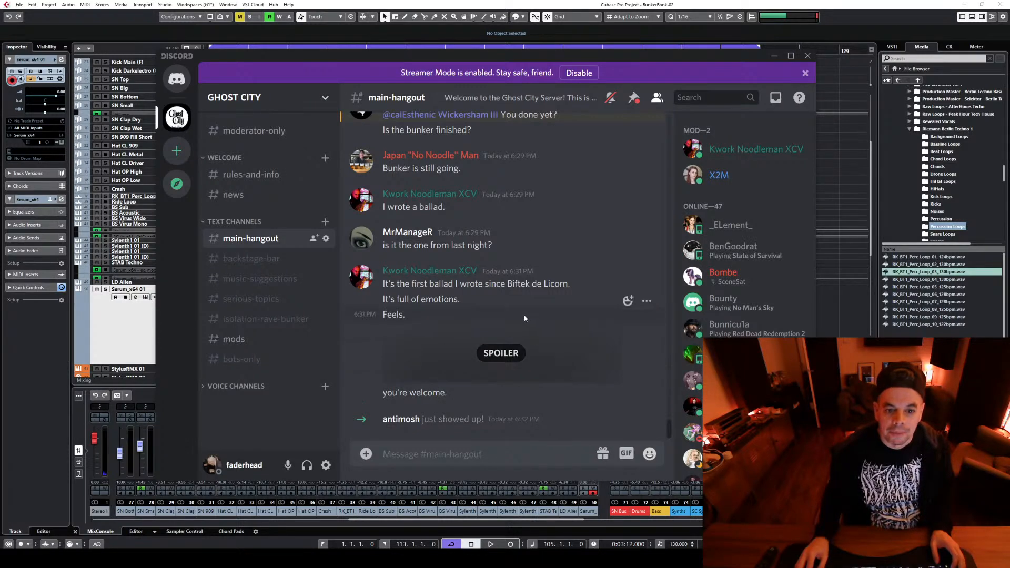
left_click(512, 357)
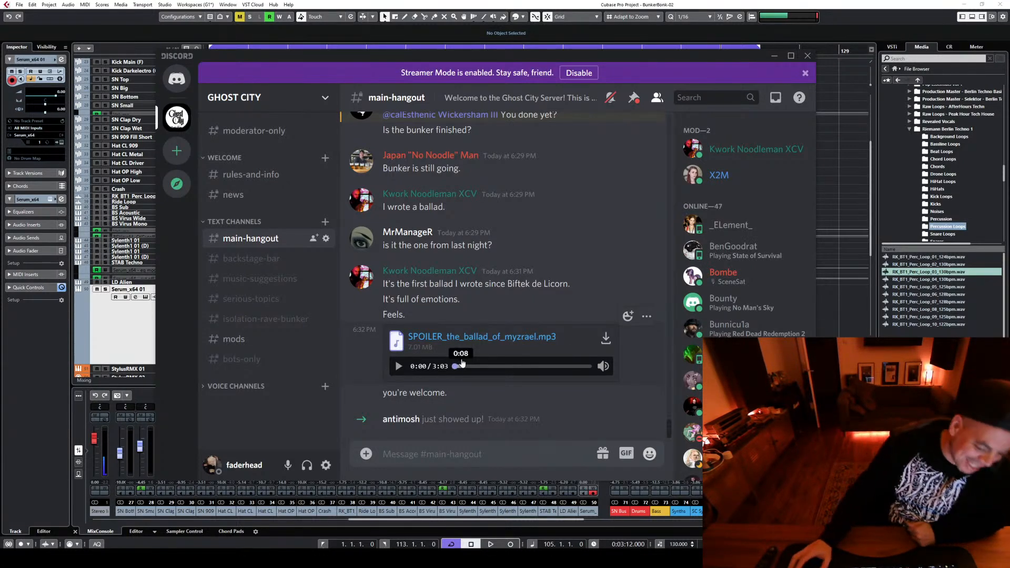
left_click(398, 367)
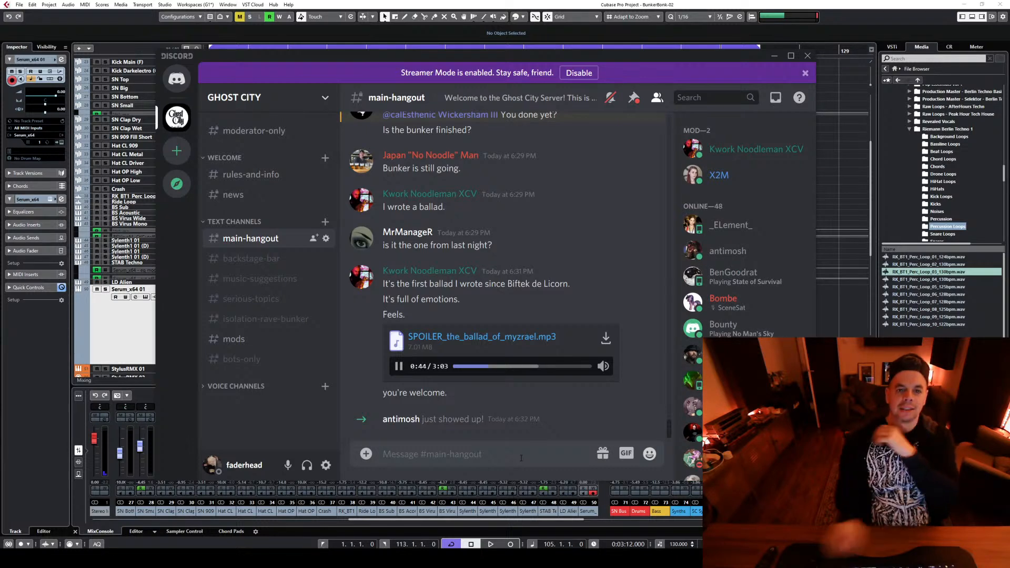
Skip ahead to about 1:29 in the ballad mp3, pause it after listening, and switch back to the Cubase project
scroll(513, 313, "up", 2)
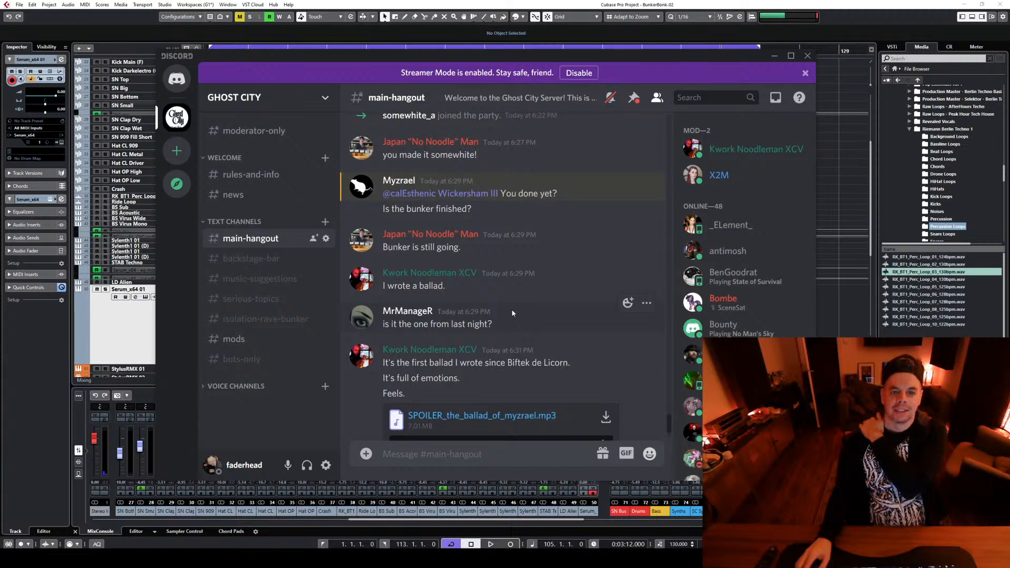
scroll(512, 312, "down", 2)
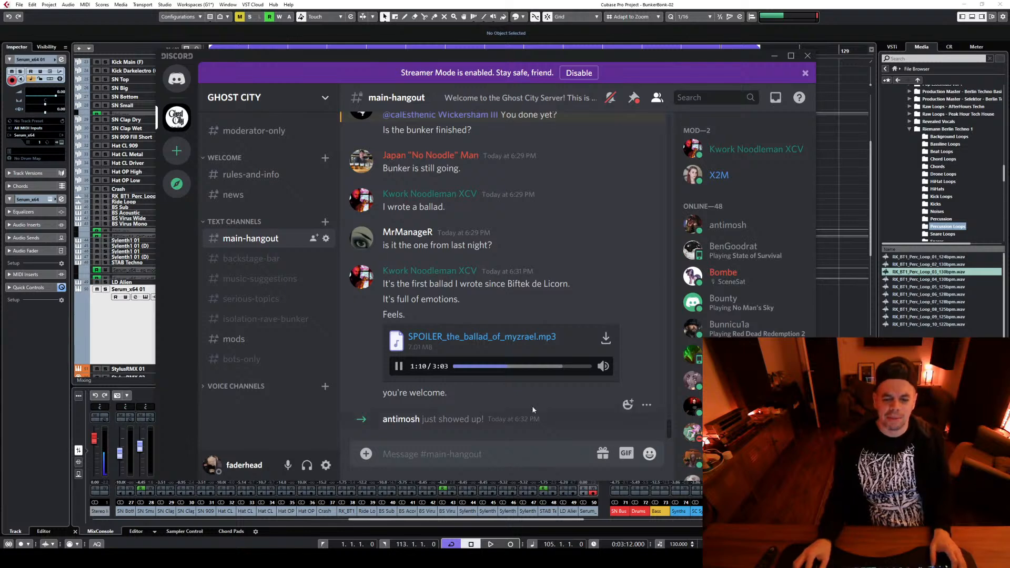
left_click(539, 366)
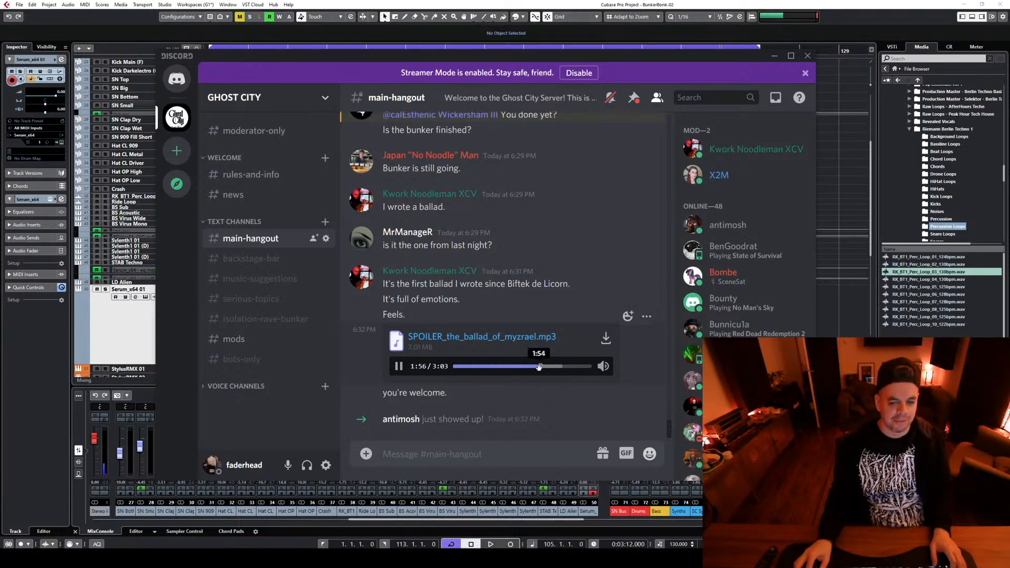
left_click_drag(538, 366, 520, 367)
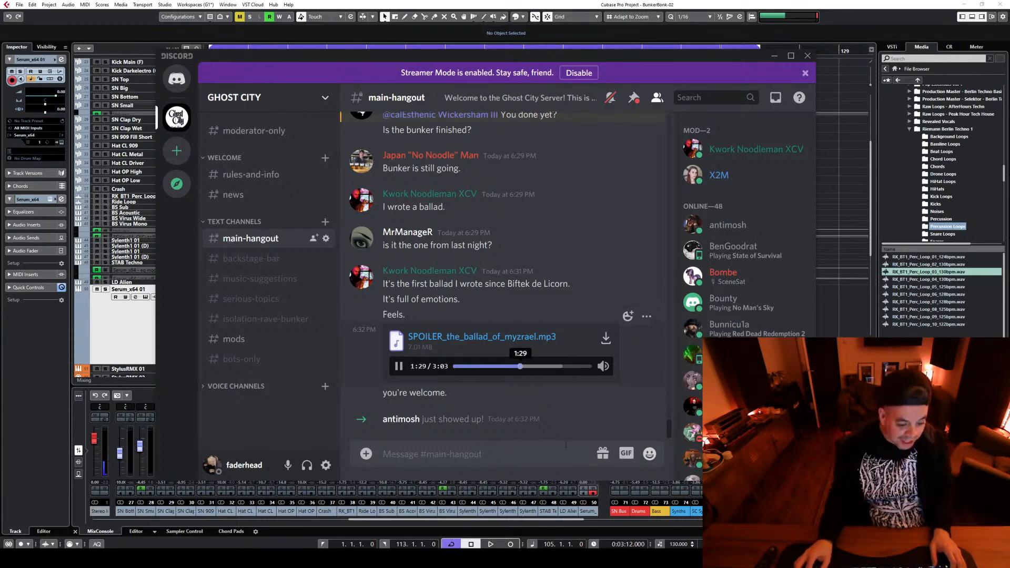
left_click(513, 366)
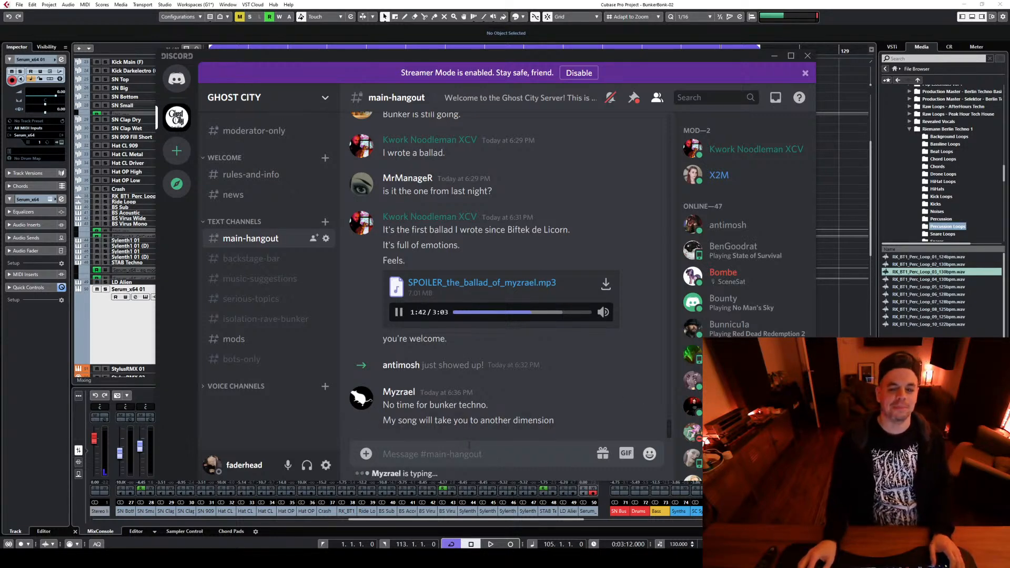
left_click(402, 317)
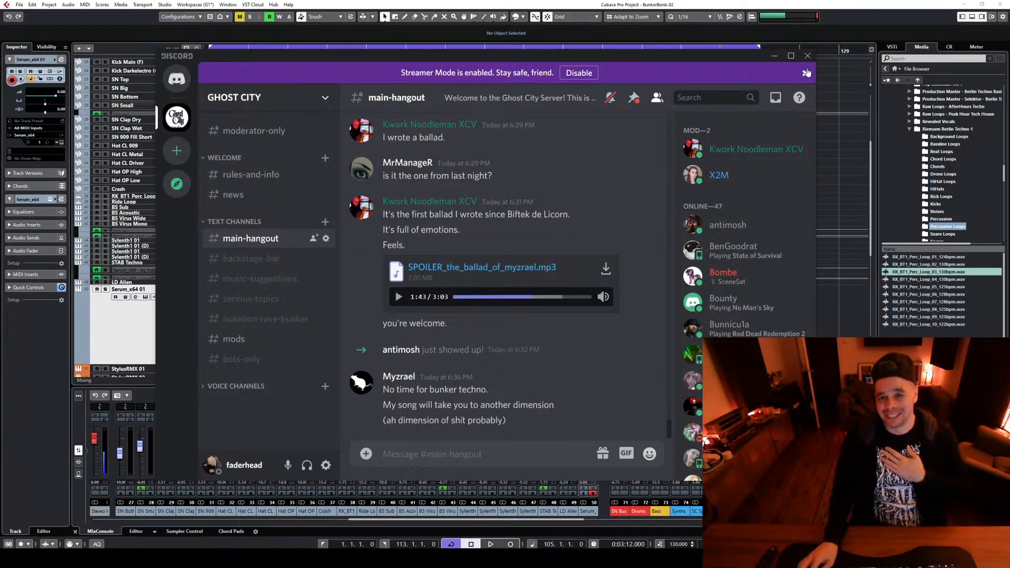
left_click(718, 4)
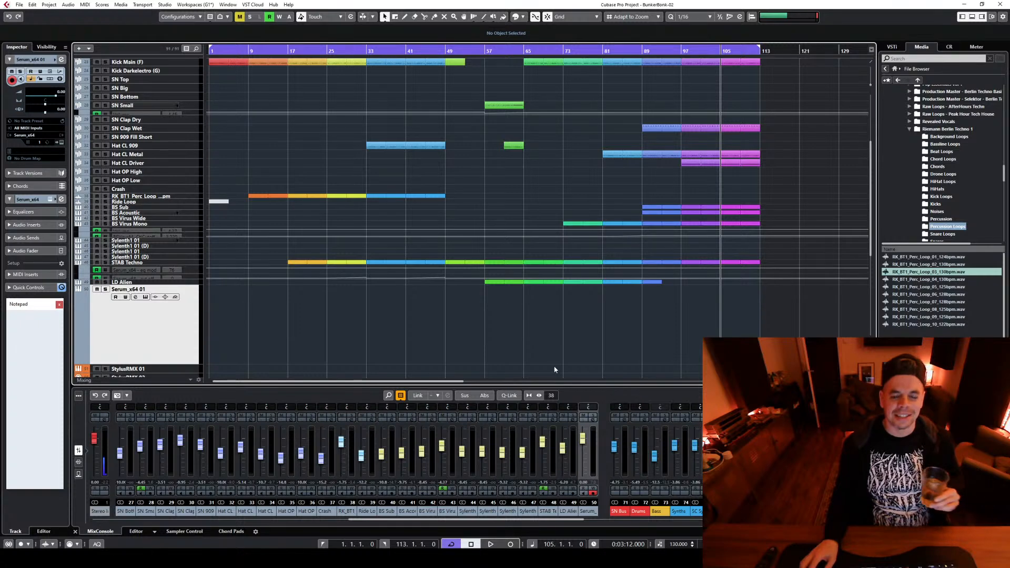
Play the arrangement from bar 97 with the empty bars after 113 in view, and return the playback position to bar 105
scroll(588, 353, "up", 5)
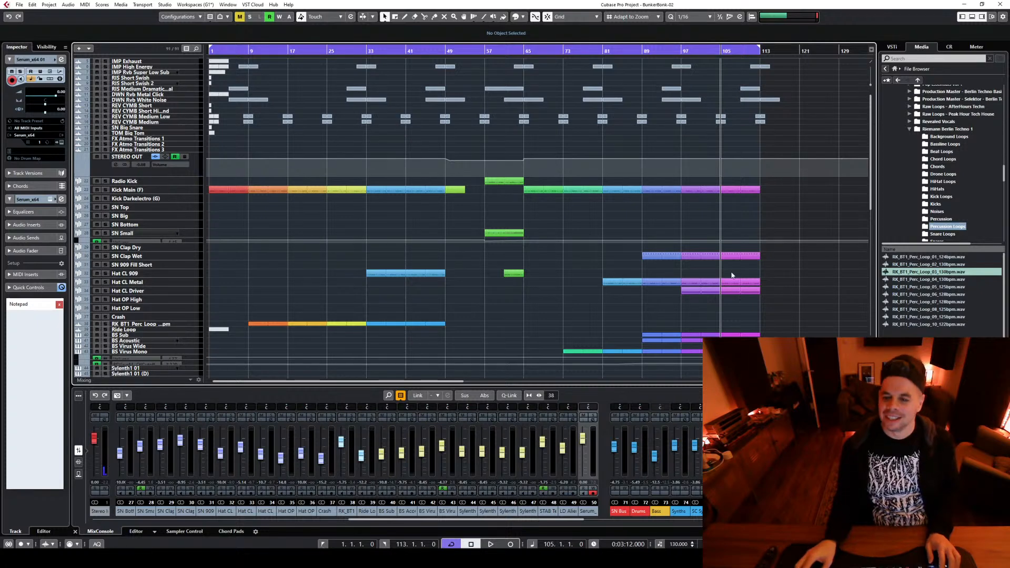
scroll(773, 265, "down", 3)
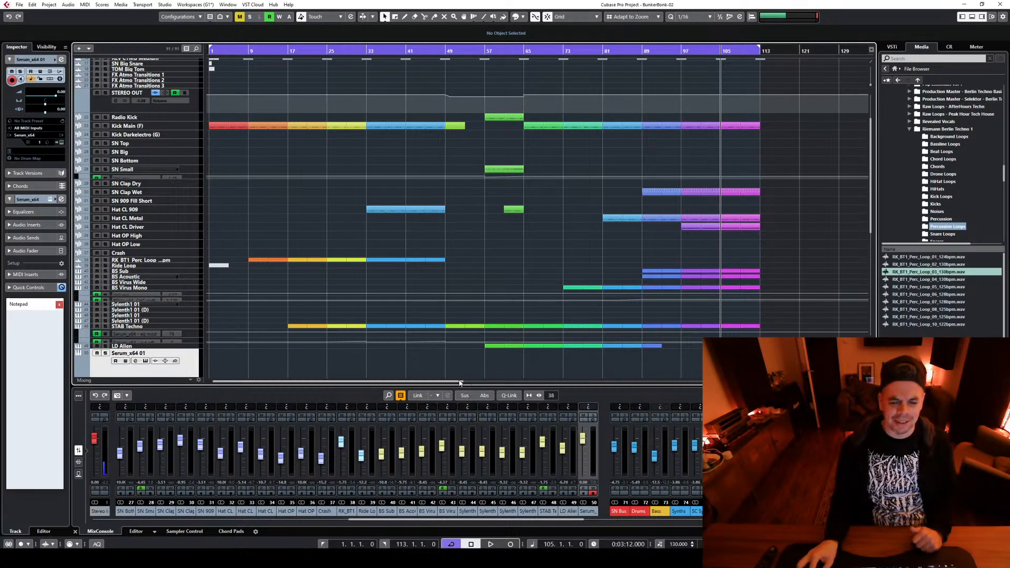
left_click_drag(458, 381, 520, 382)
scroll(710, 279, "down", 3)
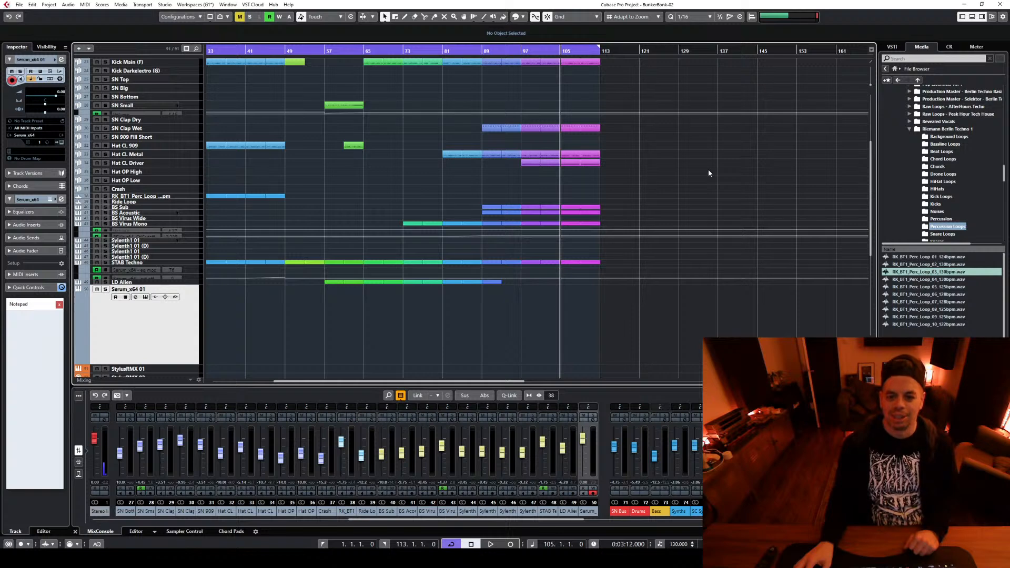
left_click(527, 50)
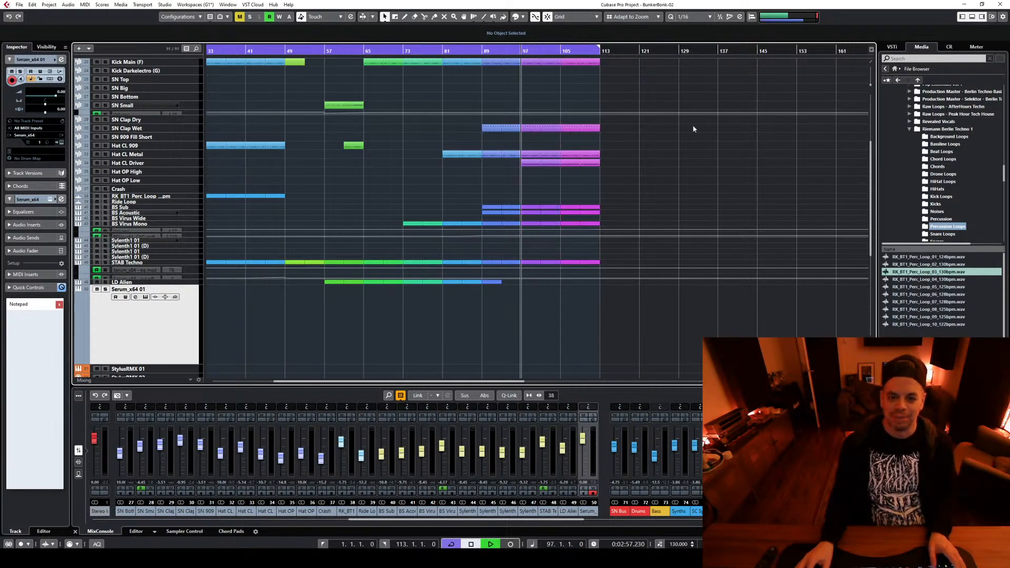
key("space")
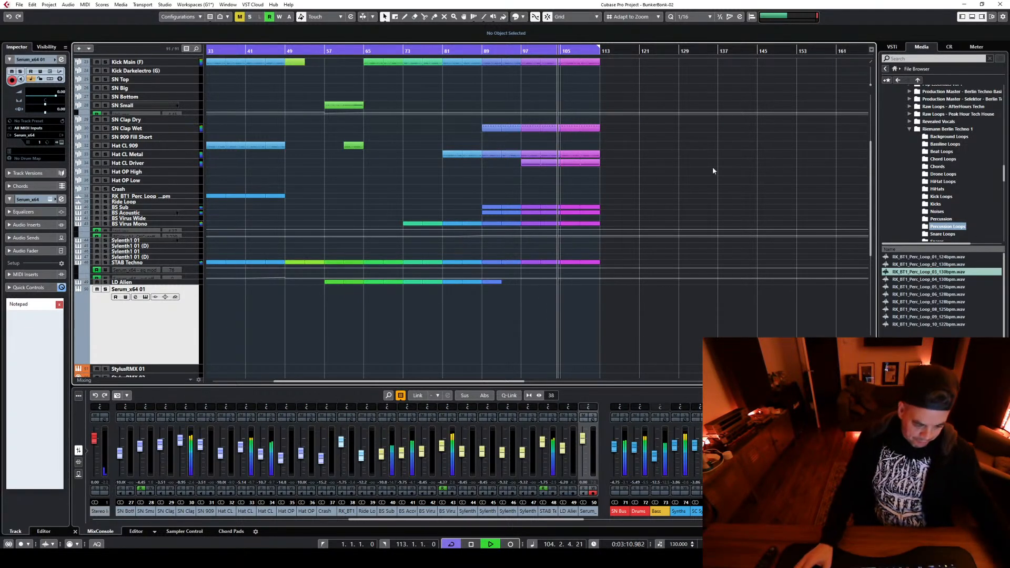
key("space")
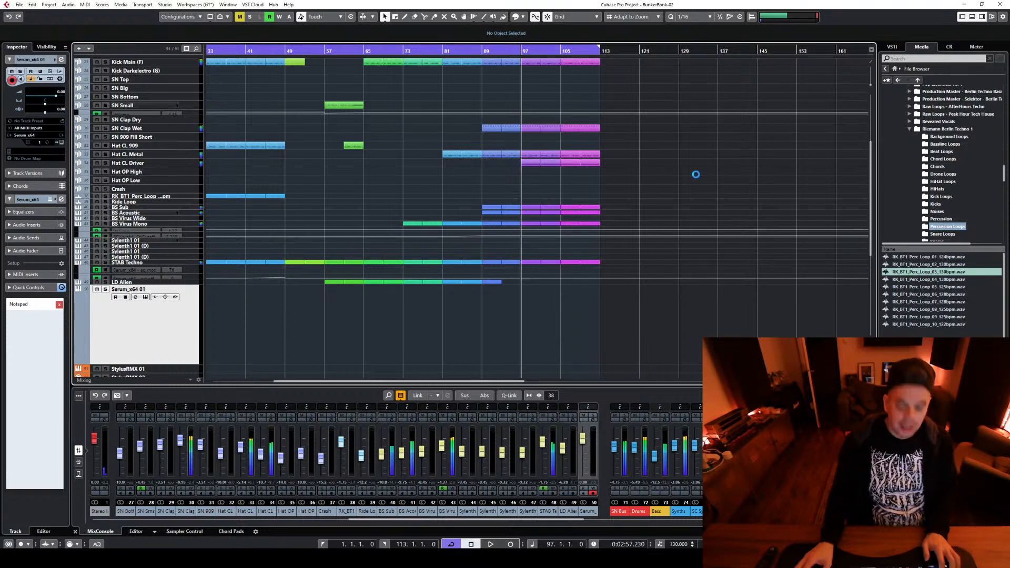
left_click(562, 49)
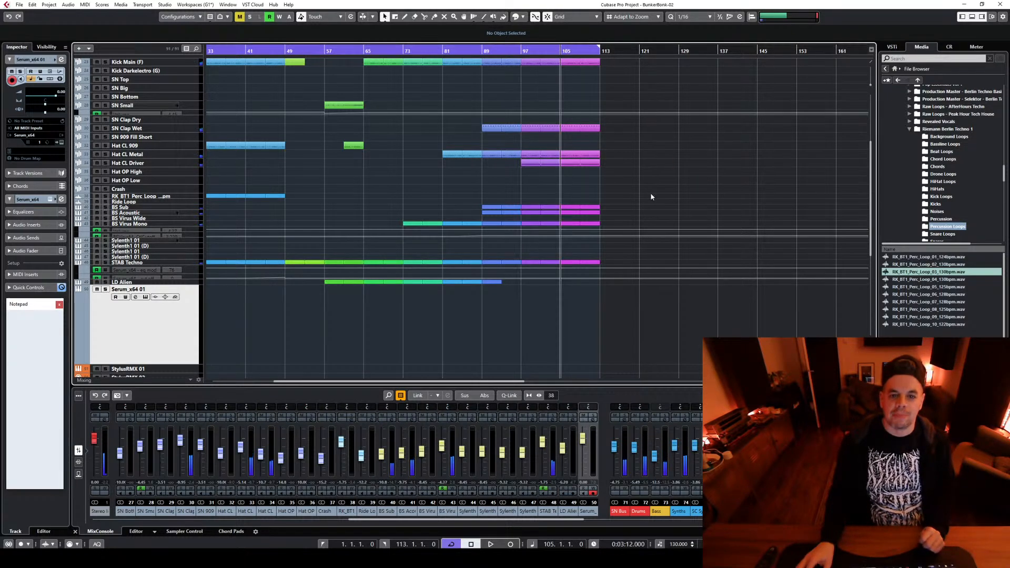
Play the section from bar 105 with the Serum and group tracks in view to try the Serum sound again
scroll(651, 193, "up", 5)
scroll(682, 291, "down", 5)
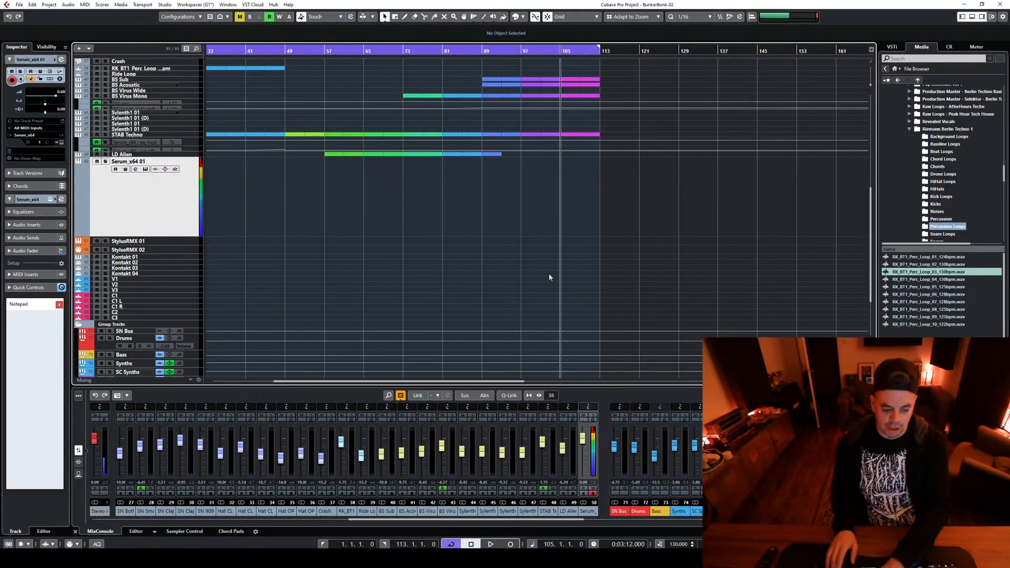
key("space")
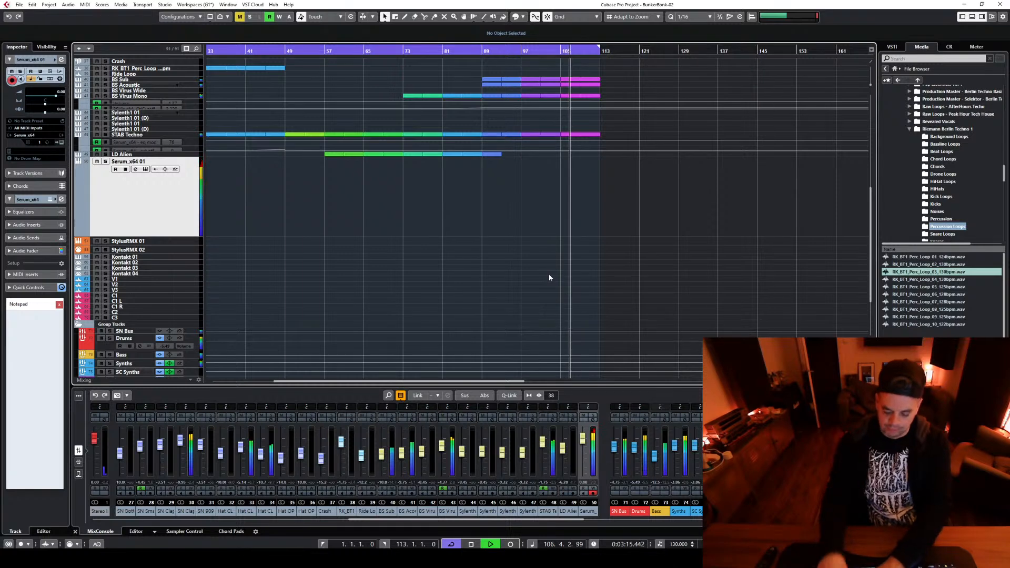
key("space")
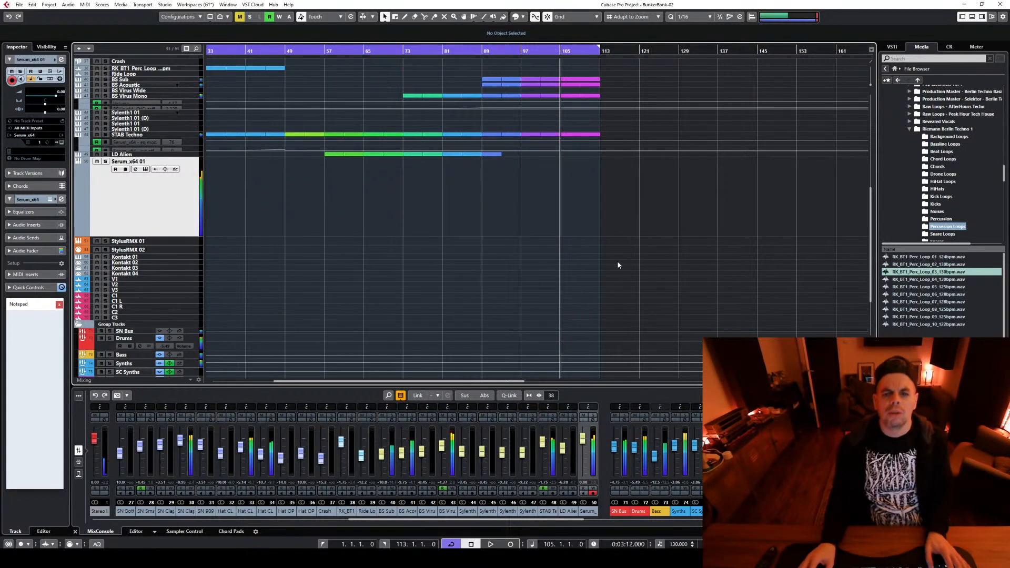
Copy the STAB Techno part at bar 105 onto the Serum_x64 01 track and delete all notes inside the copy
scroll(592, 209, "up", 3)
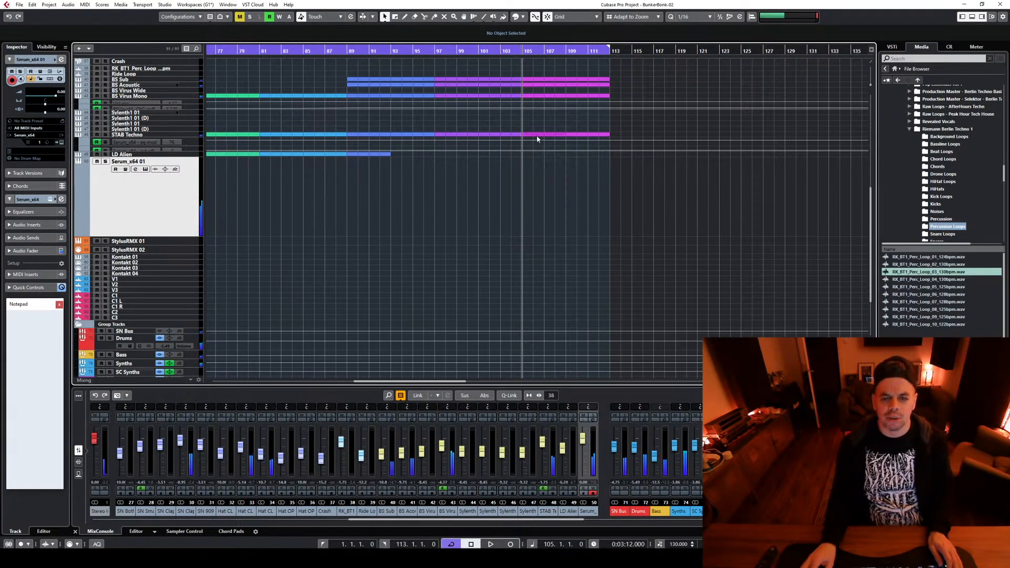
left_click_drag(536, 135, 531, 178)
double_click(531, 179)
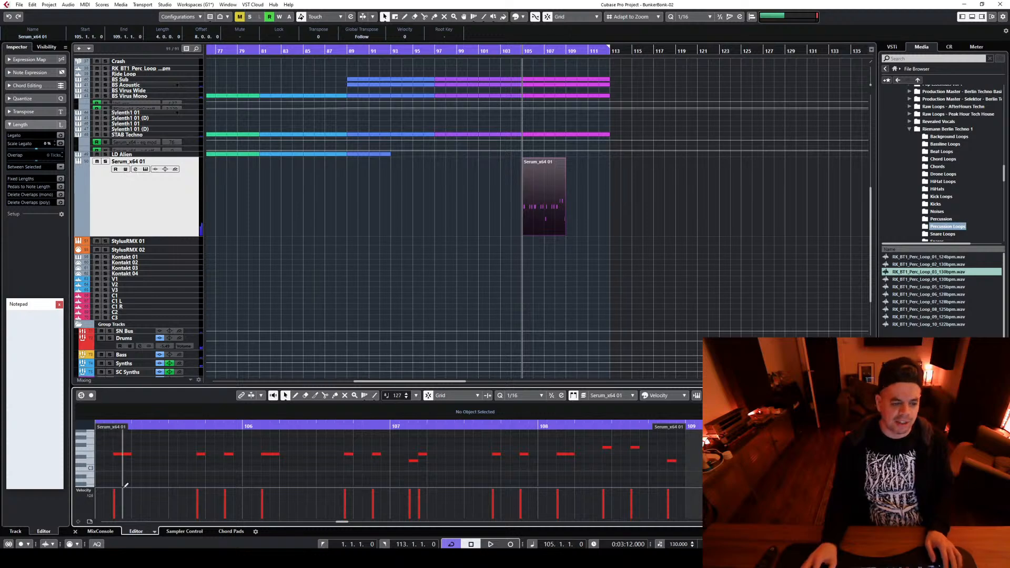
key("ctrl+a")
key("Delete")
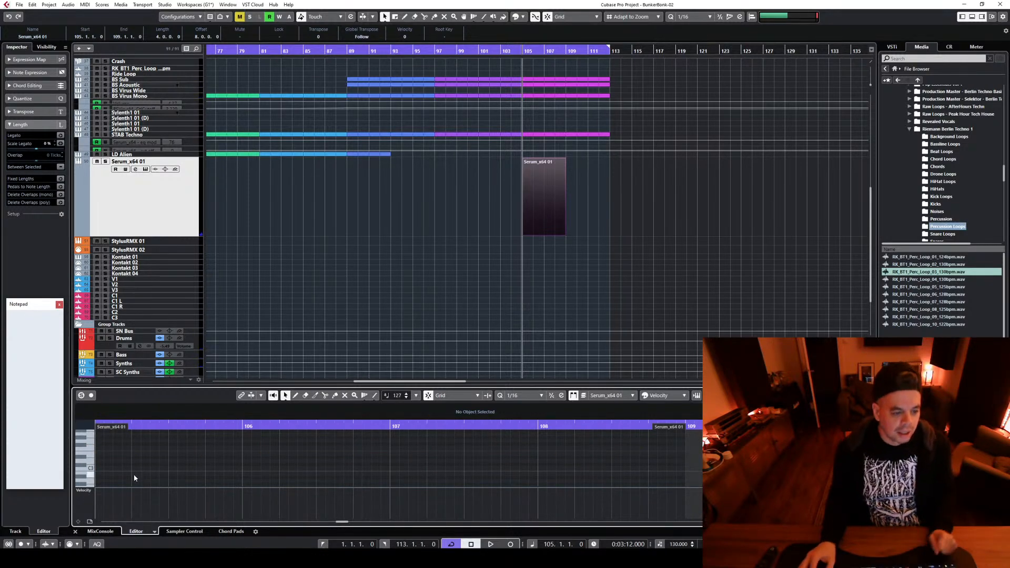
Enlarge the Key Editor and draw one-beat G#-1 notes at 105.3.1 and 107.3.1 in the Serum part during playback
left_click_drag(188, 387, 179, 187)
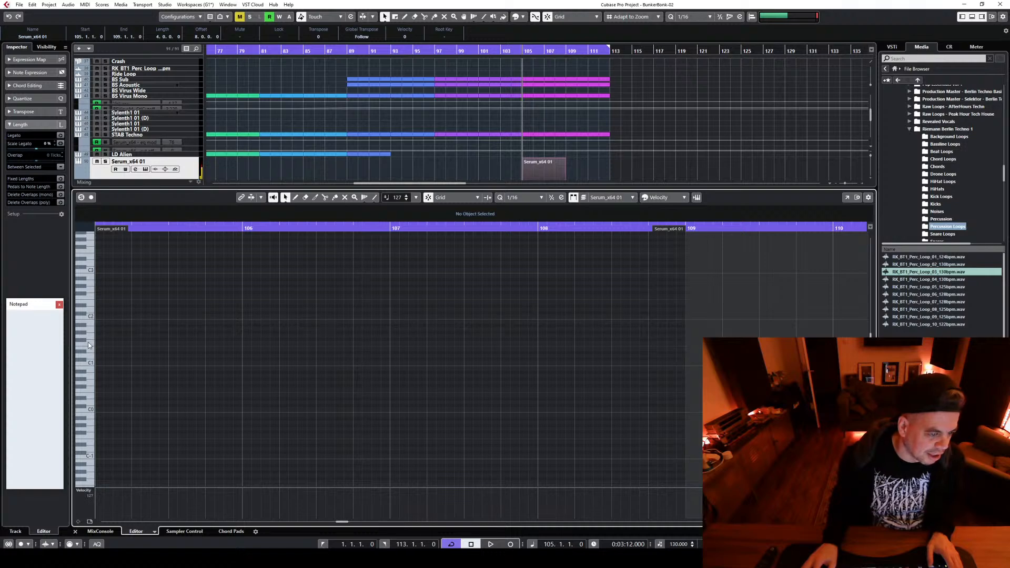
scroll(94, 399, "down", 1)
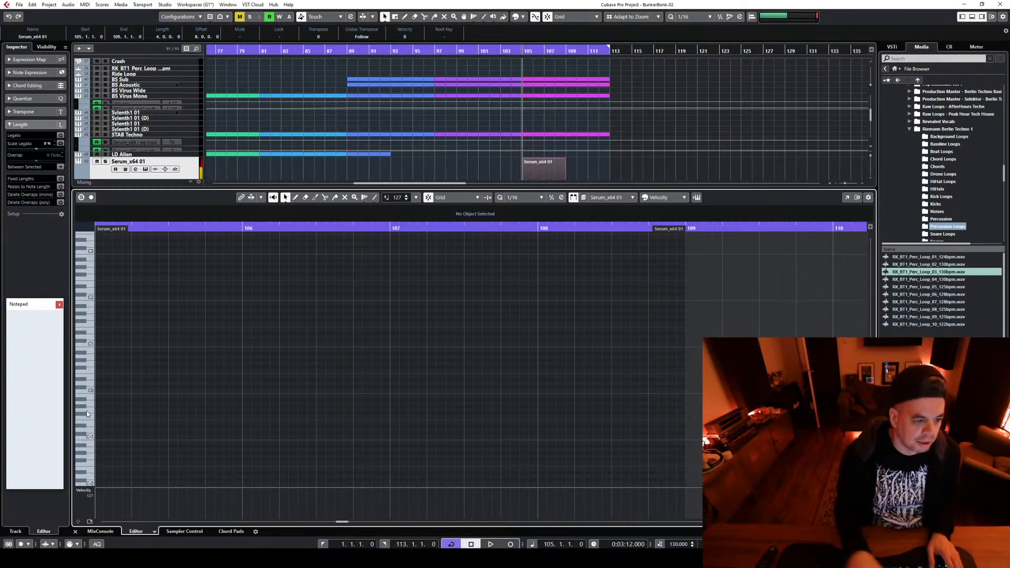
key("space")
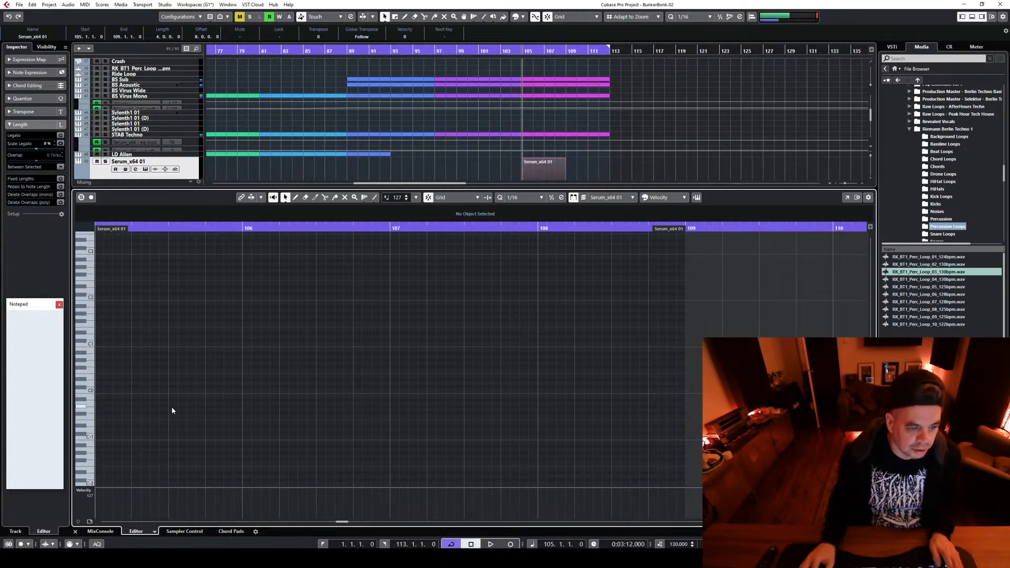
double_click(172, 406)
key("space")
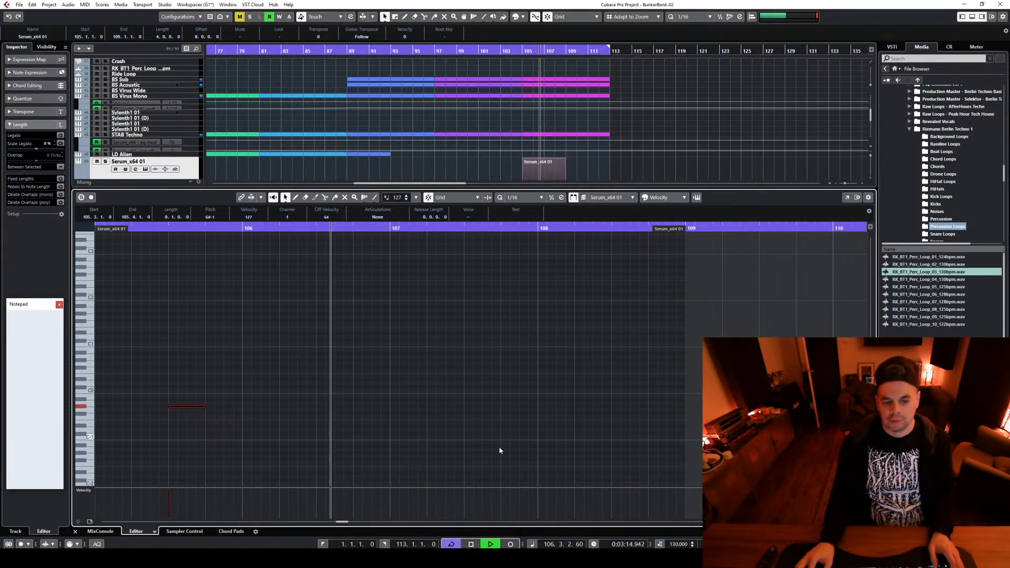
left_click_drag(465, 406, 502, 405)
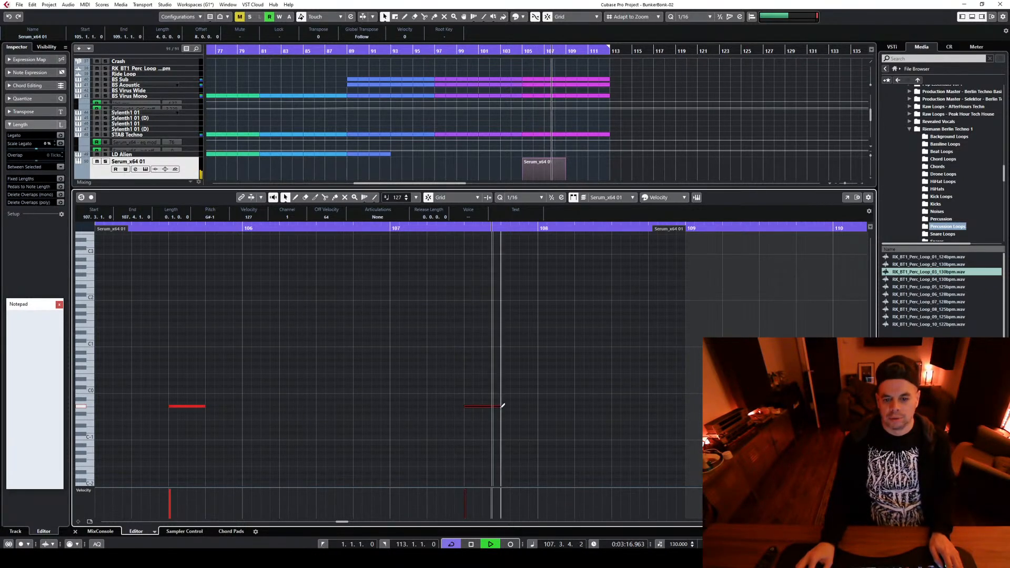
Stop playback, enlarge the project area above the Key Editor, and cut the Serum channel's lows to -24 dB at about 71.4 Hz
key("space")
left_click_drag(604, 187, 598, 375)
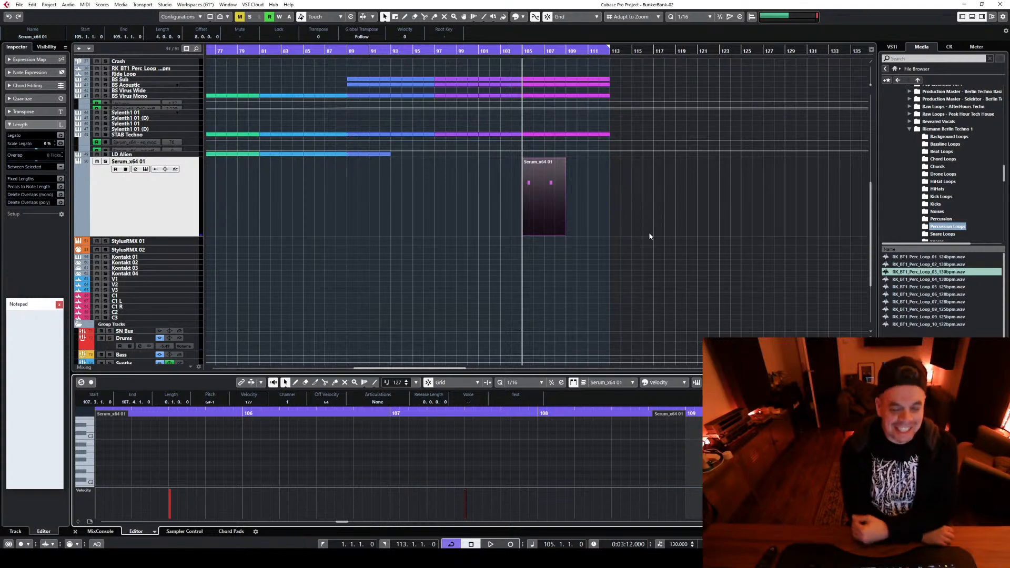
left_click(136, 169)
left_click_drag(364, 380, 403, 411)
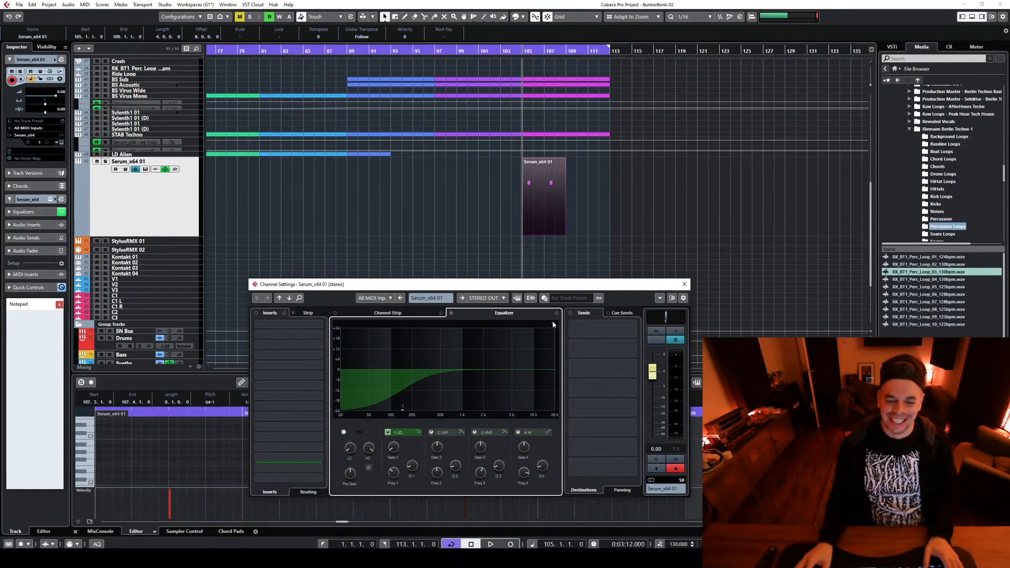
left_click_drag(401, 408, 379, 419)
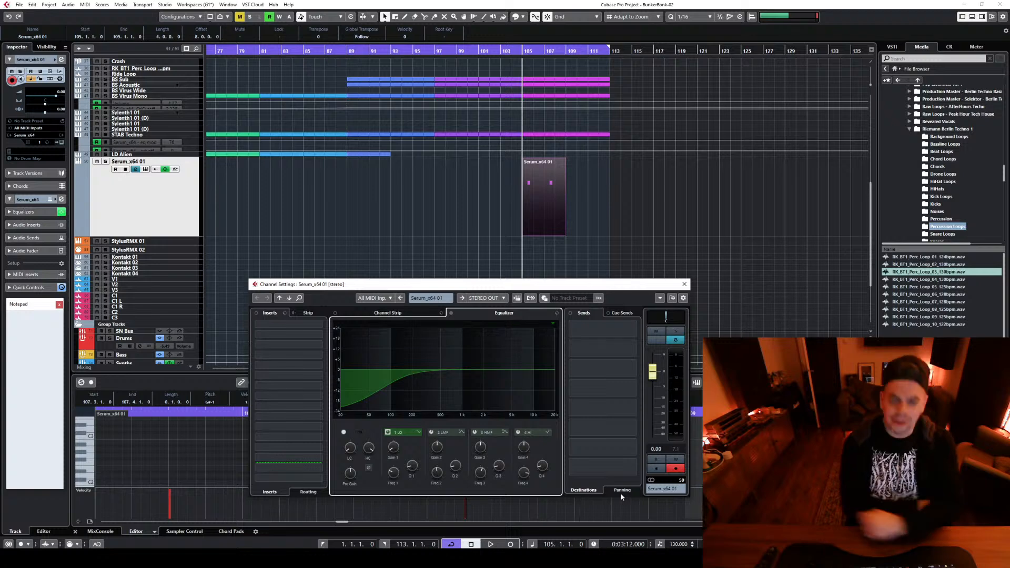
left_click(684, 284)
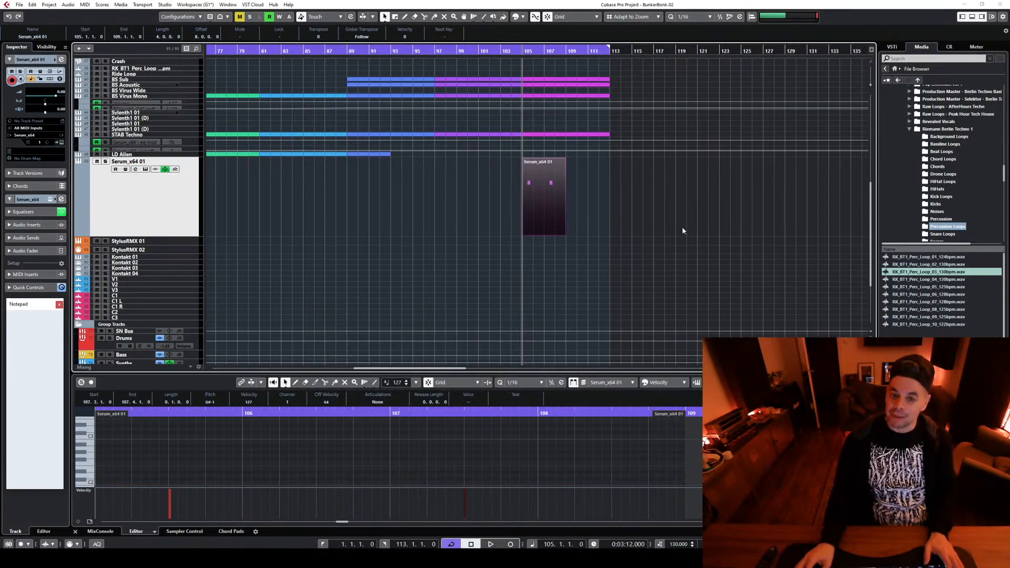
Play the Serum part, lower the track's volume to -2.78, and move the low EQ band slightly higher in frequency
key("space")
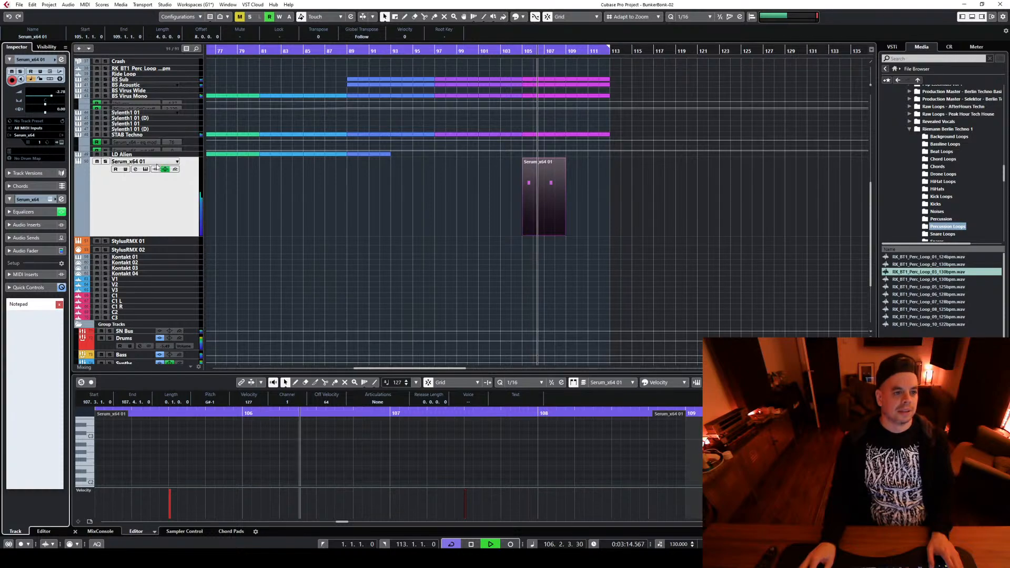
key("space")
left_click(136, 169)
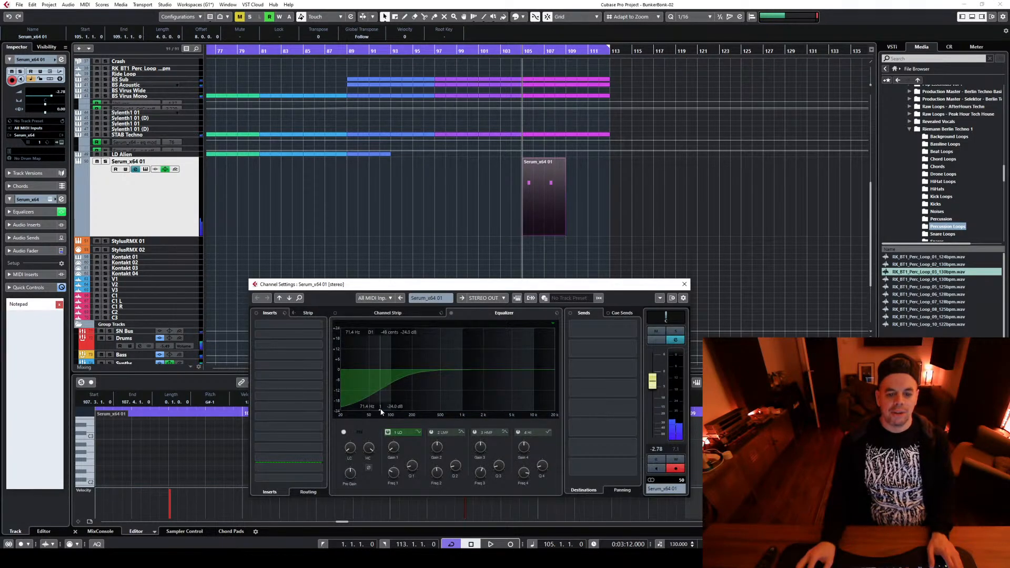
left_click_drag(380, 410, 394, 412)
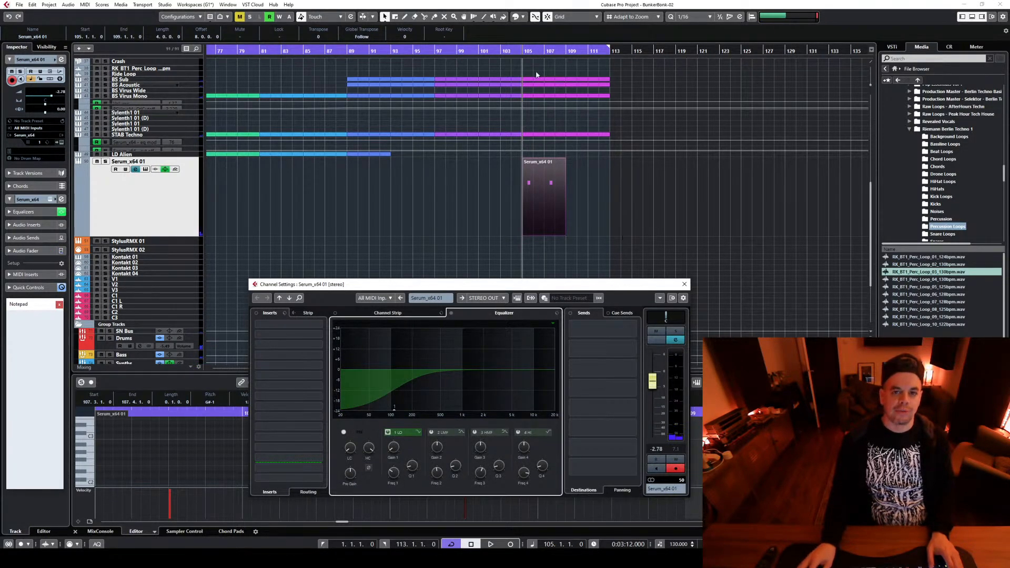
Boost the Serum channel's second EQ band by 11.7 dB at about 597 Hz and play the part from its first note
key("space")
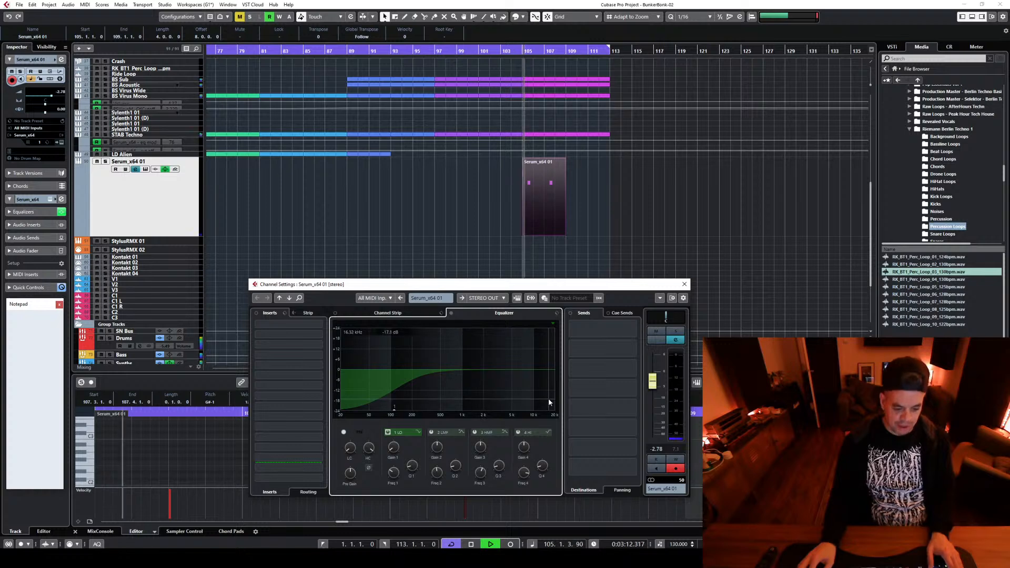
left_click_drag(433, 395, 446, 351)
scroll(547, 185, "up", 3, "ctrl")
scroll(547, 185, "up", 2, "ctrl")
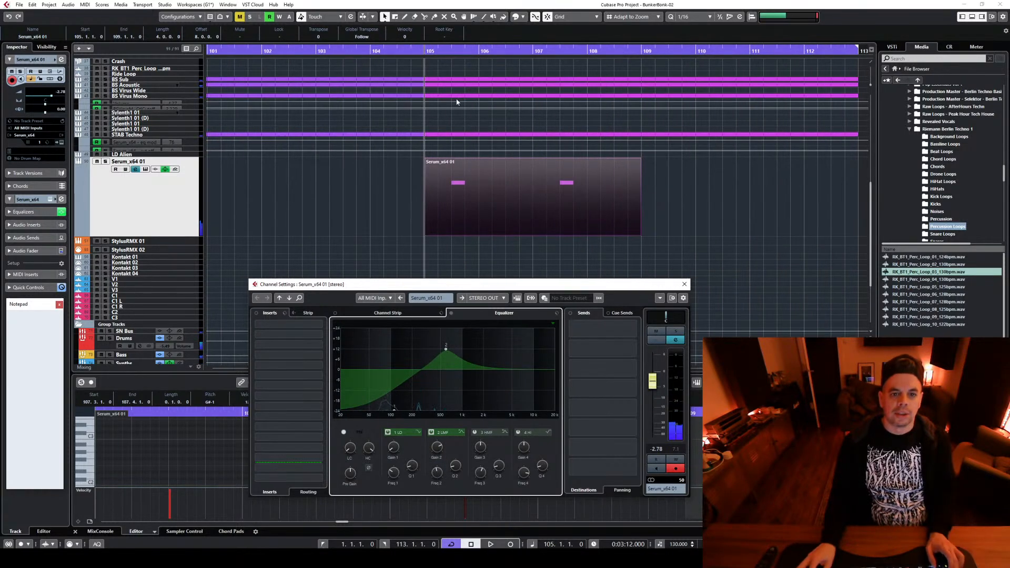
left_click(135, 169)
key("space")
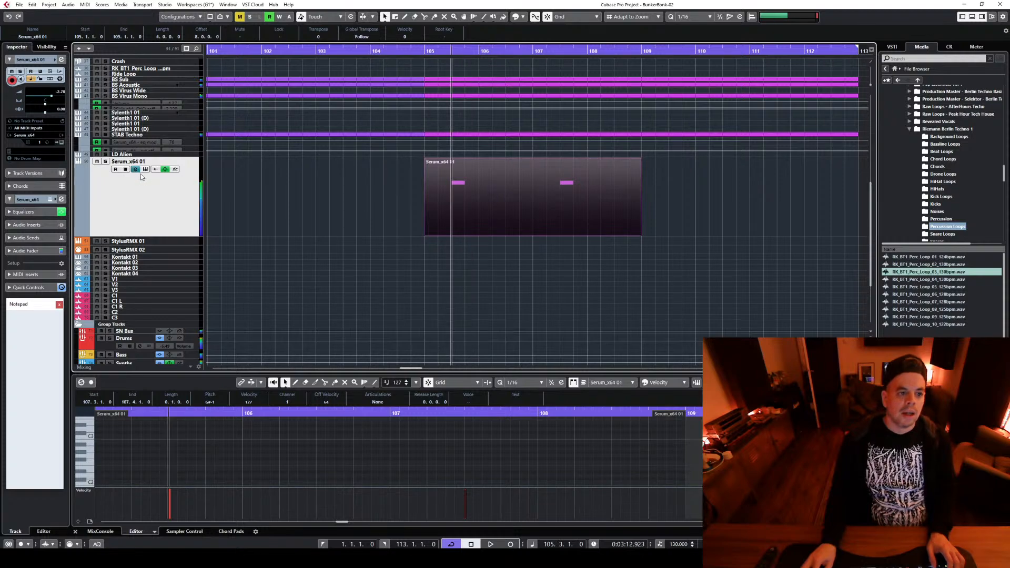
left_click(145, 169)
left_click(146, 170)
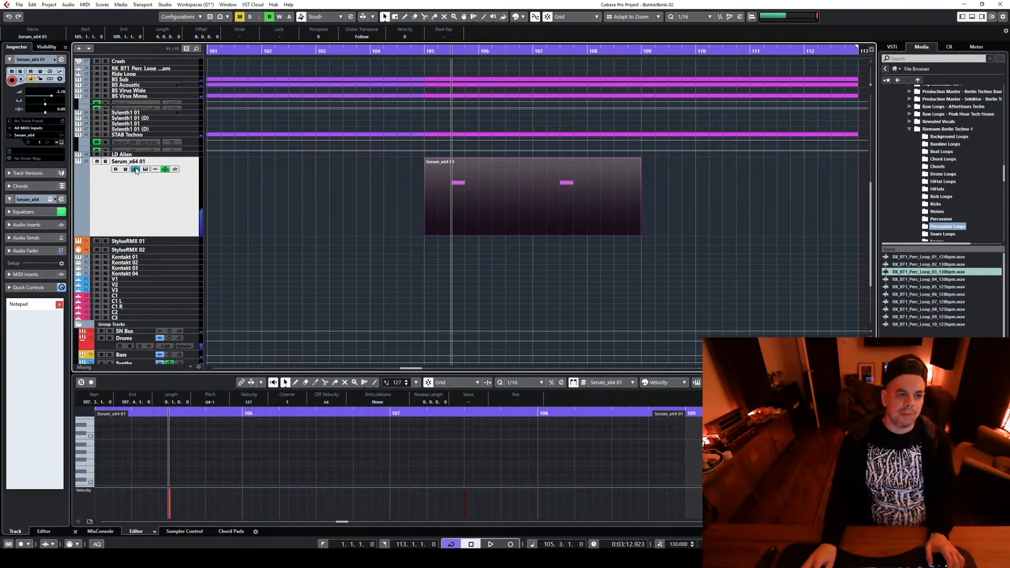
Move the Serum channel's second EQ band down to about 245 Hz with a smaller boost, refining the curve between short playbacks
left_click(135, 169)
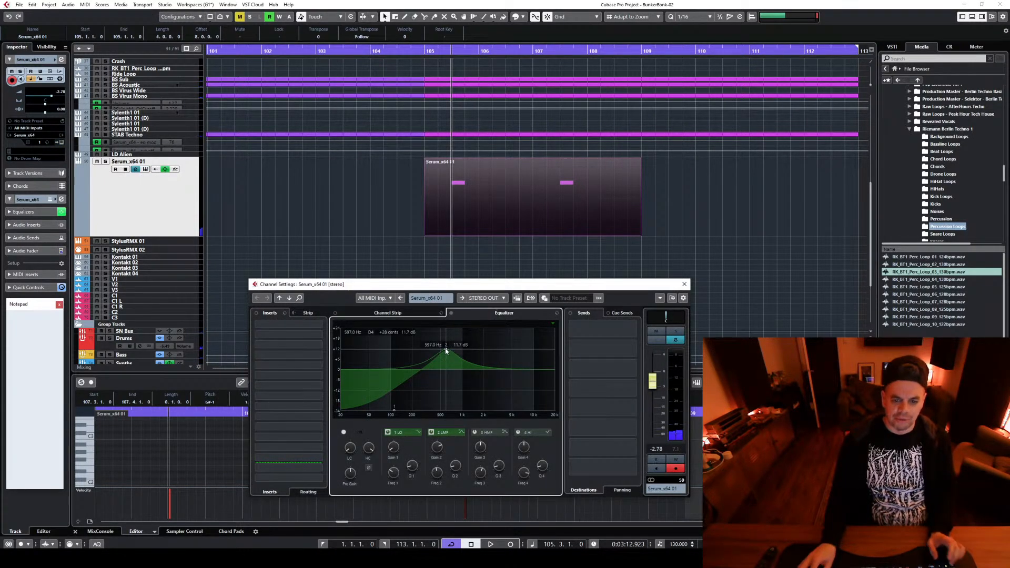
left_click_drag(446, 351, 419, 361)
key("space")
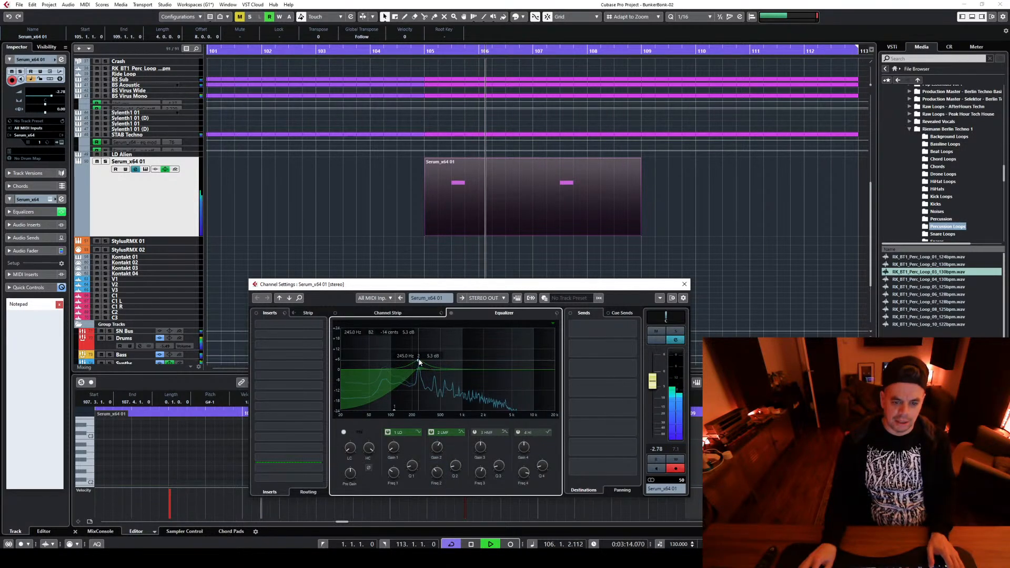
key("space")
left_click_drag(419, 362, 416, 373)
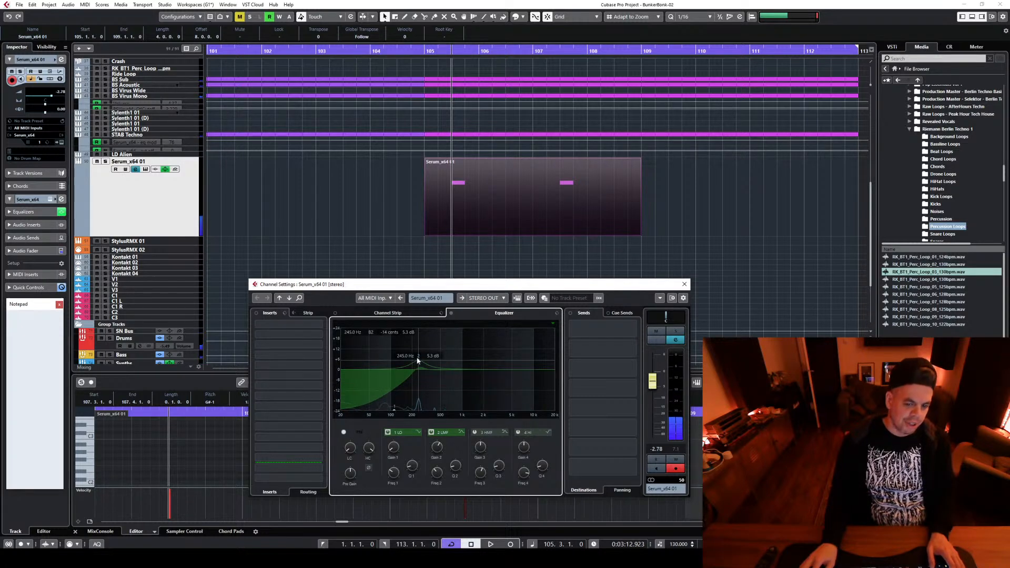
left_click_drag(418, 361, 420, 360)
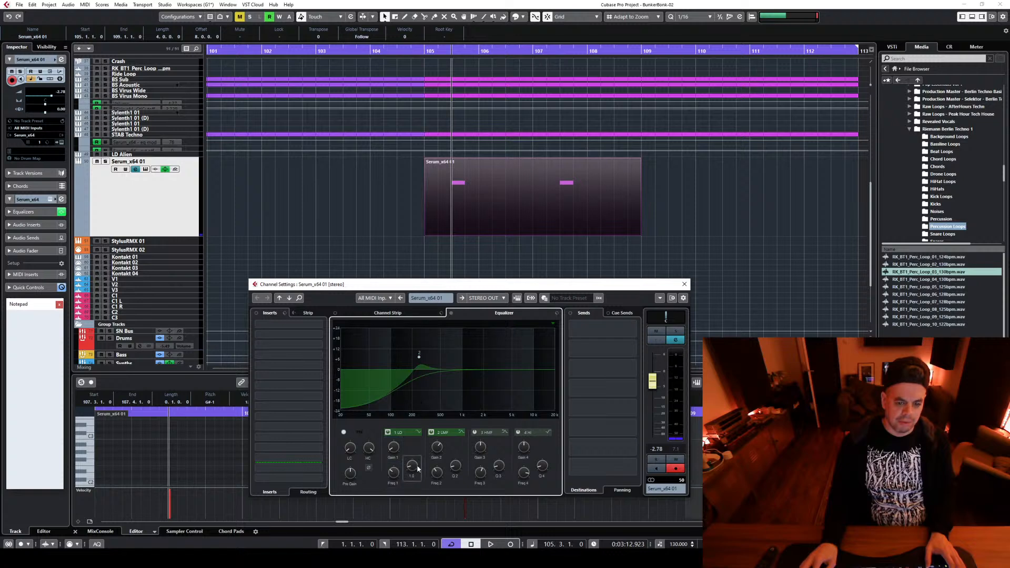
key("space")
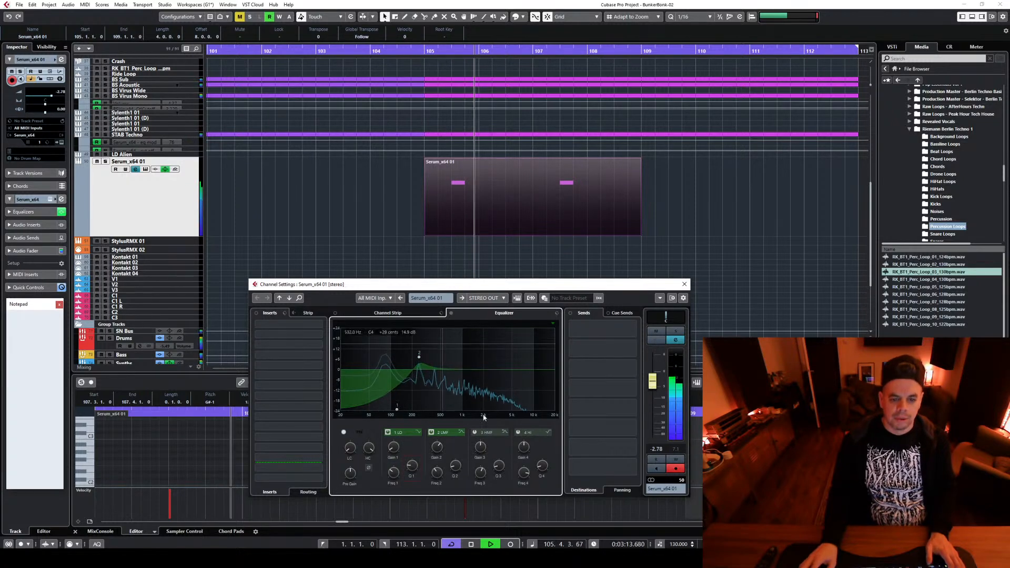
key("space")
Add and enable a Cathedral Verb send on the Serum channel, play it from bar 105.3, and set the send level to -4.28
left_click(629, 366)
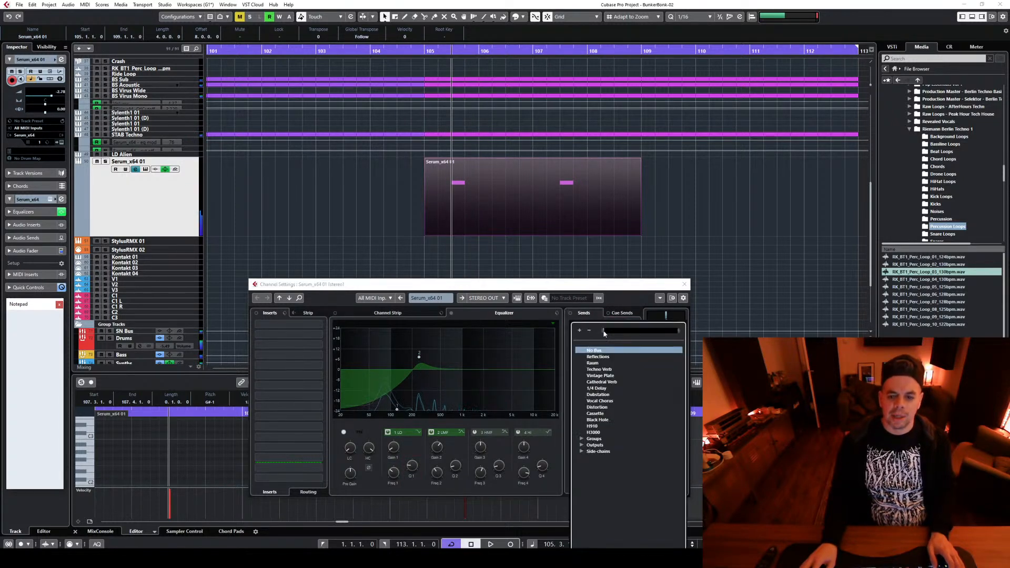
left_click(601, 381)
left_click(572, 324)
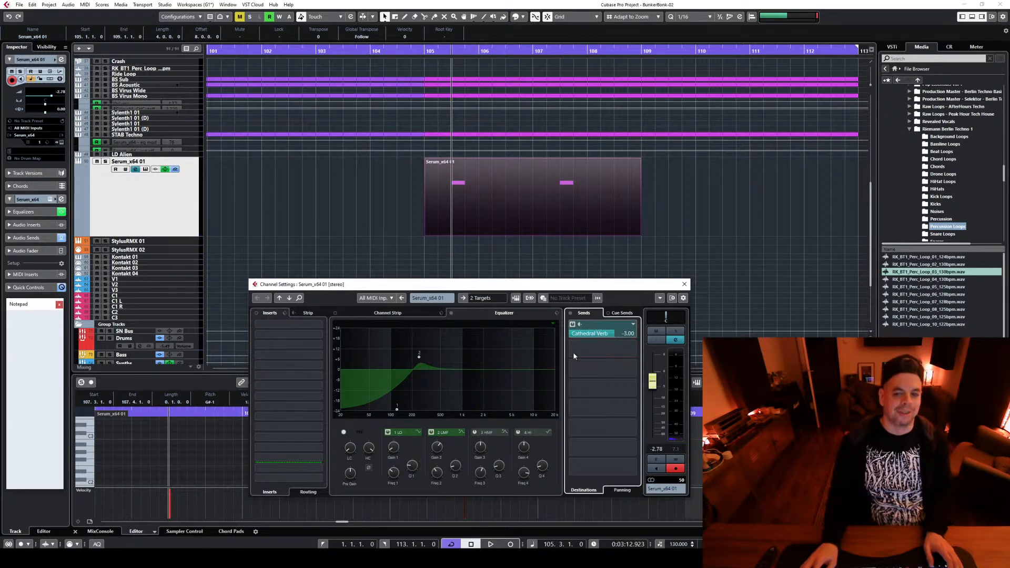
left_click_drag(573, 354, 574, 358)
key("space")
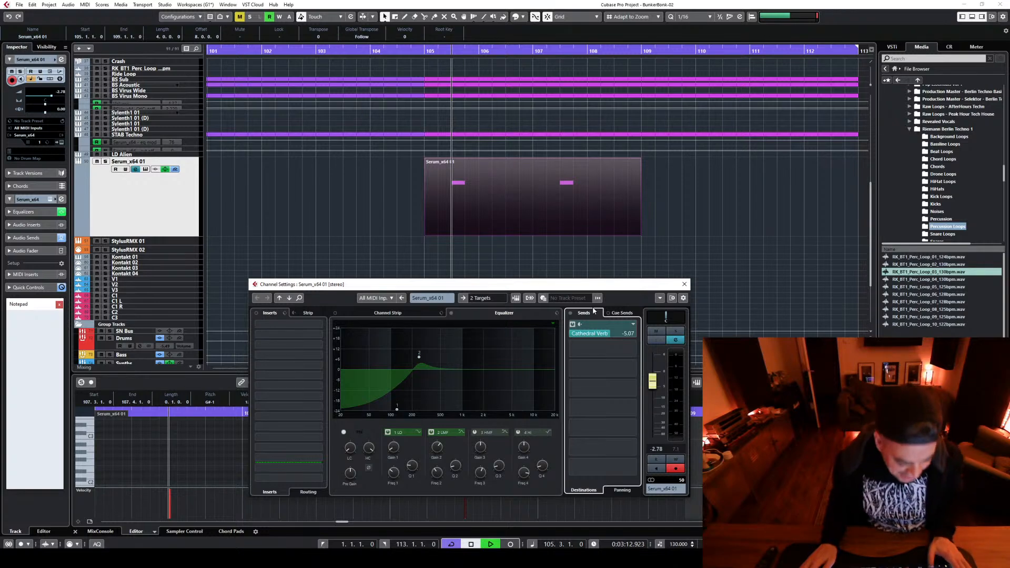
key("space")
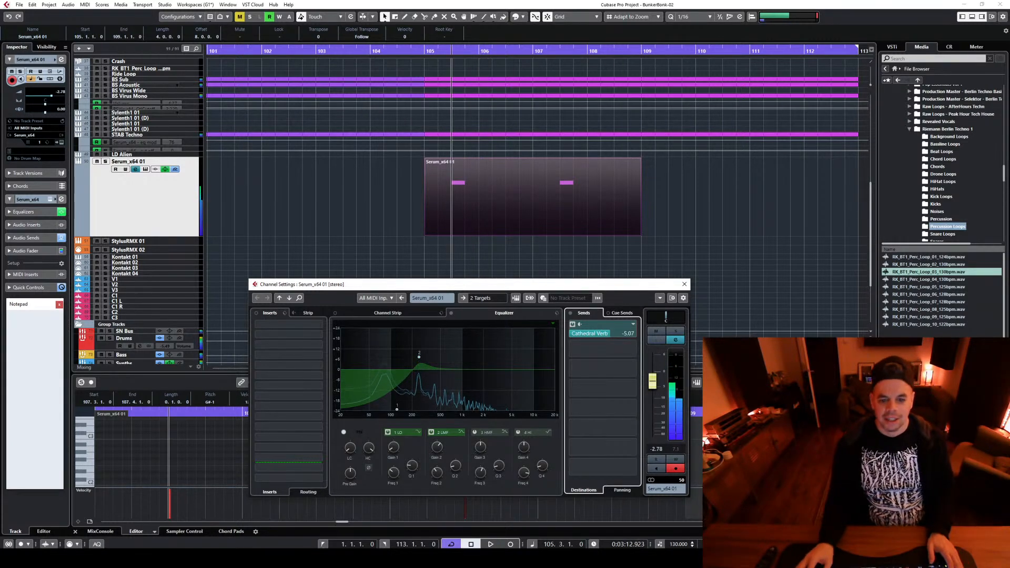
left_click_drag(609, 334, 611, 334)
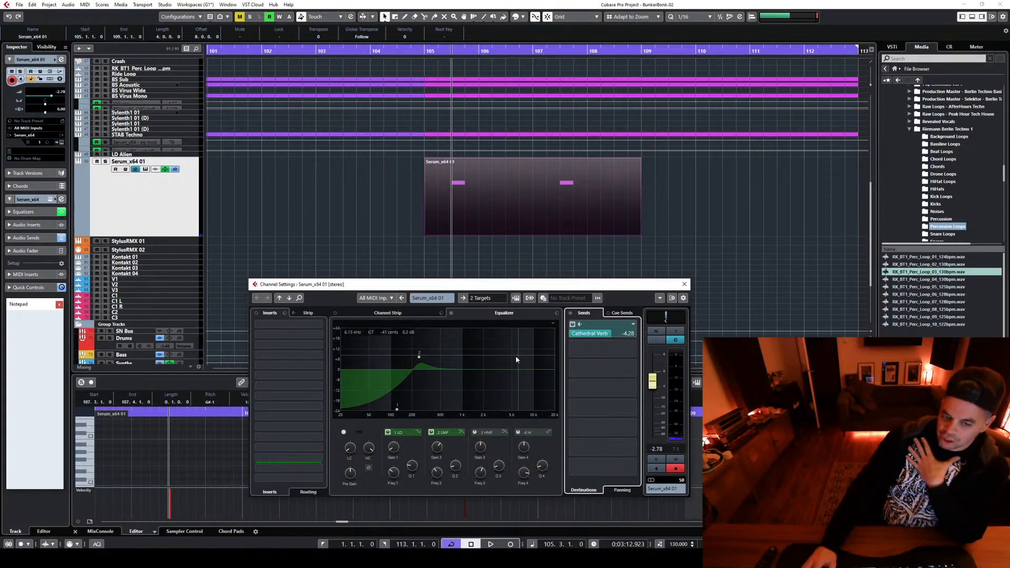
Try a slight high-frequency boost with the Serum channel's third EQ band, and switch that band off
left_click_drag(516, 356, 532, 371)
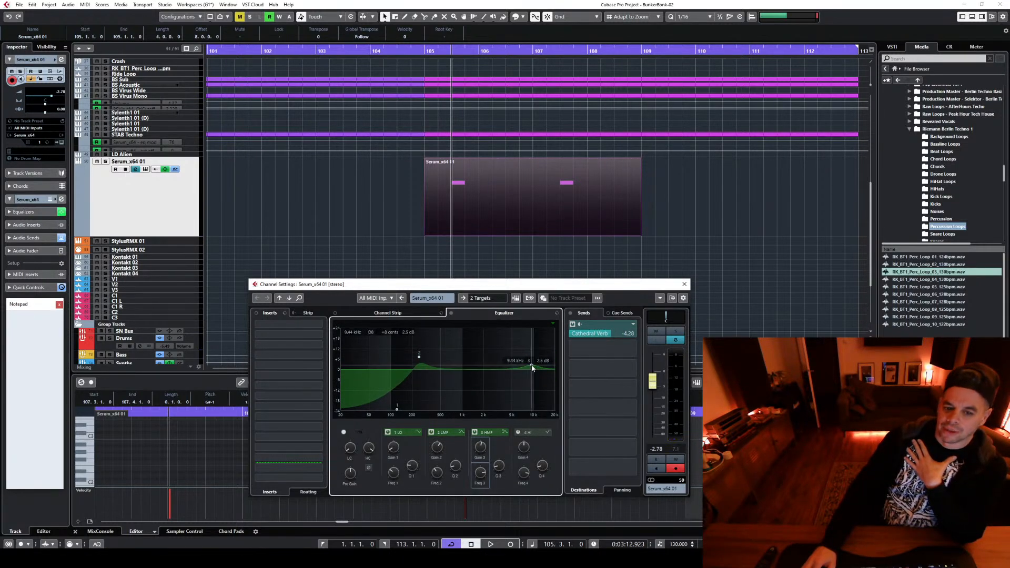
left_click(475, 432)
Reroute the Serum channel's send to Techno Verb, set its level to -3.96, and play the note to hear the reverb
left_click(634, 330)
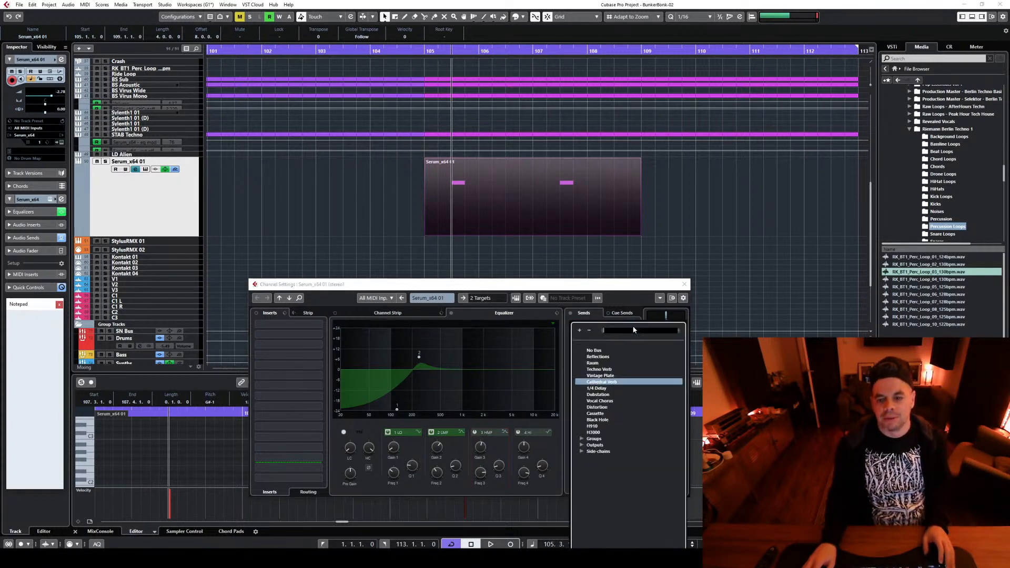
left_click(604, 369)
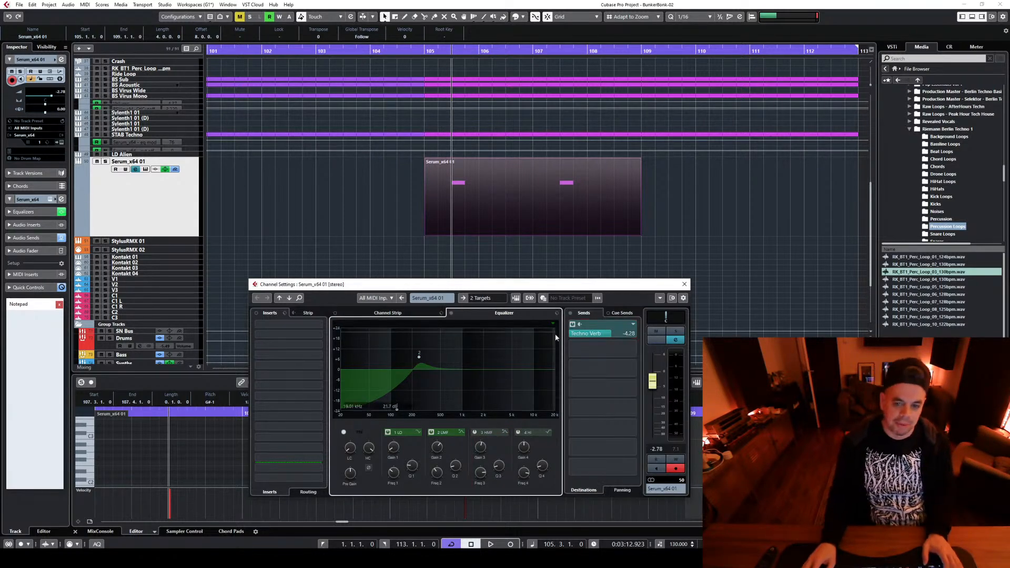
key("space")
key("space")
left_click(625, 334)
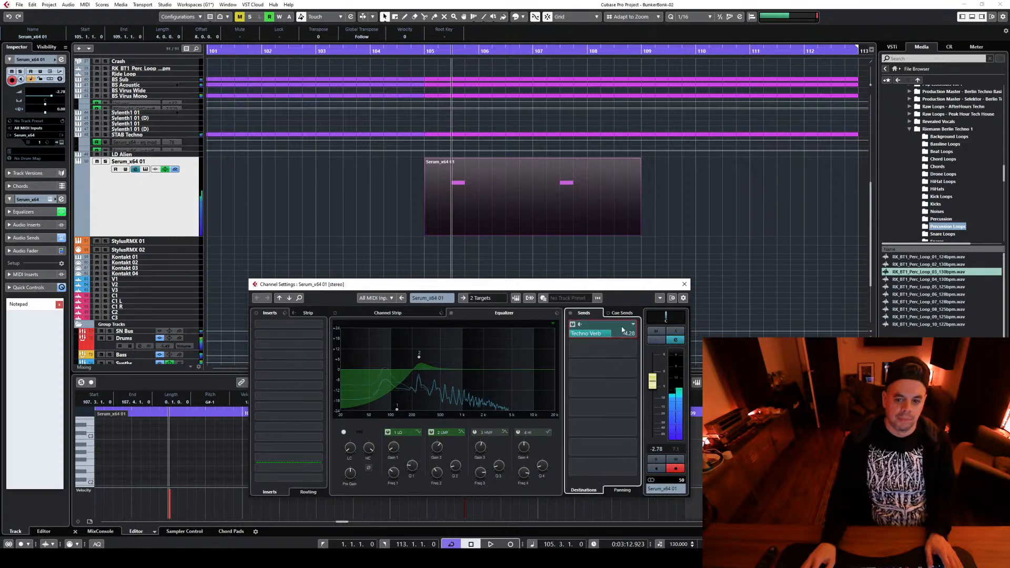
key("space")
key("space")
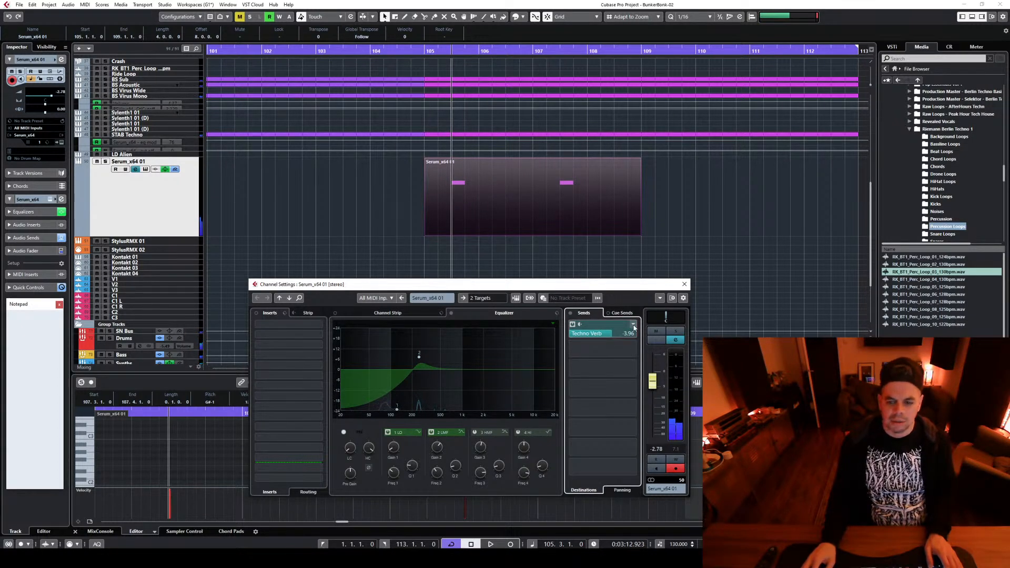
Reroute the Serum channel's send to Raum and set its level to 0.01 while comparing it in short playbacks
left_click(633, 325)
left_click(592, 363)
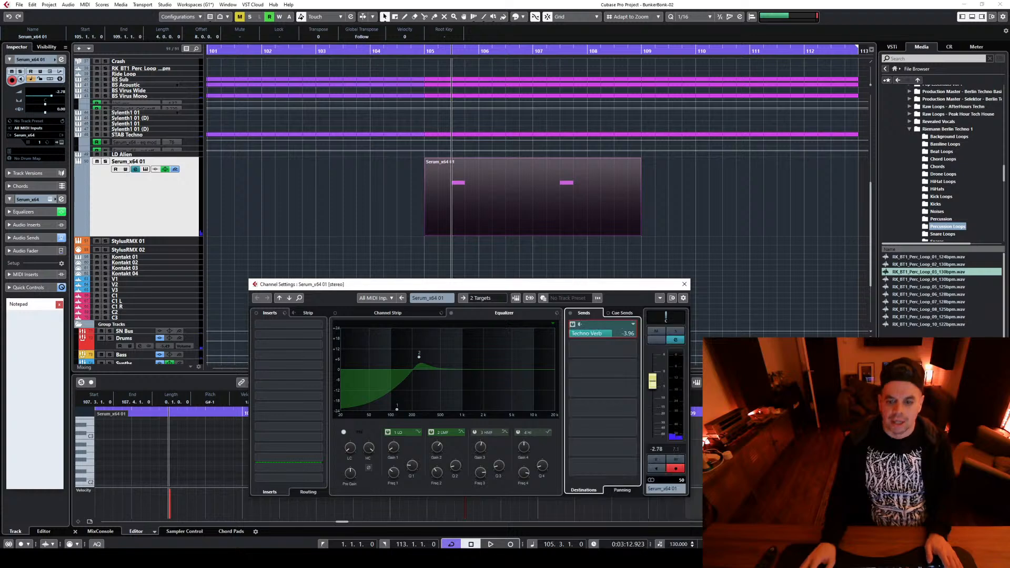
key("space")
left_click_drag(609, 334, 630, 334)
key("space")
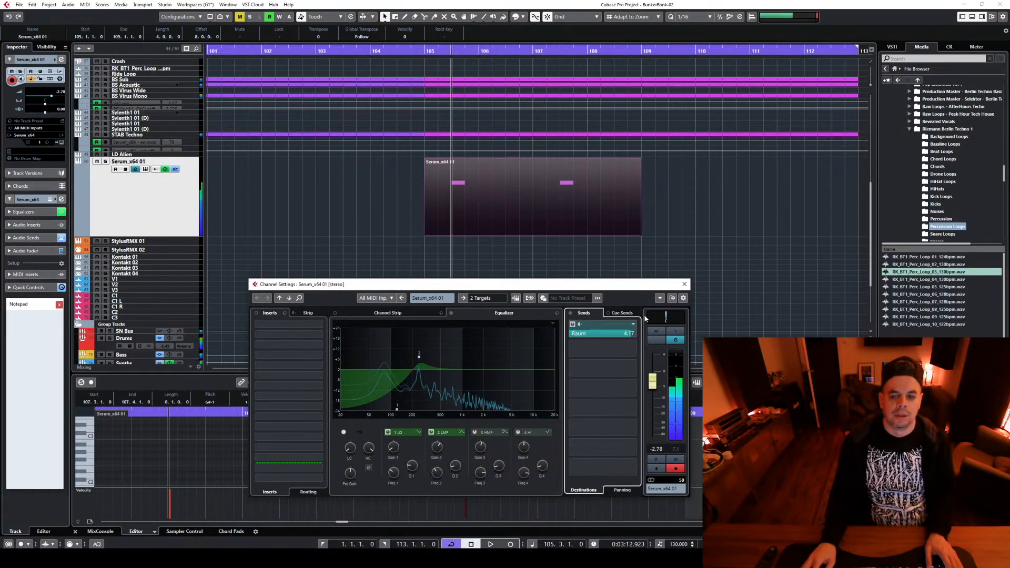
key("space")
key("space")
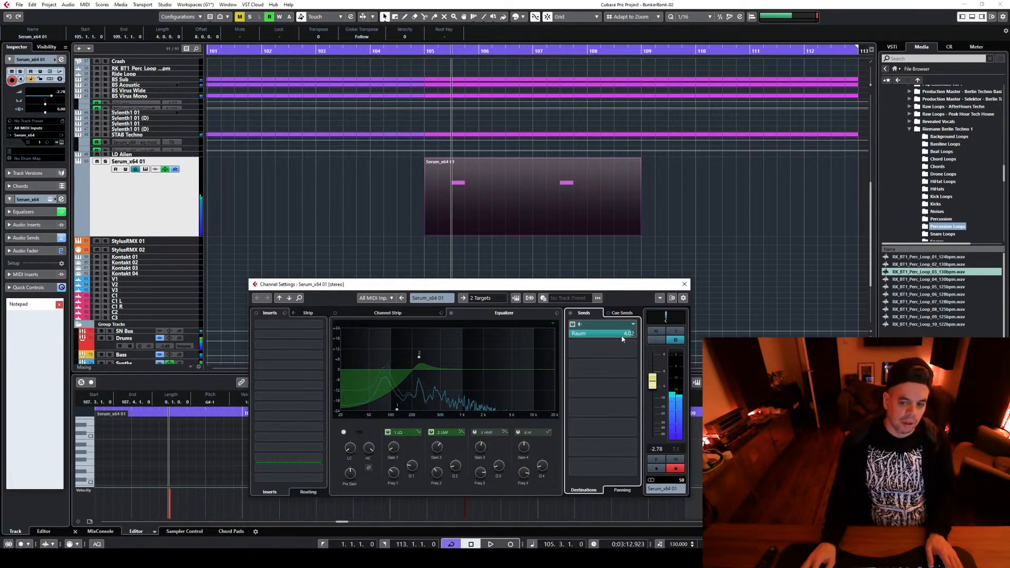
left_click_drag(631, 334, 622, 334)
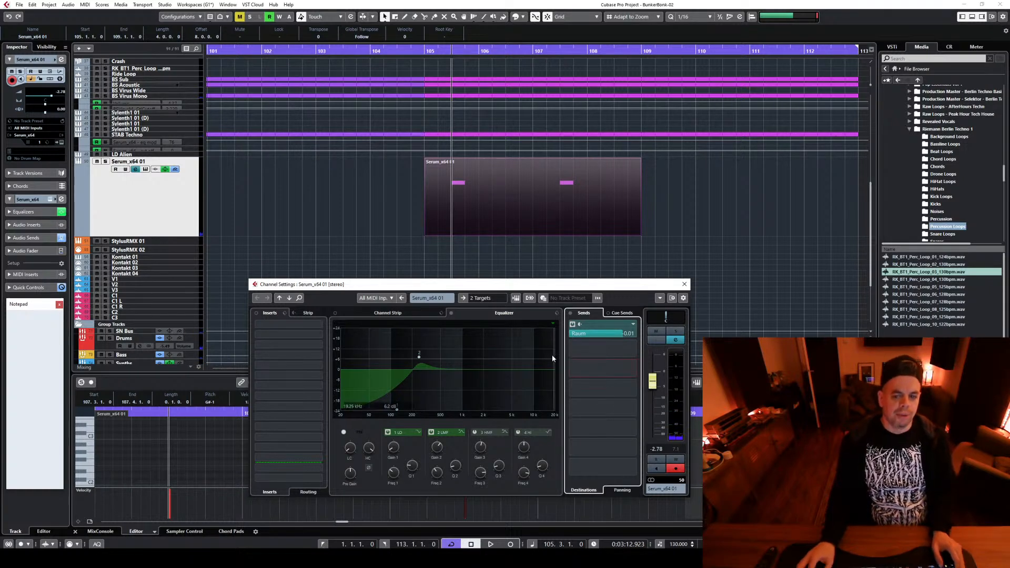
left_click(634, 326)
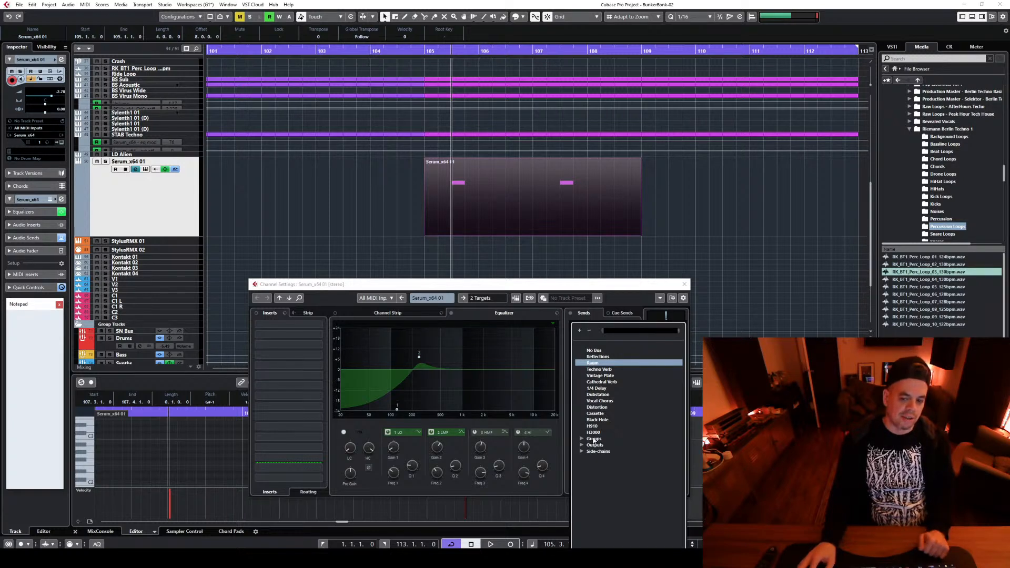
left_click(617, 286)
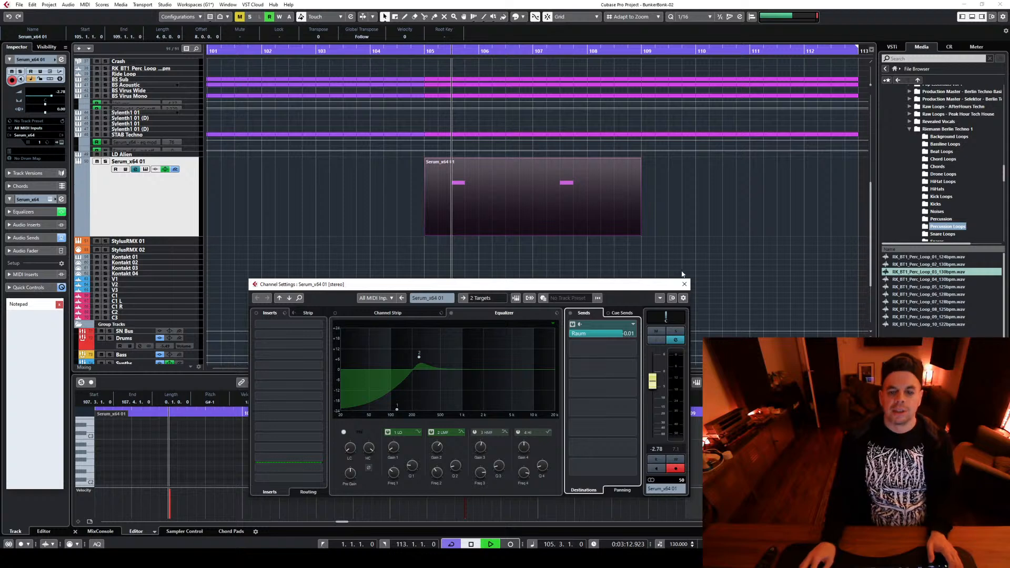
Load the H-Delay Stereo effect into insert slot 7 of the Serum_x64 01 channel
left_click(280, 390)
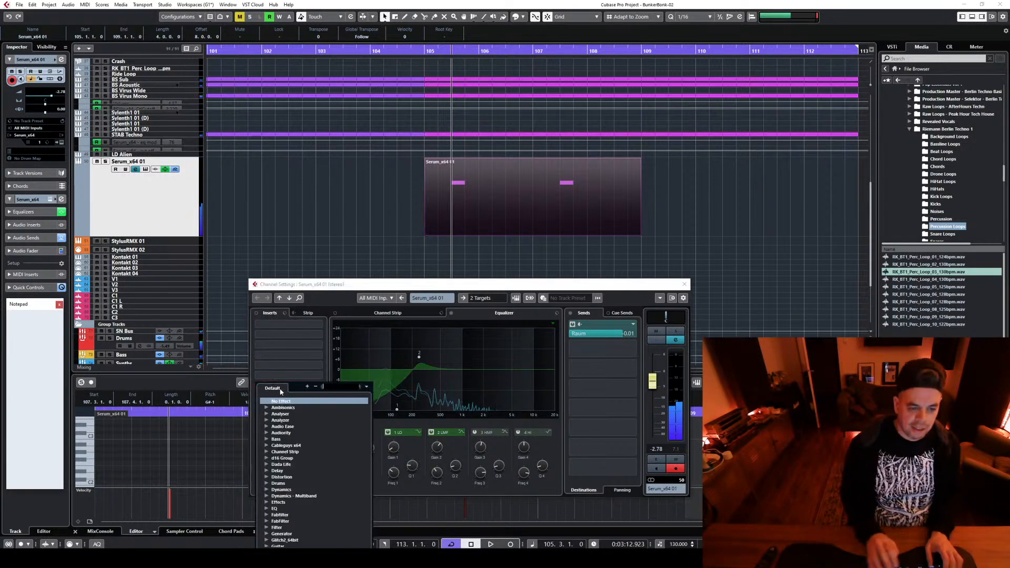
type("H-delay")
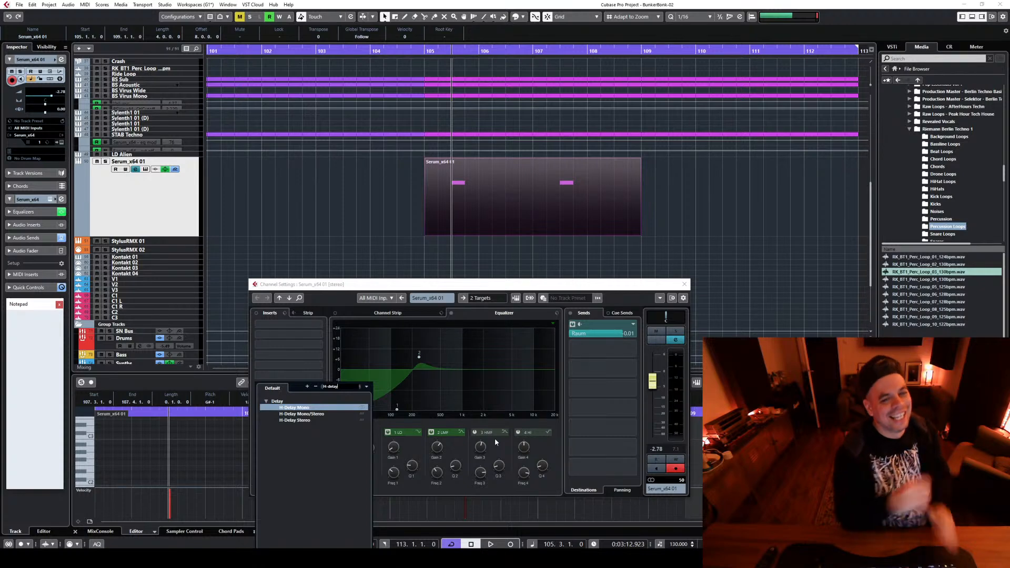
left_click(294, 420)
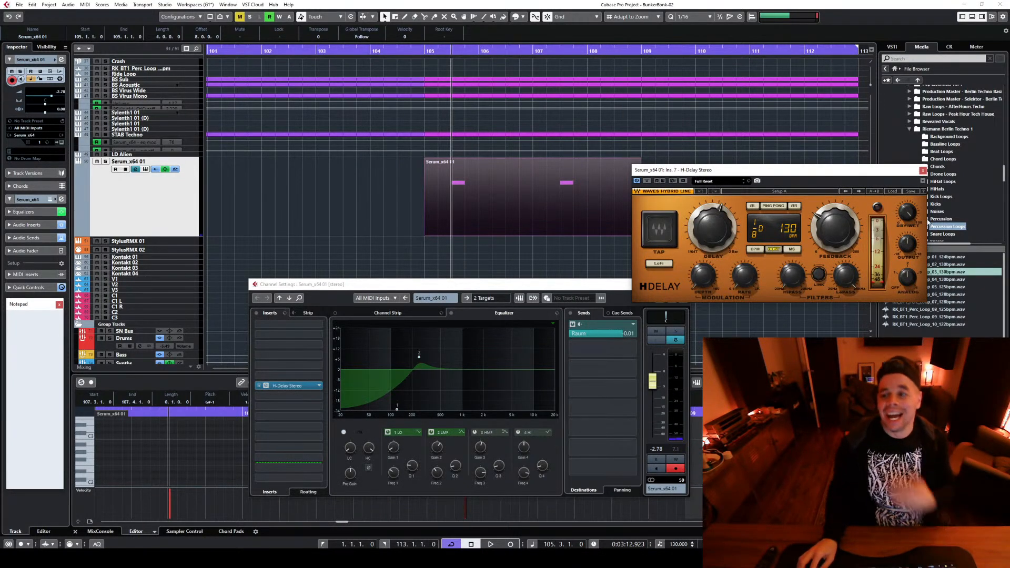
Raise H-Delay's high-pass filter, reduce its dry/wet mix and set the delay time to 1/4, auditioning the result
left_click_drag(792, 275, 791, 231)
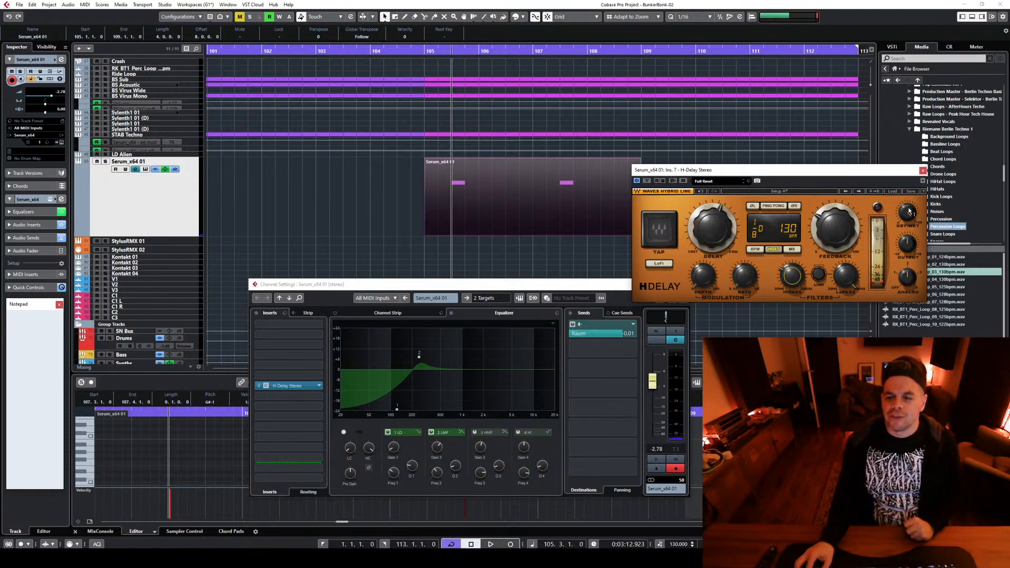
left_click_drag(907, 212, 907, 237)
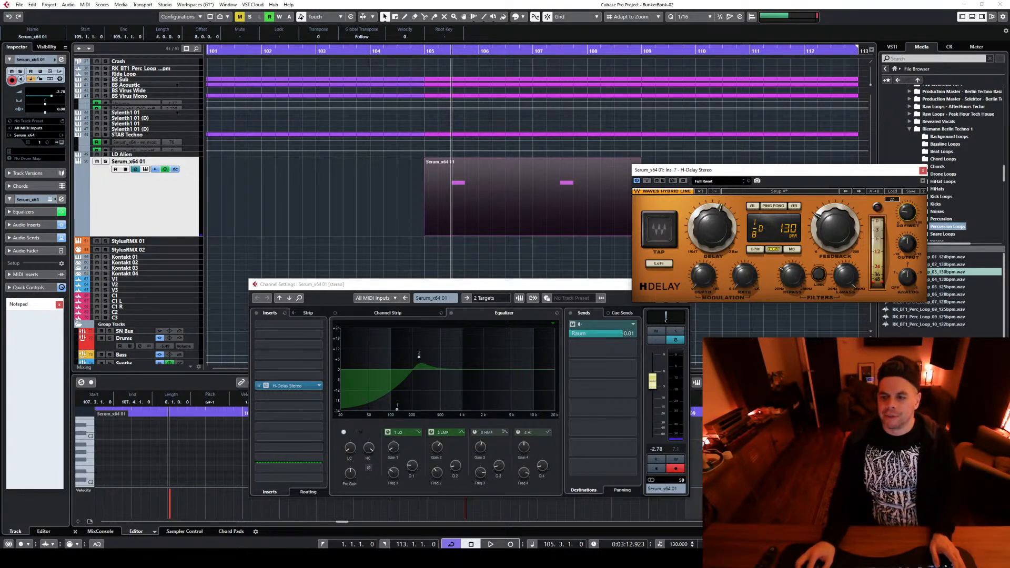
left_click_drag(711, 227, 711, 211)
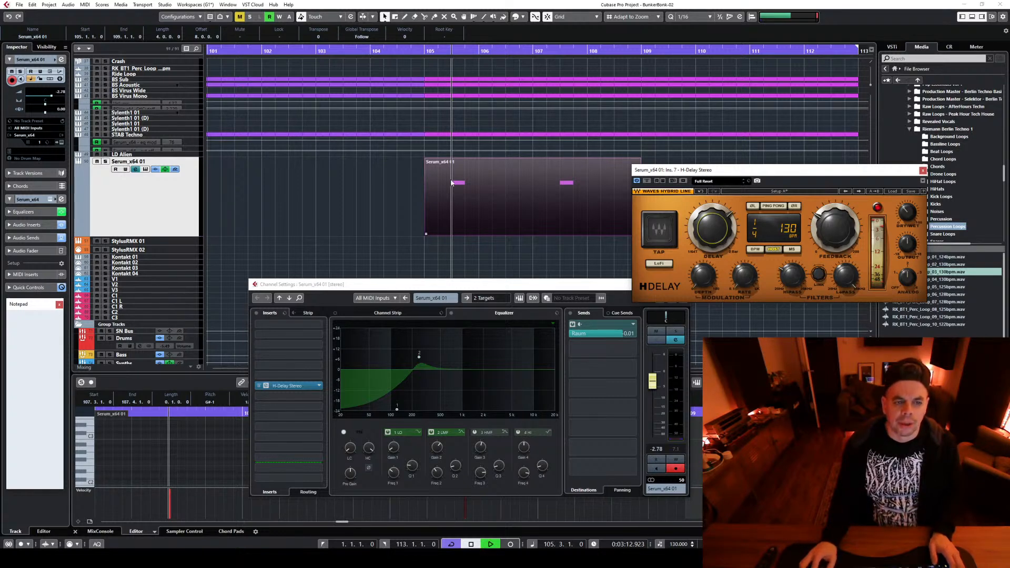
key("space")
Solo the Serum track, switch on H-Delay's LoFi mode and audition the delayed note in short playbacks
left_click(105, 161)
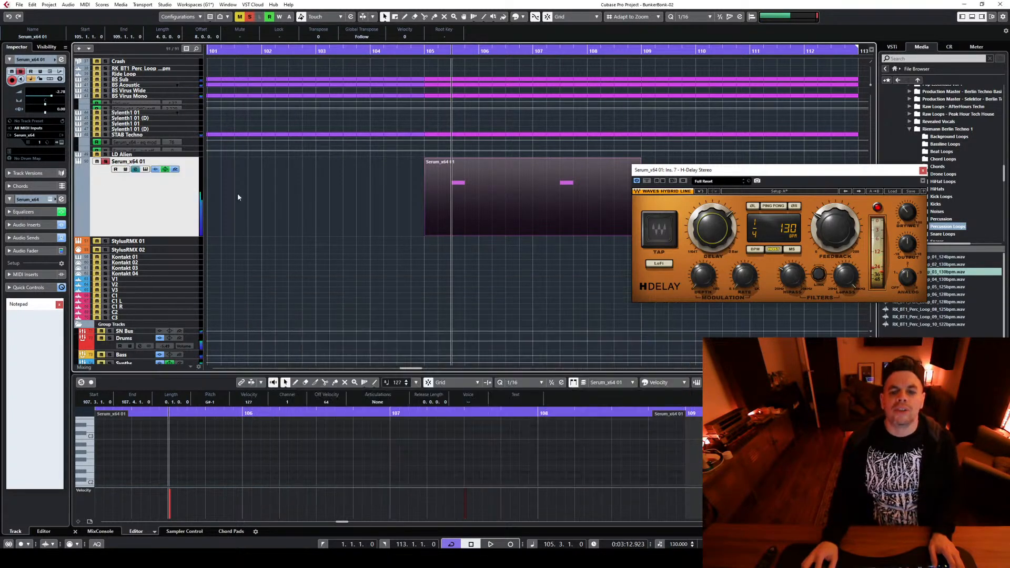
left_click(792, 276)
key("space")
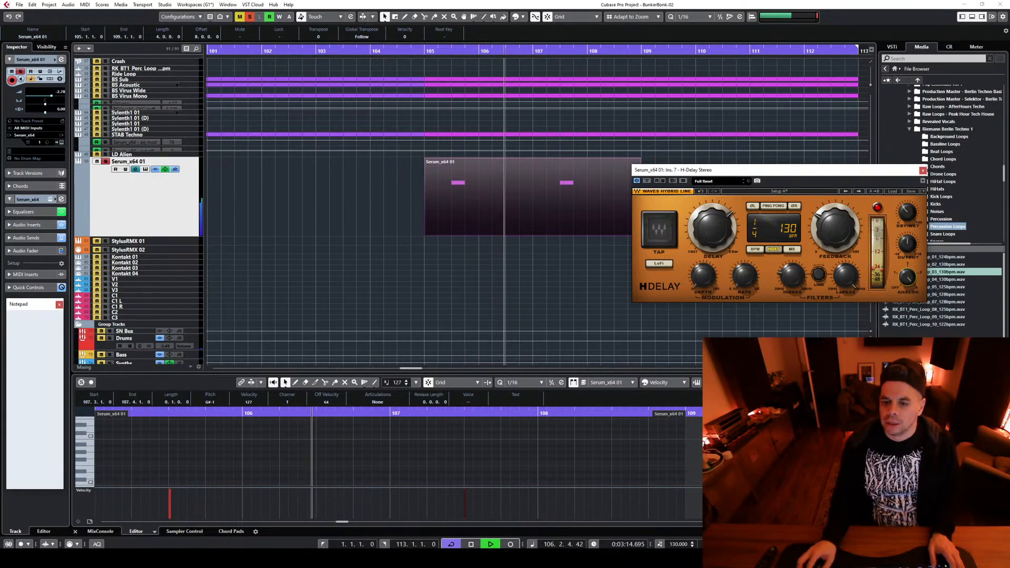
key("space")
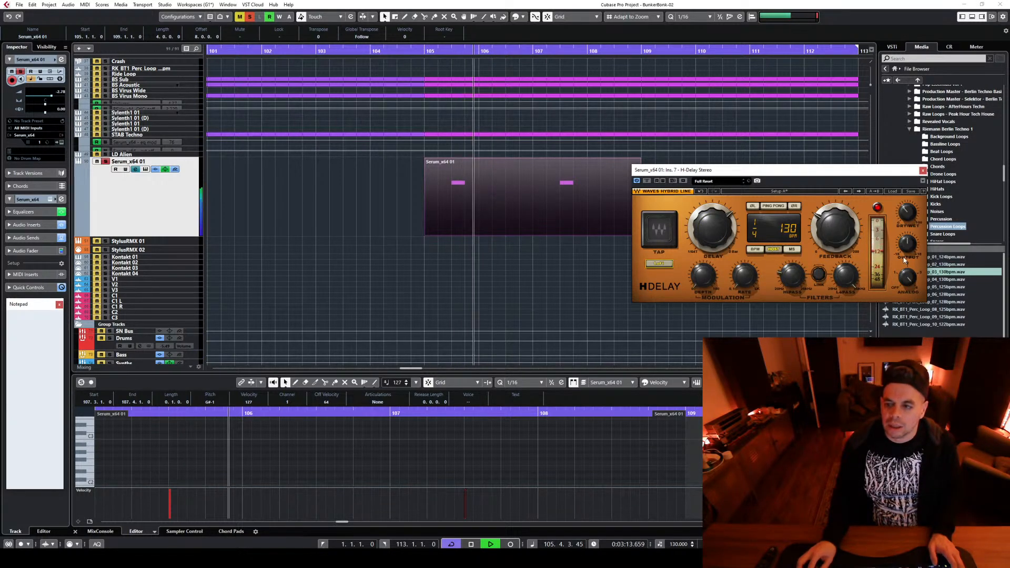
key("space")
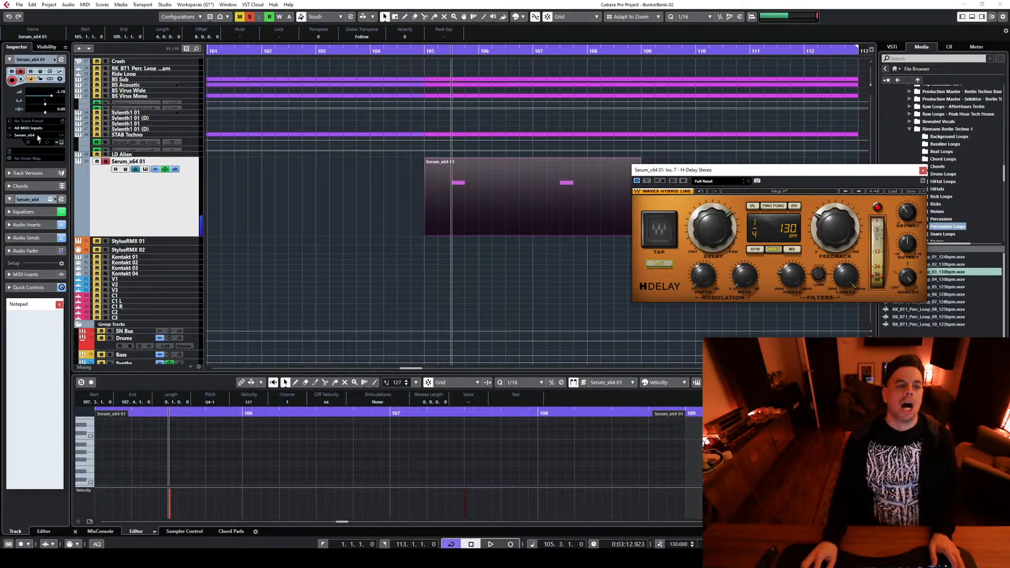
Unsolo the Serum track, listen to the delay within the full mix and close the H-Delay window
left_click(105, 161)
key("space")
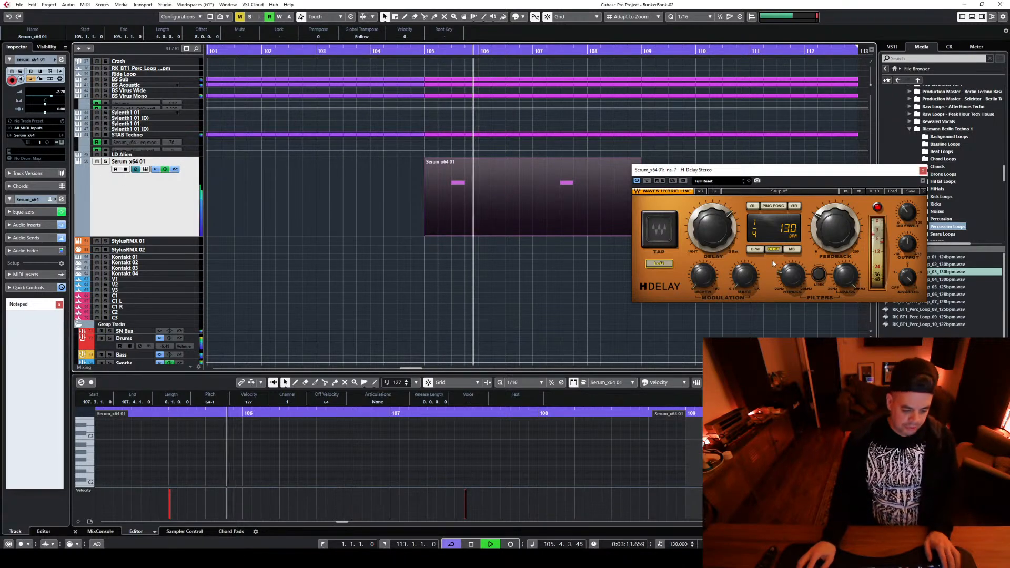
left_click(922, 170)
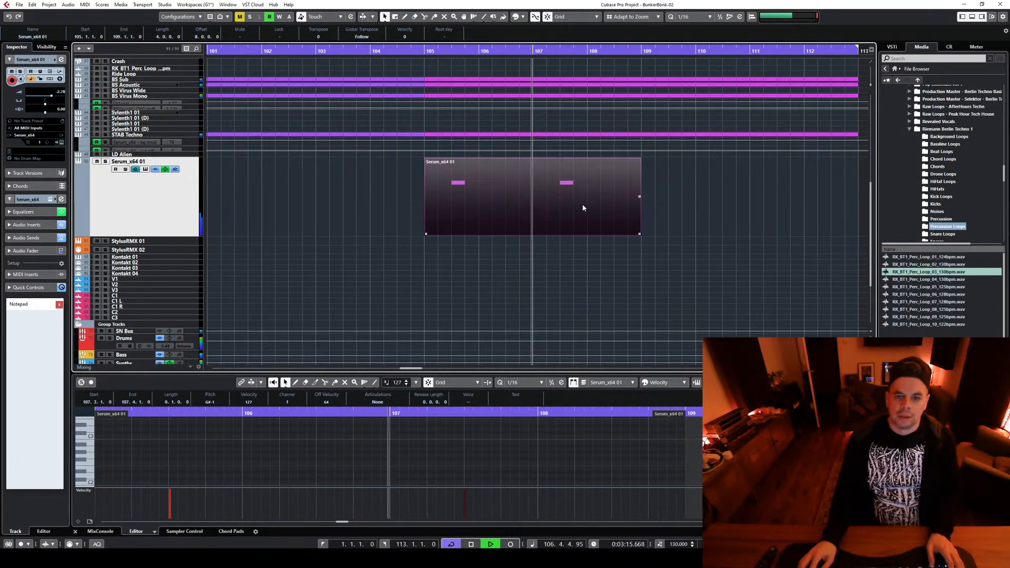
key("space")
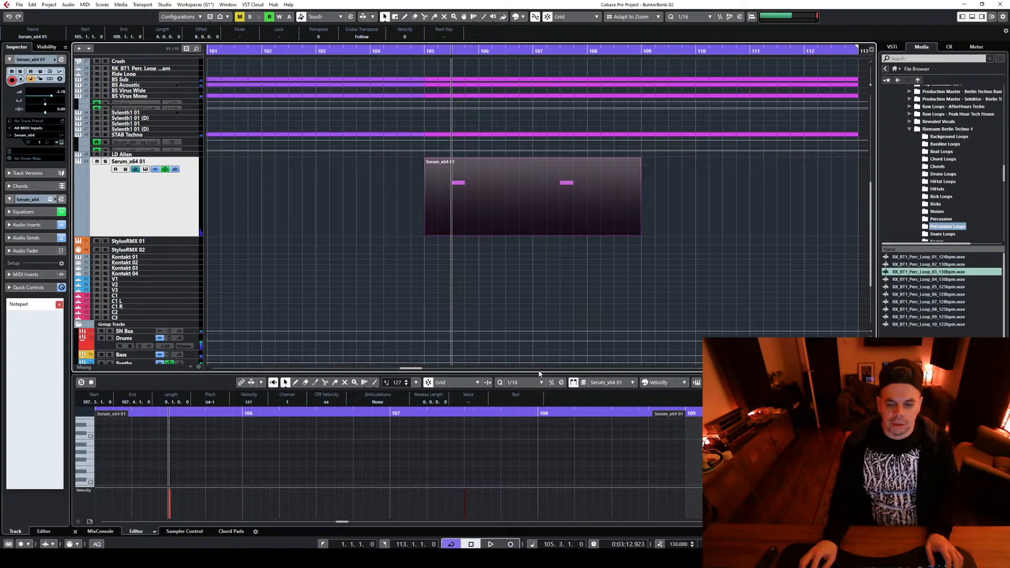
Draw a two-sixteenth A-1 note at 107.2.3 before the Serum part's second note and play the passage
left_click_drag(539, 372, 536, 169)
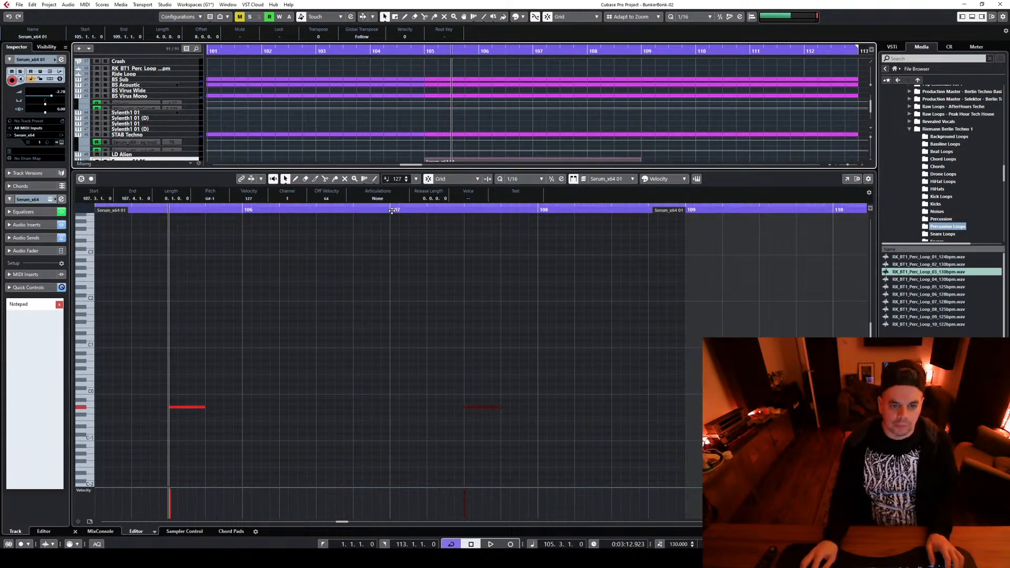
left_click(390, 208)
key("space")
key("space")
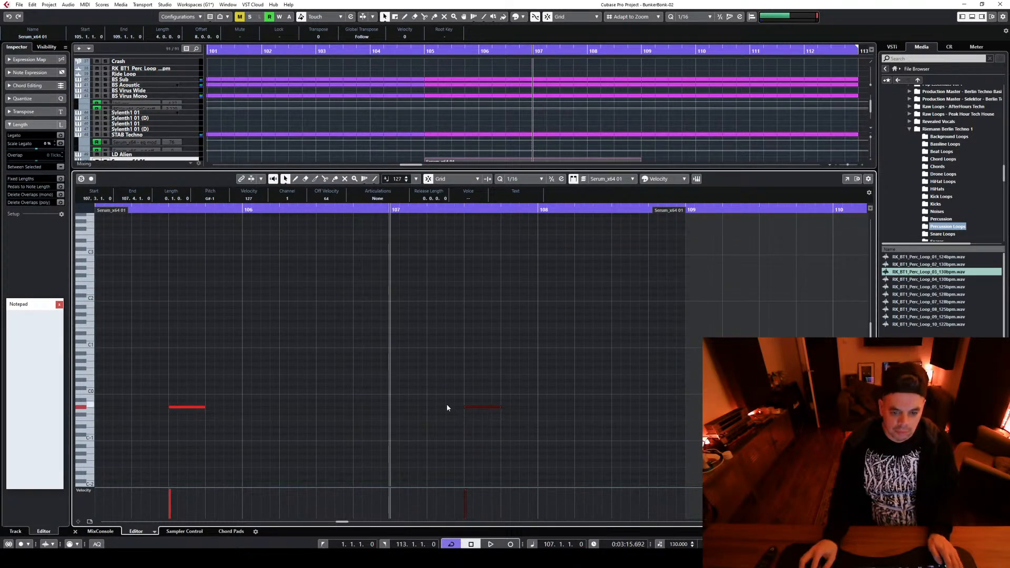
left_click_drag(447, 399, 459, 406)
key("space")
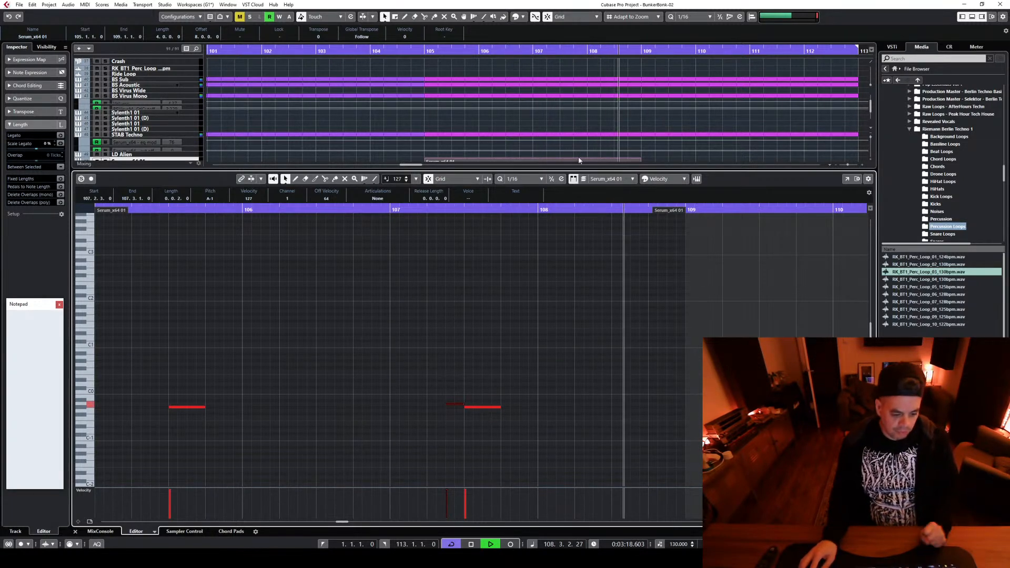
Shrink the note editor and copy the Serum part from bar 105 to bar 109
left_click_drag(562, 170, 566, 386)
key("space")
left_click_drag(497, 190, 714, 190)
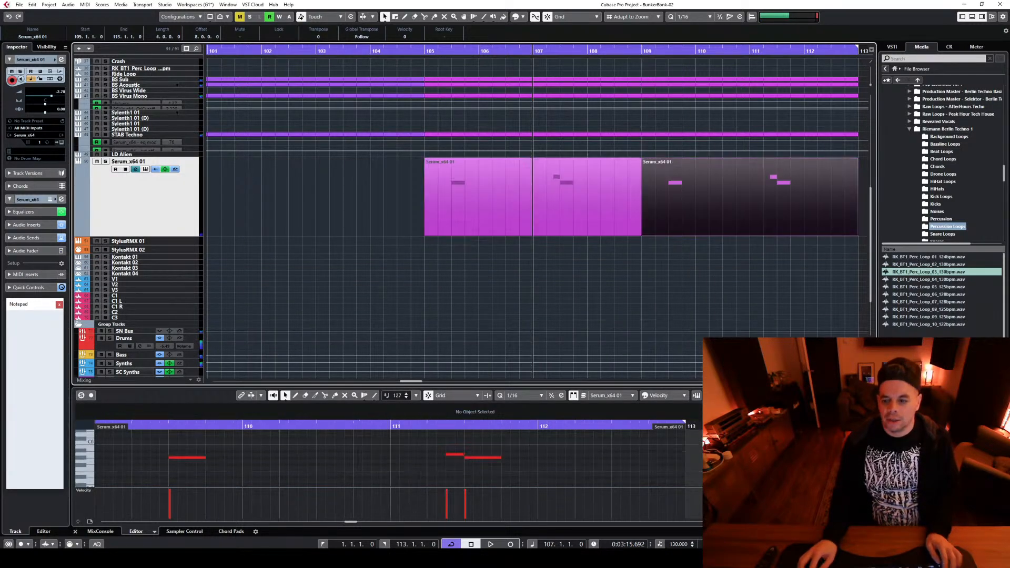
Zoom out to the whole arrangement and play it from bar 65 through to the new Serum section
key("g")
key("g")
key("g")
key("g")
scroll(382, 214, "up", 5)
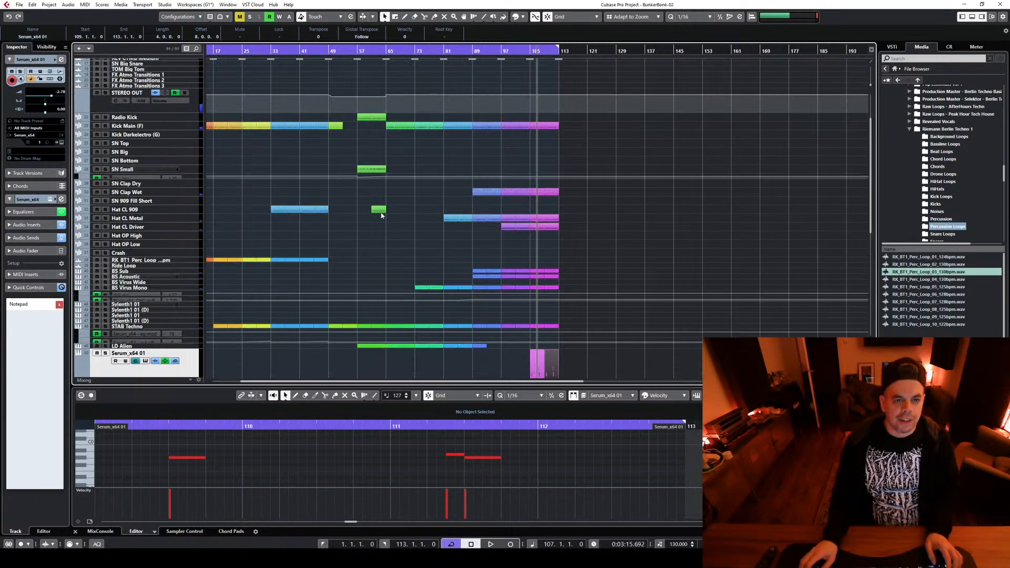
left_click(387, 54)
key("space")
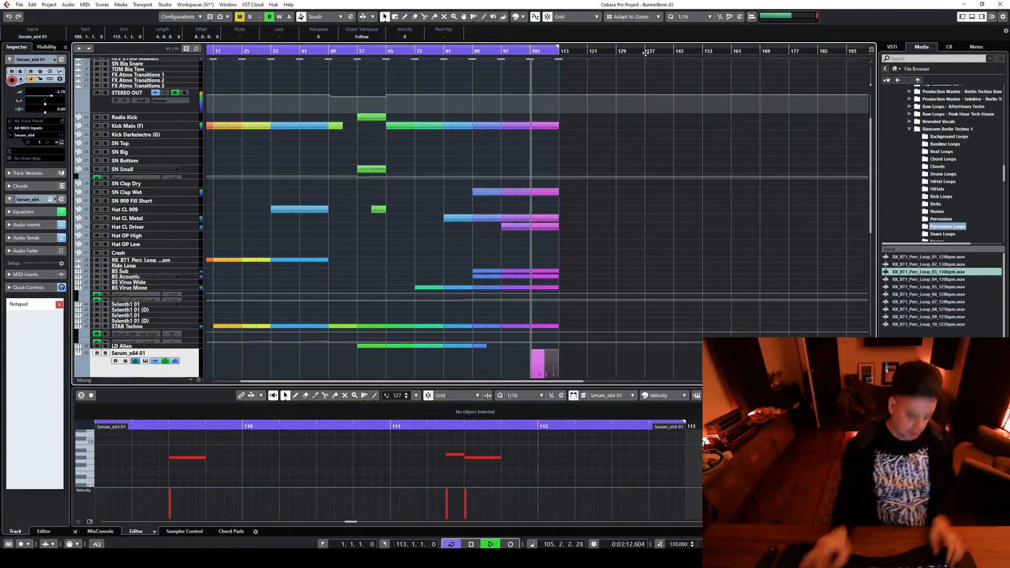
Lower the Serum track's volume to -4.95 and stop playback
scroll(668, 160, "down", 5)
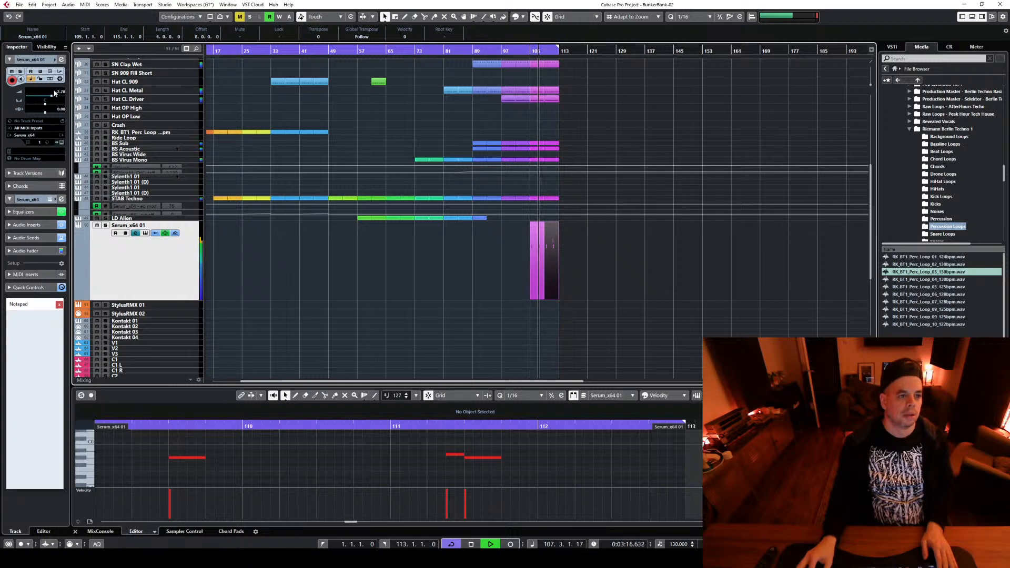
left_click_drag(50, 97, 44, 101)
key("space")
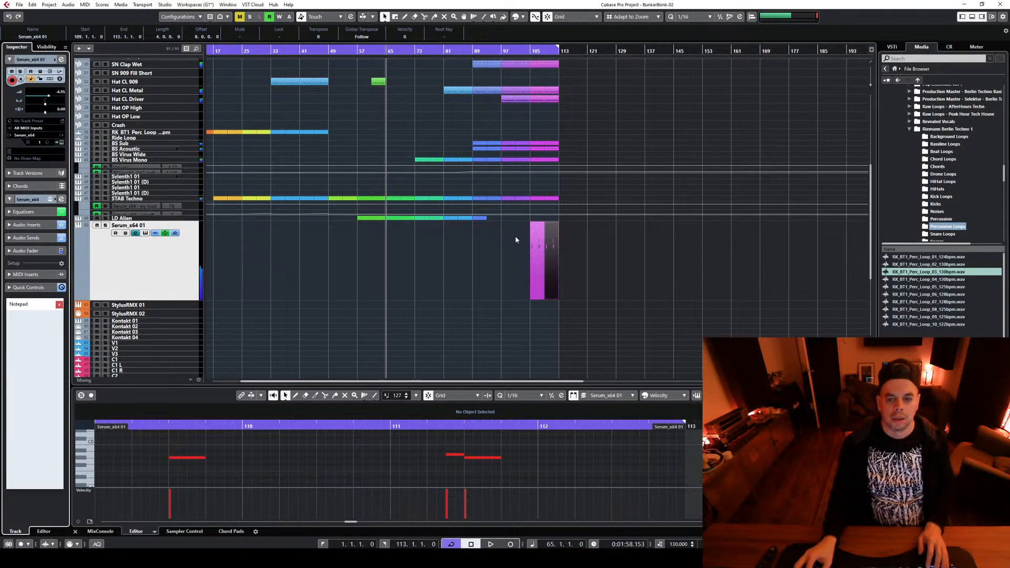
Delete the short A-1 note at 107.2.3 from the first Serum part
key("Left")
left_click(454, 455)
key("Delete")
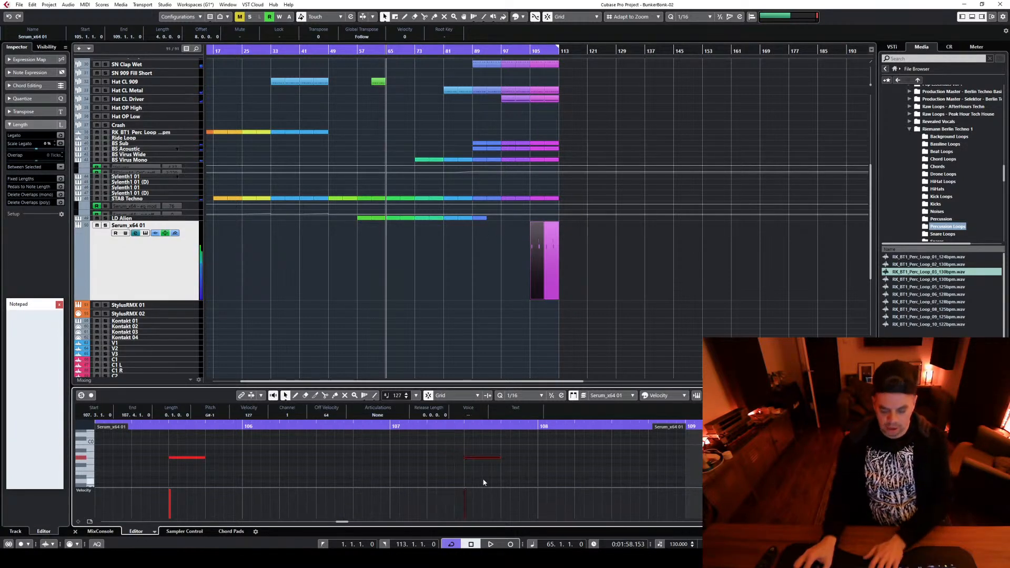
Play the first Serum part from bar 107 and add a sixteenth-long A-1 note at 108.4.1
left_click(392, 426)
key("space")
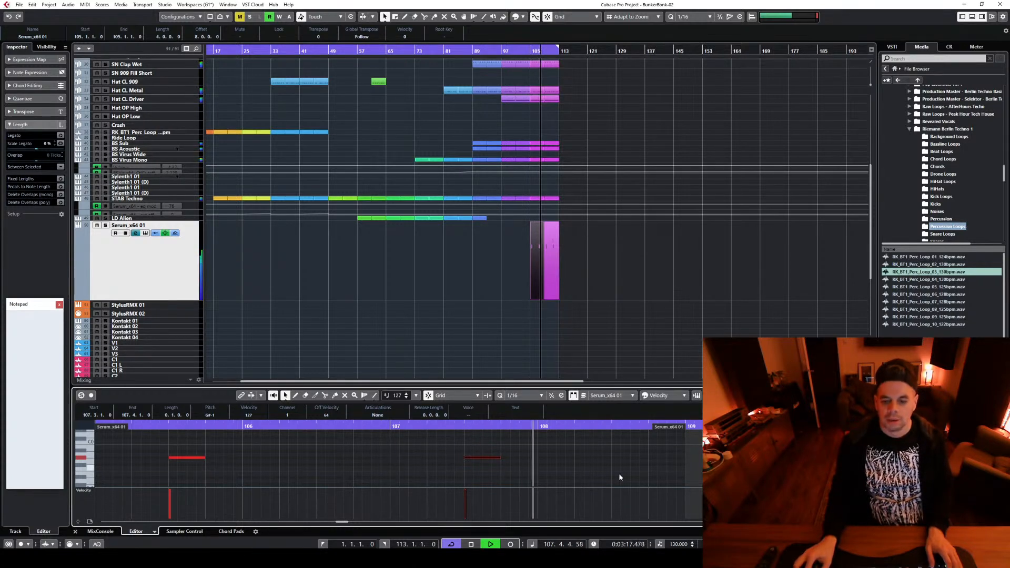
key("space")
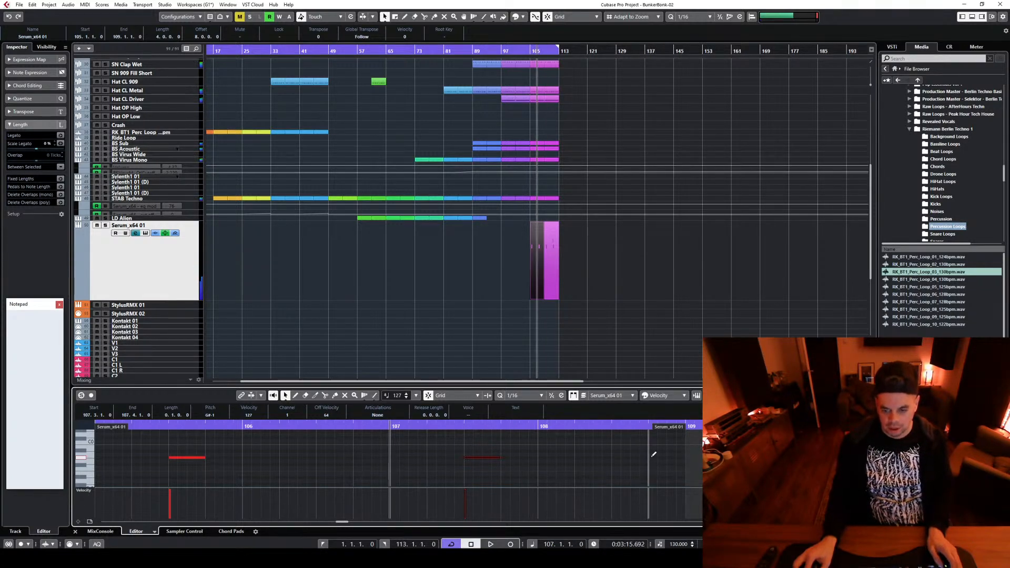
left_click(652, 454)
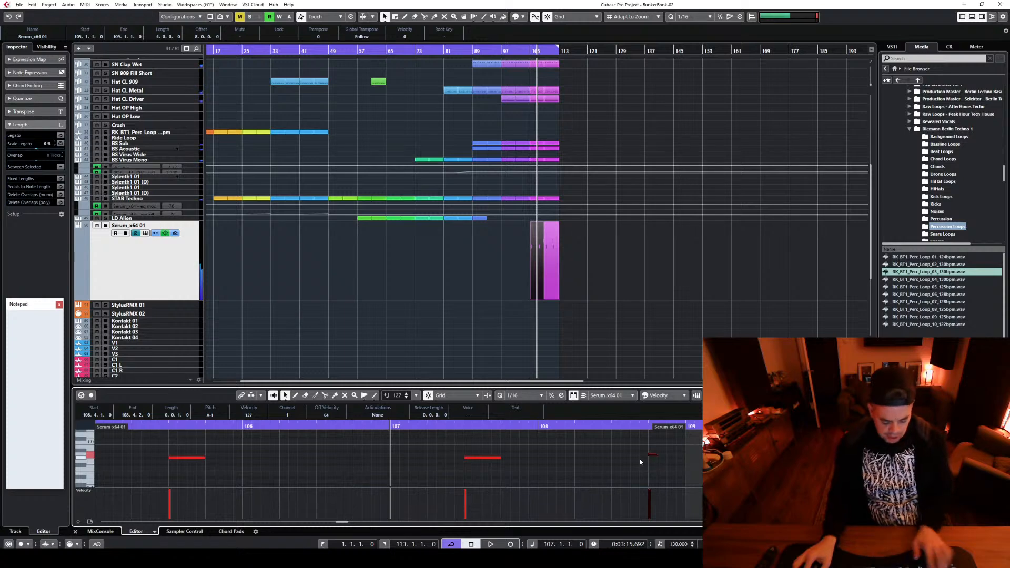
left_click(637, 443)
Delete the short A-1 note at 111.2.3 from the second Serum part and play it
left_click(553, 254)
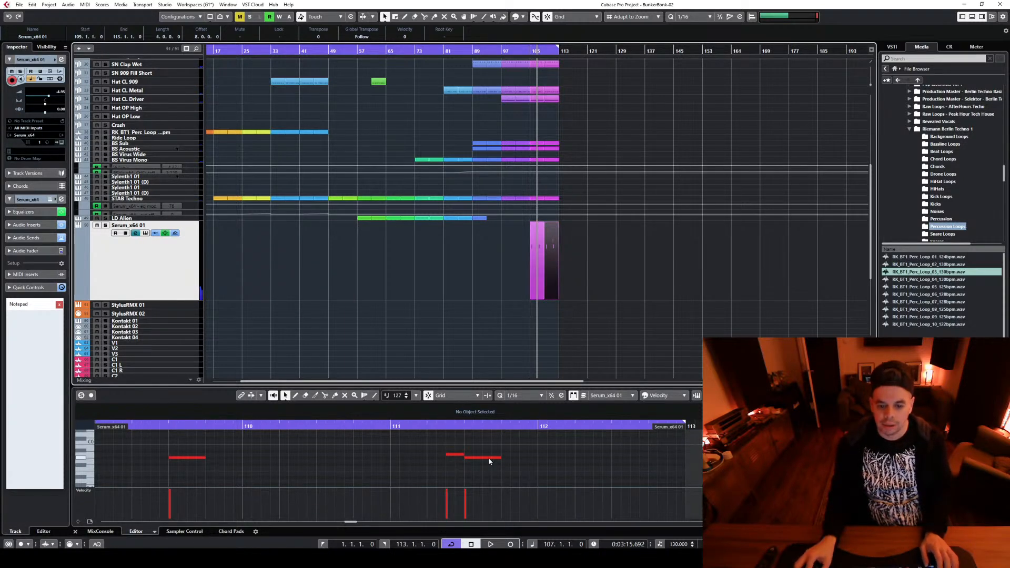
left_click(459, 455)
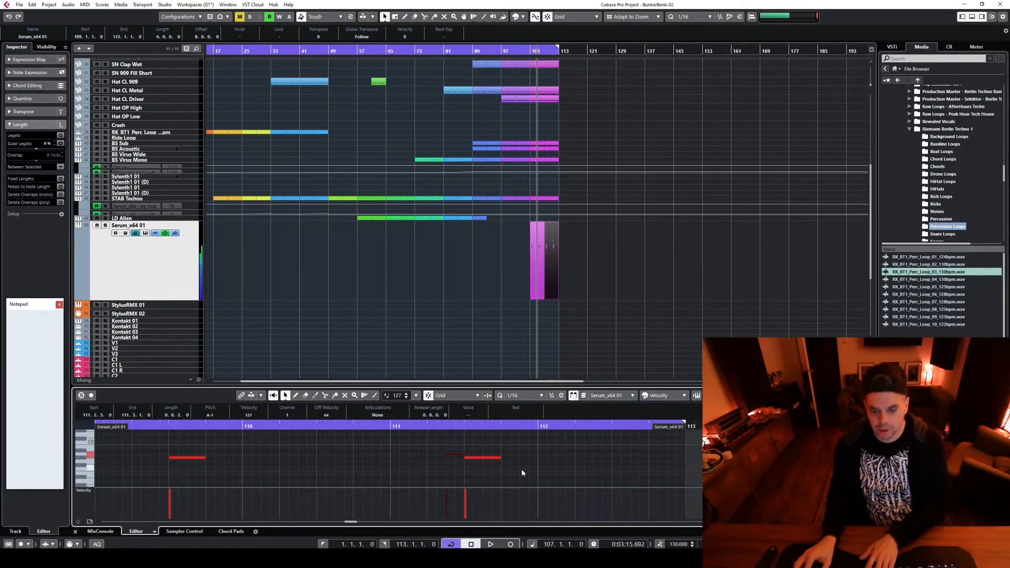
key("Delete")
key("space")
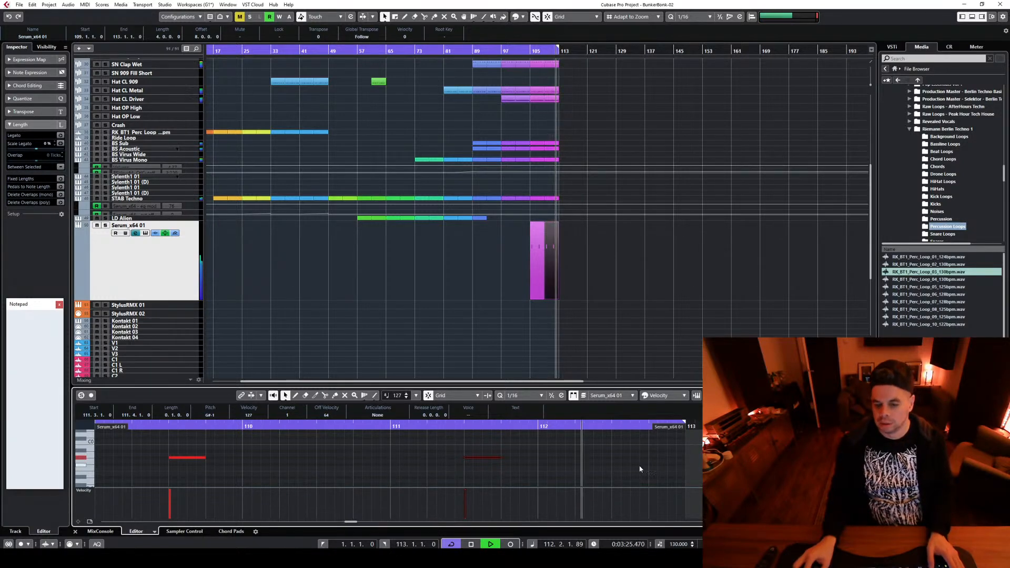
Add sixteenth-long A-1 notes at 112.3.1, 112.3.4 and 112.4.3 in the second Serum part and audition them
key("space")
left_click(613, 453)
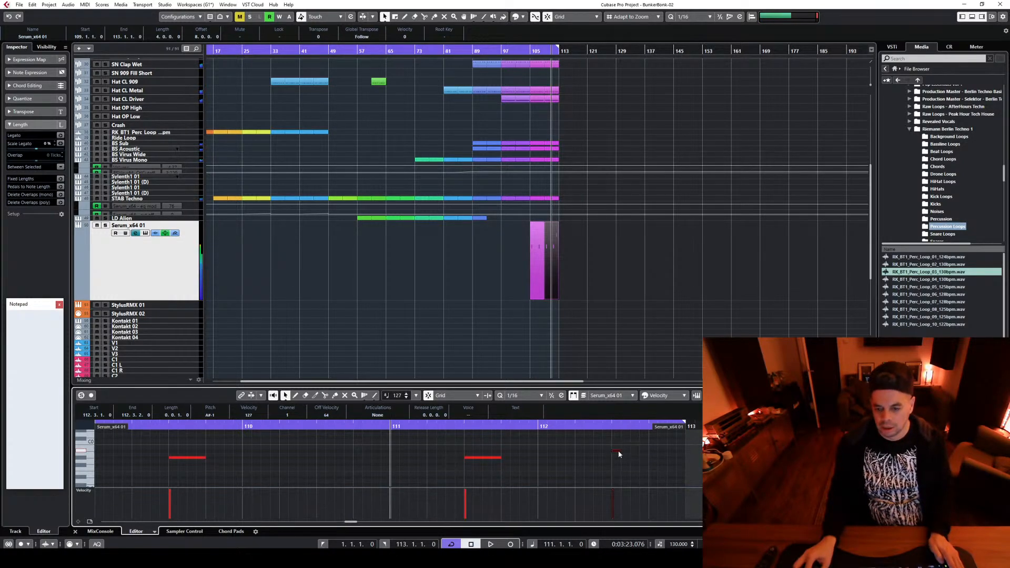
key("Down")
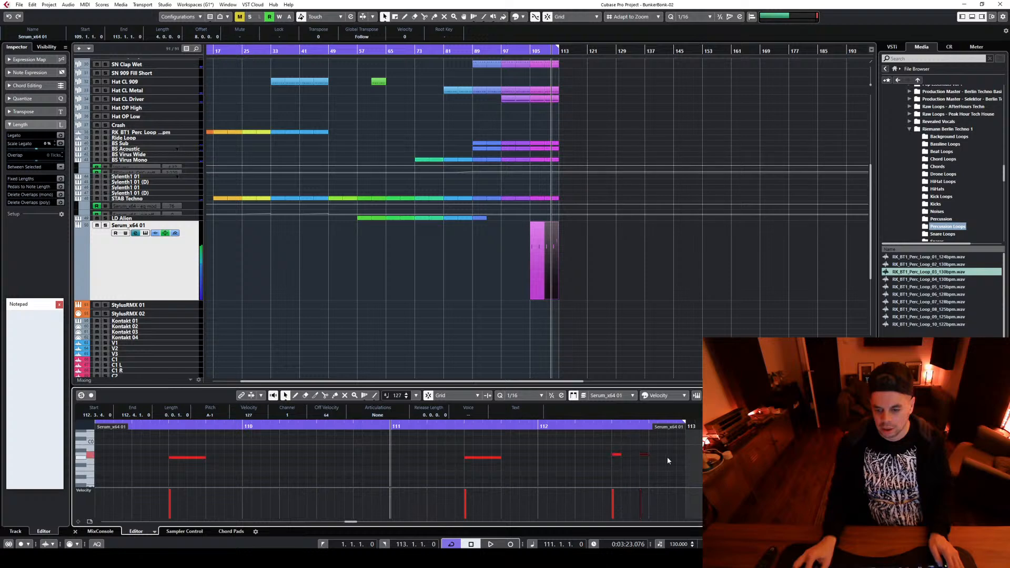
key("space")
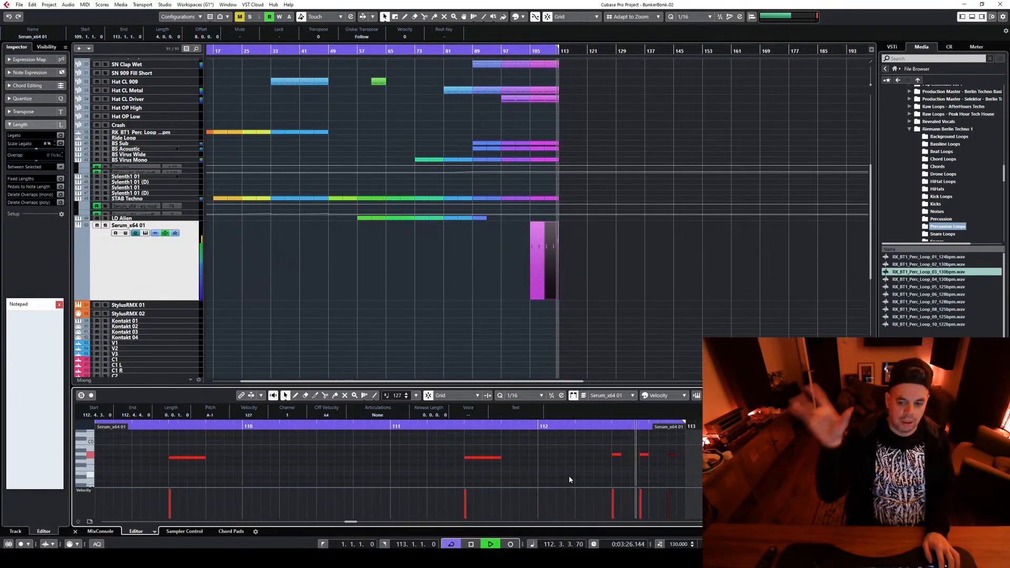
key("space")
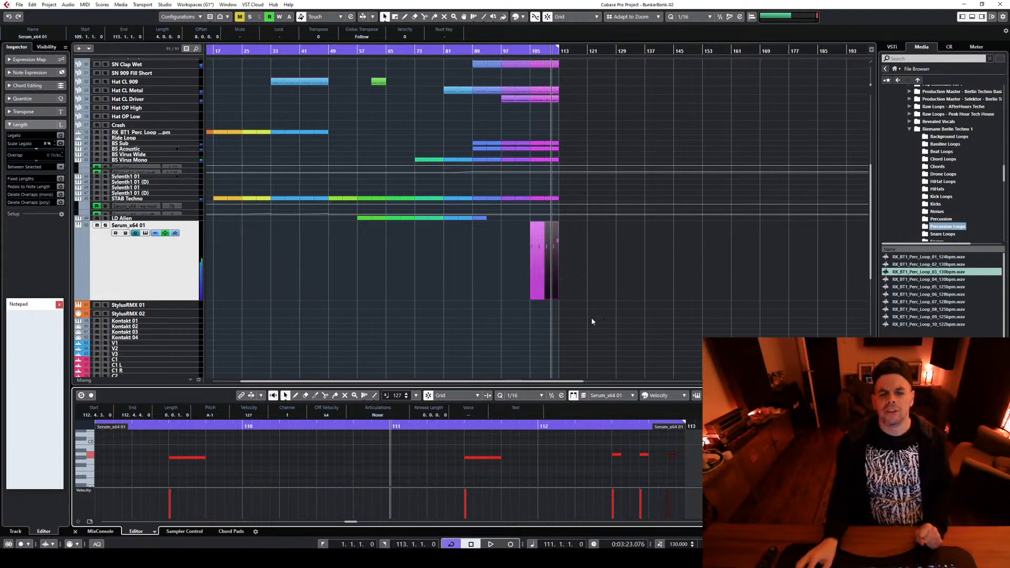
Duplicate the tracks' parts from bars 105–113 to bar 113 and extend the cycle range to bar 121
left_click(567, 310)
scroll(578, 315, "down", 3)
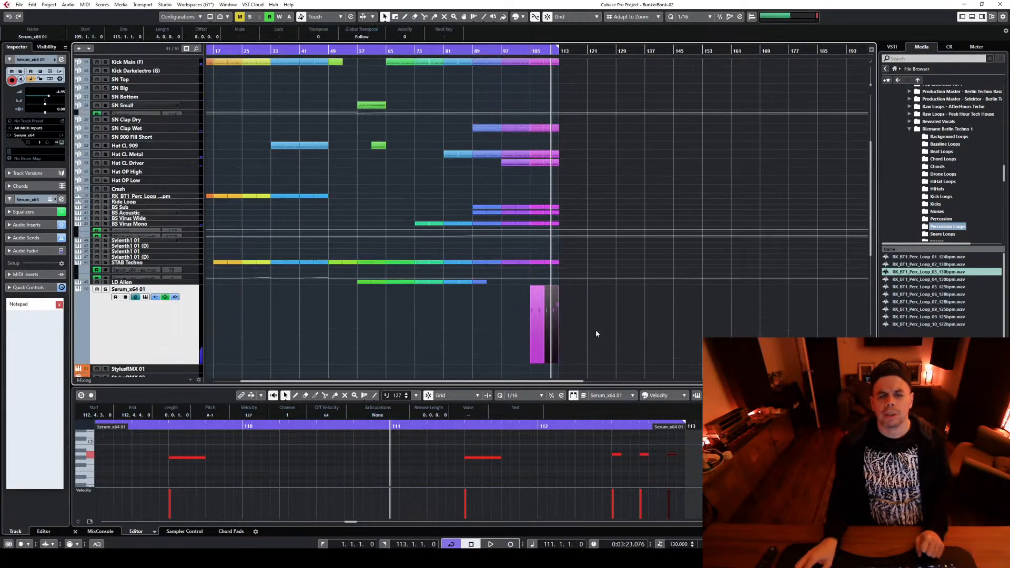
left_click_drag(567, 1, 566, 191)
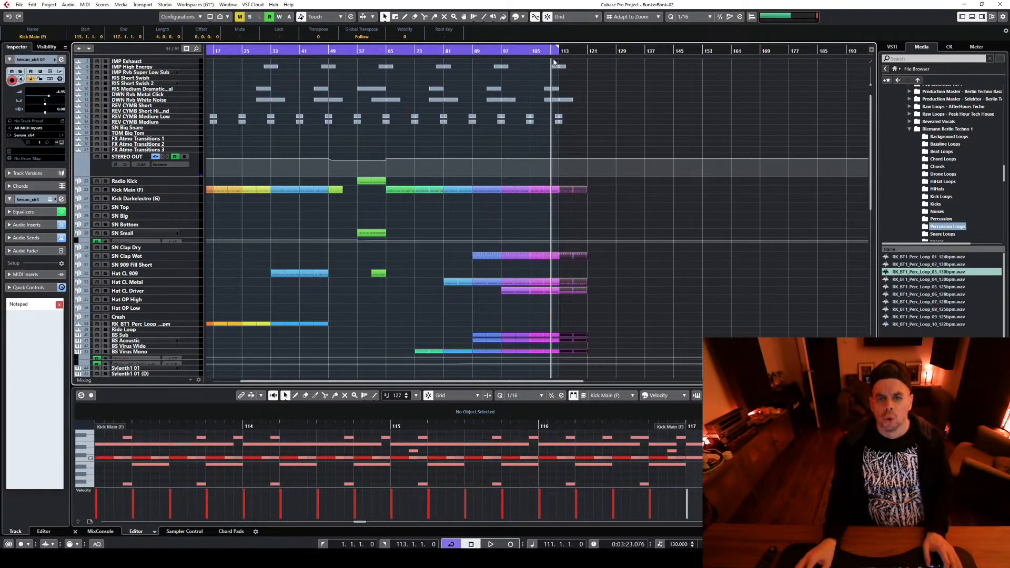
left_click_drag(558, 48, 588, 57)
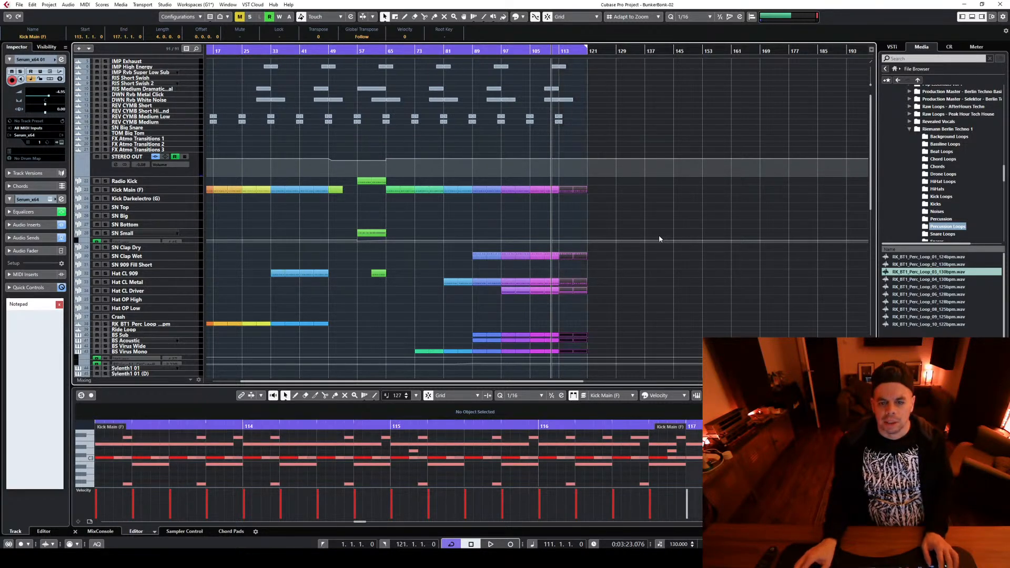
Rename the Serum_x64 01 track as STAB BassdoomKWORKNOSLEEP
scroll(655, 234, "down", 5)
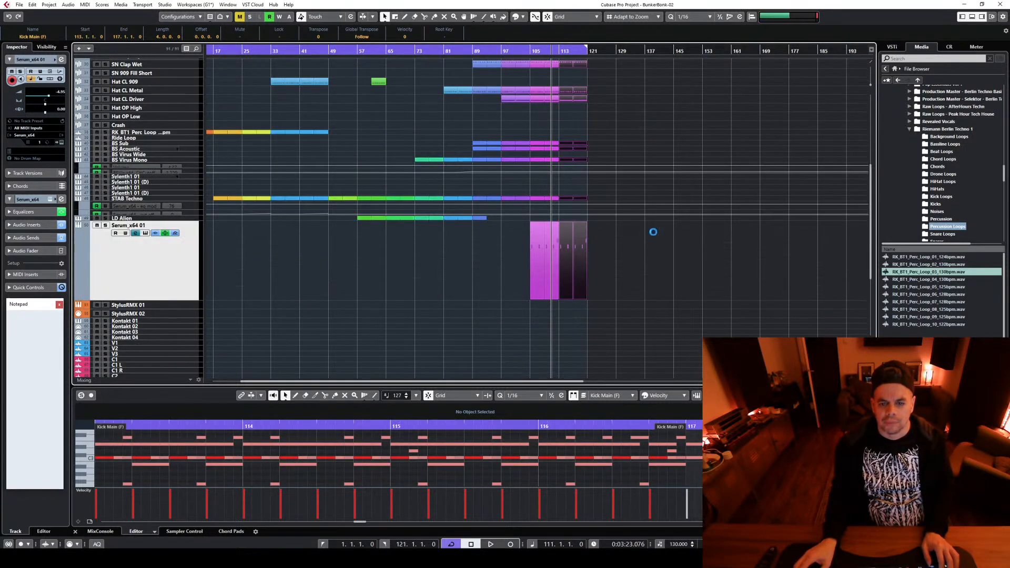
double_click(127, 226)
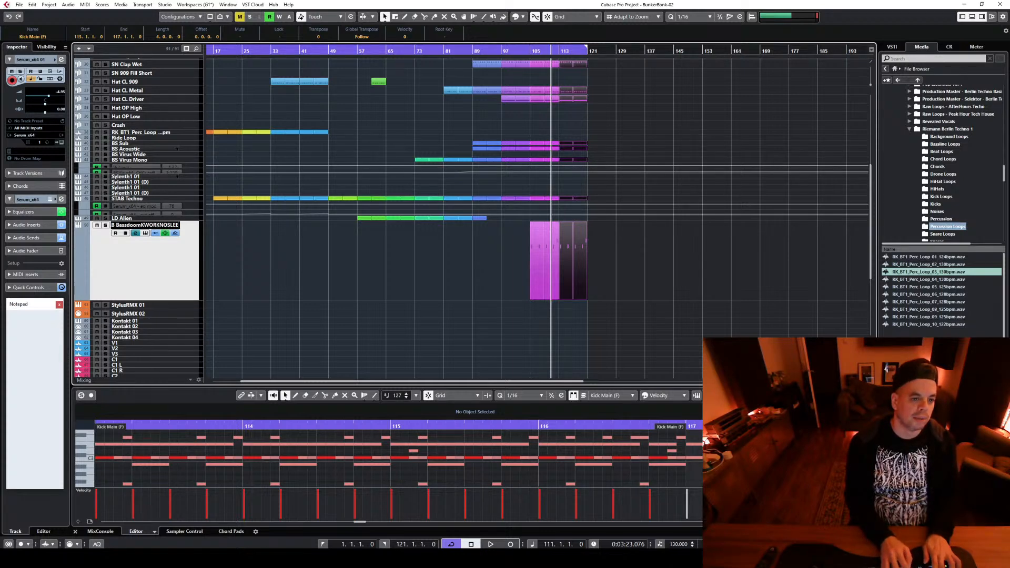
key("Return")
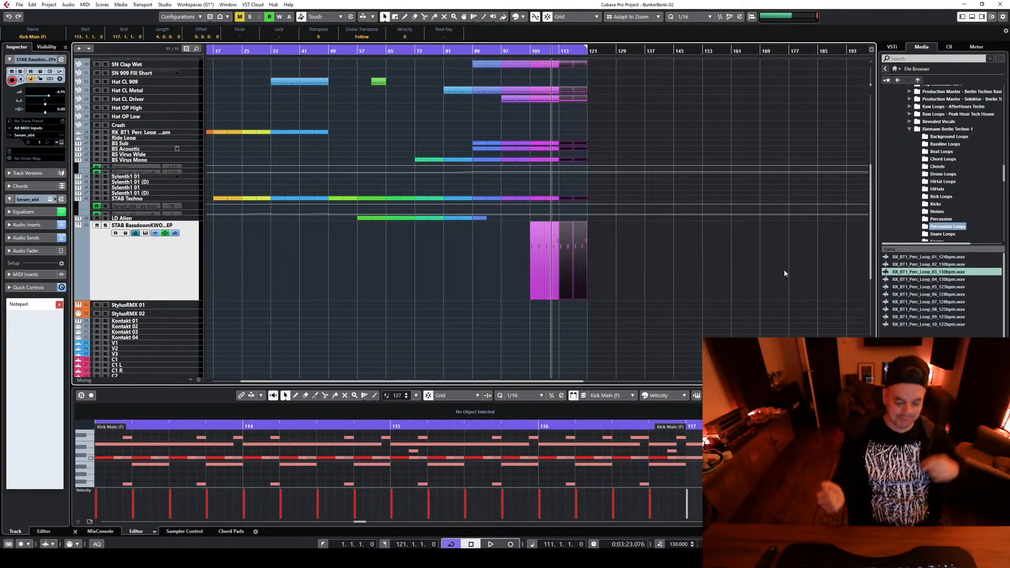
Play the arrangement from bar 111 to audition the stab in the mix
key("space")
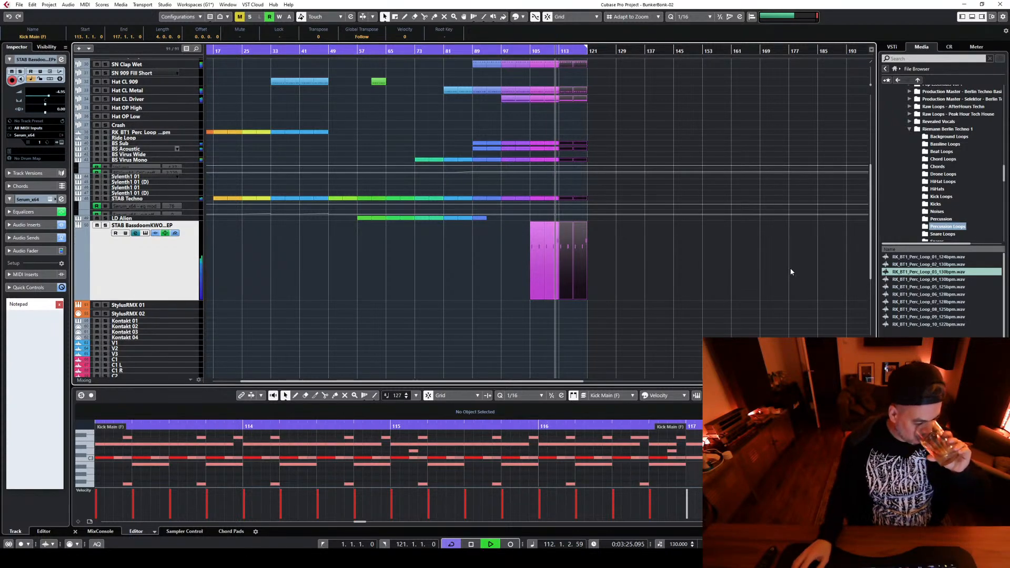
key("space")
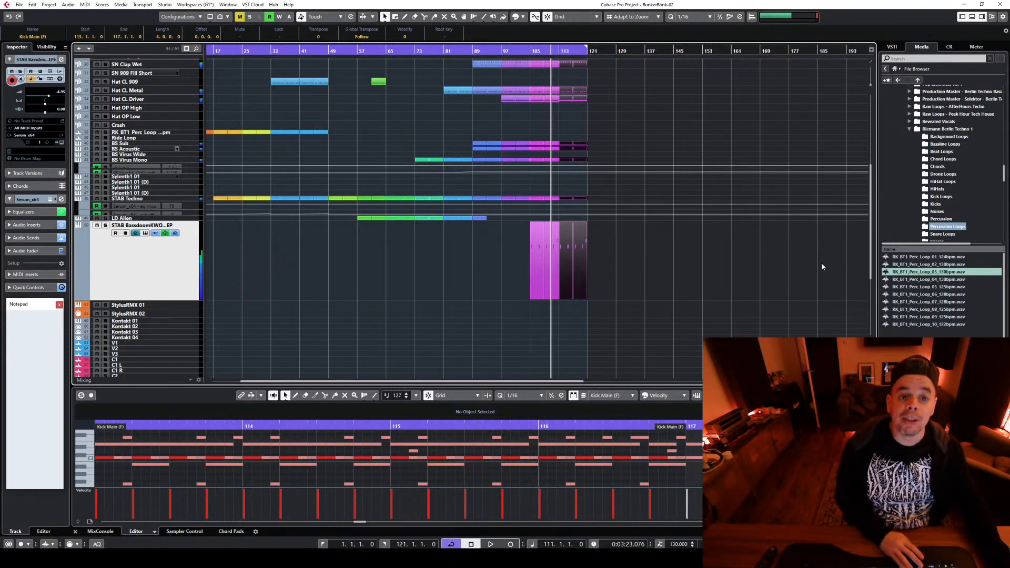
key("space")
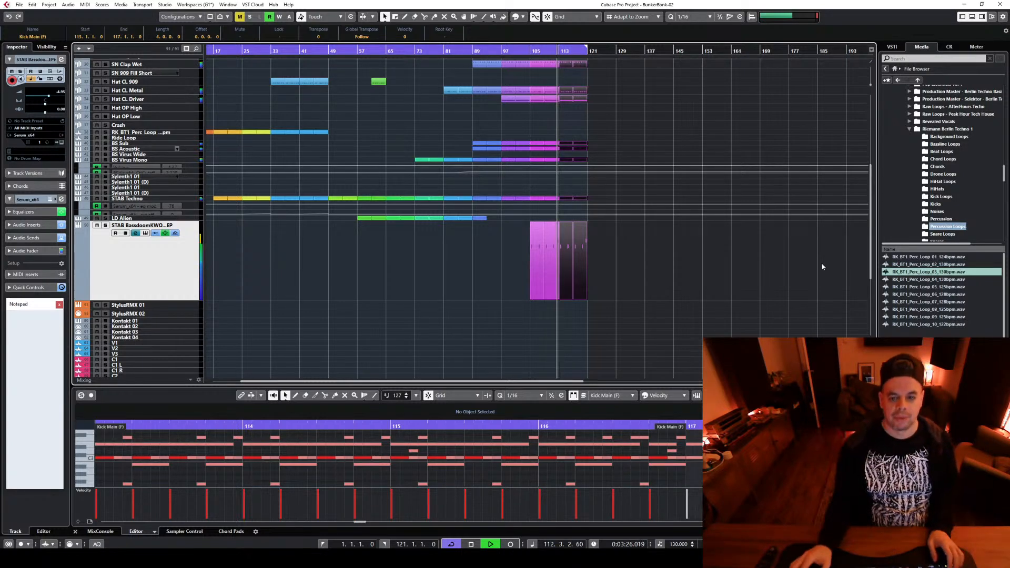
key("space")
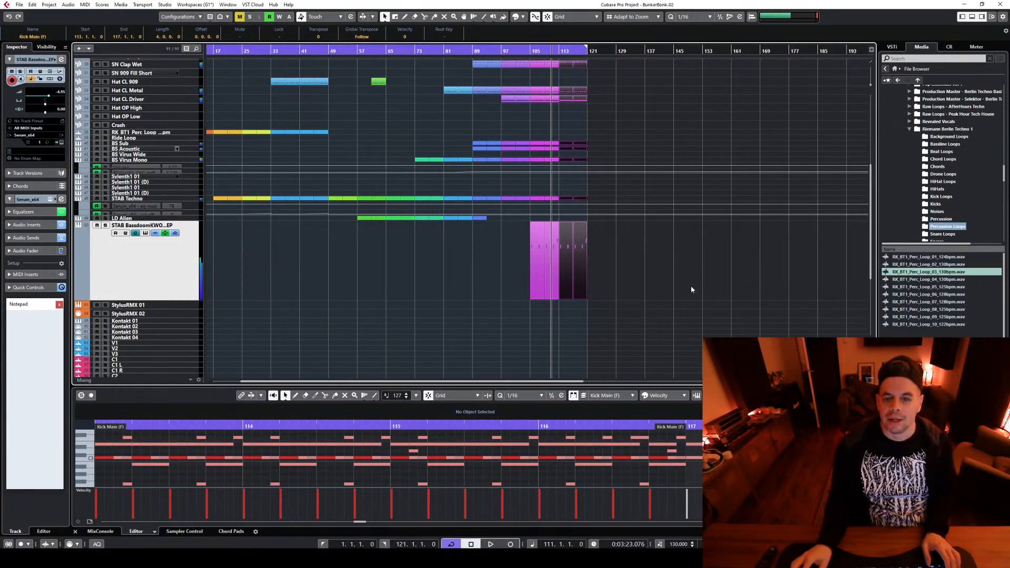
Deselect all parts and shrink the height of the STAB BassdoomKWORKNOSLEEP track
scroll(683, 289, "up", 8)
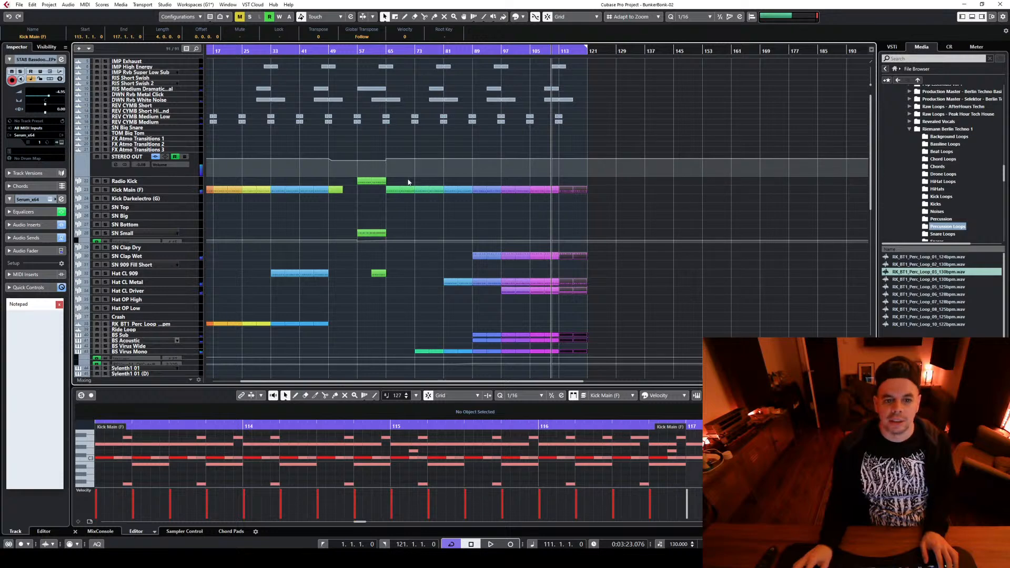
left_click(399, 177)
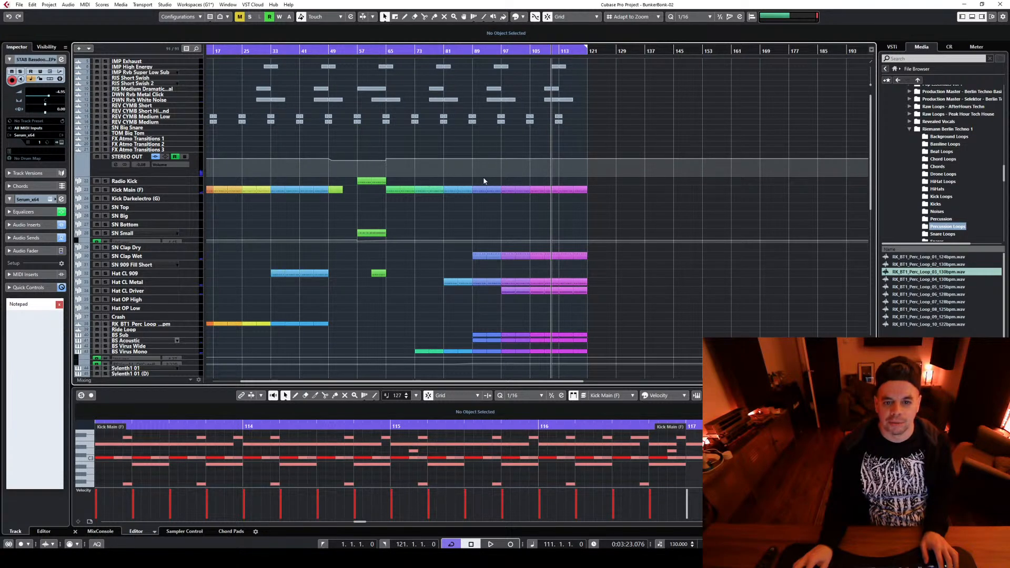
scroll(569, 193, "down", 5)
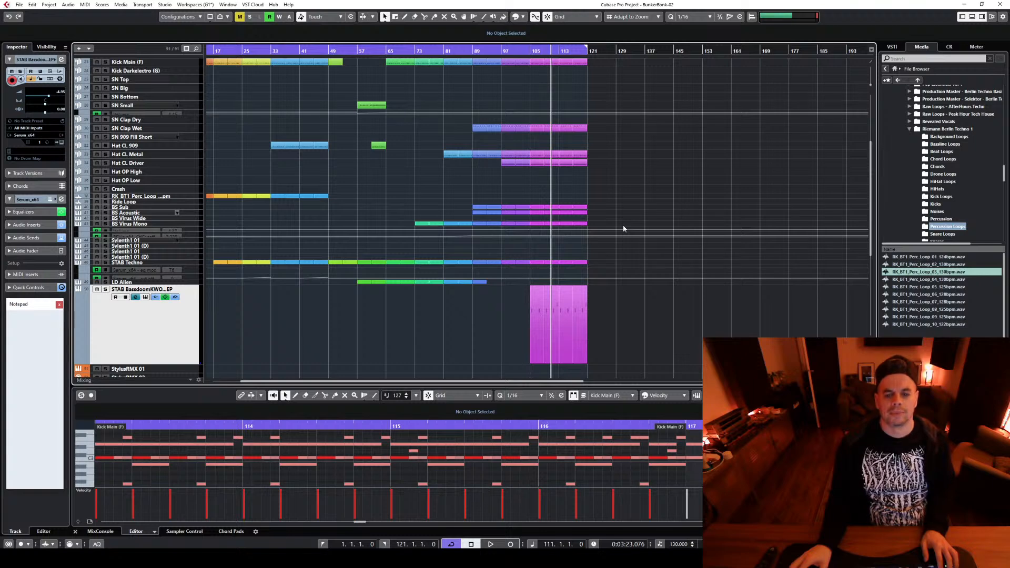
scroll(623, 229, "up", 5)
scroll(635, 88, "down", 5)
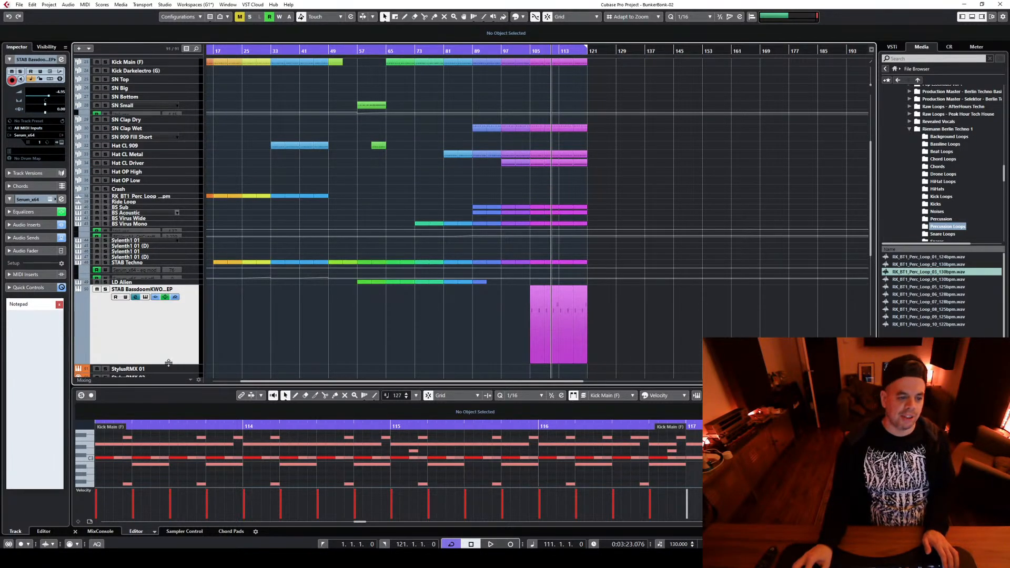
left_click_drag(168, 362, 168, 304)
scroll(575, 376, "up", 2)
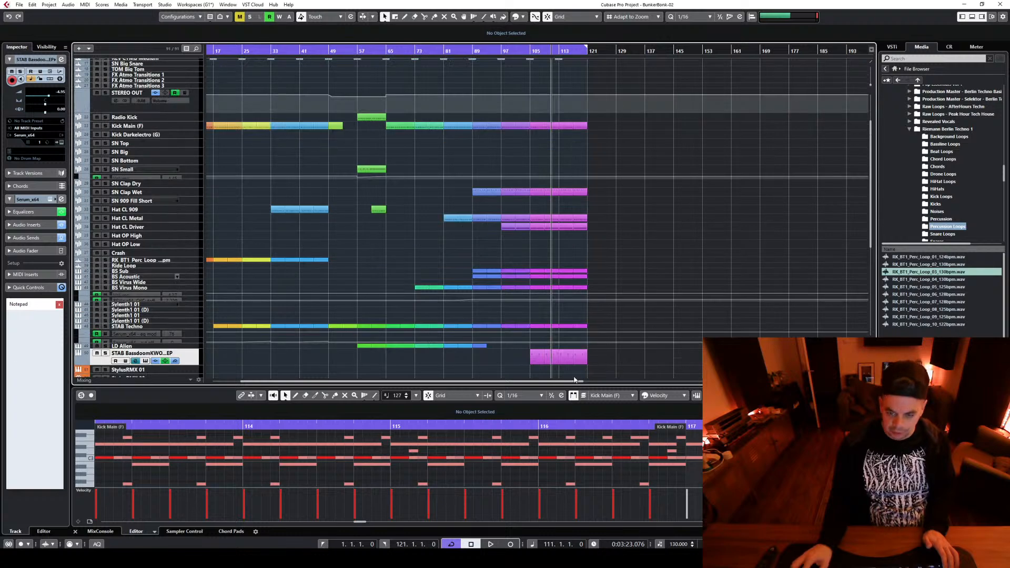
Duplicate the tracks' parts from bars 113–121 to bar 121 and extend the cycle range to bar 129
scroll(561, 376, "up", 2)
left_click_drag(558, 378, 697, 134)
left_click_drag(564, 153, 594, 147)
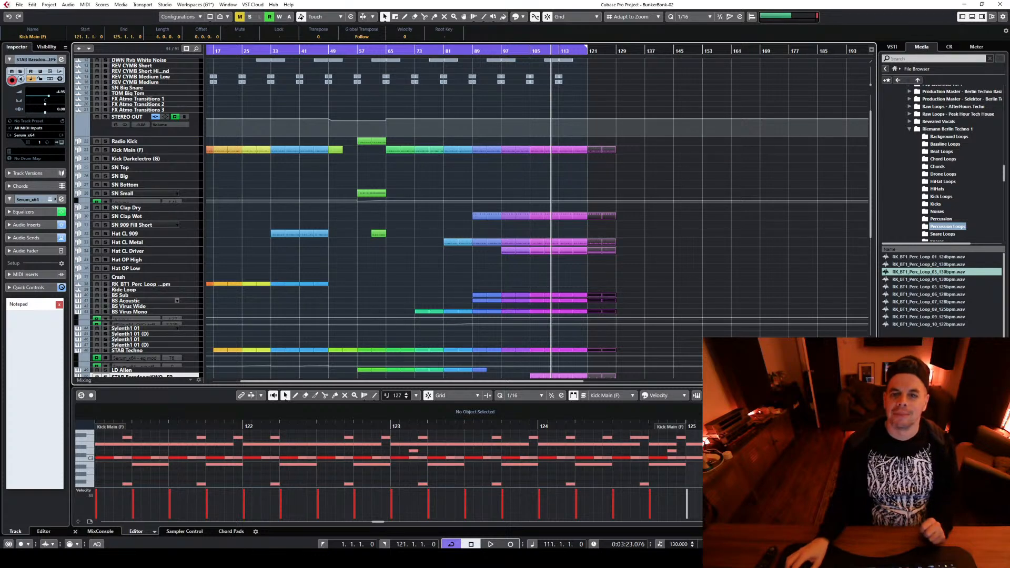
scroll(735, 320, "up", 3)
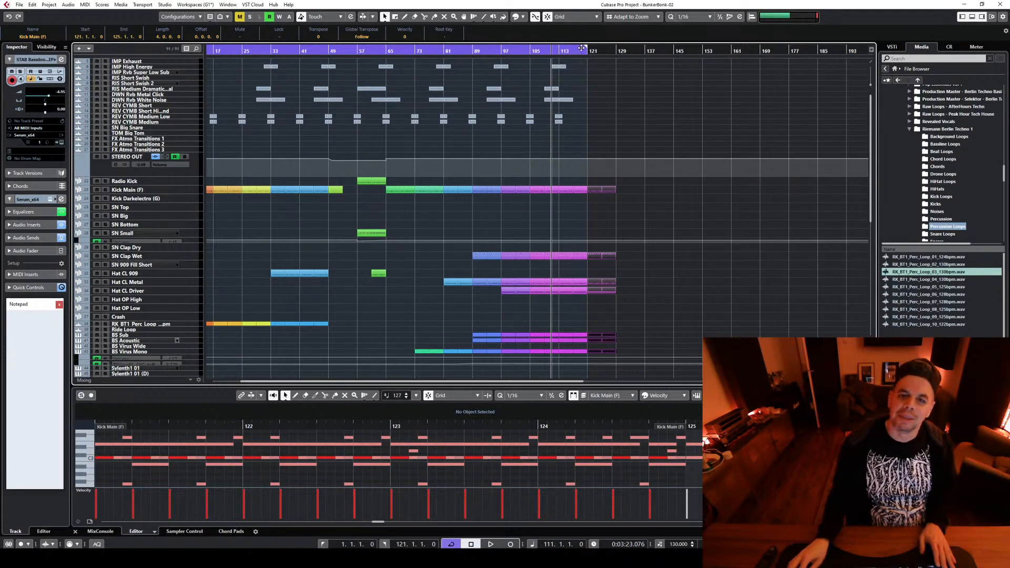
left_click_drag(587, 47, 615, 49)
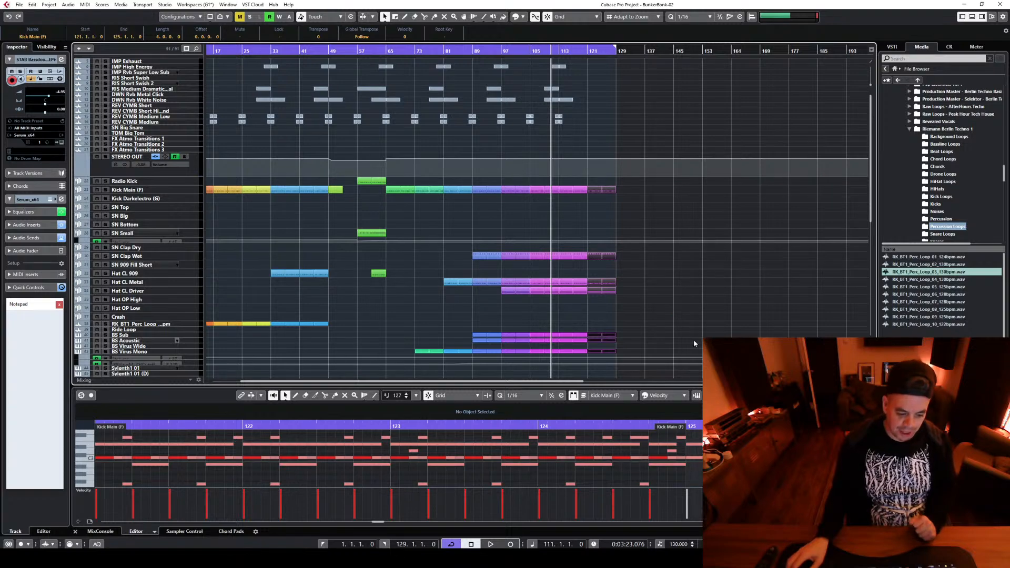
Colour all the parts in bars 113–121 pink
key("h")
key("h")
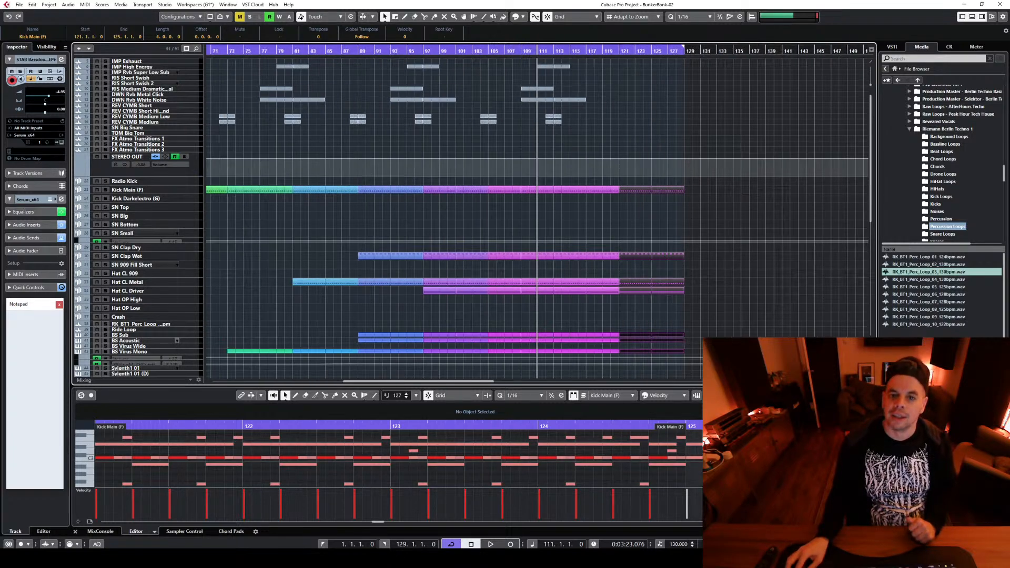
key("g")
key("g")
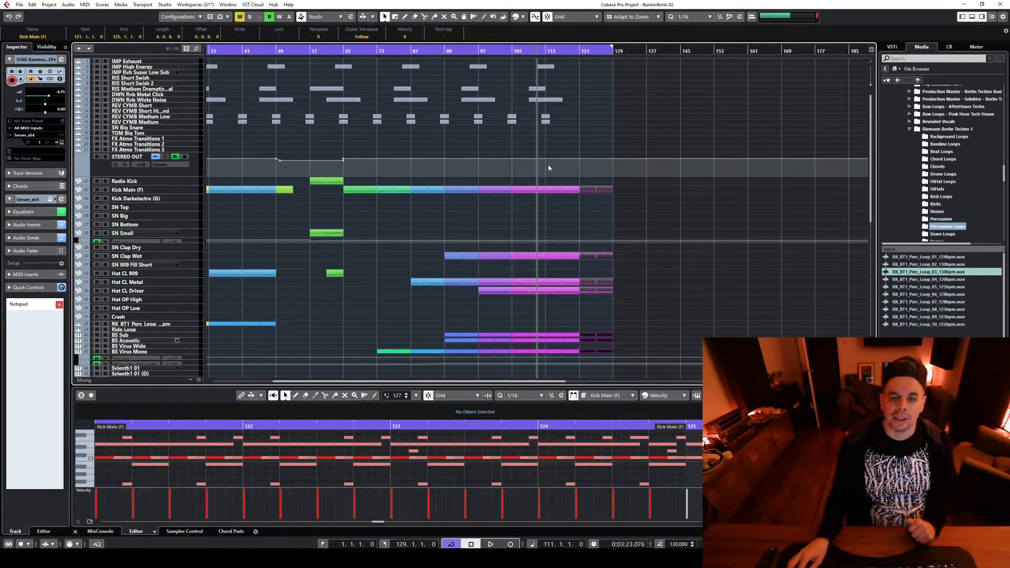
left_click_drag(548, 169, 574, 225)
left_click(522, 16)
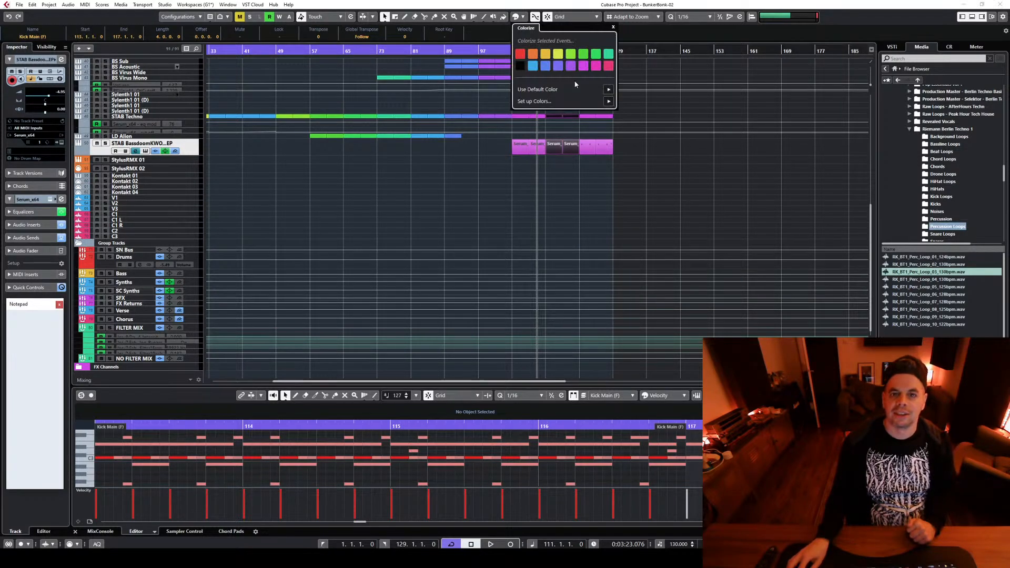
left_click(595, 65)
left_click(679, 211)
Colour all the parts in bars 121–129 crimson red
scroll(676, 221, "up", 5)
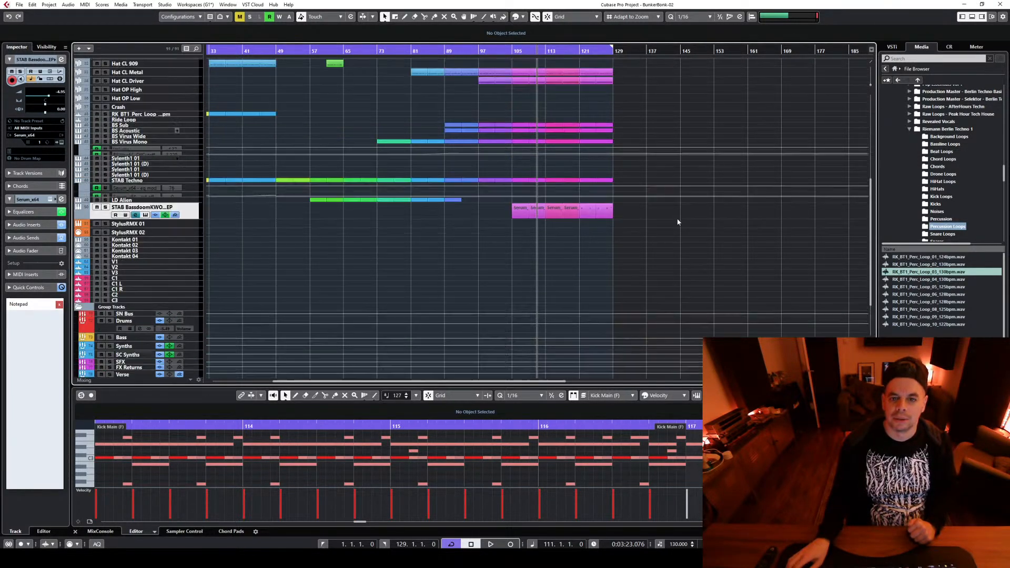
left_click_drag(585, 311, 635, 191)
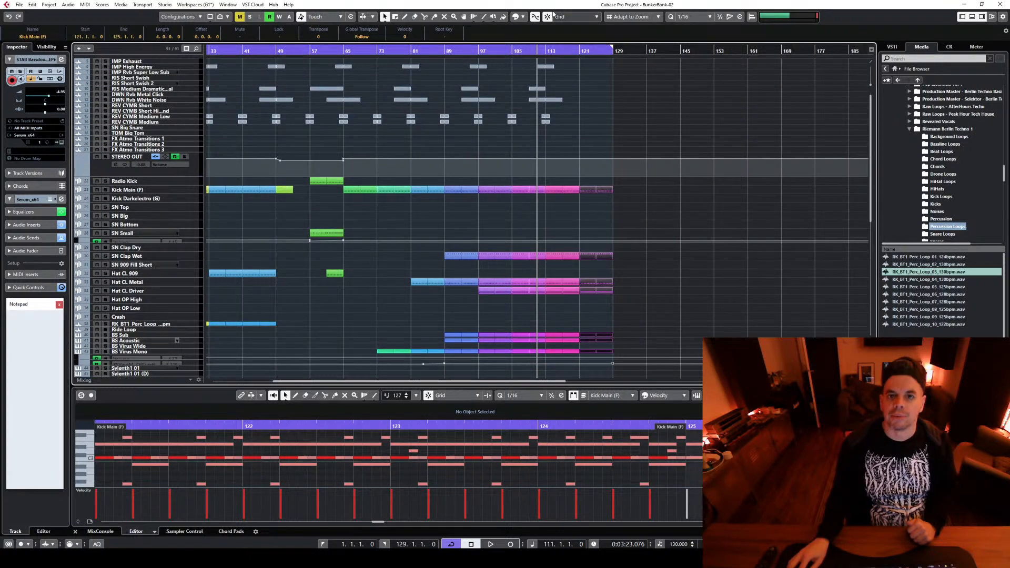
left_click(518, 16)
left_click(608, 66)
left_click(720, 313)
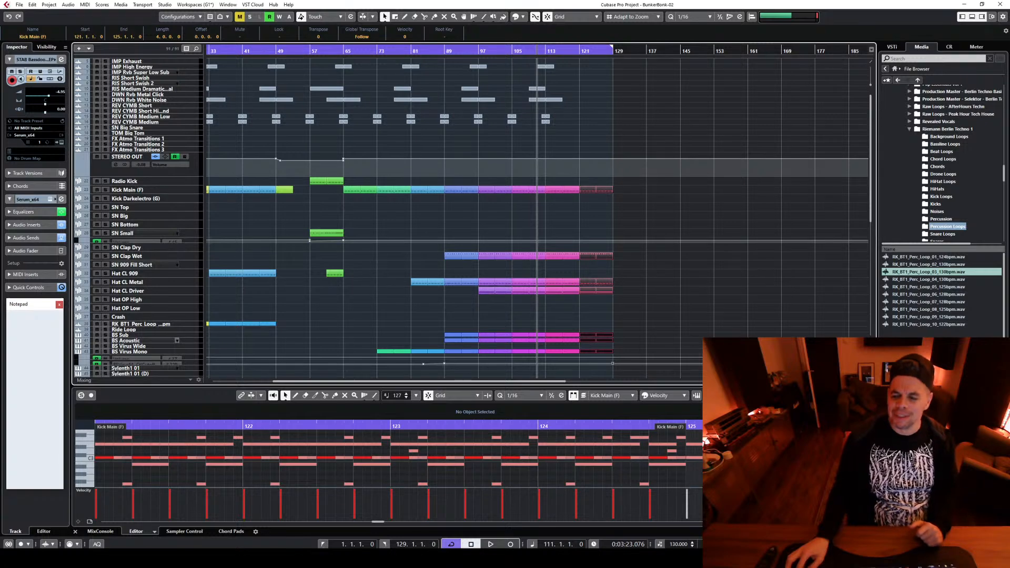
Copy the two reverse cymbal events from bar 112 to bar 120
key("h")
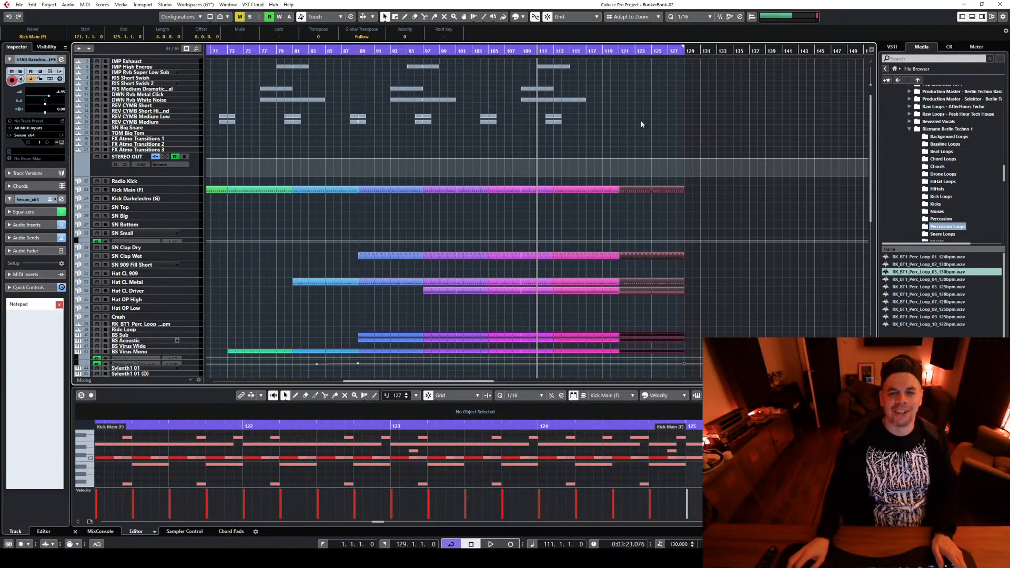
left_click_drag(551, 119, 618, 118)
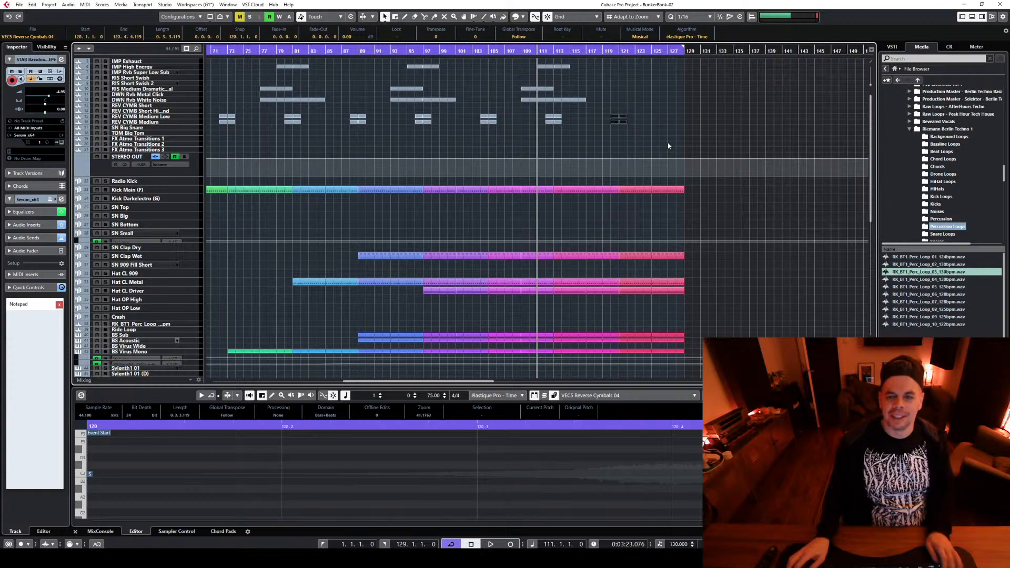
scroll(685, 144, "down", 3)
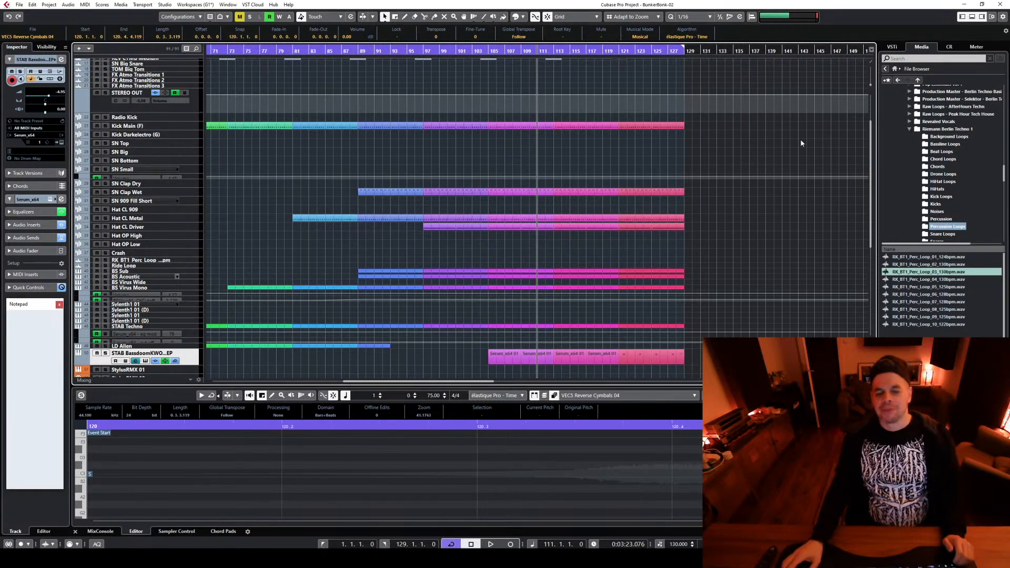
Copy the impact, riser, downer and reverse cymbal events around bar 113 to the same positions 16 bars further on, around bar 129
scroll(760, 157, "up", 3)
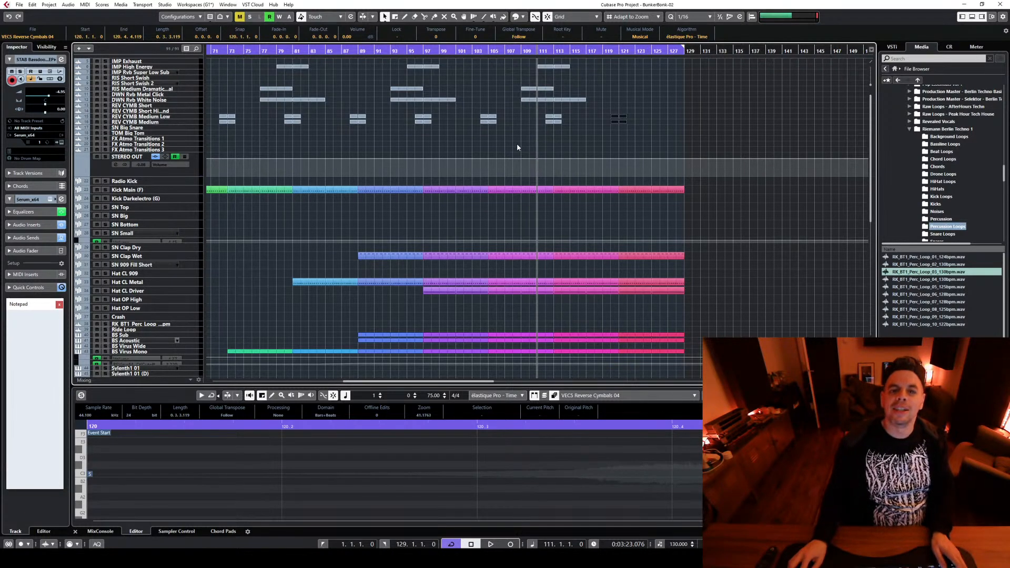
left_click_drag(517, 147, 591, 64)
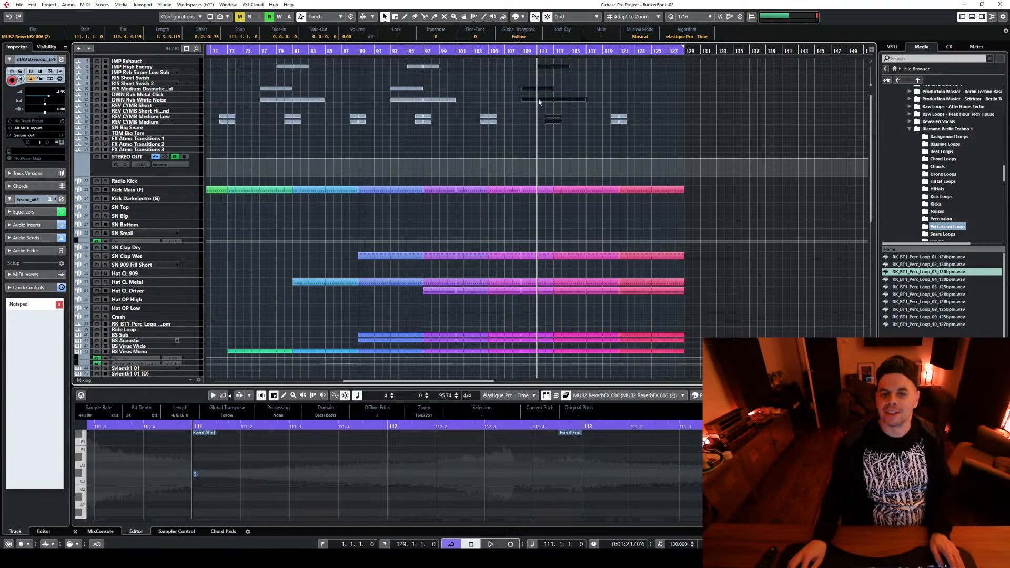
left_click_drag(538, 101, 665, 99)
Play the arrangement from bar 97 and save the project as the new version BunkerBonk-03
scroll(666, 191, "down", 5)
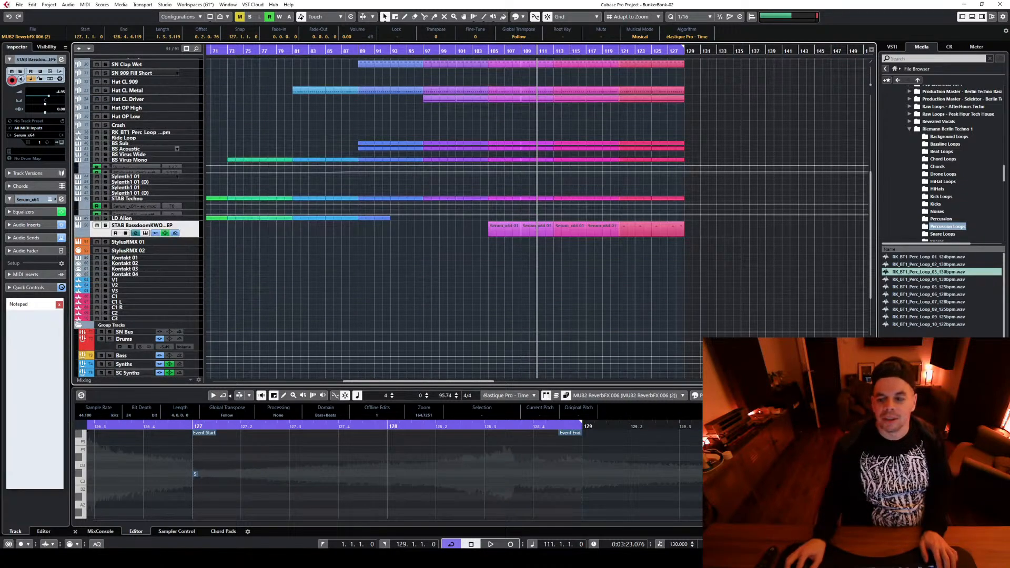
key("g")
key("g")
key("g")
scroll(620, 251, "up", 3)
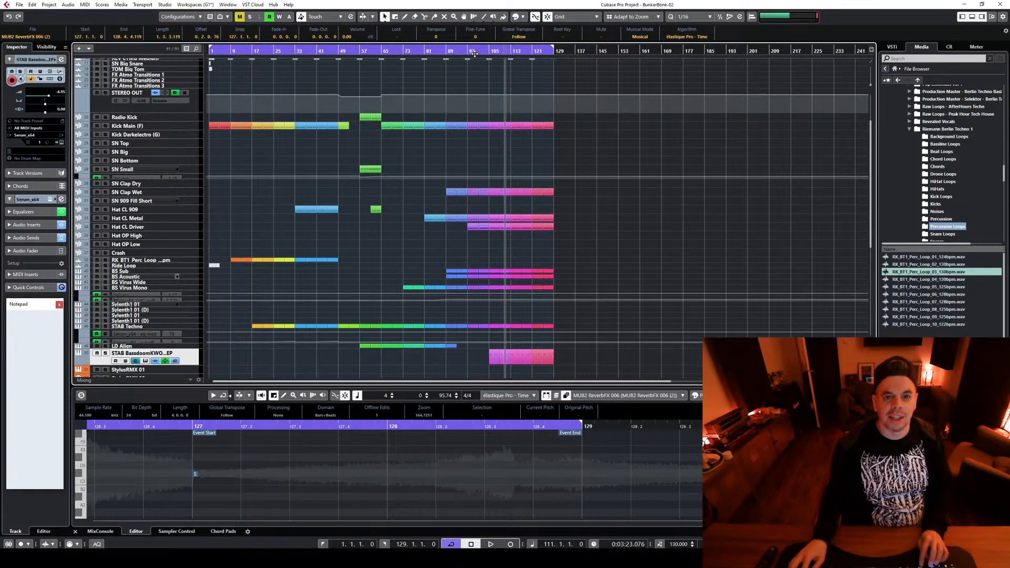
left_click(474, 53)
key("space")
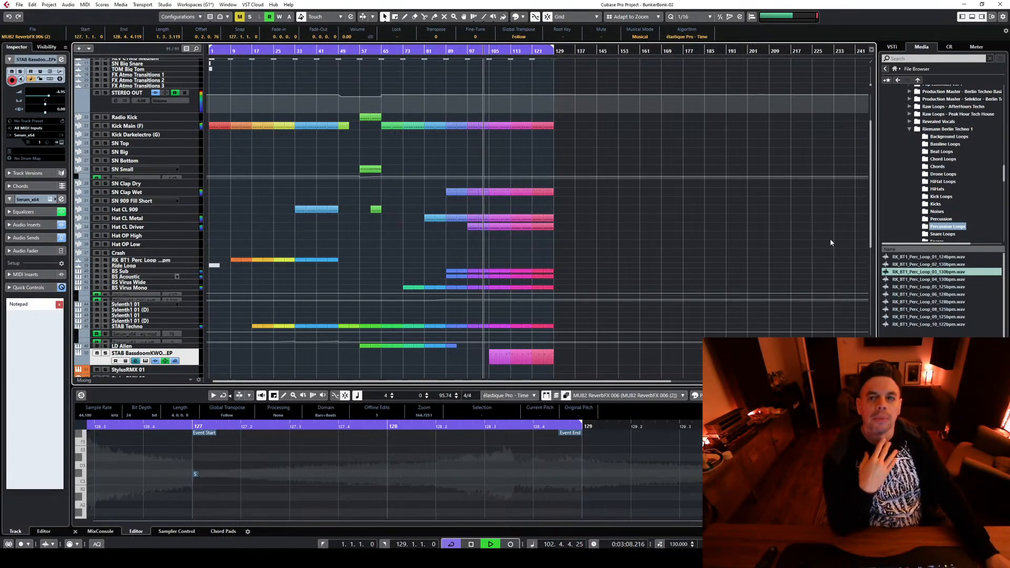
key("ctrl+alt+s")
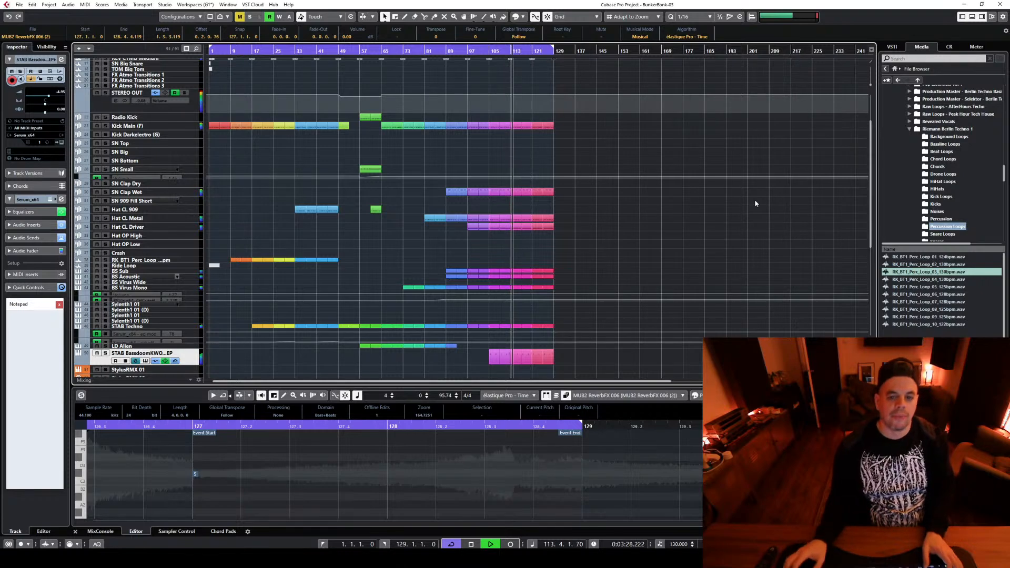
key("space")
Copy the stab part at bar 113 to the first Sylenth1 01 track and open that track's Sylenth1 instrument
scroll(509, 102, "up", 3)
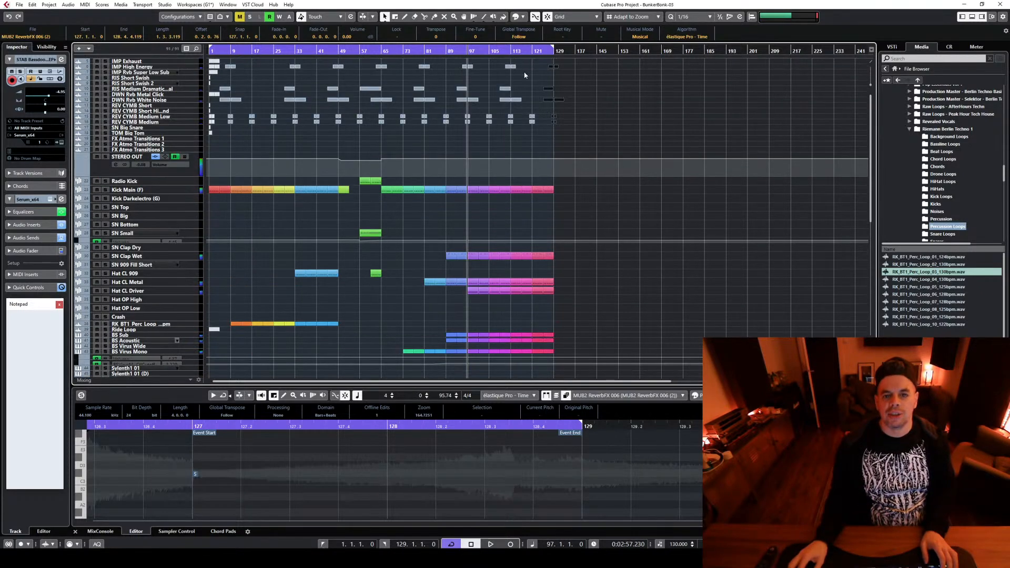
left_click(513, 48)
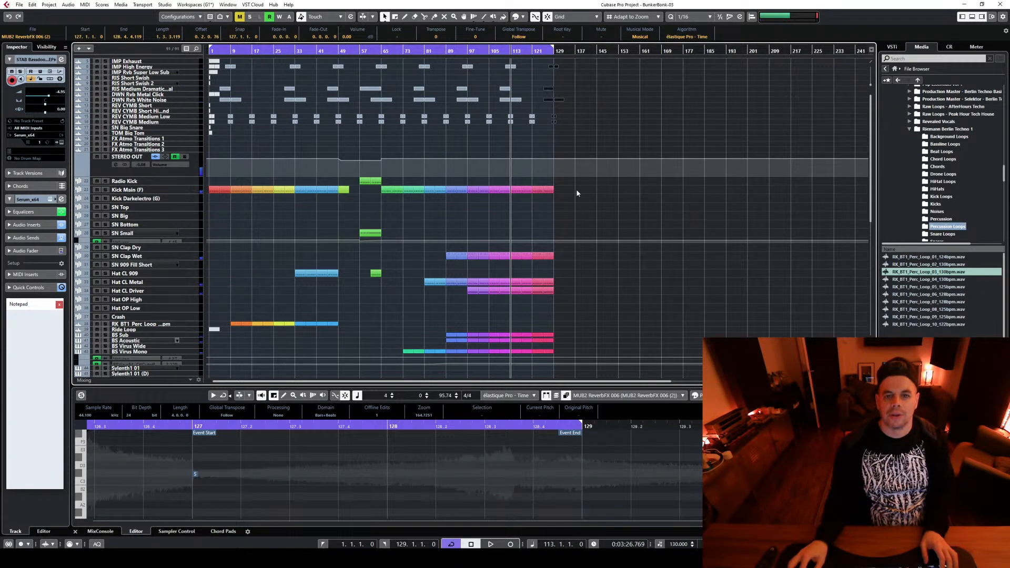
scroll(587, 169, "down", 12)
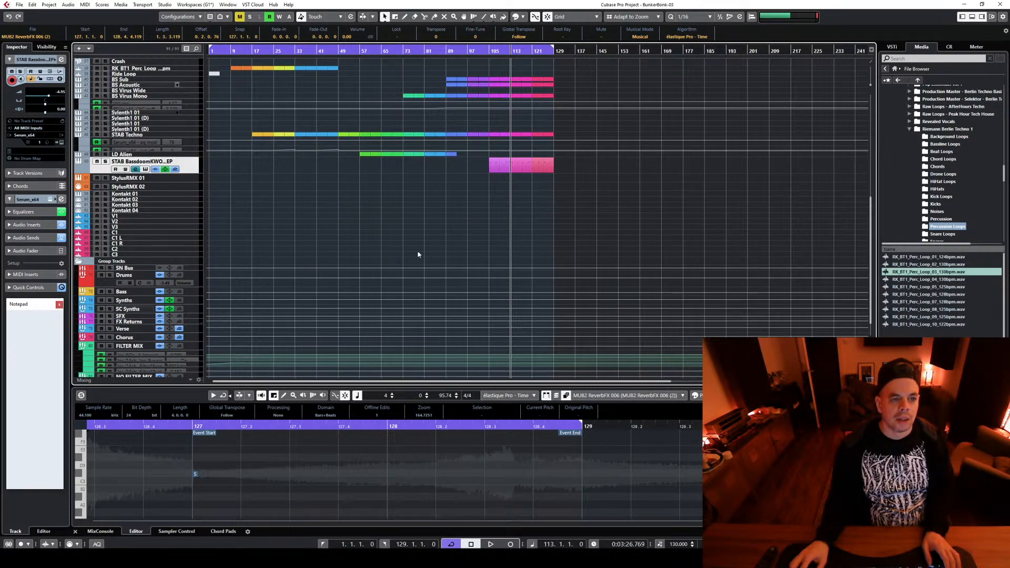
right_click(194, 165)
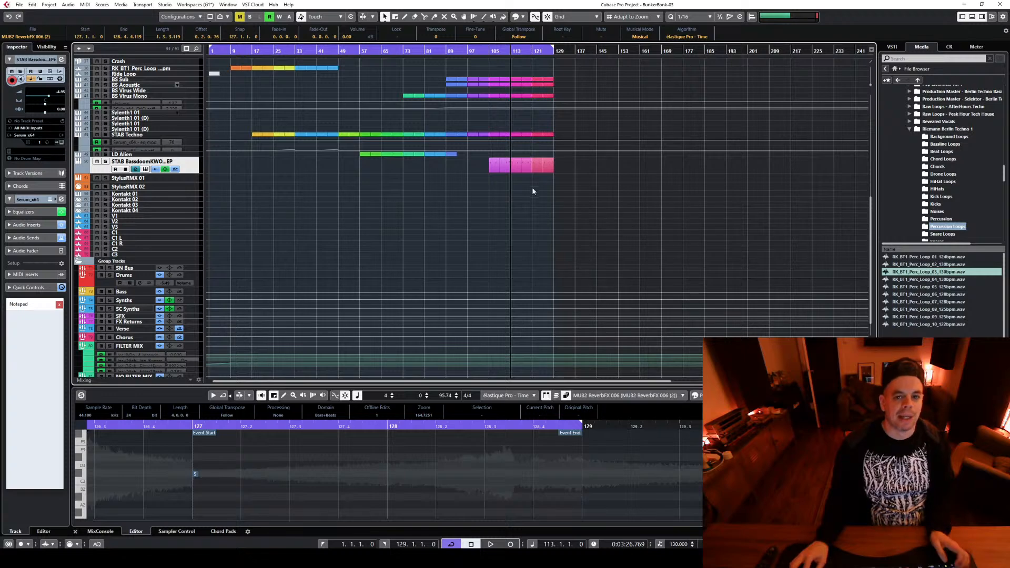
left_click(519, 169)
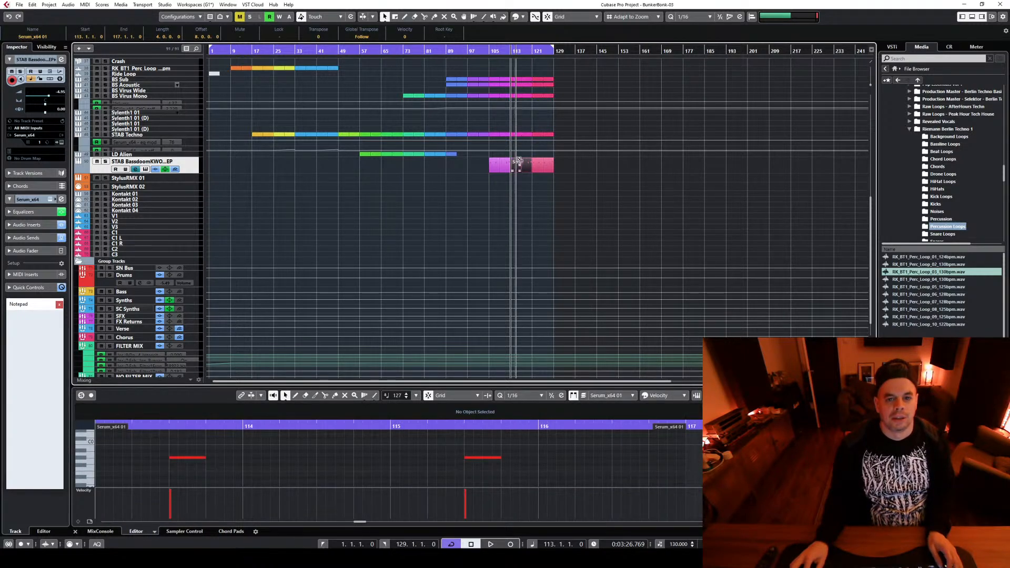
left_click_drag(518, 168, 518, 118)
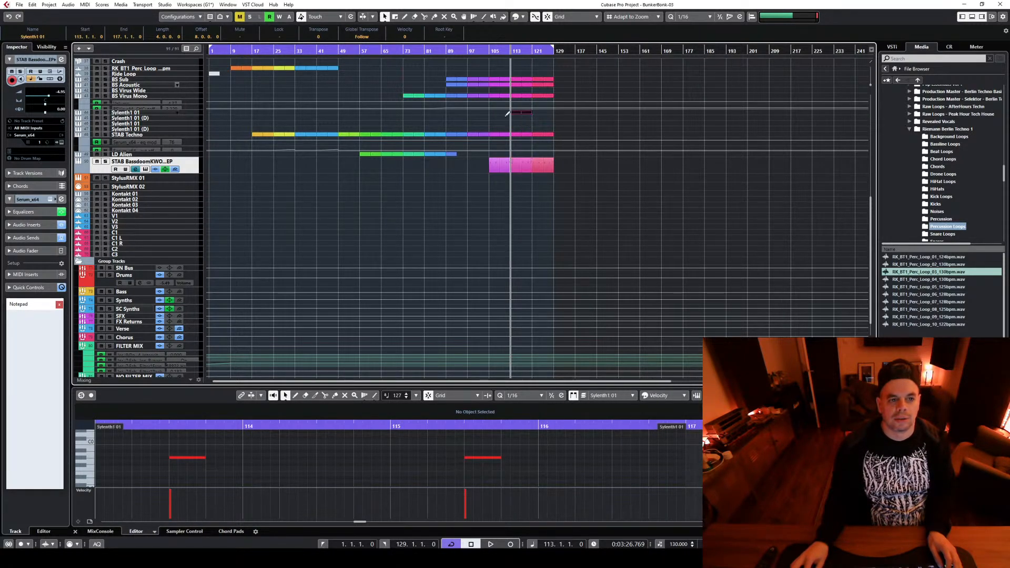
left_click(191, 113)
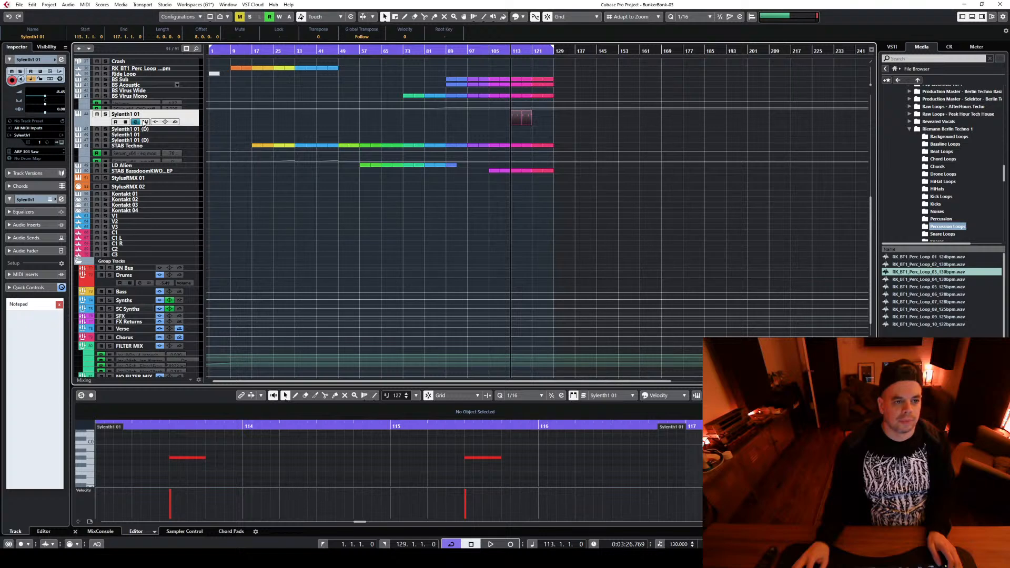
left_click(145, 122)
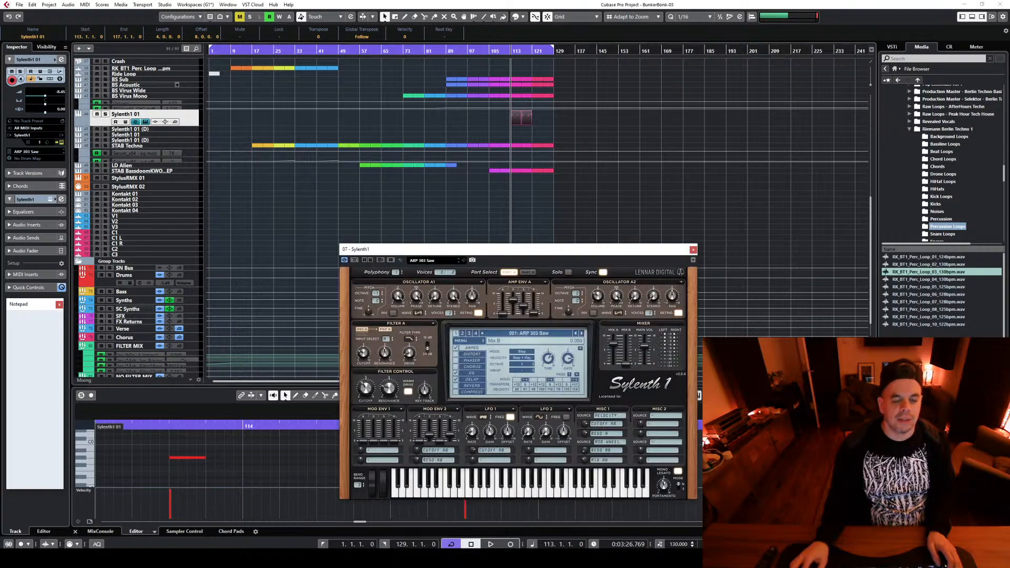
Close the Sylenth1 instrument window and duplicate the STAB Bassdoom track together with its events
left_click(465, 261)
left_click(693, 249)
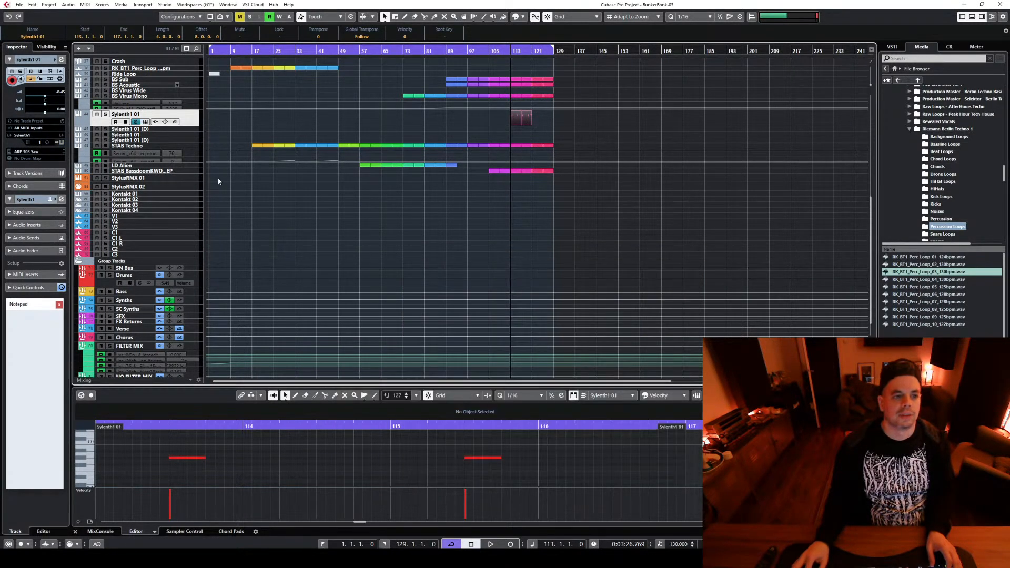
left_click(199, 171)
right_click(196, 170)
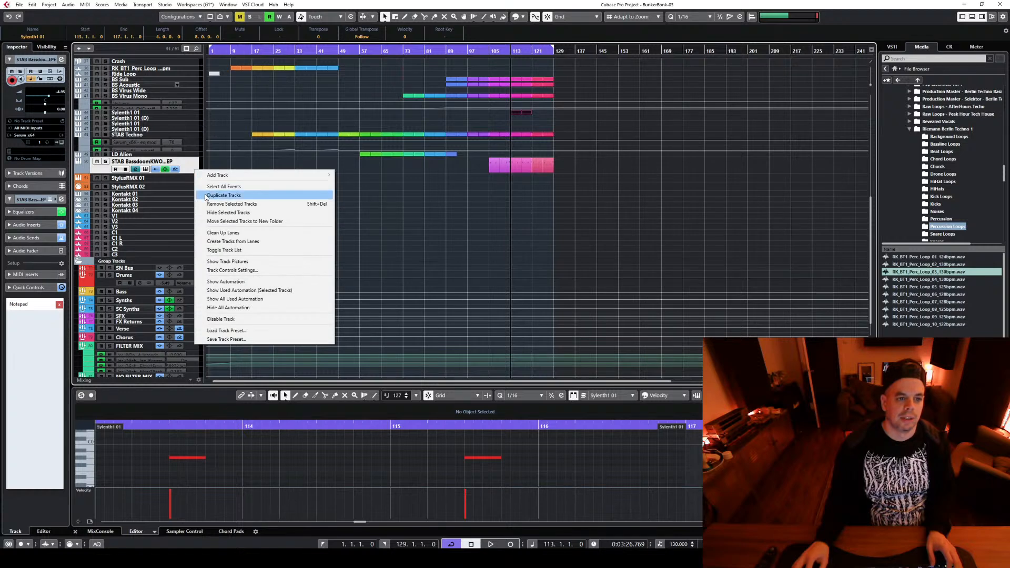
left_click(223, 195)
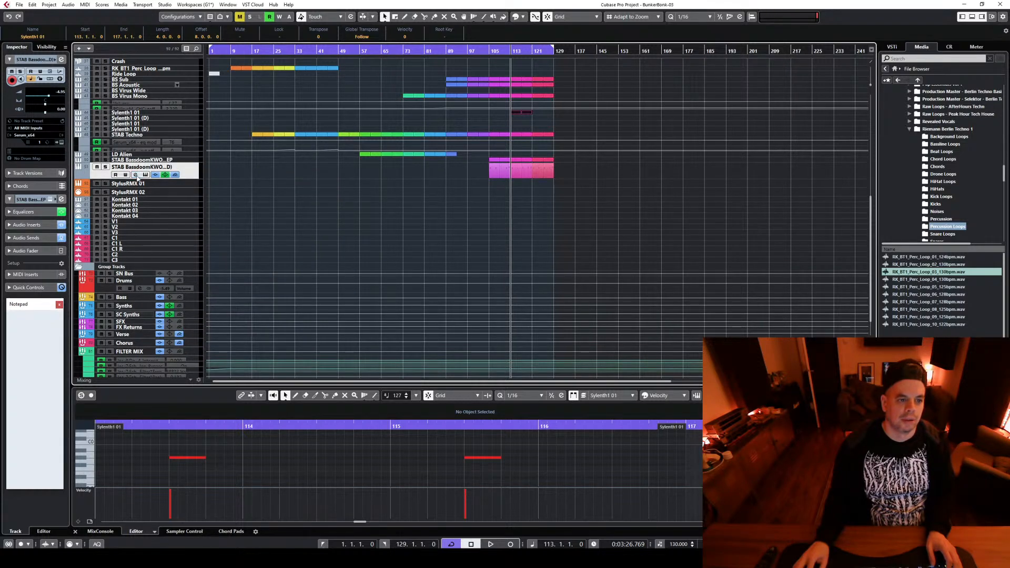
Rename the duplicated track as STAB Double and delete its events before bar 113
double_click(140, 167)
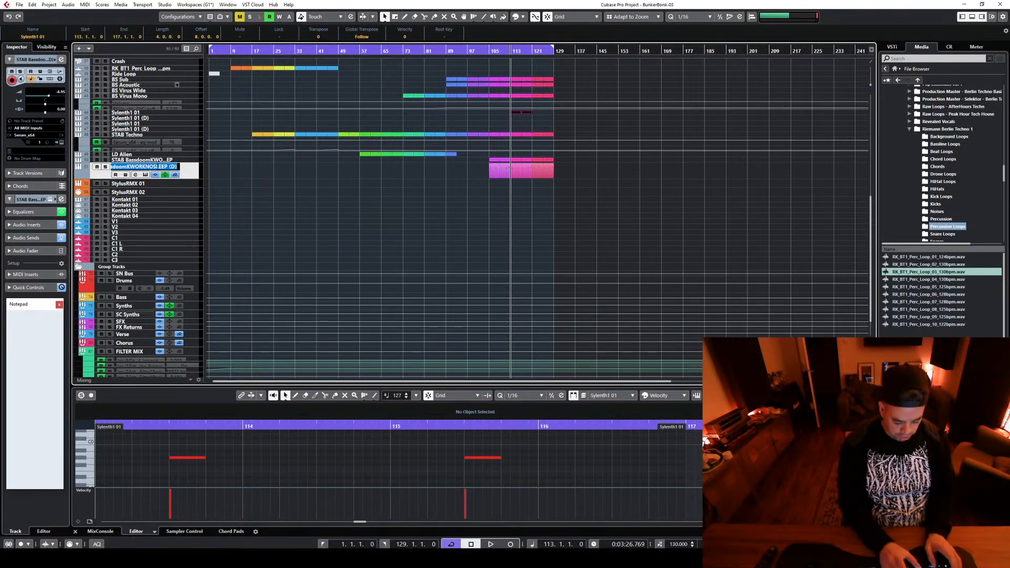
type("ST")
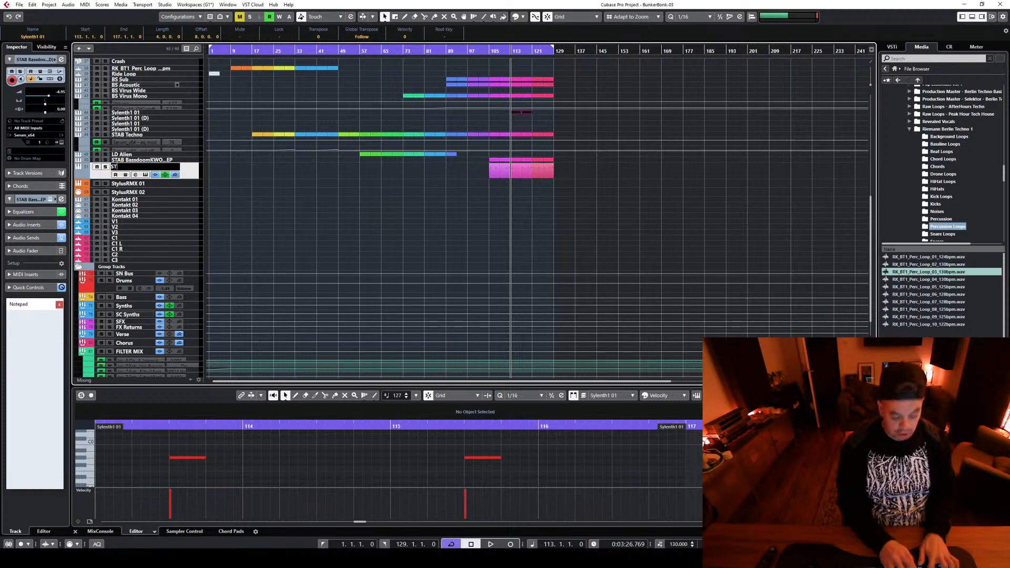
type("AB Double")
key("Return")
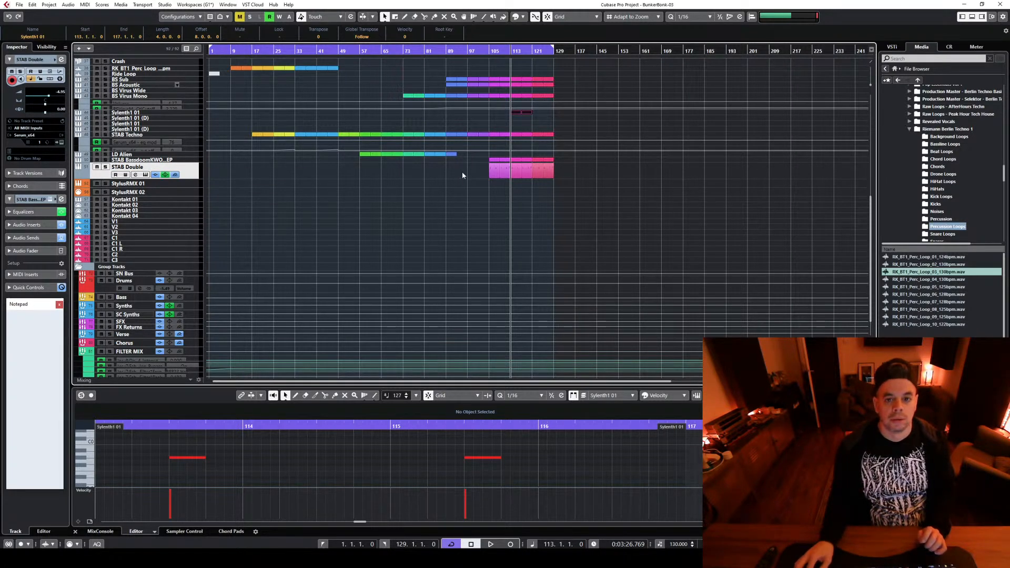
left_click_drag(461, 173, 506, 179)
key("Delete")
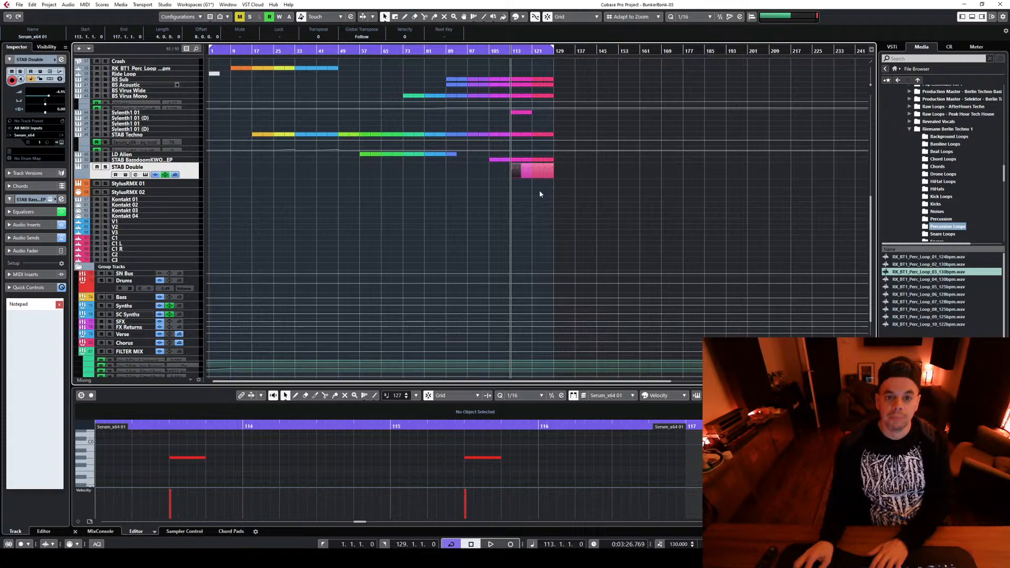
Open the STAB Double track's channel settings and Serum instrument, moving Serum clear of the channel settings
left_click(146, 175)
left_click(135, 175)
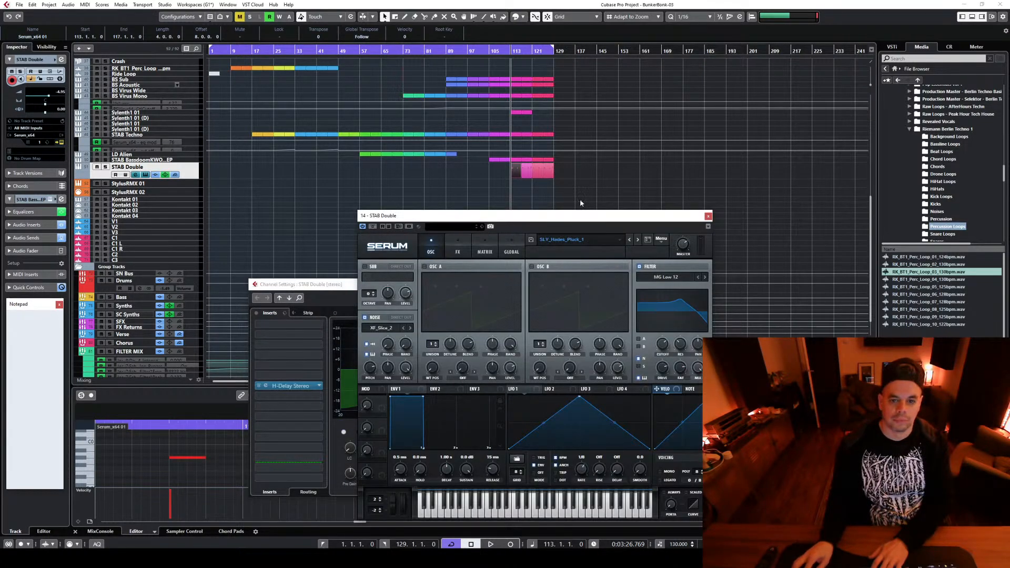
left_click_drag(521, 216, 949, 127)
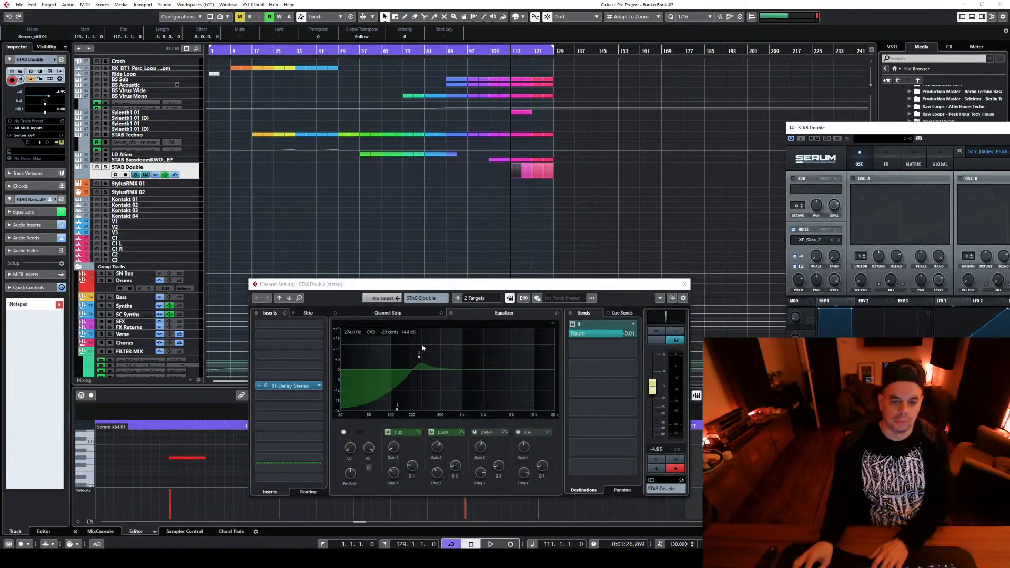
Neutralise the STAB Double channel by disabling EQ bands 1 and 2, bypassing H-Delay Stereo and lowering the Raum send to -oo
left_click(435, 432)
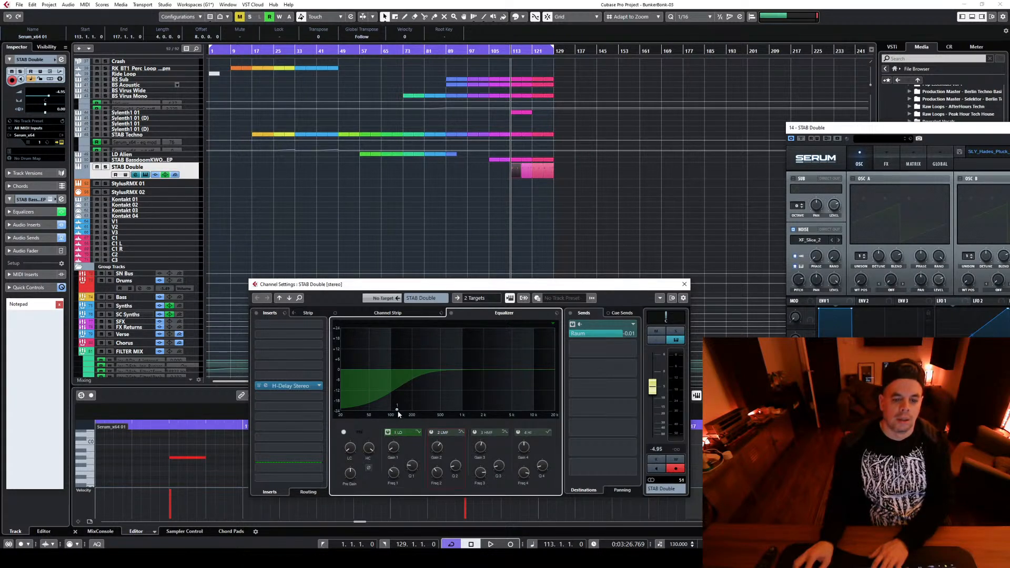
left_click(388, 432)
left_click(259, 387)
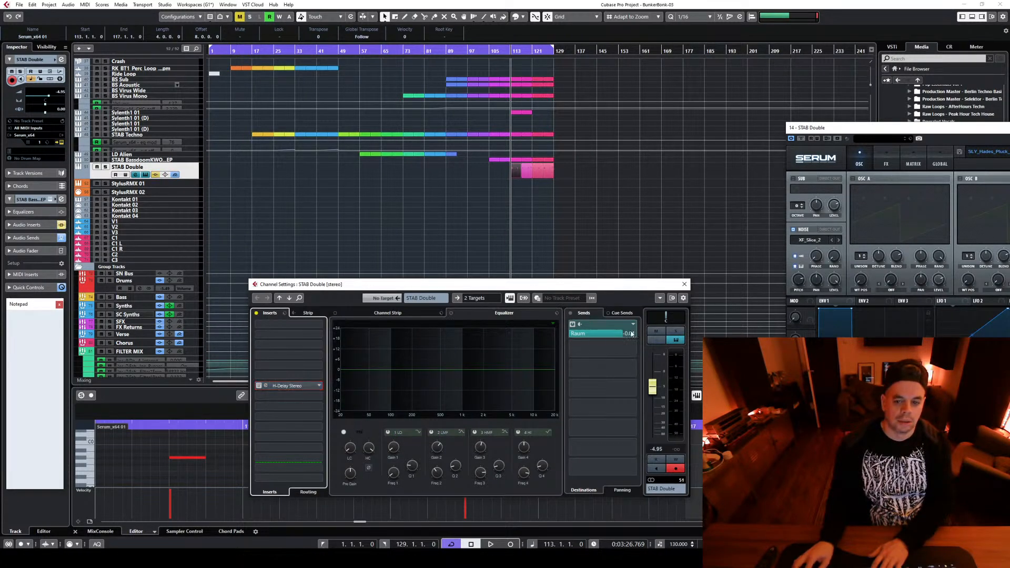
left_click_drag(620, 334, 570, 336)
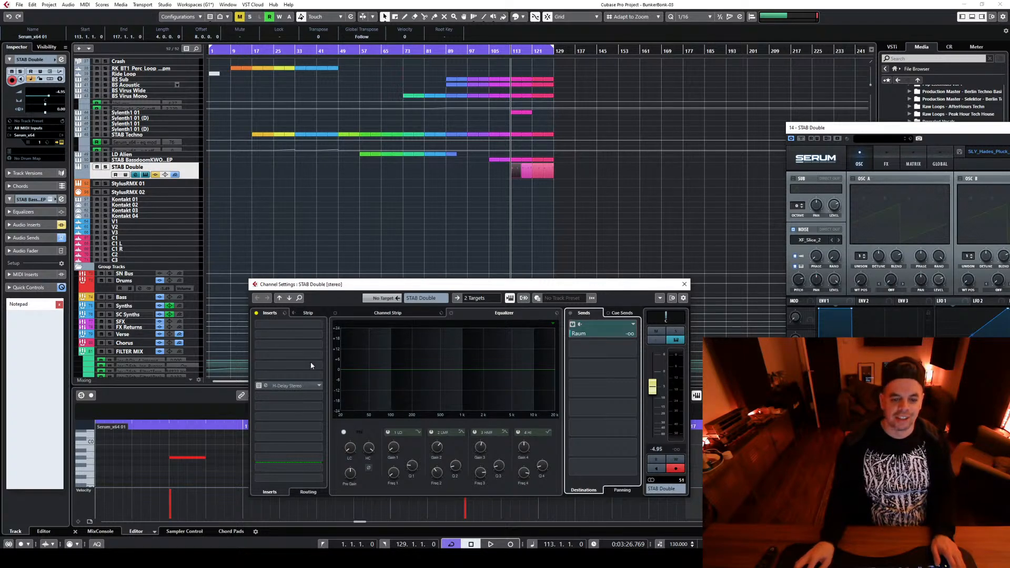
Roll off the low end of STAB Double with EQ band 1 and close its channel settings
left_click_drag(364, 376, 366, 417)
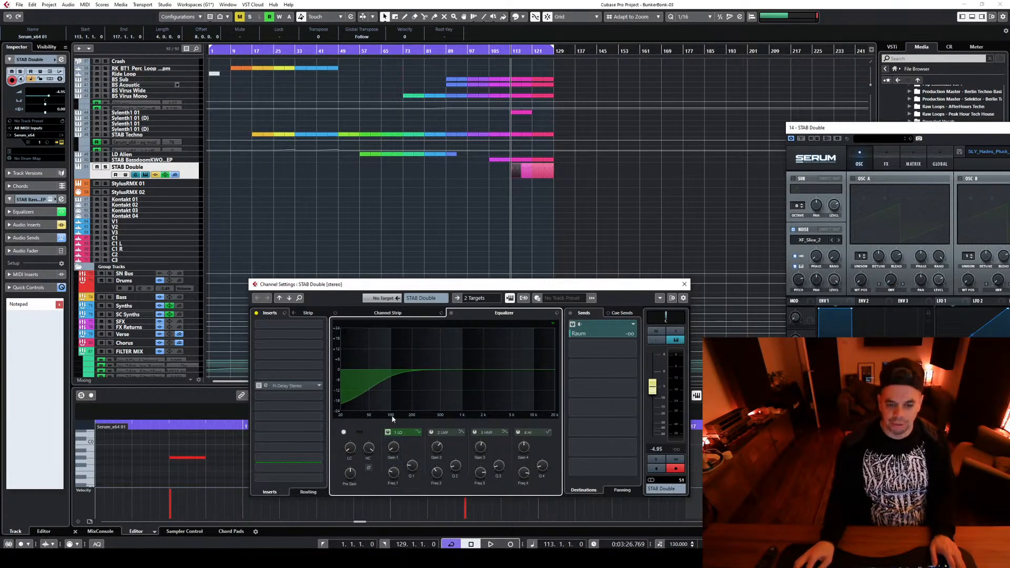
left_click(684, 284)
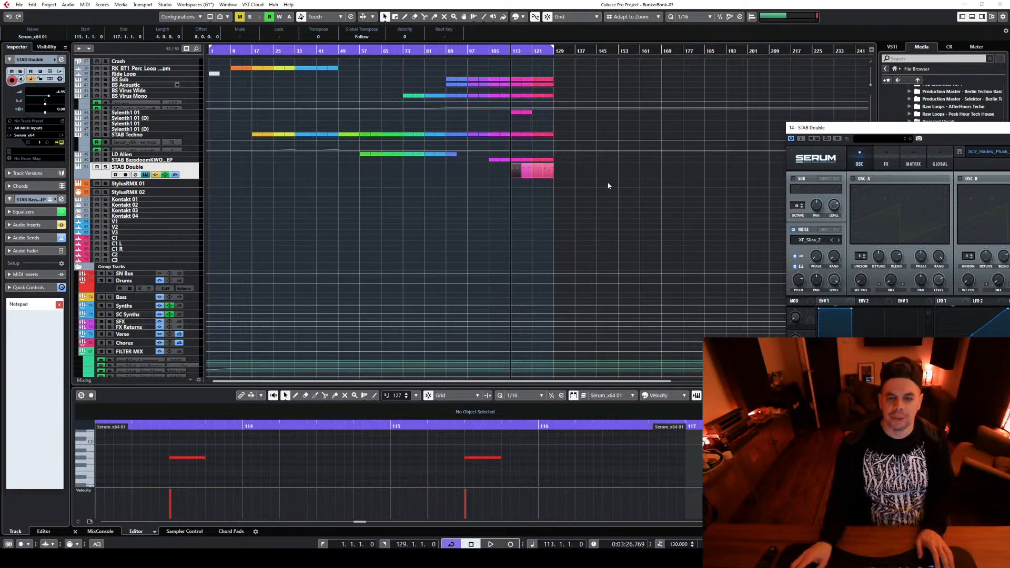
scroll(579, 231, "up", 3, "ctrl")
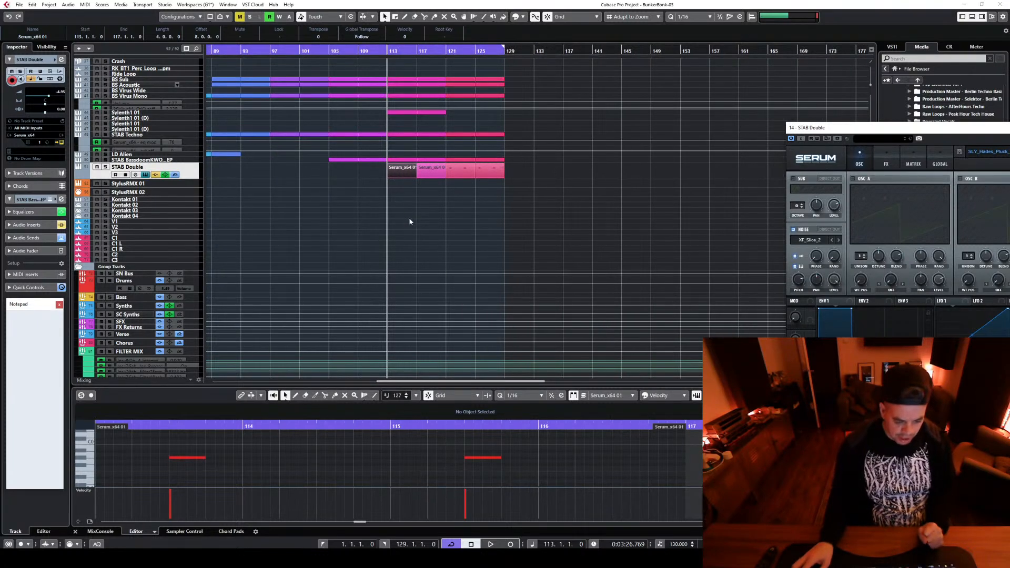
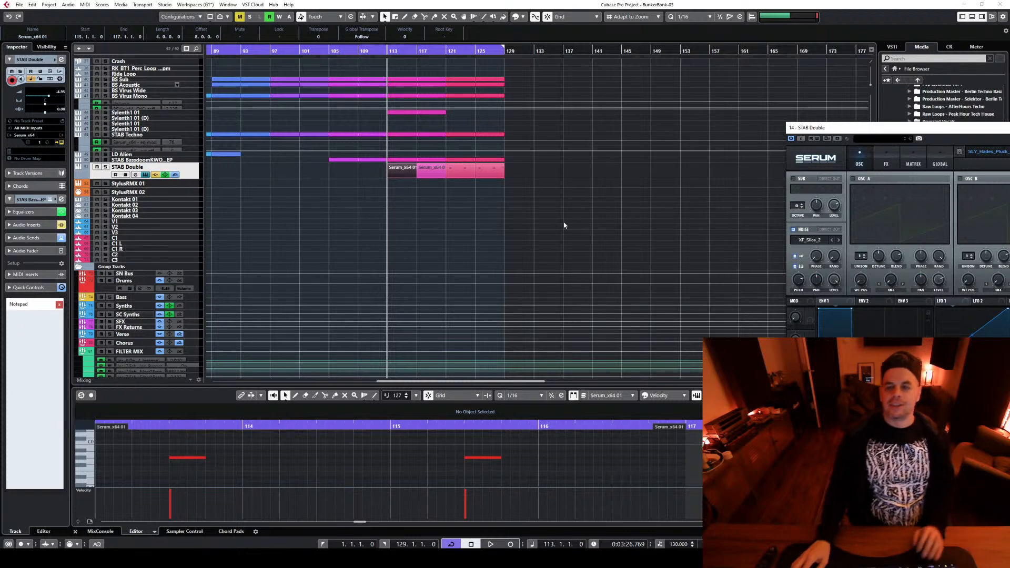
Bring the STAB Double's Serum into view, close it and audition the doubled stab from bar 113
left_click_drag(935, 122, 652, 129)
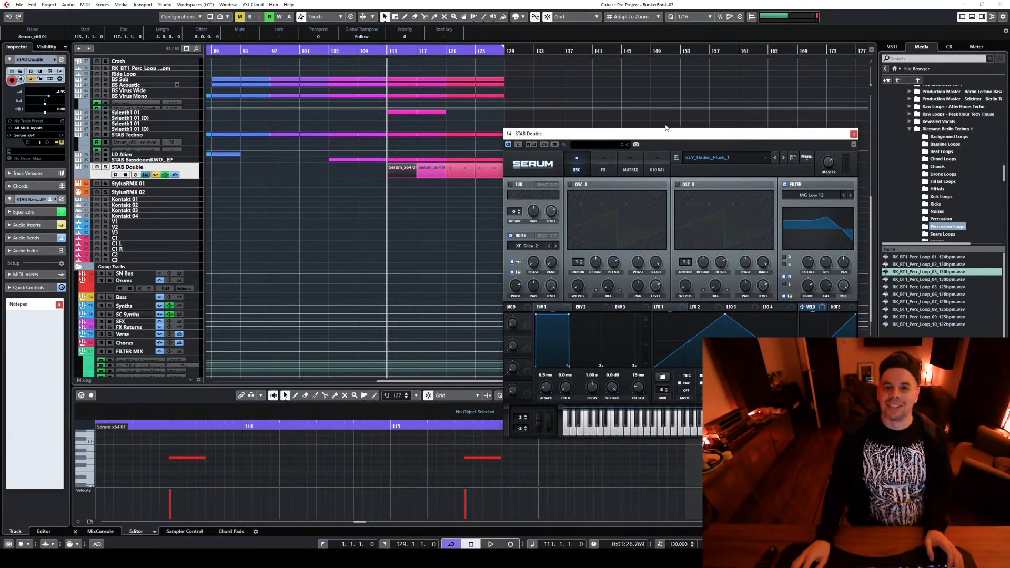
left_click(676, 70)
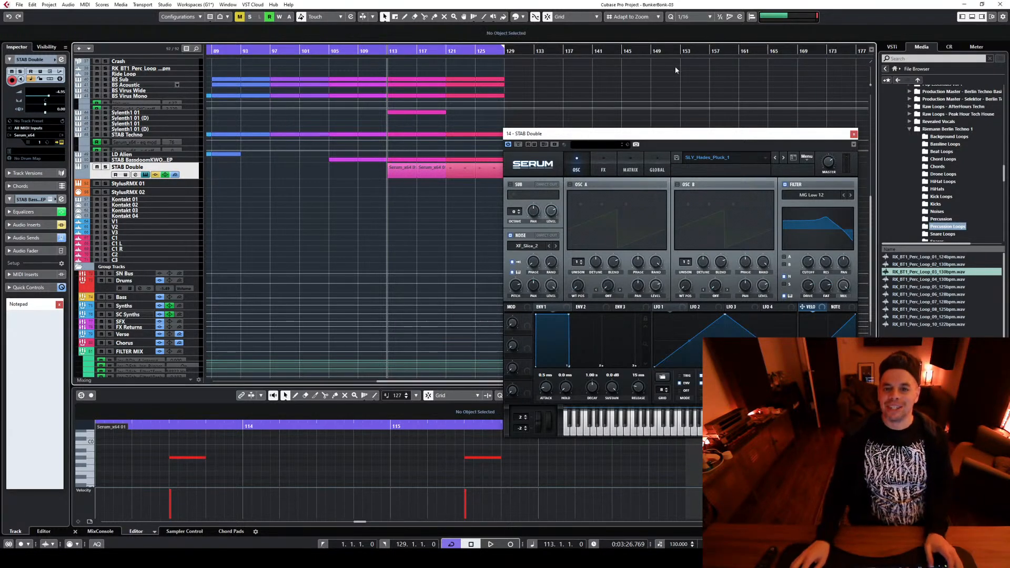
left_click(853, 134)
key("space")
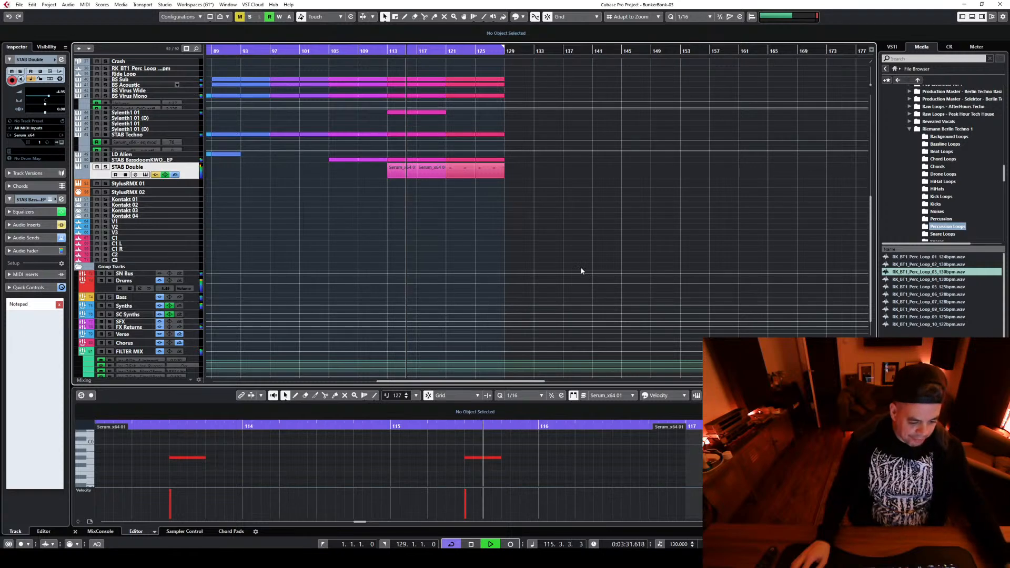
key("space")
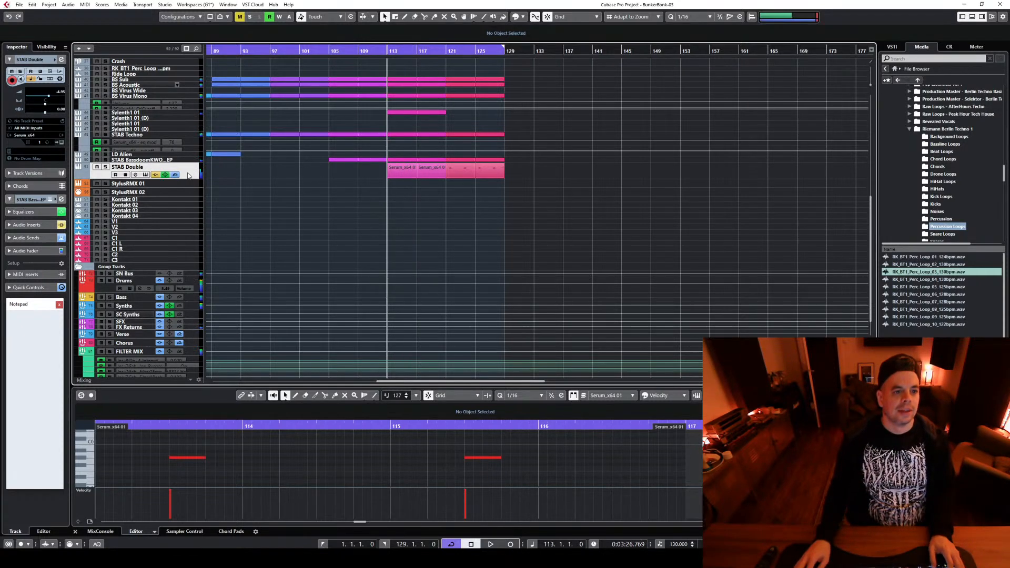
Remove H-Delay Stereo from the STAB Double channel's inserts, discarding its changes
left_click(138, 174)
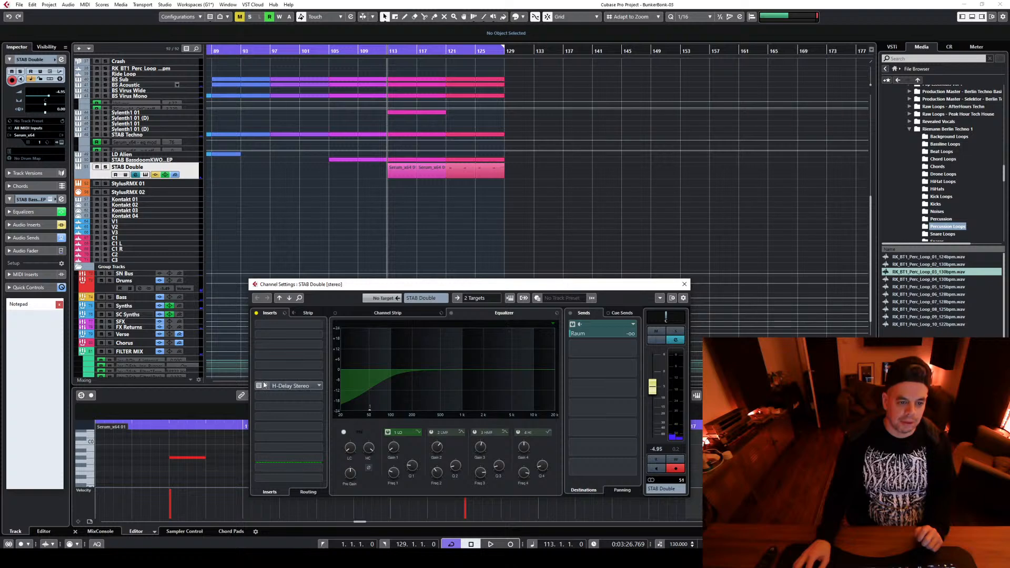
left_click(304, 386)
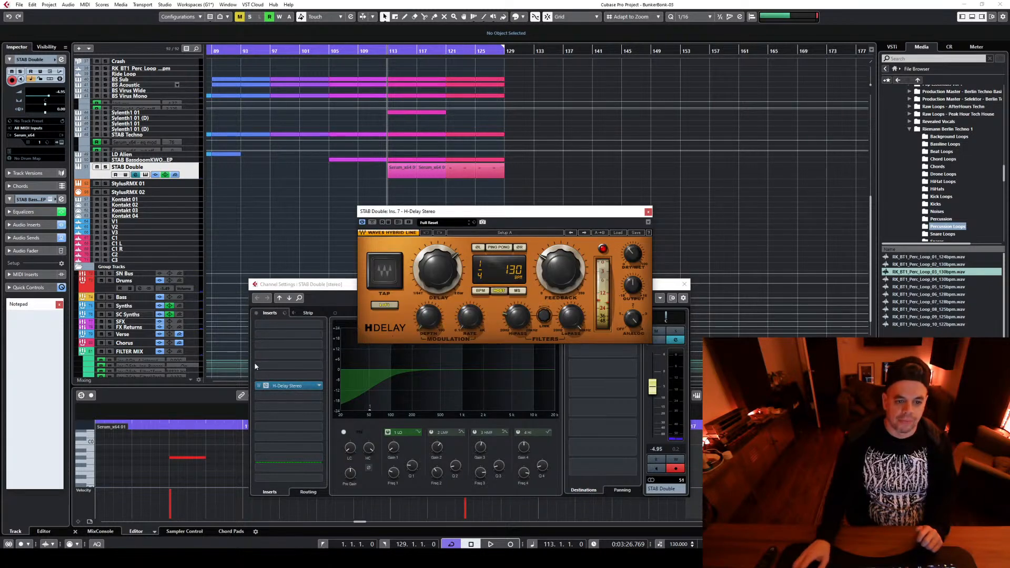
left_click(319, 386)
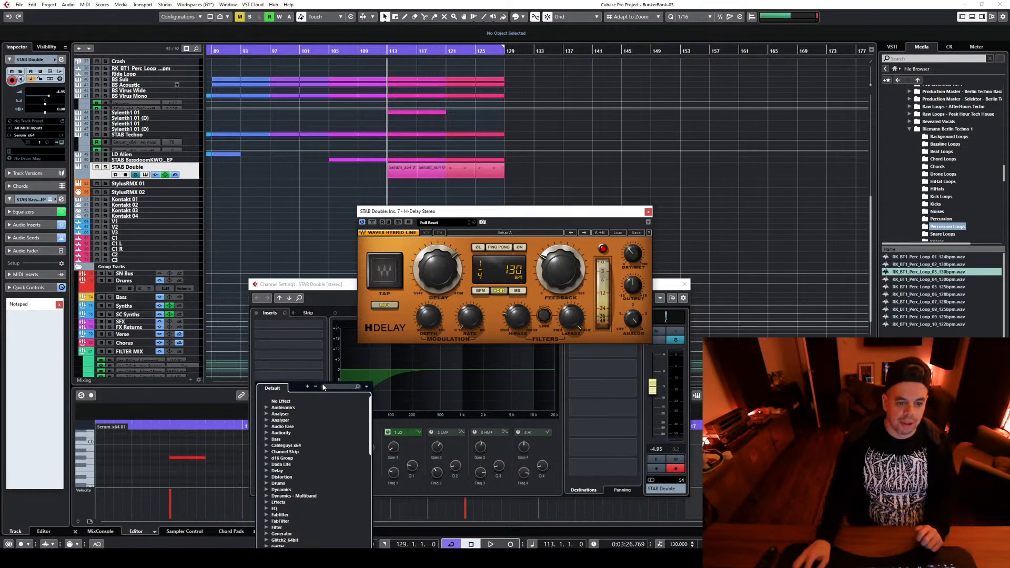
left_click(296, 401)
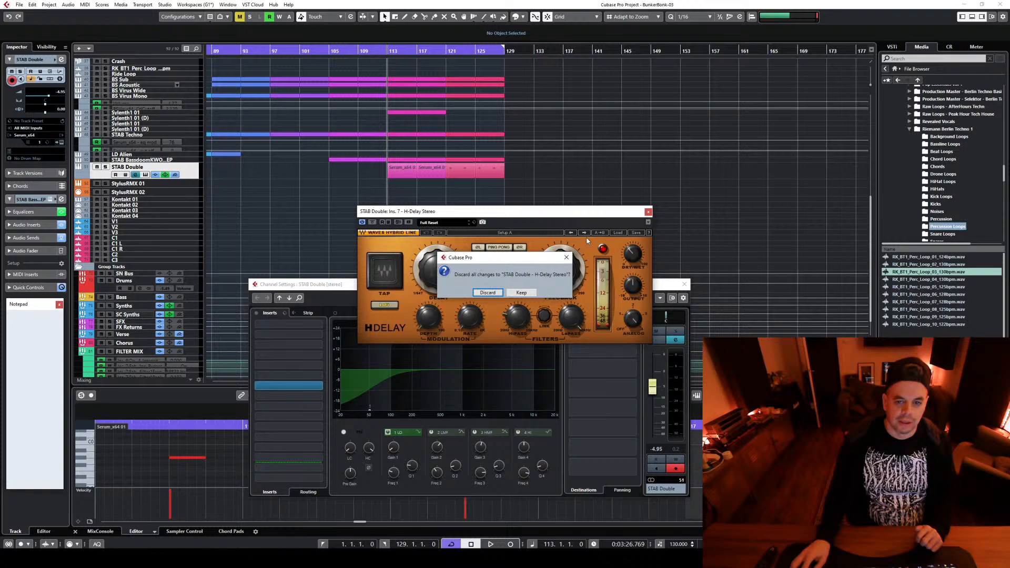
left_click(487, 292)
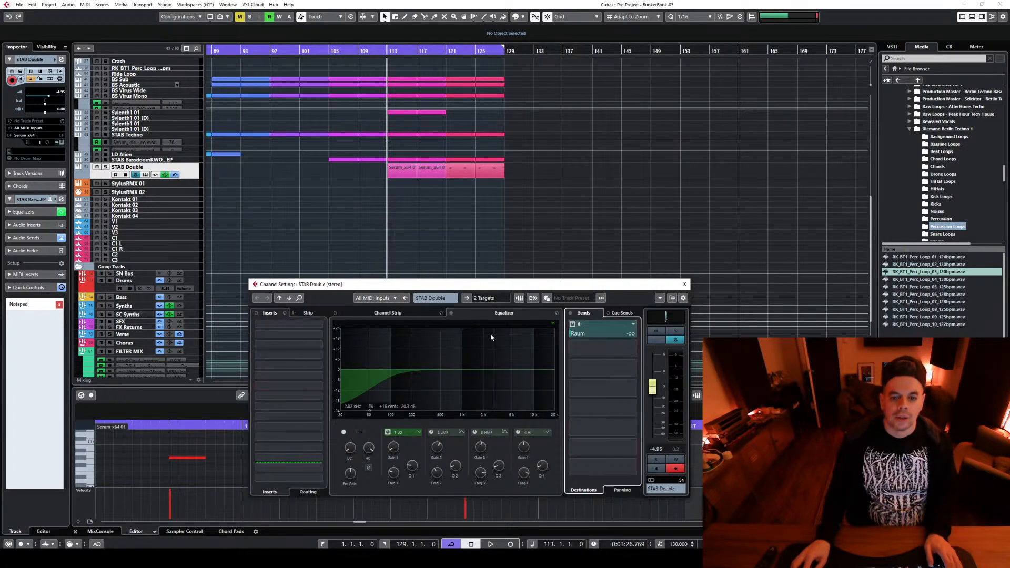
Step STAB Double's Serum forward to another SLY_Hades_Pluck preset, audition it with the mix and close both windows
left_click(519, 297)
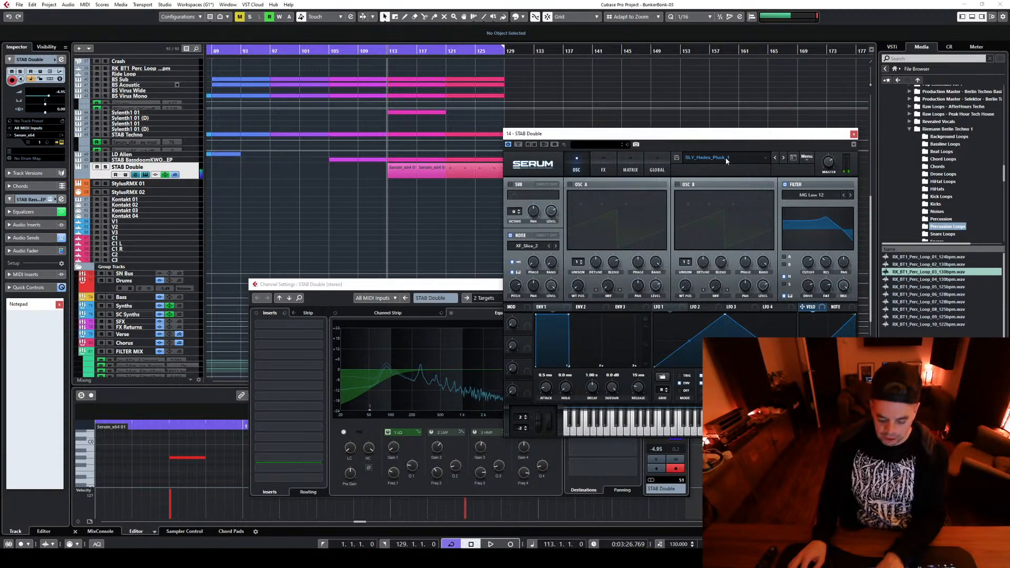
left_click(783, 158)
left_click(784, 158)
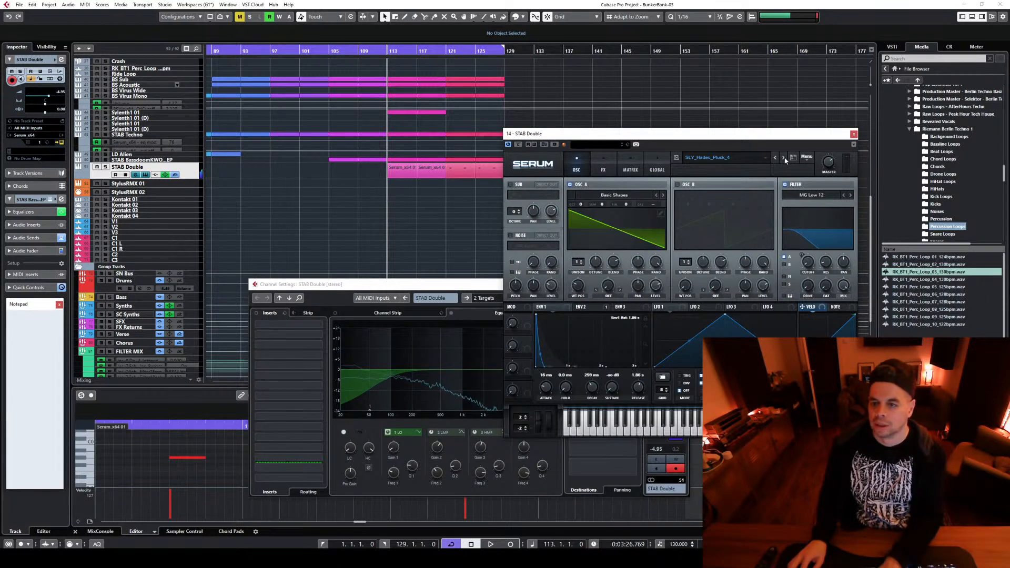
left_click(783, 157)
left_click(783, 158)
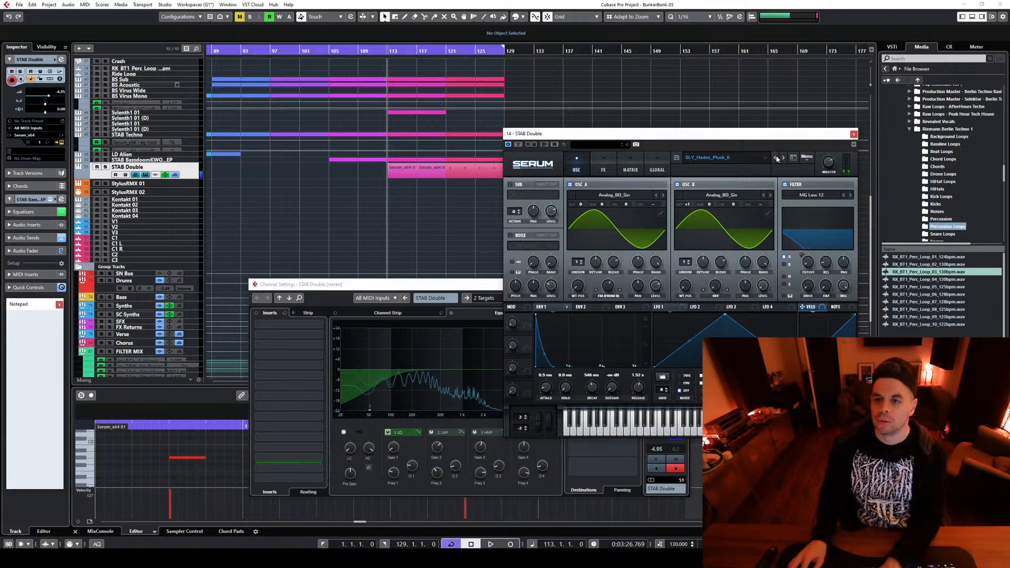
left_click(854, 134)
key("space")
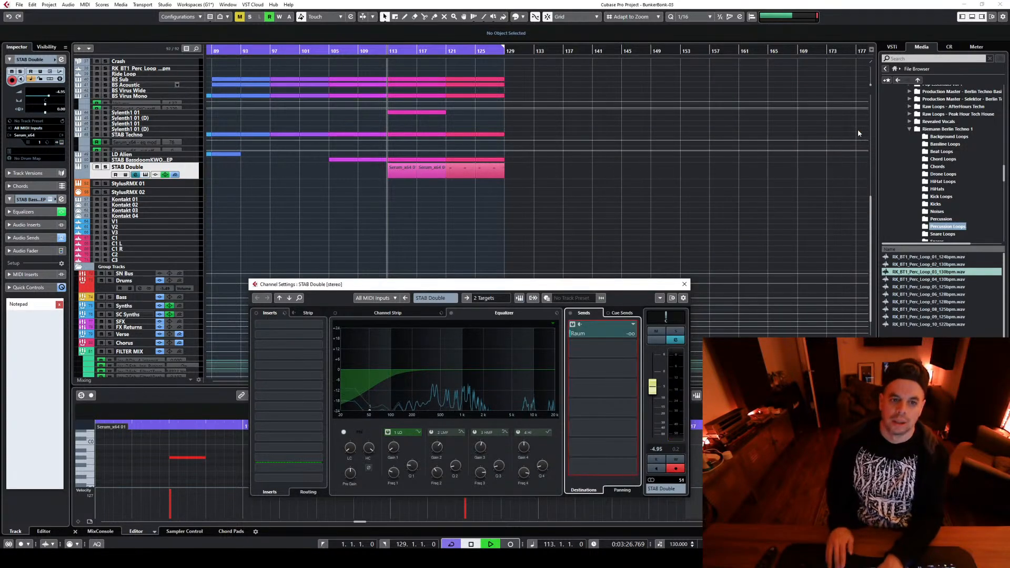
key("space")
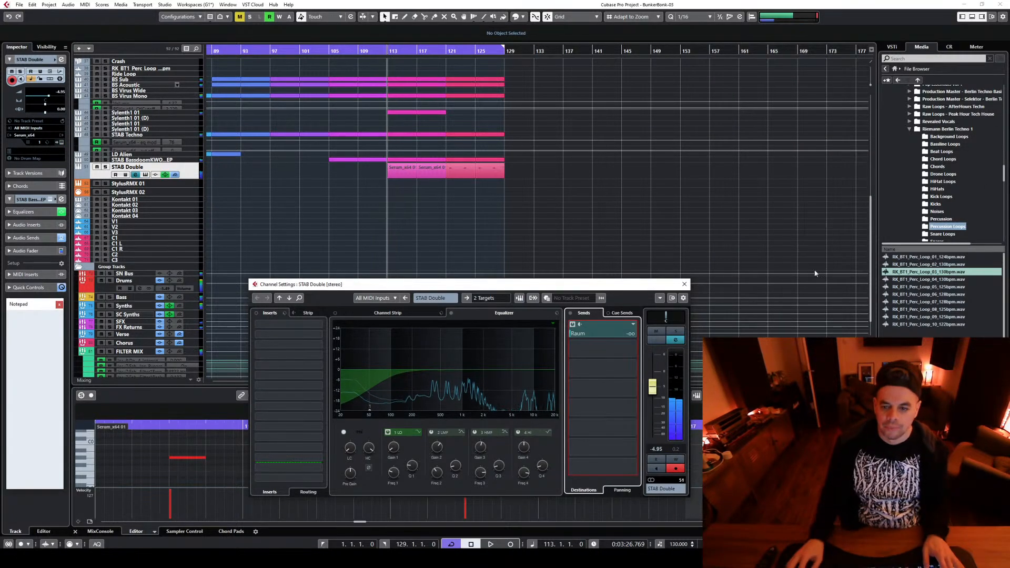
left_click(684, 284)
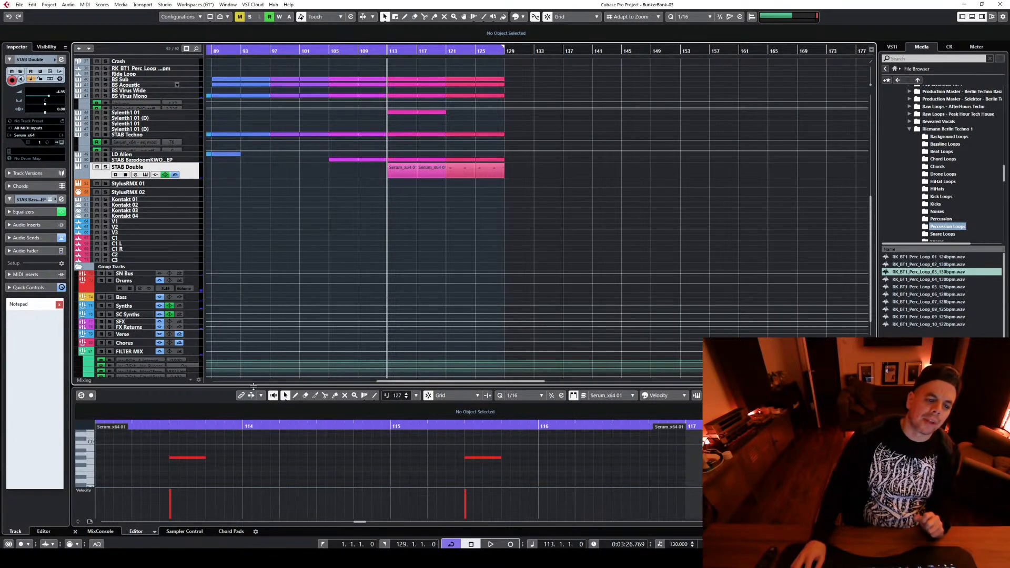
Enlarge the Key Editor, shorten both STAB Double notes to one sixteenth and add a matching note at 113.3.3
left_click_drag(253, 386, 295, 232)
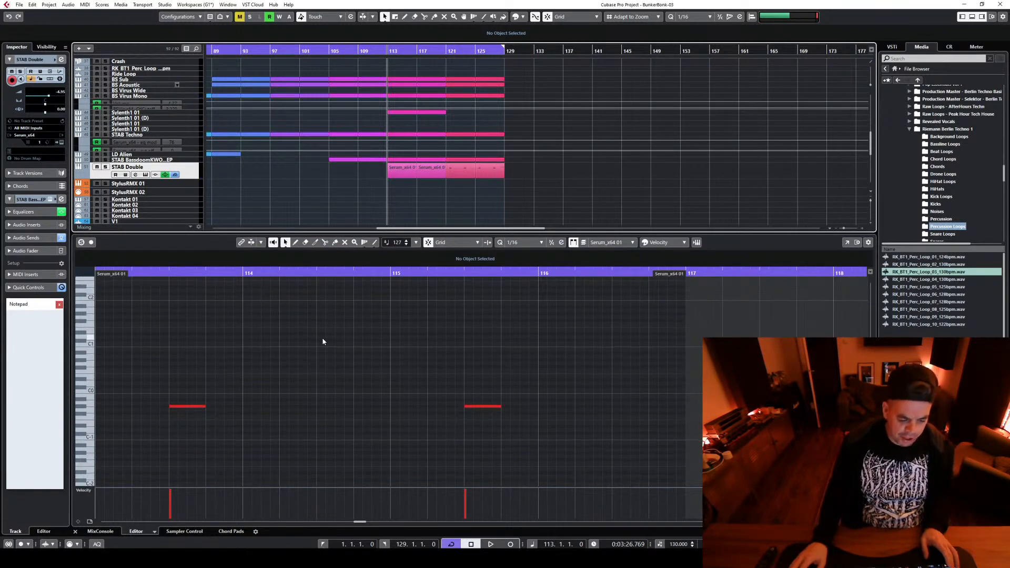
left_click(173, 400)
key("ctrl+a")
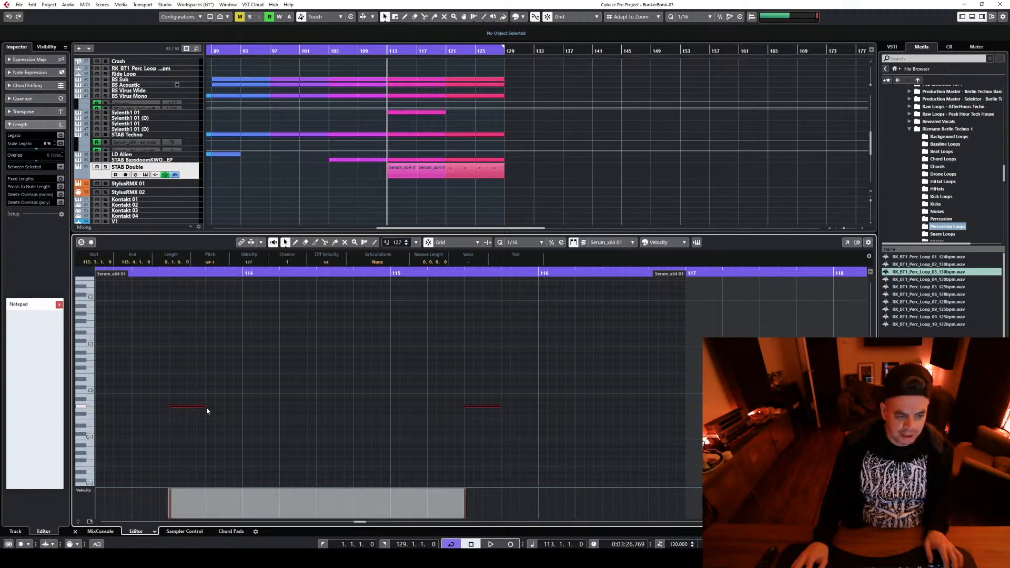
left_click_drag(186, 406, 180, 408)
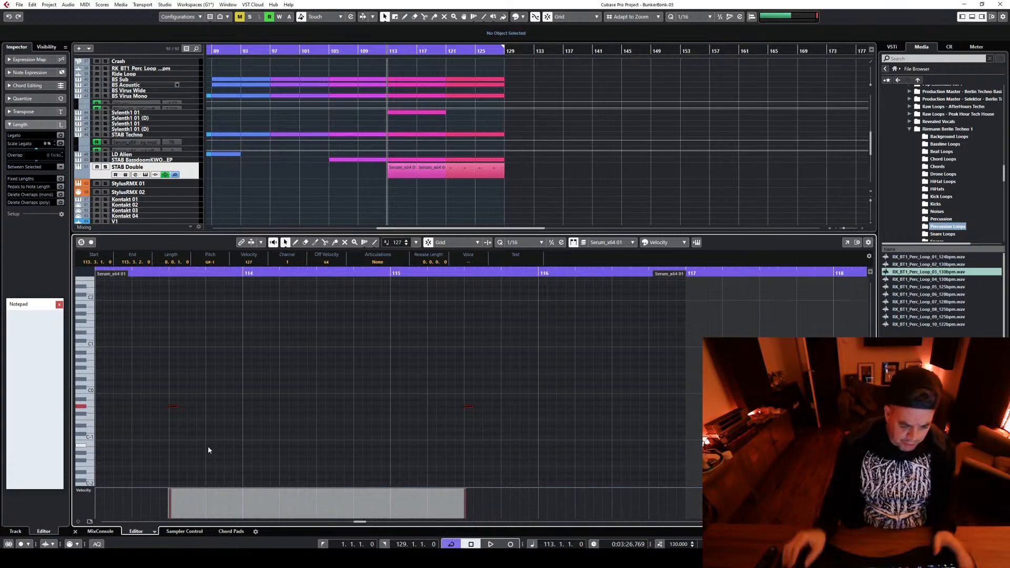
left_click(190, 406)
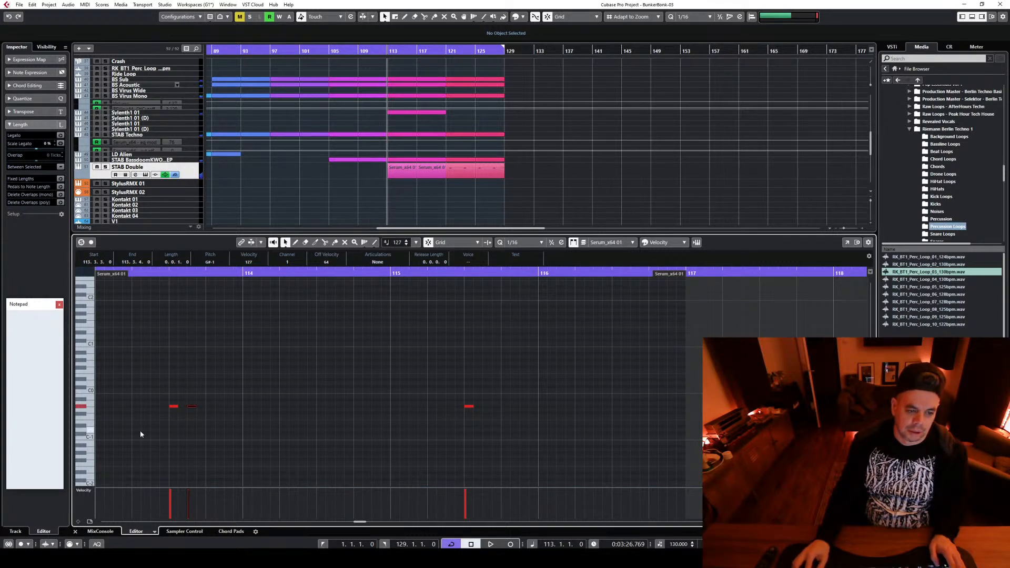
Raise the three STAB Double notes together to a pitch just above C0 and audition the pattern
left_click_drag(159, 393, 474, 436)
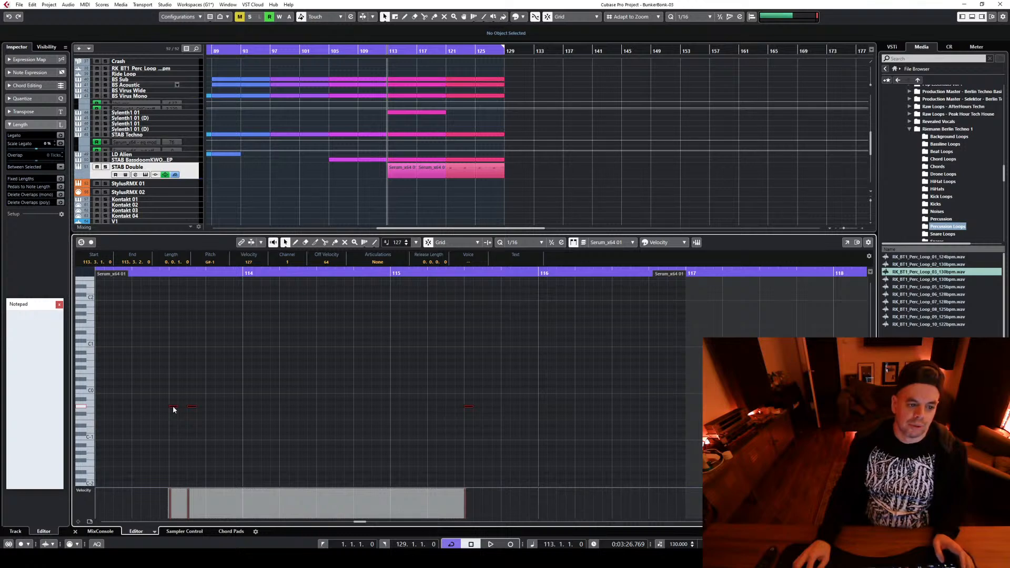
left_click_drag(173, 410, 173, 378)
key("space")
left_click(248, 405)
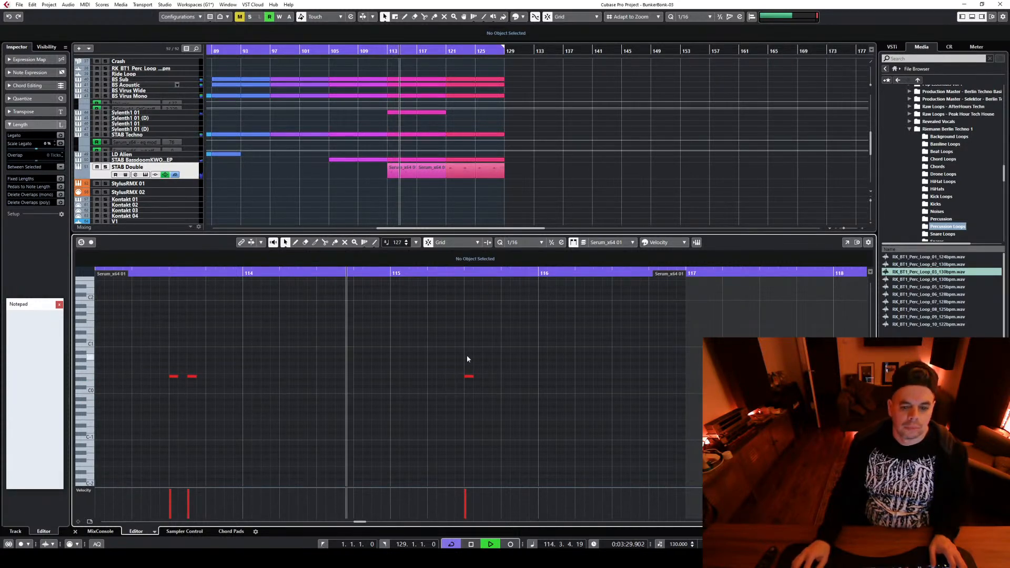
key("space")
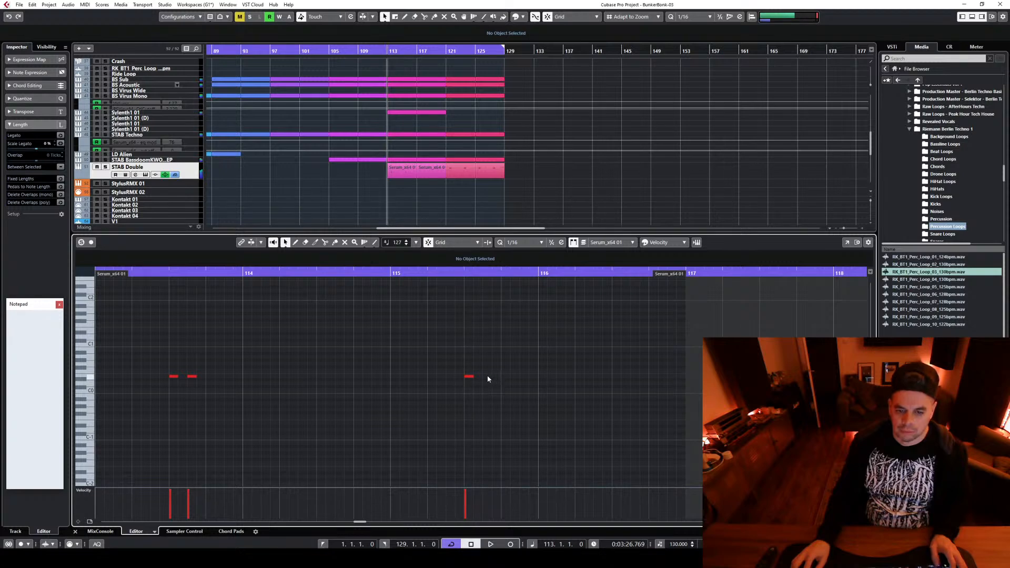
Add a matching sixteenth note at 115.3.3, and audition the pattern with STAB Double's volume raised to -1.51
left_click(487, 376)
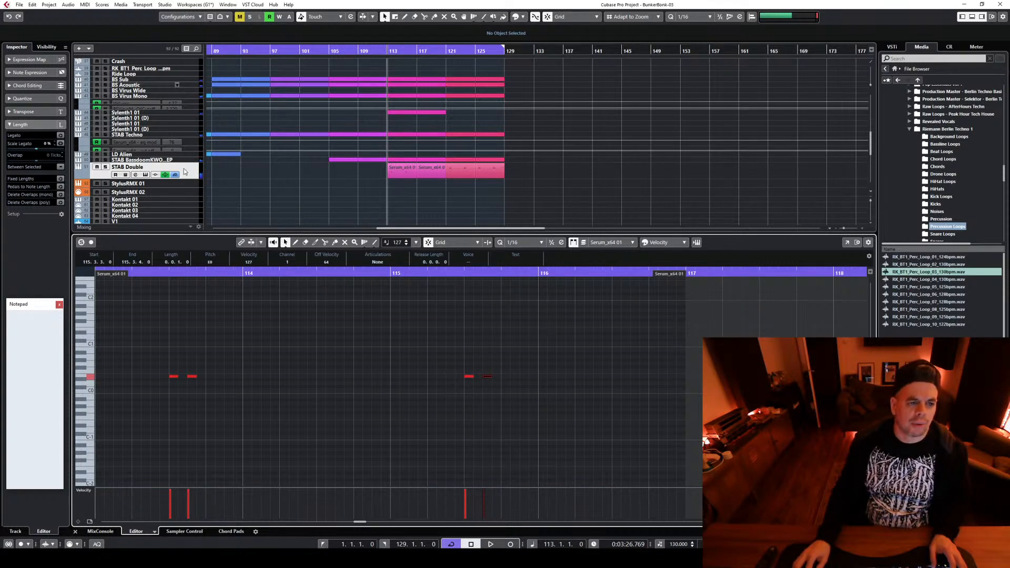
left_click(184, 171)
key("space")
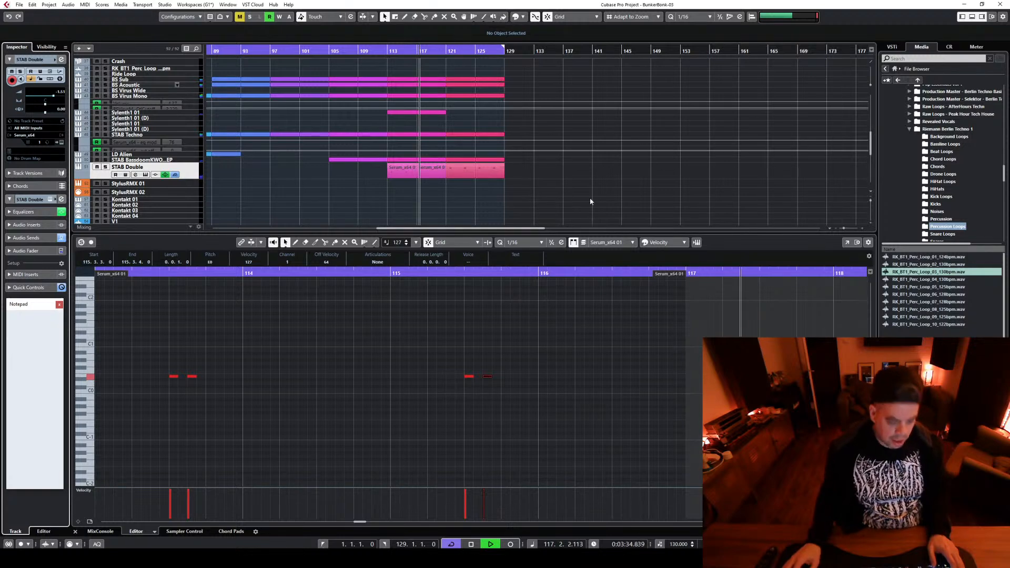
key("space")
Delete the old STAB Double events from bar 117 onward and repeat the edited four-bar event at bar 117
left_click_drag(434, 195, 500, 168)
key("Delete")
key("ctrl+z")
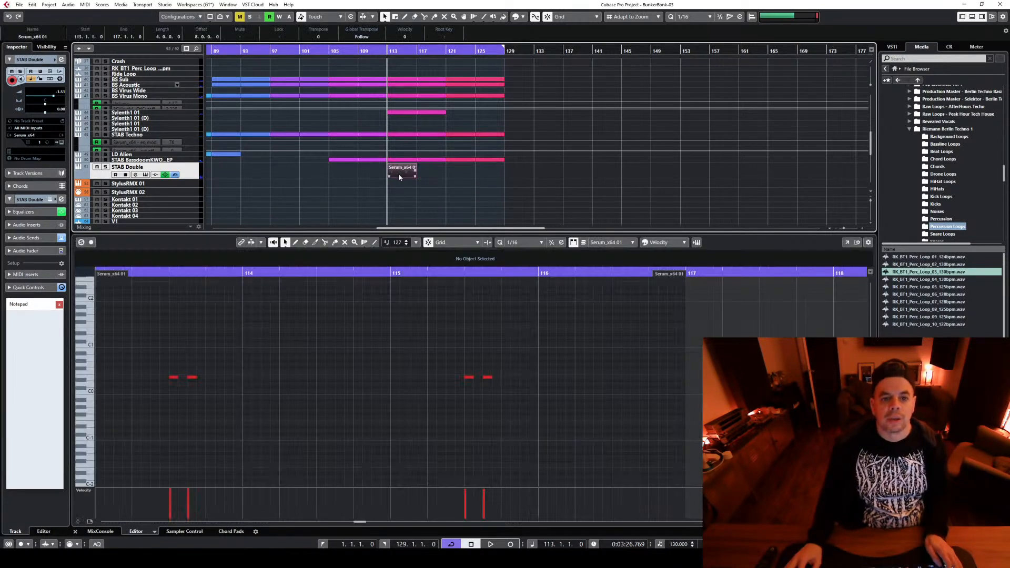
During playback, cut STAB Double's lows and highs with EQ bands 1 and 4 and raise its Raum send to 4.07
key("space")
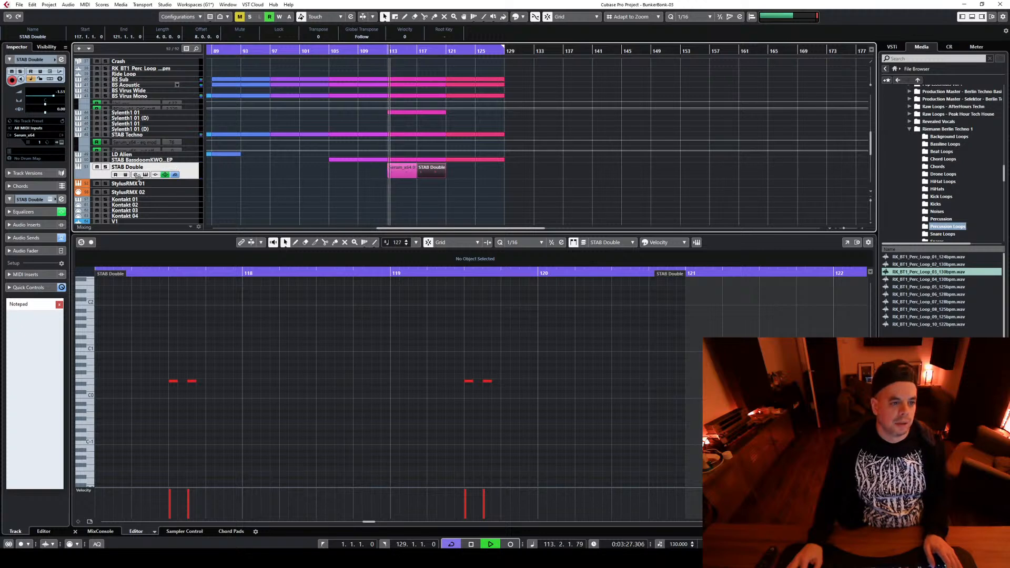
left_click(136, 174)
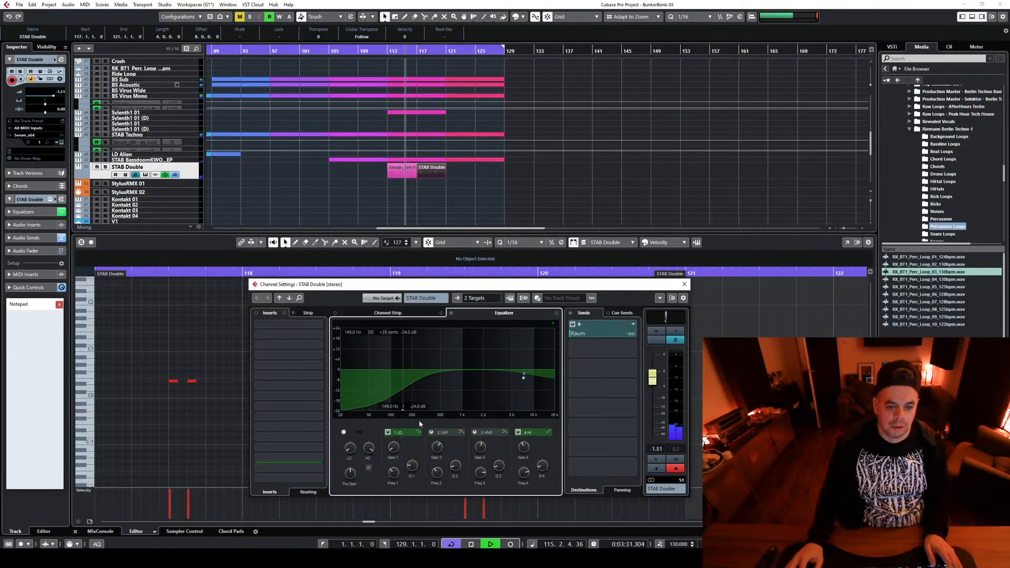
mouse_move(581, 332)
left_mouse_down()
mouse_move(603, 335)
mouse_move(586, 342)
left_mouse_up()
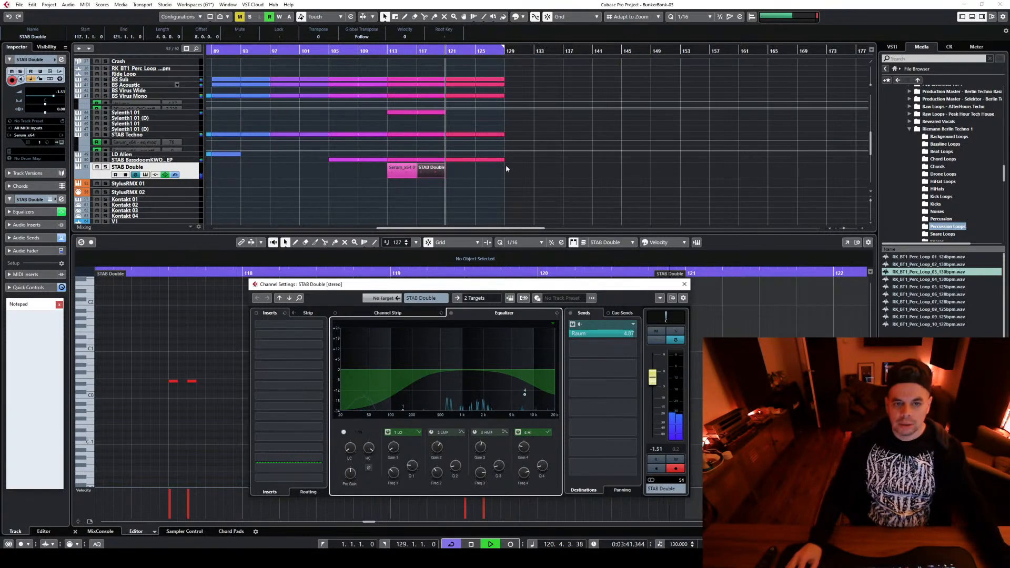
Copy the STAB Double event to bars 121 and 125 and colour both copies pinkish red
mouse_move(470, 200)
left_mouse_down()
mouse_move(438, 178)
mouse_move(464, 182)
left_mouse_up()
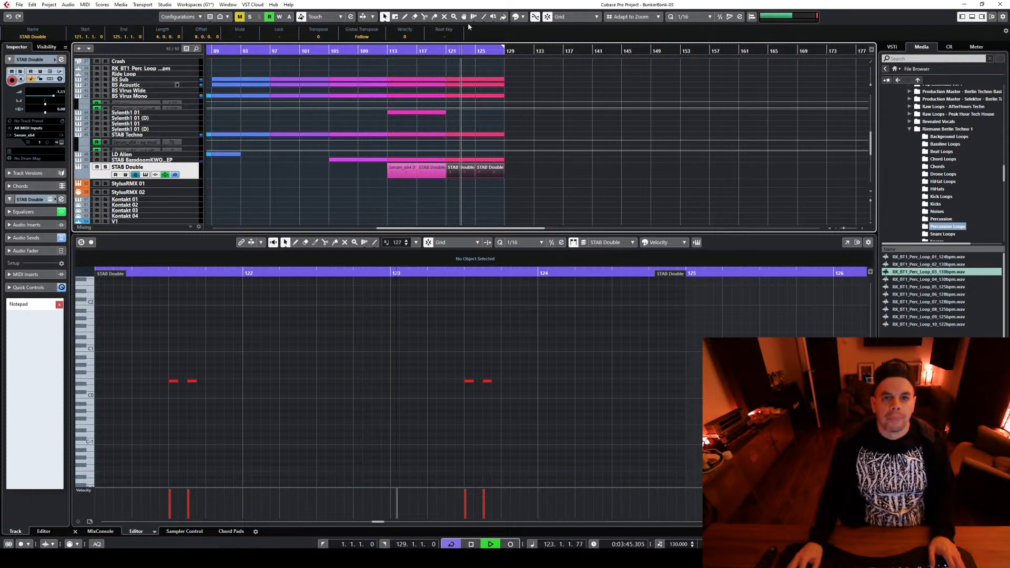
left_click(523, 17)
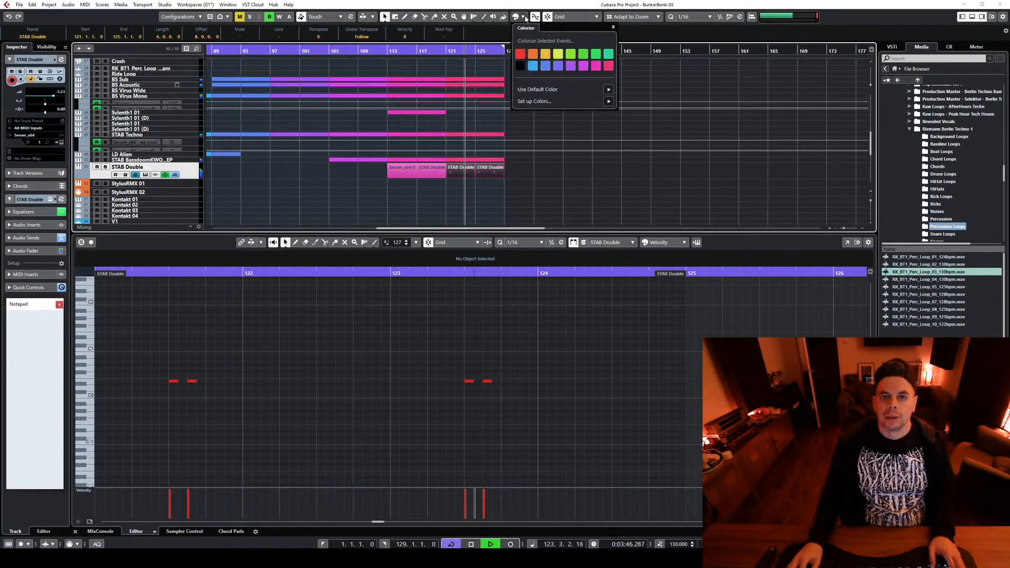
left_click(609, 67)
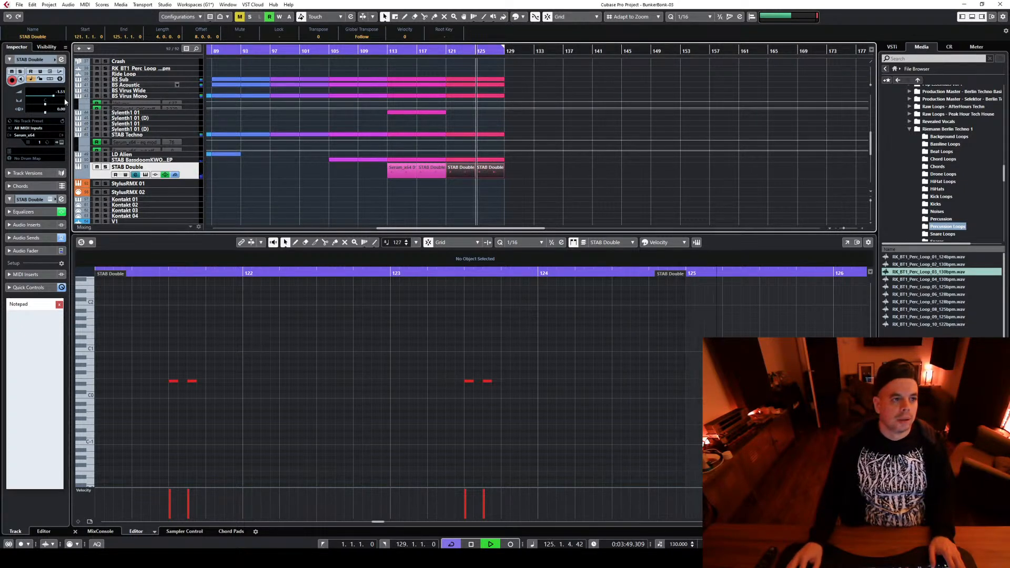
Lower the STAB Double track volume to -7.99 and stop playback
left_click_drag(65, 99, 54, 106)
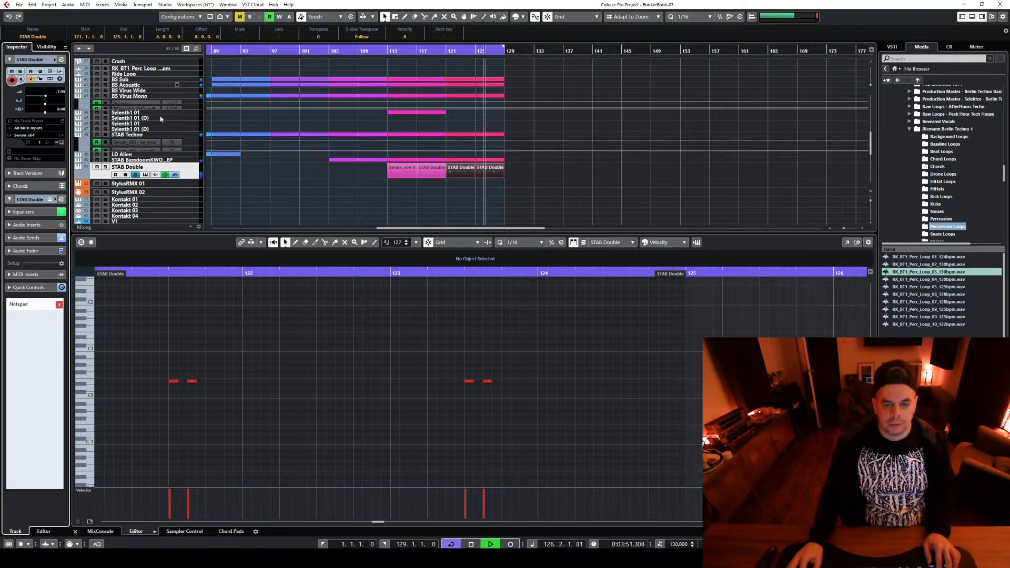
left_click_drag(844, 228, 841, 229)
key("space")
Copy the SN Small event from bar 57 to bar 121 and colour the copy pinkish red
scroll(347, 169, "up", 2)
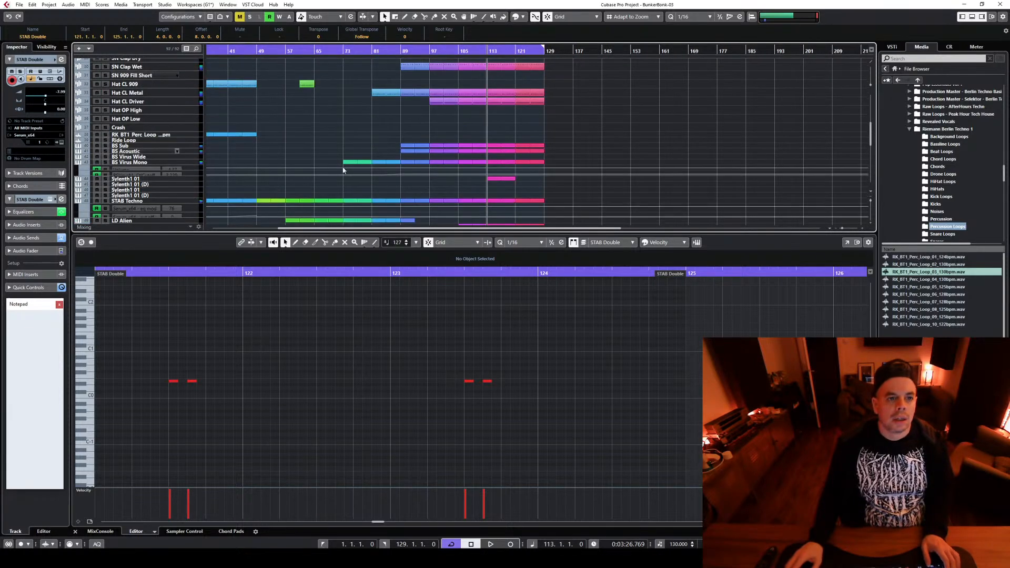
left_click(307, 150)
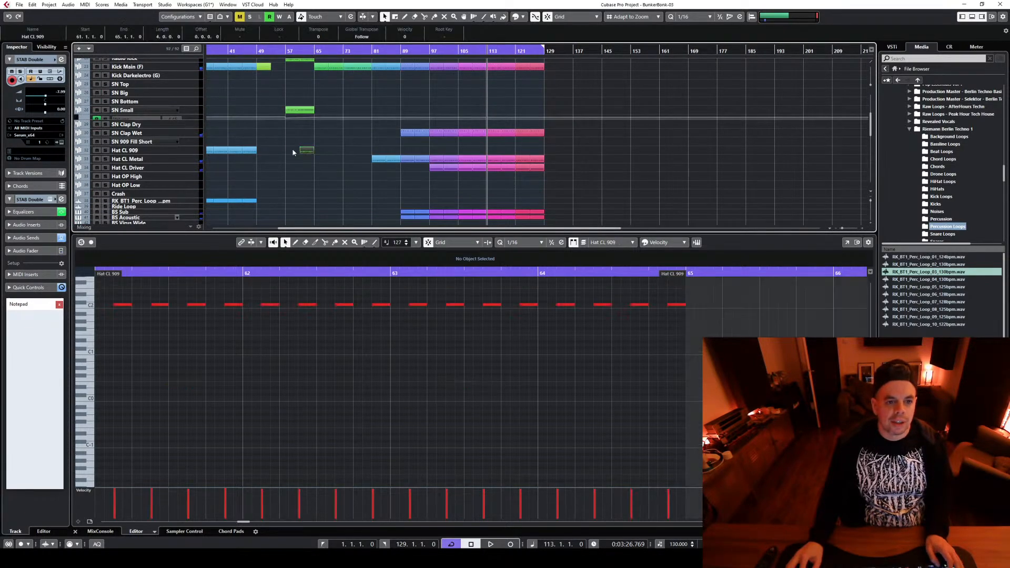
left_click(326, 96)
left_click(299, 110)
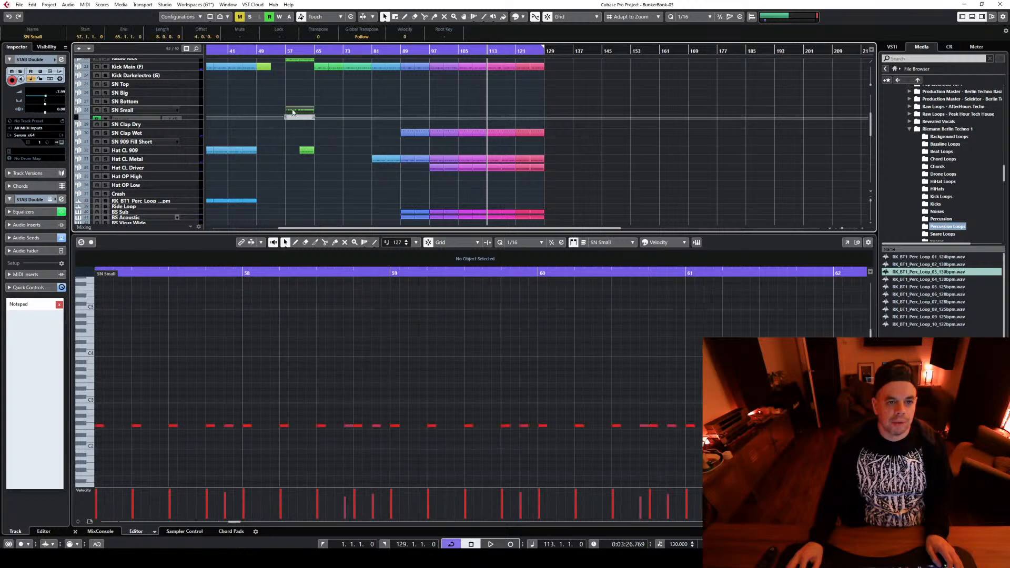
left_click_drag(299, 110, 519, 112)
left_click(523, 16)
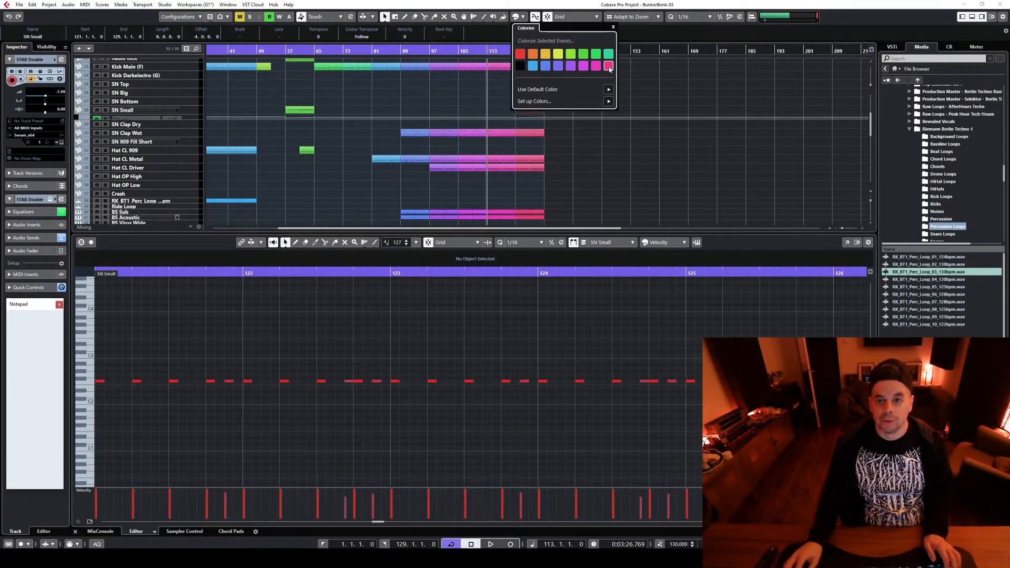
left_click(609, 67)
Play the copied snare event from bar 121, then open and enlarge the SN Small volume automation lane
left_click(517, 49)
key("space")
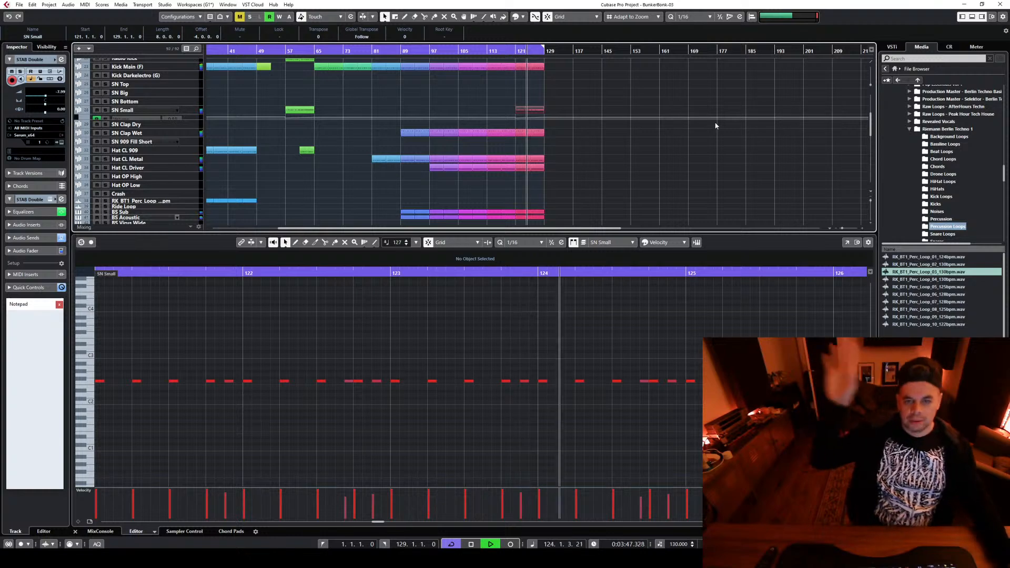
key("space")
left_click(193, 122)
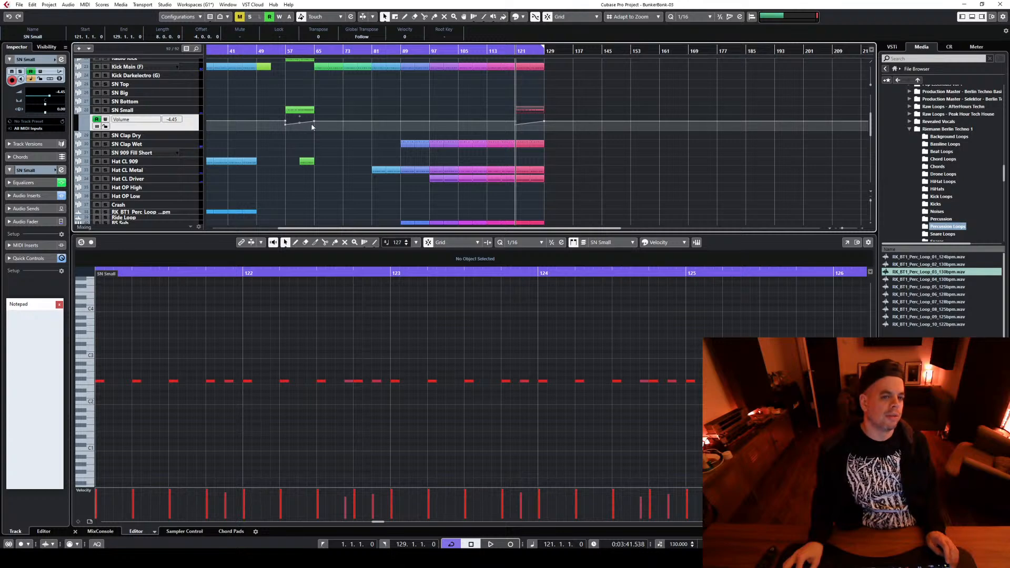
scroll(348, 140, "up", 4)
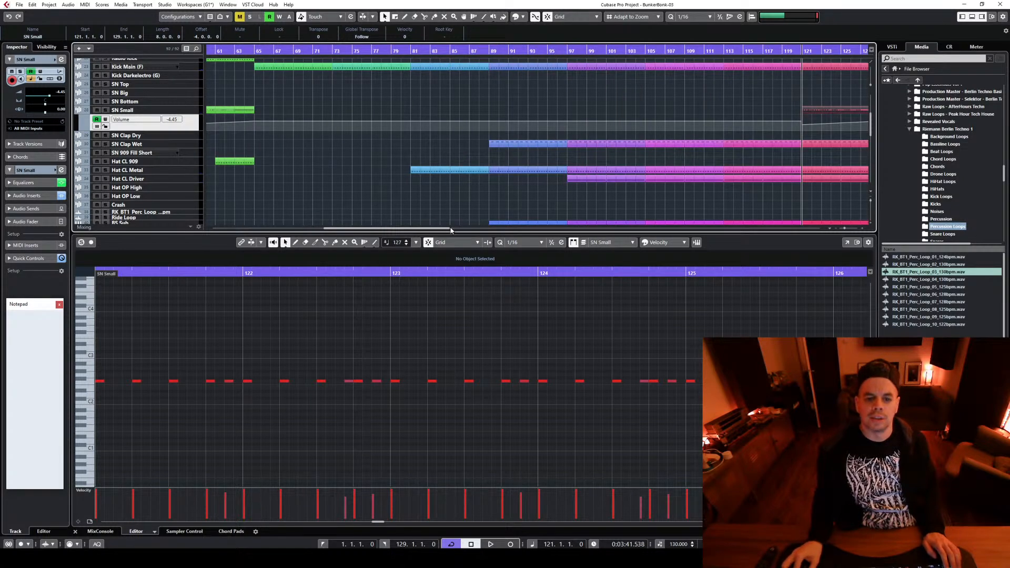
left_click_drag(451, 230, 509, 230)
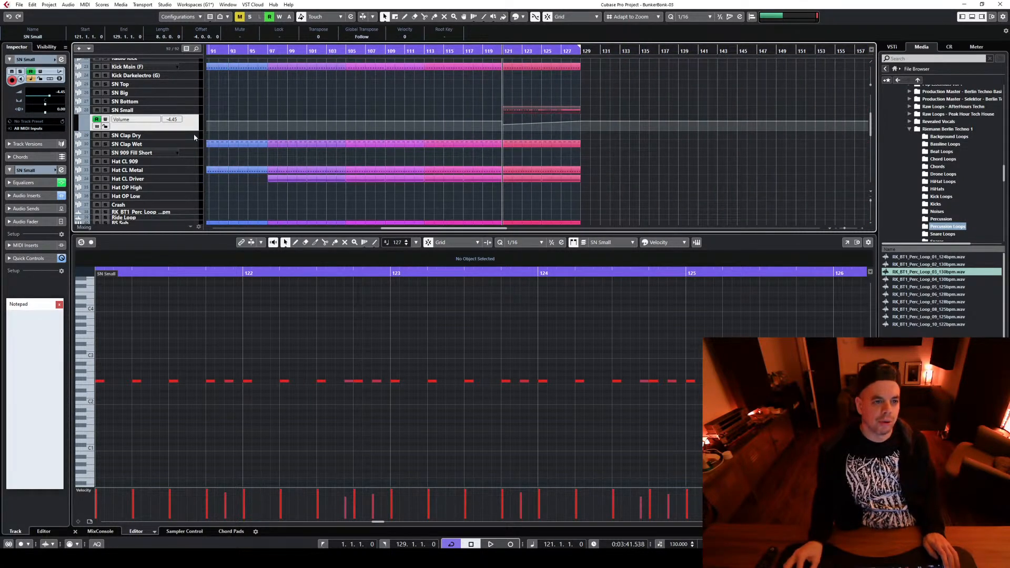
left_click_drag(188, 130, 392, 202)
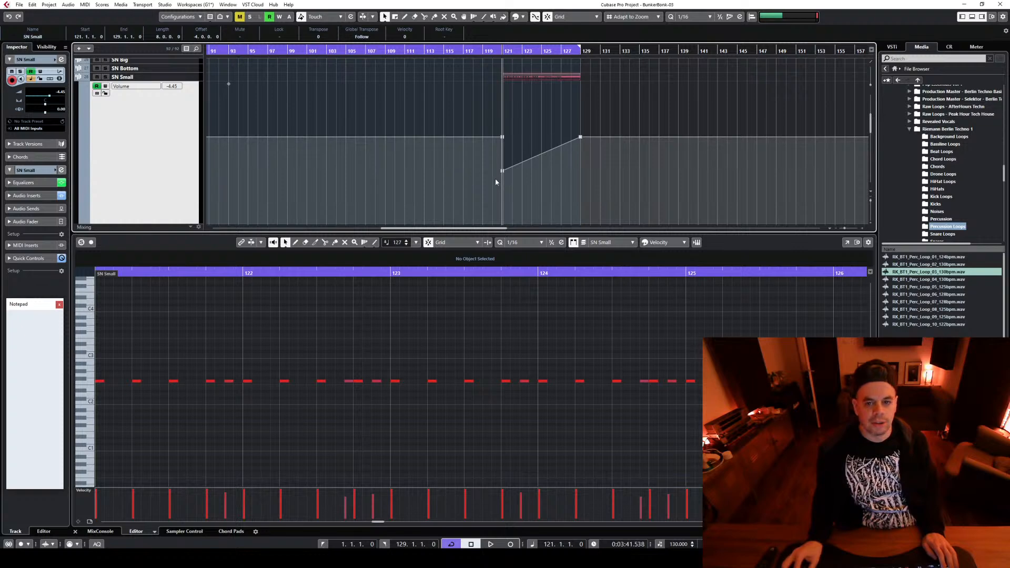
Raise SN Small's volume automation point at bar 129 and set the ramp's start point at bar 121 to -1.22
left_click_drag(504, 175, 502, 143)
key("space")
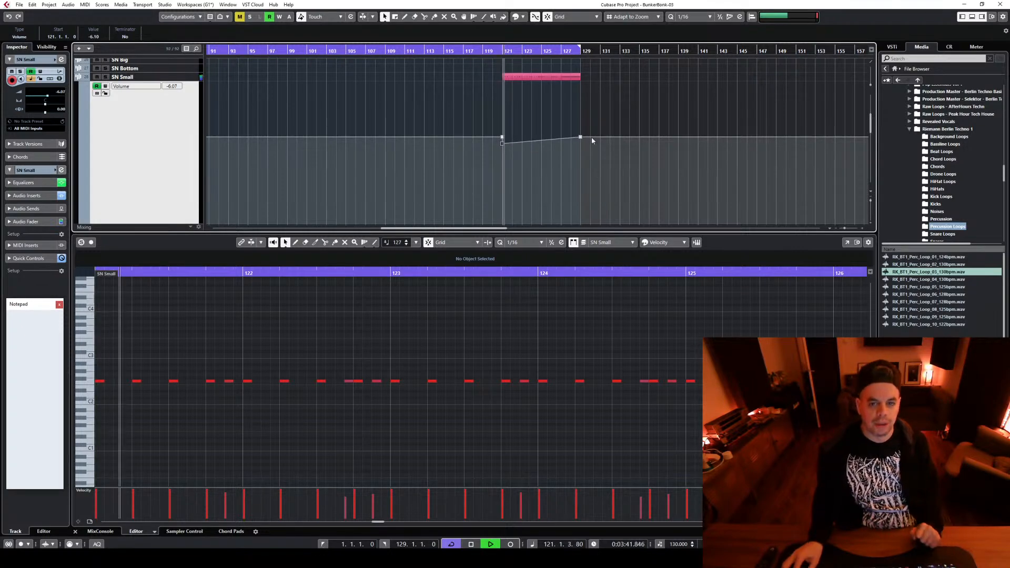
left_click_drag(581, 136, 580, 113)
left_click_drag(502, 142, 500, 122)
key("space")
key("space")
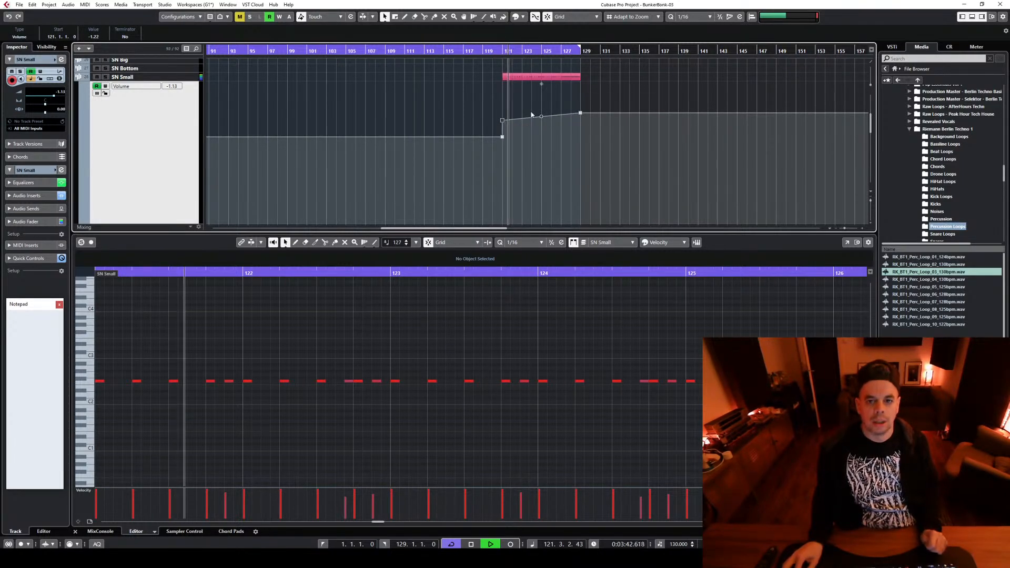
key("space")
Audition SN Small soloed around bar 121, then listen to it within the full mix
left_click(105, 77)
key("space")
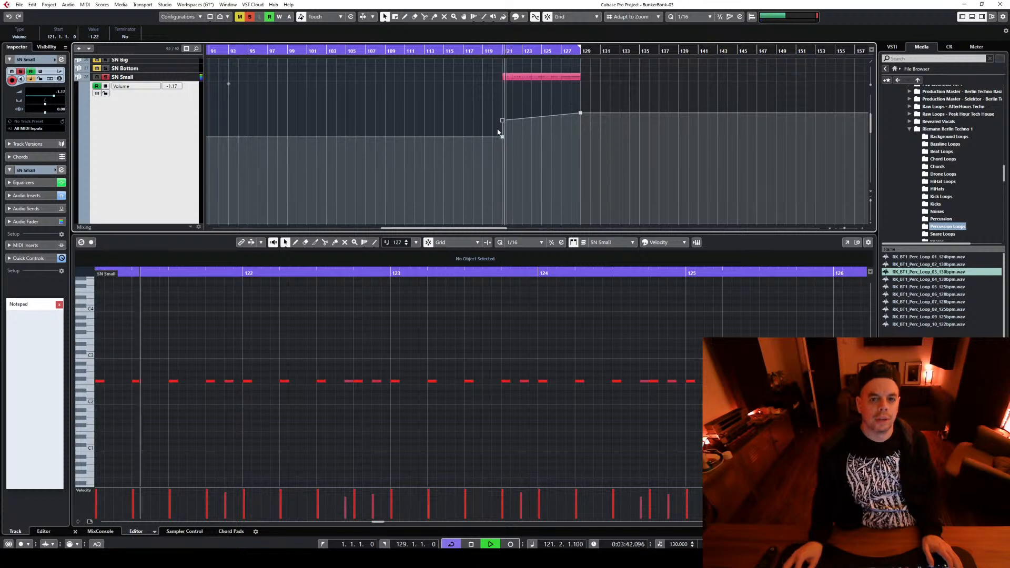
left_click(105, 76)
key("space")
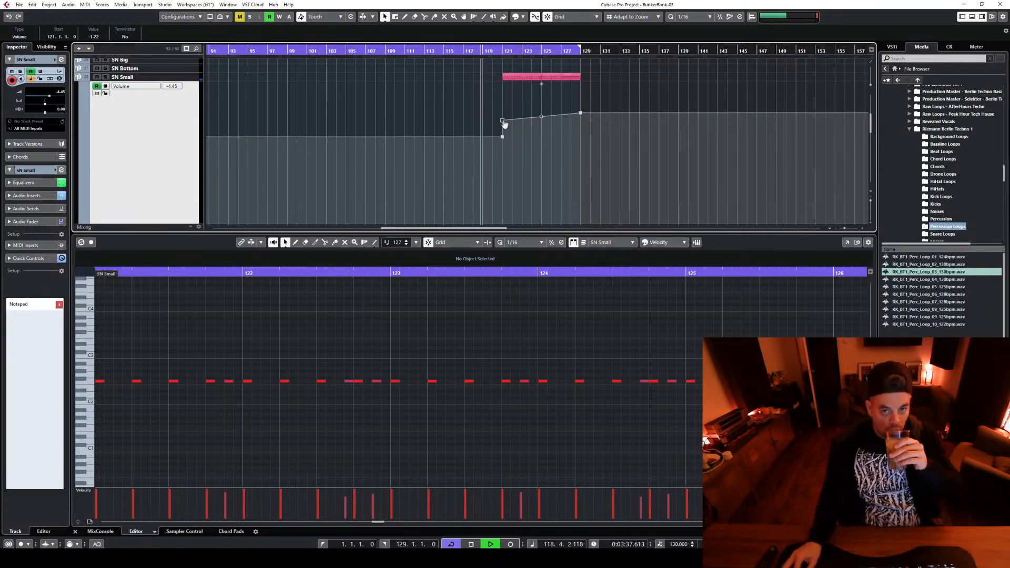
Reshape SN Small's volume ramp into a curve running from -2.25 at bar 121 to -1.09 at bar 129
left_click_drag(503, 123, 504, 132)
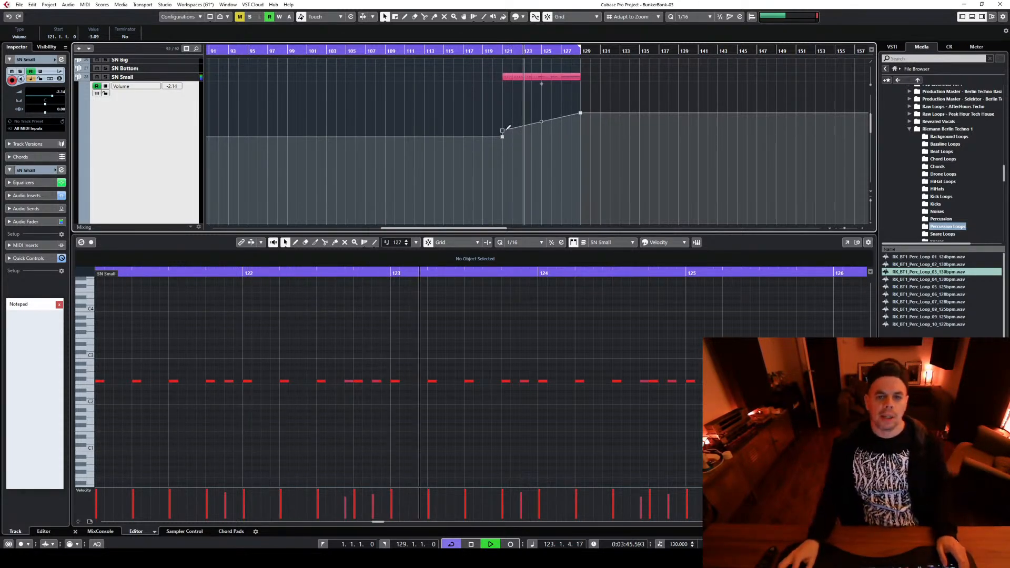
left_click_drag(502, 130, 502, 128)
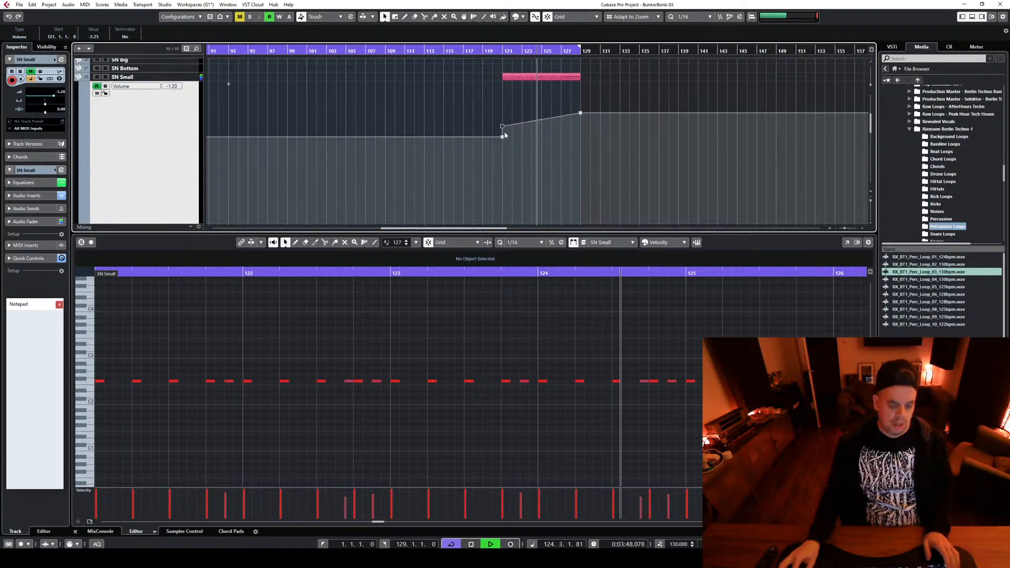
left_click(843, 228)
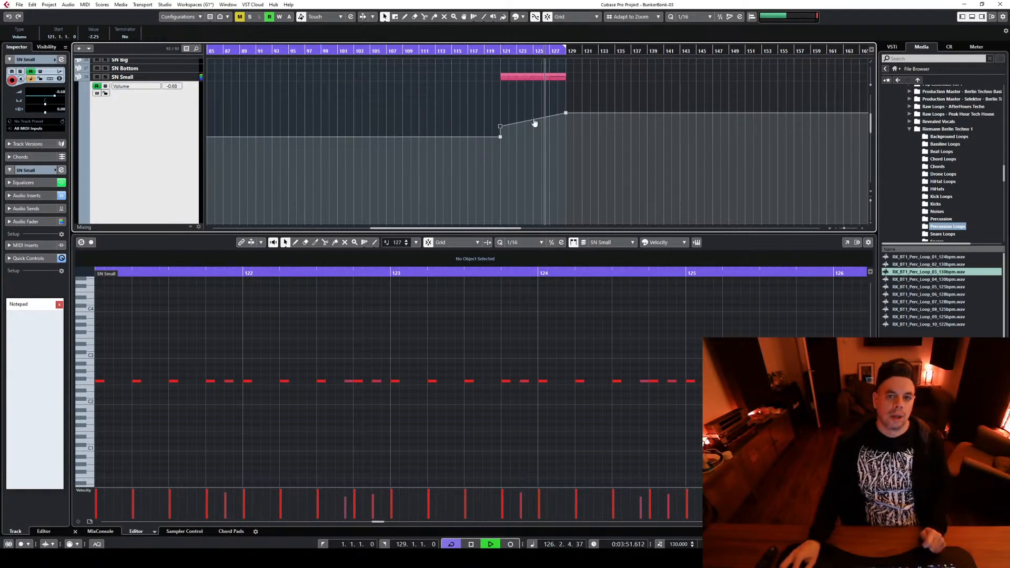
left_click_drag(534, 122, 567, 122)
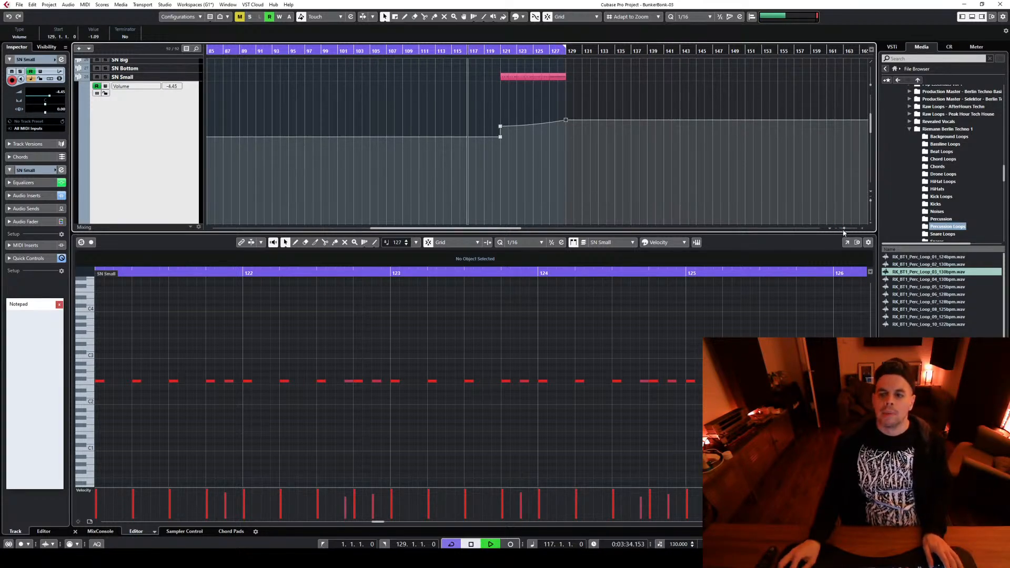
left_click_drag(843, 230, 840, 230)
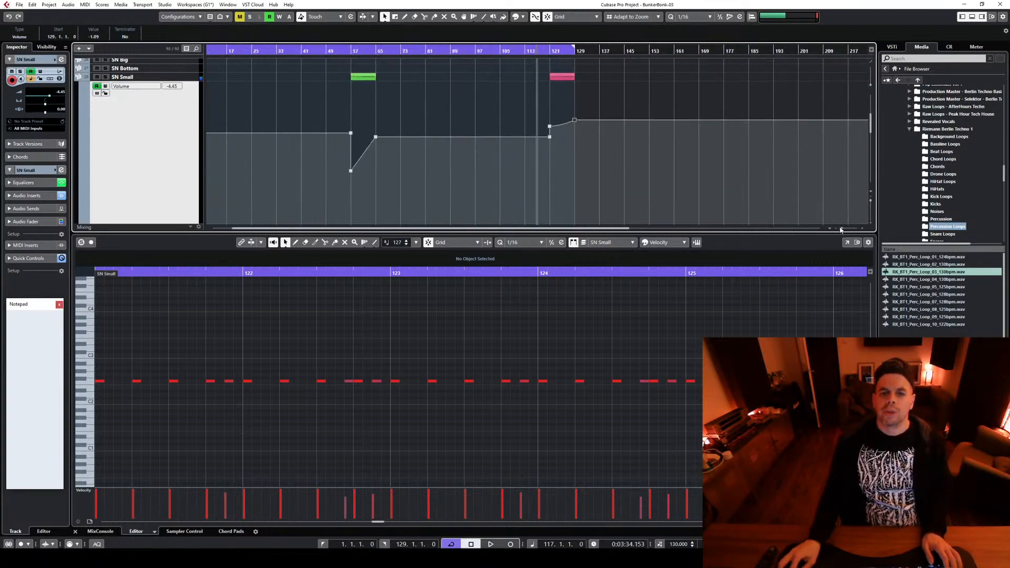
Play from bar 121 and examine the limiting in the Stereo Out's FabFilter Pro-L insert
left_click(555, 52)
left_click(100, 531)
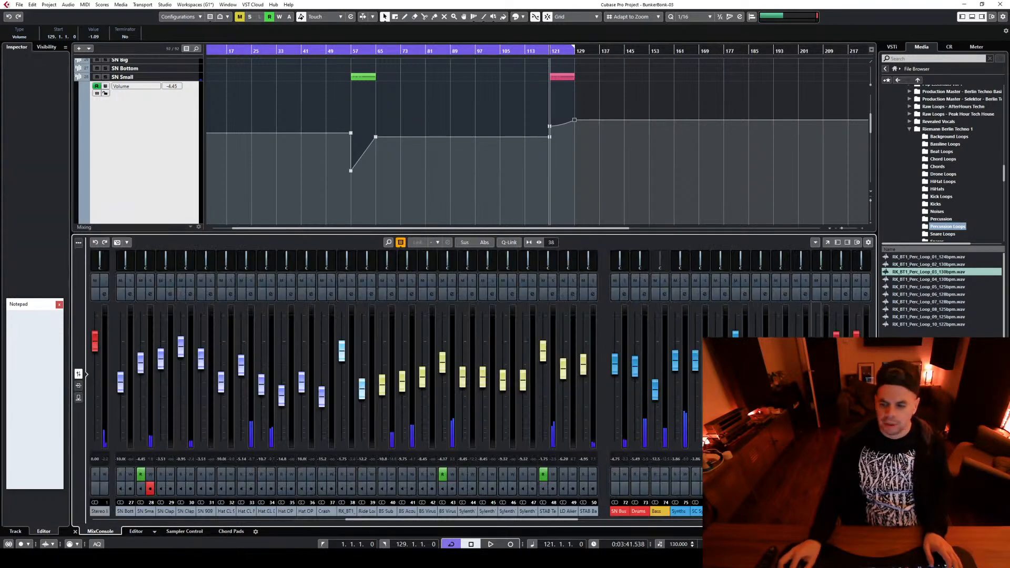
left_click(848, 294)
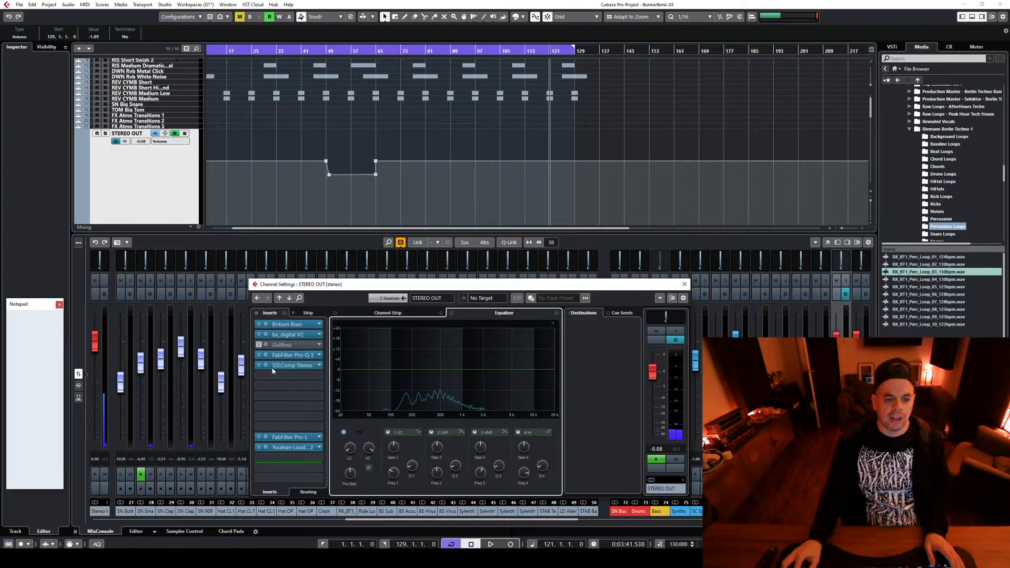
key("space")
left_click(287, 437)
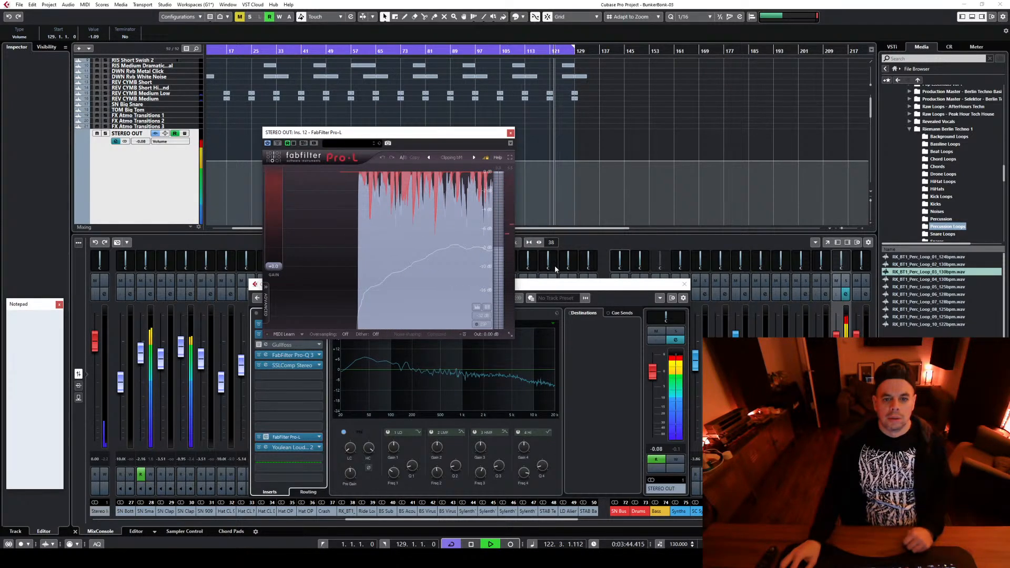
key("space")
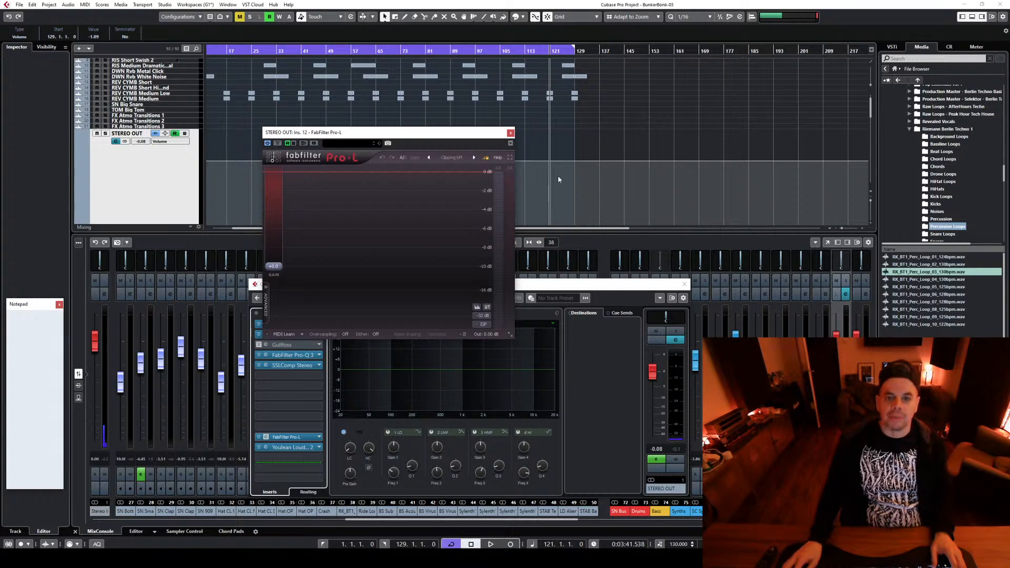
left_click(510, 133)
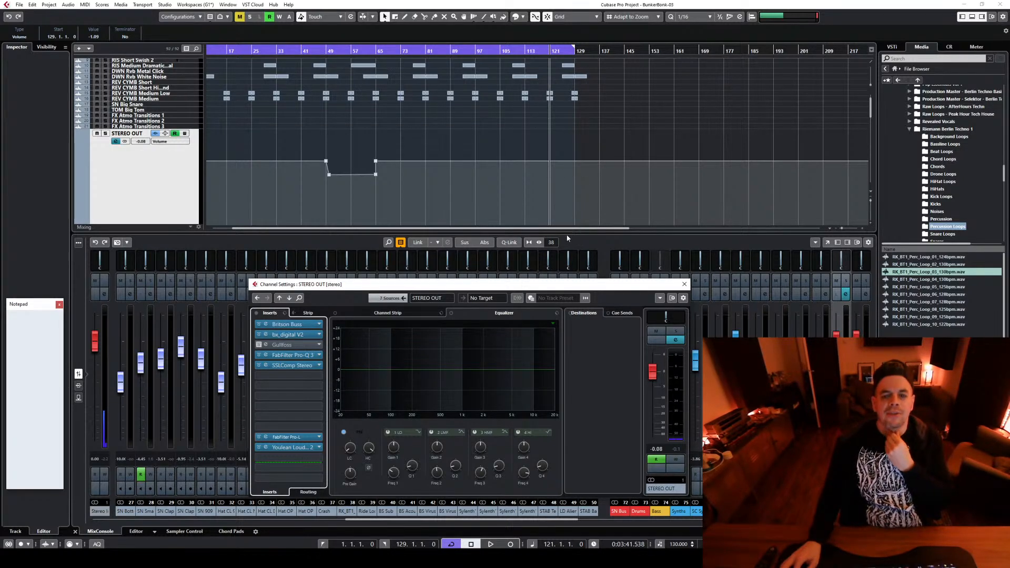
Enlarge the arrangement area above the mixer and play the section from bar 121
left_click_drag(566, 232, 568, 393)
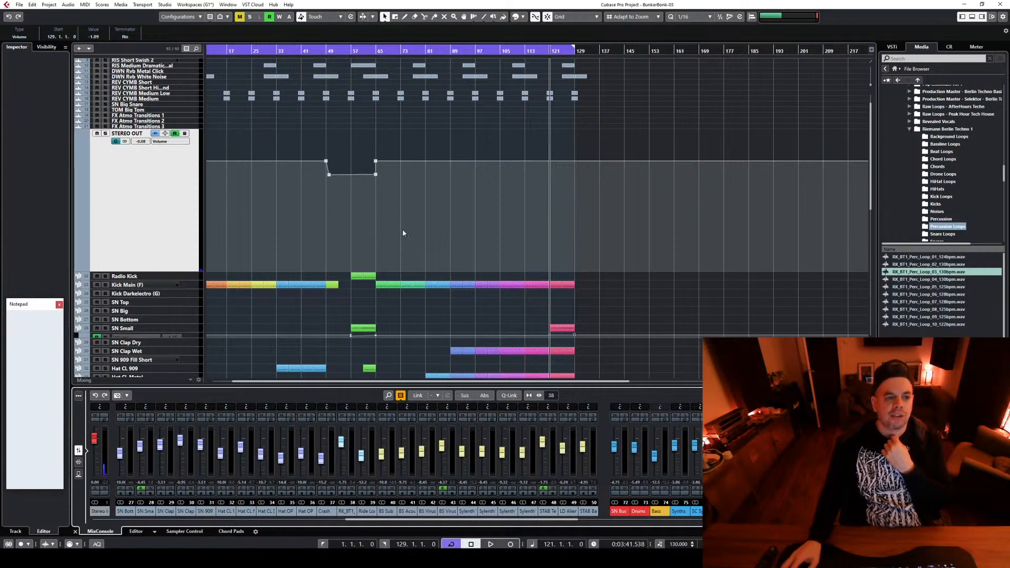
scroll(424, 193, "down", 5)
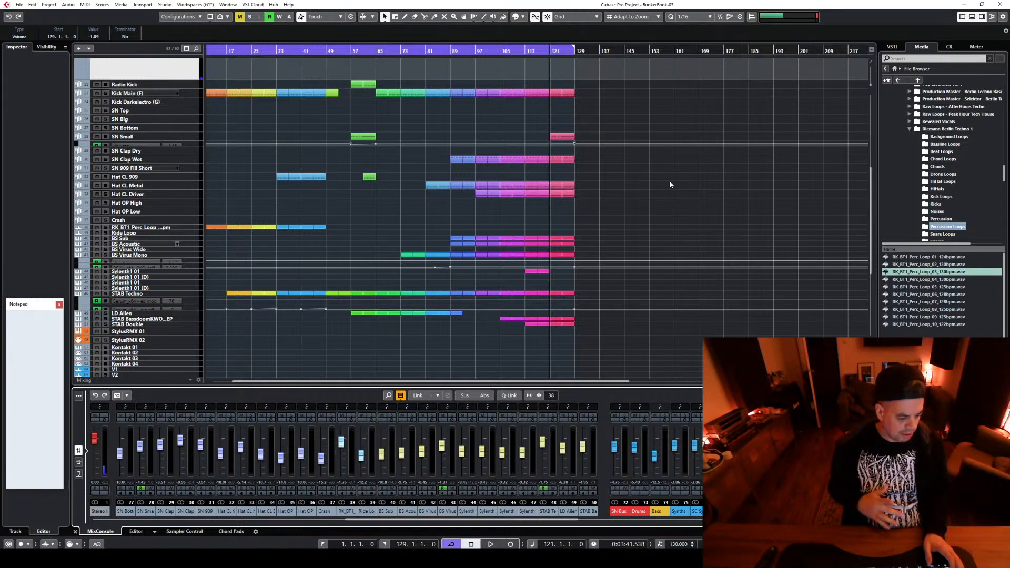
key("space")
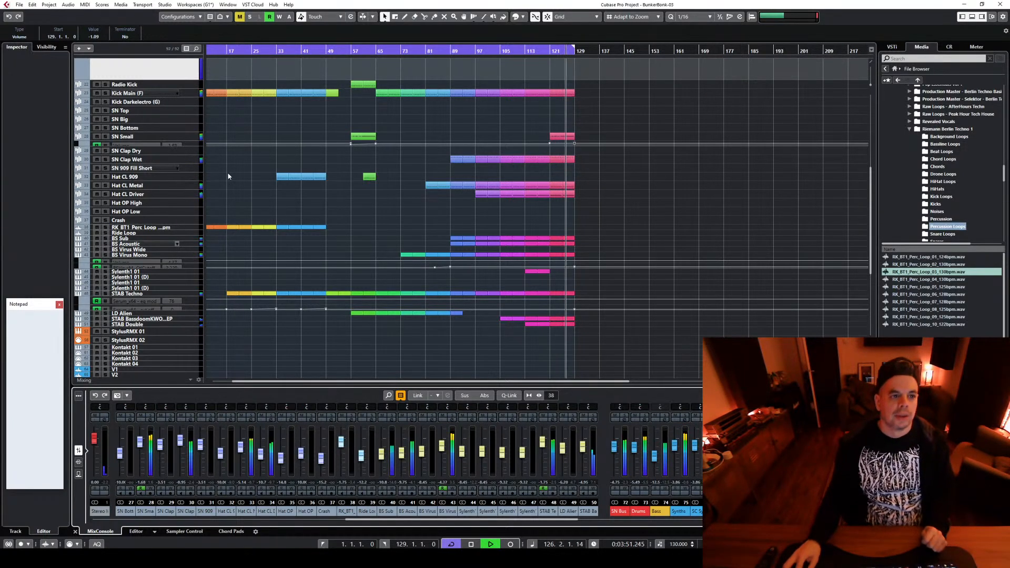
Lower SN Small's volume ramp at bar 121 and set its end point at bar 129 to -1.85 during playback
left_click(197, 144)
scroll(572, 94, "up", 3)
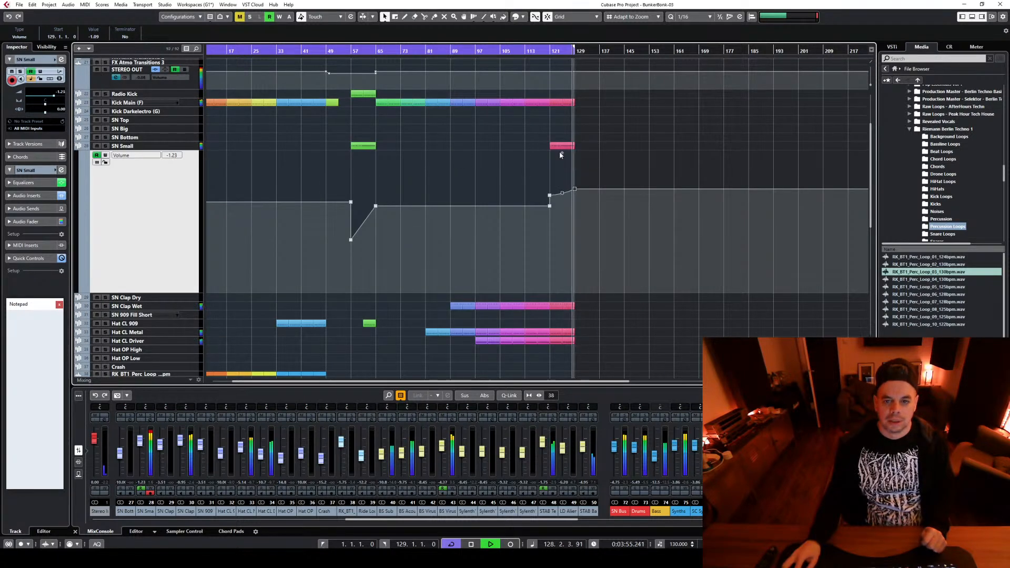
key("space")
key("space")
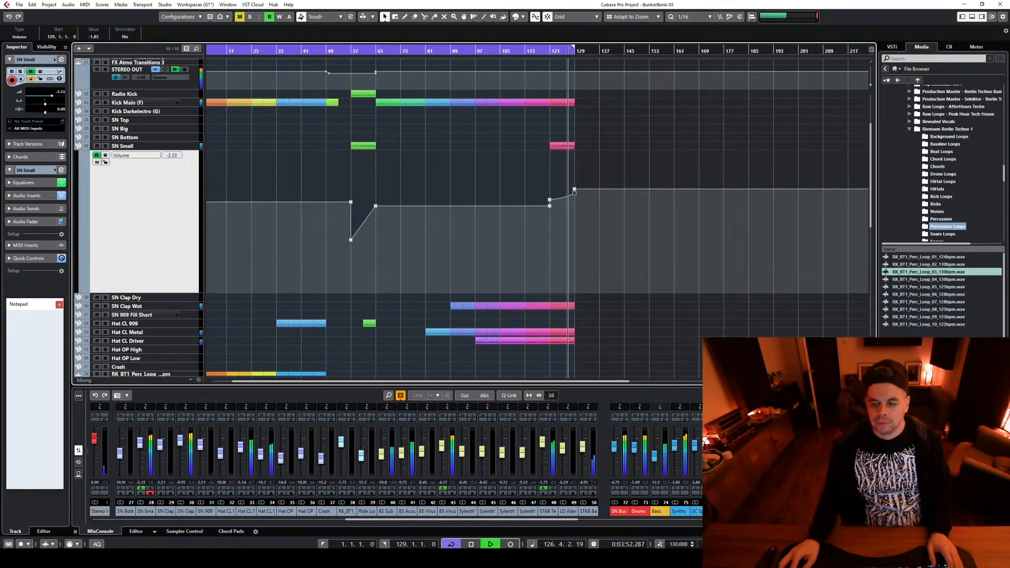
key("g")
key("g")
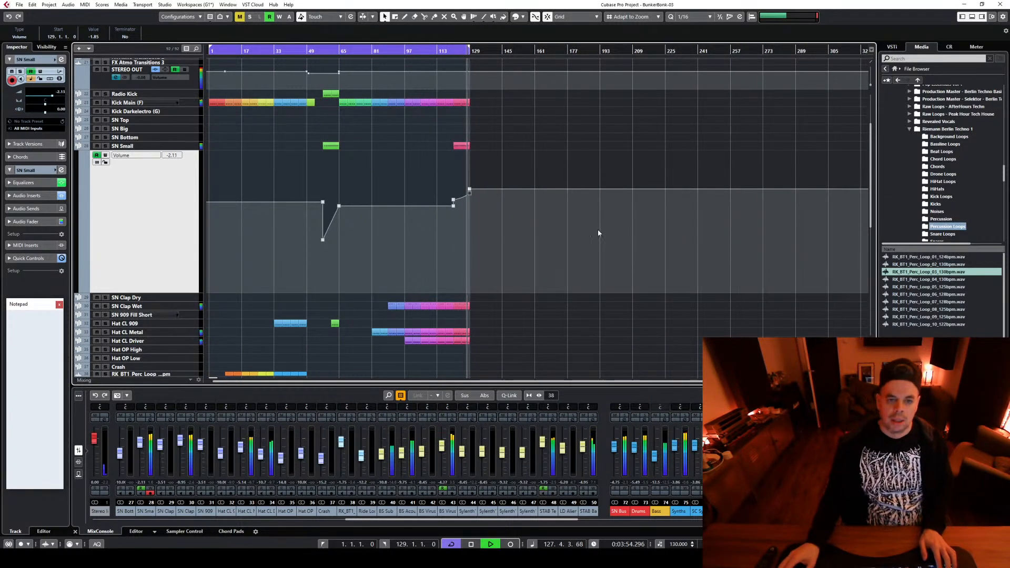
scroll(597, 229, "down", 3)
key("space")
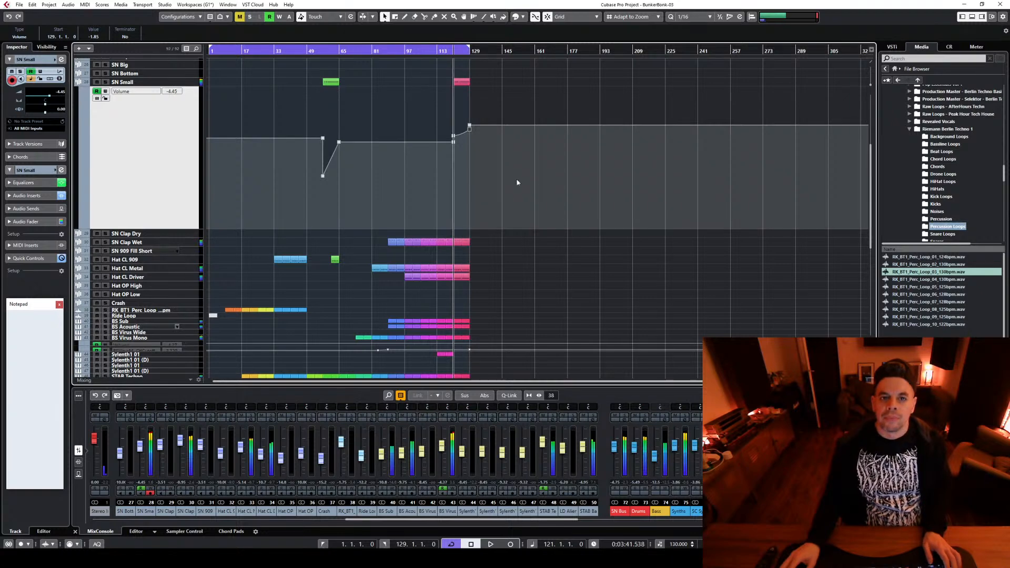
Extend the cycle range's end to bar 168 and play the arrangement from bar 113
scroll(515, 198, "up", 6)
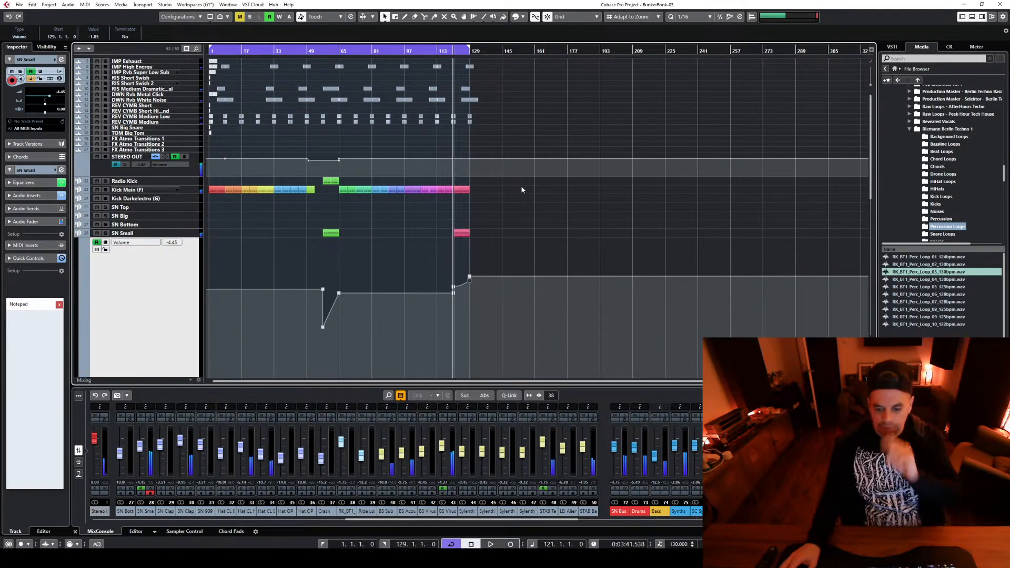
left_click_drag(467, 50, 518, 57)
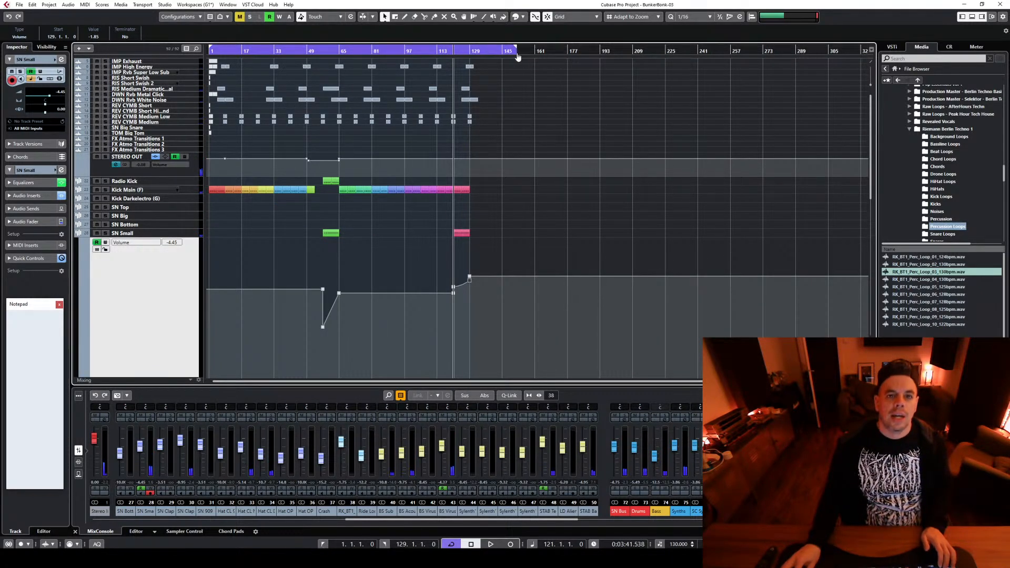
scroll(536, 208, "down", 7)
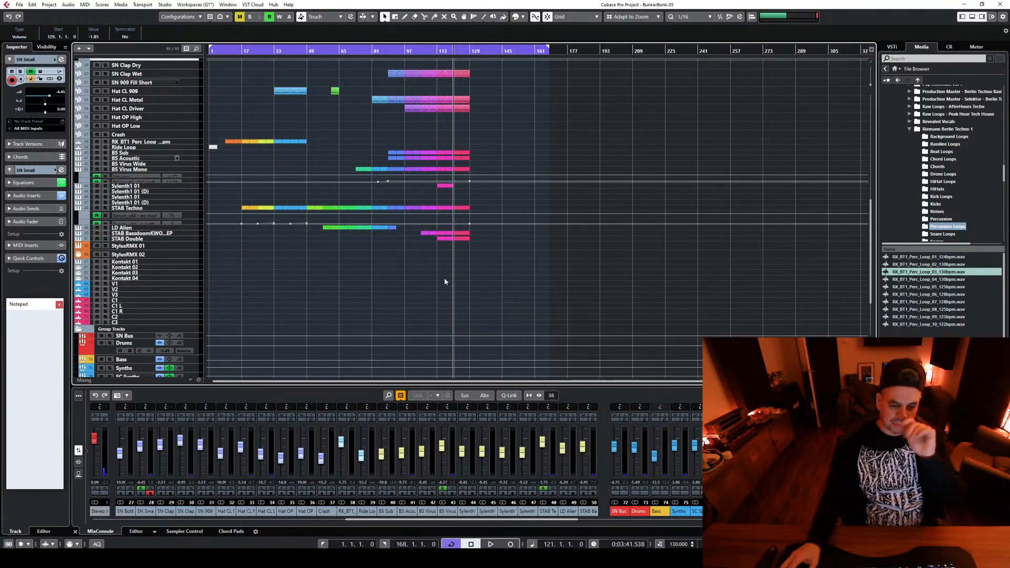
scroll(445, 275, "up", 3)
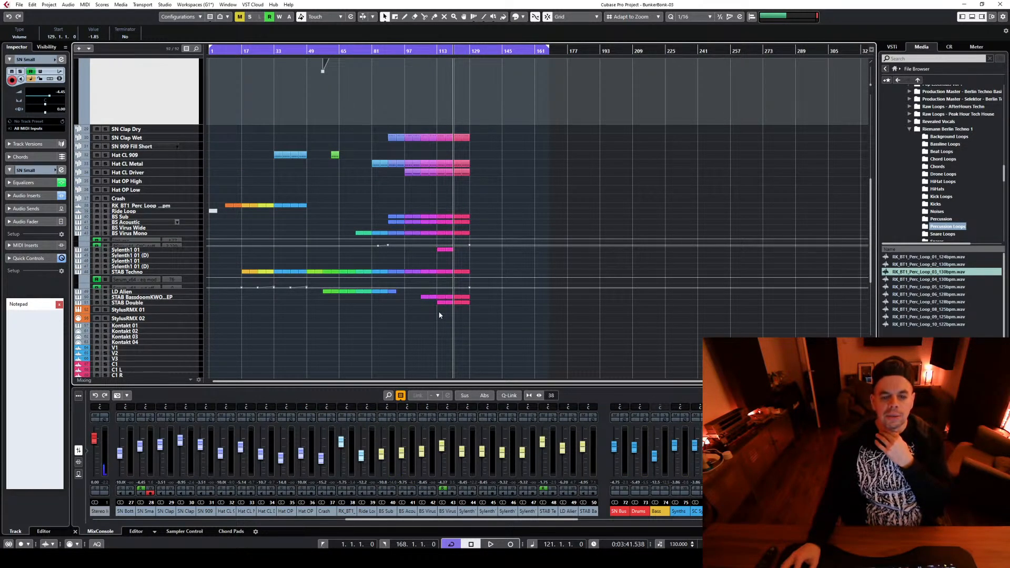
left_click(436, 52)
scroll(446, 337, "up", 3)
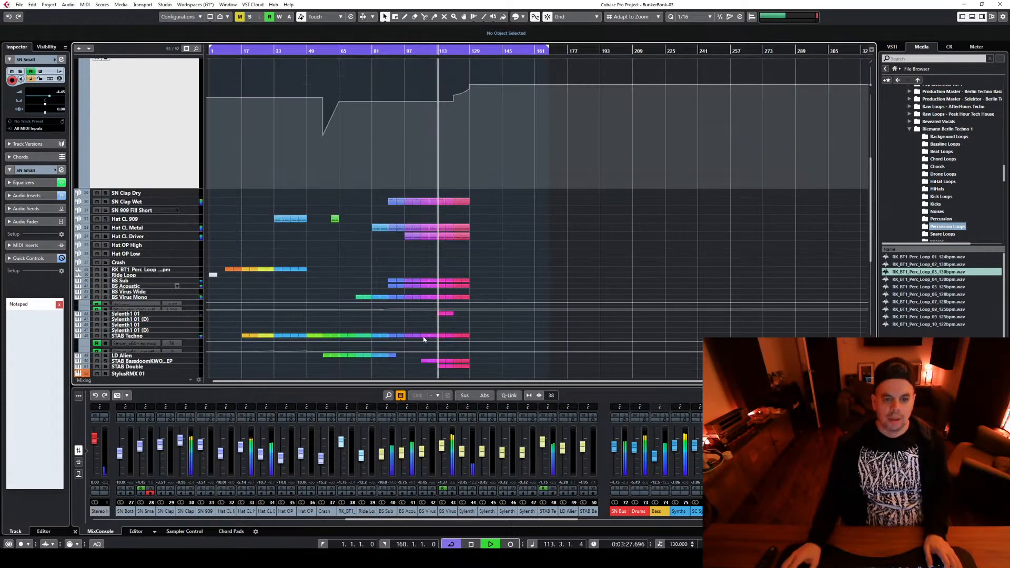
Play the arrangement from around bars 98, 80 and 91 to compare the sections
left_click(406, 52)
key("space")
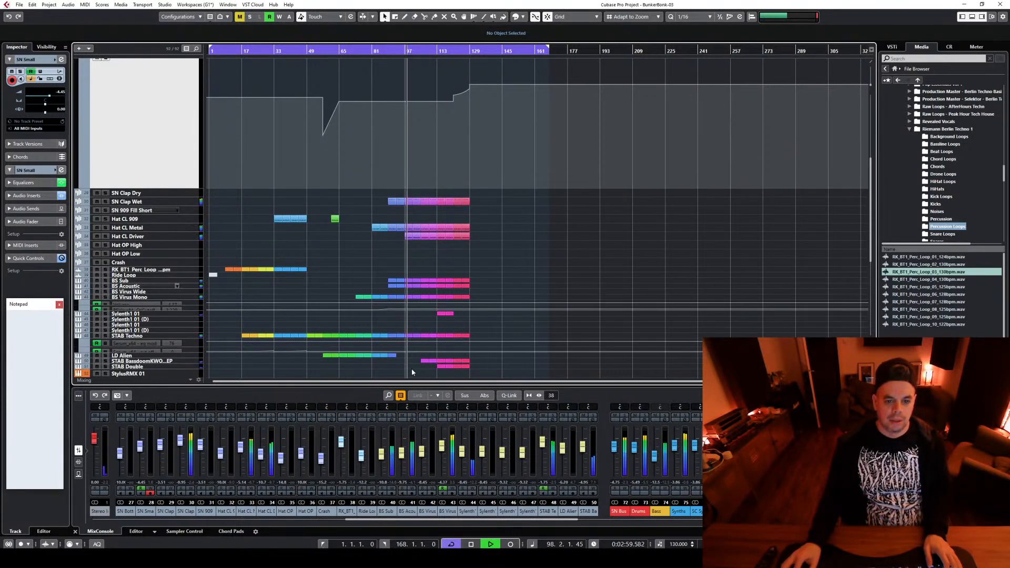
scroll(410, 371, "down", 3)
key("space")
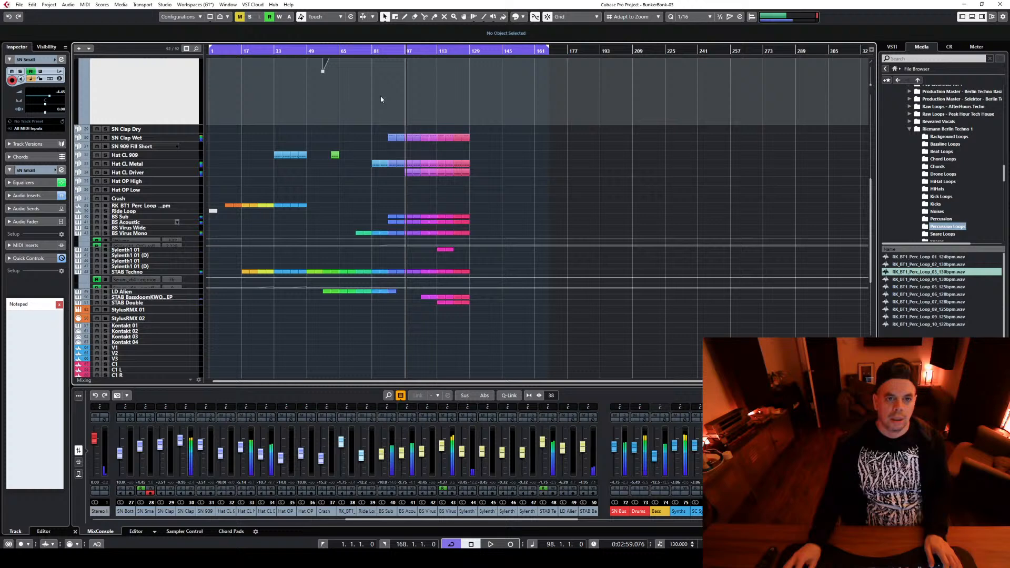
left_click(370, 49)
key("space")
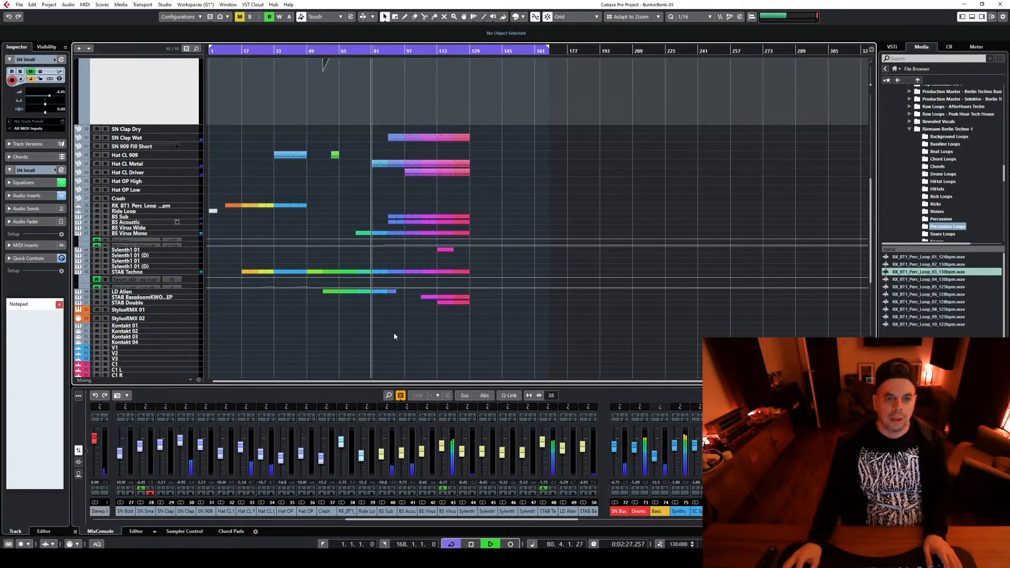
key("space")
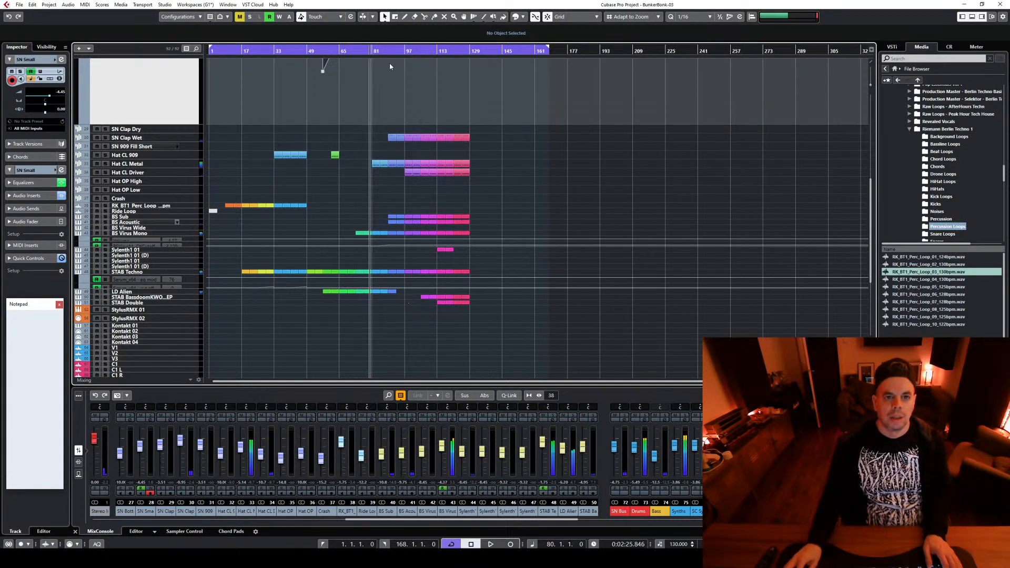
left_click(389, 65)
key("space")
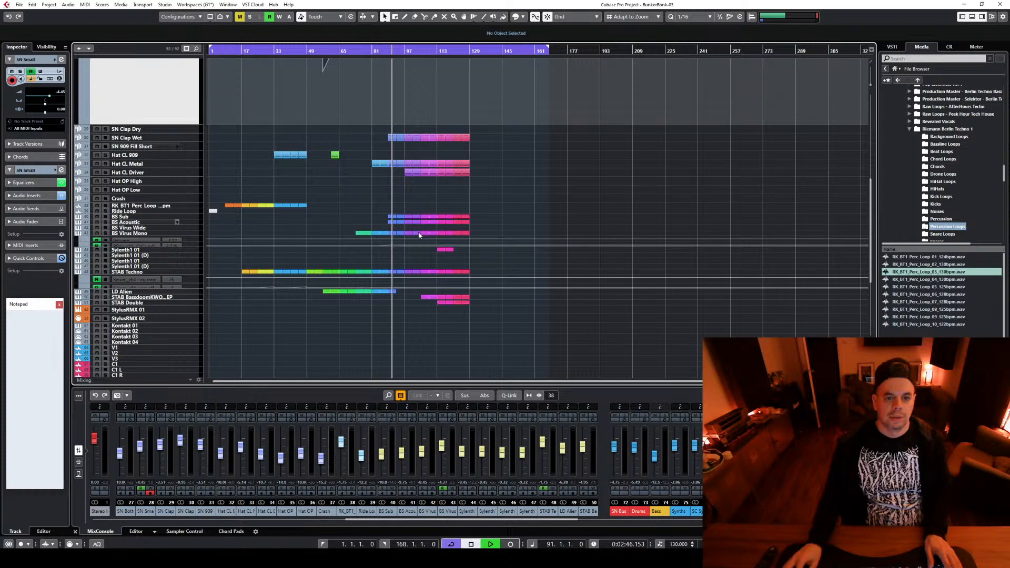
key("space")
Copy the parts on all tracks from bars 89 to 97 to bar 129
left_click_drag(391, 303, 471, 188)
scroll(396, 200, "up", 3)
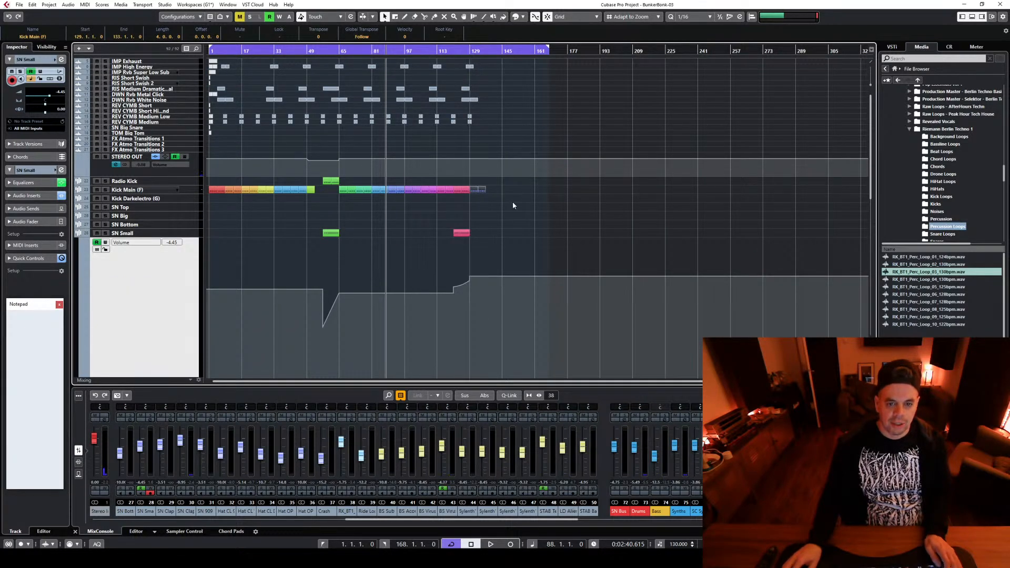
scroll(505, 231, "down", 3)
scroll(508, 262, "up", 5)
scroll(427, 263, "down", 4)
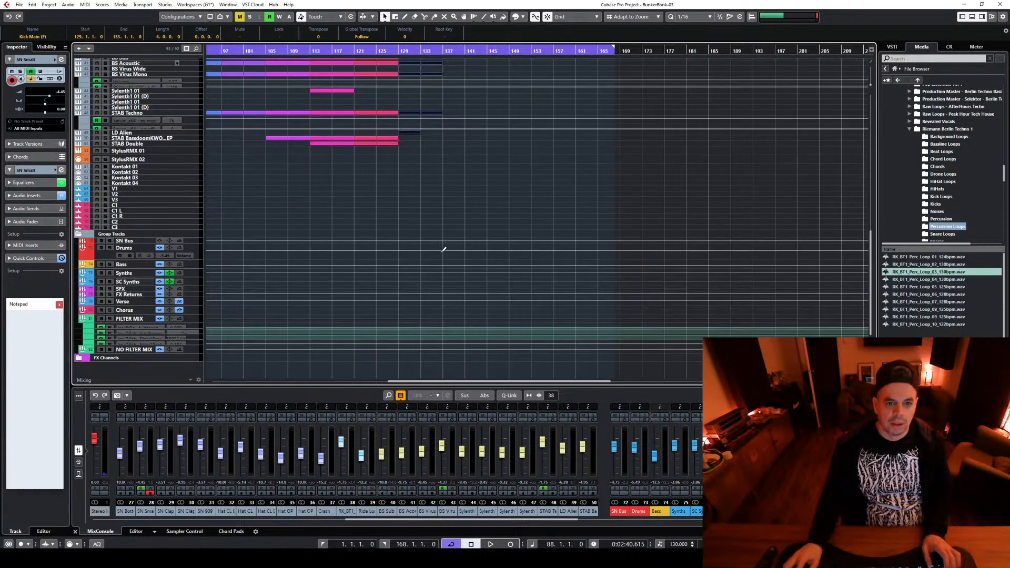
Copy a four-bar part of the STAB Bassdoom and STAB Double tracks to bar 129 and play from there
left_click(444, 249)
left_click_drag(388, 136, 411, 137)
left_click(403, 76)
key("space")
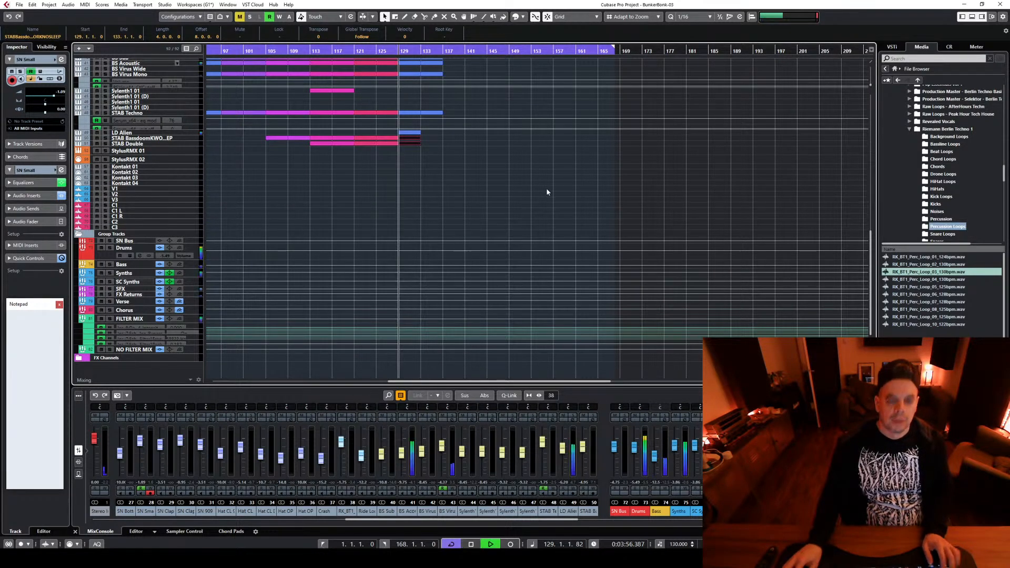
Delete the LD Alien part at bar 129 and copy the two STAB parts to bar 133
left_click(418, 133)
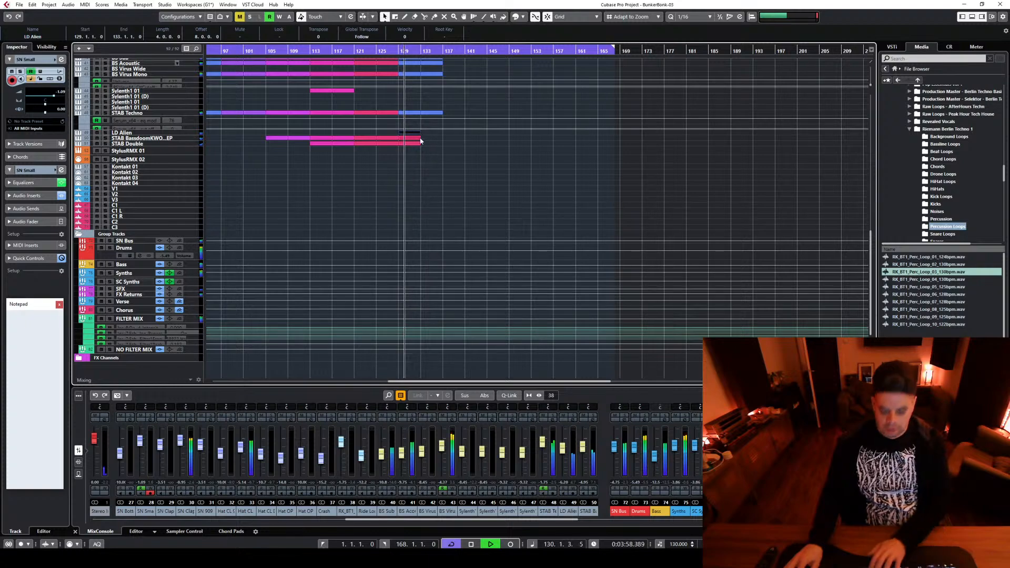
key("Delete")
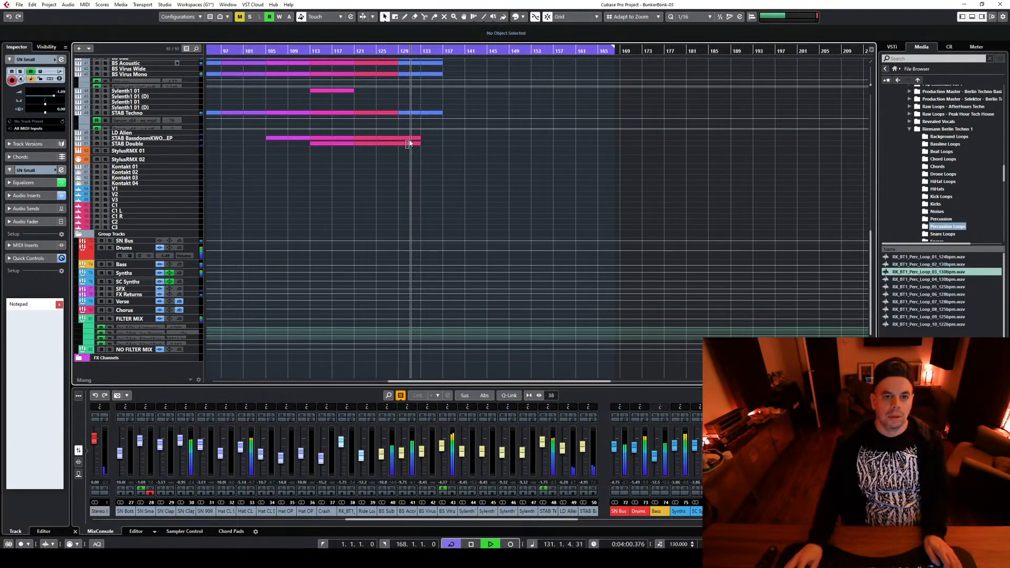
left_click_drag(409, 141, 429, 141)
scroll(476, 205, "up", 5)
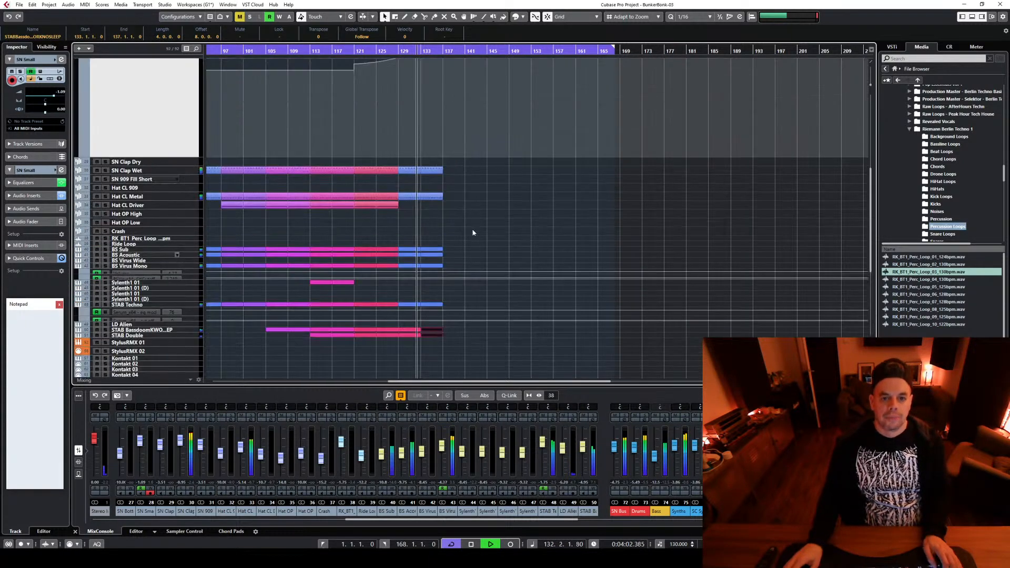
Select the parts on all tracks between bars 129 and 137 and colour them red
key("space")
left_click_drag(406, 350, 484, 161)
left_click(522, 17)
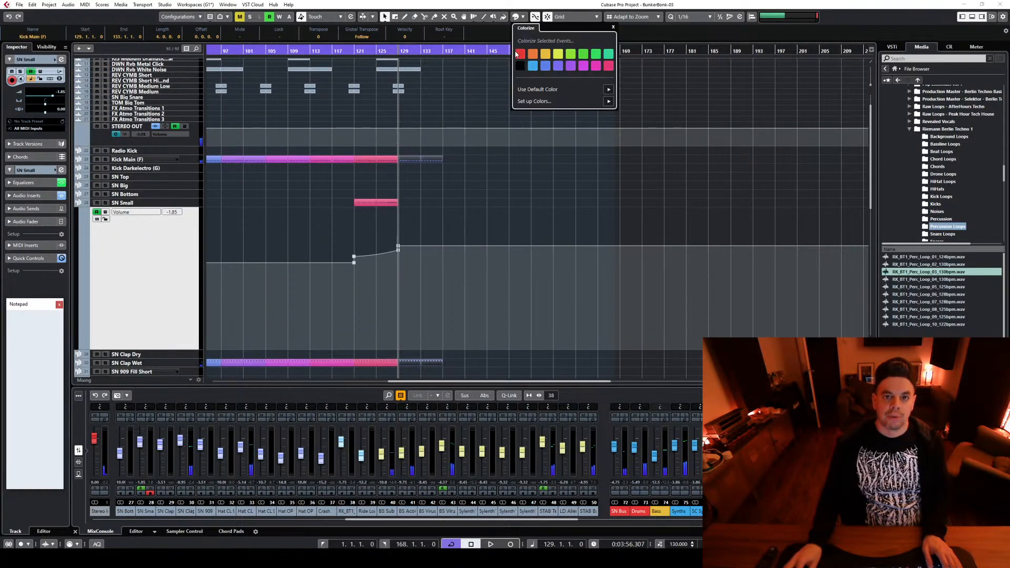
left_click(519, 177)
key("space")
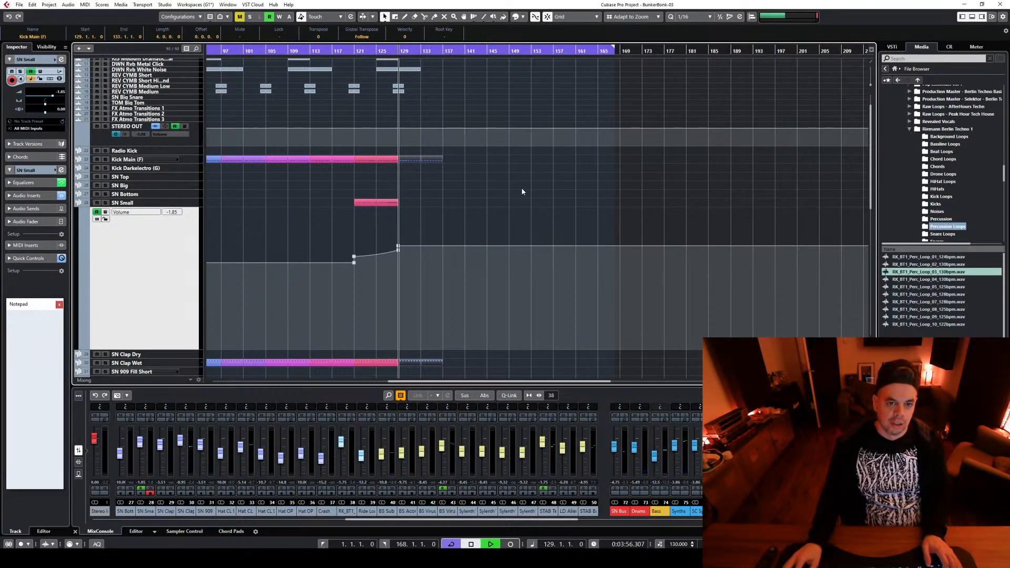
scroll(520, 184, "down", 3)
left_click(511, 129)
key("space")
left_click_drag(401, 80, 484, 260)
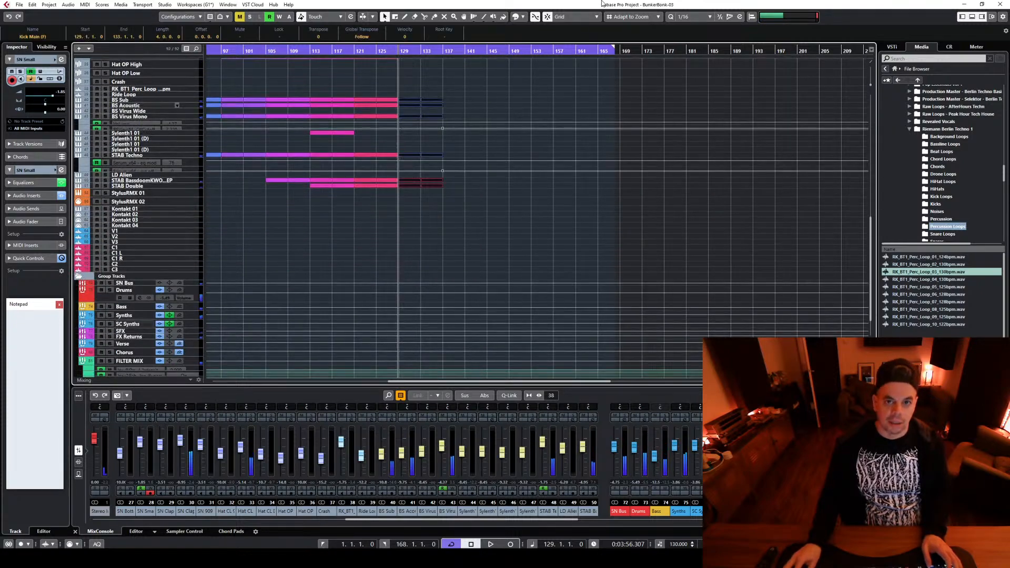
left_click(523, 18)
left_click(520, 54)
Play the copied section from bar 129 and look over its parts
key("space")
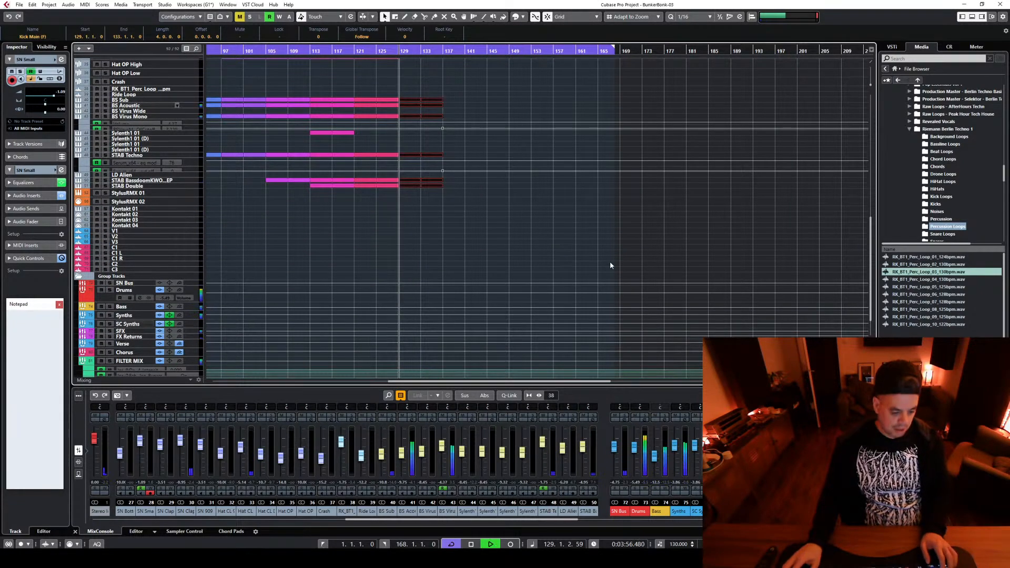
scroll(569, 261, "up", 10)
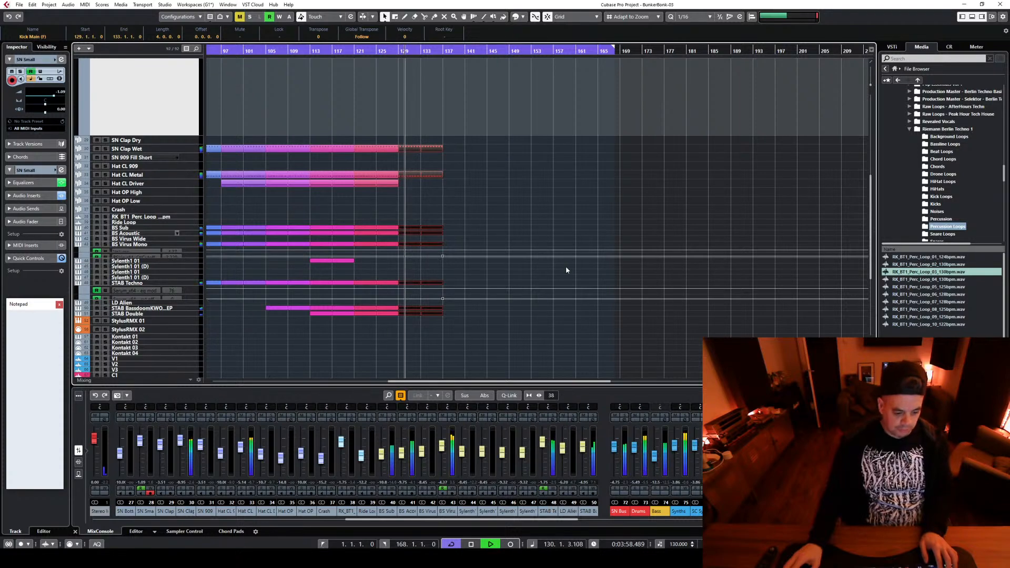
scroll(563, 267, "down", 8)
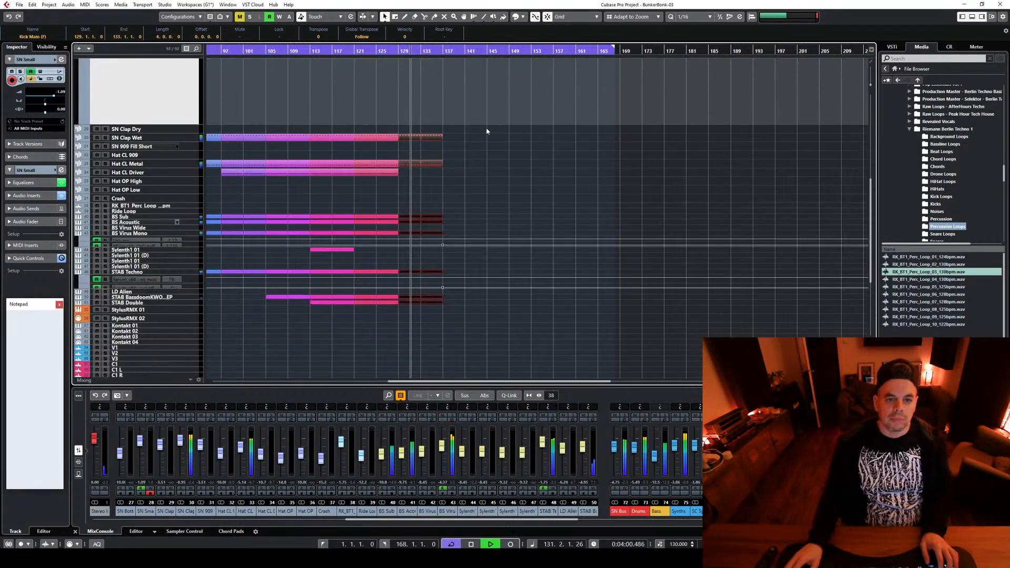
scroll(563, 267, "up", 3)
key("space")
Play from around bar 125, keeping the cycle on, to check the transition into bar 129
left_click(374, 49)
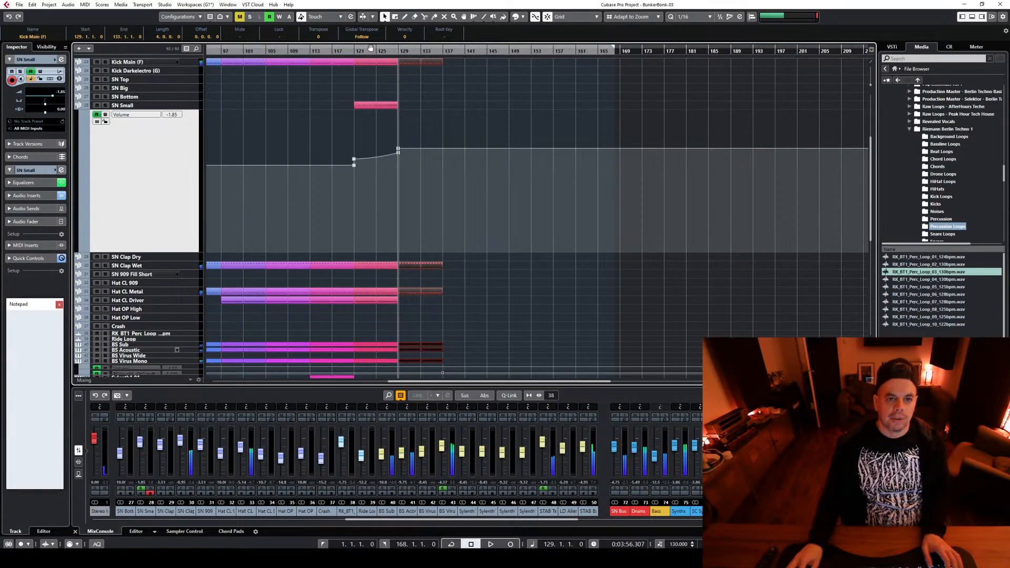
left_click(370, 49)
left_click(378, 52)
key("space")
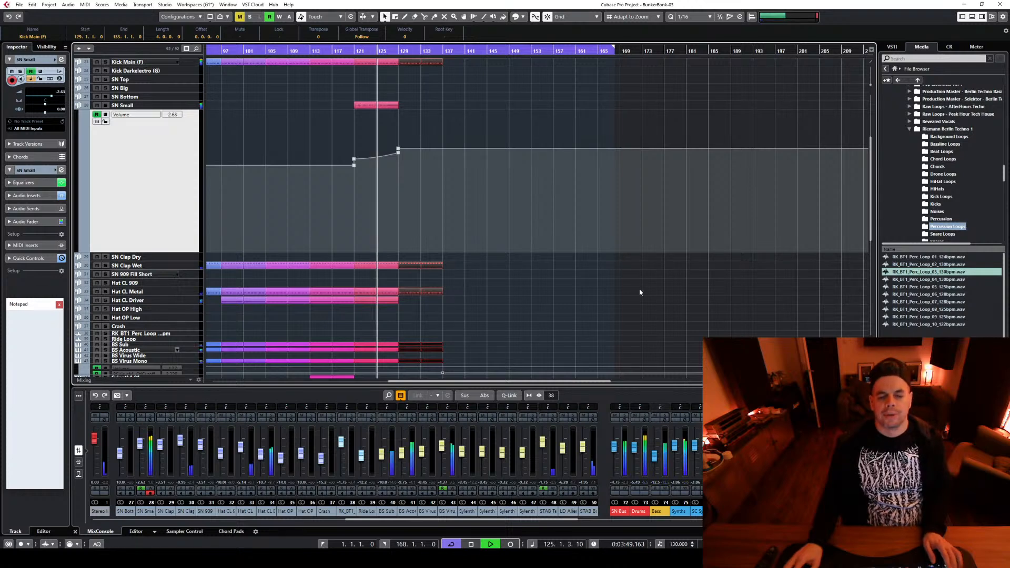
scroll(635, 290, "down", 3)
scroll(510, 237, "down", 3)
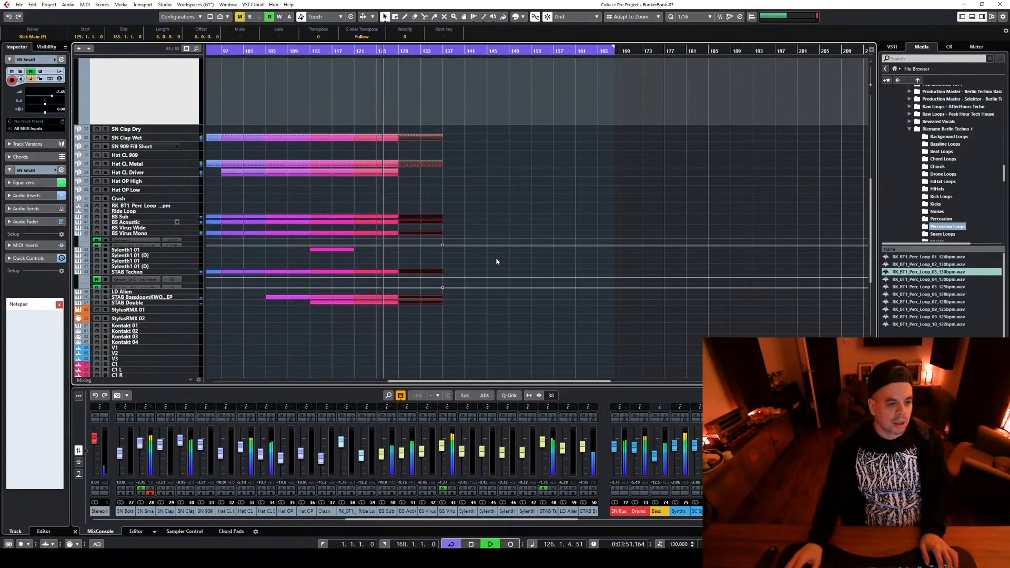
key("space")
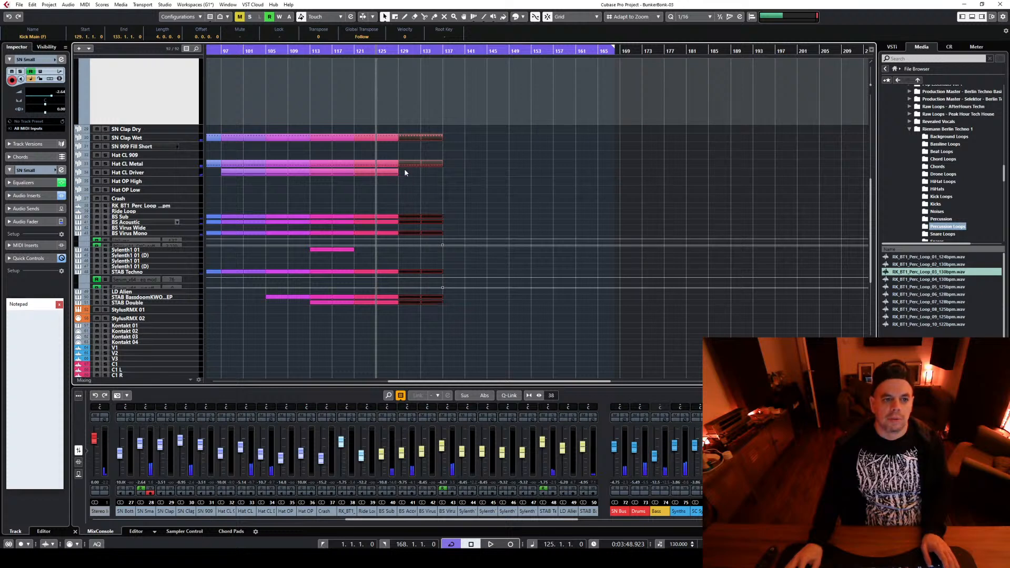
key("space")
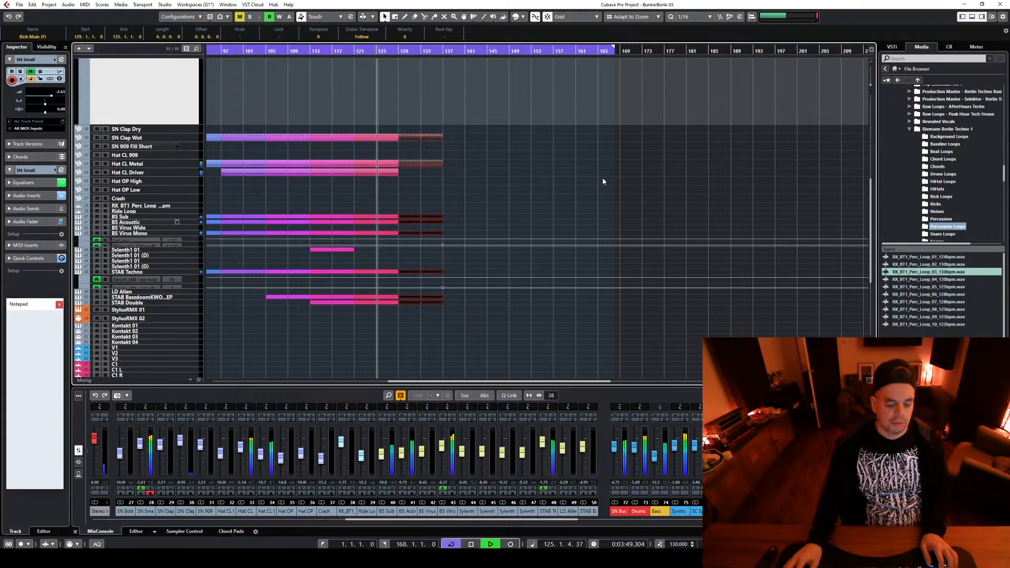
scroll(601, 179, "up", 3)
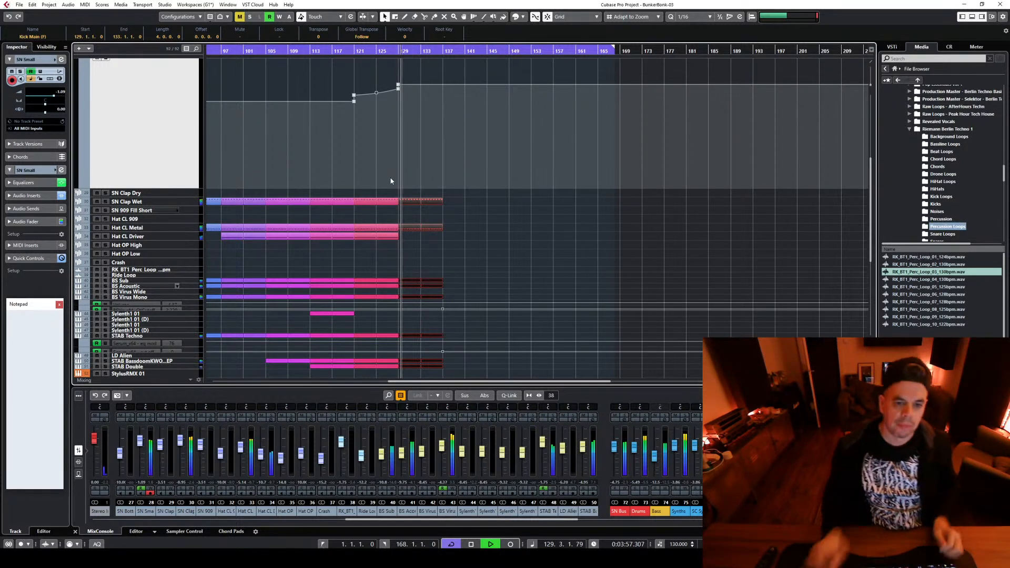
key("space")
Copy the Hat CL Metal part at bar 129 onto the Crash track and give the copy the default colour
scroll(567, 268, "up", 4)
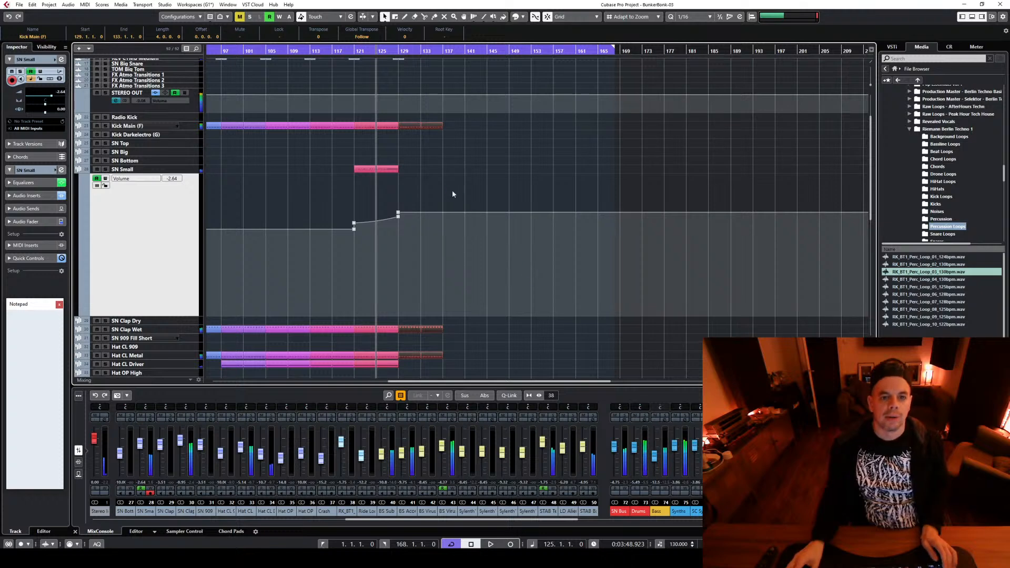
scroll(452, 194, "up", 3)
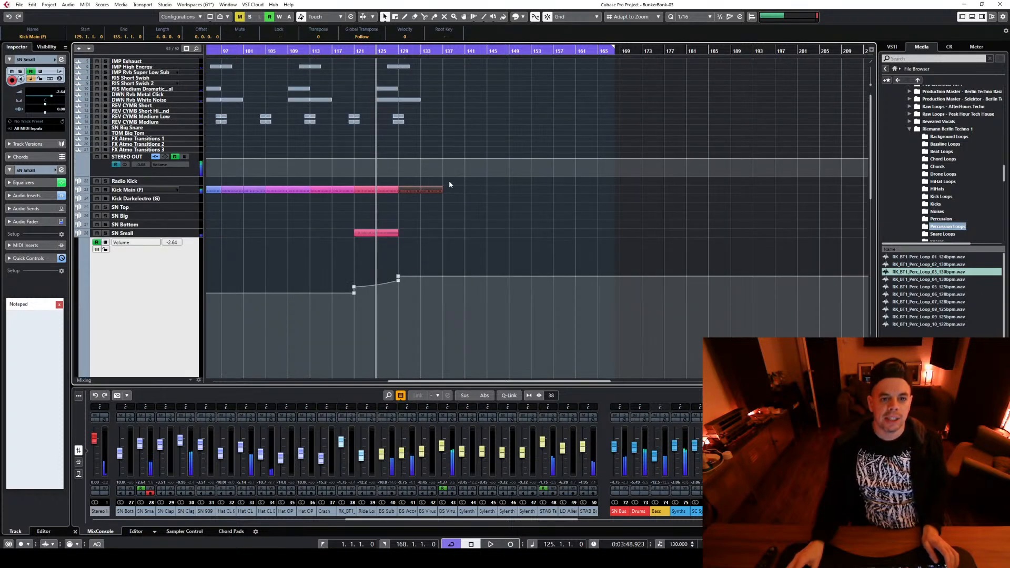
left_click(399, 50)
scroll(537, 268, "down", 9)
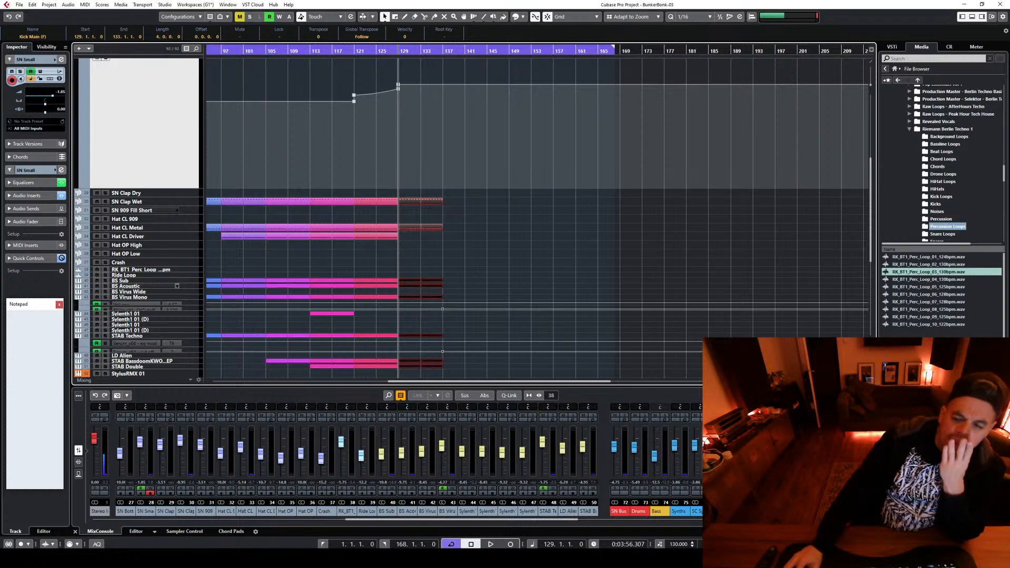
key("g")
key("g")
key("g")
key("g")
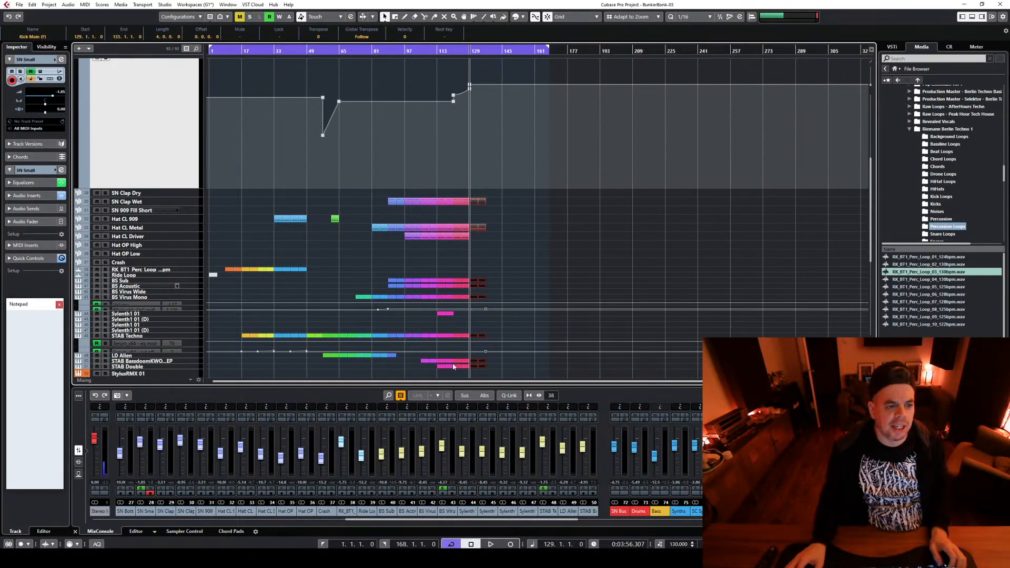
scroll(455, 265, "up", 4, "ctrl")
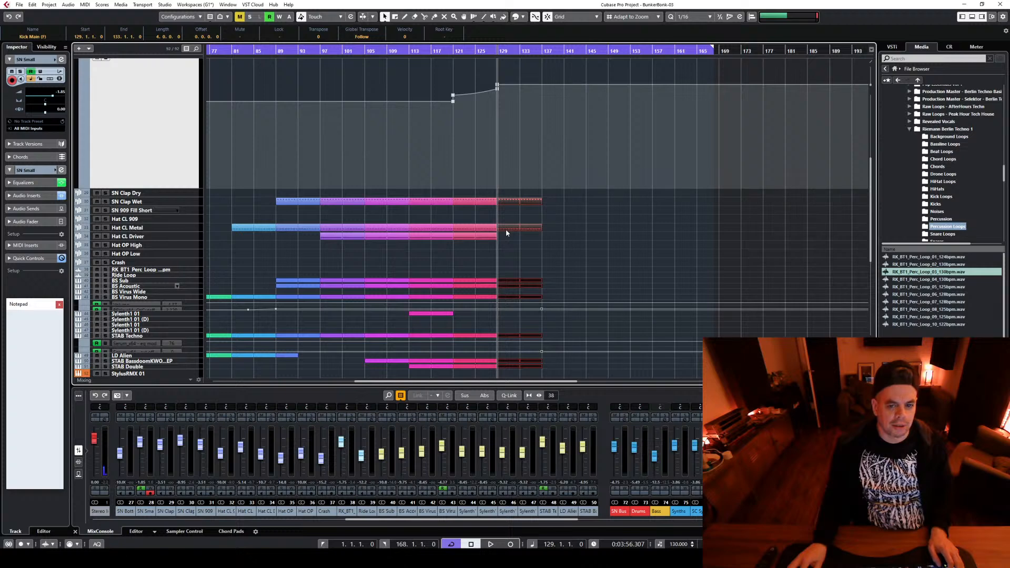
left_click_drag(506, 232, 507, 262)
left_click(523, 16)
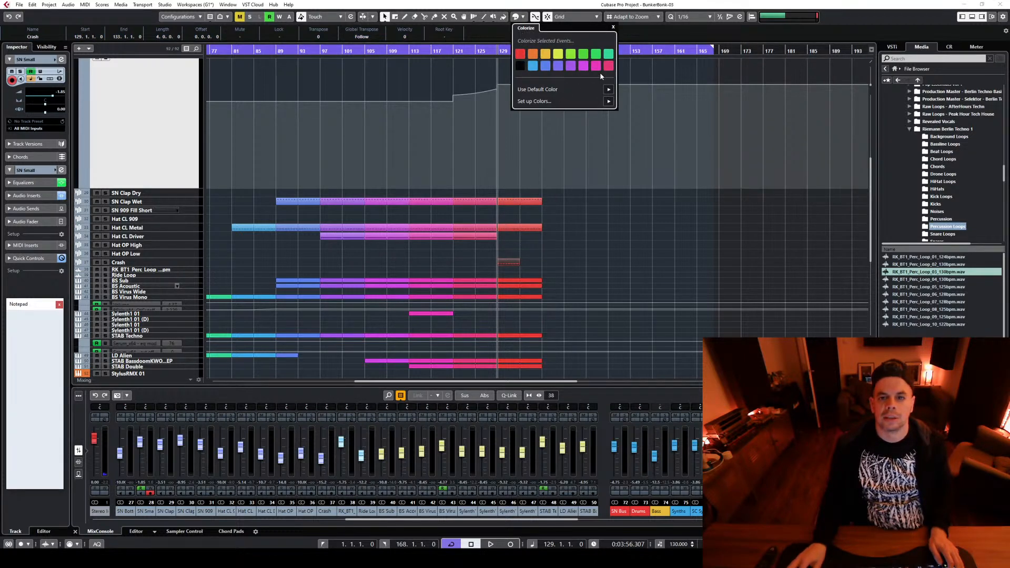
left_click(508, 263)
Replace all notes in the Crash part with a single one-bar note at bar 129 and audition it
double_click(507, 262)
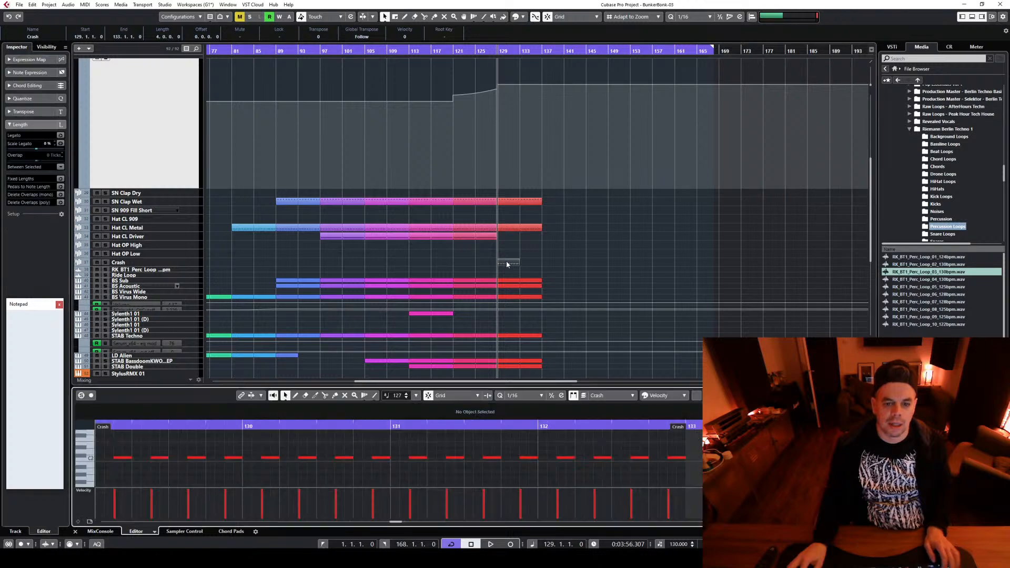
key("ctrl+a")
key("Delete")
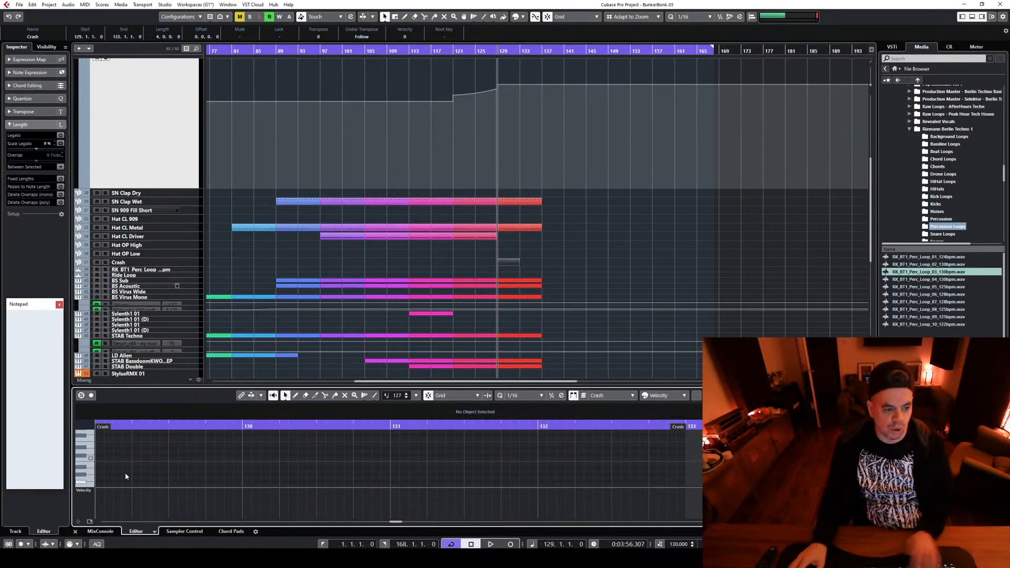
scroll(91, 443, "up", 2)
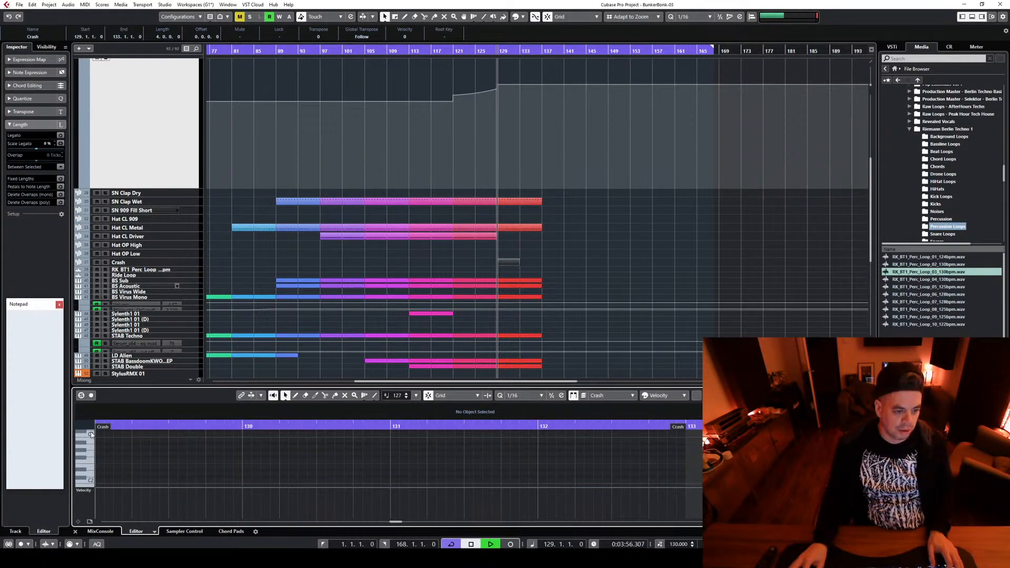
key("space")
left_click_drag(97, 434, 196, 434)
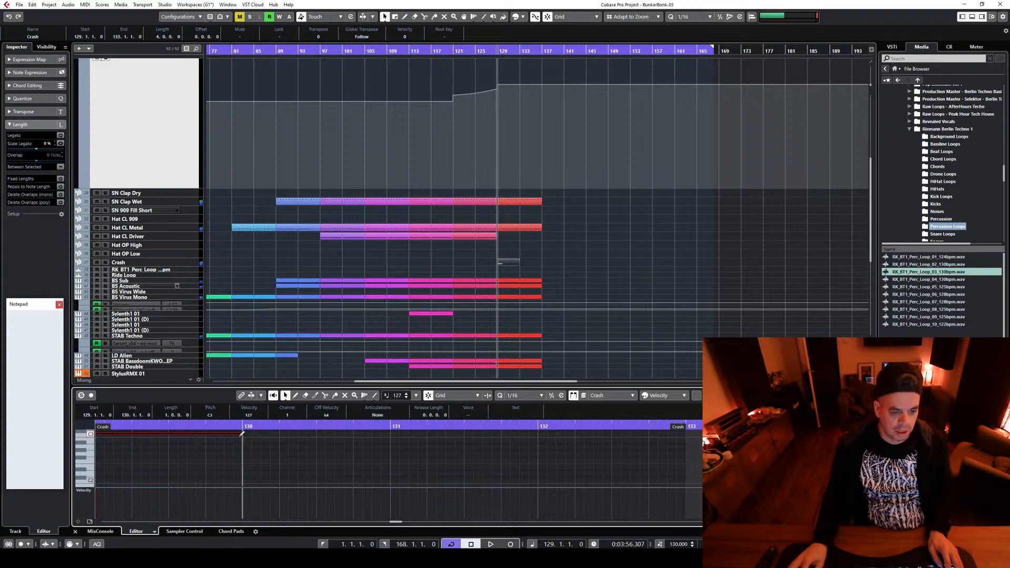
key("space")
key("space")
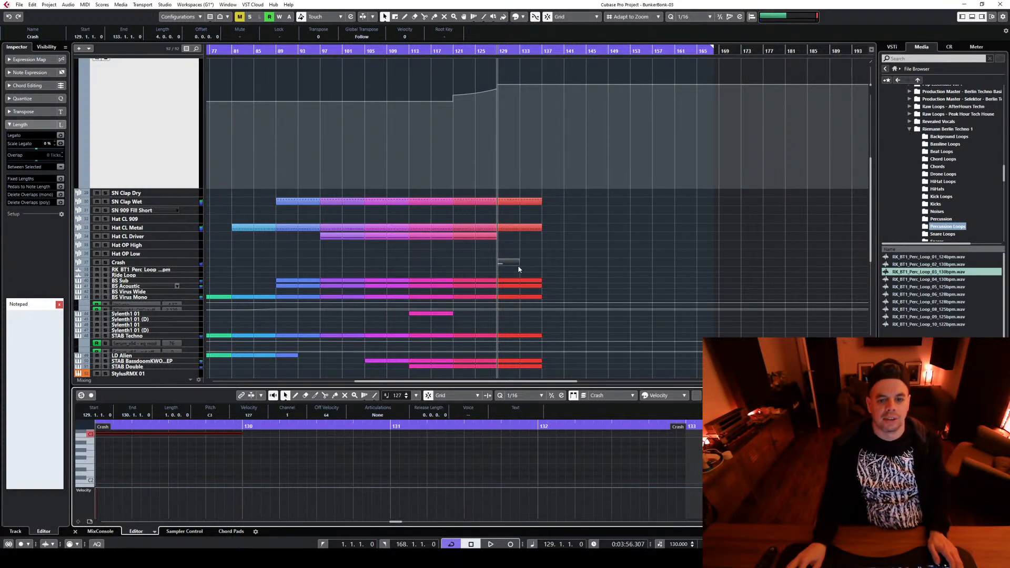
Shorten the Crash part to two bars and copy it to bars 121, 113, 105, 97 and 89
left_click_drag(519, 263, 334, 268)
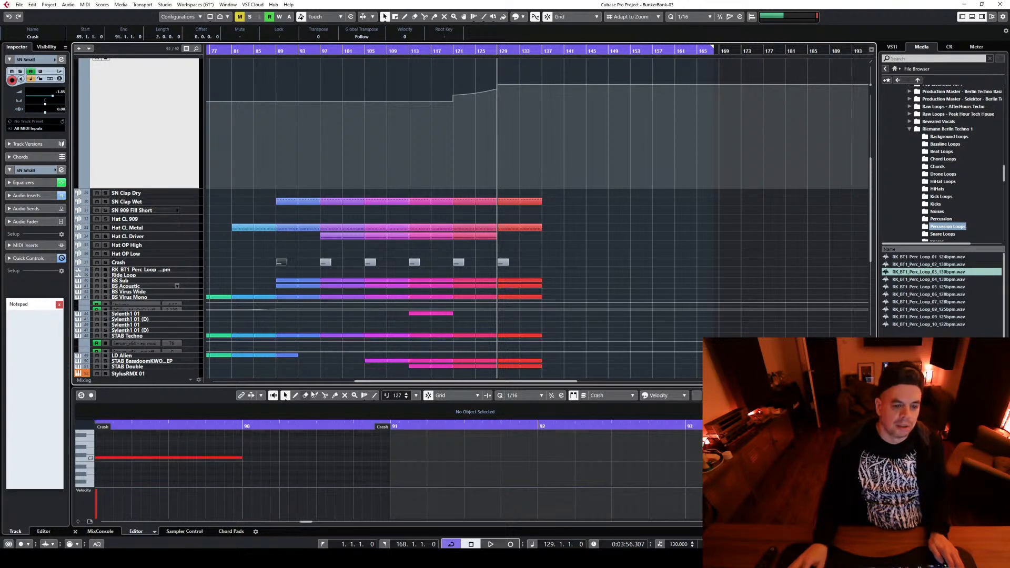
Copy the two-bar Crash part from bar 89 to bars 81, 73 and 65
left_click_drag(366, 382, 257, 391)
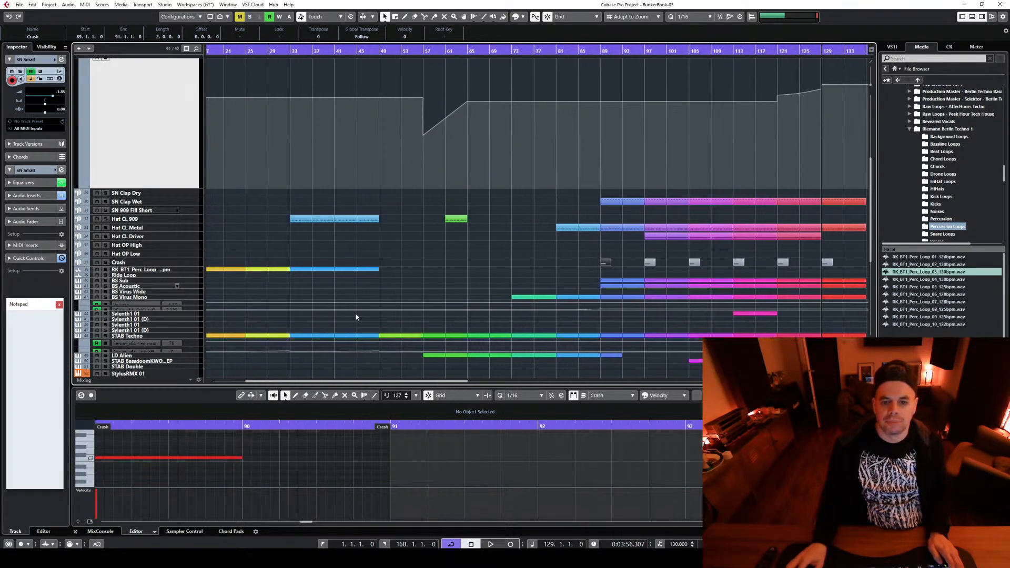
scroll(627, 264, "down", 3)
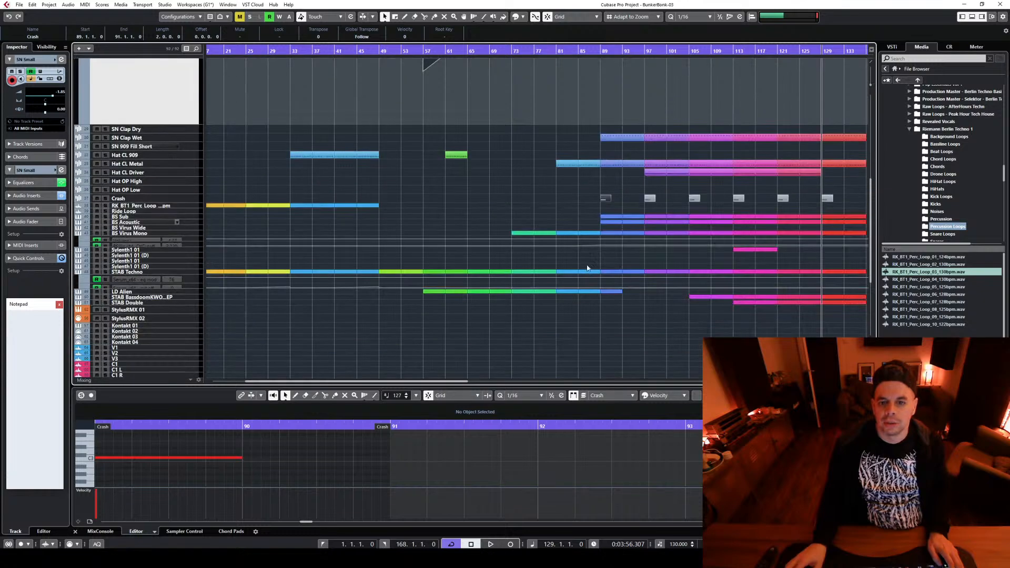
left_click_drag(571, 200, 471, 198)
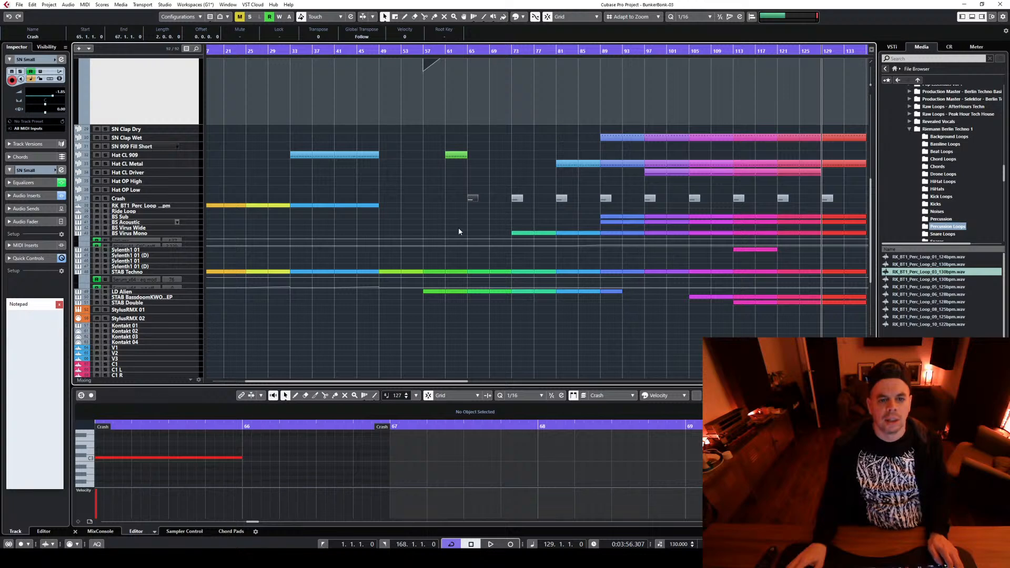
Copy the Crash part into the intro at bars 41, 33, 25, 17 and 9
scroll(459, 229, "up", 5)
left_click_drag(472, 326, 295, 327)
left_click_drag(328, 383, 235, 381)
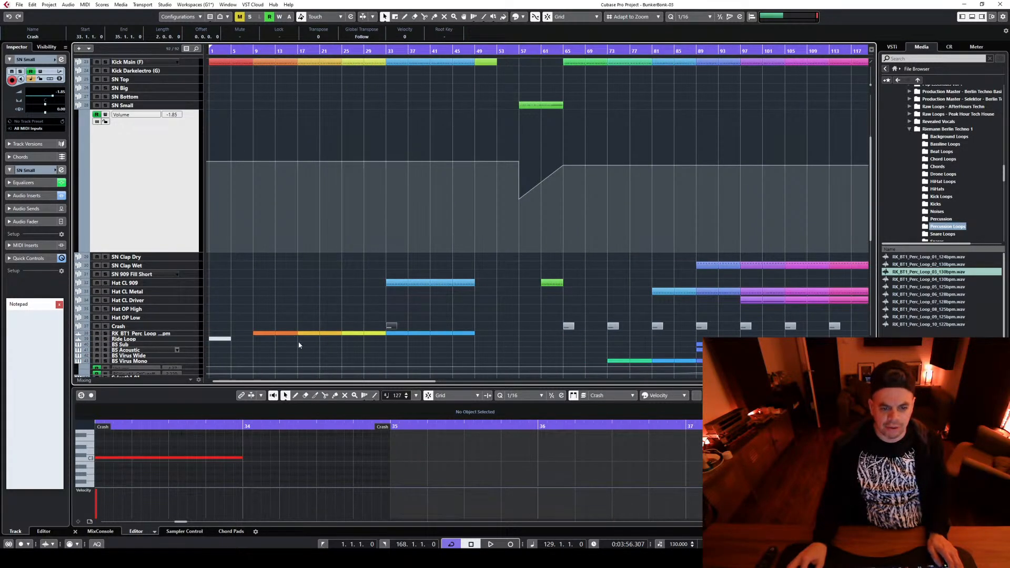
left_click_drag(391, 329, 301, 324)
scroll(328, 183, "down", 3)
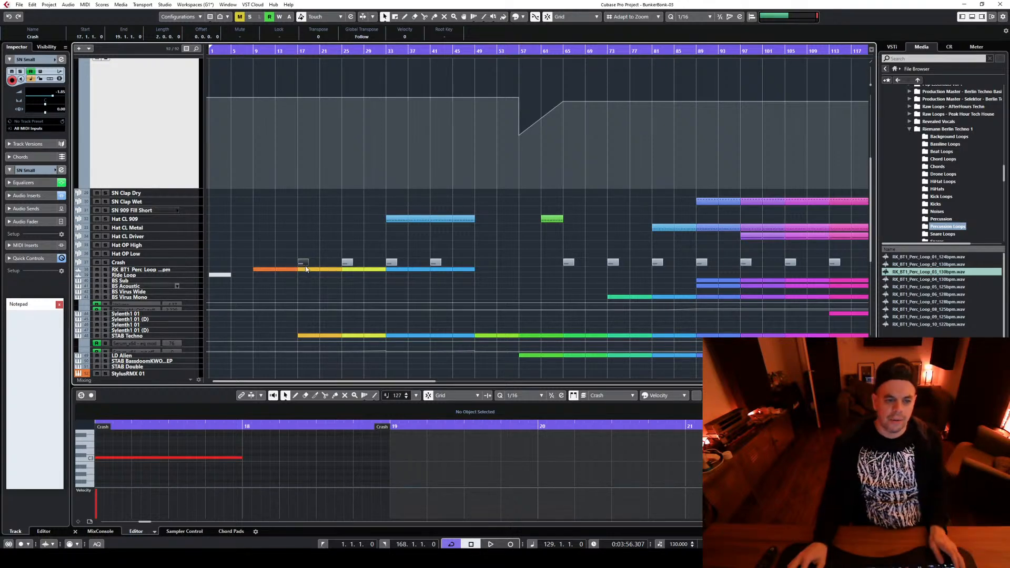
left_click_drag(304, 264, 263, 268)
scroll(312, 265, "up", 5)
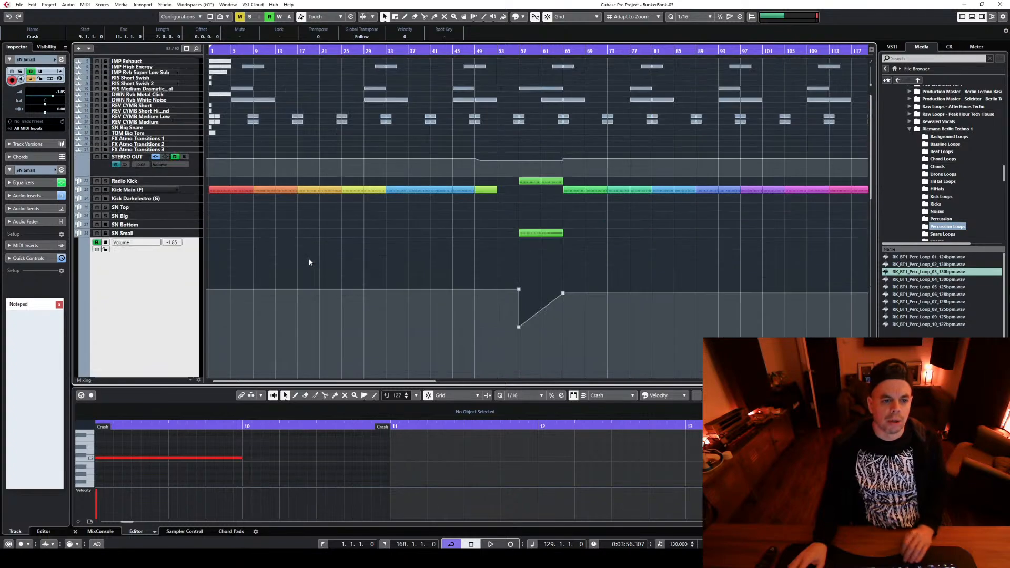
scroll(308, 261, "down", 5)
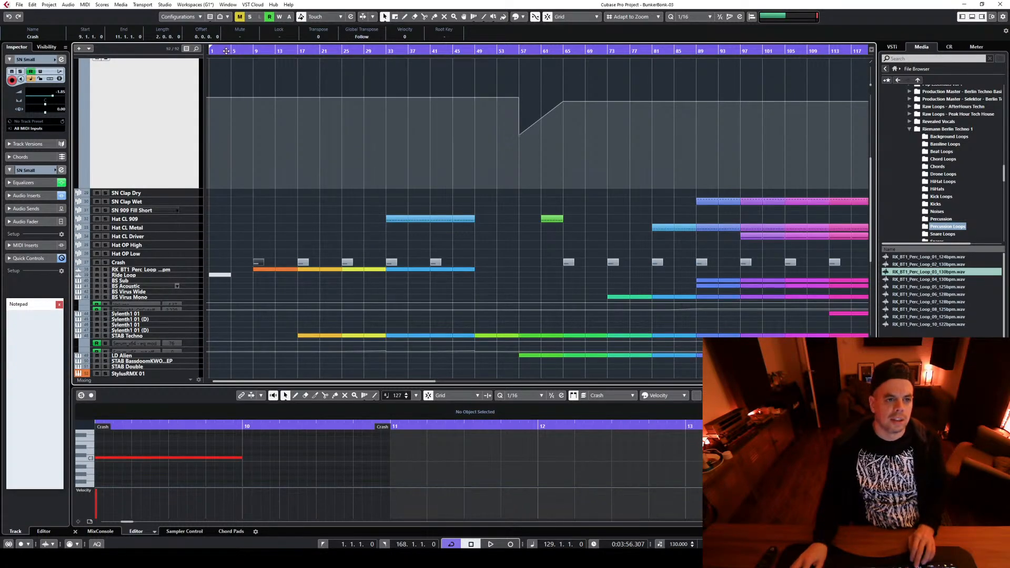
Play from the Crash part at bar 9 to check its sound, and select the Crash track
left_click_drag(226, 51, 209, 52)
key("space")
key("l")
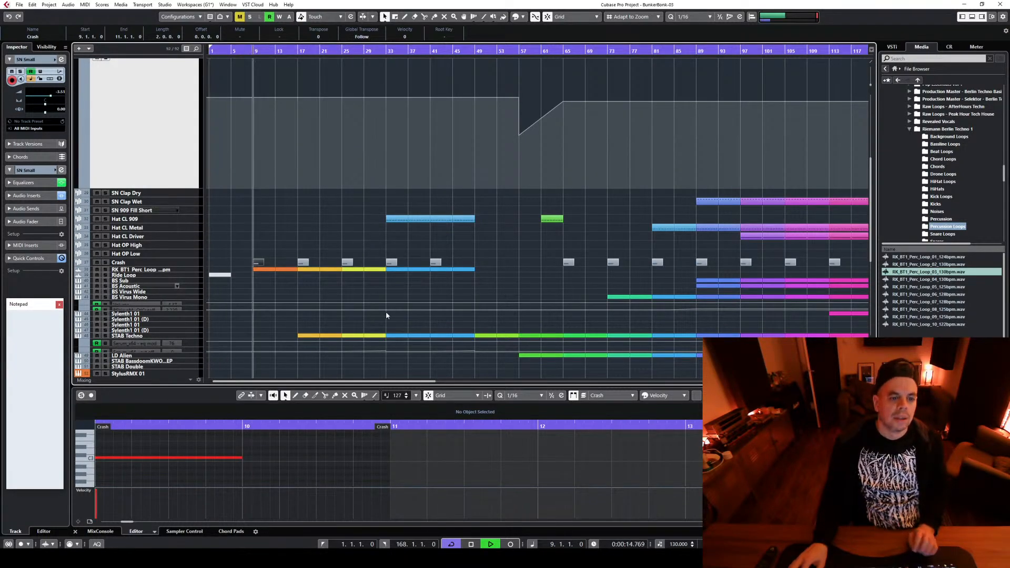
left_click(190, 263)
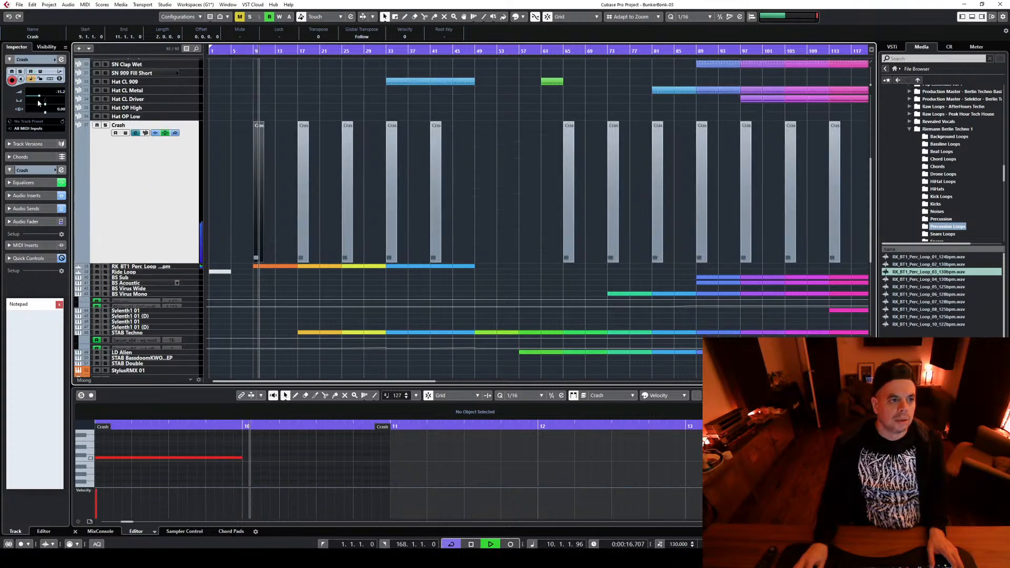
key("space")
Change the Crash channel's first send from Vintage Plate to Raum at -5.91 and audition the crash at bar 9
left_click(145, 133)
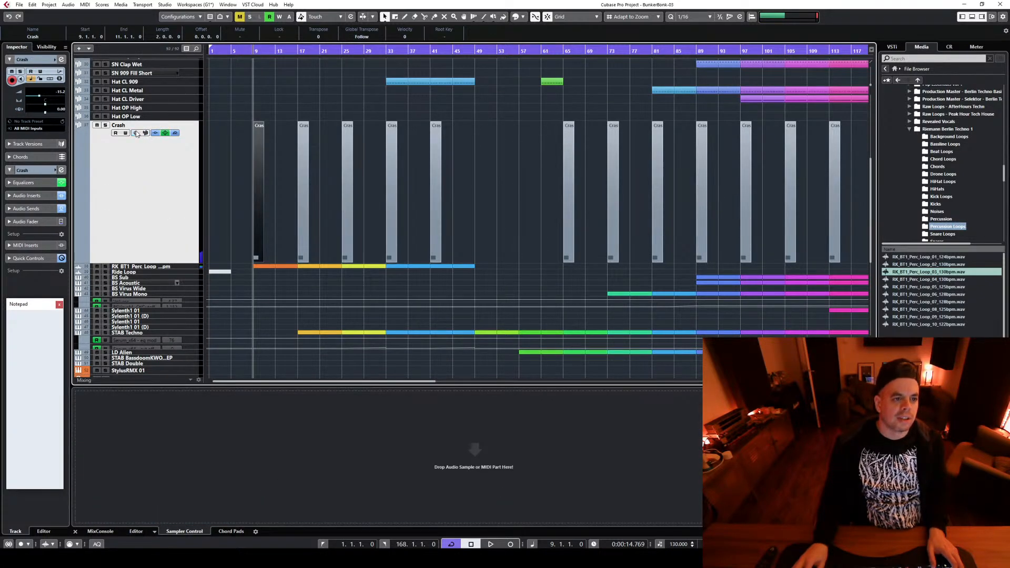
left_click(136, 133)
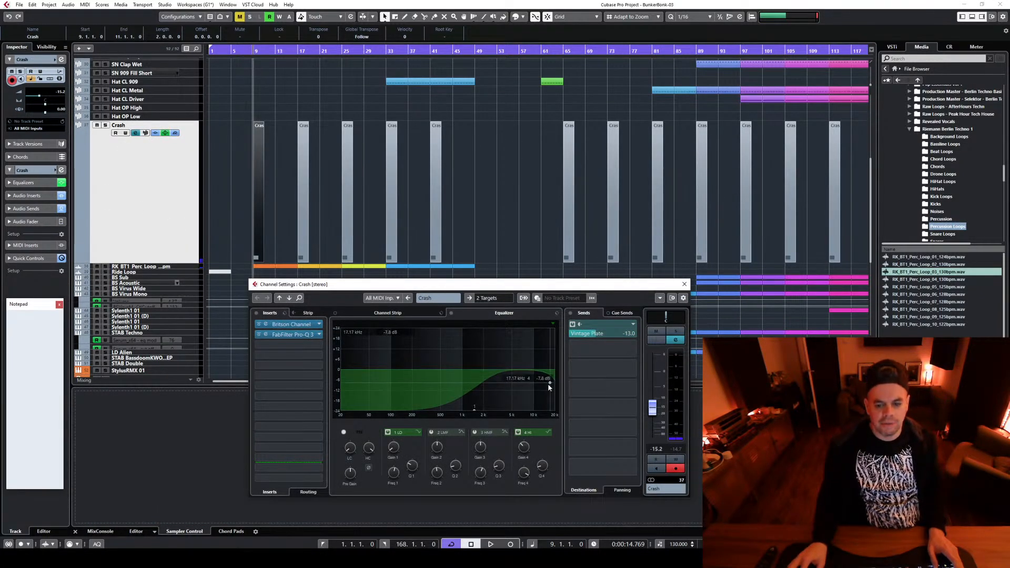
left_click(633, 325)
left_click(604, 363)
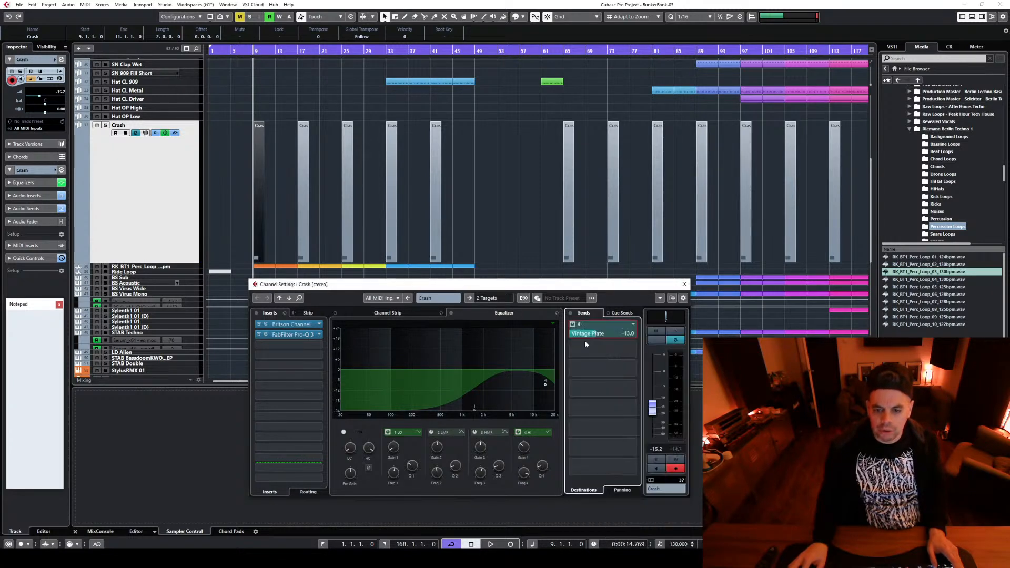
key("space")
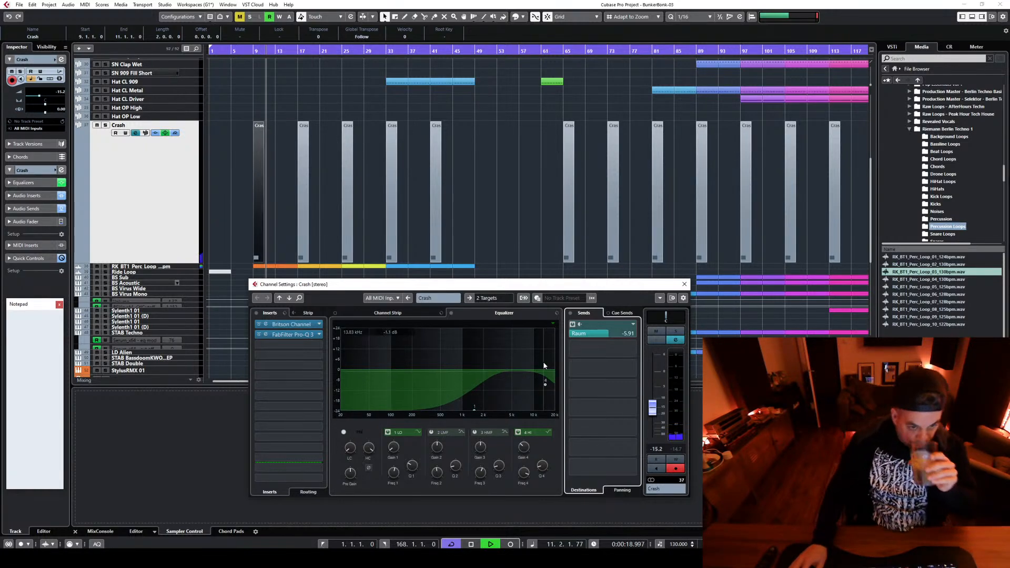
key("space")
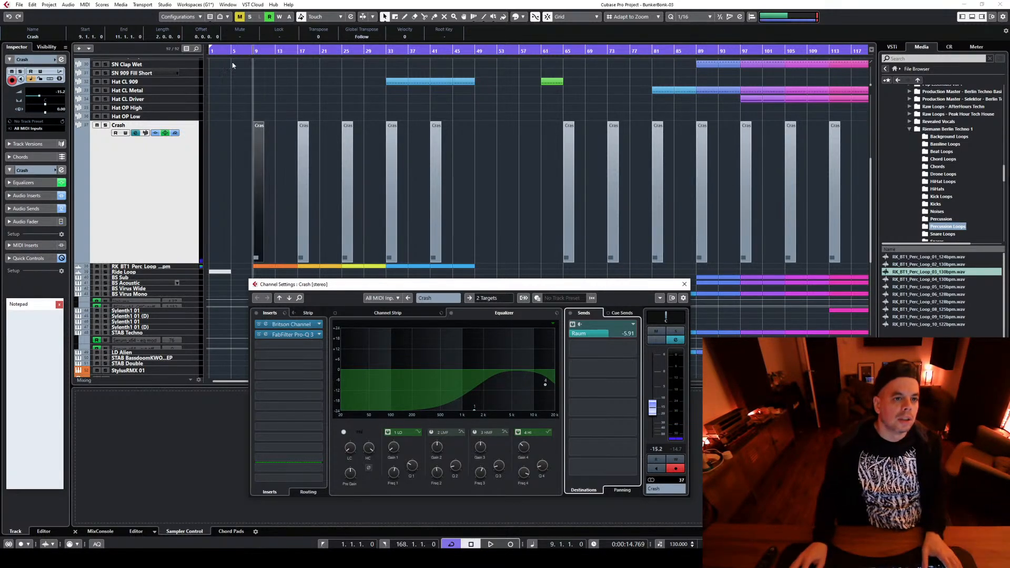
Reduce the Crash track's height, fit the whole arrangement in view and briefly play it from bar 1
left_click(684, 284)
key("period")
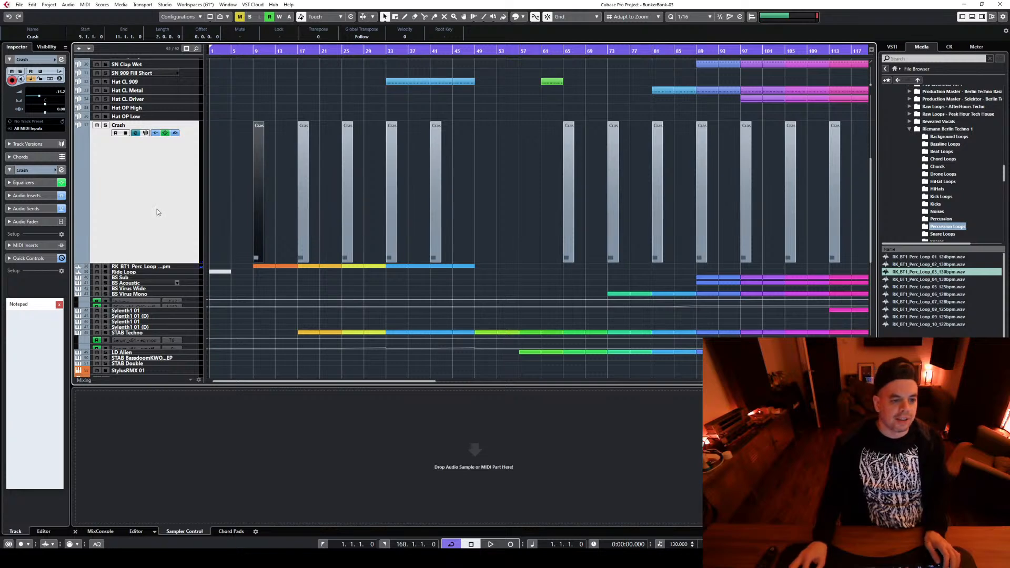
left_click_drag(181, 263, 189, 154)
key("shift+f")
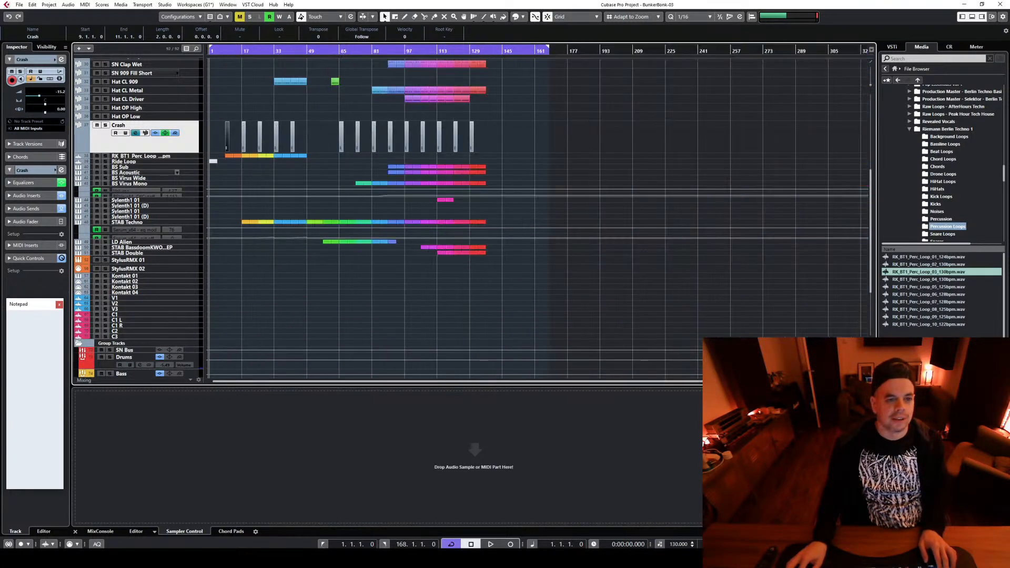
left_click(615, 153)
scroll(623, 142, "up", 5)
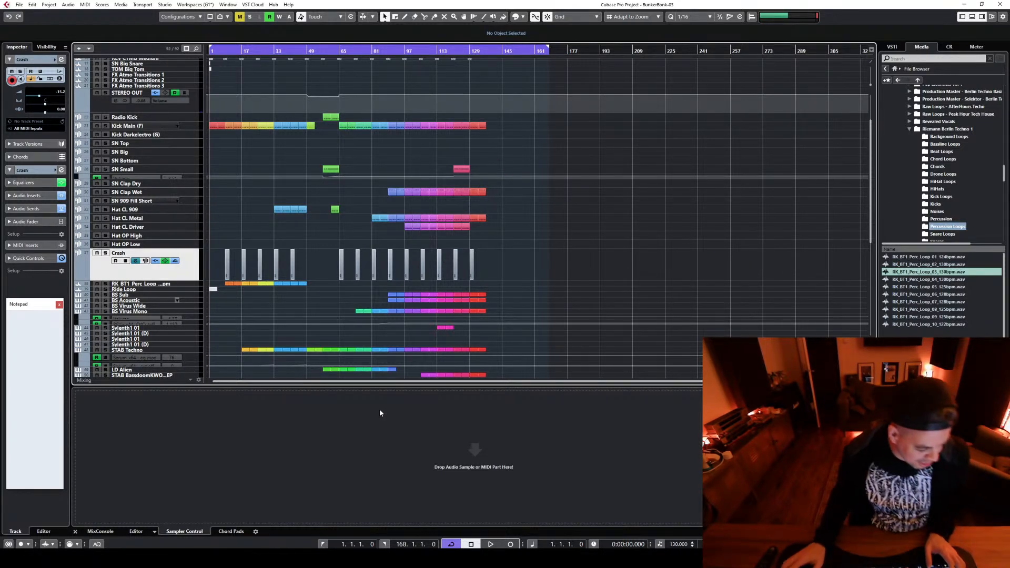
key("space")
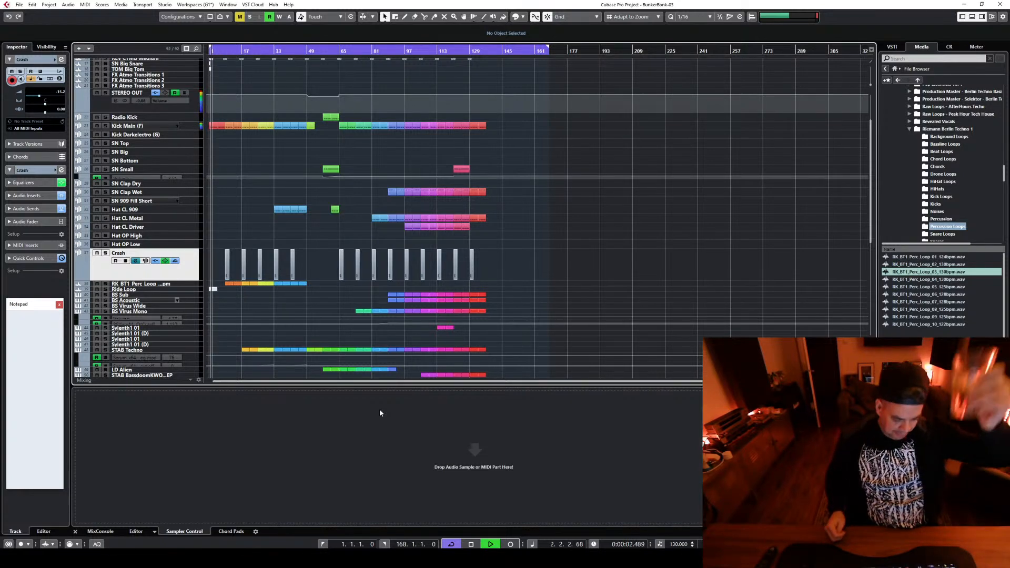
key("space")
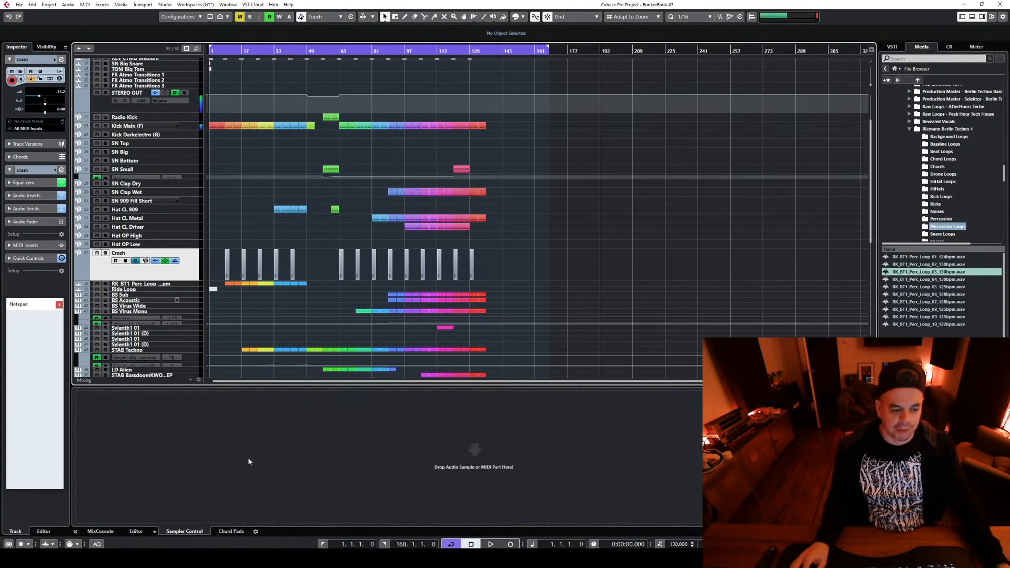
Show the mixer and look over the STEREO OUT channel's settings and inserts
left_click(111, 531)
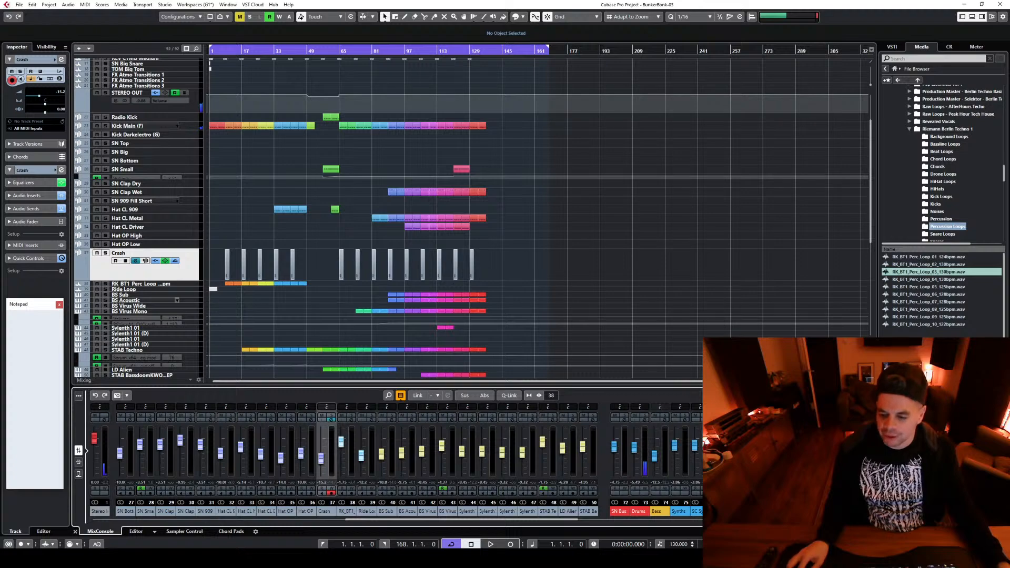
left_click(864, 419)
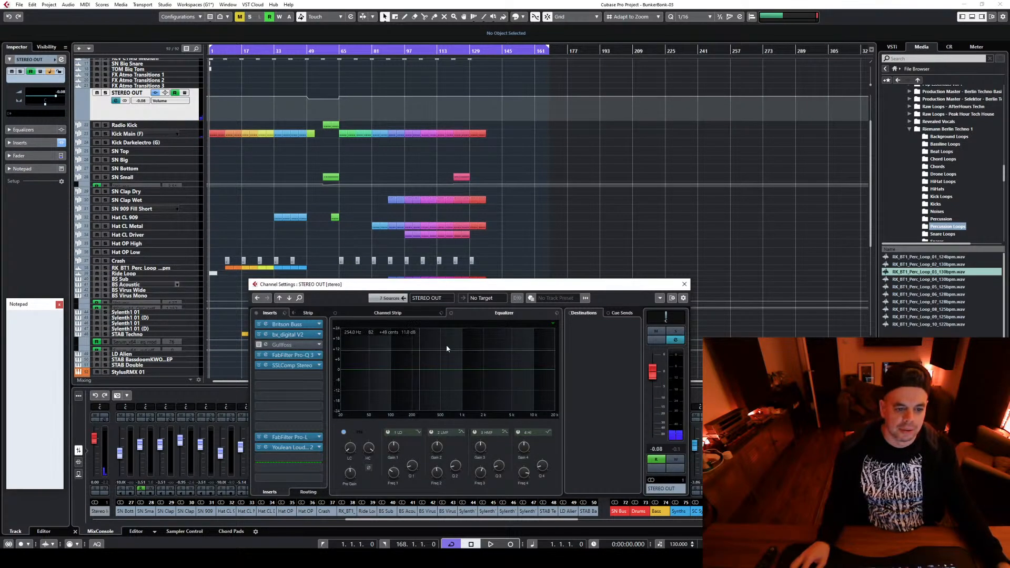
left_click(684, 284)
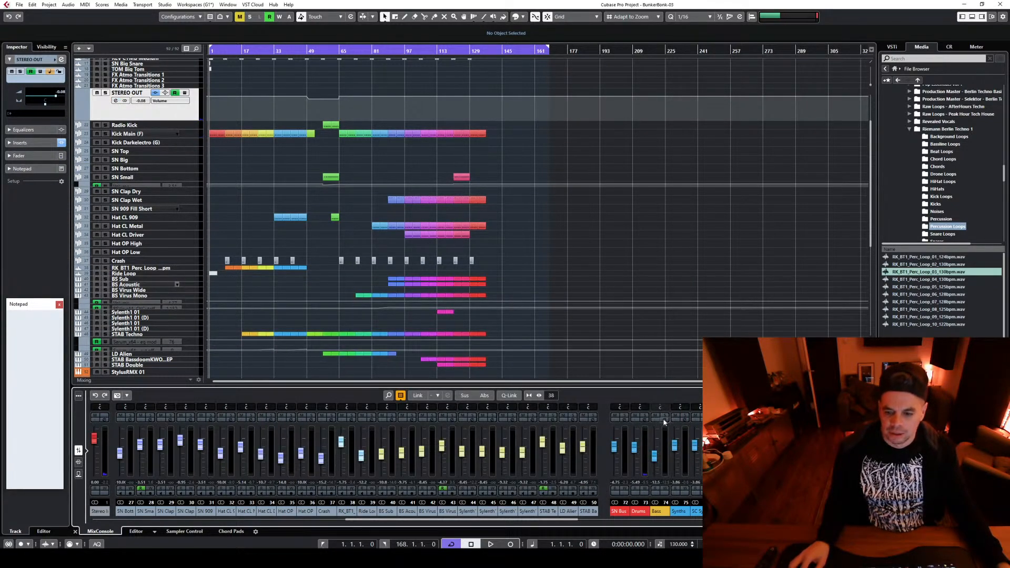
Examine the LFOTool volume curve on the Bass group channel
left_click(664, 420)
left_click(266, 355)
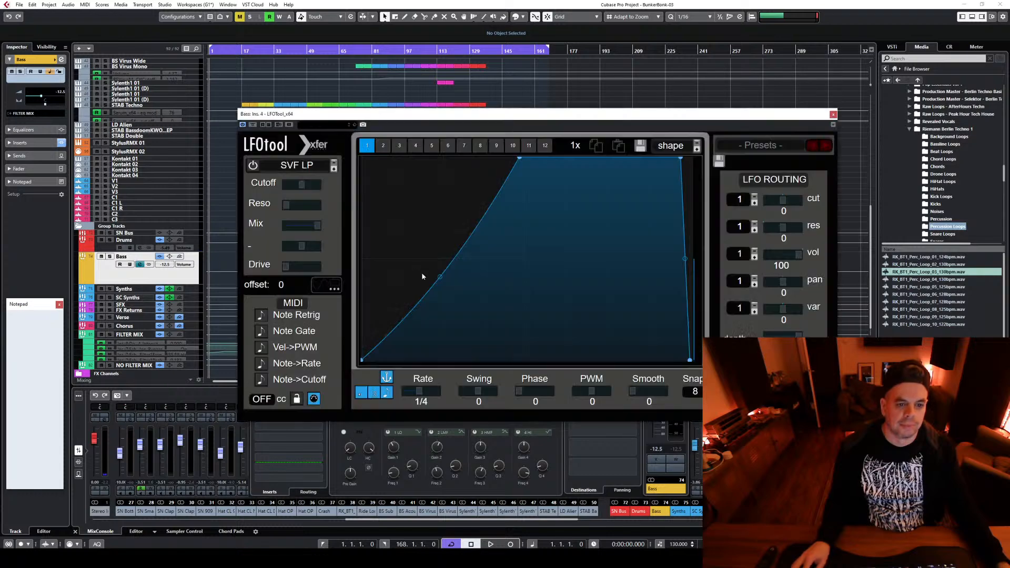
left_click_drag(529, 114, 473, 98)
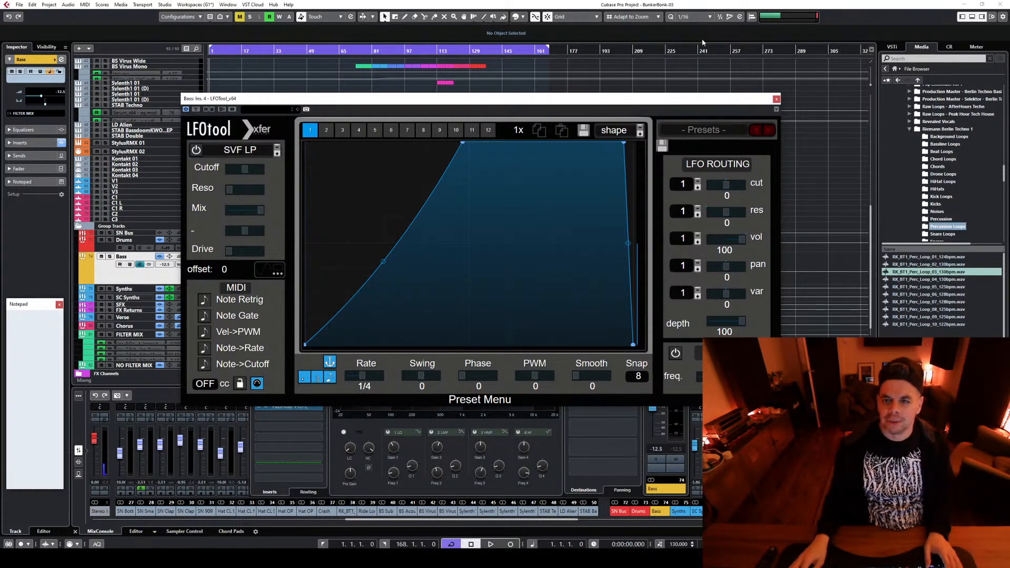
left_click(775, 99)
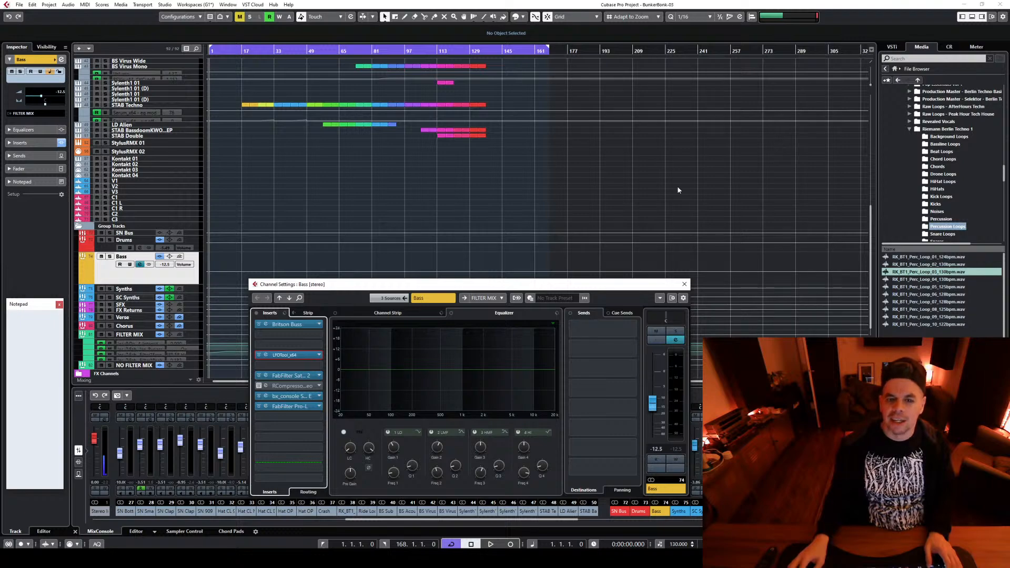
left_click(683, 285)
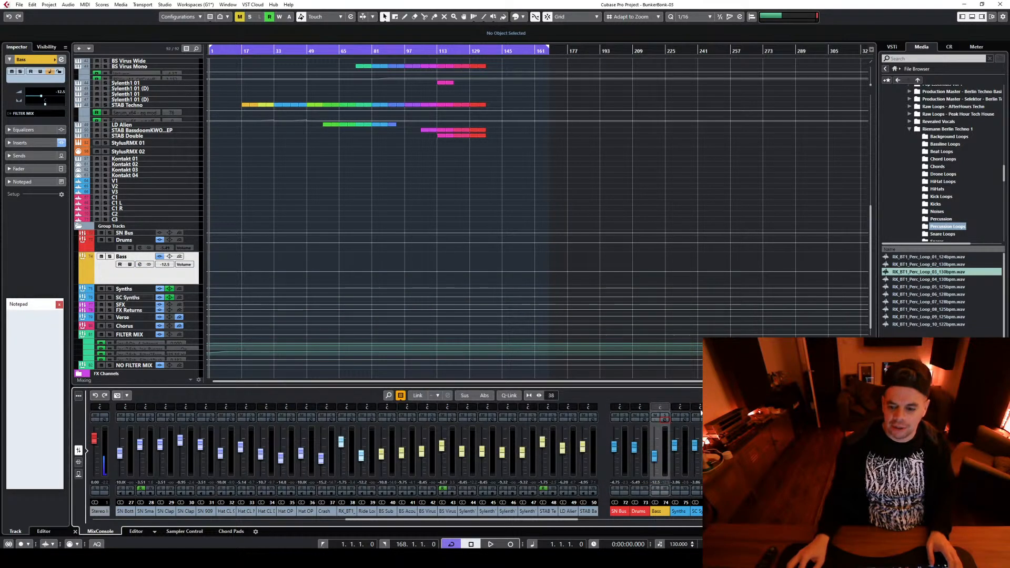
left_click(664, 420)
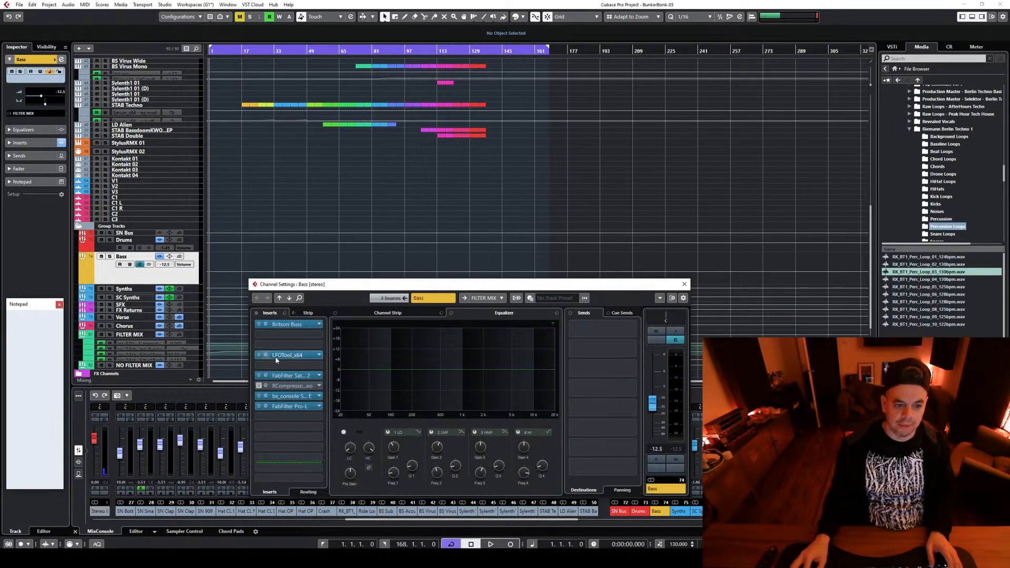
left_click(267, 356)
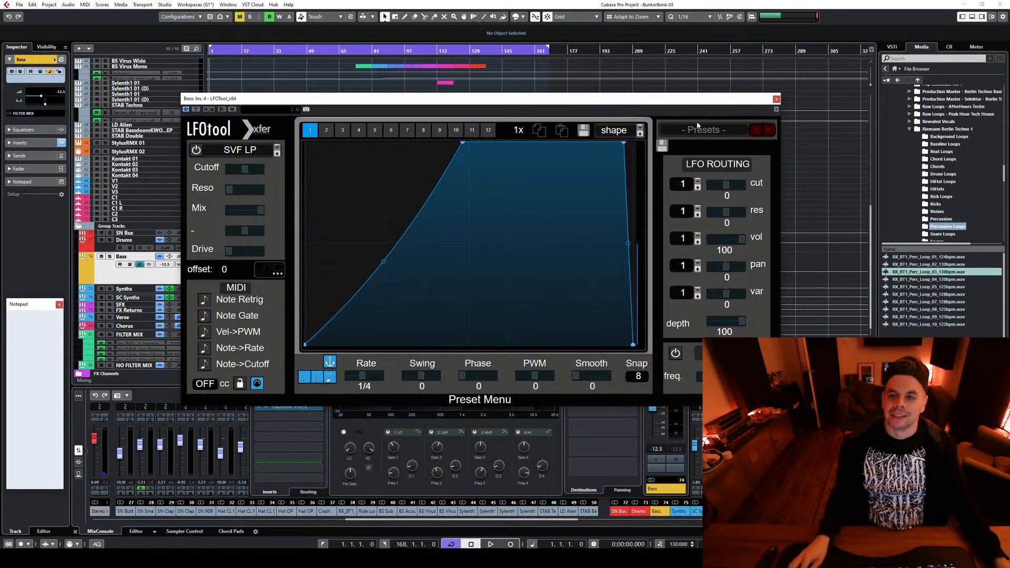
left_click(777, 99)
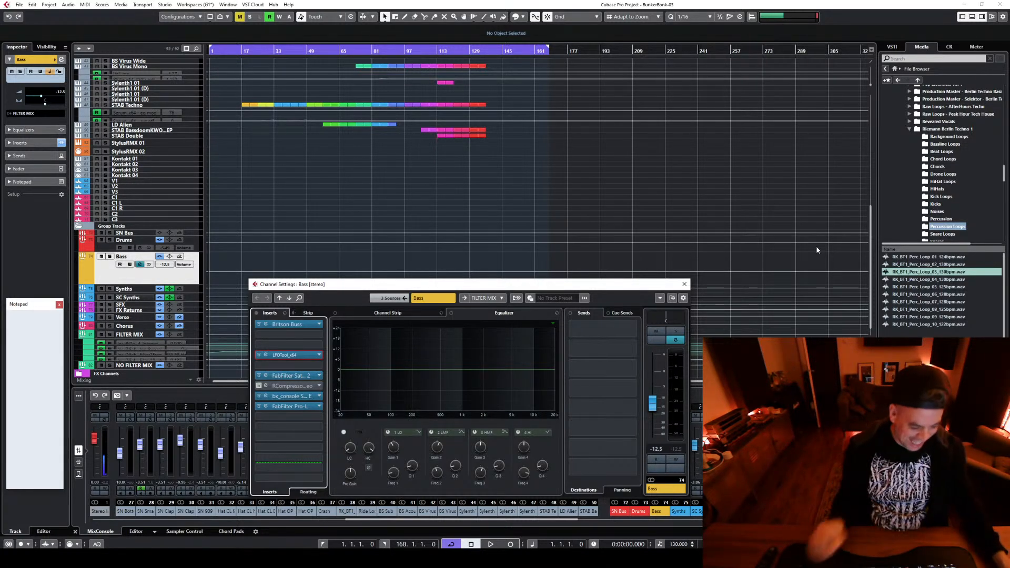
key("e")
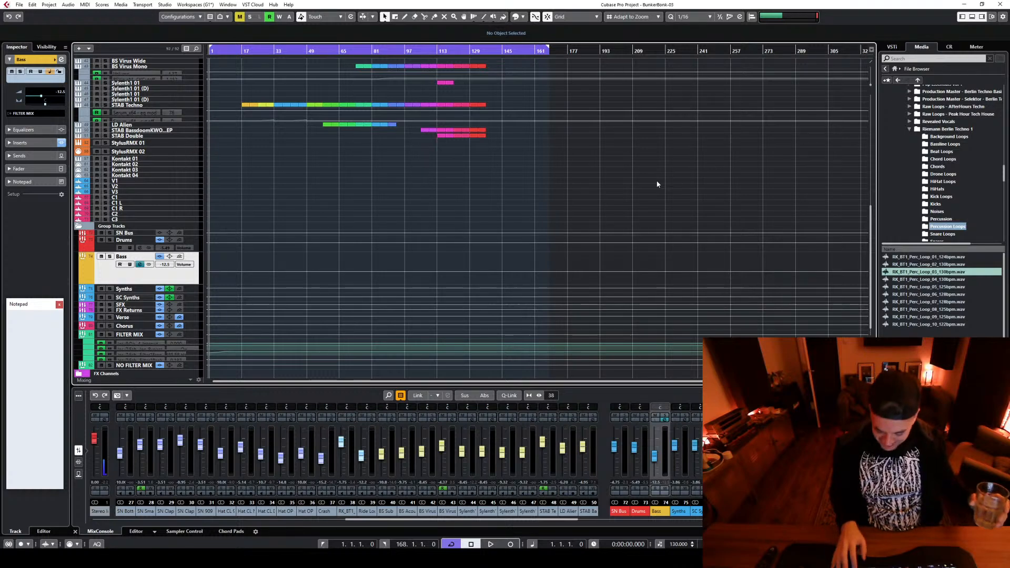
Play the track from bar 1, hide the mixer and enlarge the arrangement view to follow playback
key("space")
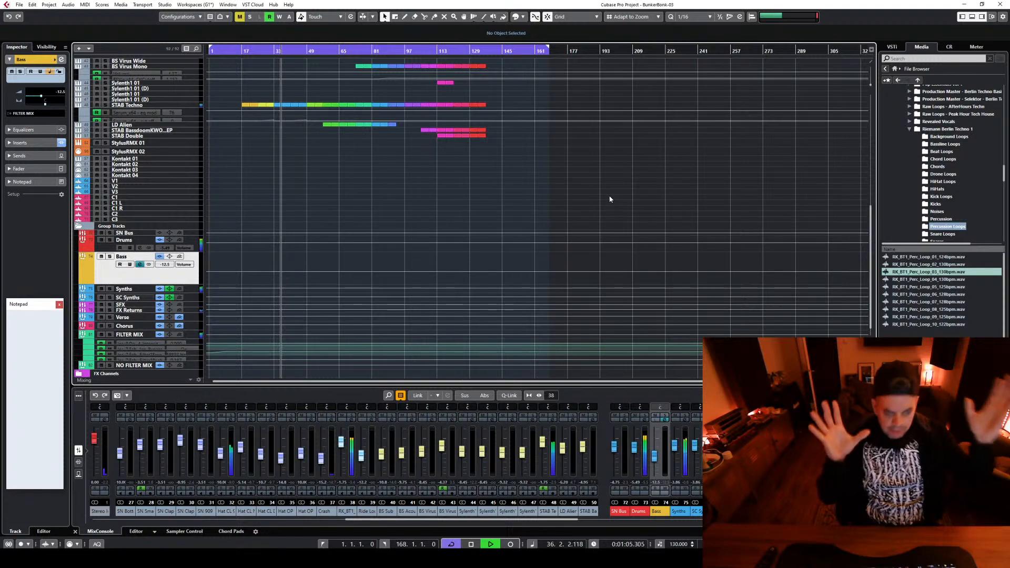
scroll(615, 194, "up", 5)
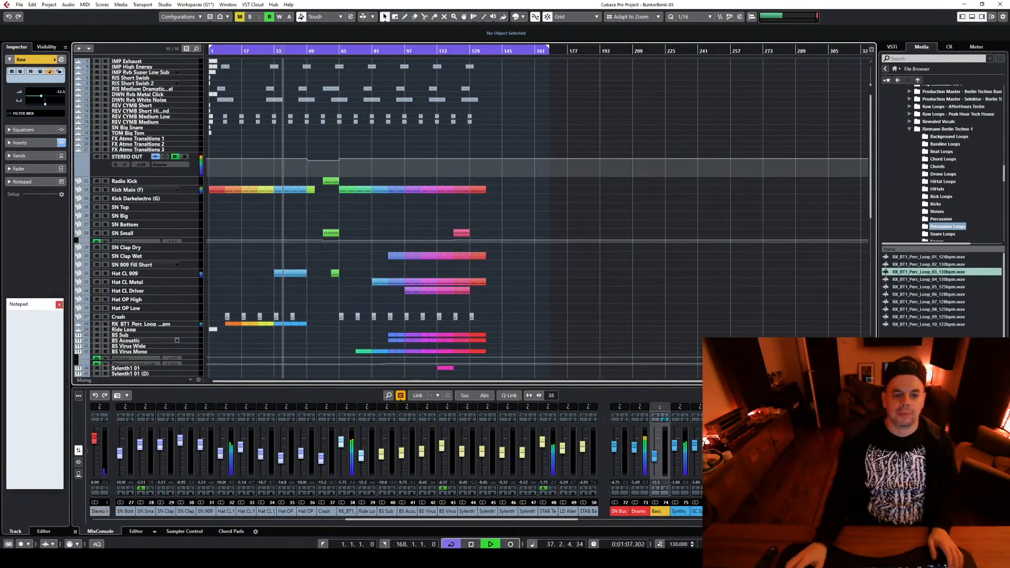
scroll(701, 327, "down", 3)
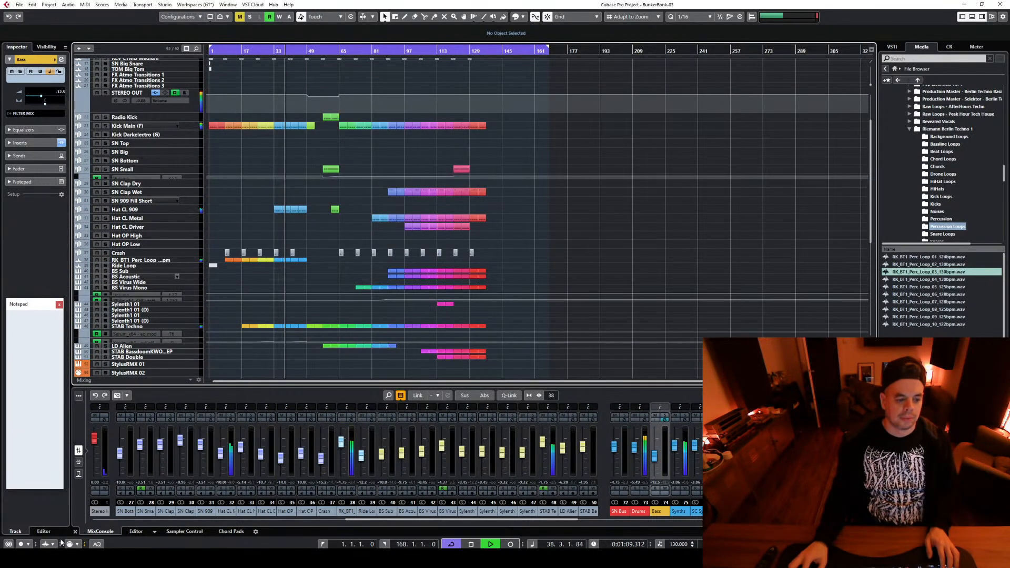
left_click(75, 532)
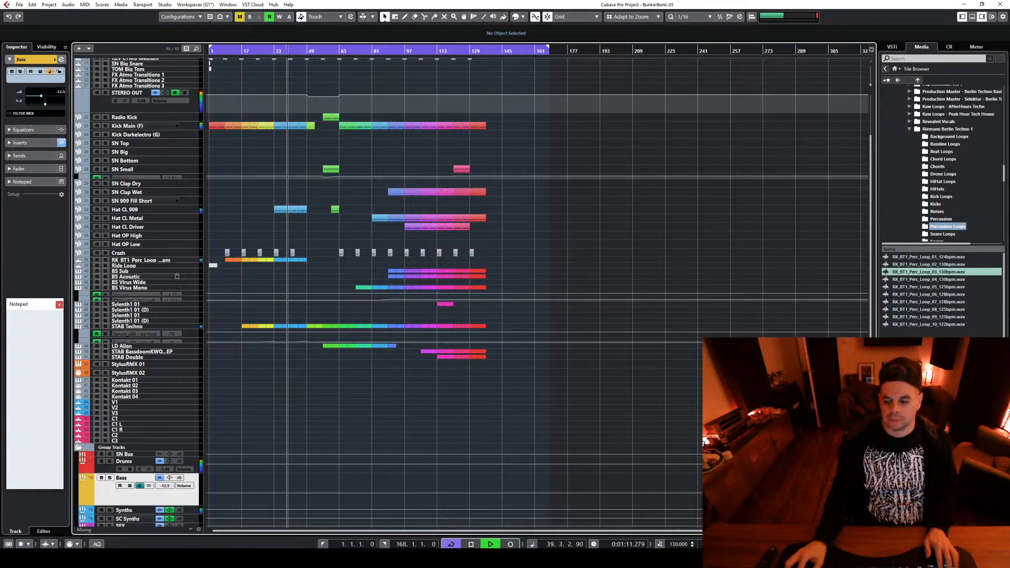
key("h")
key("h")
key("h")
key("h")
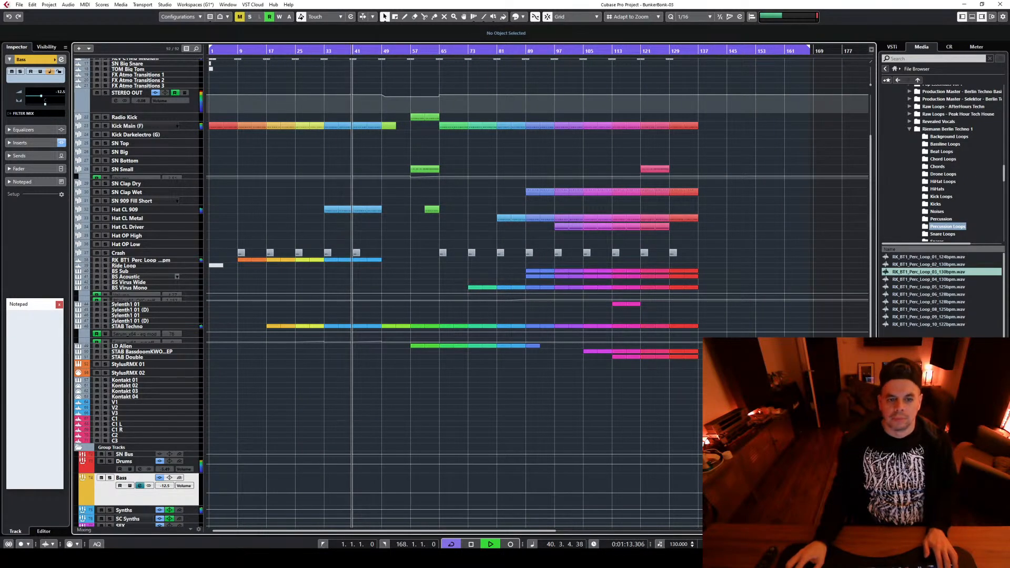
Show the STAB Techno track's Serum cut off automation lane, stop playback and examine the automation ramps against the arrangement
scroll(456, 377, "up", 3)
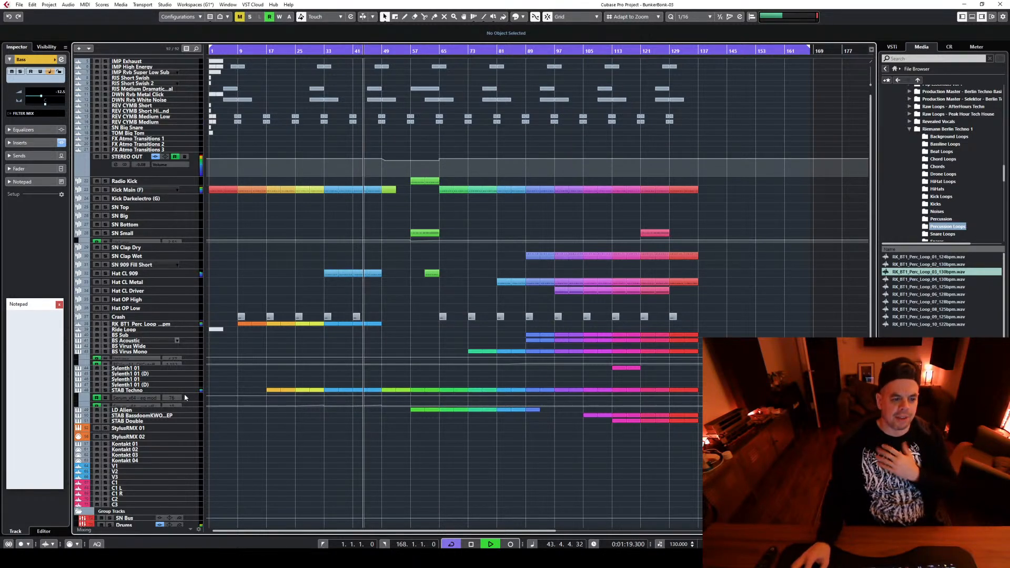
left_click_drag(294, 376, 368, 432)
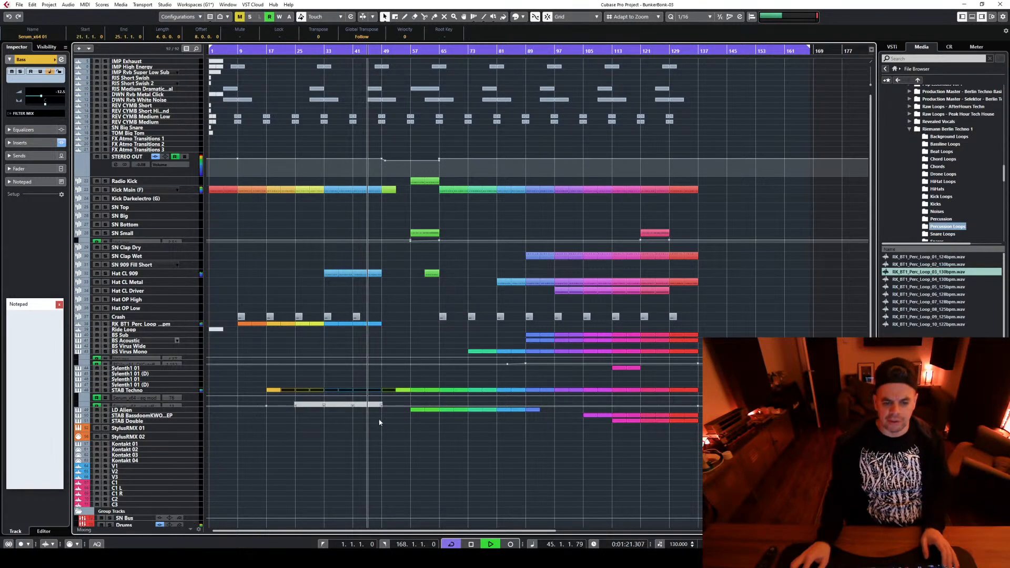
left_click(188, 404)
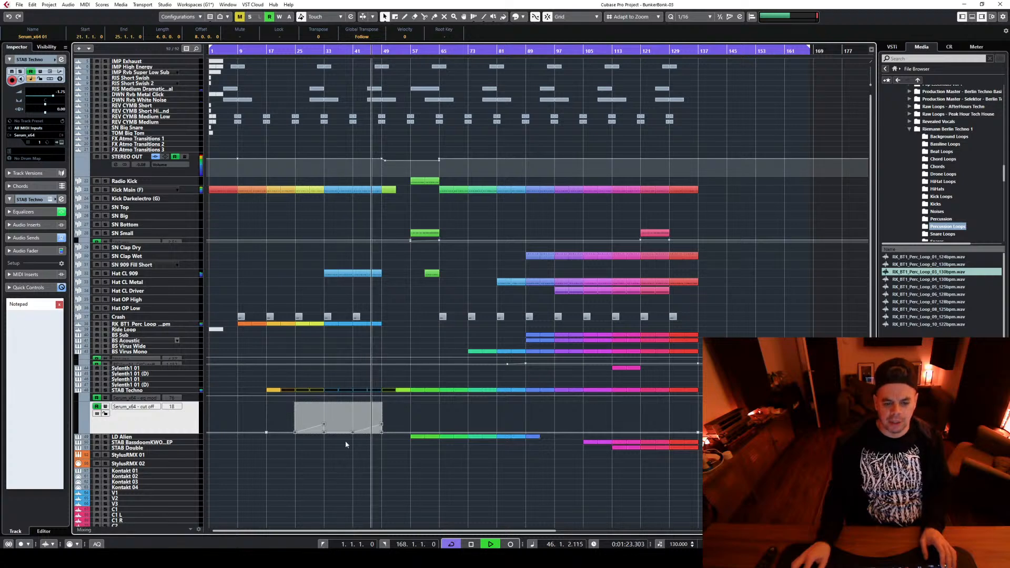
left_click(381, 460)
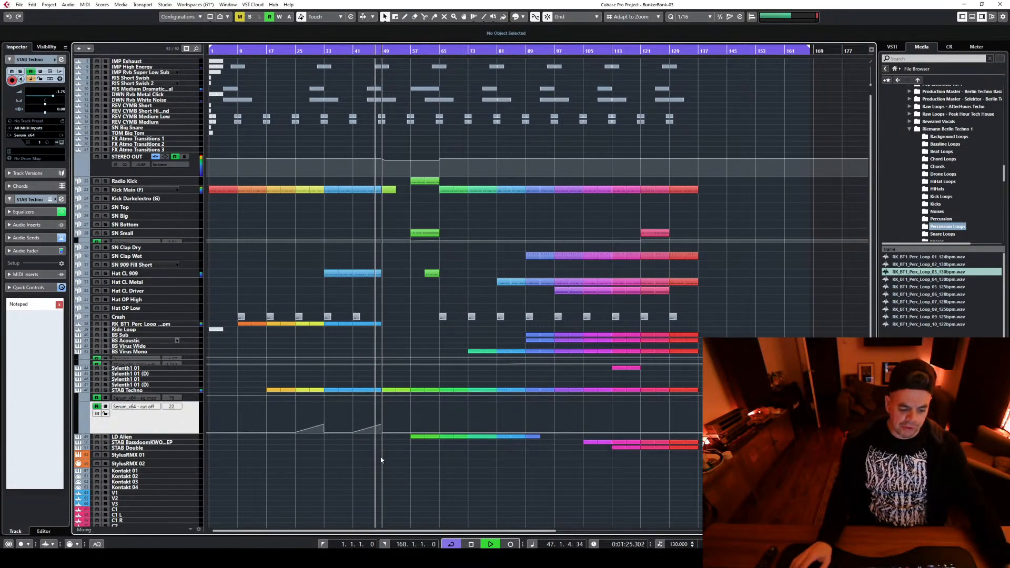
key("space")
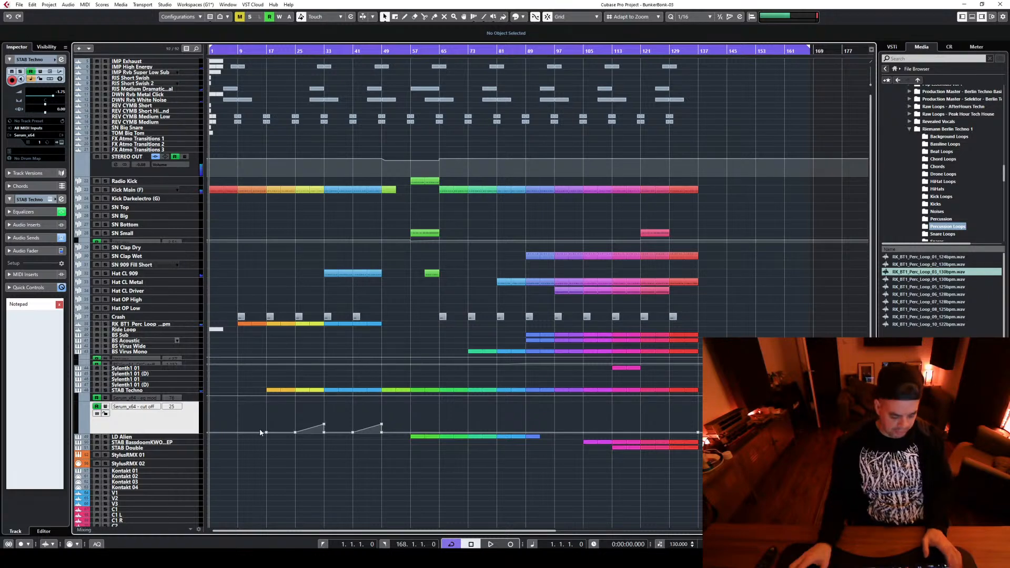
left_click(309, 428)
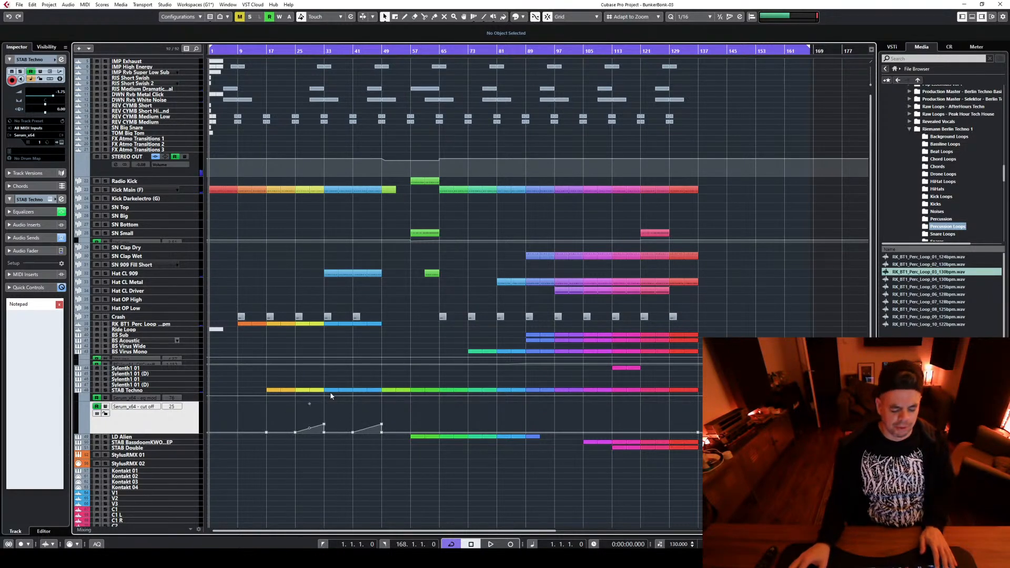
scroll(343, 391, "down", 3)
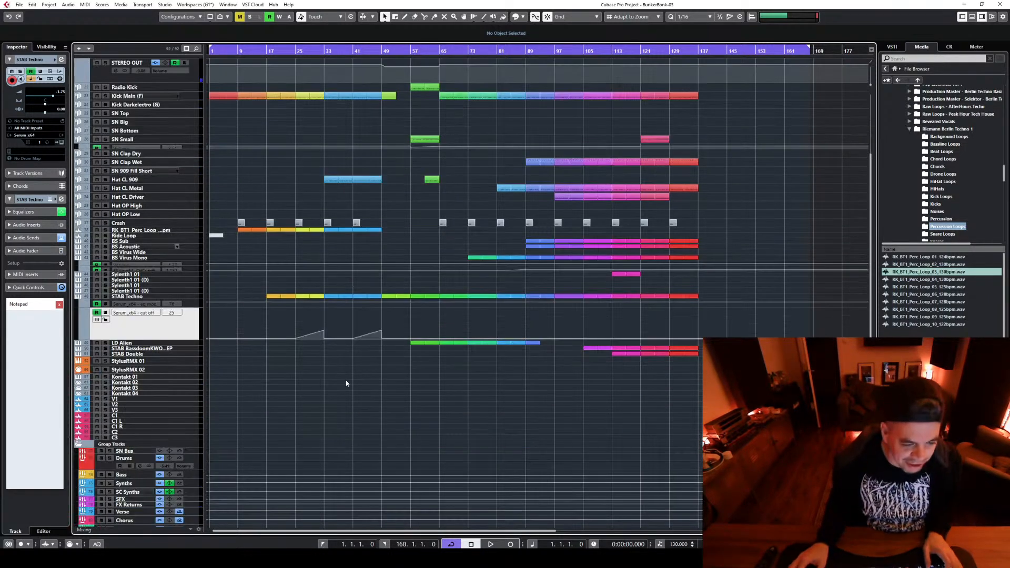
scroll(347, 385, "up", 3)
scroll(299, 470, "up", 2)
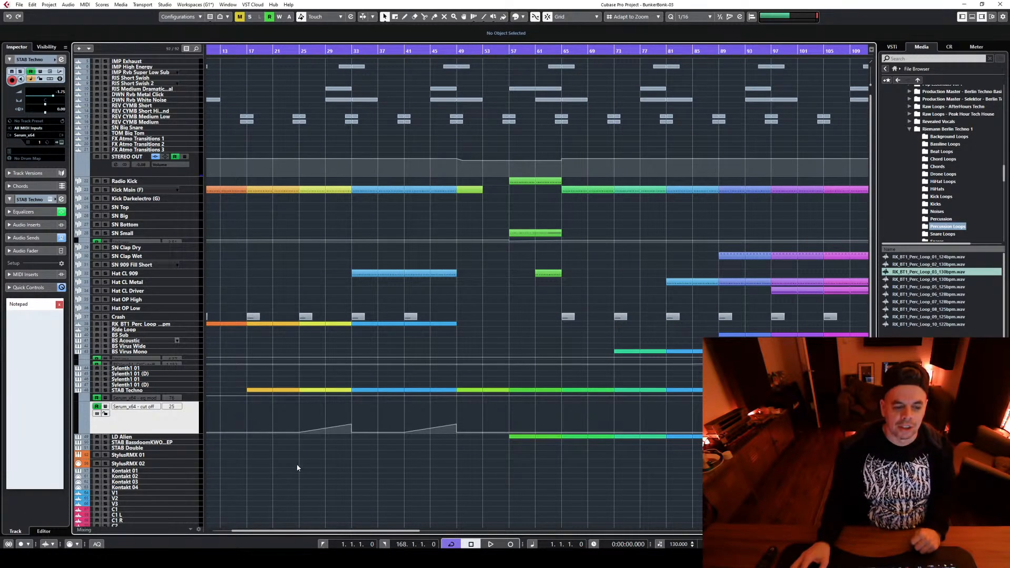
Duplicate the STAB Techno track and delete the copy's parts at bars 17 to 24 and 33 to 40
left_click(188, 392)
right_click(189, 394)
left_click(251, 246)
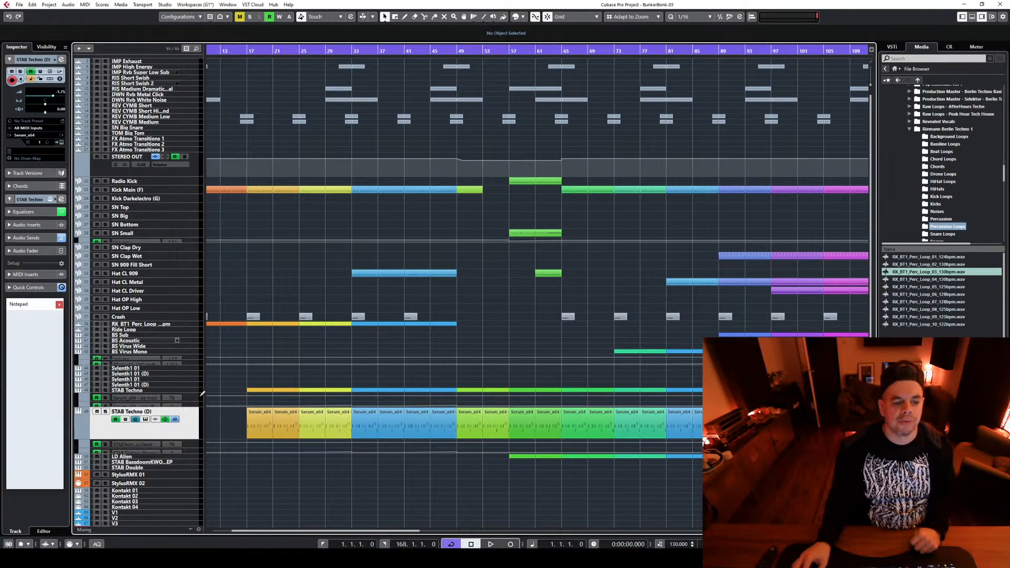
left_click_drag(186, 450, 292, 408)
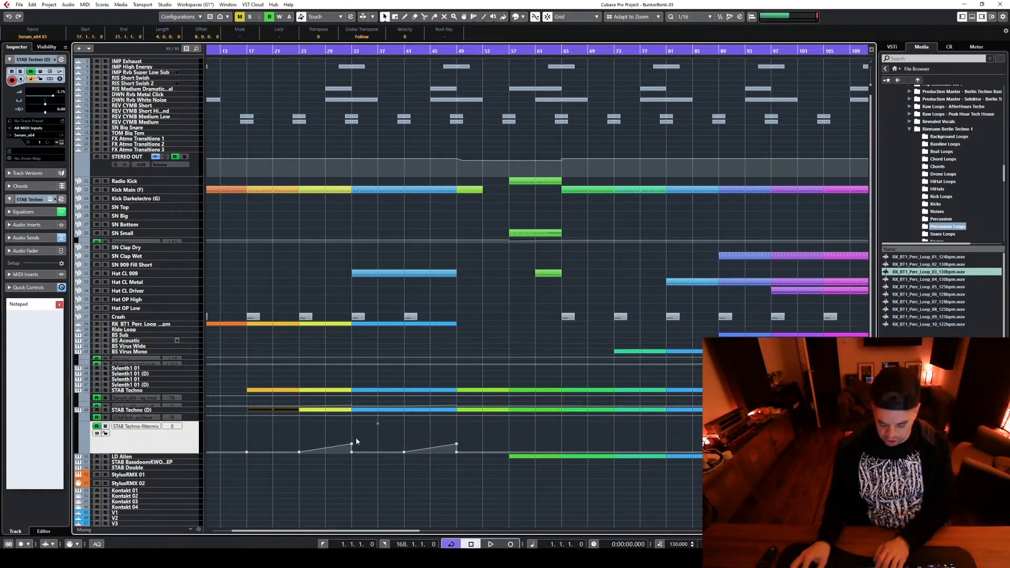
key("Delete")
left_click_drag(370, 422, 387, 409)
key("Delete")
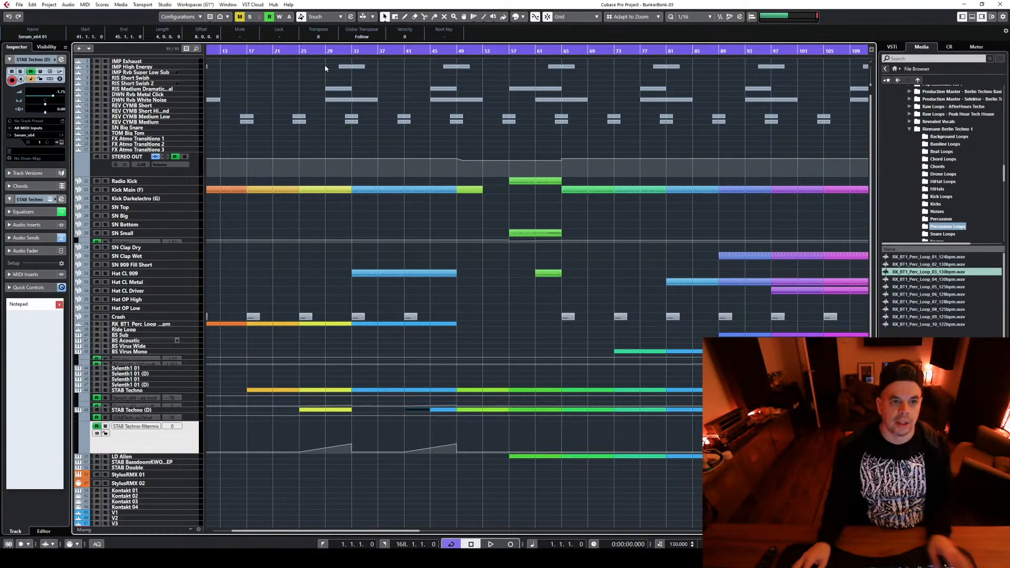
Place the playback cursor at bar 25 and open the Serum instrument of the STAB Techno (D) track
left_click(300, 52)
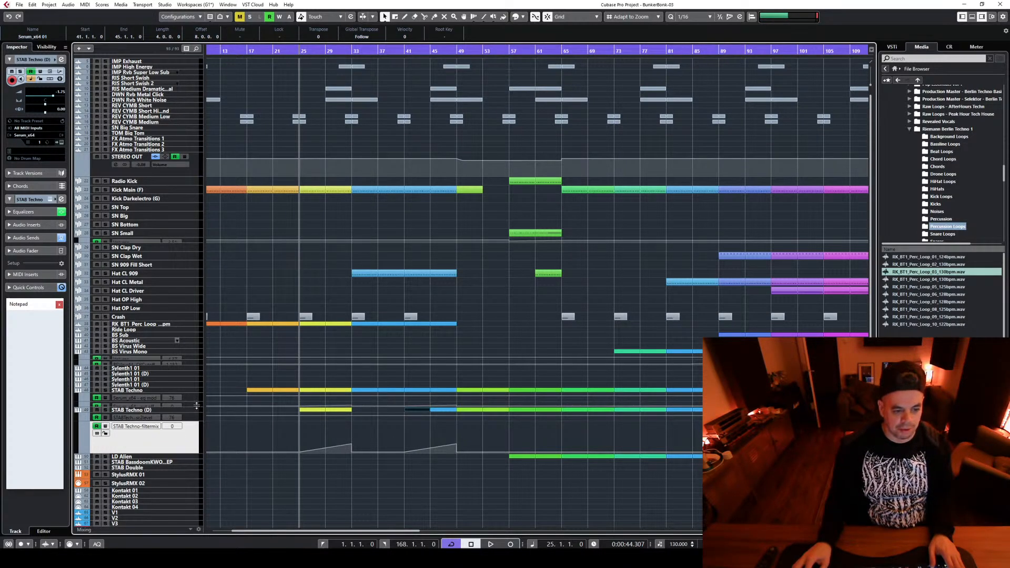
left_click_drag(196, 405, 194, 425)
left_click(192, 437)
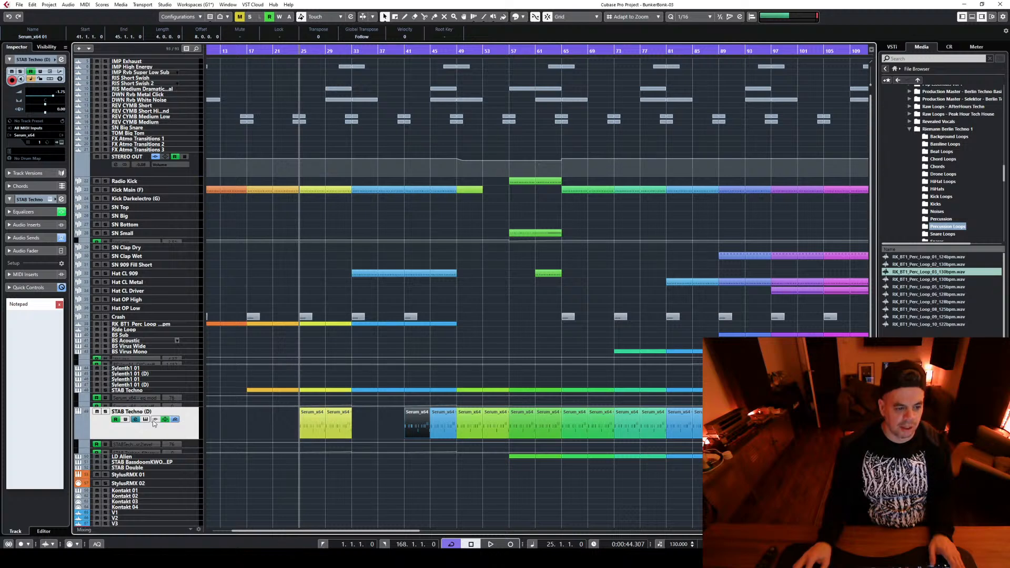
left_click(145, 419)
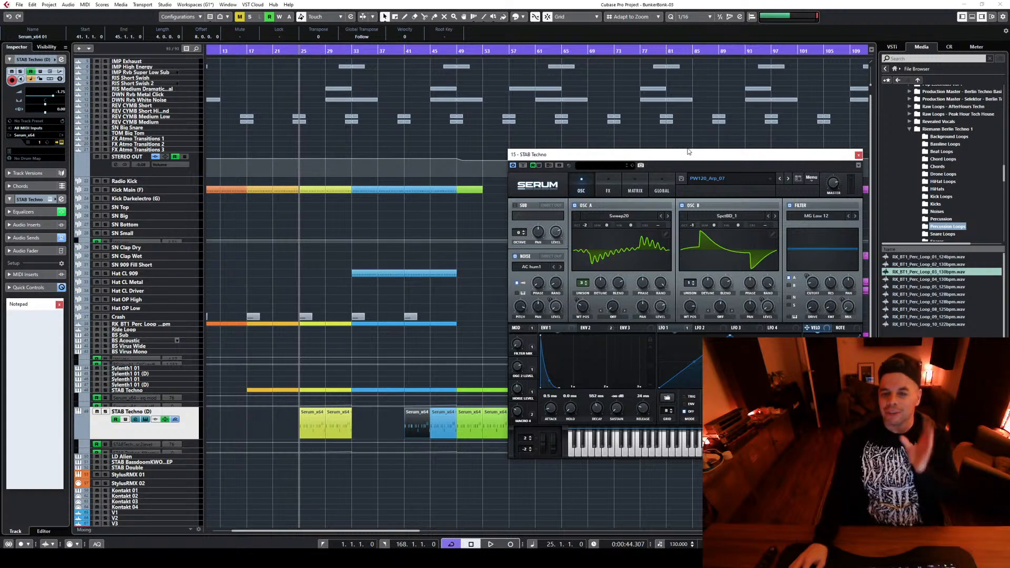
left_click_drag(684, 161, 420, 171)
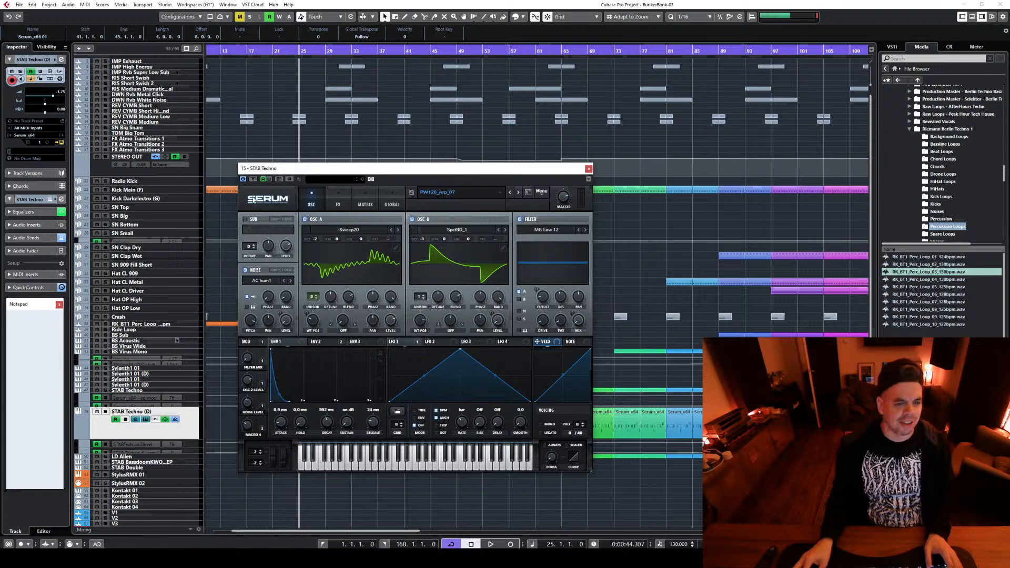
Solo the STAB Techno (D) track, close its Serum window and enlarge the arrangement to about bars 1 to 57
key("space")
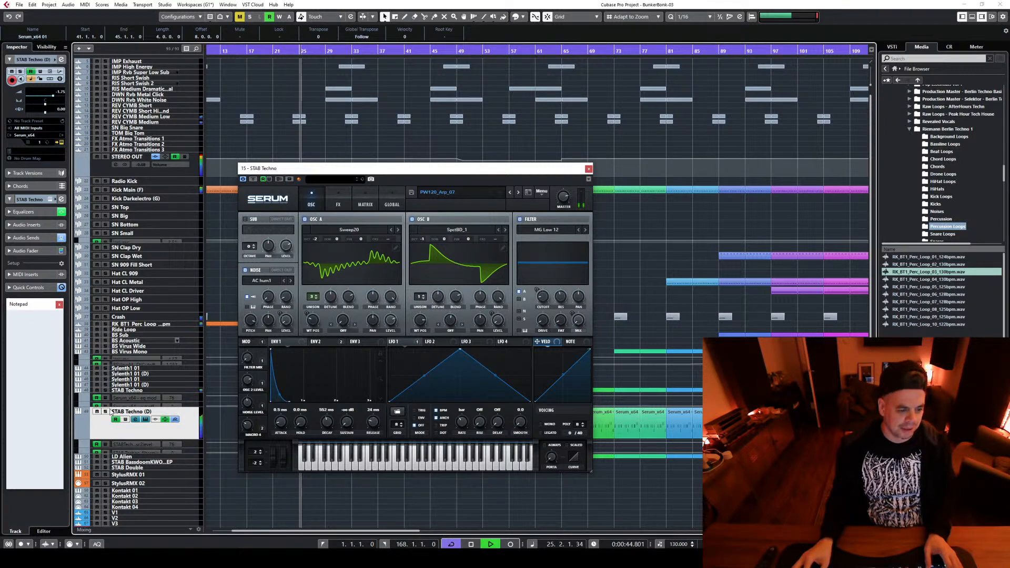
left_click(106, 411)
key("space")
left_click(589, 168)
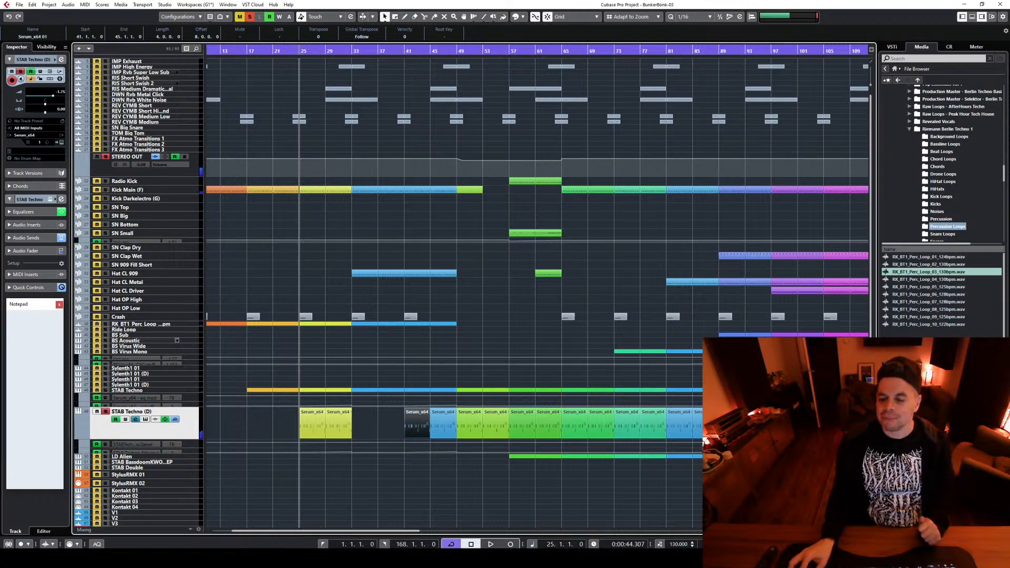
key("h")
key("h")
key("h")
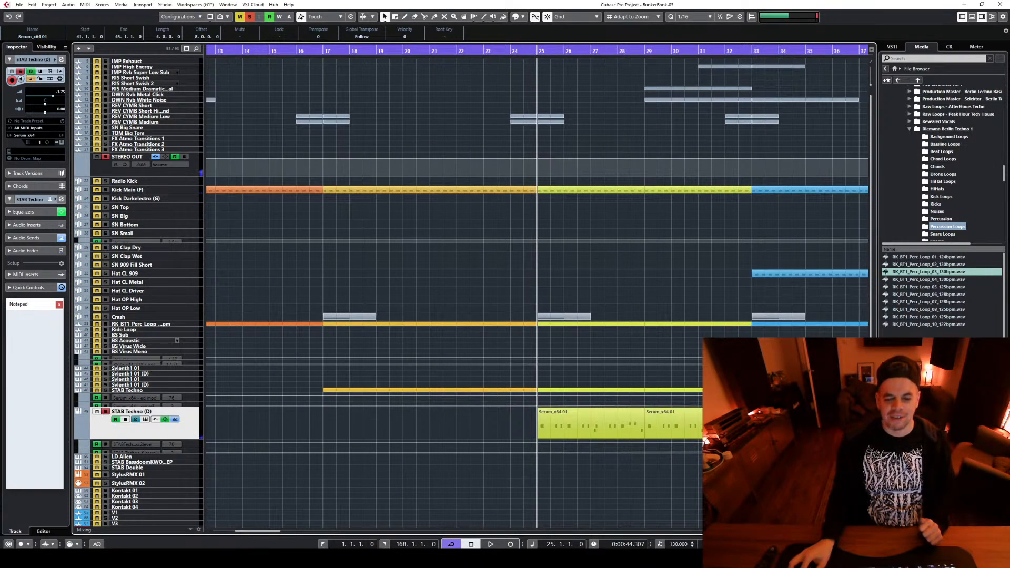
key("g")
key("g")
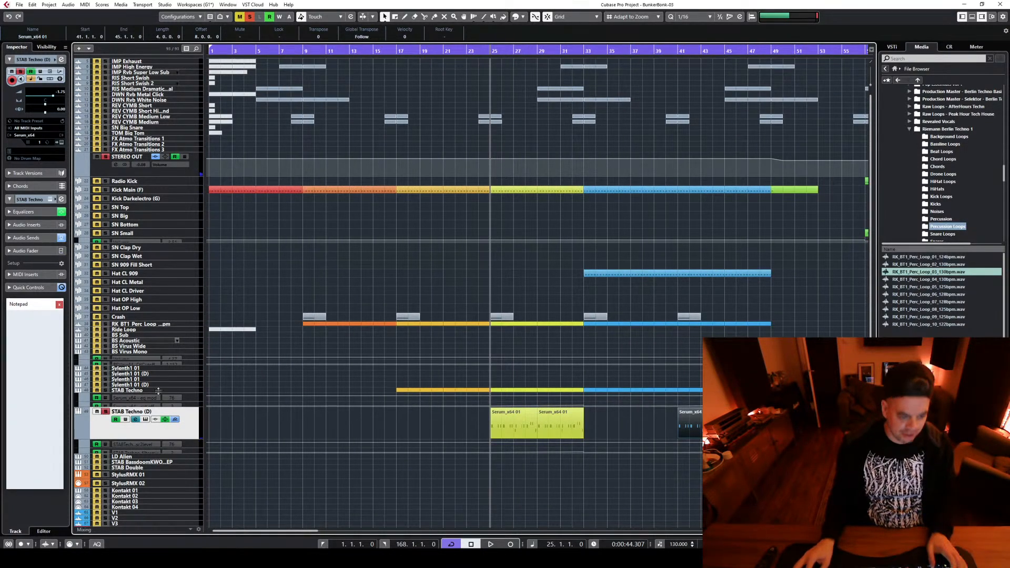
scroll(106, 412, "down", 5)
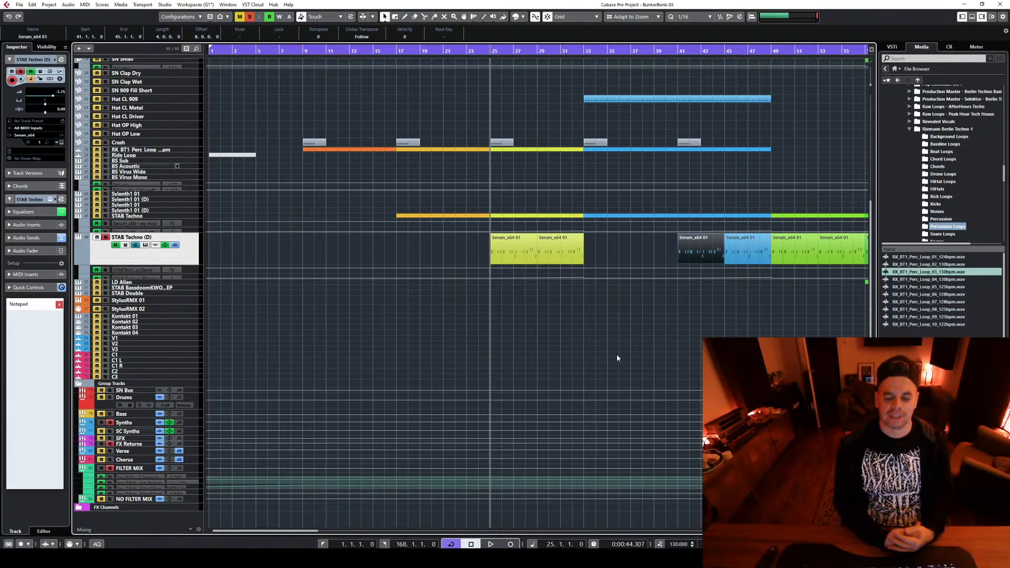
Switch to the browser, search YouTube for "russell peters chinese" in a new tab, close it and return to Cubase
key("alt+Tab")
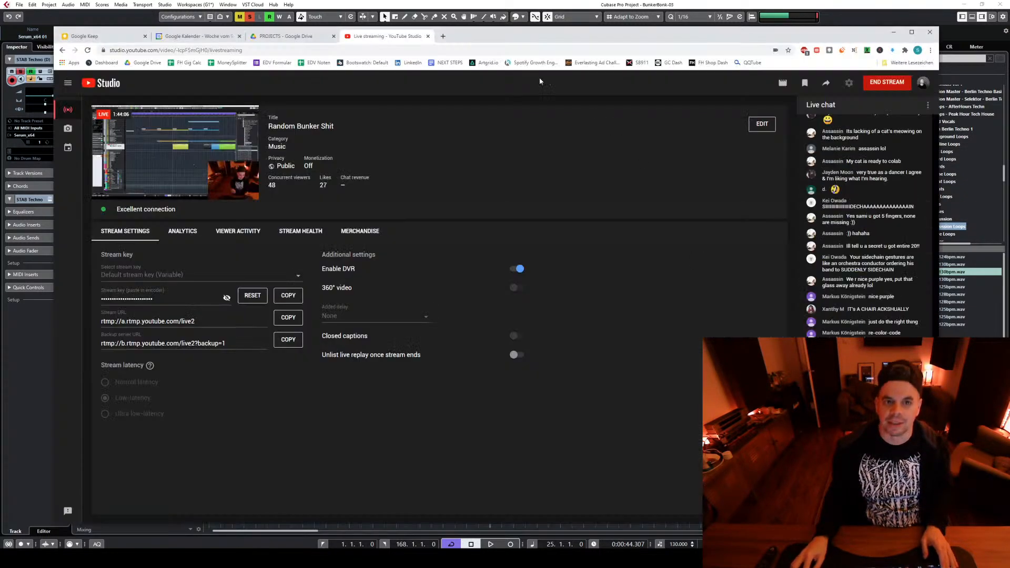
left_click(442, 37)
type("youtube.com")
key("Return")
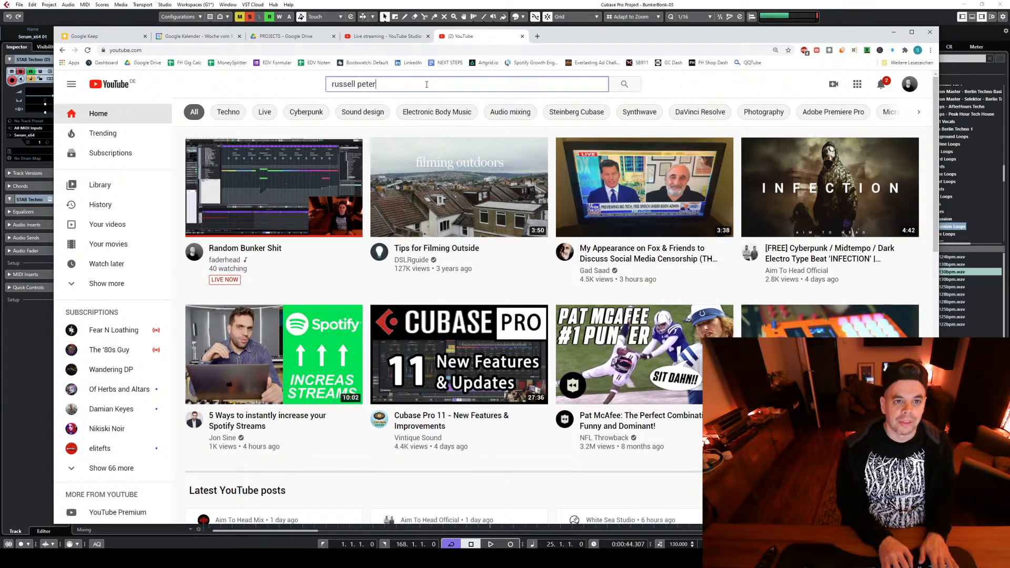
type("es")
key("Return")
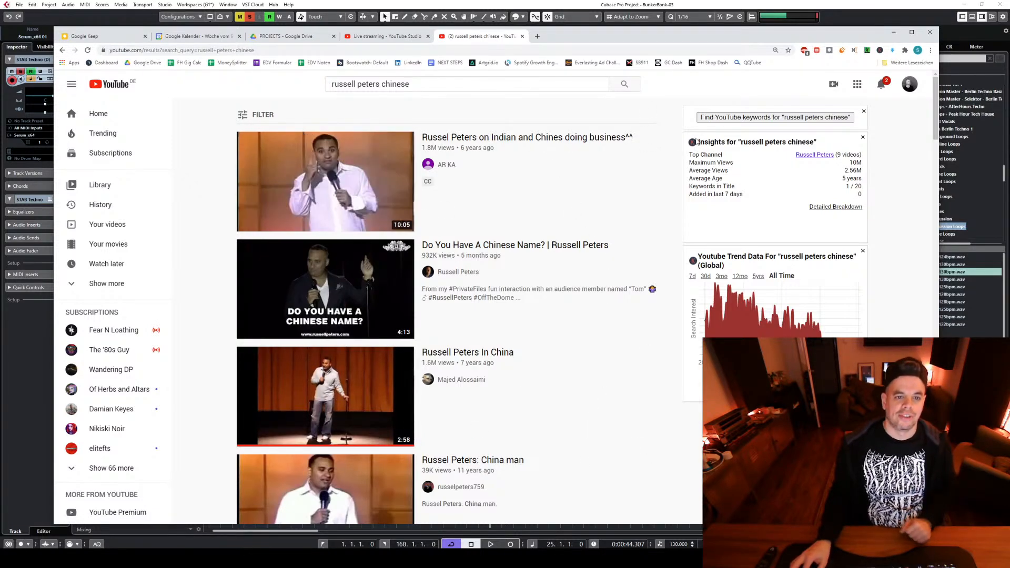
left_click(522, 36)
key("alt+Tab")
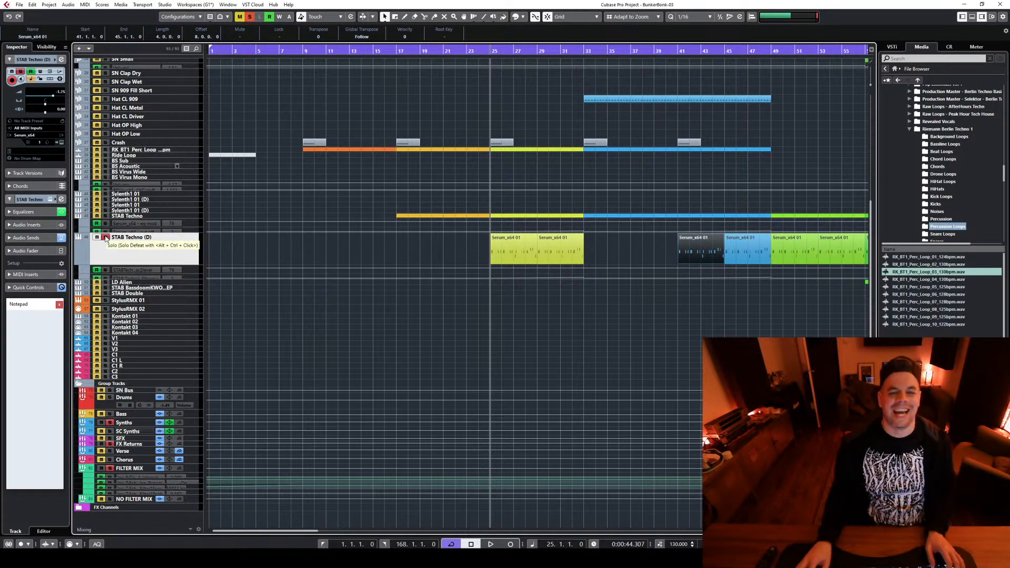
Advance the STAB Techno (D) Serum preset to PW120_Bass_Arp_02, auditioning the sound from bar 25, and close the instrument
key("space")
left_click(147, 246)
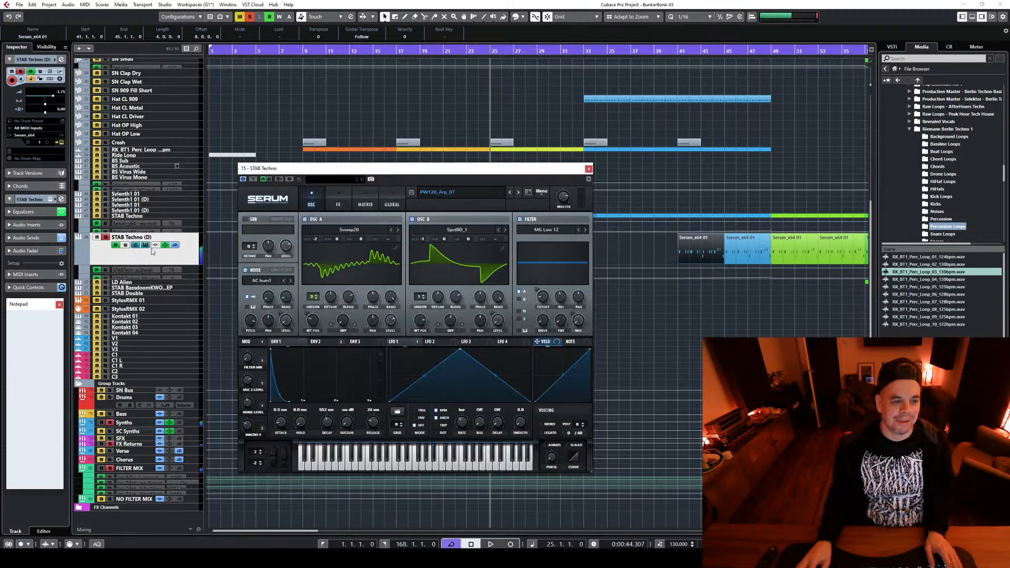
left_click(519, 193)
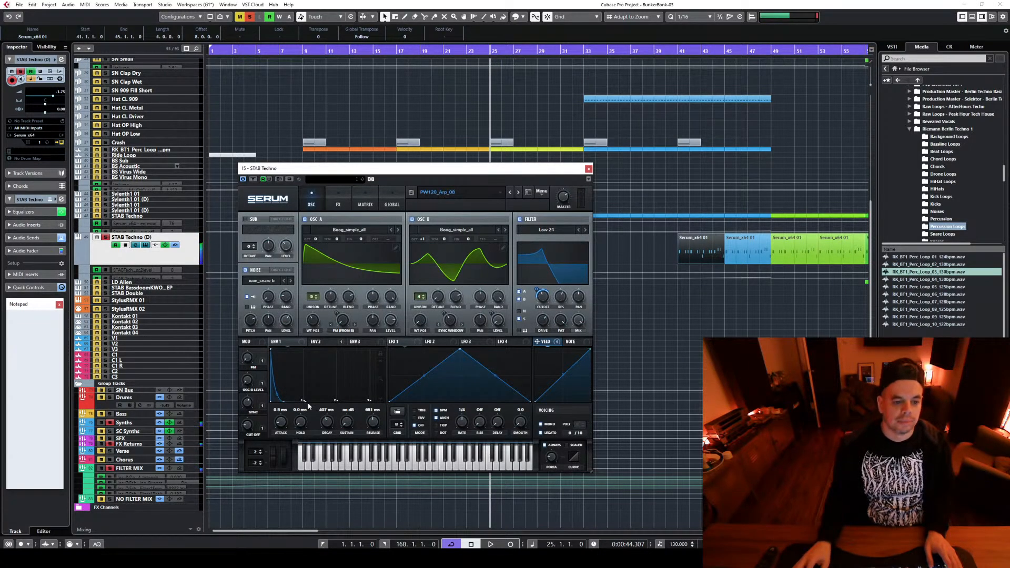
left_click(519, 192)
key("space")
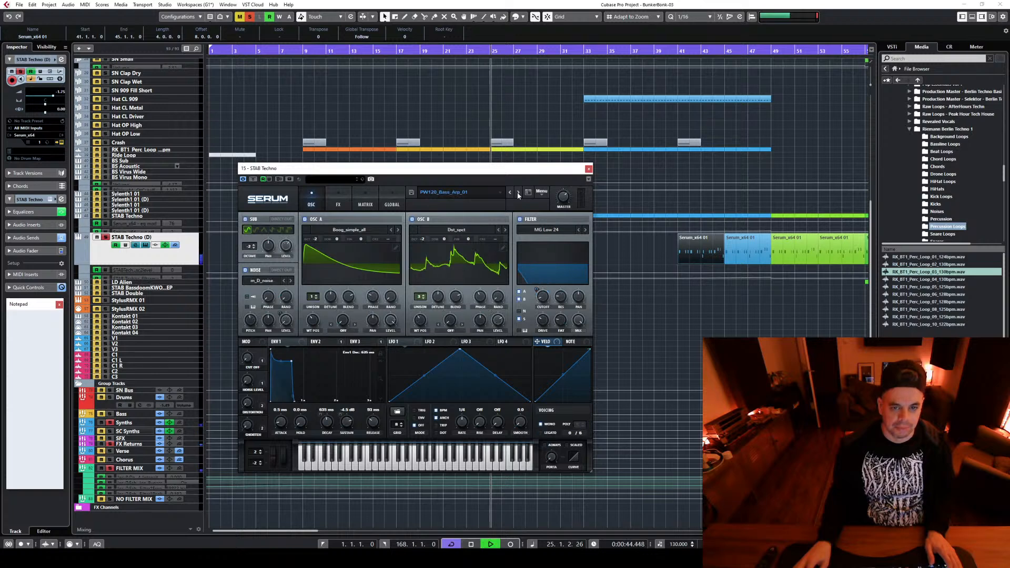
left_click(519, 193)
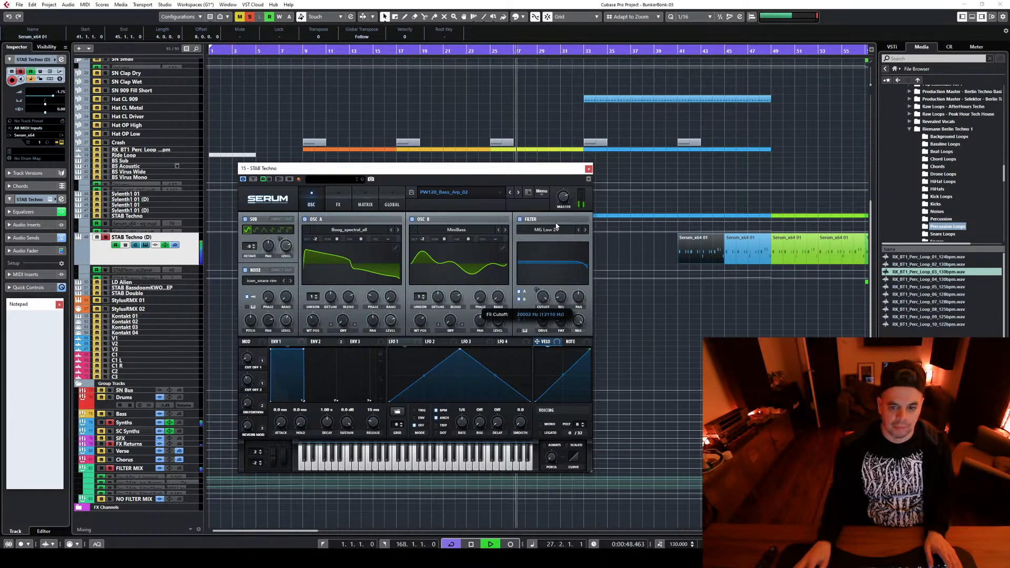
key("space")
left_click(589, 169)
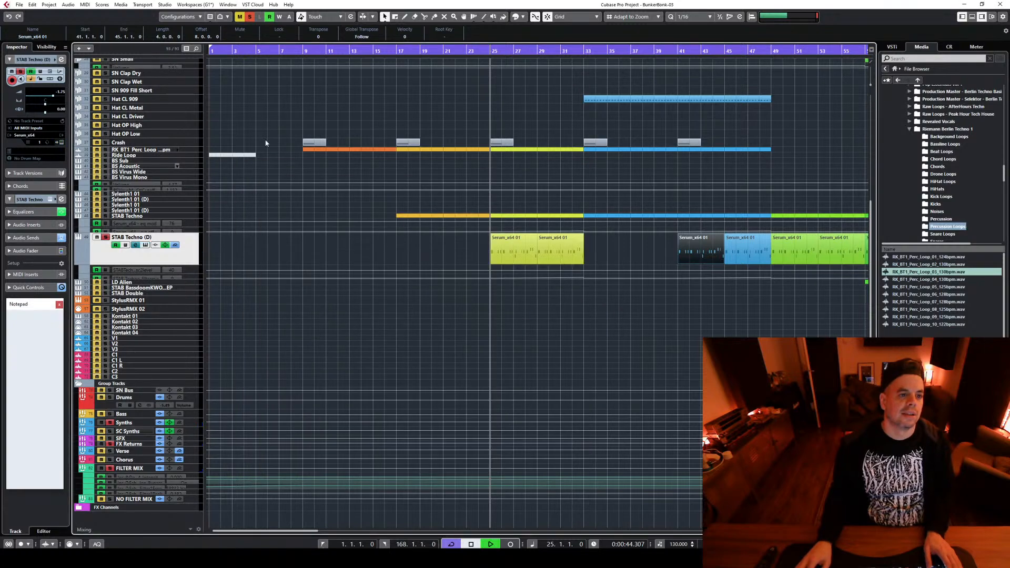
Play the unsoloed mix from bar 25, check the duplicate's channel settings and rename the track STAB CutoffRiser
key("space")
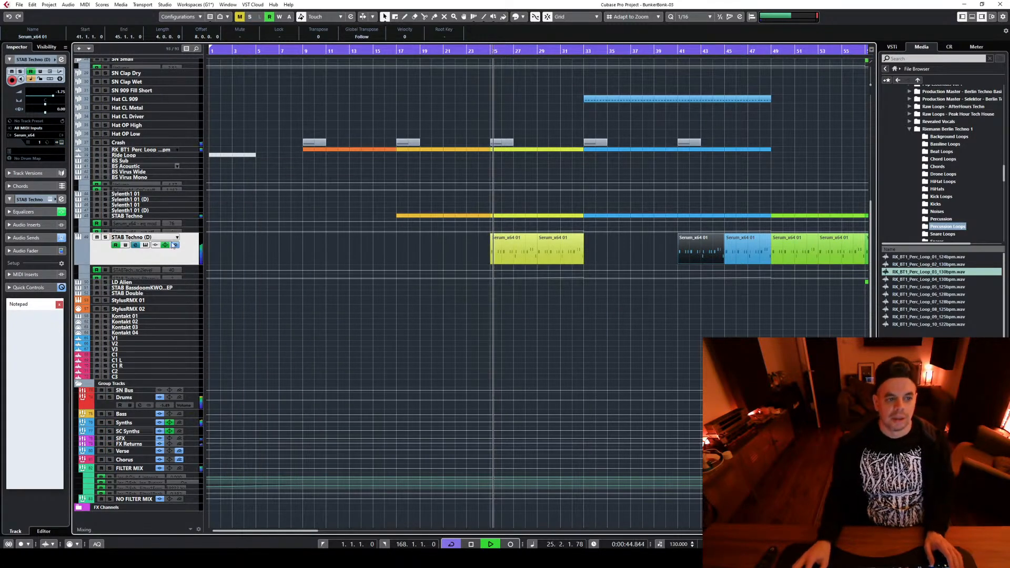
left_click(135, 245)
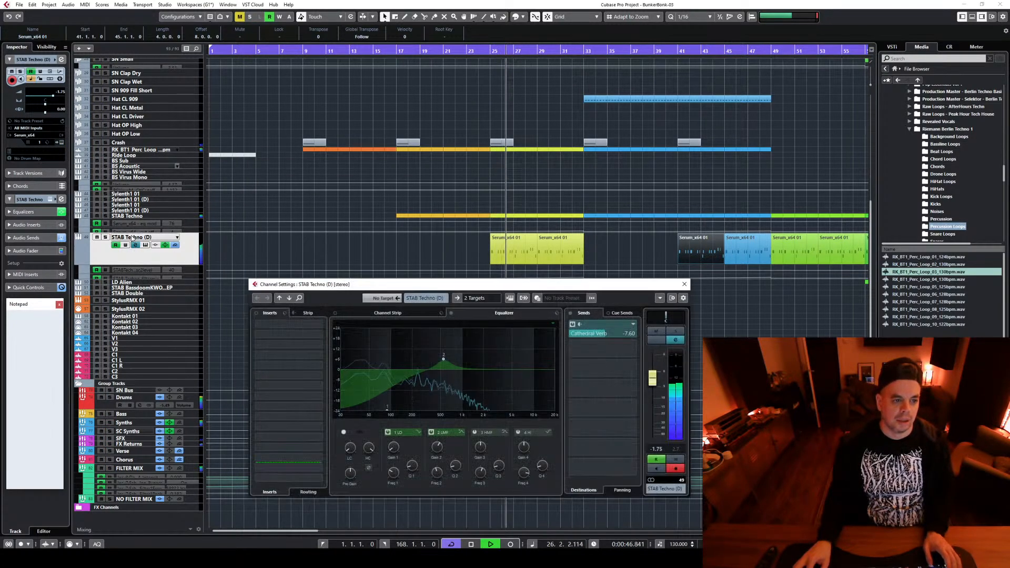
left_click(136, 246)
double_click(131, 236)
type("C")
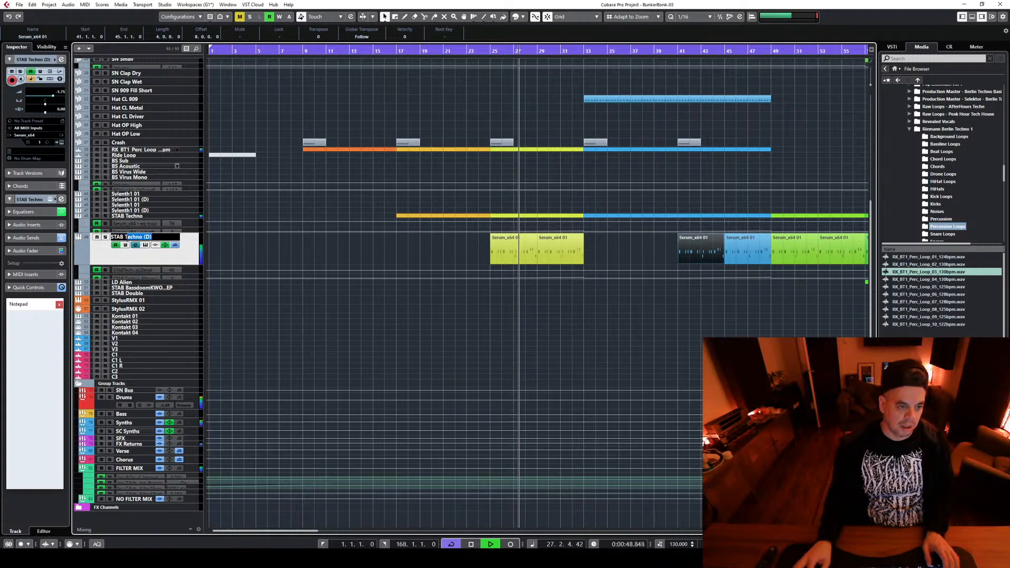
type("utoffRiser")
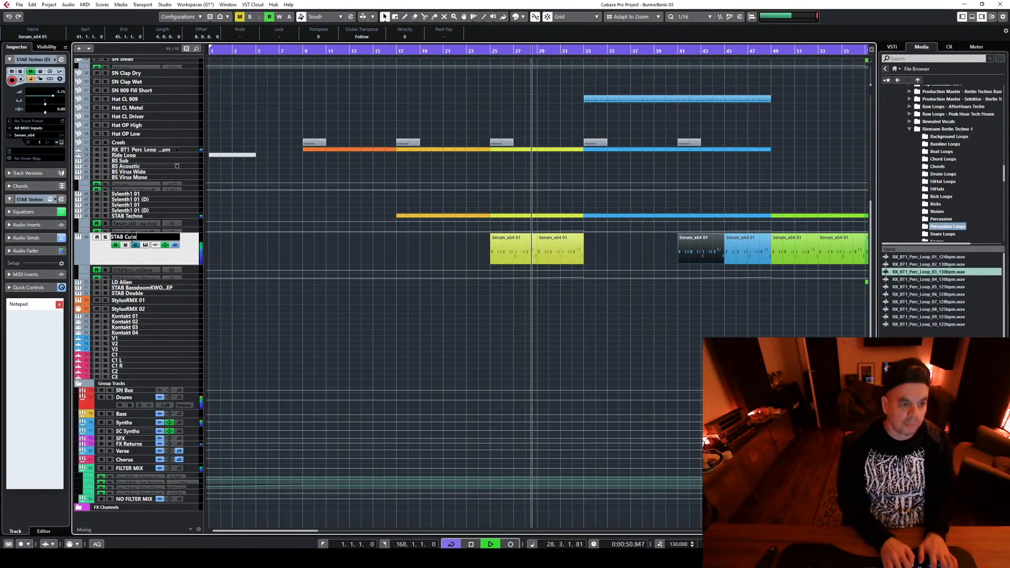
key("Return")
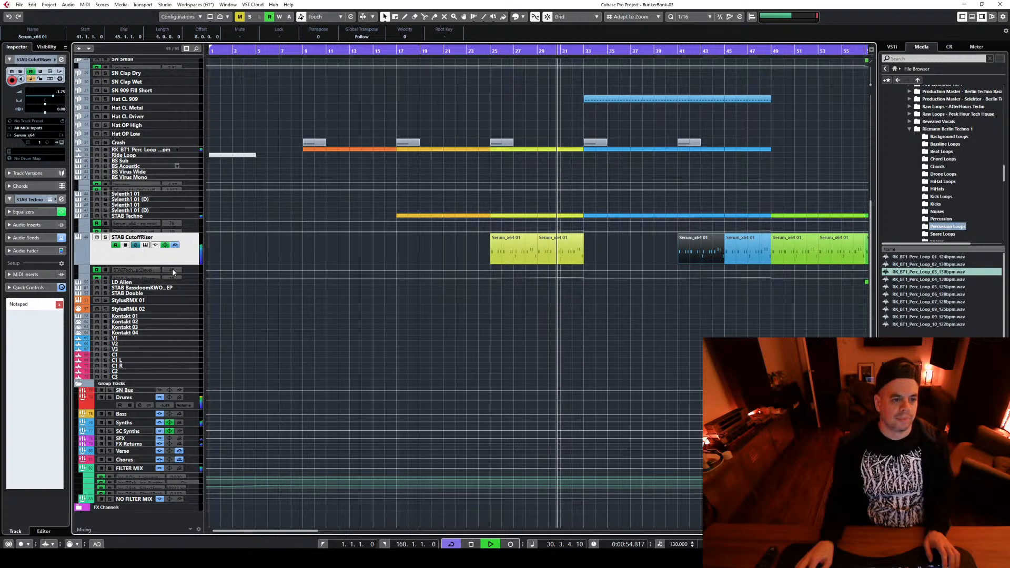
Raise the peak of the STAB CutoffRiser filter automation at bar 33 to 100 and audition the rise
left_click(192, 277)
key("space")
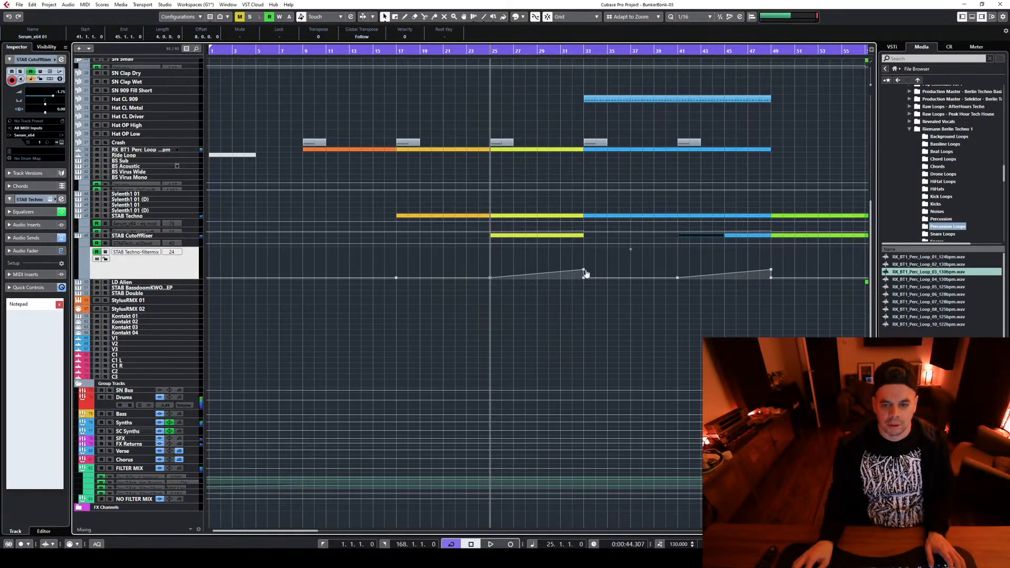
left_click_drag(584, 270, 583, 248)
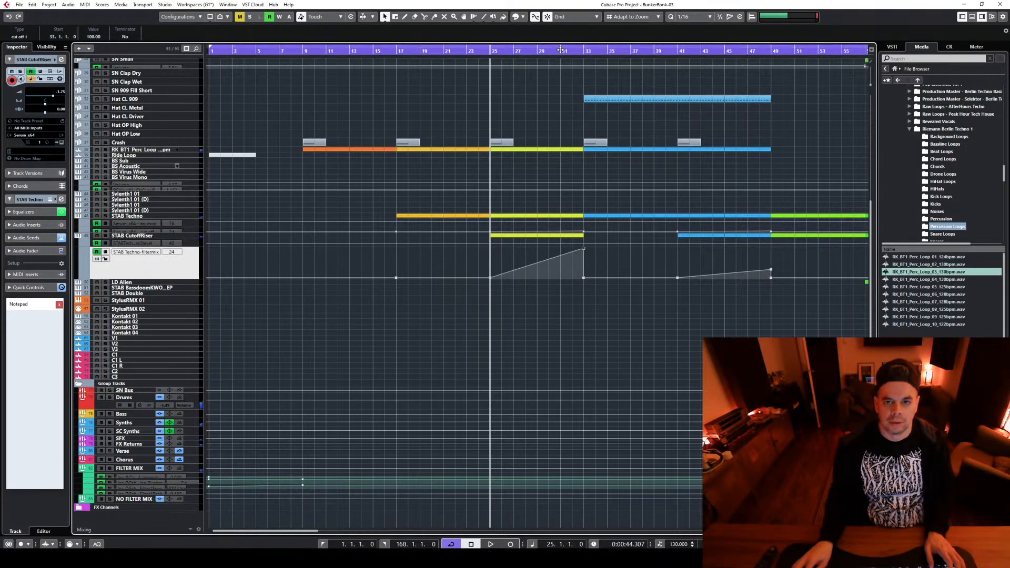
left_click(559, 54)
key("space")
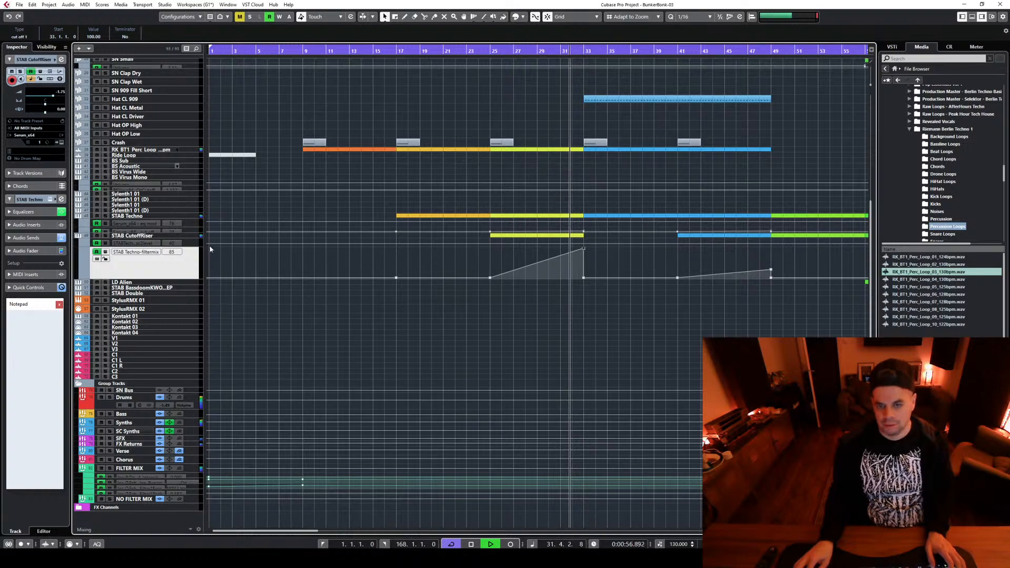
key("space")
Advance the STAB CutoffRiser Serum preset past PW120_Bass_Arp_03 to PW120_Bass_Dark_01, auditioning the former from bar 25
left_click(191, 238)
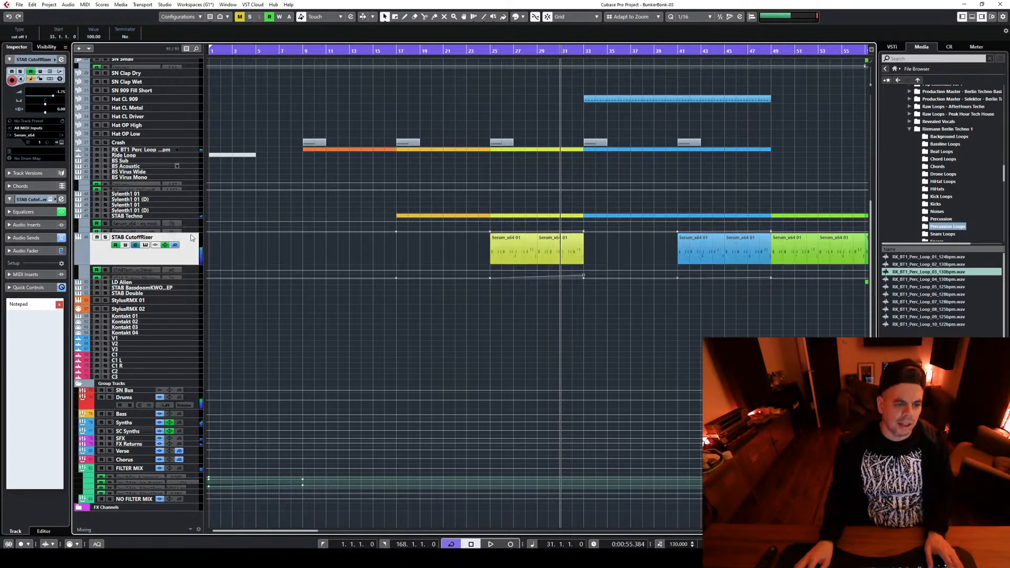
left_click(155, 245)
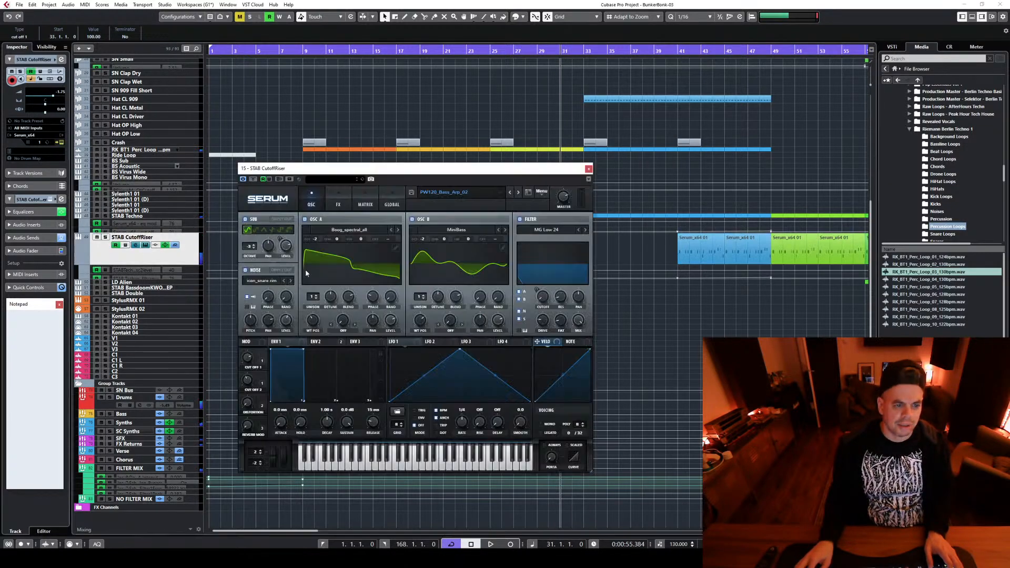
left_click(518, 192)
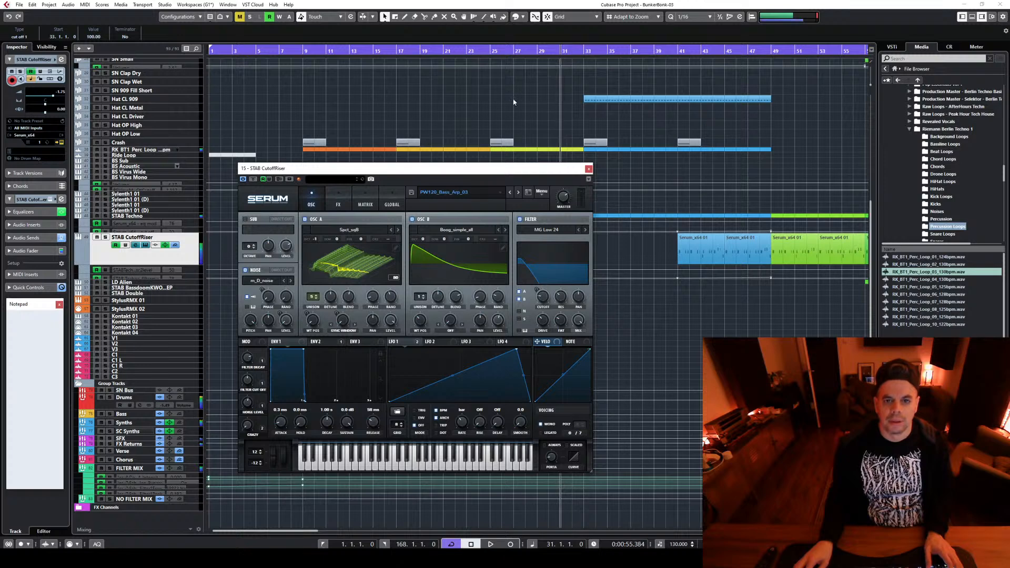
left_click(490, 52)
key("space")
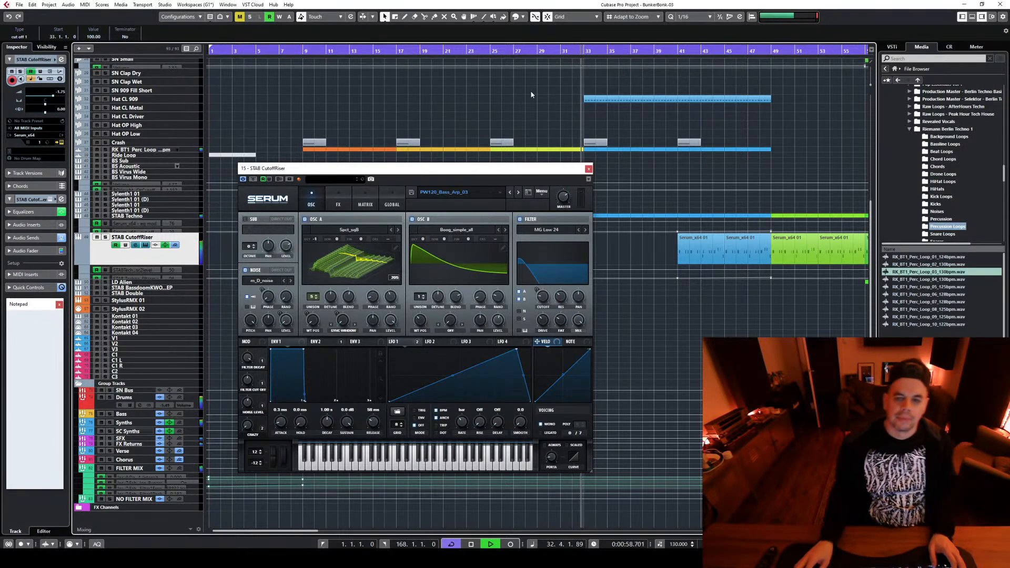
key("space")
left_click(518, 193)
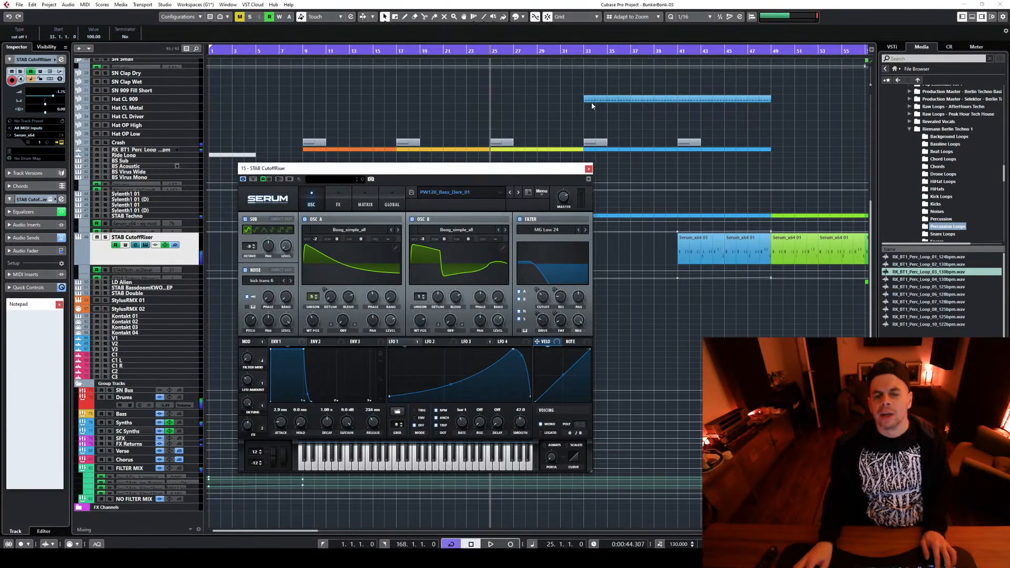
Reposition the Serum window to uncover the riser clips, listen to the PW120_Bass_Dark_01 sound and close the instrument
left_click_drag(536, 172, 362, 172)
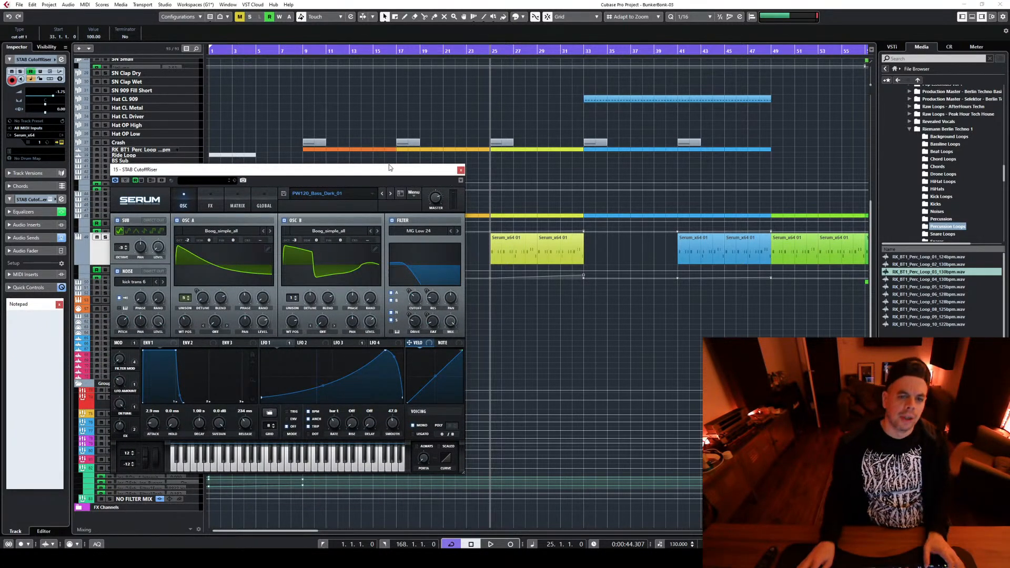
left_click_drag(390, 168, 431, 133)
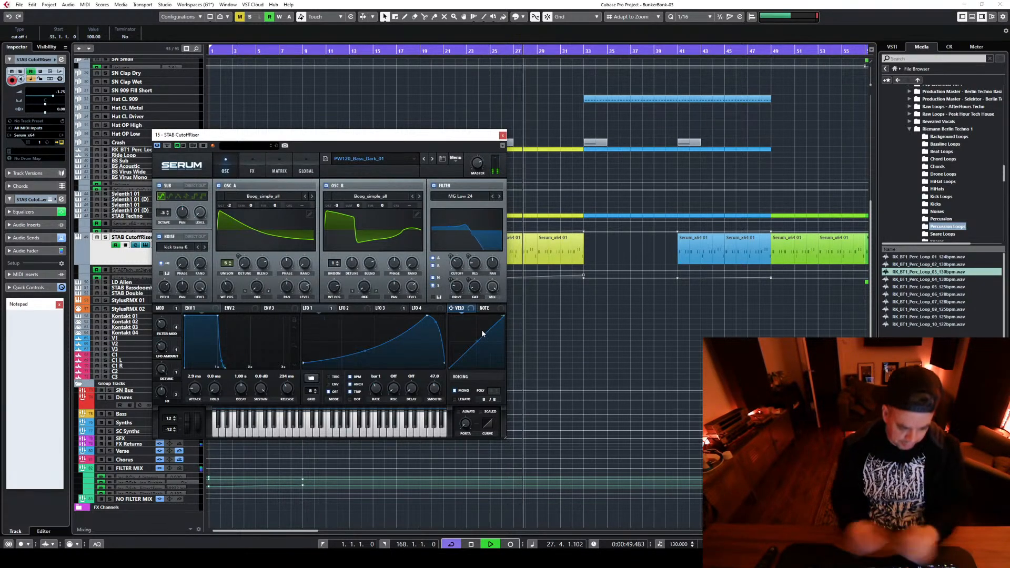
left_click(563, 70)
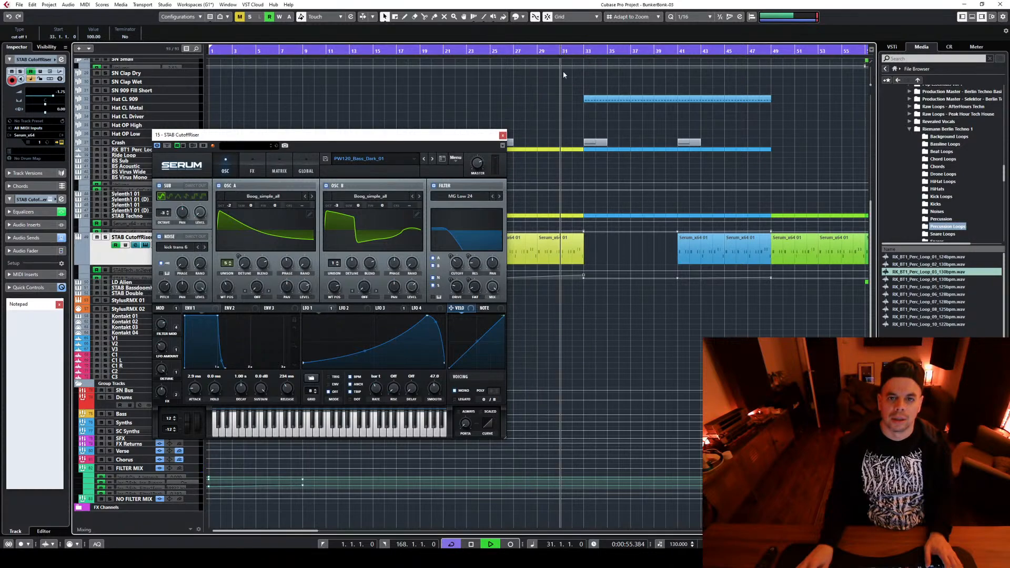
key("space")
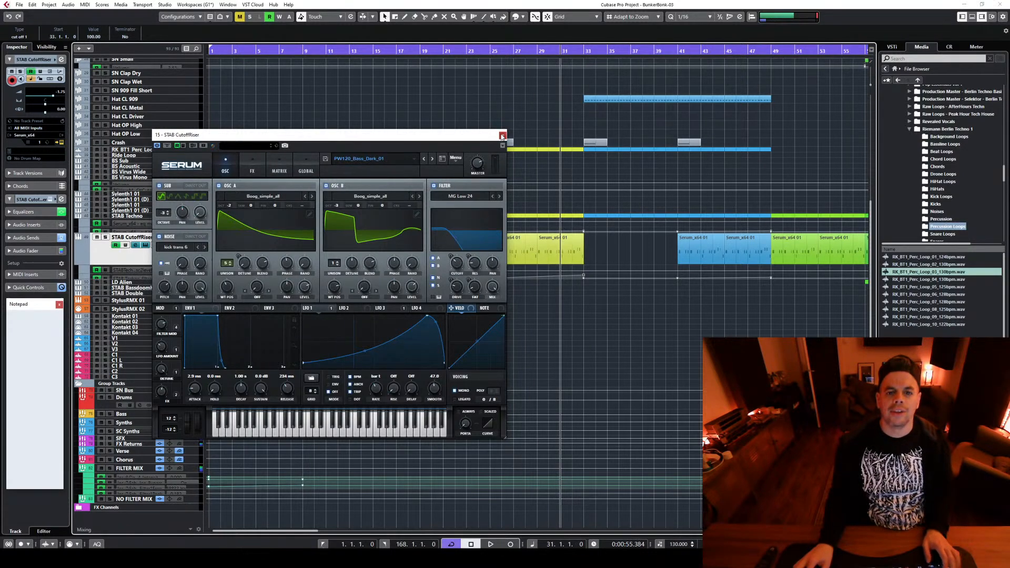
left_click(502, 136)
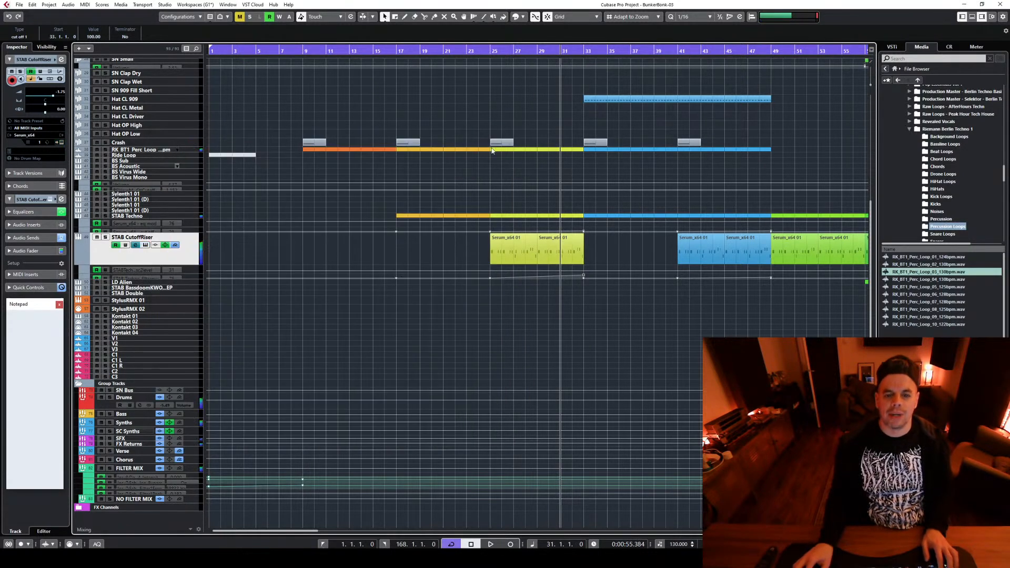
Move the STAB CutoffRiser EQ boost to just above 2 kHz, close the channel settings and replay from bar 25
left_click(136, 246)
left_click_drag(445, 363, 494, 360)
key("space")
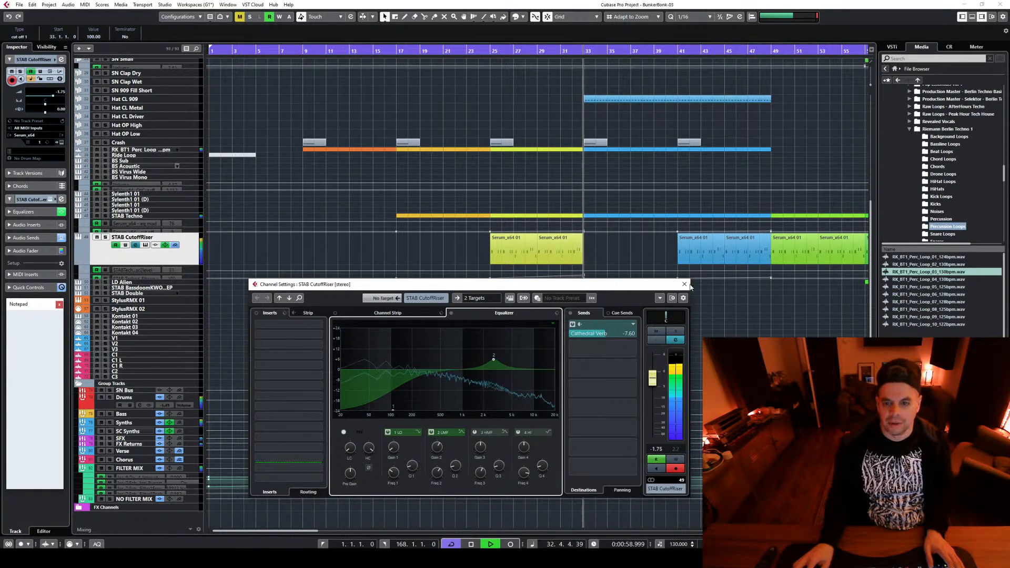
key("space")
left_click(489, 53)
key("space")
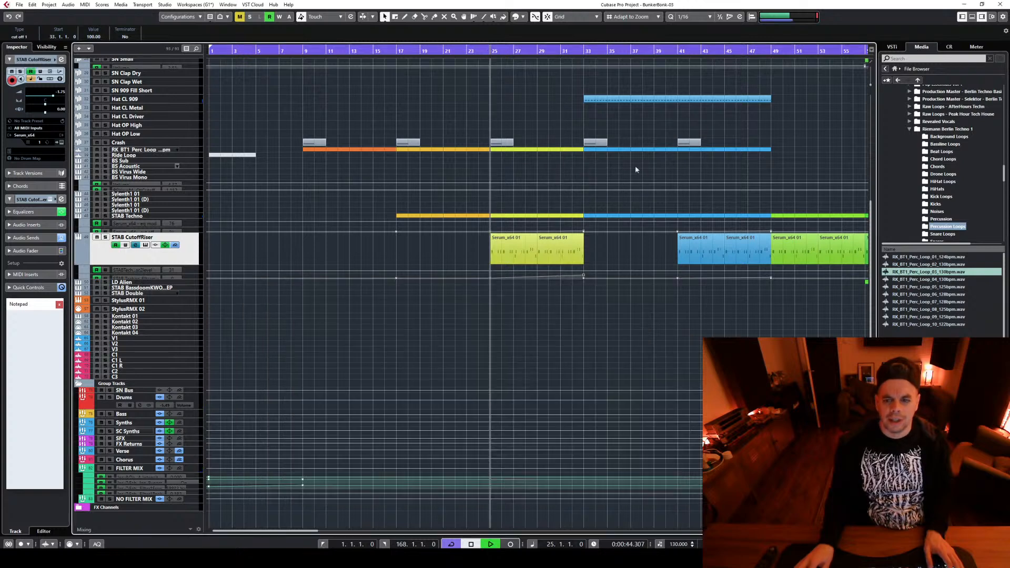
Delete the STAB CutoffRiser clips at bars 41 to 49 and raise the filter automation at bar 25 to 21.33
left_click_drag(659, 251, 751, 247)
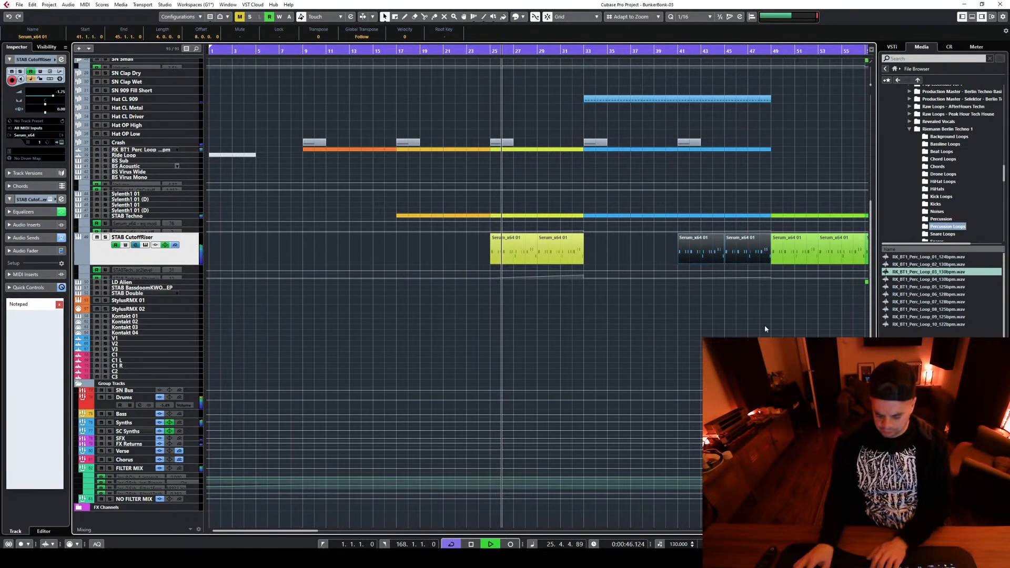
key("Delete")
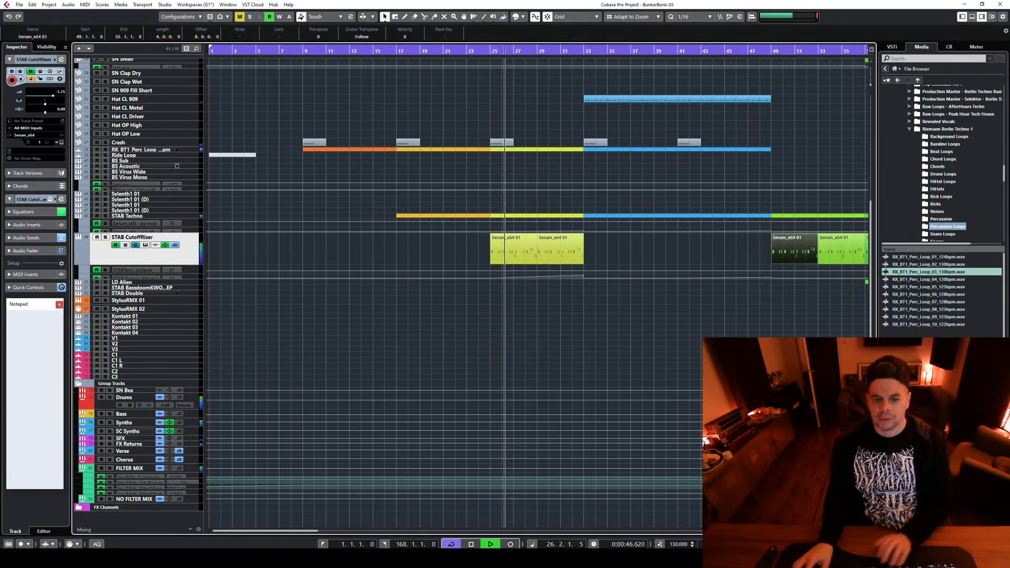
left_click(193, 278)
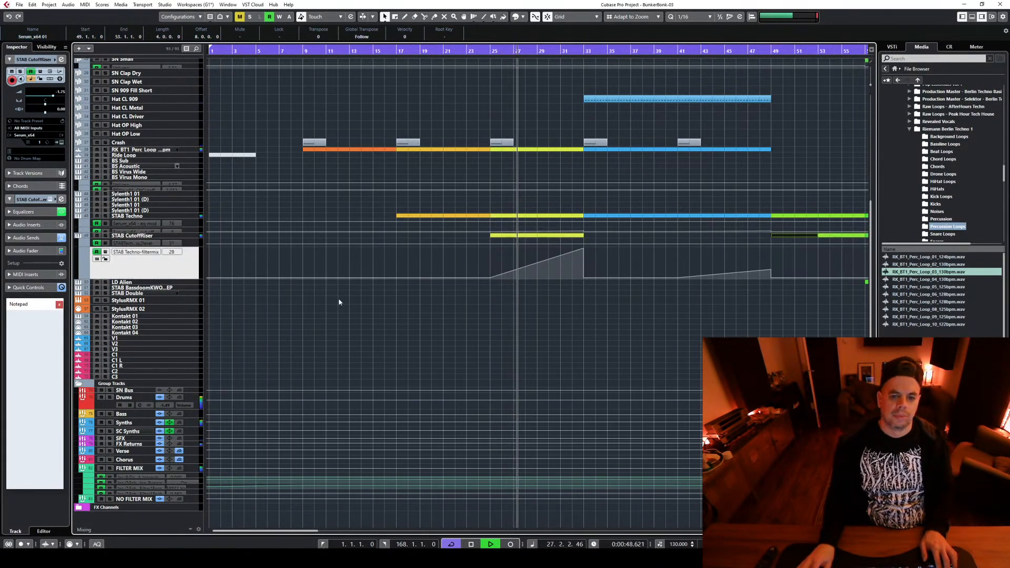
left_click(489, 271)
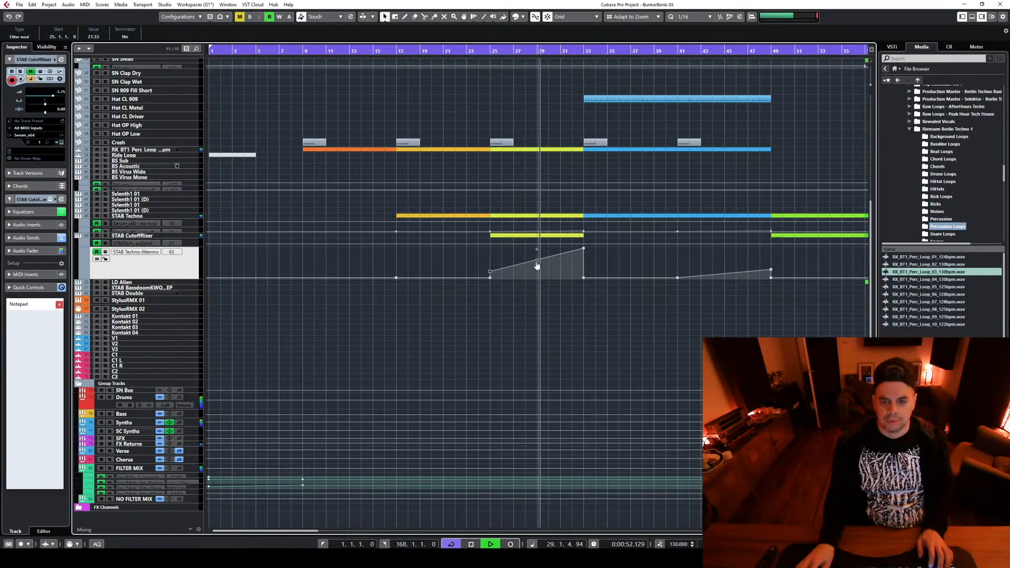
key("space")
key("space")
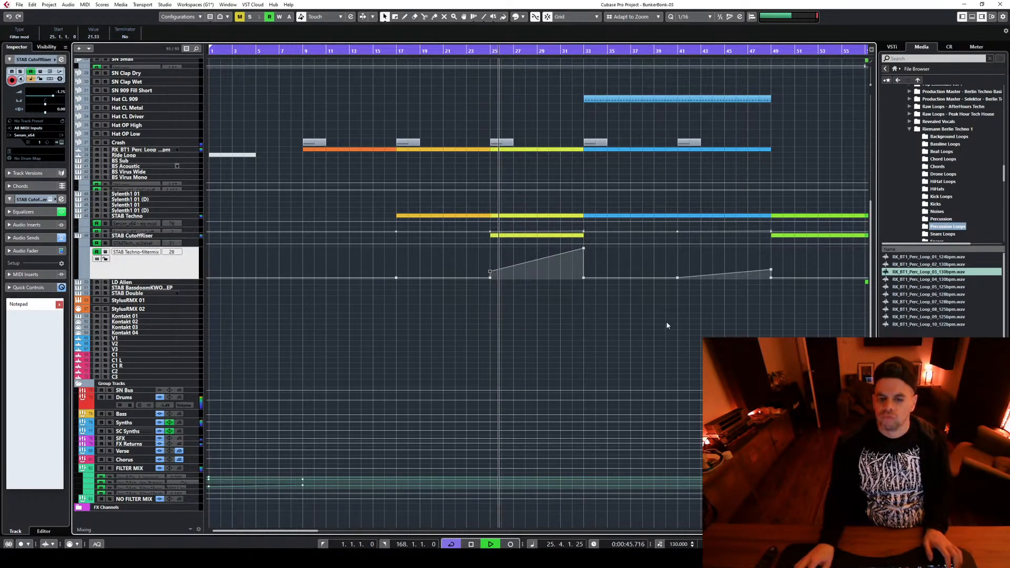
Check the STAB CutoffRiser channel settings while the section from bar 25 plays, and close them
left_click(187, 235)
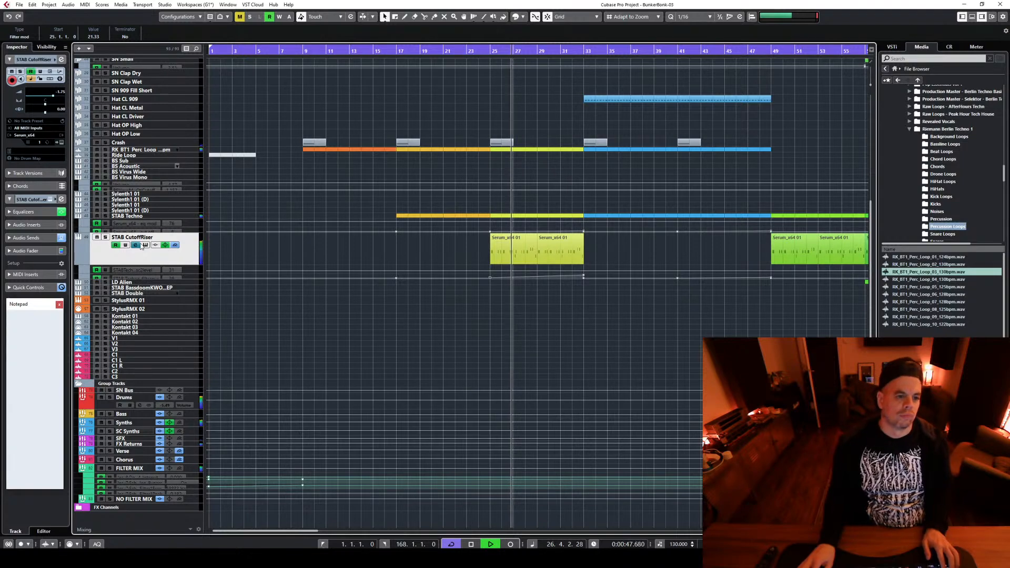
key("e")
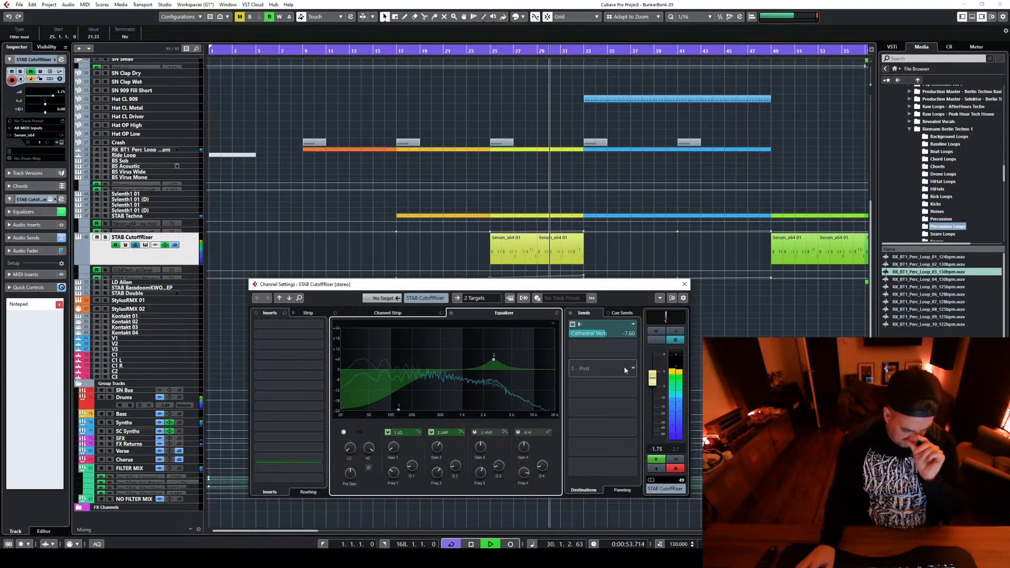
left_click(683, 284)
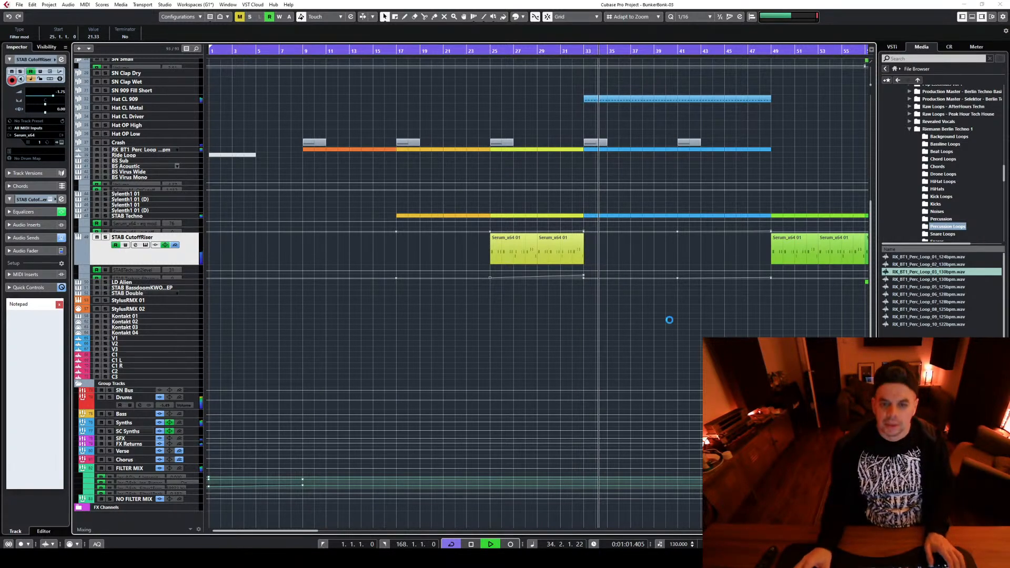
Fill bars 33 to 49 of STAB CutoffRiser with copies of its yellow stab clips and play from bar 33
scroll(683, 344, "up", 5)
key("space")
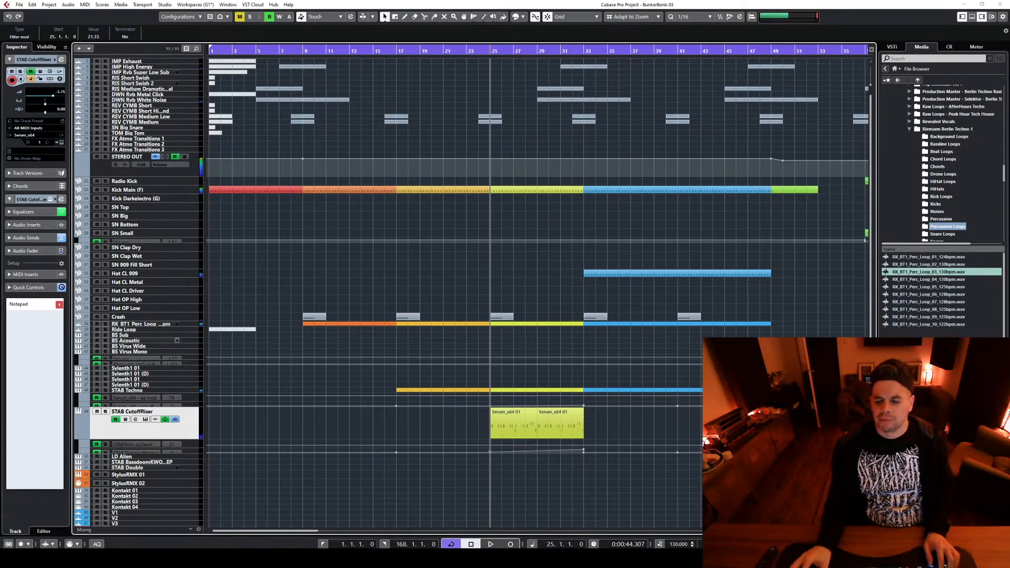
key("g")
key("g")
key("g")
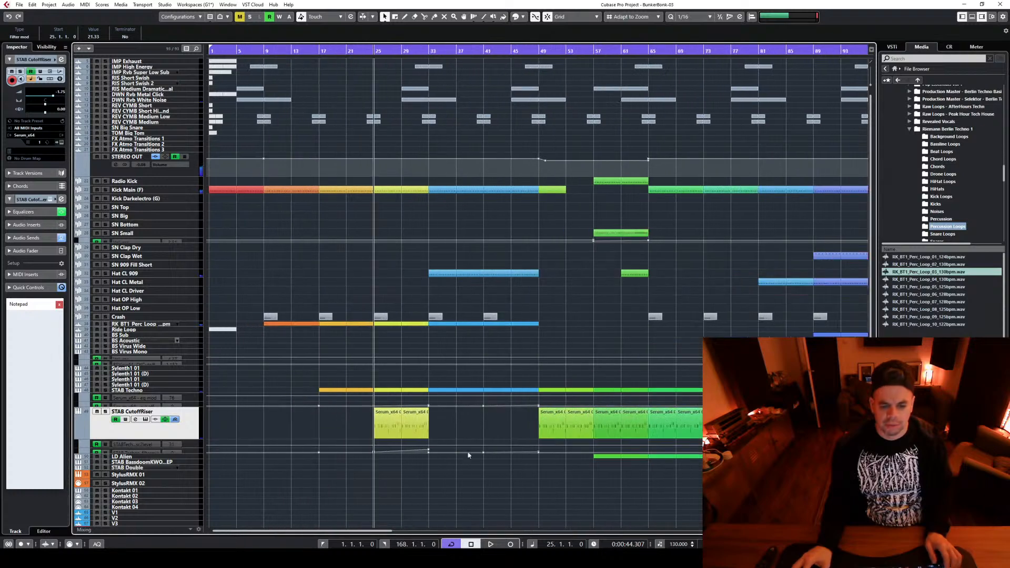
mouse_move(446, 436)
left_mouse_down()
mouse_move(368, 424)
mouse_move(501, 428)
mouse_move(438, 424)
mouse_move(470, 423)
left_mouse_up()
left_click(426, 51)
key("space")
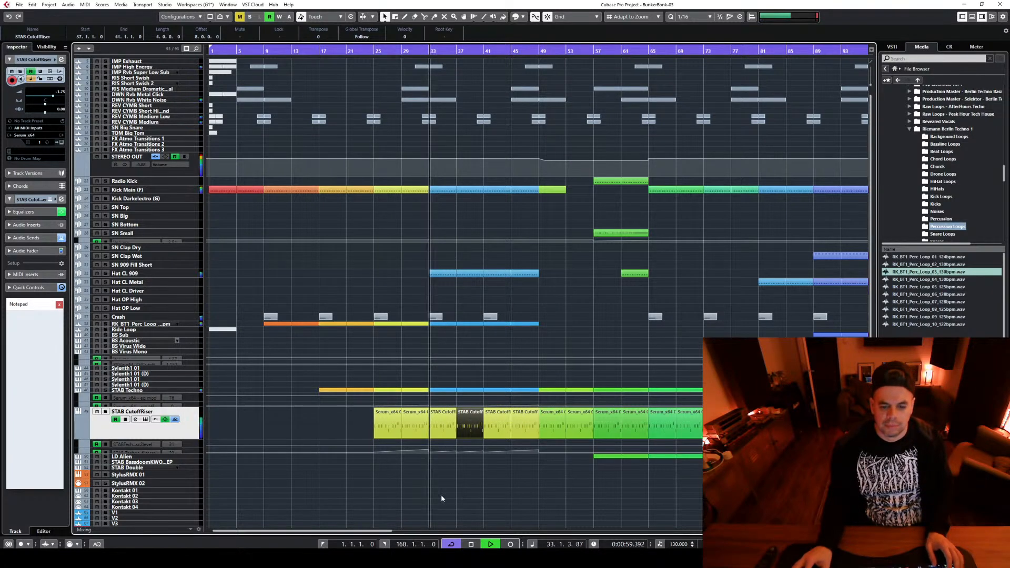
Stop playback and delete the filter automation points around bar 37 on STAB CutoffRiser
left_click_drag(432, 490, 513, 506)
key("space")
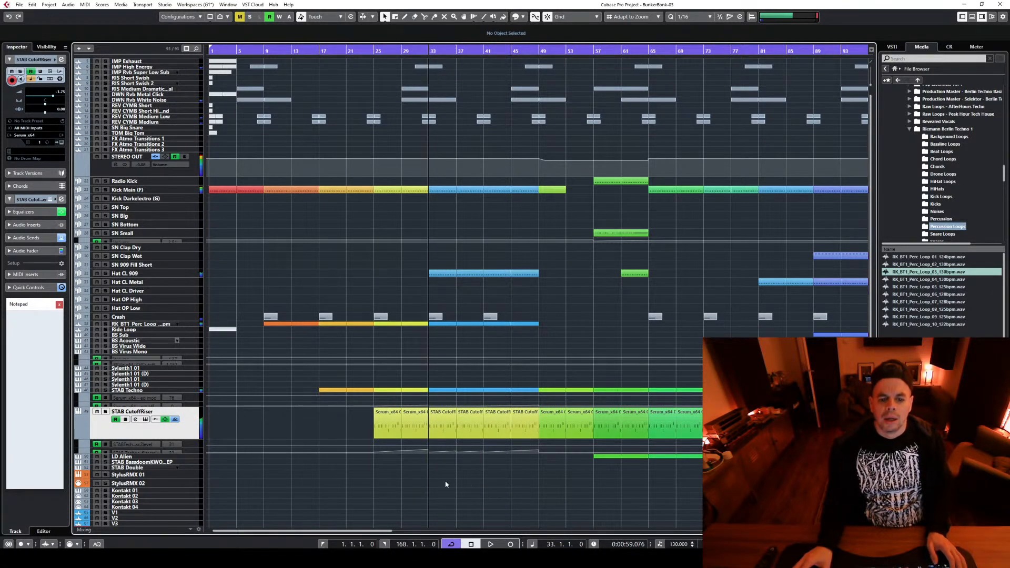
left_click(186, 449)
scroll(402, 484, "up", 1)
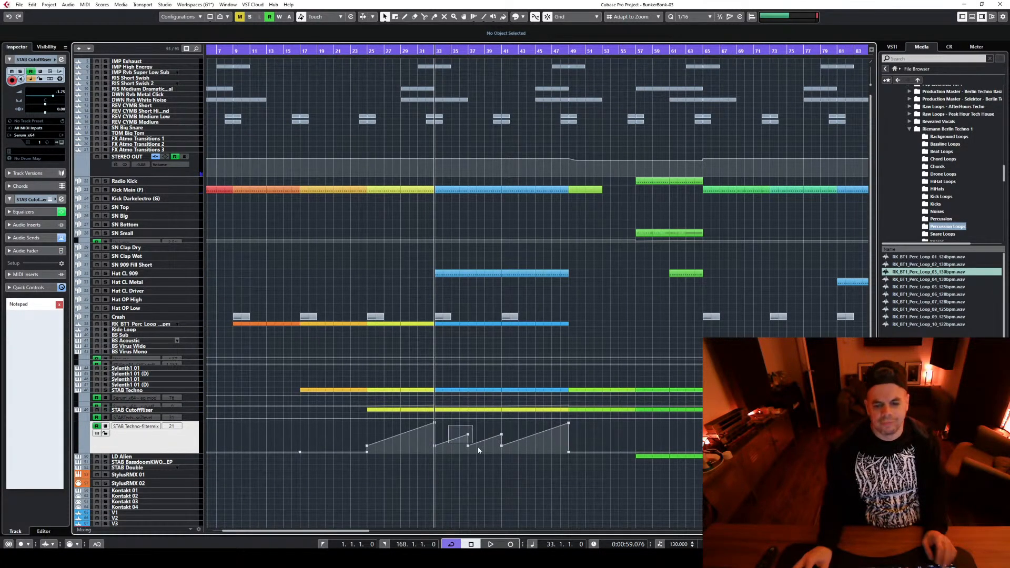
left_click_drag(499, 449, 501, 445)
key("Delete")
Colour all clips in bars 33 to 49 light blue, including the copied risers, and play the section
left_click_drag(462, 489, 562, 176)
left_click(464, 498)
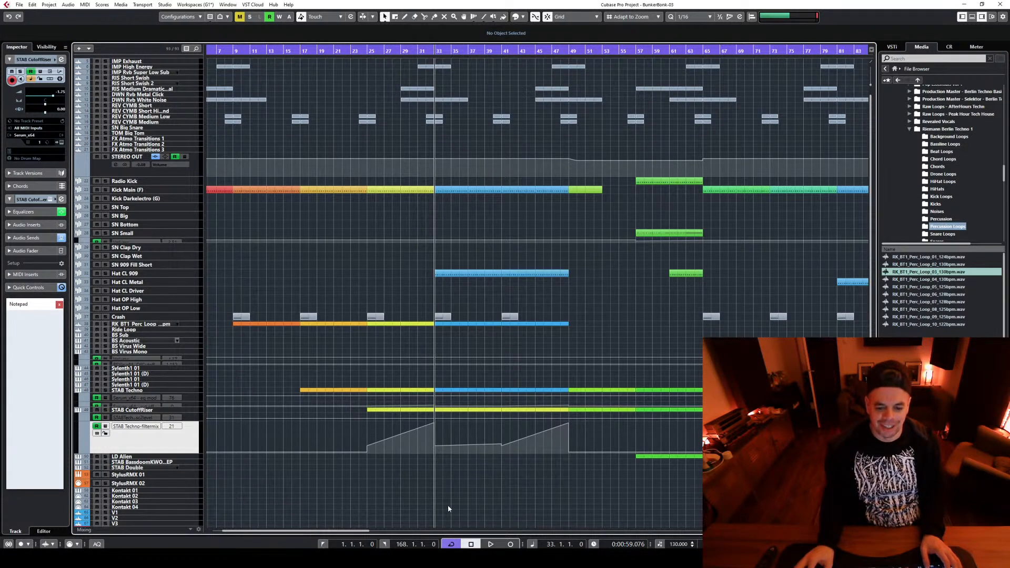
left_click_drag(447, 504, 565, 183)
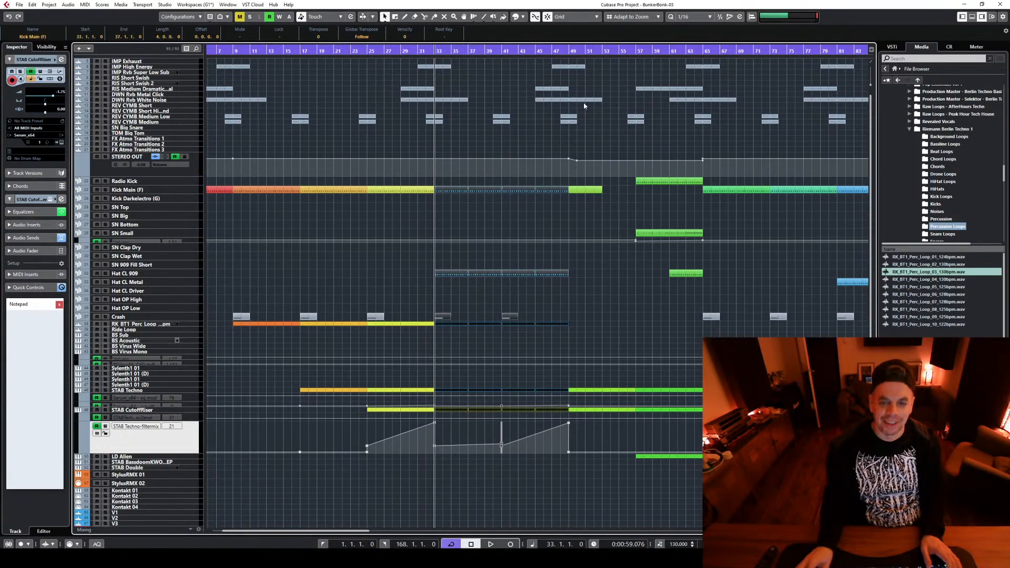
left_click(522, 18)
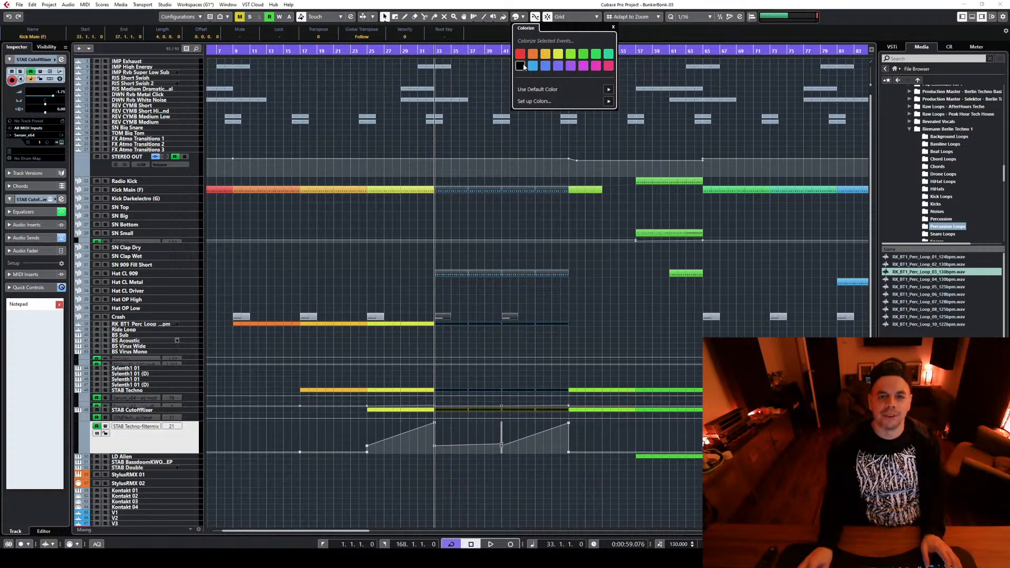
key("space")
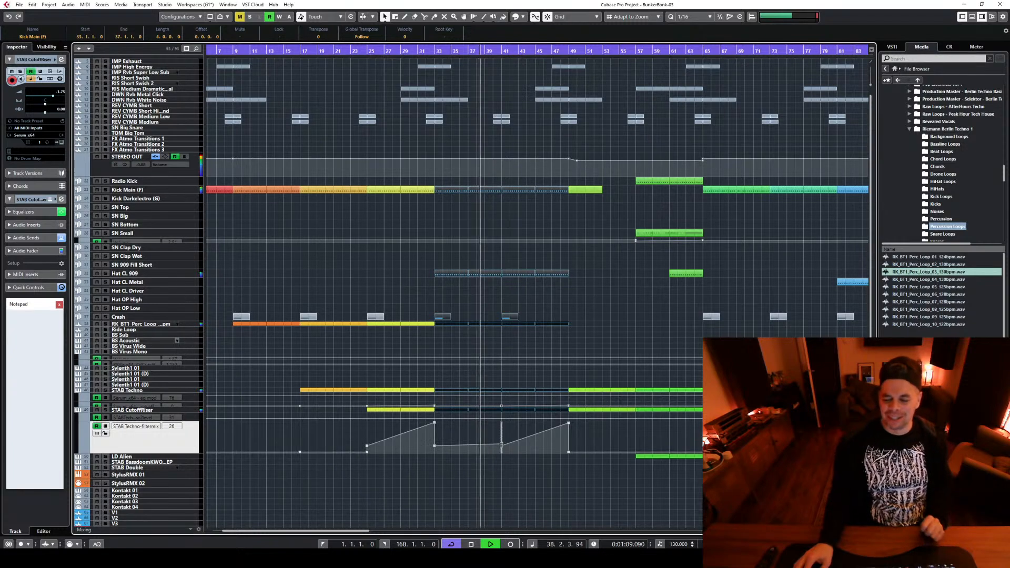
Listen through bar 49, clear the selection and examine the whole arrangement down to the group tracks
key("g")
key("g")
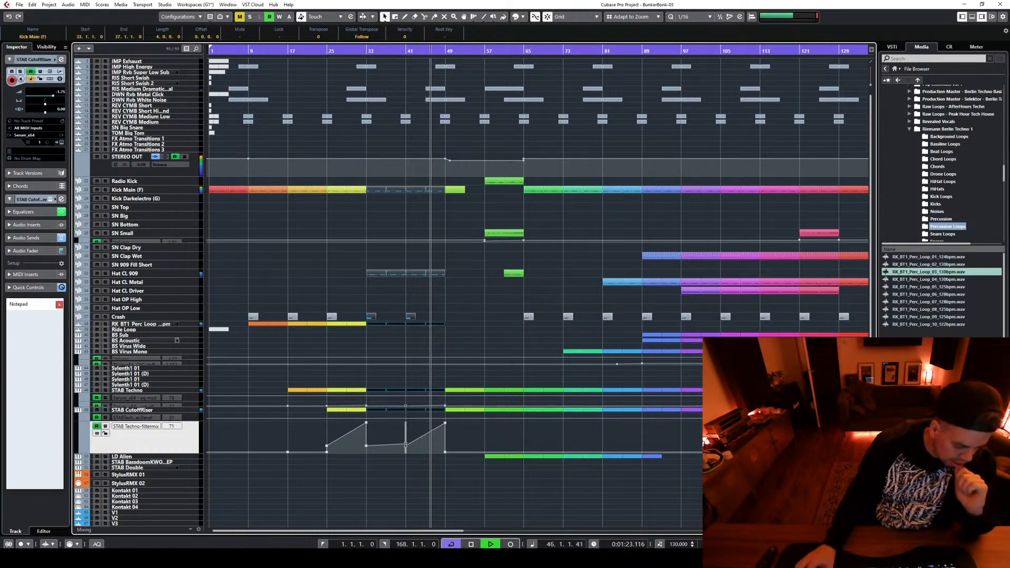
left_click(462, 320)
key("g")
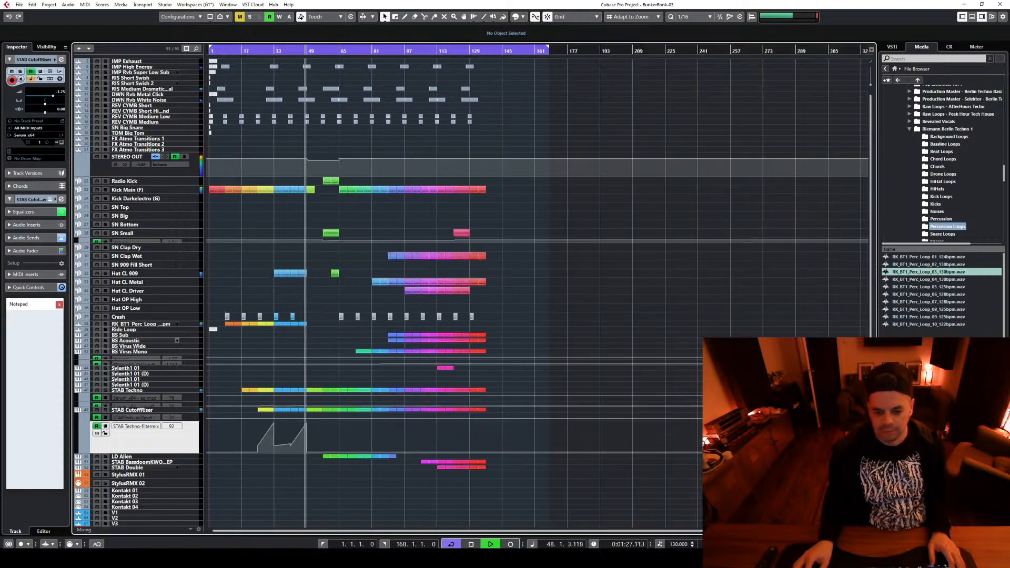
scroll(582, 451, "down", 3)
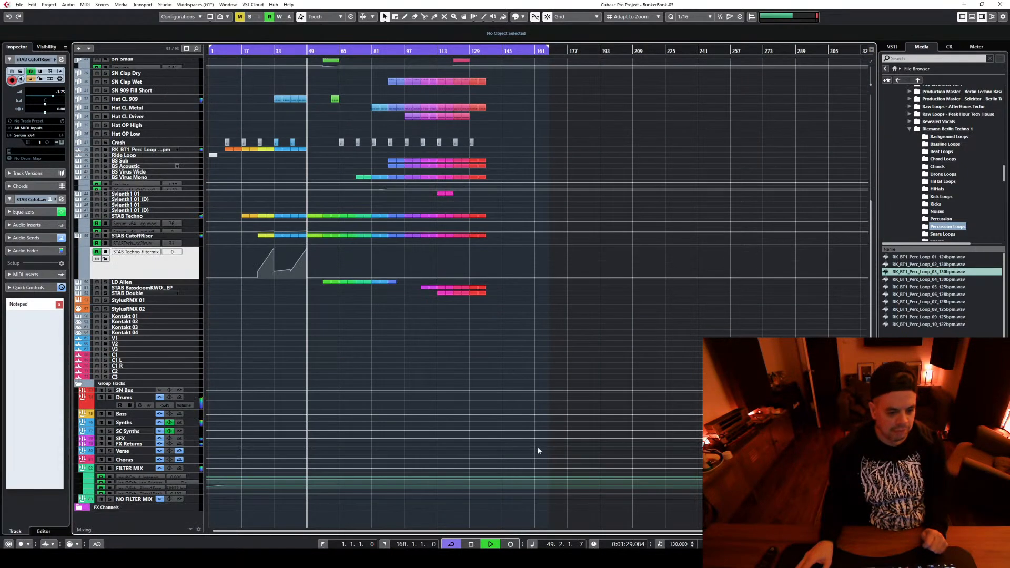
Delete the STAB CutoffRiser clips between bars 49 and 121
key("h")
key("h")
key("h")
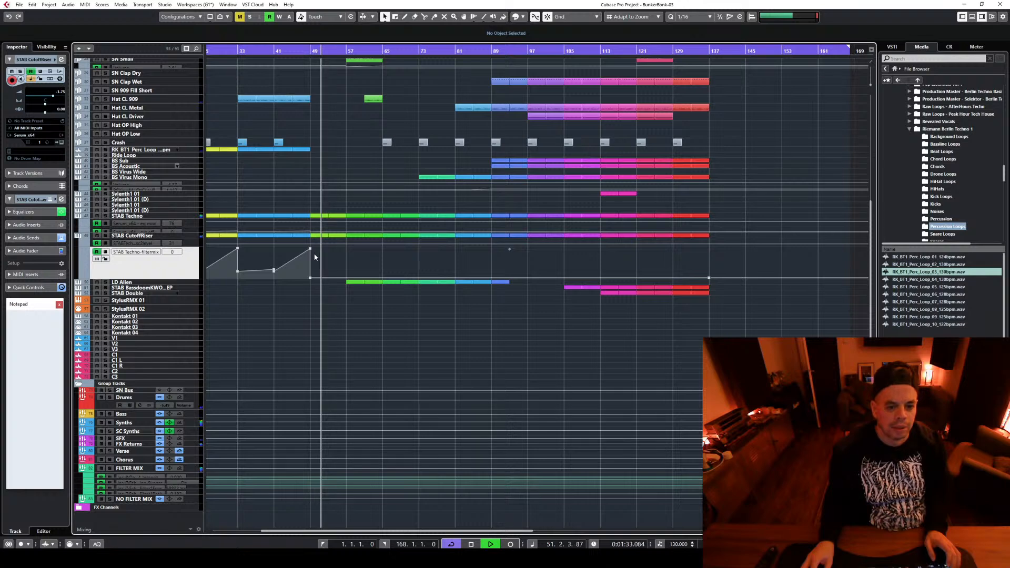
left_click_drag(314, 254, 638, 231)
left_click(600, 268)
left_click_drag(626, 266, 322, 232)
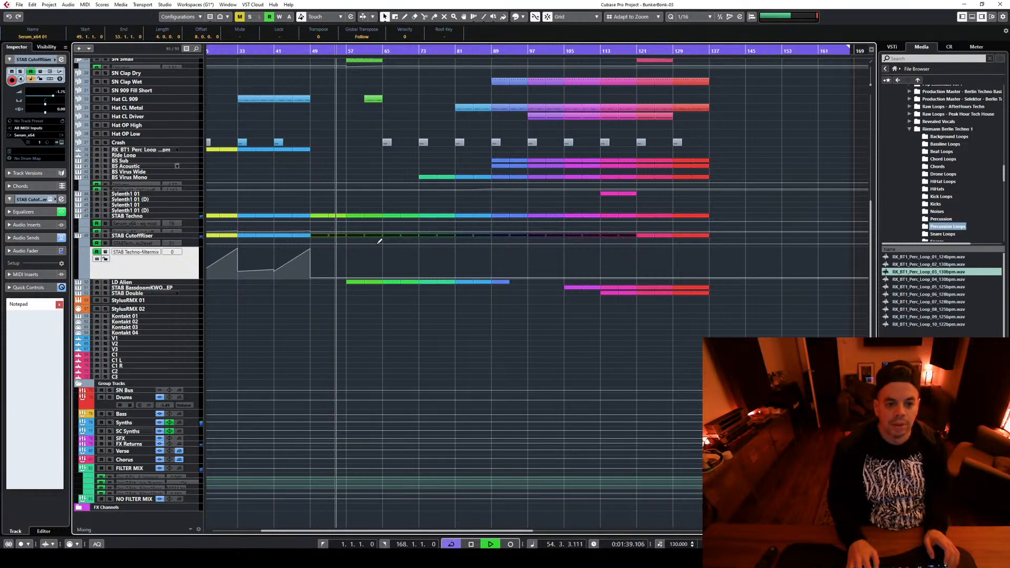
key("Delete")
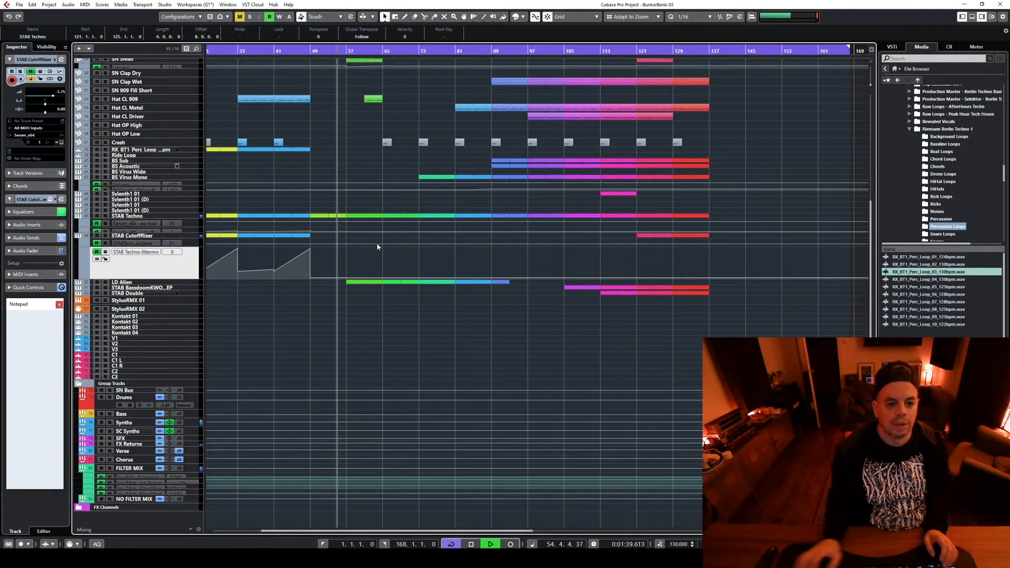
Play briefly from bar 121 and delete the STAB CutoffRiser clips in bars 121 to 129
left_click(639, 51)
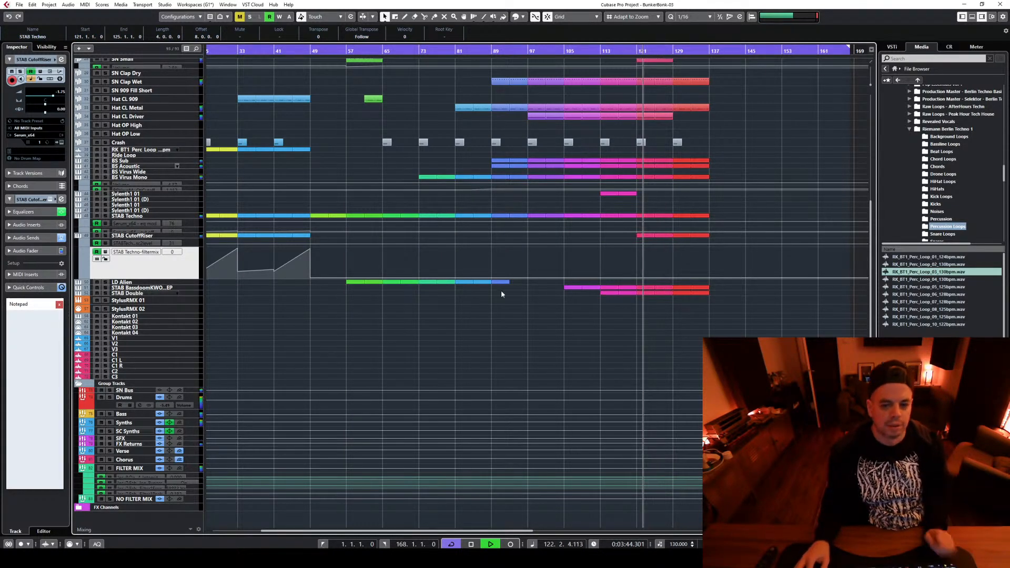
key("space")
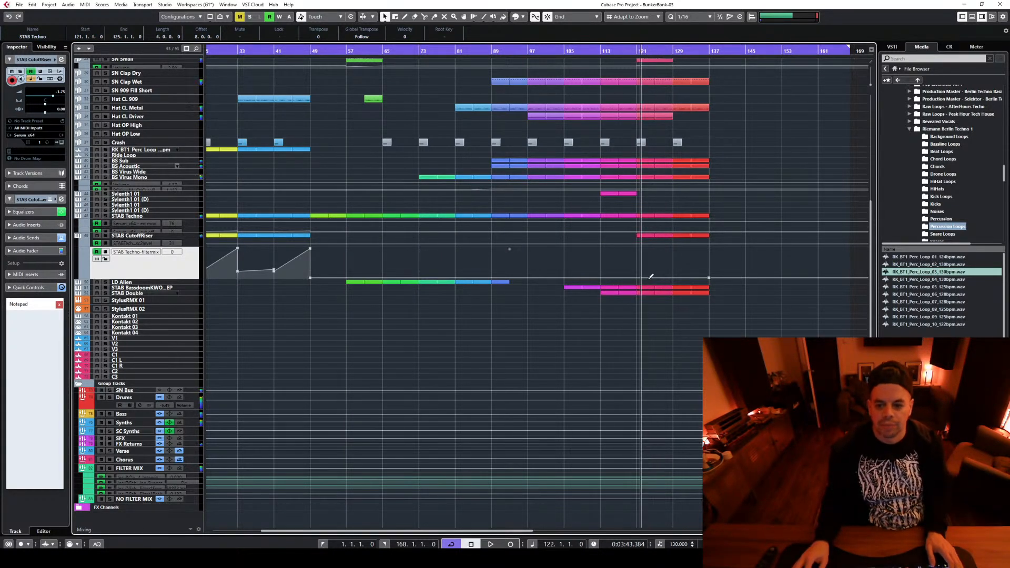
left_click(672, 50)
left_click_drag(643, 249, 665, 232)
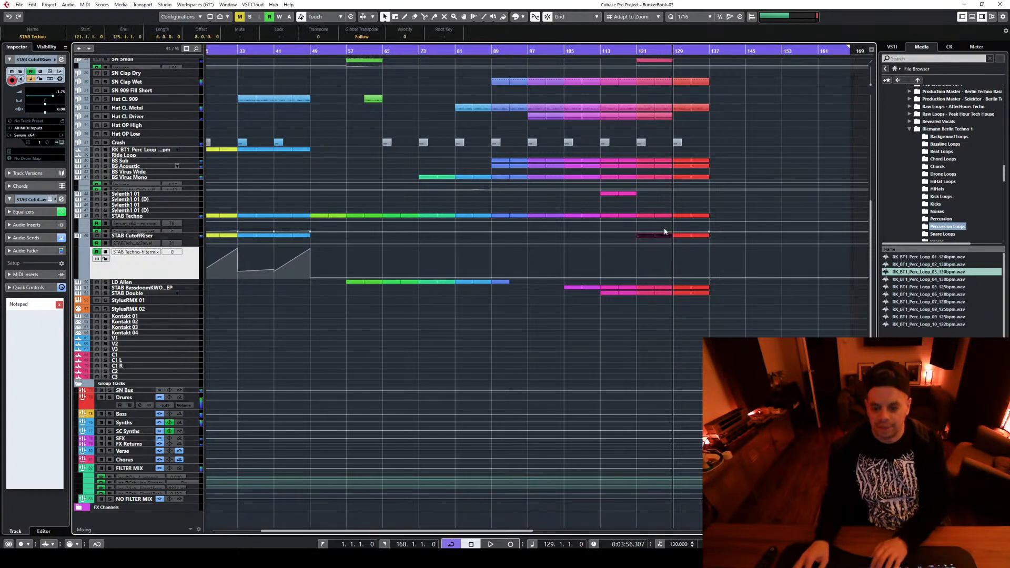
Enlarge the STAB CutoffRiser filter automation lane and shape a curved fall from about 47 at bar 129 to 0 at bar 137
key("h")
key("h")
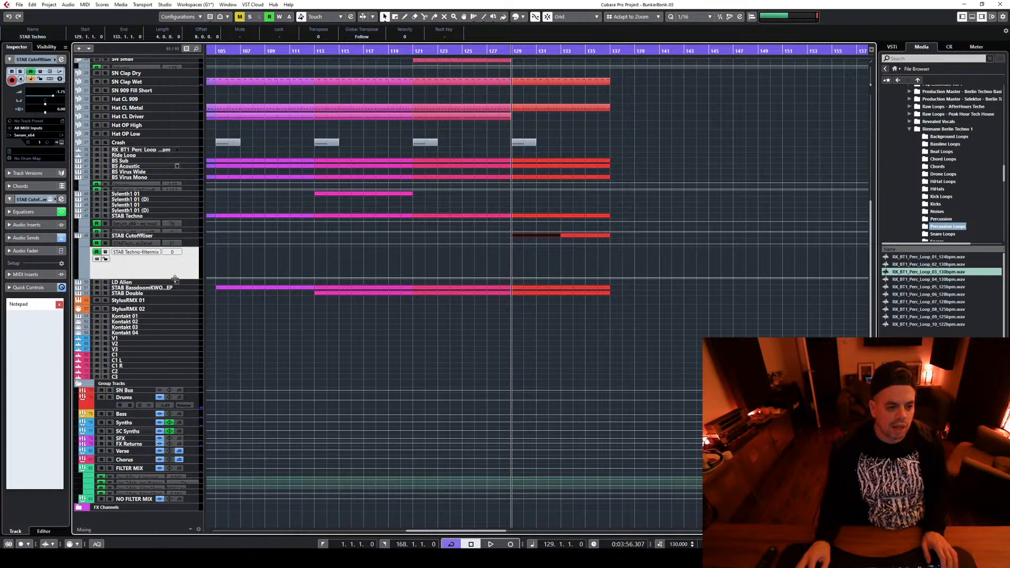
left_click_drag(174, 279, 167, 376)
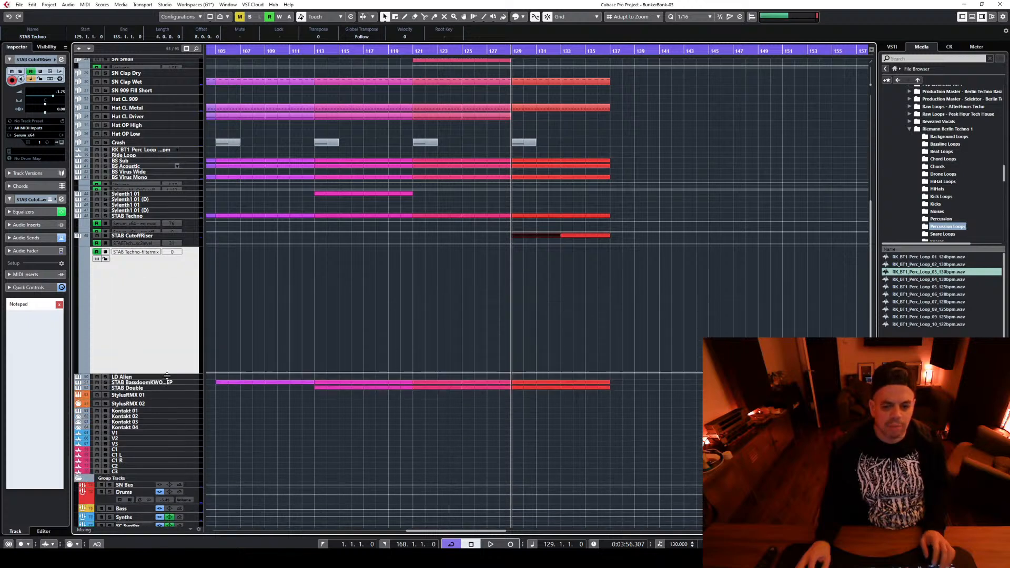
left_click(514, 373)
left_click(511, 294)
key("space")
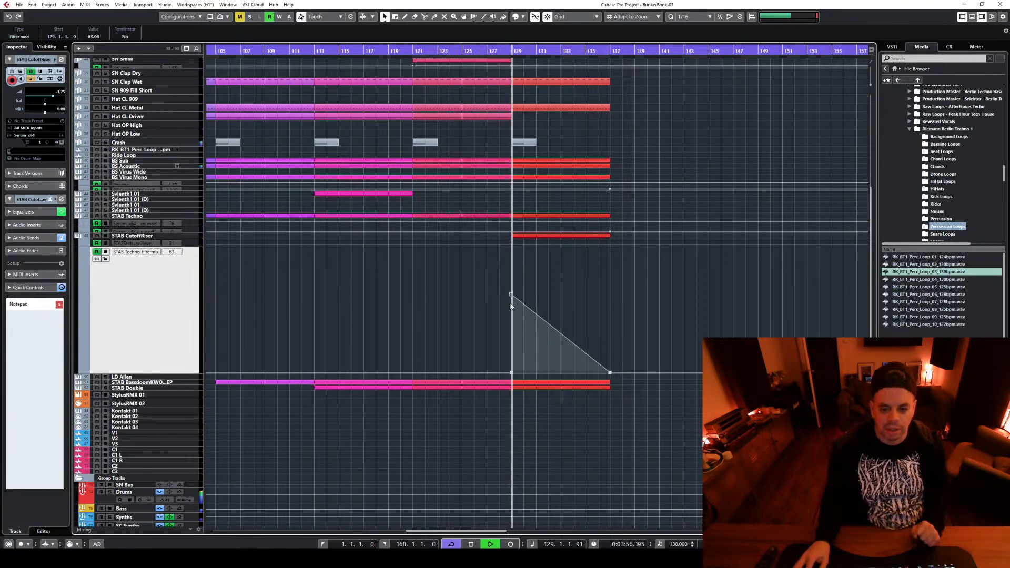
mouse_move(561, 337)
left_mouse_down()
mouse_move(572, 320)
mouse_move(552, 339)
mouse_move(573, 329)
left_mouse_up()
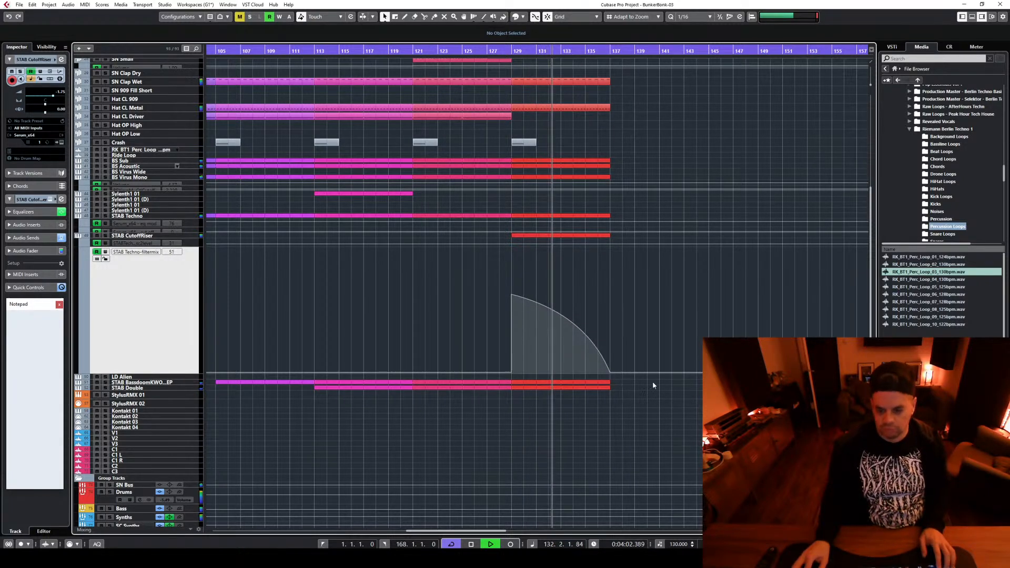
left_click_drag(511, 295, 511, 314)
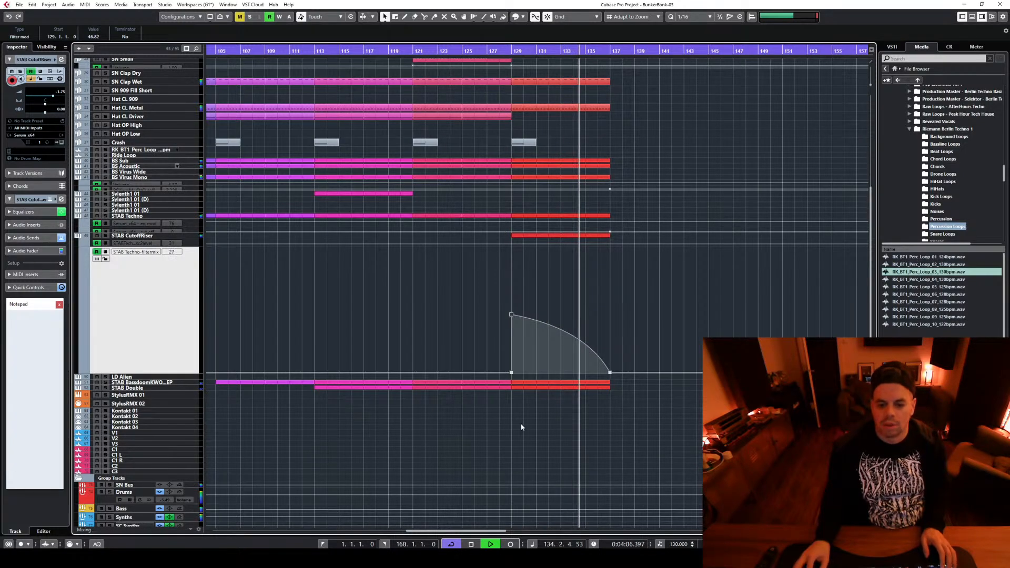
Stop playback, duplicate the clips and filter automation of bars 129 to 137 into bars 137 to 145, and colour the copied clips orange
left_click_drag(516, 428, 648, 192)
key("space")
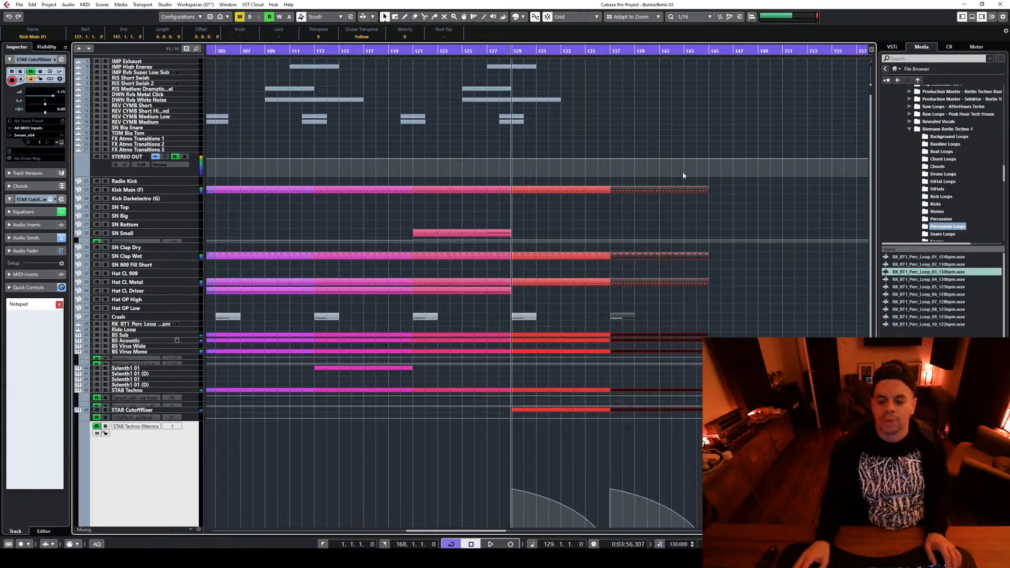
left_click(521, 17)
left_click(691, 115)
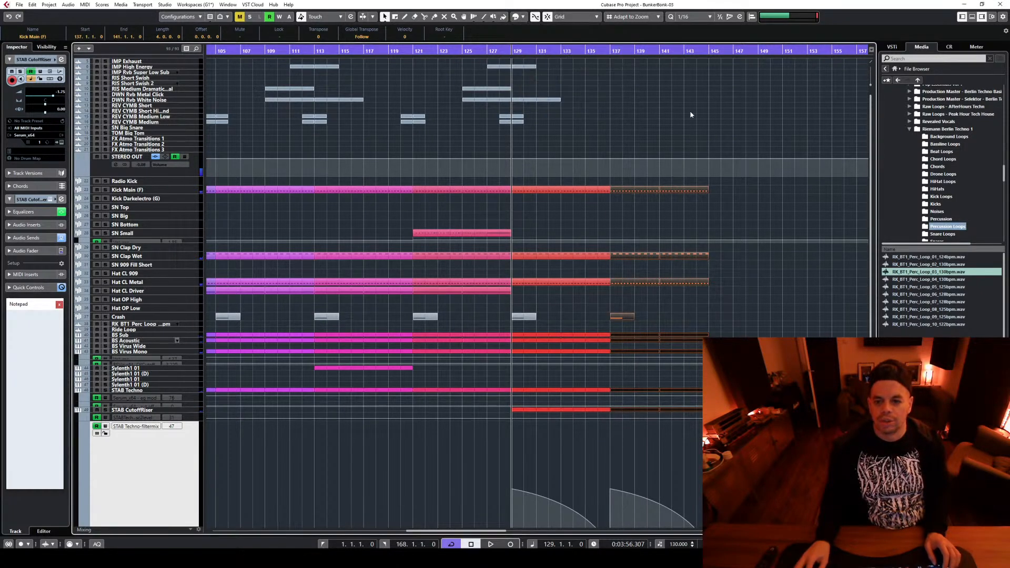
left_click(691, 114)
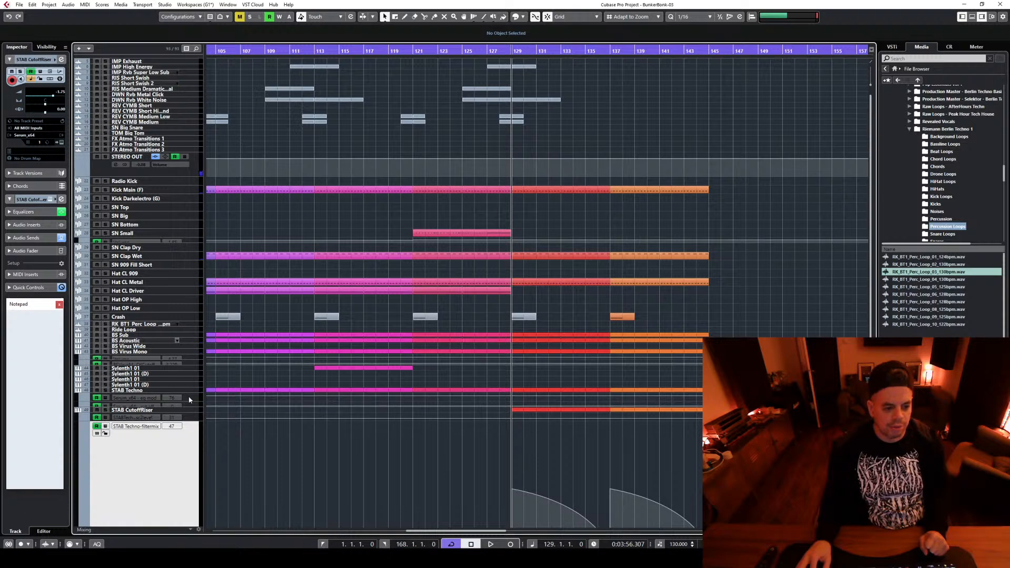
Select the Hat CL Driver track and delete the orange Hat CL Metal clips in bars 137 to 145
left_click(190, 293)
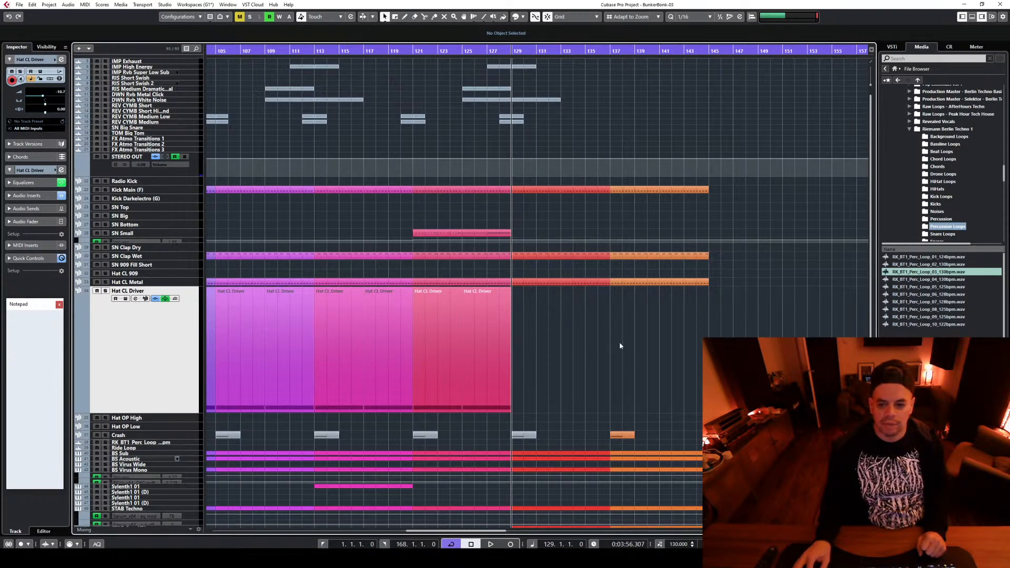
left_click_drag(671, 290, 720, 276)
key("Delete")
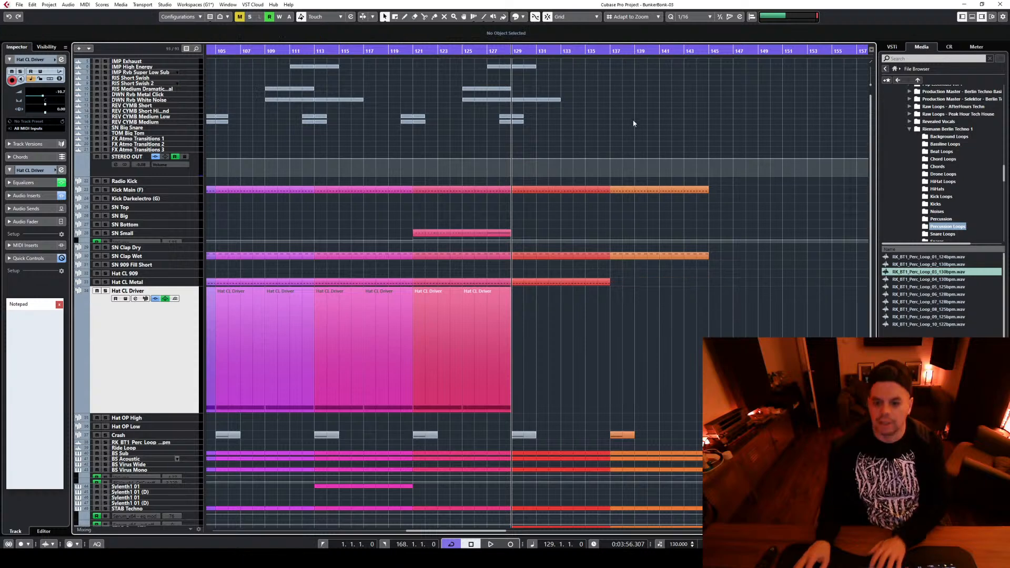
Listen to the start of the orange section from bar 137, and replay the transition into it from bar 135
left_click(615, 54)
key("space")
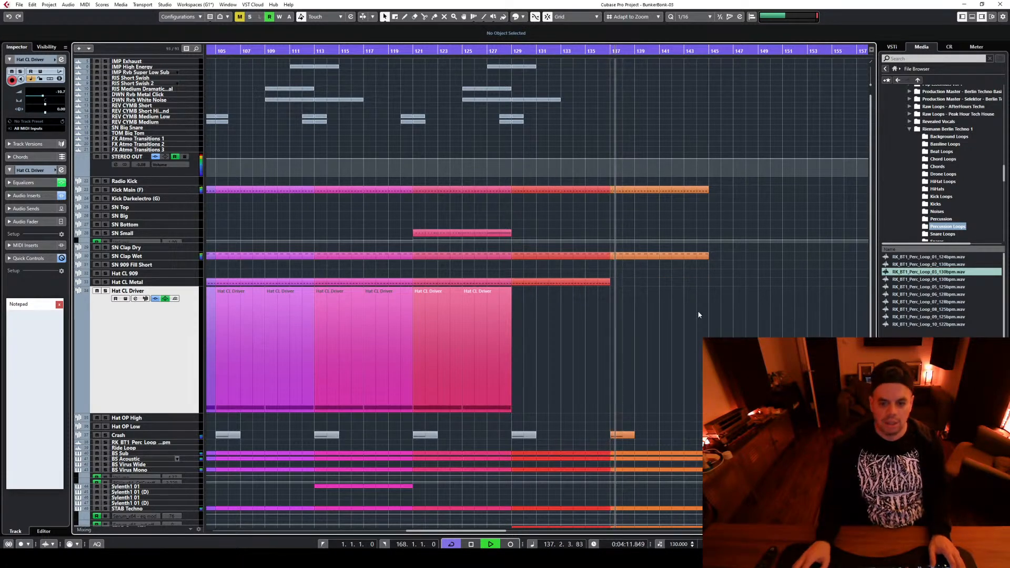
key("space")
left_click(586, 52)
key("space")
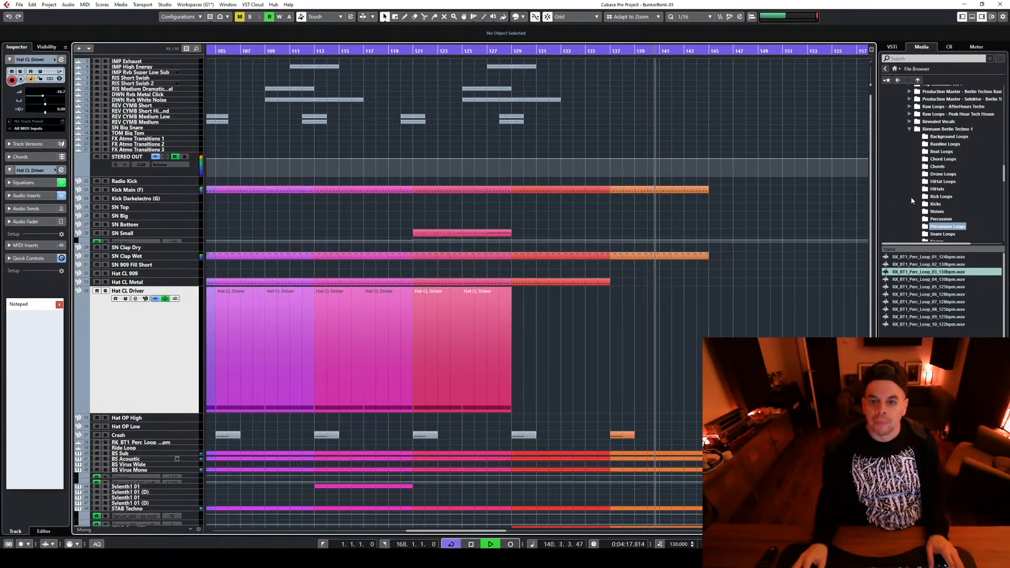
key("space")
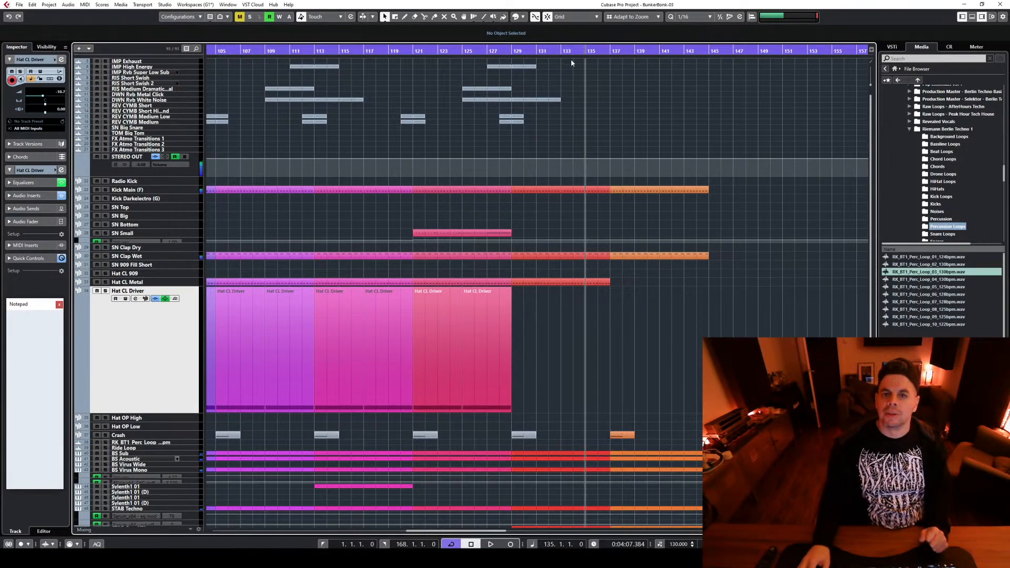
key("space")
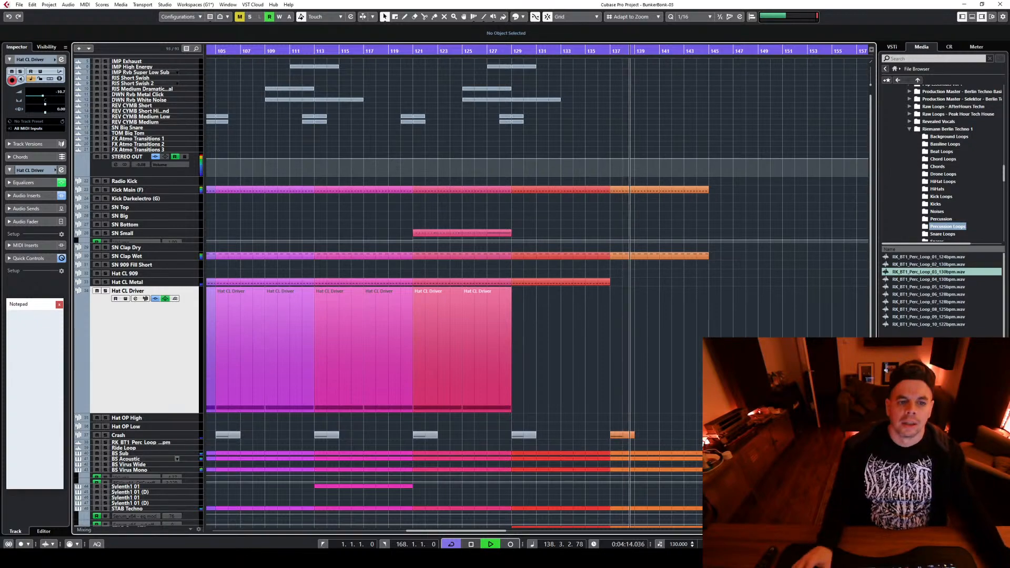
key("space")
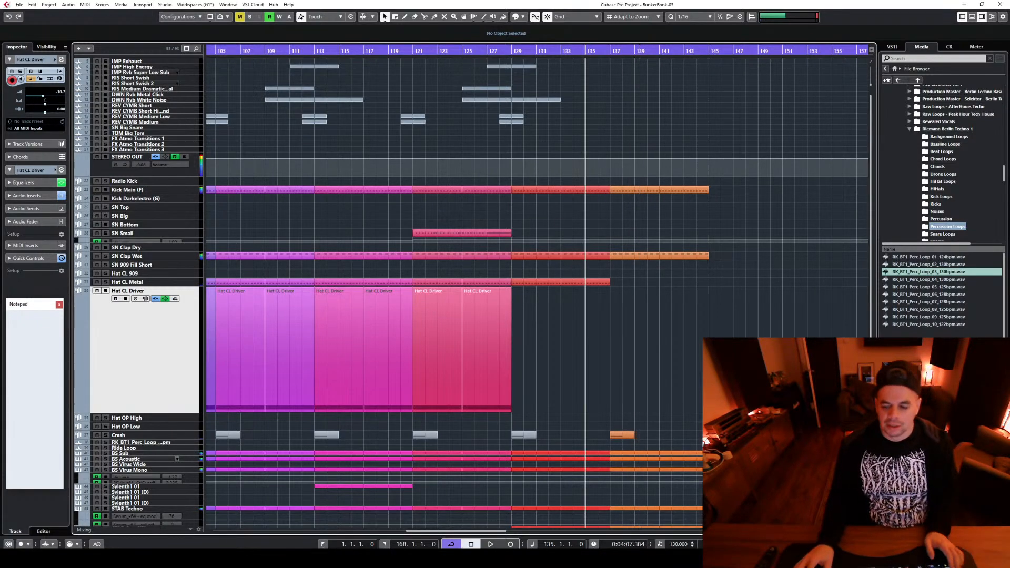
Review the whole arrangement across all tracks and listen to it from bar 113 into the red section
key("g")
key("g")
key("g")
key("g")
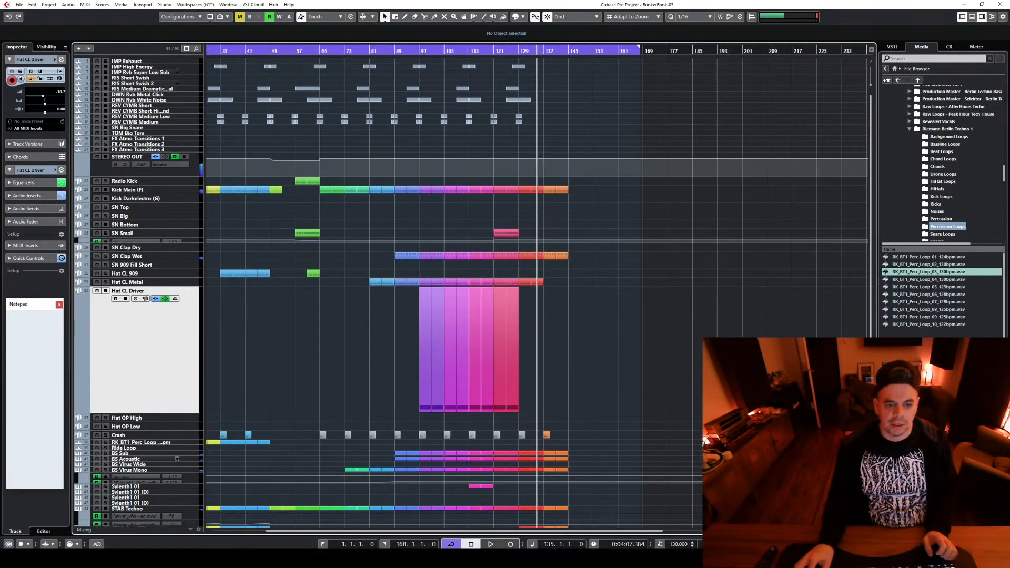
scroll(539, 309, "down", 5)
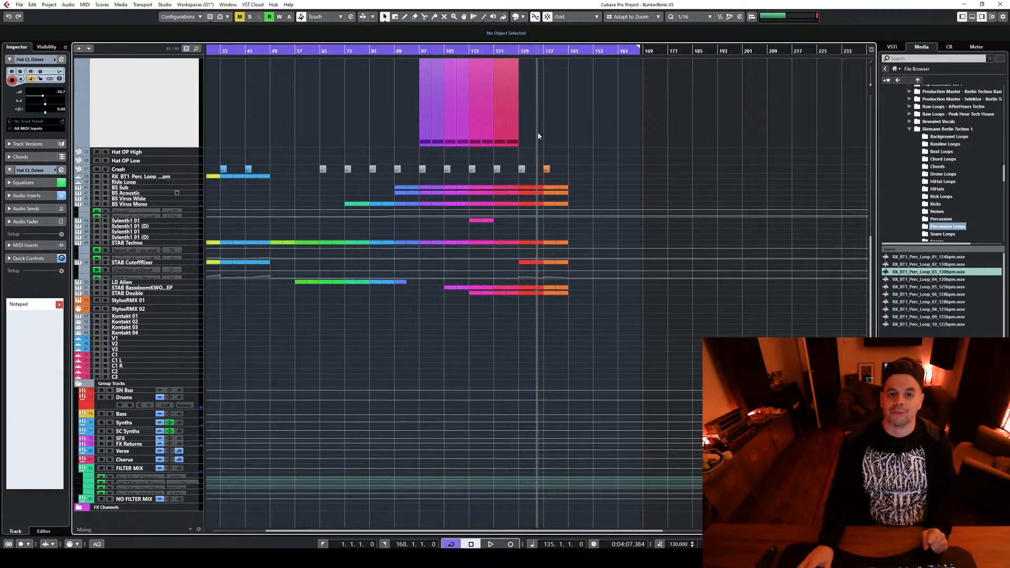
left_click(469, 50)
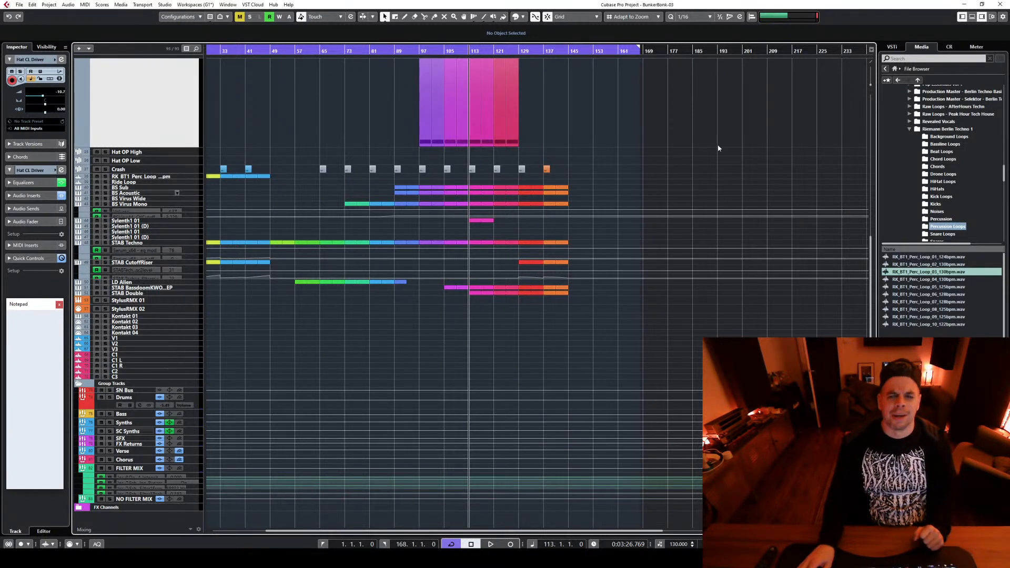
scroll(717, 148, "up", 4)
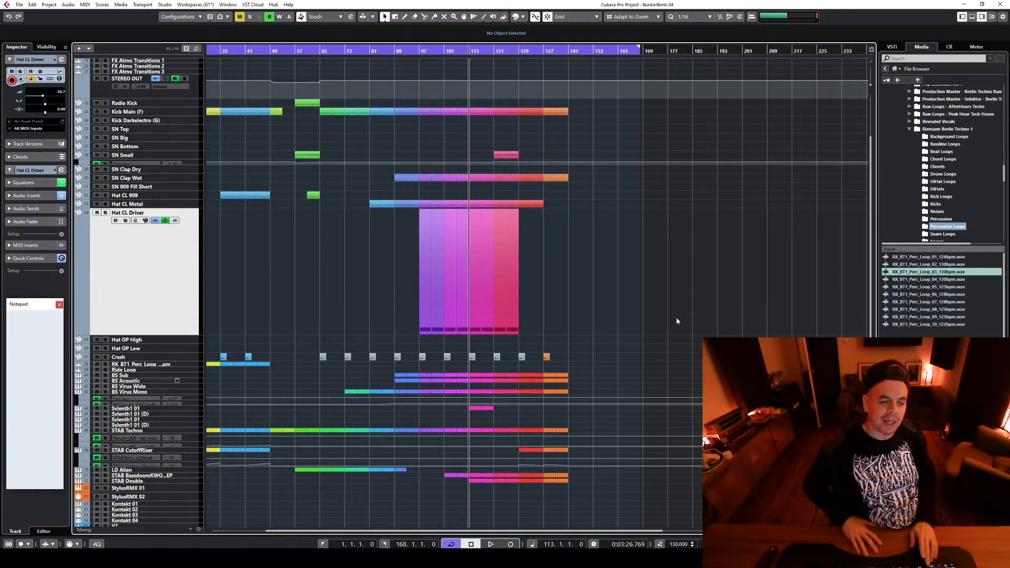
key("space")
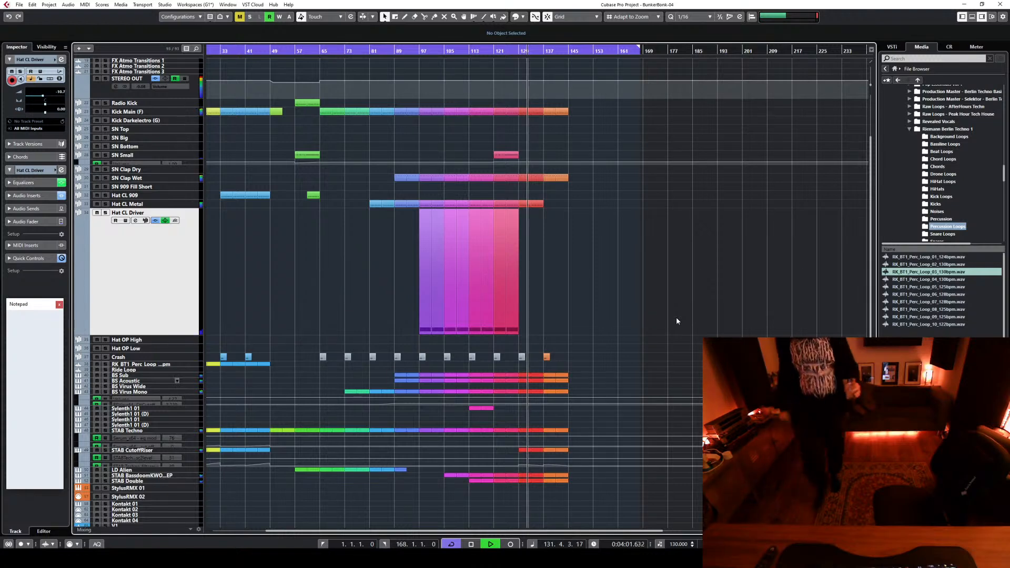
key("space")
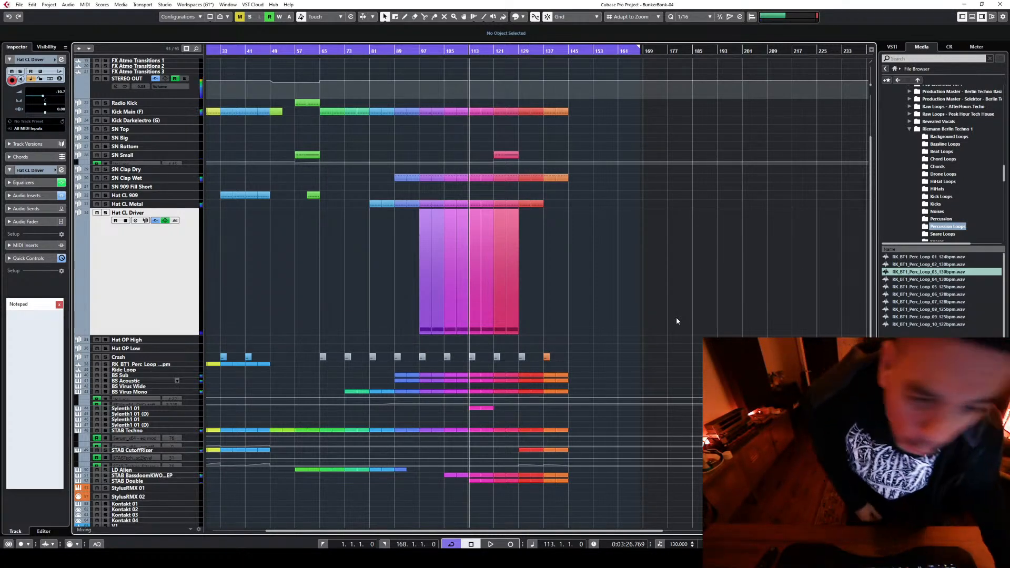
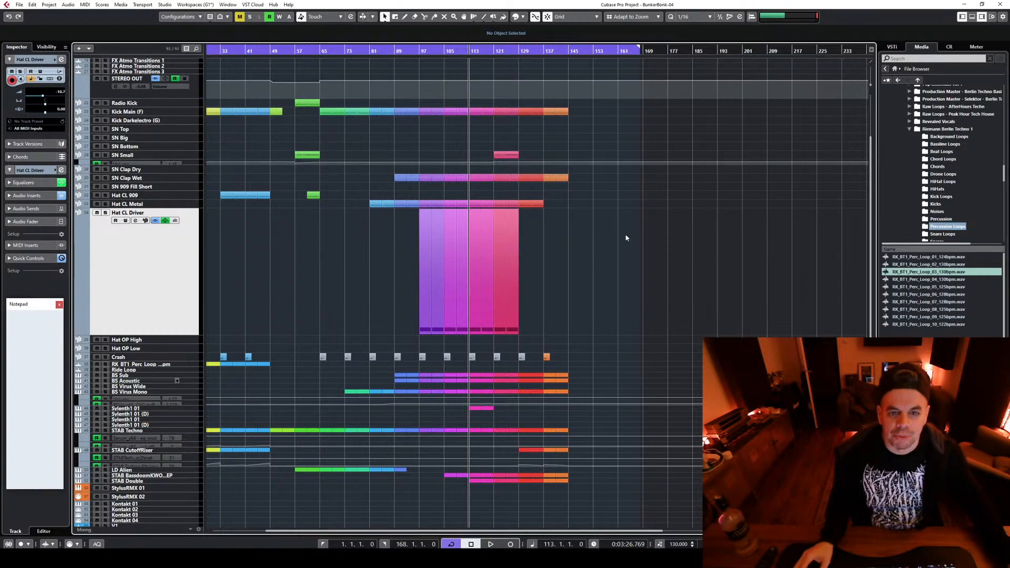
Review the effects and drum tracks of the arrangement and listen to the transition into the red section from bar 125
scroll(500, 132, "up", 3)
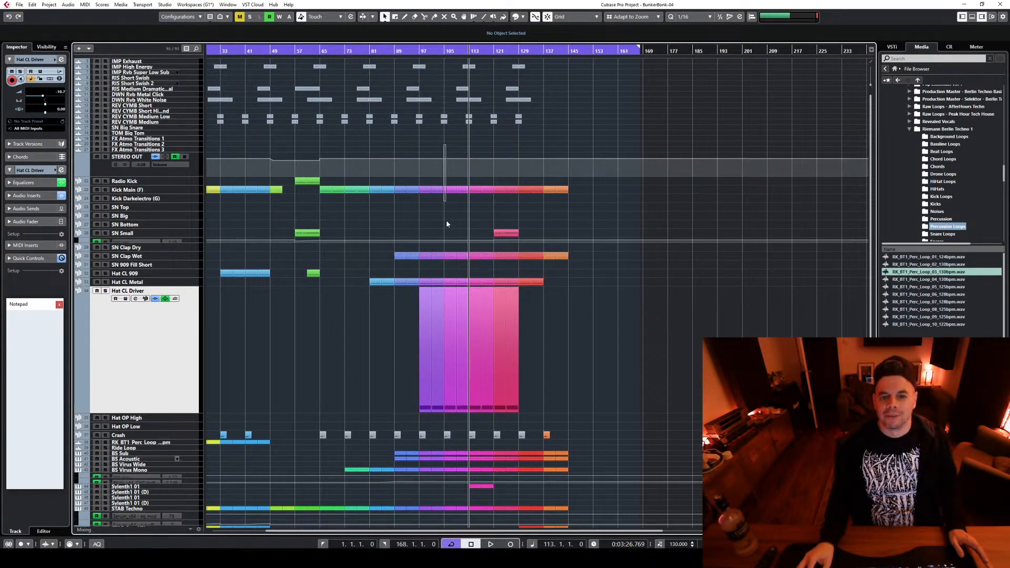
left_click_drag(446, 221, 486, 336)
left_click(489, 134)
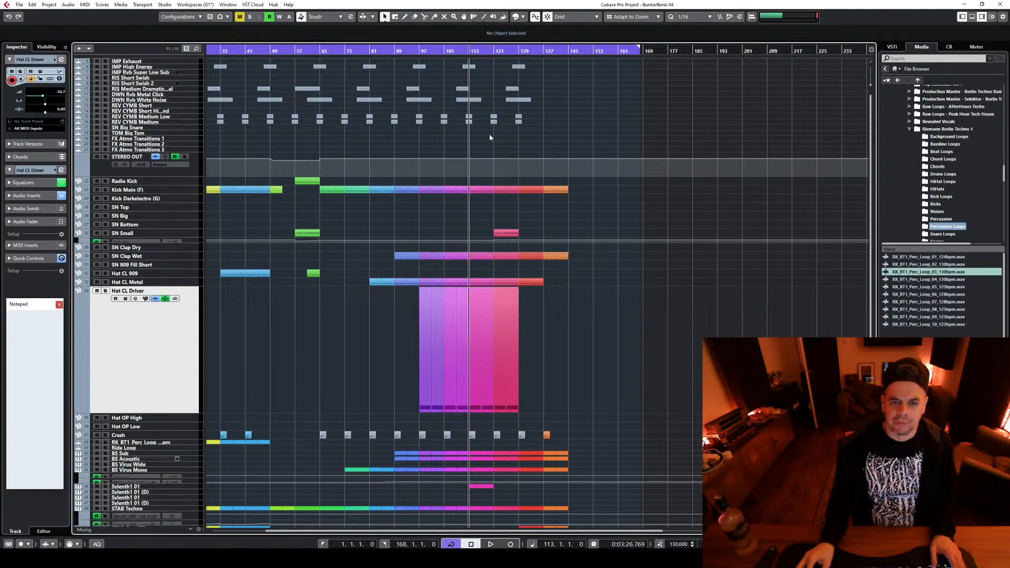
scroll(689, 276, "down", 7)
scroll(690, 276, "up", 7)
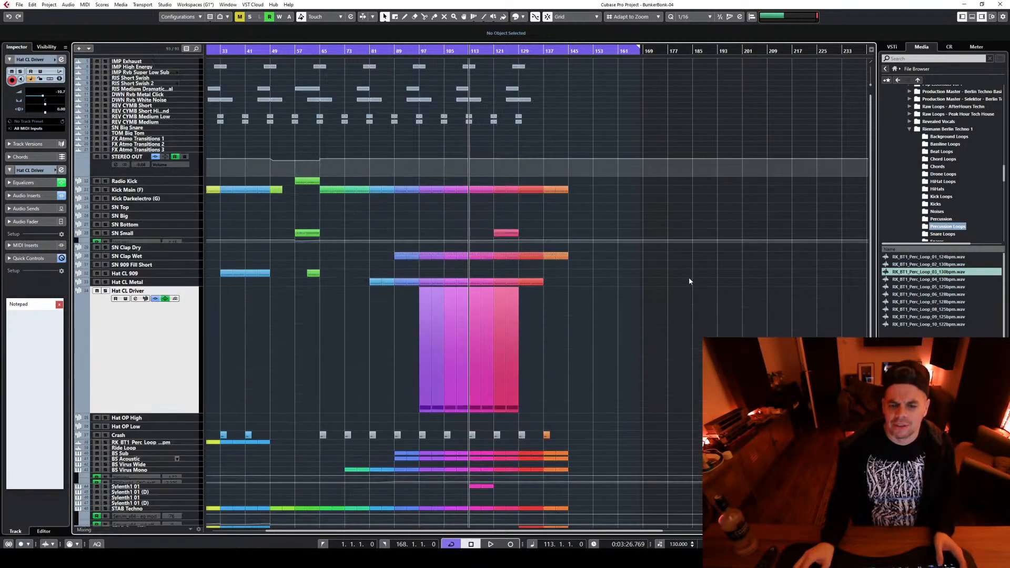
left_click(506, 52)
key("space")
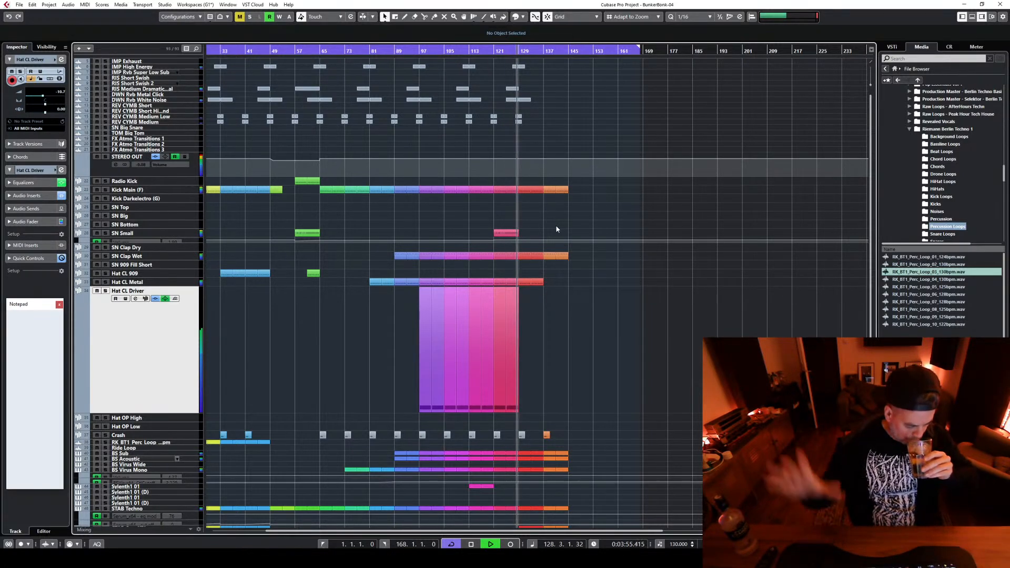
key("space")
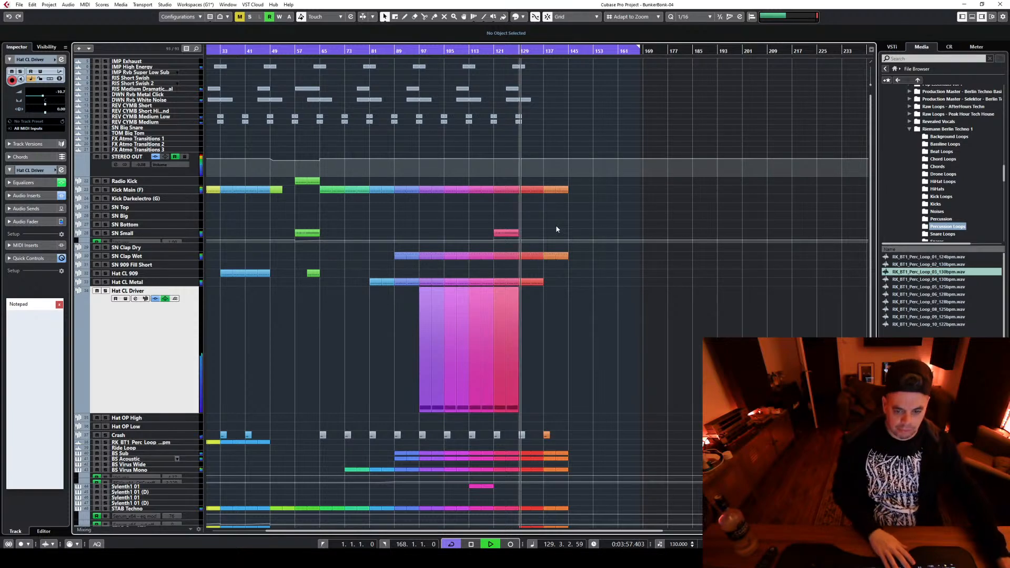
Delete the red and orange STAB Bassdoom and STAB Double clips in bars 129 to 145
scroll(555, 234, "down", 5)
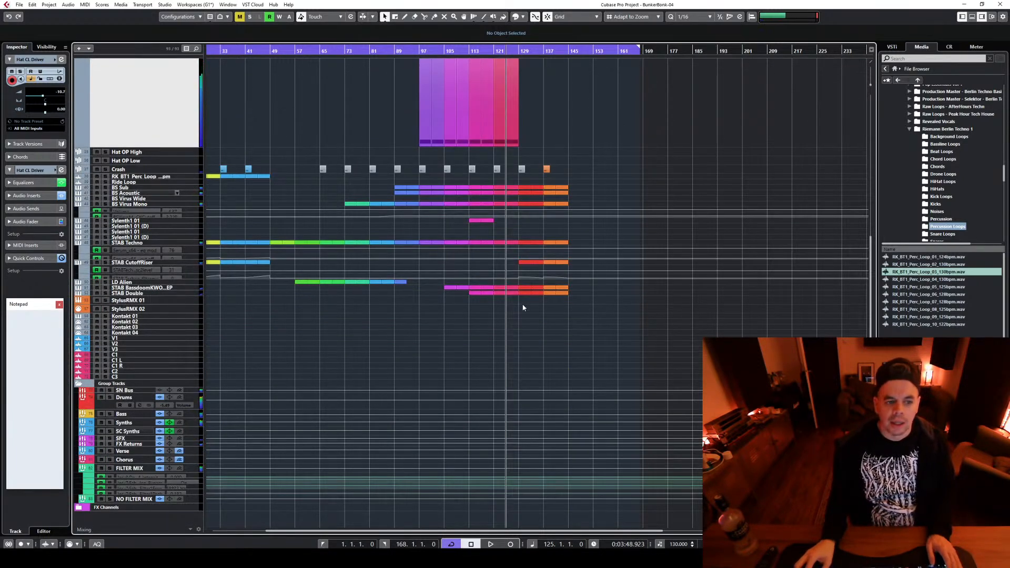
left_click_drag(525, 309, 598, 289)
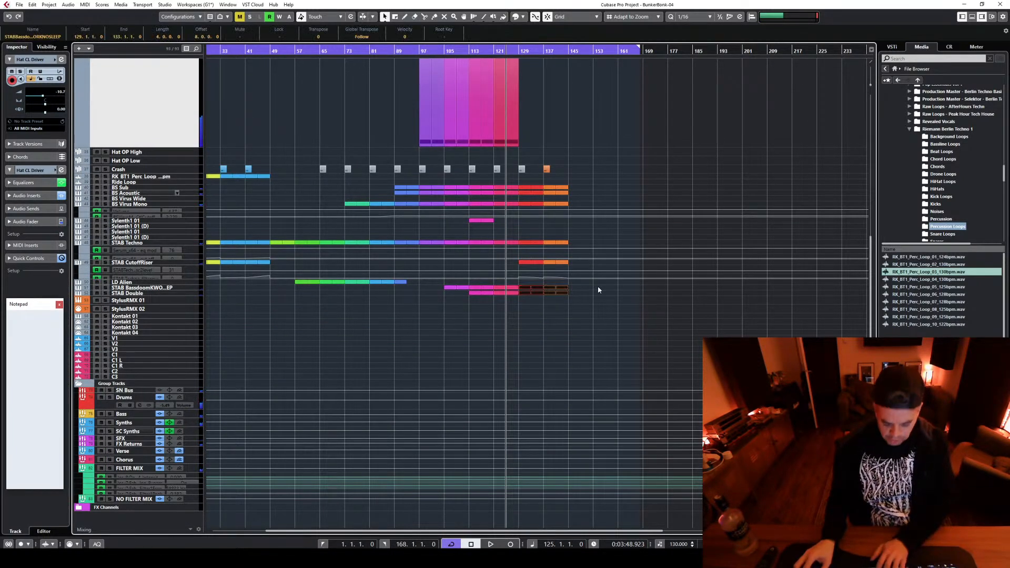
key("Delete")
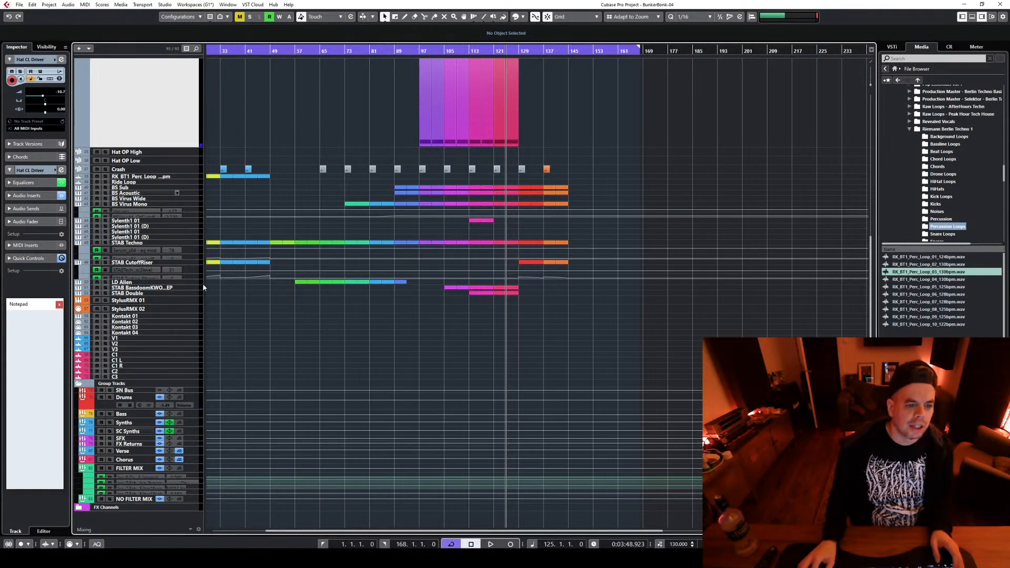
Copy the last LD Alien clip to bar 129 and colour the copy red
left_click(248, 283)
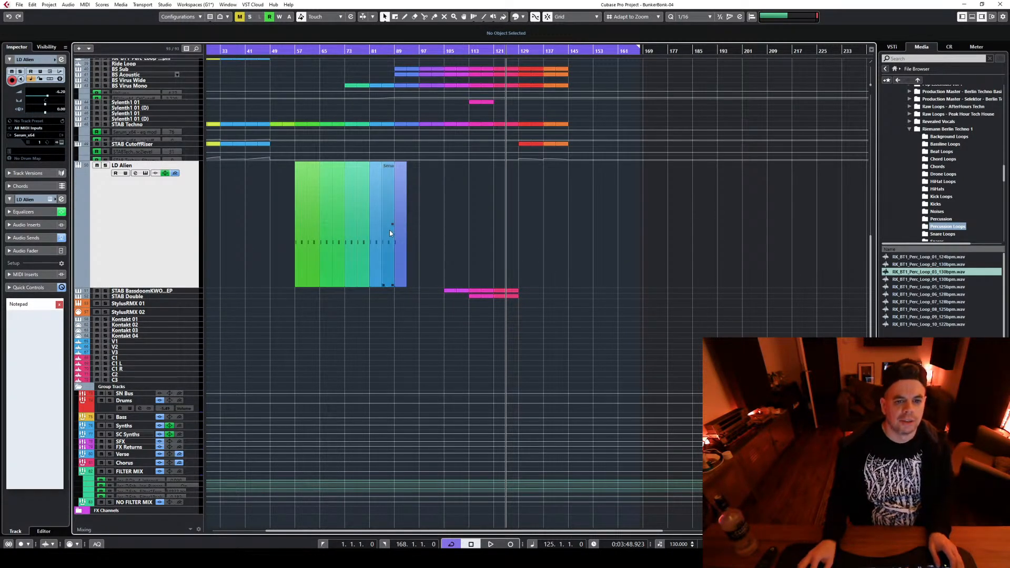
left_click_drag(402, 225, 525, 223)
key("space")
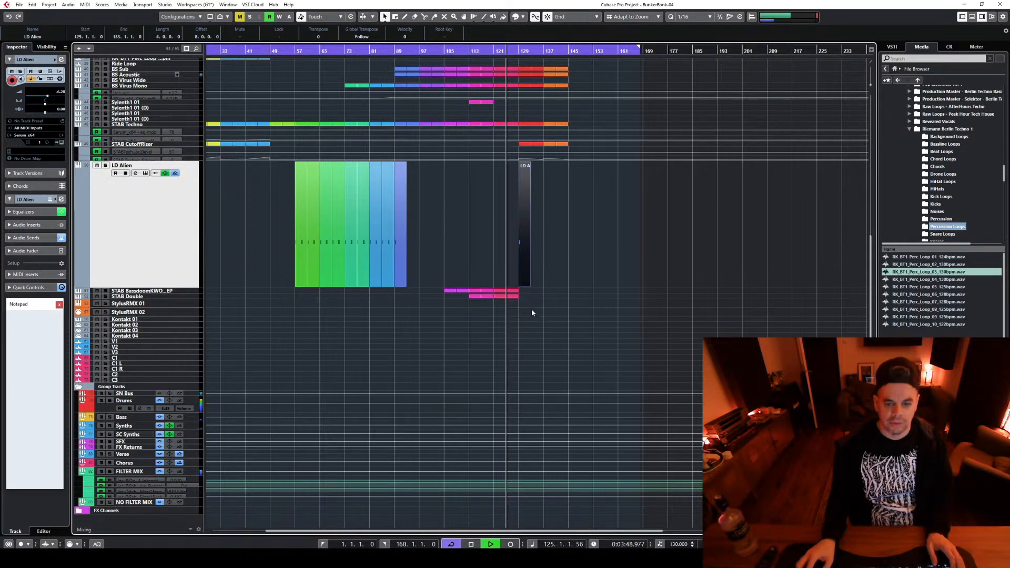
key("space")
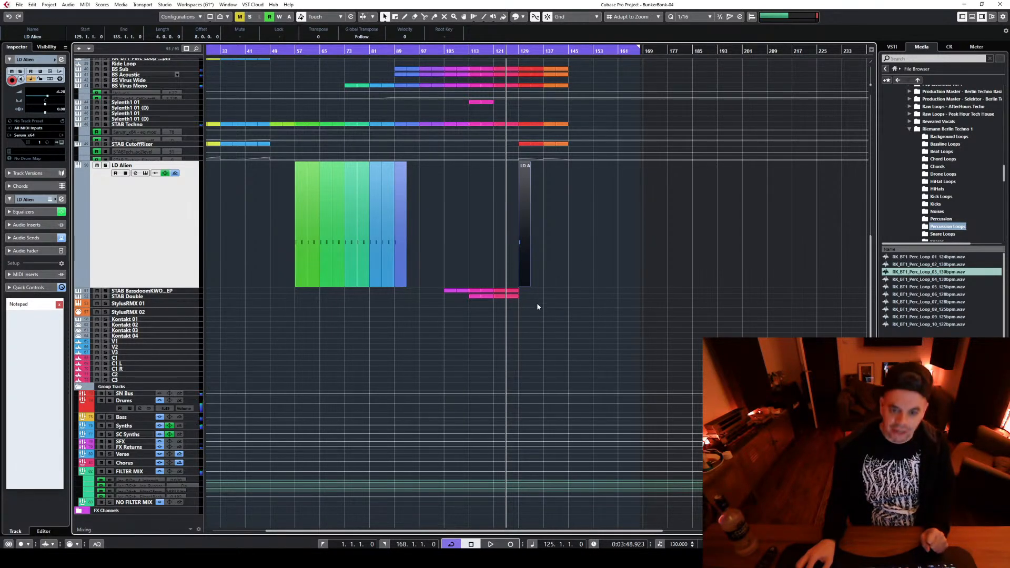
left_click(524, 17)
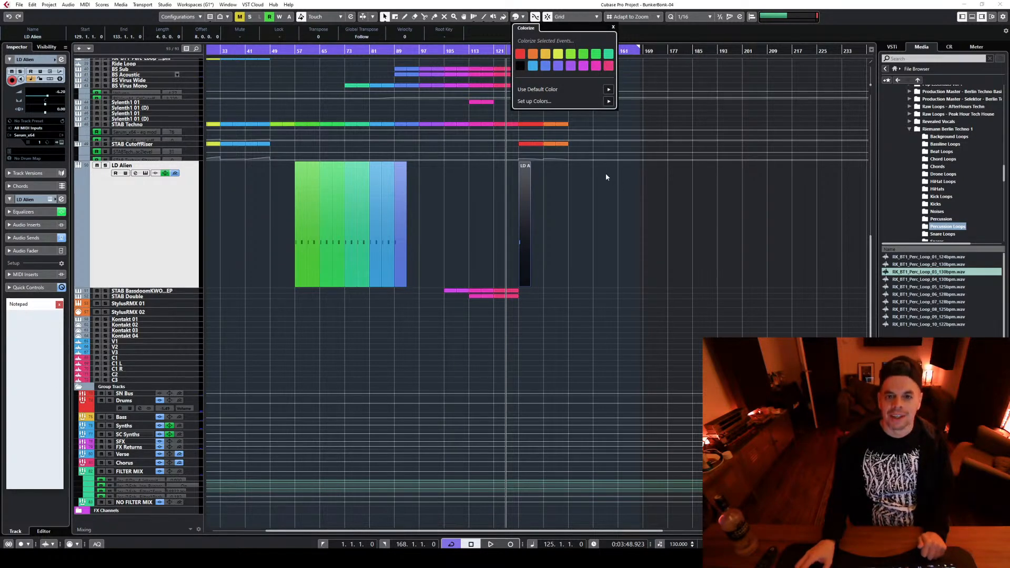
left_click(524, 53)
Listen to the transition from bar 125 into the copied LD Alien clip while reviewing the other tracks
key("space")
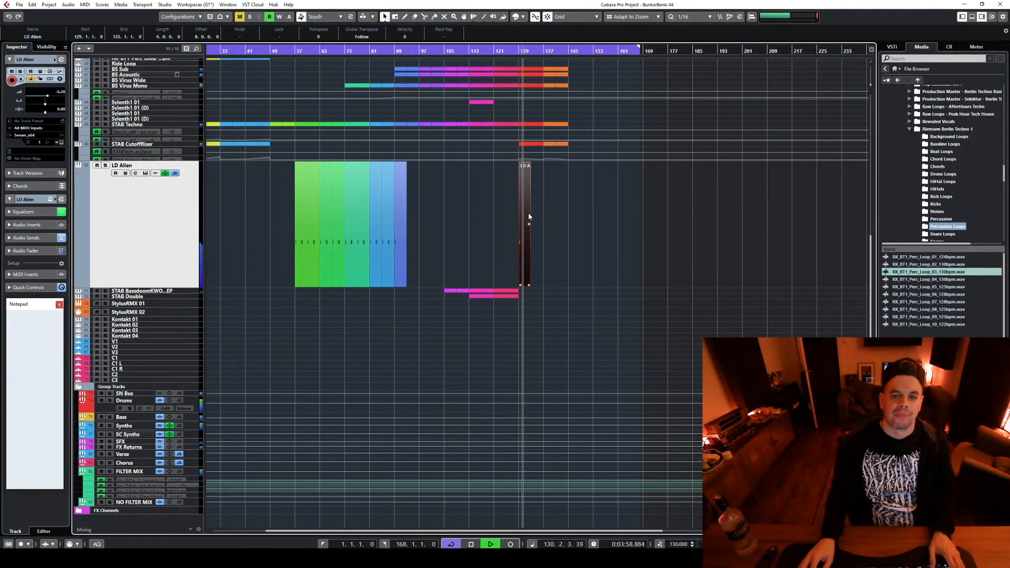
scroll(606, 305, "up", 5)
scroll(600, 308, "down", 2)
key("space")
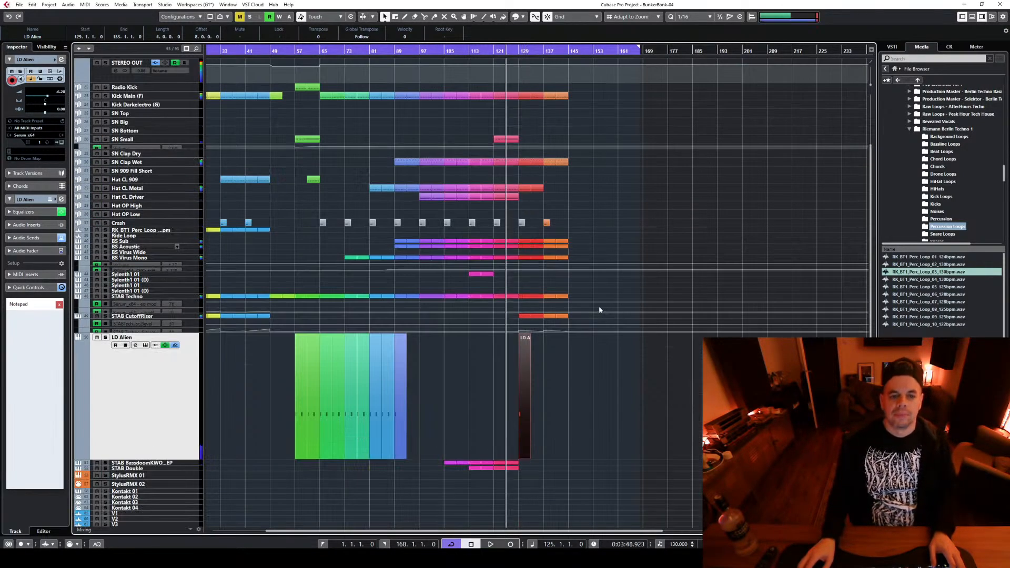
Automate the BS Virus Mono filter cutoff to fall from bar 129 to 2.87 at bar 145, removing the old high point there
left_click(190, 271)
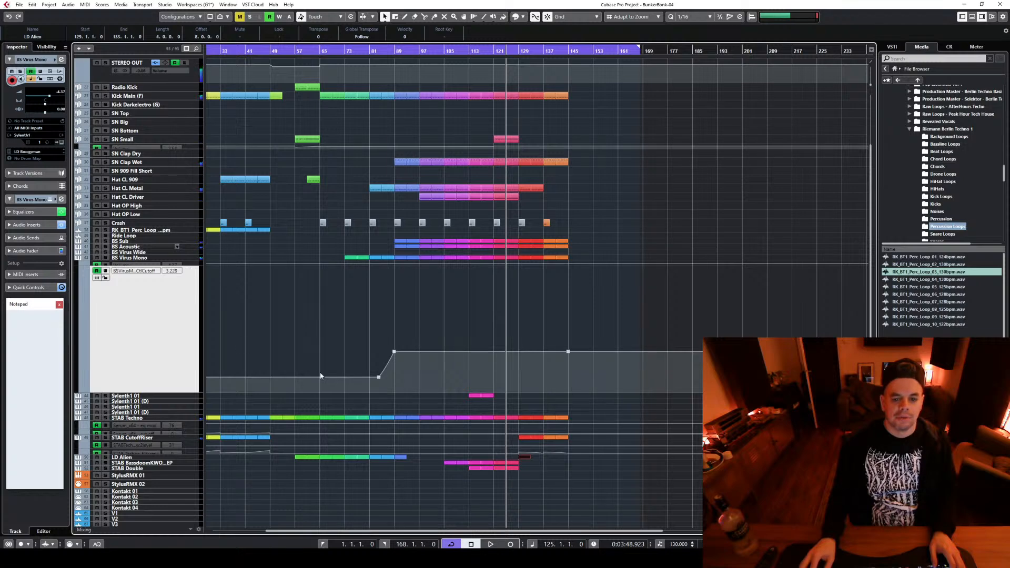
left_click(519, 351)
left_click_drag(531, 351, 586, 387)
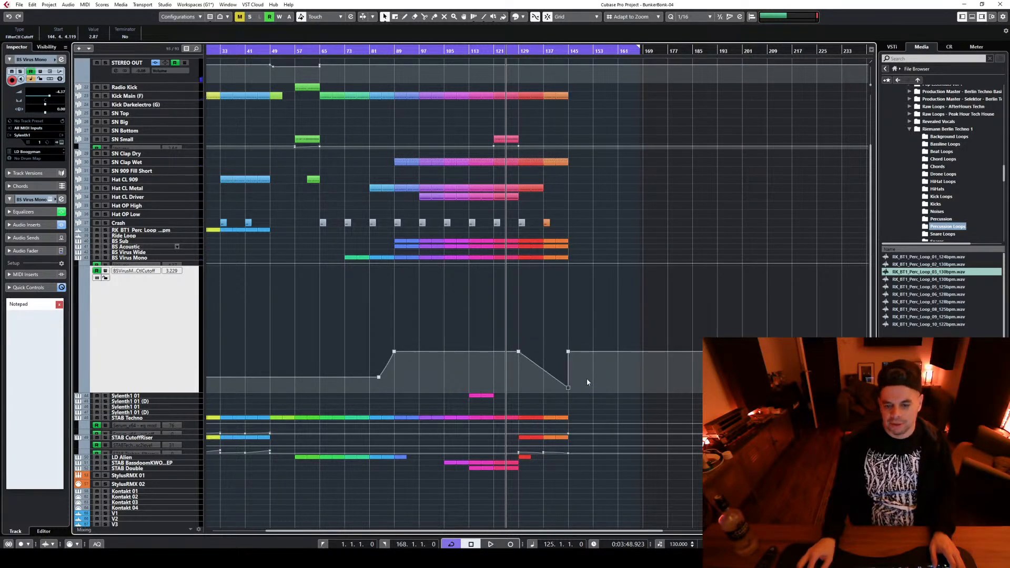
left_click_drag(555, 334, 582, 362)
key("Delete")
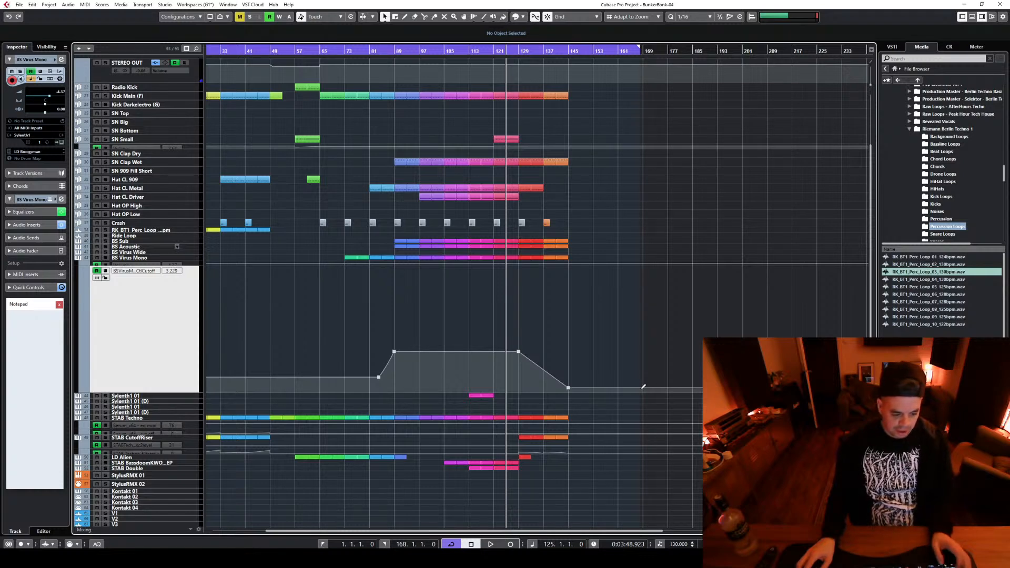
Listen to the BS Virus Mono cutoff fall, first from bar 125 and again from bar 129
key("space")
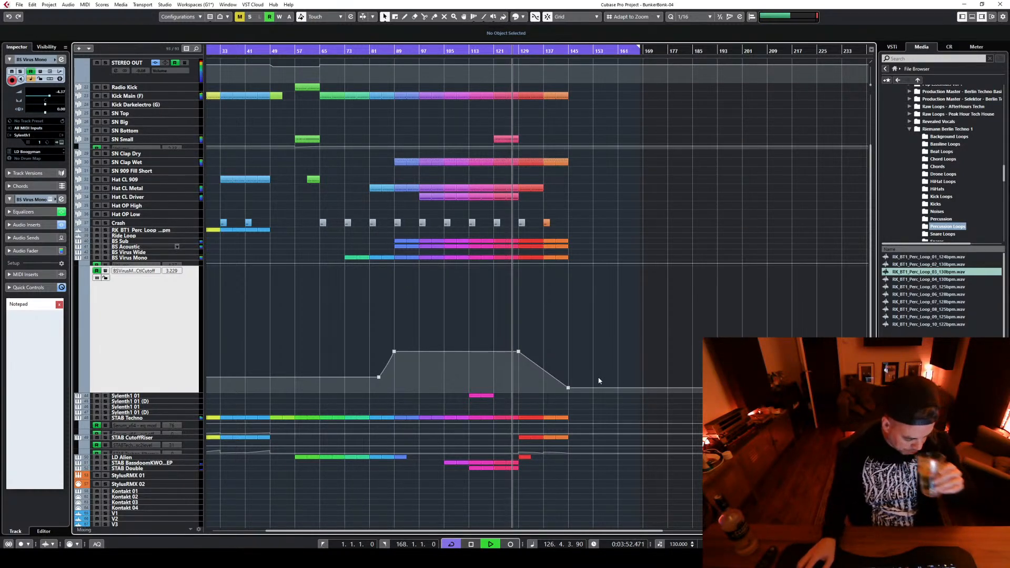
key("space")
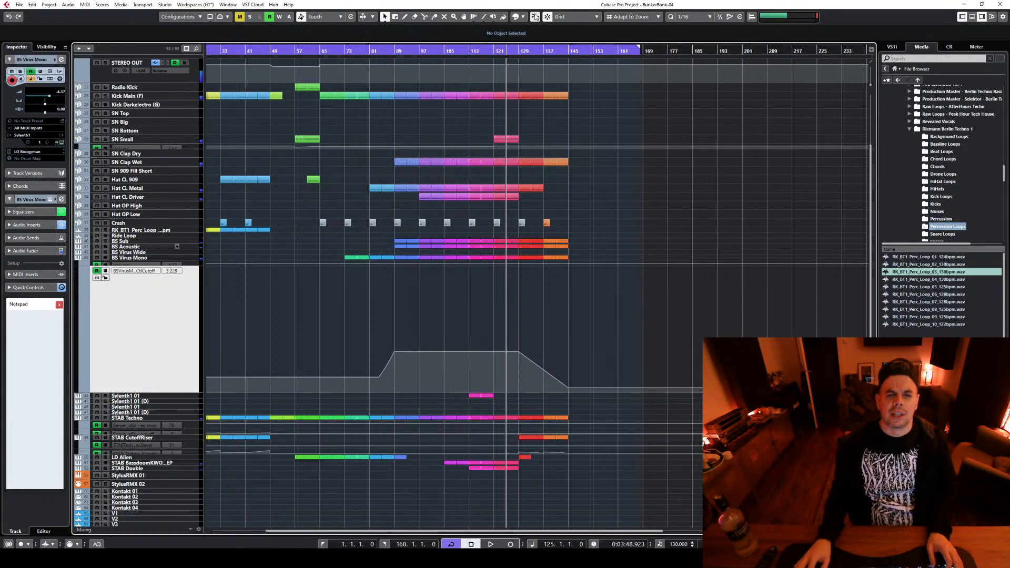
left_click(518, 54)
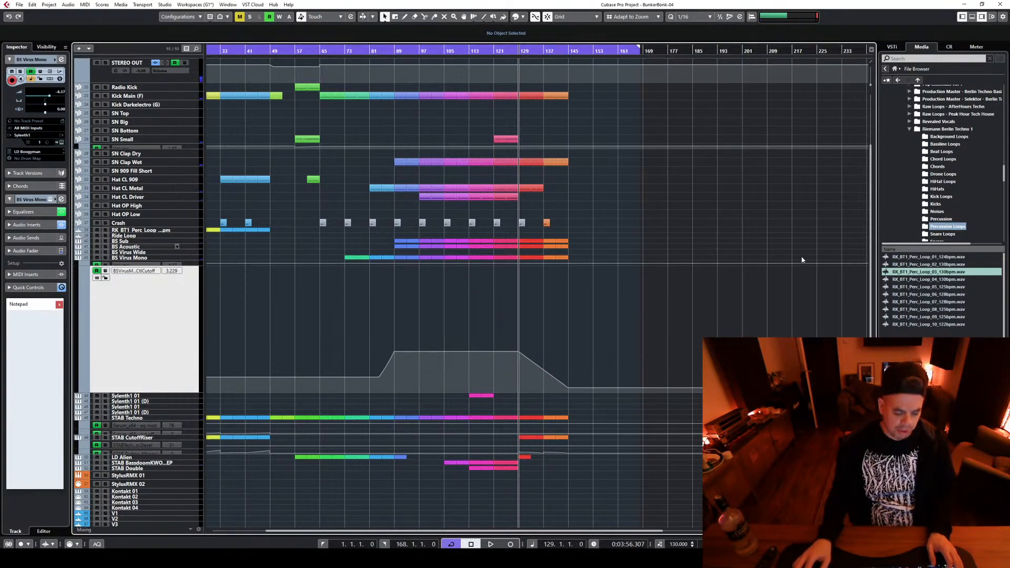
key("space")
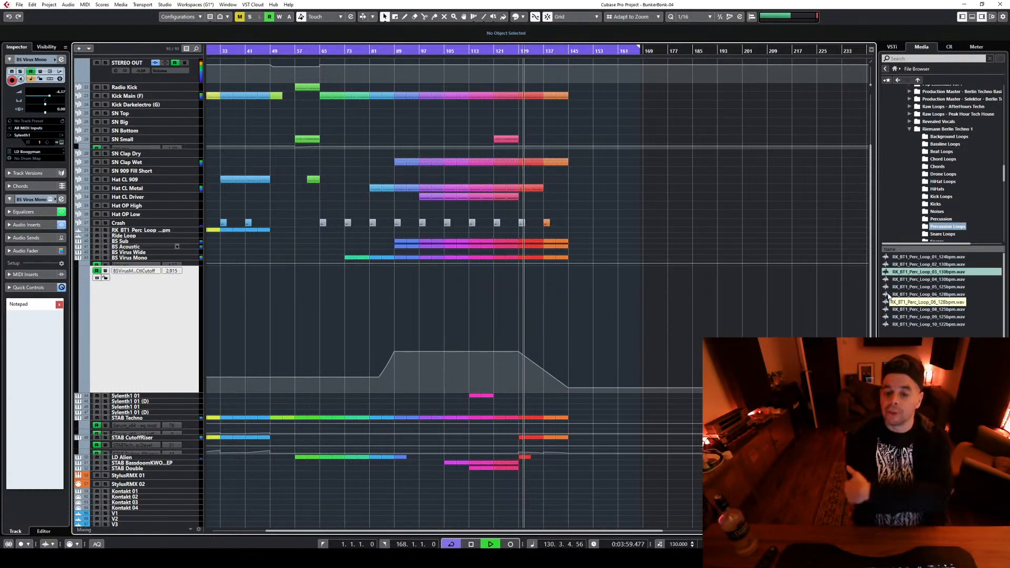
key("space")
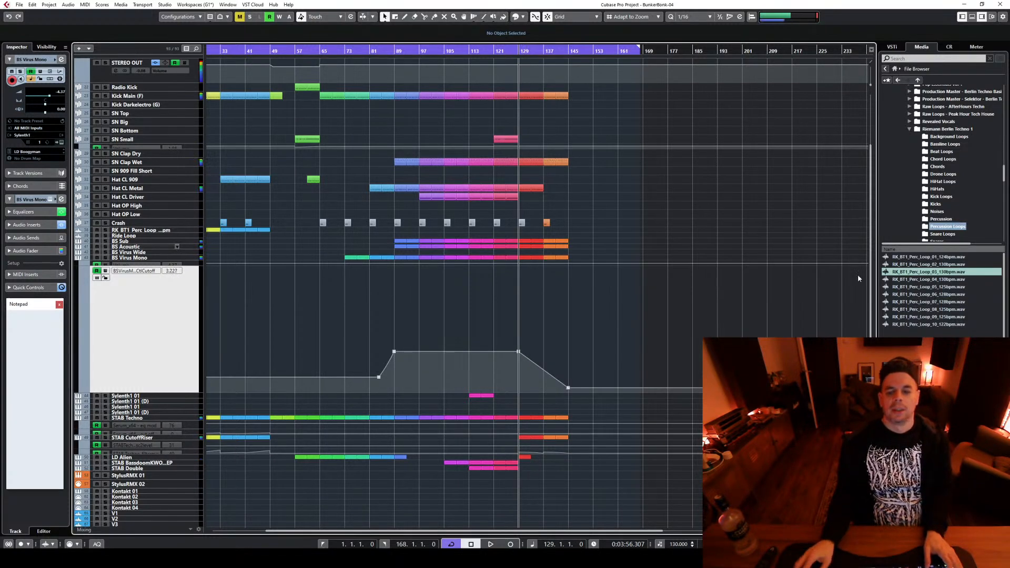
Drop the BS Virus Mono cutoff to 16.88 at bar 129 and bend its fall to bar 145 into an upward-bulging curve during playback
left_click_drag(542, 369, 518, 370)
key("space")
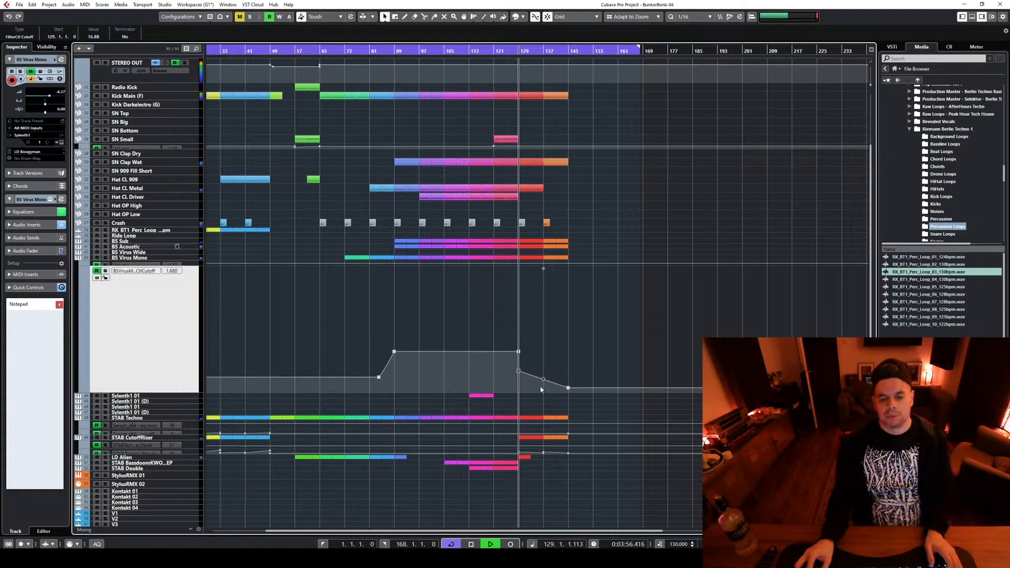
left_click(503, 52)
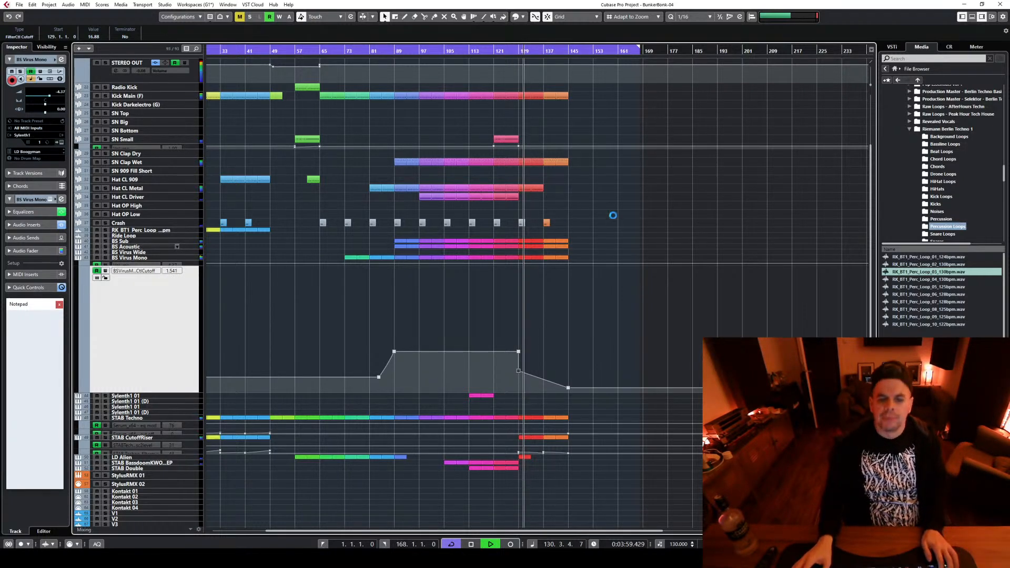
left_click(550, 379)
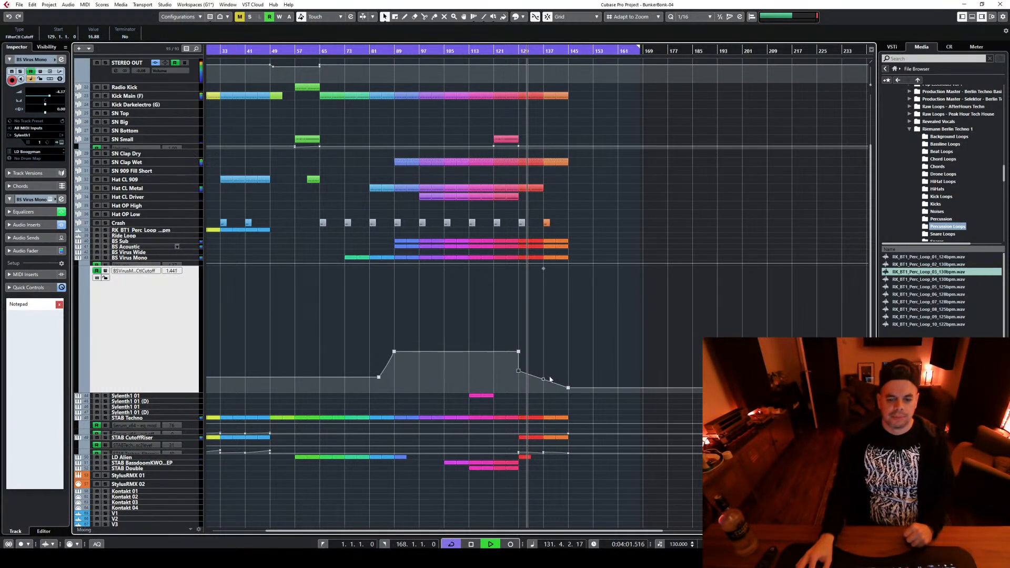
left_click_drag(543, 380, 544, 374)
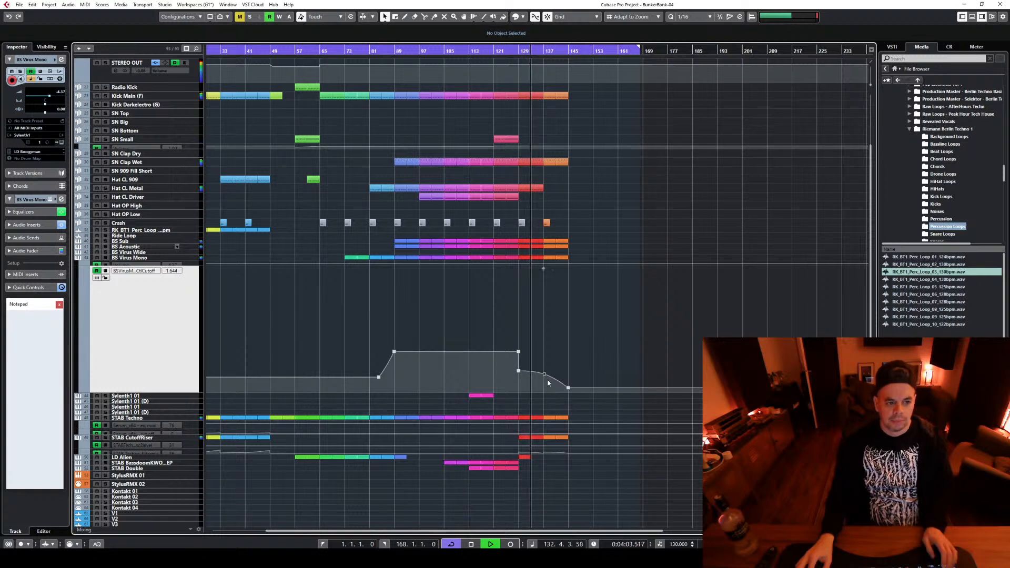
Remove the second filter mix peak at bar 137 on STAB CutoffRiser and stretch the curved fall from bar 129 to bar 145
scroll(615, 316, "down", 3)
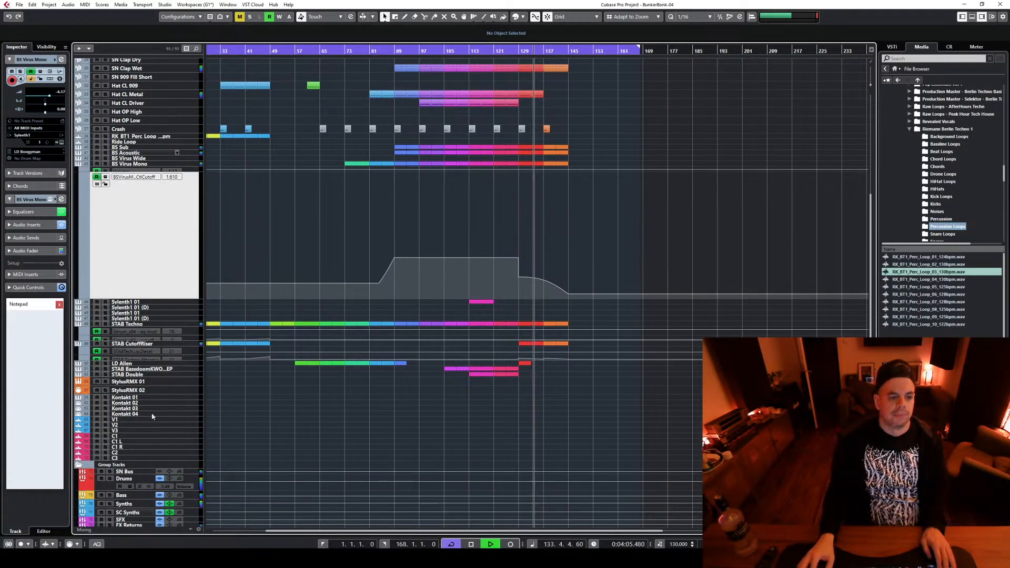
left_click(189, 358)
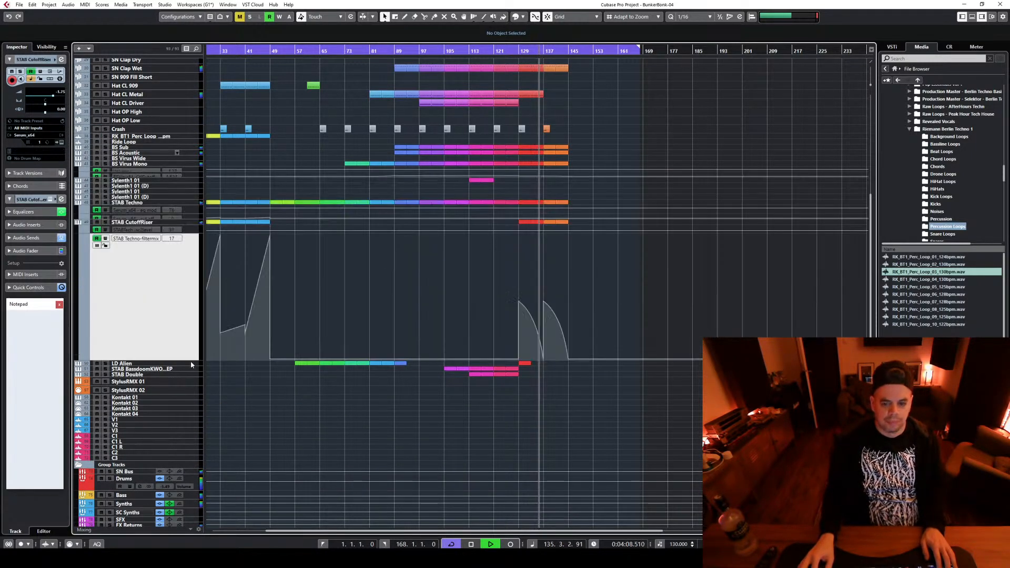
left_click(543, 301)
key("Delete")
key("space")
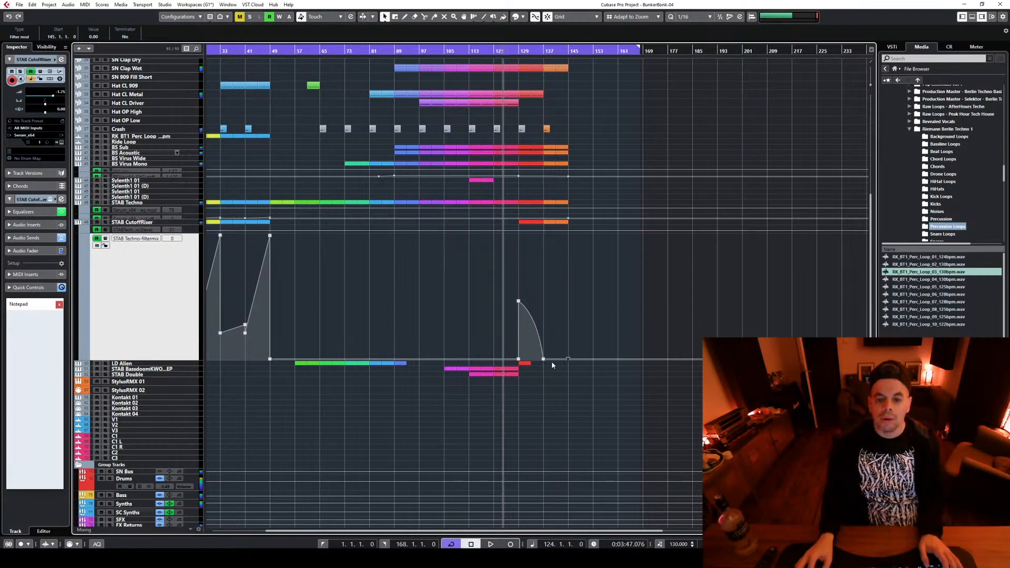
left_click_drag(544, 358, 568, 359)
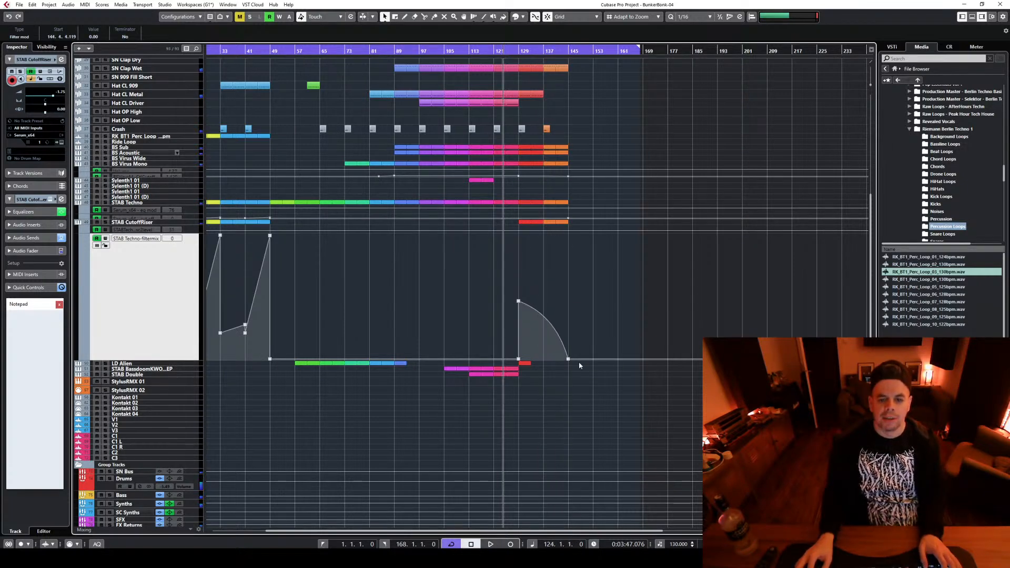
Play from bar 129 and briefly solo the STAB CutoffRiser track to check its longer filter fall
left_click(520, 48)
key("space")
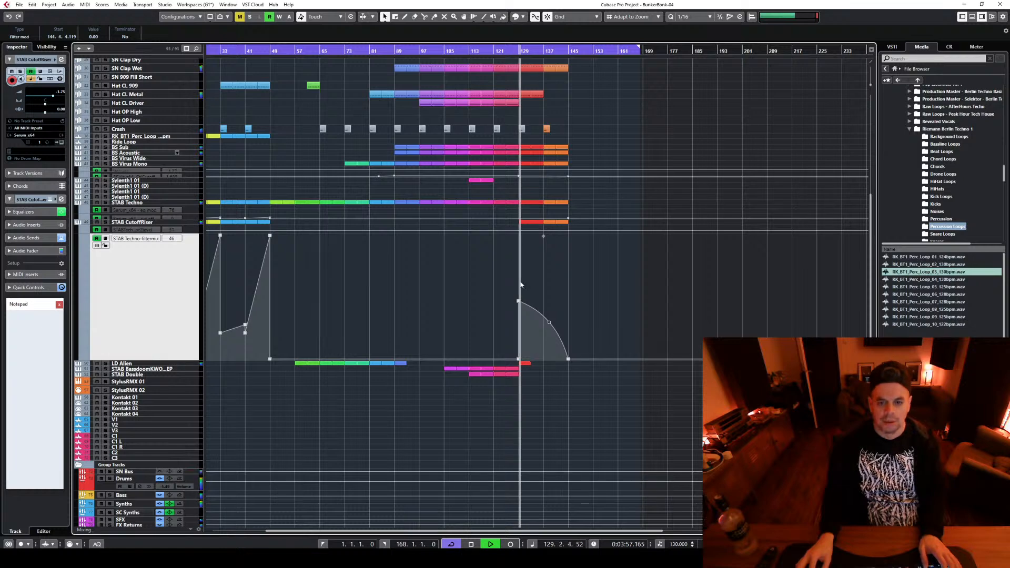
left_click(105, 223)
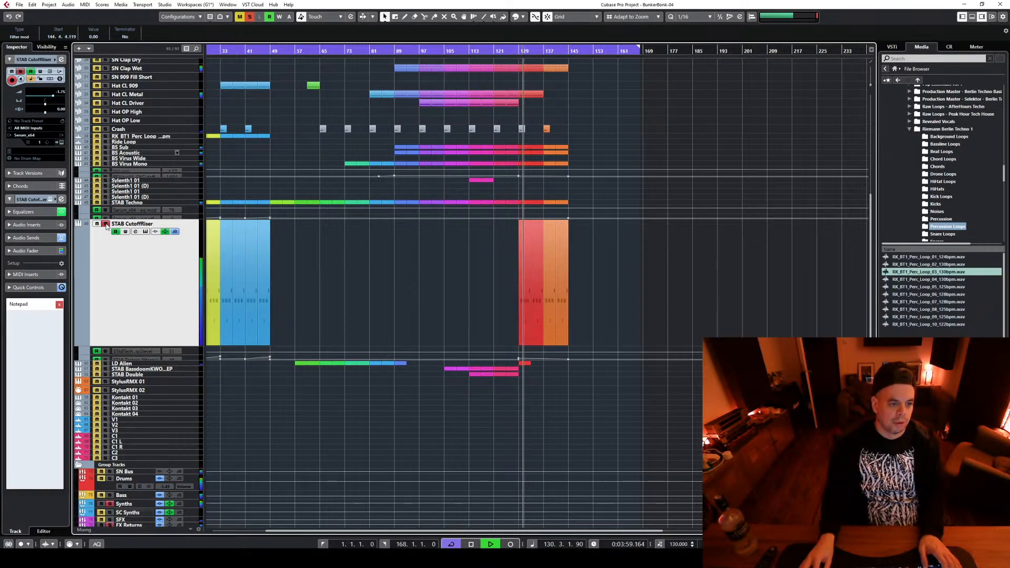
left_click(105, 223)
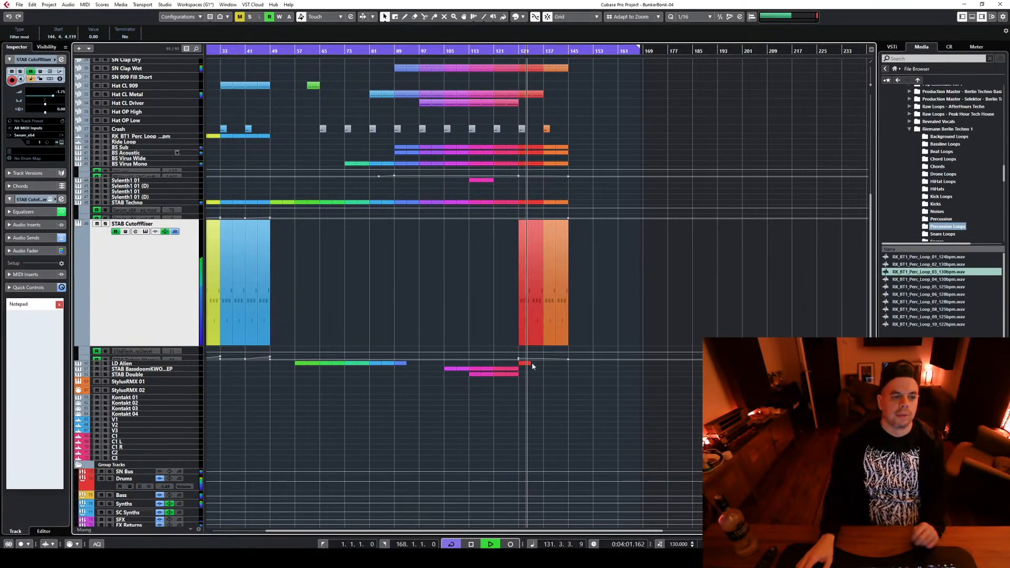
Check the STAB Techno cutoff automation and its clips while the section from bar 131 plays
left_click(190, 216)
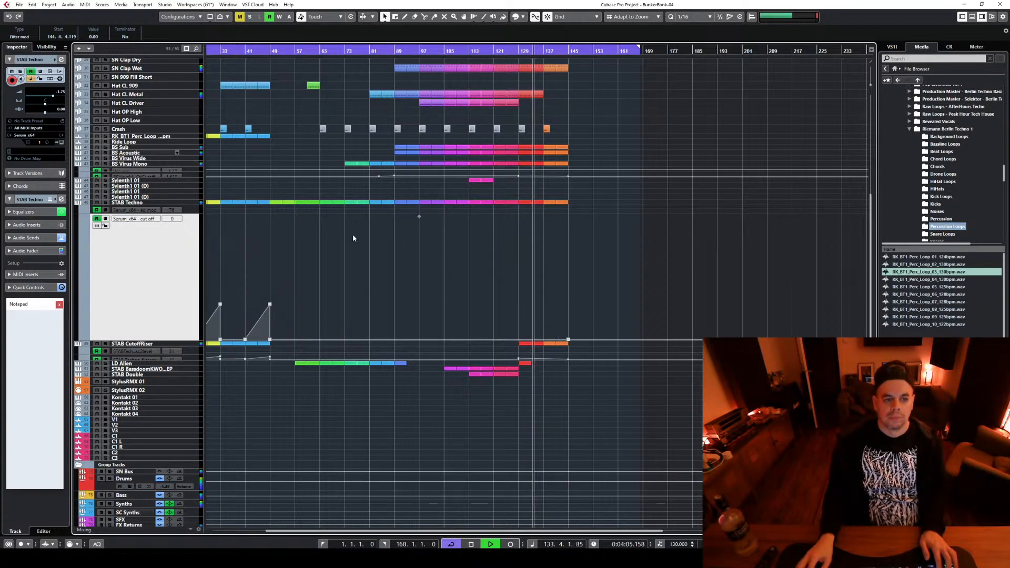
left_click(188, 202)
scroll(699, 311, "up", 1)
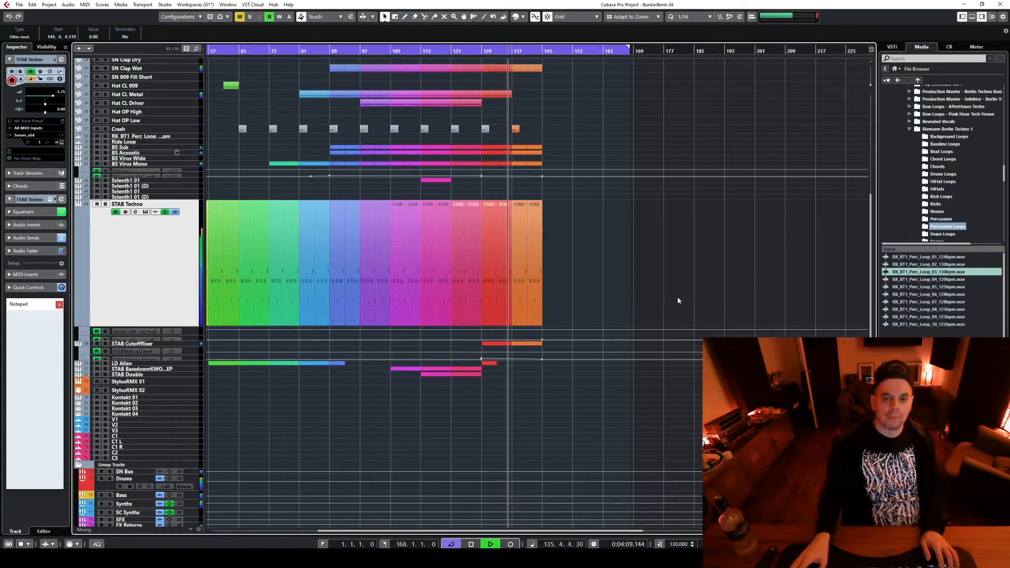
scroll(599, 313, "up", 4)
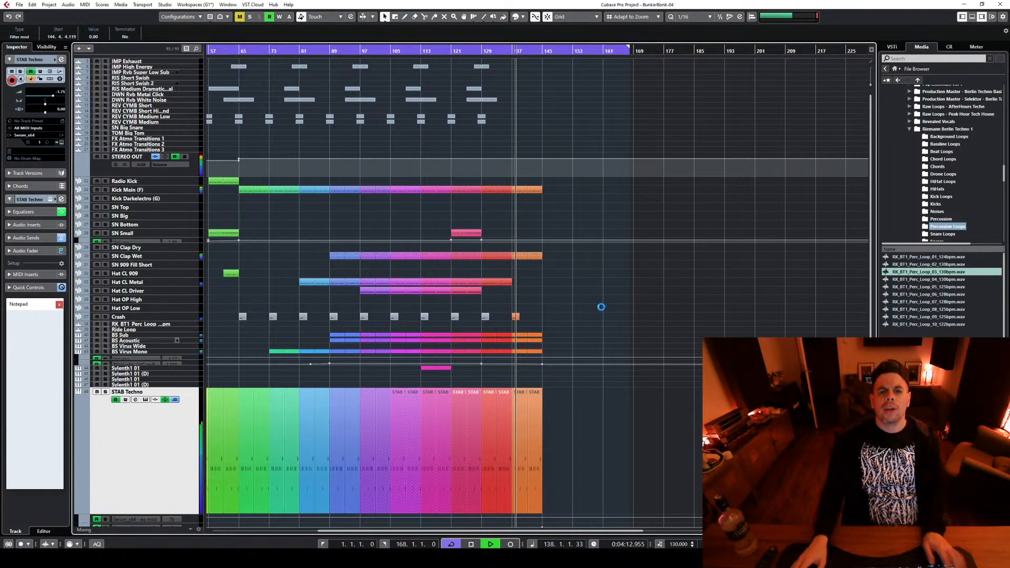
Stop playback and copy the pair of reverse cymbals leading into bar 129 to bar 136 on REV CYMB Medium Low and REV CYMB Medium
key("space")
scroll(541, 137, "up", 1)
left_click(430, 117)
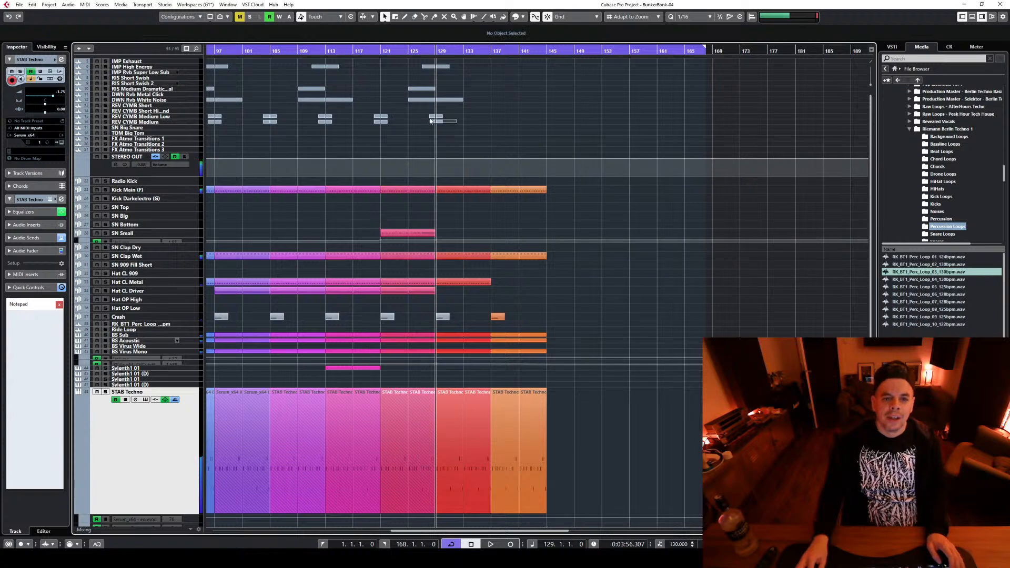
left_click_drag(432, 118, 487, 117)
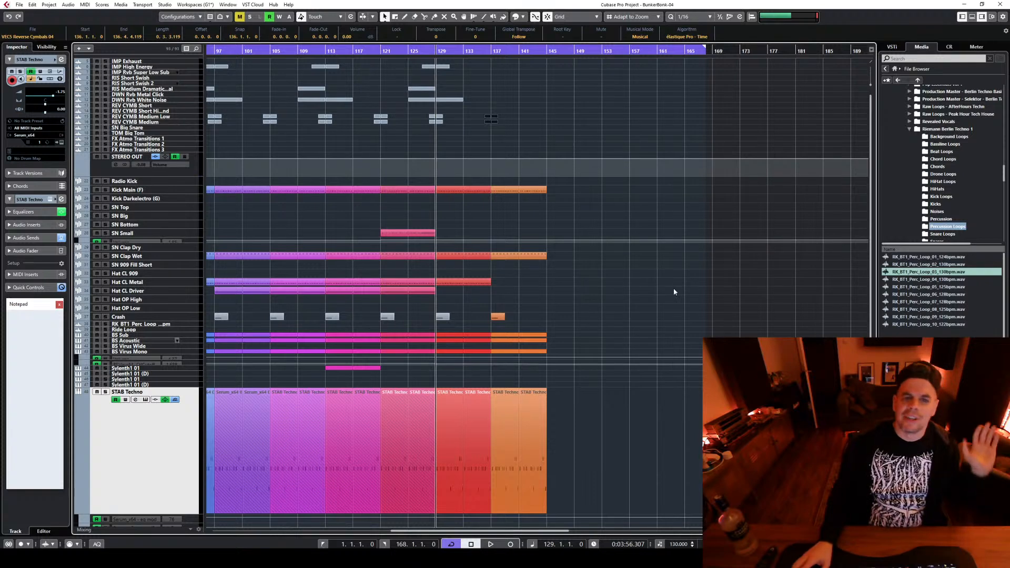
Set the playback cursor to bar 127 and shrink the enlarged STAB Techno track to the normal track height
left_click(424, 50)
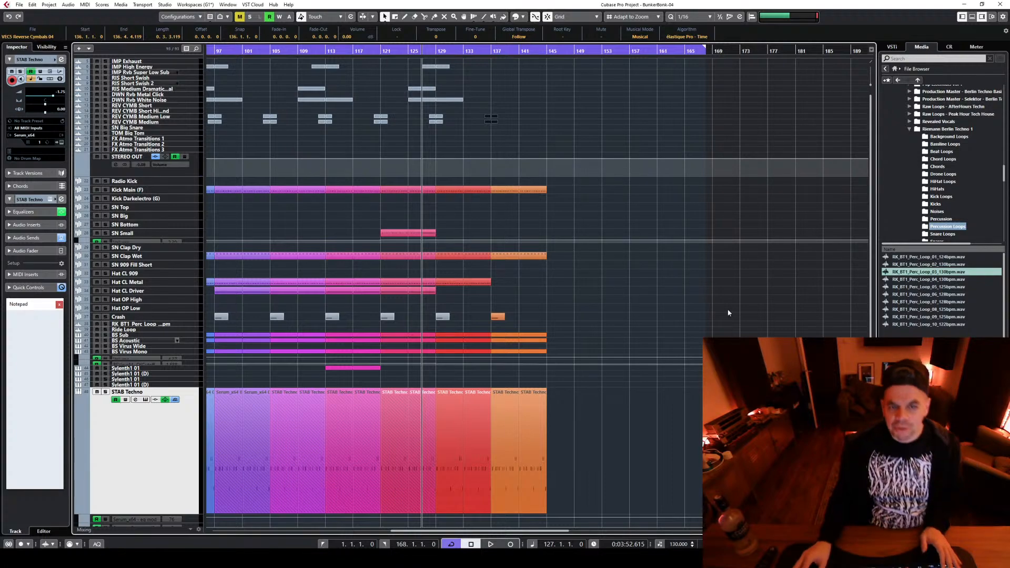
scroll(668, 308, "down", 5)
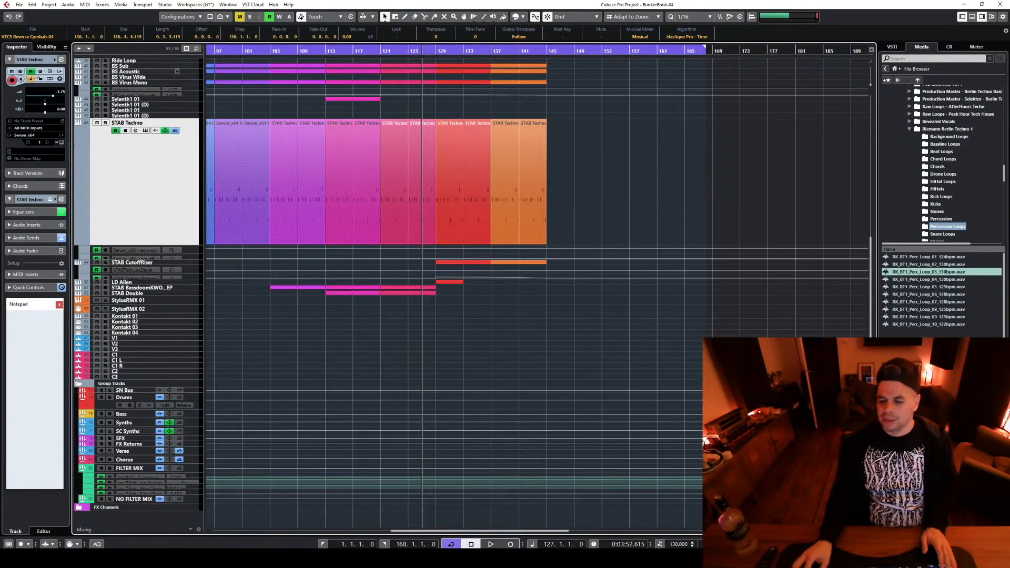
key("h")
key("g")
key("g")
key("g")
key("g")
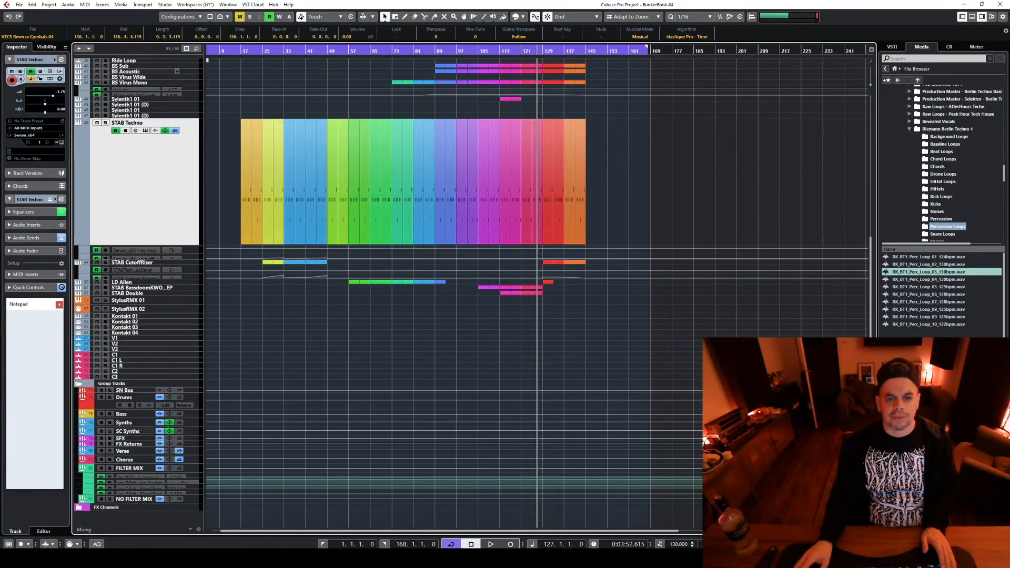
scroll(537, 294, "up", 5)
scroll(454, 295, "down", 4)
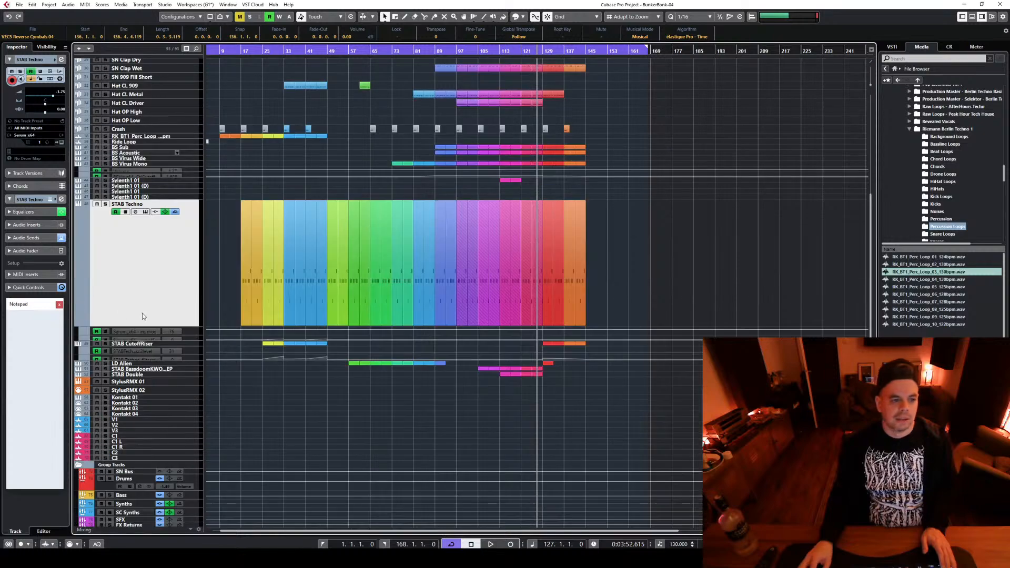
left_click_drag(176, 295, 176, 210)
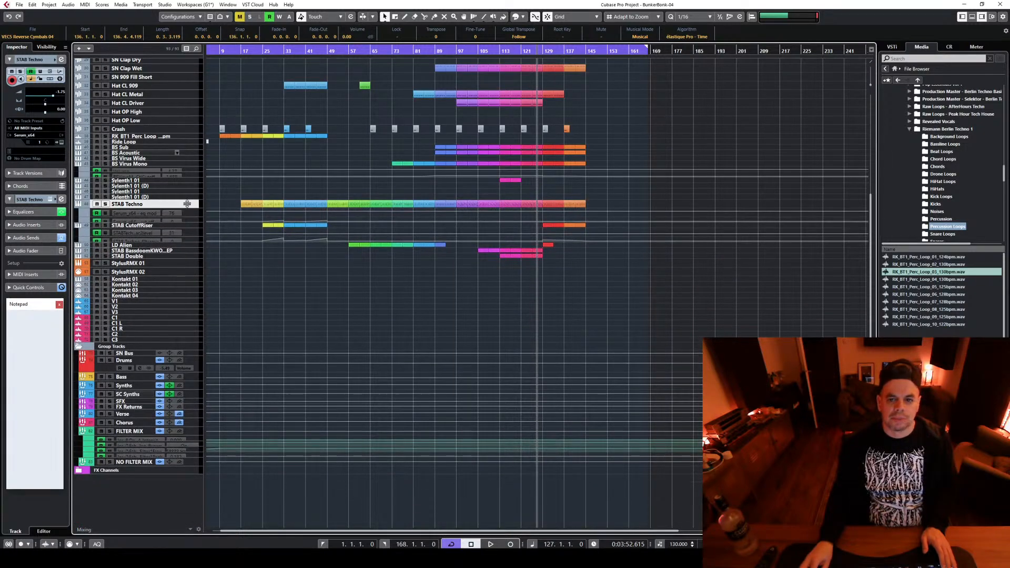
Select the clips of bars 113 to 129 and those of bars 137 to 145 to compare the two sections
scroll(592, 320, "up", 3)
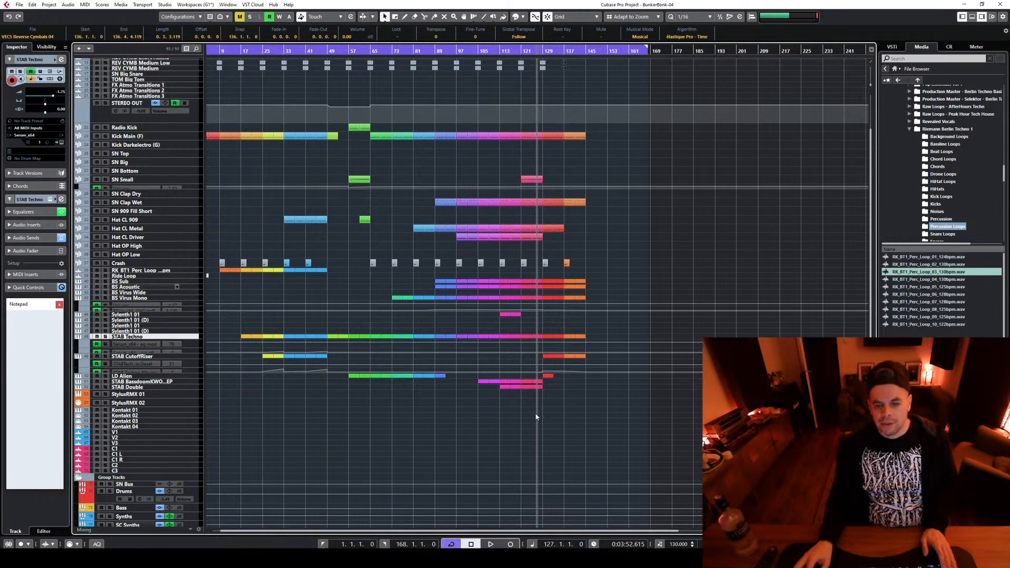
left_click_drag(536, 417, 500, 93)
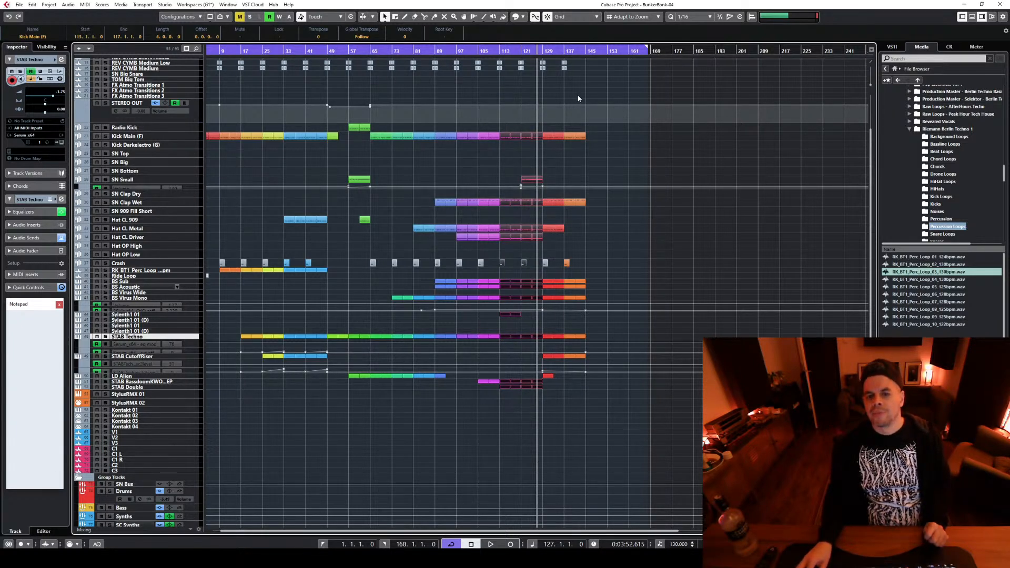
left_click_drag(543, 112, 581, 390)
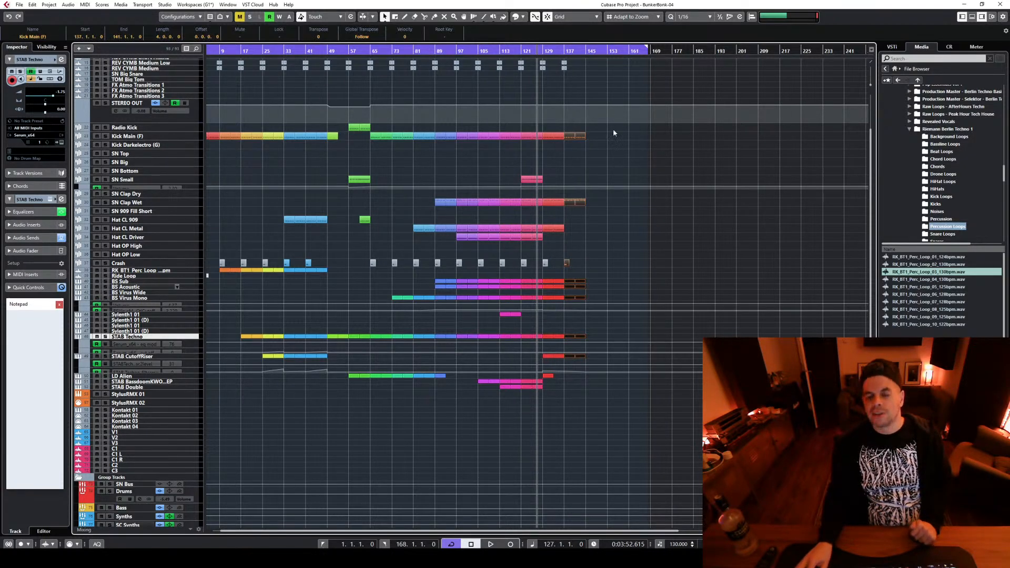
left_click(638, 250)
Copy the two reverse cymbals at bar 136 to bar 144 on the same two tracks
scroll(638, 250, "up", 3)
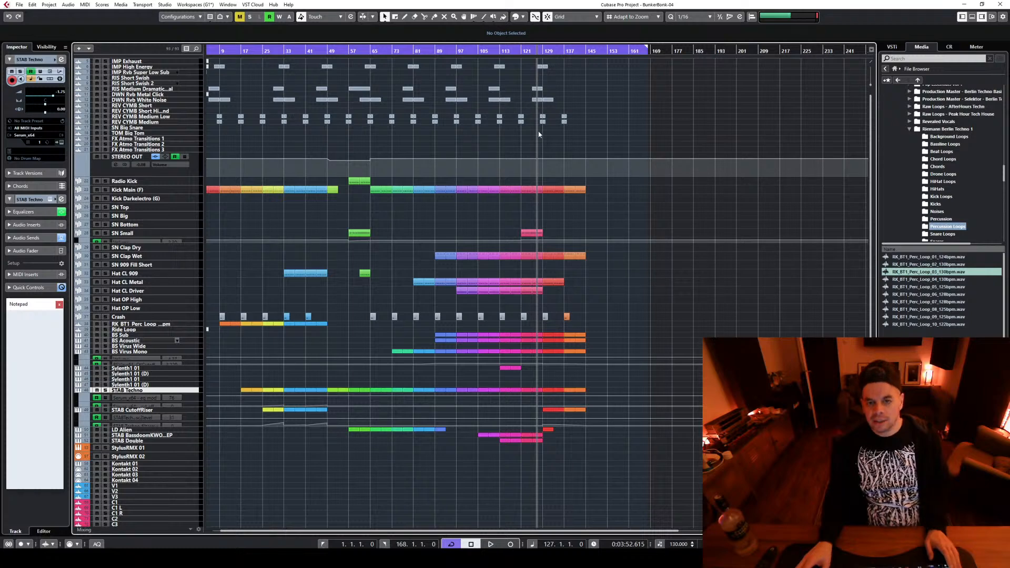
scroll(538, 134, "up", 4)
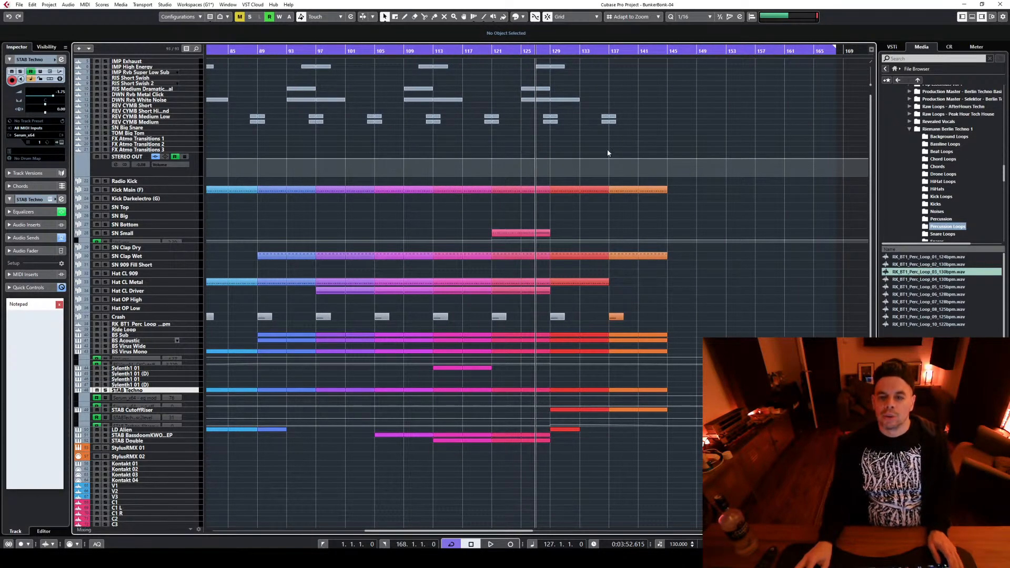
left_click_drag(607, 153, 638, 108)
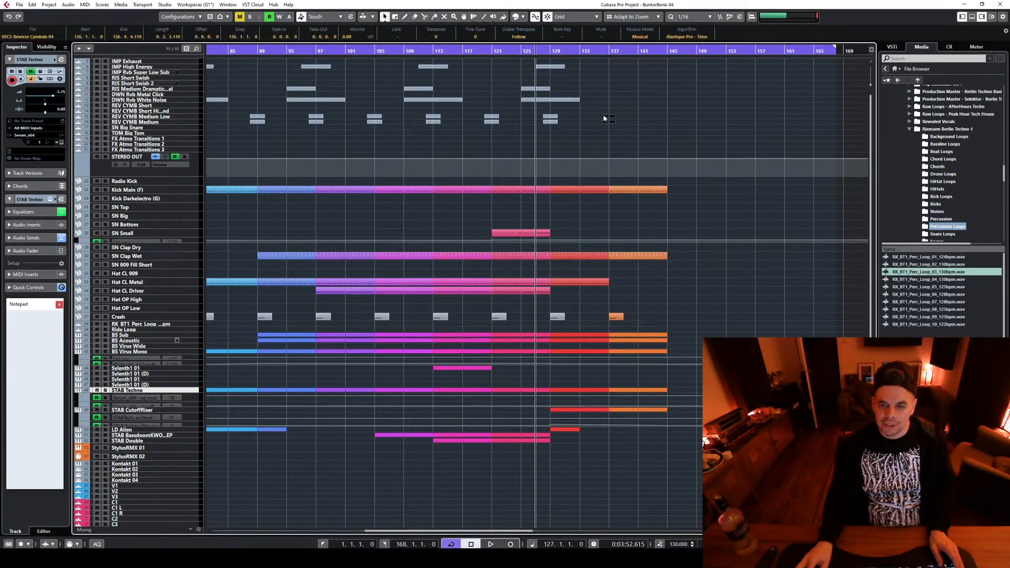
left_click_drag(606, 120, 663, 114)
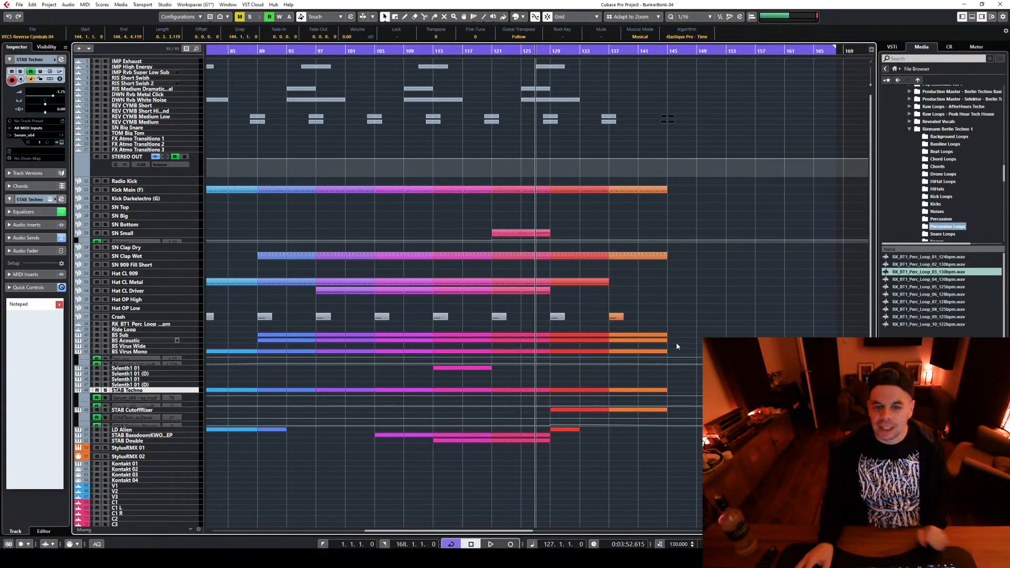
left_click(773, 314)
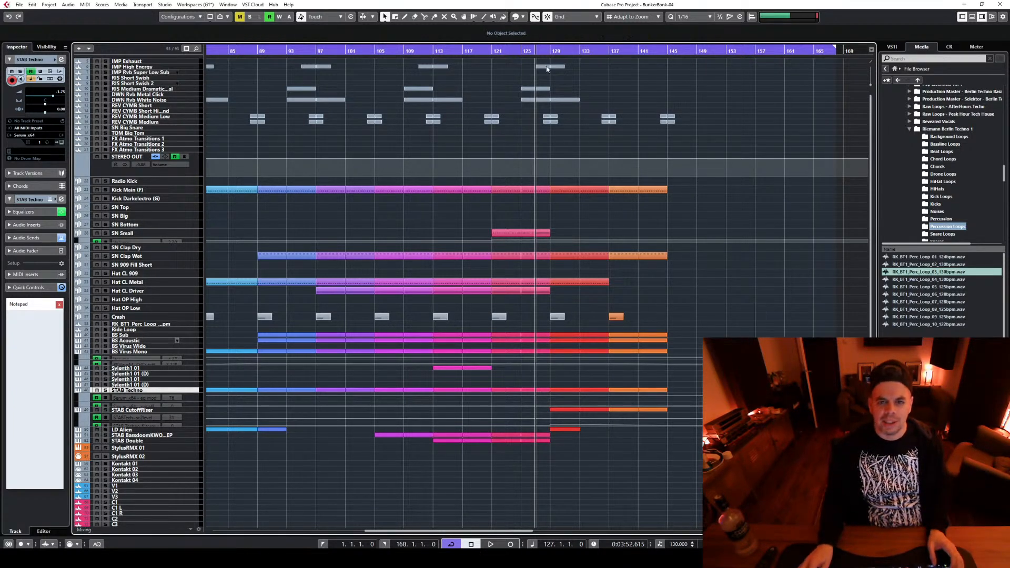
Play the thinned section from bar 129 and stop playback
left_click(550, 57)
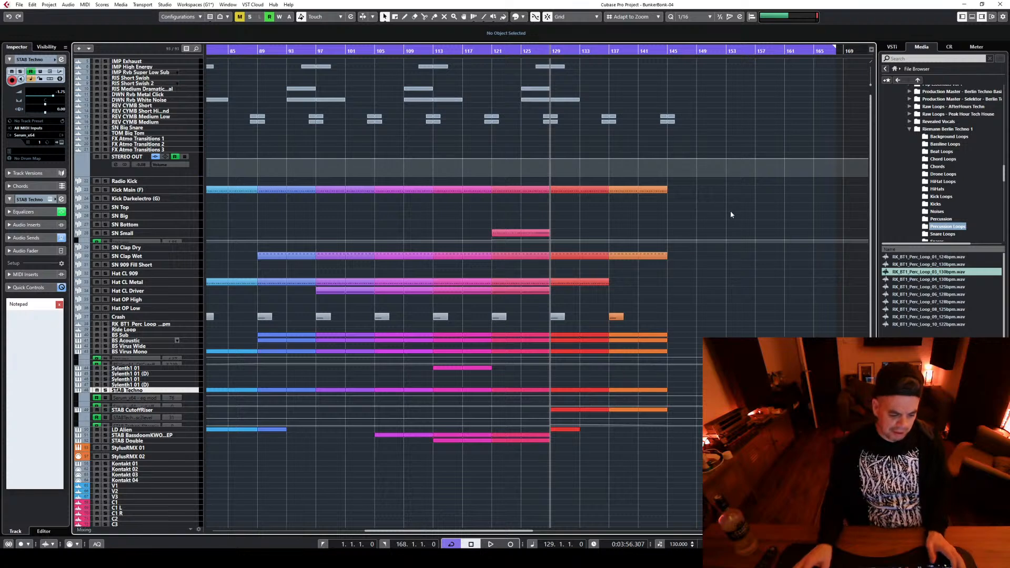
key("space")
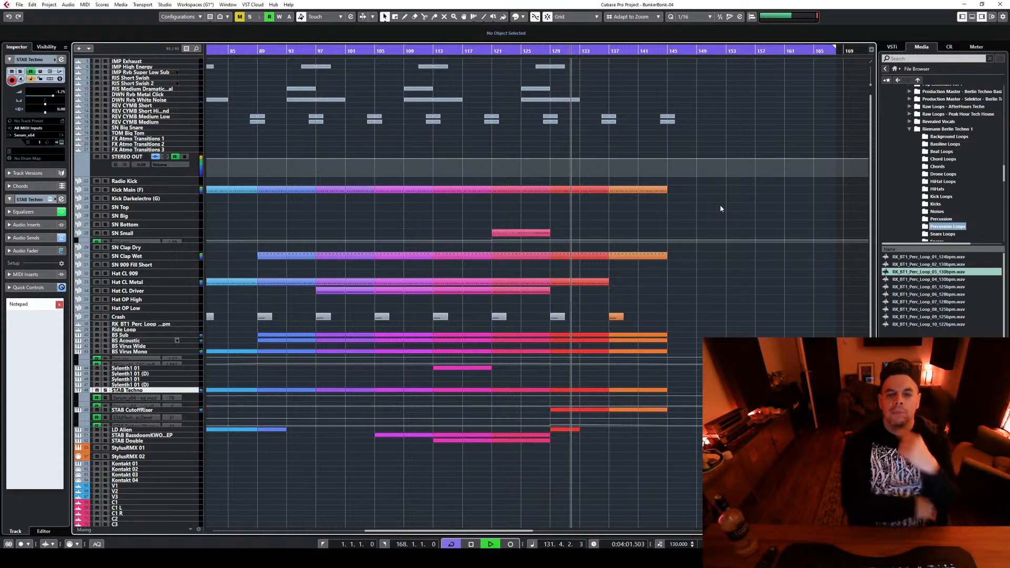
key("space")
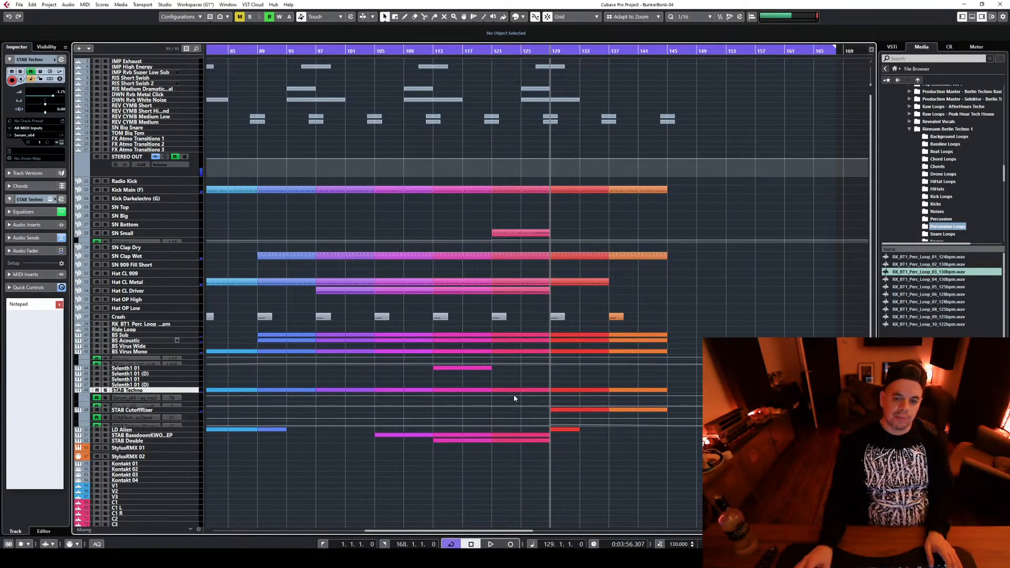
Select the clips of bars 113 to 121 and 121 to 129 in turn while listening from bar 115 and again from bar 121
left_click_drag(492, 509, 542, 179)
left_click_drag(437, 484, 492, 182)
left_click(452, 48)
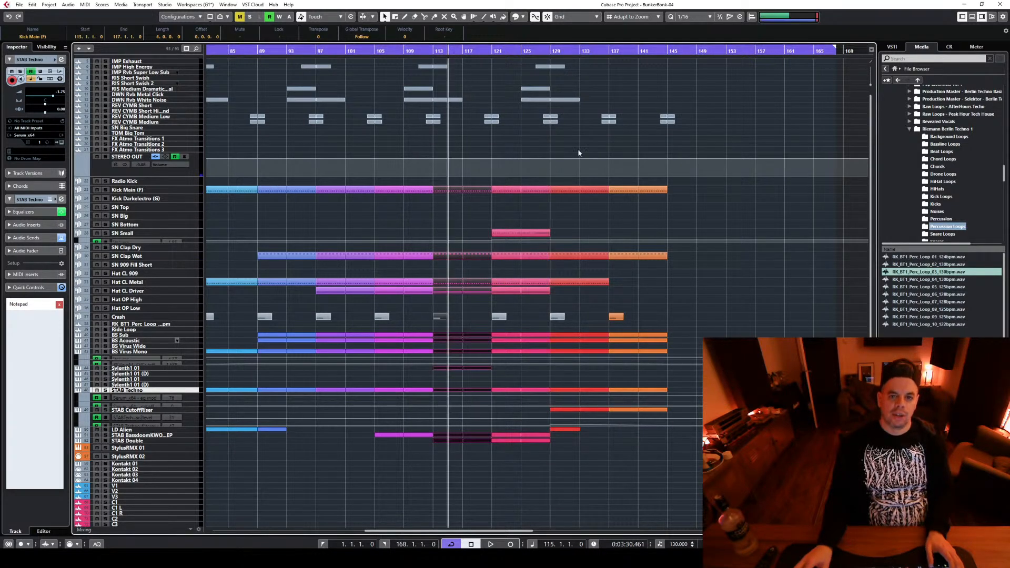
key("space")
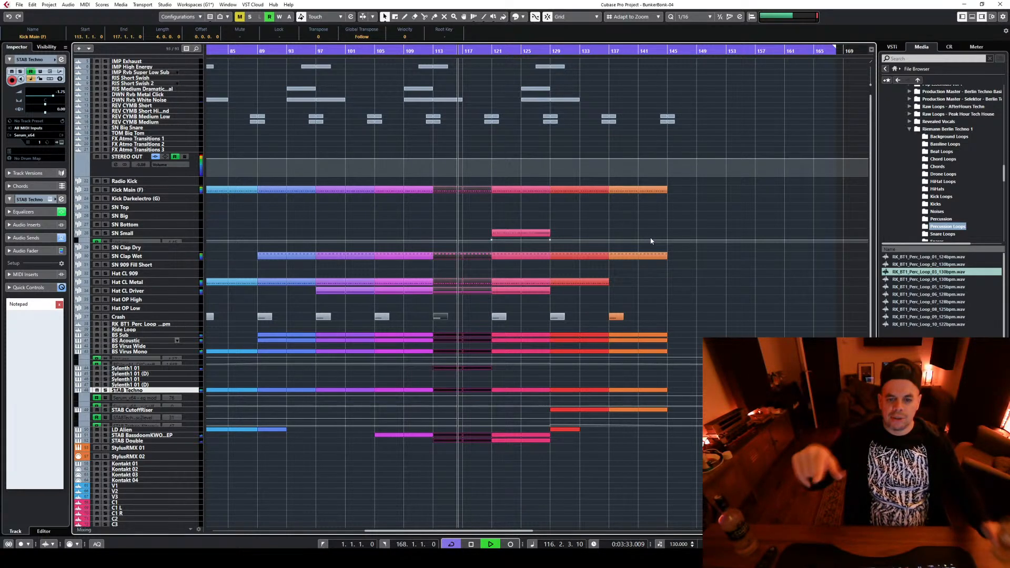
left_click_drag(494, 231, 541, 463)
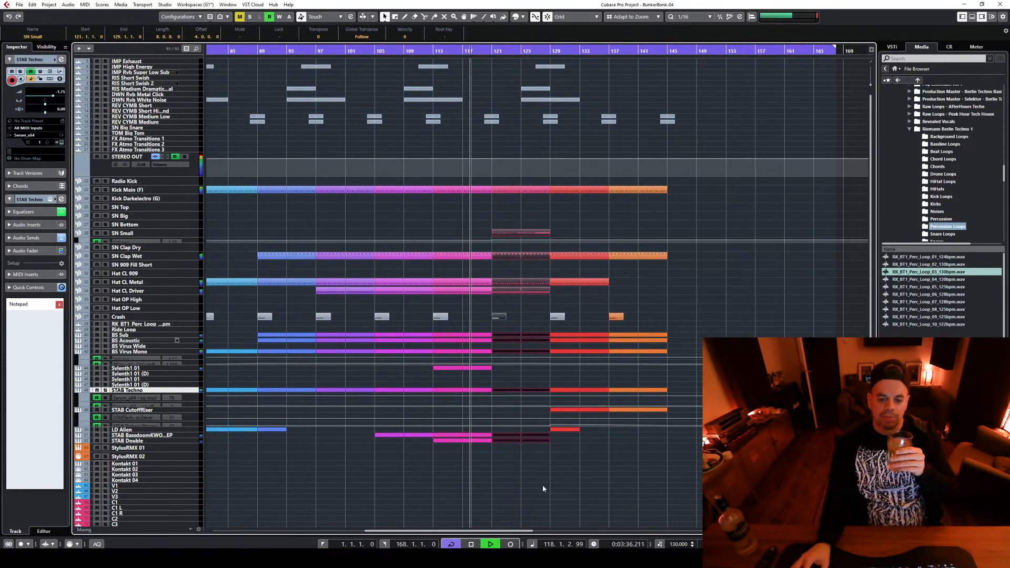
left_click(490, 48)
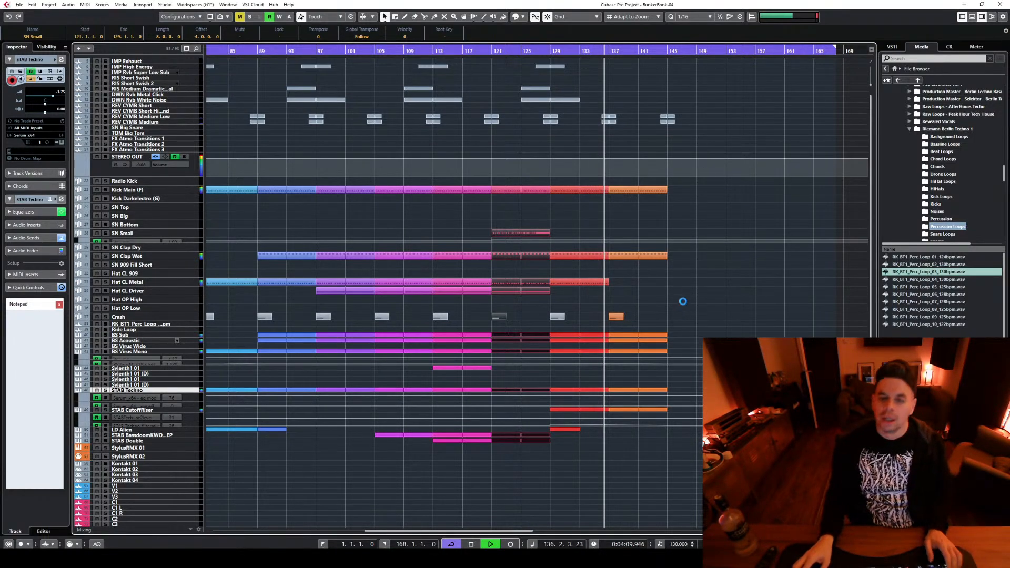
scroll(739, 285, "down", 3)
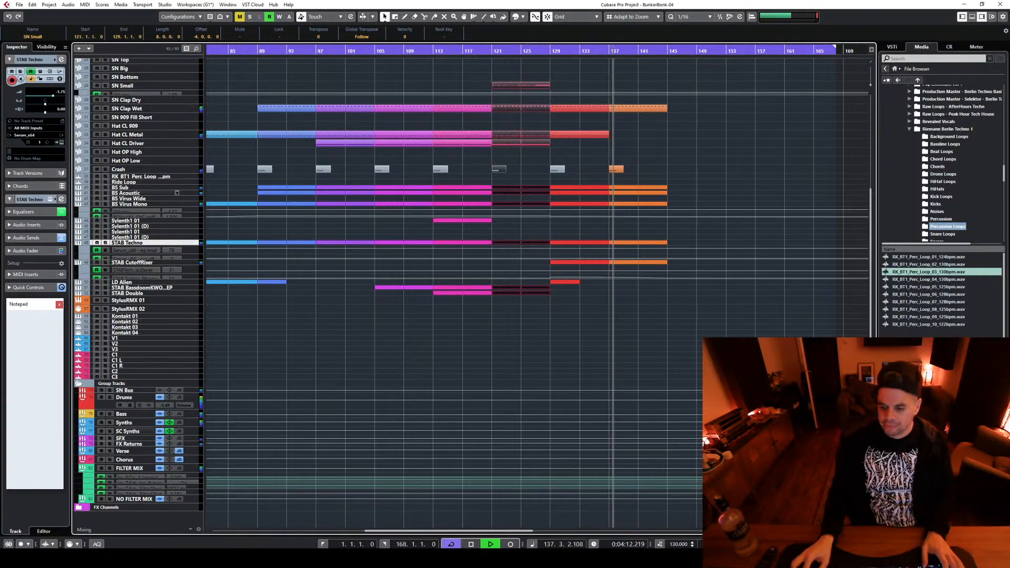
key("g")
key("g")
key("space")
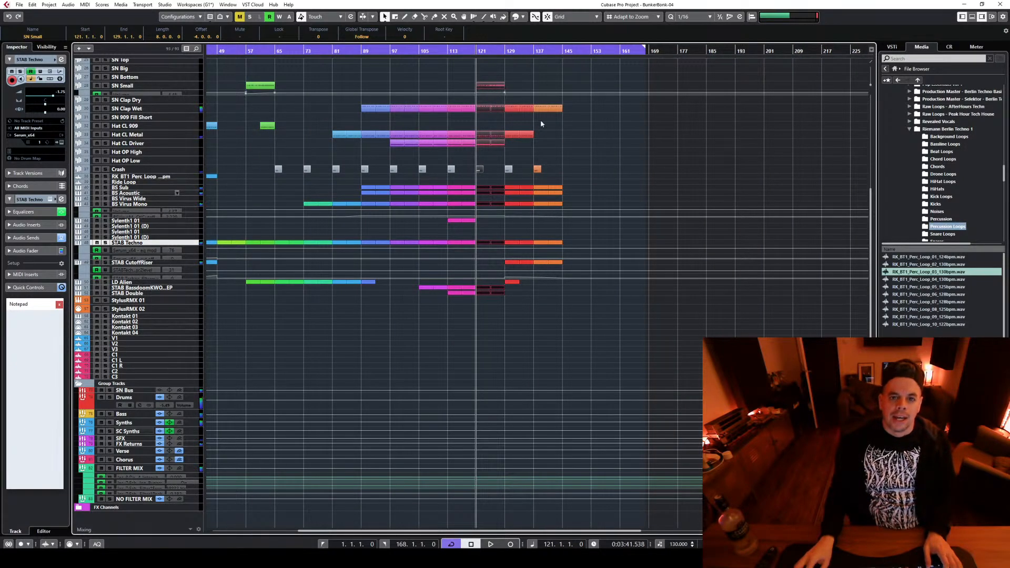
Select the clips from bar 137 to 145, including the reverse cymbals at bar 144, with the playback cursor at bar 127
scroll(542, 136, "up", 3)
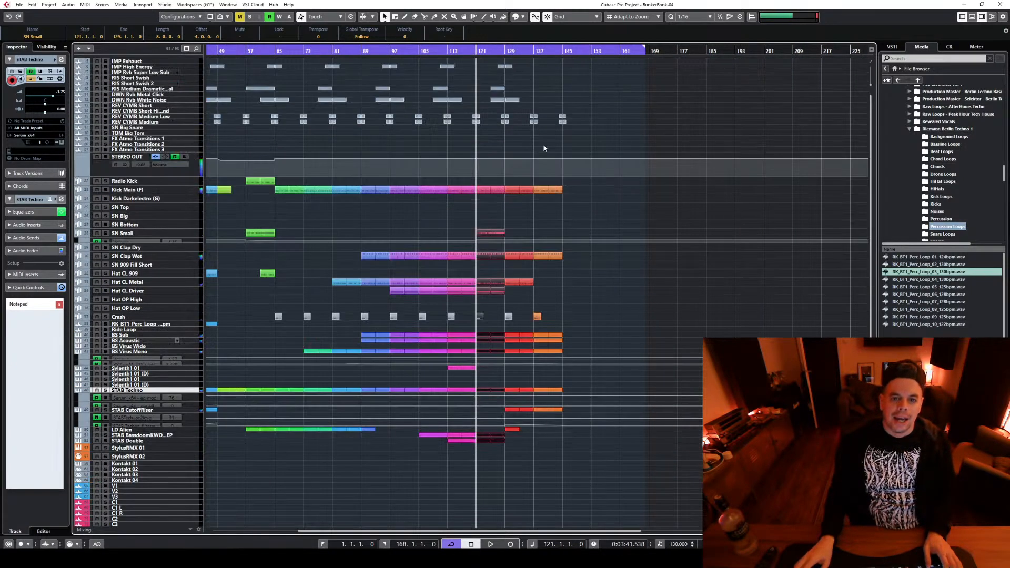
left_click(535, 47)
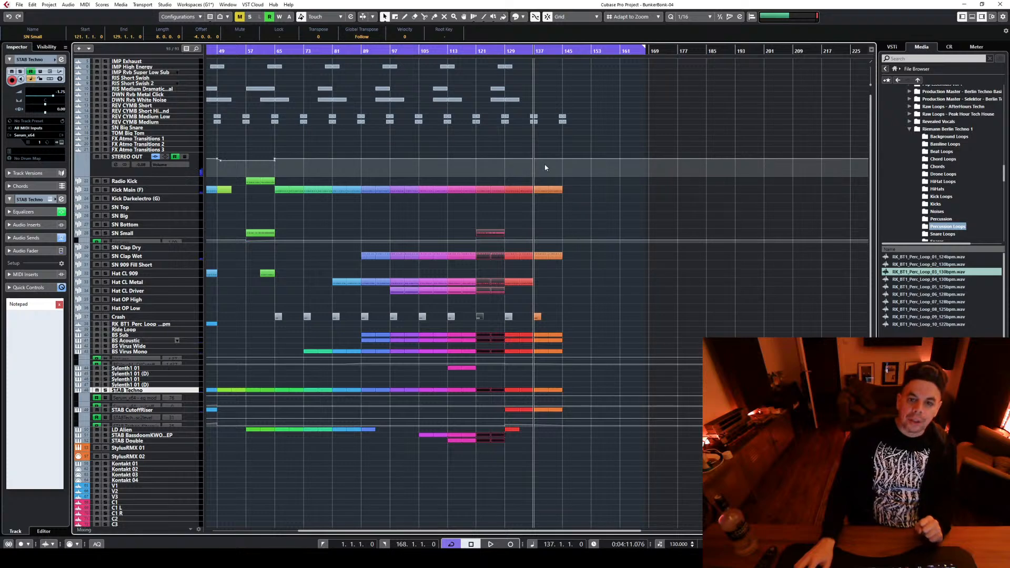
left_click_drag(542, 168, 604, 464)
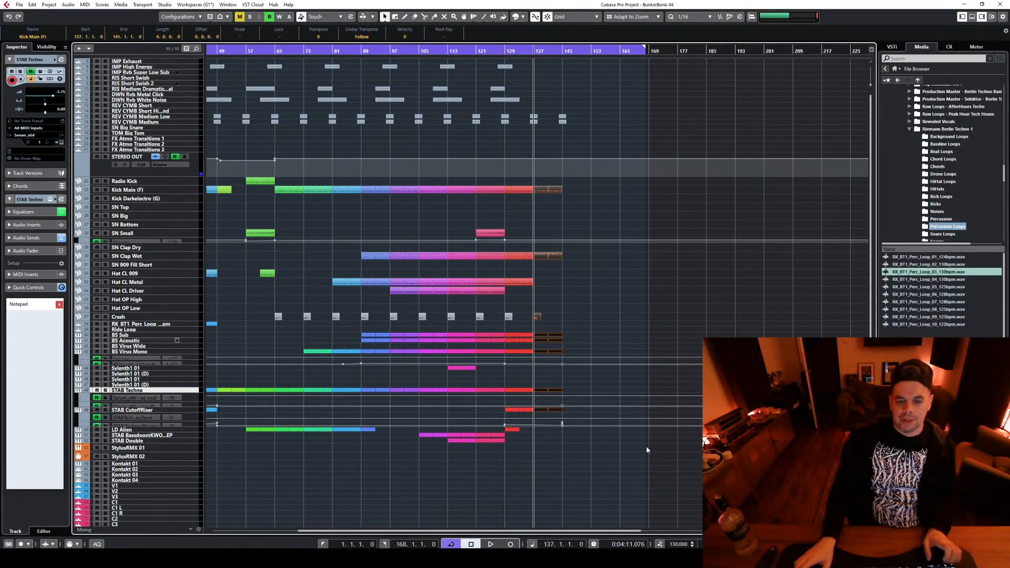
scroll(646, 447, "up", 3)
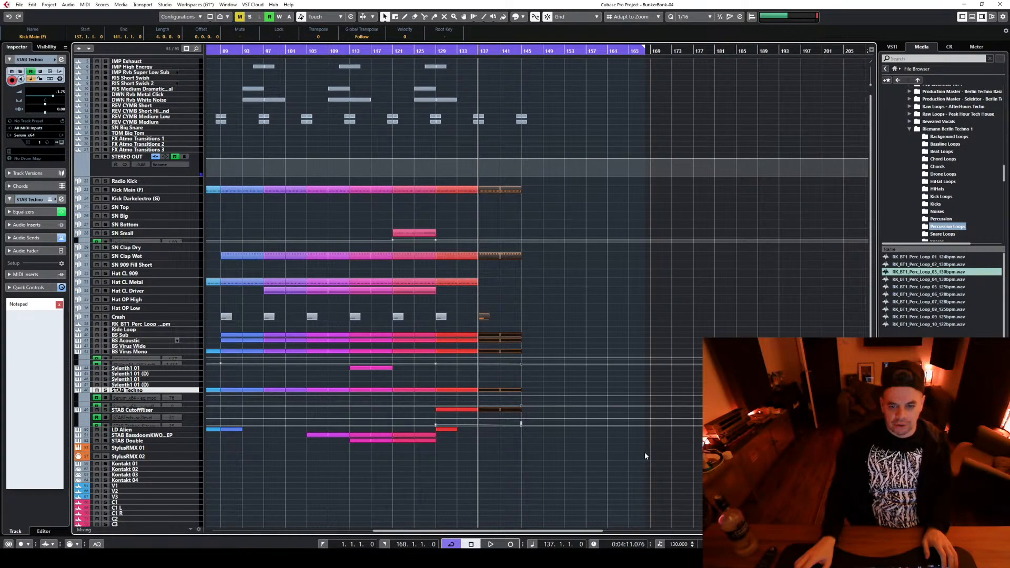
scroll(645, 453, "up", 4)
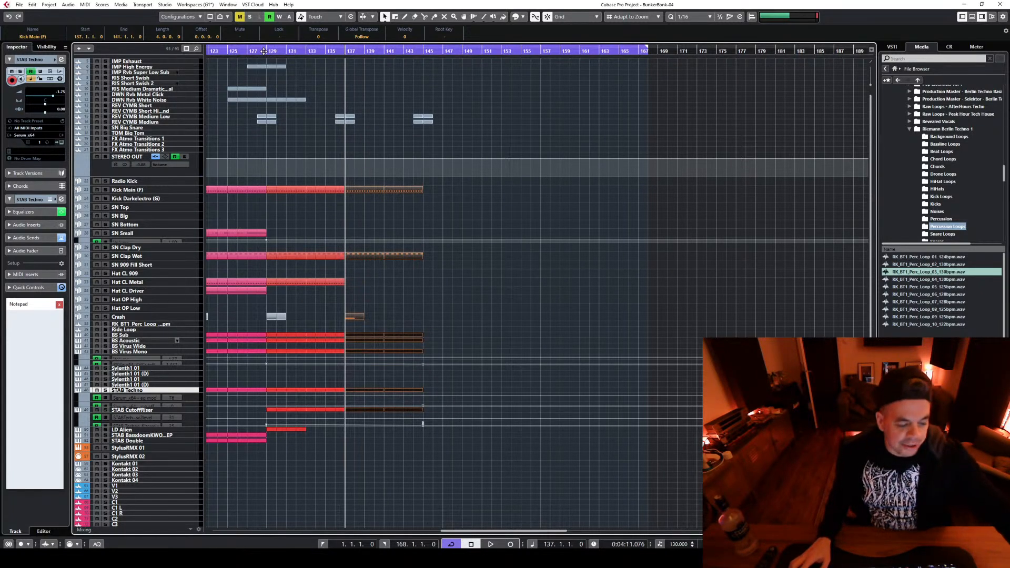
left_click(248, 50)
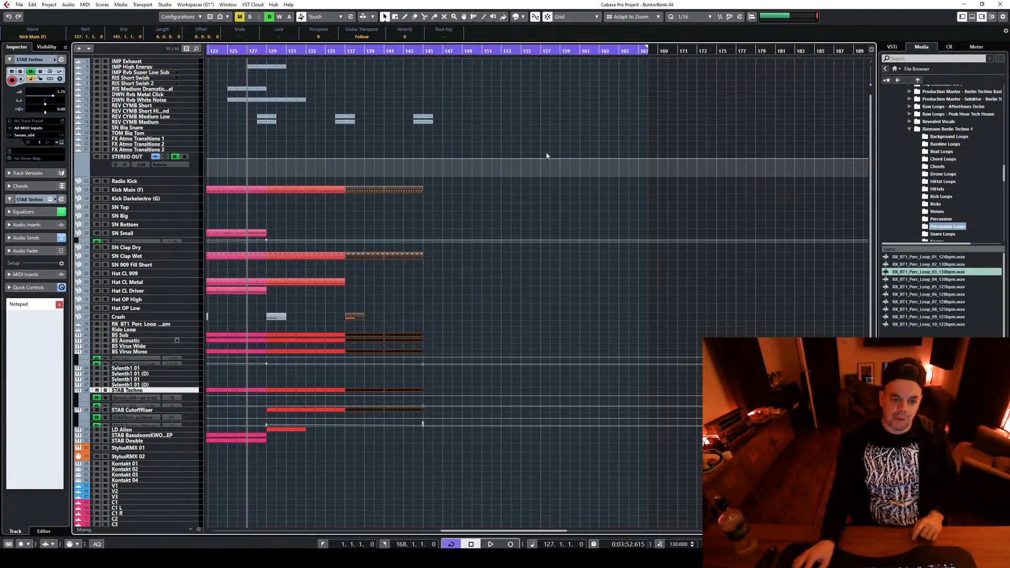
left_click(369, 440)
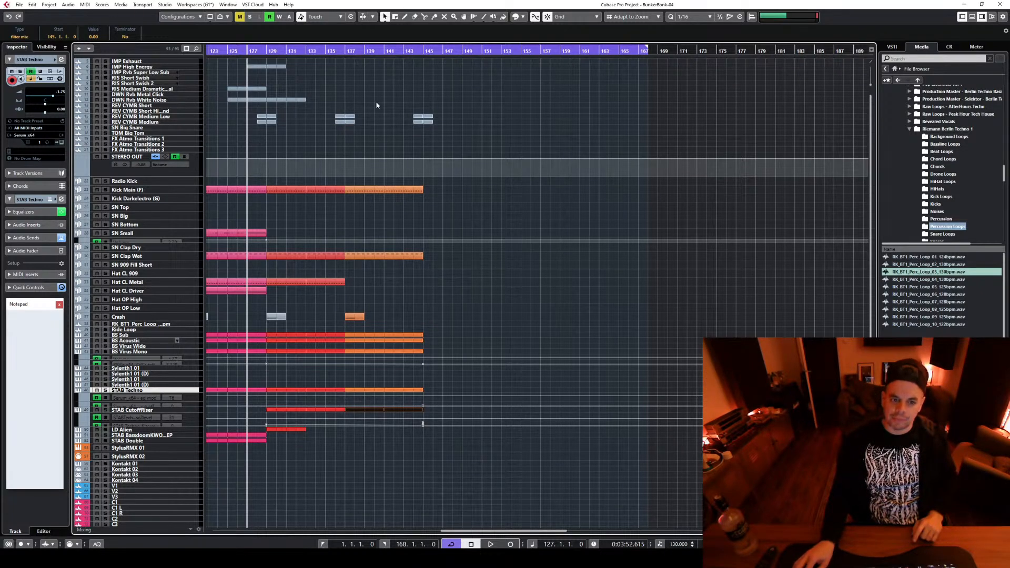
left_click_drag(377, 105, 565, 459)
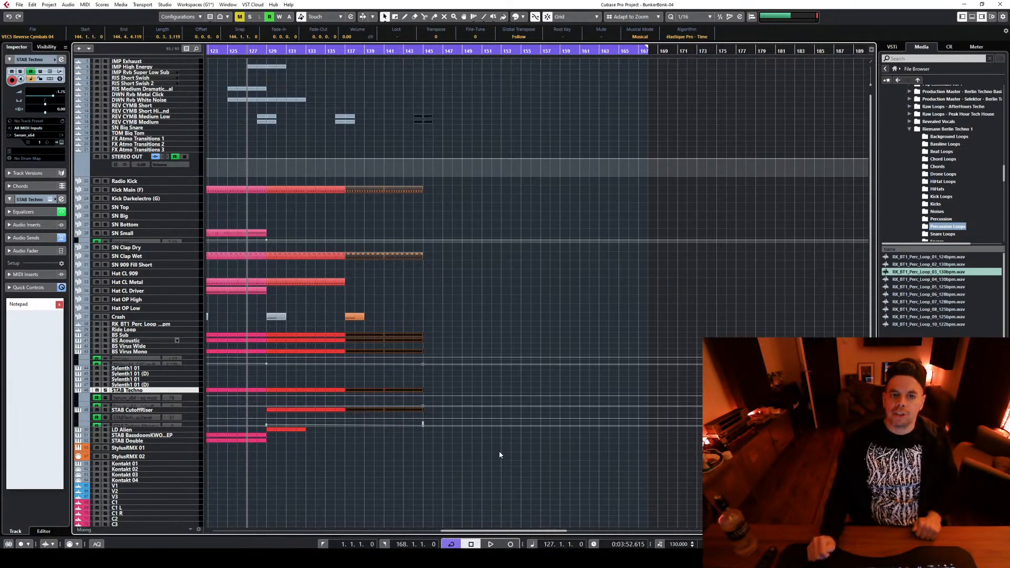
Duplicate the clips of bars 137 to 145 to bar 145 and copy the two reverse cymbals at bar 144 to bar 152
key("space")
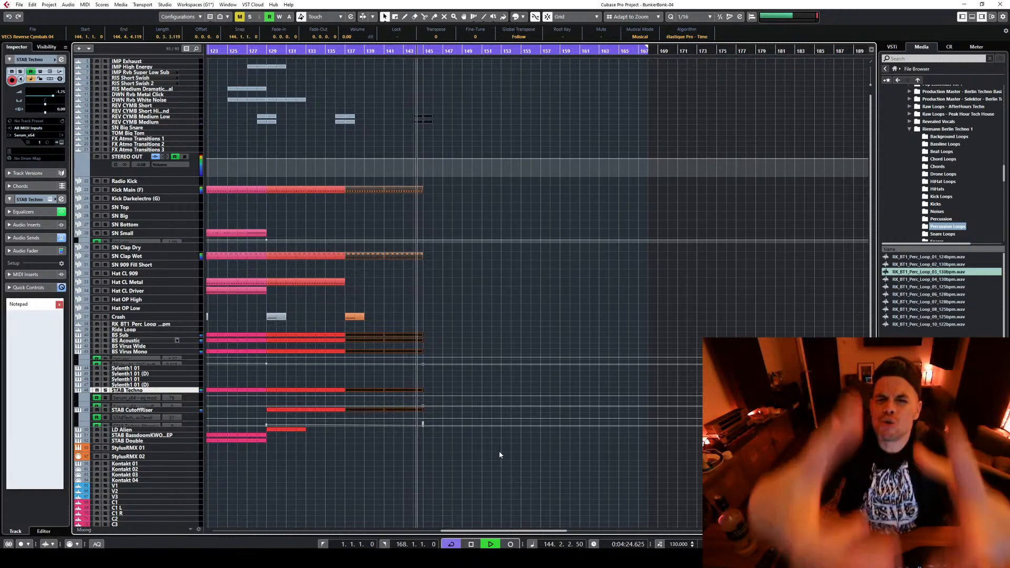
key("space")
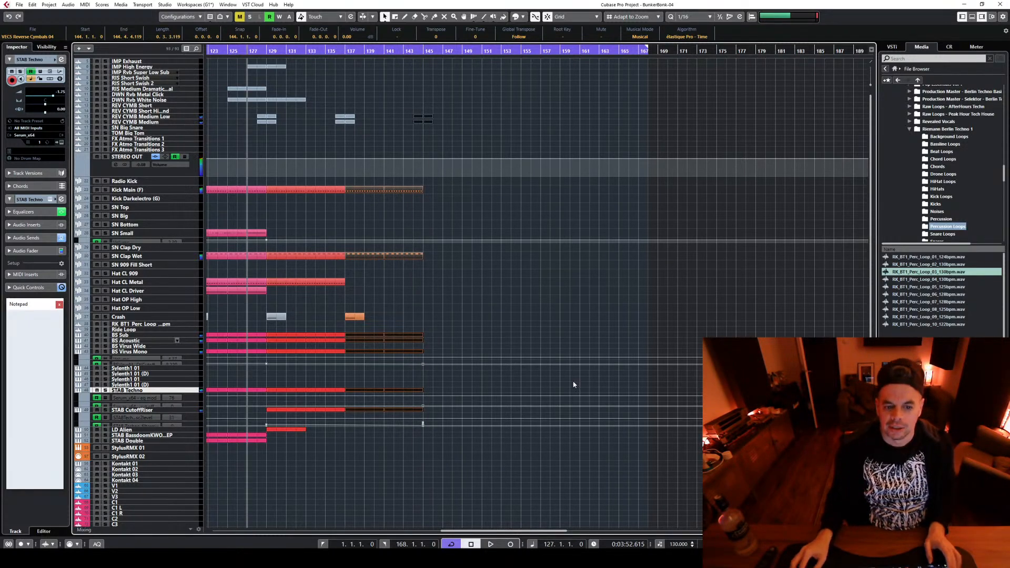
left_click(450, 453)
left_click_drag(450, 453, 427, 190)
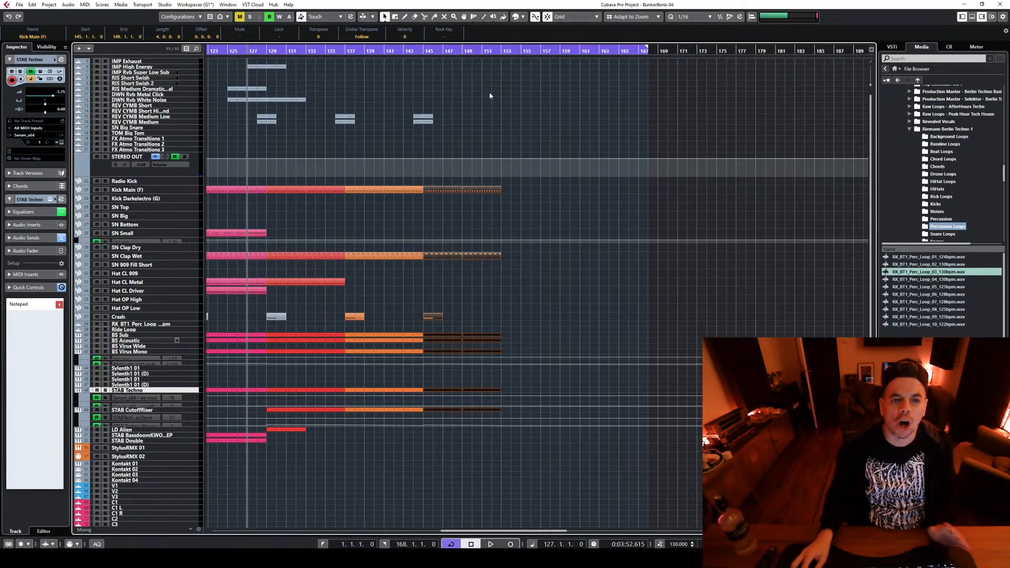
left_click(446, 138)
left_click_drag(416, 115, 499, 118)
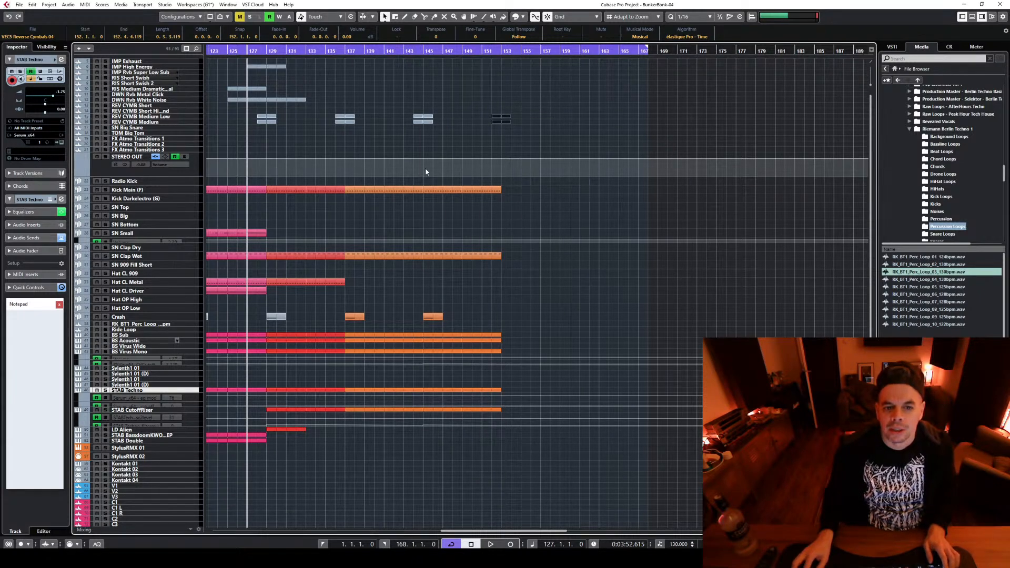
Color the duplicated clips from bar 145 to 153, including the crash, yellow
left_click_drag(424, 166, 568, 446)
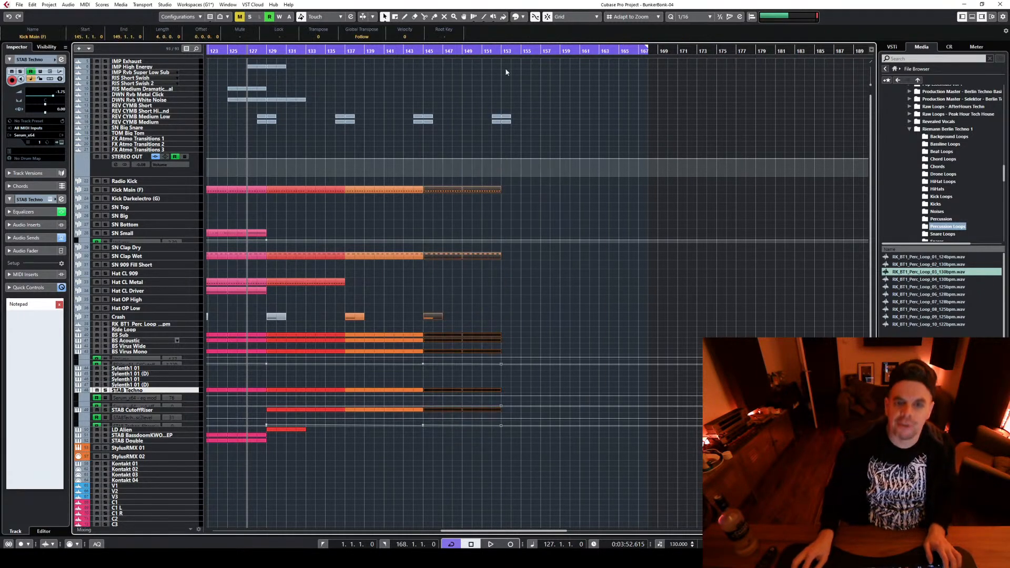
left_click(527, 19)
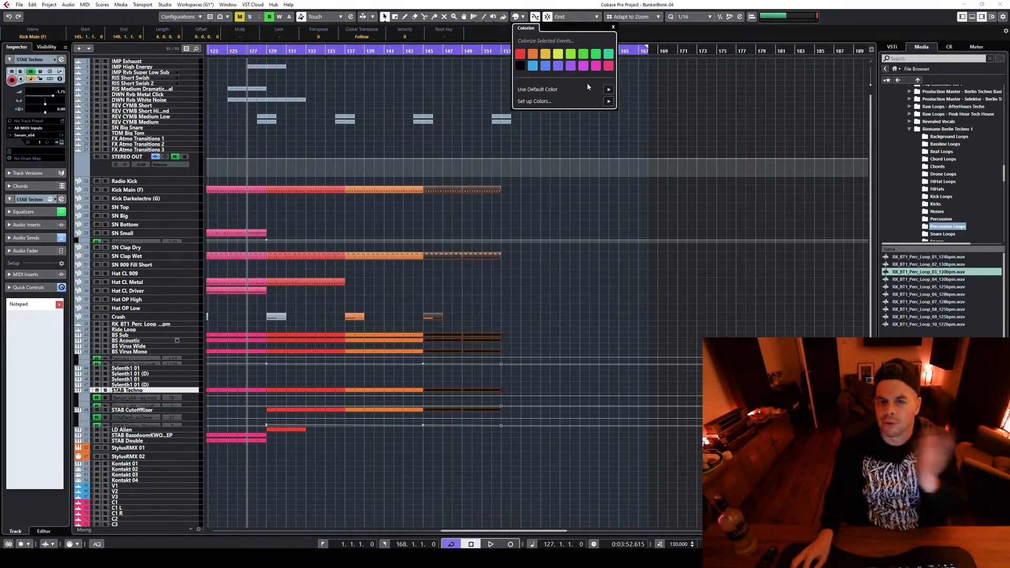
left_click(549, 56)
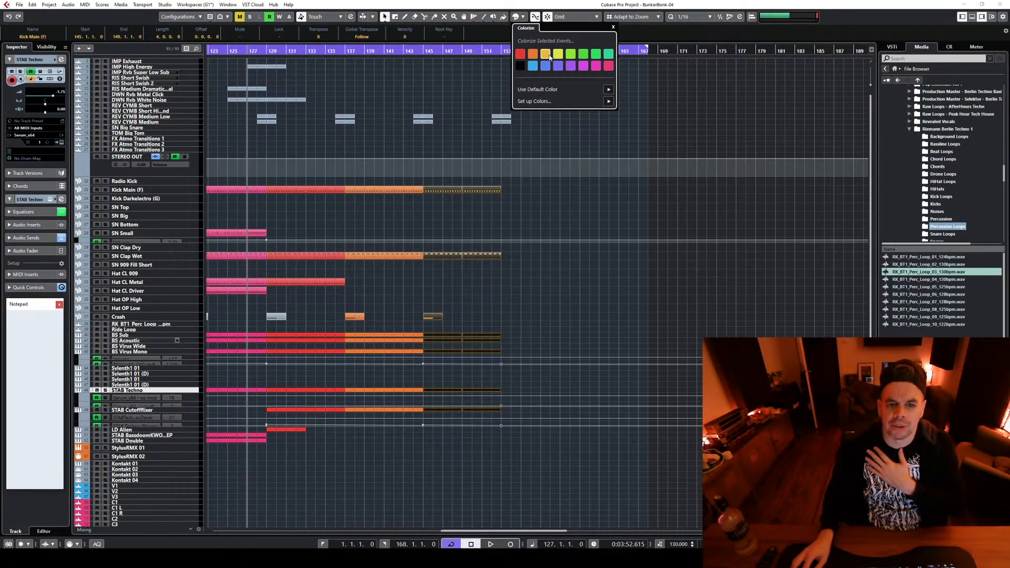
left_click(618, 263)
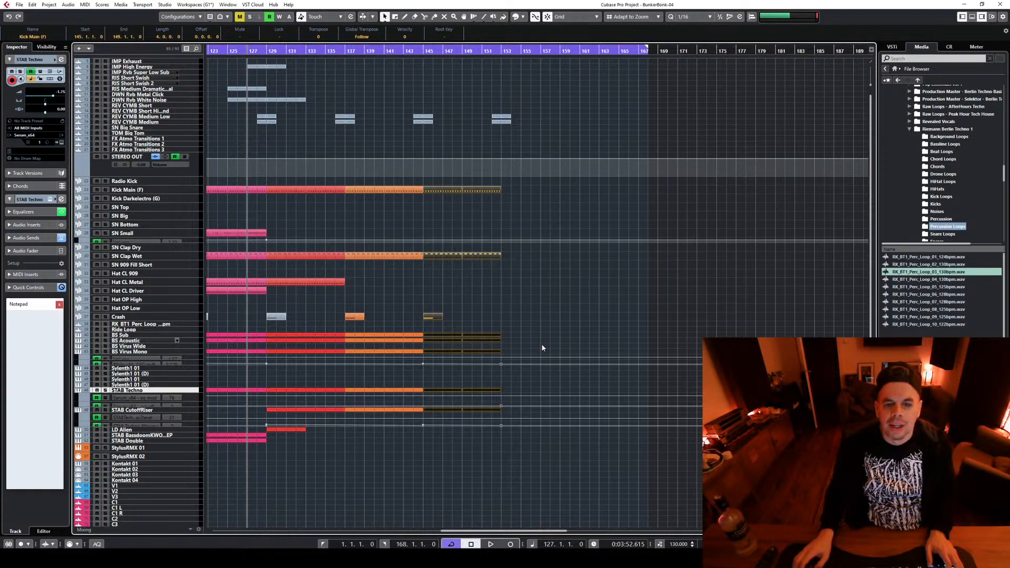
Play the transition into the new section from bar 143 and stop playback
left_click(401, 49)
key("space")
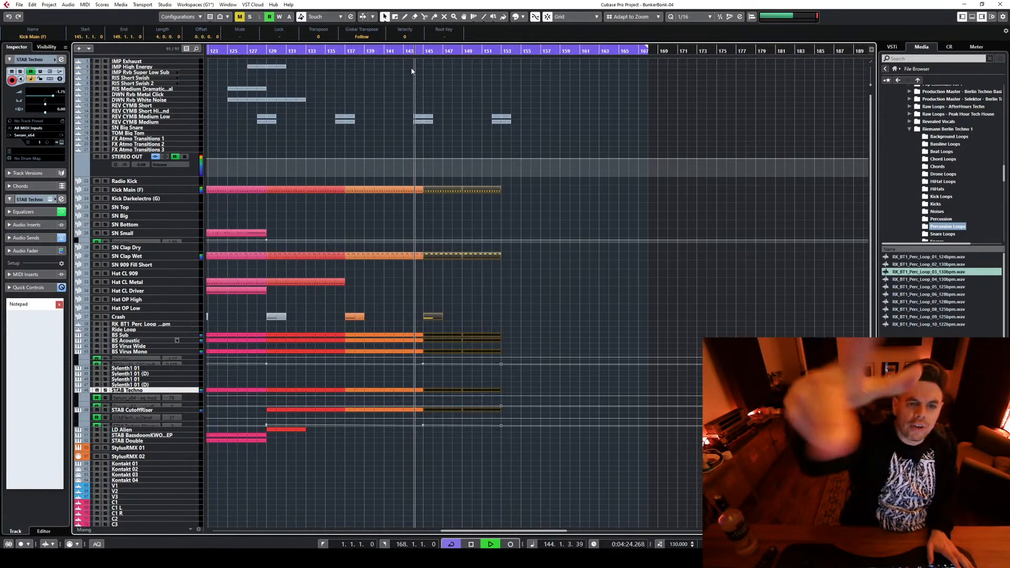
key("space")
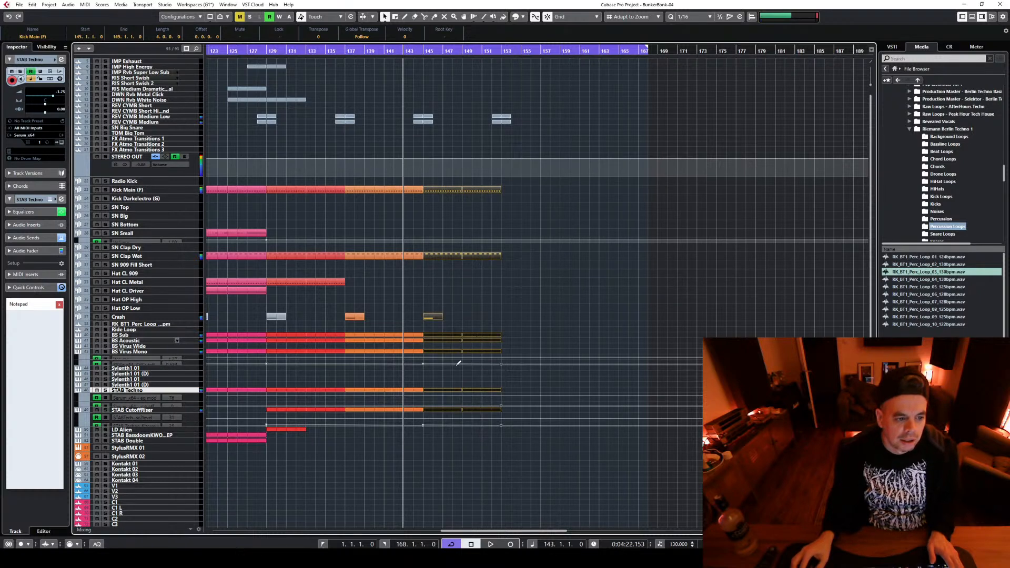
Enlarge the track rows and the volume and filter cutoff automation lanes beneath the BS Virus Mono track
left_click(185, 365)
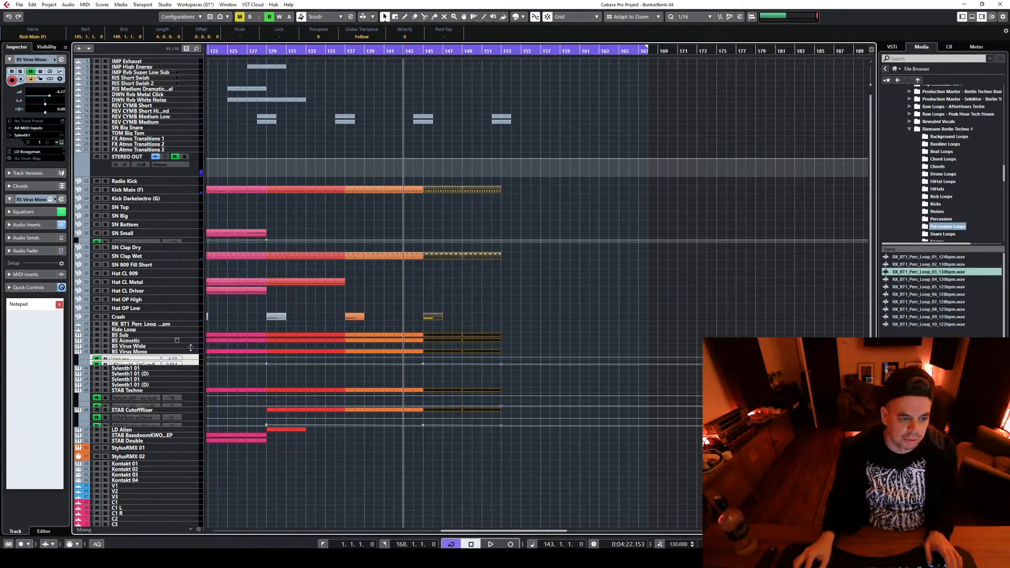
left_click(194, 353)
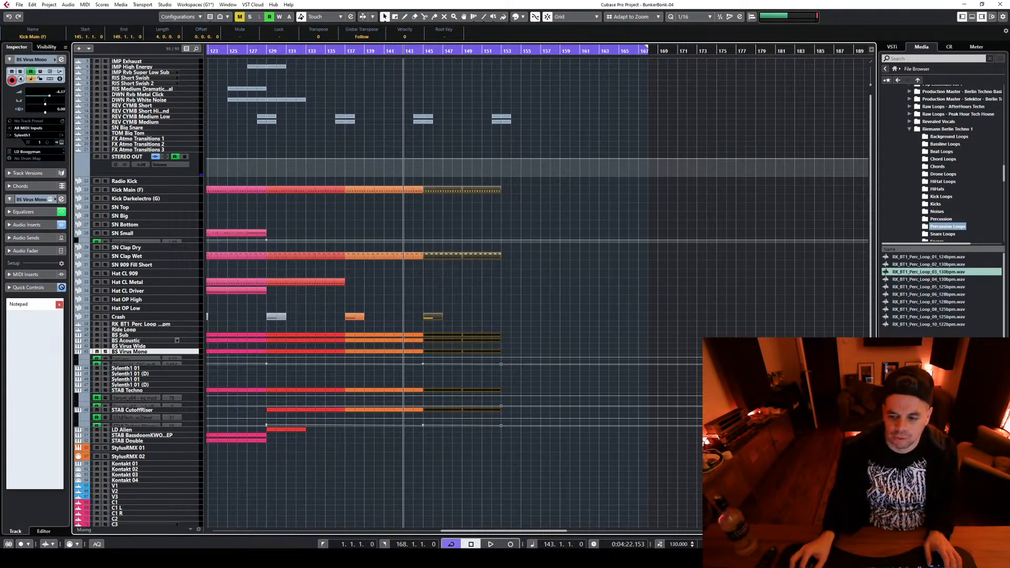
key("shift+h")
key("shift+h")
key("shift+h")
key("shift+h")
key("shift+g")
key("shift+g")
key("shift+g")
key("shift+g")
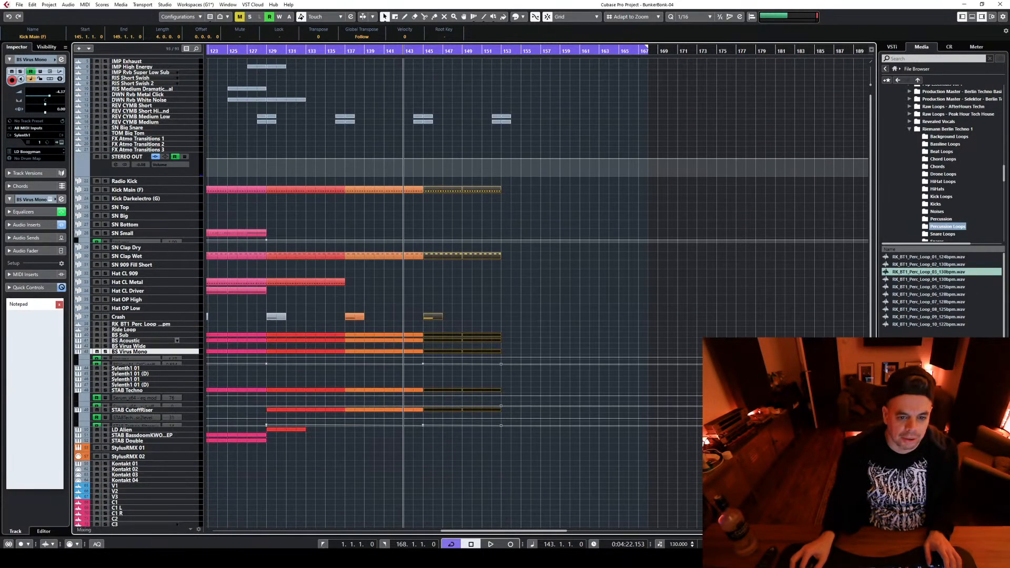
left_click(194, 363)
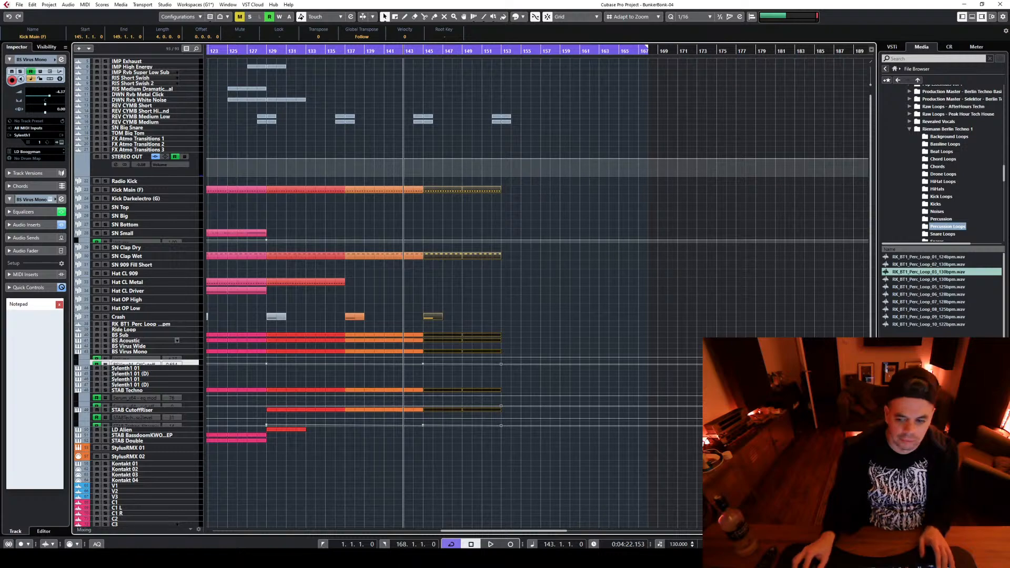
key("shift+h")
key("shift+h")
key("shift+h")
key("shift+h")
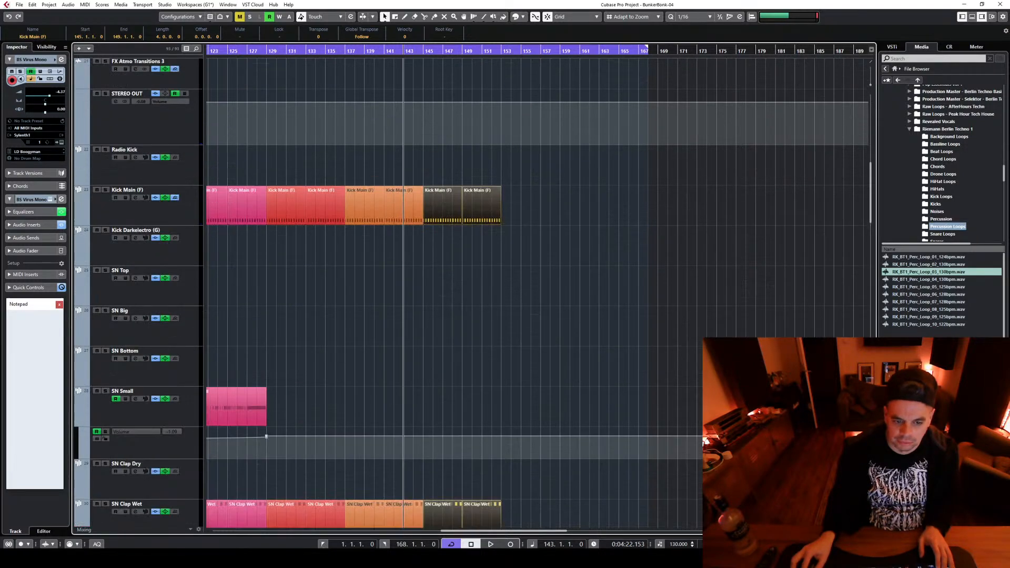
scroll(535, 323, "down", 10)
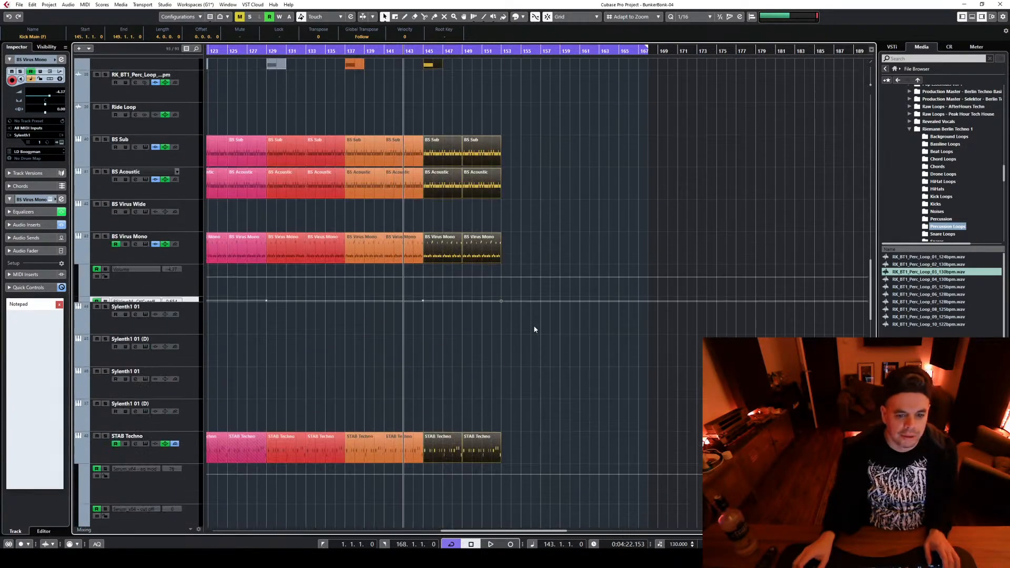
left_click(197, 285)
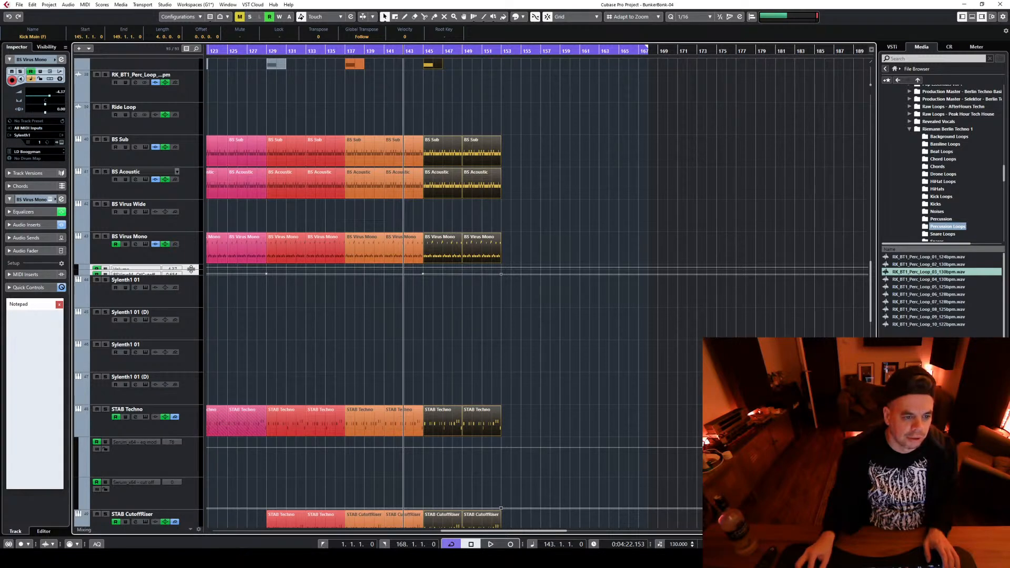
mouse_move(191, 274)
left_mouse_down()
mouse_move(190, 364)
mouse_move(189, 288)
left_mouse_up()
Delete the BS Virus Mono clips from bar 145 to 153 while checking playback from bar 143
key("space")
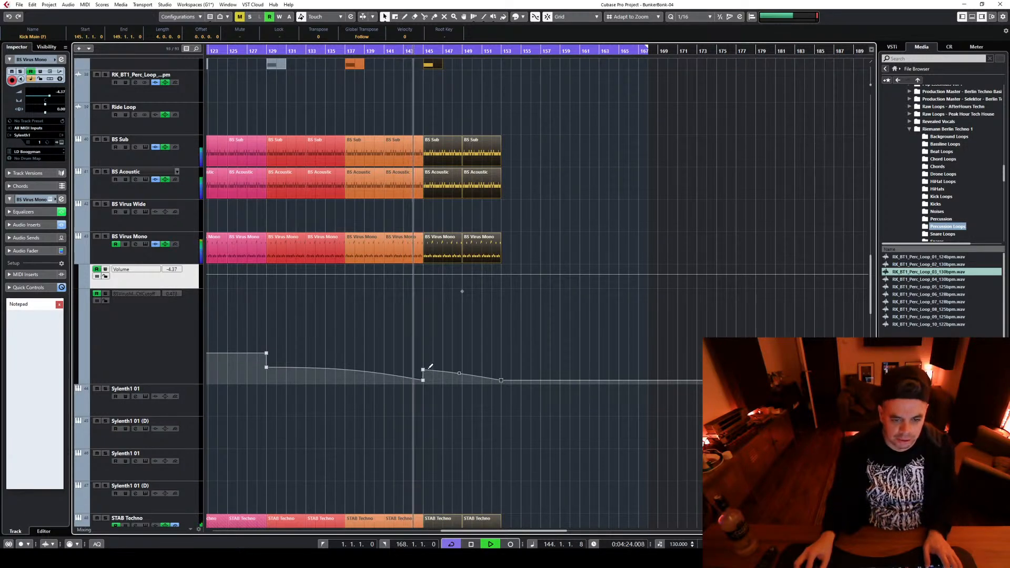
key("space")
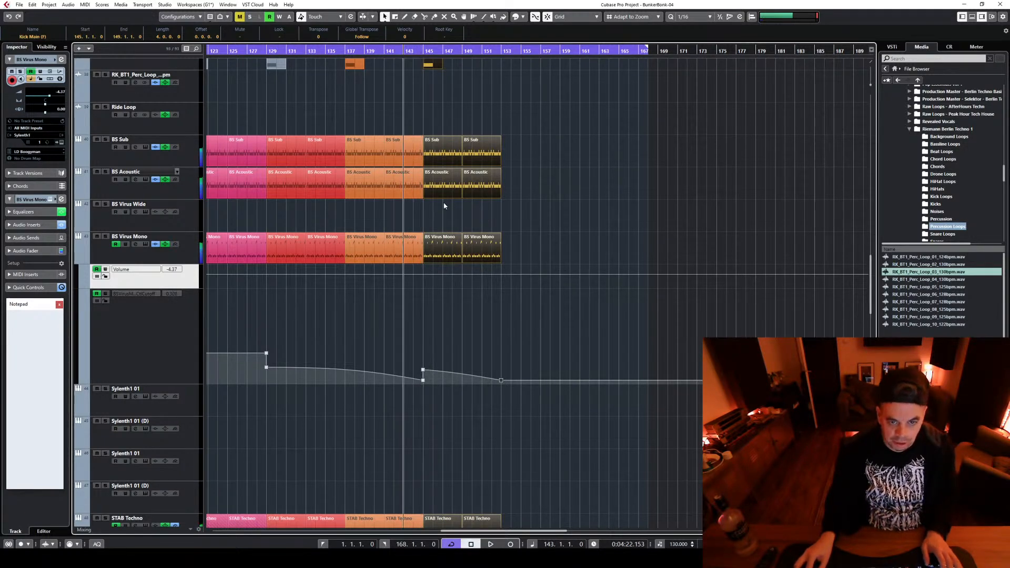
left_click_drag(446, 206, 507, 282)
key("Delete")
key("space")
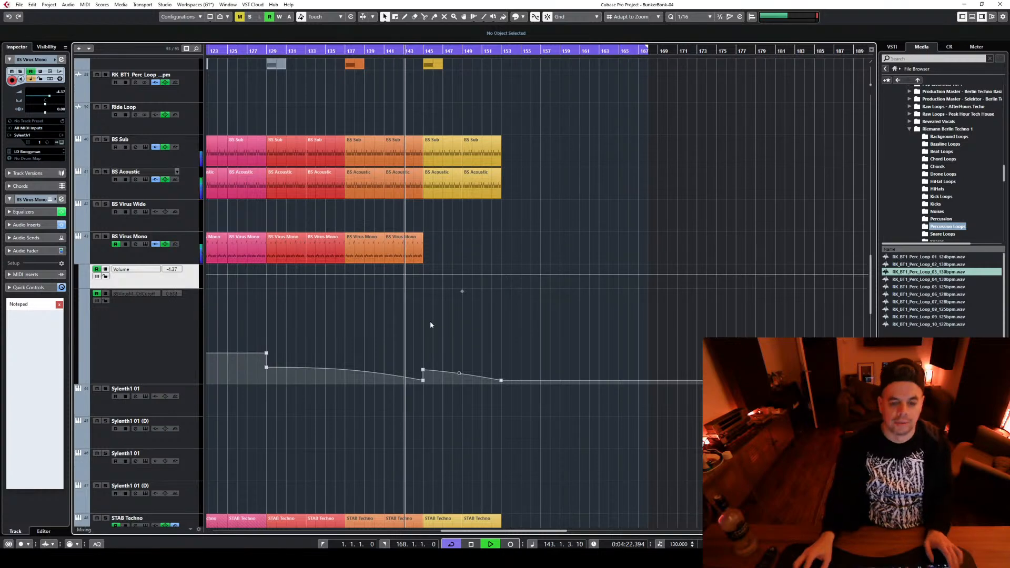
Remove the BS Virus Mono filter cutoff curve after bar 145 and lower its point at bar 145 to 0.00
left_click_drag(421, 355, 545, 389)
key("Delete")
key("space")
left_click_drag(422, 367, 425, 393)
Listen from bar 143, show the MixConsole beneath the arrangement and stop playback
key("space")
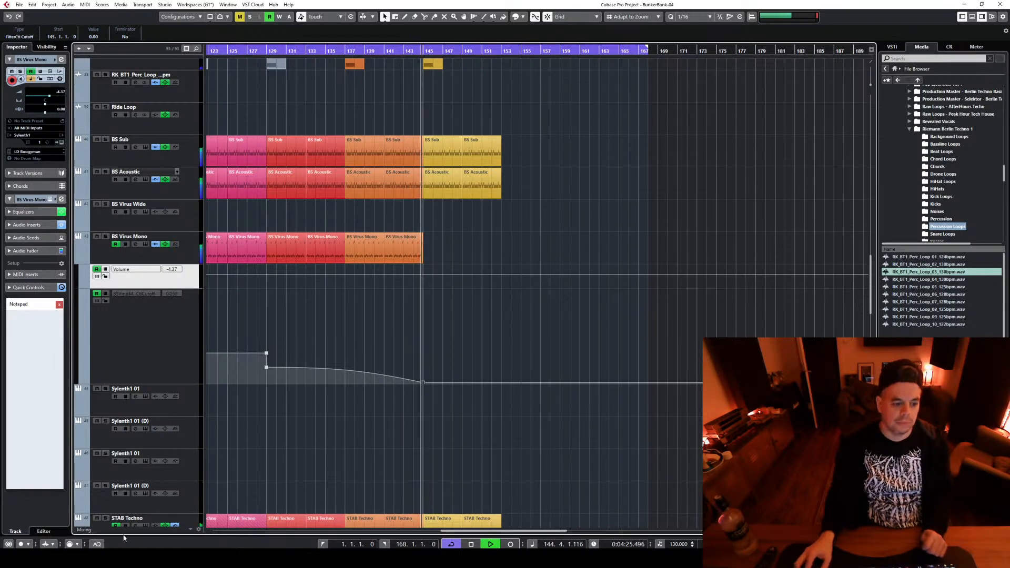
left_click(972, 17)
key("space")
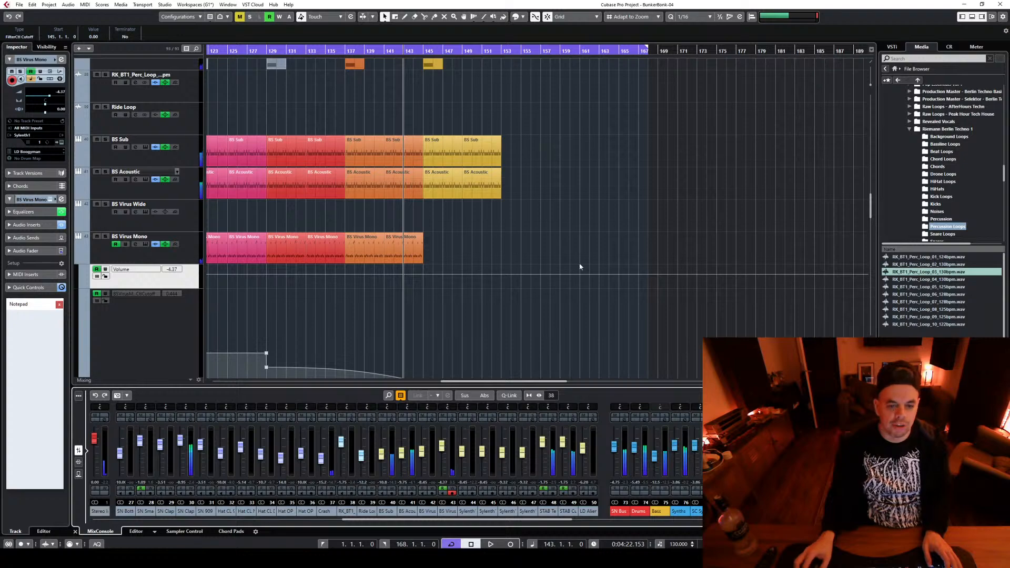
Delete the yellow BS Sub and BS Acoustic clips from bar 145 to 153
scroll(578, 261, "up", 4)
scroll(577, 262, "down", 2)
scroll(563, 258, "down", 15)
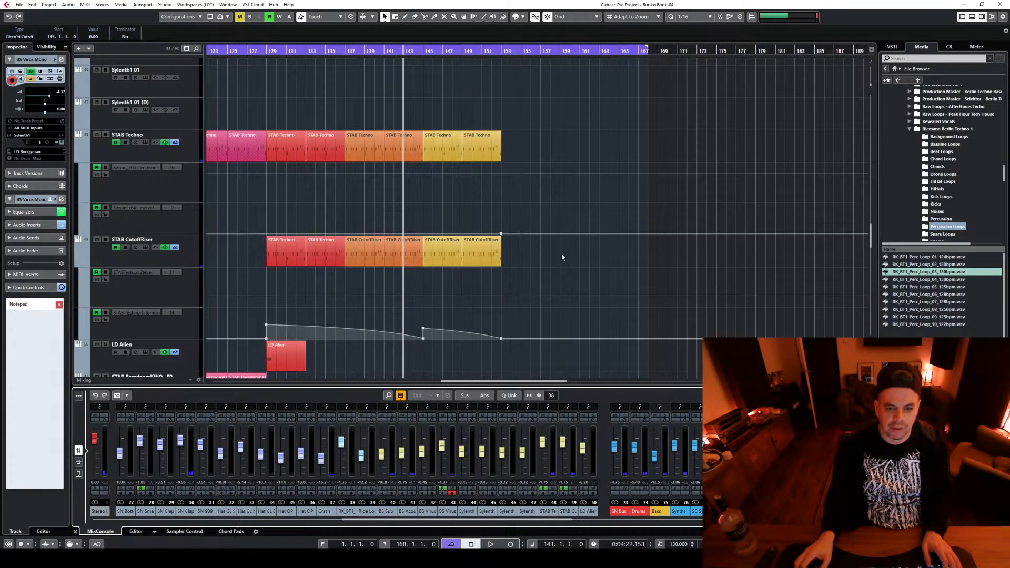
scroll(560, 253, "up", 14)
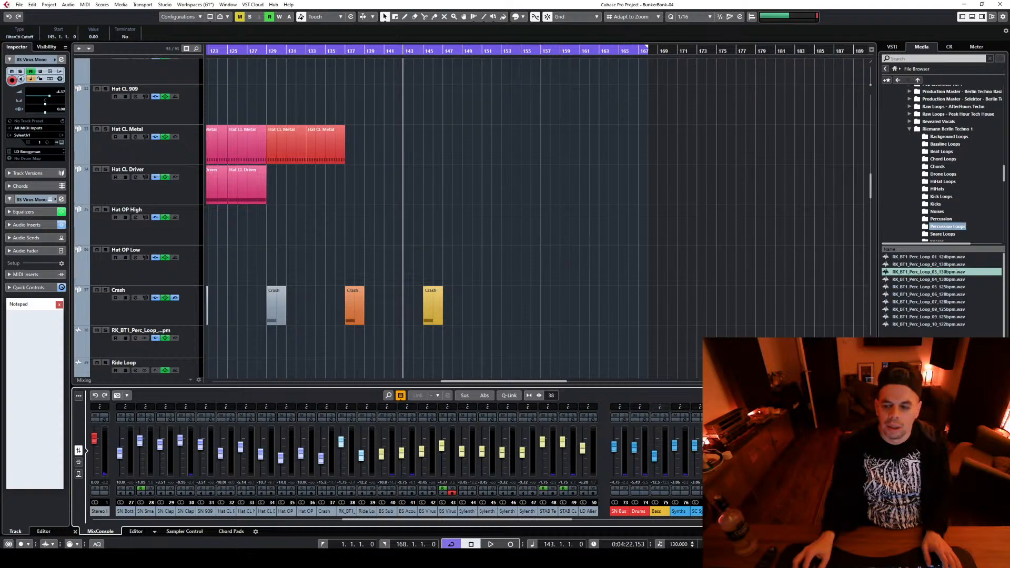
key("shift+f")
scroll(657, 280, "up", 10)
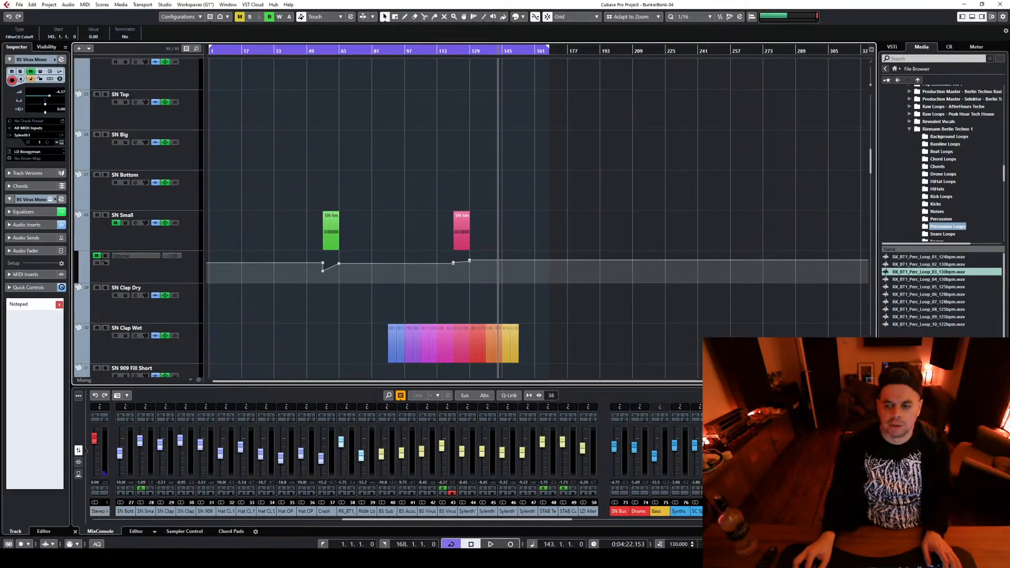
key("shift+g")
scroll(593, 180, "up", 5)
scroll(615, 210, "up", 3)
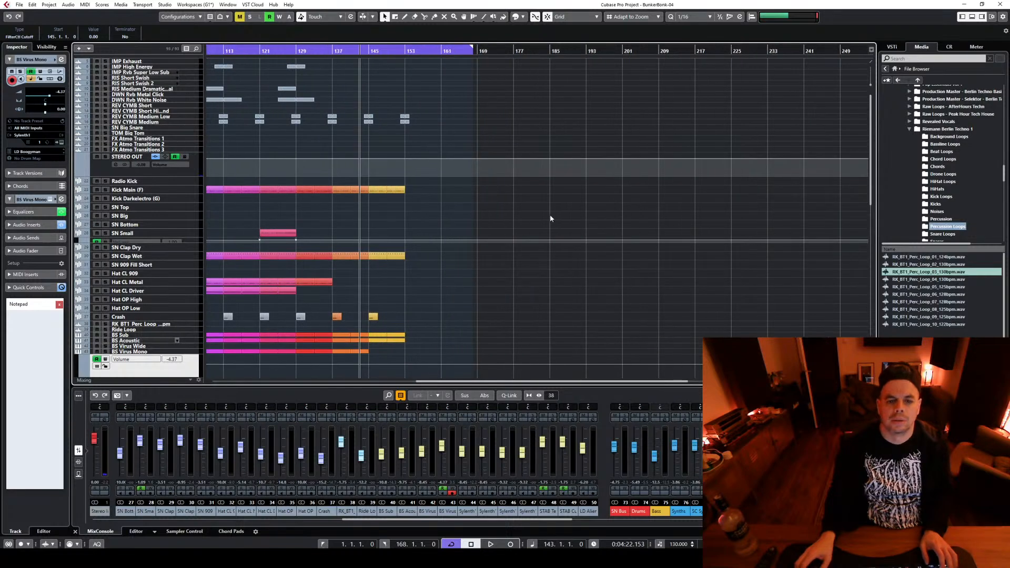
scroll(492, 217, "down", 6)
scroll(491, 217, "down", 2)
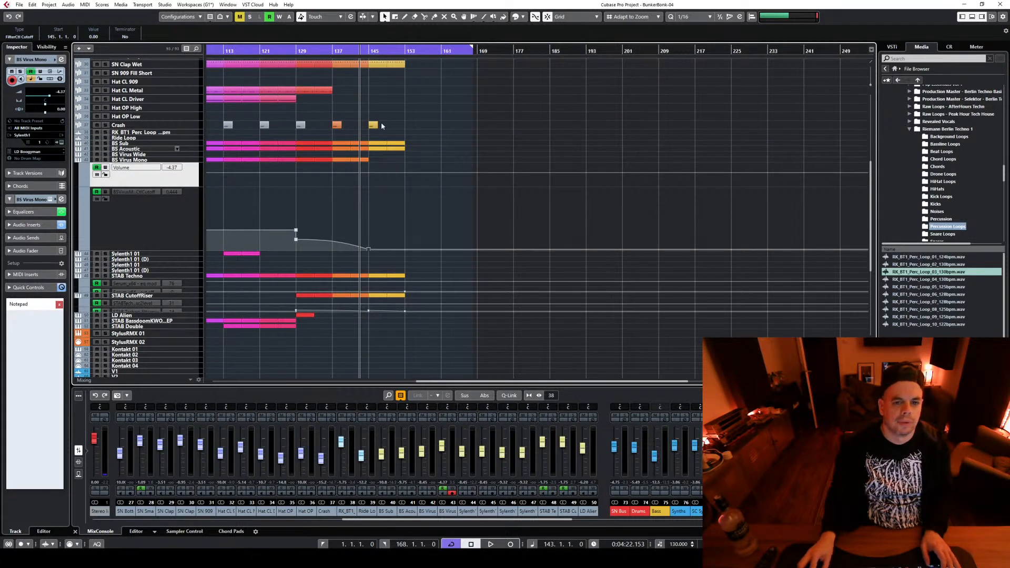
left_click_drag(376, 138, 410, 161)
key("Delete")
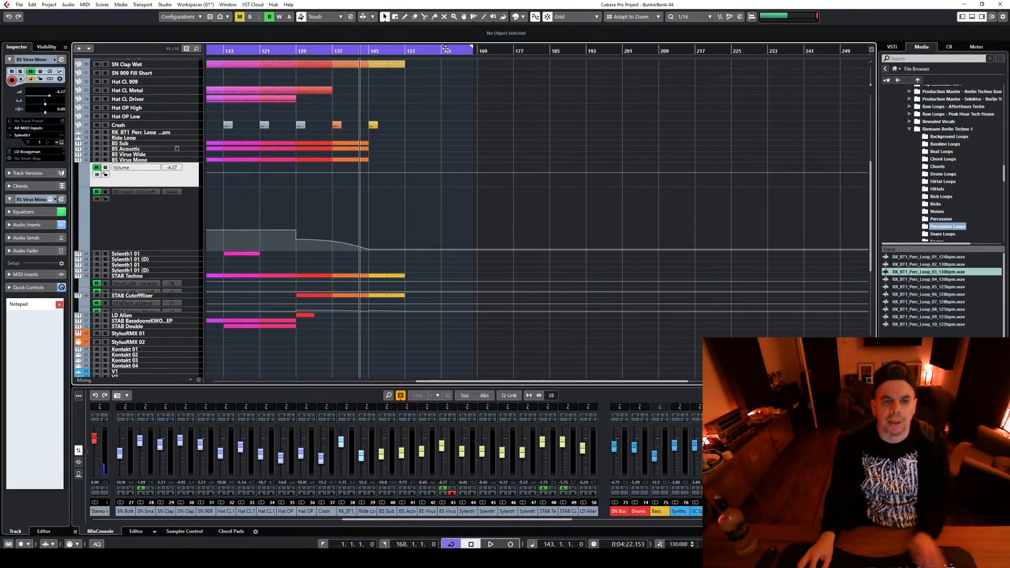
Listen to the bass-free section from bar 145 and replay the transition into it from bar 142 several times
left_click(370, 51)
key("space")
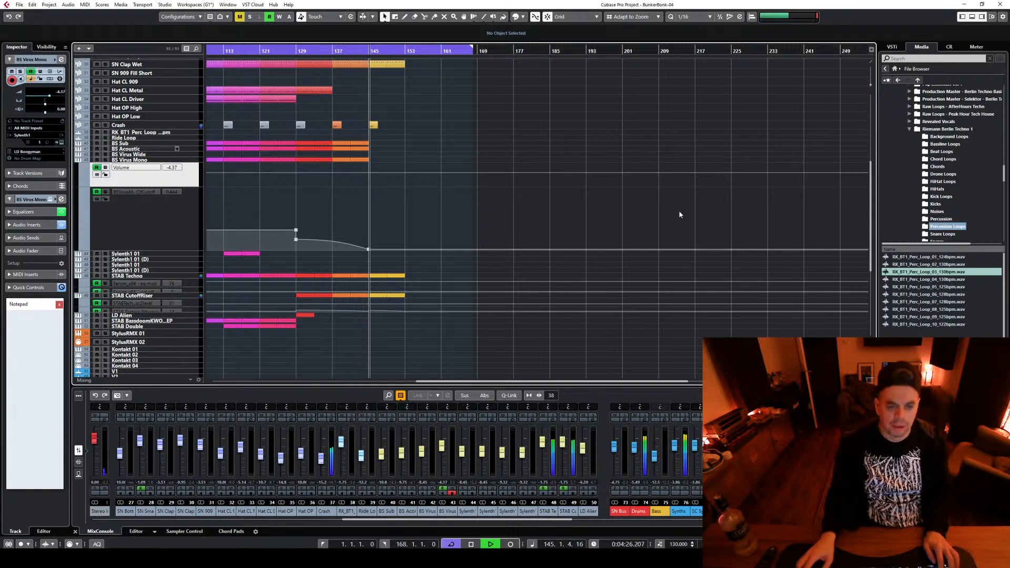
left_click(356, 51)
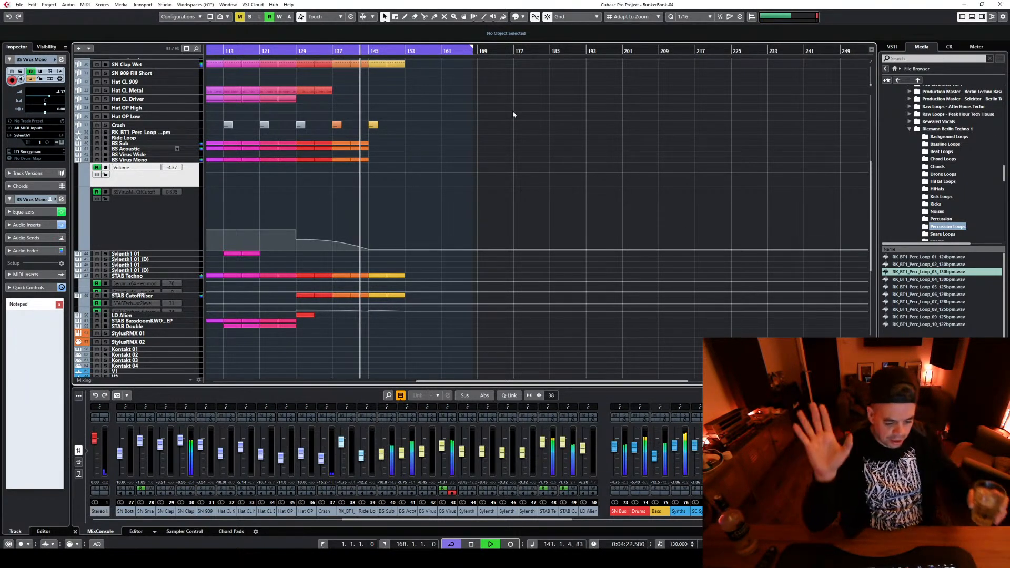
key("space")
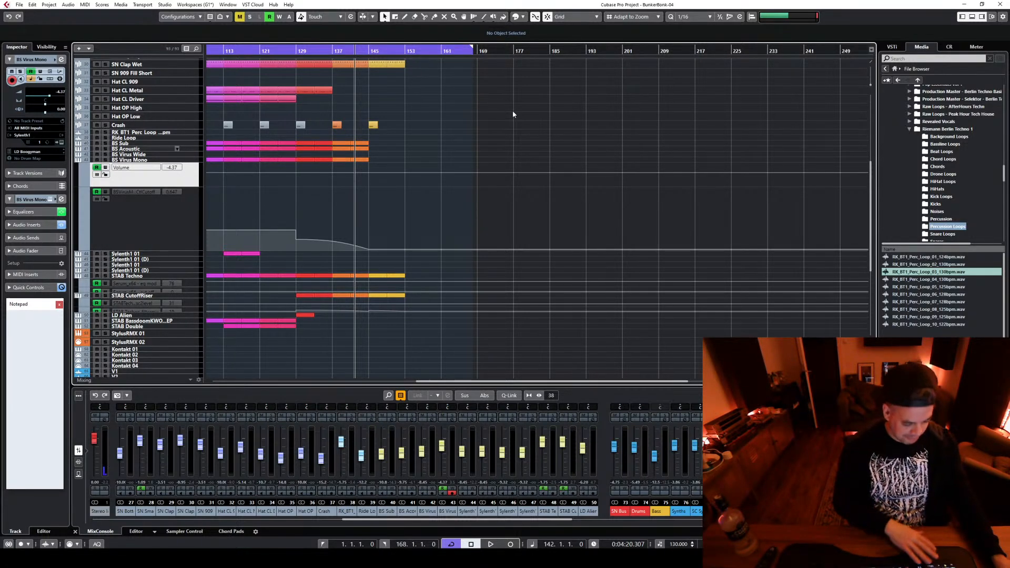
key("space")
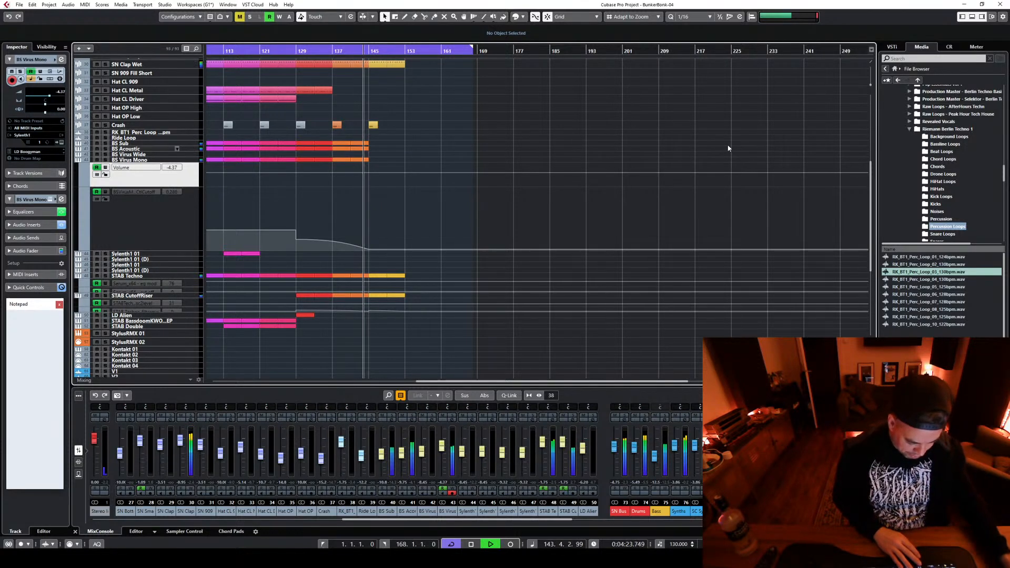
key("space")
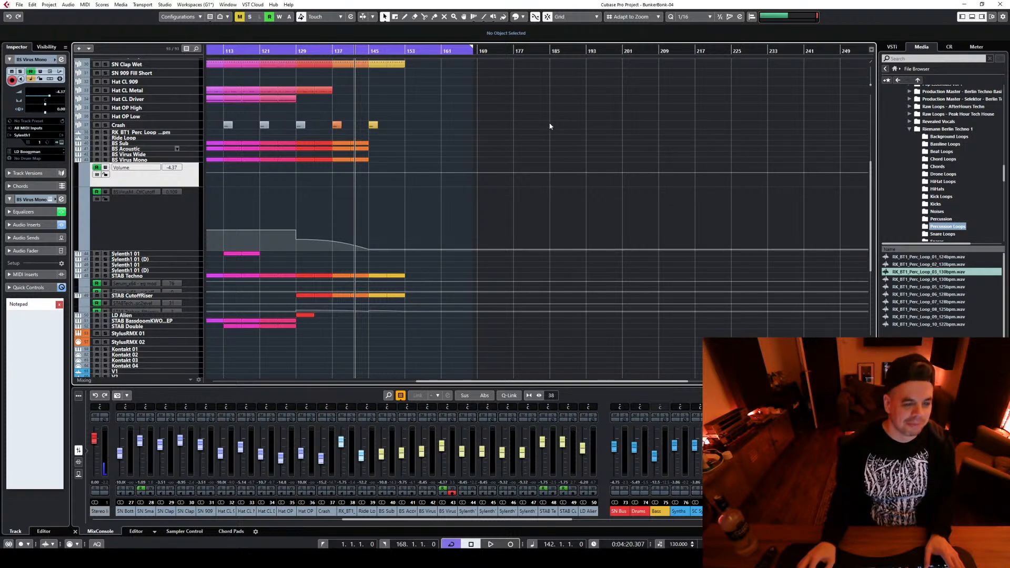
key("space")
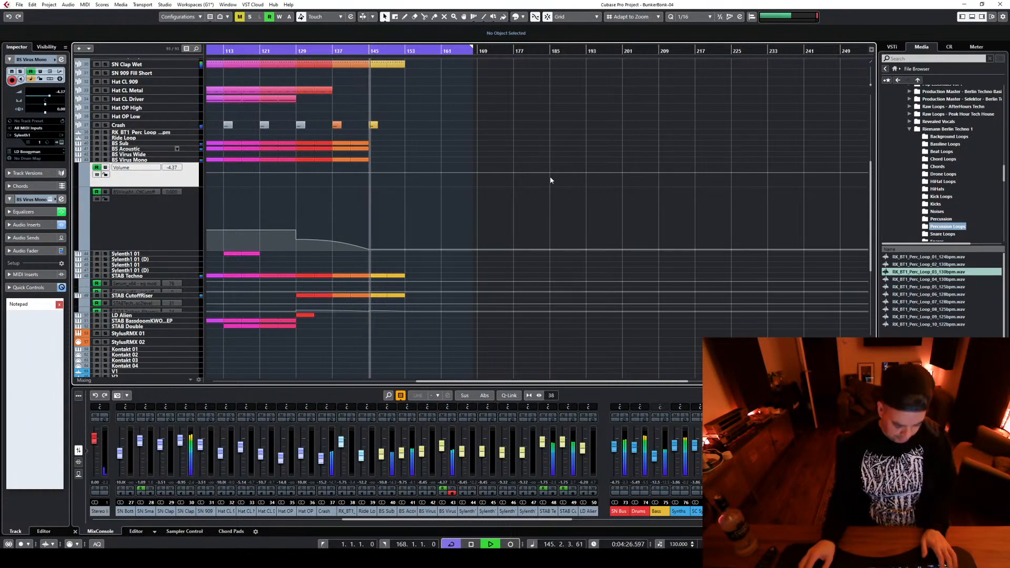
key("space")
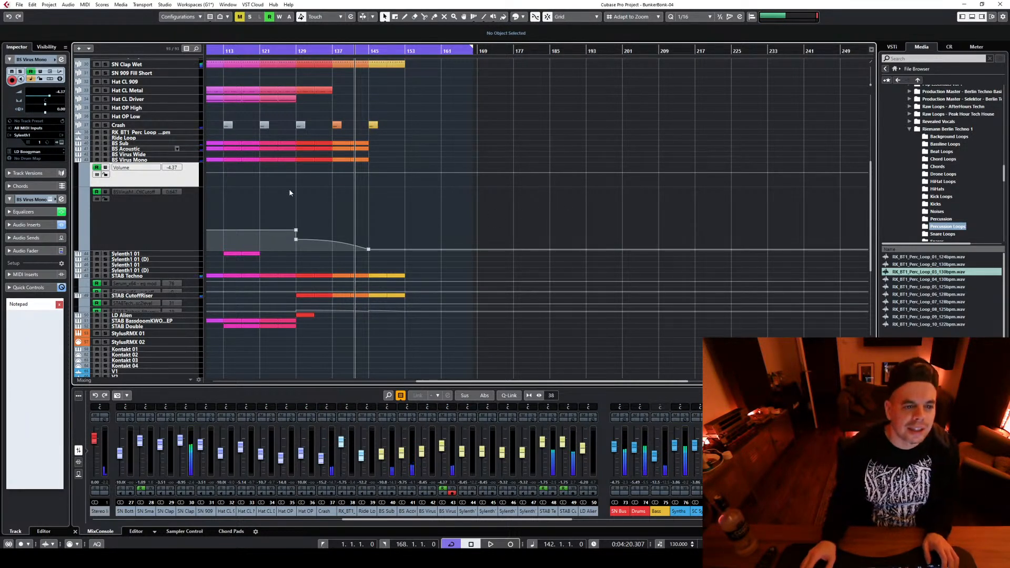
Copy the BS Virus Mono clips from bars 137–145 to bar 145 and lower the copied filter cutoff point at bar 145 to 0.00
scroll(288, 190, "up", 2)
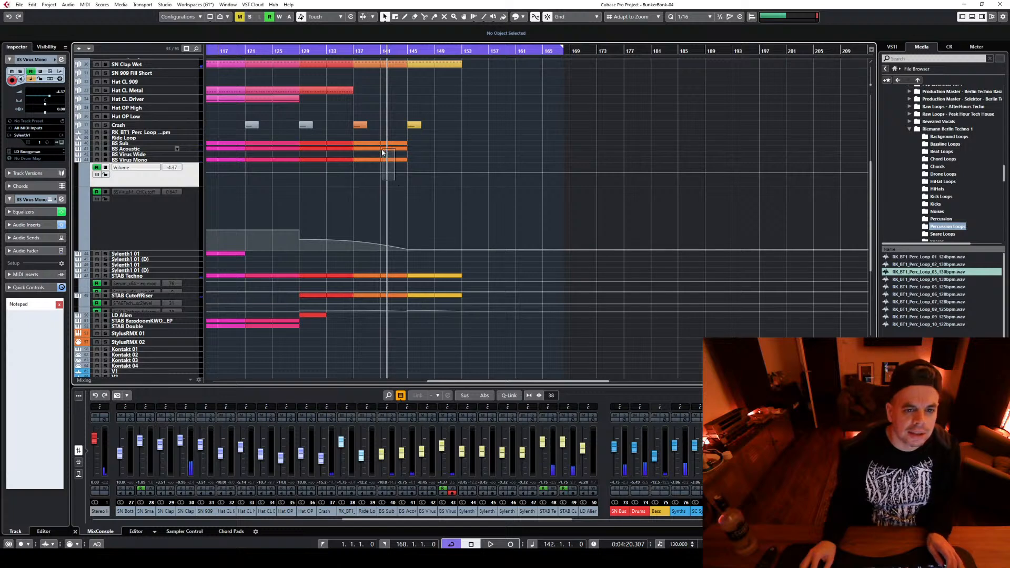
left_click_drag(372, 159, 424, 164)
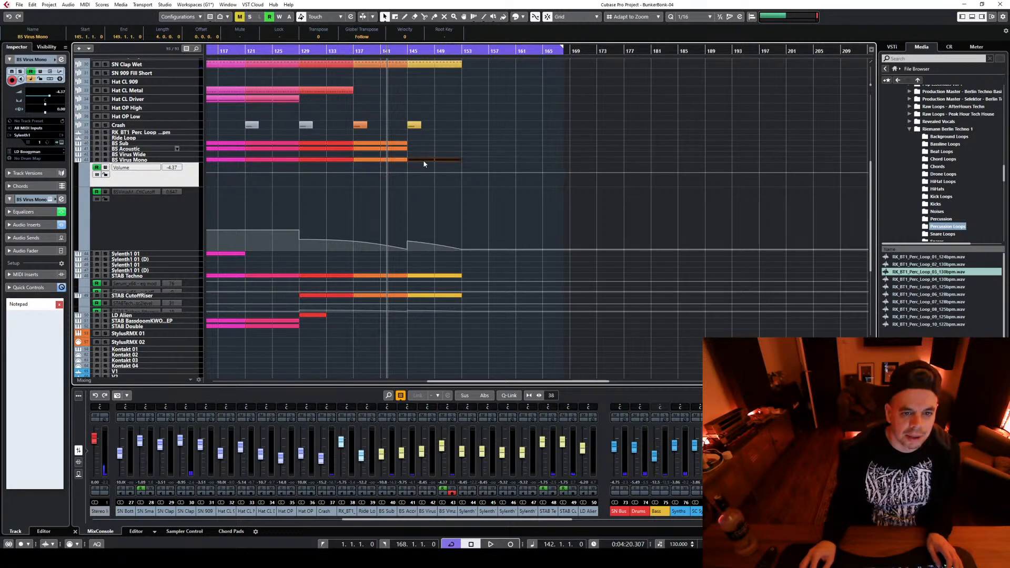
left_click(407, 248)
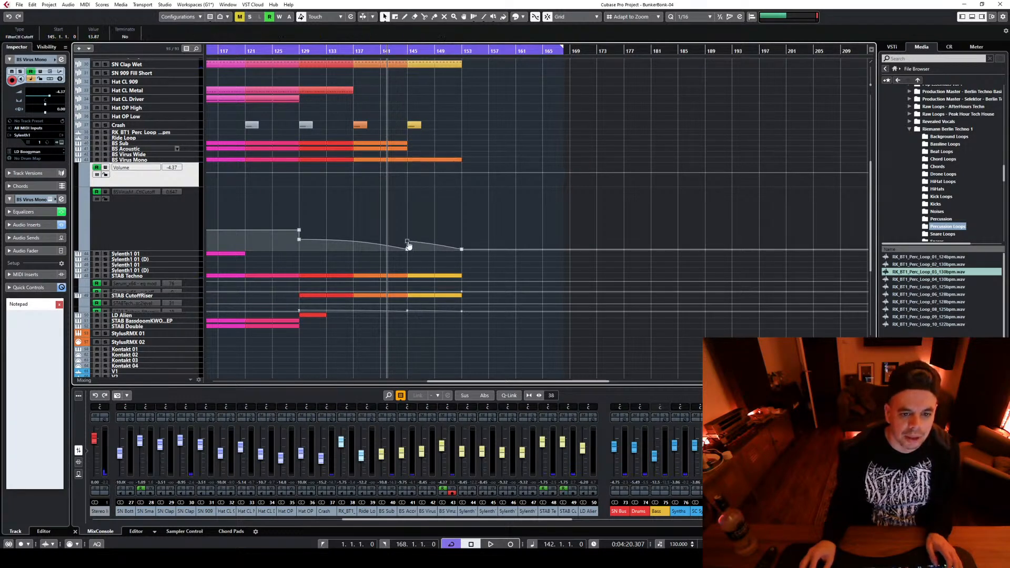
Listen to the section from bar 145 with the extended BS Virus Mono part and stop playback
left_click(408, 53)
key("space")
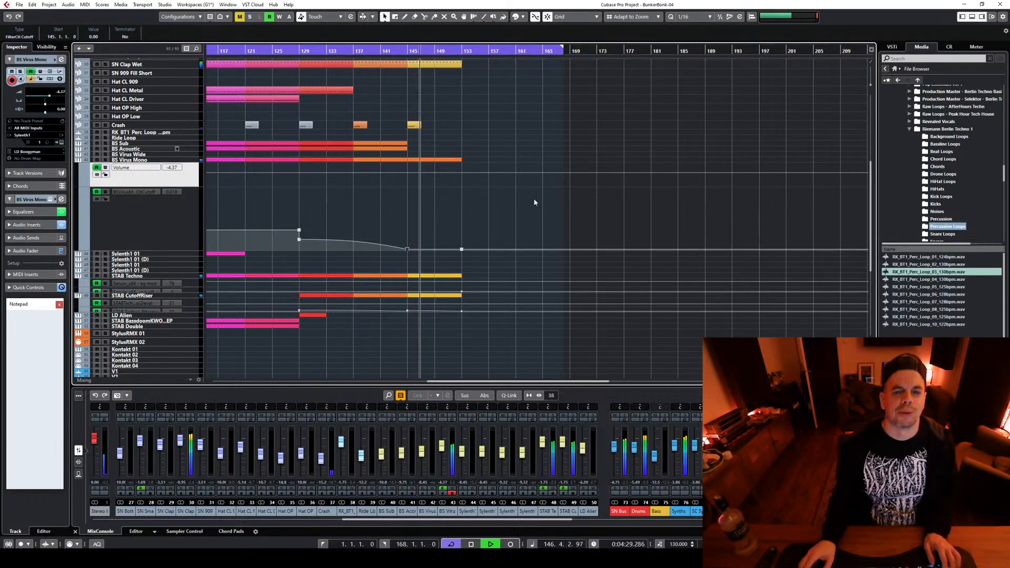
key("space")
Recolor the copied BS Virus Mono clips from bar 145 to 153 yellow to match the rest of the section
scroll(520, 211, "up", 5)
left_click_drag(416, 289, 461, 318)
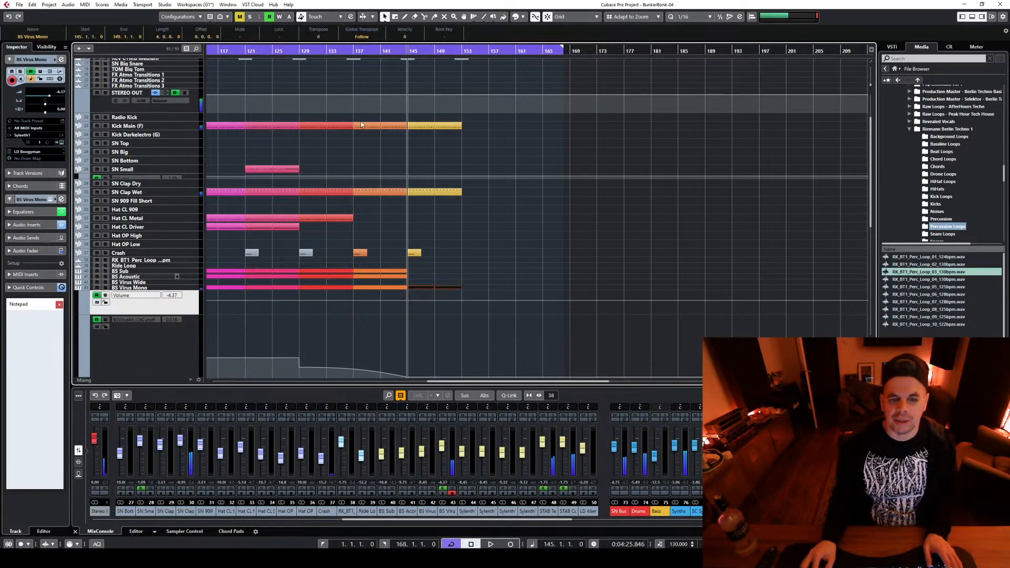
scroll(402, 200, "down", 5)
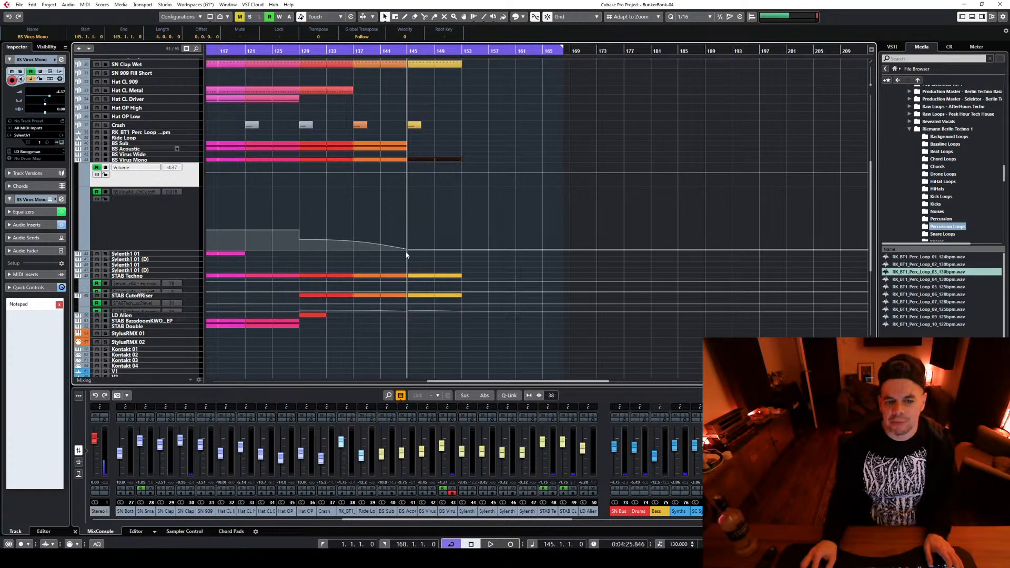
left_click(522, 16)
left_click(547, 55)
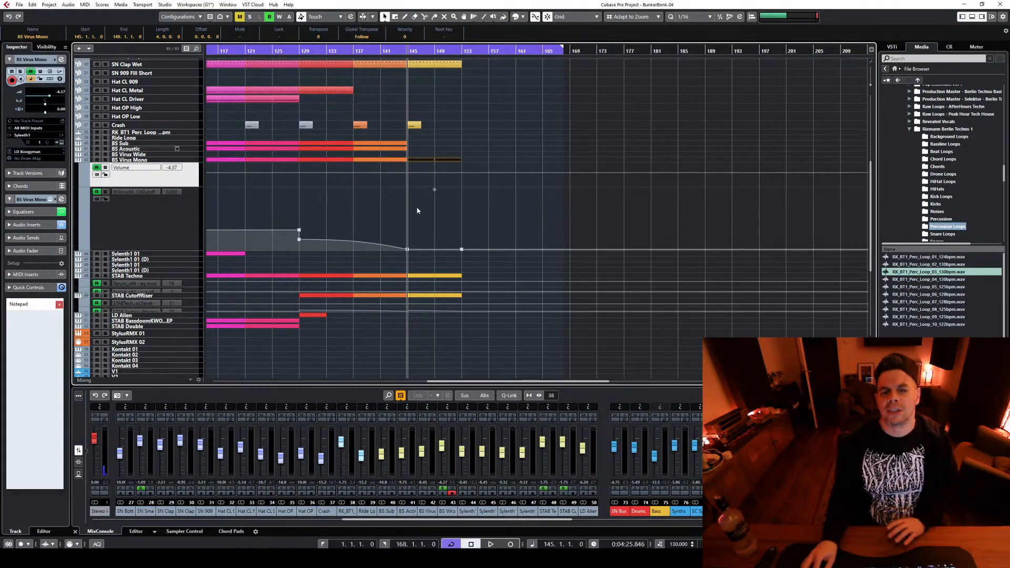
Delete the REV CYMB Medium Low and REV CYMB Medium clips at bar 152
scroll(517, 201, "up", 5)
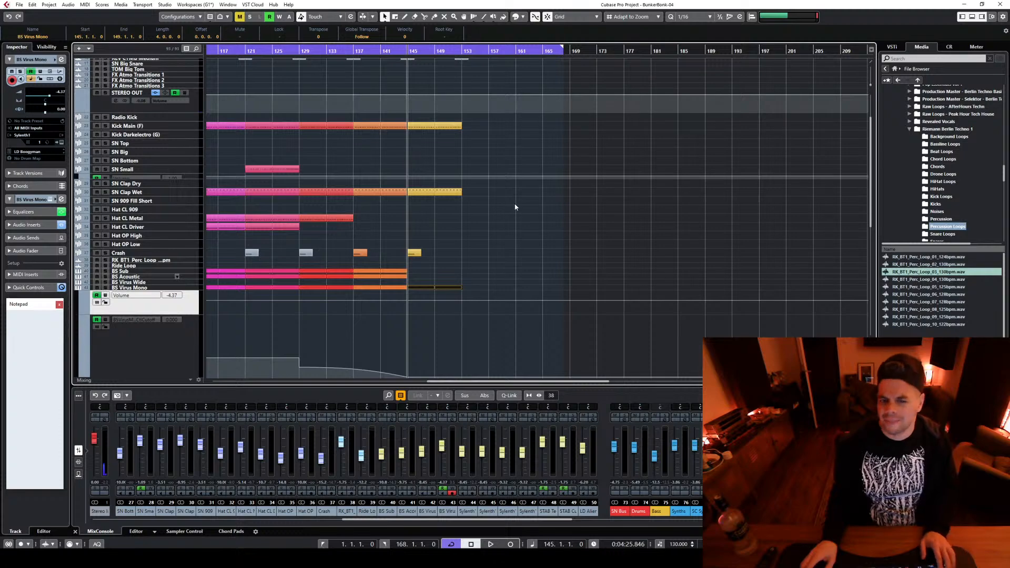
scroll(517, 208, "up", 2)
scroll(514, 213, "down", 7)
scroll(566, 238, "up", 7)
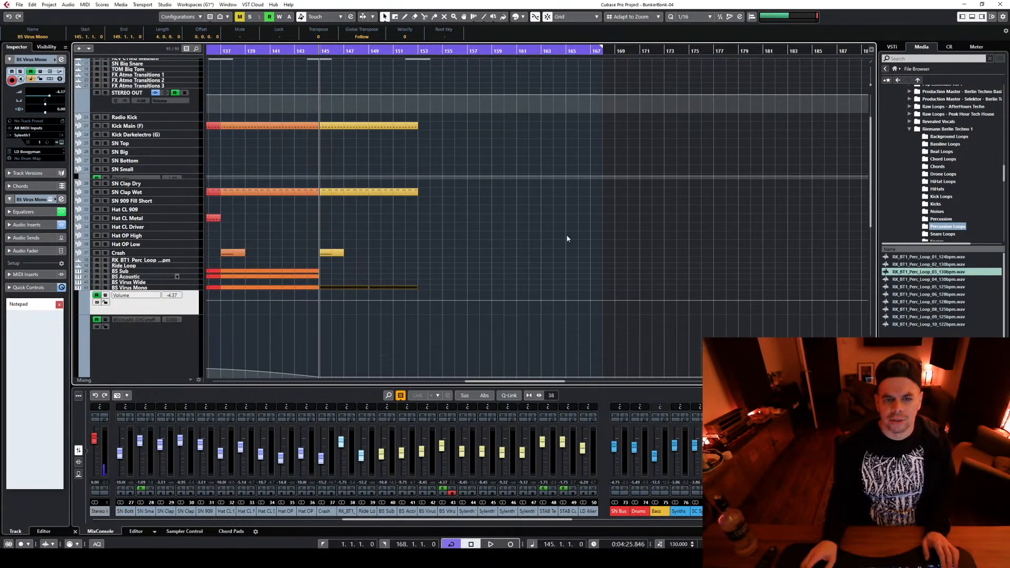
scroll(539, 241, "up", 3)
key("g")
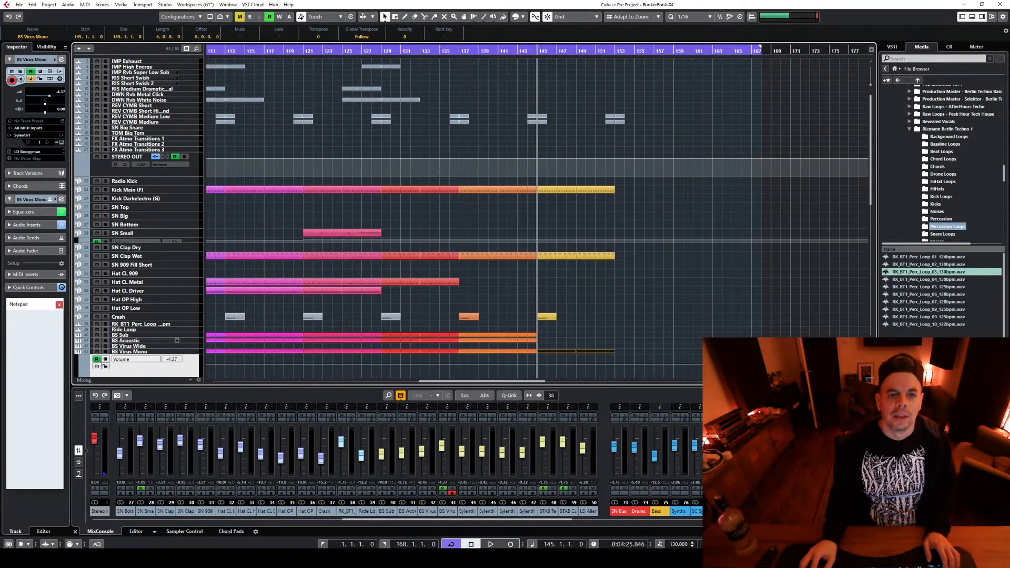
left_click_drag(607, 128, 677, 86)
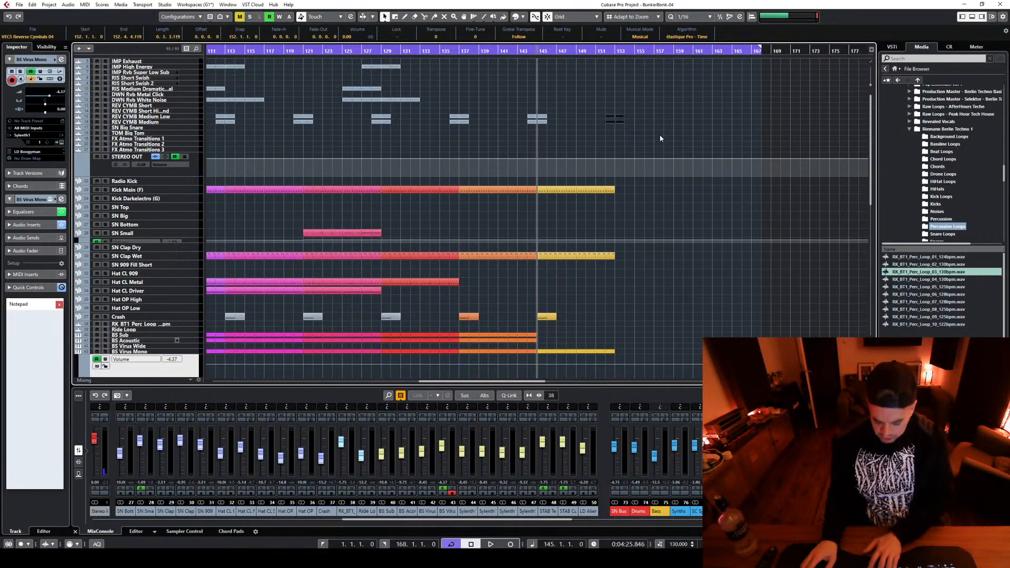
key("Delete")
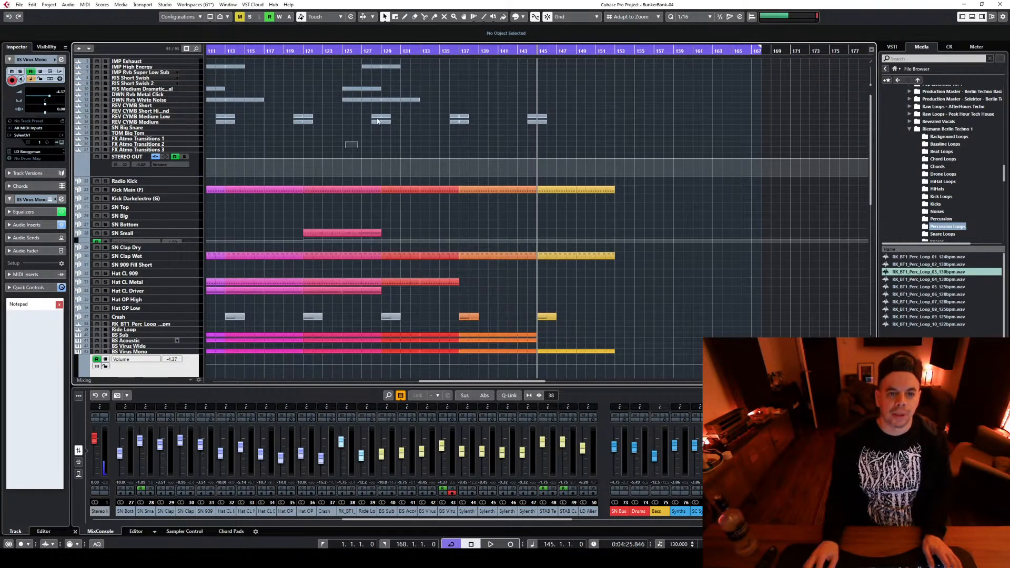
Copy the impact, riser, white noise and reverse cymbal transition clips around bar 129 to bar 153 and start playback from bar 143
left_click_drag(377, 121, 433, 59)
left_click_drag(345, 99, 581, 97)
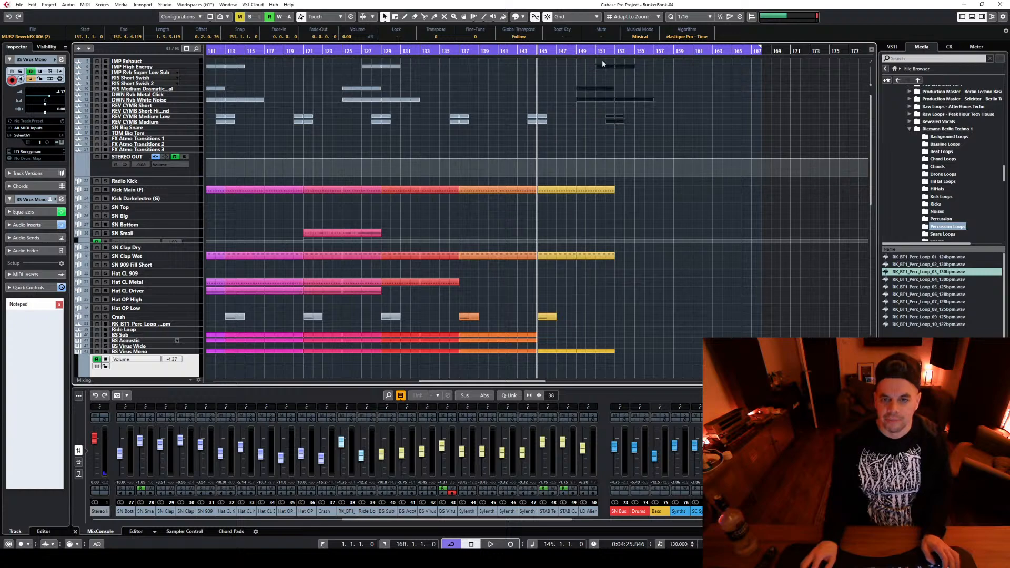
key("space")
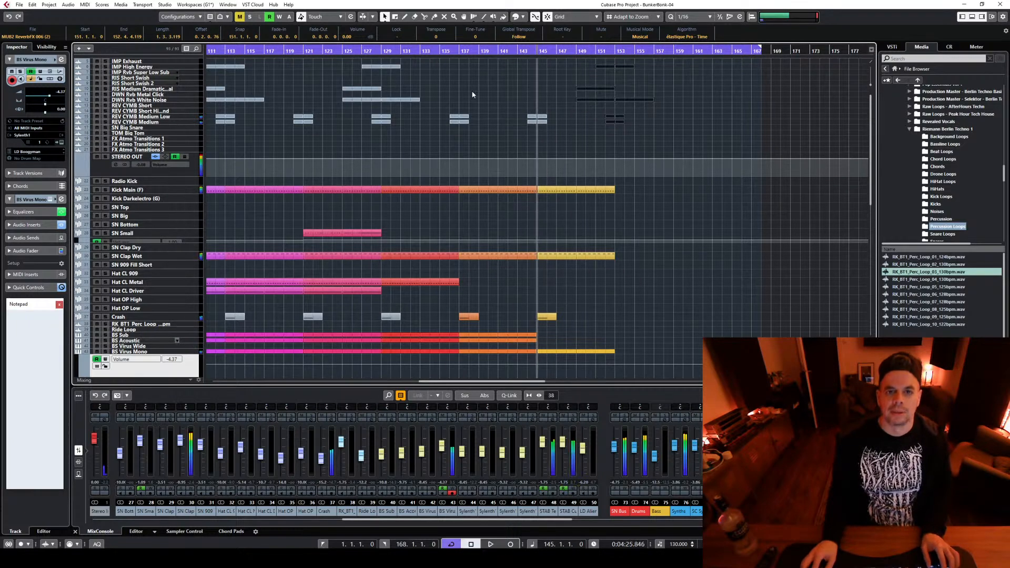
left_click(518, 51)
key("space")
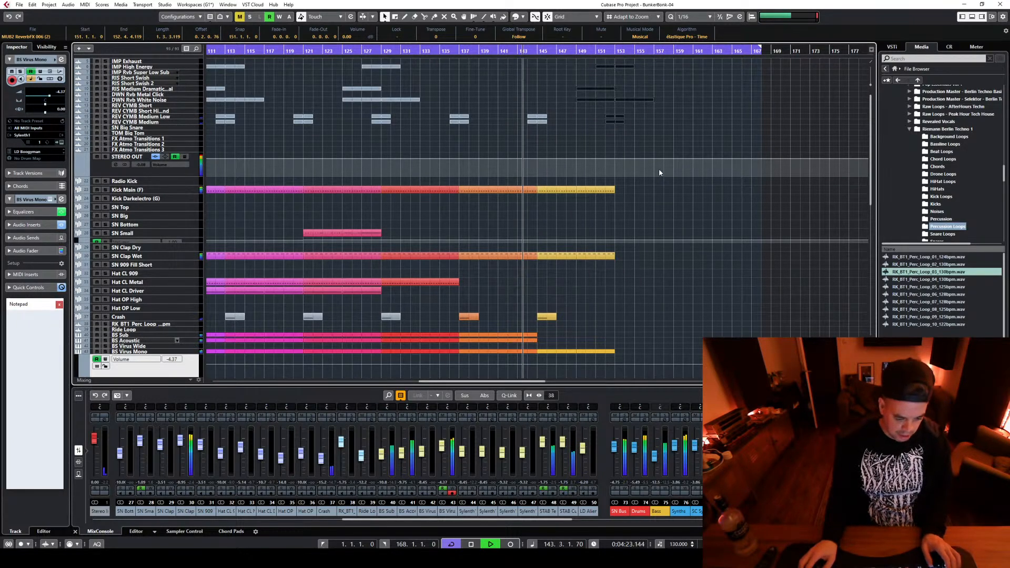
Lower the STAB CutoffRiser filter mix automation point at bar 145 to 0, listen past bar 153 and stop playback
scroll(658, 168, "down", 4)
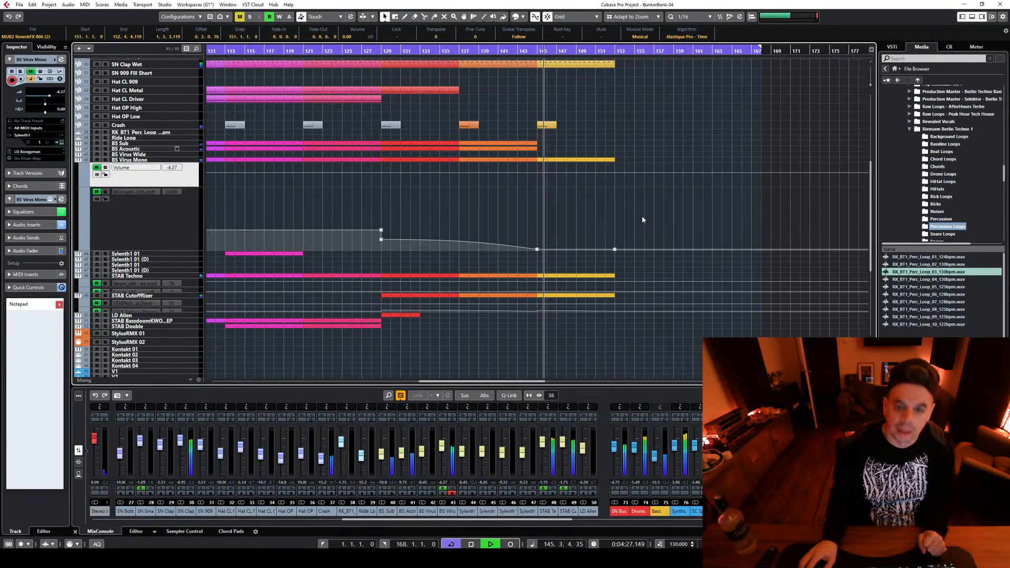
scroll(644, 219, "down", 3)
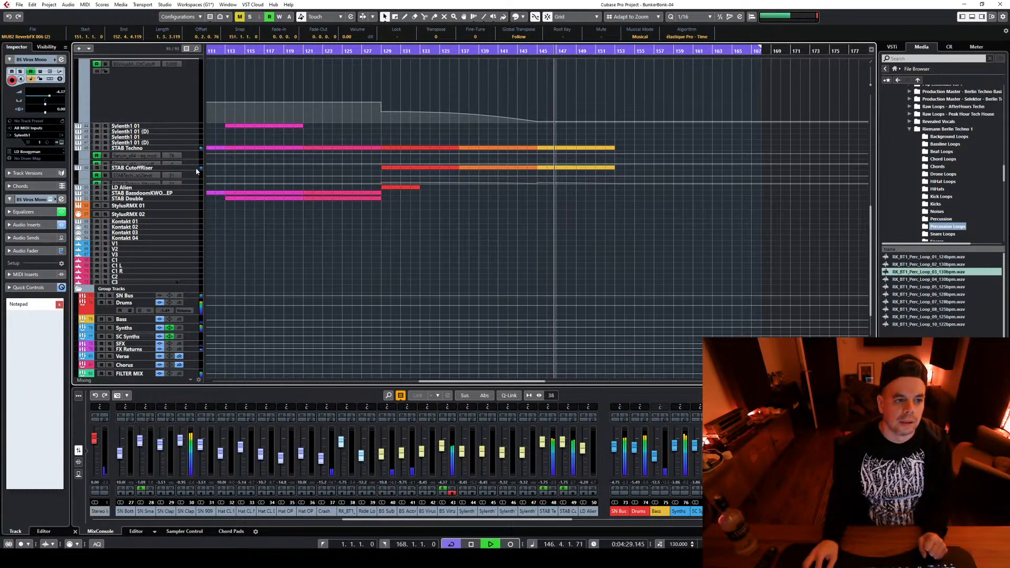
left_click(189, 183)
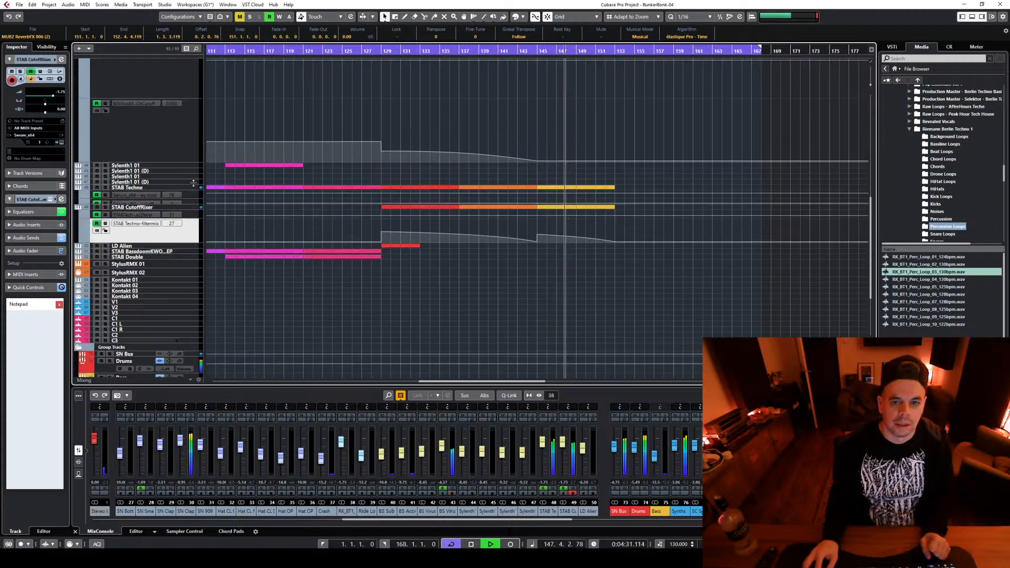
left_click_drag(537, 235, 545, 259)
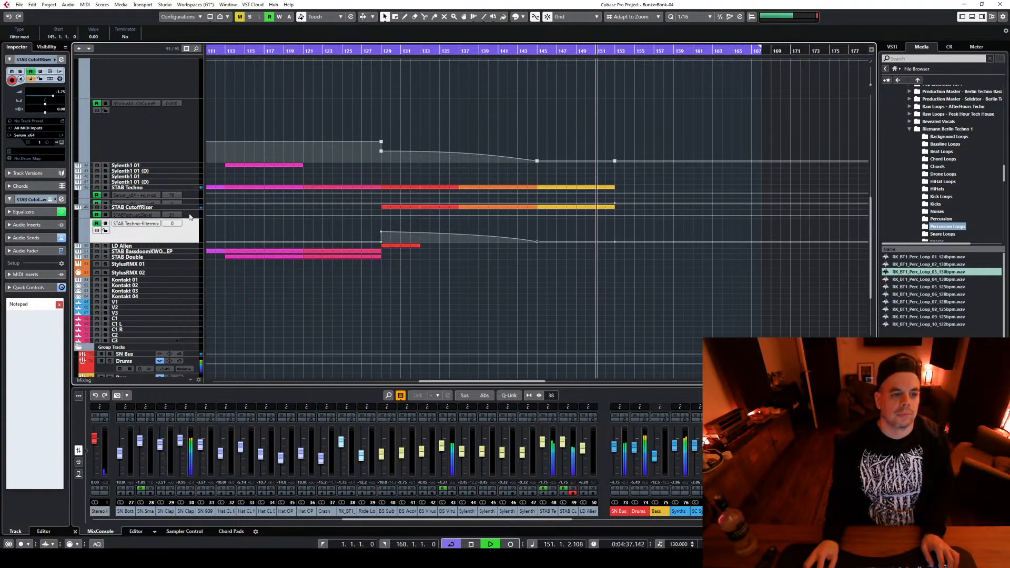
scroll(612, 230, "up", 3)
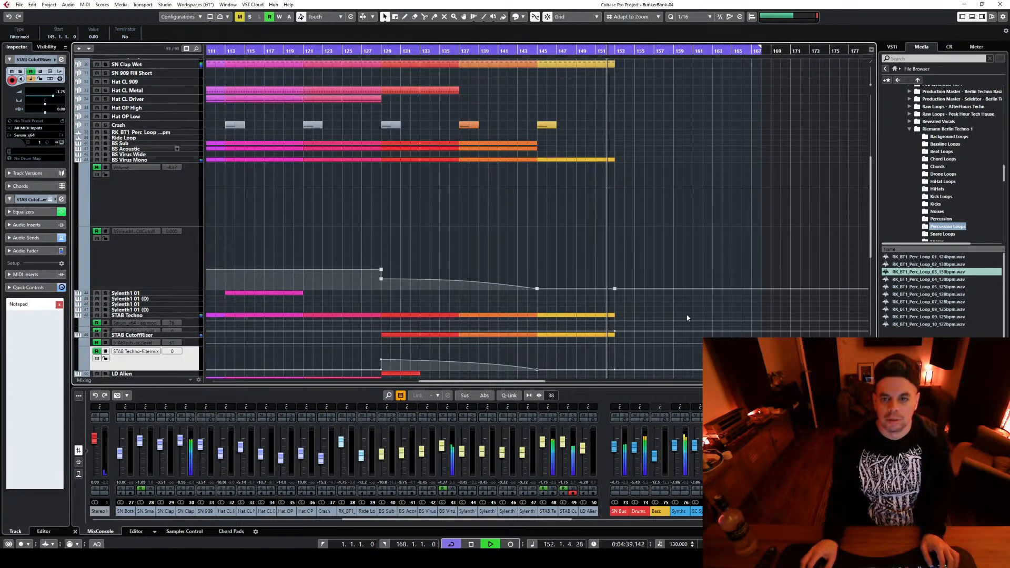
scroll(691, 212, "up", 4)
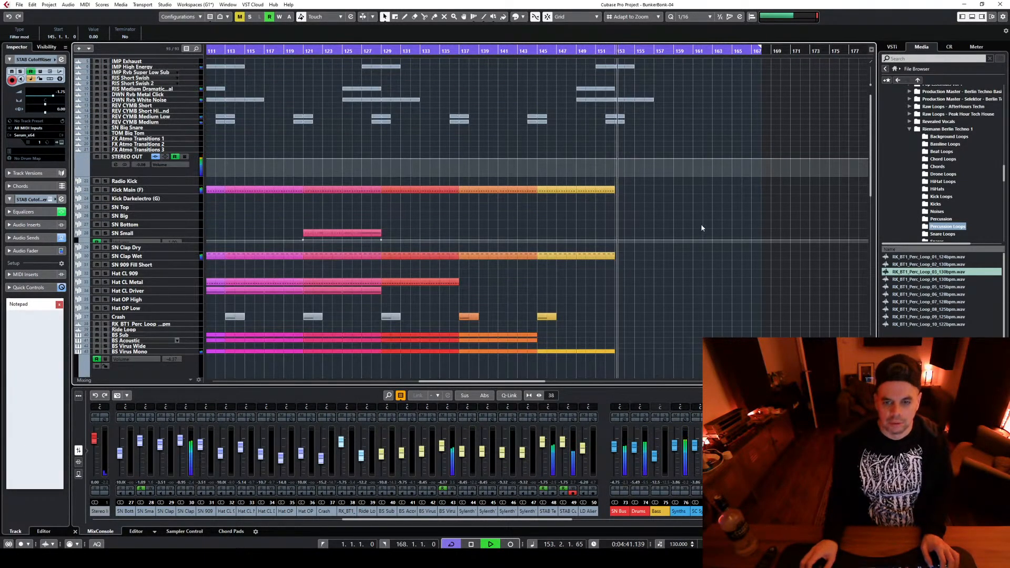
key("space")
Copy the four-bar Kick Main (F) clip from bar 145 to bar 153 and close the note editor
double_click(547, 190)
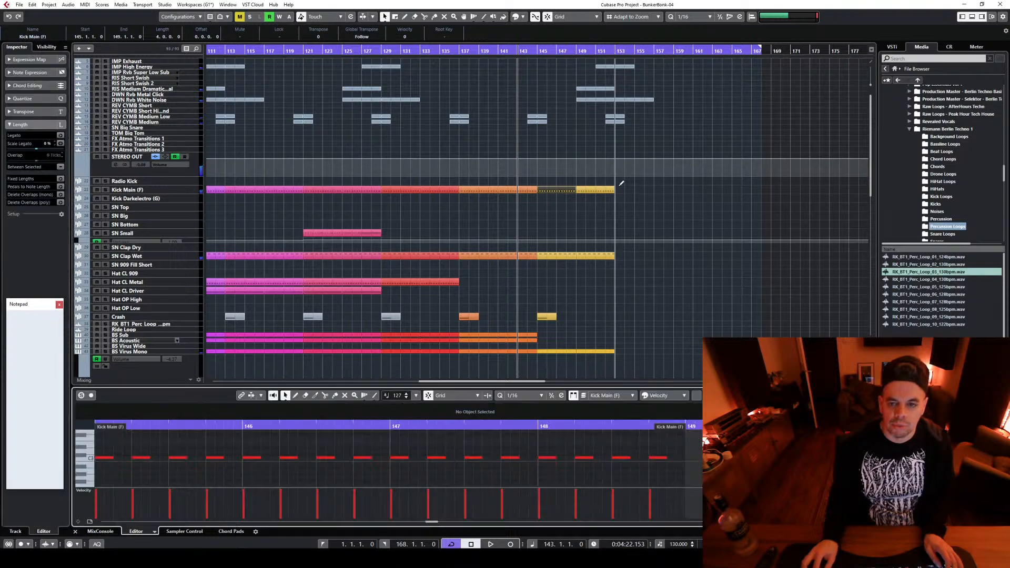
left_click_drag(557, 191, 635, 195)
left_click_drag(143, 448, 662, 466)
key("Return")
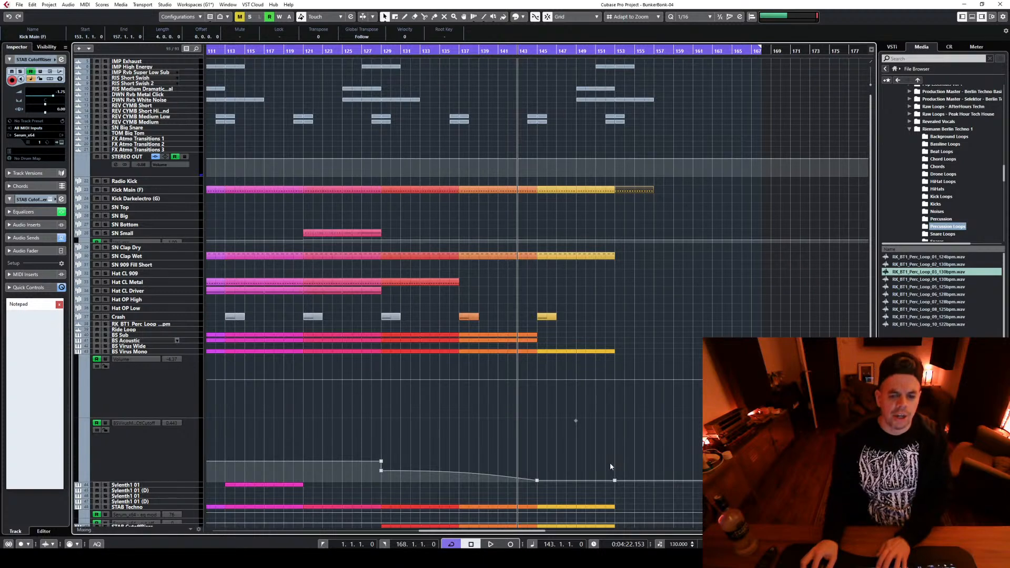
Open the Kick Main (F) clip at bar 153 and delete all its notes except the first
left_click(635, 192, "alt")
double_click(636, 192)
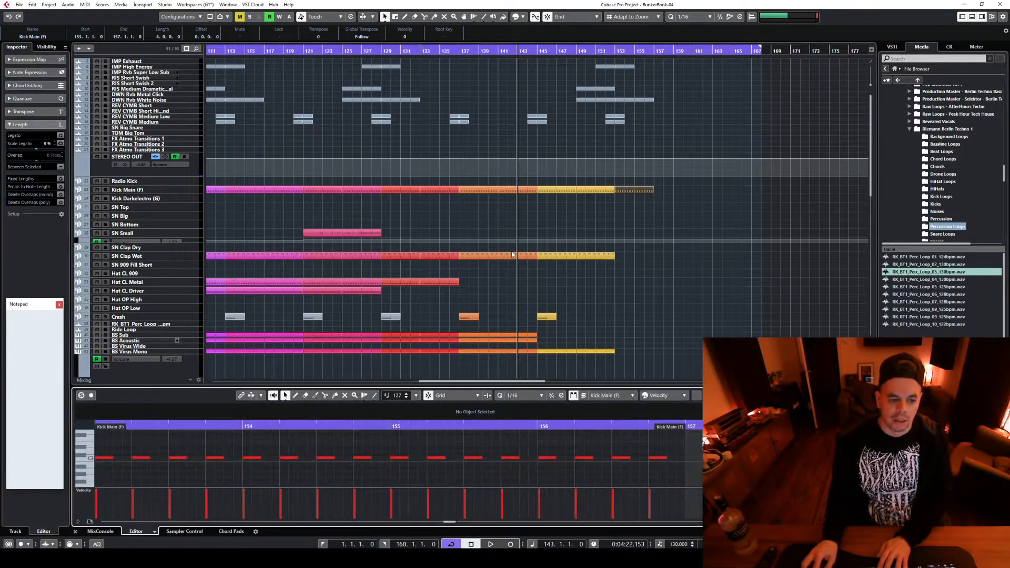
left_click_drag(132, 455, 650, 468)
key("Delete")
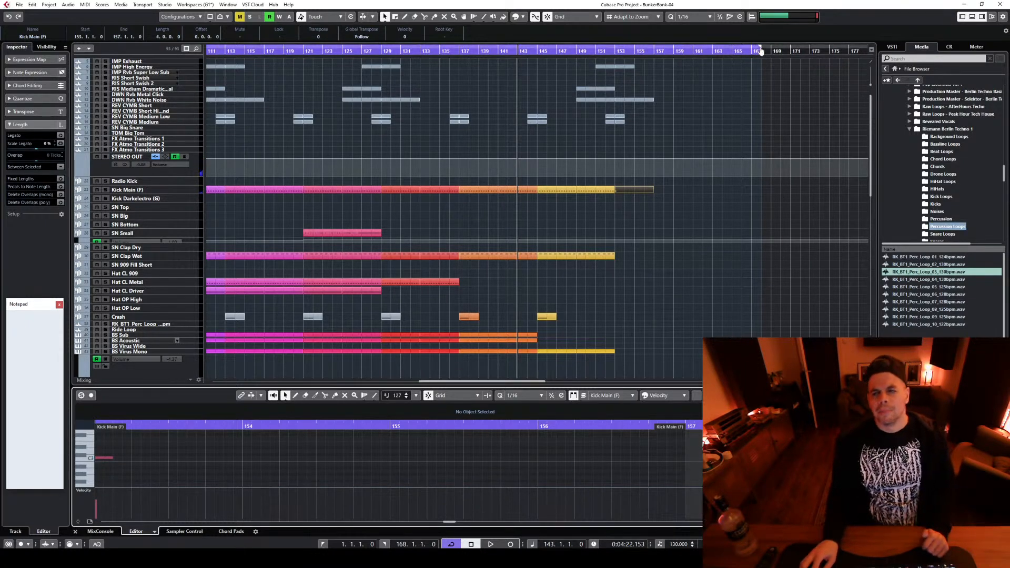
Shorten the cycle range so that its right locator is at bar 157
left_click_drag(760, 49, 654, 62)
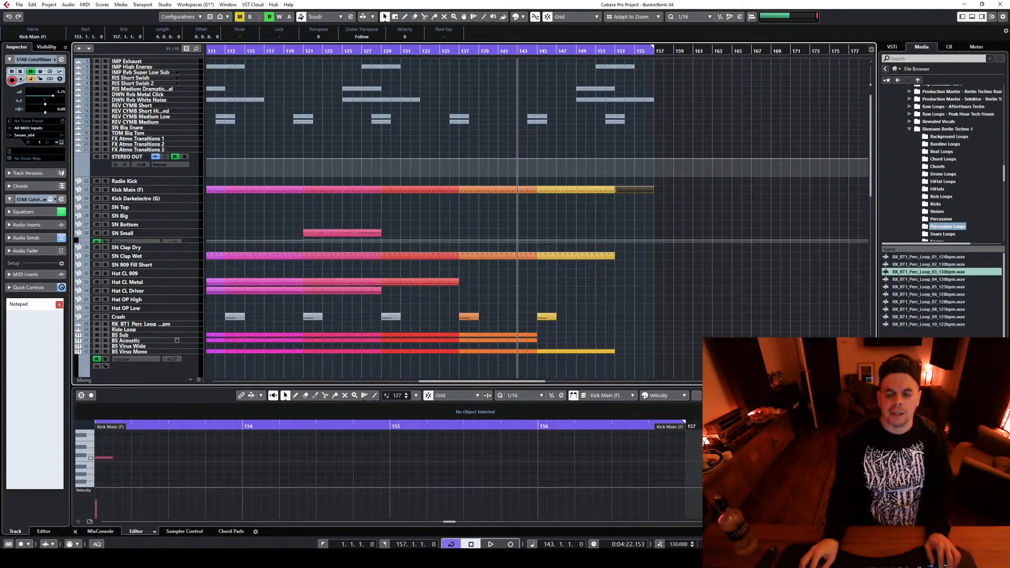
key("g")
key("g")
key("g")
key("g")
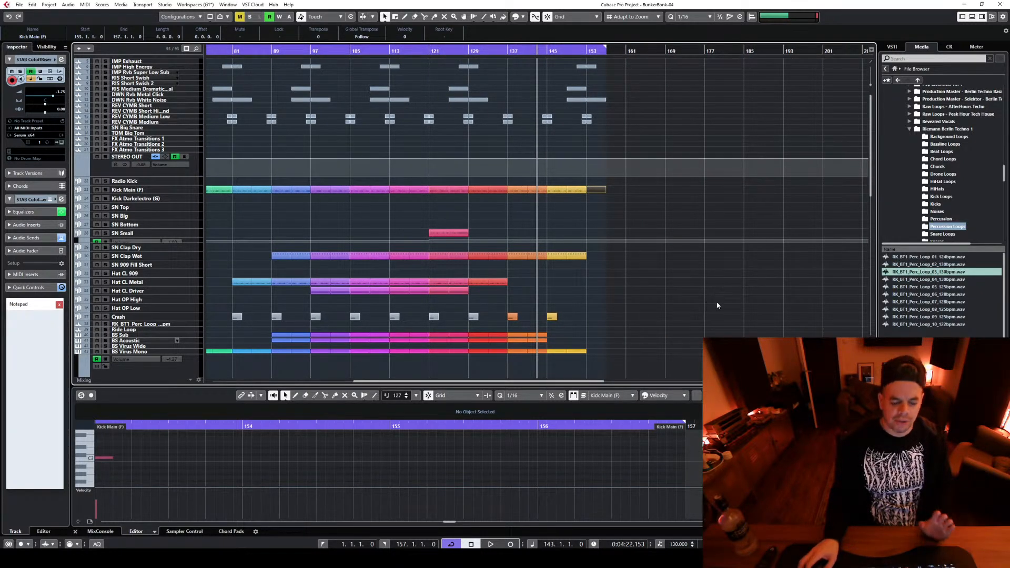
key("h")
key("h")
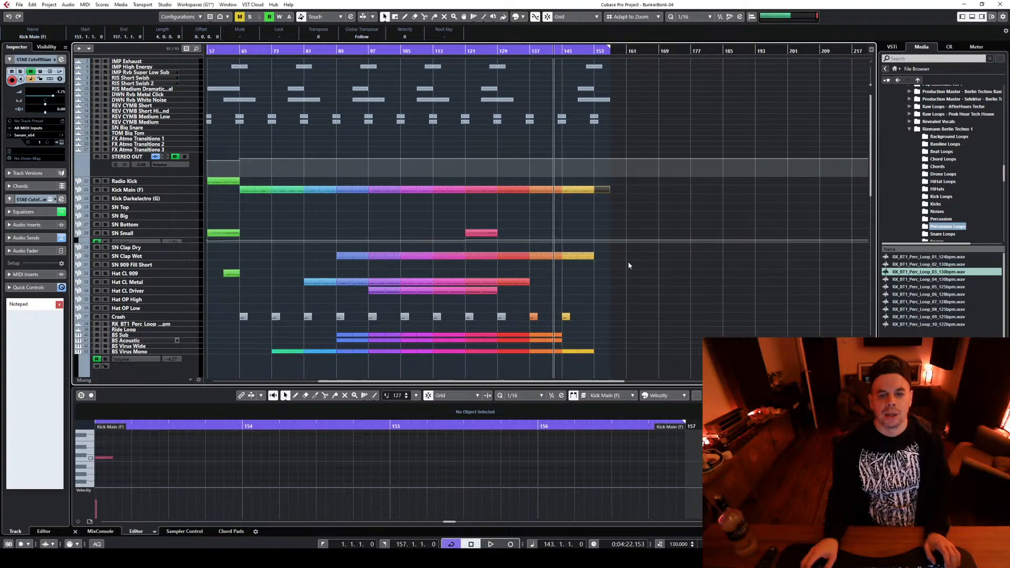
key("h")
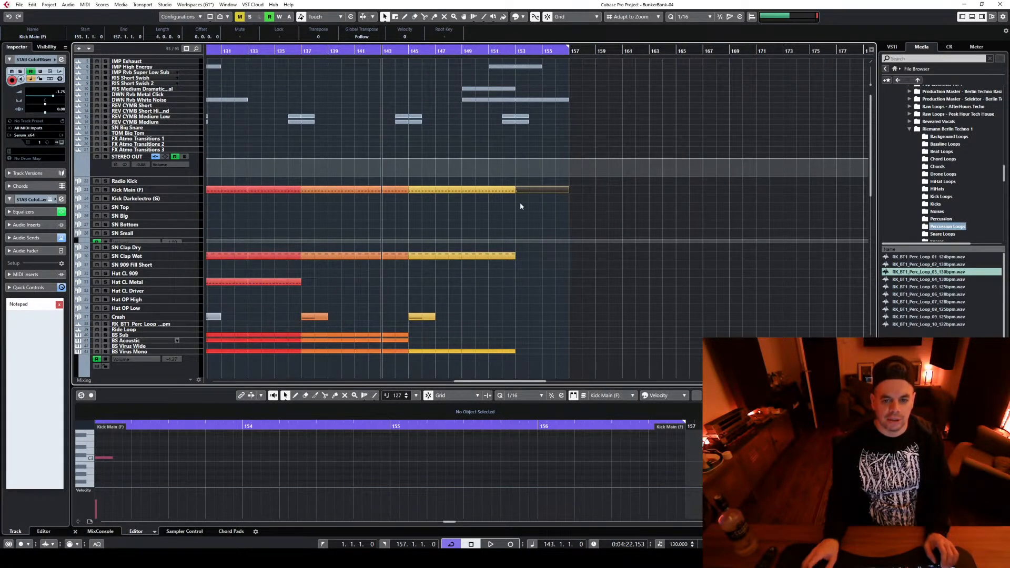
Enlarge the Kick Main (F) track, audition a key for its sound and enlarge the note editor
left_click_drag(179, 194, 179, 335)
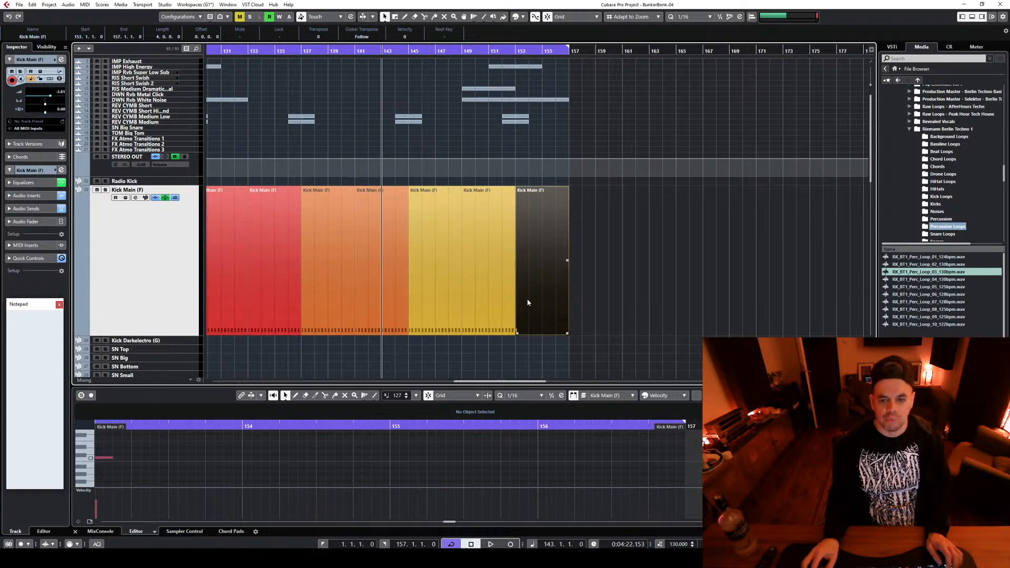
left_click(84, 446)
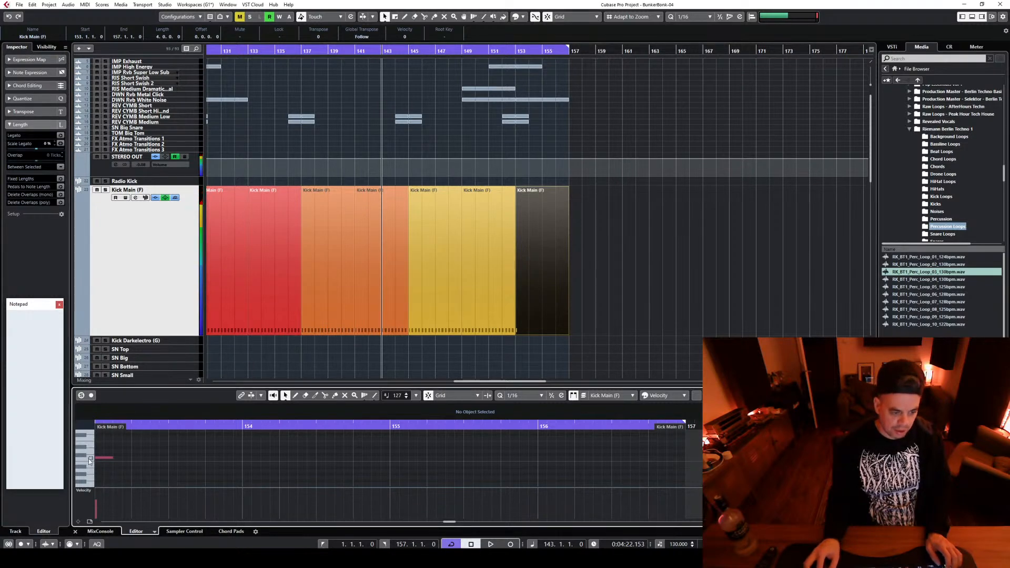
left_click_drag(104, 447, 216, 487)
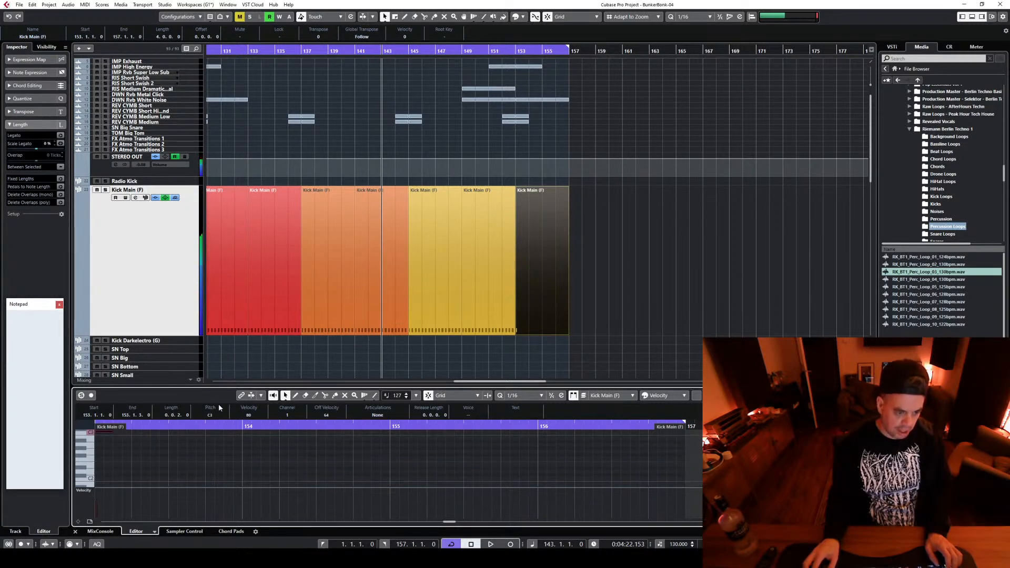
left_click_drag(222, 368, 221, 100)
scroll(126, 373, "up", 4)
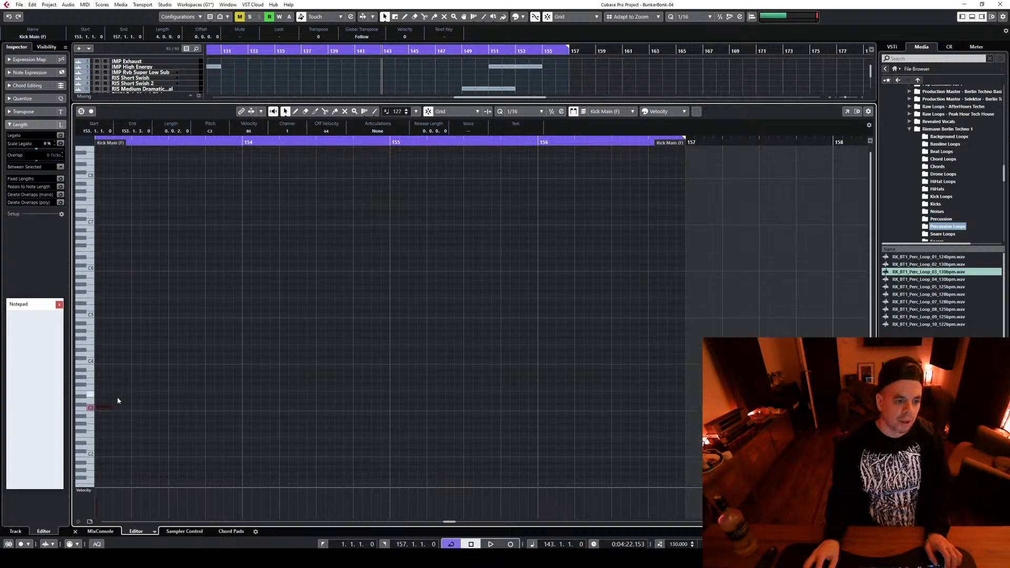
Adjust the velocity of the single kick note at bar 153 and reduce the note editor and Kick Main (F) track heights
left_click_drag(102, 391, 217, 467)
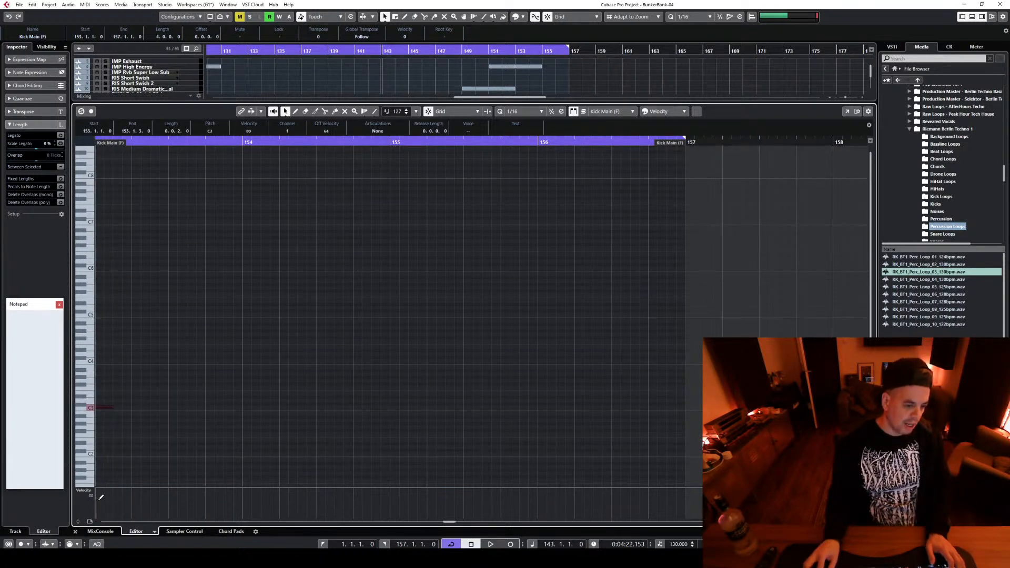
left_click_drag(97, 499, 104, 456)
double_click(103, 409)
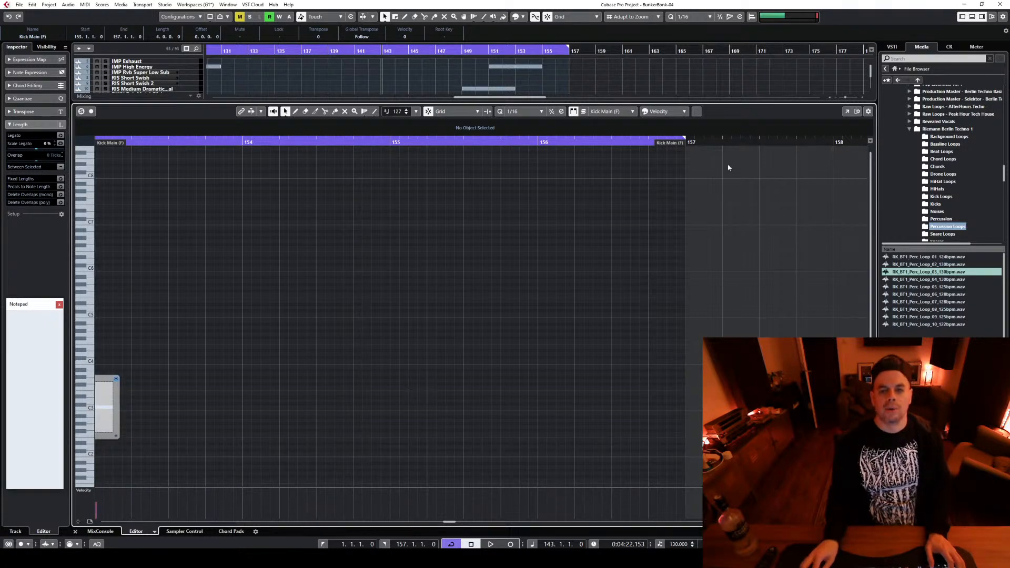
left_click_drag(655, 102, 654, 386)
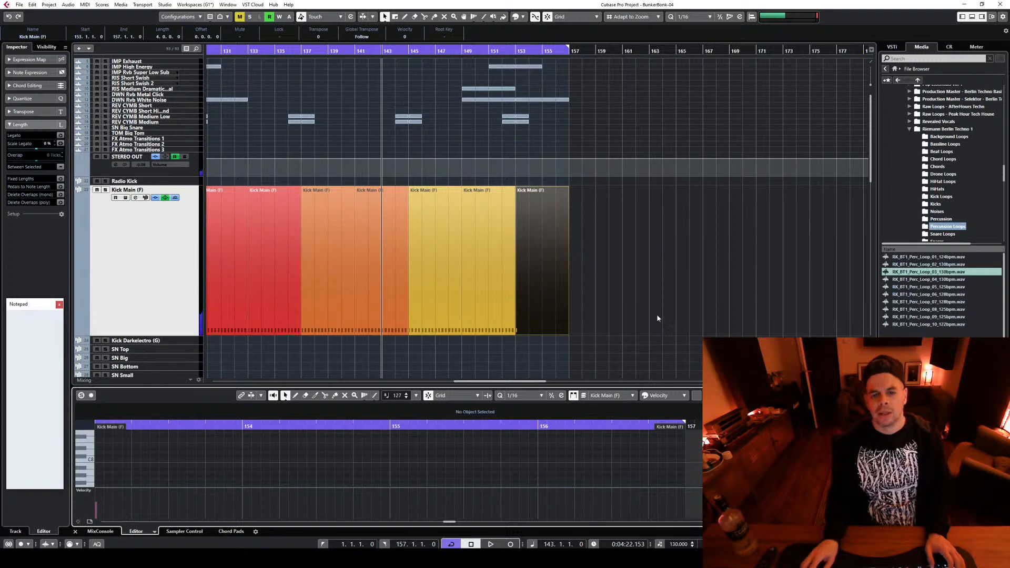
left_click_drag(191, 333, 192, 201)
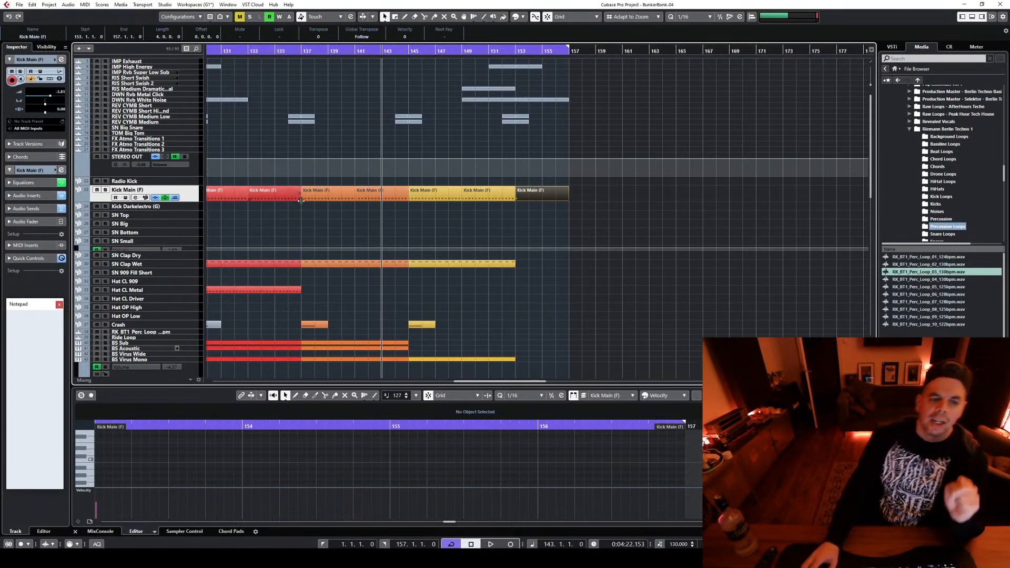
Colour the Kick Main (F) clip at bar 153 green and audition the section from bar 153
left_click(299, 52)
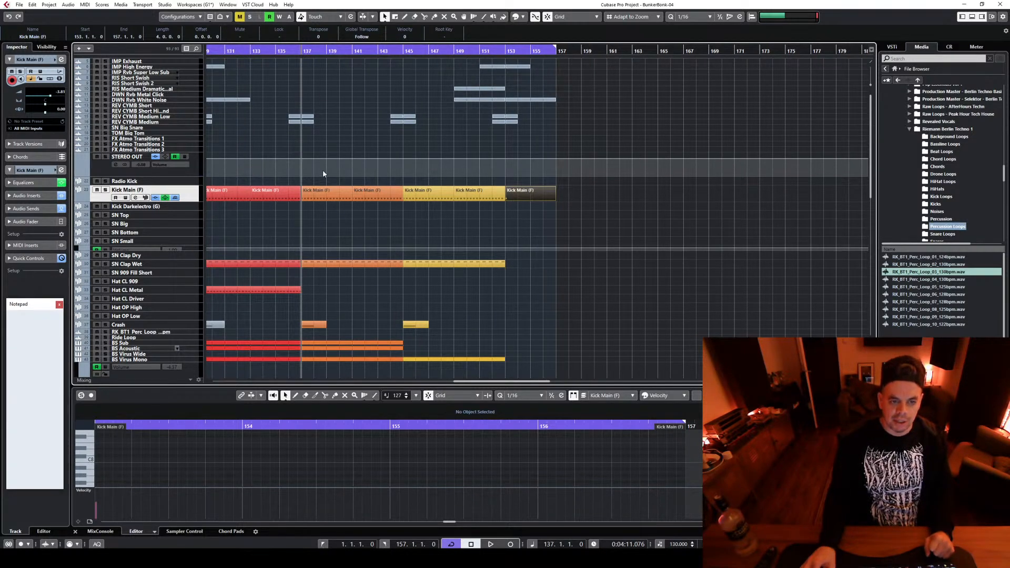
left_click_drag(323, 173, 409, 307)
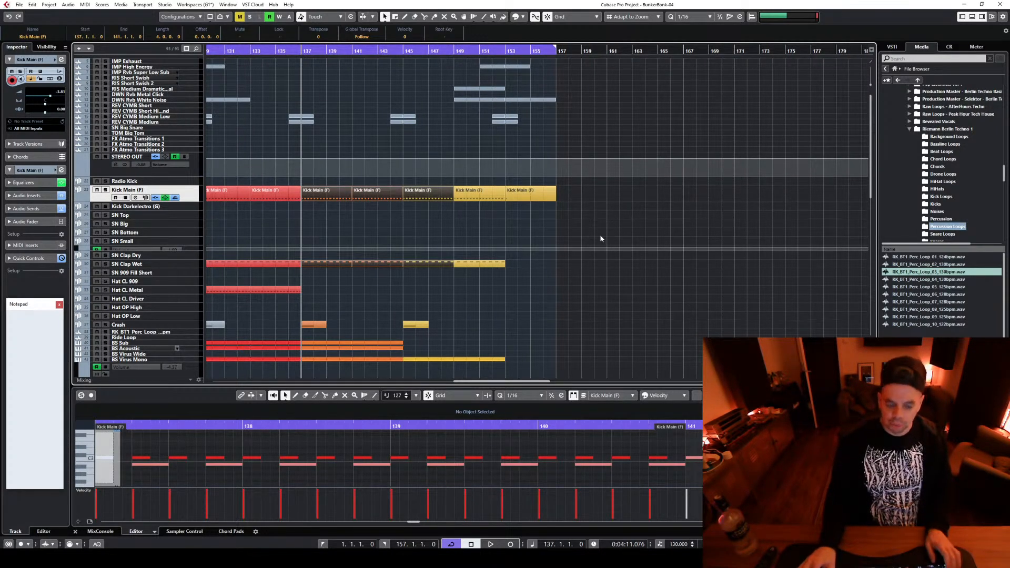
left_click(509, 51)
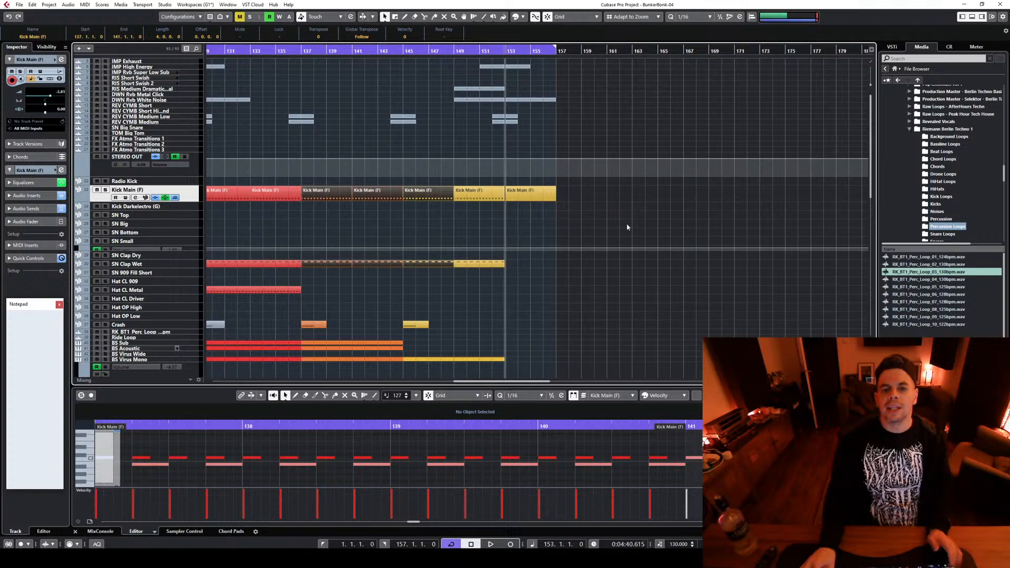
left_click_drag(518, 179, 615, 295)
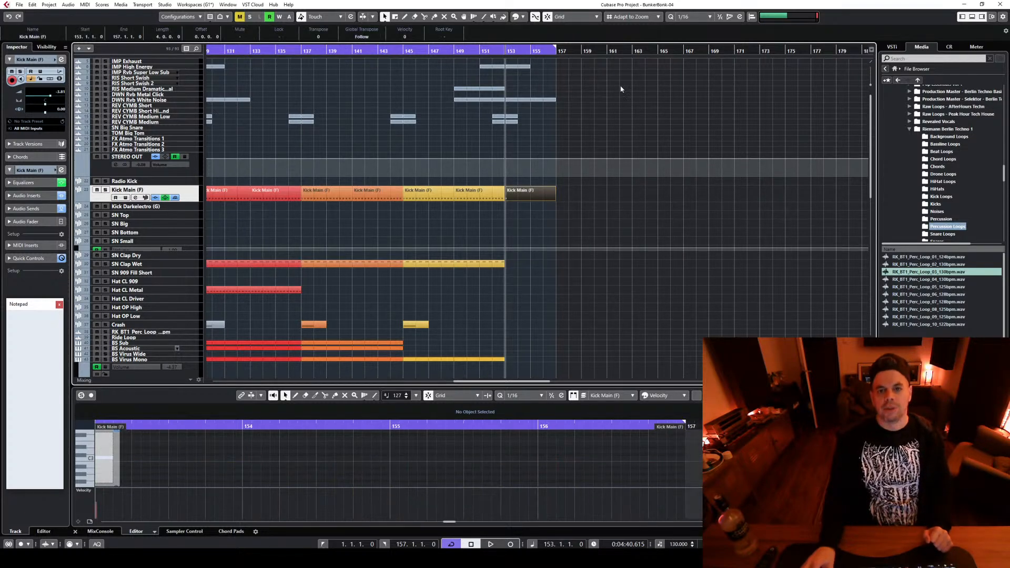
left_click(523, 17)
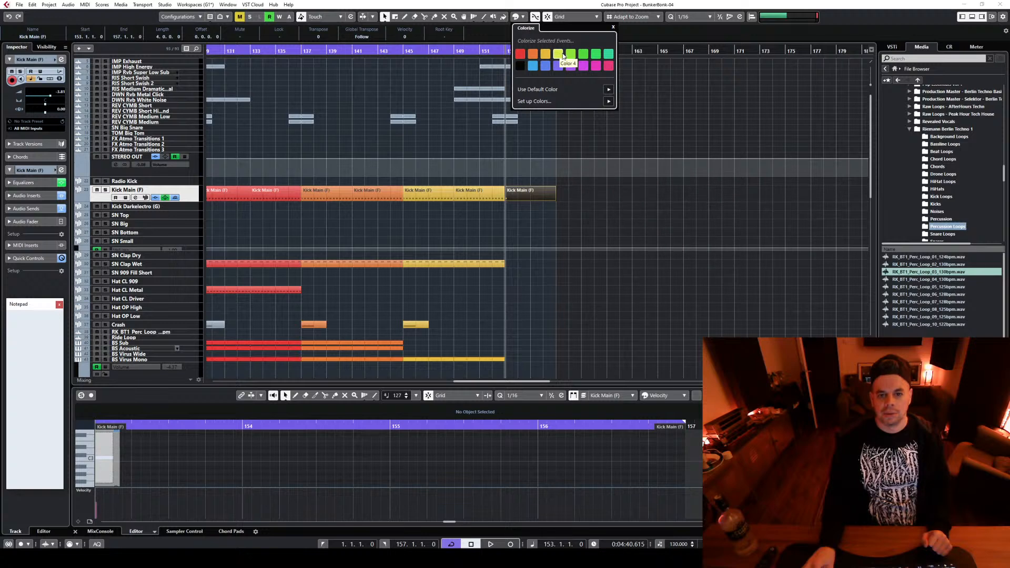
key("Escape")
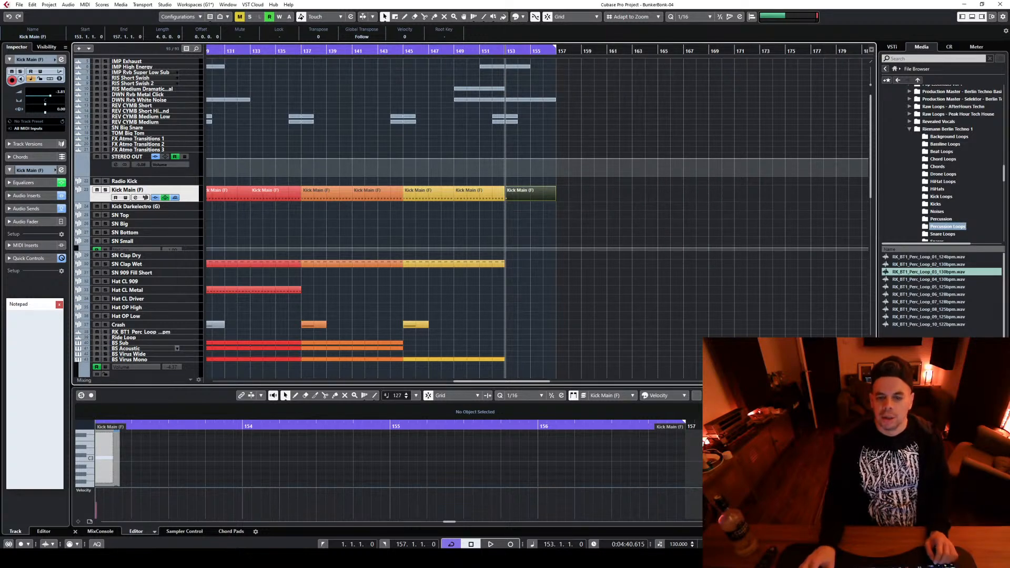
key("space")
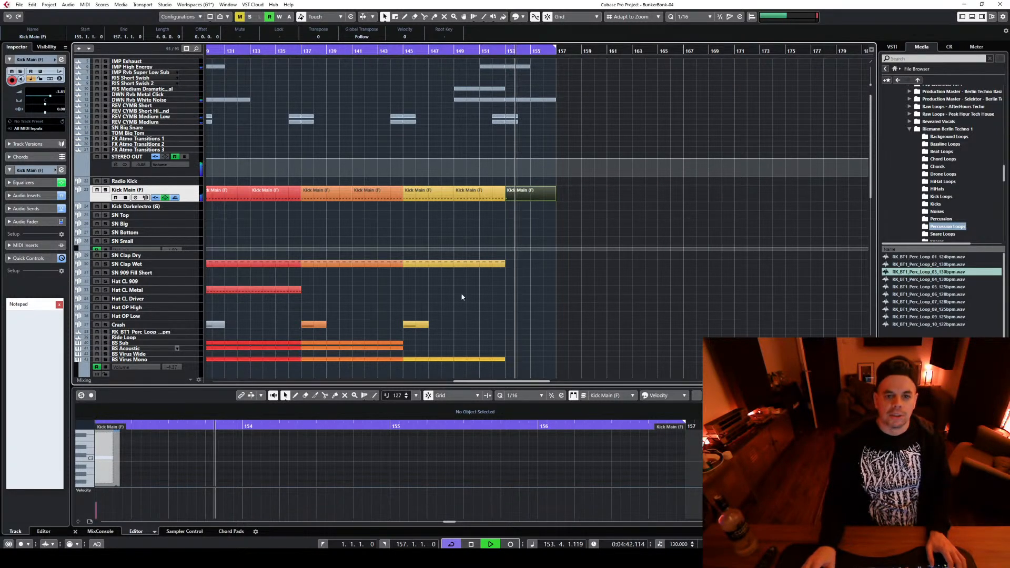
key("space")
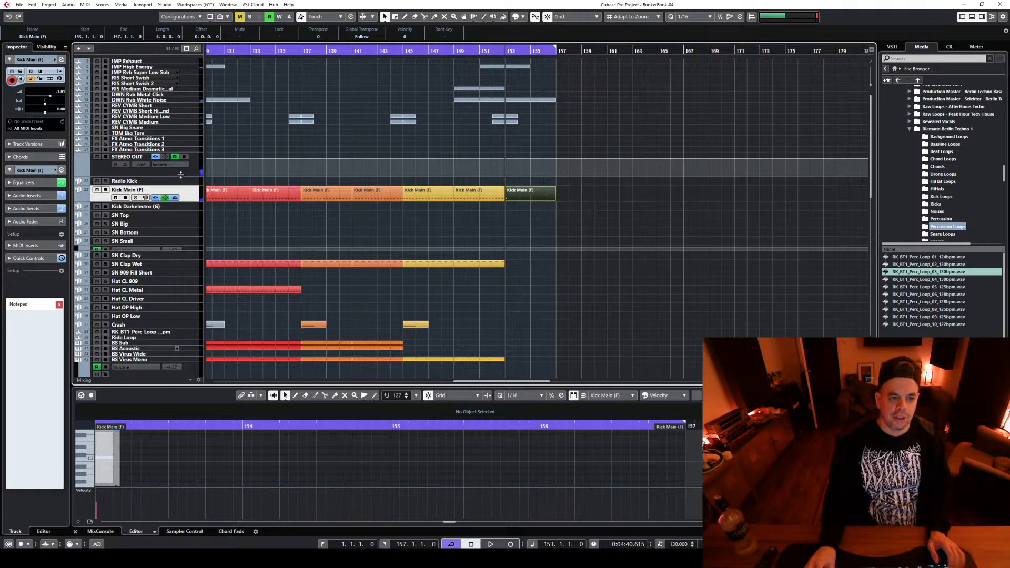
Automate a curved fade-out of the STEREO OUT volume from about bar 155 down to silence at bar 157
left_click(180, 174)
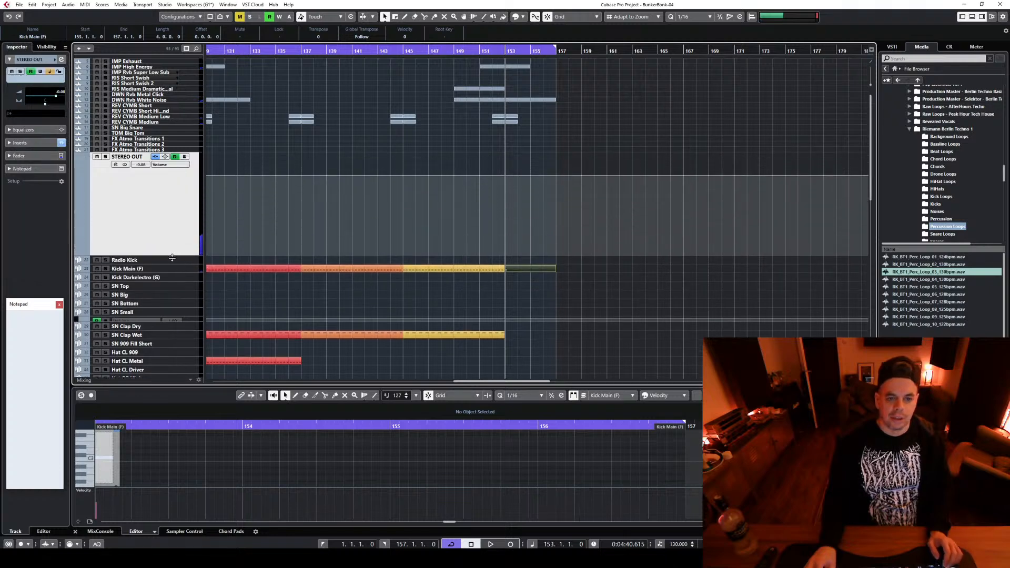
left_click(530, 176)
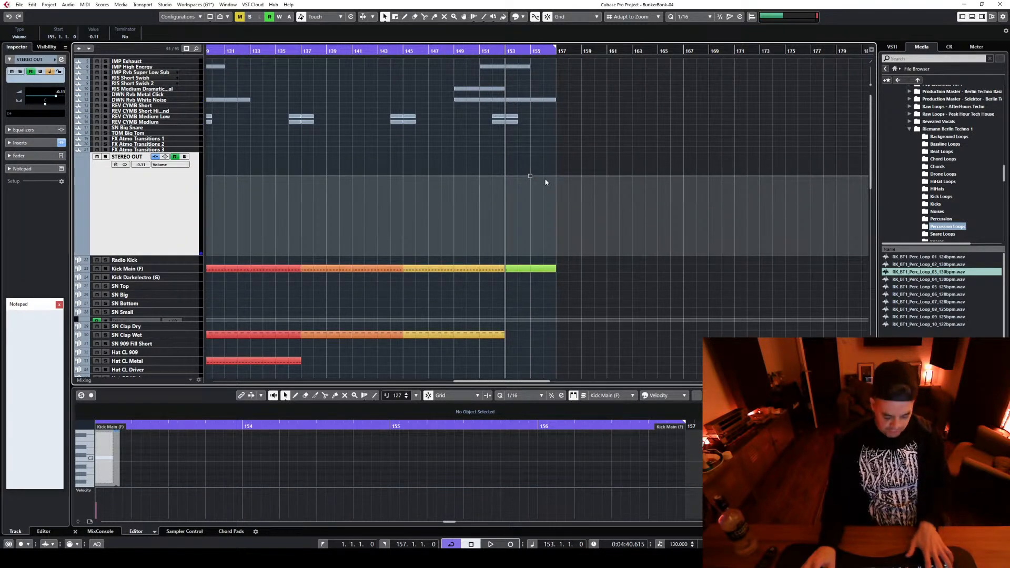
key("ctrl+z")
left_click(531, 176)
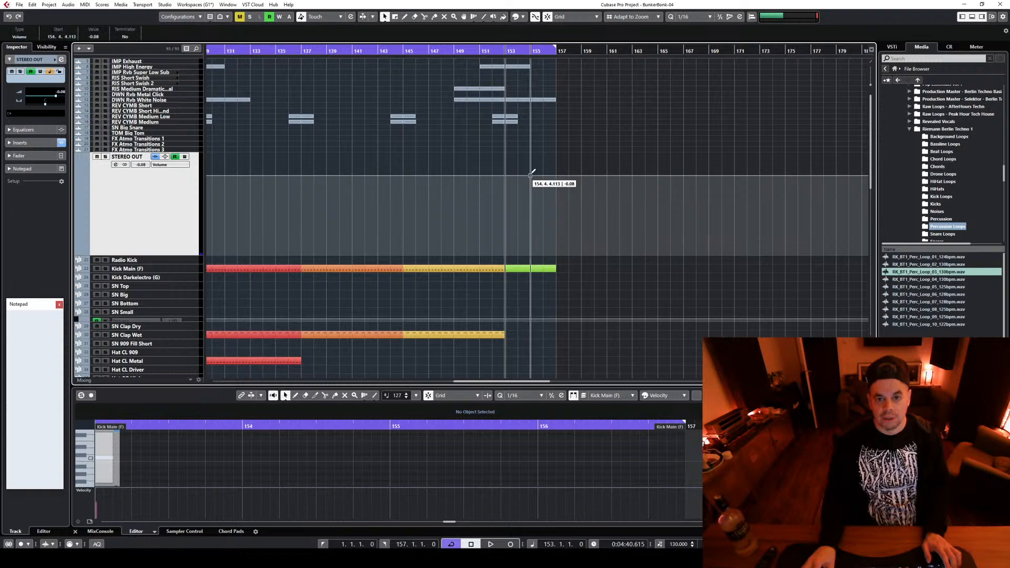
left_click_drag(539, 179, 557, 269)
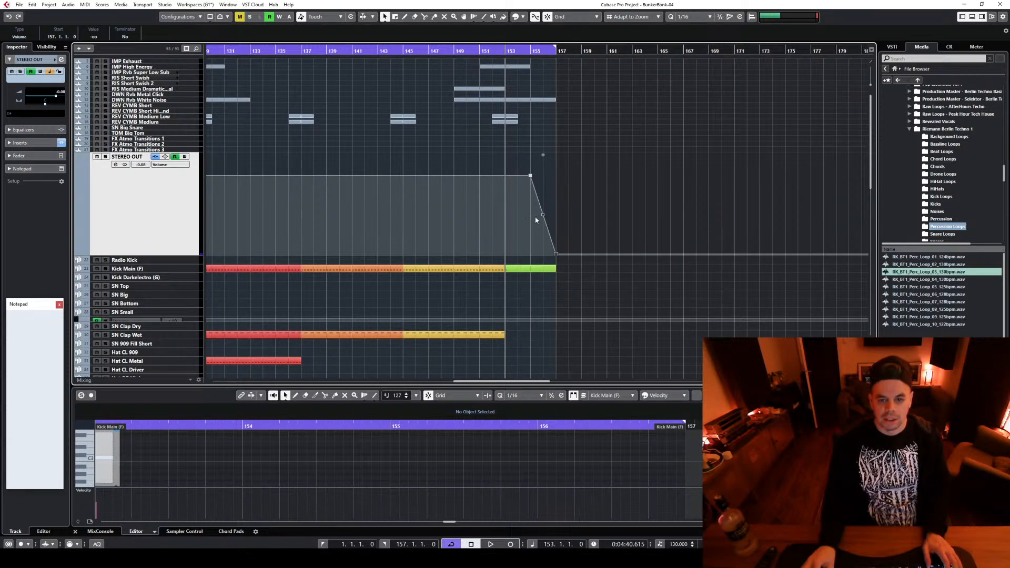
left_click_drag(542, 215, 546, 215)
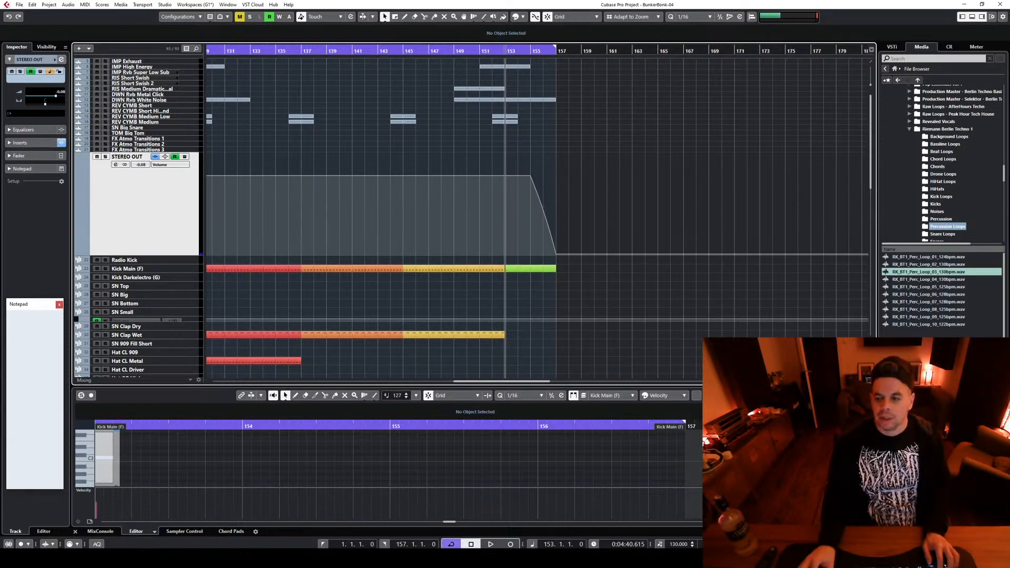
Fit the whole arrangement in view, collapse the STEREO OUT track and play the song from bar 1
key("shift+f")
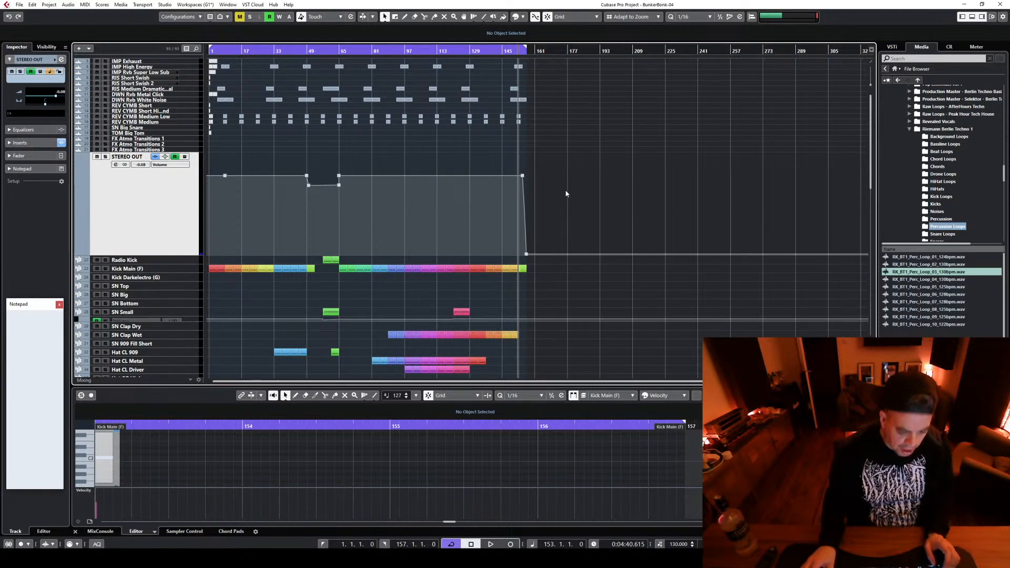
left_click_drag(143, 255, 200, 122)
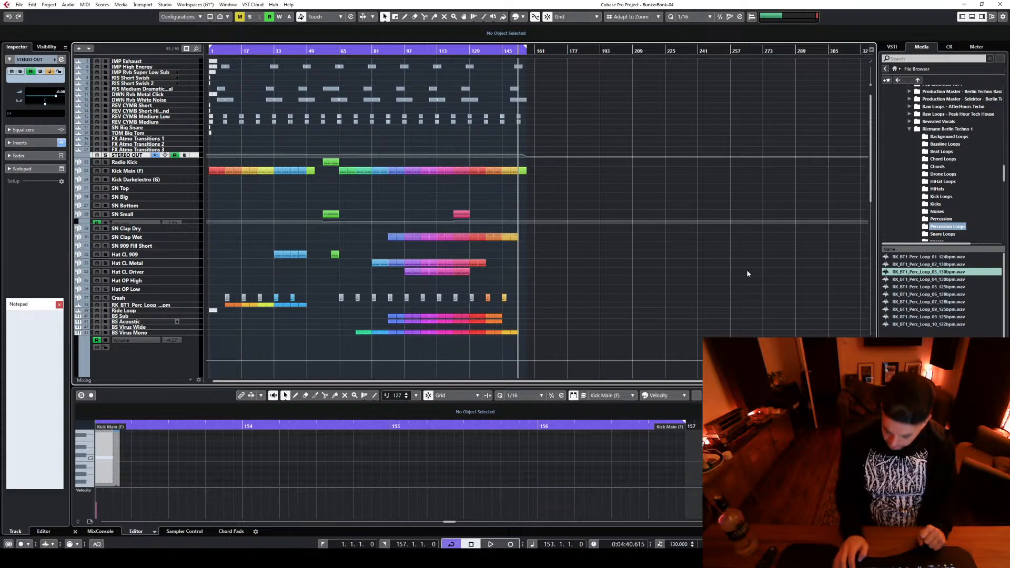
key("KP_Decimal")
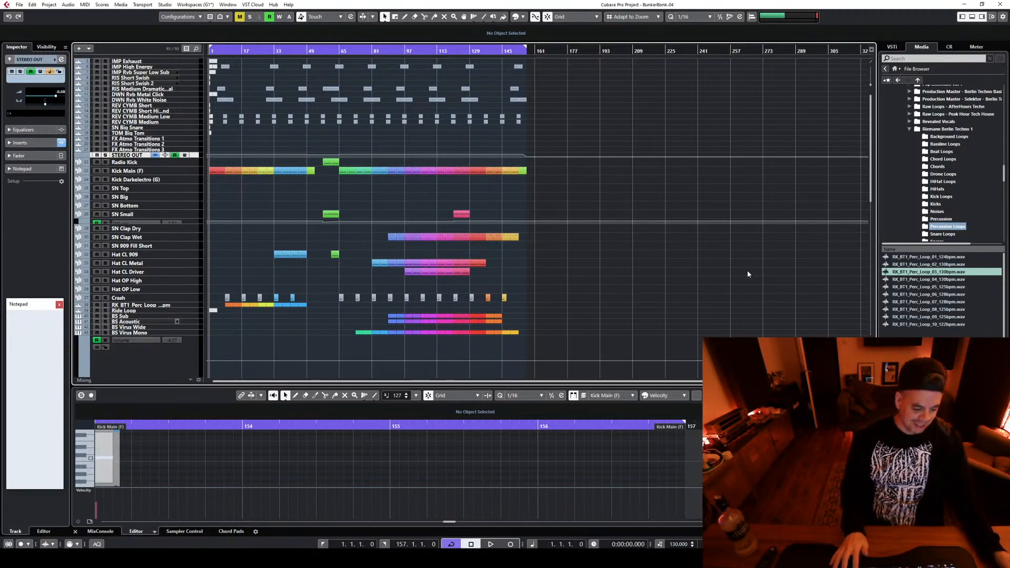
key("space")
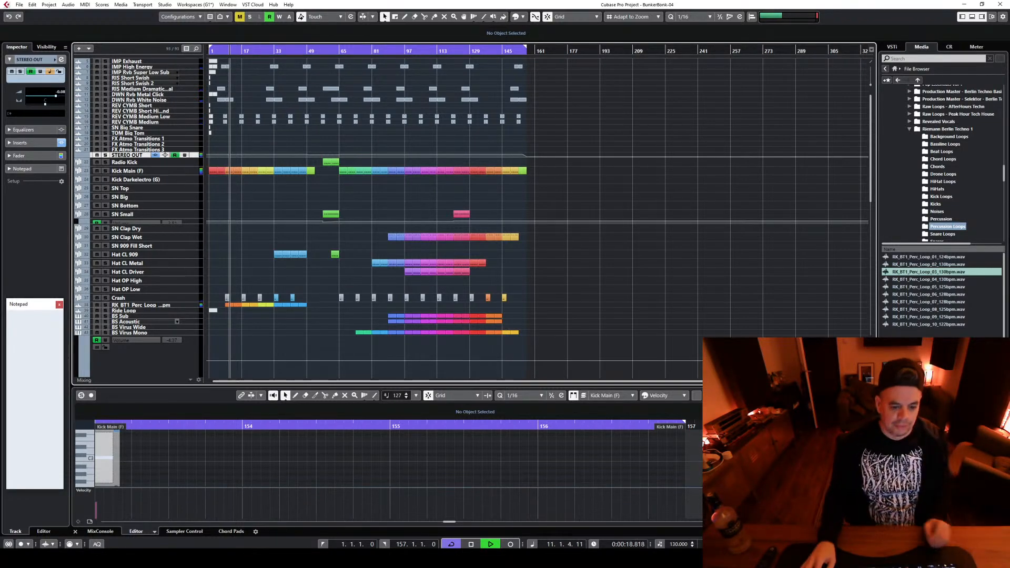
left_click(623, 558)
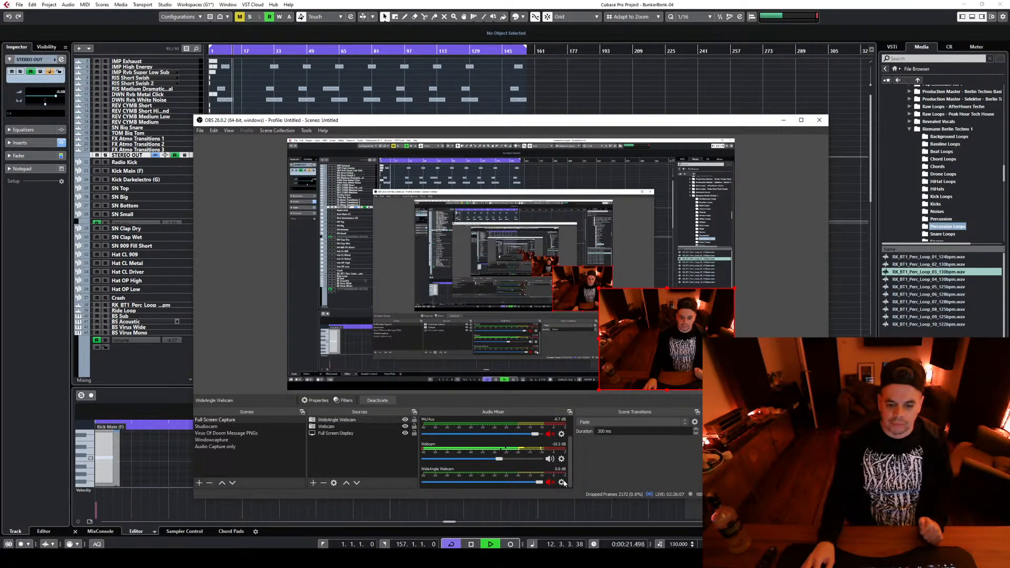
left_click(623, 558)
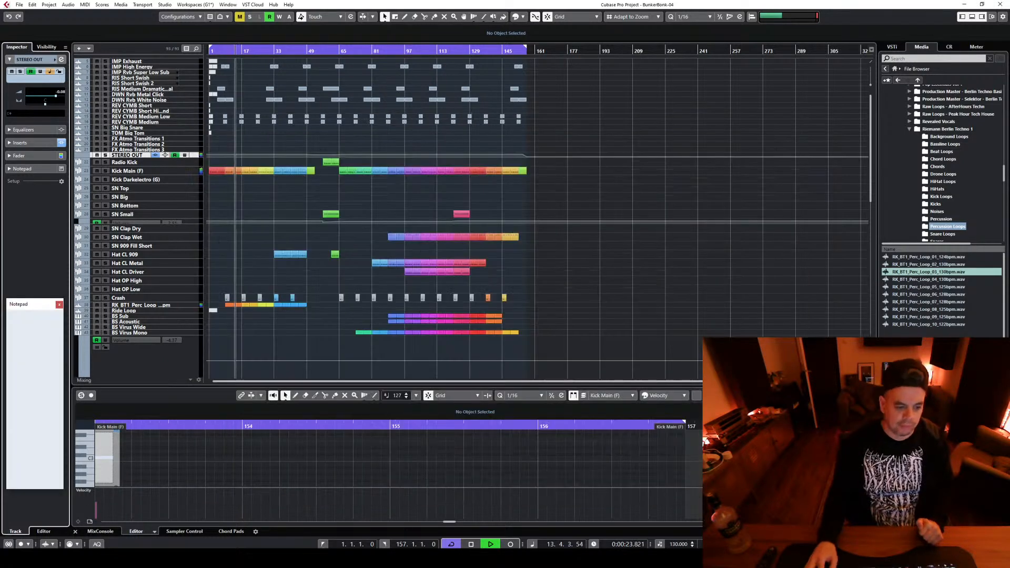
Raise the FabFilter Pro-L gain slightly on the STEREO OUT channel, listen to the result, and close the plug-in and channel settings
left_click(98, 532)
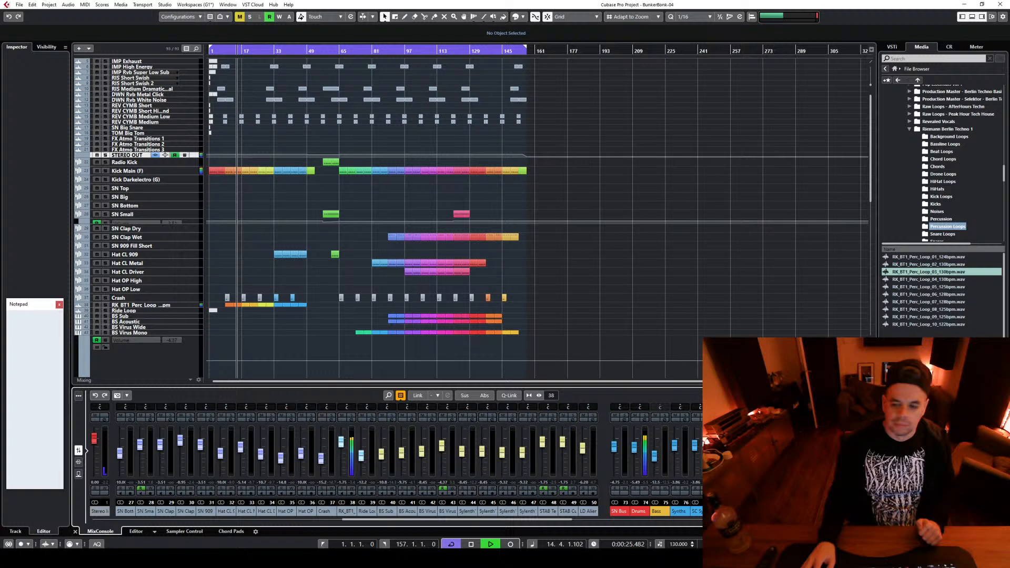
left_click(866, 420)
left_click(265, 436)
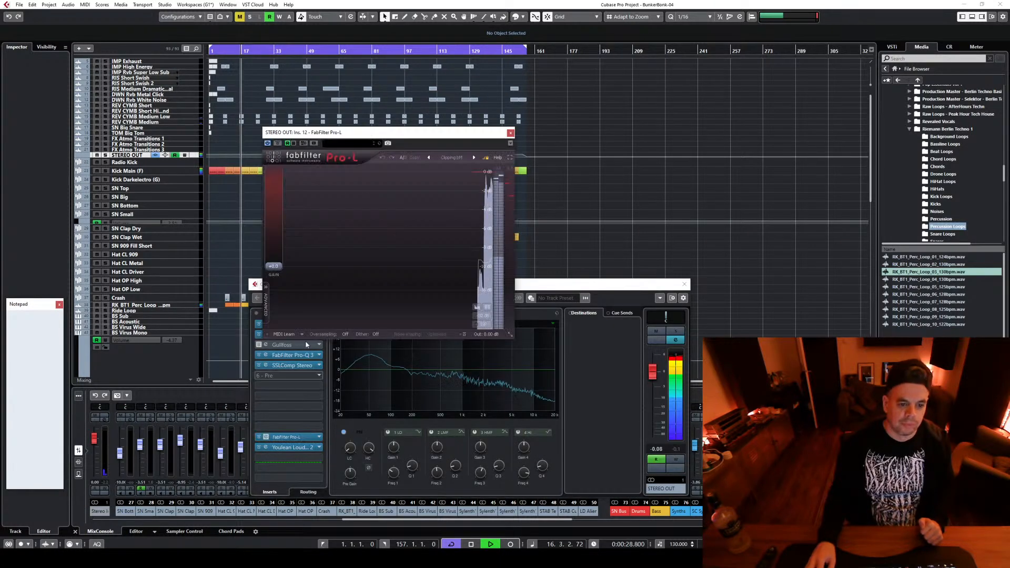
left_click_drag(272, 268, 272, 264)
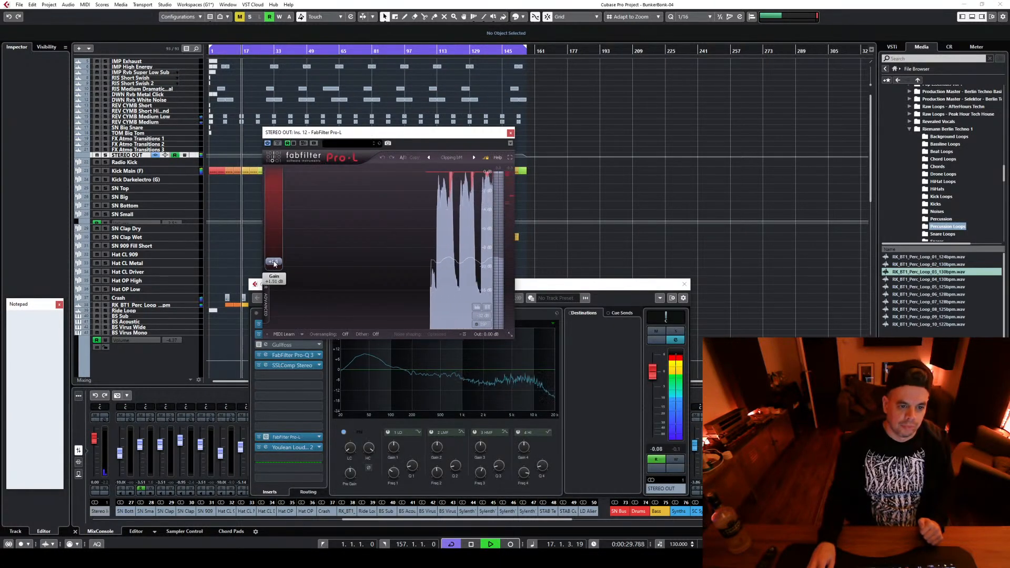
left_click(510, 133)
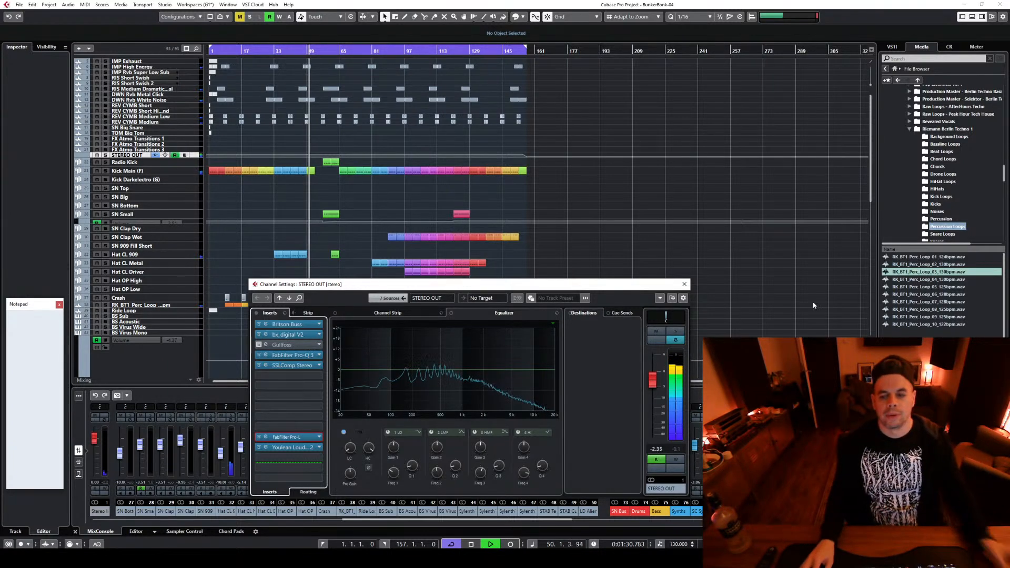
left_click(684, 284)
key("space")
key("space")
key("space")
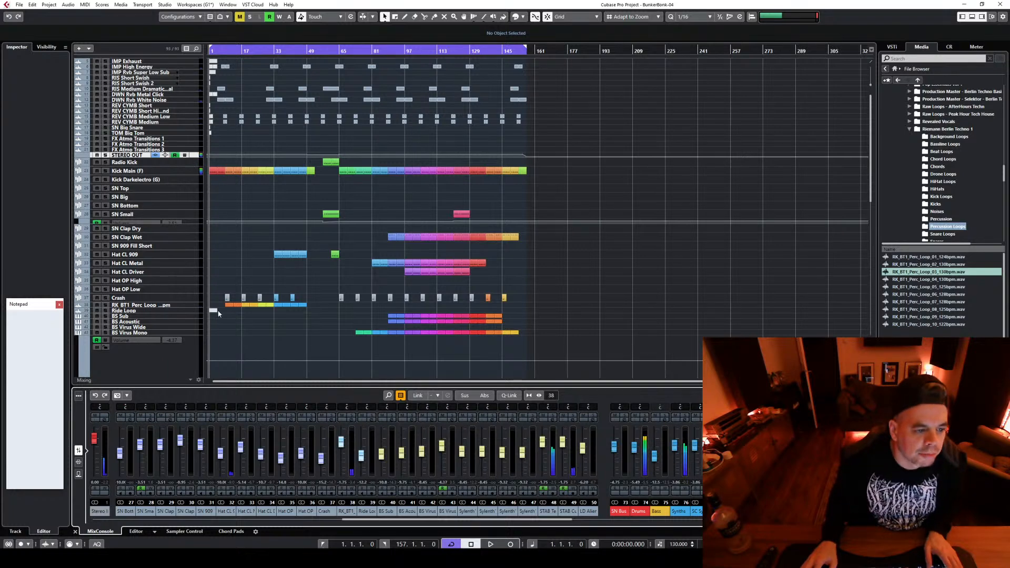
Set the STAB CutoffRiser track's Cathedral Verb send to -3.27 dB while auditioning from bar 44
scroll(279, 310, "down", 5)
left_click(298, 61)
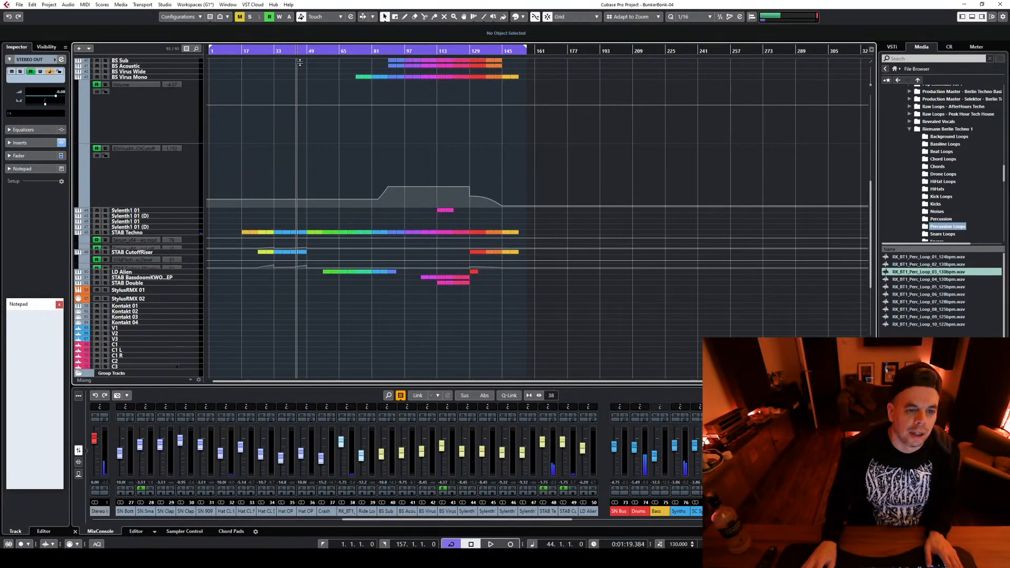
key("space")
left_click(187, 259)
scroll(190, 257, "up", 1)
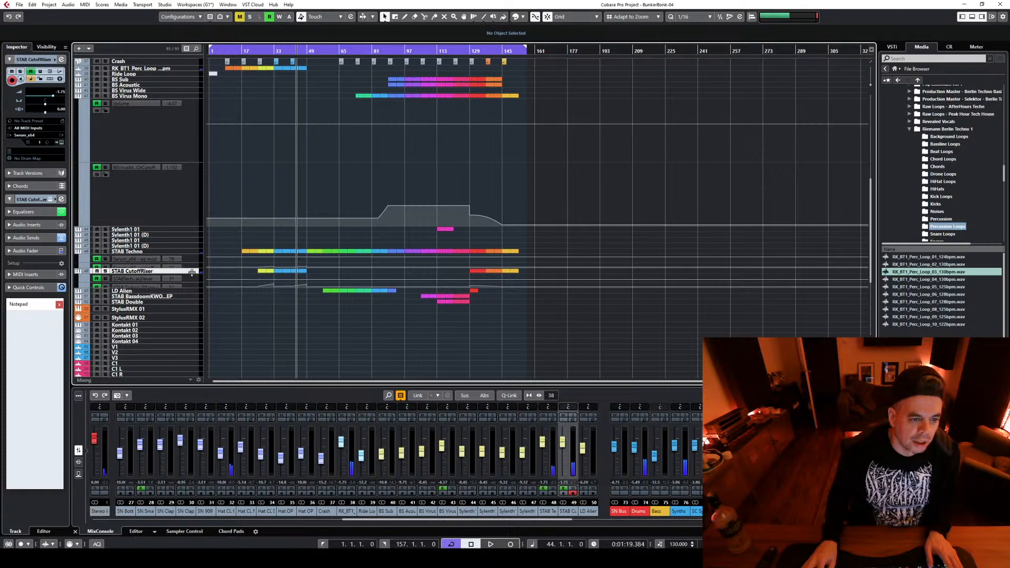
left_click_drag(191, 272, 196, 347)
left_click(136, 280)
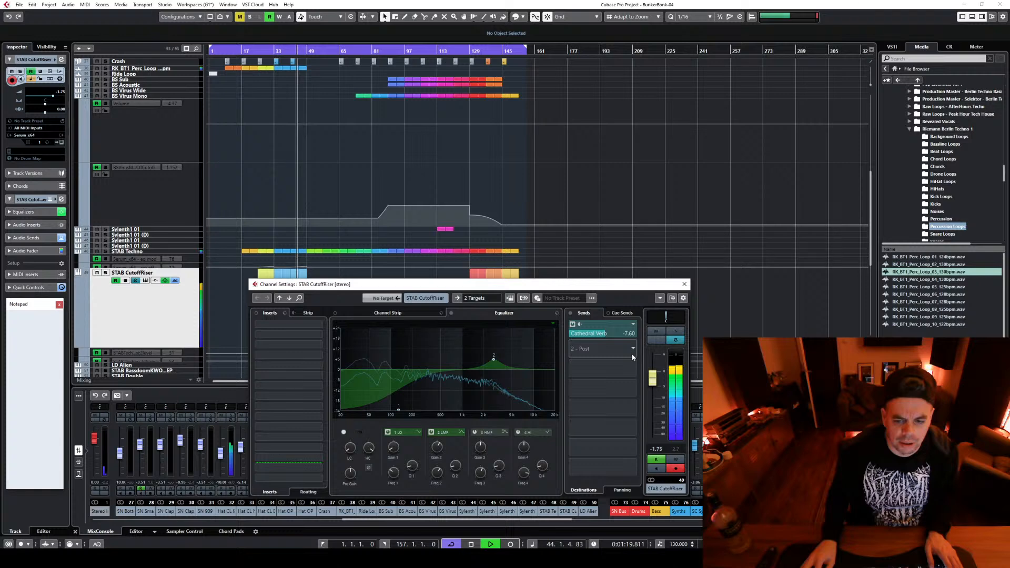
left_click_drag(631, 334, 613, 335)
key("space")
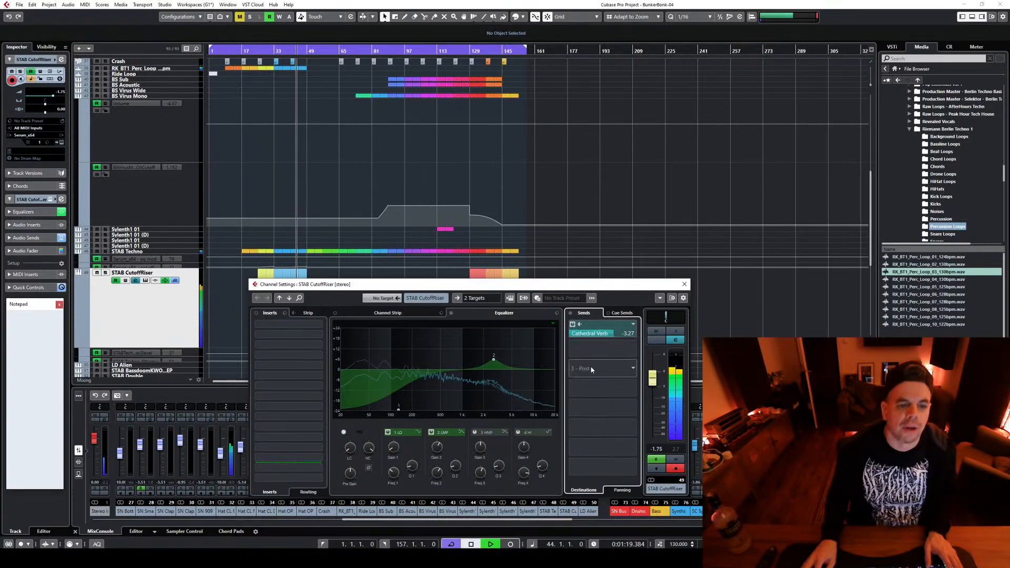
key("space")
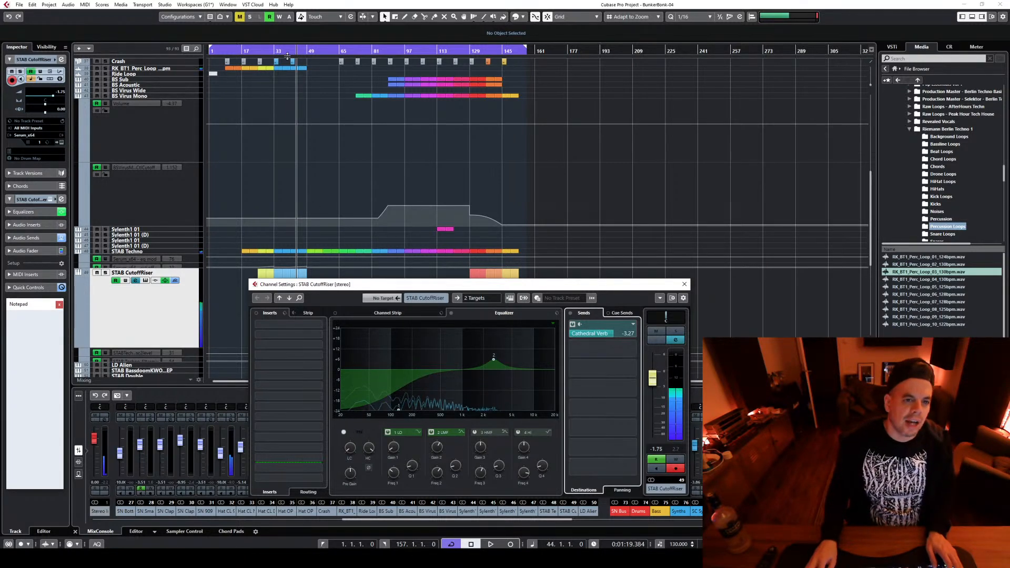
Examine the STAB Techno-filtermix automation lane under STAB CutoffRiser at a reduced height, and play the section from bar 41
left_click_drag(316, 288, 315, 388)
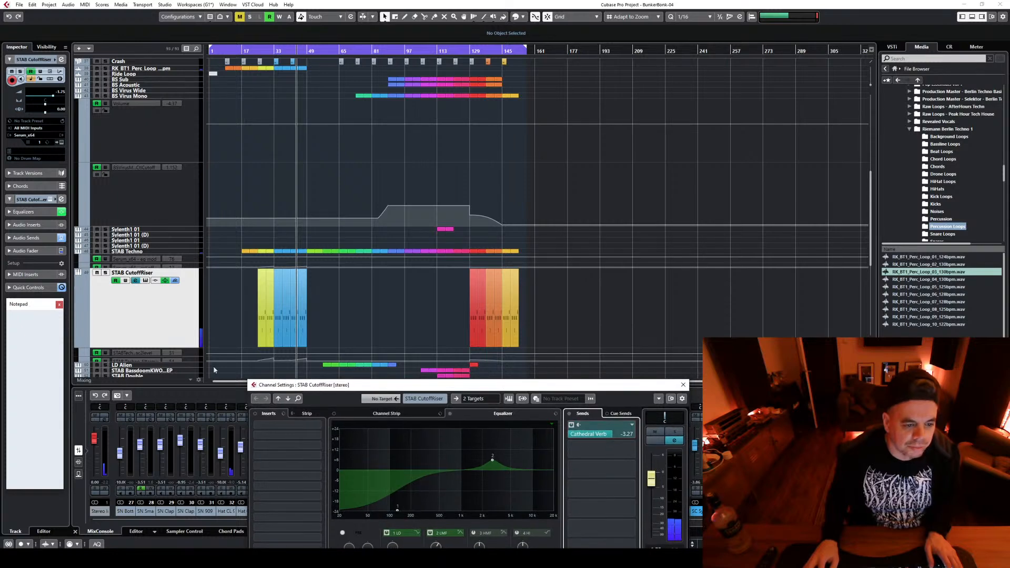
left_click(191, 359)
scroll(241, 360, "up", 3)
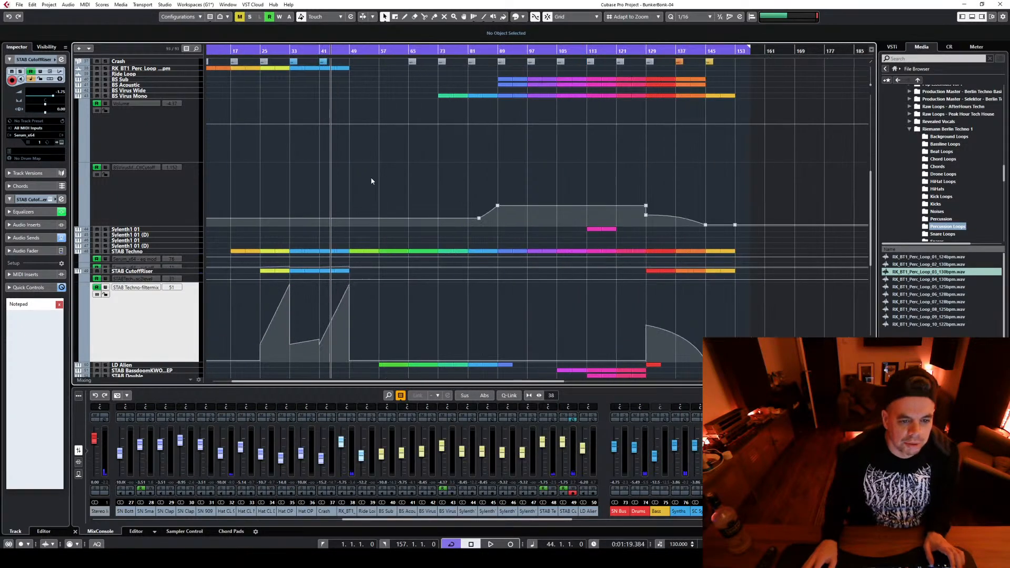
left_click(319, 51)
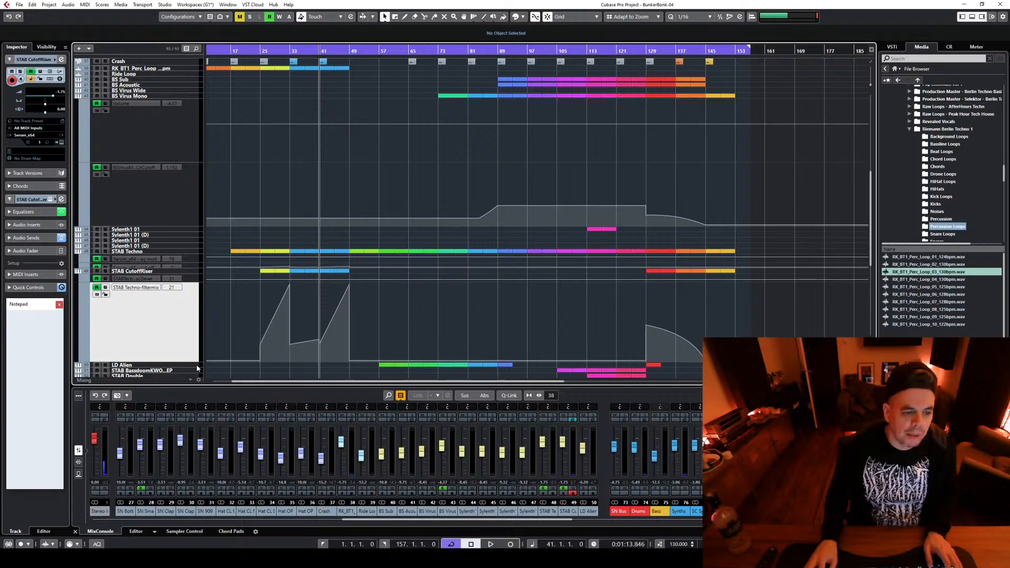
left_click_drag(197, 364, 197, 316)
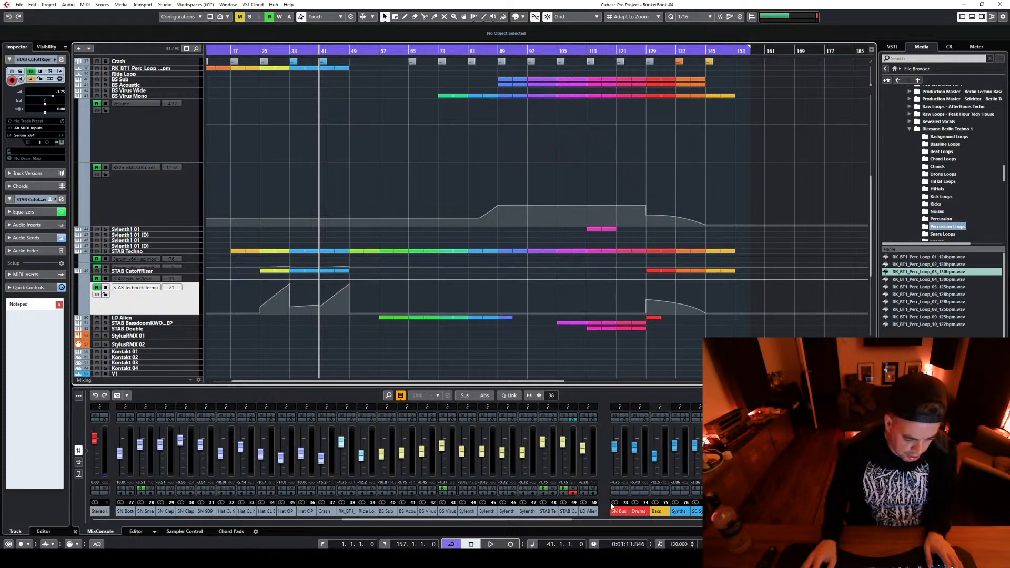
scroll(439, 355, "down", 3)
key("space")
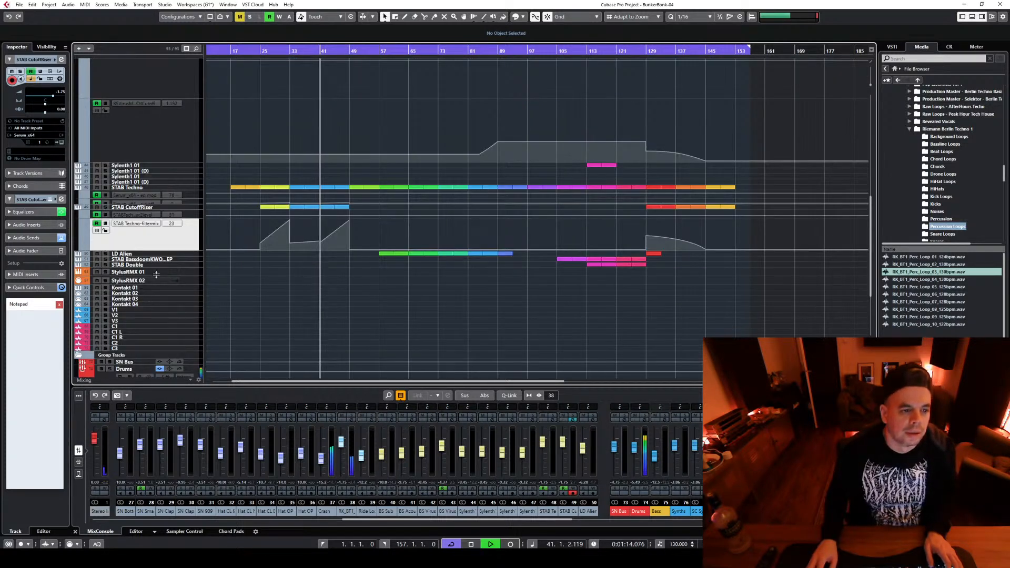
Write automation for the STAB CutoffRiser track's Cathedral Verb send, raising it to 6.02 dB during playback from bar 41, and close the channel settings
left_click(199, 210)
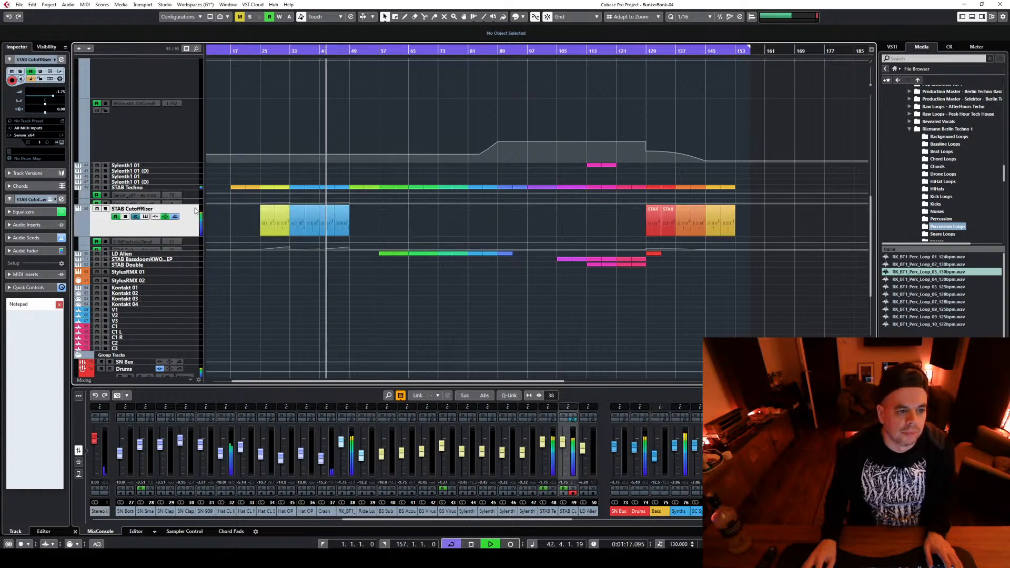
left_click(136, 216)
left_click_drag(634, 387, 621, 261)
key("space")
mouse_move(590, 310)
left_mouse_down()
mouse_move(563, 318)
mouse_move(581, 313)
left_mouse_up()
key("space")
left_click(661, 434)
key("space")
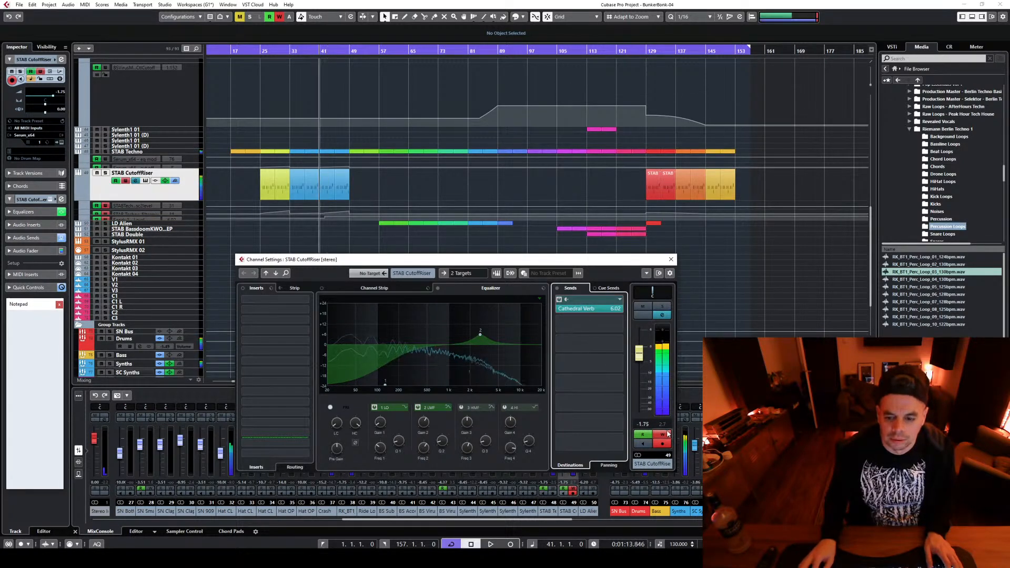
left_click(661, 434)
left_click(670, 259)
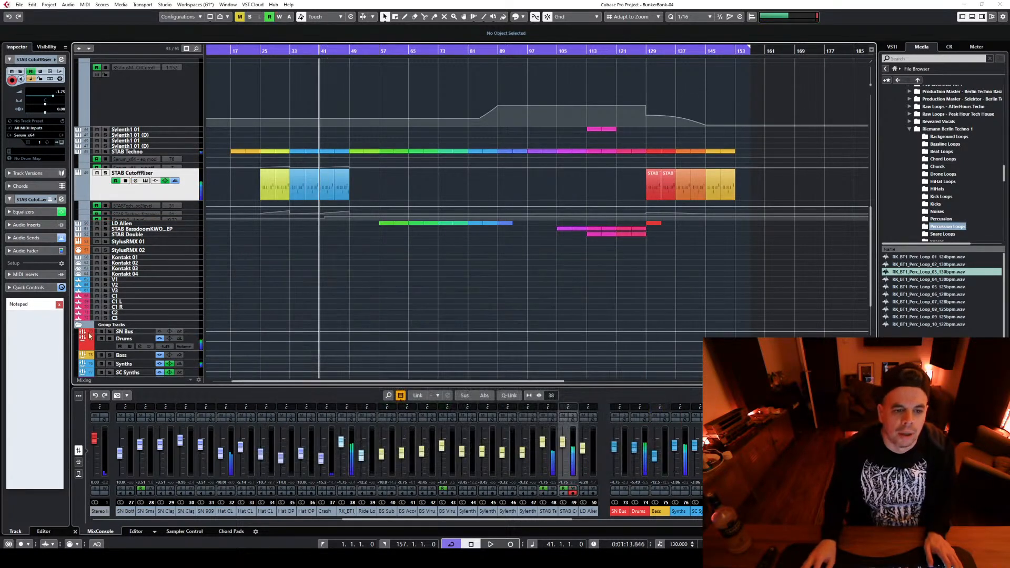
Reshape the STAB CutoffRiser send level automation into a straight ramp from -10.8 at bar 41 to 6.02 at bar 49, and audition it
left_click(196, 219)
scroll(328, 283, "up", 3, "ctrl")
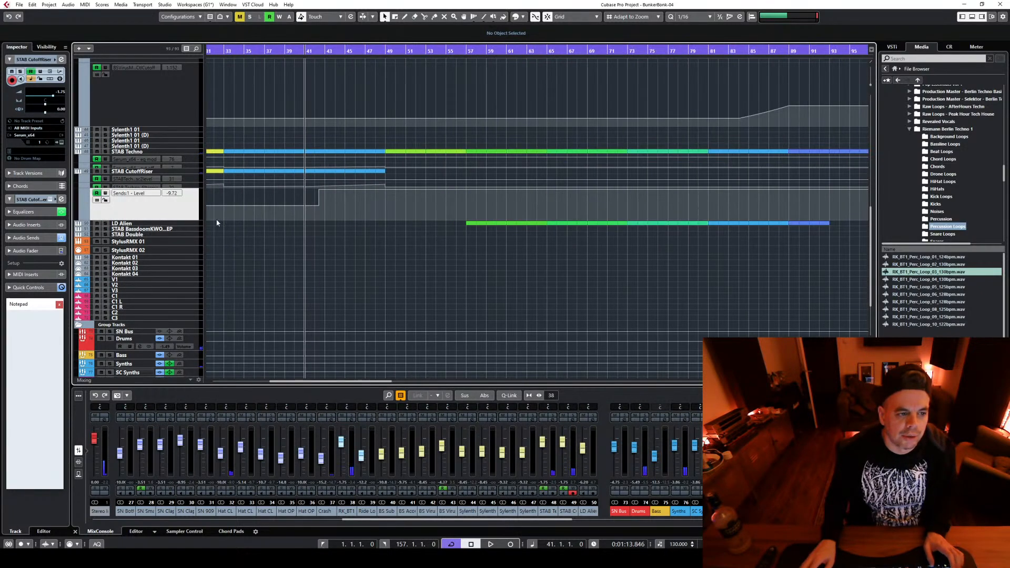
left_click_drag(188, 220, 188, 298)
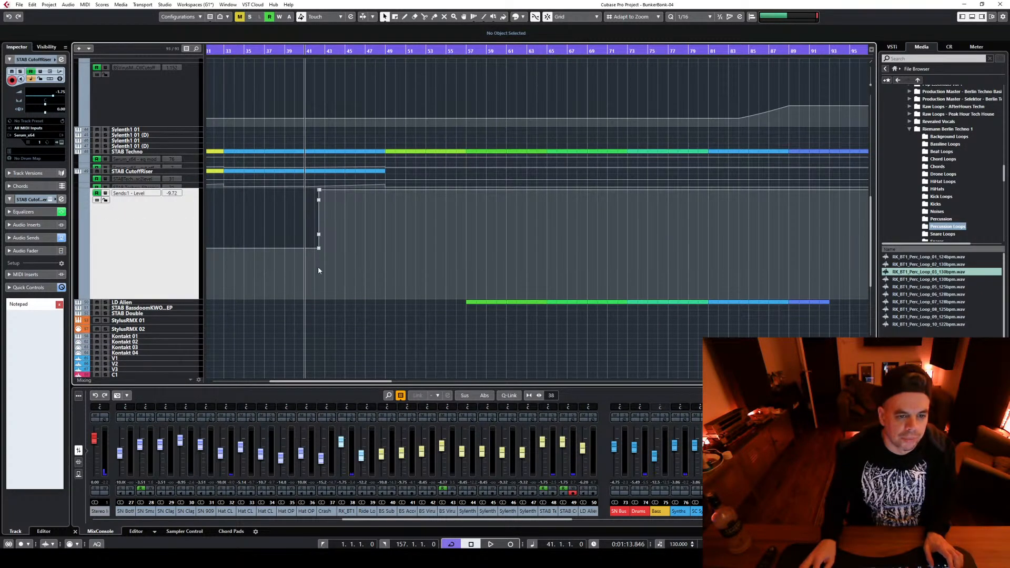
left_click_drag(319, 251, 305, 255)
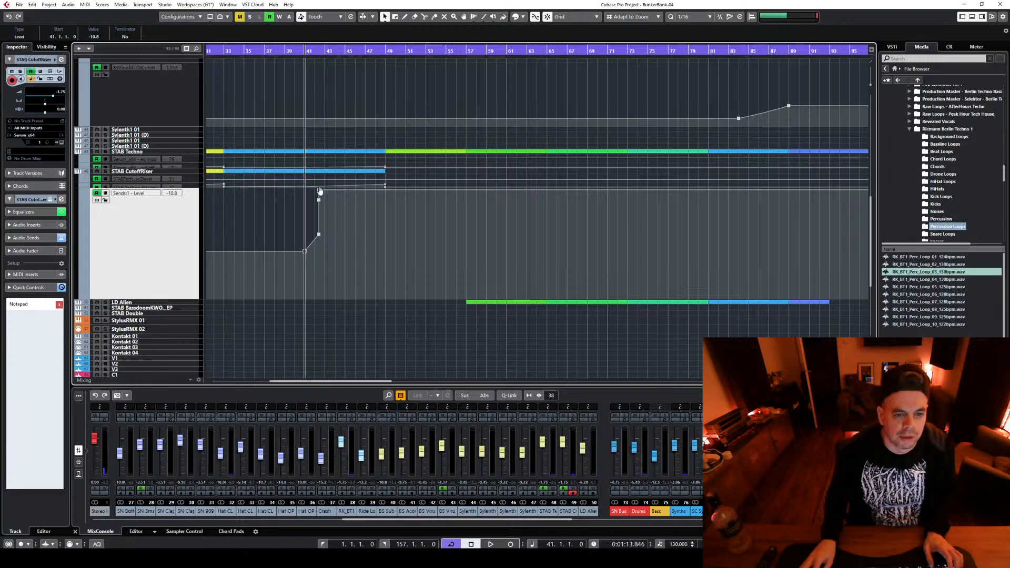
left_click_drag(316, 191, 361, 238)
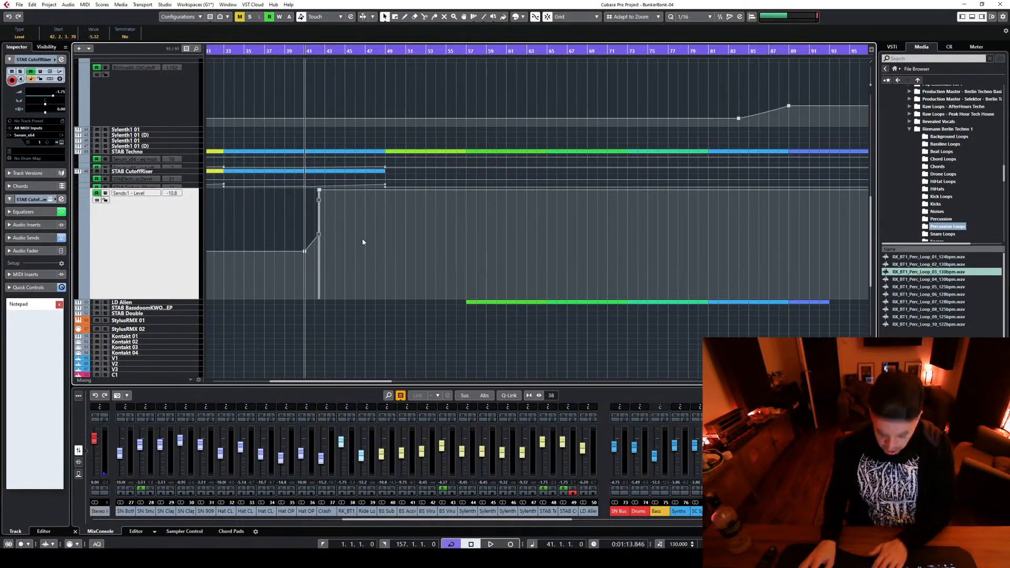
key("Delete")
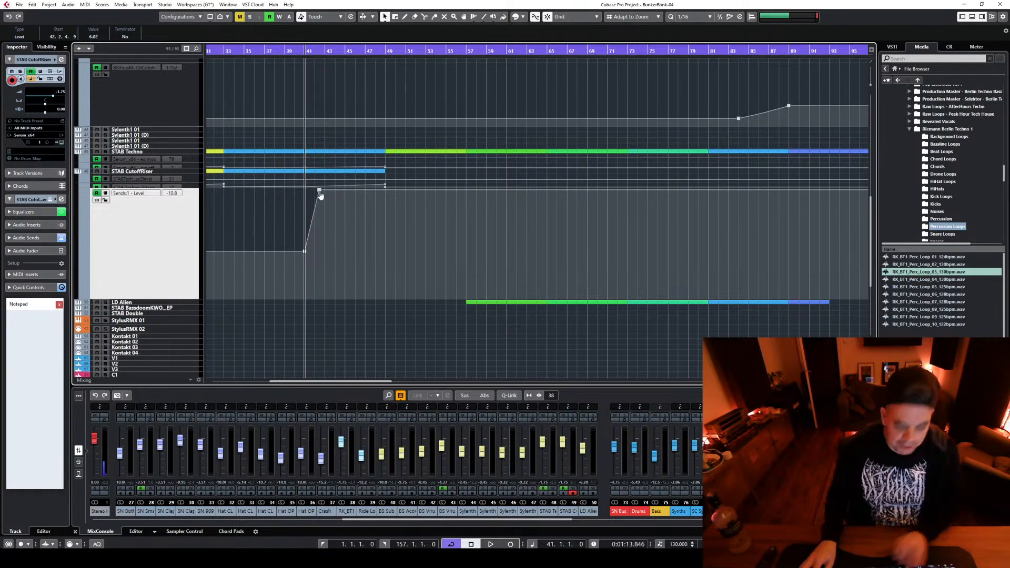
left_click_drag(320, 193, 385, 189)
key("space")
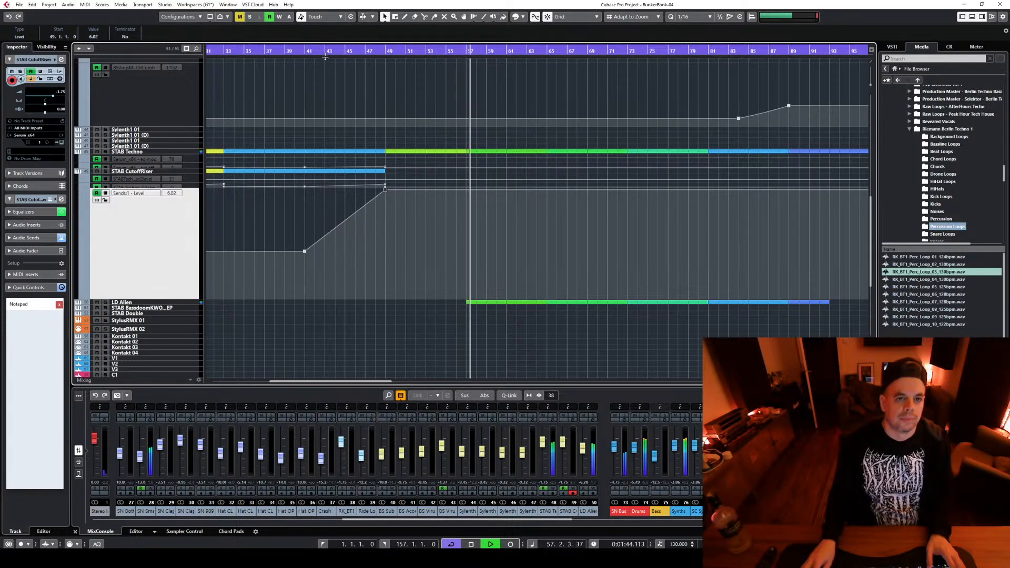
Shape the STAB CutoffRiser send automation to ramp up from bar 129, peak at 6.02 at bar 137, drop to -4.97 and reach -10.6 by bar 153
left_click(225, 52)
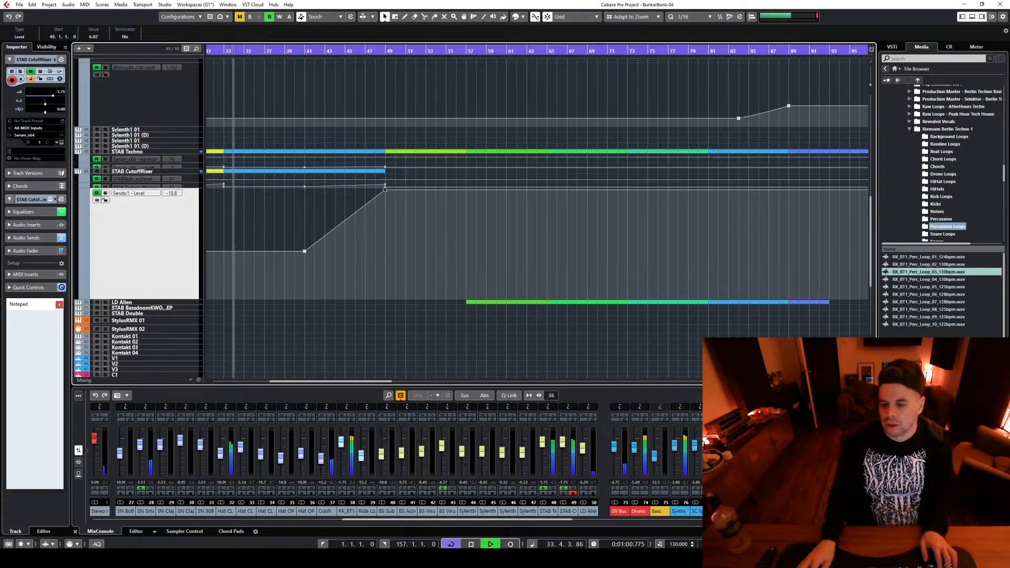
key("shift+f")
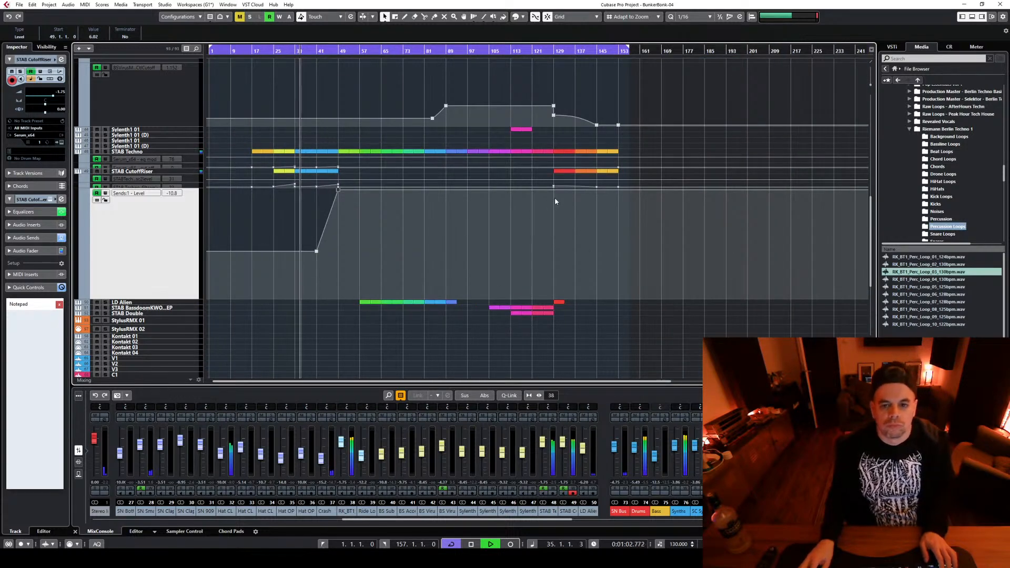
left_click(555, 49)
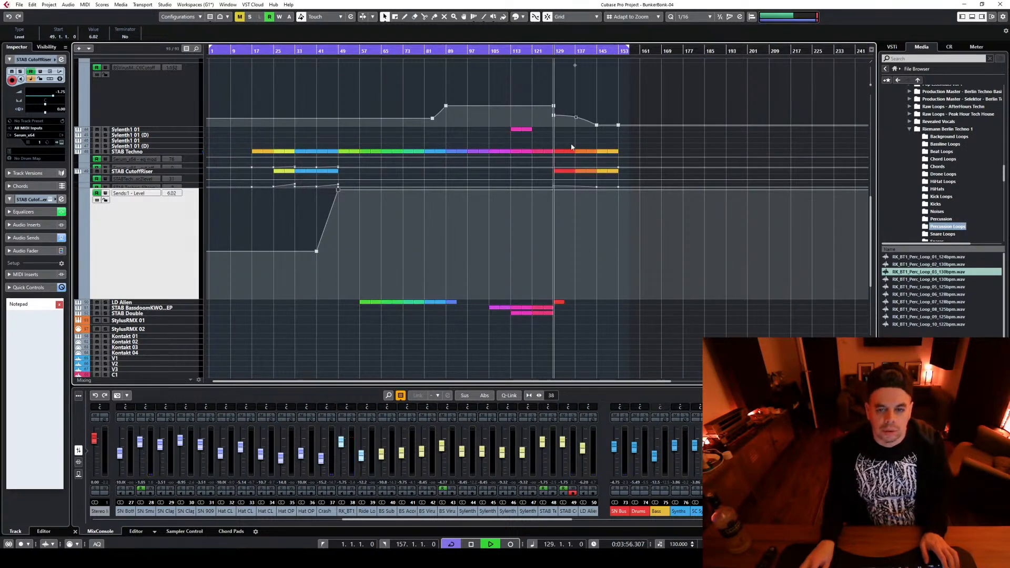
left_click(554, 187)
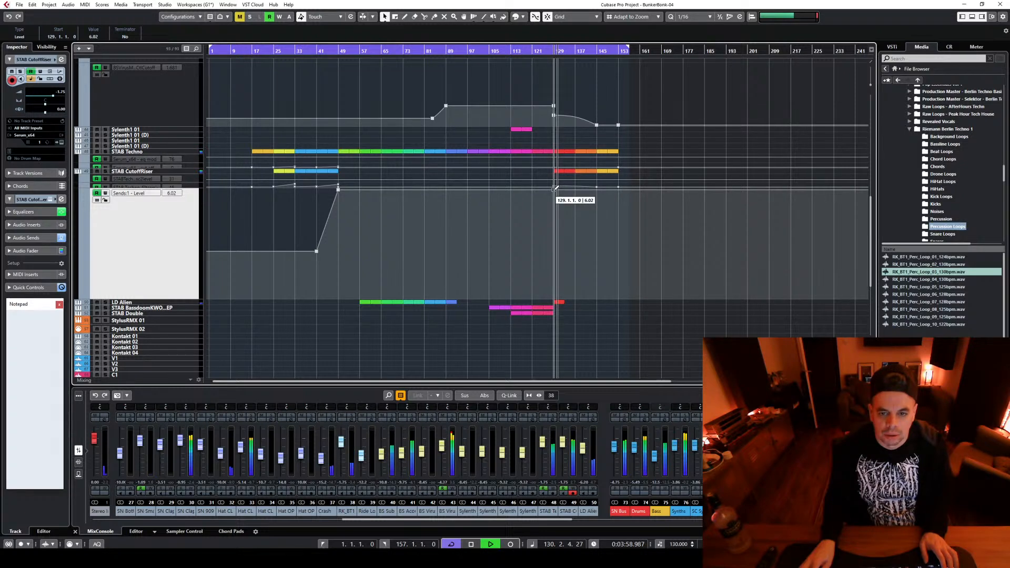
left_click_drag(556, 189, 576, 189)
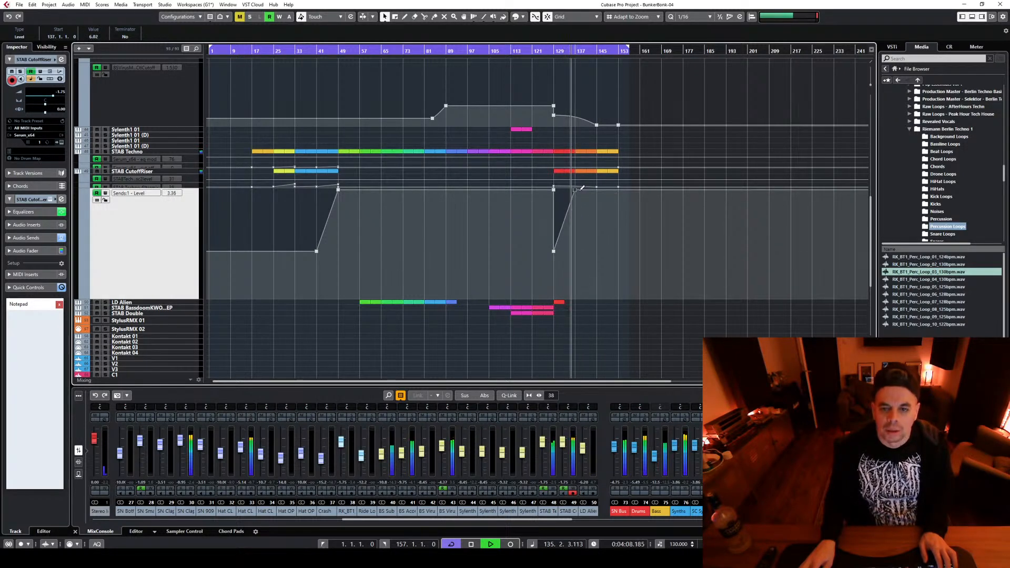
left_click_drag(575, 189, 575, 232)
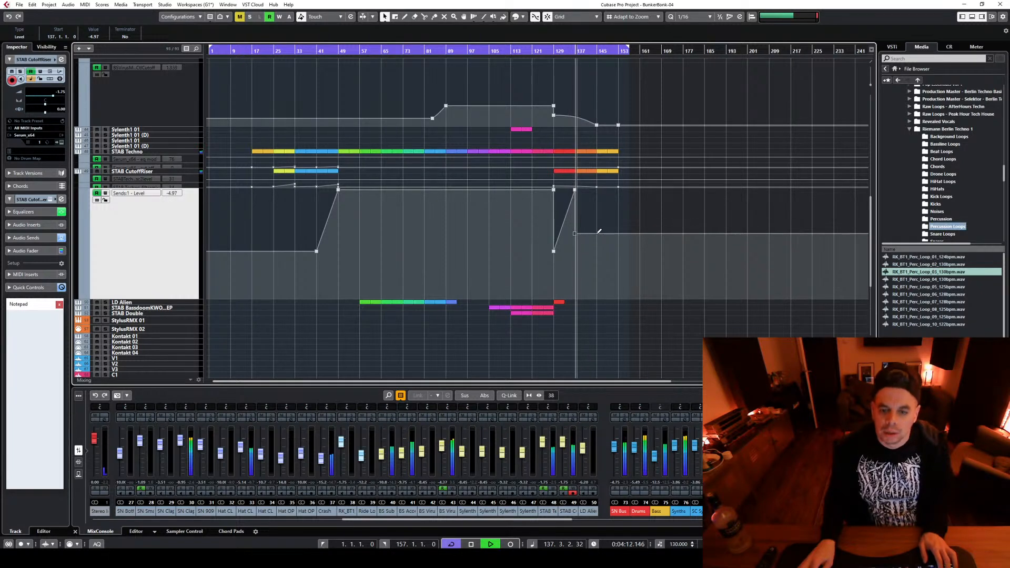
left_click_drag(597, 230, 620, 250)
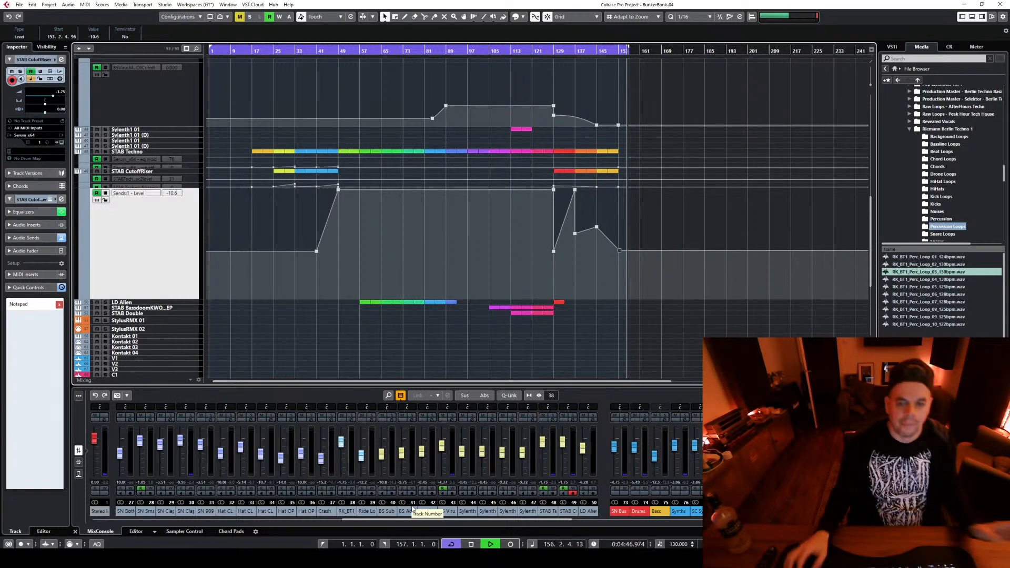
Shrink the STAB CutoffRiser send automation lane to minimum height and play the song from bar 1
key("space")
scroll(638, 343, "up", 2)
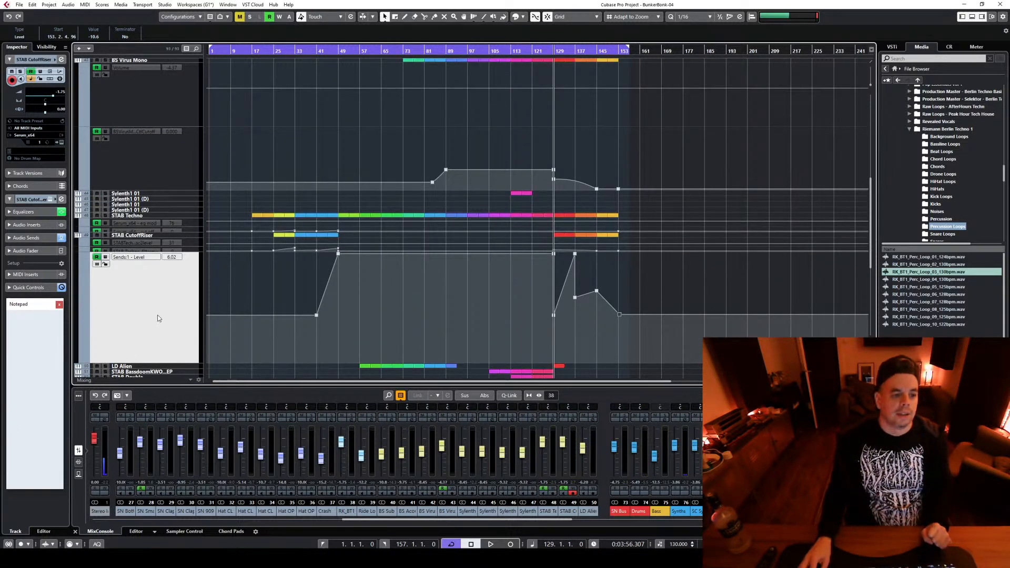
left_click_drag(179, 362, 188, 254)
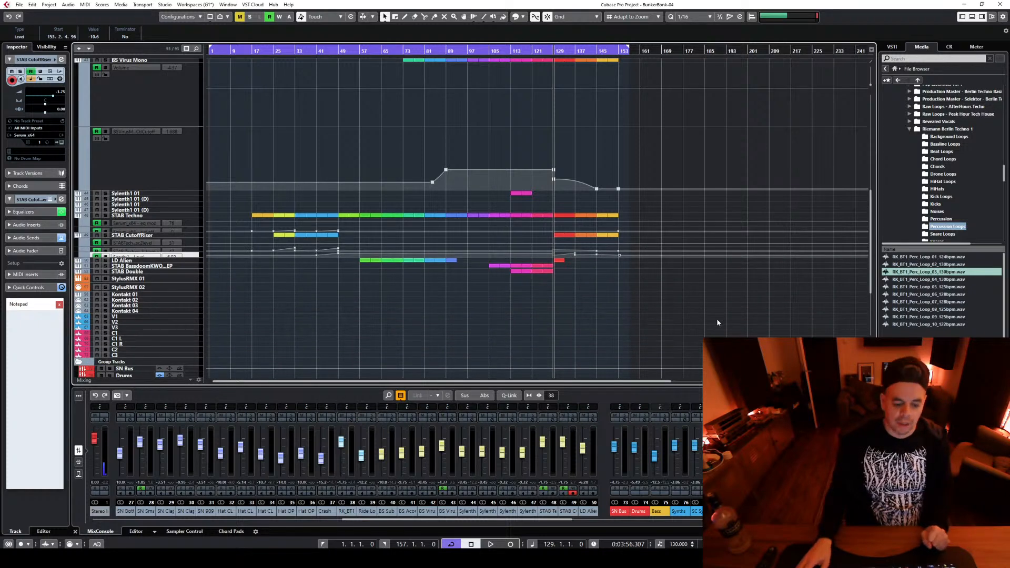
scroll(720, 317, "up", 5)
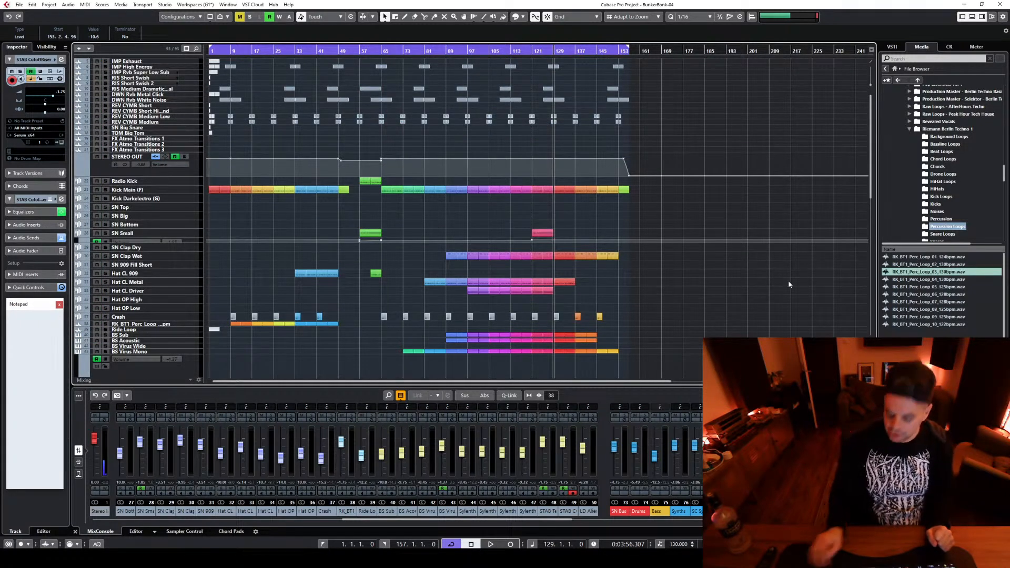
key("Home")
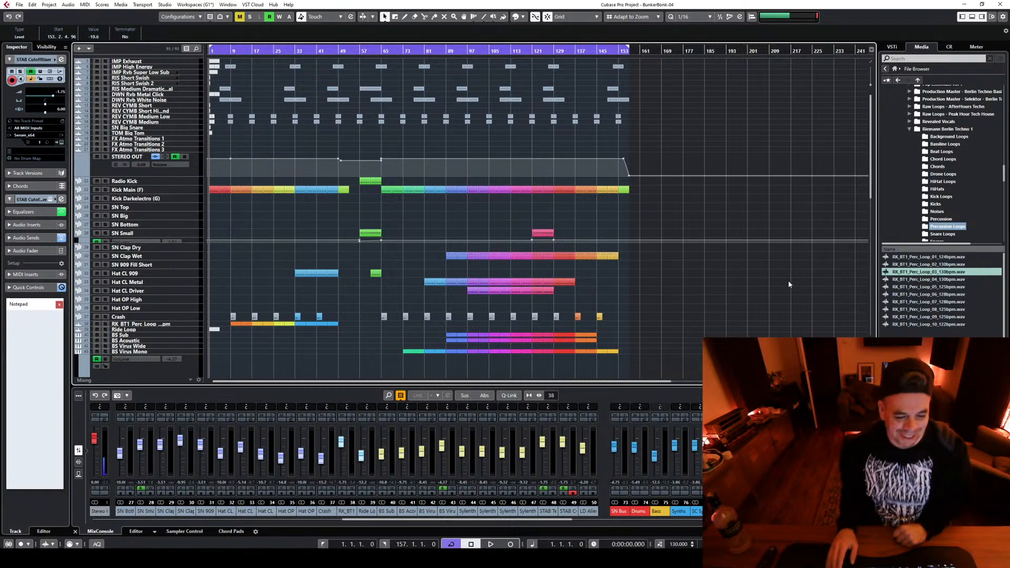
key("space")
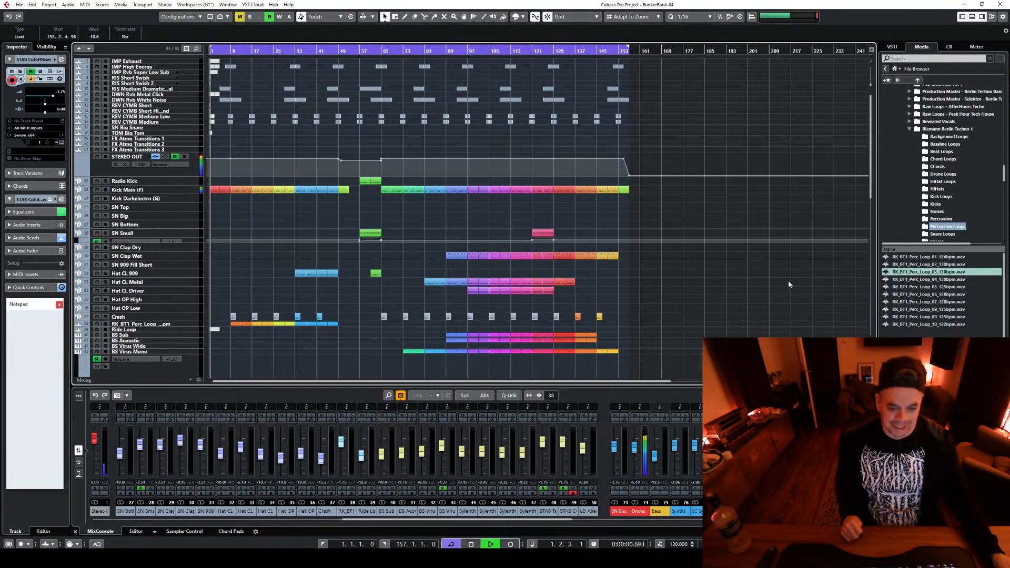
Close the lower mixer zone and hide the automation lanes of BS Virus Mono, STAB Techno and STAB CutoffRiser
left_click(75, 532)
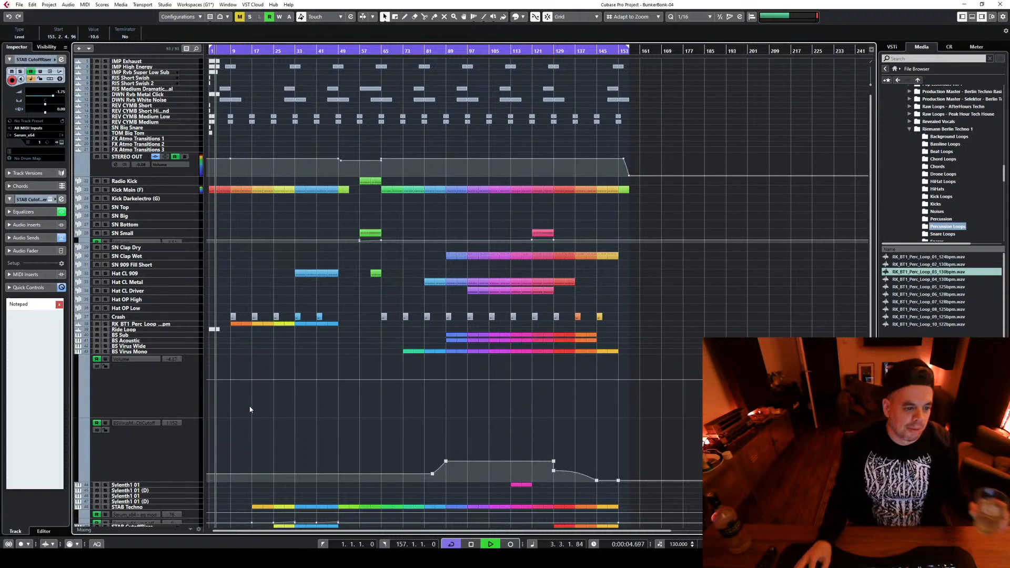
left_click(79, 357)
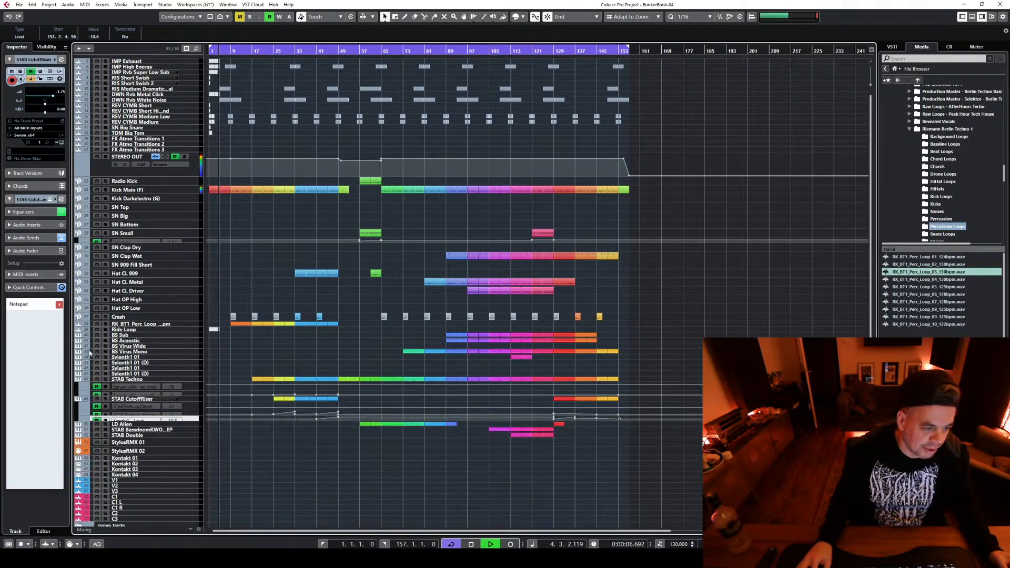
left_click(78, 382)
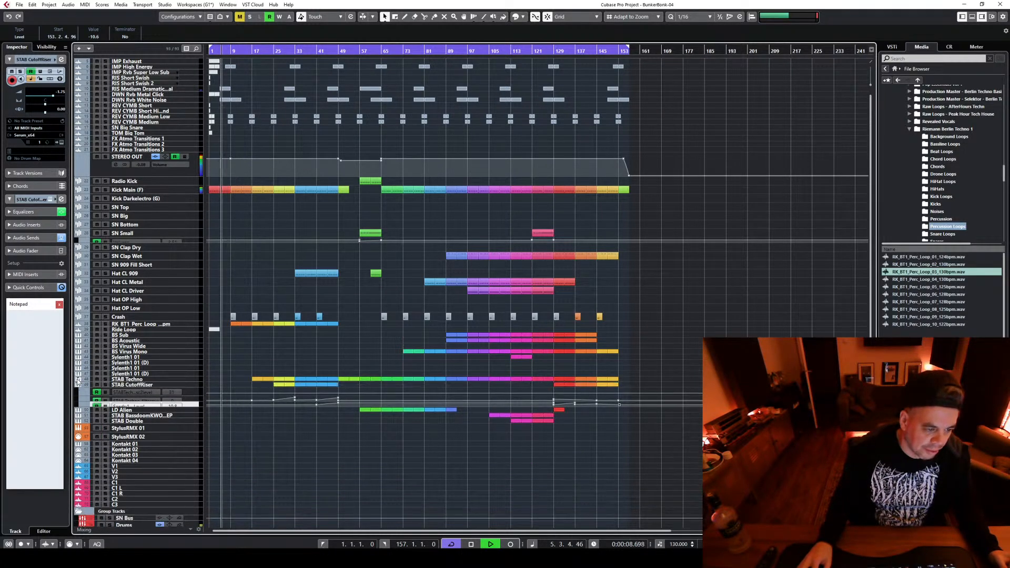
left_click(78, 385)
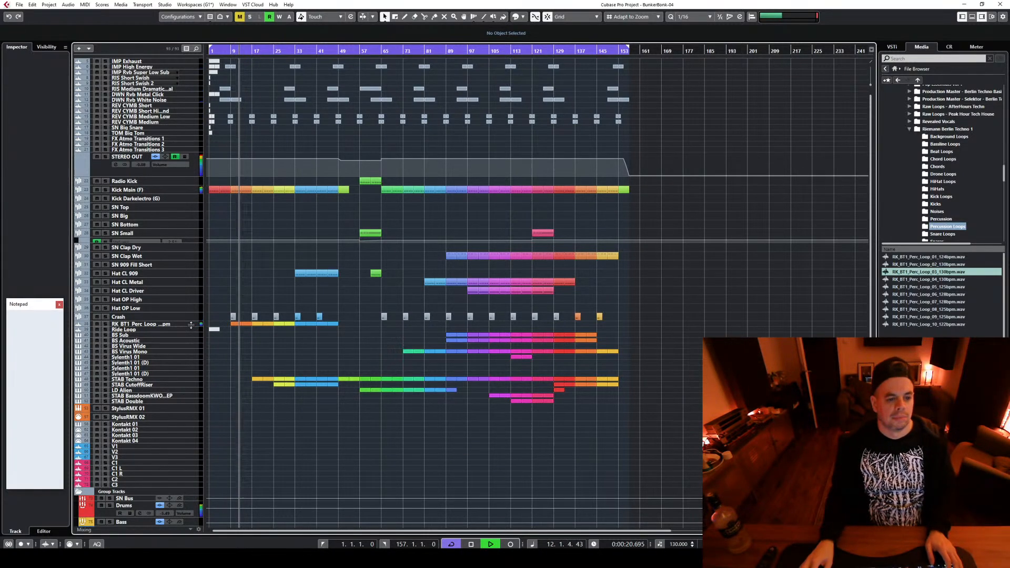
Enlarge the RK_BT1 Perc Loop track, stop playback and open the track's channel settings
left_click(173, 324)
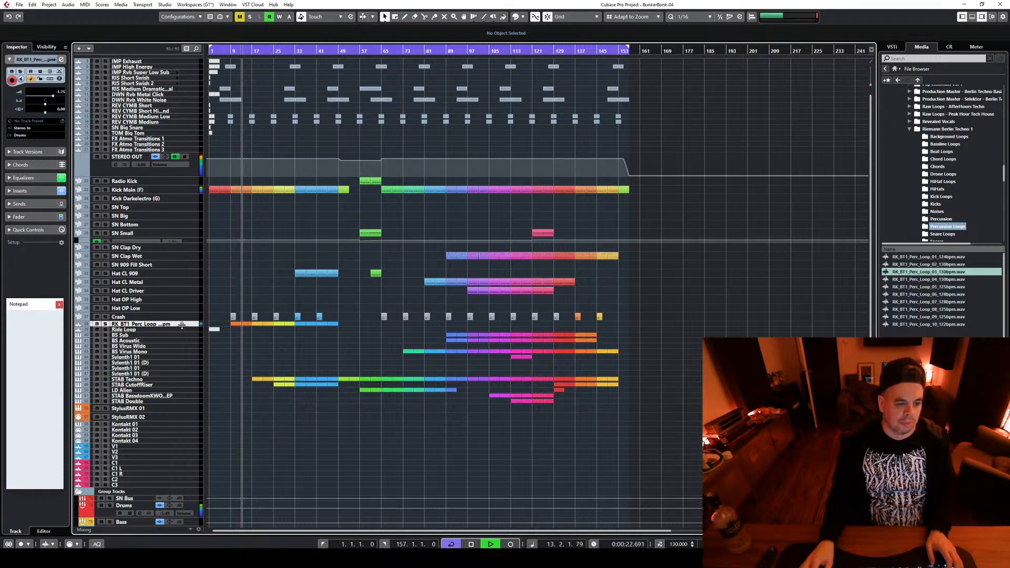
left_click_drag(182, 324, 182, 416)
key("space")
left_click(135, 333)
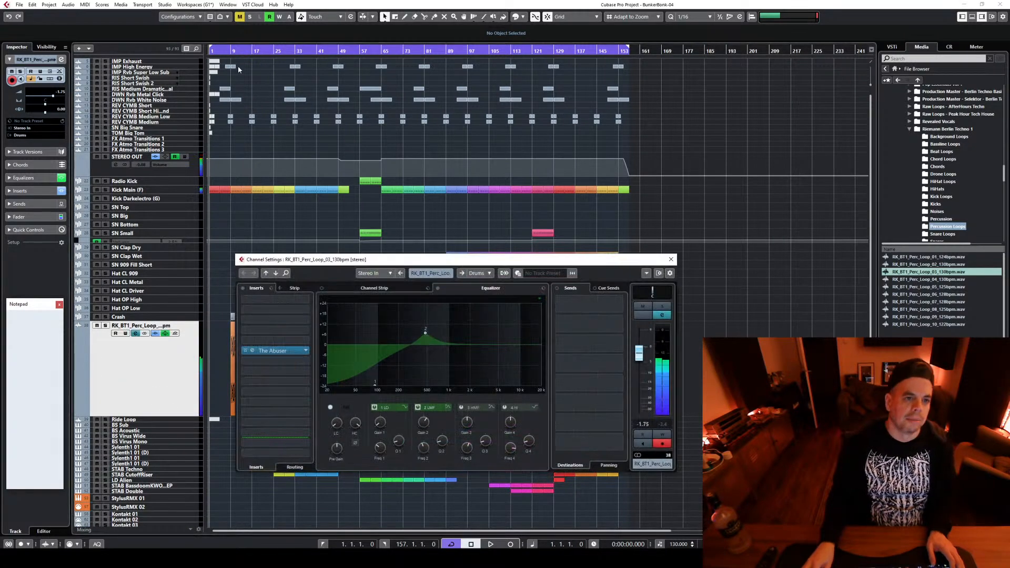
Transpose all RK_BT1 Perc Loop events by -12 semitones and play the song from bar 9
left_click(232, 53)
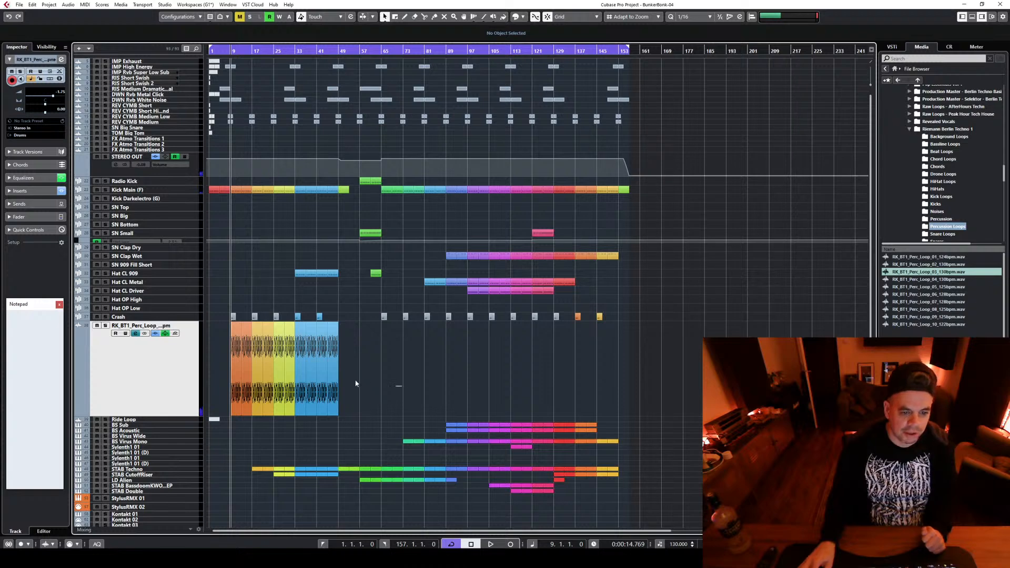
left_click_drag(402, 386, 202, 364)
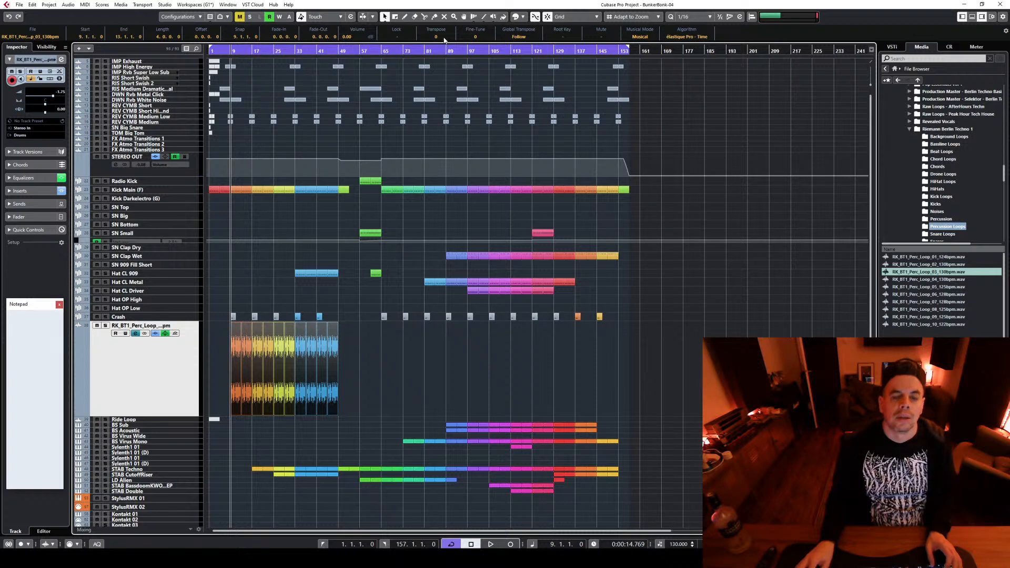
key("space")
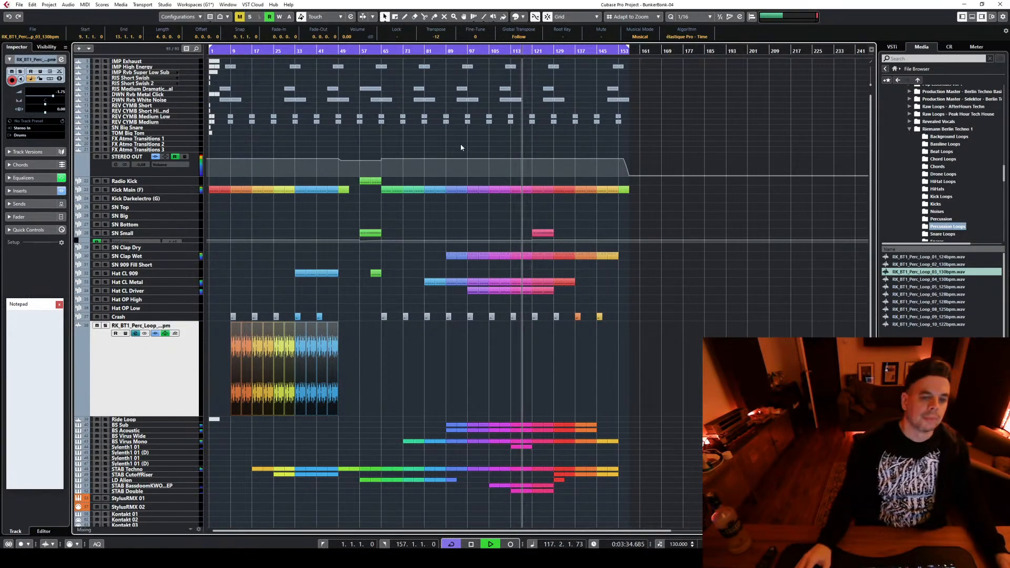
Enlarge the STAB Double track, lower its channel level to -11.5 and thin out its low end in the channel equalizer
left_click(191, 491)
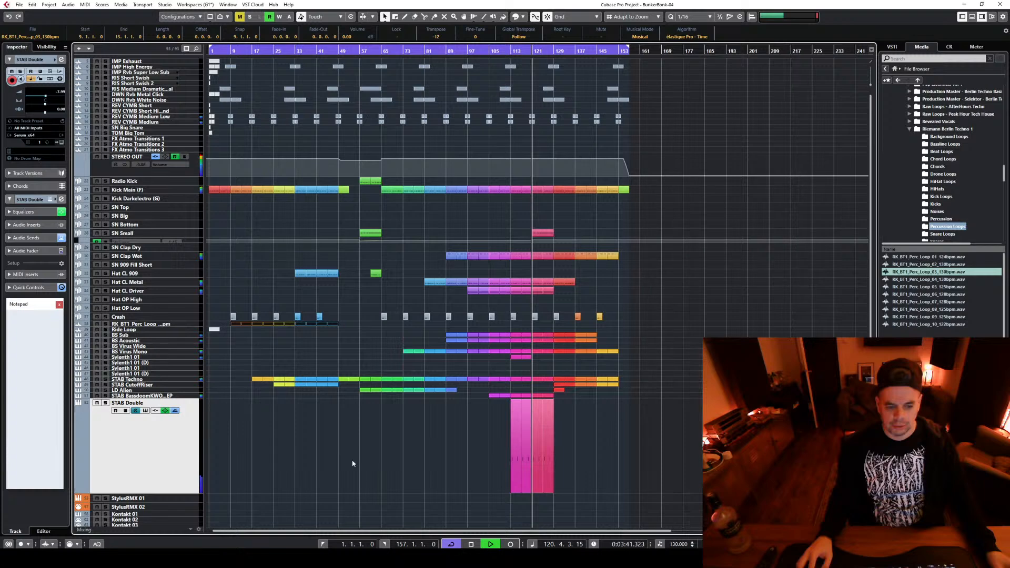
key("e")
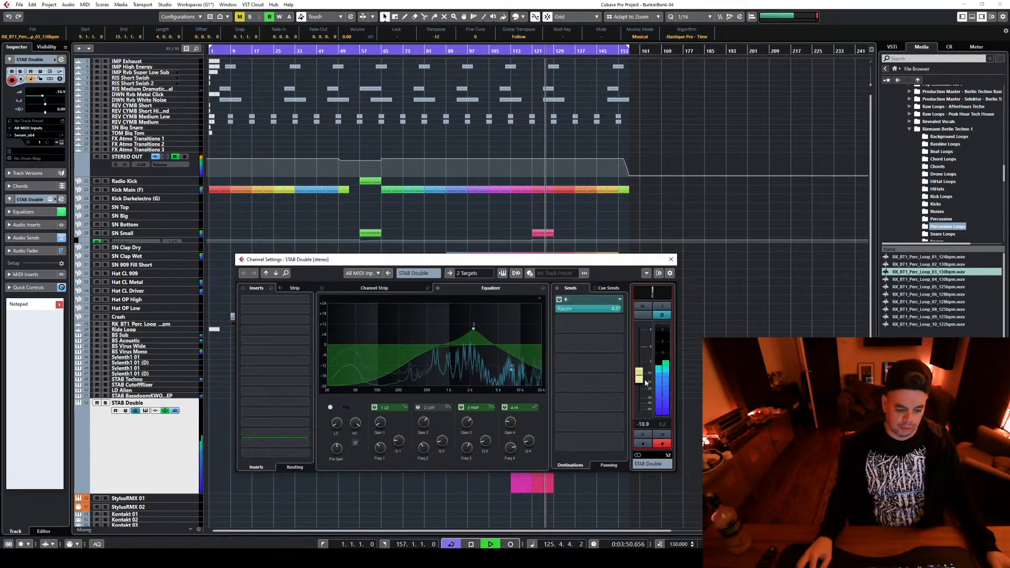
left_click_drag(645, 377, 640, 378)
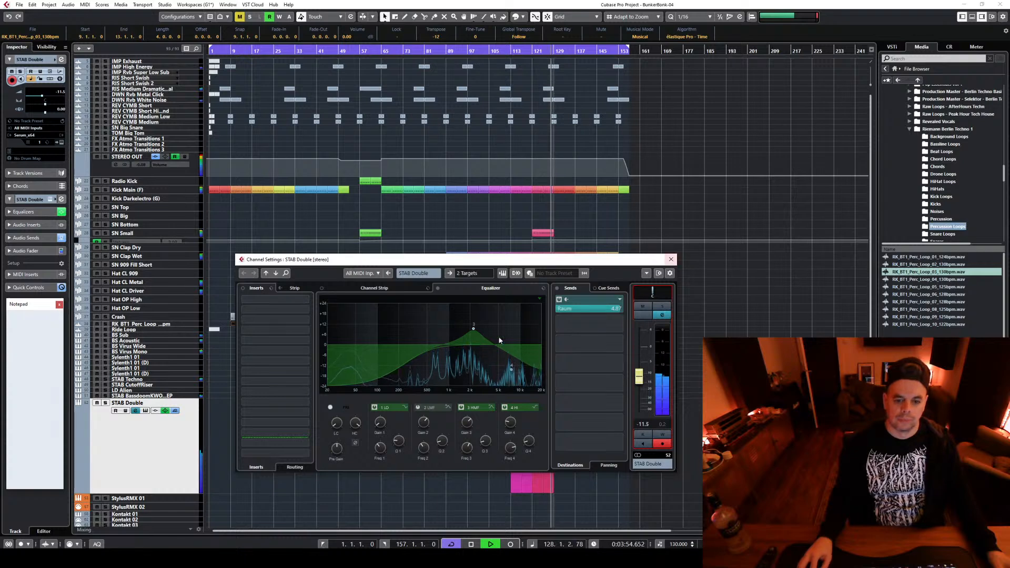
left_click_drag(405, 386, 411, 386)
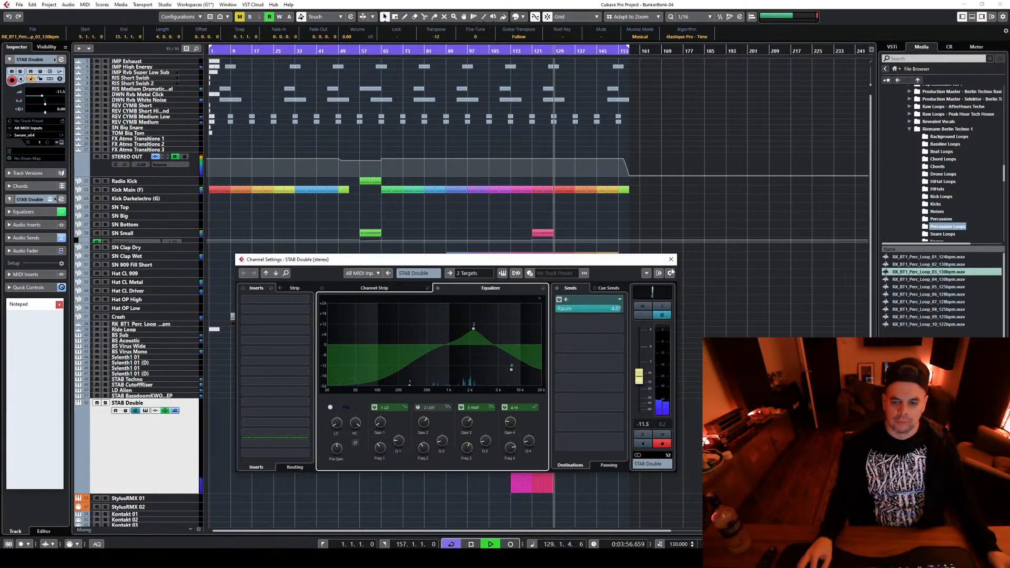
left_click(671, 259)
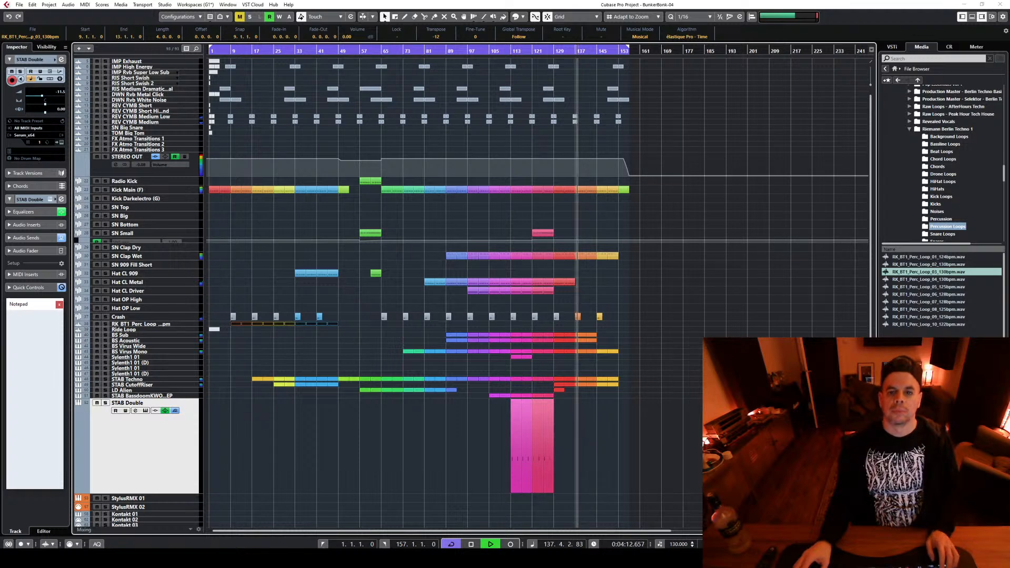
Review the ending of the arrangement from bar 129, selecting the events between bars 129 and 145, and stop playback
scroll(699, 333, "up", 3)
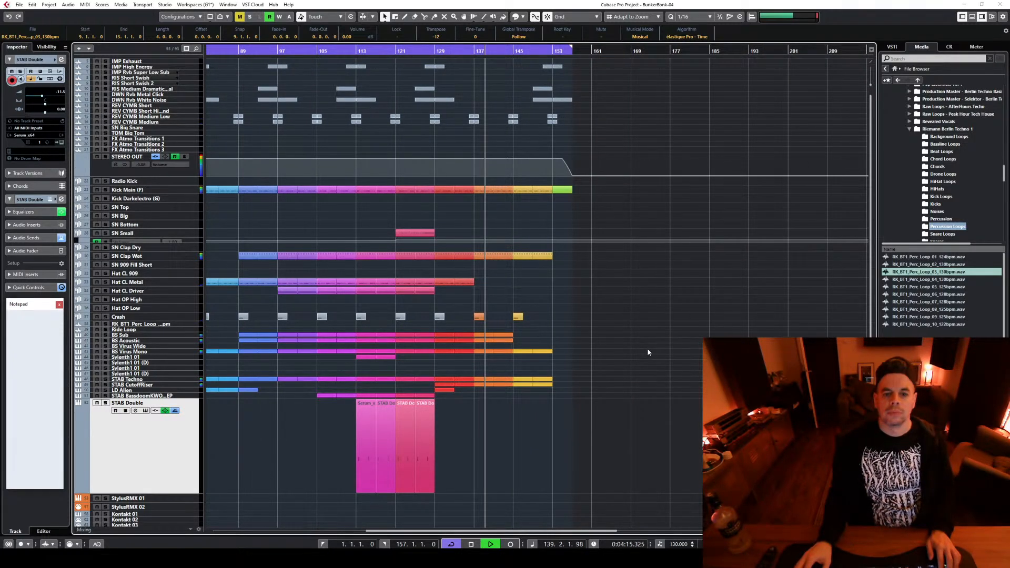
scroll(648, 351, "down", 4)
left_click_drag(473, 404, 501, 181)
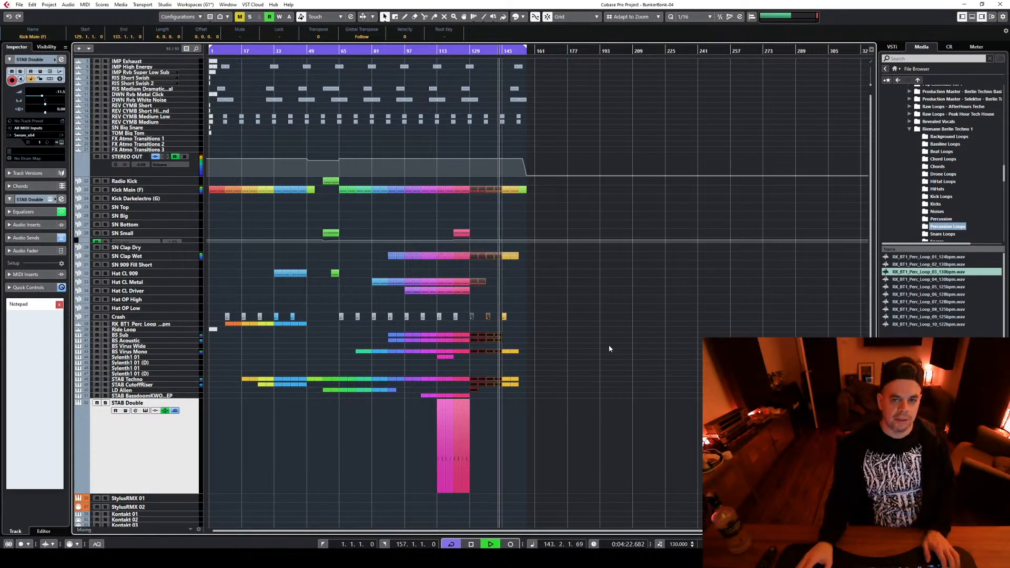
scroll(547, 145, "up", 3)
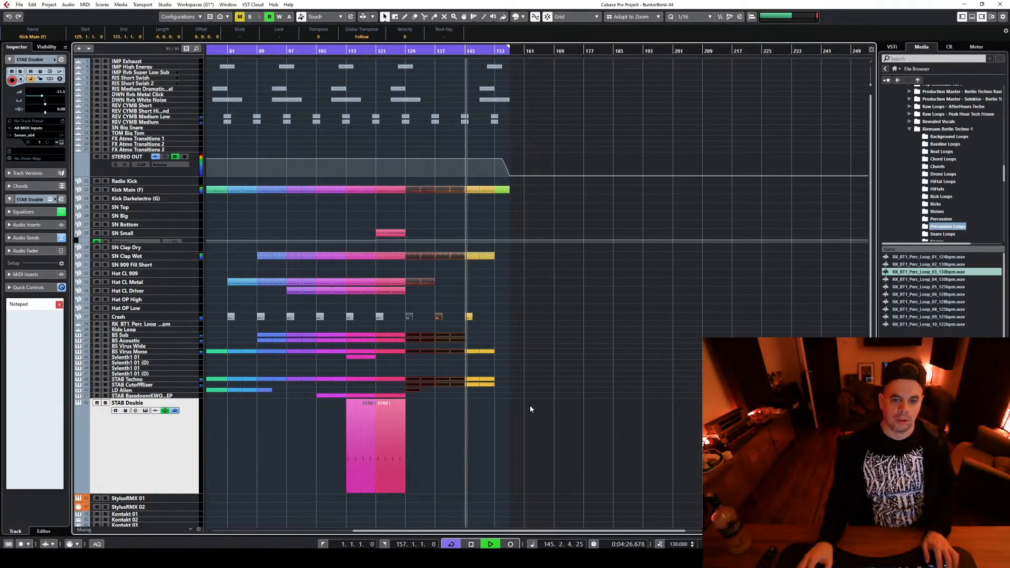
scroll(531, 405, "down", 3)
scroll(547, 372, "up", 3)
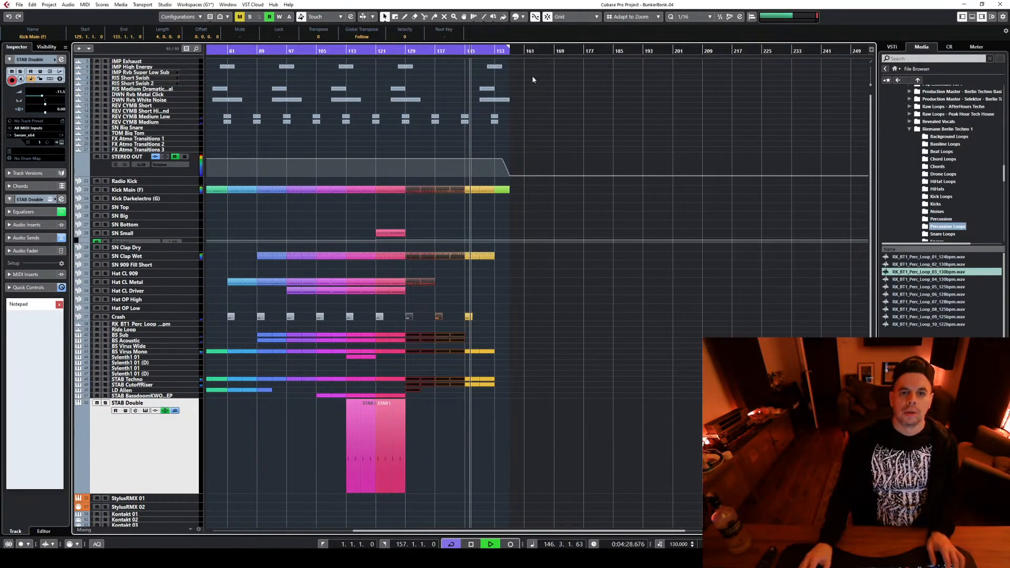
key("space")
Copy the last DWN Rvb White Noise event to bar 141 and the last IMP High Energy event to bar 143
left_click_drag(483, 100, 454, 103)
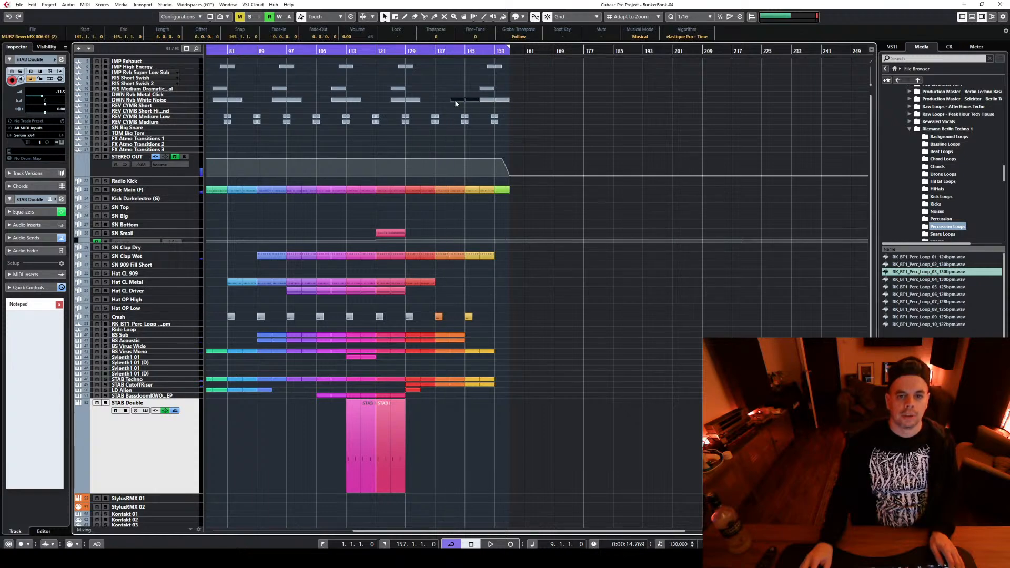
left_click(453, 48)
left_click(489, 67)
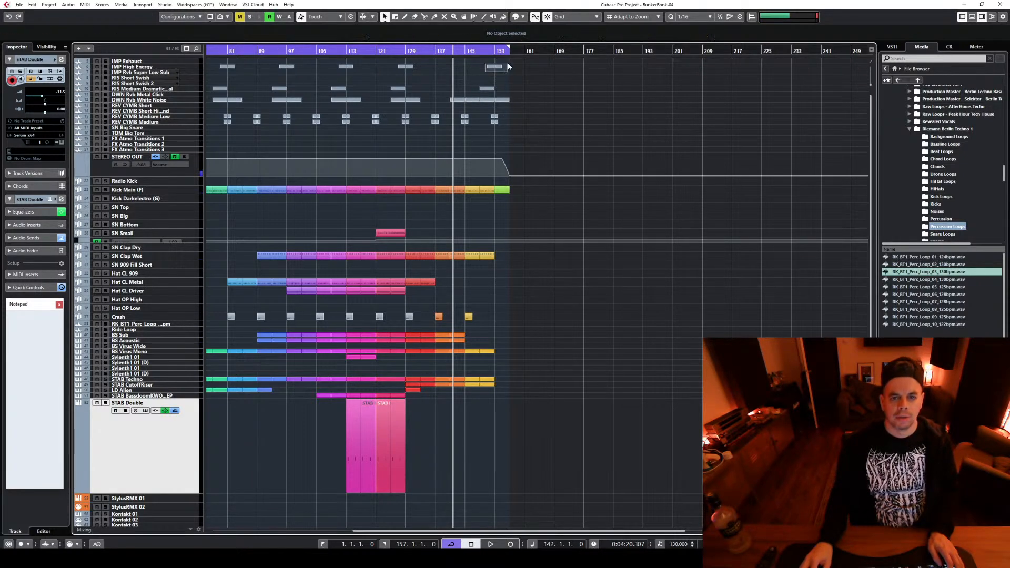
left_click_drag(489, 70, 463, 68)
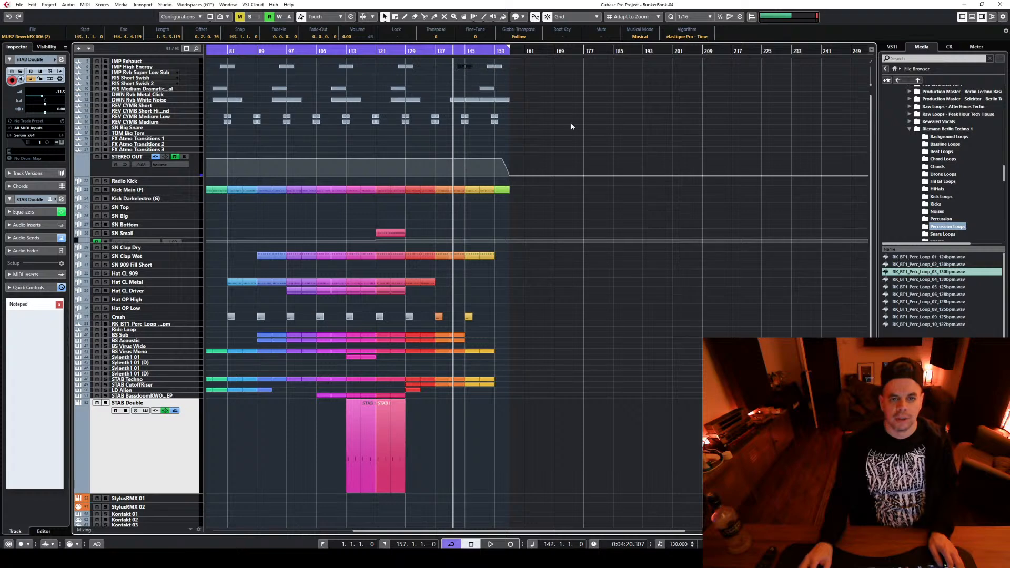
Play the ending from bar 142, reduce the height of the STAB Double track meanwhile, and stop playback
key("space")
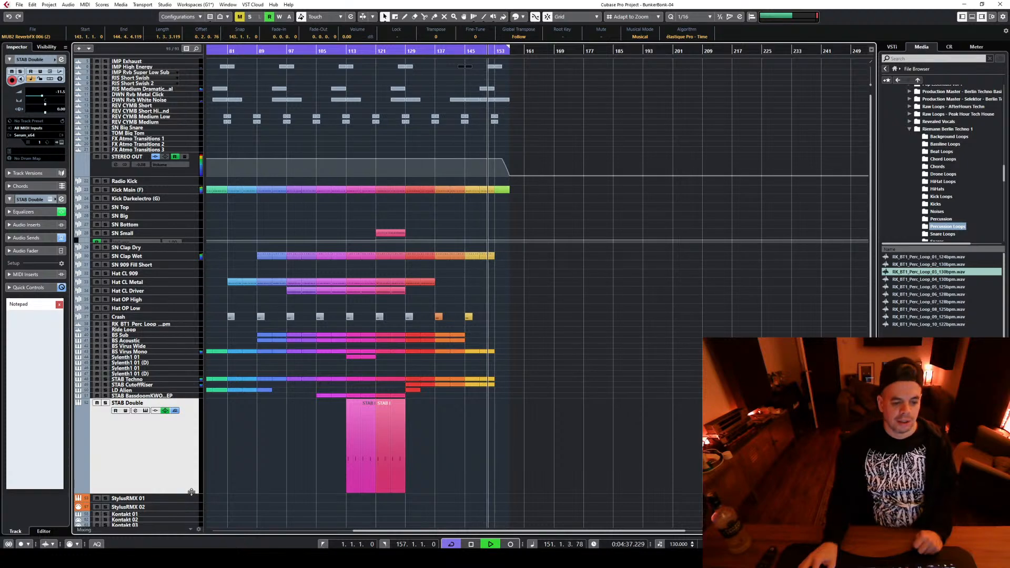
left_click_drag(191, 492, 191, 422)
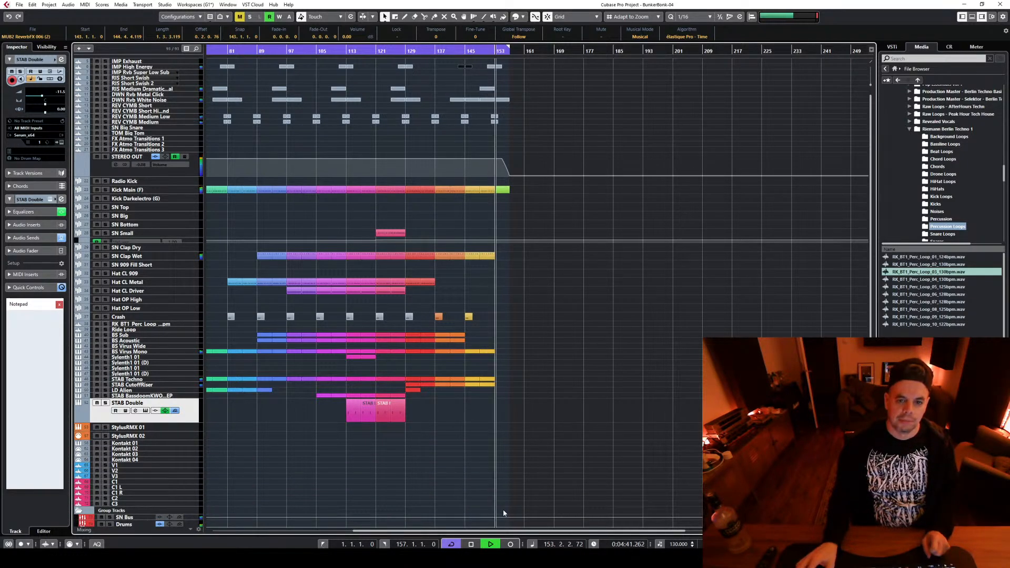
key("space")
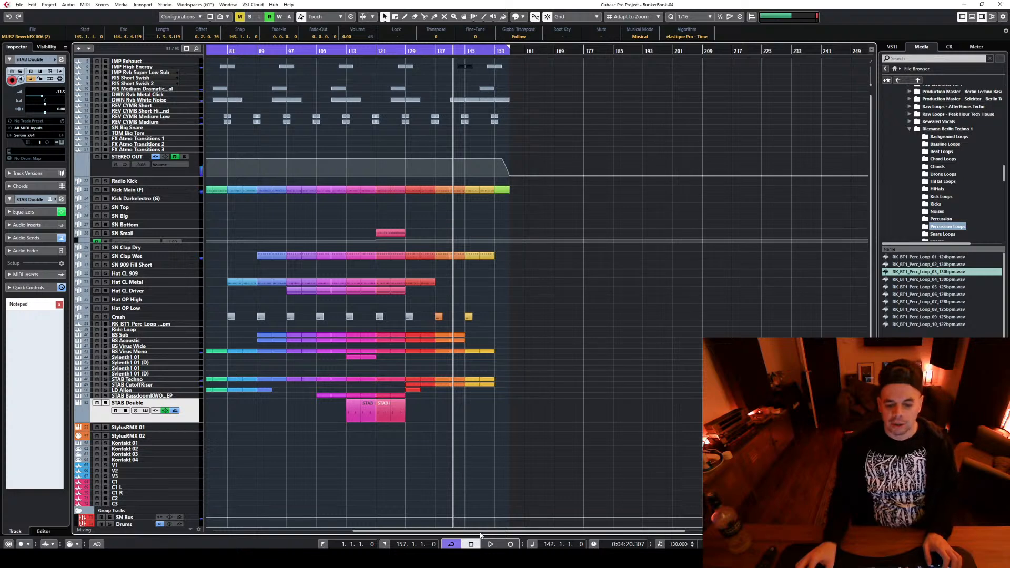
Enlarge the STEREO OUT volume automation track and select the points of the dip between bars 49 and 65
left_click_drag(478, 532, 259, 522)
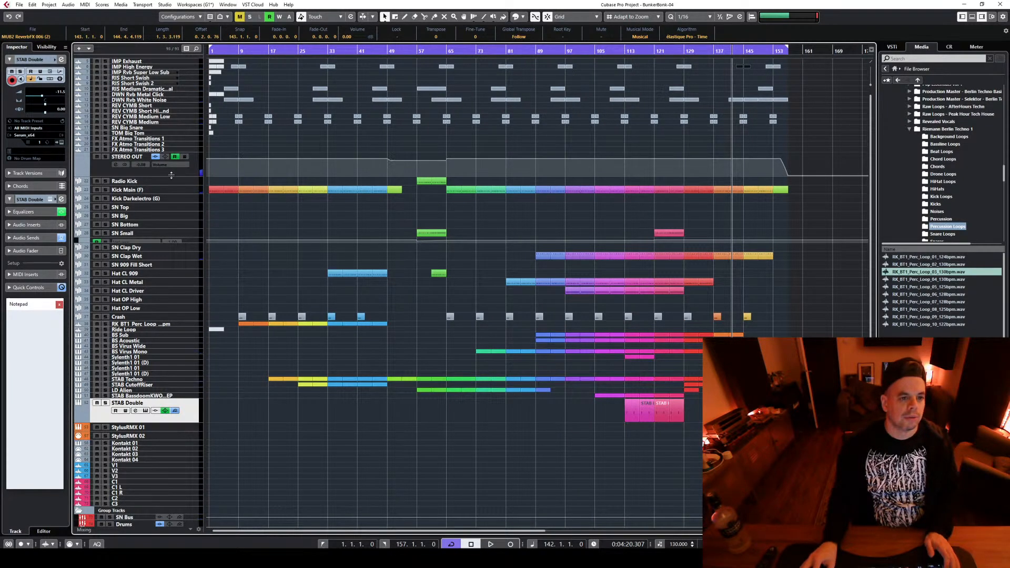
left_click_drag(171, 175, 149, 441)
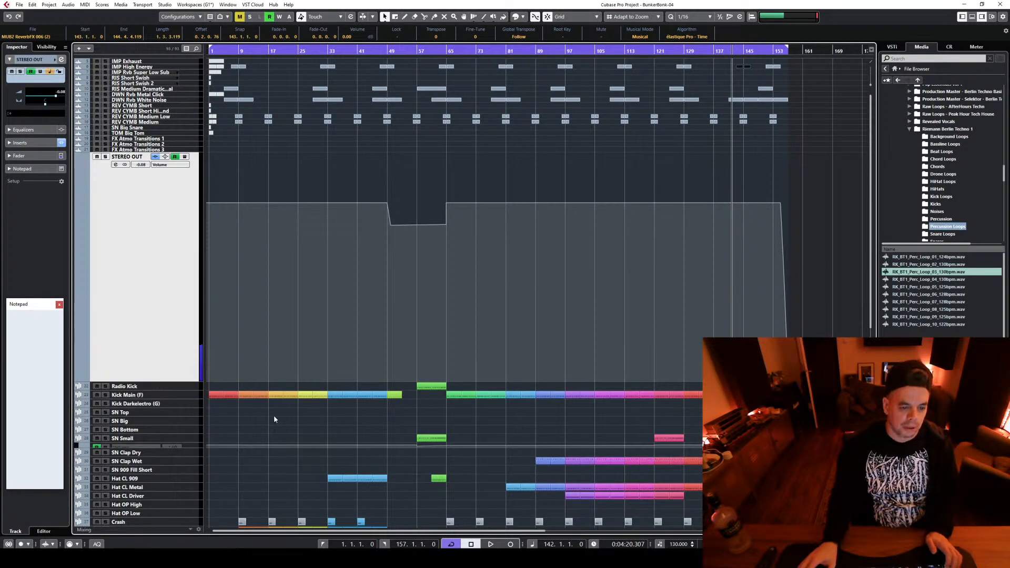
scroll(272, 420, "up", 2)
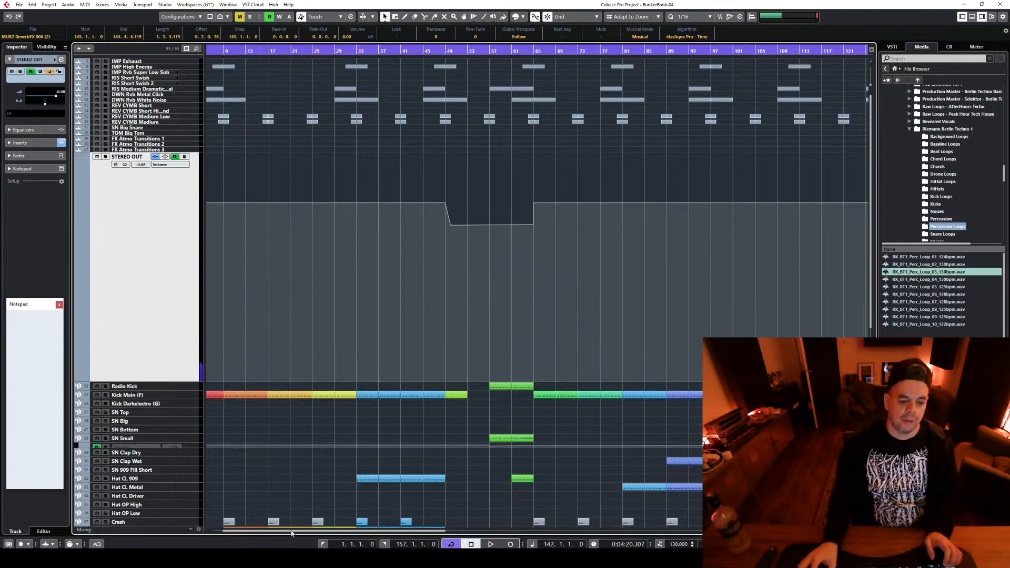
left_click_drag(292, 533, 280, 531)
left_click_drag(453, 166, 583, 253)
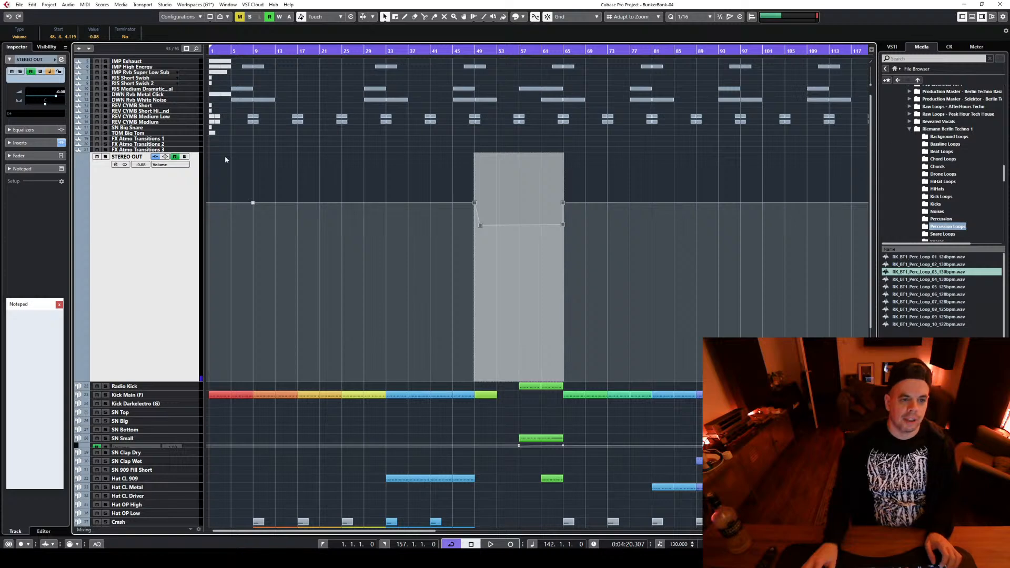
Play the opening of the song briefly from about bar 3 and stop playback
left_click(220, 50)
key("space")
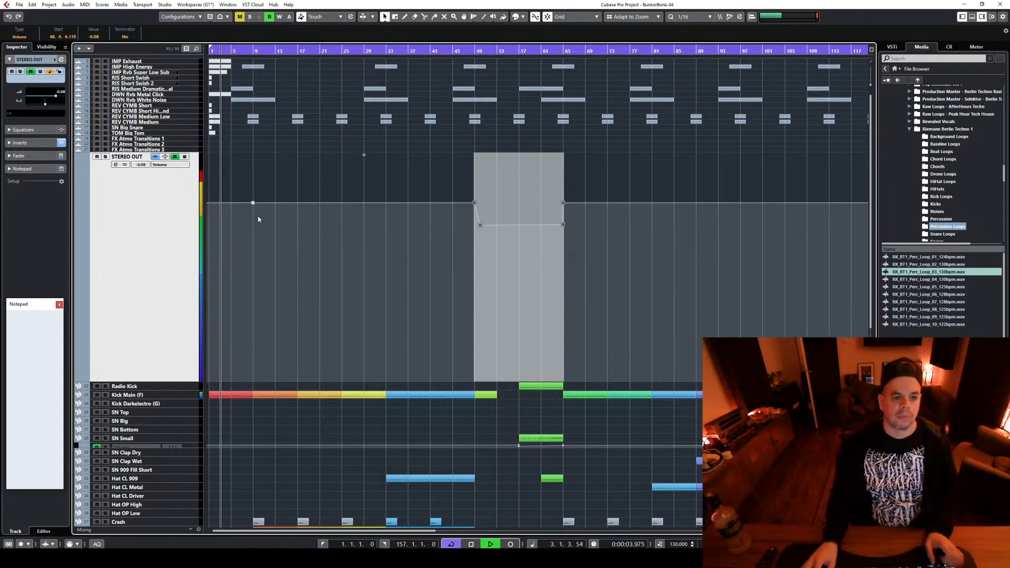
key("space")
Add STEREO OUT volume automation points every eight bars from bar 1 to bar 41, keeping them on the existing line
left_click(210, 201)
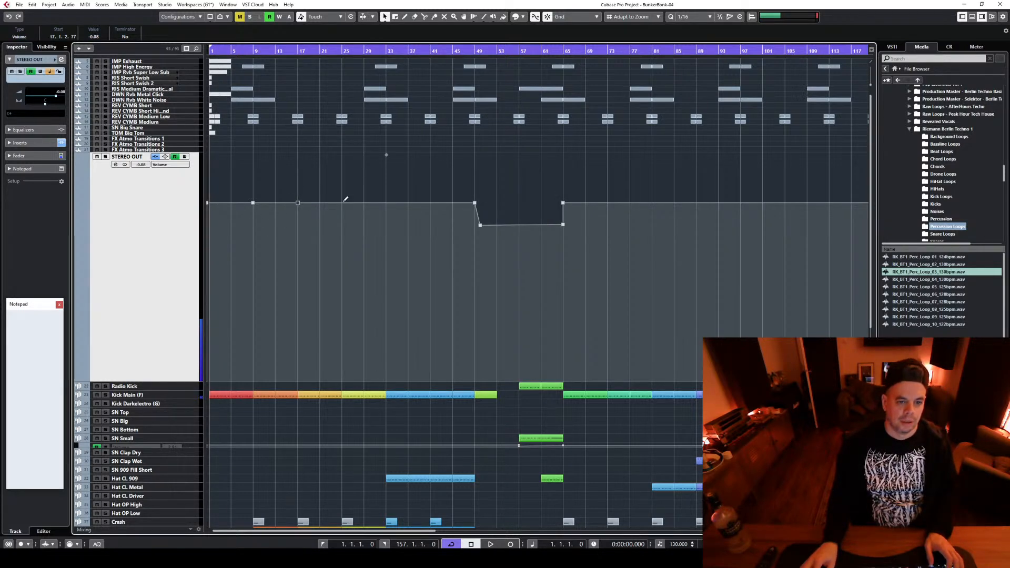
left_click(386, 203)
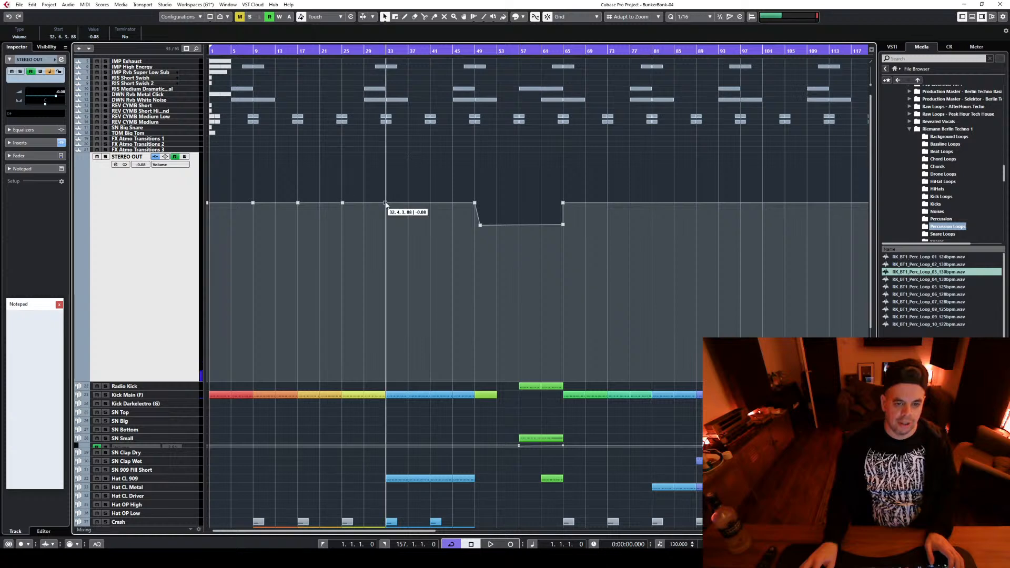
left_click(430, 201)
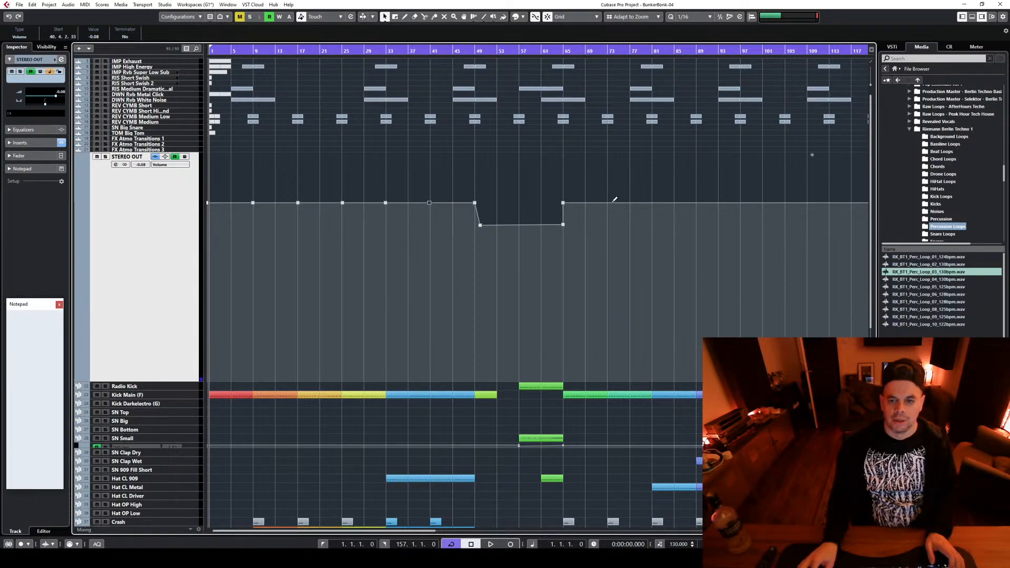
Continue the STEREO OUT volume automation points every eight bars from bar 73 to bar 121
left_click(608, 202)
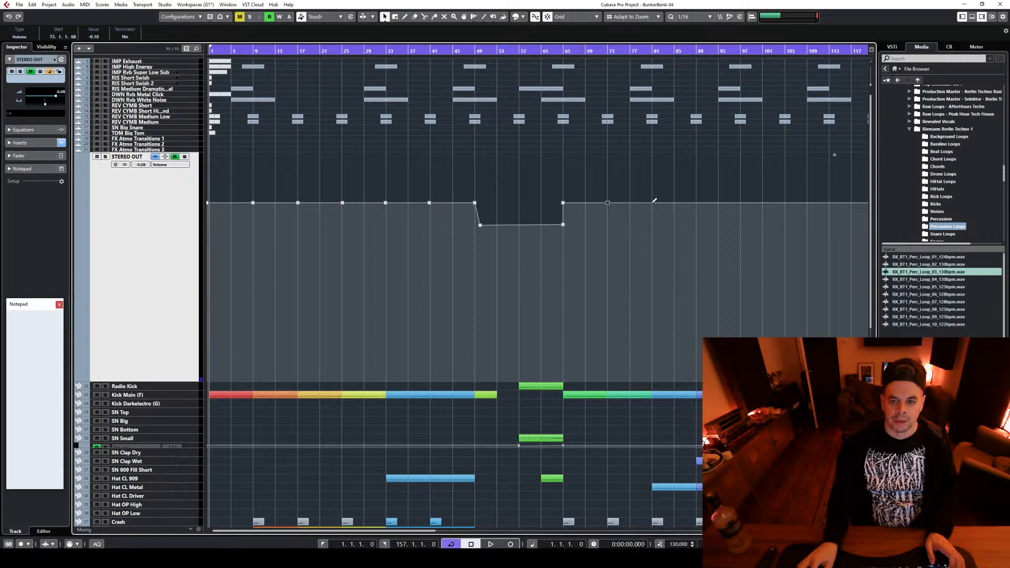
left_click(741, 203)
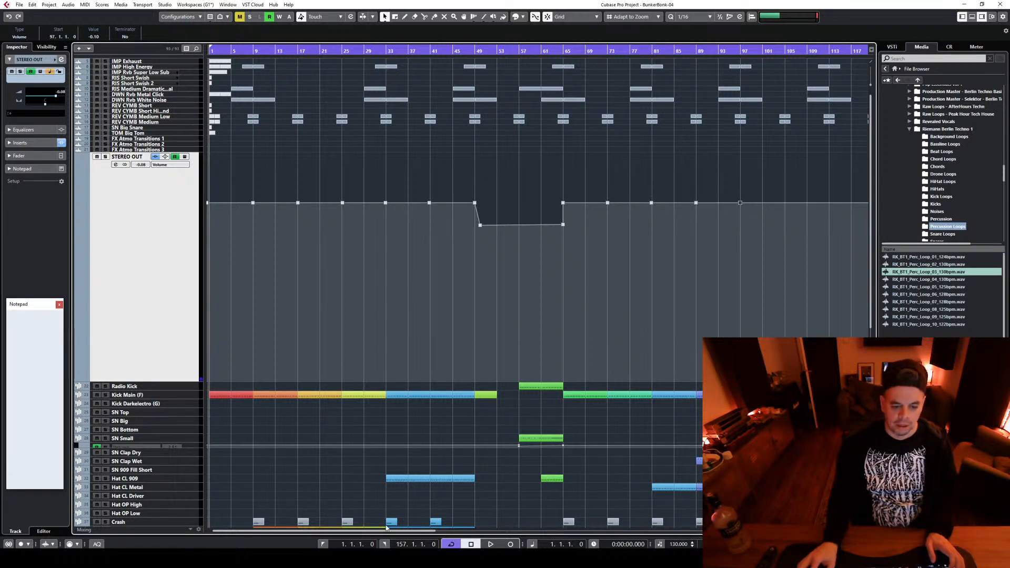
left_click_drag(386, 532, 449, 532)
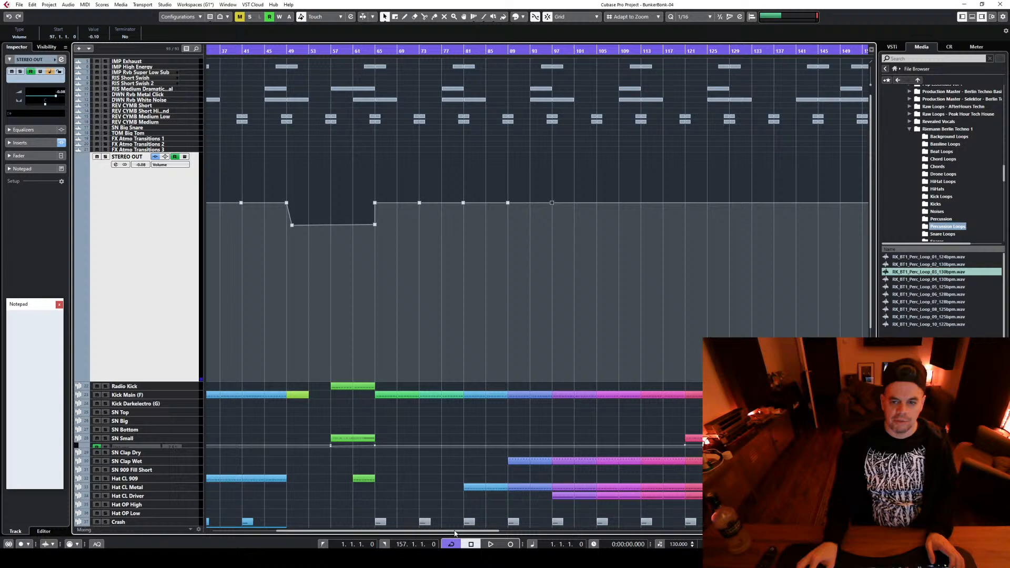
left_click(641, 203)
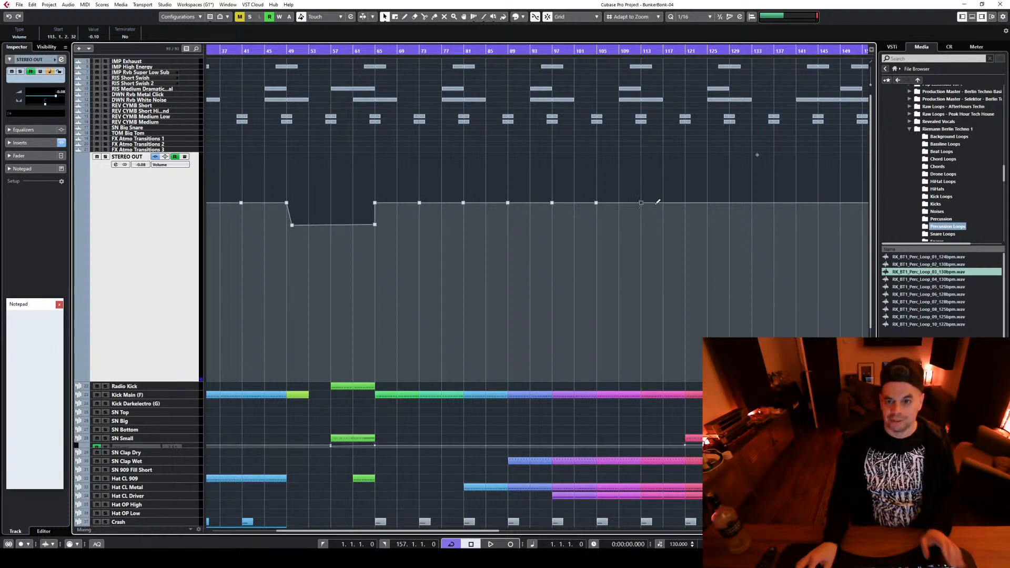
left_click(685, 202)
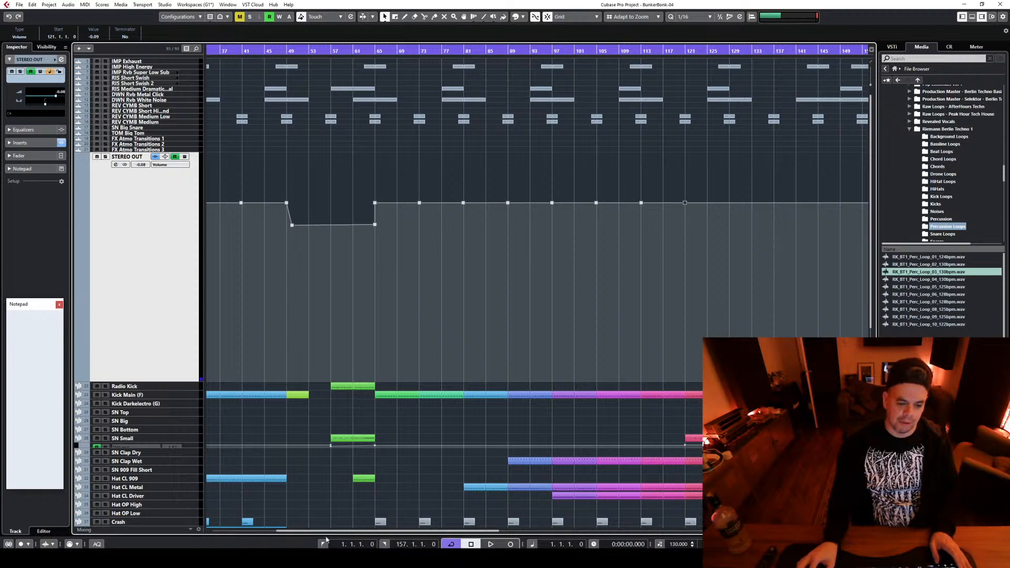
Add STEREO OUT volume points at bars 129, 137 and 145, deleting the misplaced point near bar 141, and return to the song start
scroll(549, 230, "right", 5)
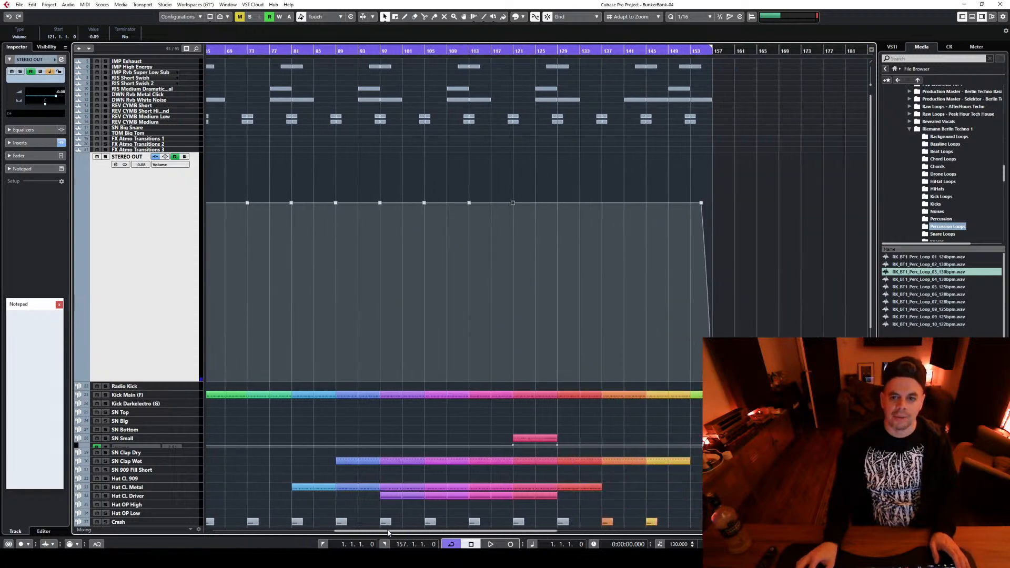
left_click(558, 202)
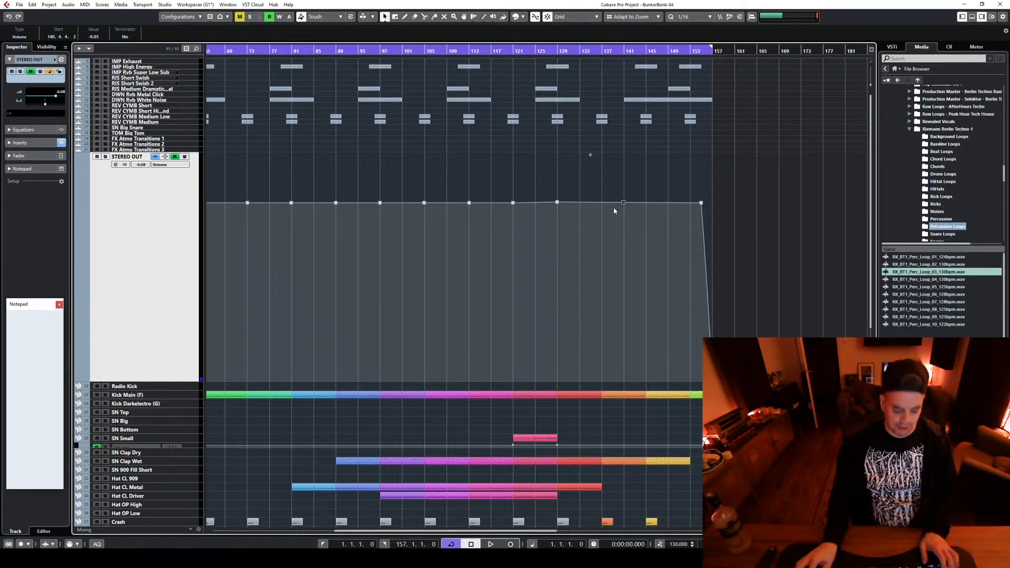
key("Delete")
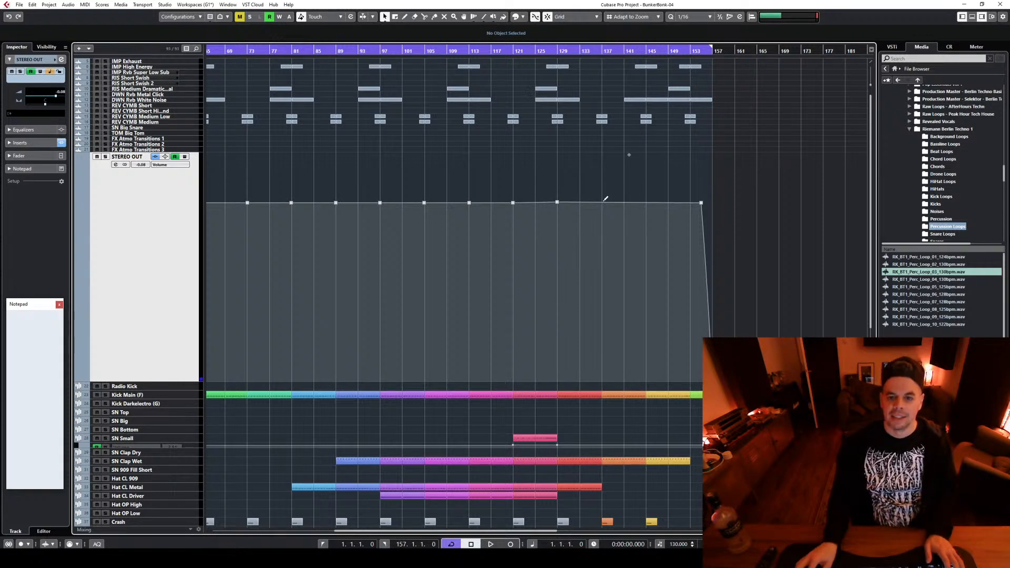
left_click(603, 201)
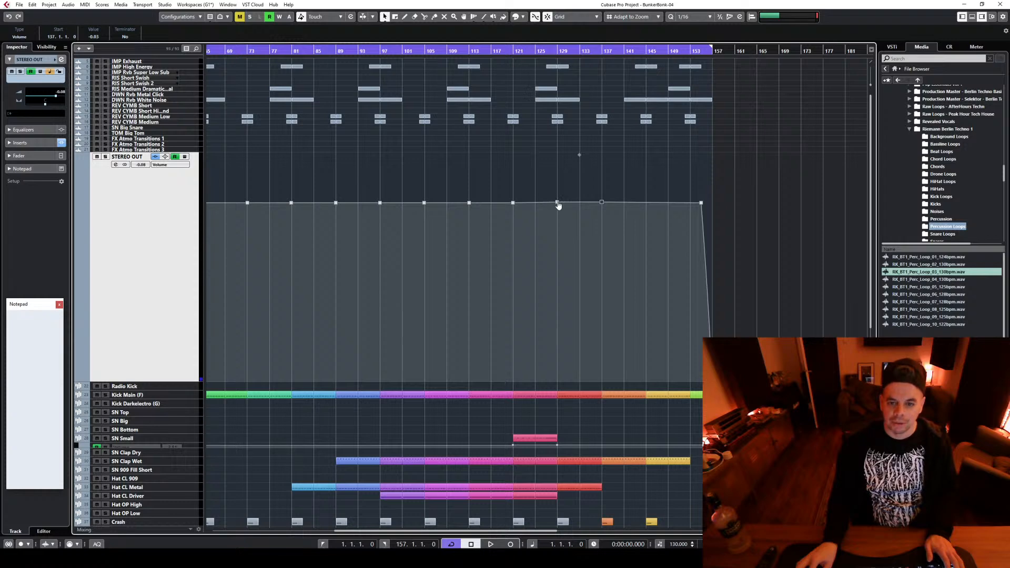
left_click(558, 203)
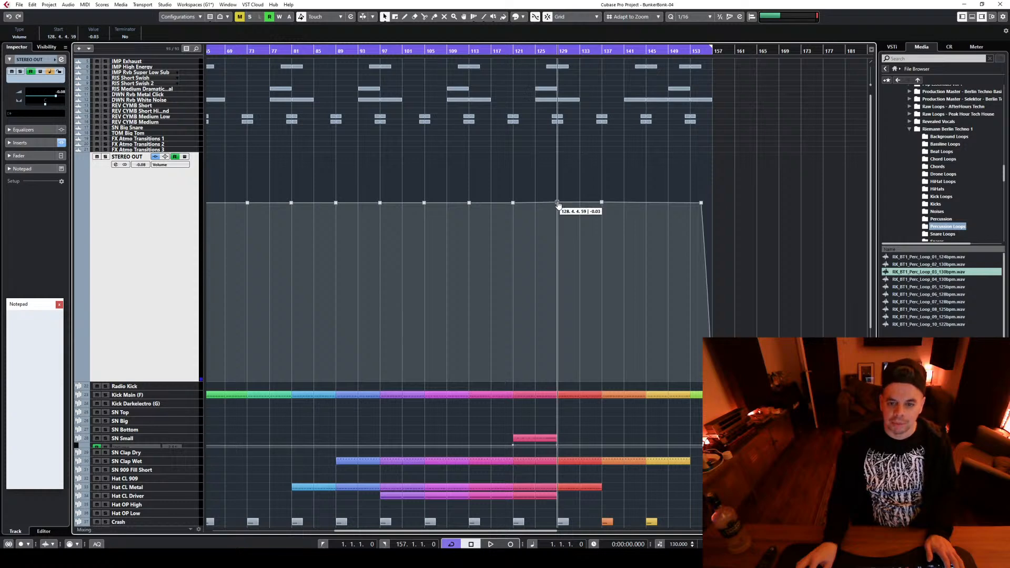
left_click(646, 201)
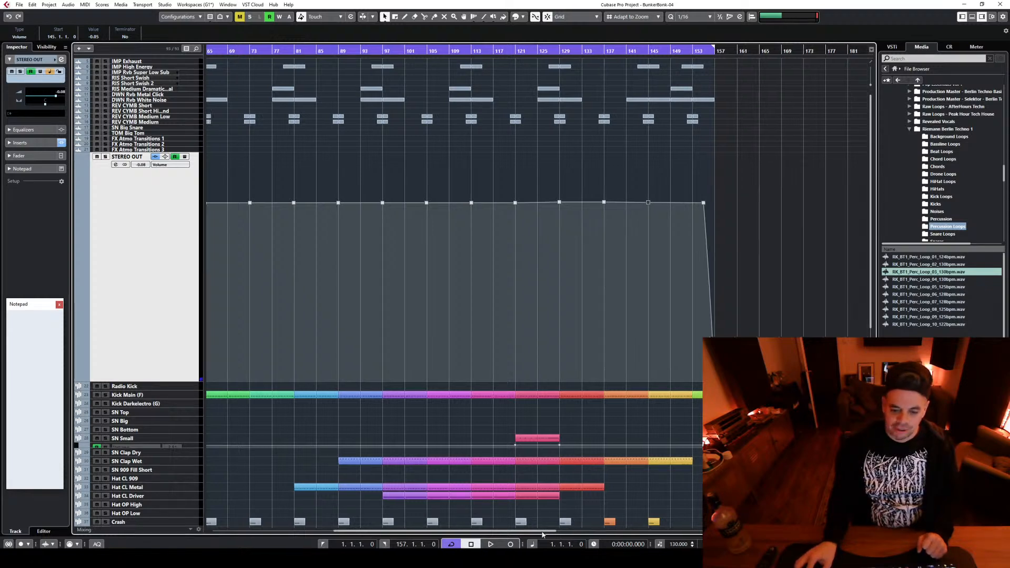
left_click(290, 532)
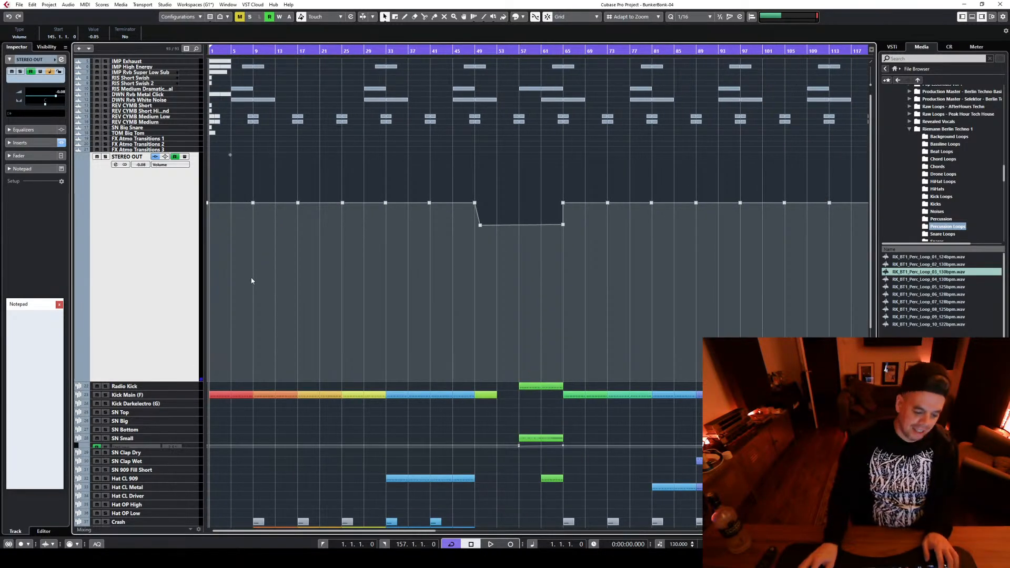
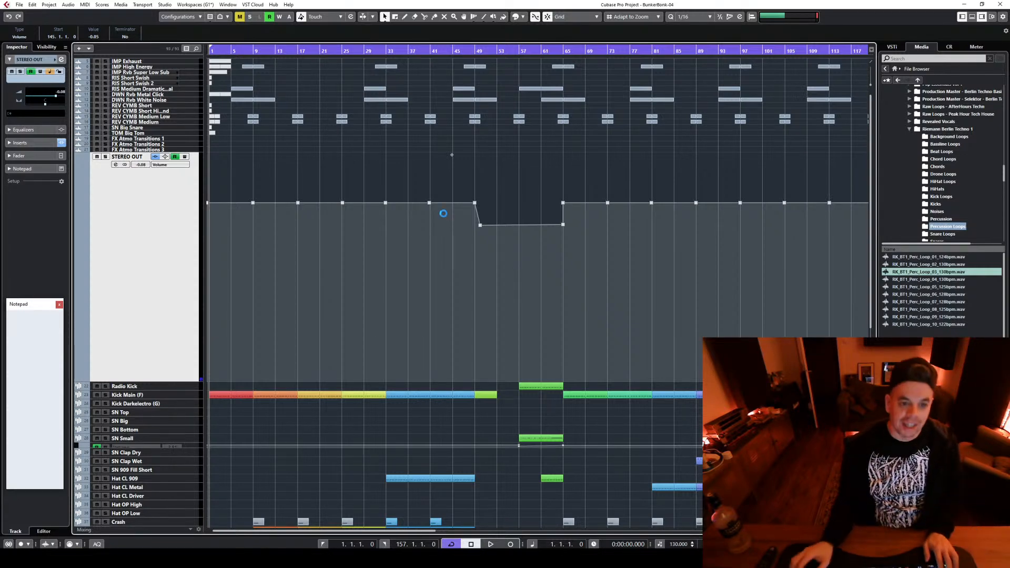
Play the song briefly from about bar 14 and stop playback
left_click(291, 200)
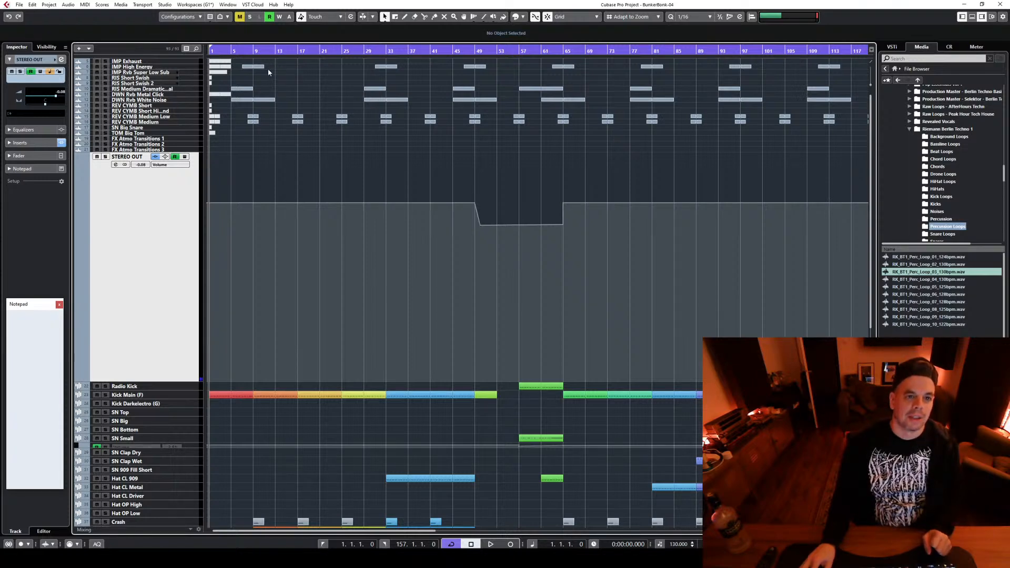
left_click(279, 51)
key("space")
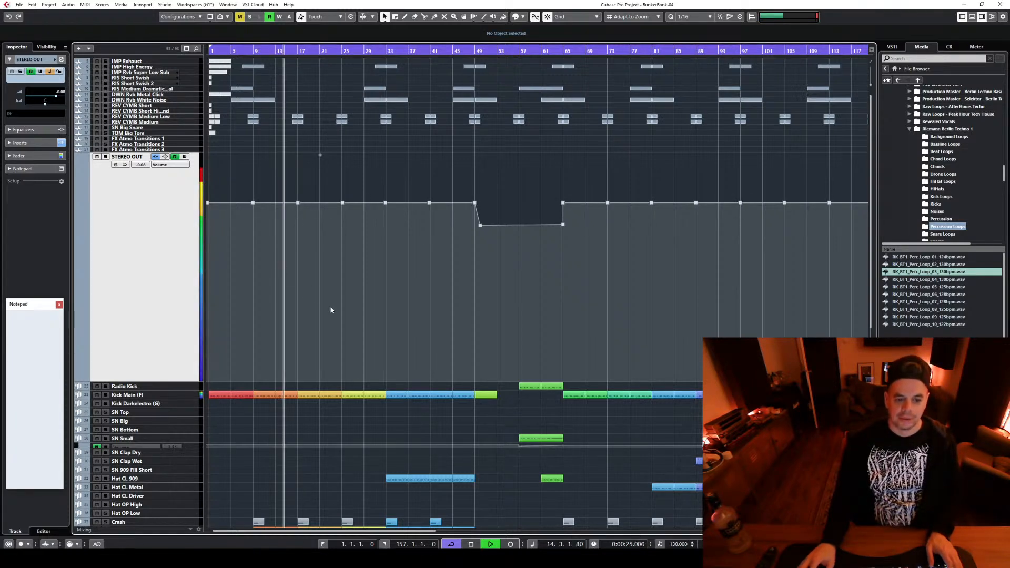
key("space")
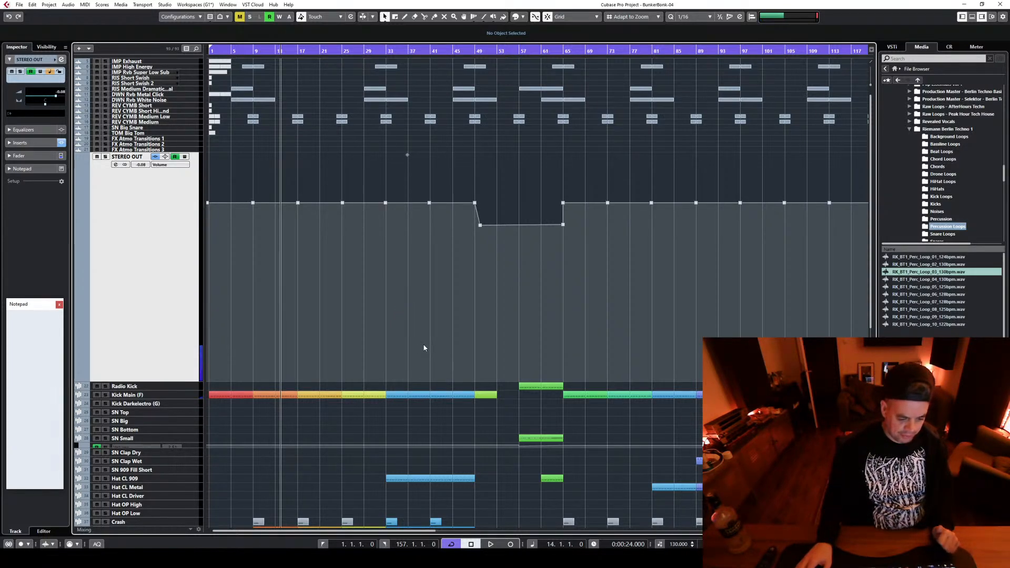
scroll(426, 330, "down", 3)
scroll(426, 328, "up", 3)
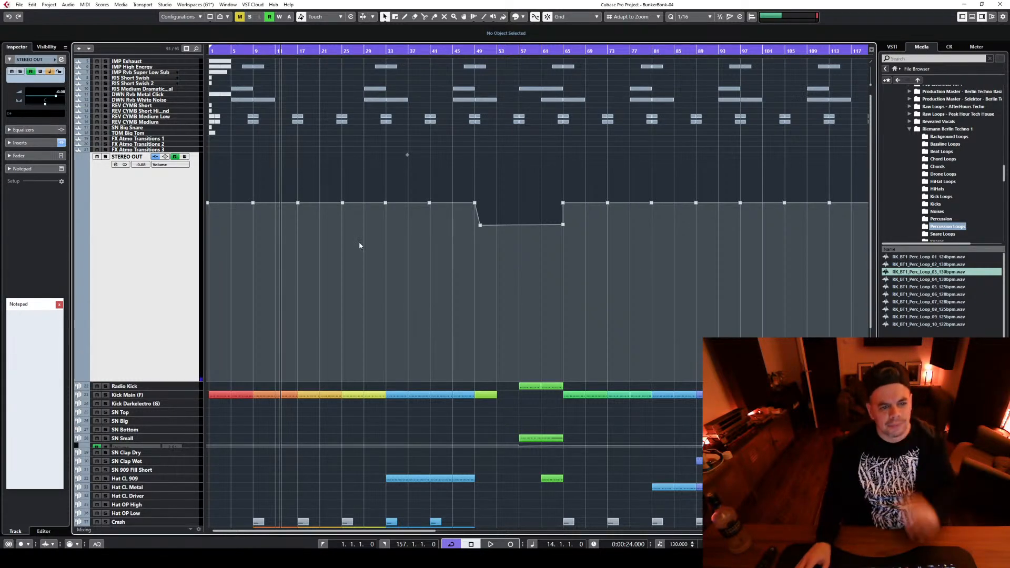
Shape a STEREO OUT volume dip from about bar 14 down to about -1.02 at bar 17, with a curved onset
mouse_move(285, 200)
left_mouse_down()
mouse_move(303, 213)
mouse_move(279, 208)
left_mouse_up()
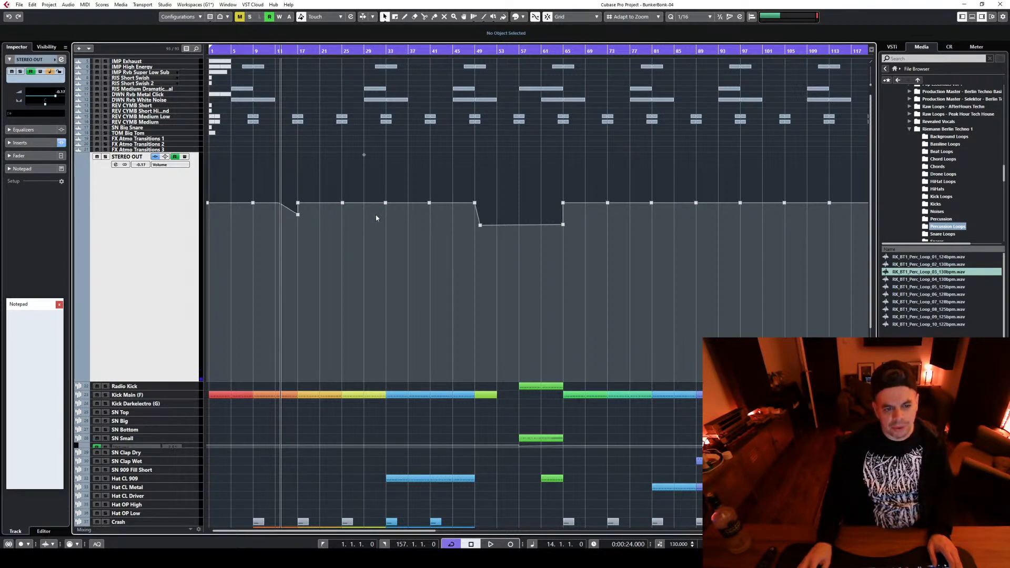
left_click(297, 214)
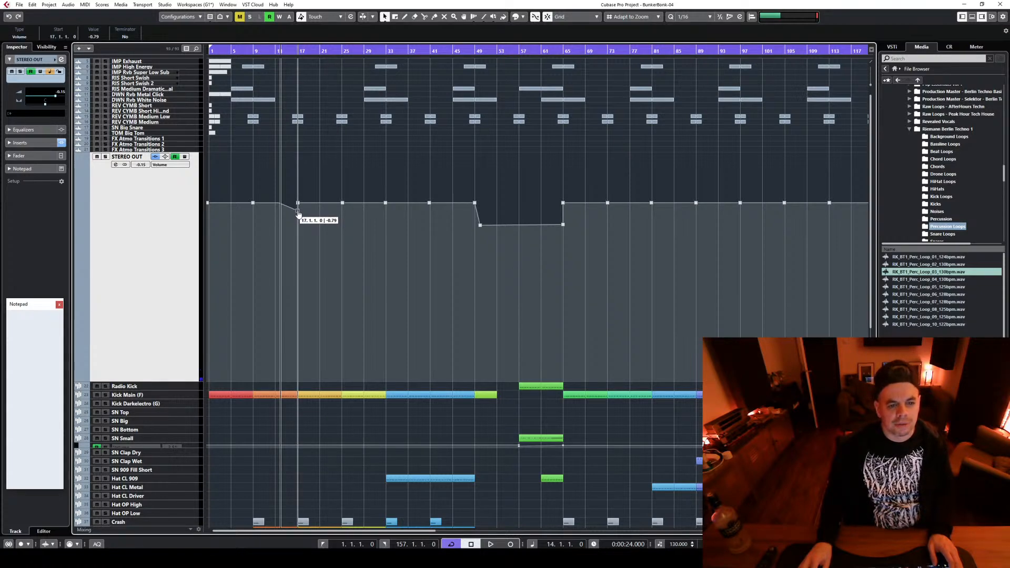
left_click_drag(297, 213, 313, 237)
key("ctrl+z")
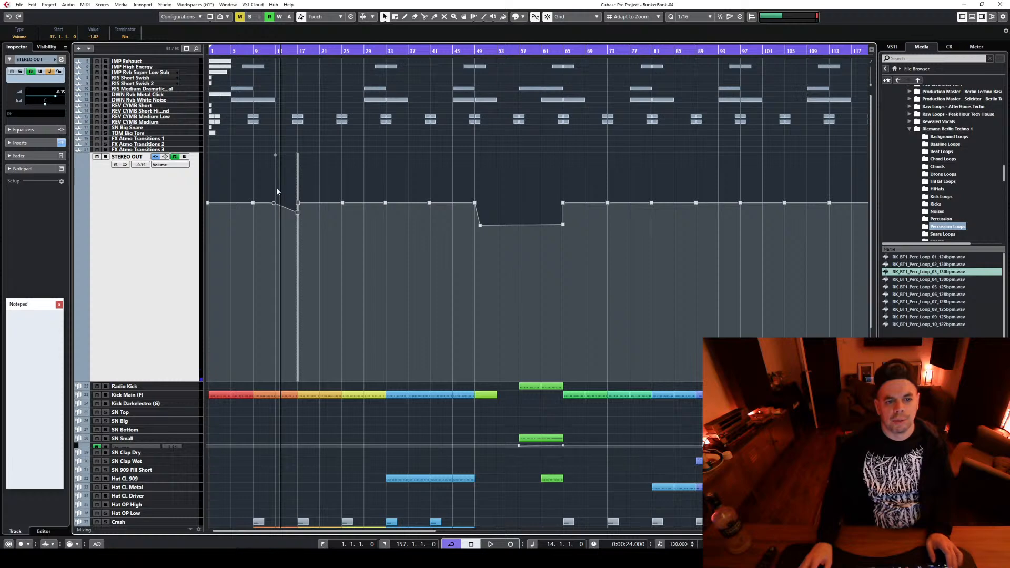
left_click(277, 206)
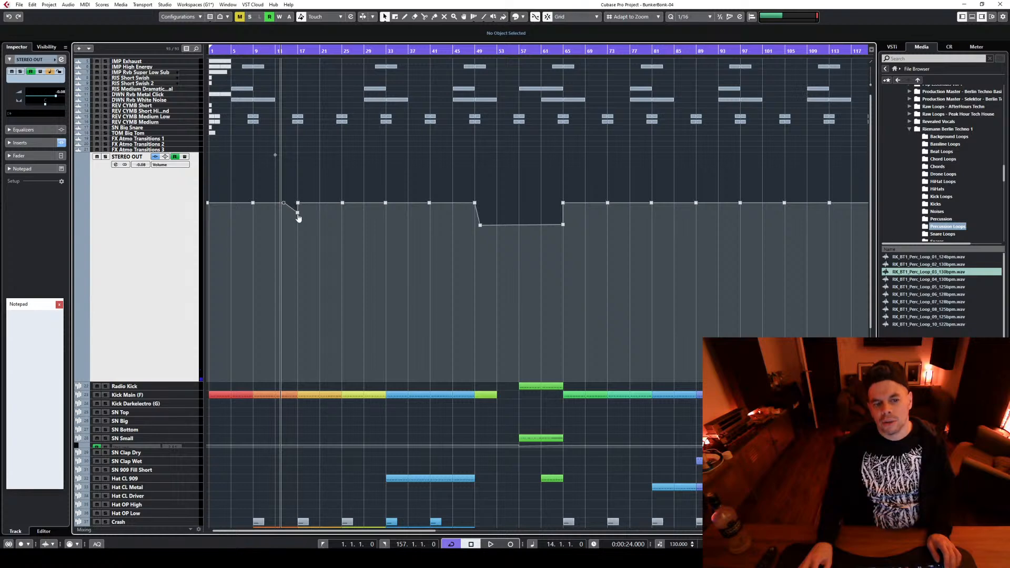
left_click_drag(296, 188, 352, 239)
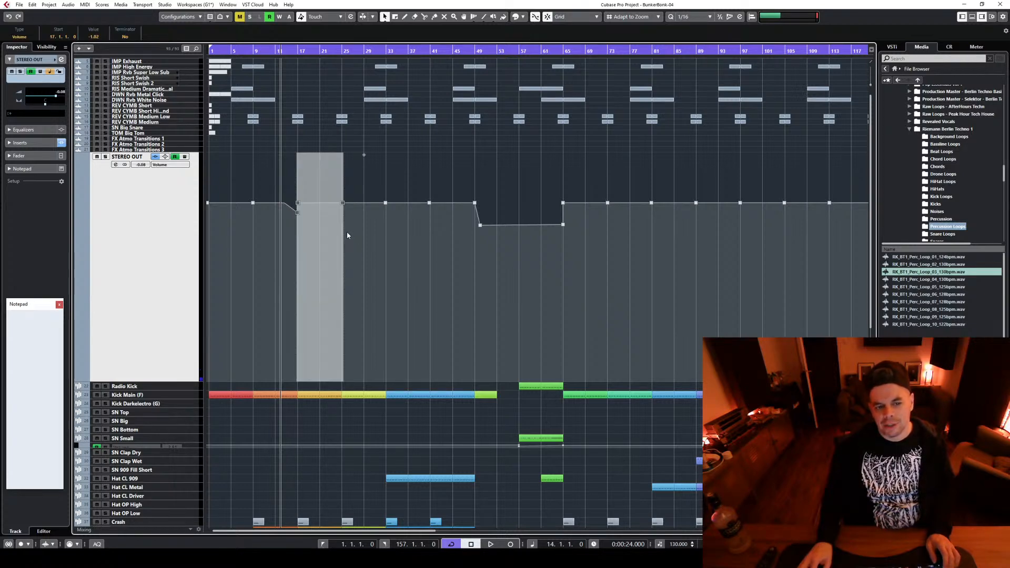
Add a matching curved STEREO OUT volume dip ending just before bar 25 at about -1.26
scroll(341, 236, "up", 2, "ctrl")
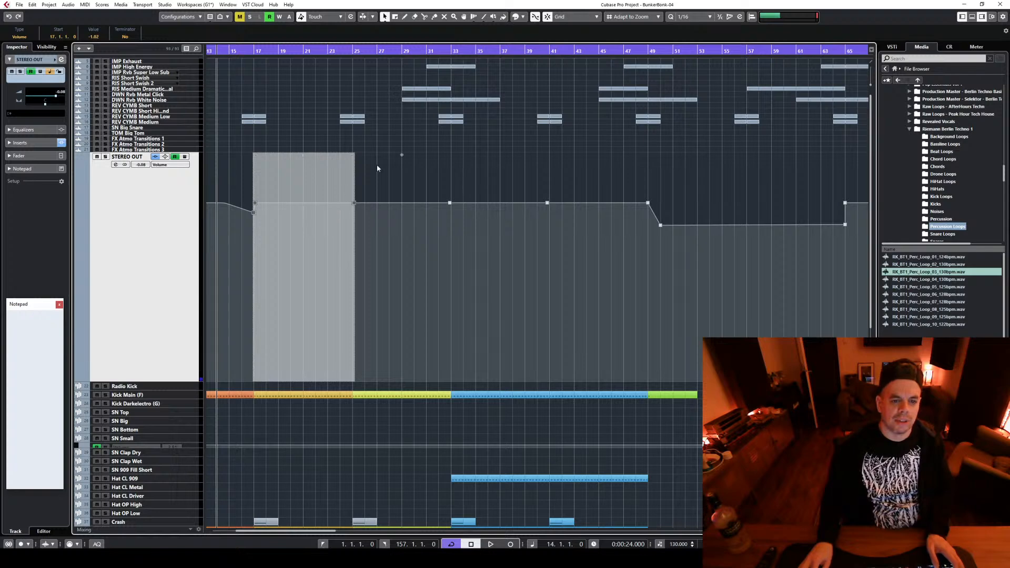
left_click(409, 174)
left_click(354, 204)
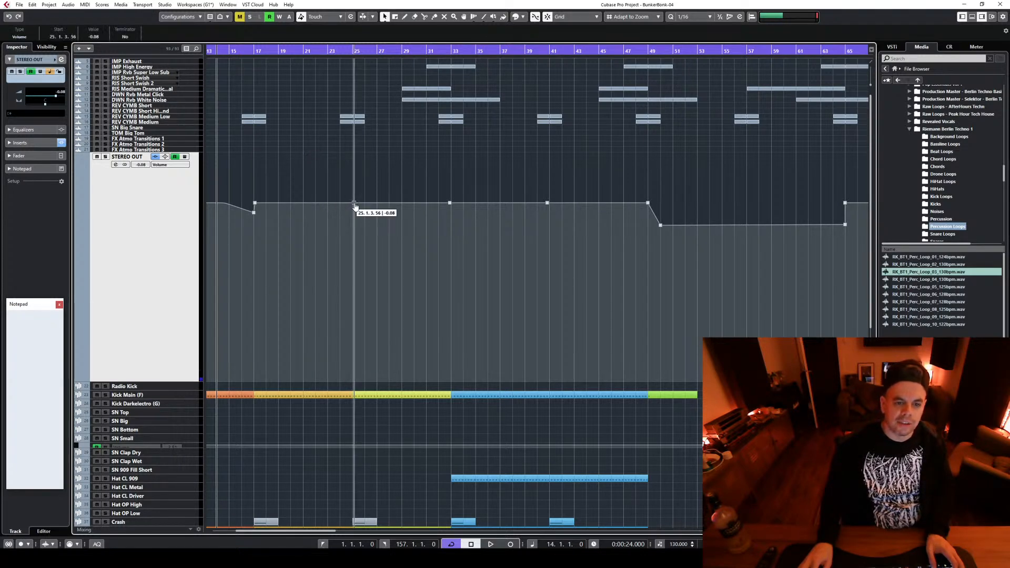
left_click_drag(352, 203, 357, 229)
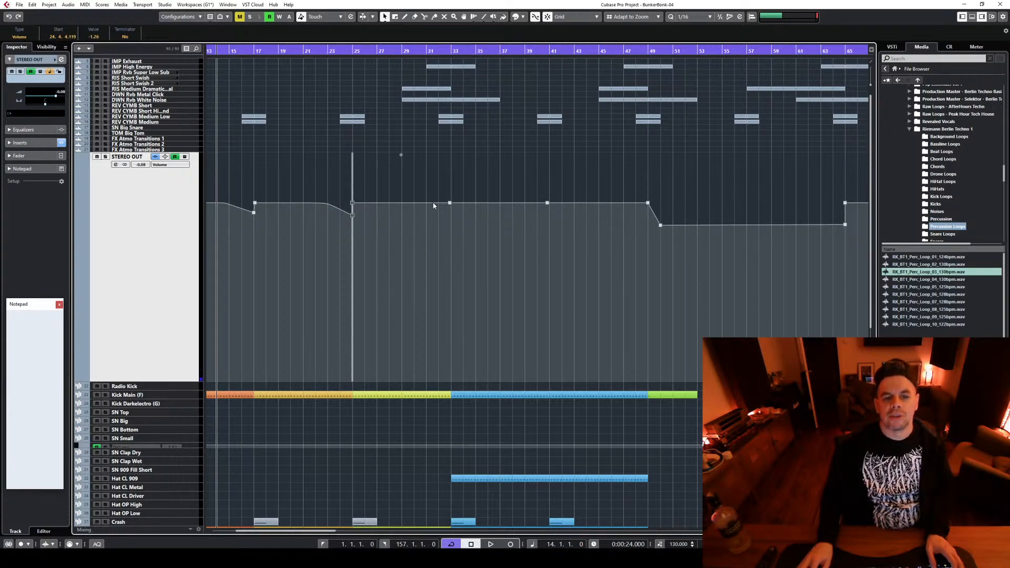
Add a curved volume dip leading into bar 33 and align the upper volume point at bar 17 with the bar line
left_click_drag(430, 200, 458, 217)
left_click(259, 200)
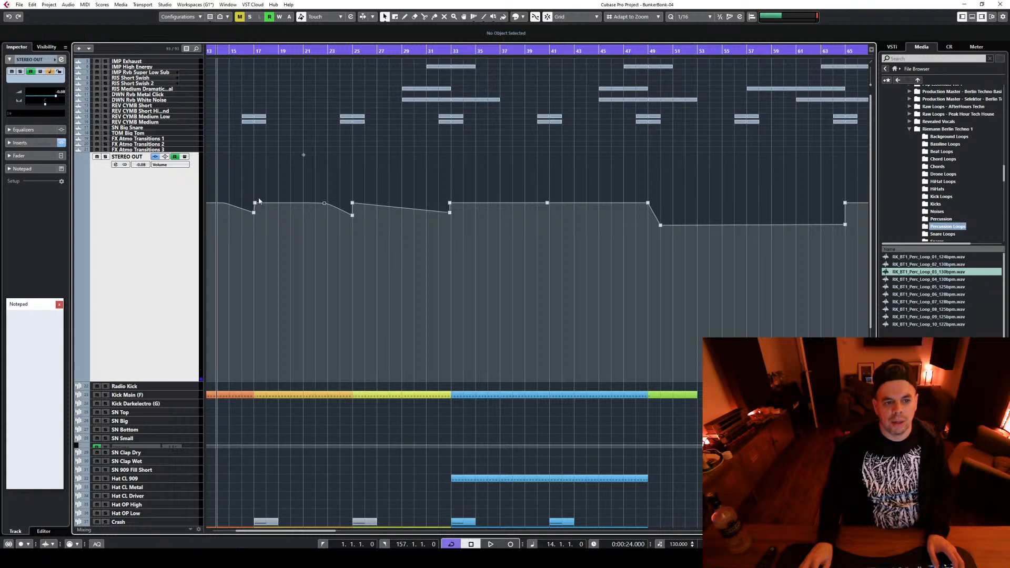
left_click_drag(255, 204, 318, 208)
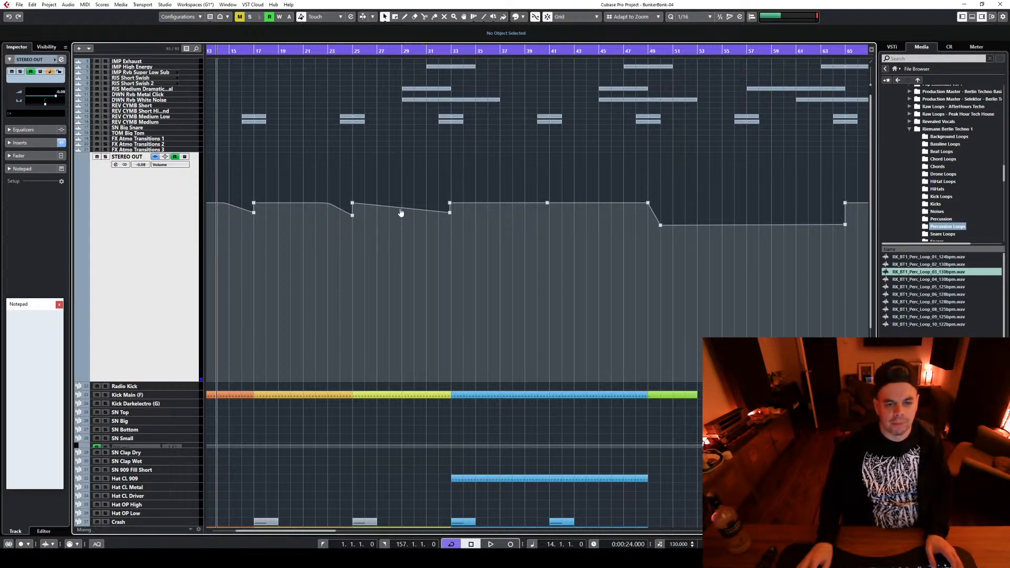
left_click_drag(401, 213, 412, 205)
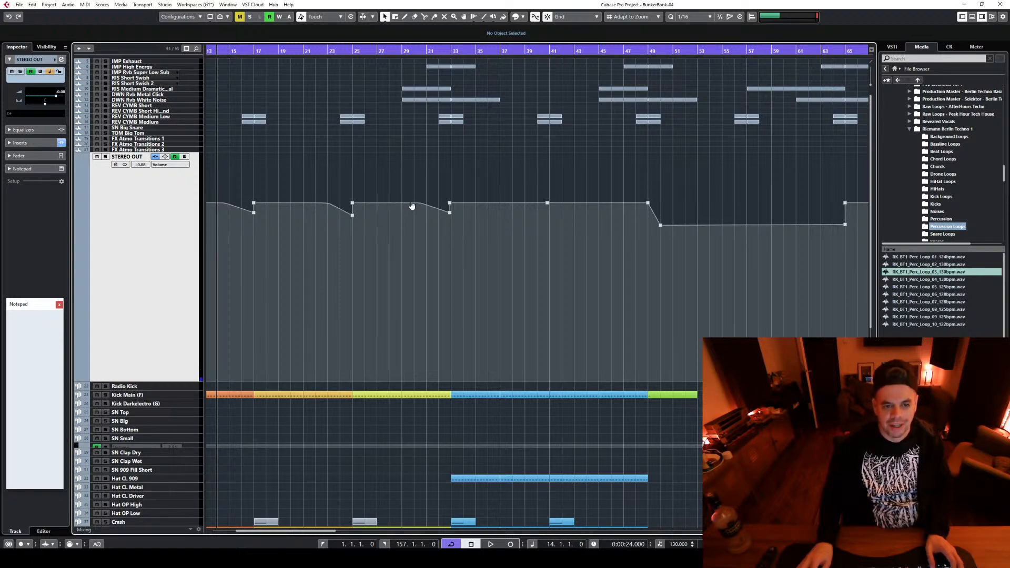
Align the dip points at bar 33, lowering the bottom to -1.42, and shape a curved dip to -1.26 just before bar 41
left_click(451, 203)
left_click(450, 212)
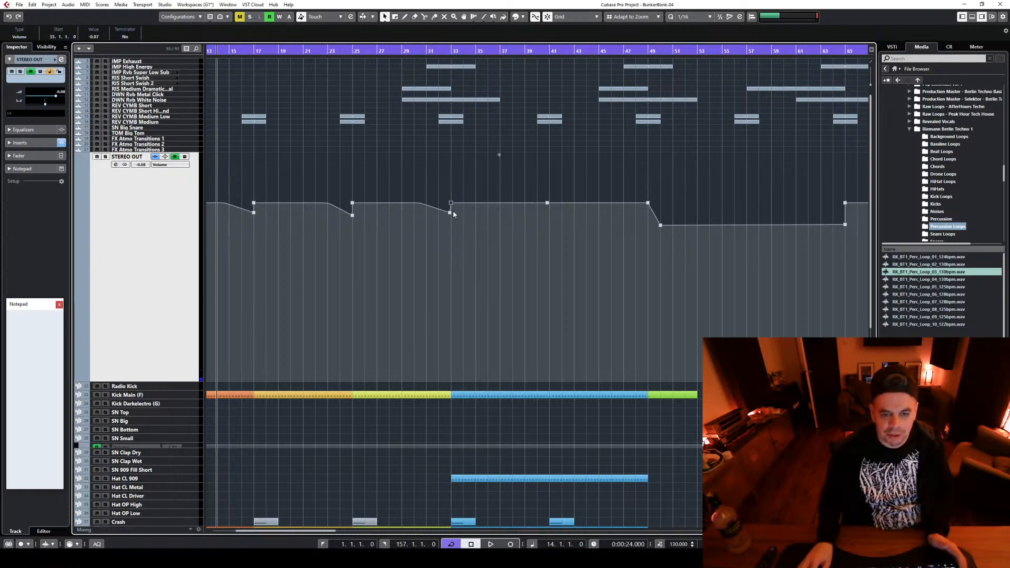
left_click_drag(450, 215, 451, 219)
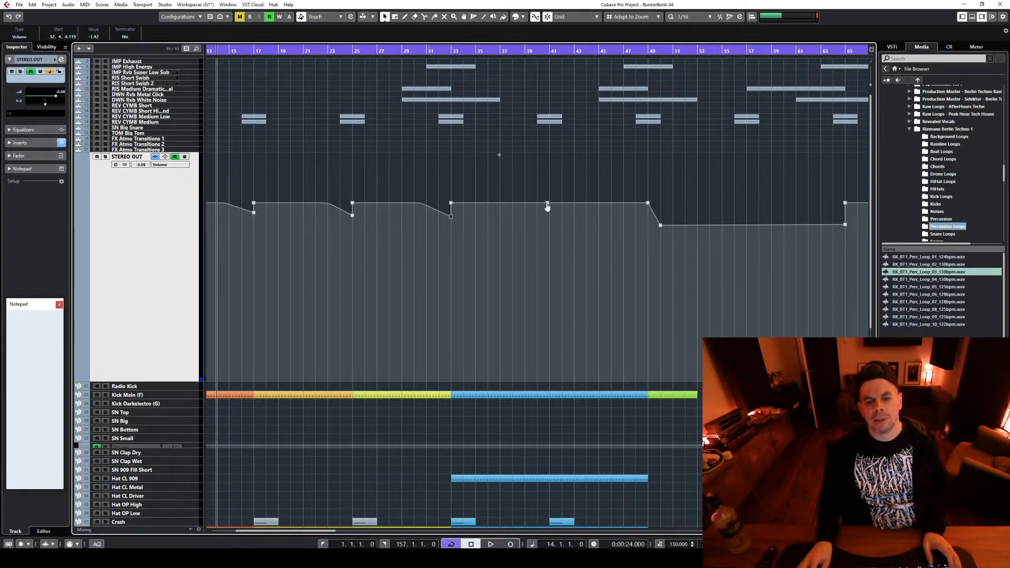
left_click_drag(547, 207, 562, 218)
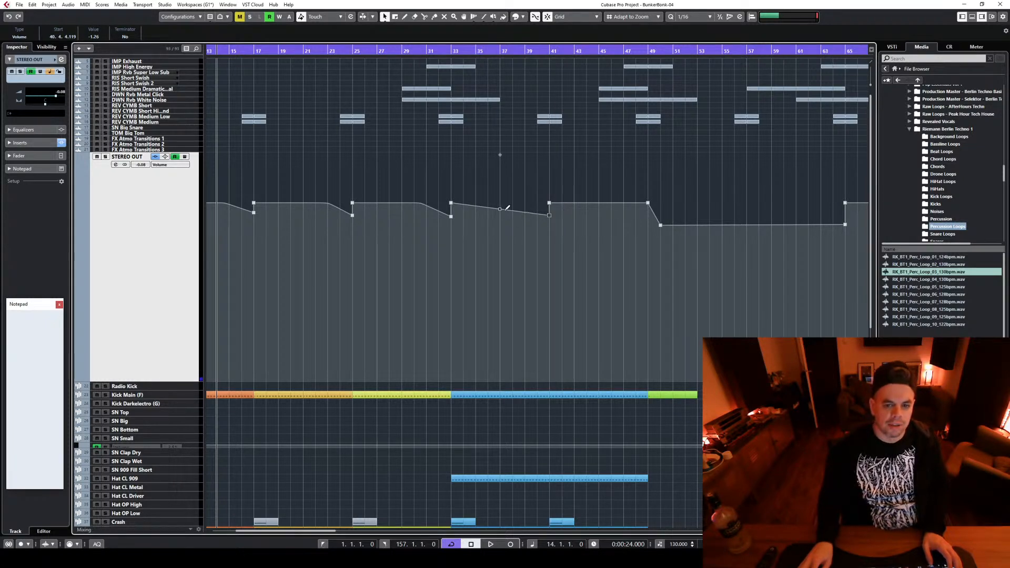
left_click_drag(501, 212, 513, 208)
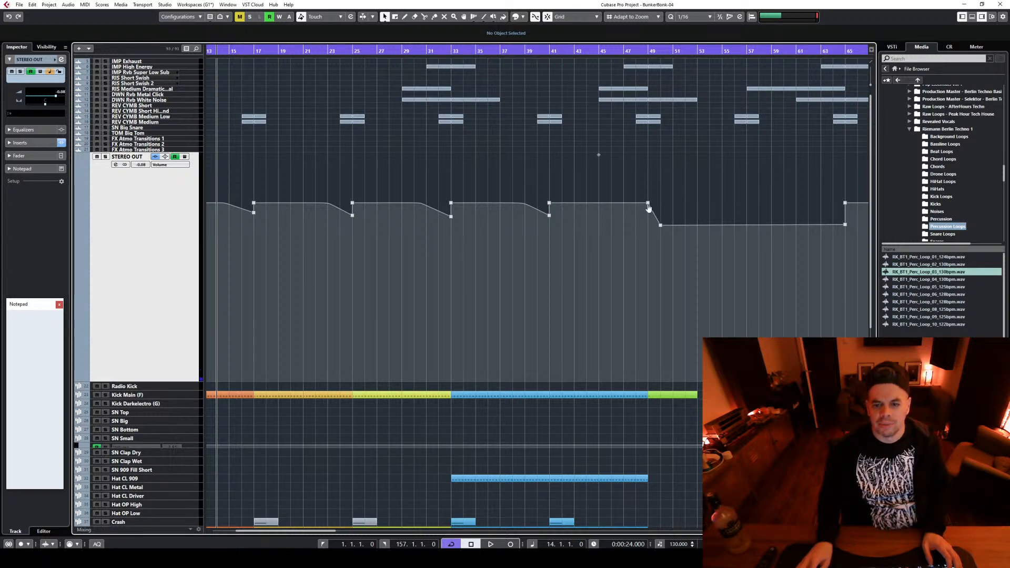
Try a curved STEREO OUT volume dip to -1.18 just before bar 49
mouse_move(629, 202)
left_mouse_down()
mouse_move(648, 214)
mouse_move(647, 203)
left_mouse_up()
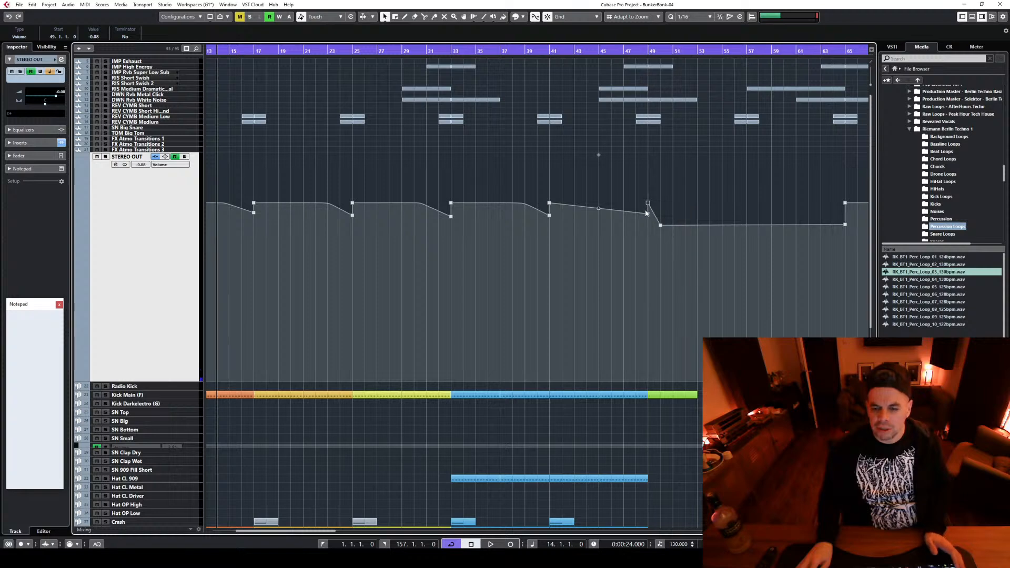
left_click(648, 214)
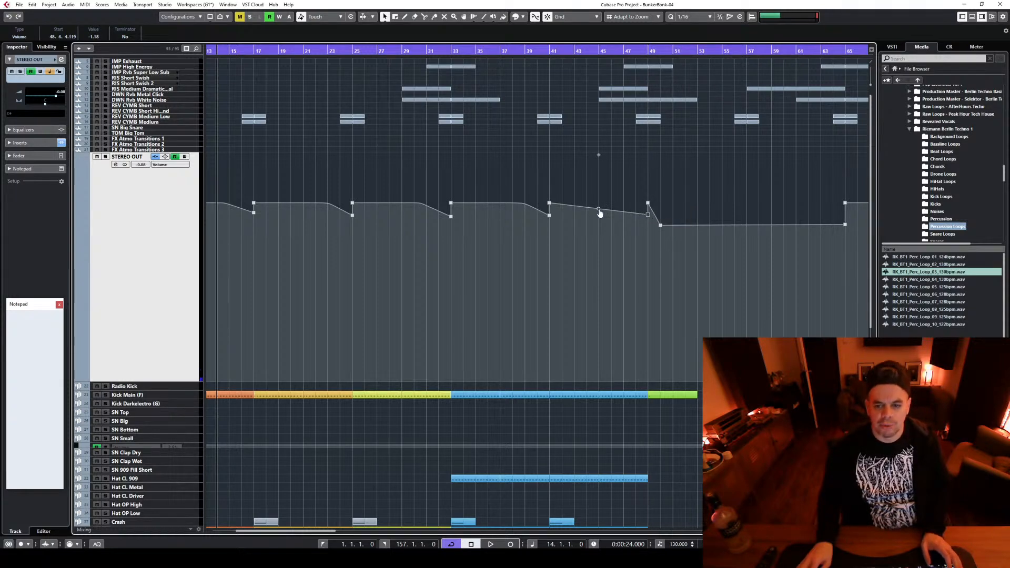
left_click_drag(599, 212, 617, 209)
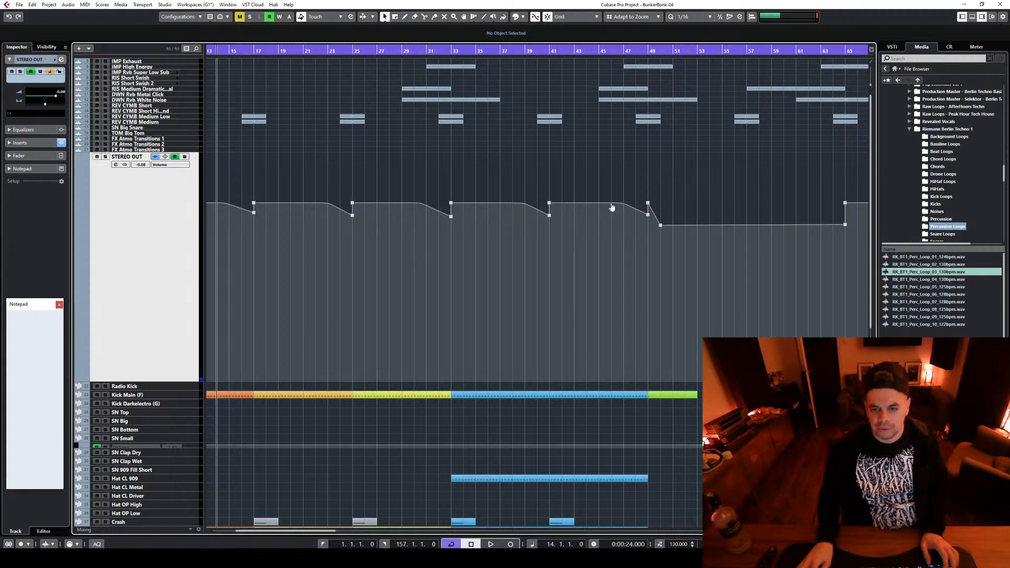
left_click_drag(602, 194, 623, 206)
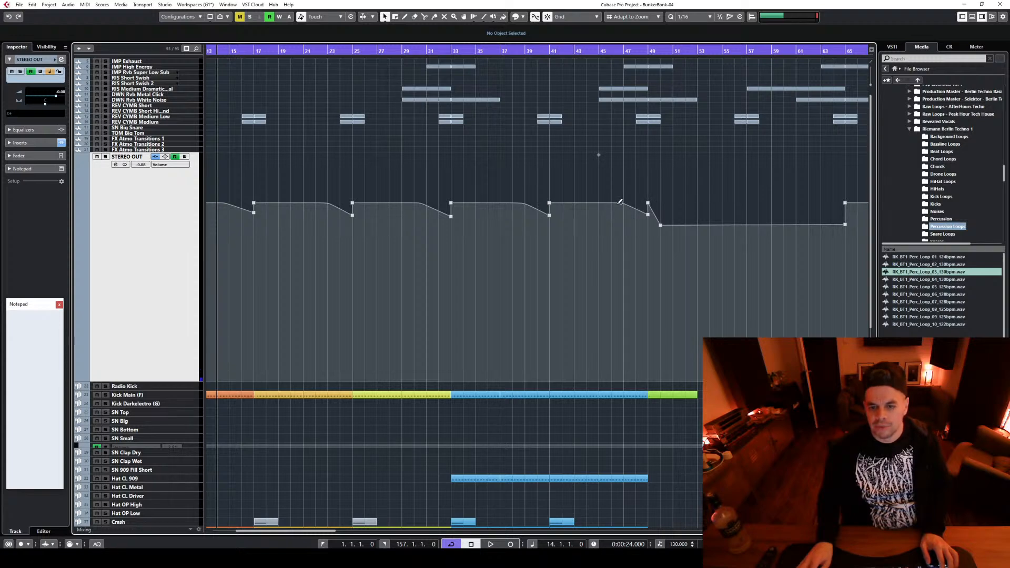
mouse_move(622, 205)
left_mouse_down()
mouse_move(595, 205)
mouse_move(619, 205)
left_mouse_up()
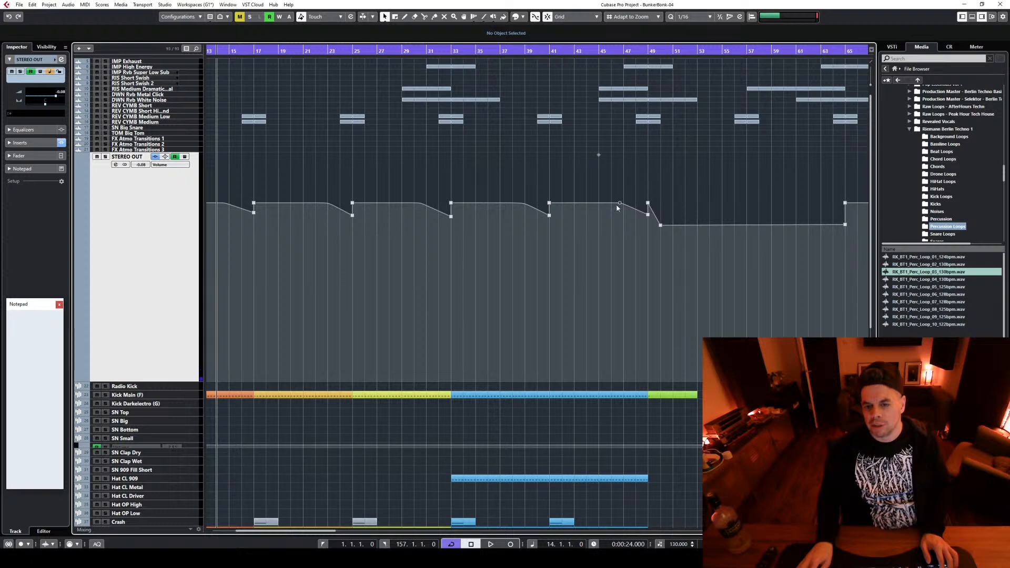
Remove the volume dip just before bar 49, restoring the level line up to the breakdown
left_click_drag(307, 531, 330, 535)
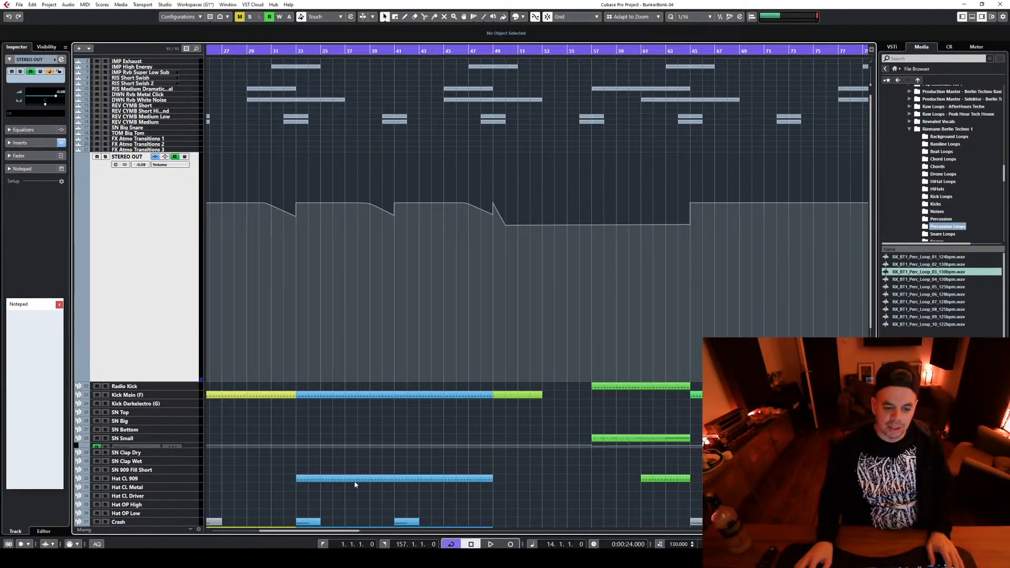
left_click(493, 215)
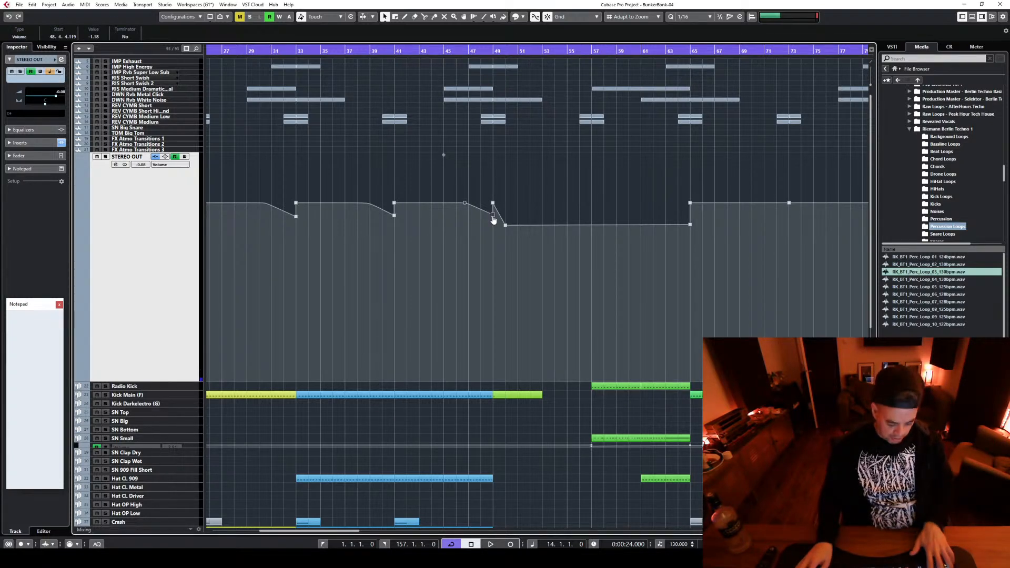
left_click_drag(492, 220, 492, 208)
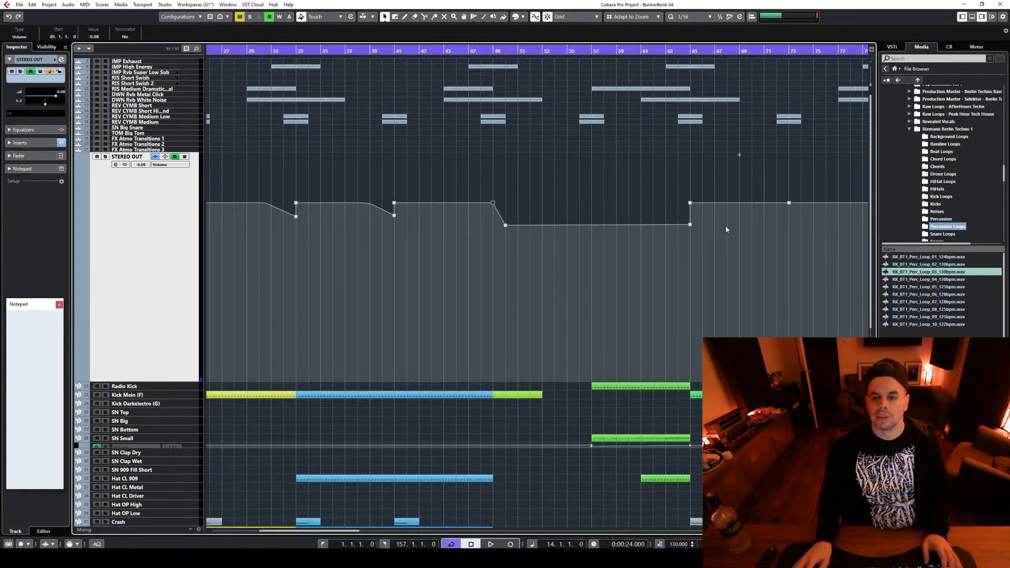
Add a volume point at bar 69 and a curved dip from about bar 71 to bar 73, then briefly start and stop playback
scroll(711, 272, "up", 2)
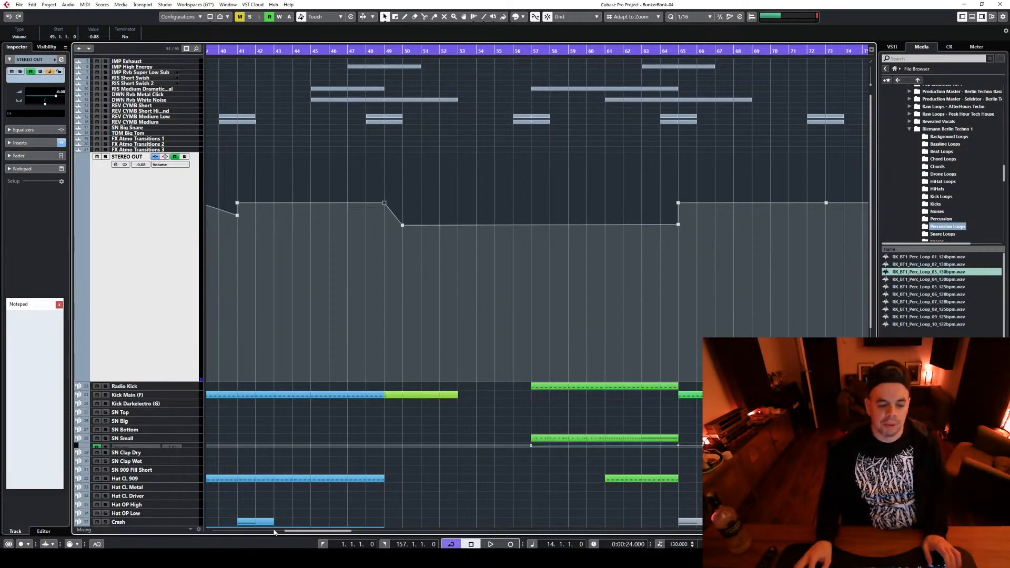
left_click_drag(289, 535, 310, 535)
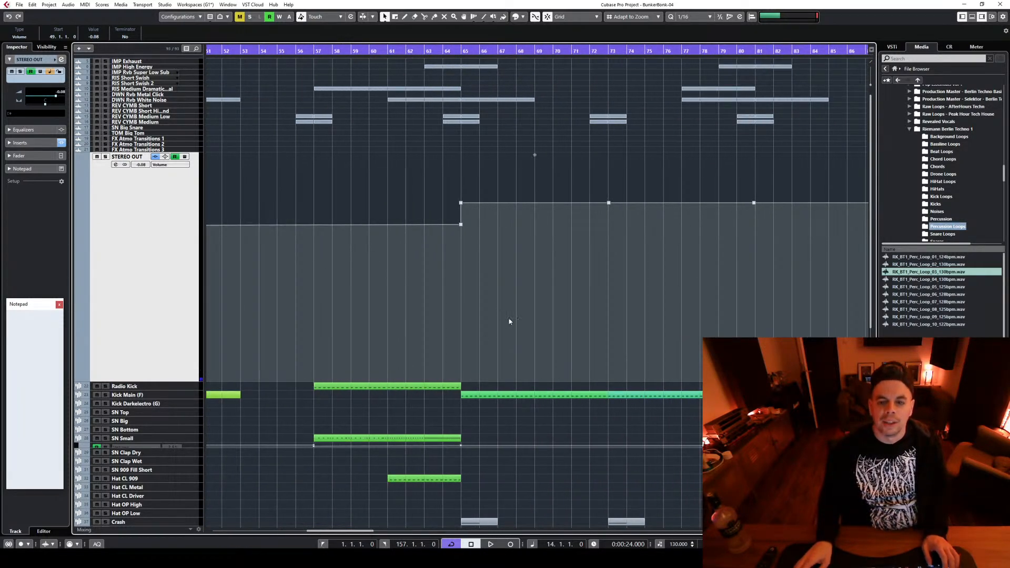
scroll(532, 310, "up", 2)
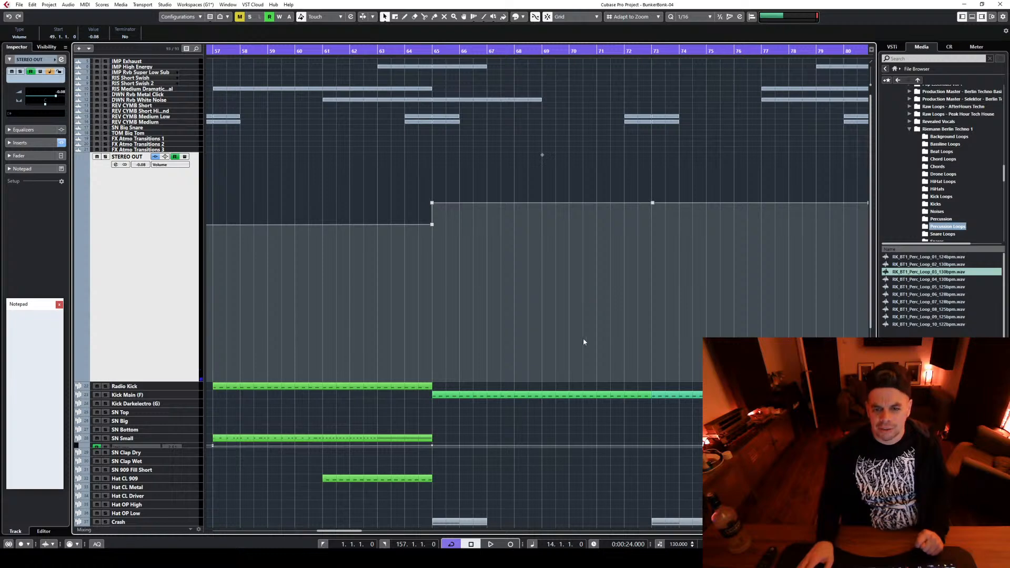
left_click(544, 202)
left_click(636, 212)
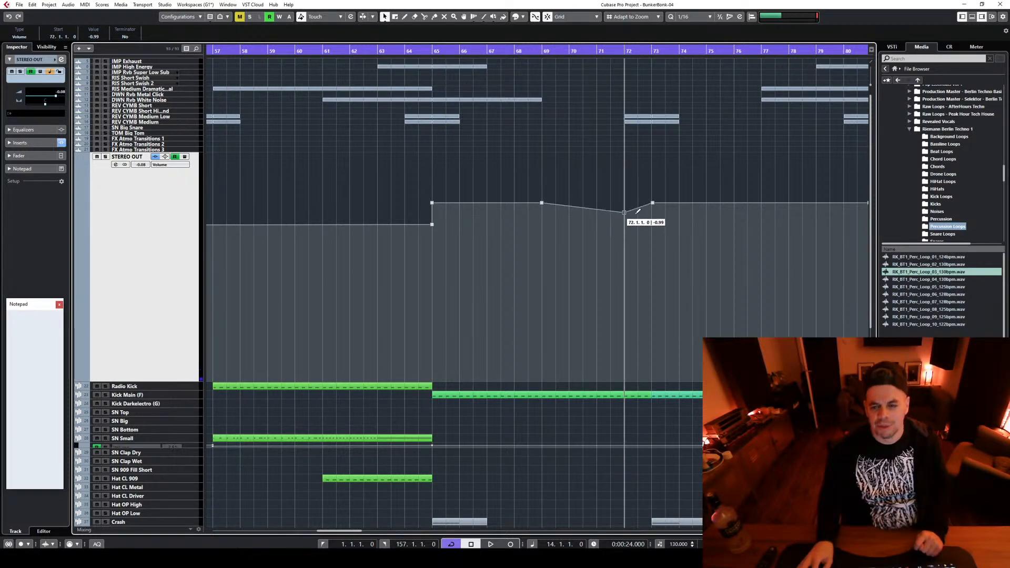
left_click_drag(635, 213, 599, 209)
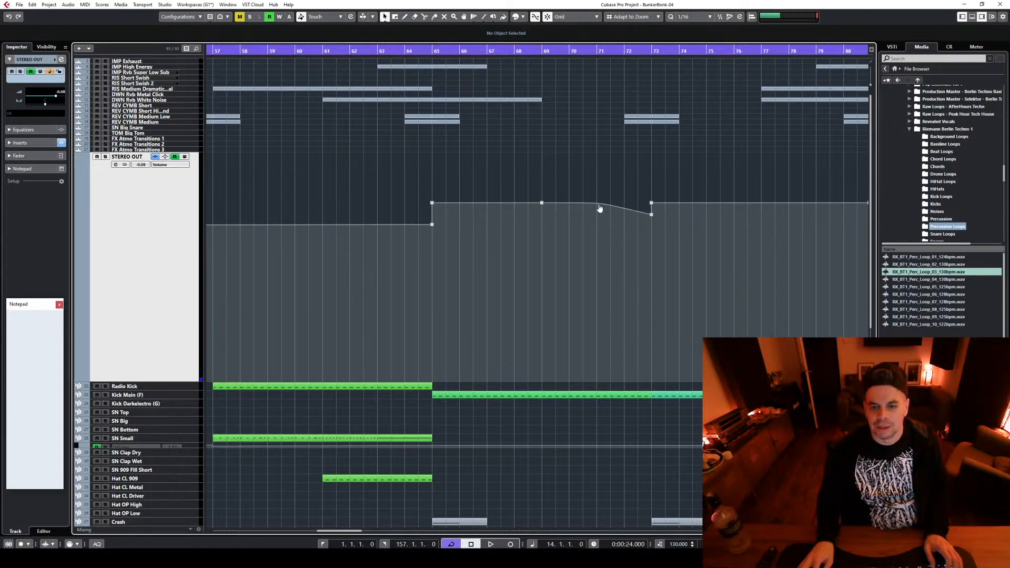
key("space")
key("space")
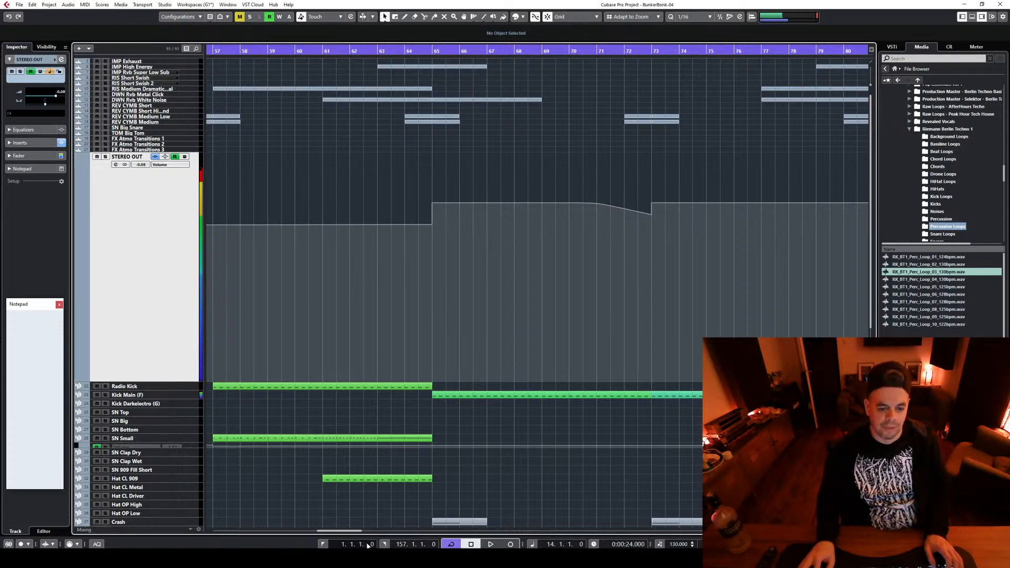
Add a STEREO OUT volume point at bar 77 and a curved dip just before bar 81, then briefly start and stop playback
left_click_drag(353, 531, 373, 533)
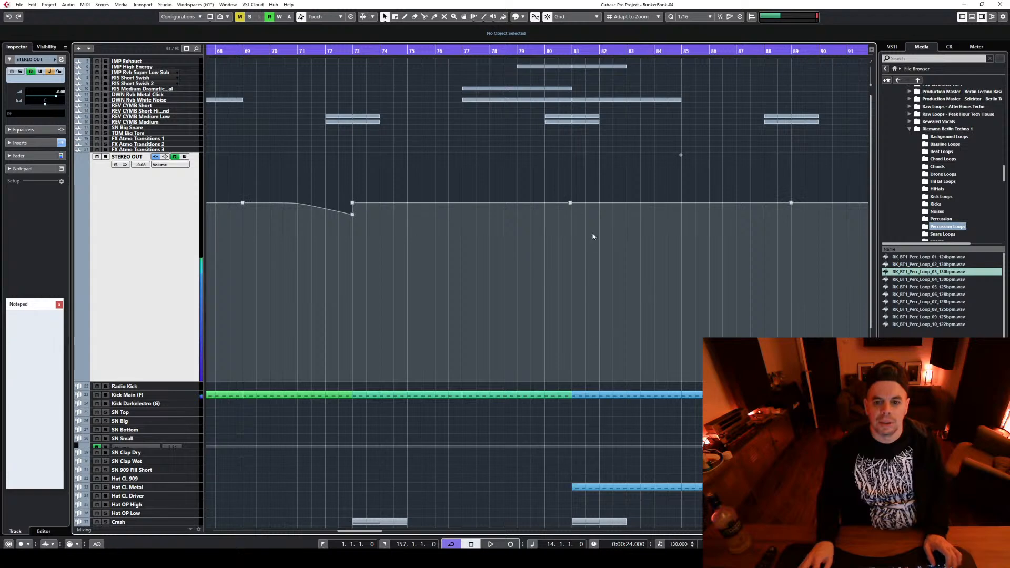
left_click_drag(575, 202, 566, 200)
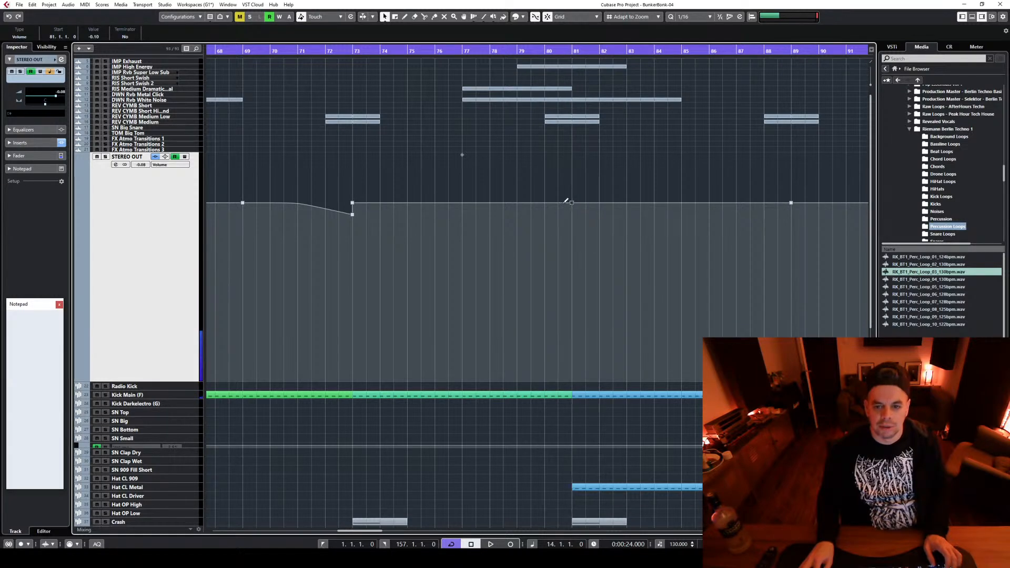
mouse_move(462, 203)
left_mouse_down()
mouse_move(572, 214)
mouse_move(523, 208)
left_mouse_up()
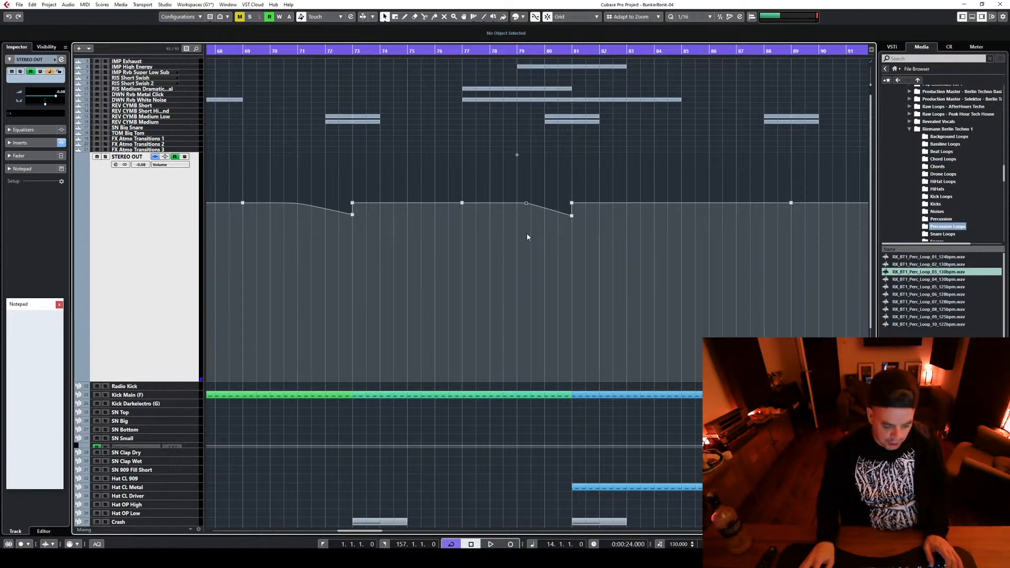
key("space")
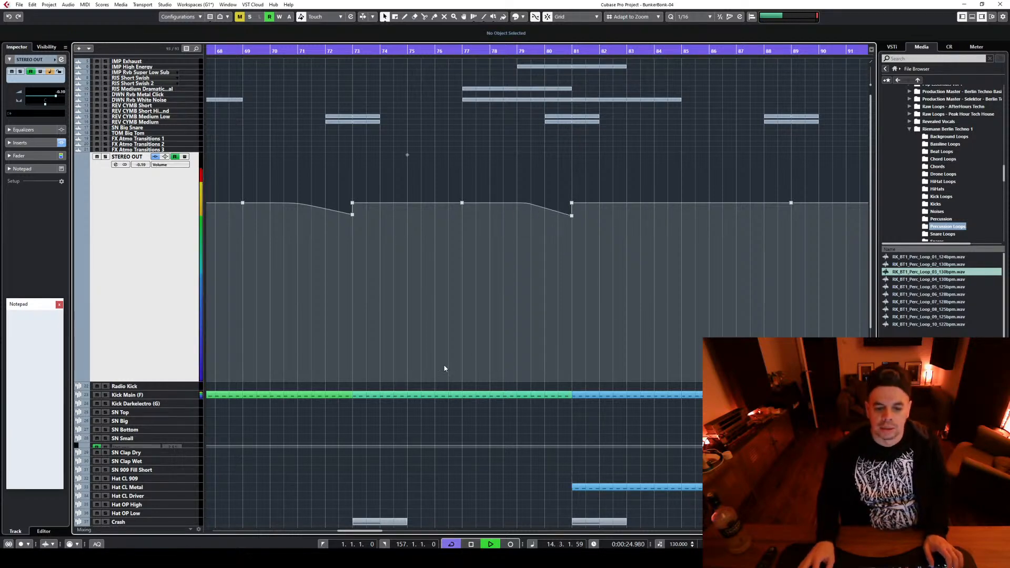
left_click_drag(371, 531, 388, 533)
key("space")
Shape curved STEREO OUT volume dips just before bars 89 and 97, taking the bar 89 dip down to -1.38
left_click(547, 202)
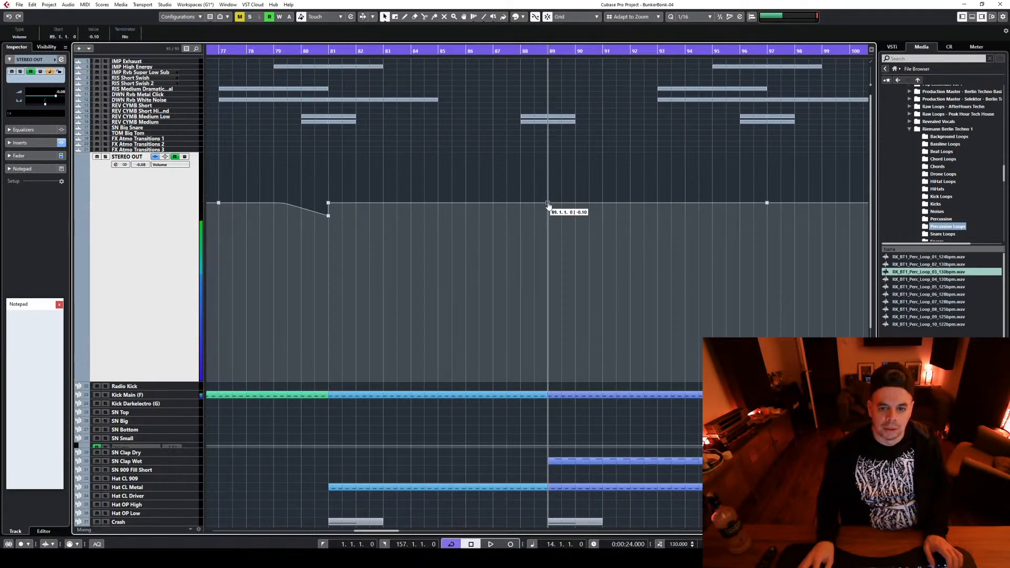
left_click_drag(488, 201, 548, 217)
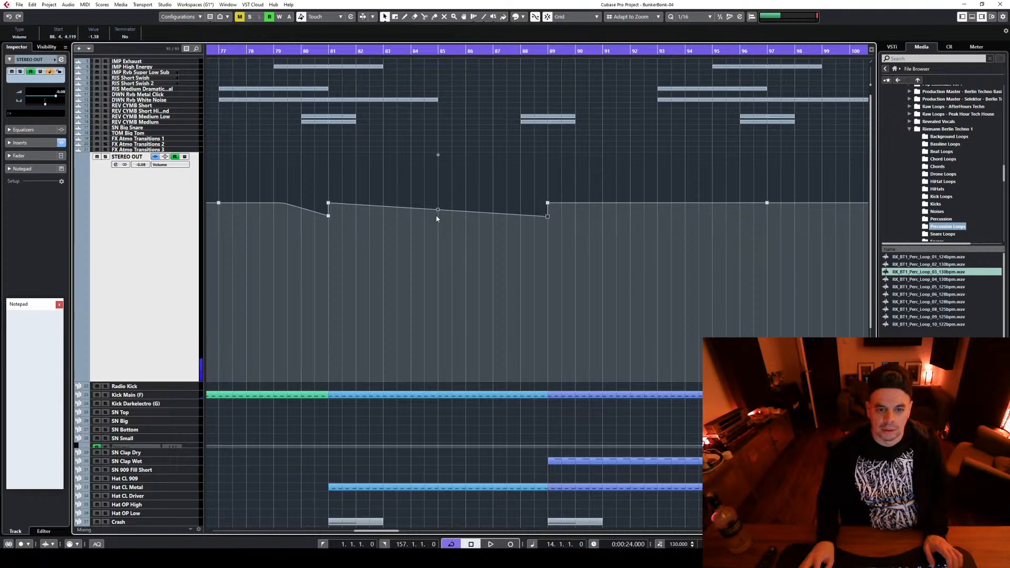
left_click_drag(439, 211, 470, 204)
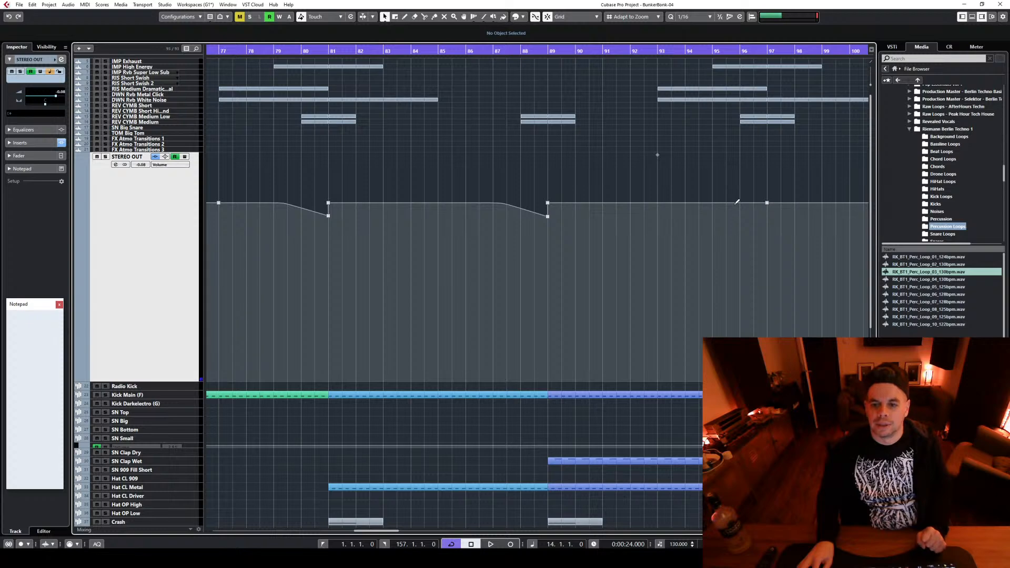
left_click_drag(766, 210, 768, 217)
left_click_drag(657, 209, 688, 207)
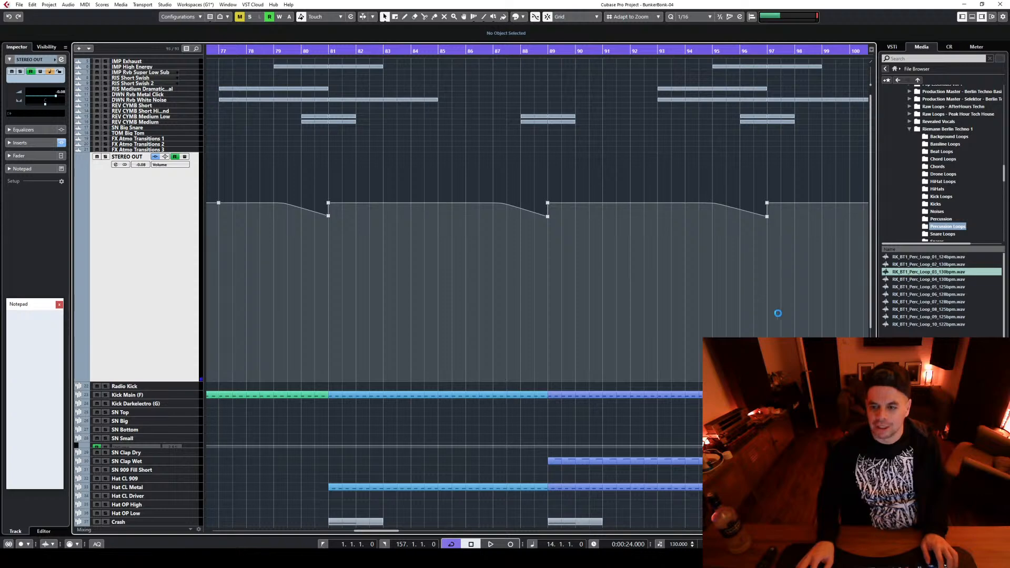
Shape a STEREO OUT volume dip to -1.10 just before bar 105, curving down from about bar 103
left_click_drag(367, 530, 404, 531)
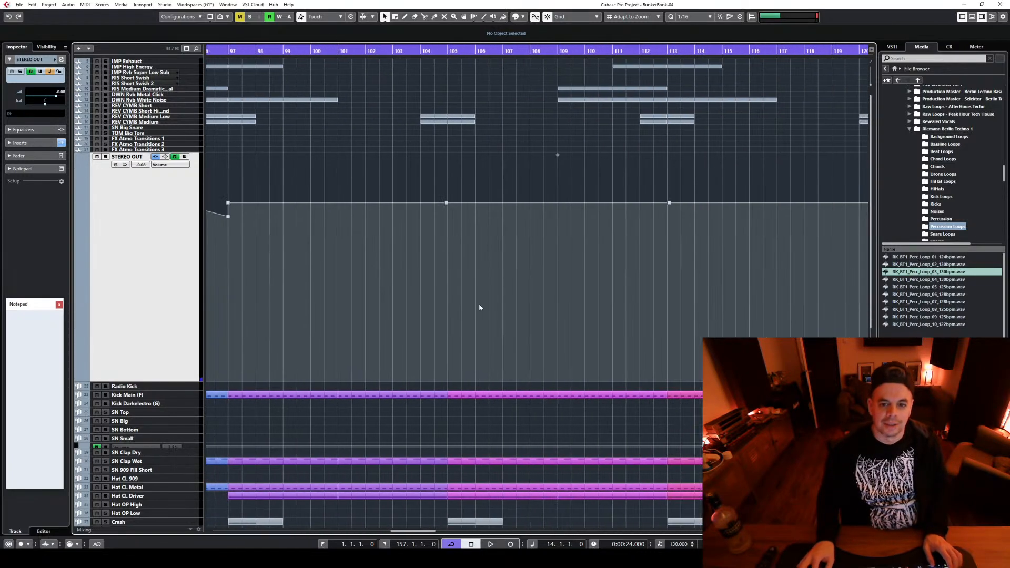
left_click(447, 211)
left_click_drag(448, 211, 447, 213)
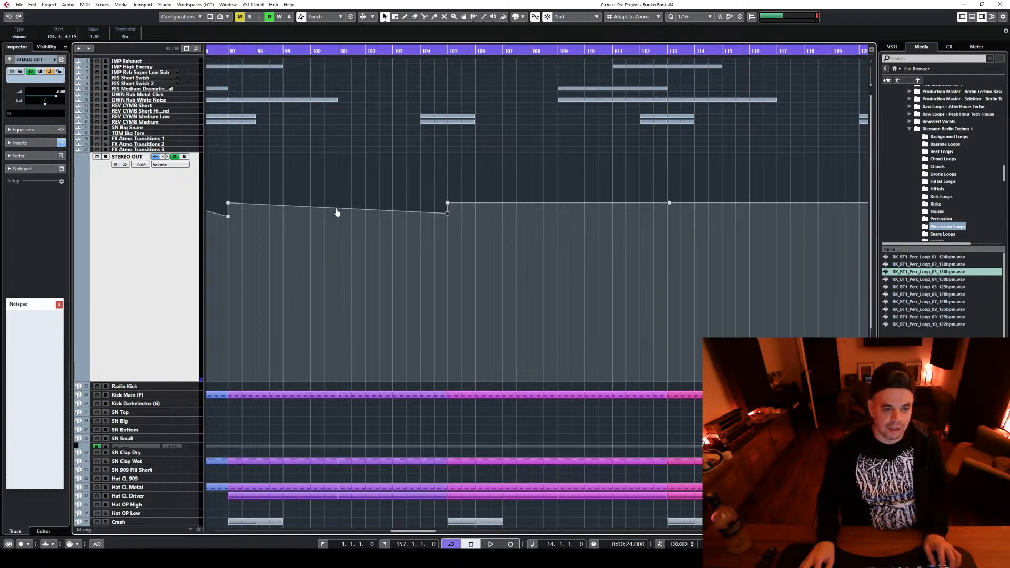
left_click_drag(337, 208, 356, 209)
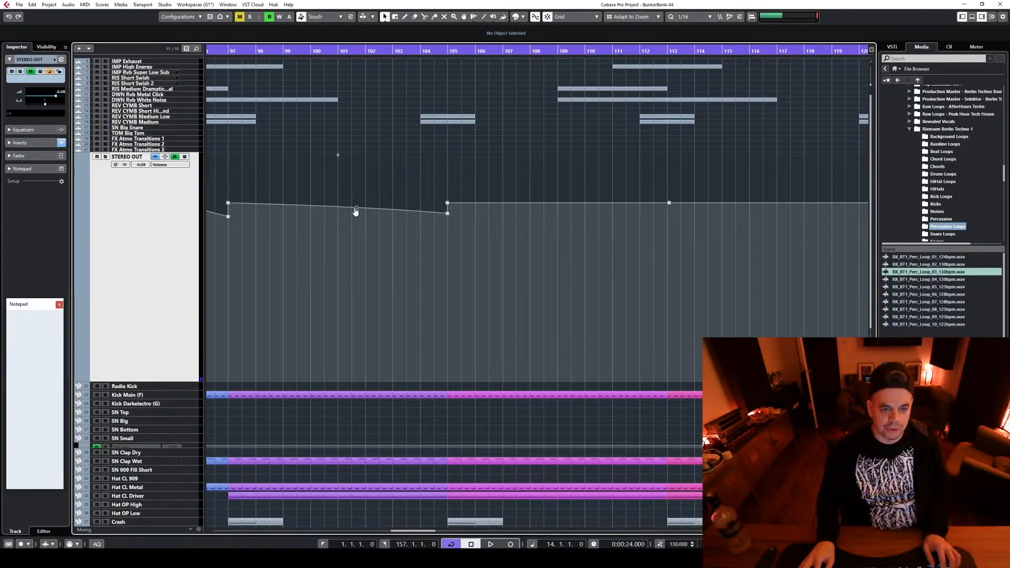
left_click(356, 209)
key("Delete")
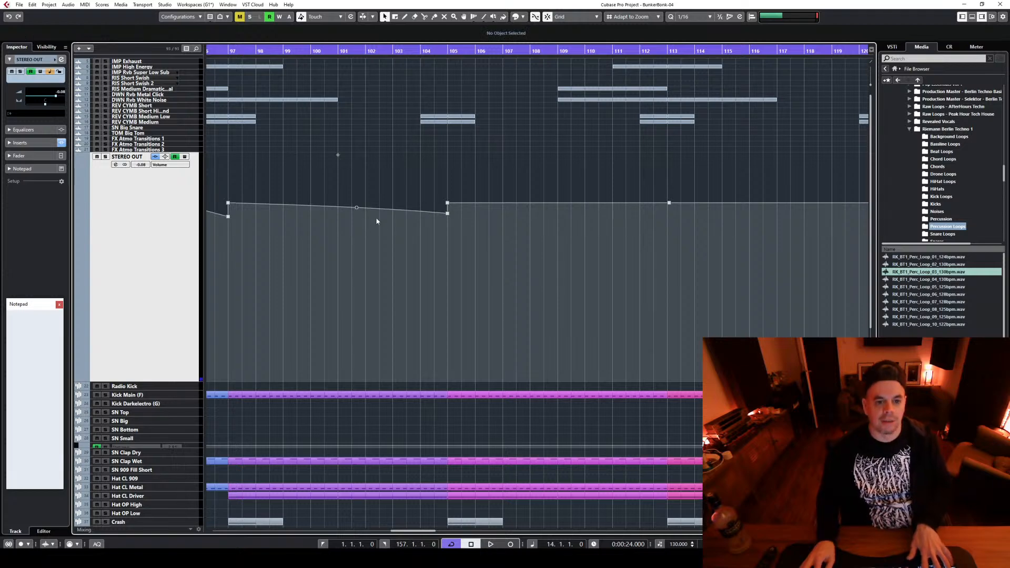
left_click(365, 206)
key("Delete")
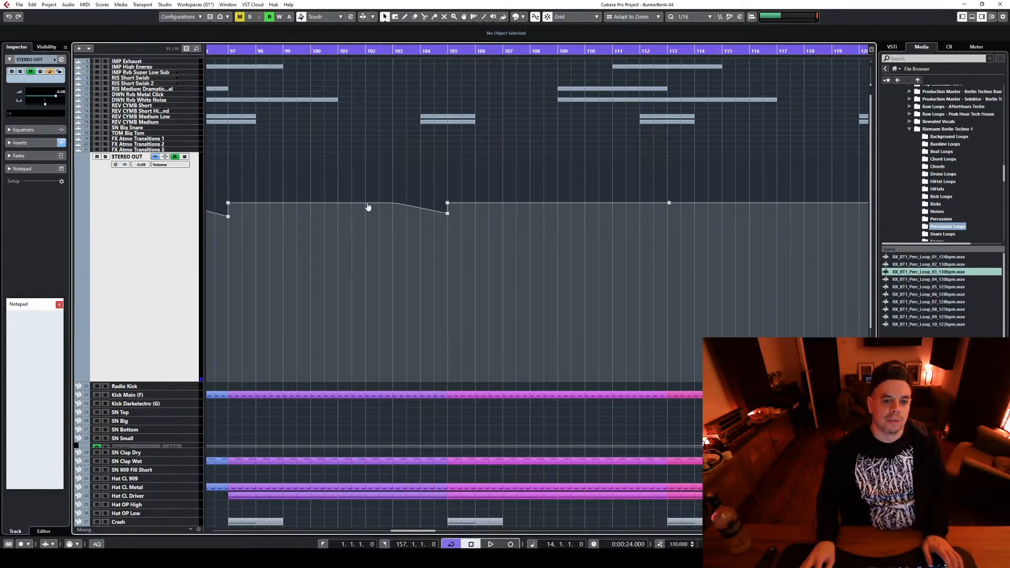
Align the STEREO OUT volume point with bar 113 and shape a curved dip just before it, starting at about bar 110
left_click(668, 203)
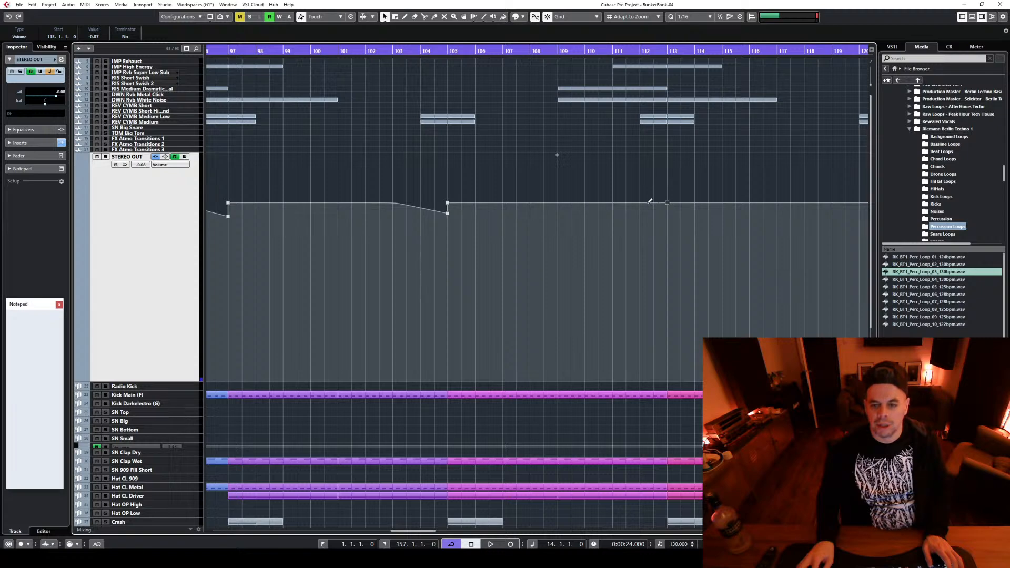
left_click(668, 209)
left_click_drag(670, 210, 671, 214)
left_click(559, 212)
left_click_drag(559, 213, 581, 208)
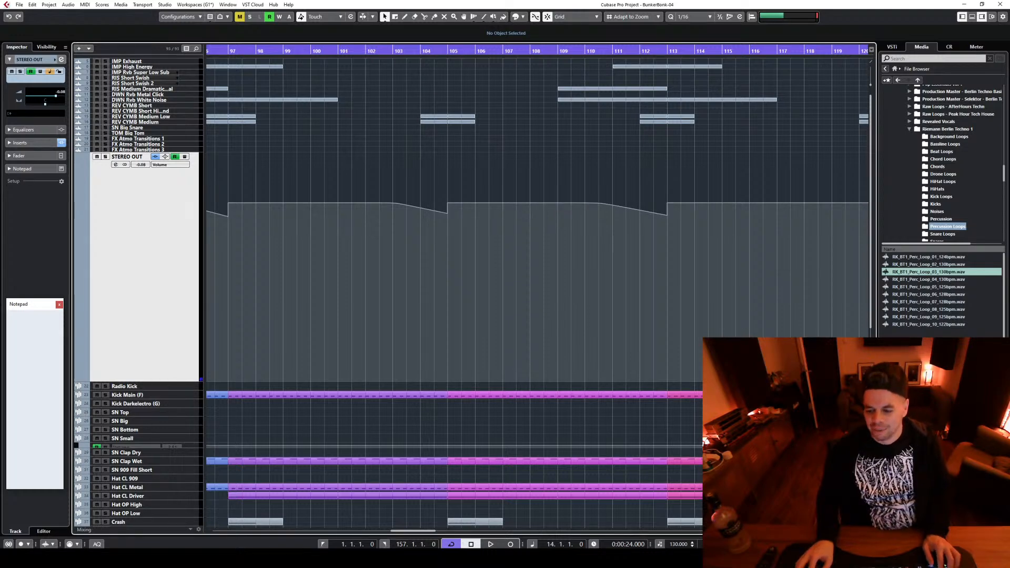
Shape a curved STEREO OUT volume dip to -1.18 just before bar 121
key("g")
key("g")
key("g")
key("g")
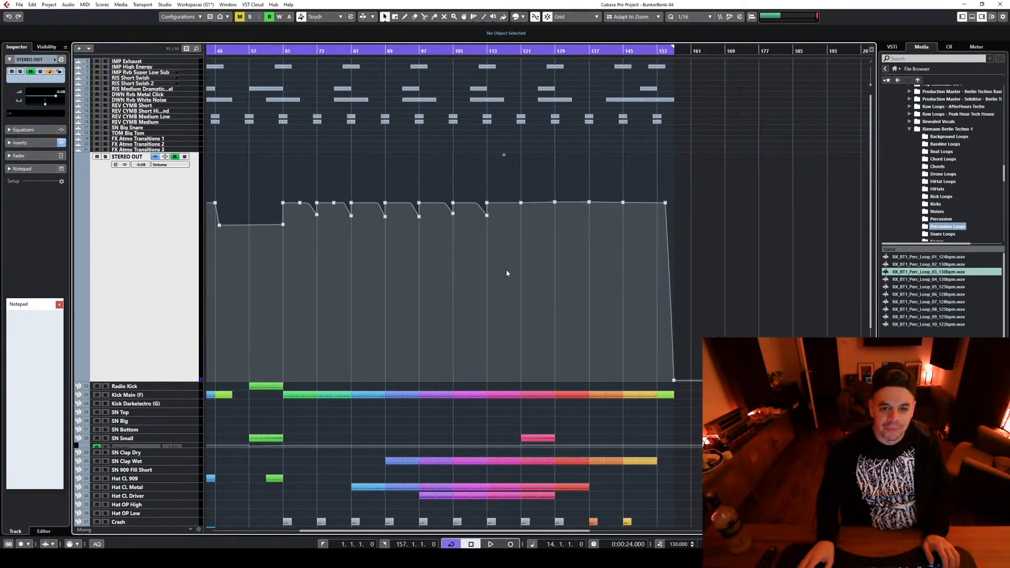
left_click(514, 203)
left_click_drag(514, 203, 525, 215)
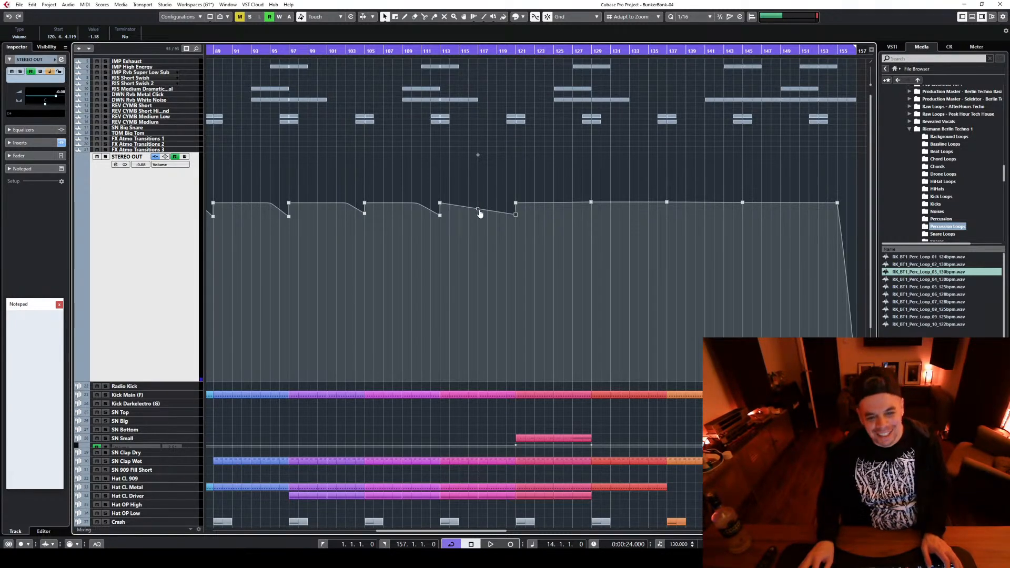
mouse_move(478, 211)
left_mouse_down()
mouse_move(484, 192)
mouse_move(488, 206)
left_mouse_up()
Shape a curved STEREO OUT volume dip to -1.30 just before bar 129
scroll(598, 237, "up", 3)
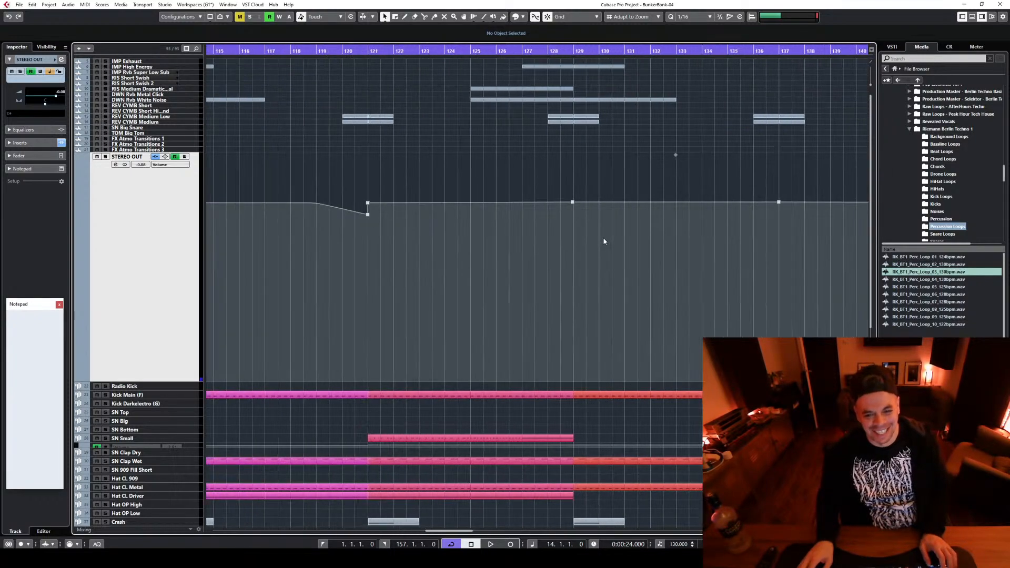
scroll(604, 242, "up", 2)
left_click_drag(549, 207, 554, 206)
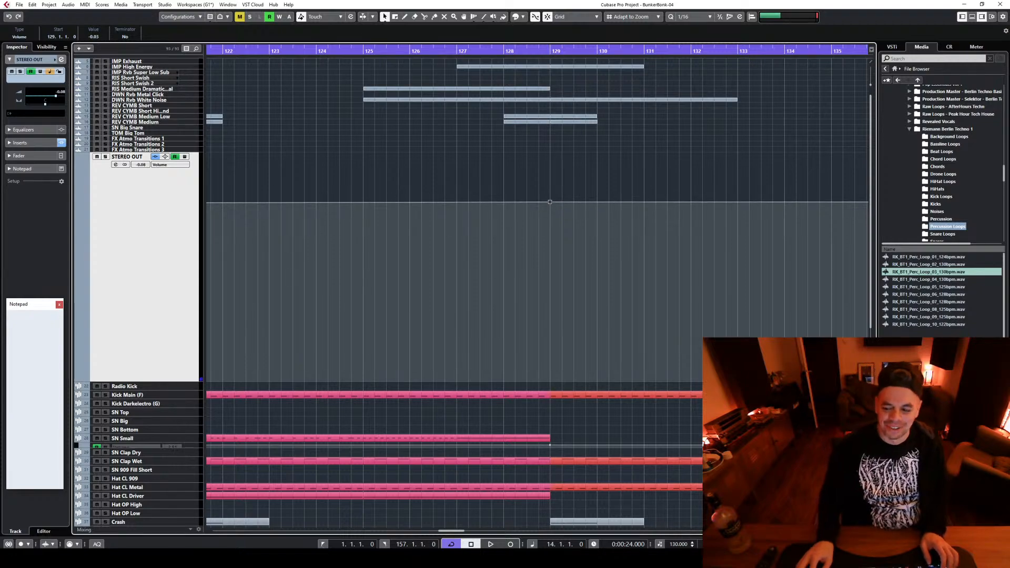
key("g")
key("g")
key("g")
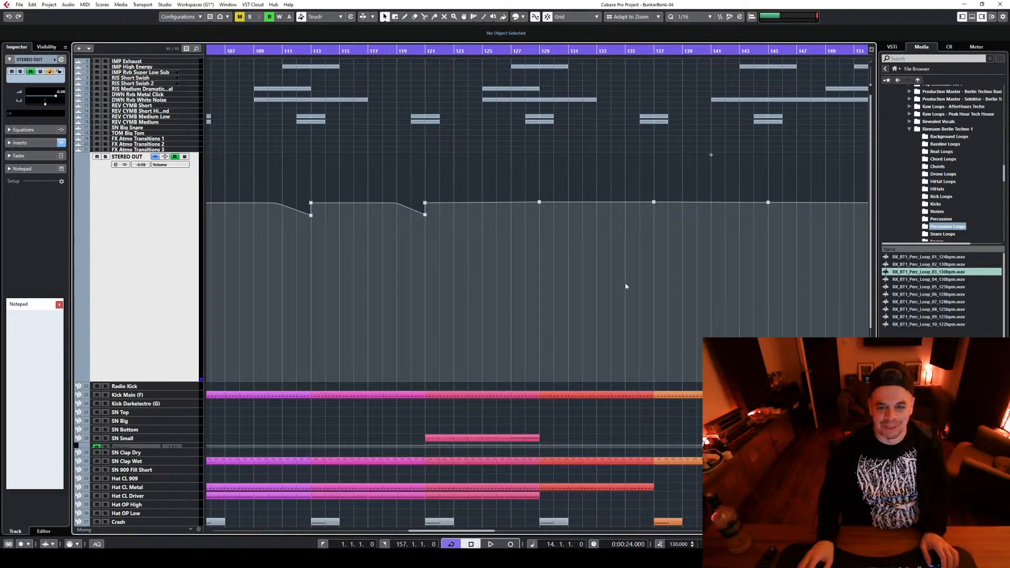
left_click_drag(528, 200, 548, 219)
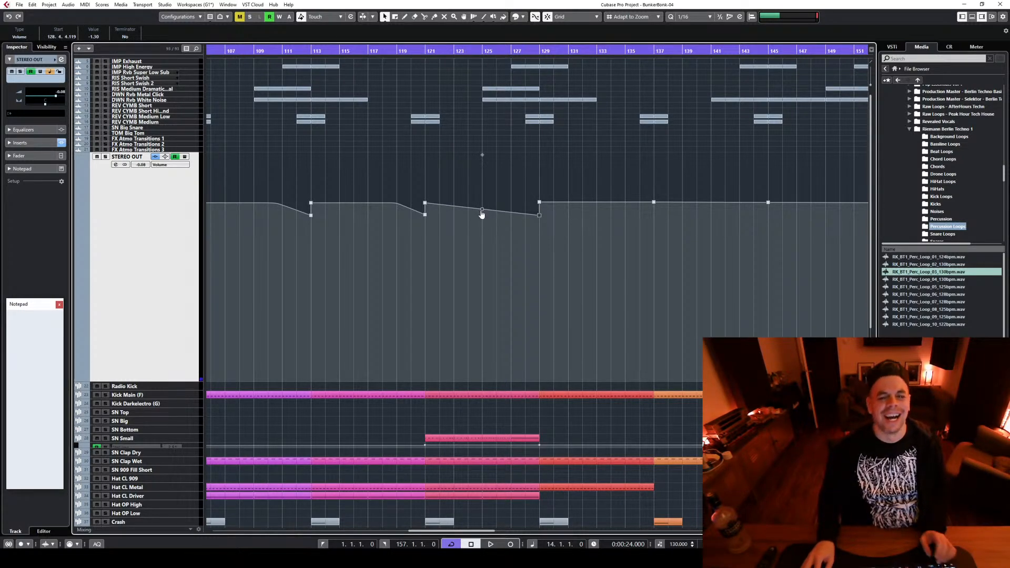
left_click_drag(482, 212, 495, 202)
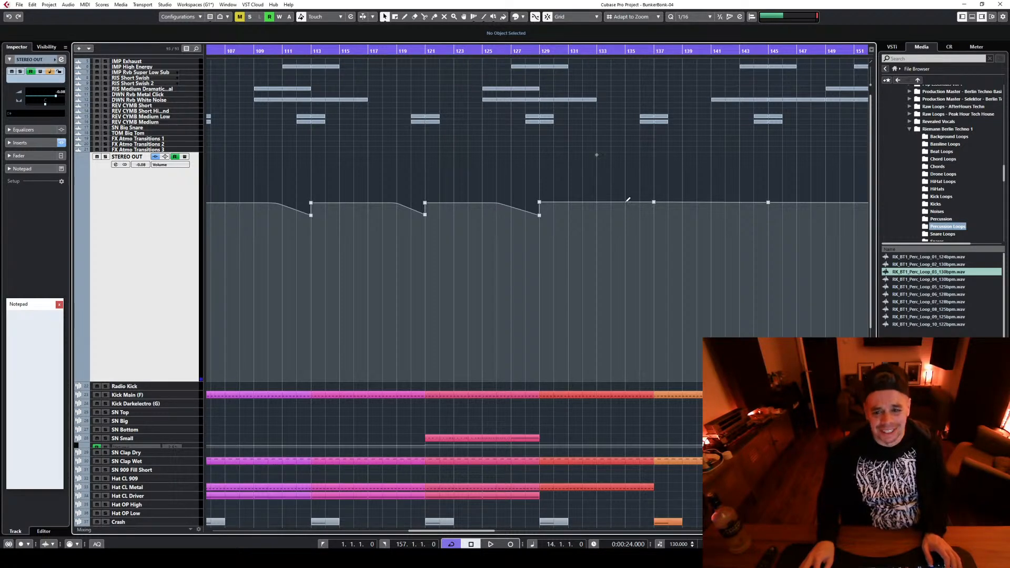
Shape curved STEREO OUT volume dips just before bars 137 and 145, taking the bar 137 dip down to -1.10
left_click_drag(628, 200, 653, 213)
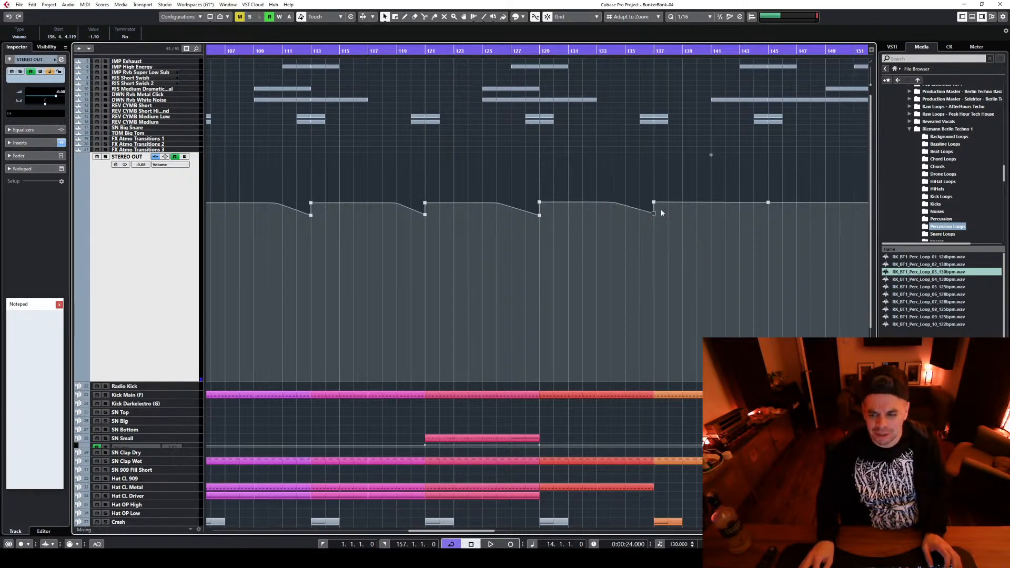
left_click(740, 209)
left_click_drag(767, 203, 733, 209)
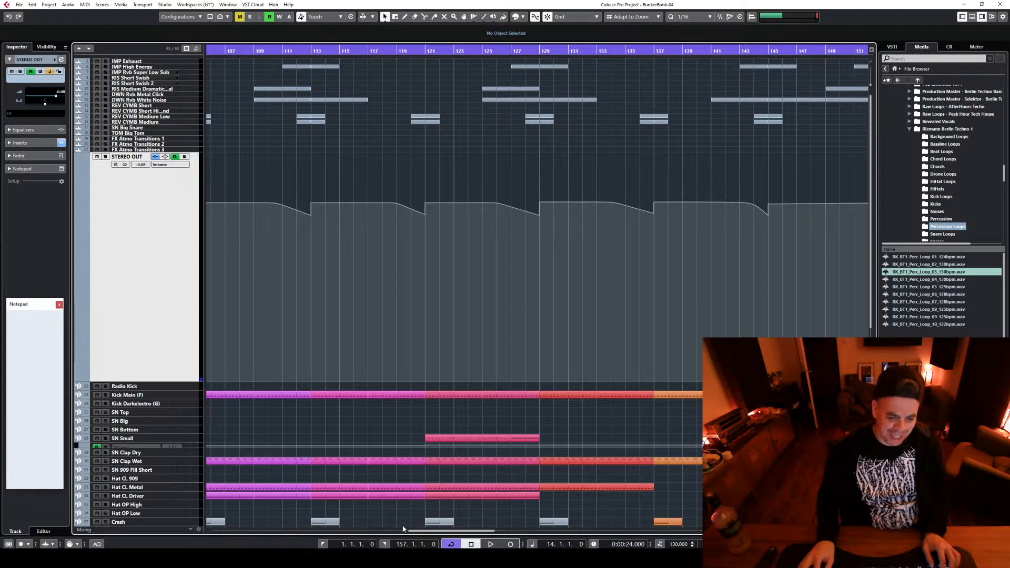
Add a STEREO OUT volume point at bar 153 with a curved dip just before it, and raise the upper point at bar 145 level
left_click_drag(413, 532, 464, 532)
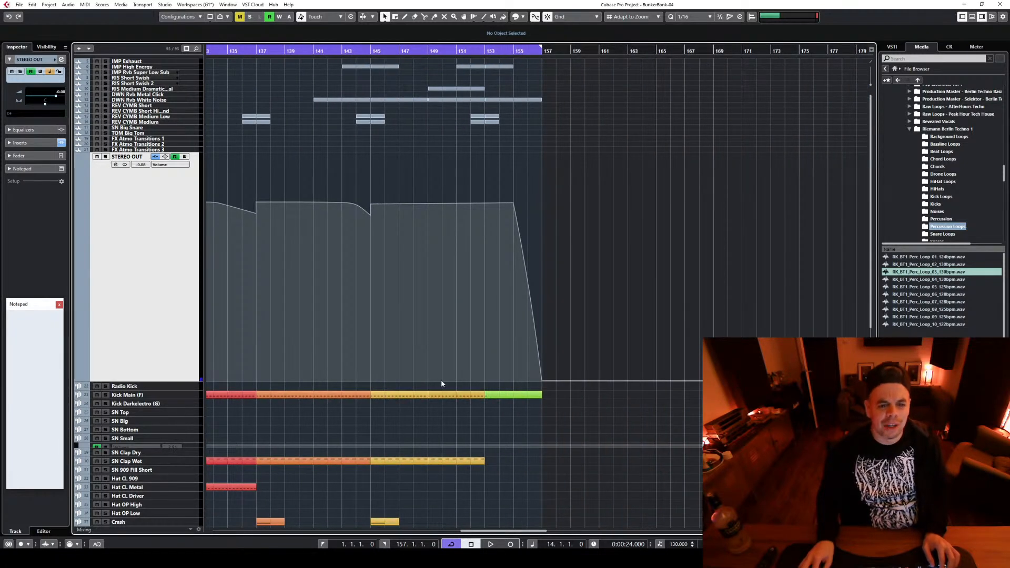
left_click(486, 201)
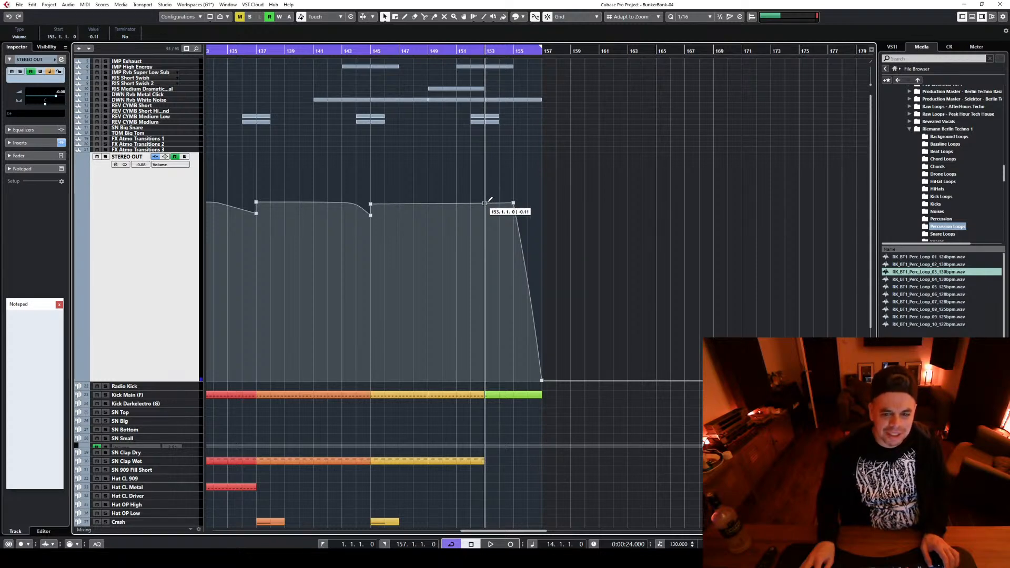
left_click_drag(483, 203, 484, 214)
left_click(371, 204)
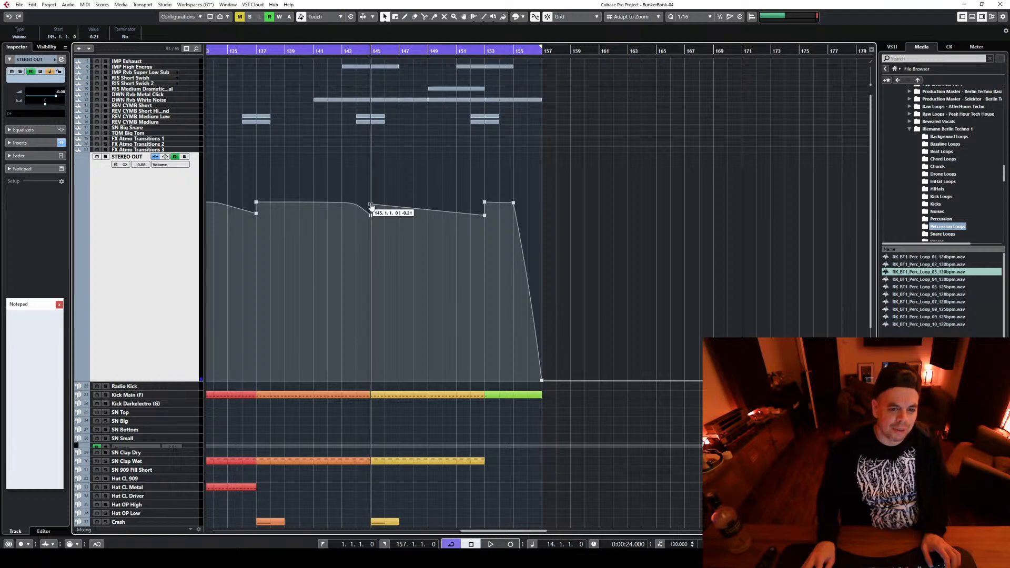
left_click_drag(371, 205, 440, 206)
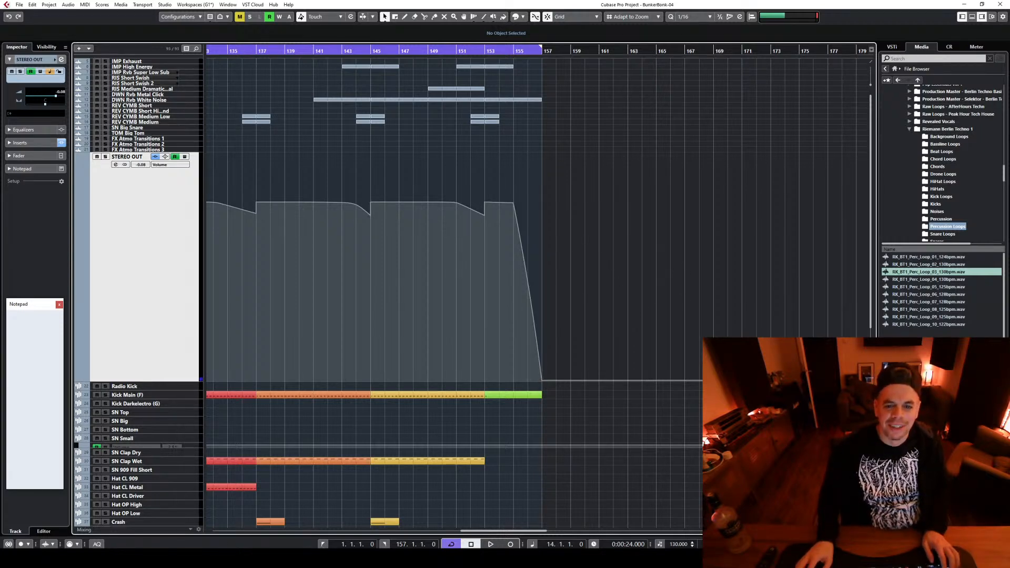
Examine the STEREO OUT volume dips across the whole arrangement, selecting and deselecting the points from bar 17 onward and around bar 25
key("g")
key("g")
key("g")
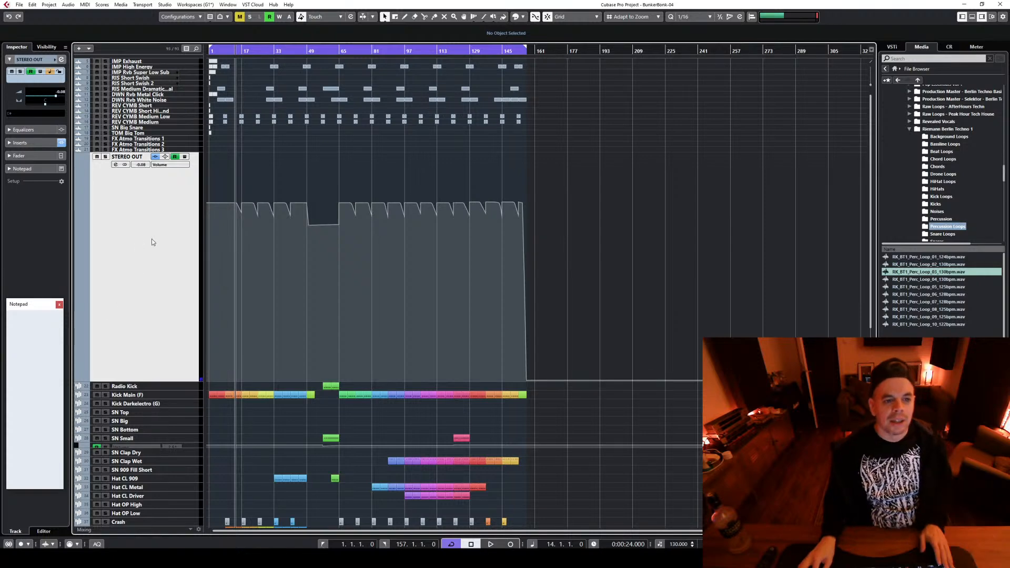
scroll(240, 218, "up", 4)
left_click_drag(241, 214, 591, 256)
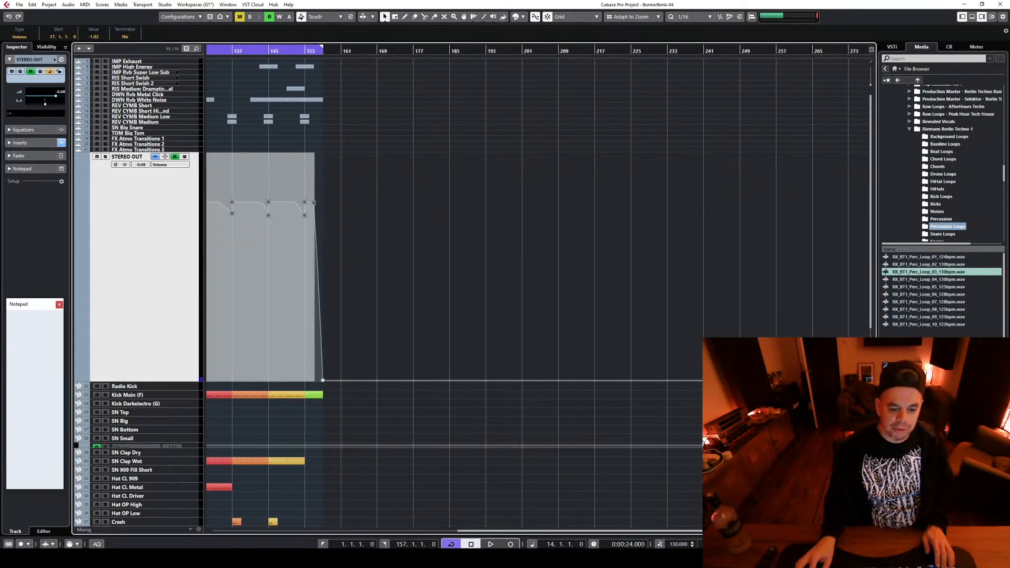
left_click_drag(478, 532, 262, 534)
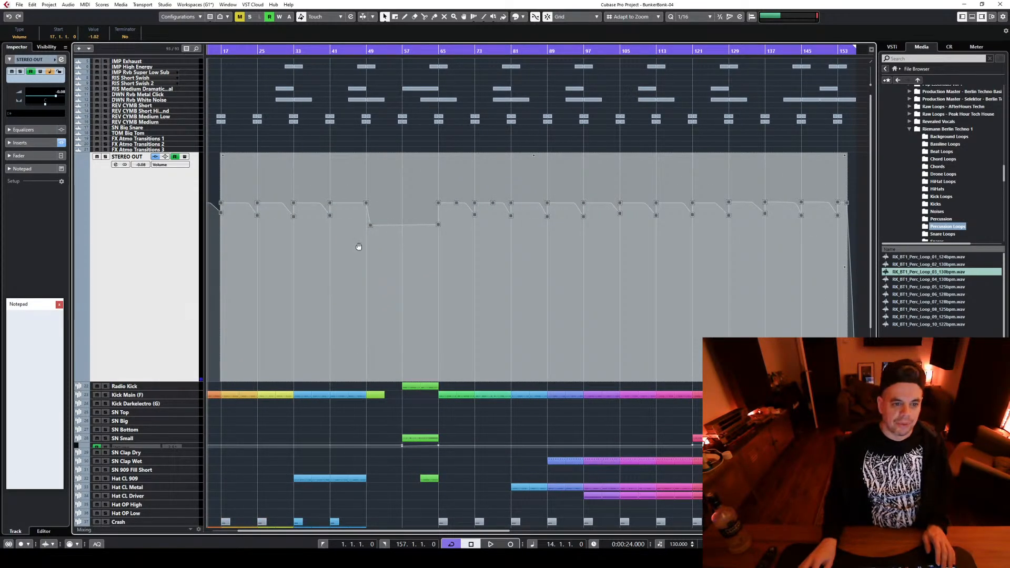
left_click(287, 135)
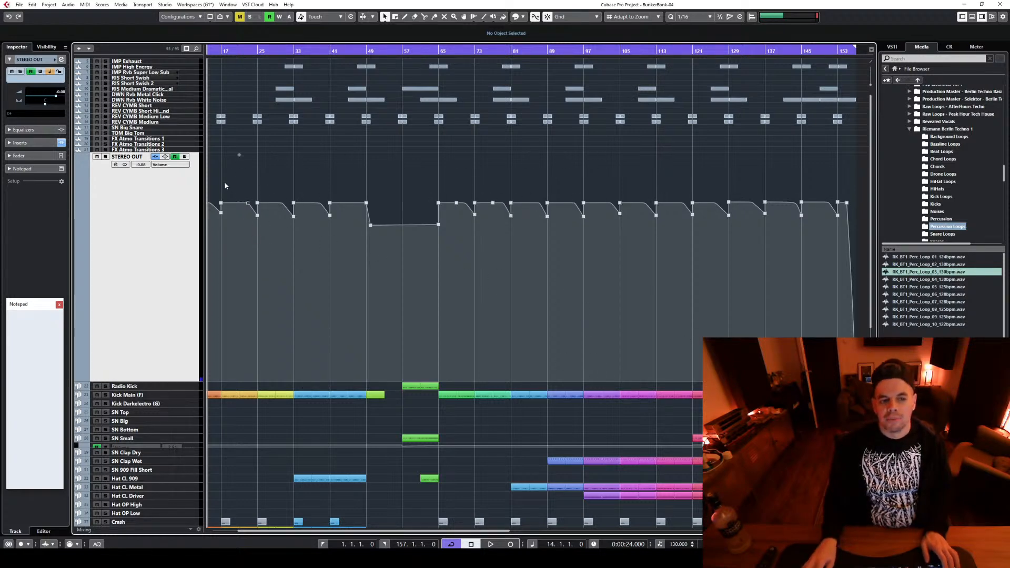
left_click_drag(243, 191, 258, 234)
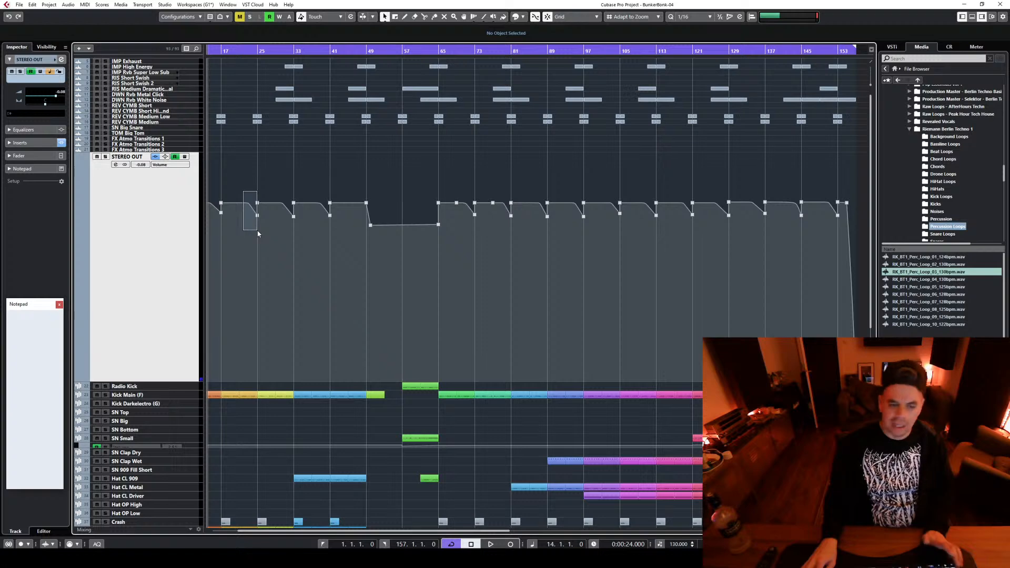
left_click_drag(258, 233, 258, 233)
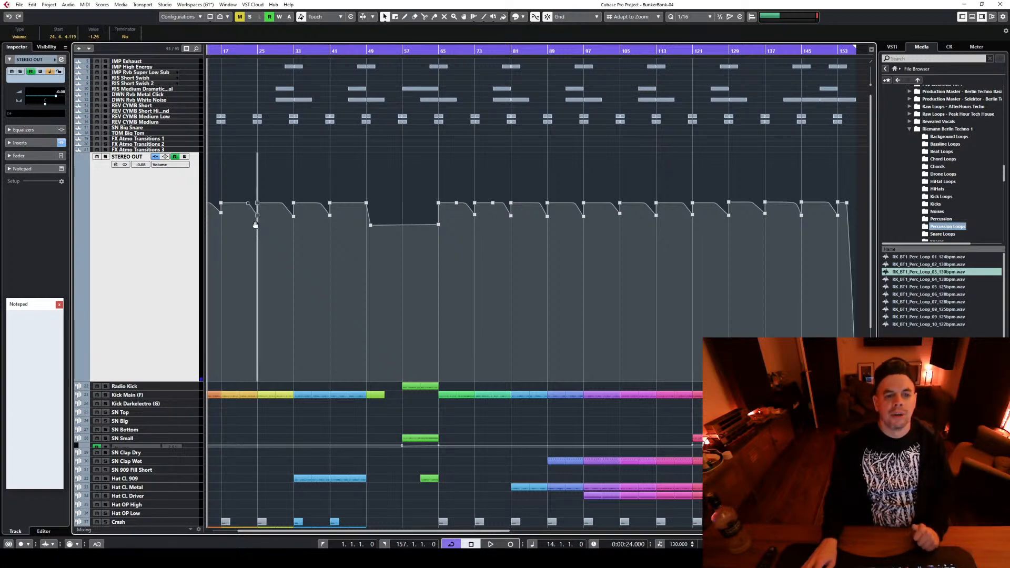
left_click(275, 188)
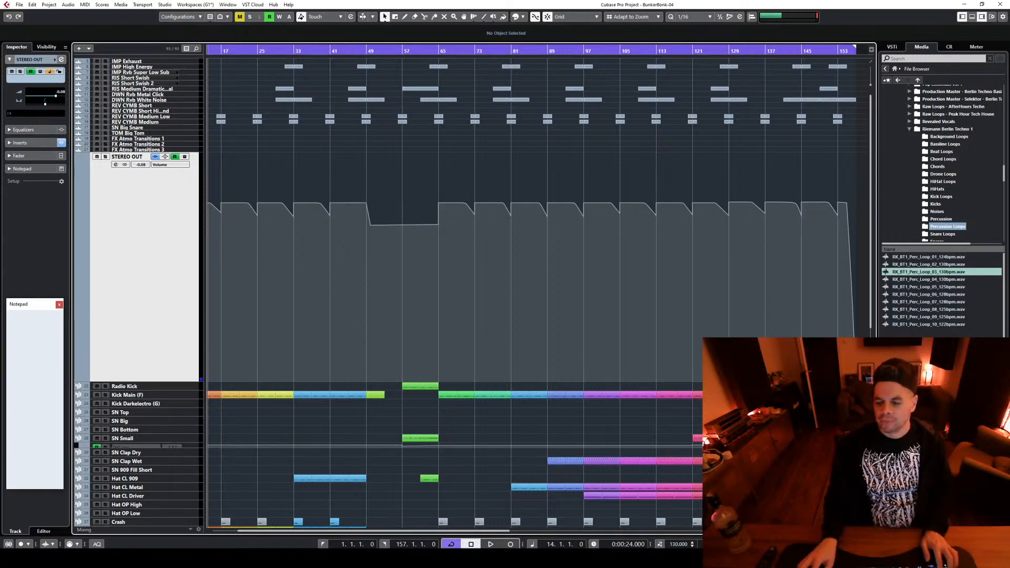
Show the whole arrangement, reduce the STEREO OUT track height and play the track from the start, briefly checking OBS
key("g")
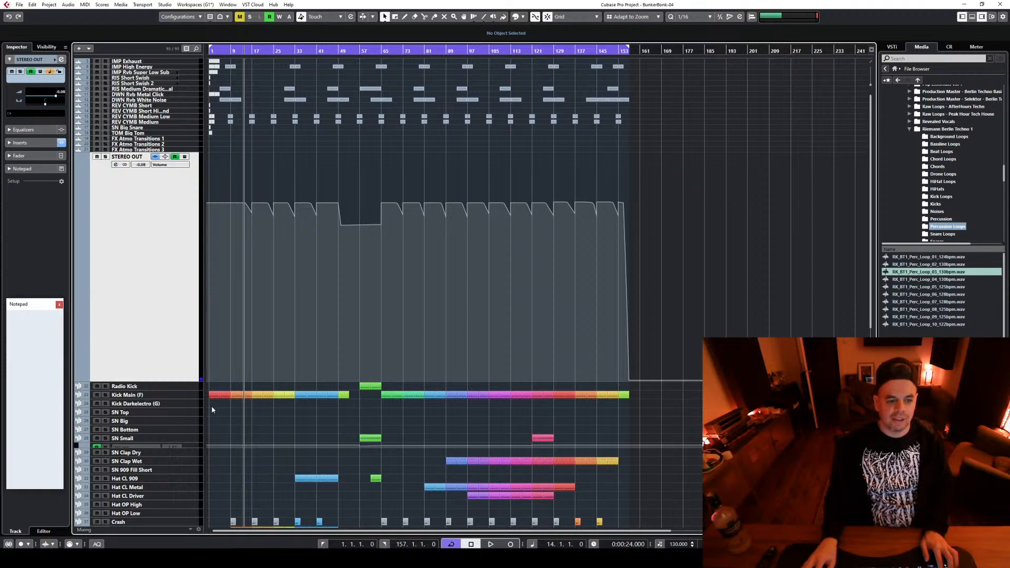
left_click_drag(179, 382, 170, 185)
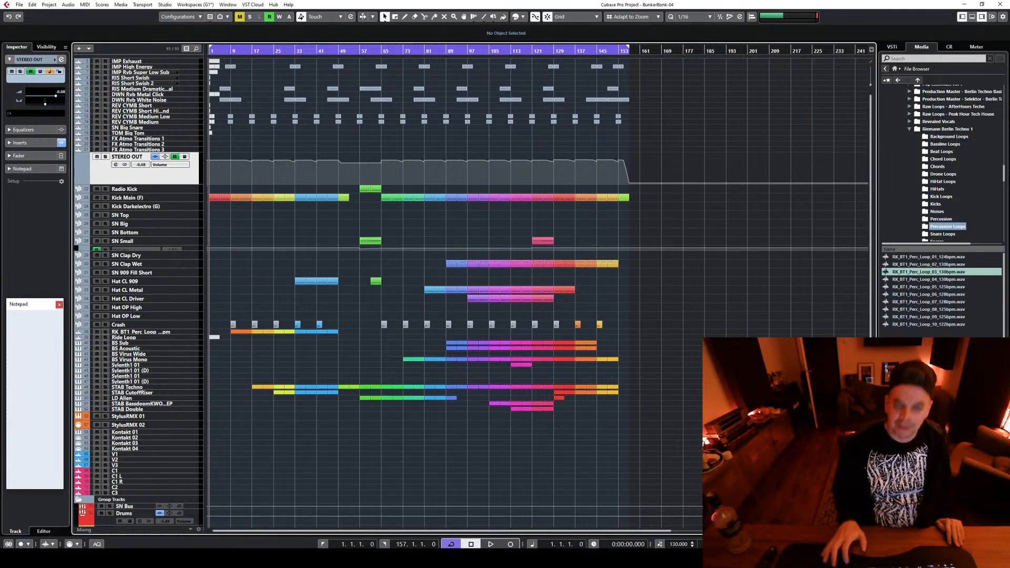
key("space")
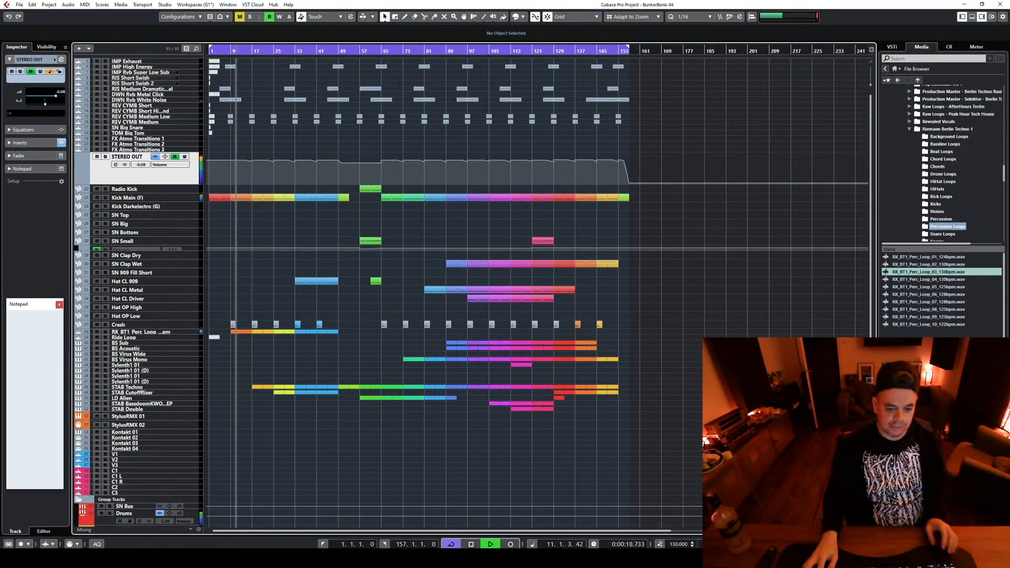
key("alt+Tab")
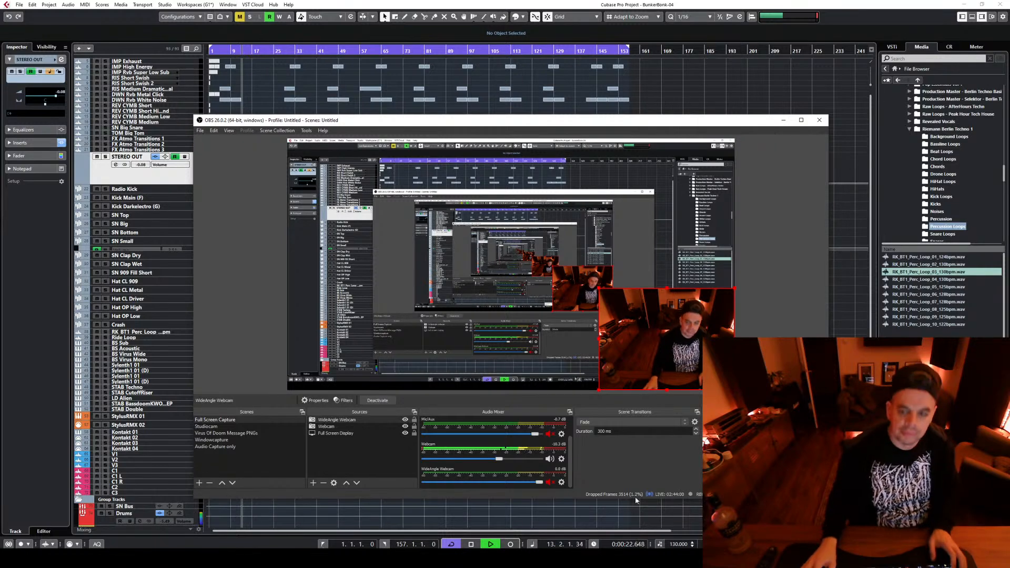
left_click(783, 120)
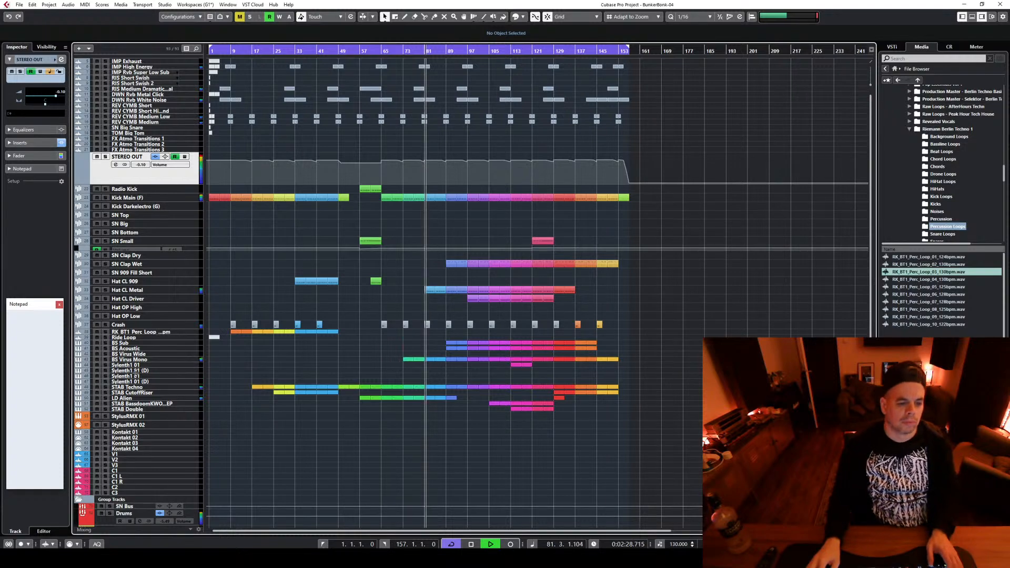
Adjust the BS Virus Mono track's channel settings during playback, close them and shrink the track back to a single row
left_click(168, 360)
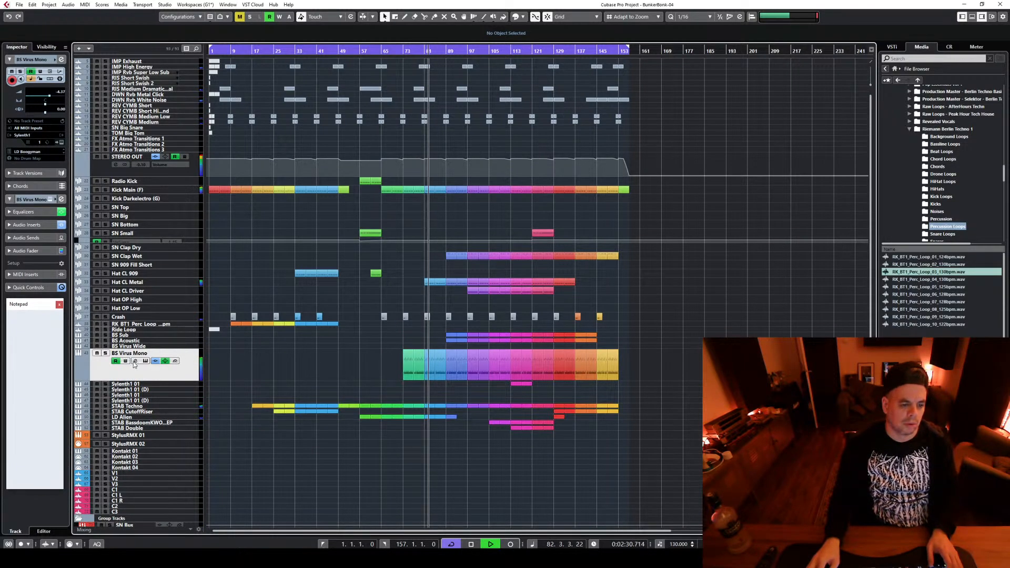
left_click(135, 361)
mouse_move(494, 337)
left_mouse_down()
mouse_move(495, 328)
mouse_move(468, 333)
mouse_move(476, 332)
left_mouse_up()
left_click(670, 259)
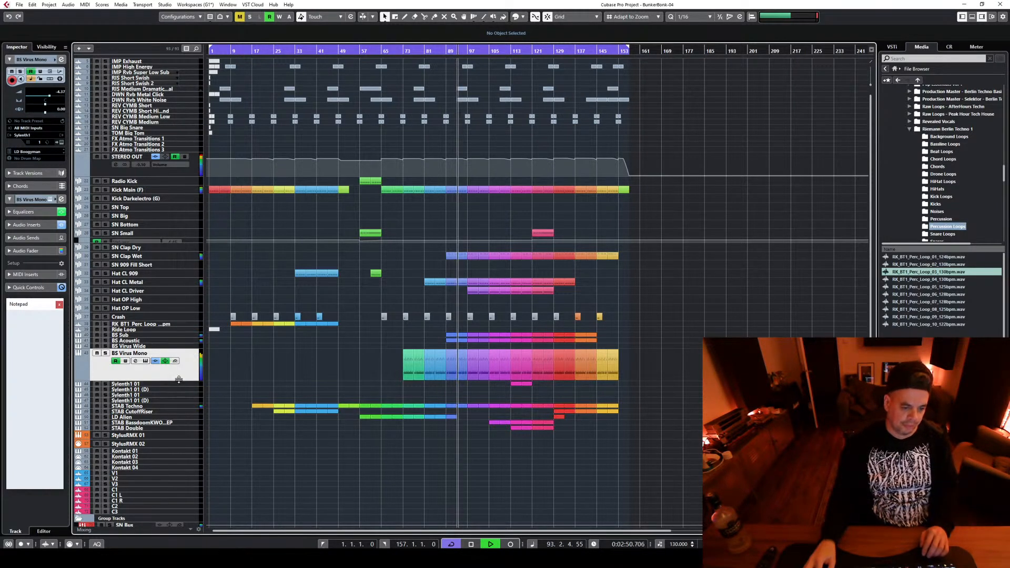
left_click_drag(180, 381, 178, 367)
Look over the group tracks while listening to the arrangement up to bar 153, and stop playback
scroll(663, 364, "down", 4)
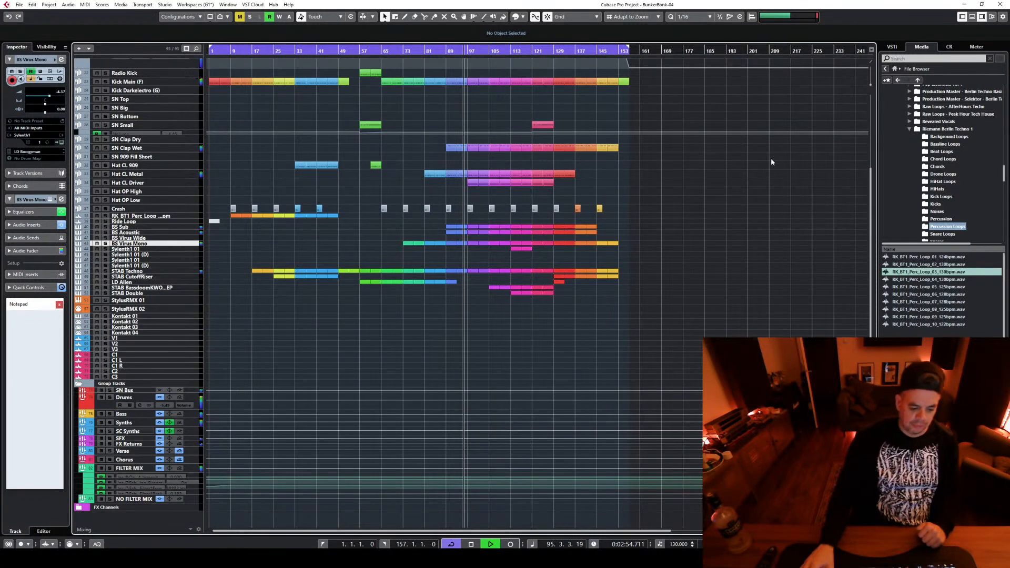
scroll(689, 260, "up", 3)
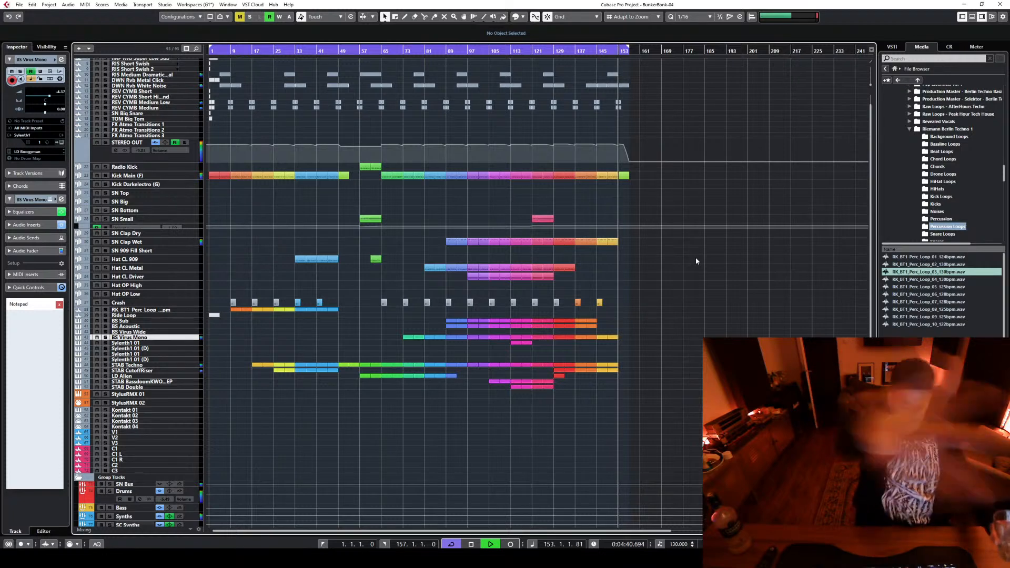
key("space")
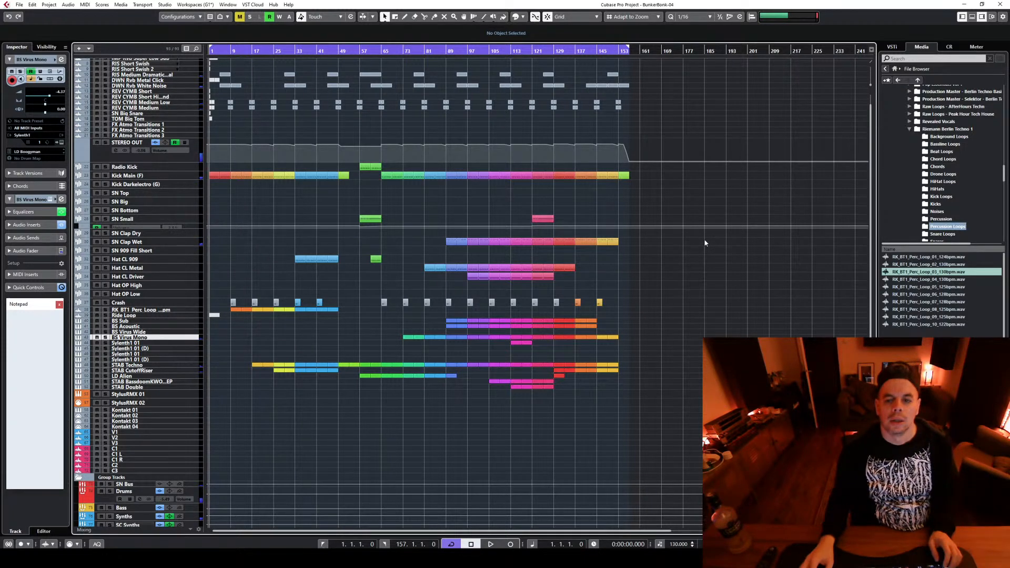
Raise the velocity of the Kick Main note at bar 153 to maximum and audition the ending
left_click(624, 175)
double_click(625, 176)
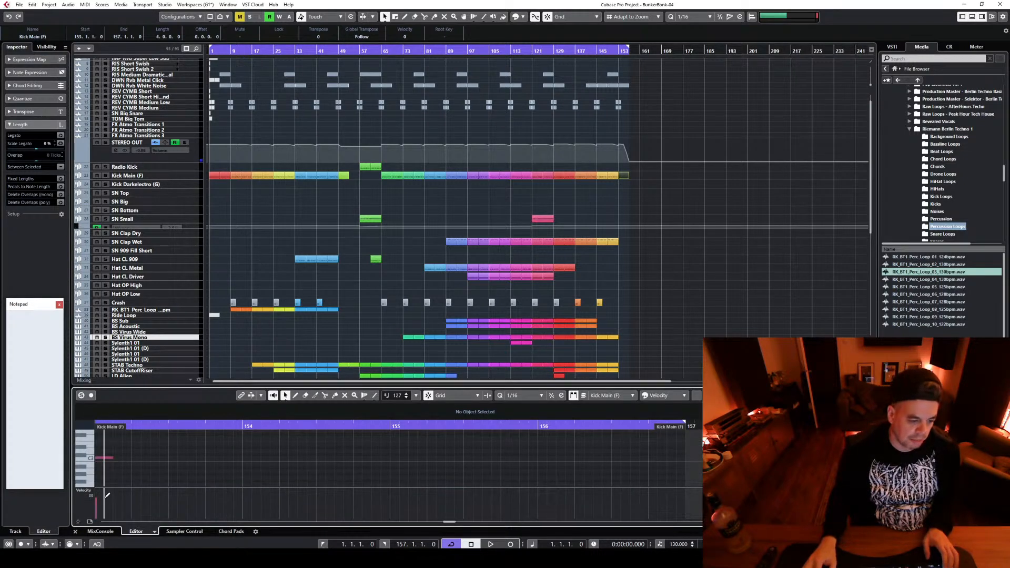
left_click_drag(100, 497, 100, 485)
left_click(613, 62)
key("space")
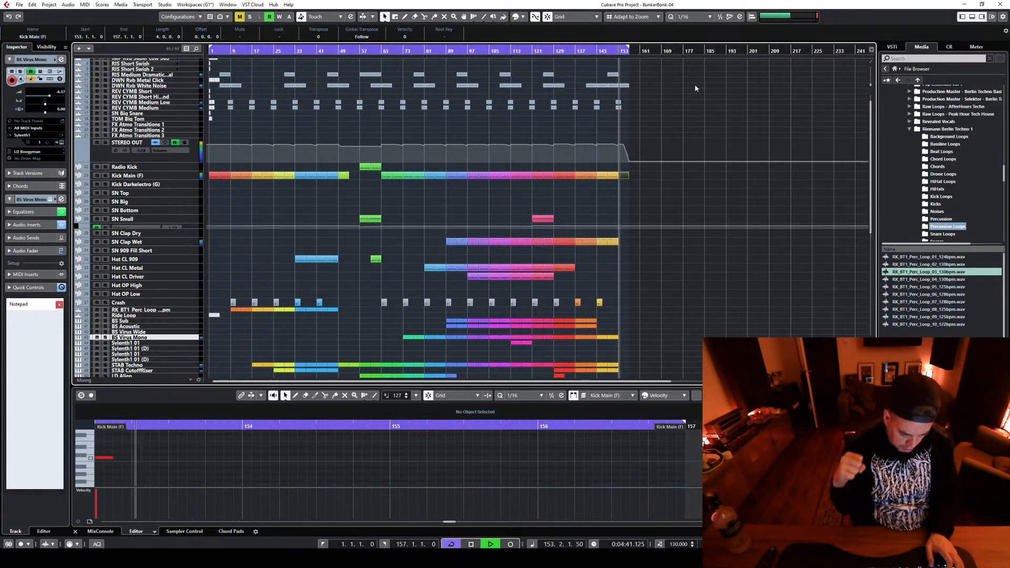
key("space")
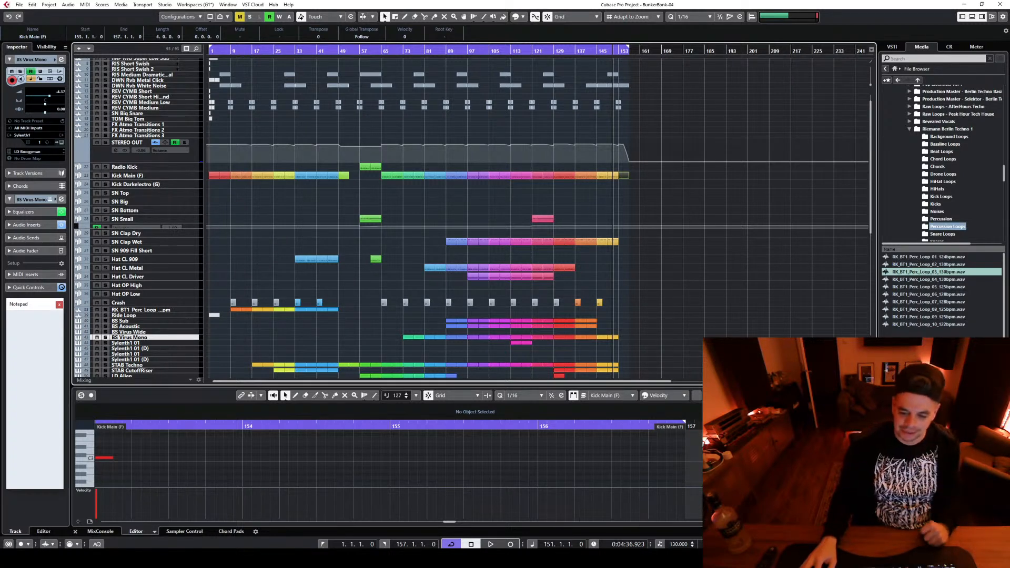
Switch to the YouTube Studio live streaming page in Chrome and request ending the stream
mouse_move(628, 559)
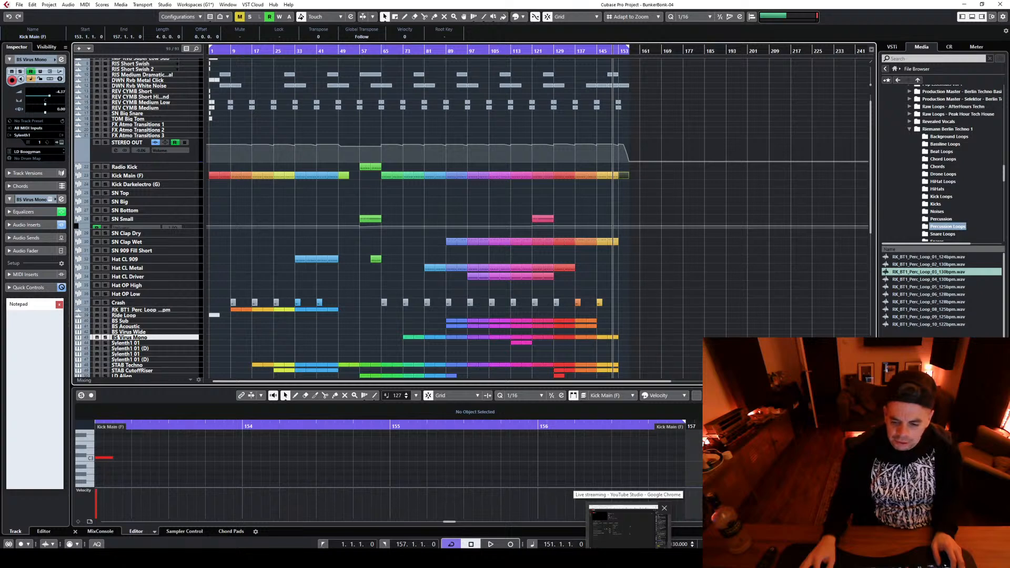
left_click(627, 526)
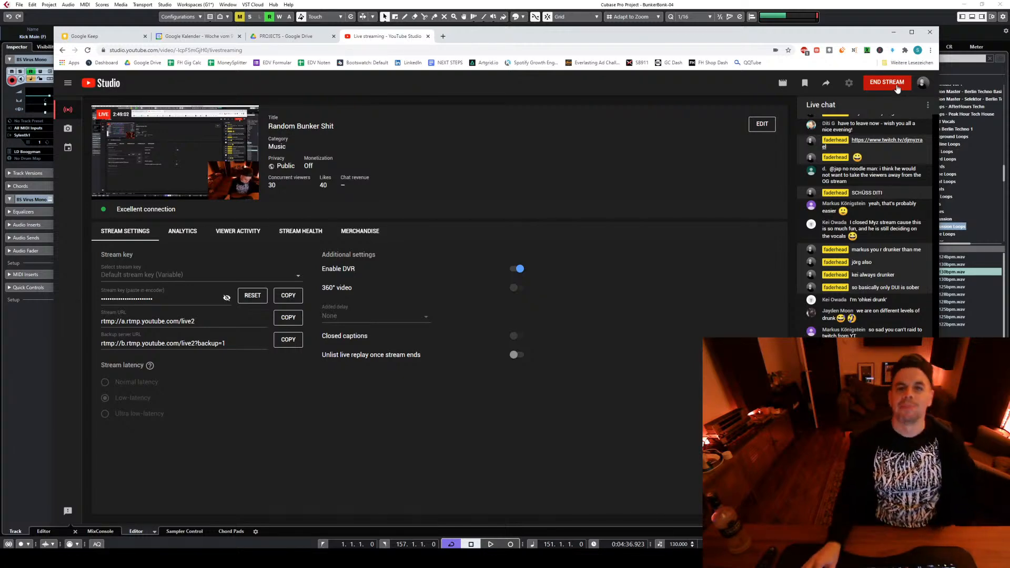
left_click(896, 87)
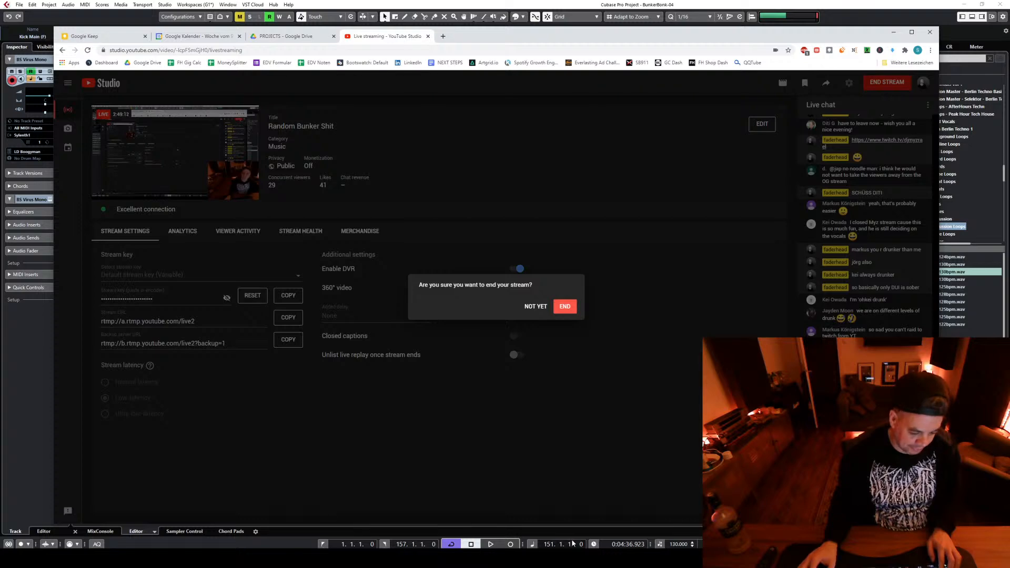
Load the copied link in a new browser tab and paste it again into the address
key("ctrl+t")
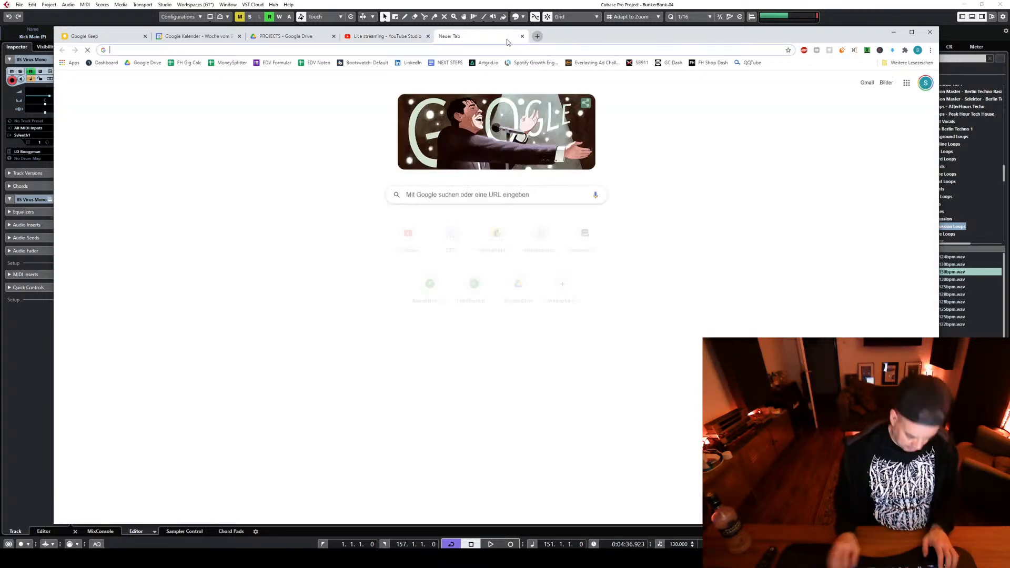
type("youtu.be/-lcpF5mGjH0")
key("Return")
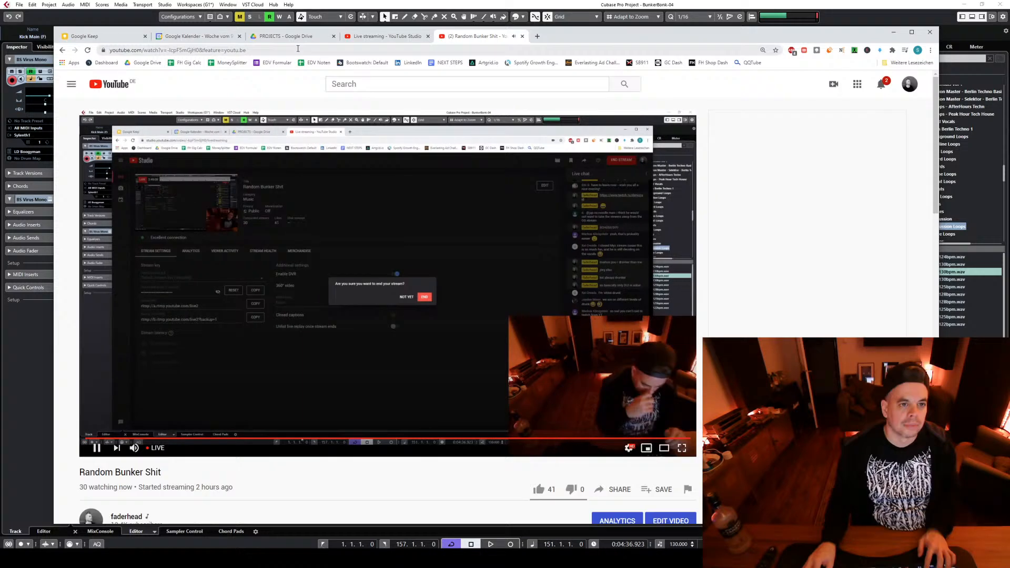
left_click(304, 50)
type("https://youtu.be/-lcpF5mGjH0")
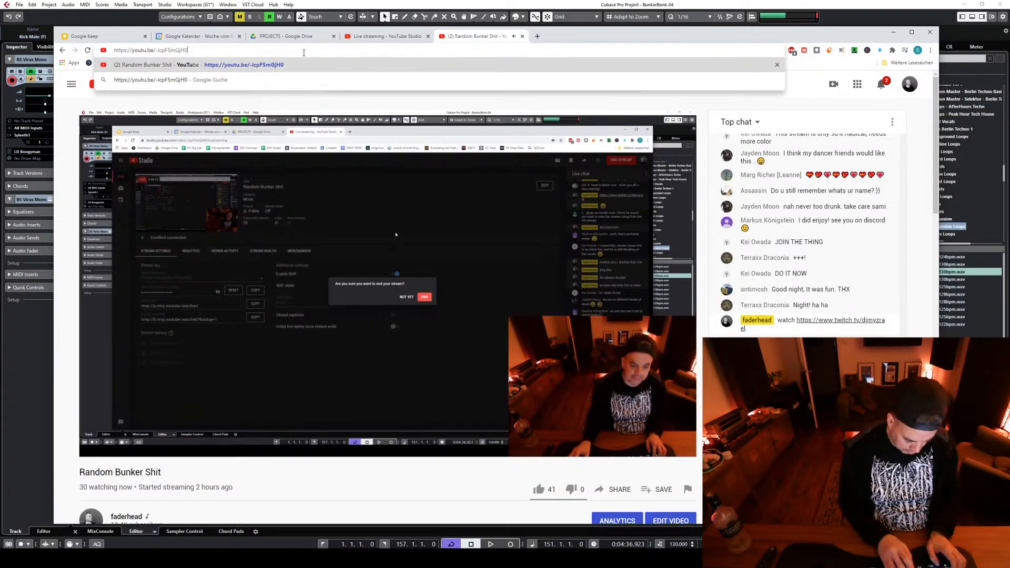
Replace the pasted address with twitch.tv/djmyzrael and load that Twitch channel
key("ctrl+a")
type("twitch")
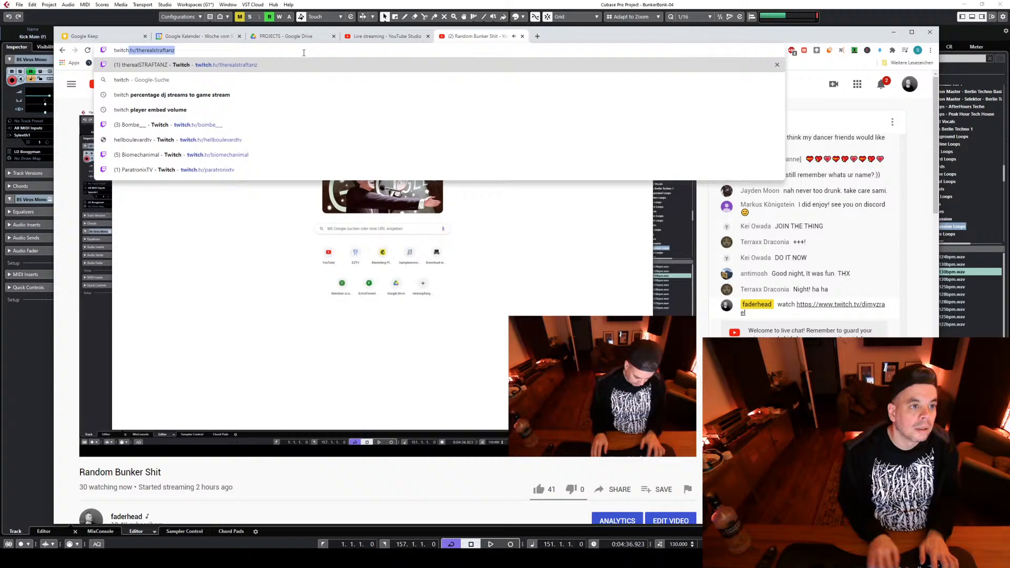
type(".tv/therealstrafta")
key("BackSpace")
key("BackSpace")
key("BackSpace")
key("BackSpace")
key("BackSpace")
key("BackSpace")
key("BackSpace")
key("BackSpace")
key("BackSpace")
key("BackSpace")
key("BackSpace")
key("BackSpace")
key("BackSpace")
key("BackSpace")
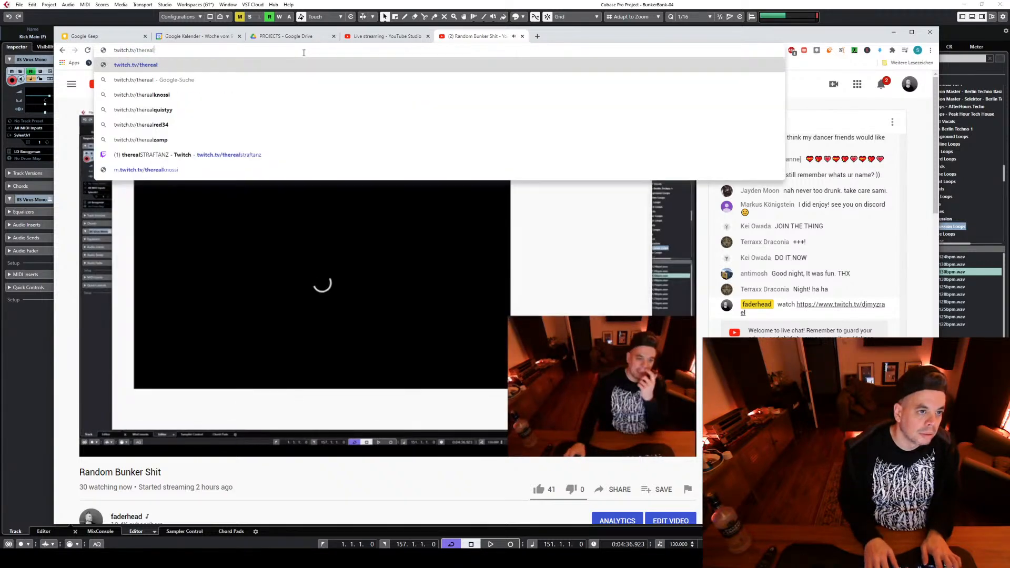
type("d")
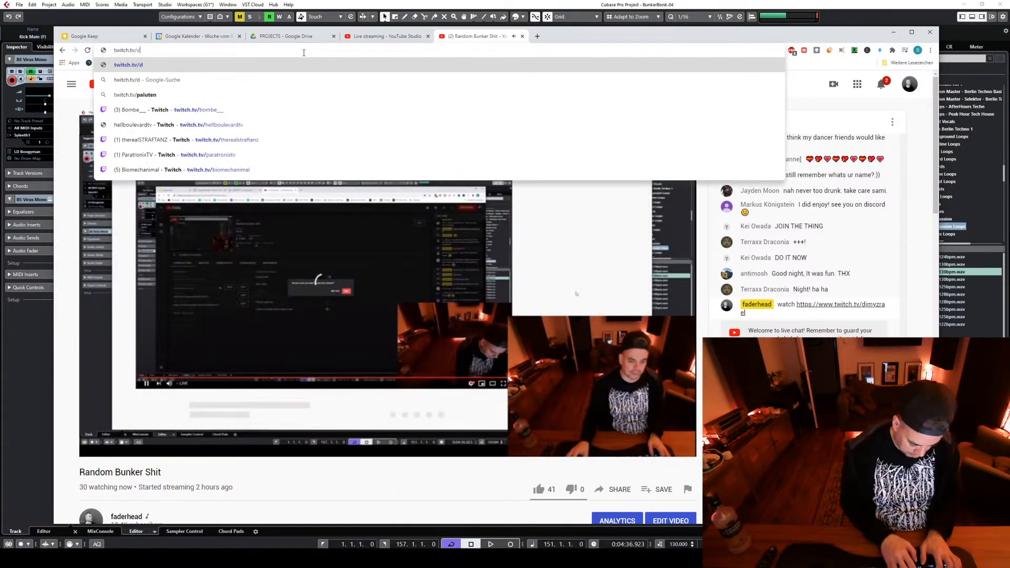
type("jmyzrael")
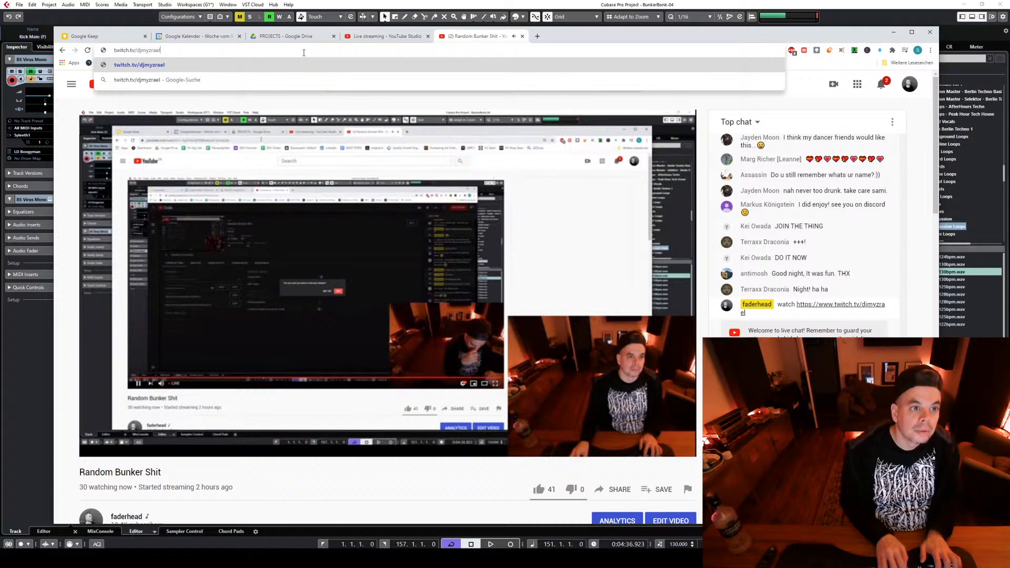
key("Return")
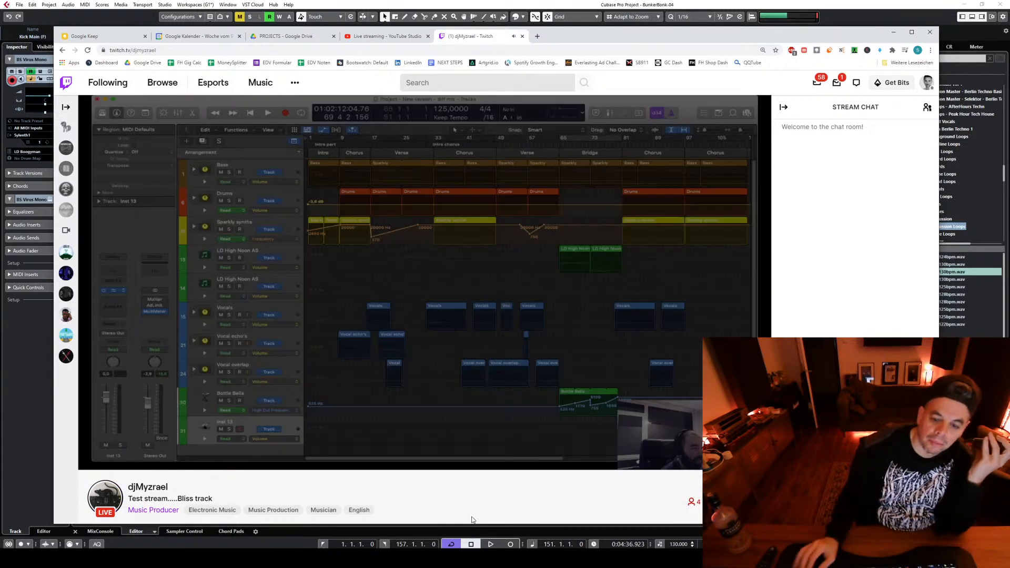
View the Twitch stream full screen, exit full screen and return to the YouTube Studio end-stream confirmation
key("f")
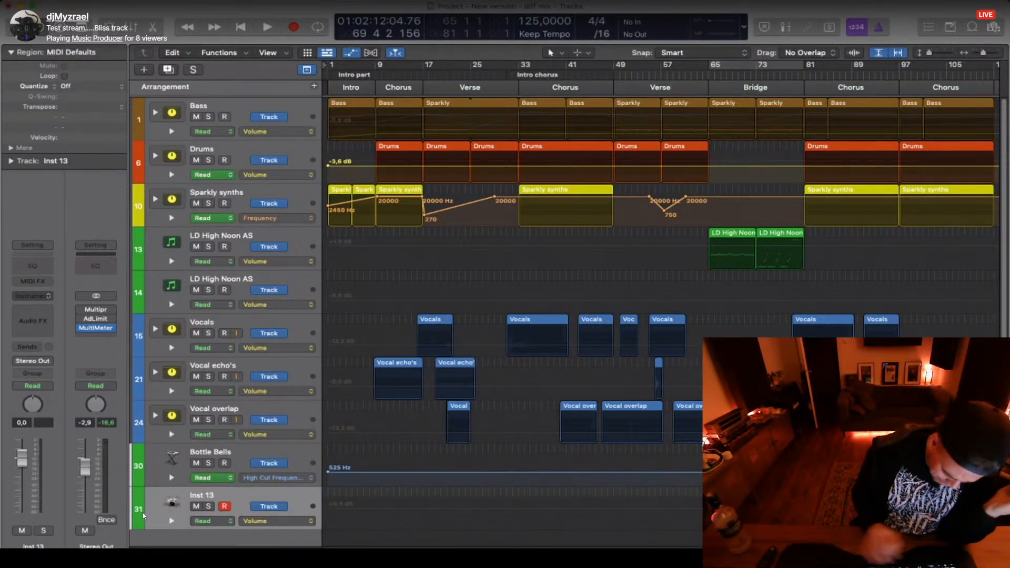
key("Escape")
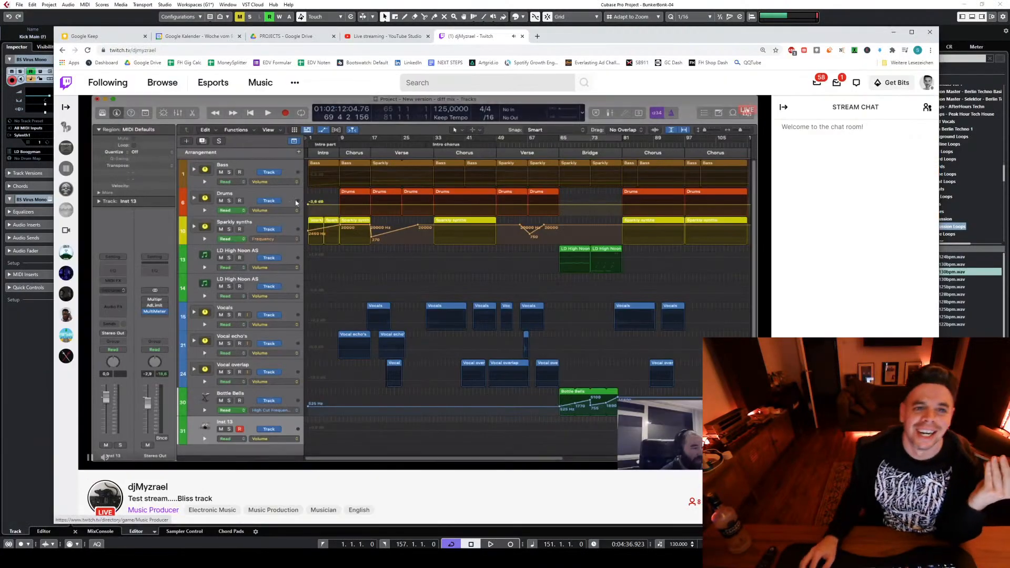
left_click(376, 37)
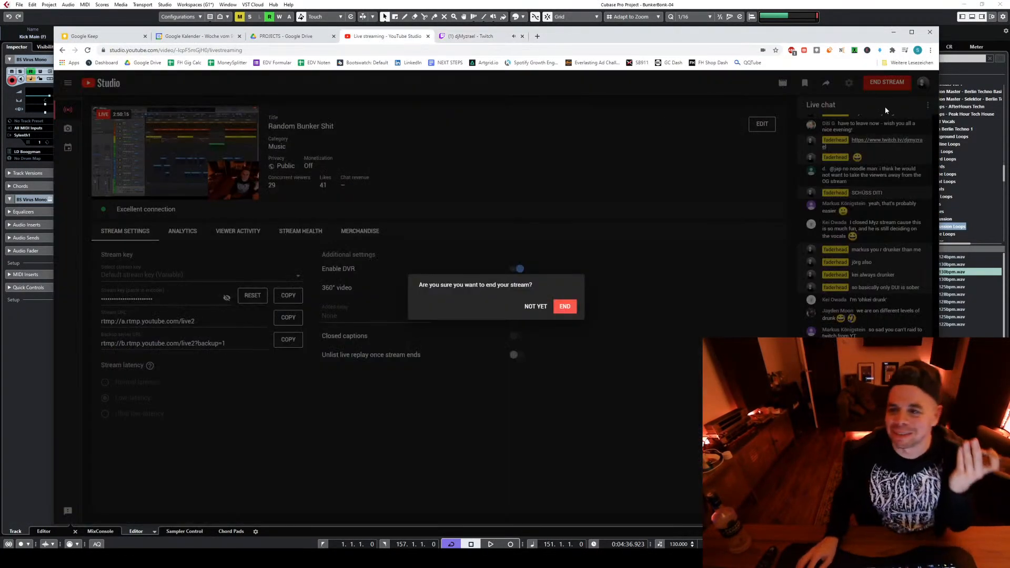